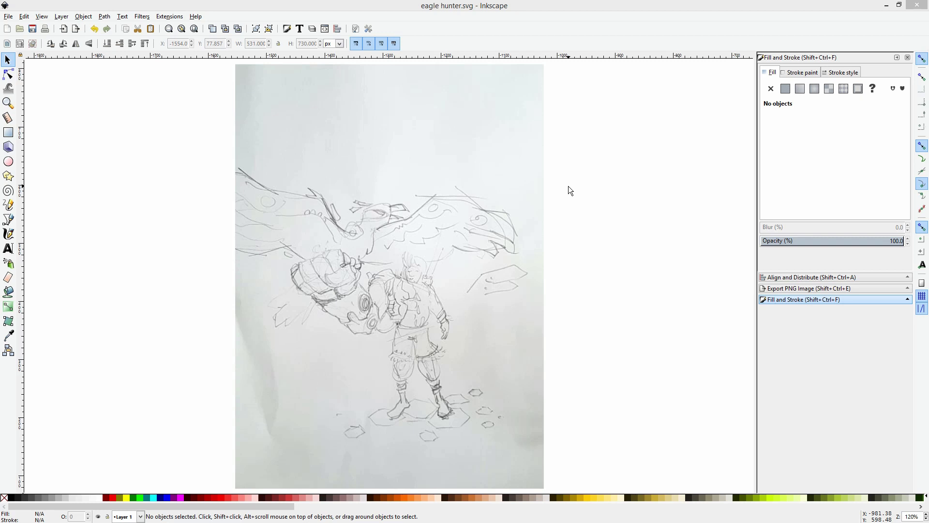
# Examine the pencil sketch of the eagle and the hunter before tracing it
pyautogui.click(571, 191)
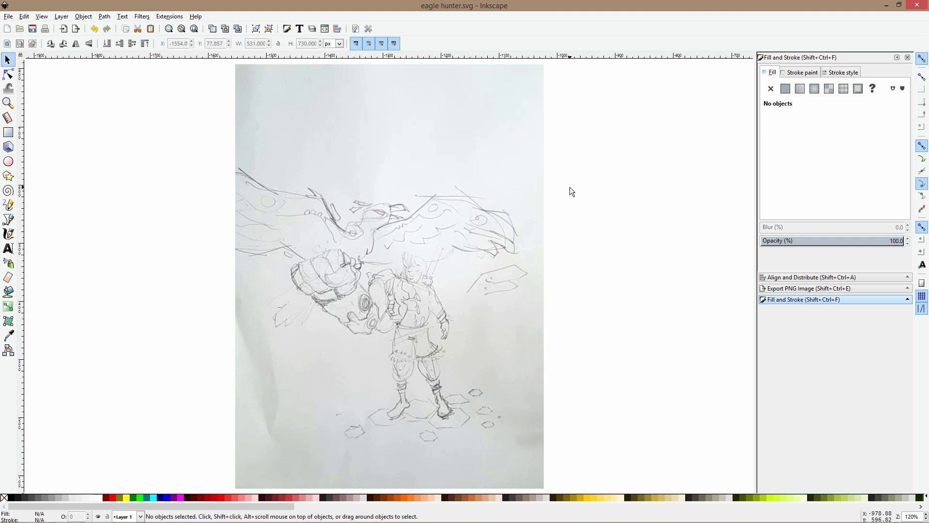
pyautogui.scroll(2, 385, 294)
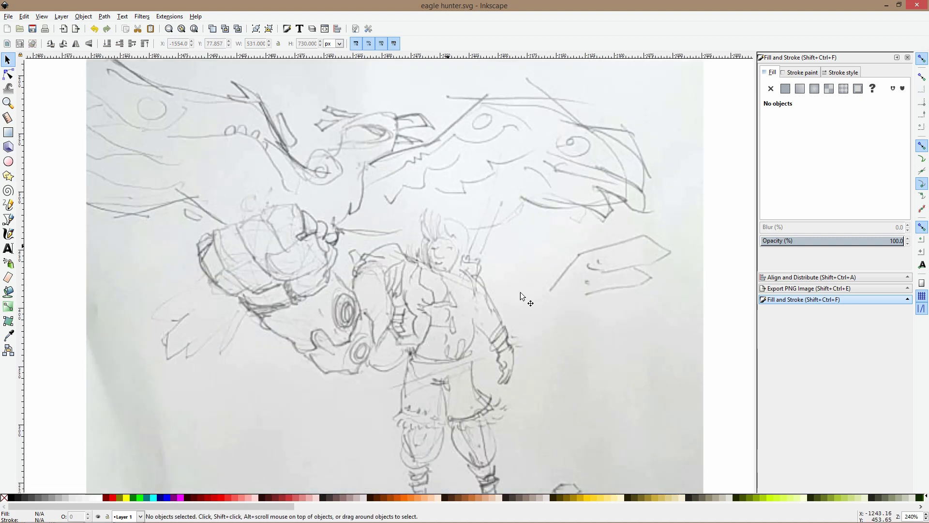
pyautogui.scroll(-4, 498, 344)
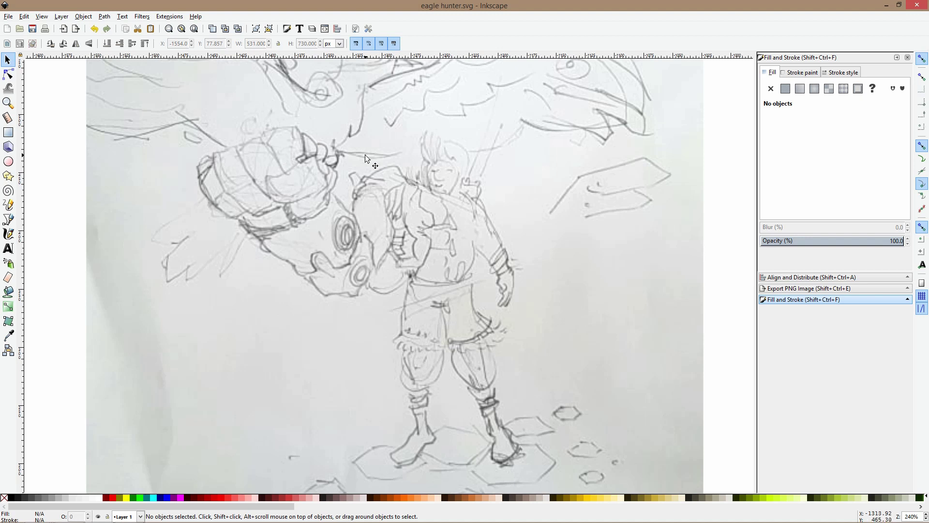
pyautogui.scroll(6, 365, 155)
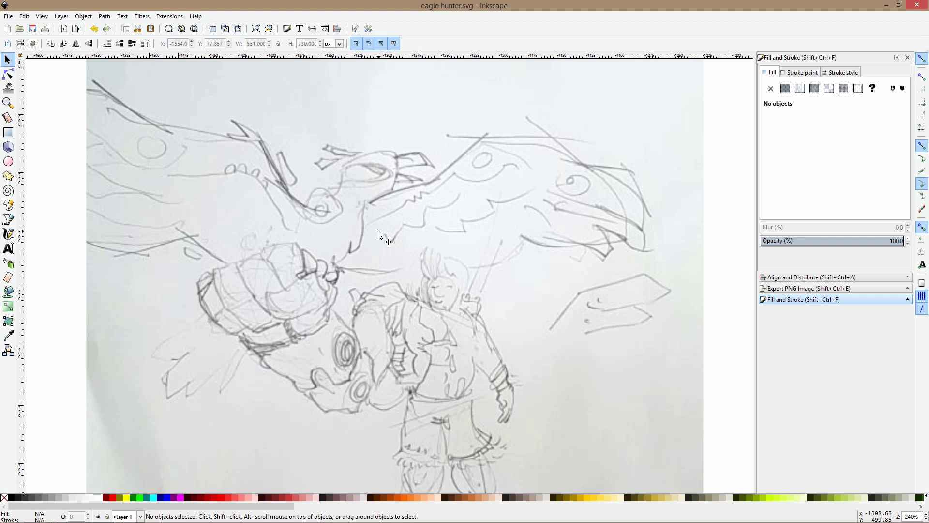
pyautogui.scroll(-2, 379, 235)
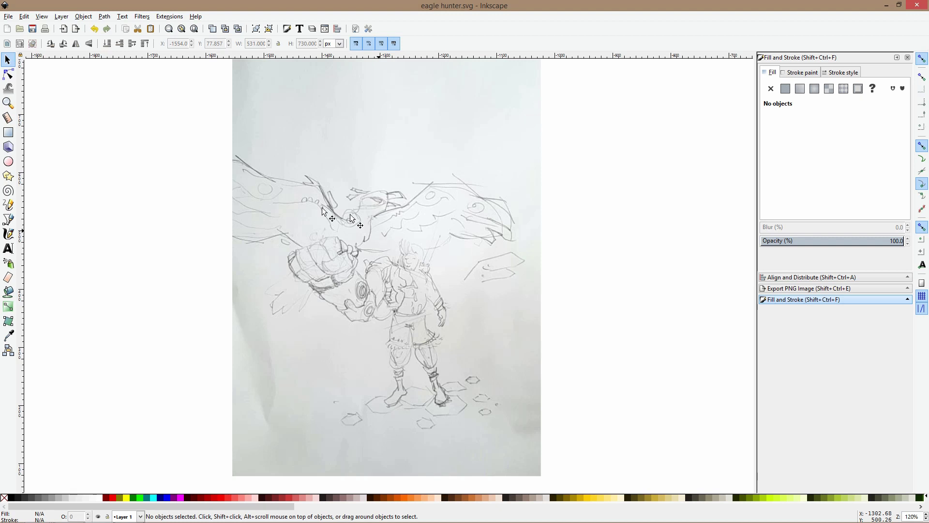
# Trace the giant fist's finger nearest the eagle's talons as a closed brown polygon with the Bezier pen
pyautogui.click(18, 220)
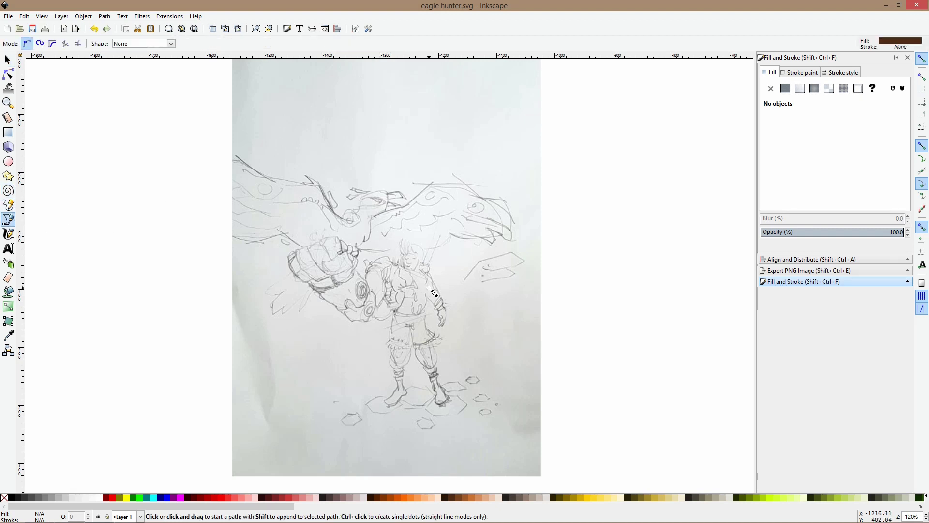
pyautogui.scroll(2, 371, 208)
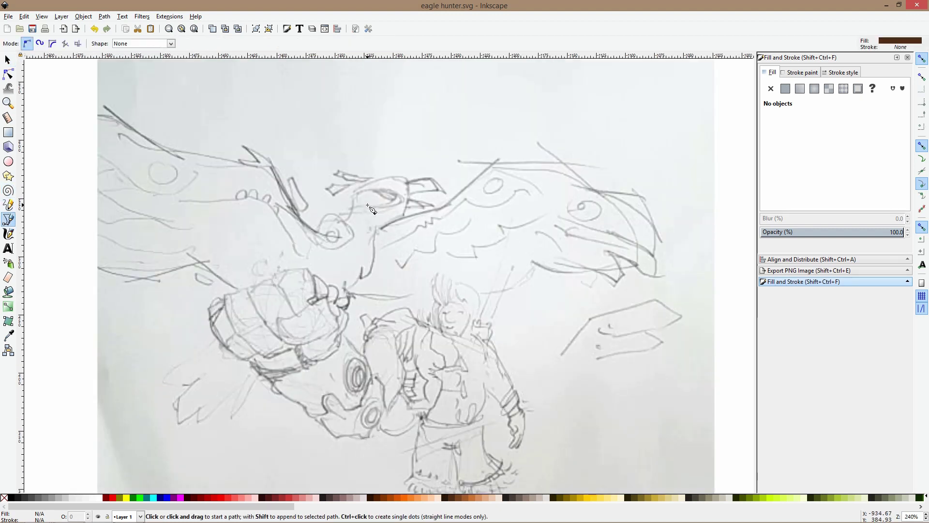
pyautogui.scroll(-5, 371, 208)
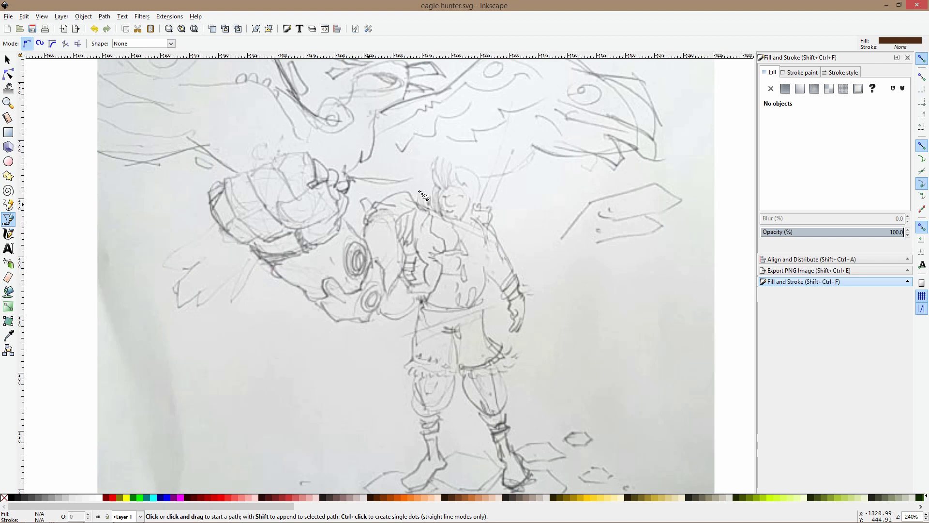
pyautogui.scroll(-4, 450, 241)
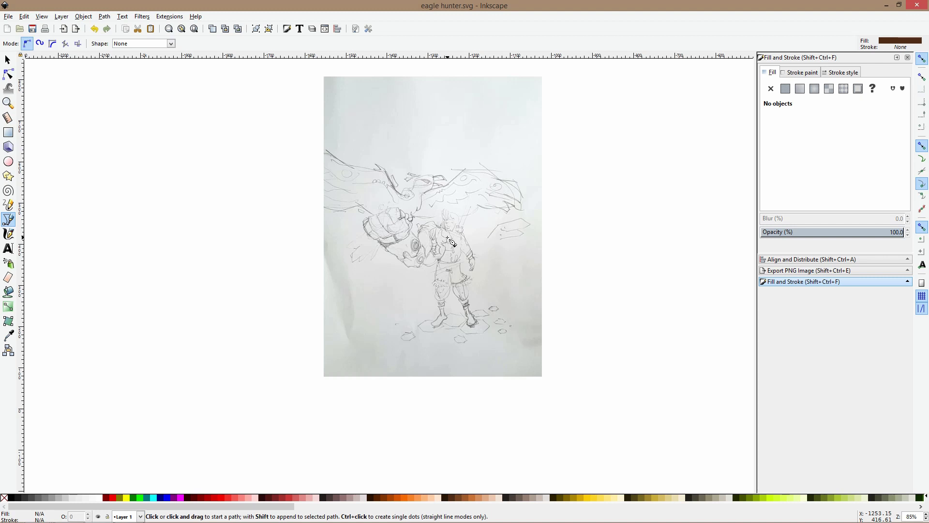
pyautogui.scroll(2, 450, 241)
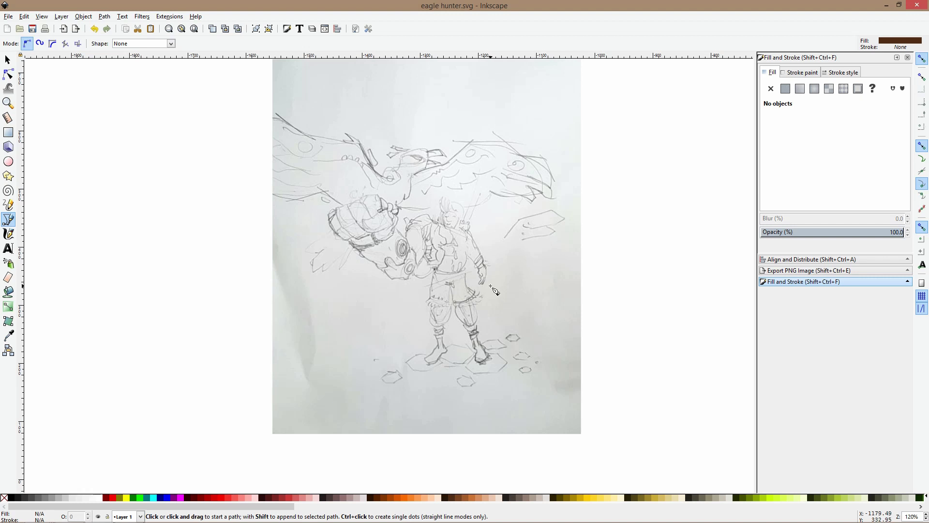
pyautogui.scroll(1, 492, 286)
pyautogui.scroll(-1, 492, 287)
pyautogui.scroll(1, 446, 239)
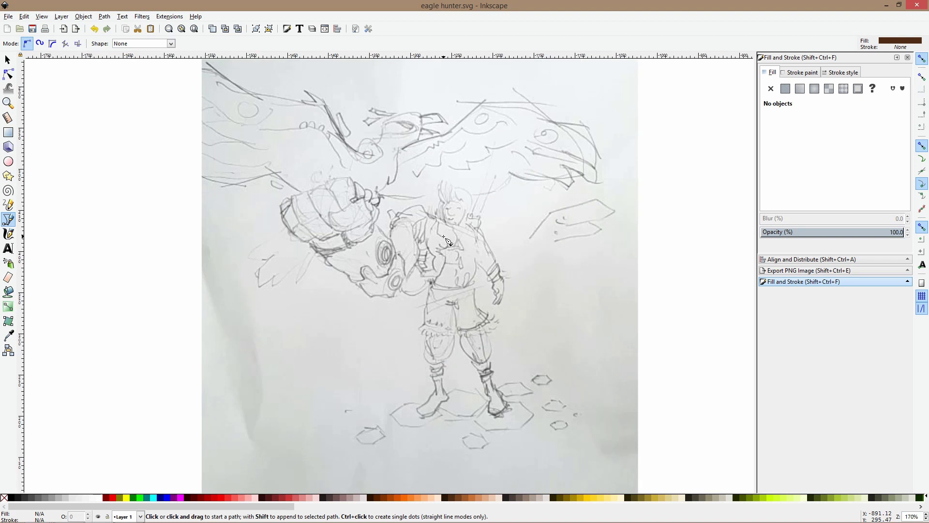
pyautogui.scroll(2, 428, 223)
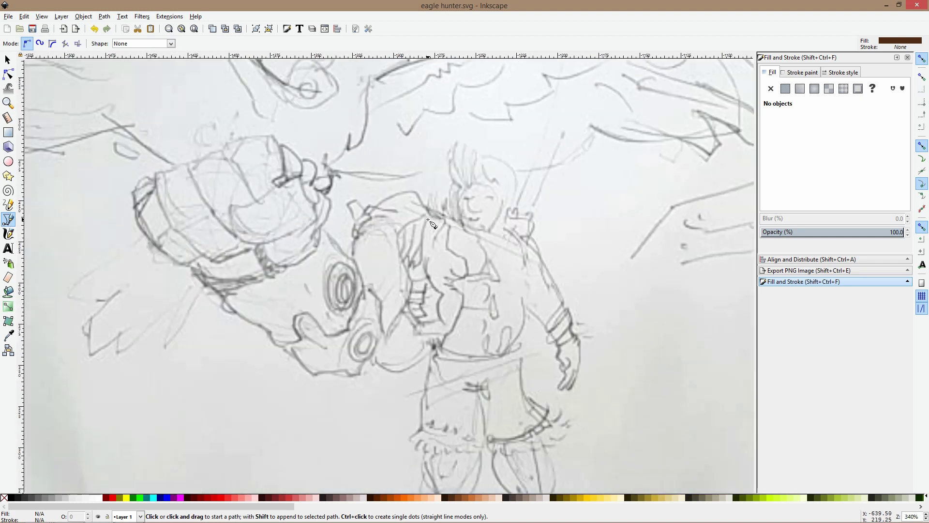
pyautogui.click(285, 181)
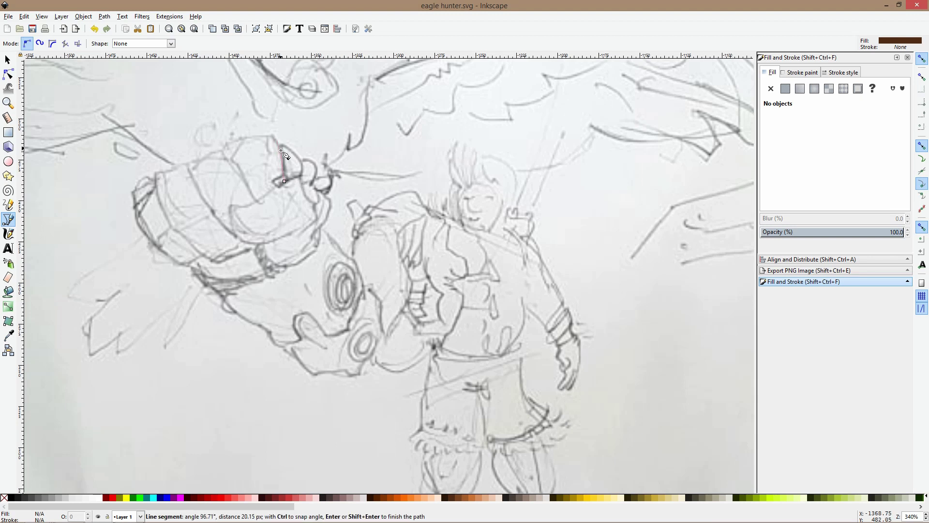
pyautogui.click(271, 135)
pyautogui.click(229, 155)
pyautogui.click(256, 200)
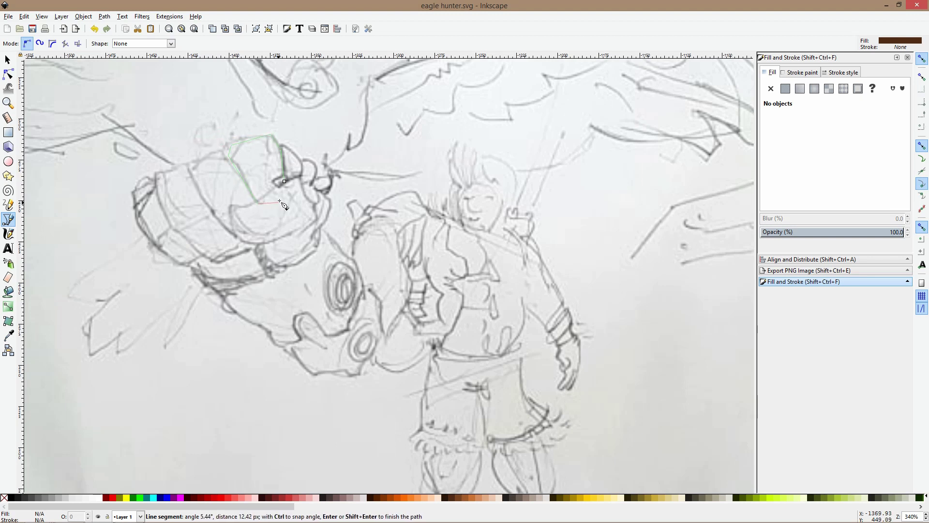
pyautogui.click(285, 181)
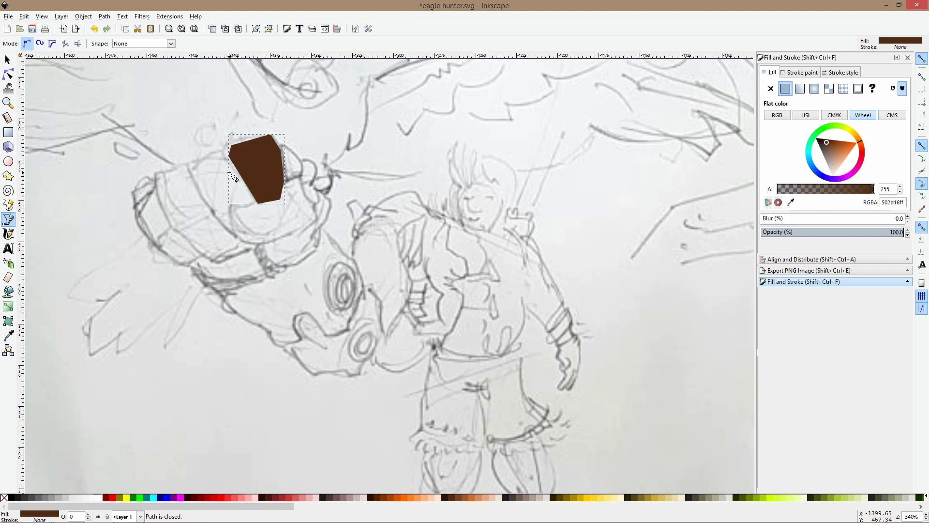
# Trace the fist's second finger as a closed brown polygon that shares an edge with the first one
pyautogui.click(229, 156)
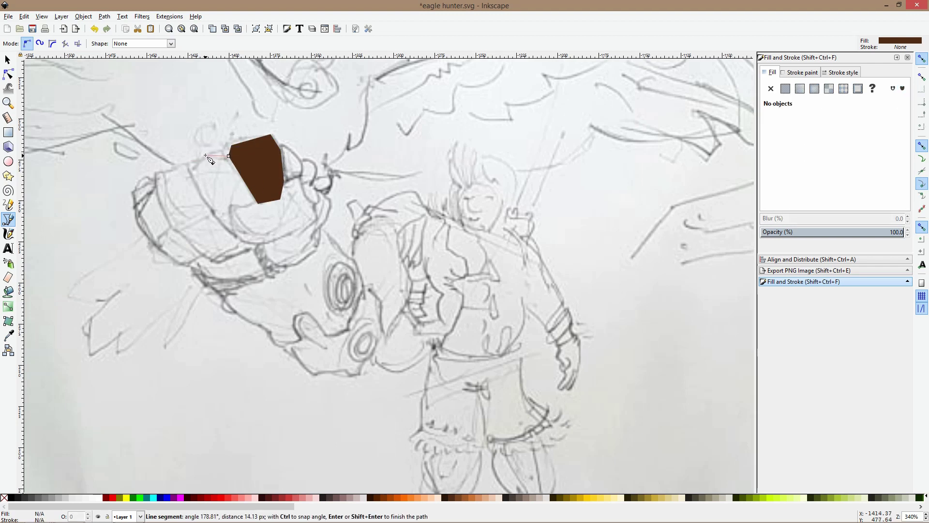
pyautogui.click(189, 168)
pyautogui.click(216, 216)
pyautogui.click(244, 235)
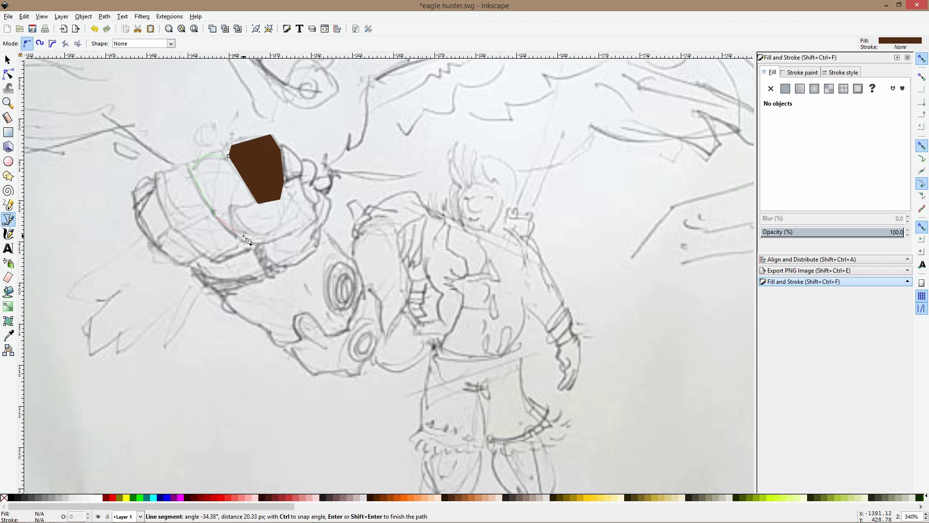
pyautogui.click(258, 204)
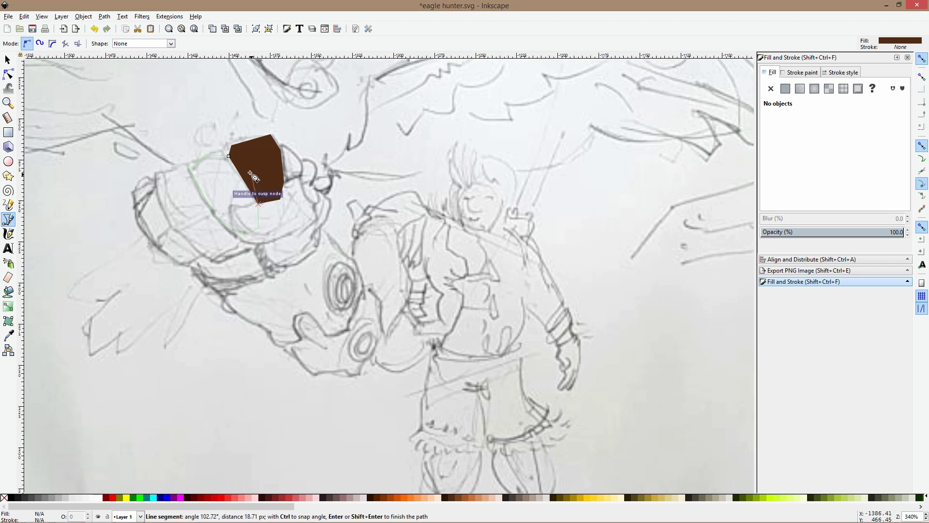
pyautogui.click(228, 157)
# Turn off snapping and trace the fist's third finger as a closed brown polygon bordering the second finger shape
pyautogui.press('s')
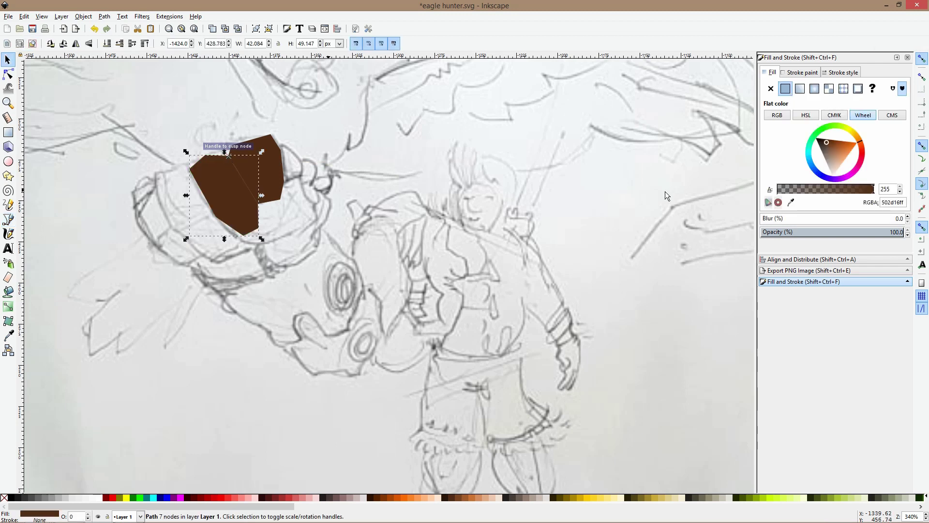
pyautogui.click(922, 59)
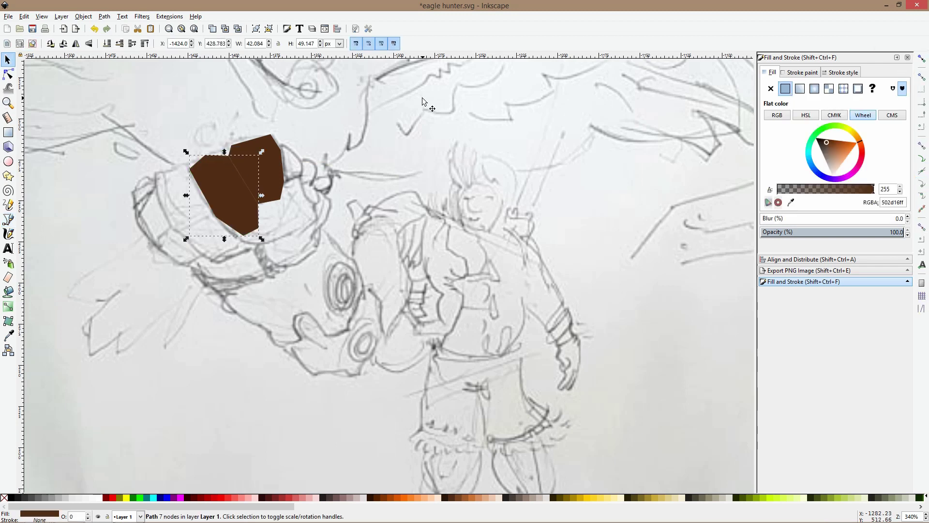
pyautogui.click(8, 219)
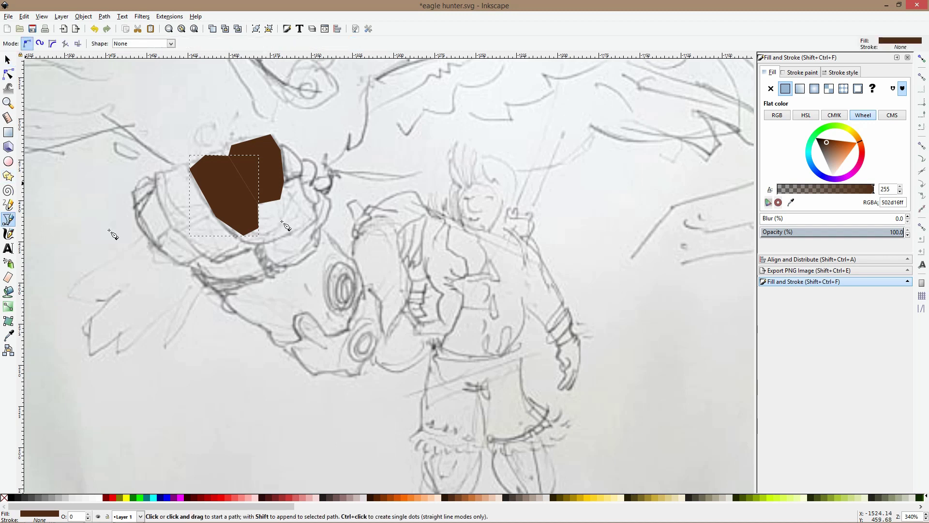
pyautogui.click(196, 170)
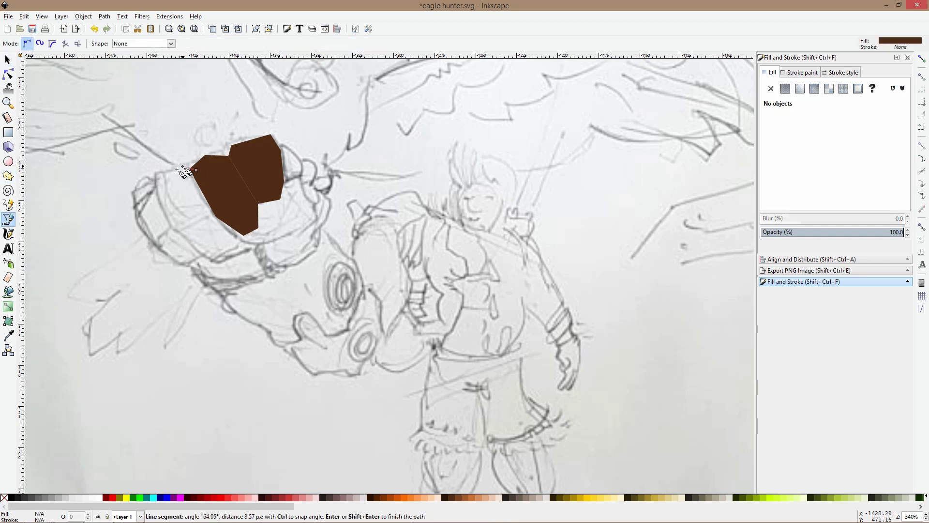
pyautogui.click(155, 173)
pyautogui.click(172, 231)
pyautogui.click(192, 242)
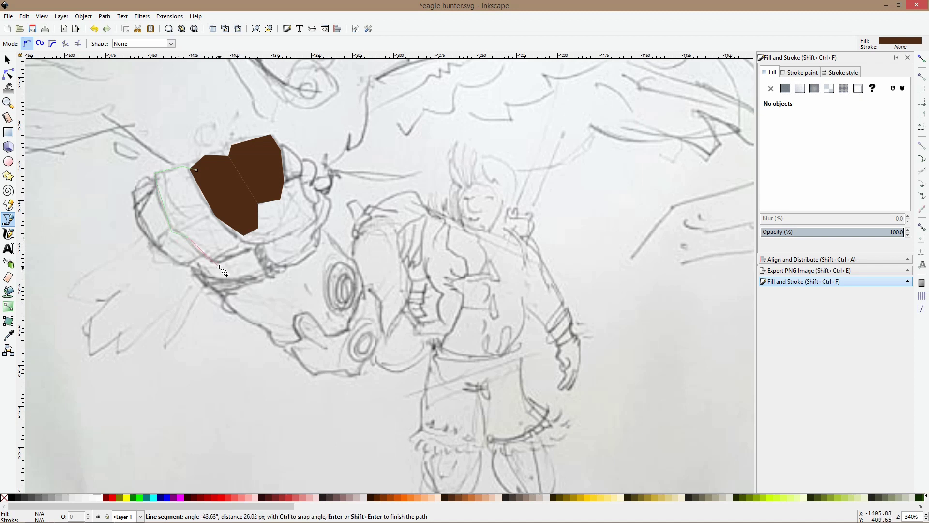
pyautogui.click(218, 265)
pyautogui.click(251, 249)
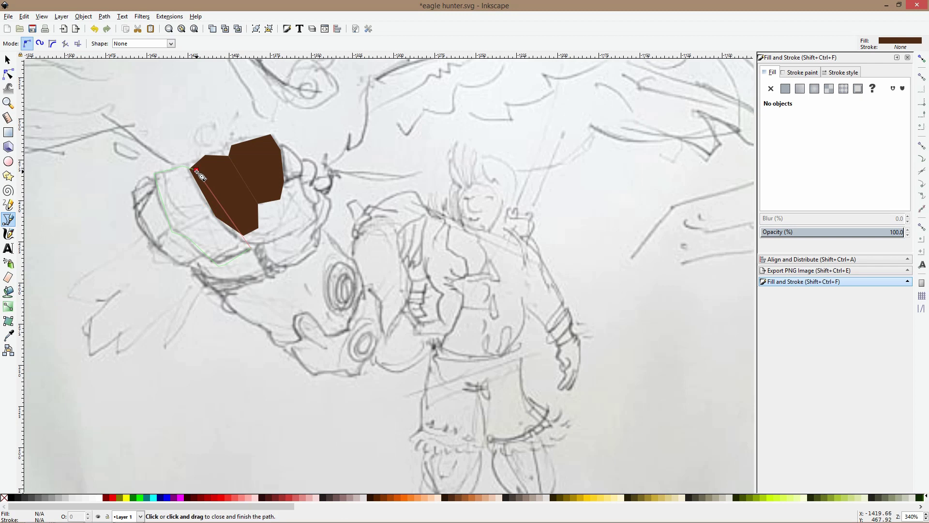
pyautogui.click(196, 171)
# Trace the fist's outermost finger as a closed brown polygon overlapping the third finger shape
pyautogui.click(154, 183)
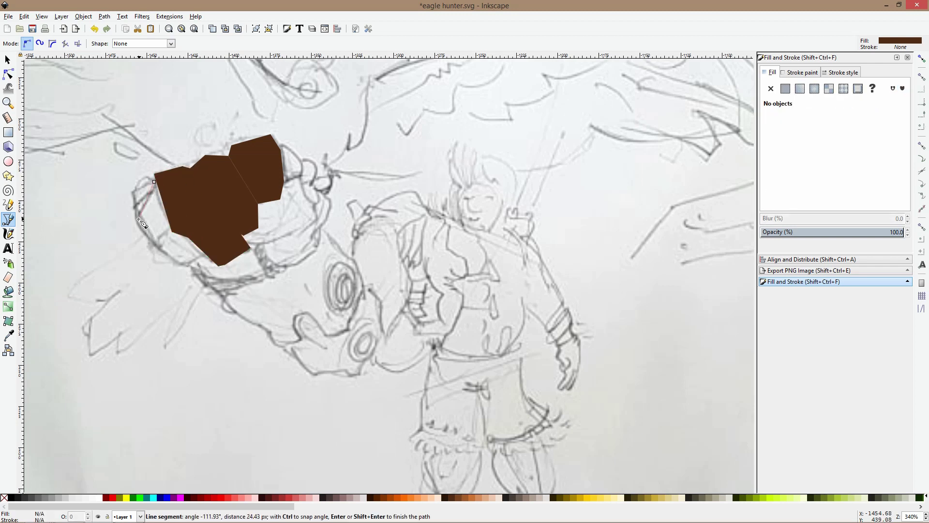
pyautogui.click(138, 218)
pyautogui.click(190, 265)
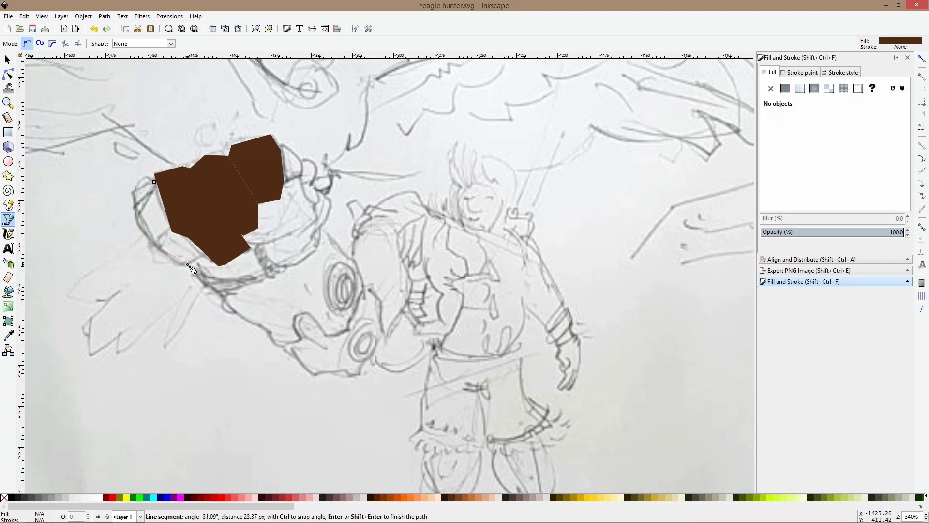
pyautogui.click(221, 253)
pyautogui.click(200, 218)
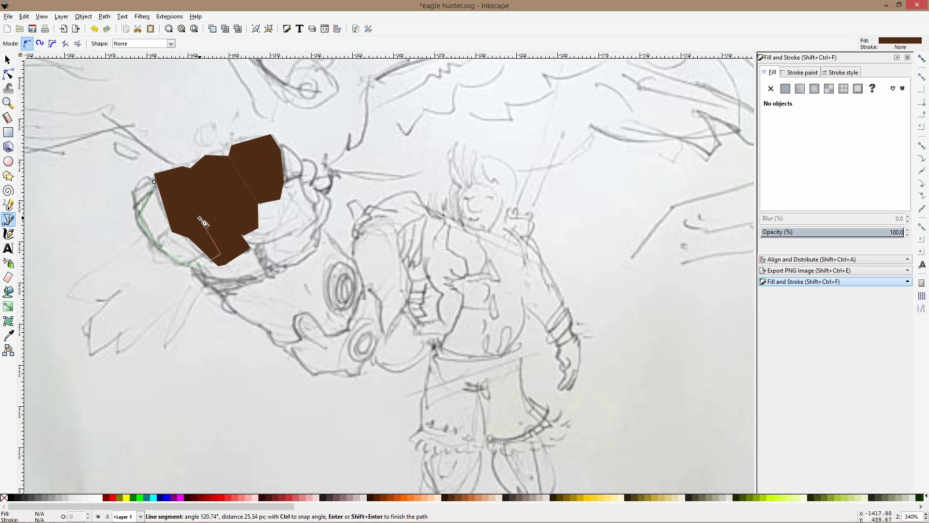
pyautogui.click(156, 183)
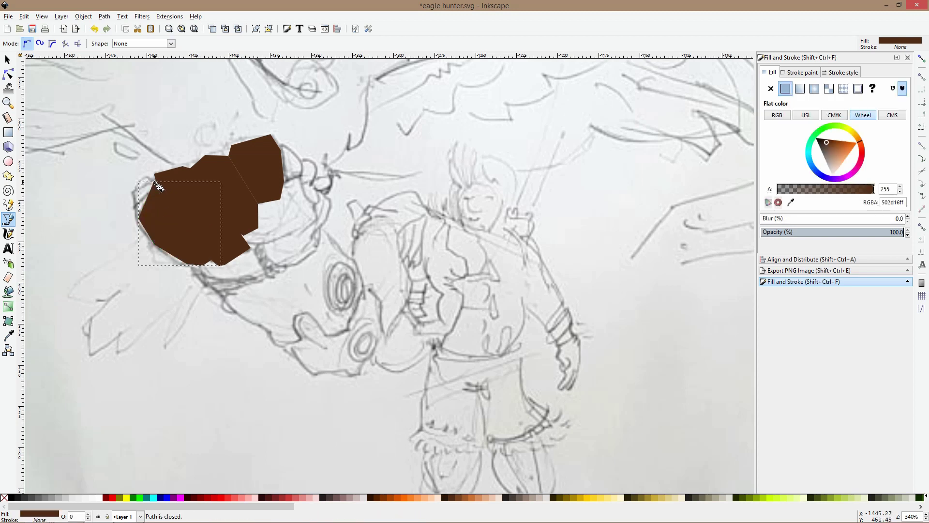
# Trace the thumb area of the fist as a closed brown polygon overlapping the first two finger shapes
pyautogui.click(301, 177)
pyautogui.click(316, 203)
pyautogui.click(316, 219)
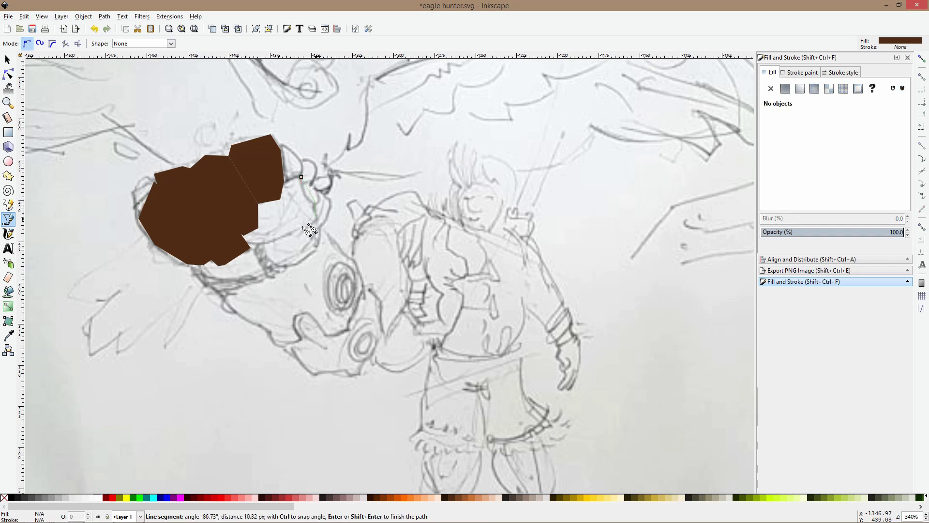
pyautogui.click(265, 244)
pyautogui.click(239, 243)
pyautogui.click(226, 215)
pyautogui.click(259, 207)
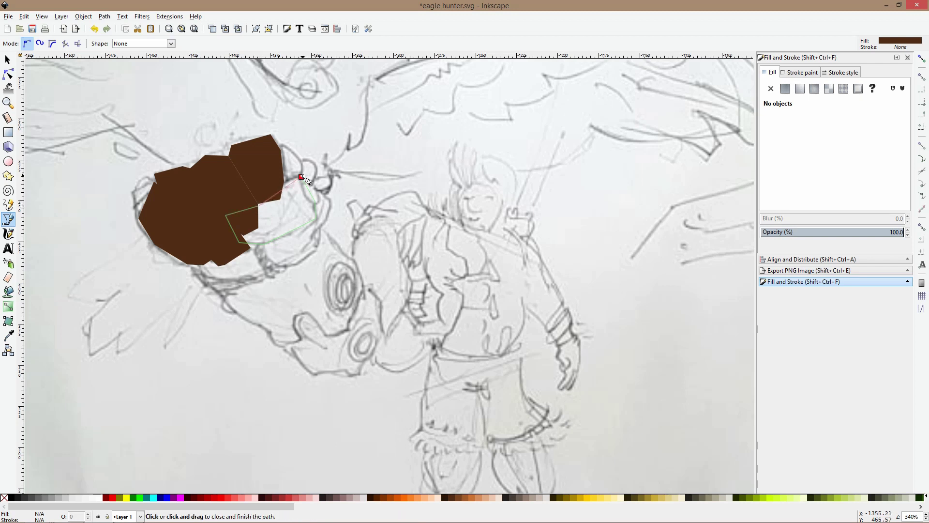
pyautogui.click(301, 177)
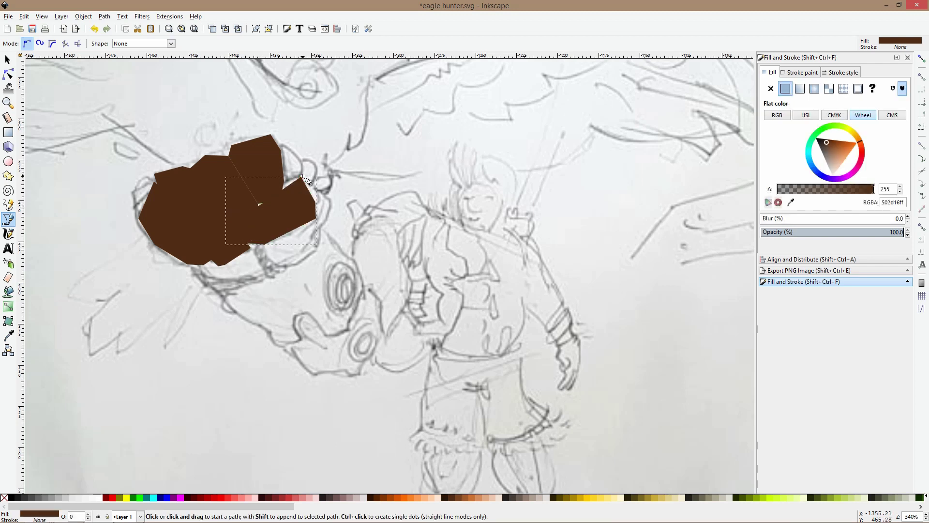
# Trace the band below the fist's fingers as a closed brown polygon overlapping the lower edges of the finger shapes
pyautogui.click(188, 257)
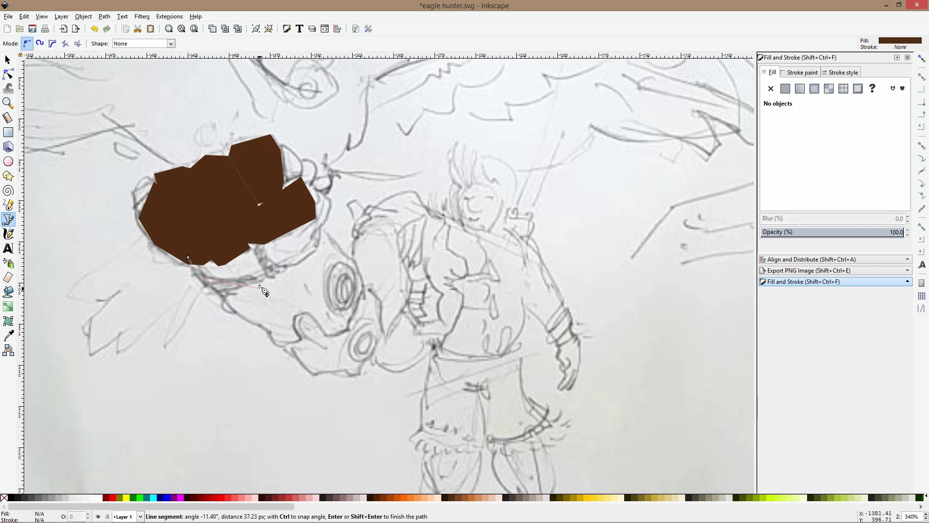
pyautogui.click(240, 282)
pyautogui.click(265, 274)
pyautogui.click(259, 246)
pyautogui.click(224, 237)
pyautogui.click(188, 257)
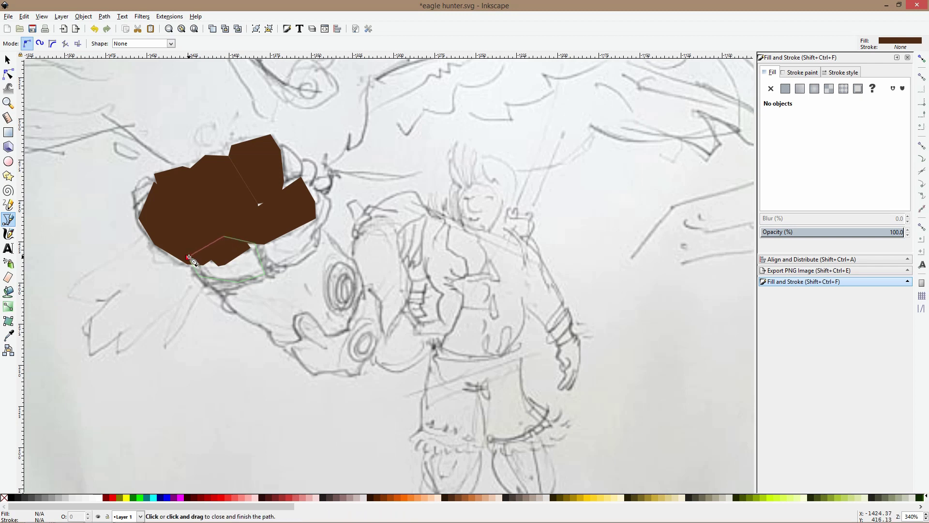
# Trace the heel of the palm beside the band as a closed brown polygon overlapping the thumb shape
pyautogui.click(260, 240)
pyautogui.click(268, 265)
pyautogui.click(285, 270)
pyautogui.click(318, 248)
pyautogui.click(320, 227)
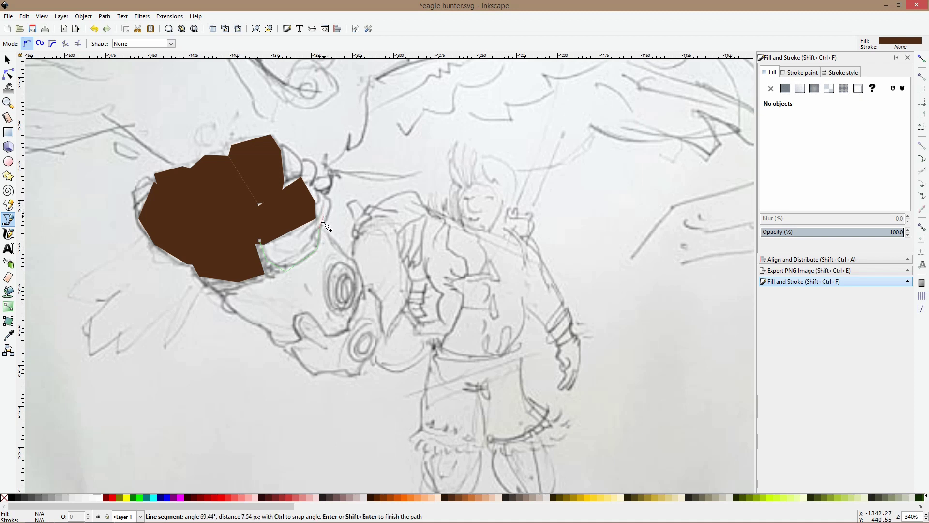
pyautogui.click(329, 198)
pyautogui.click(300, 183)
pyautogui.click(293, 216)
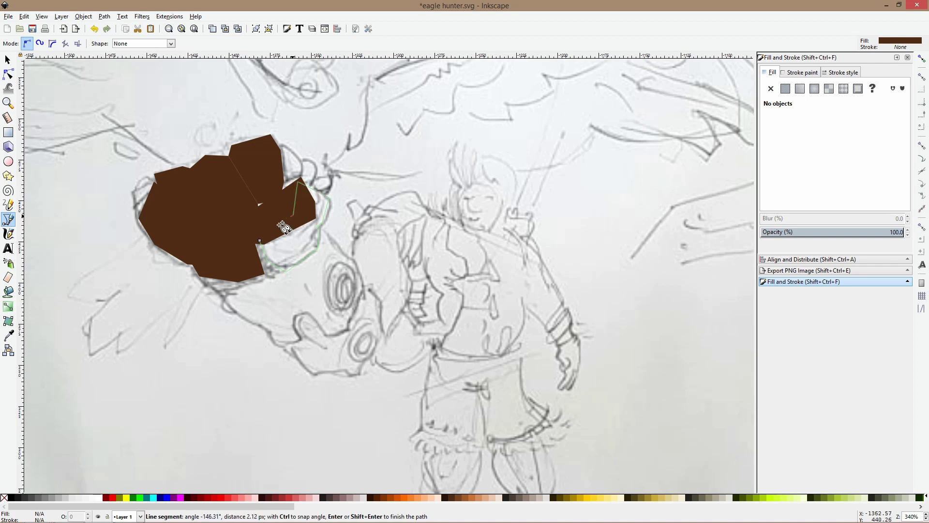
pyautogui.click(261, 242)
# Recolour all seven fist shapes red (c83737) and set their opacity to 50%
pyautogui.press('s')
pyautogui.scroll(-5, 196, 205)
pyautogui.moveTo(97, 167); pyautogui.dragTo(246, 281)
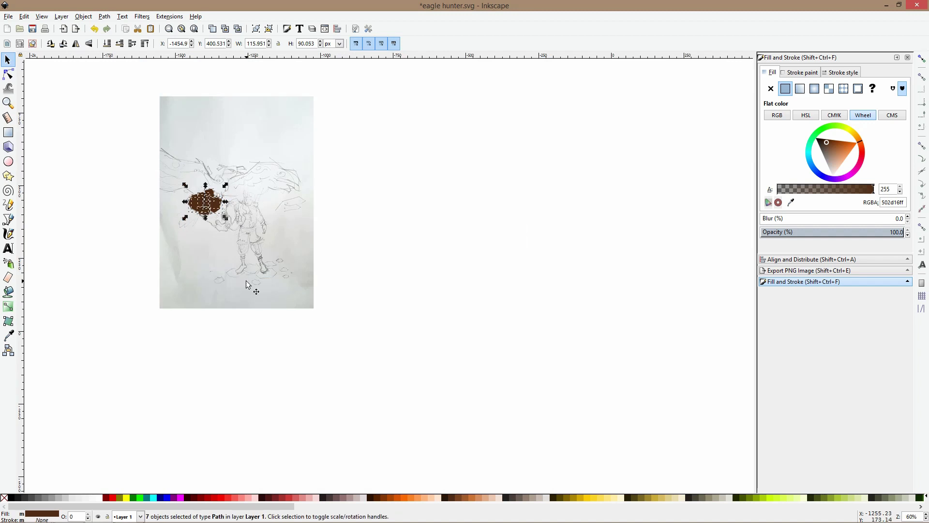
pyautogui.click(287, 498)
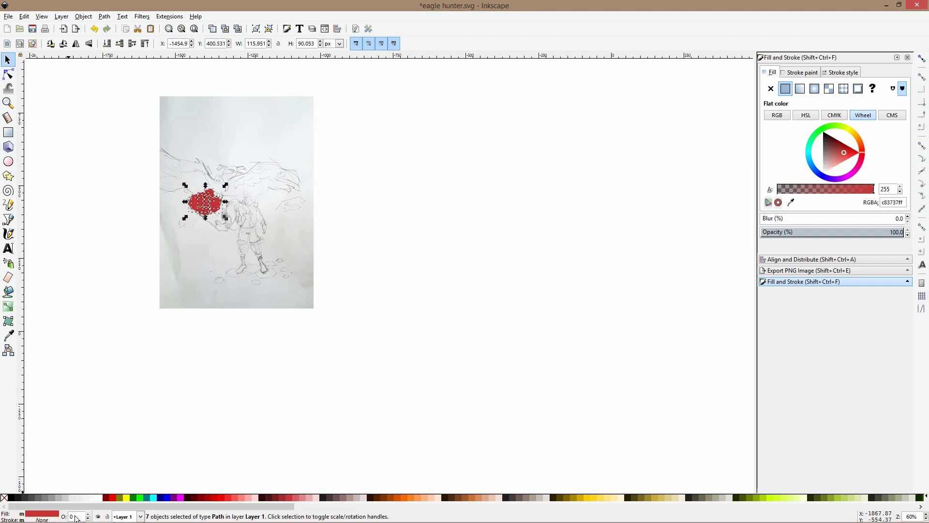
pyautogui.press('BackSpace')
pyautogui.write('50')
pyautogui.press('Return')
pyautogui.scroll(3, 155, 177)
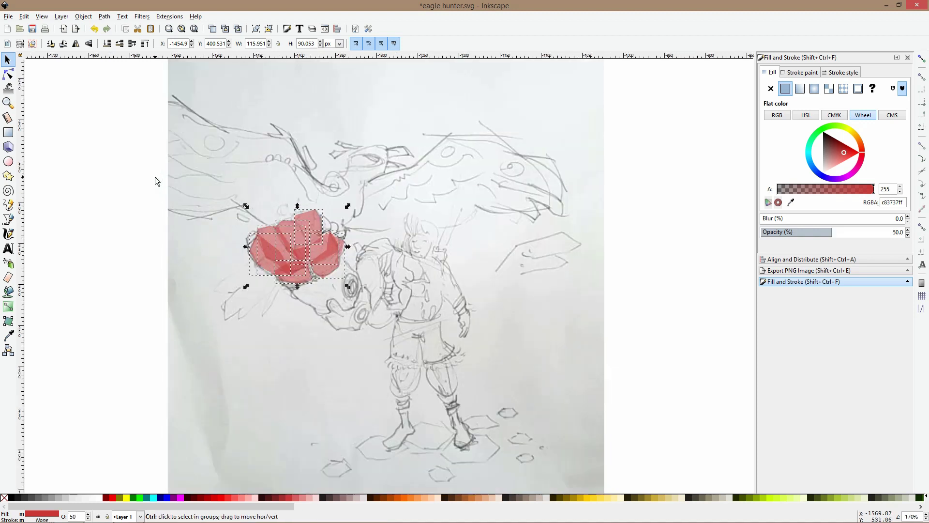
pyautogui.click(106, 252)
# Trace the giant forearm from below the fist as a closed red polygon, including the upper circle and the notch at its lower edge
pyautogui.scroll(1, 270, 240)
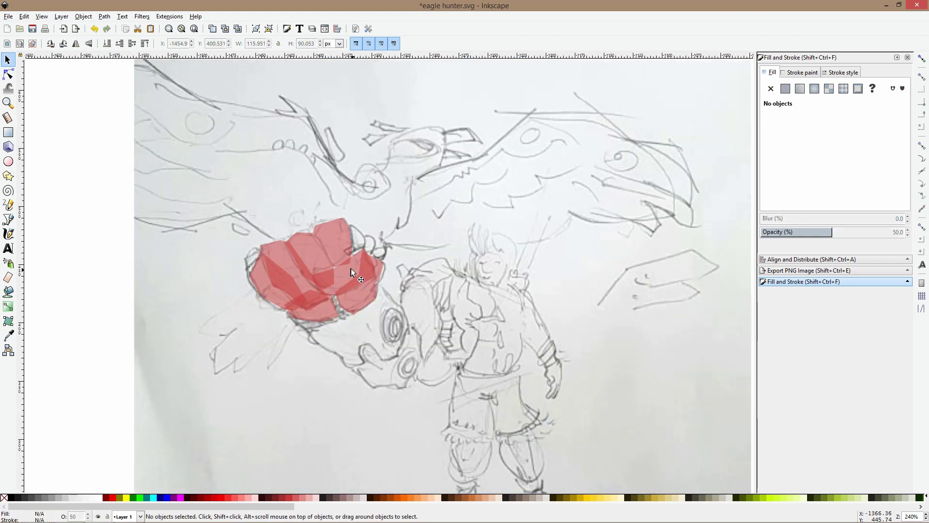
pyautogui.click(8, 219)
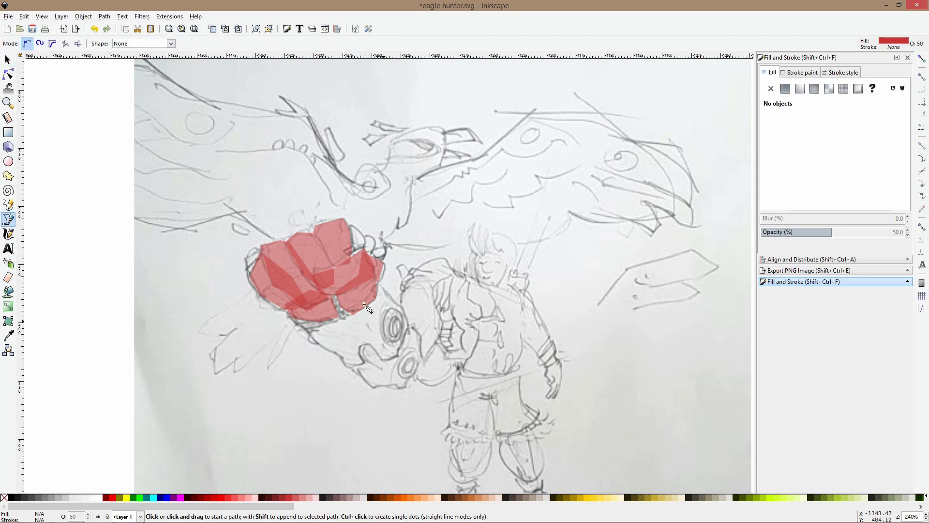
pyautogui.scroll(1, 380, 298)
pyautogui.click(383, 280)
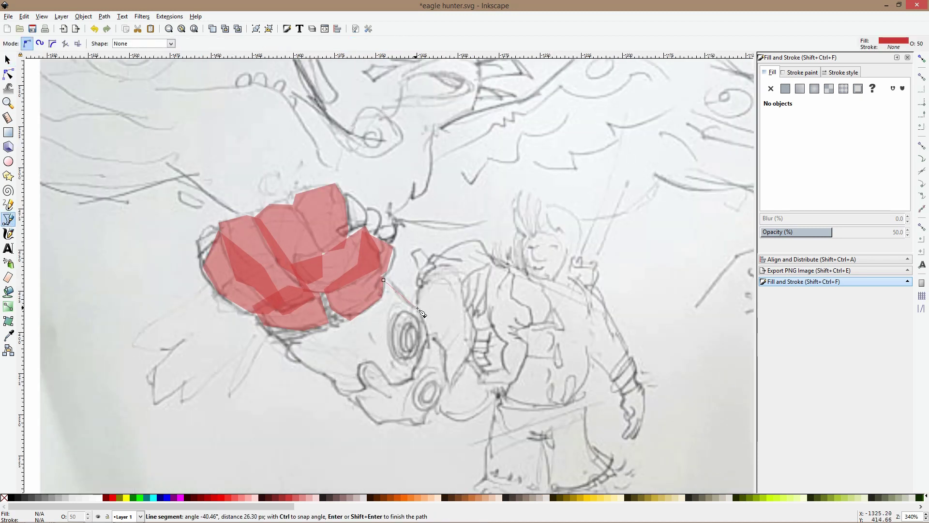
pyautogui.click(428, 335)
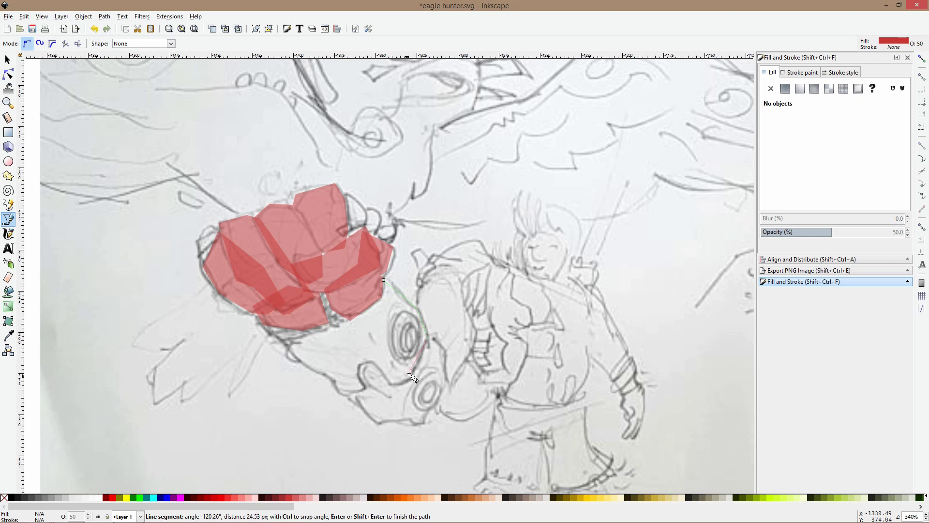
pyautogui.click(414, 376)
pyautogui.click(390, 383)
pyautogui.click(372, 362)
pyautogui.click(359, 365)
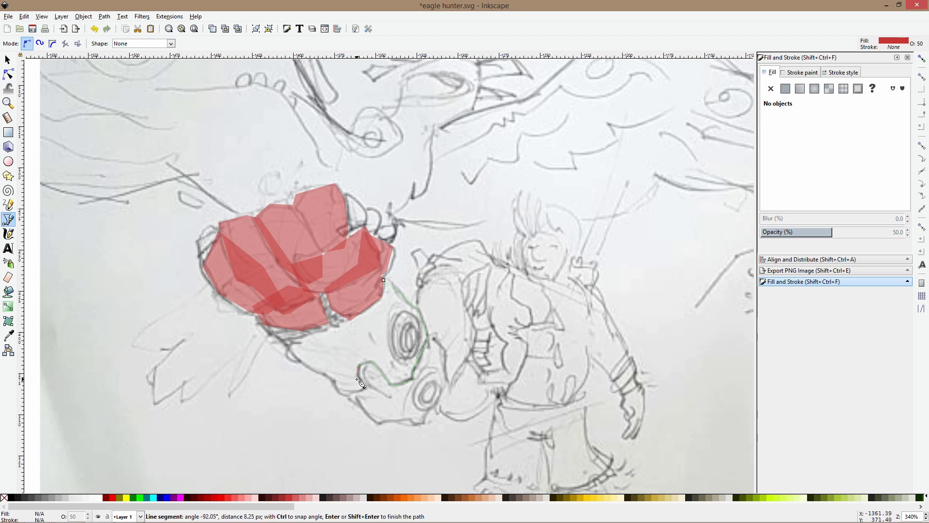
pyautogui.click(364, 391)
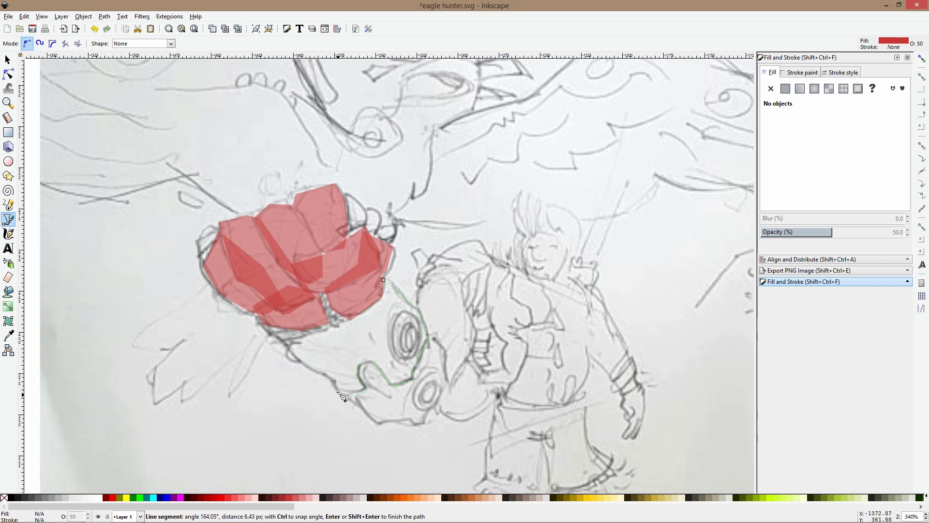
pyautogui.click(318, 374)
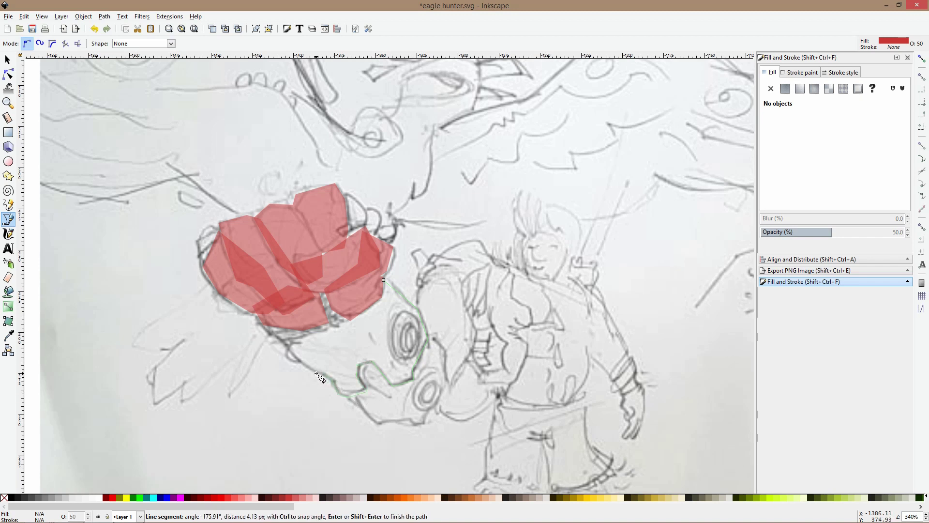
pyautogui.click(284, 340)
pyautogui.click(316, 335)
pyautogui.click(341, 324)
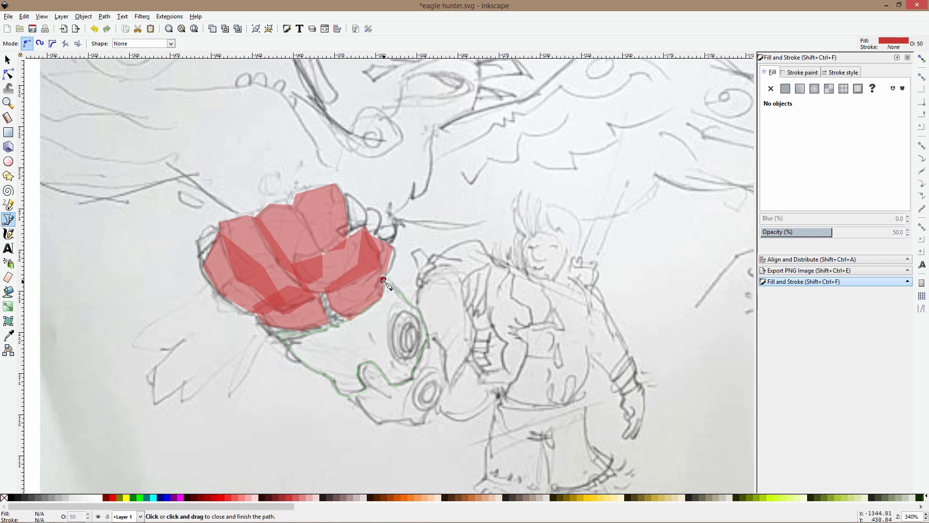
pyautogui.click(384, 281)
# Trace the giant arm's elbow section around the lower circle as a closed red polygon overlapping the end of the forearm shape
pyautogui.scroll(-2, 386, 382)
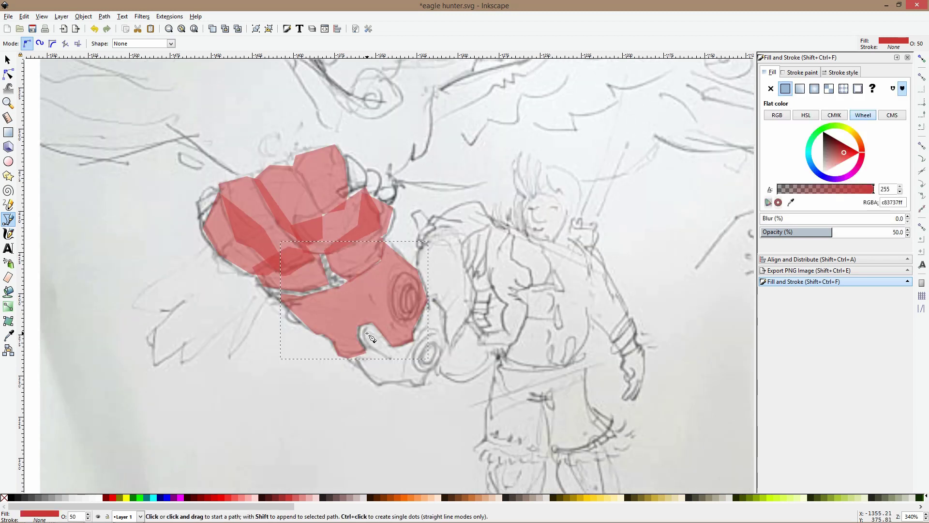
pyautogui.click(363, 322)
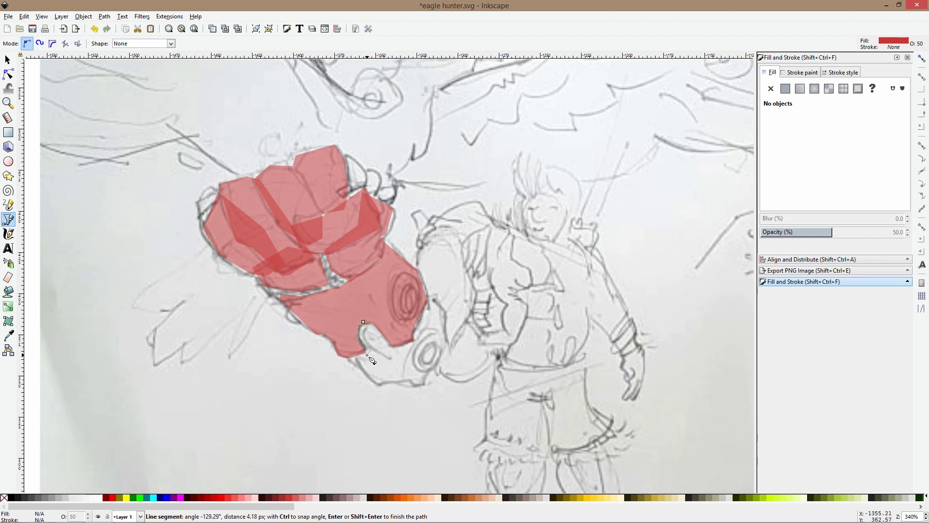
pyautogui.click(353, 361)
pyautogui.click(382, 385)
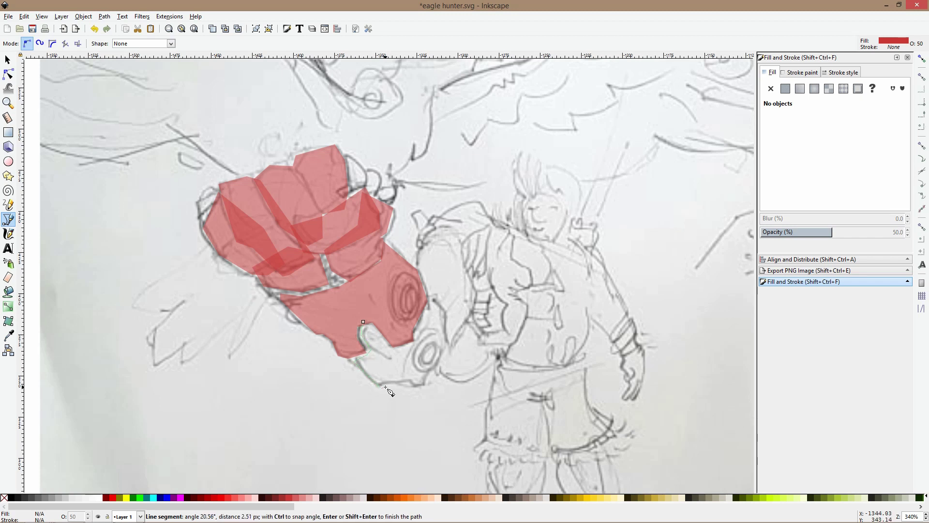
pyautogui.click(416, 382)
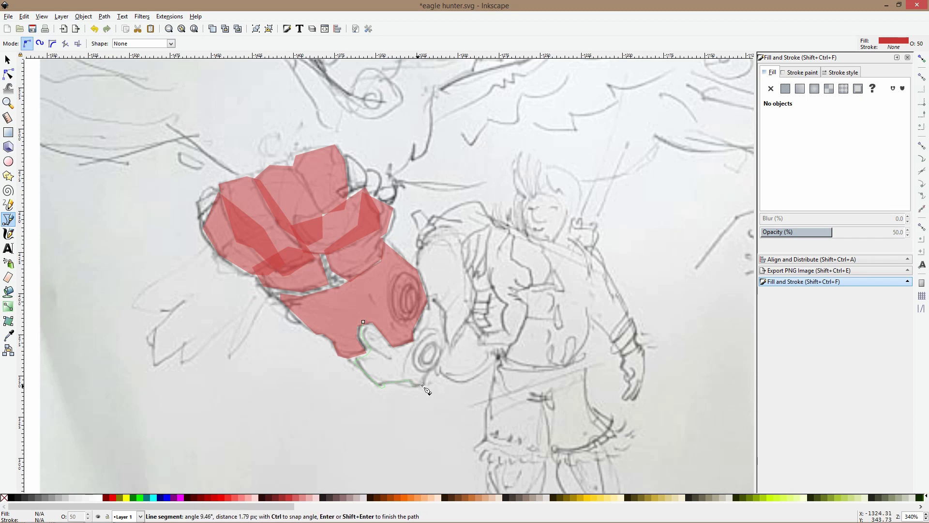
pyautogui.click(425, 381)
pyautogui.click(439, 374)
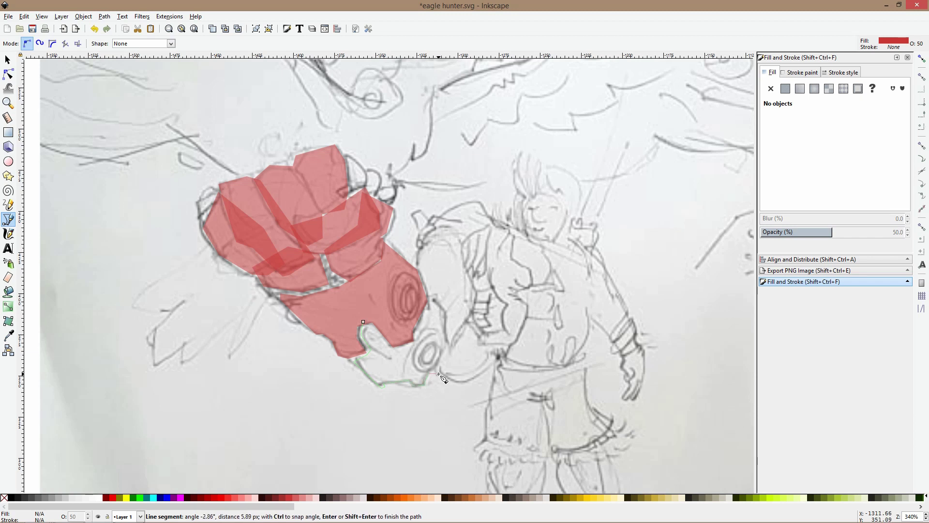
pyautogui.click(450, 349)
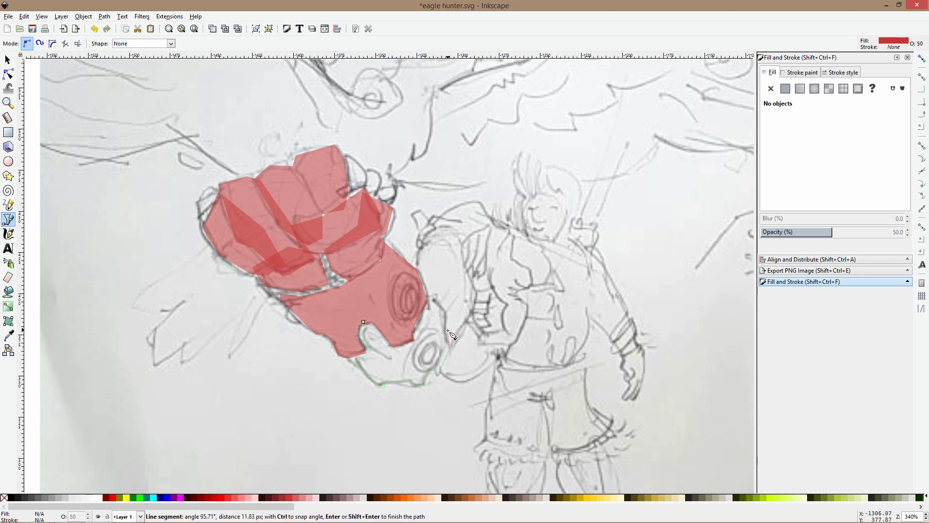
pyautogui.click(449, 316)
pyautogui.click(429, 294)
pyautogui.click(403, 333)
pyautogui.click(375, 318)
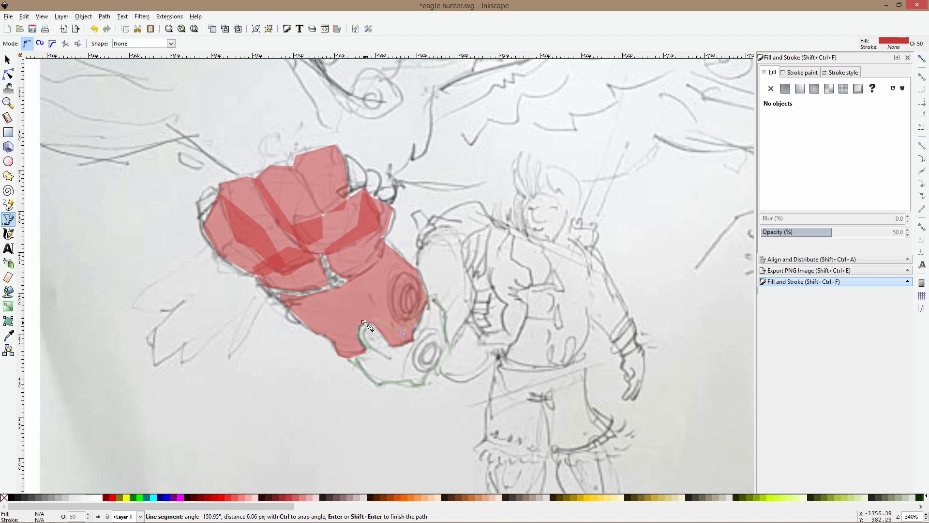
pyautogui.click(365, 323)
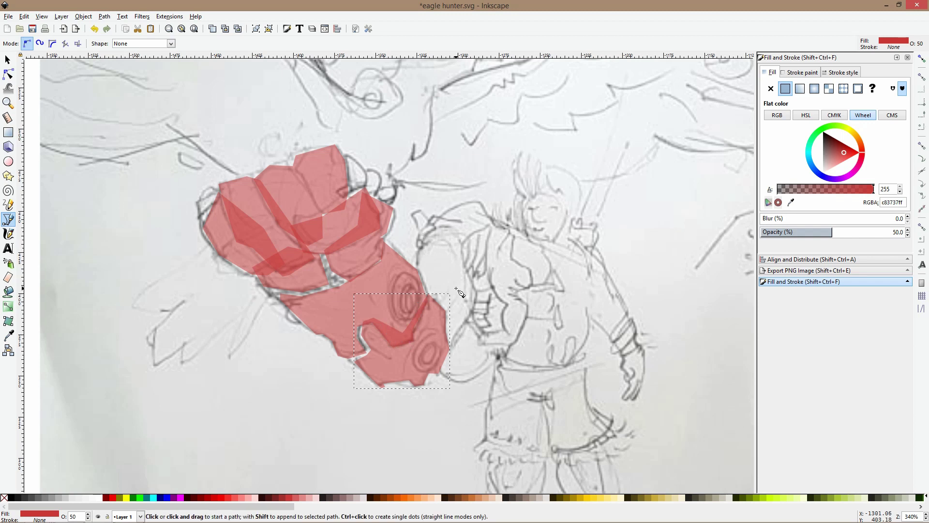
# Trace the giant upper arm between the elbow and the shoulder as a closed red polygon overlapping the forearm and elbow shapes
pyautogui.keyDown('ctrl'); pyautogui.scroll(2, 457, 290); pyautogui.keyUp('ctrl')
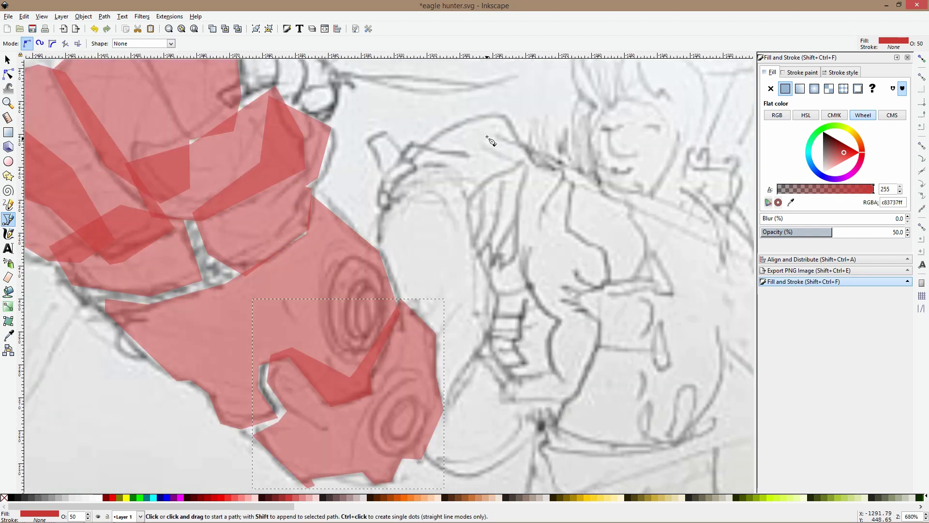
pyautogui.click(414, 168)
pyautogui.click(459, 171)
pyautogui.click(471, 207)
pyautogui.click(493, 291)
pyautogui.click(492, 332)
pyautogui.click(441, 412)
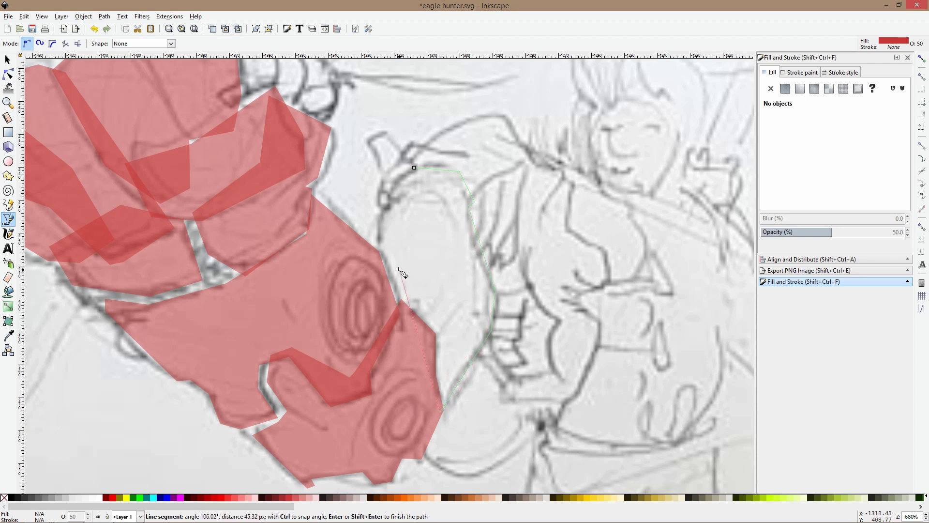
pyautogui.click(375, 251)
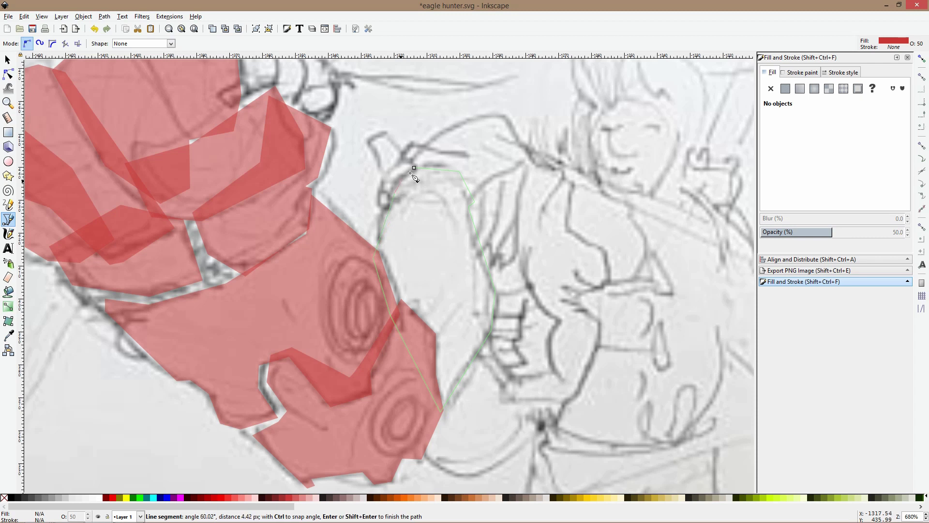
pyautogui.click(414, 168)
# Trace the shoulder as a closed red polygon reaching to the figure's neck and overlapping the inner edge of the upper arm shape
pyautogui.click(417, 178)
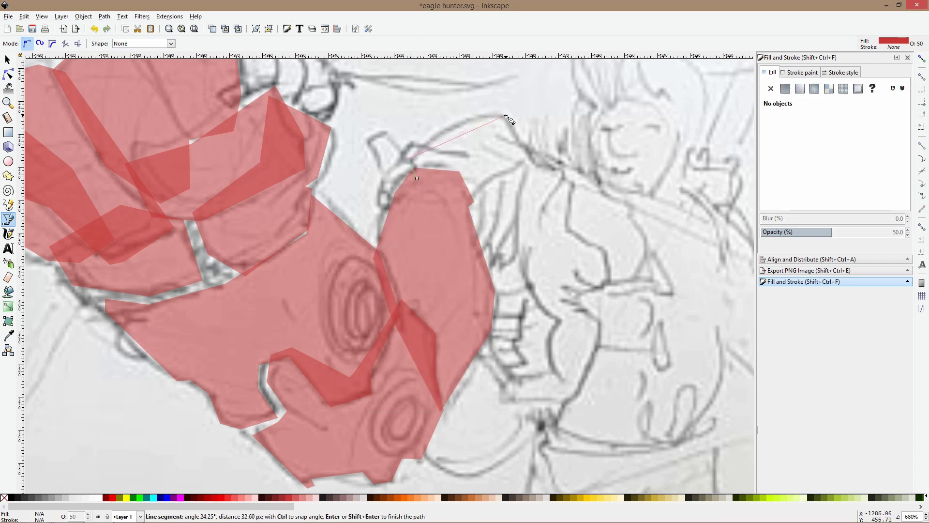
pyautogui.click(470, 114)
pyautogui.click(509, 114)
pyautogui.click(561, 170)
pyautogui.click(542, 212)
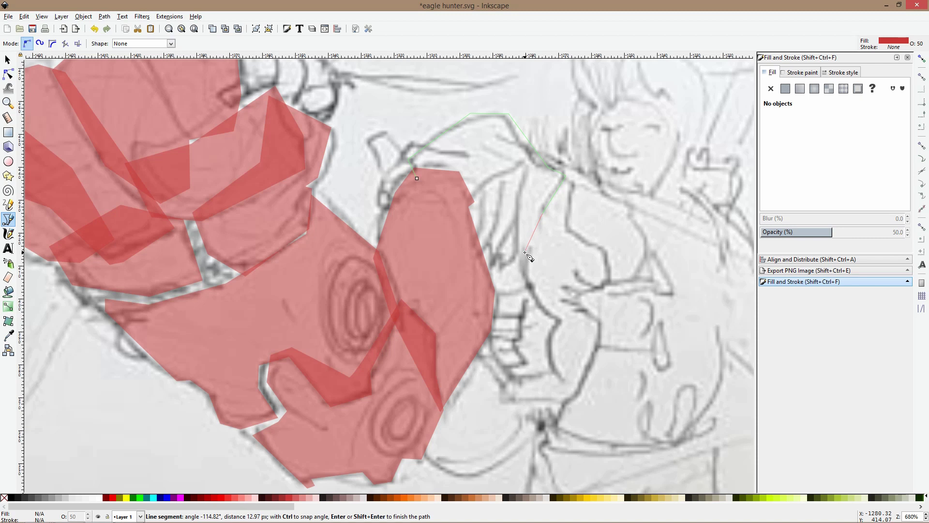
pyautogui.click(485, 293)
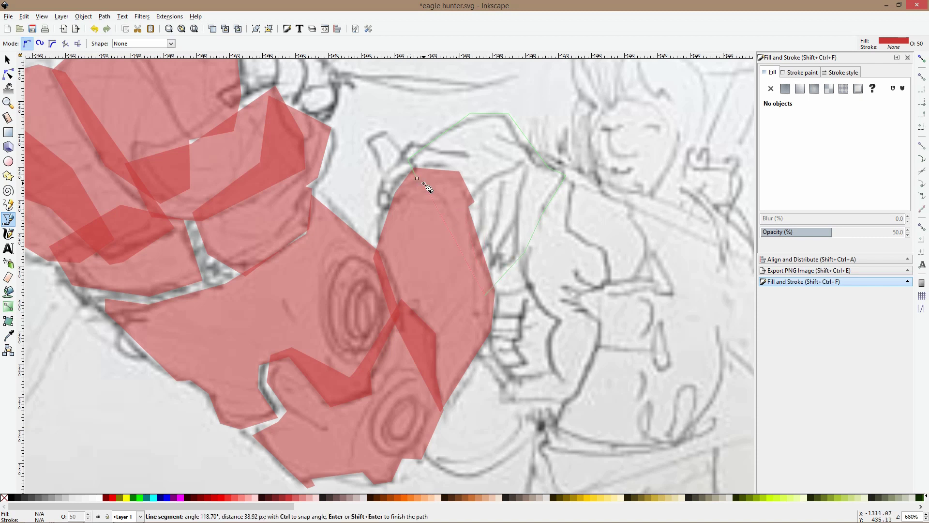
pyautogui.click(416, 178)
# Recolour the shoulder polygon with a slightly lighter red than the rest of the arm
pyautogui.press('s')
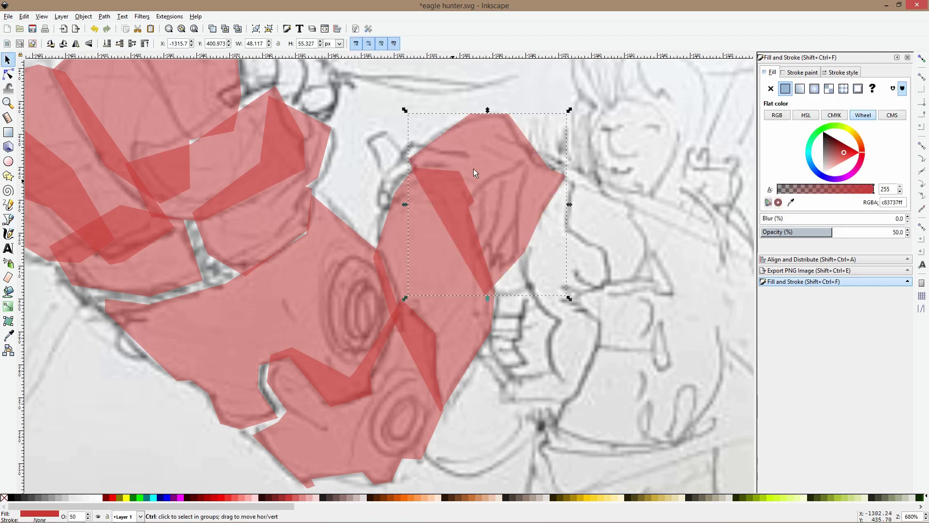
pyautogui.scroll(-3, 473, 163)
pyautogui.click(361, 368)
pyautogui.press('pageup')
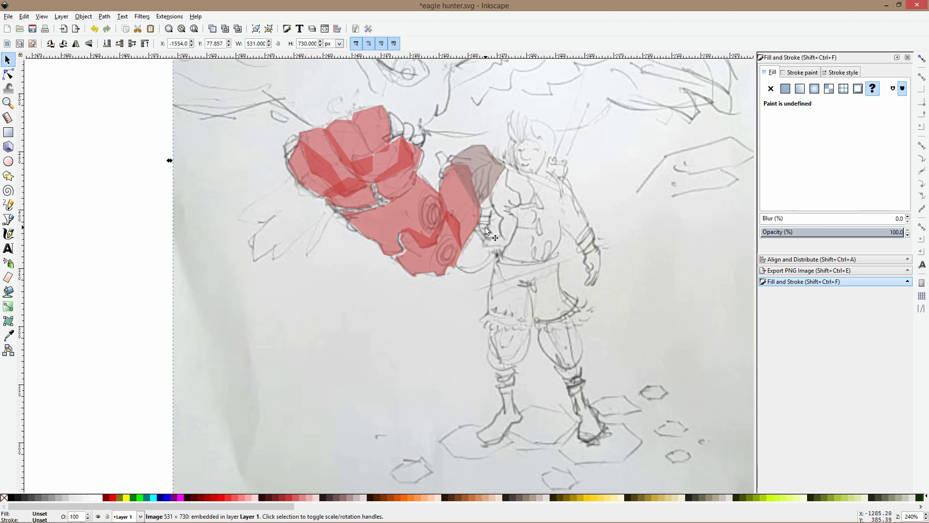
pyautogui.keyDown('alt'); pyautogui.click(485, 161); pyautogui.keyUp('alt')
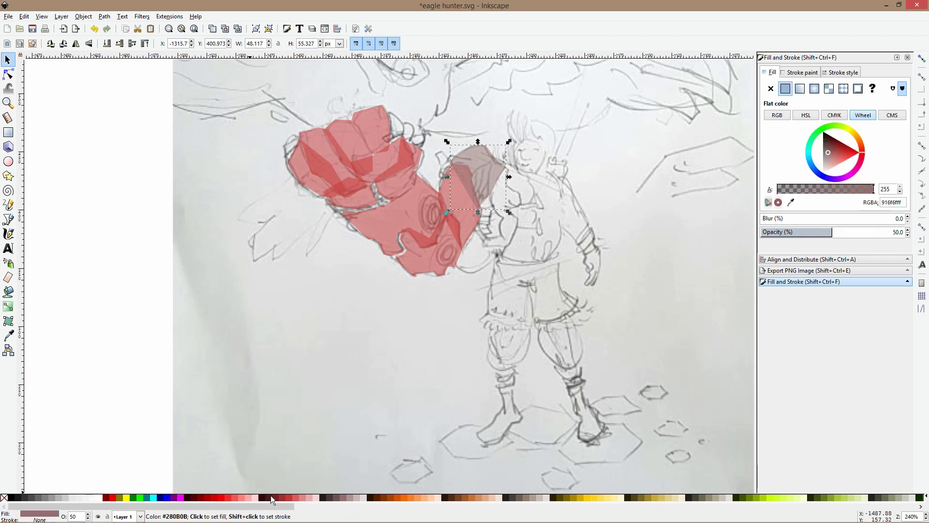
pyautogui.click(298, 498)
pyautogui.click(148, 247)
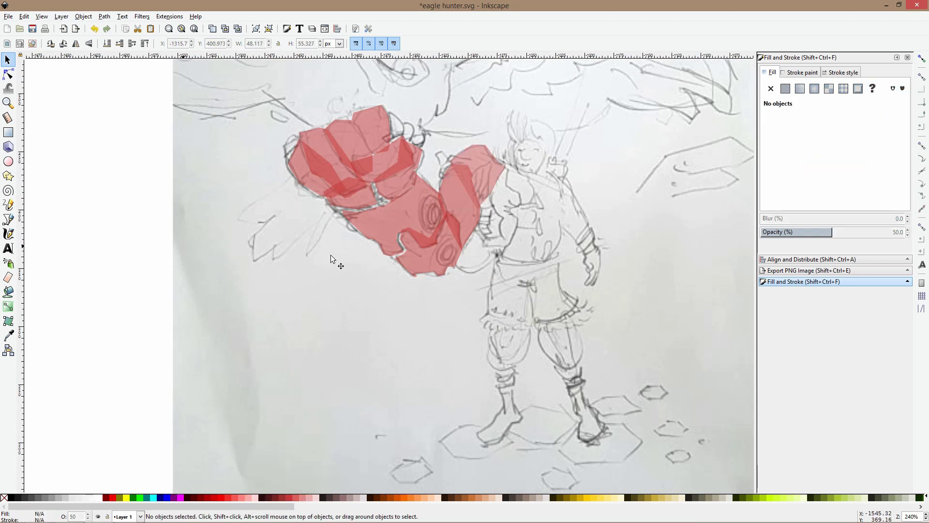
pyautogui.keyDown('ctrl'); pyautogui.scroll(3, 454, 198); pyautogui.keyUp('ctrl')
pyautogui.keyDown('ctrl'); pyautogui.scroll(-3, 454, 203); pyautogui.keyUp('ctrl')
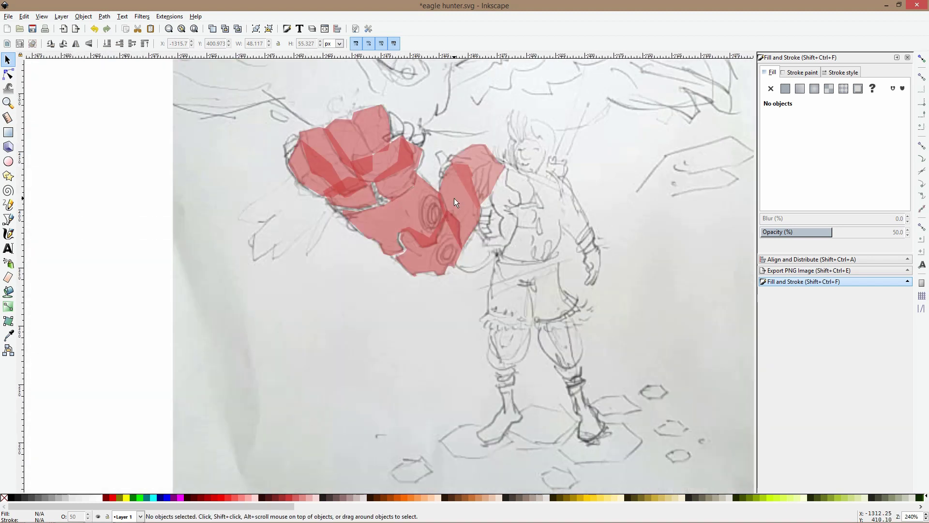
pyautogui.click(8, 221)
pyautogui.scroll(4, 414, 187)
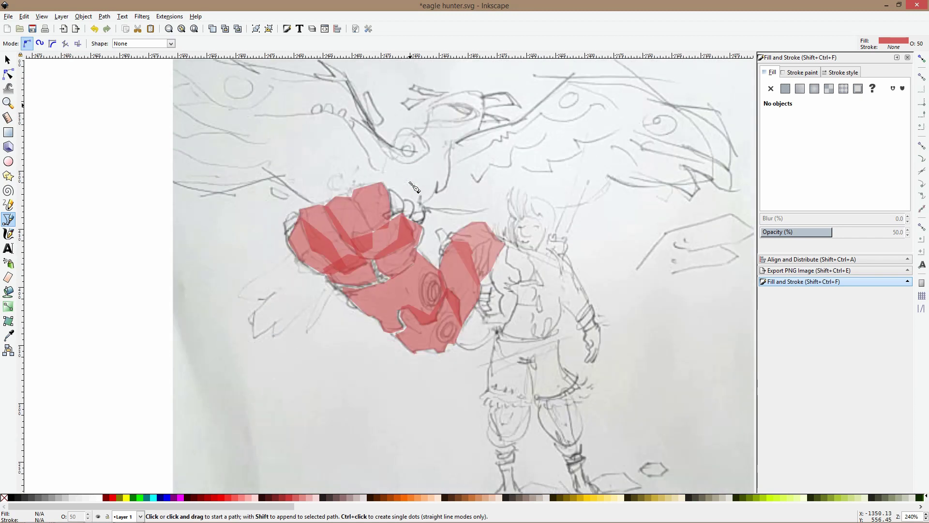
pyautogui.scroll(-8, 455, 208)
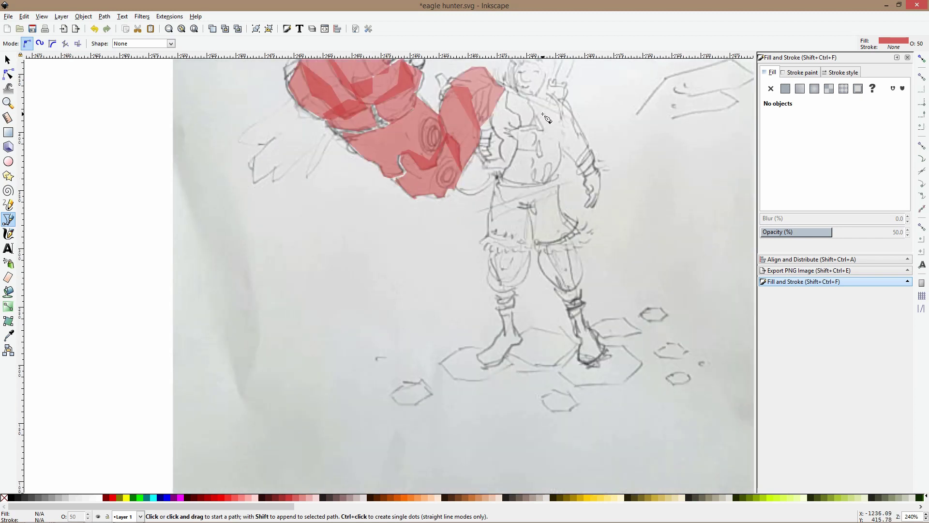
pyautogui.scroll(6, 547, 168)
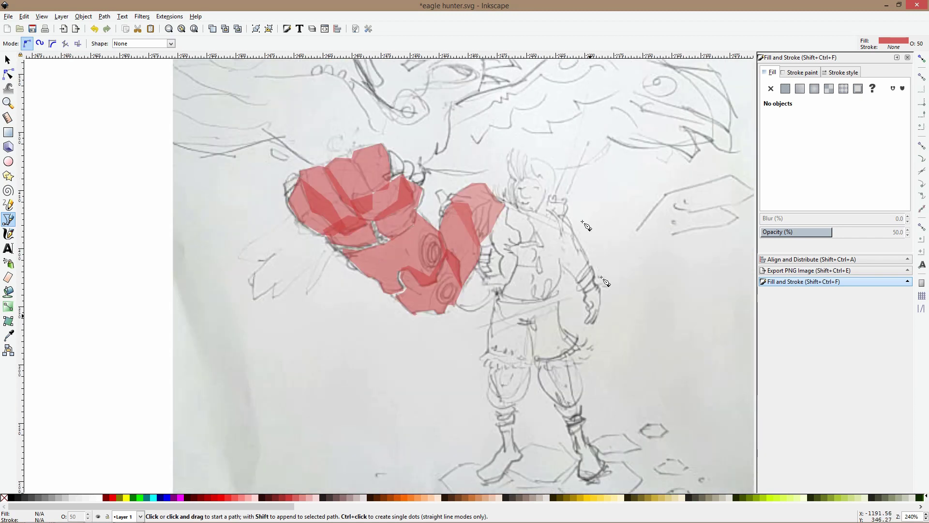
# Trace the sketch line running from the shoulder's lower corner down the torso side as an open red path with short spurs toward the torso
pyautogui.scroll(2, 496, 213)
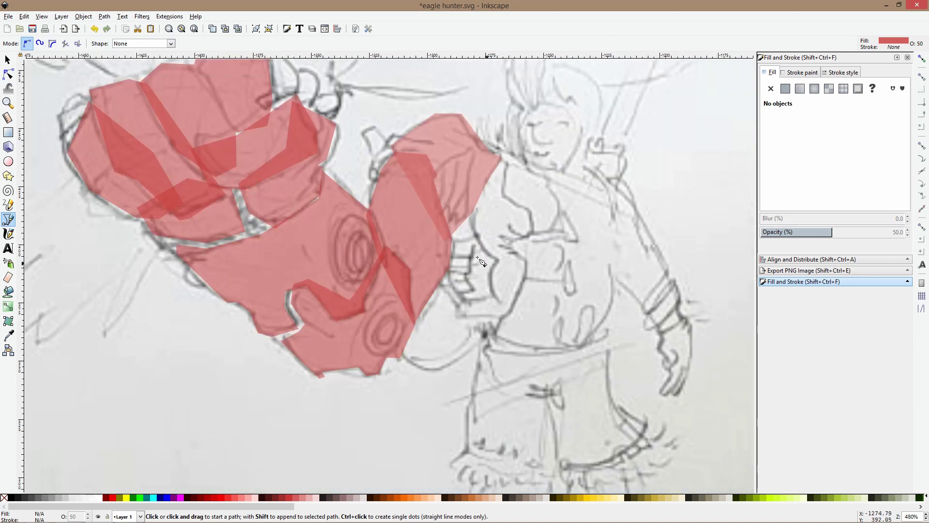
pyautogui.scroll(2, 470, 246)
pyautogui.click(479, 168)
pyautogui.click(508, 259)
pyautogui.click(544, 270)
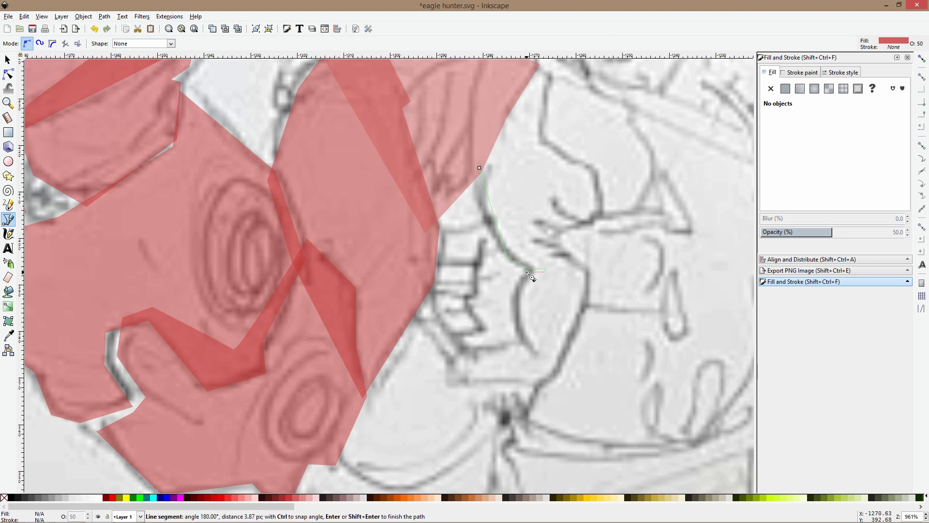
pyautogui.click(511, 266)
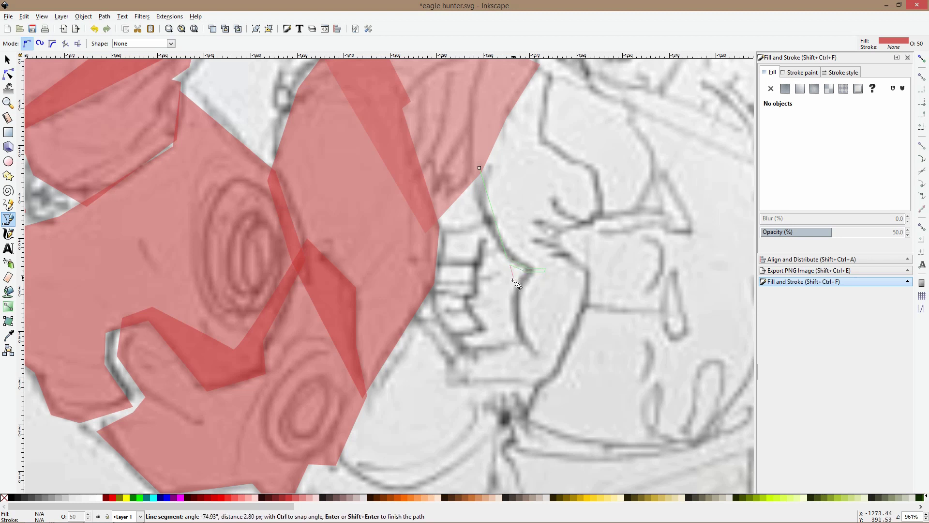
pyautogui.click(531, 304)
pyautogui.click(555, 306)
pyautogui.doubleClick(527, 309)
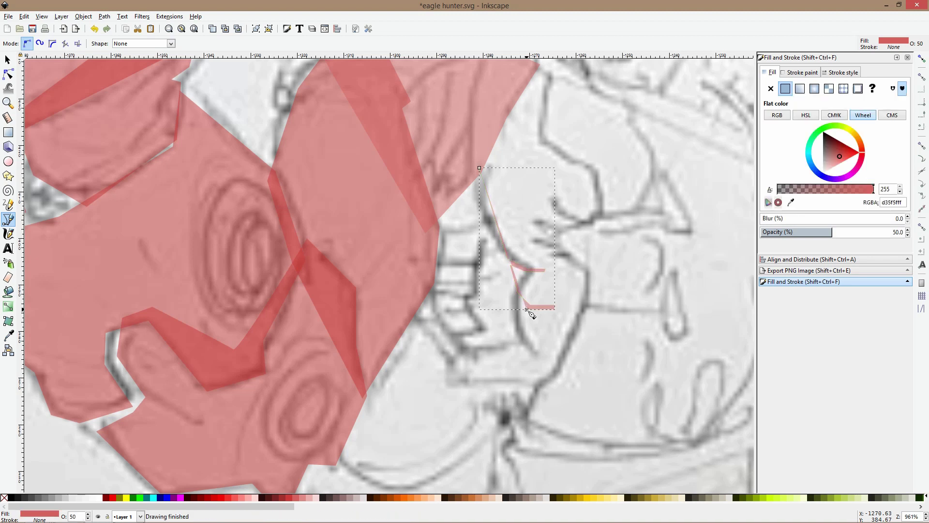
# Extend the path down and around the banded area between upper arm and torso, and close it at the shoulder as a red polygon
pyautogui.click(527, 308)
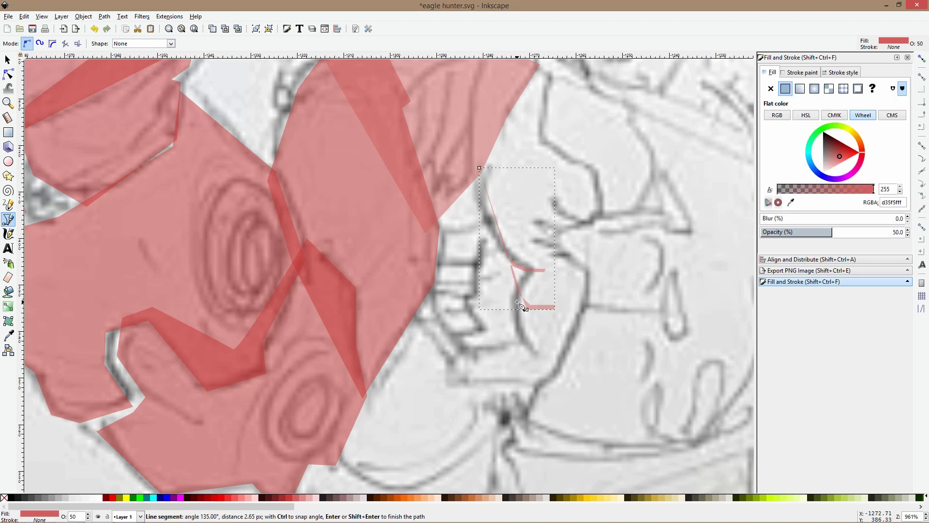
pyautogui.click(518, 300)
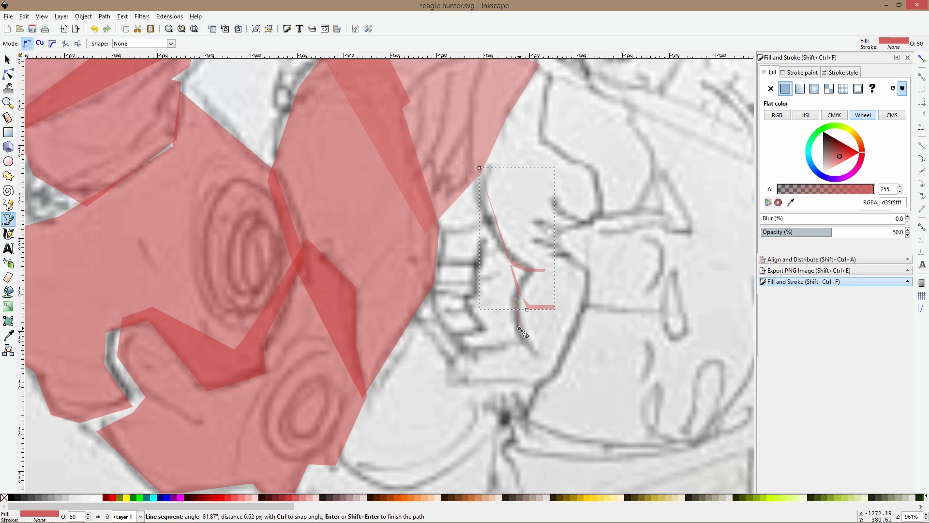
pyautogui.click(523, 332)
pyautogui.click(549, 330)
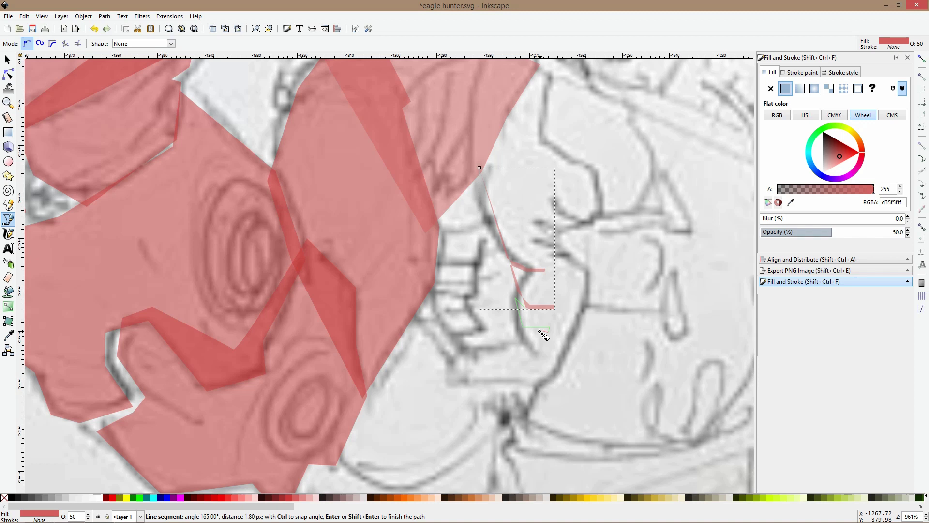
pyautogui.click(537, 334)
pyautogui.click(538, 343)
pyautogui.click(534, 334)
pyautogui.click(463, 362)
pyautogui.click(391, 314)
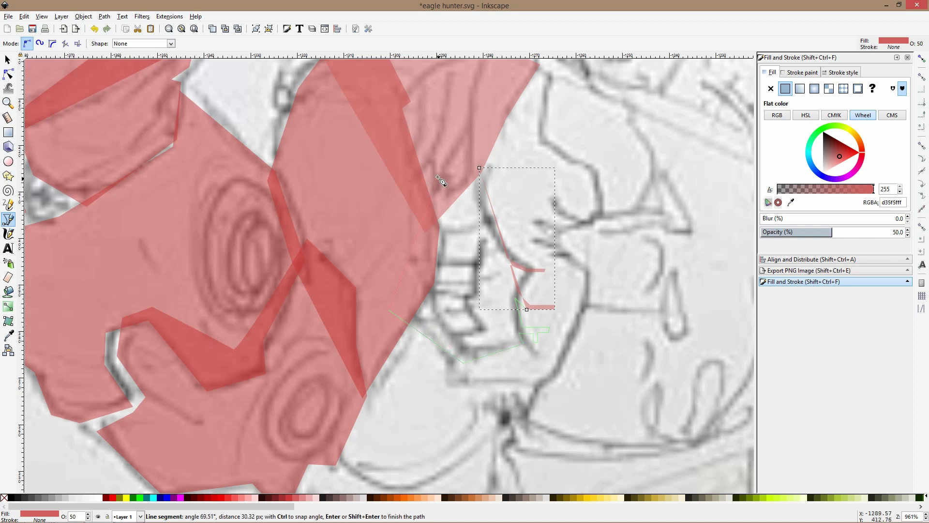
pyautogui.click(480, 168)
pyautogui.press('s')
pyautogui.press('5')
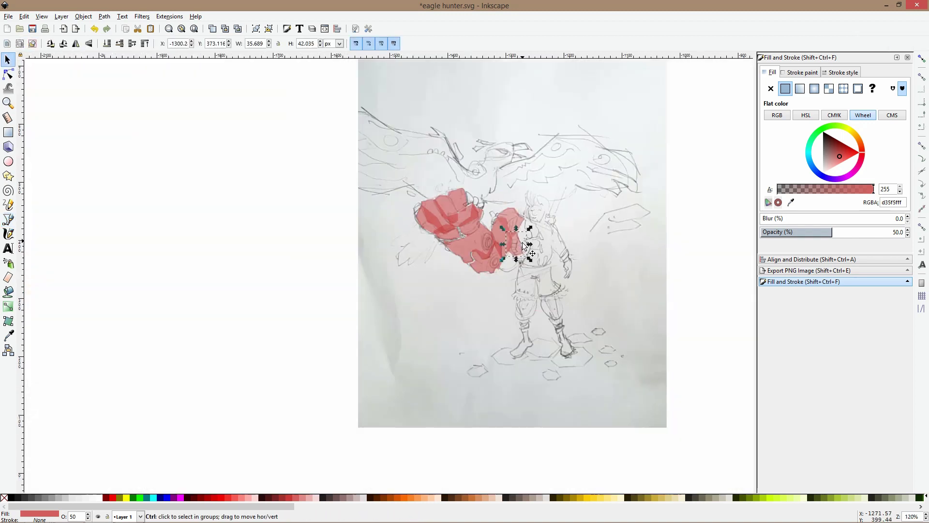
pyautogui.click(179, 225)
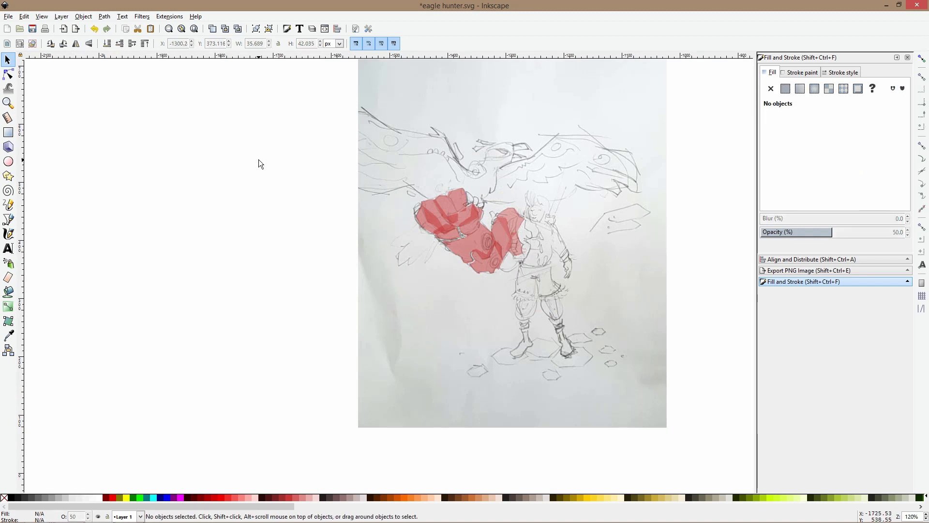
# Adjust the corner node of the new under-shoulder polygon where it overlaps the upper arm, moving it toward the torso
pyautogui.click(7, 75)
pyautogui.scroll(4, 559, 276)
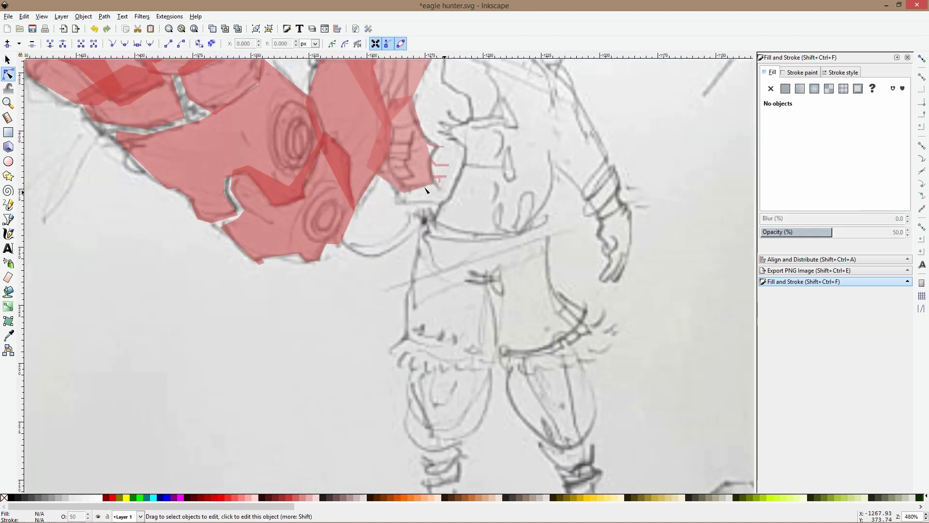
pyautogui.click(400, 179)
pyautogui.moveTo(367, 167); pyautogui.dragTo(389, 187)
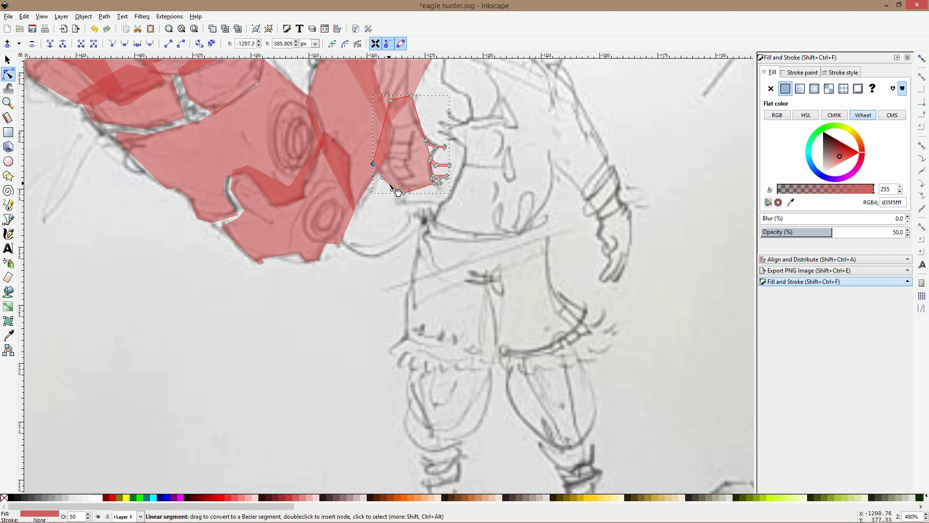
# Reshape the nodes of the shoulder polygon so its upper edge follows the rounded shoulder line of the sketch
pyautogui.scroll(6, 426, 242)
pyautogui.moveTo(428, 247); pyautogui.dragTo(421, 245)
pyautogui.scroll(4, 416, 174)
pyautogui.click(378, 199)
pyautogui.moveTo(374, 198); pyautogui.dragTo(383, 195)
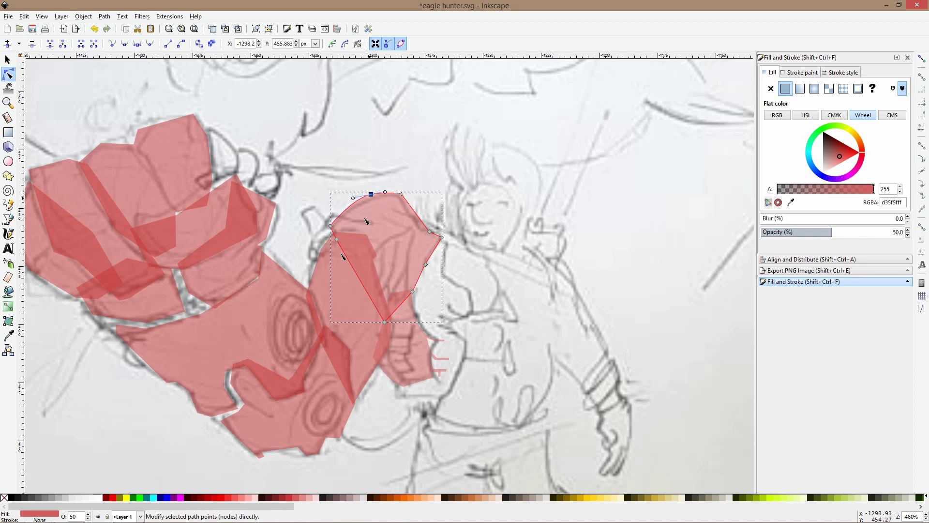
pyautogui.click(321, 261)
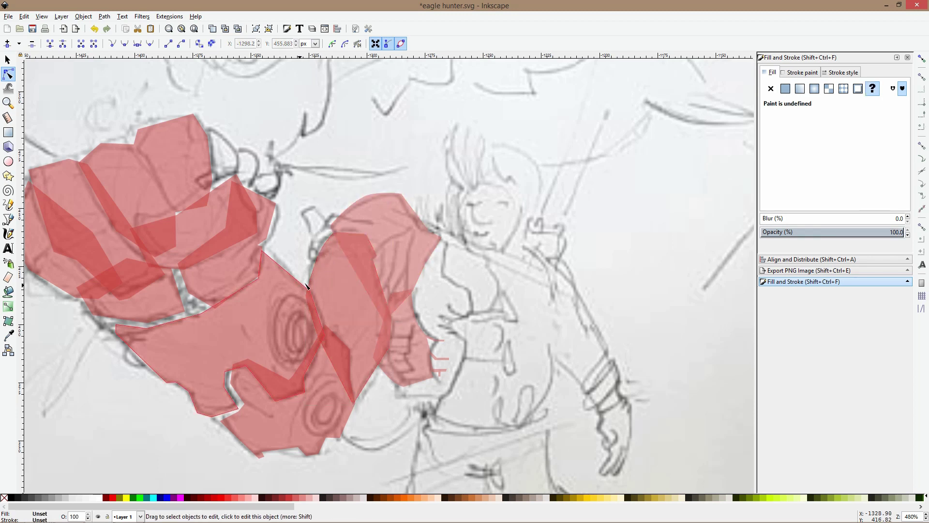
pyautogui.scroll(-4, 322, 263)
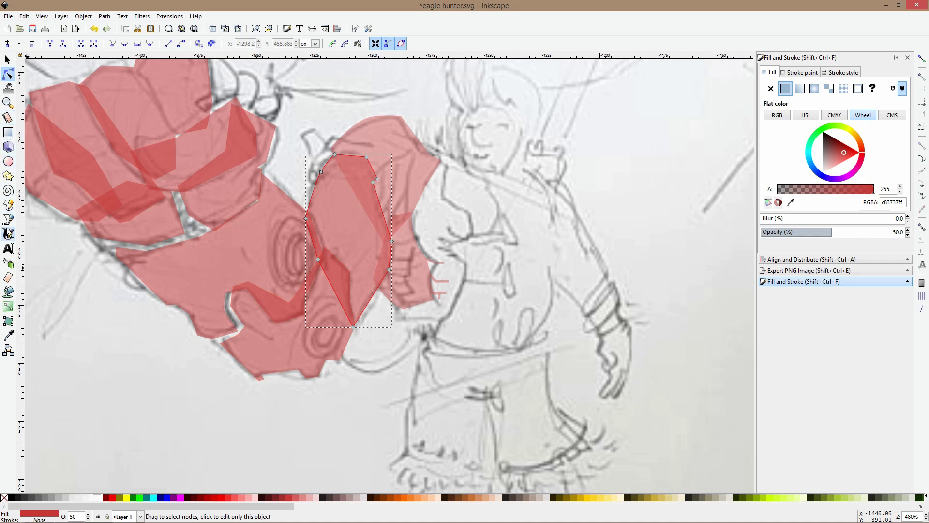
# Draw a small four-sided red polygon filling the gap along the lower edge of the giant elbow
pyautogui.click(8, 219)
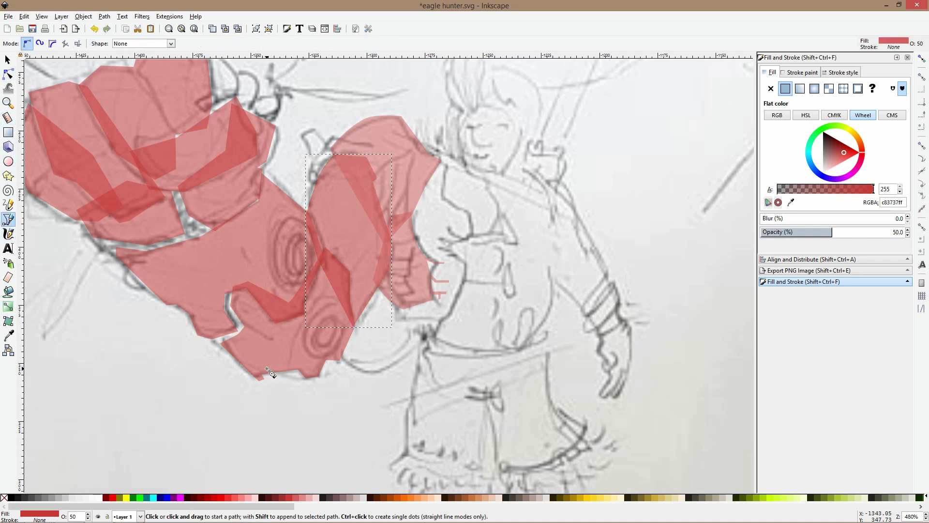
pyautogui.click(265, 369)
pyautogui.click(302, 384)
pyautogui.press('Return')
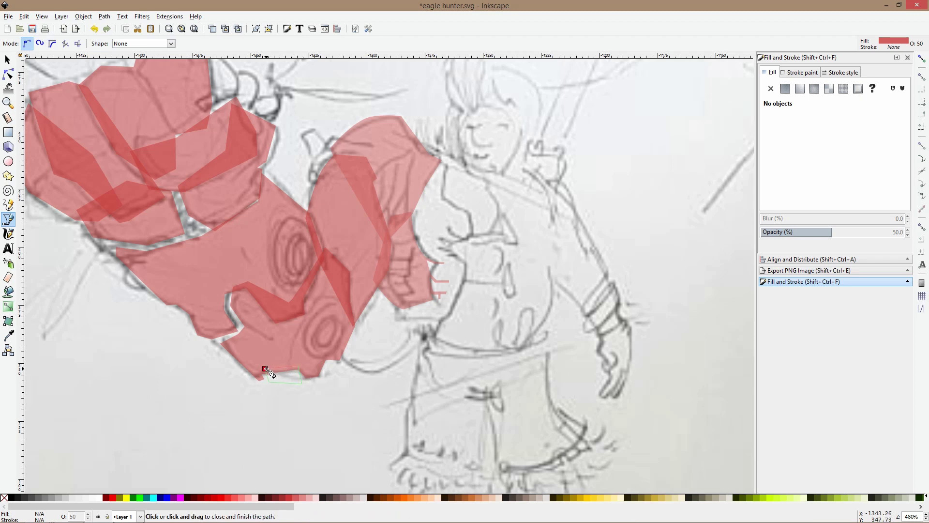
pyautogui.press('space')
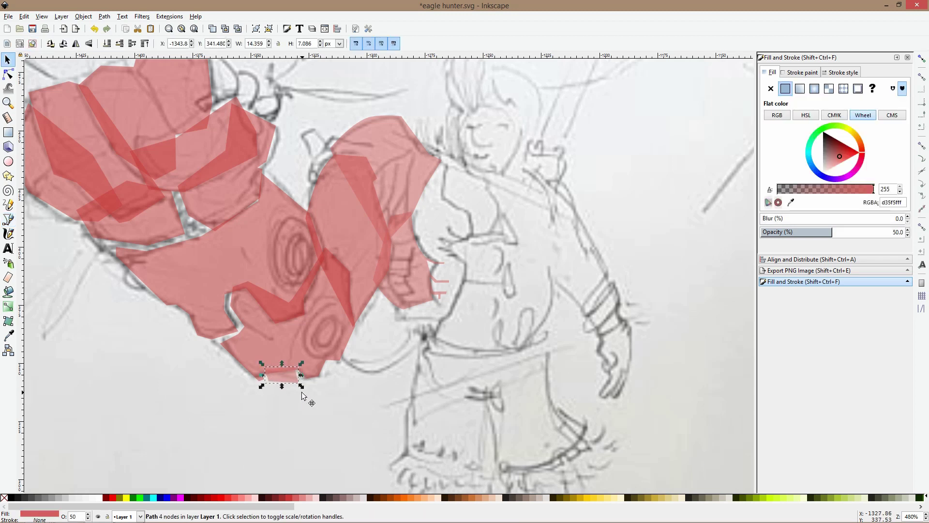
pyautogui.click(305, 395)
# Trace the narrow band along the outer edge of the giant shoulder as a closed four-sided red polygon
pyautogui.scroll(-2, 354, 401)
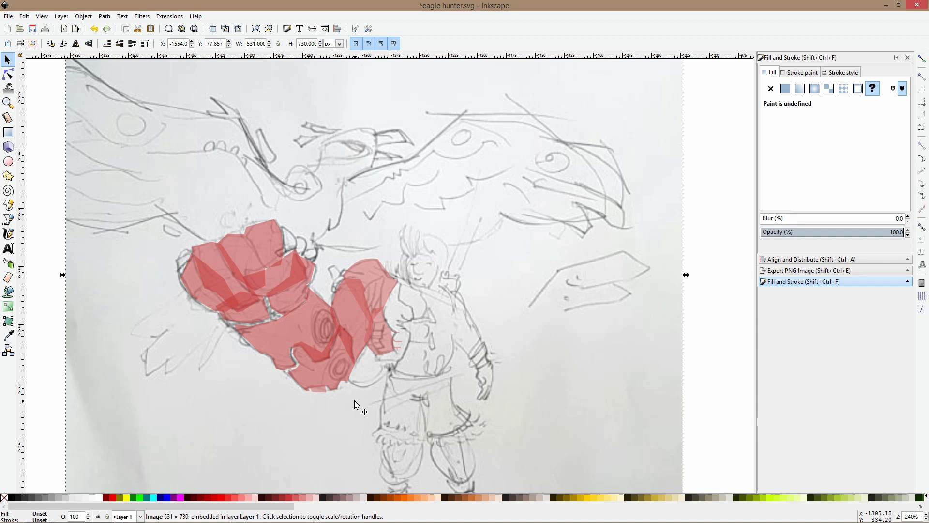
pyautogui.moveTo(366, 324); pyautogui.dragTo(390, 321)
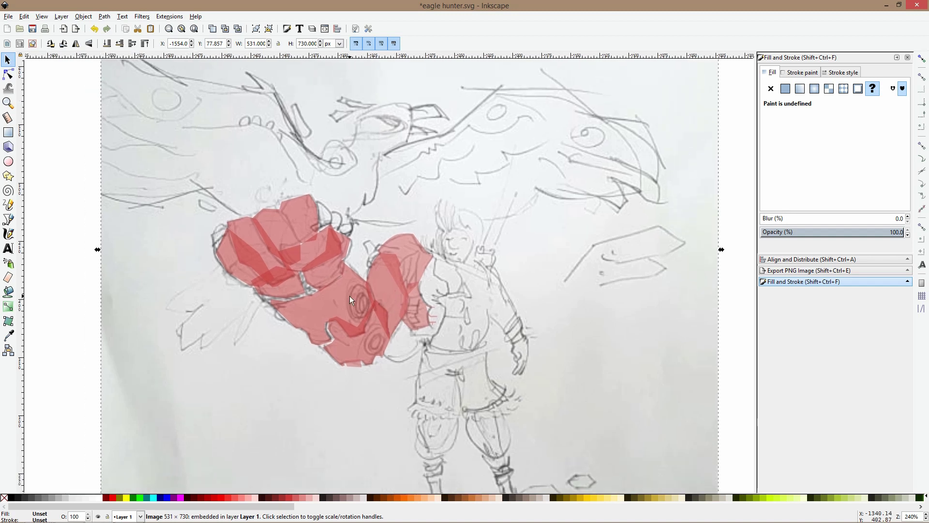
pyautogui.click(8, 219)
pyautogui.press('+')
pyautogui.press('+')
pyautogui.press('+')
pyautogui.press('+')
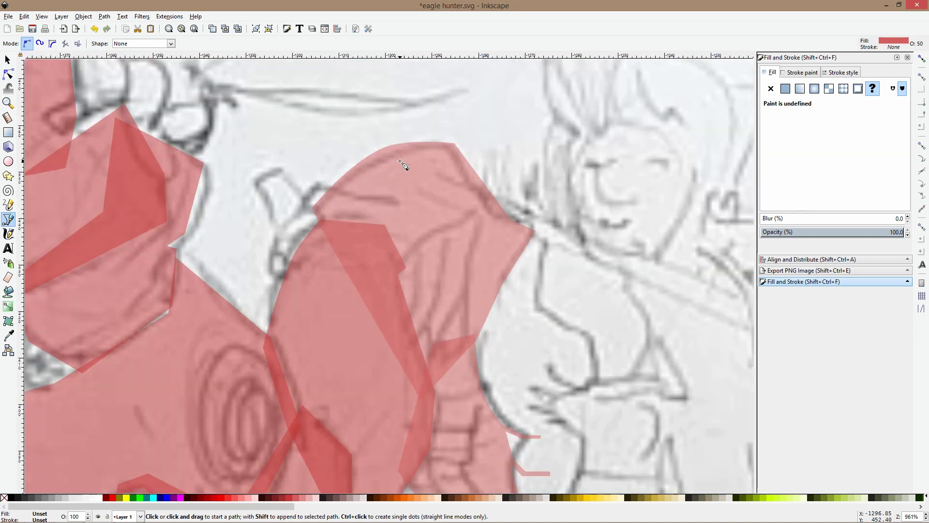
pyautogui.click(315, 191)
pyautogui.click(270, 239)
pyautogui.click(282, 260)
pyautogui.click(329, 204)
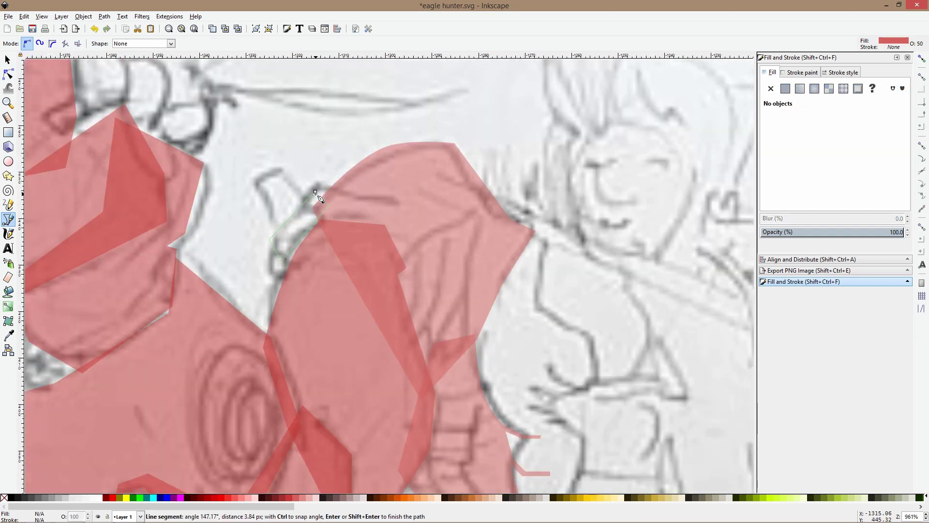
pyautogui.click(316, 191)
# Trace the small knob sticking out from the shoulder band as a closed four-sided red polygon
pyautogui.click(304, 200)
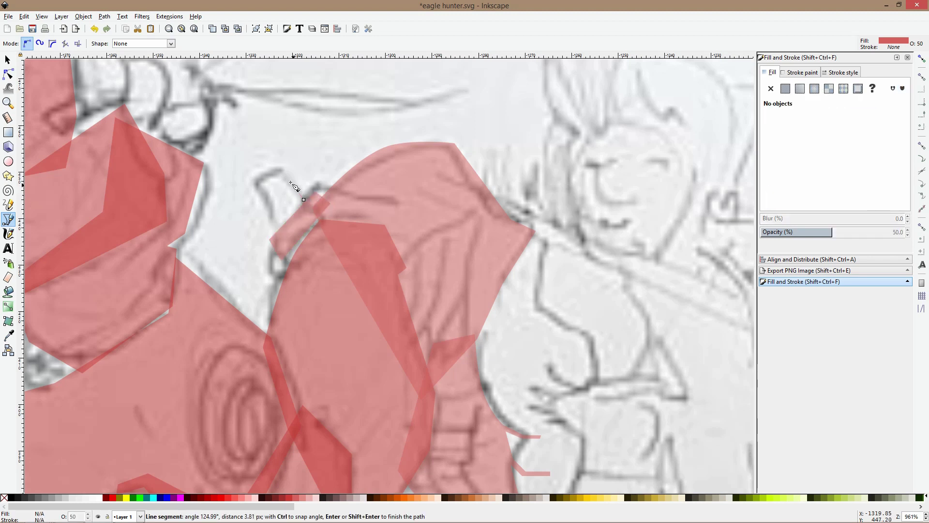
pyautogui.click(276, 174)
pyautogui.click(258, 185)
pyautogui.click(277, 227)
pyautogui.click(305, 202)
pyautogui.press('F1')
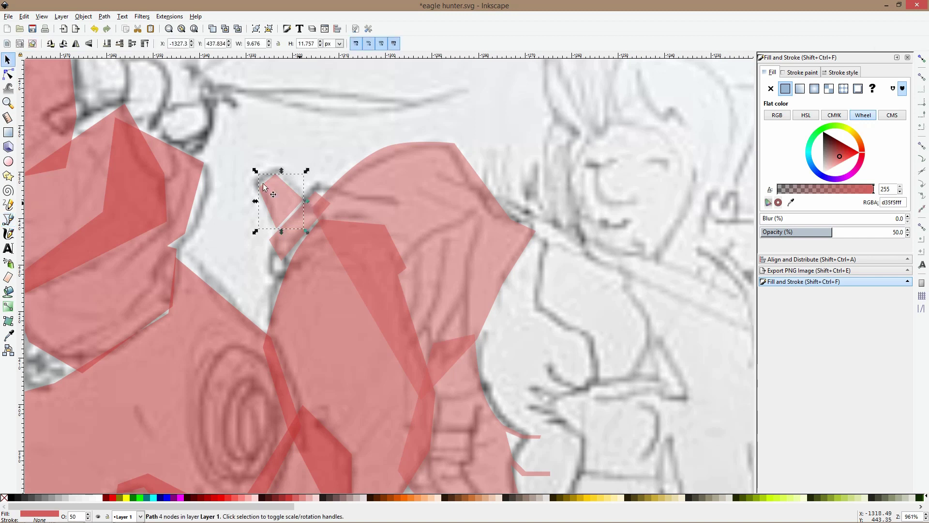
# Nudge the knob polygon slightly toward the shoulder band to close the gap between them
pyautogui.click(8, 74)
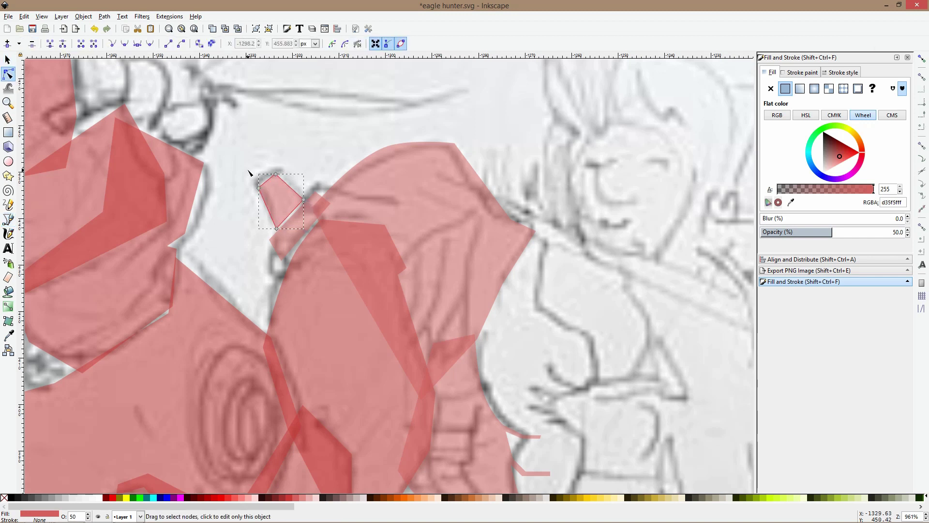
pyautogui.press('F1')
pyautogui.moveTo(284, 202); pyautogui.dragTo(286, 205)
pyautogui.click(286, 205)
pyautogui.click(295, 152)
# Duplicate the knob and band polygons beside the shoulder and scale the copied pair down slightly
pyautogui.scroll(-2, 297, 153)
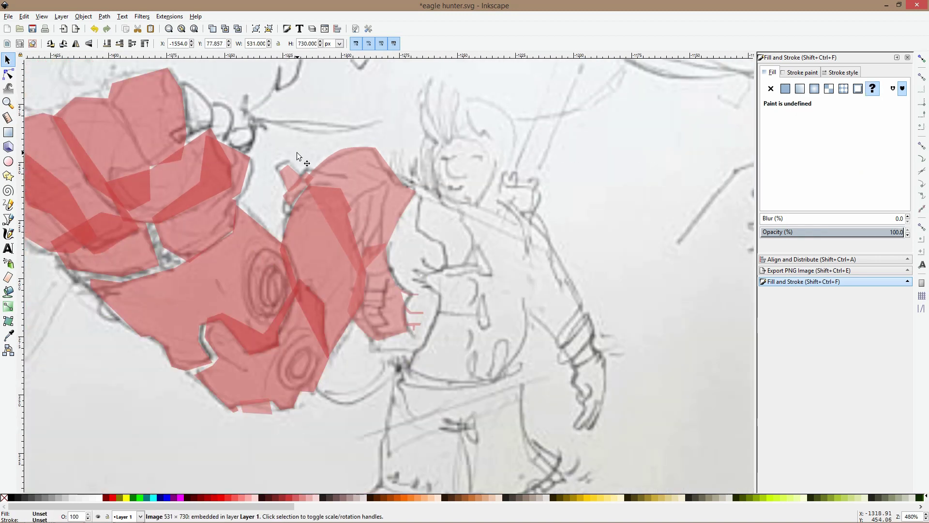
pyautogui.moveTo(297, 152); pyautogui.dragTo(466, 204)
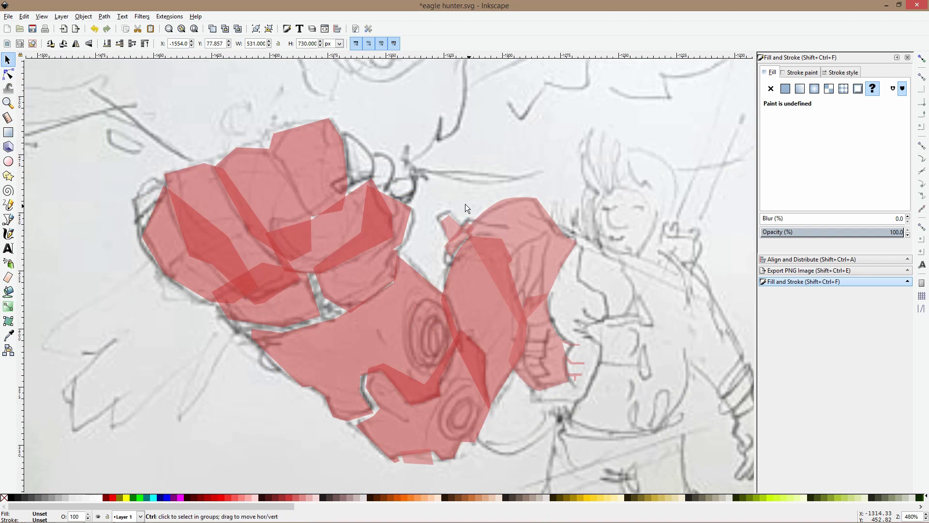
pyautogui.scroll(-1, 465, 204)
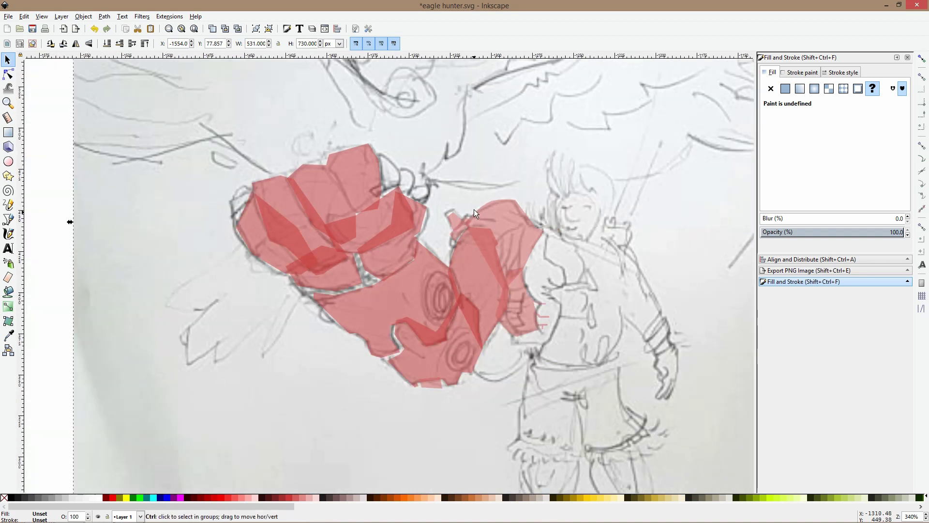
pyautogui.scroll(3, 475, 209)
pyautogui.click(435, 234)
pyautogui.click(435, 246)
pyautogui.click(438, 247)
pyautogui.keyDown('shift'); pyautogui.click(451, 249); pyautogui.keyUp('shift')
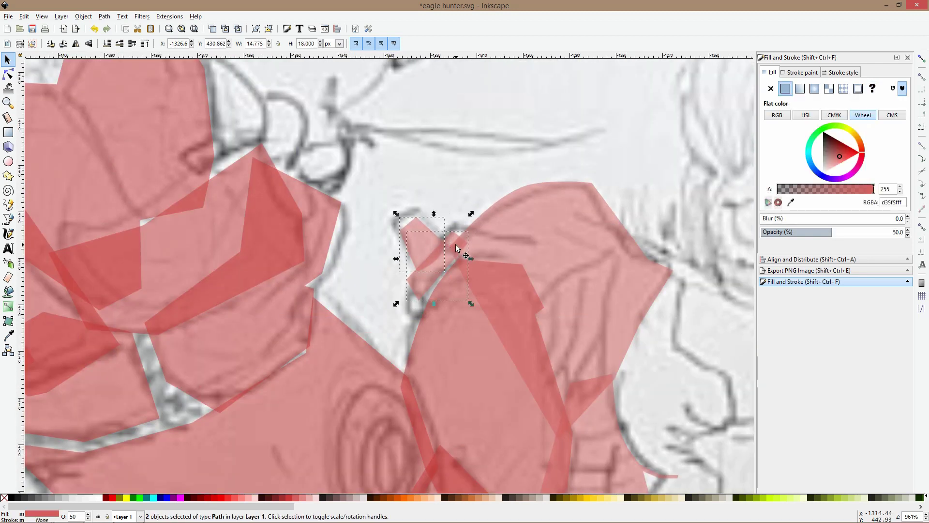
pyautogui.moveTo(396, 214); pyautogui.dragTo(385, 247)
pyautogui.click(418, 233)
pyautogui.click(399, 233)
pyautogui.click(414, 245)
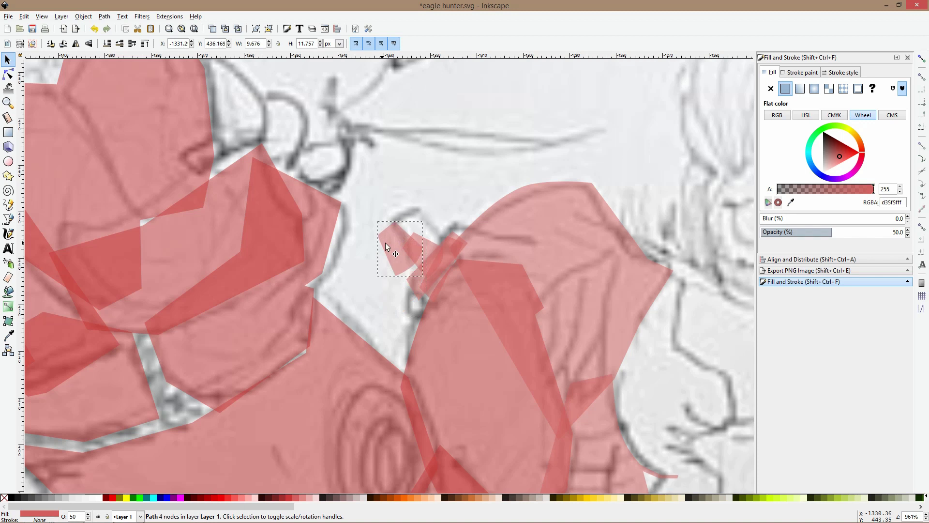
# Select the copied knob and band together, shrink them further and place them over the smaller stub below the original pair
pyautogui.keyDown('ctrl'); pyautogui.scroll(2, 416, 246); pyautogui.keyUp('ctrl')
pyautogui.click(394, 255)
pyautogui.keyDown('shift'); pyautogui.click(453, 338); pyautogui.keyUp('shift')
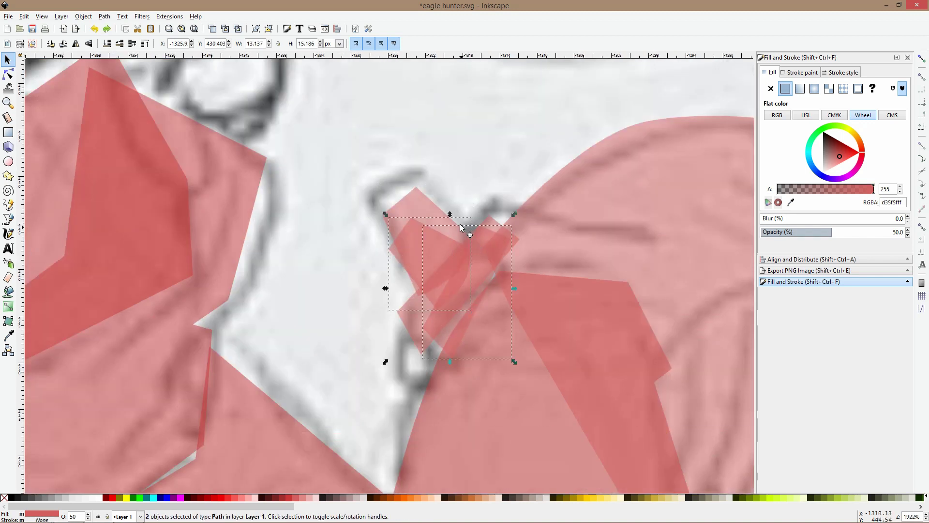
pyautogui.keyDown('ctrl'); pyautogui.moveTo(451, 214); pyautogui.dragTo(449, 253); pyautogui.keyUp('ctrl')
pyautogui.moveTo(451, 290); pyautogui.dragTo(402, 386)
pyautogui.click(416, 374)
pyautogui.moveTo(451, 347); pyautogui.dragTo(438, 348)
pyautogui.moveTo(423, 365); pyautogui.dragTo(419, 383)
pyautogui.click(419, 382)
pyautogui.keyDown('ctrl'); pyautogui.scroll(-6, 409, 258); pyautogui.keyUp('ctrl')
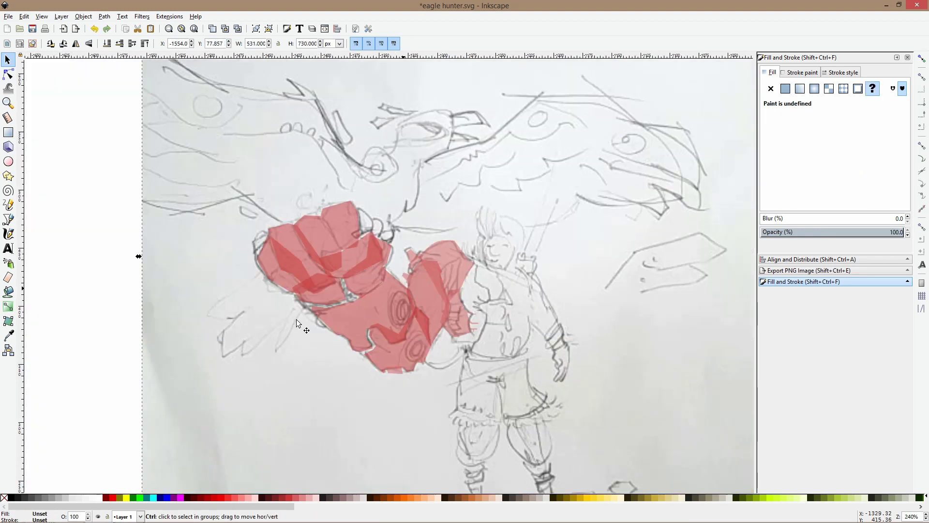
pyautogui.click(109, 278)
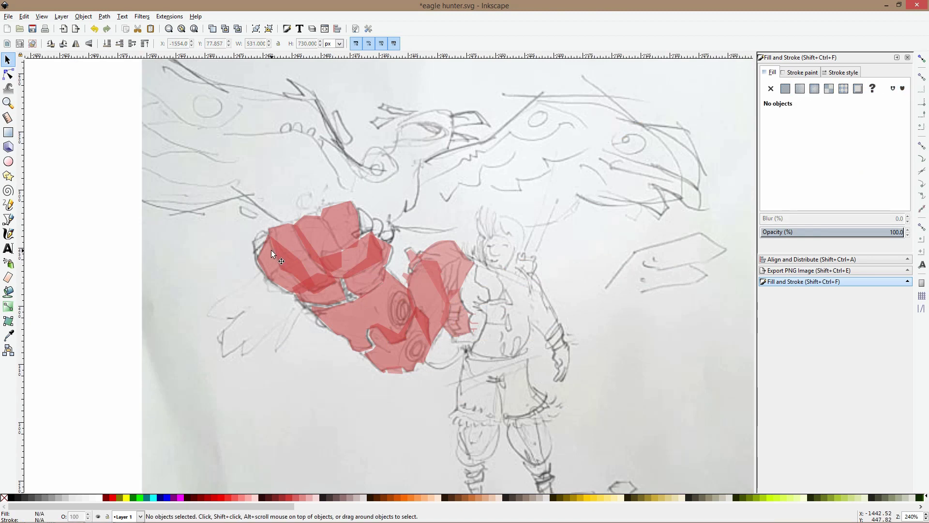
pyautogui.keyDown('ctrl'); pyautogui.scroll(-1, 306, 252); pyautogui.keyUp('ctrl')
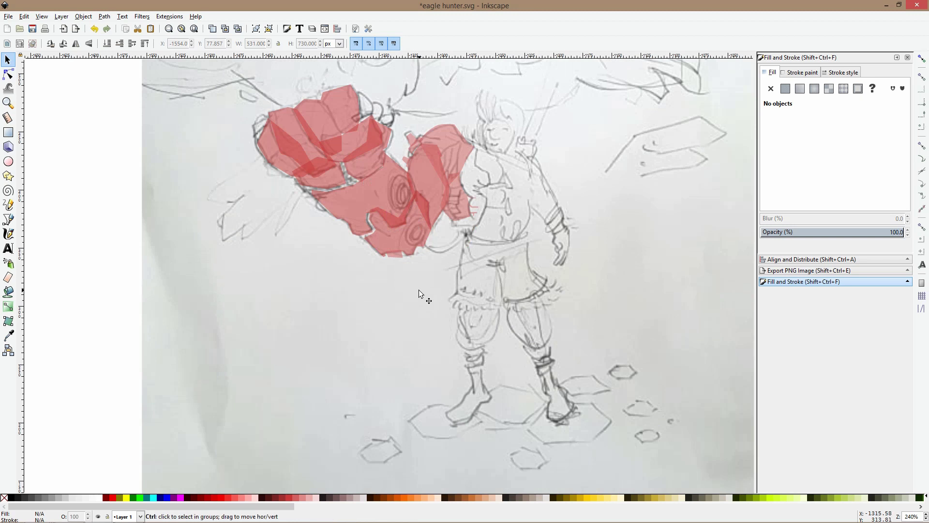
pyautogui.scroll(3, 419, 290)
pyautogui.scroll(4, 419, 290)
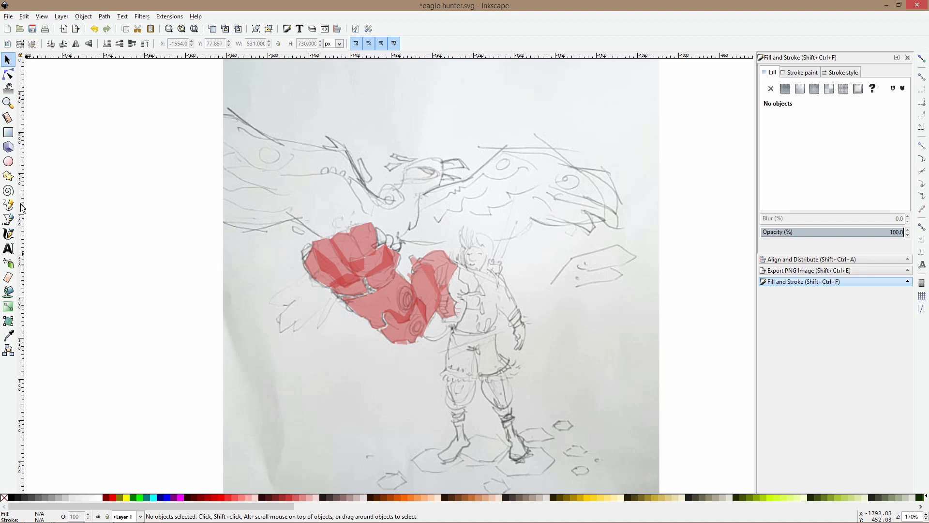
# Group all the red giant arm polygons, try moving the group off the sketch, and undo the move
pyautogui.click(10, 220)
pyautogui.scroll(-1, 356, 236)
pyautogui.press('s')
pyautogui.moveTo(224, 194)
pyautogui.mouseDown()
pyautogui.moveTo(487, 354)
pyautogui.moveTo(439, 335)
pyautogui.mouseUp()
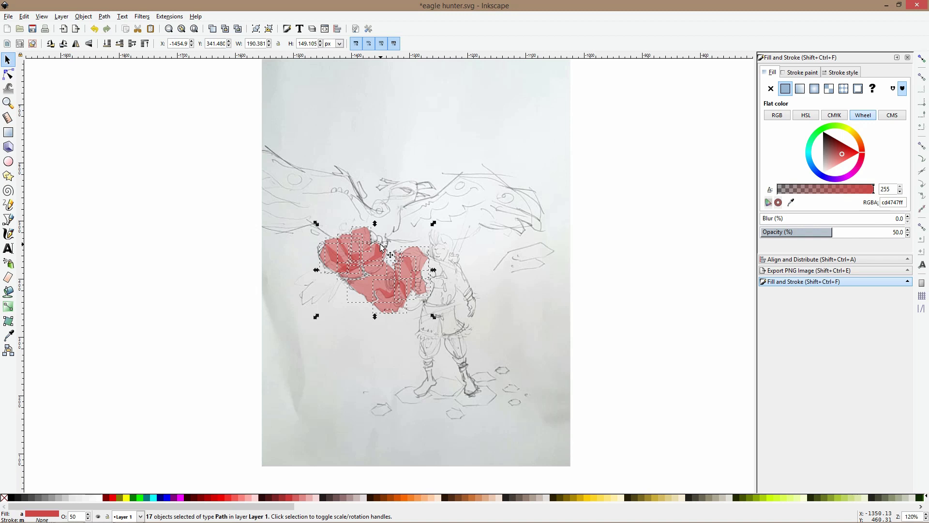
pyautogui.hotkey('ctrl', 'g')
pyautogui.moveTo(343, 258)
pyautogui.mouseDown()
pyautogui.moveTo(183, 270)
pyautogui.moveTo(143, 262)
pyautogui.mouseUp()
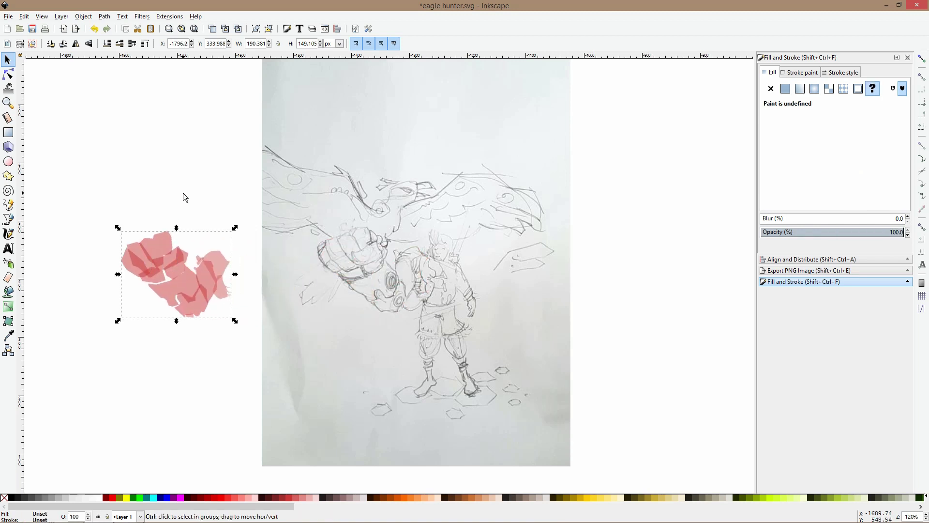
pyautogui.hotkey('ctrl', 'z')
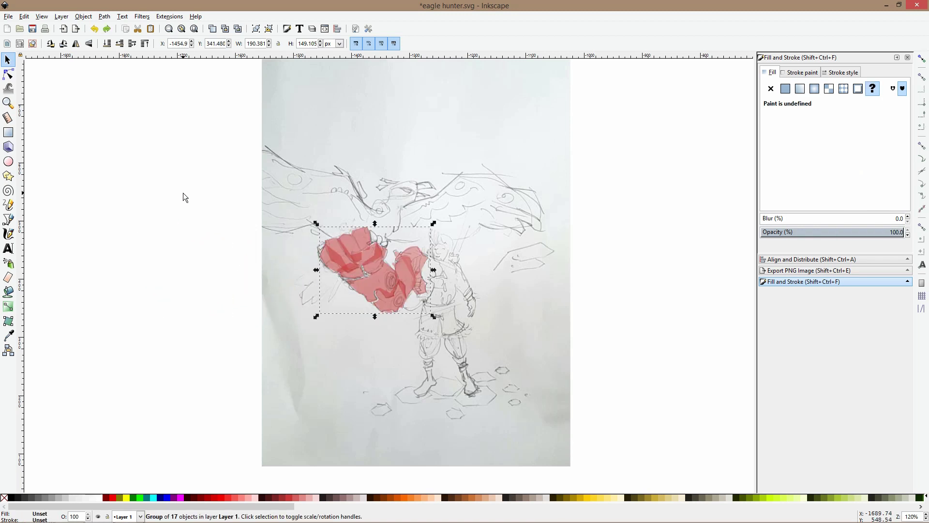
# Start the eagle's wing outline at the body joint, following the upper edge and spikes and extending past the page to a pointed feather tip
pyautogui.click(8, 218)
pyautogui.scroll(2, 321, 161)
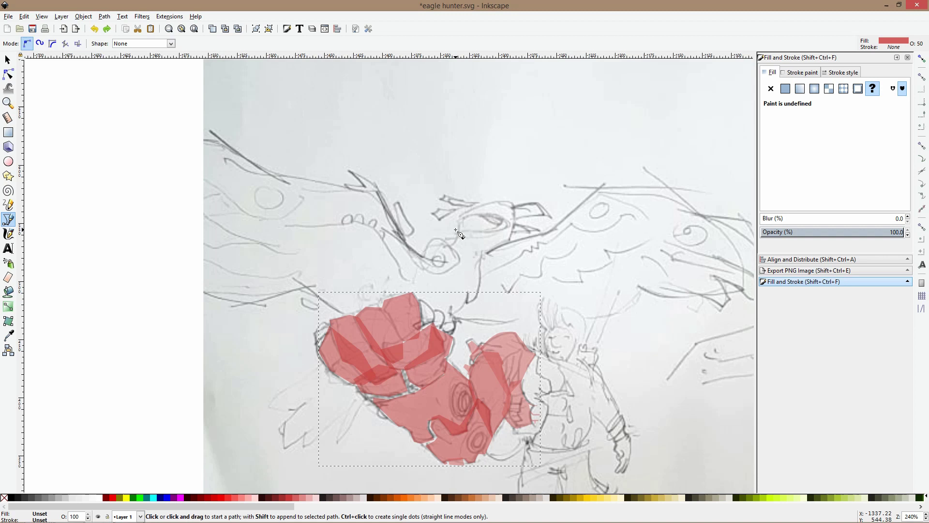
pyautogui.scroll(-2, 459, 234)
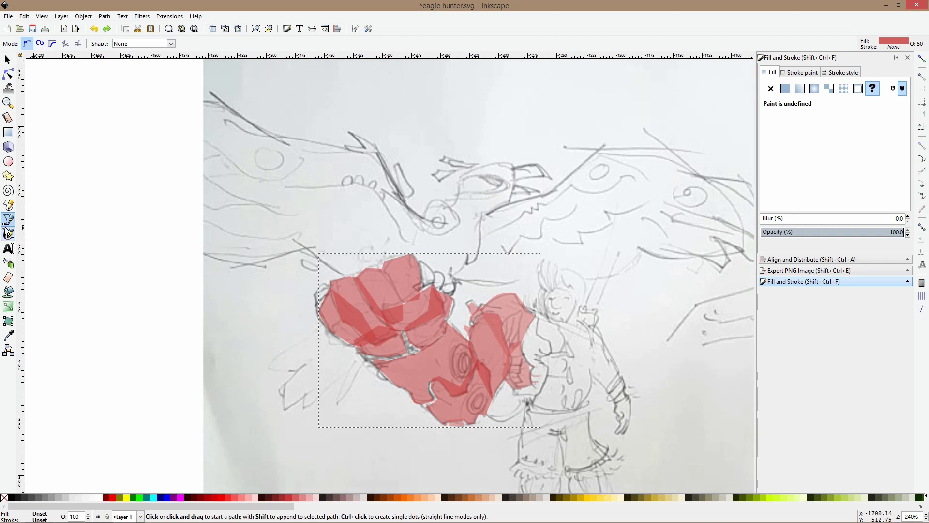
pyautogui.click(8, 161)
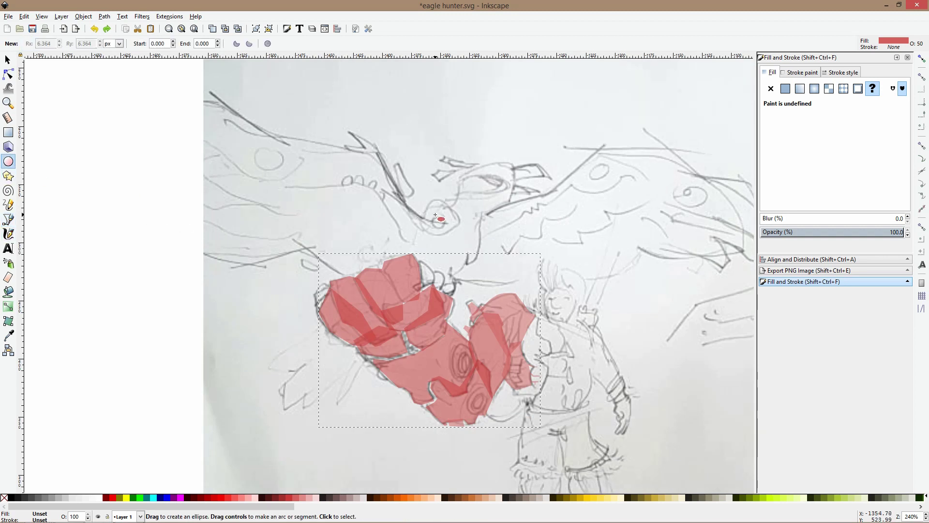
pyautogui.click(8, 220)
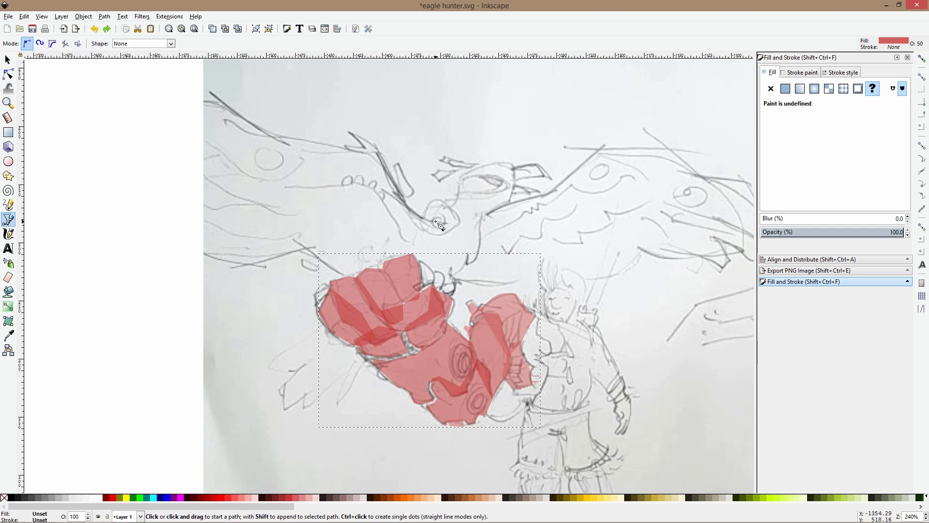
pyautogui.click(447, 221)
pyautogui.click(405, 206)
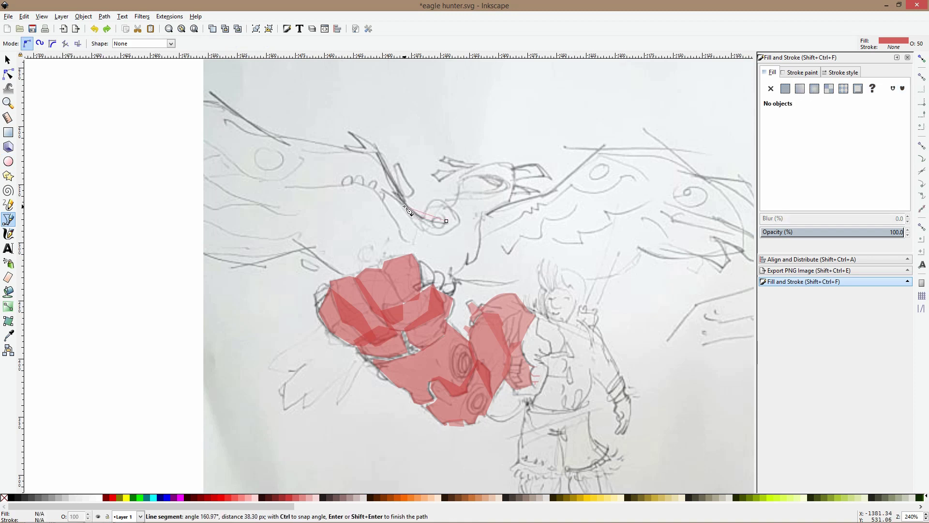
pyautogui.click(377, 153)
pyautogui.click(336, 123)
pyautogui.click(333, 133)
pyautogui.click(347, 150)
pyautogui.click(288, 144)
pyautogui.click(209, 90)
pyautogui.click(97, 98)
pyautogui.click(78, 116)
pyautogui.click(95, 134)
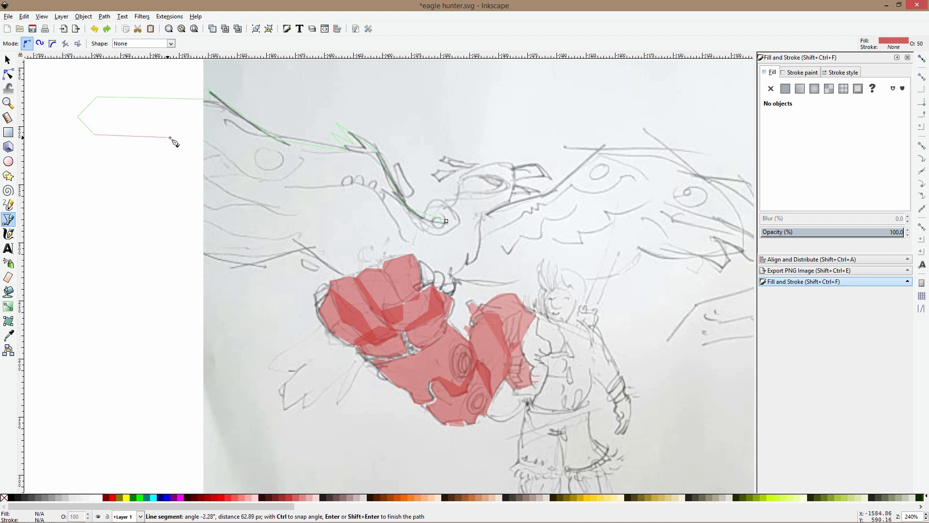
# Trace the wing's lower edge back from the feather tip to the body joint and close the shape
pyautogui.click(192, 137)
pyautogui.click(235, 171)
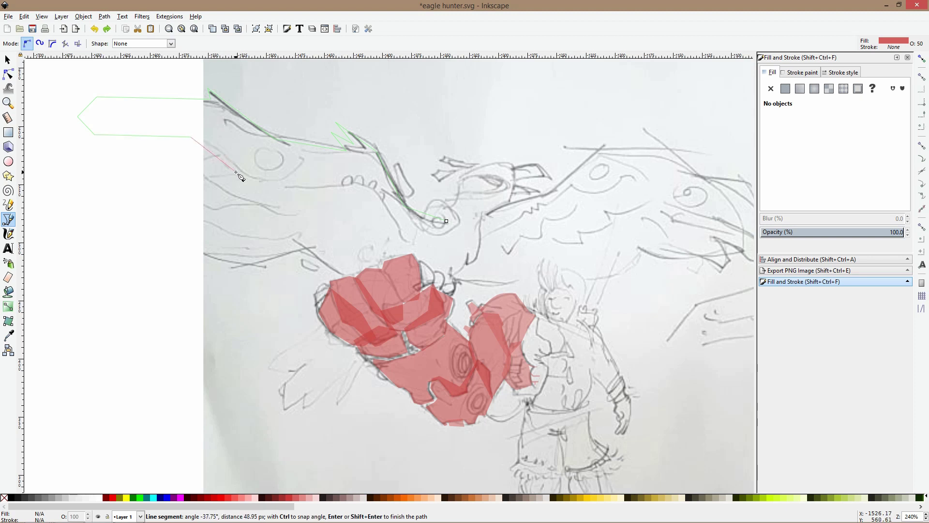
pyautogui.click(366, 182)
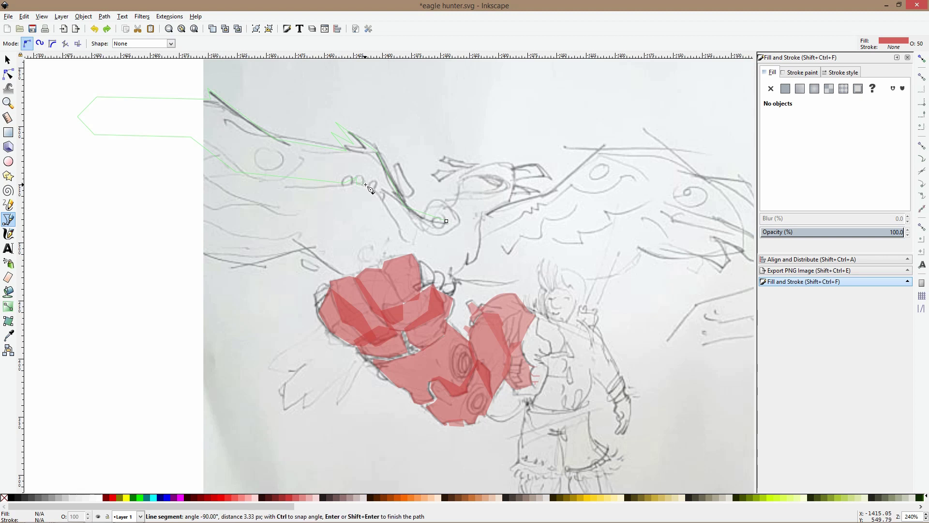
pyautogui.doubleClick(374, 184)
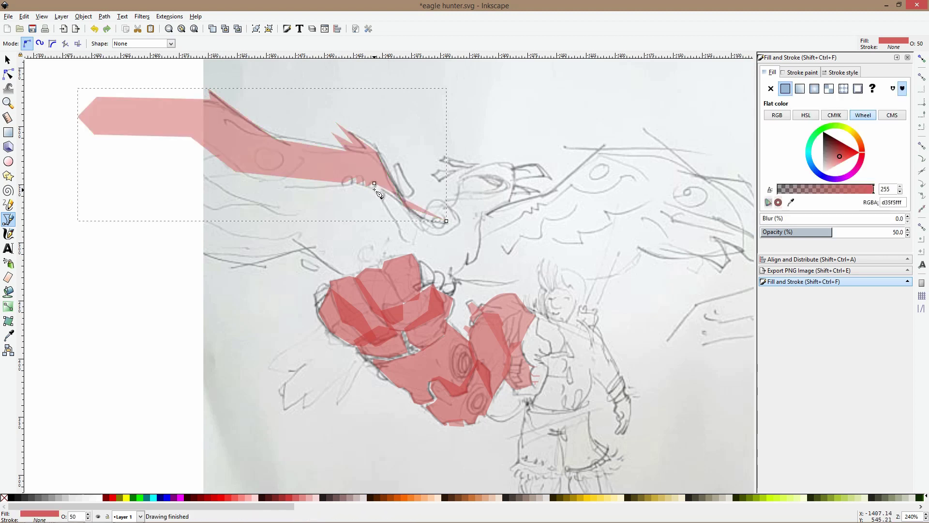
pyautogui.click(374, 184)
pyautogui.click(395, 221)
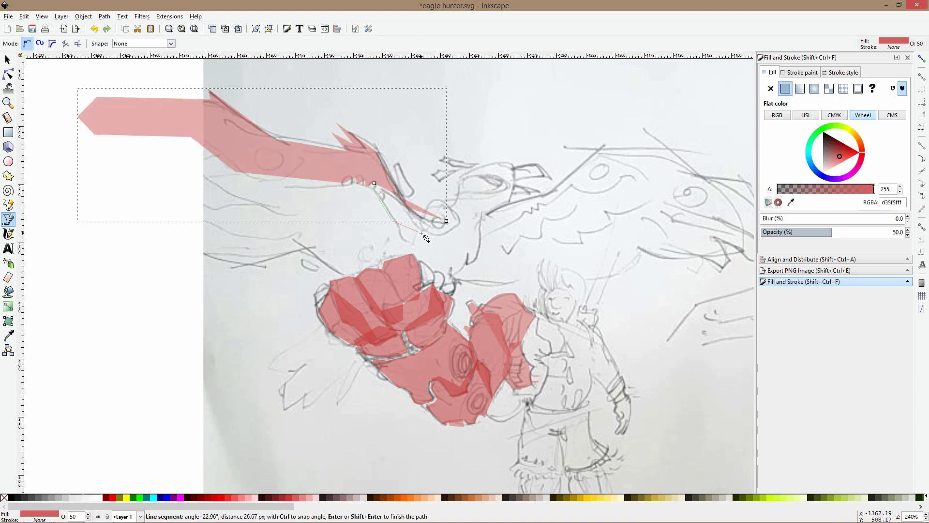
pyautogui.click(446, 221)
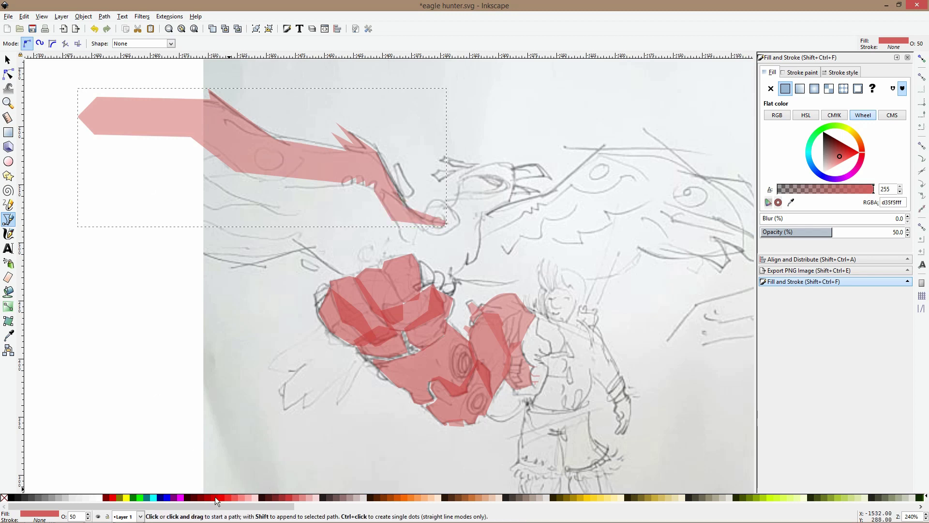
# Recolor the wing shape with the blue fill 00aad4
pyautogui.click(764, 498)
pyautogui.click(764, 506)
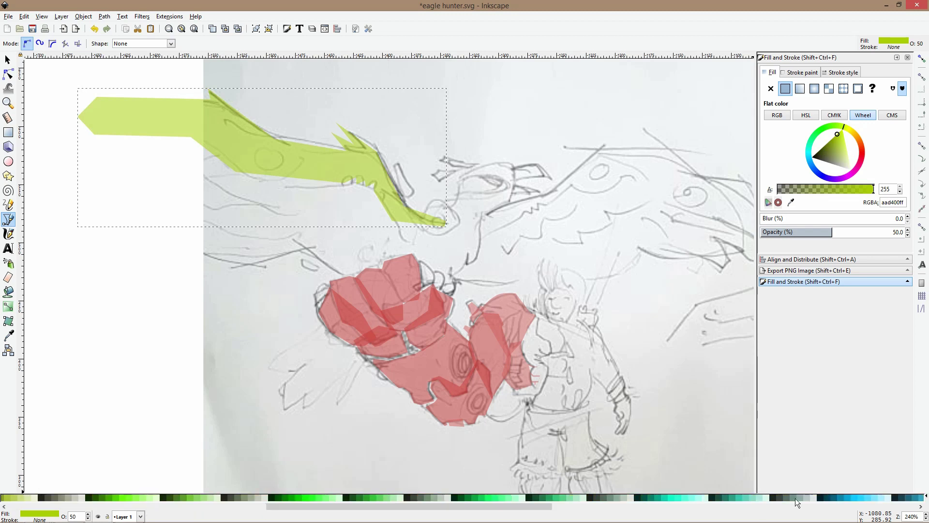
pyautogui.click(847, 498)
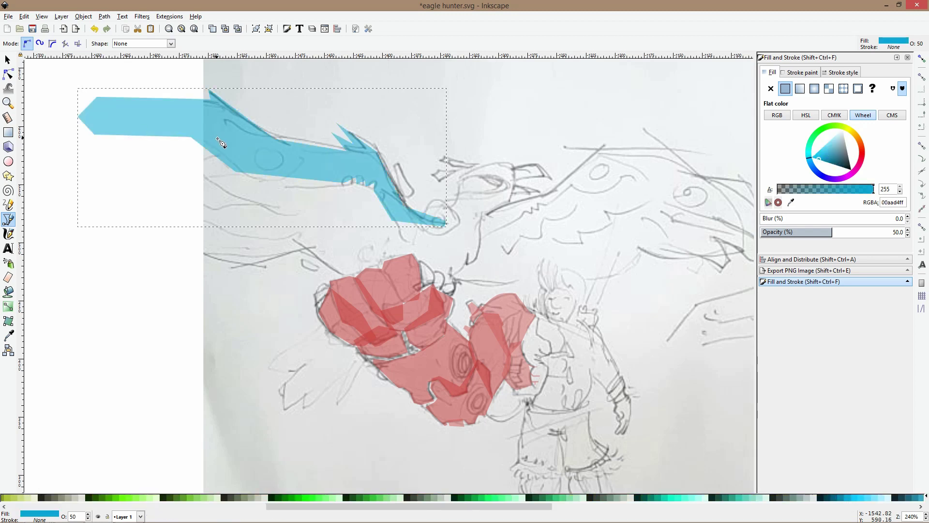
# Draw a tall blue rectangle about 54 by 222 px on the blank canvas beside the sketch and convert it to a path
pyautogui.scroll(-2, 216, 145)
pyautogui.press('r')
pyautogui.hscroll(-10, 263, 148)
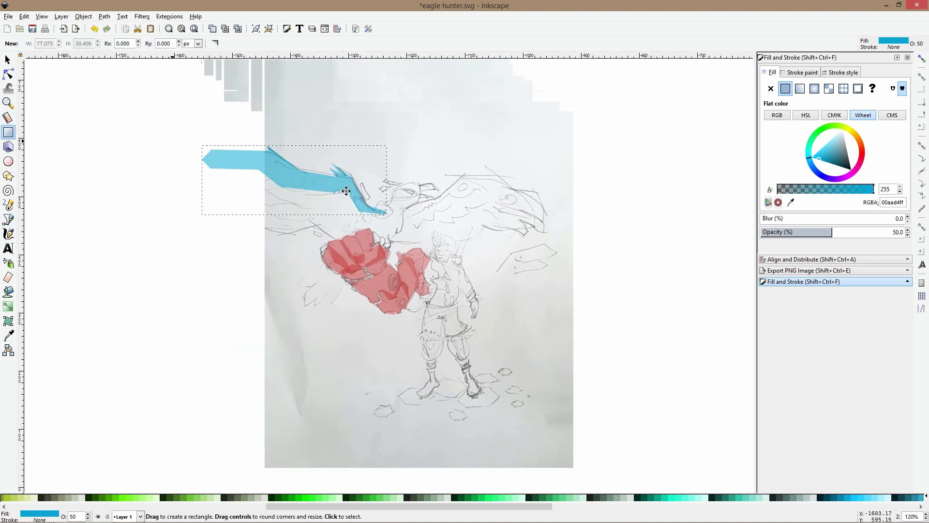
pyautogui.moveTo(238, 123); pyautogui.dragTo(269, 252)
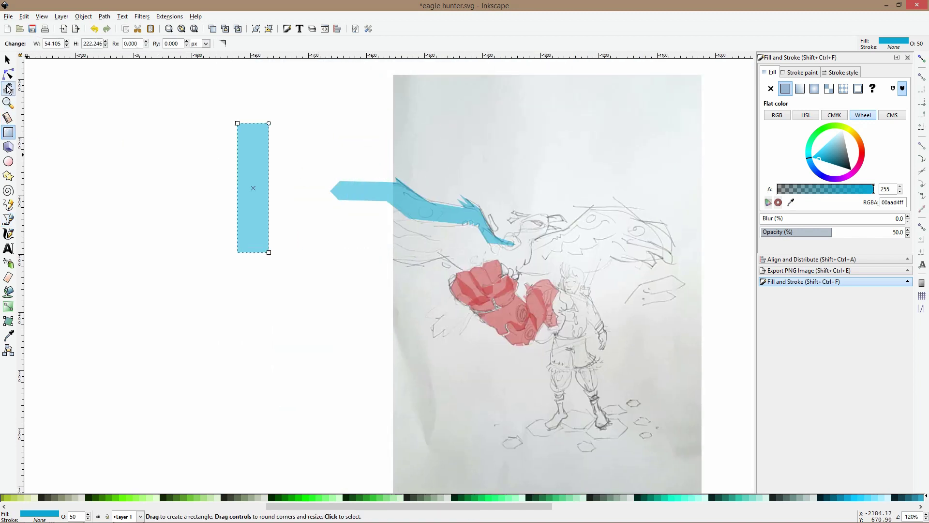
pyautogui.click(7, 76)
pyautogui.hotkey('ctrl', 'shift', 'c')
# Add a node in the middle of the rectangle's top edge and pull it upward into a feather point
pyautogui.moveTo(207, 108); pyautogui.dragTo(306, 152)
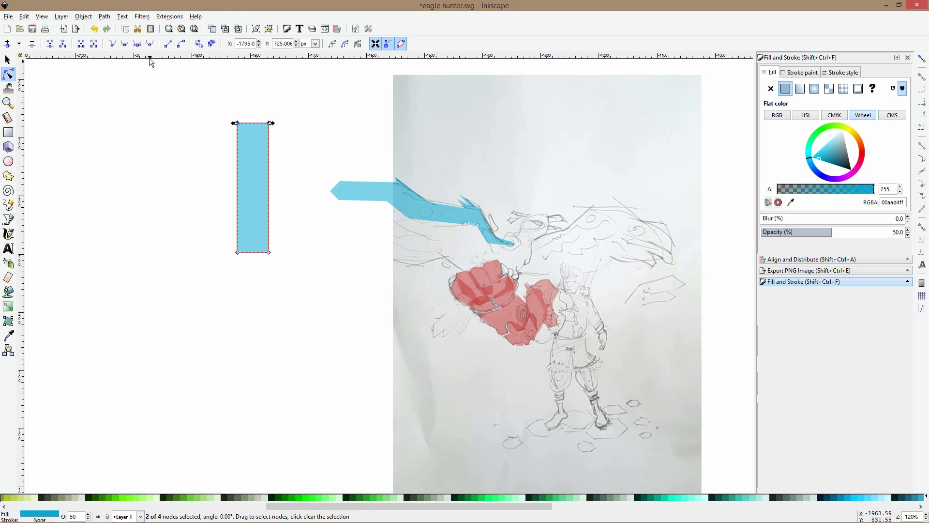
pyautogui.click(104, 16)
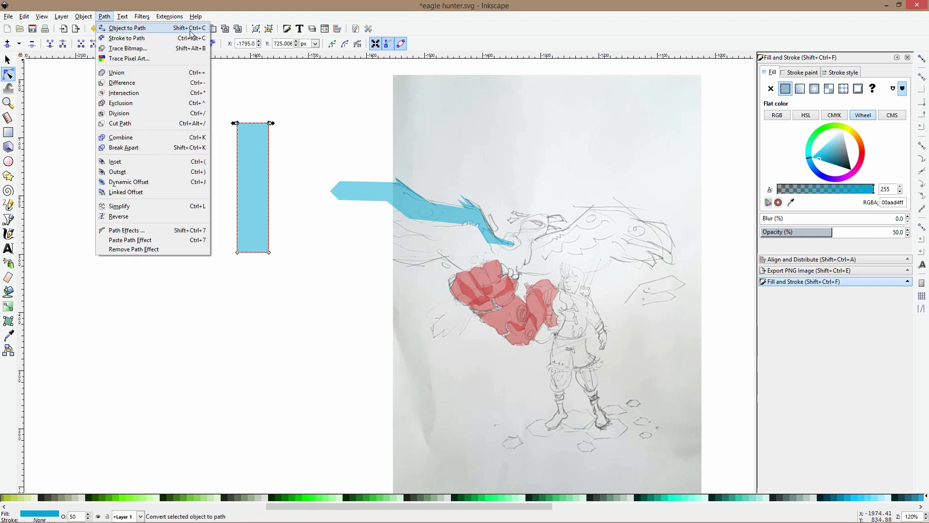
pyautogui.click(240, 77)
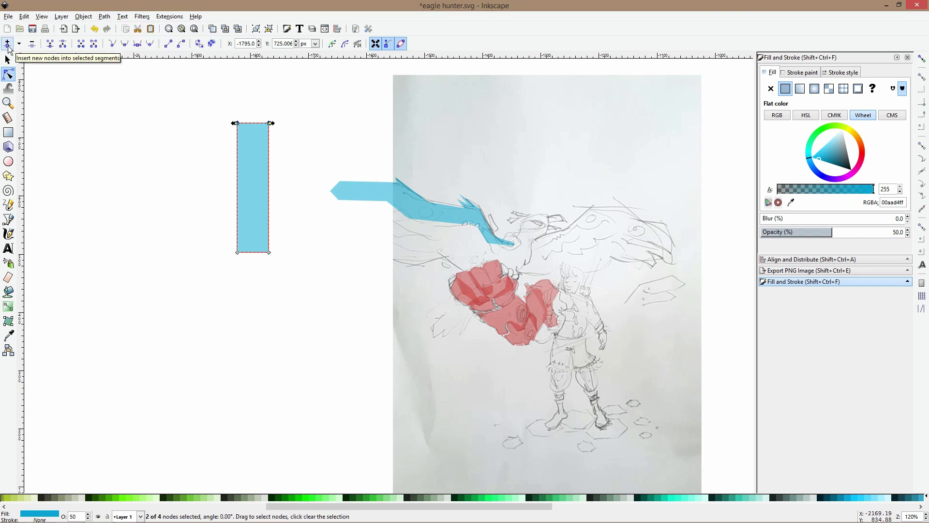
pyautogui.click(8, 48)
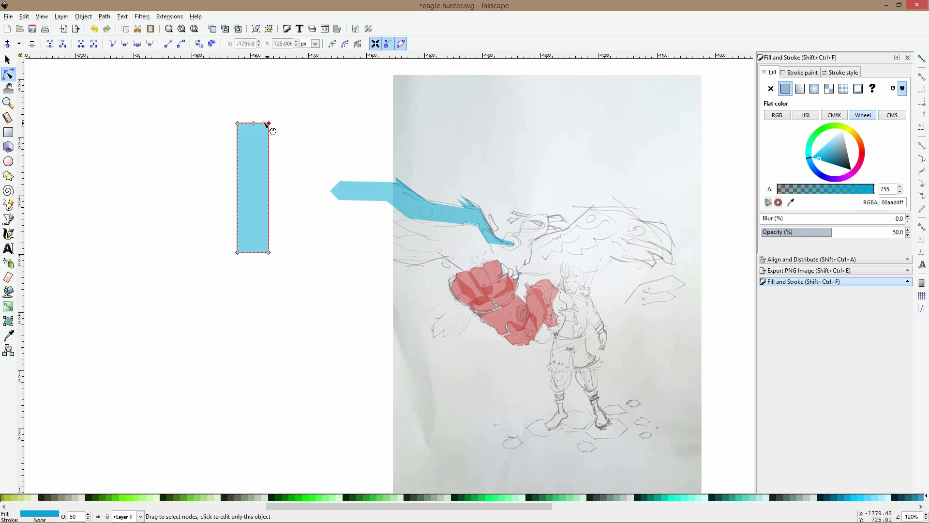
pyautogui.moveTo(255, 125); pyautogui.dragTo(255, 106)
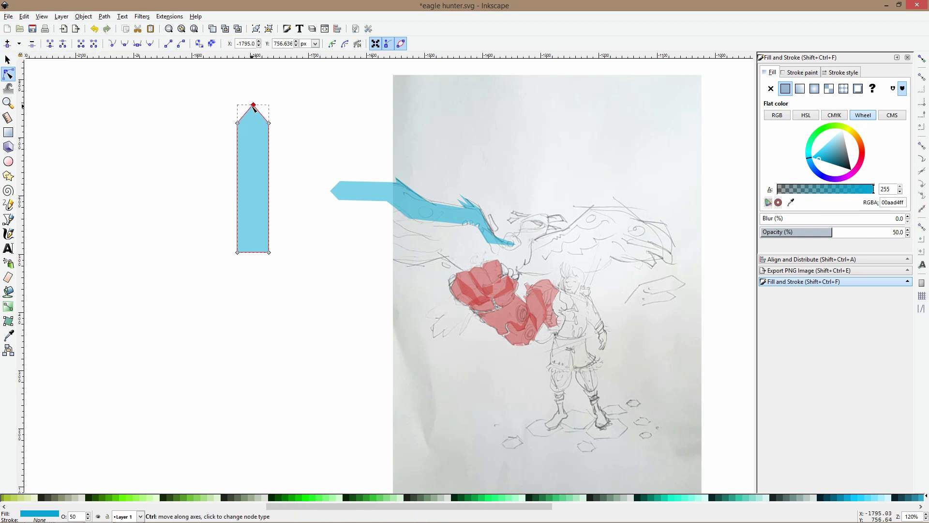
# Taper the feather by scaling its two bottom nodes closer together
pyautogui.moveTo(207, 213); pyautogui.dragTo(293, 302)
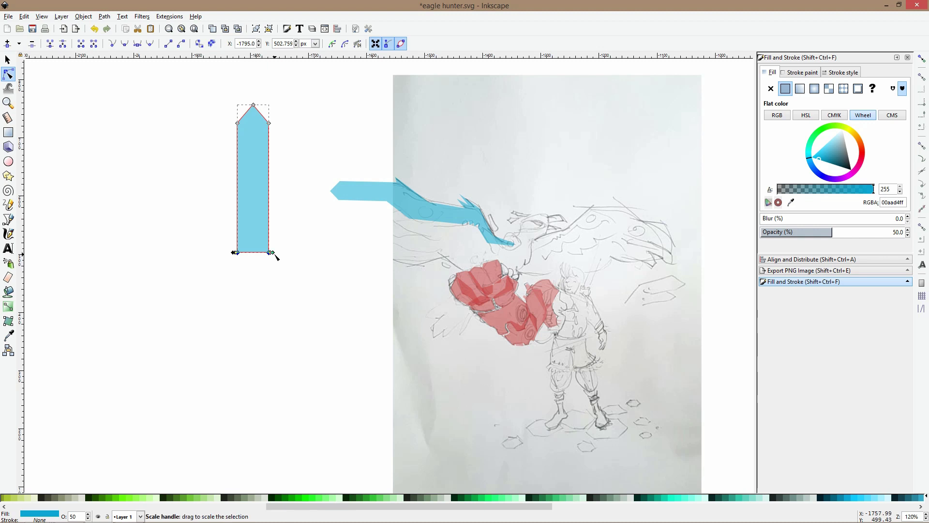
pyautogui.moveTo(272, 255); pyautogui.dragTo(265, 255)
pyautogui.click(289, 312)
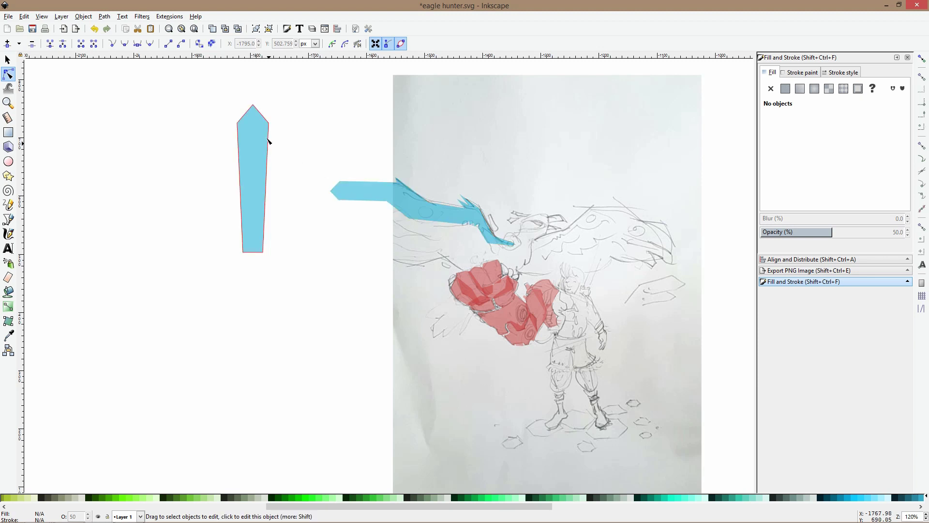
pyautogui.click(8, 132)
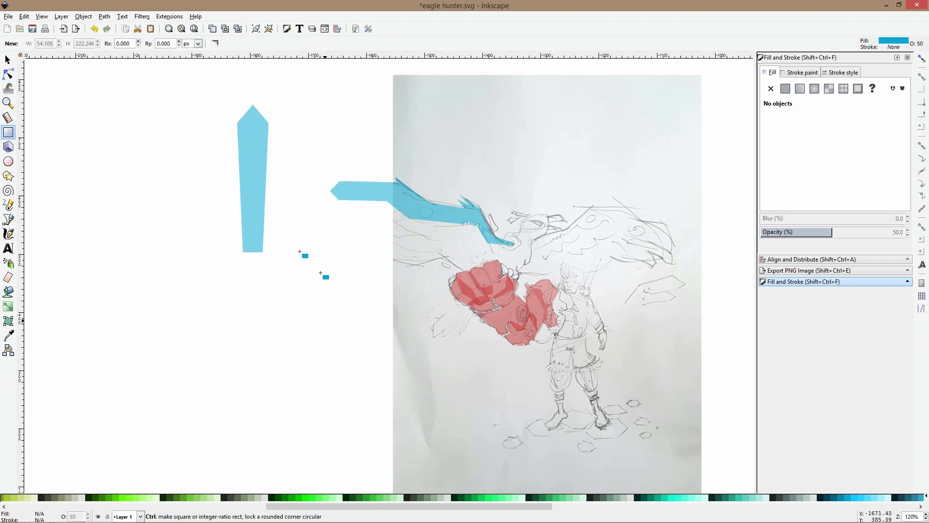
pyautogui.scroll(2, 295, 249)
pyautogui.moveTo(150, 244)
pyautogui.mouseDown()
pyautogui.moveTo(234, 284)
pyautogui.moveTo(250, 264)
pyautogui.moveTo(257, 270)
pyautogui.moveTo(251, 262)
pyautogui.moveTo(239, 304)
pyautogui.moveTo(224, 315)
pyautogui.moveTo(263, 323)
pyautogui.moveTo(172, 237)
pyautogui.mouseUp()
pyautogui.press('s')
pyautogui.click(263, 324)
pyautogui.scroll(-2, 275, 299)
pyautogui.press('Delete')
# Rotate the feather 90° counterclockwise, scale it down and place it just below the wing's feather tip
pyautogui.click(239, 178)
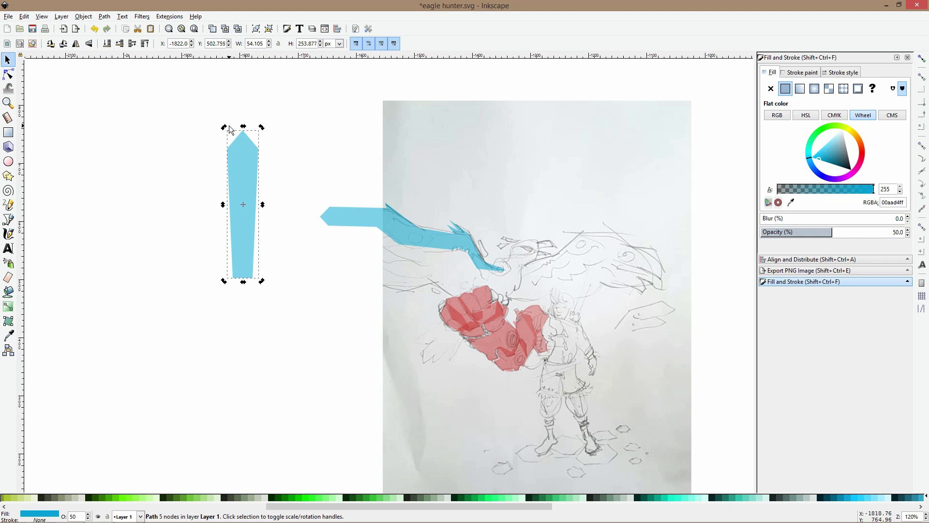
pyautogui.hotkey('ctrl', '[')
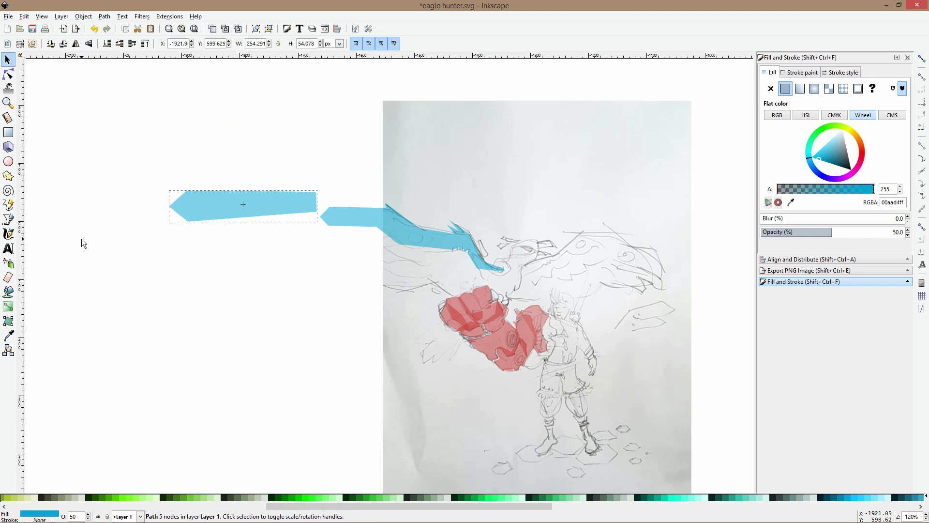
pyautogui.moveTo(233, 205); pyautogui.dragTo(301, 240)
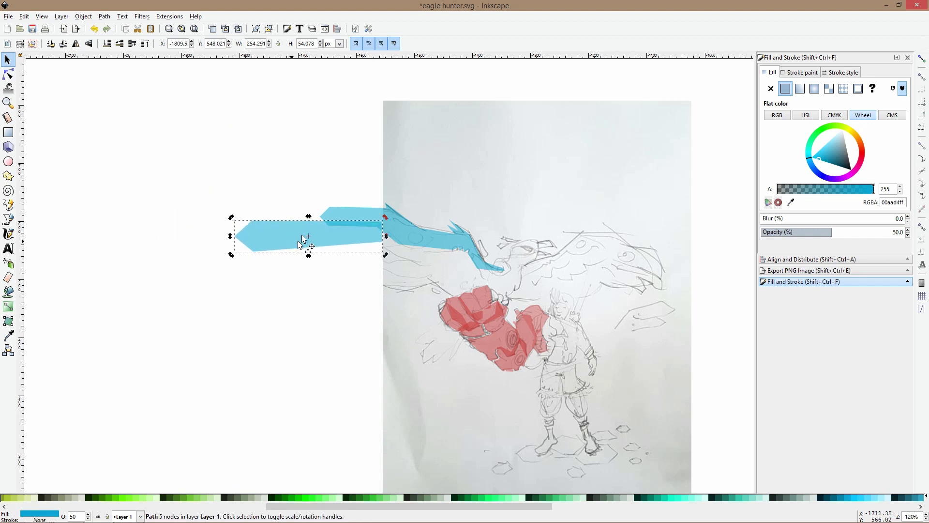
pyautogui.scroll(1, 300, 237)
pyautogui.moveTo(203, 263); pyautogui.dragTo(243, 243)
# Duplicate the feather repeatedly, fanning the rotated and shrinking copies along the wing's trailing edge for five feathers below the wing tip
pyautogui.moveTo(314, 229); pyautogui.dragTo(375, 282)
pyautogui.click(329, 255)
pyautogui.hotkey('ctrl', 'd')
pyautogui.moveTo(459, 257); pyautogui.dragTo(464, 283)
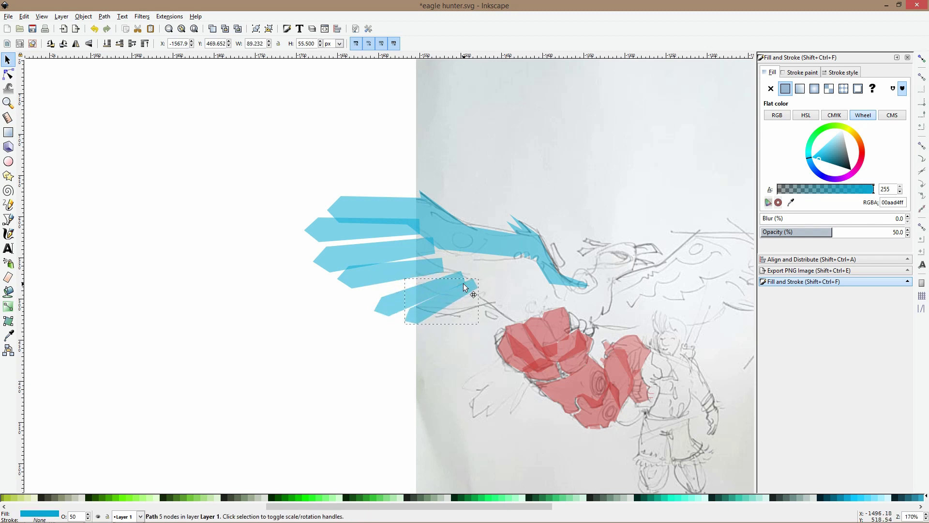
pyautogui.click(317, 288)
# Draw a closed wing membrane about 296 by 138 px, overlapping the feathers and spanning from the wing arm down to the red hand
pyautogui.click(8, 220)
pyautogui.click(367, 226)
pyautogui.click(347, 241)
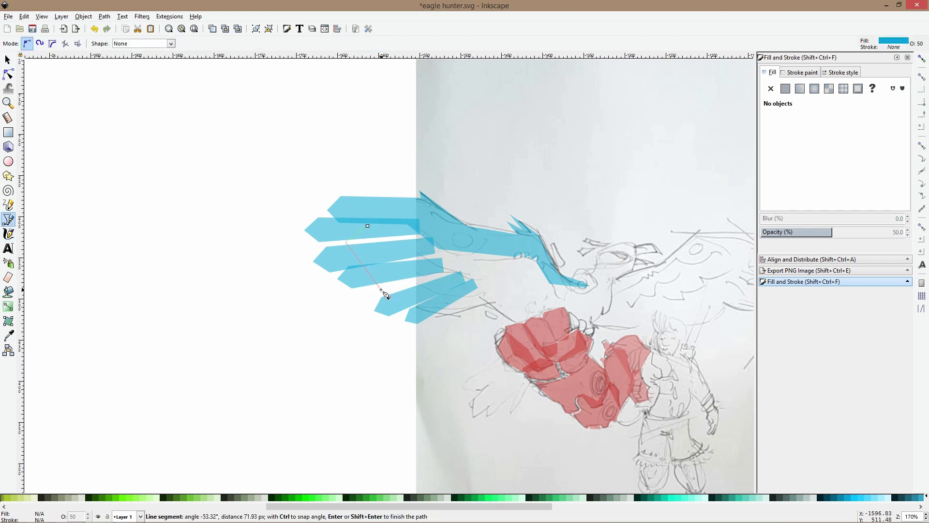
pyautogui.click(386, 290)
pyautogui.click(450, 318)
pyautogui.click(494, 301)
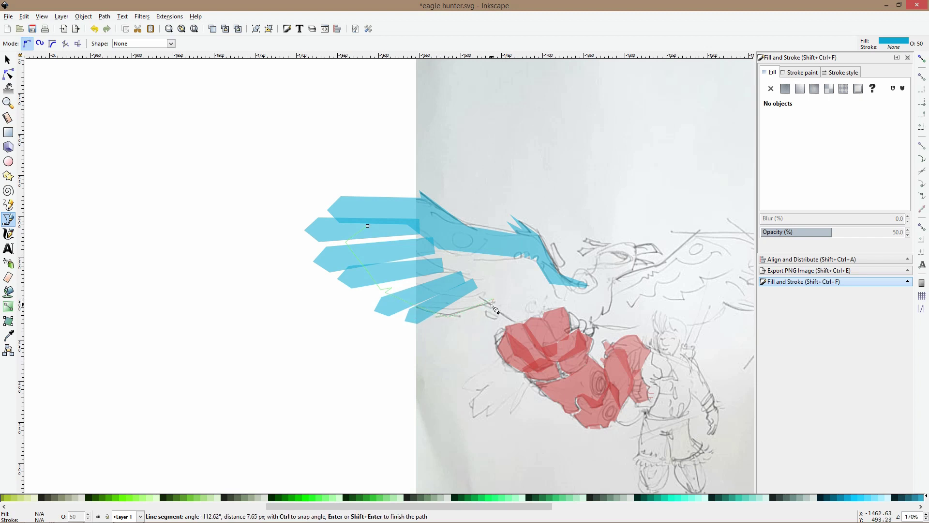
pyautogui.click(520, 322)
pyautogui.click(567, 320)
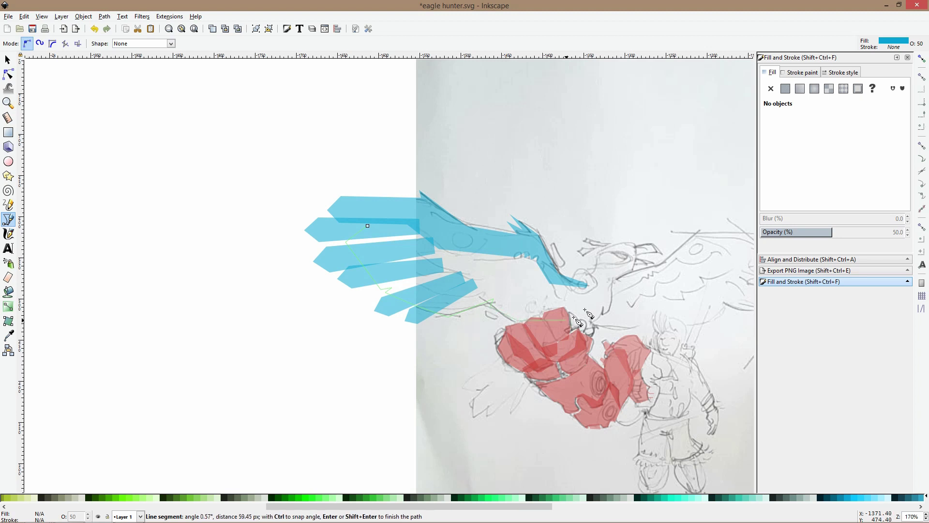
pyautogui.click(588, 286)
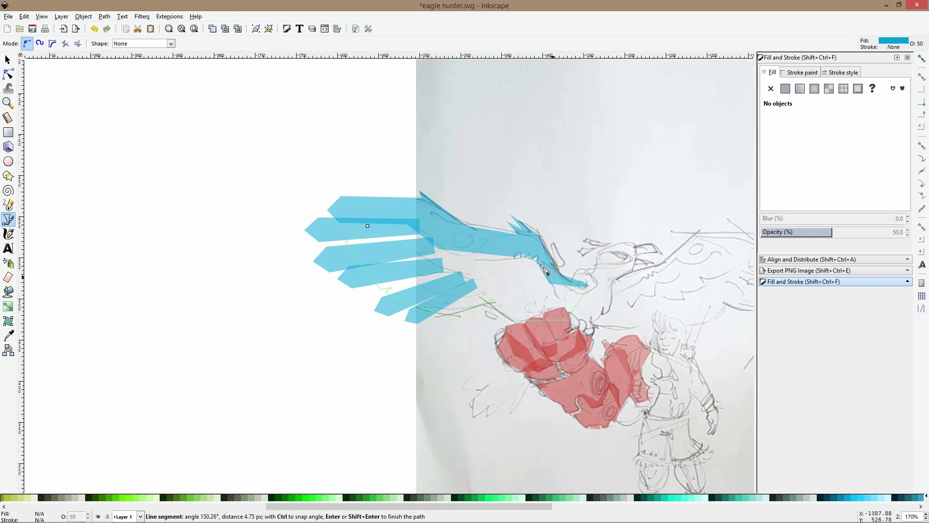
pyautogui.click(533, 248)
pyautogui.click(400, 208)
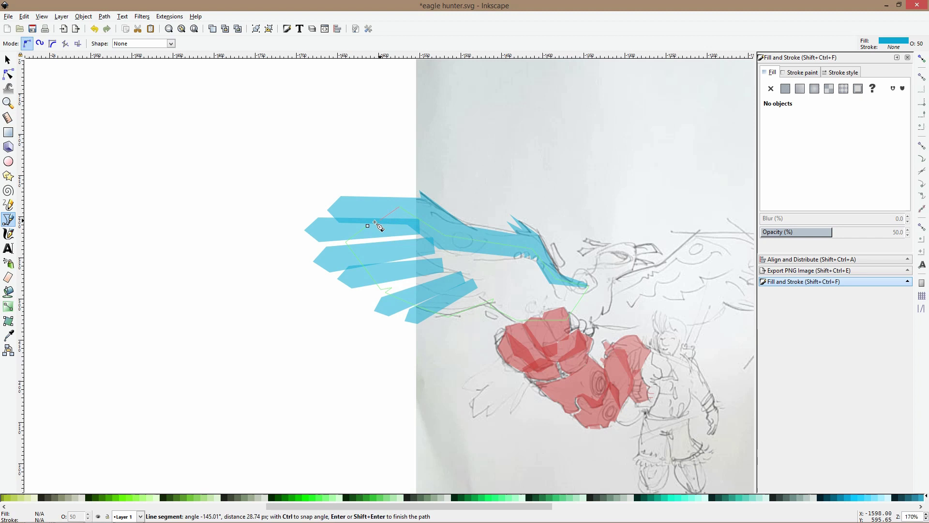
pyautogui.click(368, 226)
pyautogui.press('s')
pyautogui.click(205, 270)
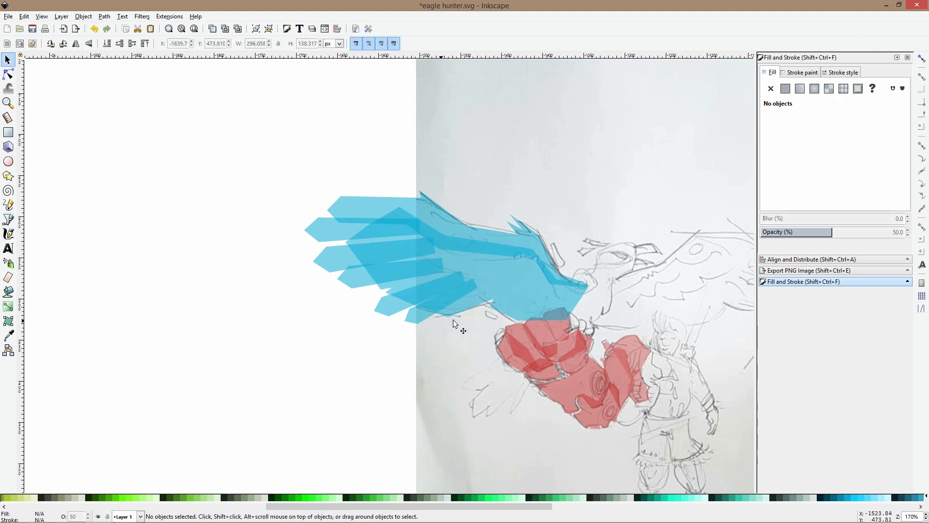
# Draw a small triangular feather just outside the wing's outer edge, above the shoulder
pyautogui.scroll(2, 601, 271)
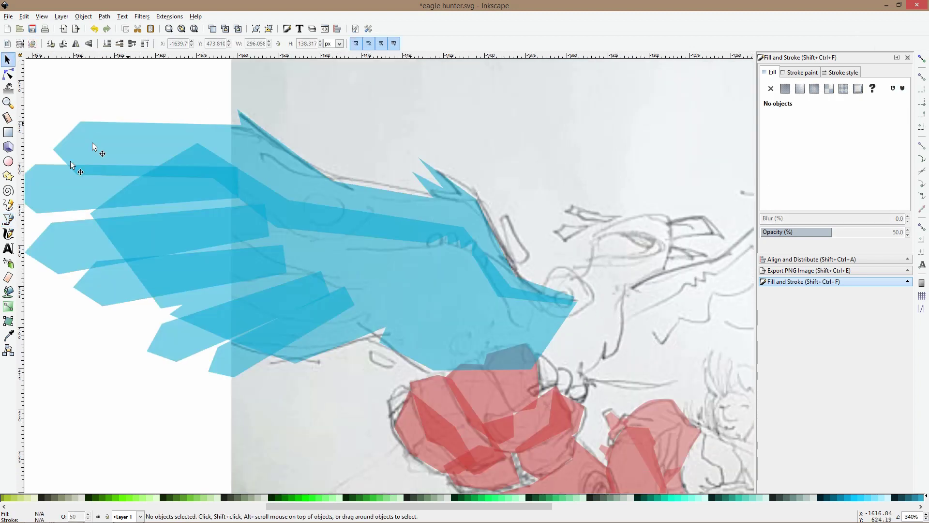
pyautogui.click(7, 221)
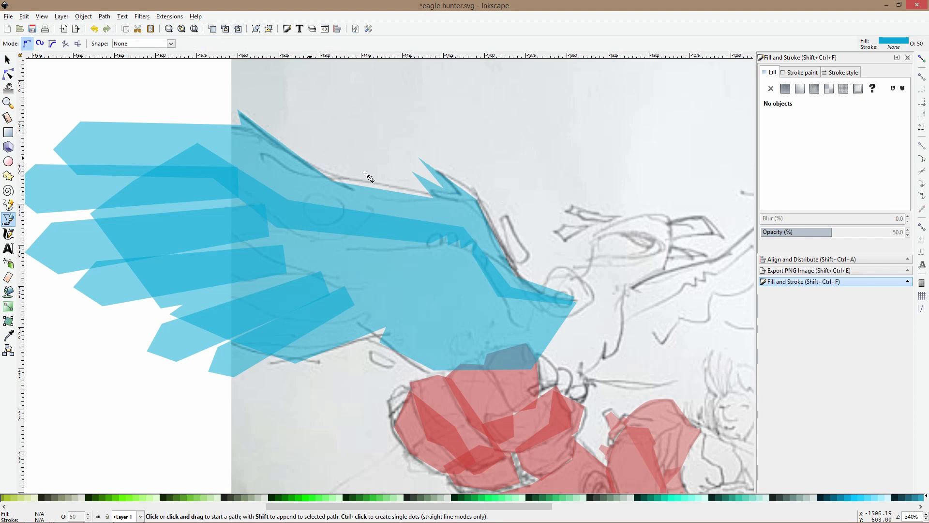
pyautogui.click(493, 215)
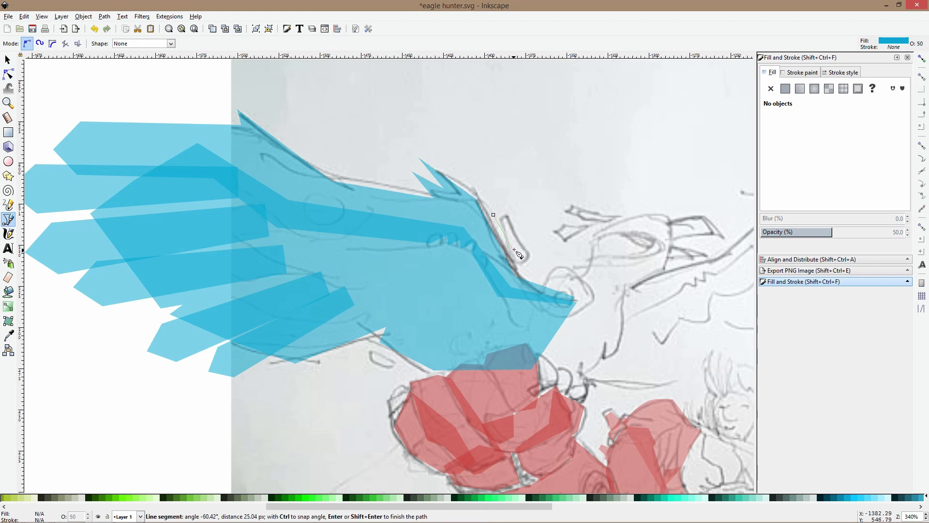
pyautogui.click(510, 242)
pyautogui.click(504, 205)
pyautogui.click(493, 214)
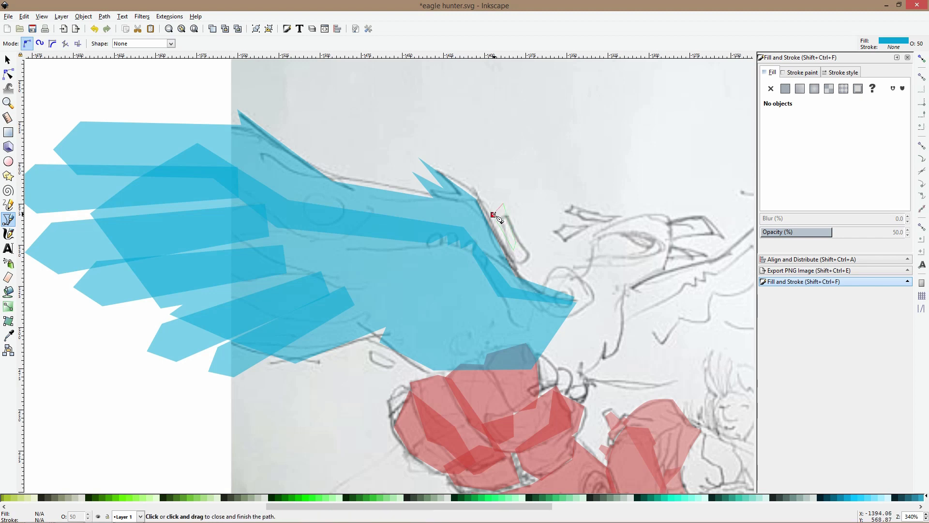
# Draw another small triangular feather above the wing's upper edge, close to the pointed wing tip
pyautogui.click(299, 151)
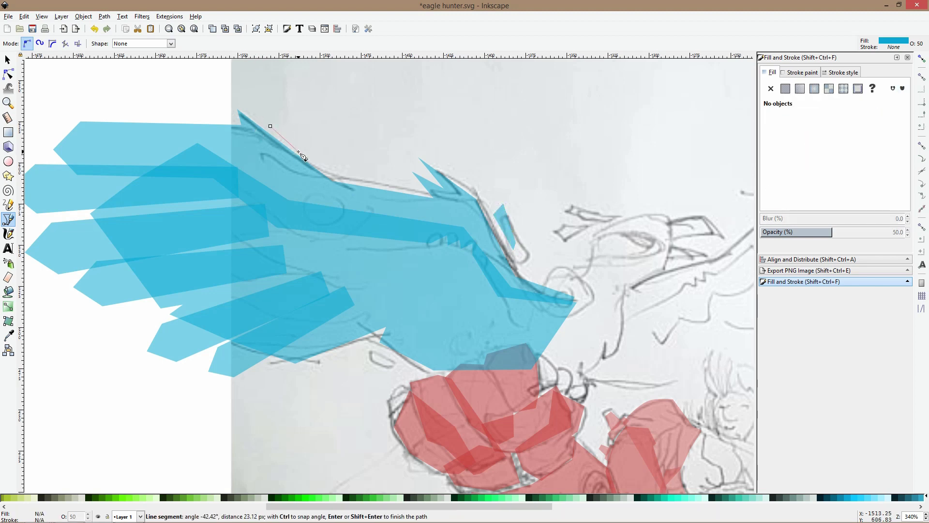
pyautogui.click(274, 114)
pyautogui.doubleClick(270, 127)
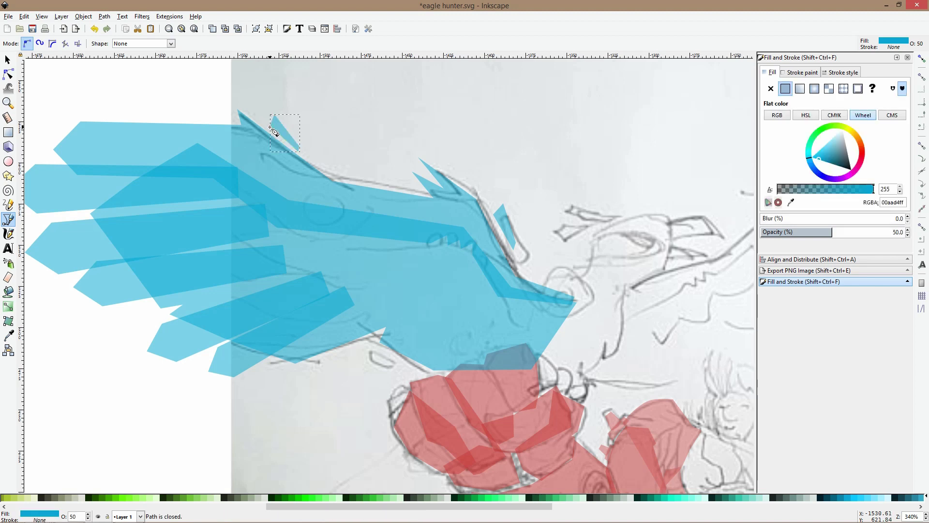
pyautogui.press('s')
pyautogui.scroll(-1, 329, 150)
pyautogui.click(306, 287)
# Draw a circle about 31 px across over the sketched shoulder joint and nudge it into place
pyautogui.scroll(3, 434, 200)
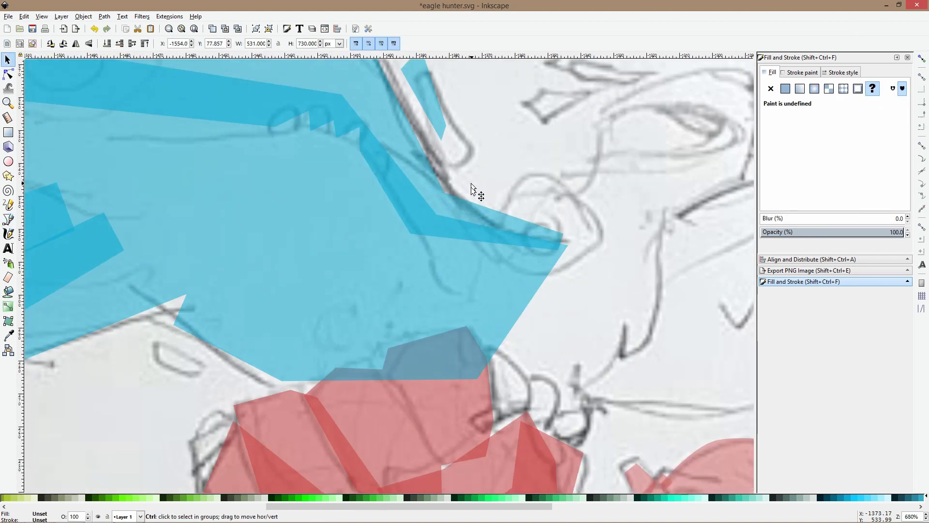
pyautogui.click(9, 164)
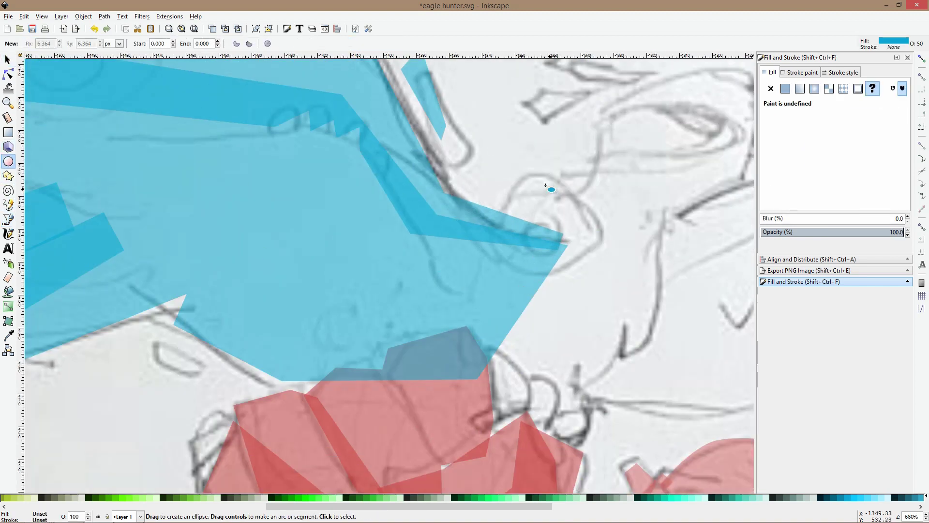
pyautogui.moveTo(499, 174)
pyautogui.mouseDown()
pyautogui.moveTo(602, 306)
pyautogui.moveTo(604, 280)
pyautogui.mouseUp()
pyautogui.press('s')
pyautogui.moveTo(584, 233); pyautogui.dragTo(581, 235)
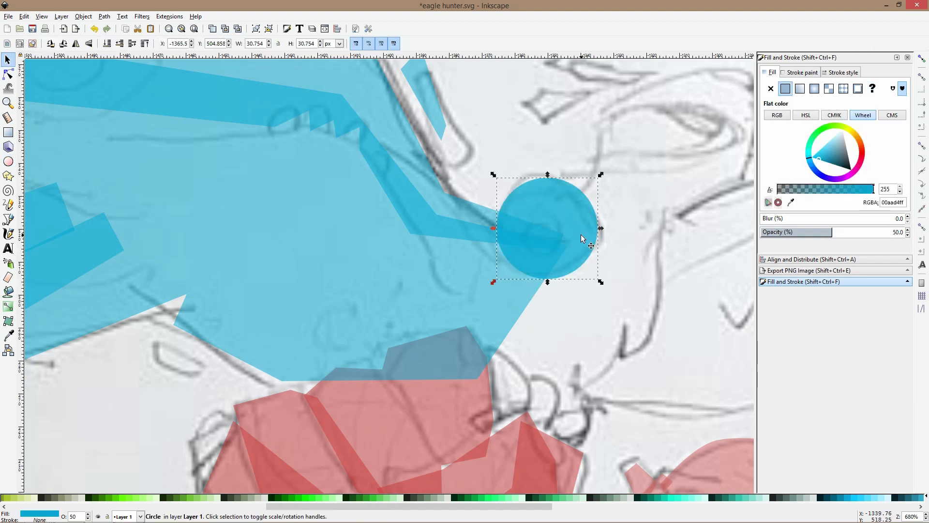
# Duplicate the shoulder circle, shrink the copy to about 13 px across and position it inside the larger one
pyautogui.hotkey('ctrl', 'd')
pyautogui.press('less')
pyautogui.press('less')
pyautogui.press('less')
pyautogui.press('less')
pyautogui.press('less')
pyautogui.press('less')
pyautogui.press('less')
pyautogui.press('less')
pyautogui.press('less')
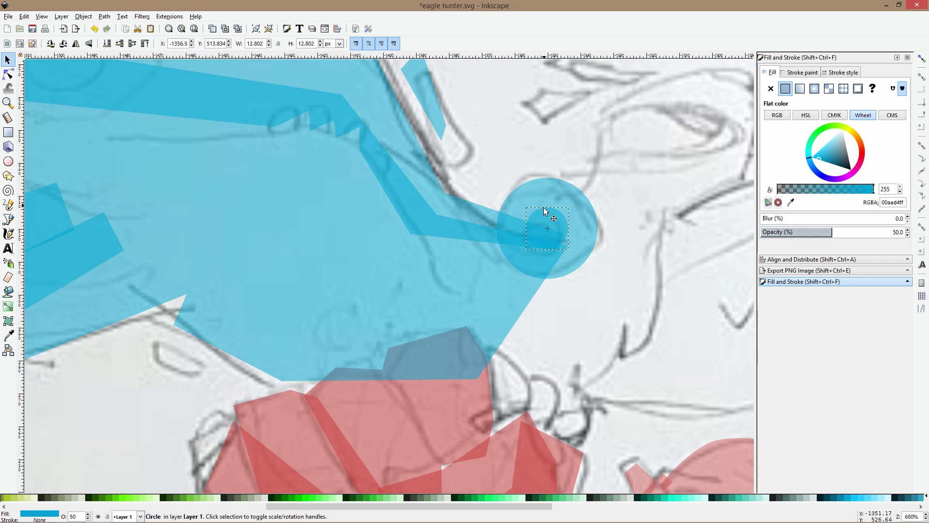
pyautogui.click(546, 227)
# Place a copy of both shoulder circles at the wing's elbow joint, enlarging the outer one to about 37.5 px across
pyautogui.click(557, 202)
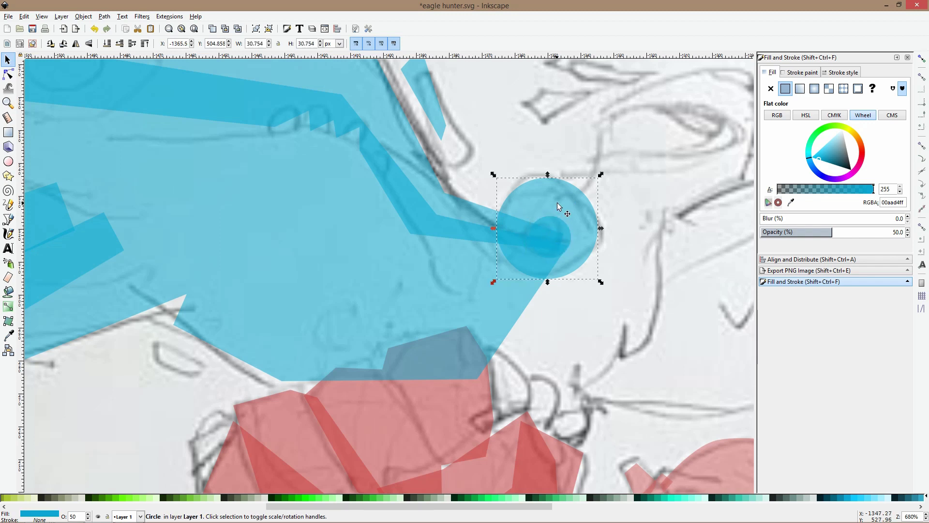
pyautogui.scroll(-3, 559, 207)
pyautogui.hscroll(5, 523, 211)
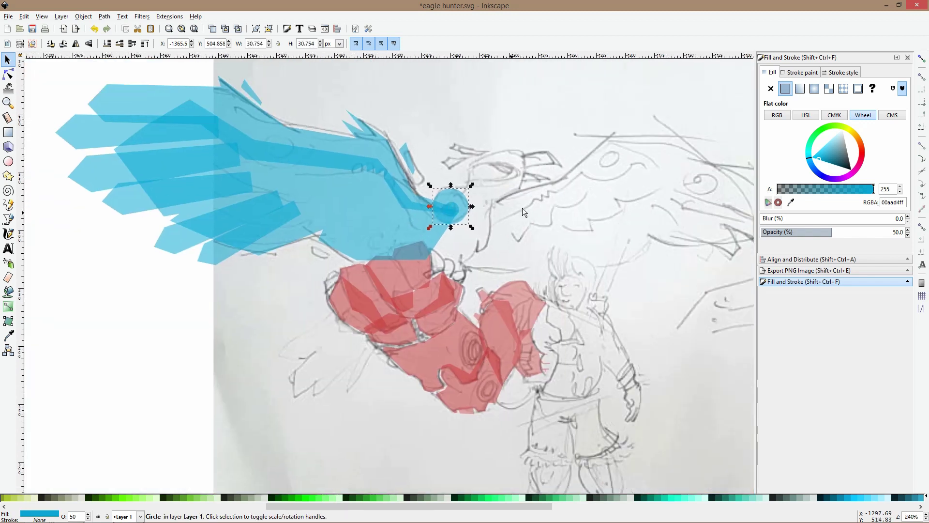
pyautogui.scroll(-2, 506, 210)
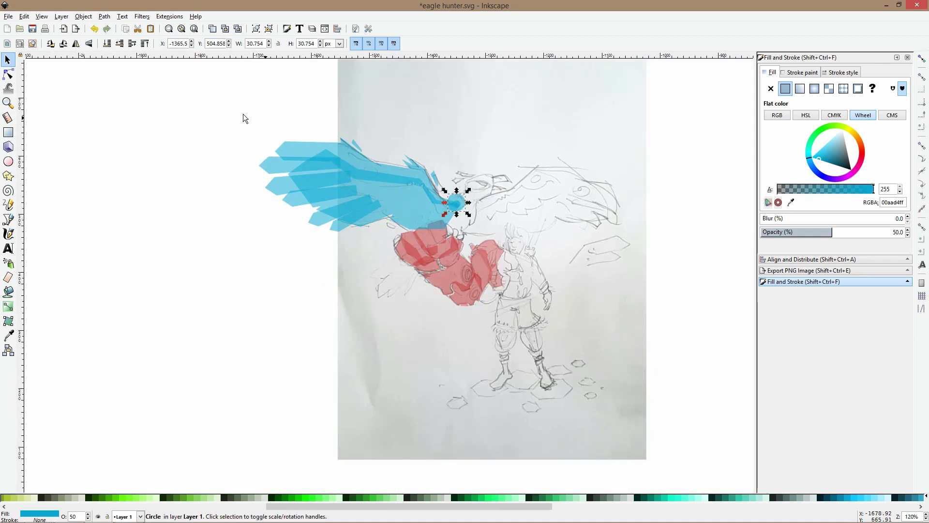
pyautogui.scroll(3, 306, 135)
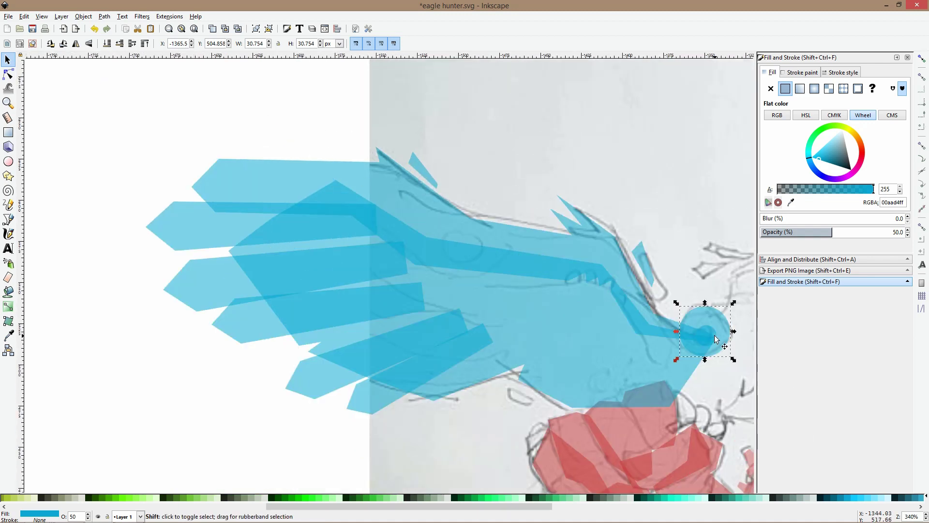
pyautogui.moveTo(716, 338); pyautogui.dragTo(383, 203)
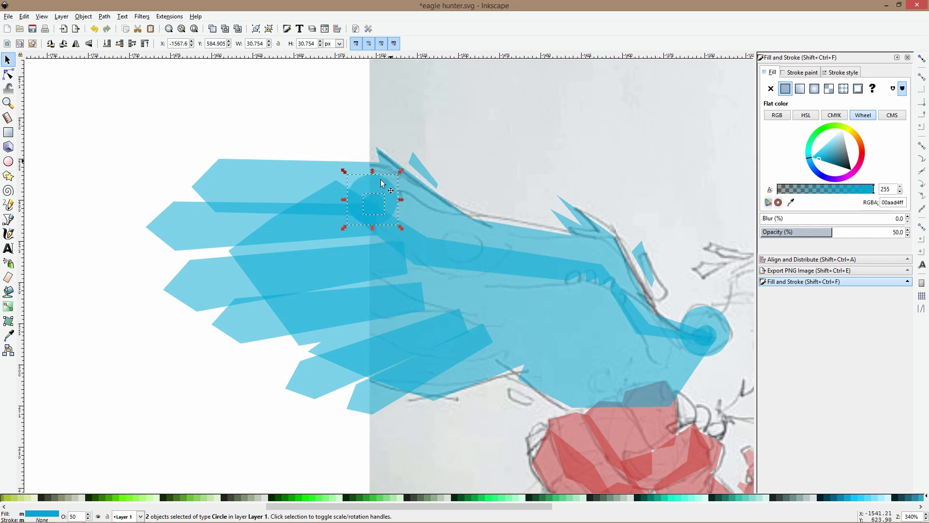
pyautogui.moveTo(371, 227); pyautogui.dragTo(592, 286)
pyautogui.click(367, 238)
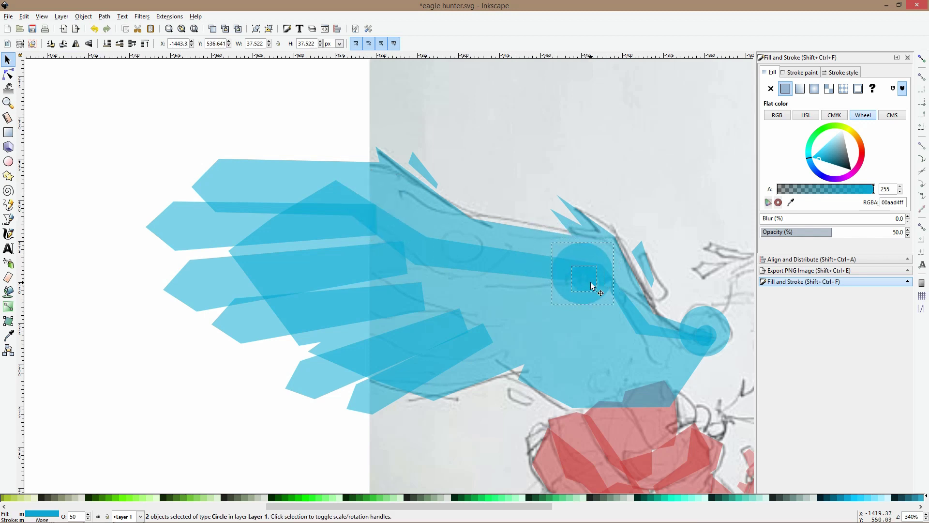
# Reshape the wing arm path by shifting its elbow and shoulder nodes up and outward and adjusting its mid-wing nodes
pyautogui.click(8, 74)
pyautogui.click(420, 221)
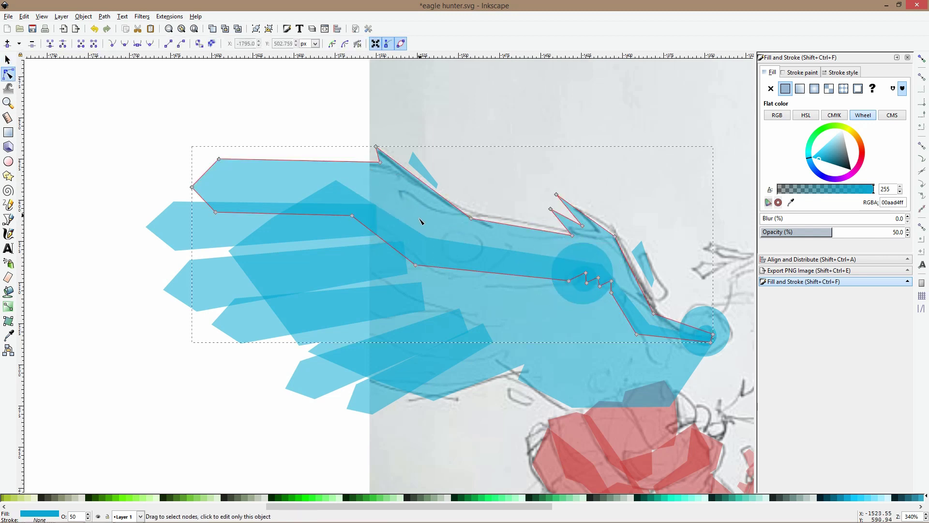
pyautogui.moveTo(484, 197); pyautogui.dragTo(407, 269)
pyautogui.moveTo(471, 218); pyautogui.dragTo(479, 210)
pyautogui.moveTo(525, 183)
pyautogui.mouseDown()
pyautogui.moveTo(668, 377)
pyautogui.moveTo(643, 341)
pyautogui.moveTo(633, 288)
pyautogui.mouseUp()
pyautogui.keyDown('shift'); pyautogui.click(654, 314); pyautogui.keyUp('shift')
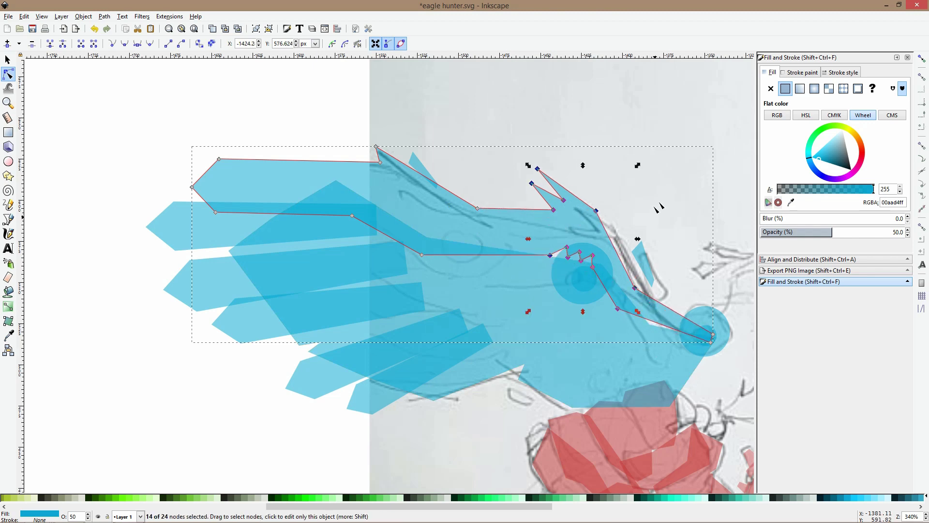
pyautogui.press('Escape')
# Move the membrane's elbow and shoulder nodes upward to follow the reshaped wing arm
pyautogui.click(506, 263)
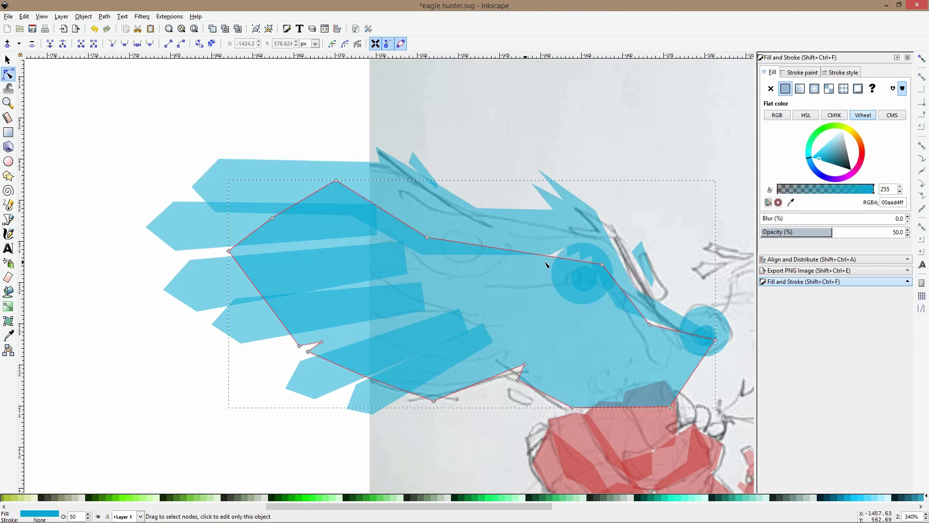
pyautogui.moveTo(602, 266); pyautogui.dragTo(582, 236)
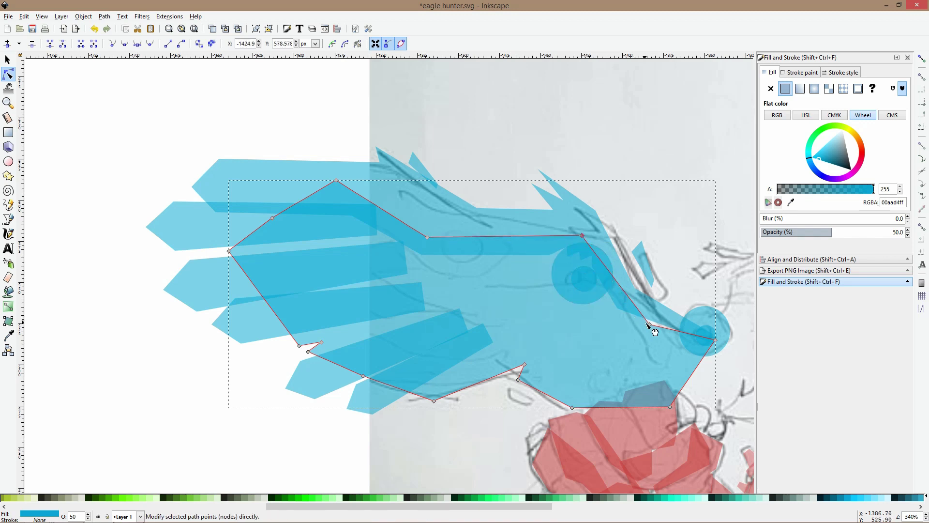
pyautogui.moveTo(649, 323); pyautogui.dragTo(641, 308)
# Adjust the wing arm's mid-upper node and move the two nodes of its wing-tip spike down and outward
pyautogui.click(475, 215)
pyautogui.moveTo(477, 208); pyautogui.dragTo(477, 200)
pyautogui.moveTo(424, 174); pyautogui.dragTo(470, 213)
pyautogui.click(472, 180)
pyautogui.click(387, 167)
pyautogui.moveTo(348, 148); pyautogui.dragTo(366, 185)
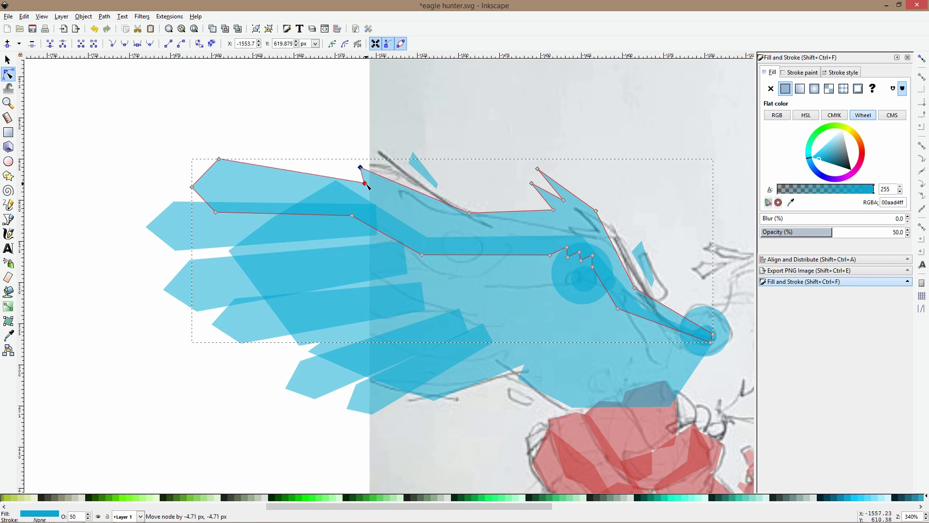
pyautogui.press('s')
pyautogui.click(492, 163)
pyautogui.press('3')
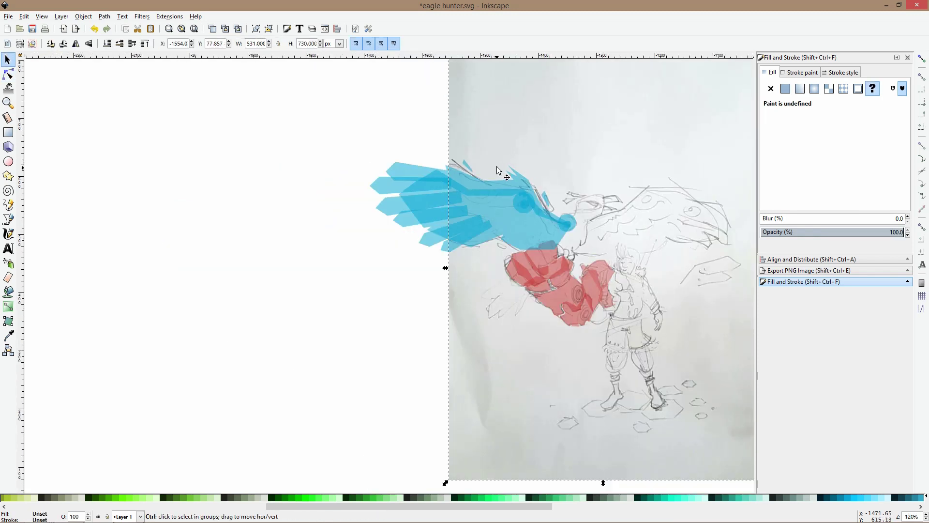
# Move the wing arm's mid-lower node up toward the elbow to slim the arm
pyautogui.scroll(2, 497, 170)
pyautogui.click(8, 74)
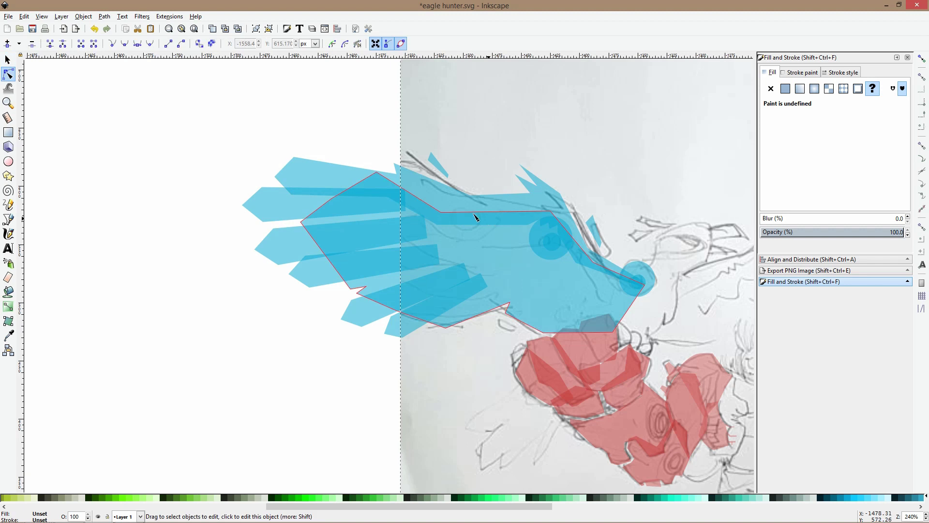
pyautogui.click(470, 215)
pyautogui.moveTo(440, 227); pyautogui.dragTo(450, 219)
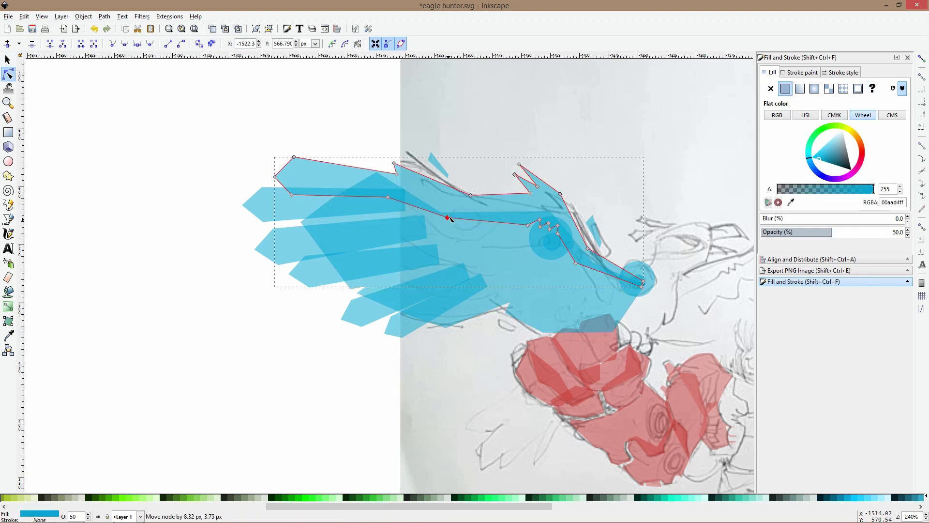
pyautogui.click(455, 231)
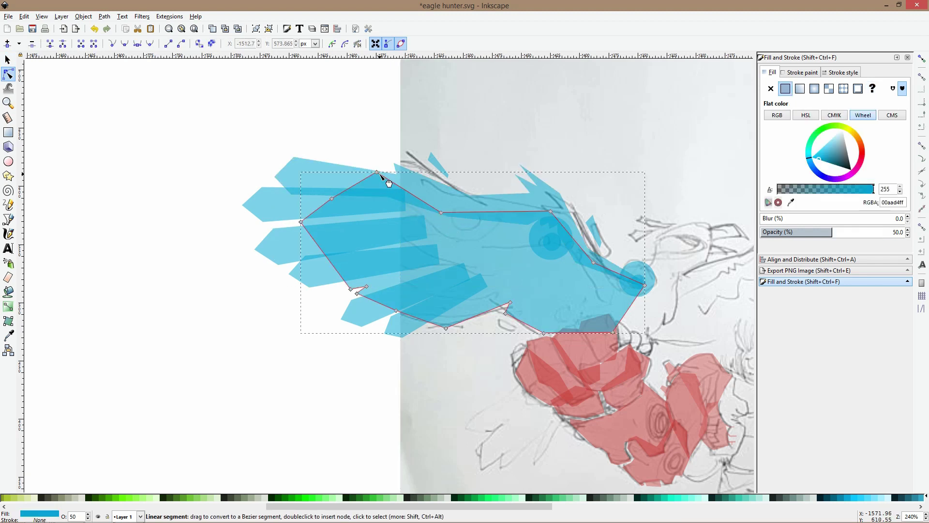
pyautogui.press('s')
pyautogui.click(506, 150)
pyautogui.scroll(-3, 523, 148)
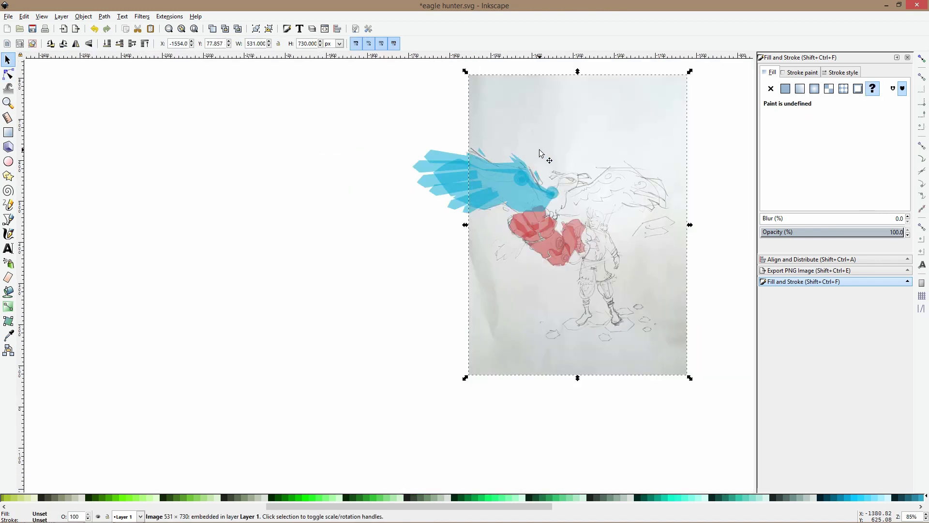
# Select both elbow circles and move them up onto the bend of the wing arm
pyautogui.scroll(3, 547, 165)
pyautogui.scroll(2, 486, 232)
pyautogui.keyDown('ctrl'); pyautogui.click(489, 248); pyautogui.keyUp('ctrl')
pyautogui.keyDown('shift'); pyautogui.click(493, 201); pyautogui.keyUp('shift')
pyautogui.moveTo(494, 201); pyautogui.dragTo(493, 170)
pyautogui.press('Escape')
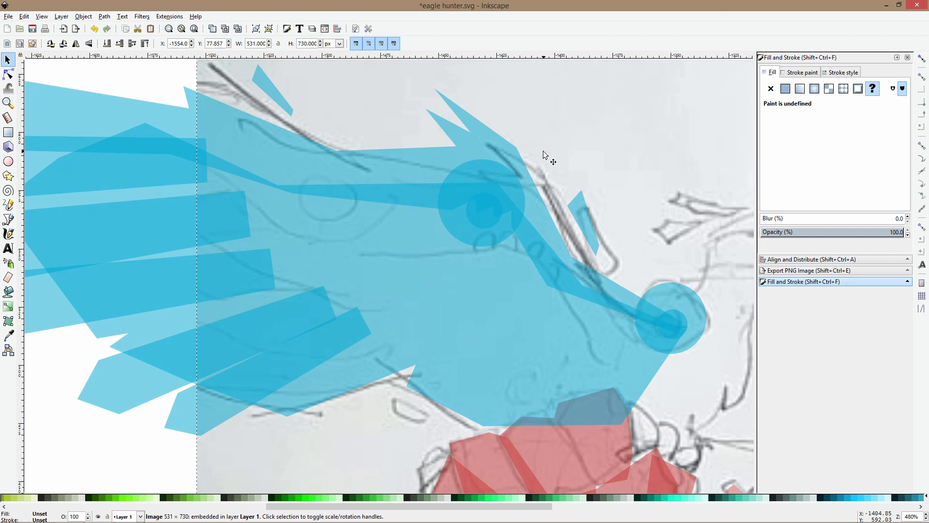
# Save the drawing and group all the blue wing shapes
pyautogui.scroll(-4, 545, 155)
pyautogui.hscroll(3, 550, 199)
pyautogui.hotkey('ctrl', 's')
pyautogui.moveTo(258, 116); pyautogui.dragTo(523, 280)
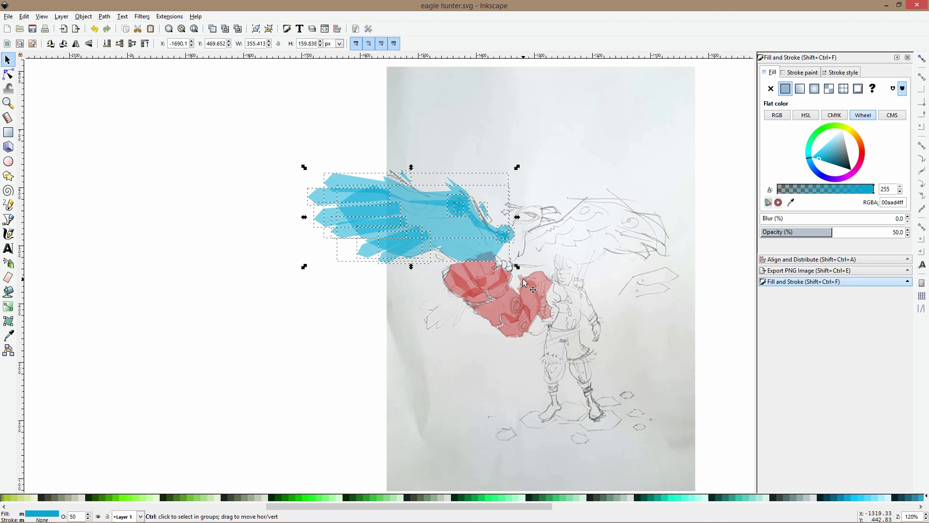
pyautogui.hotkey('ctrl', 'g')
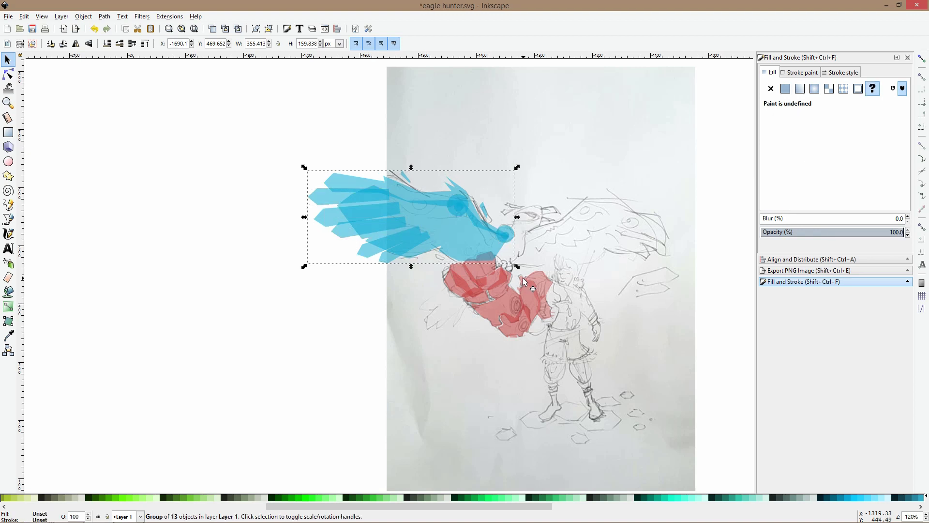
# Duplicate the blue wing group, flip the copy horizontally and position it over the eagle's other wing in the sketch
pyautogui.hotkey('ctrl', 'd')
pyautogui.moveTo(435, 231); pyautogui.dragTo(614, 231)
pyautogui.press('h')
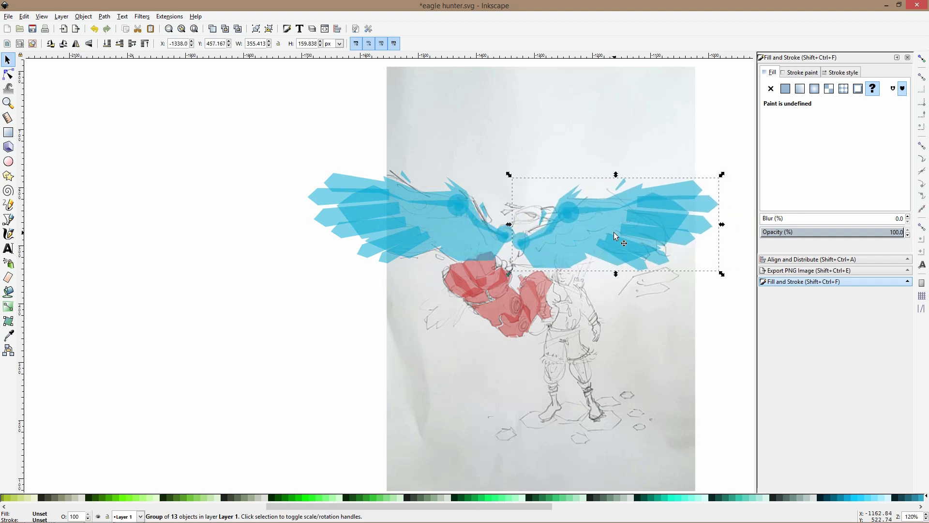
pyautogui.keyDown('ctrl'); pyautogui.scroll(2, 628, 221); pyautogui.keyUp('ctrl')
pyautogui.hscroll(5, 635, 228)
pyautogui.moveTo(501, 222)
pyautogui.mouseDown()
pyautogui.moveTo(514, 224)
pyautogui.moveTo(497, 216)
pyautogui.mouseUp()
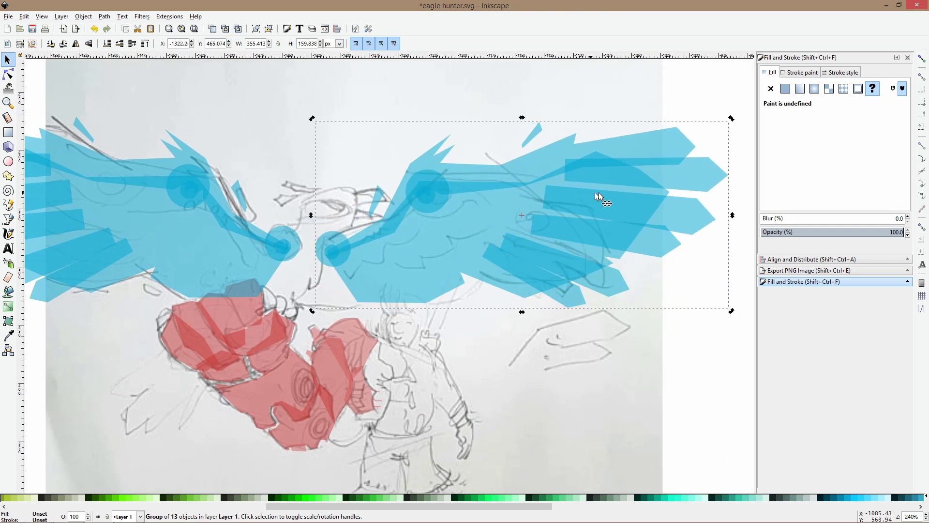
pyautogui.keyDown('ctrl'); pyautogui.scroll(-2, 679, 172); pyautogui.keyUp('ctrl')
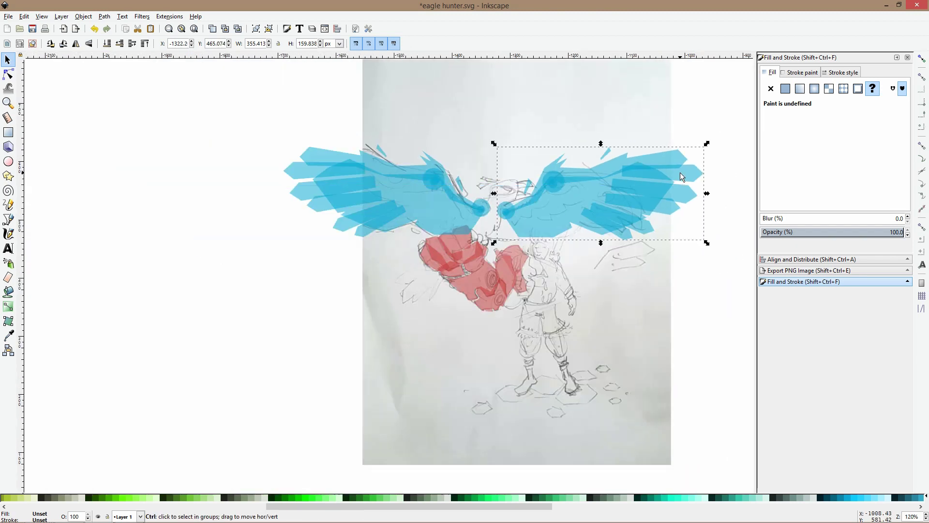
# Enlarge the original wing group outward to about 399 by 179 px
pyautogui.click(414, 188)
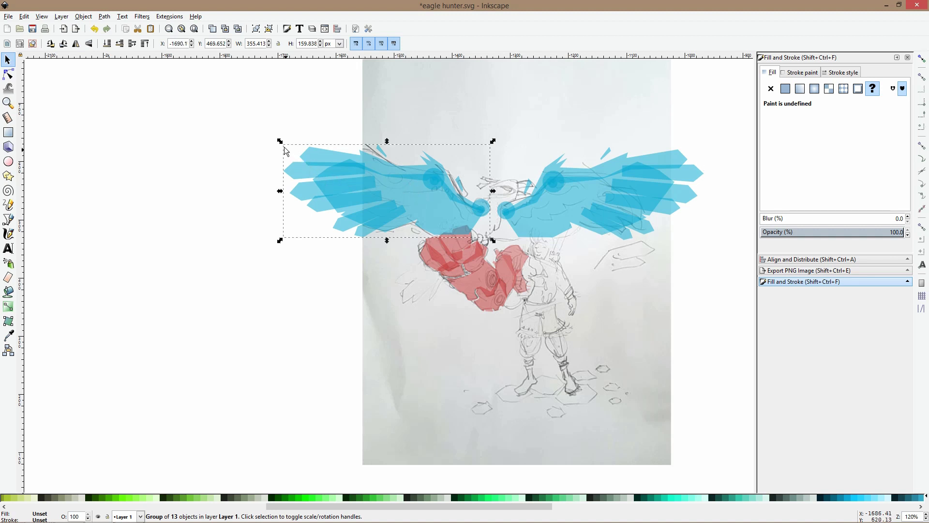
pyautogui.moveTo(279, 141); pyautogui.dragTo(297, 161)
pyautogui.moveTo(259, 135); pyautogui.dragTo(253, 131)
# Narrow the mirrored wing group and scale it down to about 287 by 149 px
pyautogui.click(570, 184)
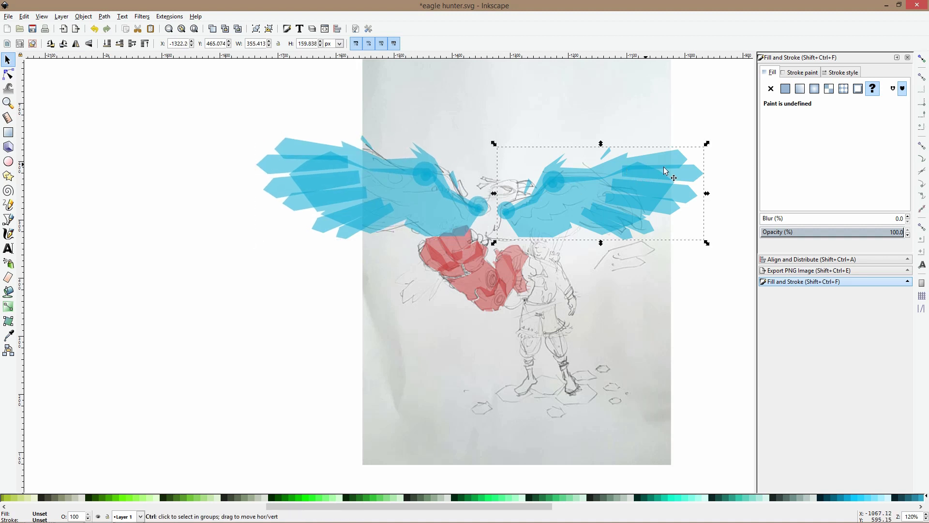
pyautogui.scroll(2, 668, 166)
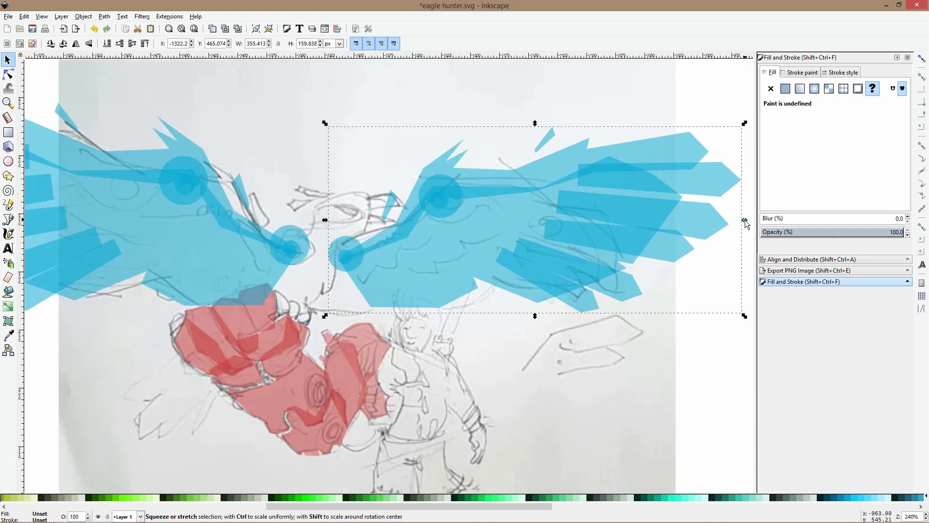
pyautogui.scroll(-3, 562, 228)
pyautogui.click(360, 197)
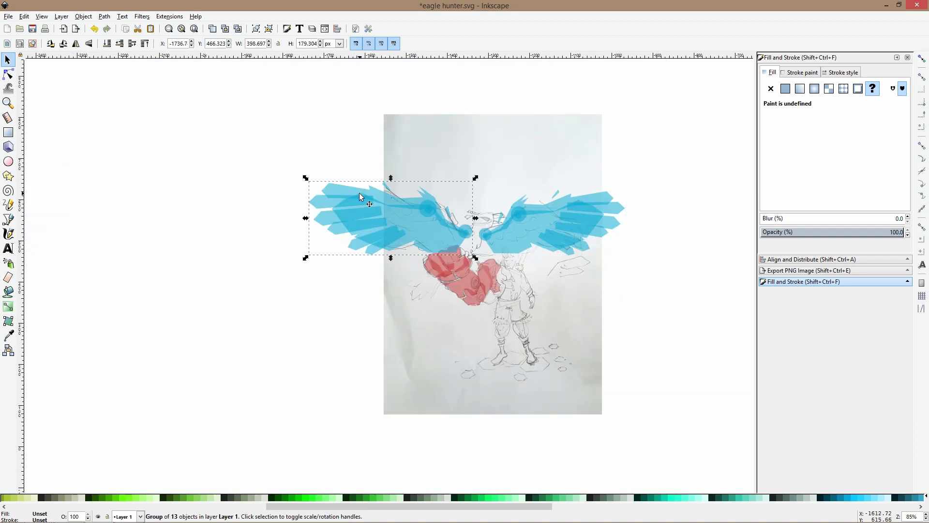
pyautogui.click(553, 213)
pyautogui.scroll(2, 553, 216)
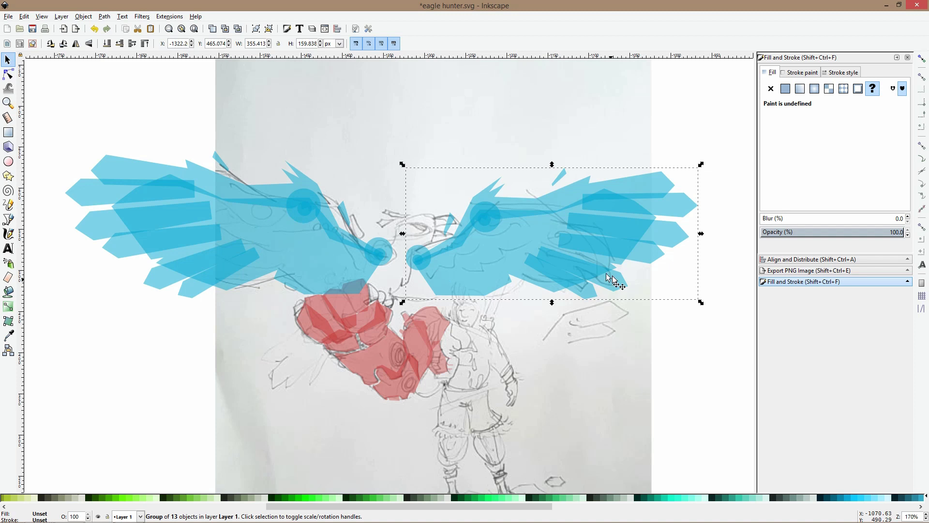
pyautogui.moveTo(702, 234); pyautogui.dragTo(664, 238)
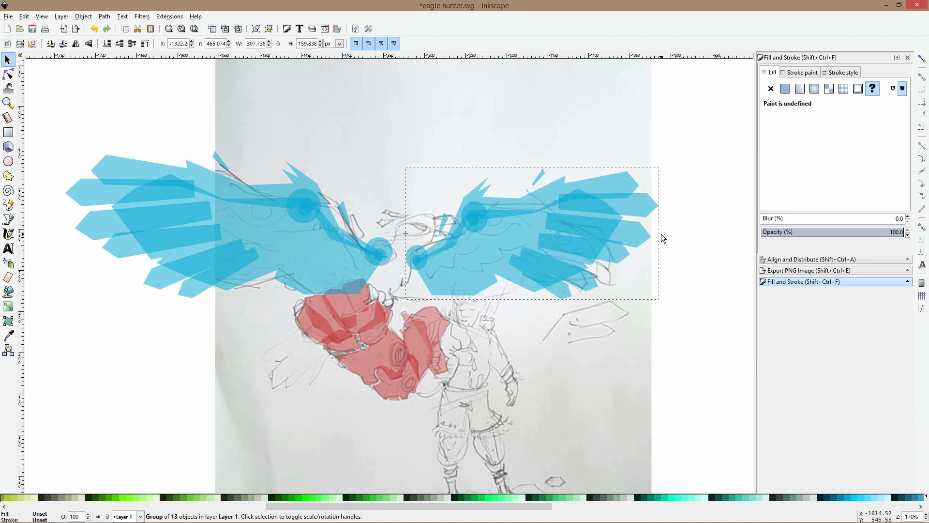
pyautogui.moveTo(663, 166); pyautogui.dragTo(644, 173)
pyautogui.scroll(-3, 639, 237)
pyautogui.scroll(2, 598, 228)
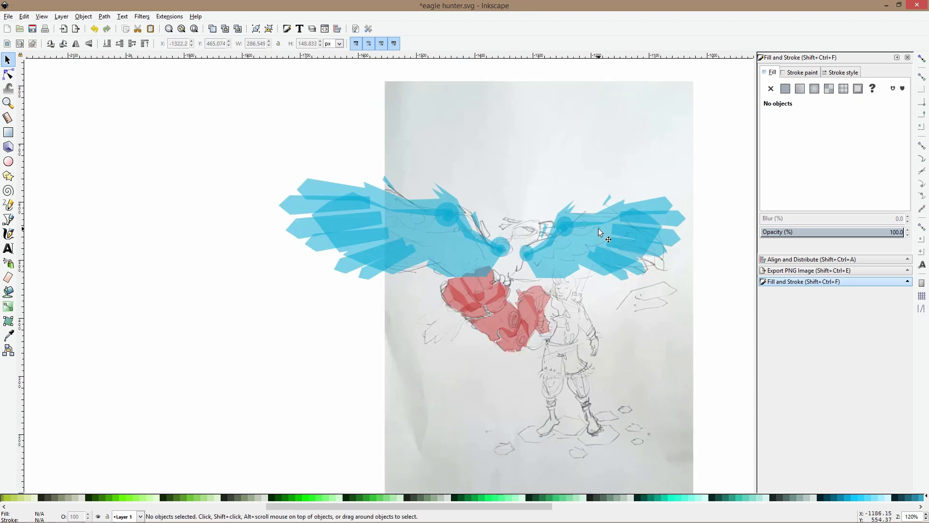
pyautogui.scroll(2, 613, 228)
pyautogui.scroll(-2, 613, 228)
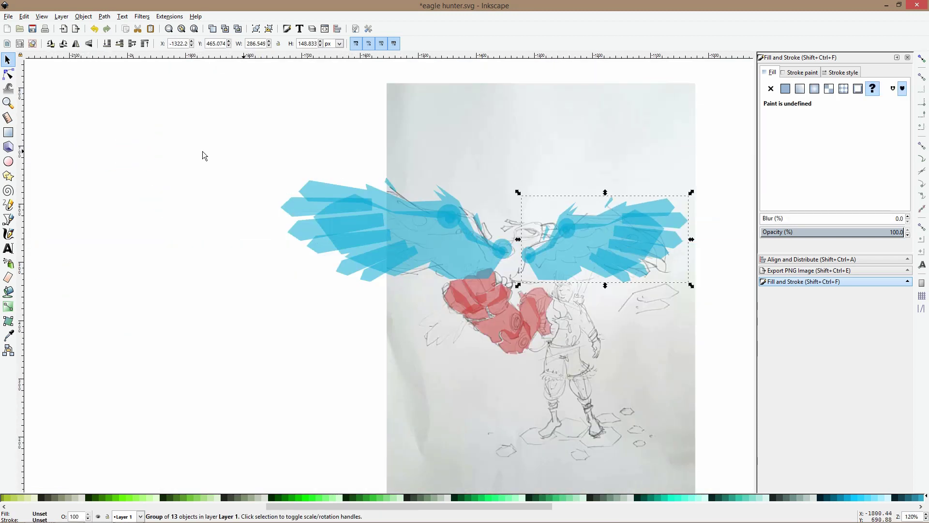
pyautogui.click(8, 219)
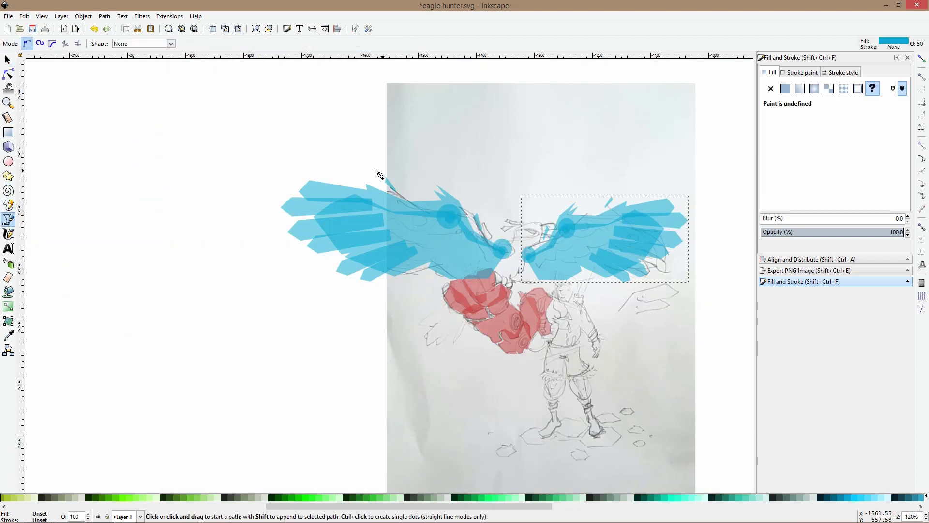
pyautogui.click(291, 158)
pyautogui.click(677, 210)
pyautogui.click(668, 264)
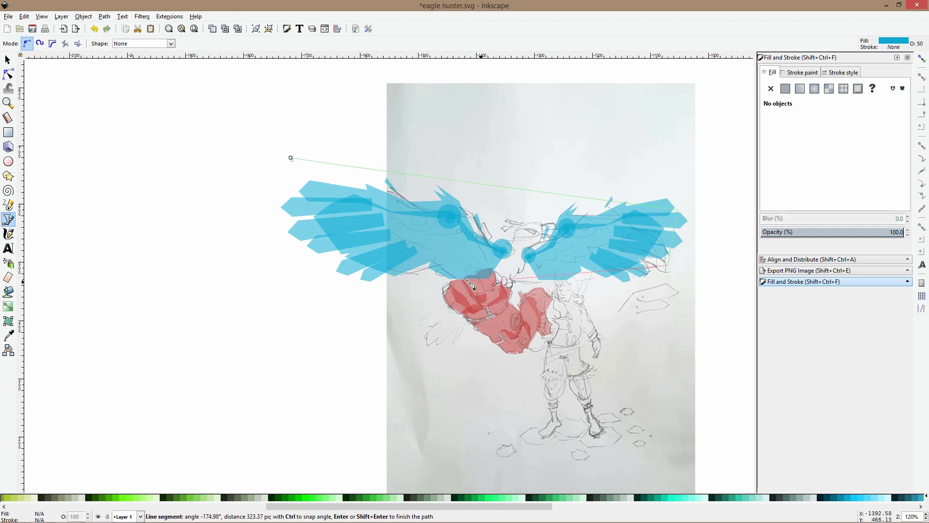
pyautogui.click(291, 159)
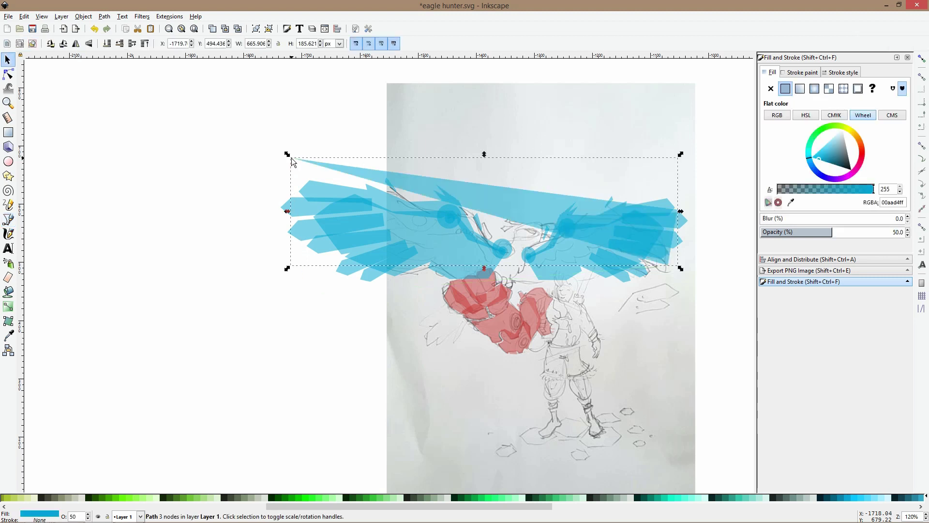
pyautogui.press('Delete')
# Enlarge the original wing group a little more, to about 415 by 187 px
pyautogui.press('s')
pyautogui.click(338, 189)
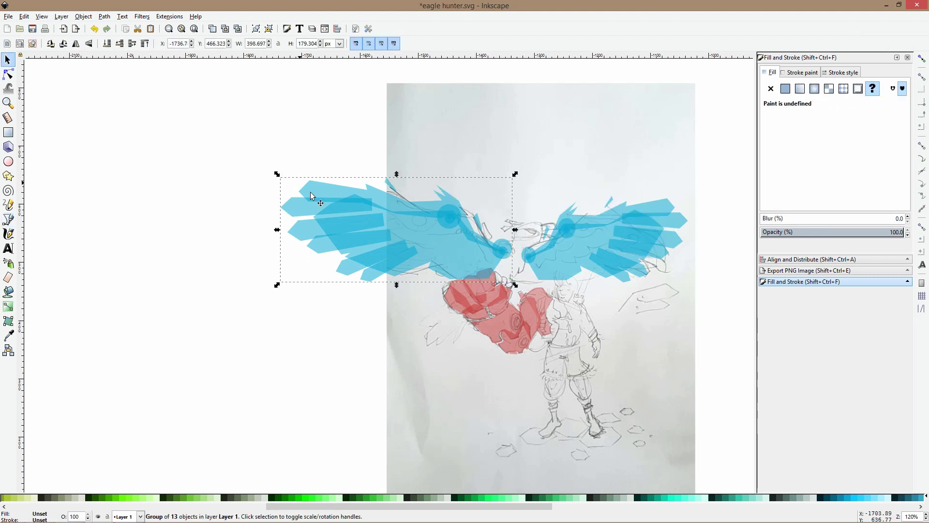
pyautogui.keyDown('ctrl'); pyautogui.click(311, 195); pyautogui.keyUp('ctrl')
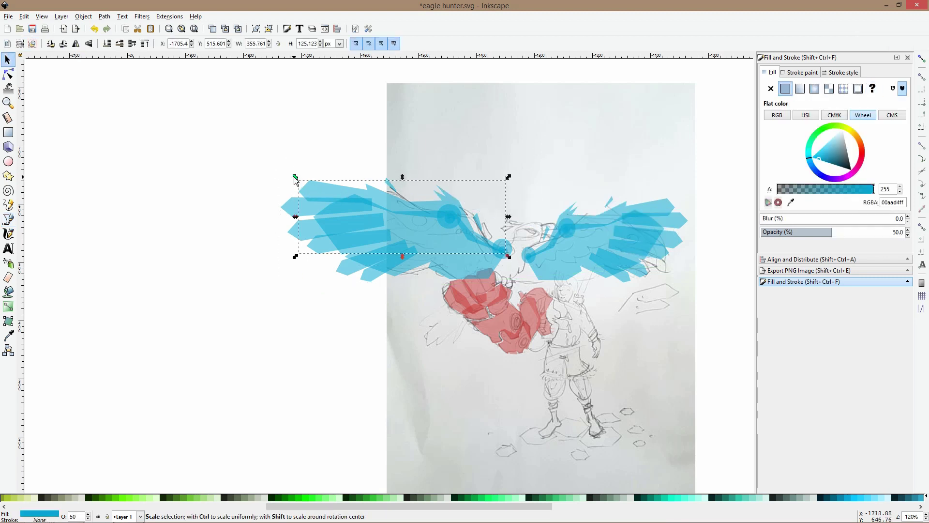
pyautogui.click(231, 165)
pyautogui.click(373, 240)
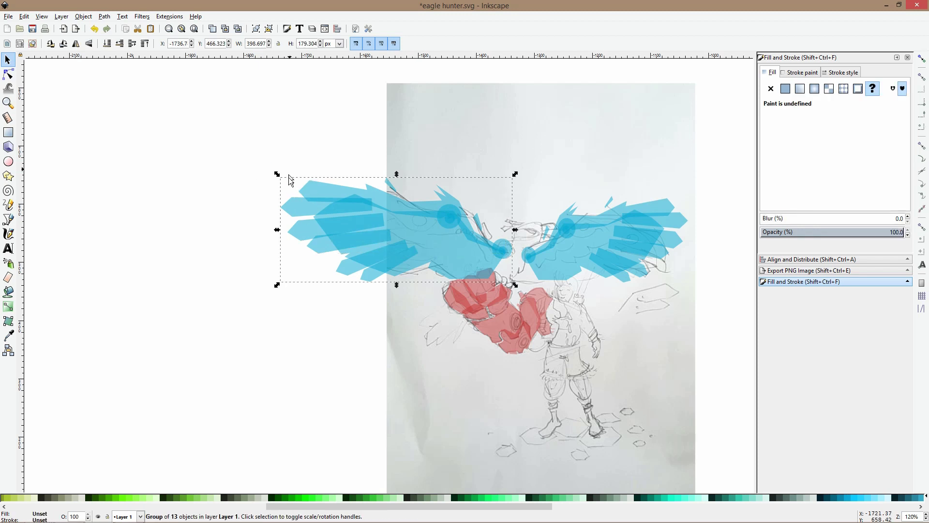
pyautogui.moveTo(277, 174); pyautogui.dragTo(267, 170)
pyautogui.click(284, 153)
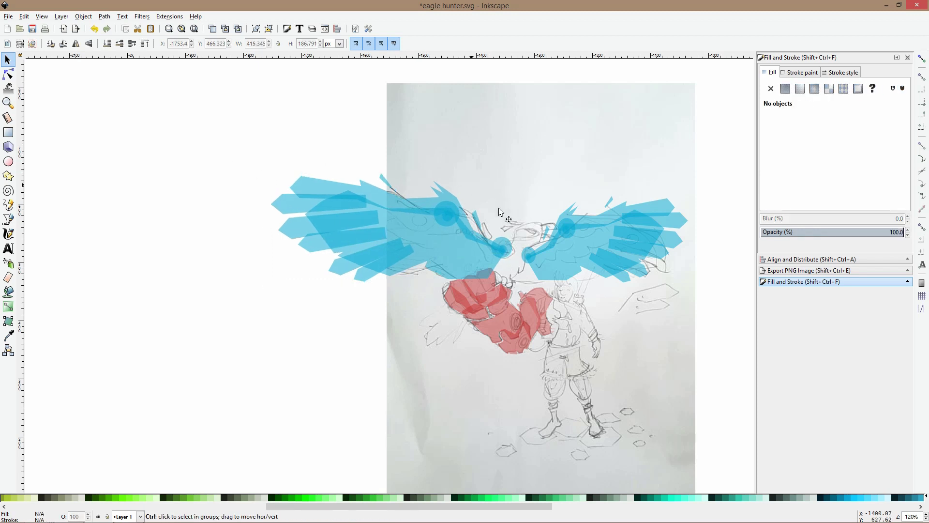
# Scale the mirrored wing group down slightly to about 282 by 147 px
pyautogui.scroll(2, 503, 289)
pyautogui.keyDown('ctrl'); pyautogui.click(442, 150); pyautogui.keyUp('ctrl')
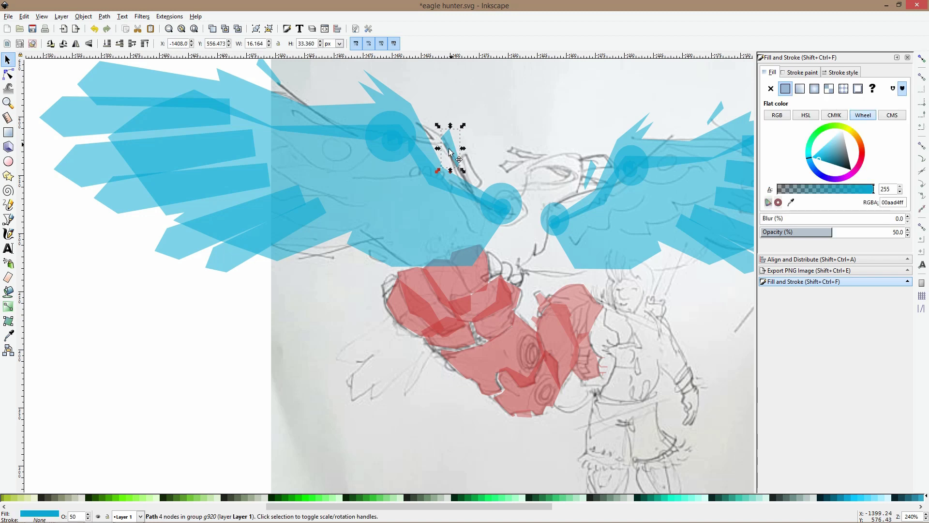
pyautogui.scroll(-2, 501, 182)
pyautogui.click(577, 186)
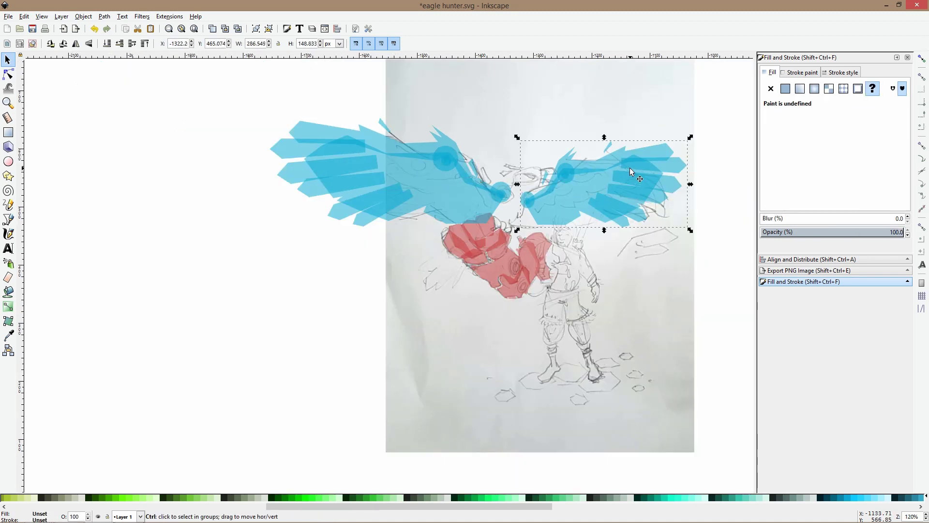
pyautogui.scroll(1, 683, 176)
pyautogui.click(689, 188)
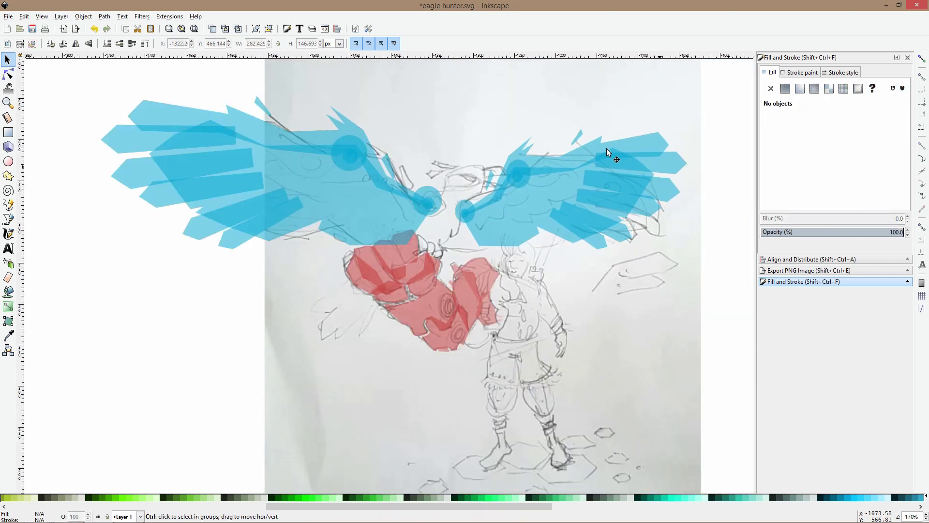
# Delete the small detached feather above the mirrored wing's upper edge
pyautogui.scroll(2, 572, 132)
pyautogui.keyDown('ctrl'); pyautogui.click(558, 129); pyautogui.keyUp('ctrl')
pyautogui.press('Escape')
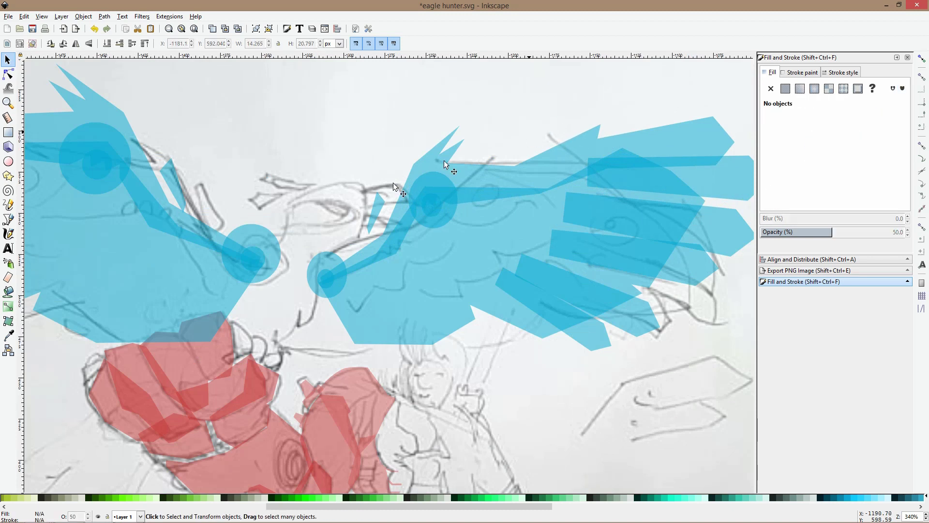
# Shift the inner circles of the mirrored wing's elbow and shoulder joints toward the wing tip, off the centres of their outer circles
pyautogui.scroll(2, 430, 202)
pyautogui.keyDown('ctrl'); pyautogui.click(434, 208); pyautogui.keyUp('ctrl')
pyautogui.moveTo(434, 207); pyautogui.dragTo(440, 202)
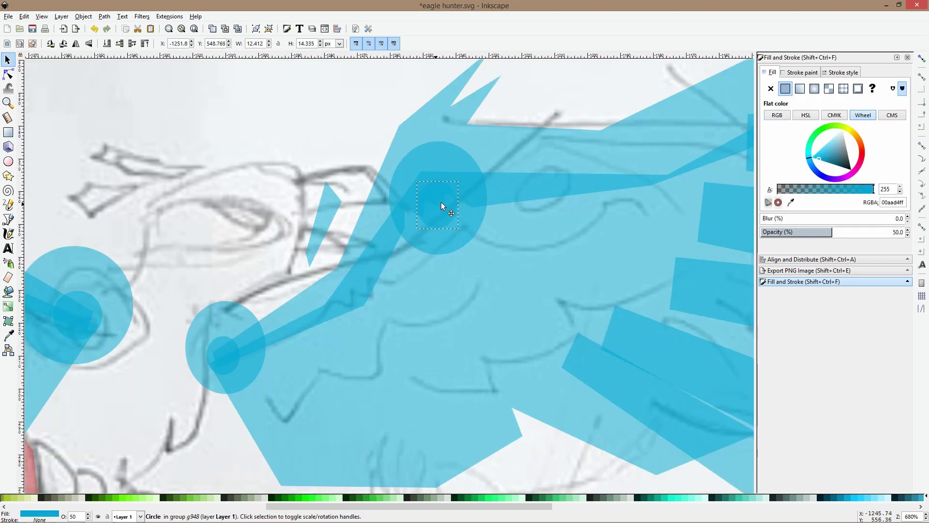
pyautogui.keyDown('ctrl'); pyautogui.click(224, 349); pyautogui.keyUp('ctrl')
pyautogui.moveTo(223, 348); pyautogui.dragTo(239, 341)
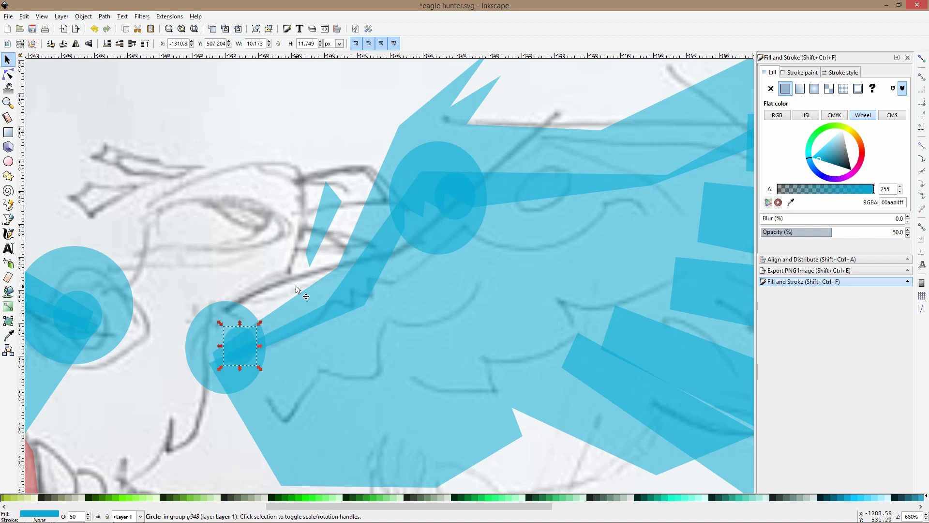
pyautogui.scroll(-2, 299, 286)
# Delete the small detached feather between the eagle's head and the mirrored wing's arm
pyautogui.click(425, 130)
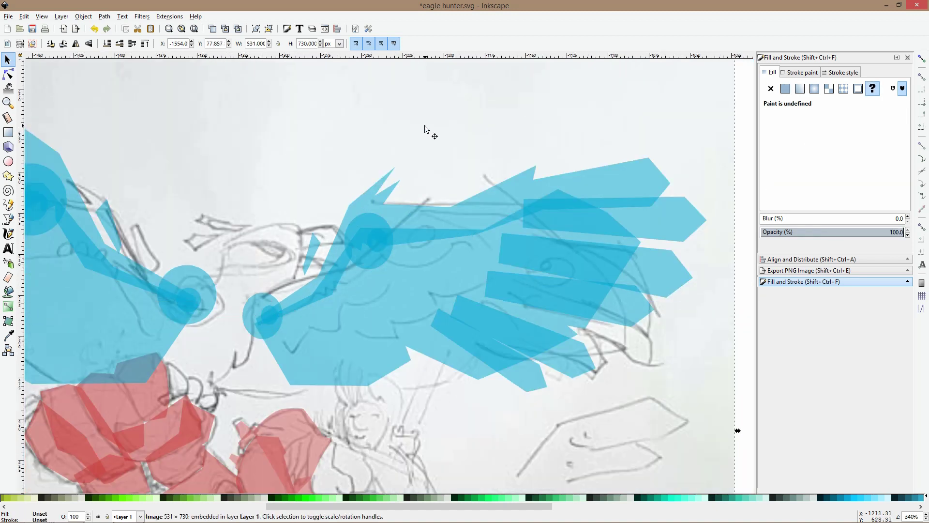
pyautogui.keyDown('ctrl'); pyautogui.click(310, 250); pyautogui.keyUp('ctrl')
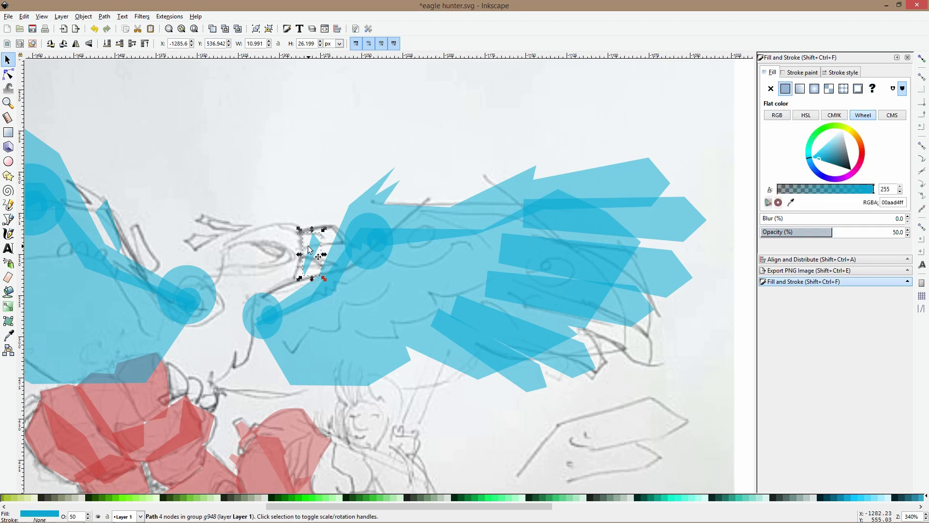
pyautogui.press('Delete')
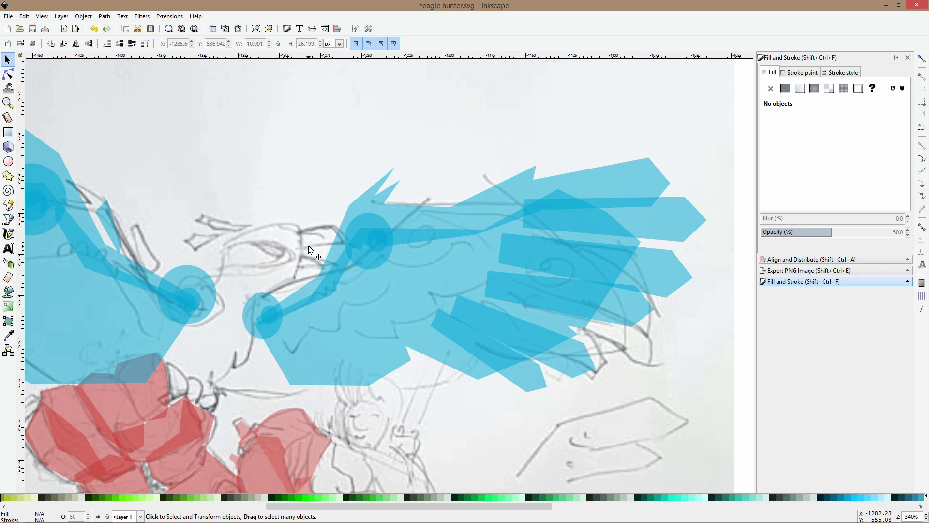
# Enter the mirrored wing group, shorten its second feather from the top and lengthen the third one outward
pyautogui.doubleClick(665, 235)
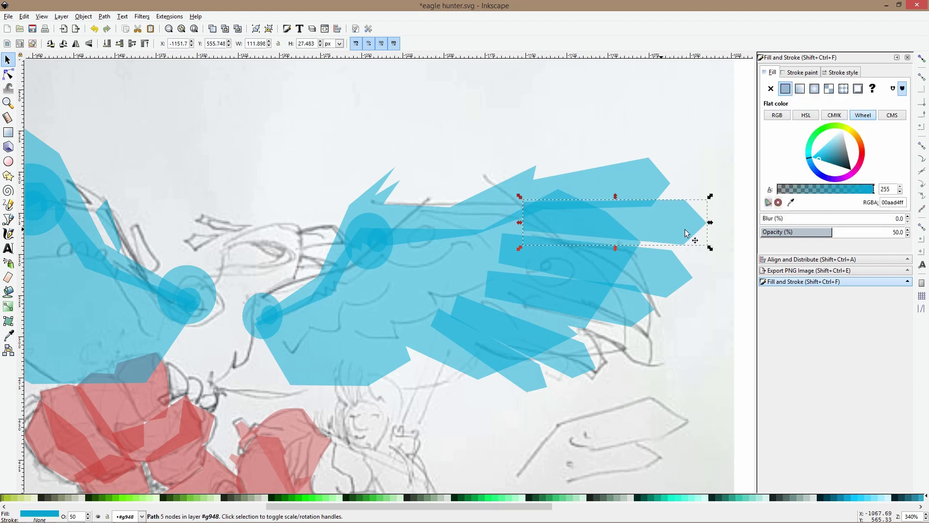
pyautogui.moveTo(710, 220); pyautogui.dragTo(702, 225)
pyautogui.click(685, 271)
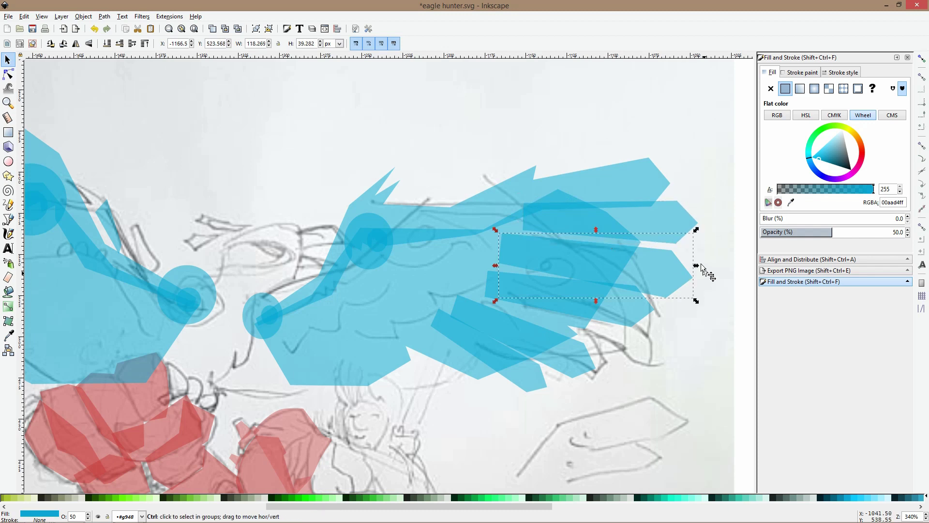
pyautogui.moveTo(698, 267); pyautogui.dragTo(716, 277)
# Shorten the mirrored wing's fourth and fifth feathers slightly and rotate the lowest feather downward
pyautogui.click(627, 320)
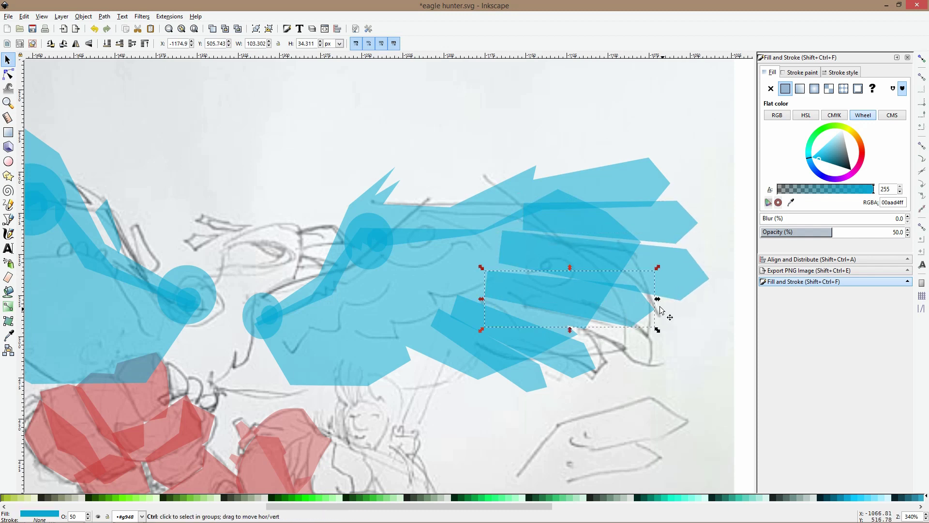
pyautogui.click(616, 327)
pyautogui.click(588, 364)
pyautogui.click(518, 378)
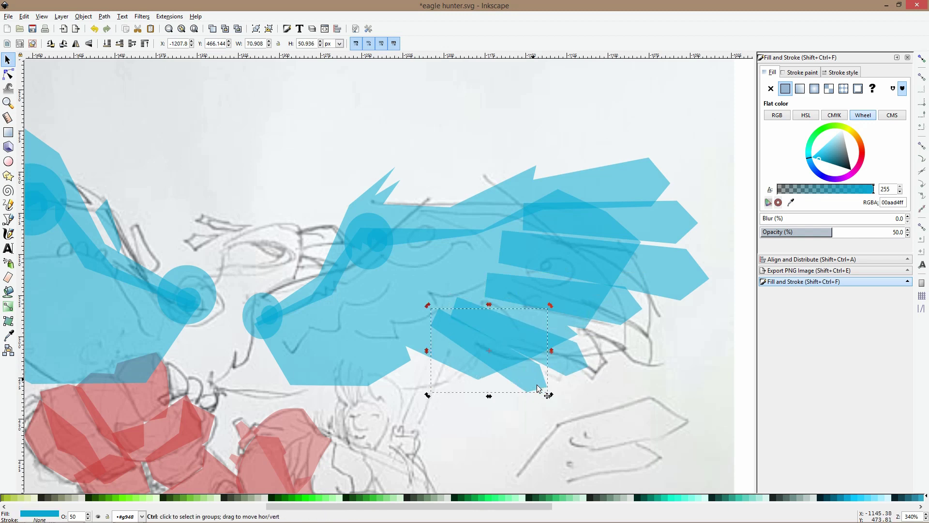
pyautogui.moveTo(547, 394); pyautogui.dragTo(537, 407)
pyautogui.press('Escape')
pyautogui.scroll(-3, 594, 327)
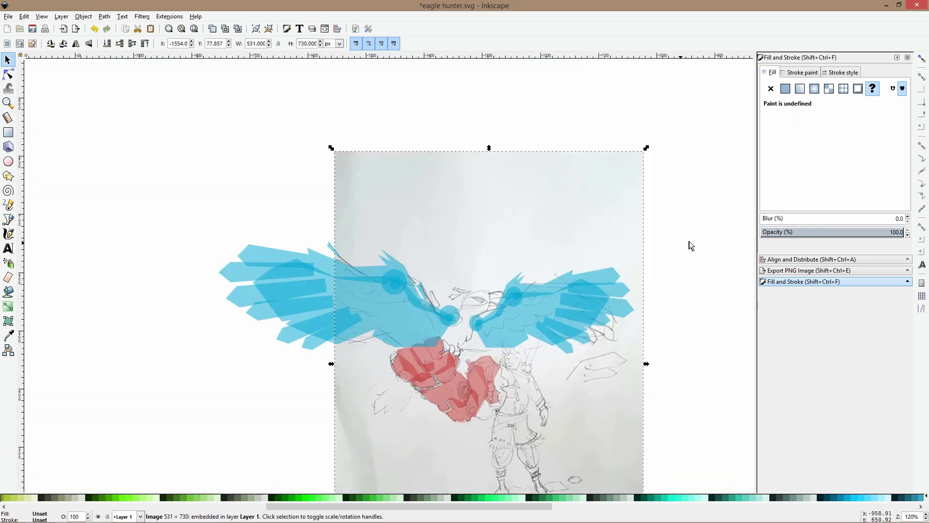
# Pull in the spike nodes above the mirrored wing's elbow and lower the peak node on the membrane's upper edge
pyautogui.scroll(3, 513, 316)
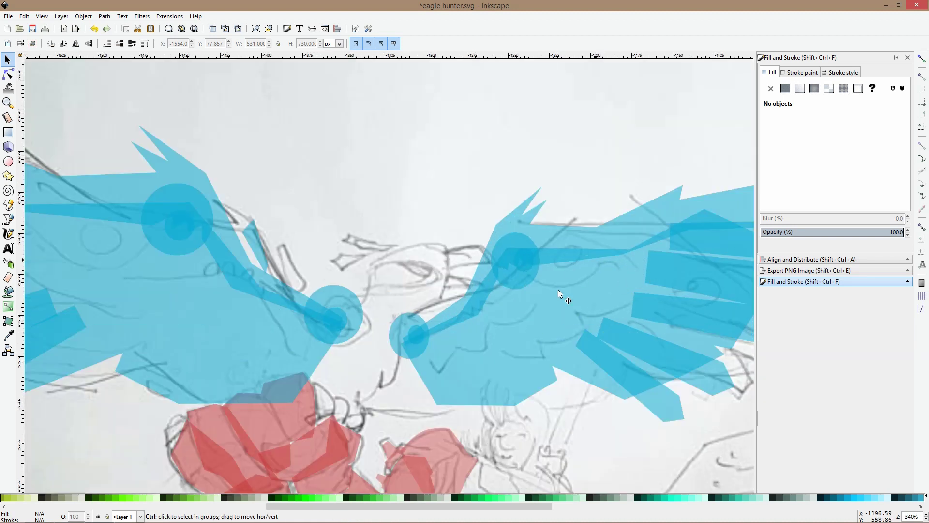
pyautogui.click(8, 75)
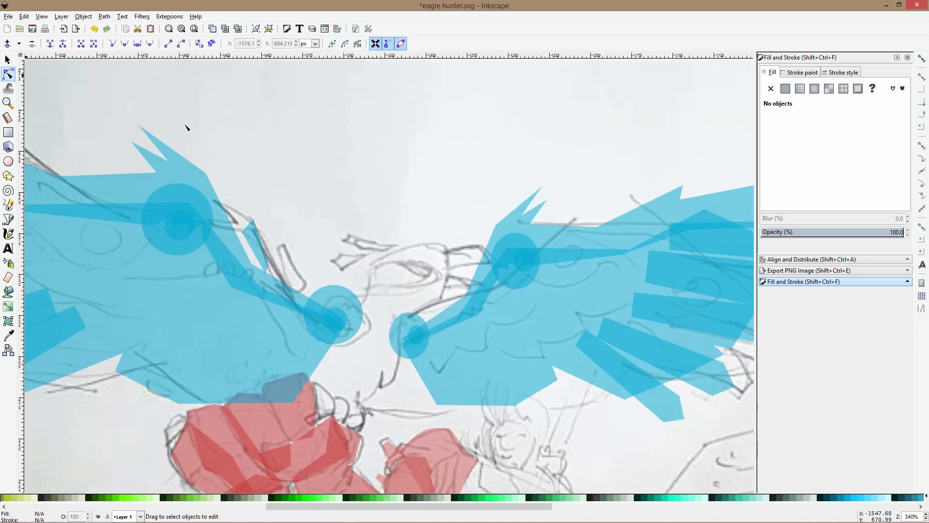
pyautogui.click(538, 192)
pyautogui.moveTo(537, 190)
pyautogui.mouseDown()
pyautogui.moveTo(526, 197)
pyautogui.moveTo(535, 208)
pyautogui.mouseUp()
pyautogui.moveTo(674, 205)
pyautogui.mouseDown()
pyautogui.moveTo(563, 207)
pyautogui.moveTo(572, 194)
pyautogui.moveTo(580, 201)
pyautogui.mouseUp()
pyautogui.click(602, 166)
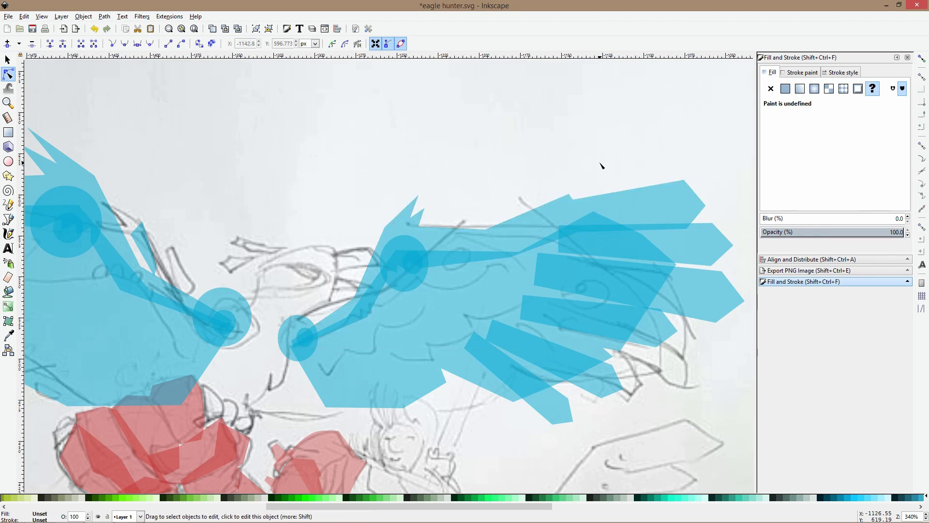
# Compare the eagle's two wings and the rest of the traced shapes in outline display, then return to normal display
pyautogui.scroll(-4, 595, 169)
pyautogui.press('s')
pyautogui.click(591, 166)
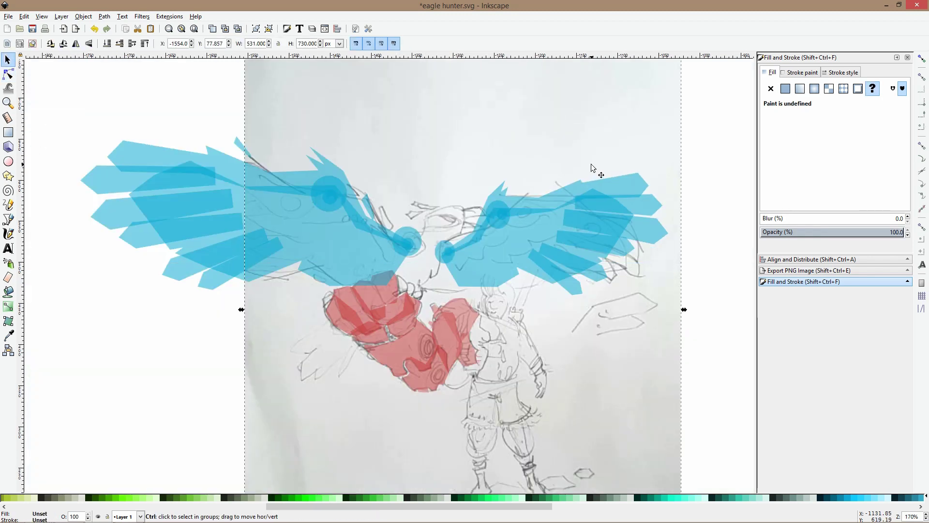
pyautogui.click(657, 159)
pyautogui.scroll(3, 537, 183)
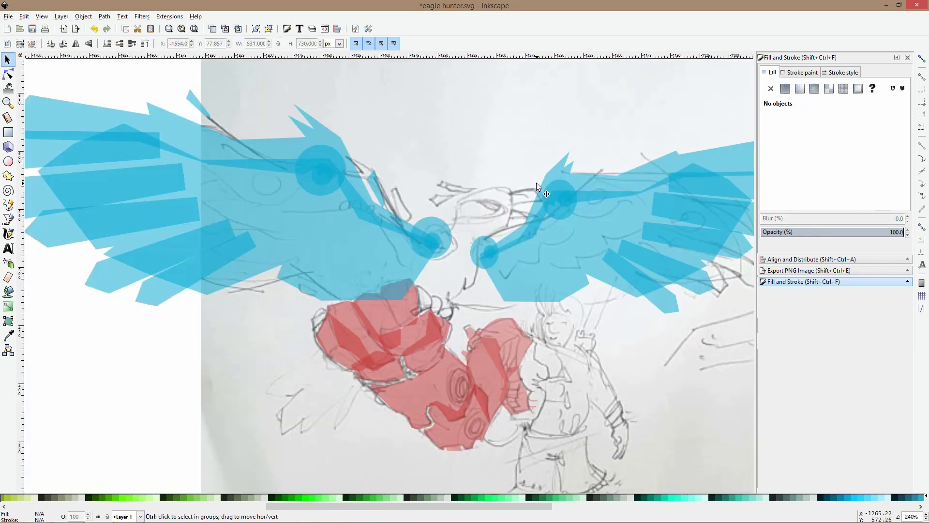
pyautogui.scroll(-1, 536, 192)
pyautogui.press('ctrl+KP_5')
pyautogui.press('ctrl+KP_5')
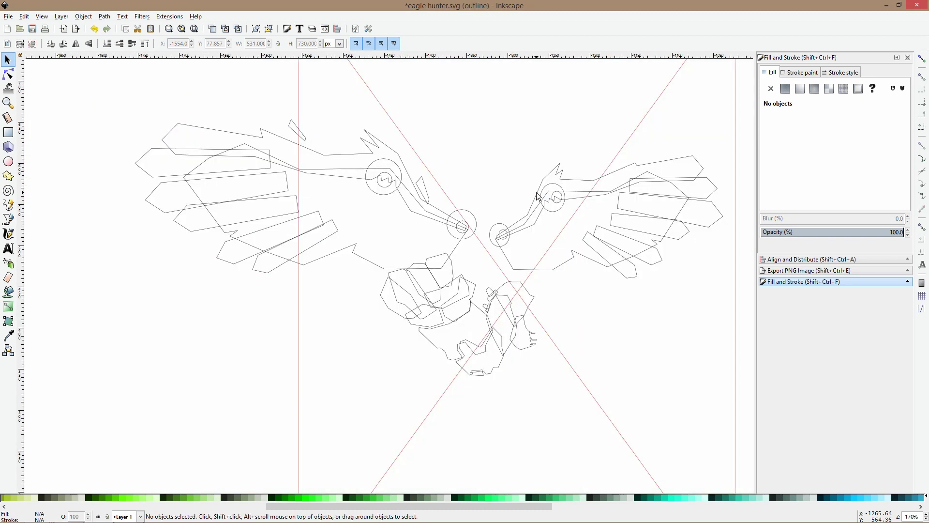
pyautogui.scroll(-1, 537, 196)
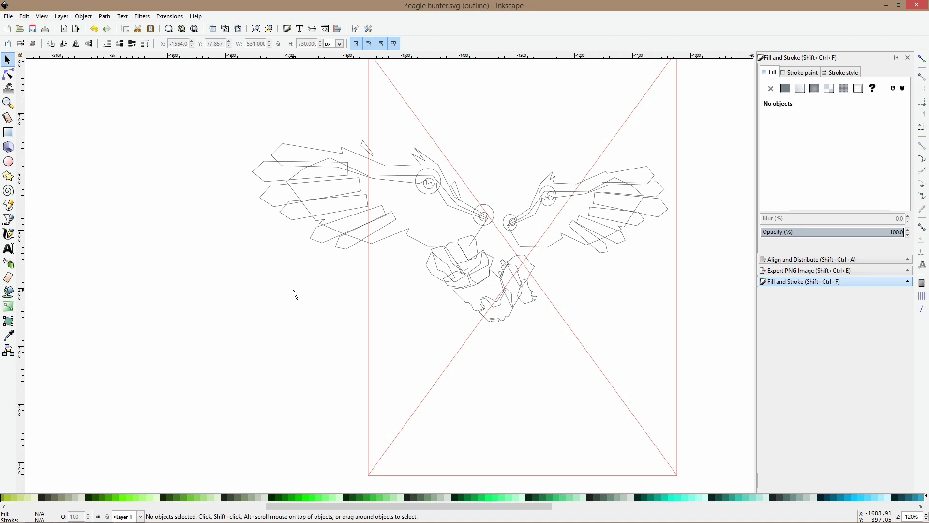
pyautogui.press('ctrl+KP_5')
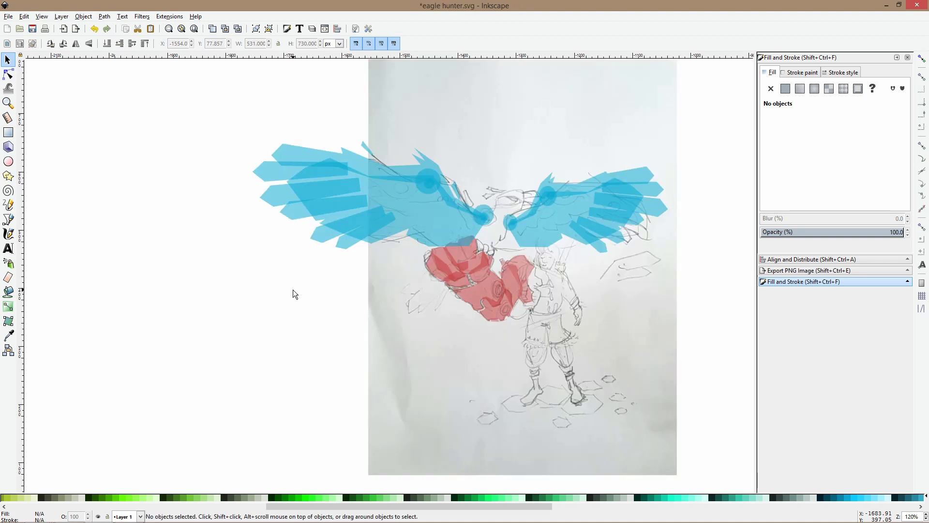
pyautogui.click(85, 17)
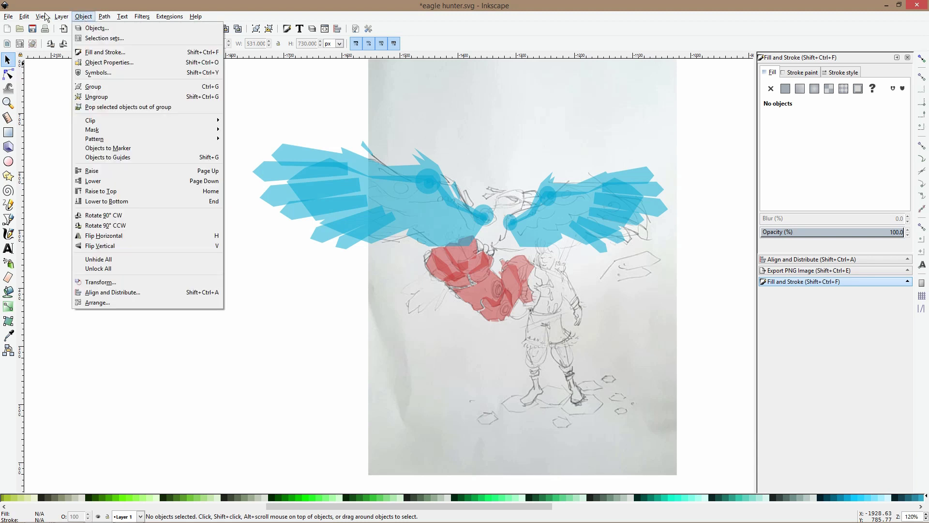
pyautogui.moveTo(38, 17)
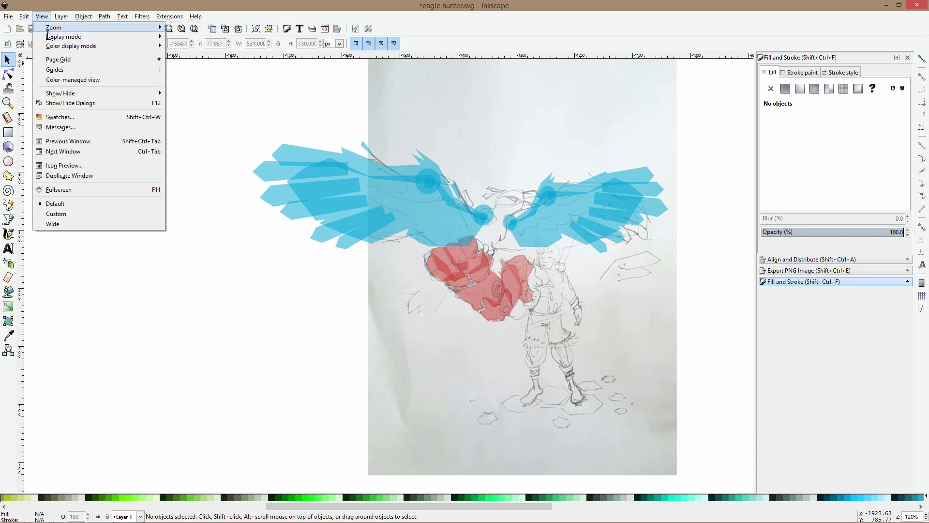
pyautogui.moveTo(98, 36)
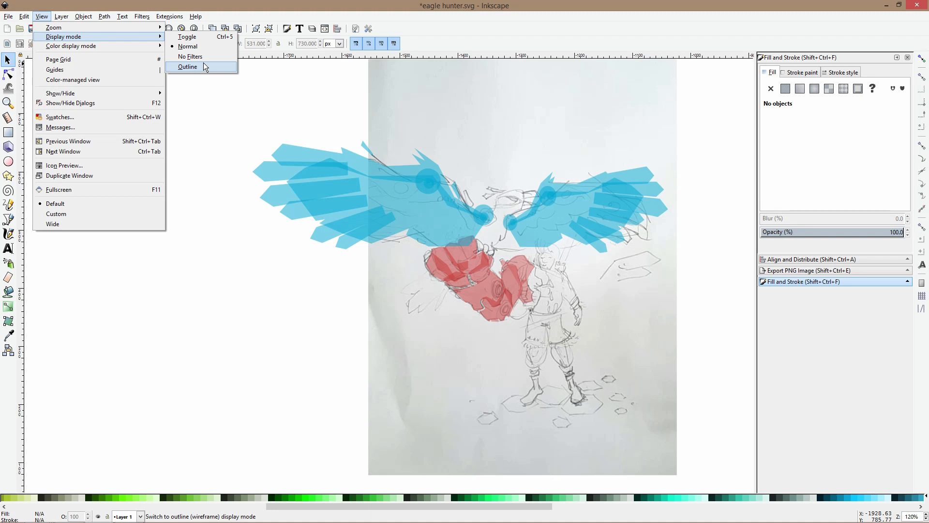
pyautogui.click(190, 113)
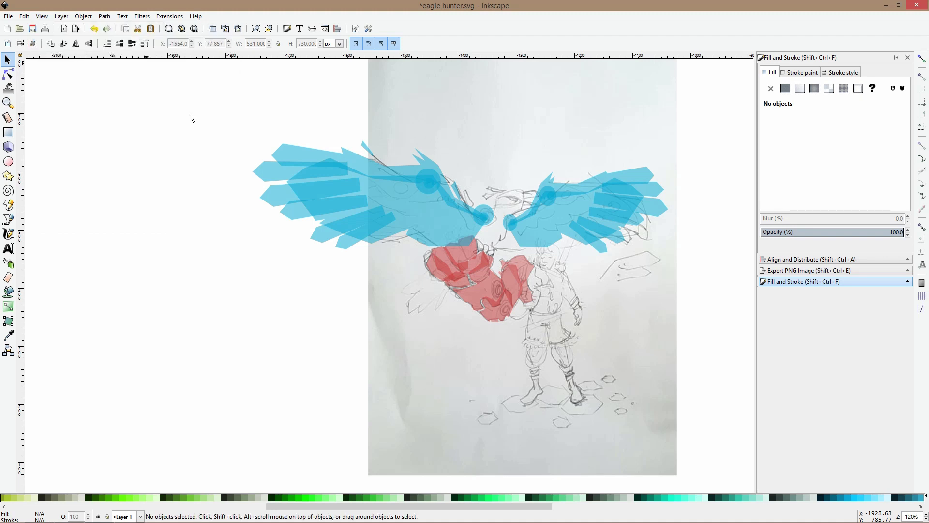
# Trace the eagle's head, neck and body between the wings as one closed blue shape with the Bezier tool
pyautogui.scroll(2, 543, 193)
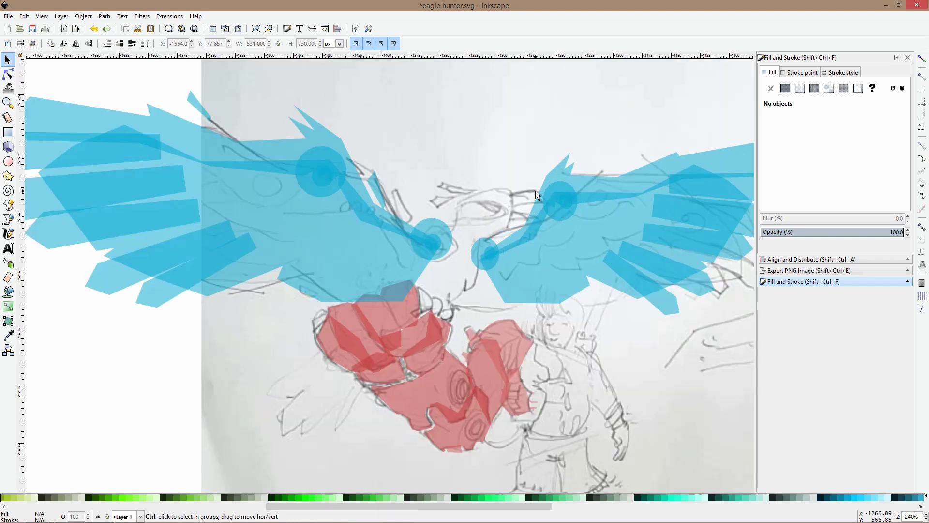
pyautogui.click(8, 205)
pyautogui.click(9, 219)
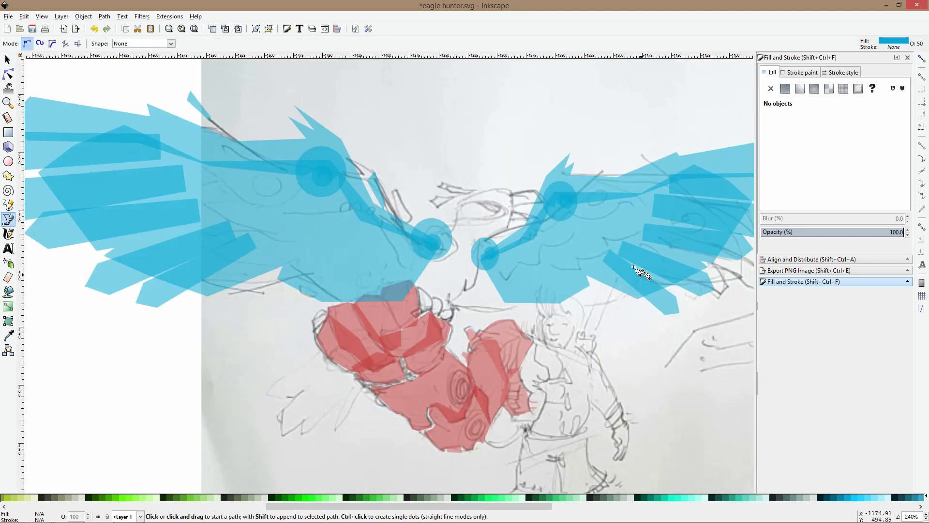
pyautogui.scroll(1, 560, 224)
pyautogui.click(405, 194)
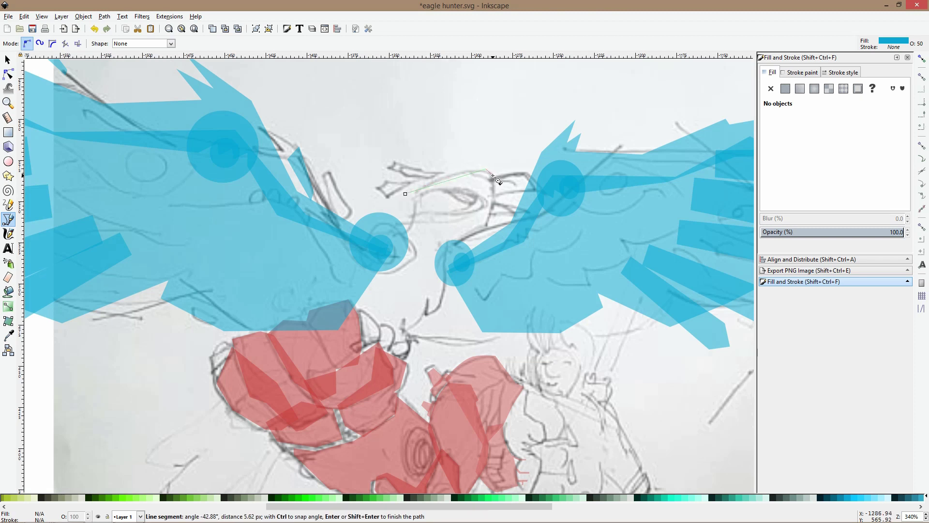
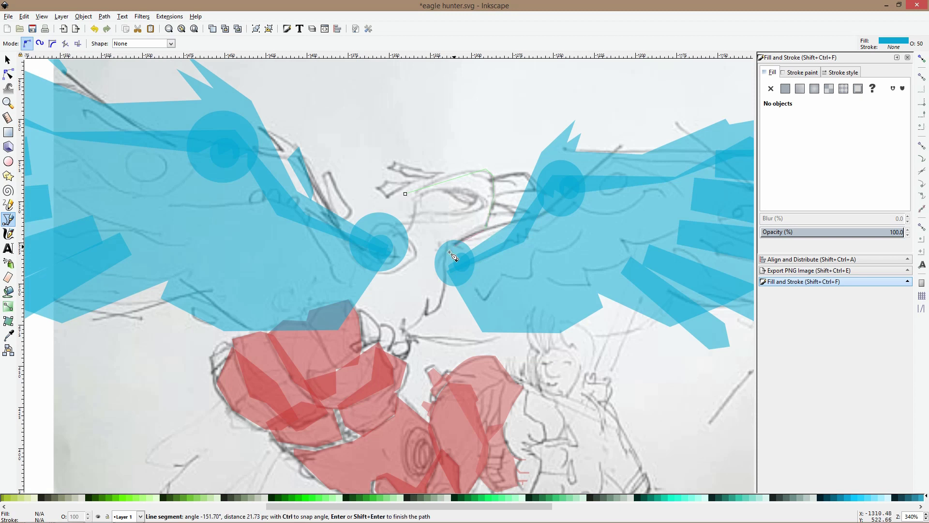
pyautogui.moveTo(450, 253); pyautogui.dragTo(448, 293)
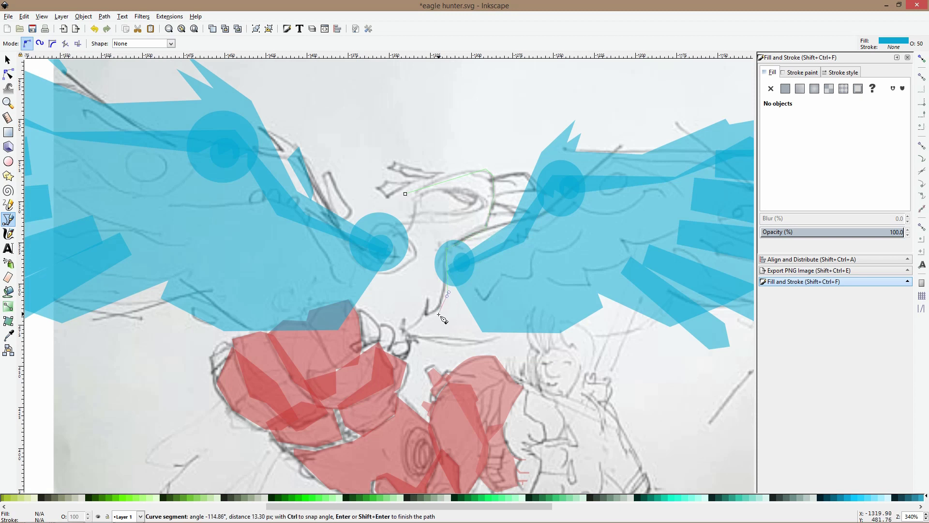
pyautogui.click(438, 314)
pyautogui.click(428, 301)
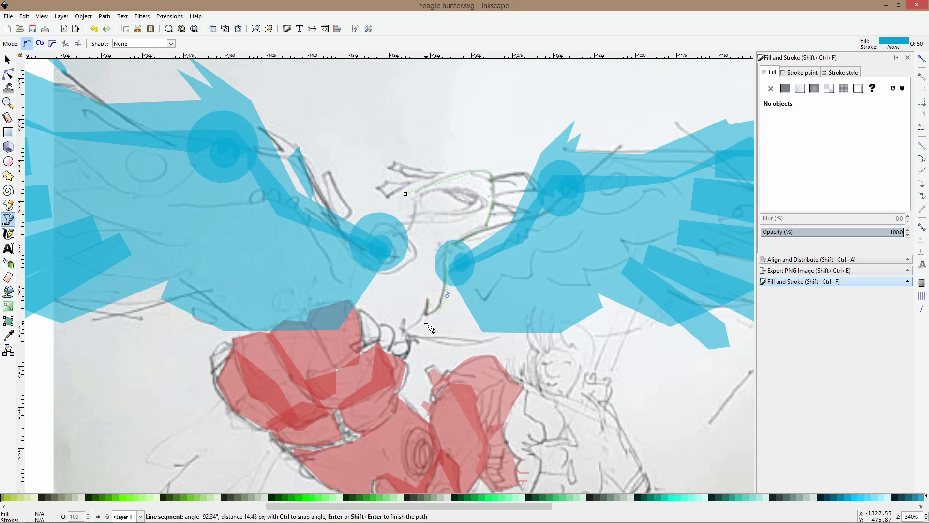
pyautogui.click(407, 321)
pyautogui.click(407, 346)
pyautogui.click(381, 368)
pyautogui.click(311, 352)
pyautogui.click(329, 290)
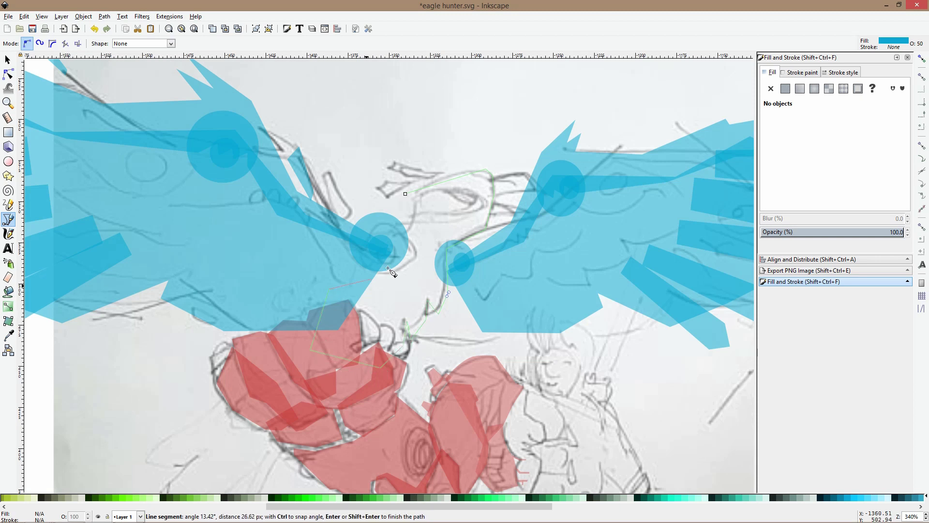
pyautogui.click(410, 231)
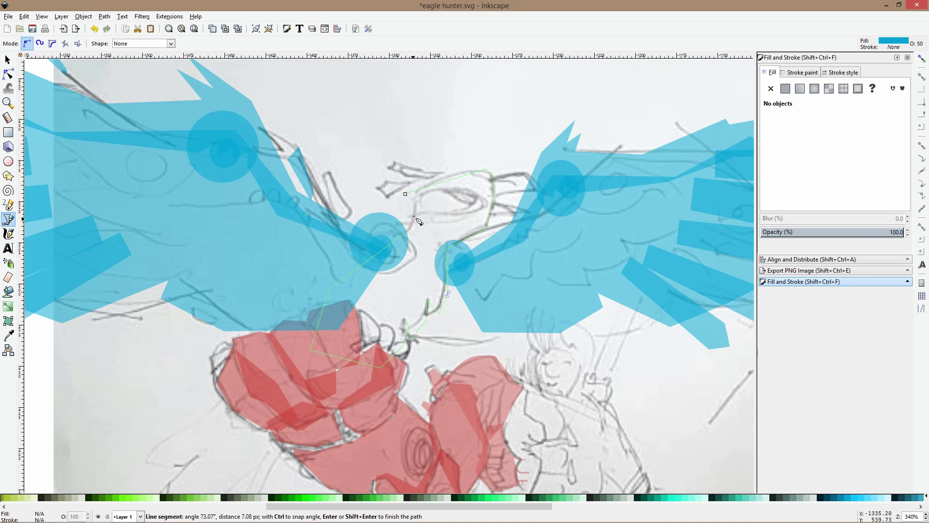
pyautogui.click(406, 194)
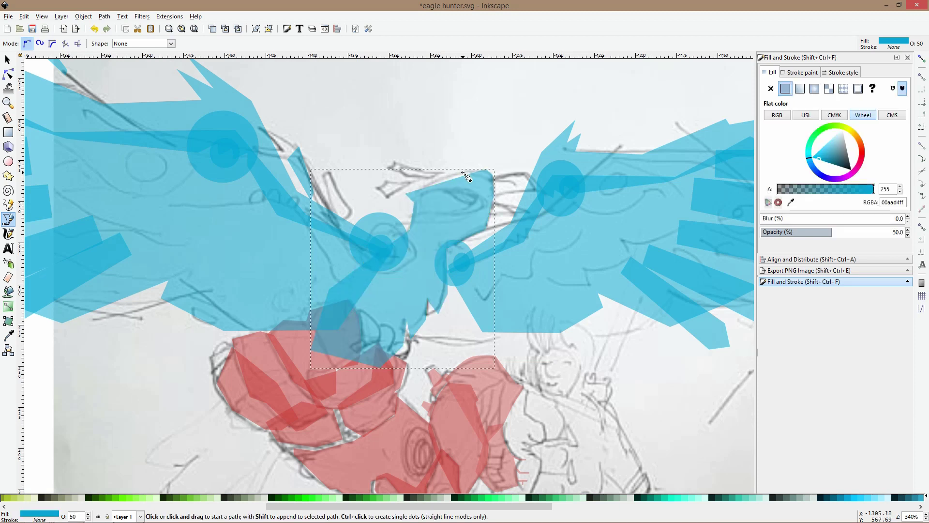
# Draw two small pointed feather shapes above the back of the eagle's head
pyautogui.click(461, 174)
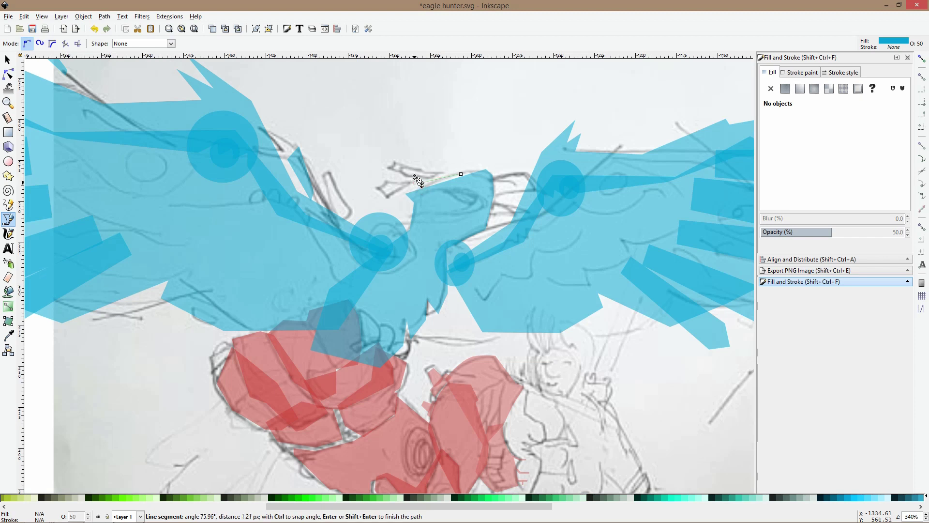
pyautogui.click(461, 173)
pyautogui.click(453, 171)
pyautogui.click(435, 162)
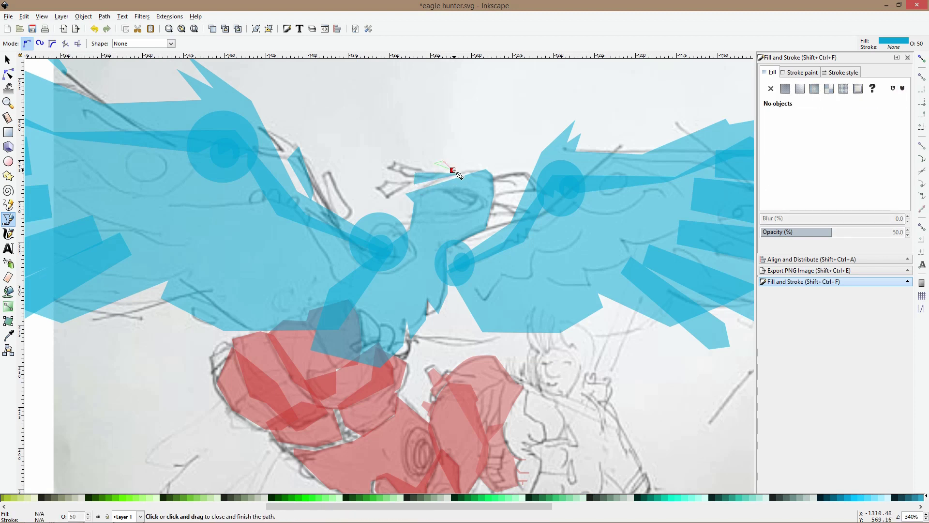
pyautogui.click(453, 170)
# Trace the eagle's upper beak as a closed shape overlapping the front of the head and the mirrored wing
pyautogui.scroll(2, 517, 191)
pyautogui.click(470, 166)
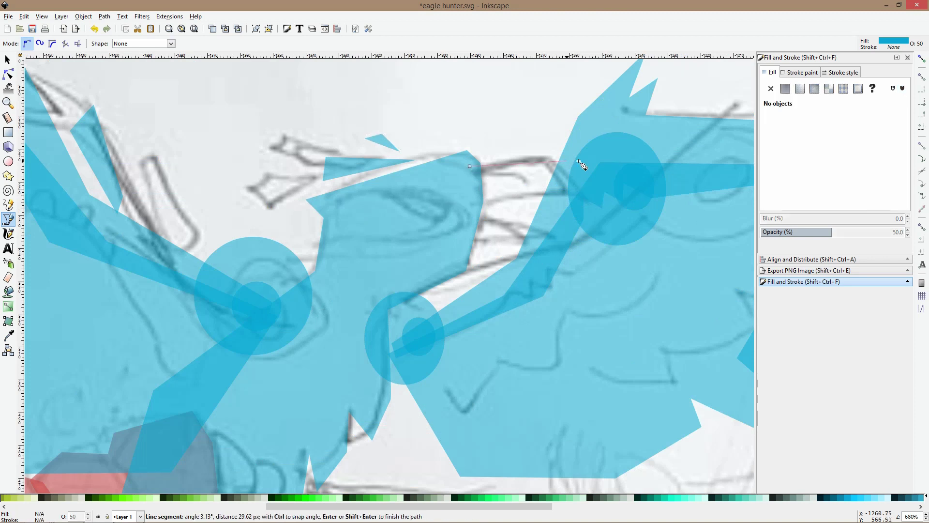
pyautogui.click(565, 151)
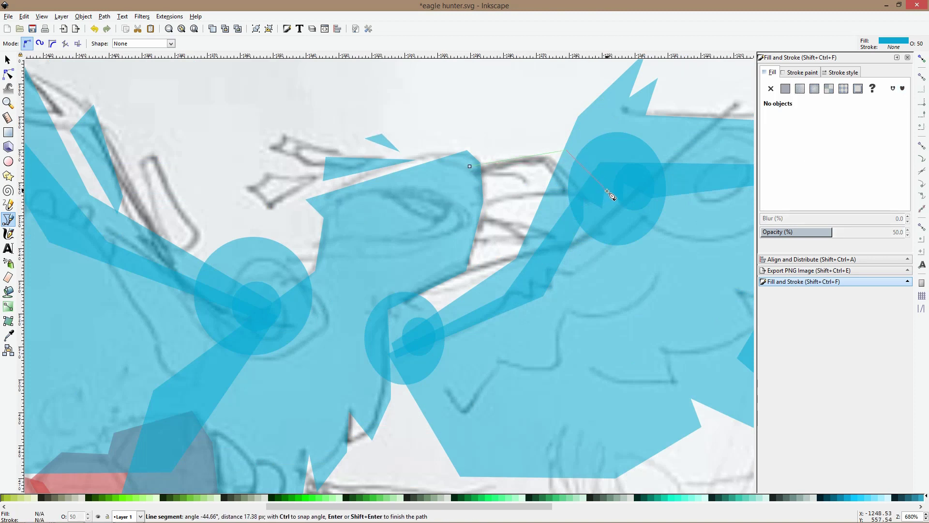
pyautogui.click(615, 174)
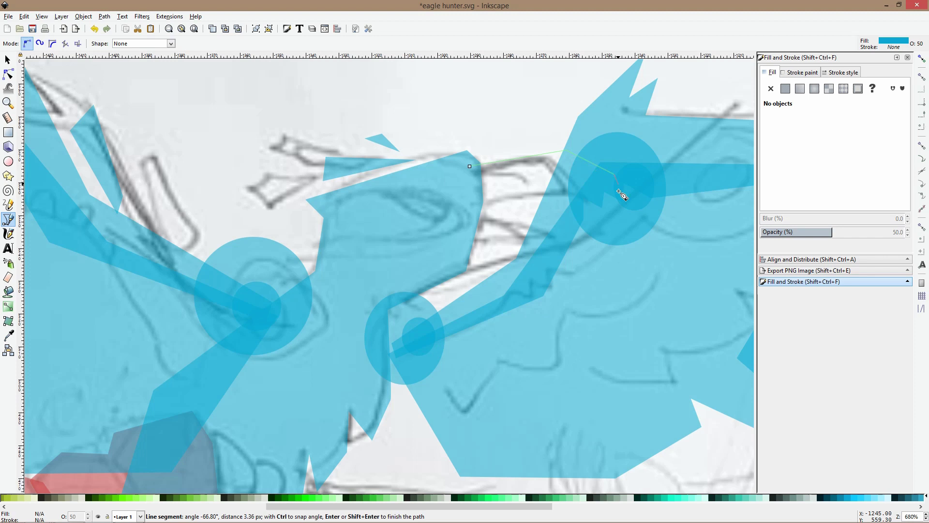
pyautogui.click(618, 192)
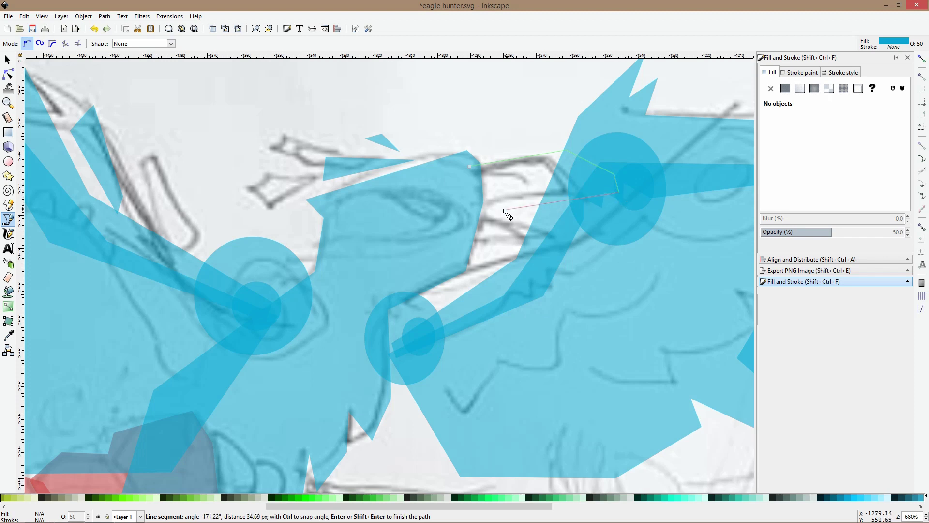
pyautogui.click(565, 190)
pyautogui.click(465, 220)
pyautogui.click(470, 166)
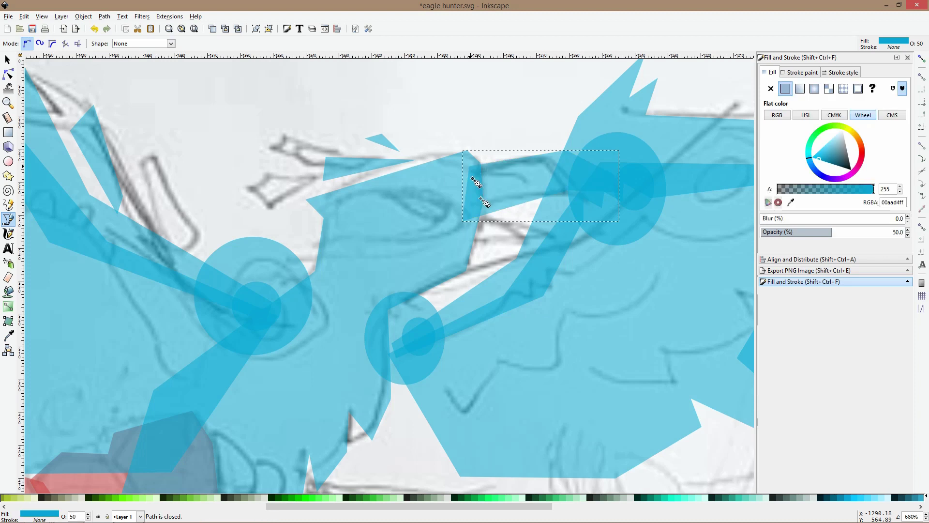
# Trace the pointed lower beak as a closed shape just below the upper beak
pyautogui.click(467, 224)
pyautogui.click(532, 220)
pyautogui.click(571, 234)
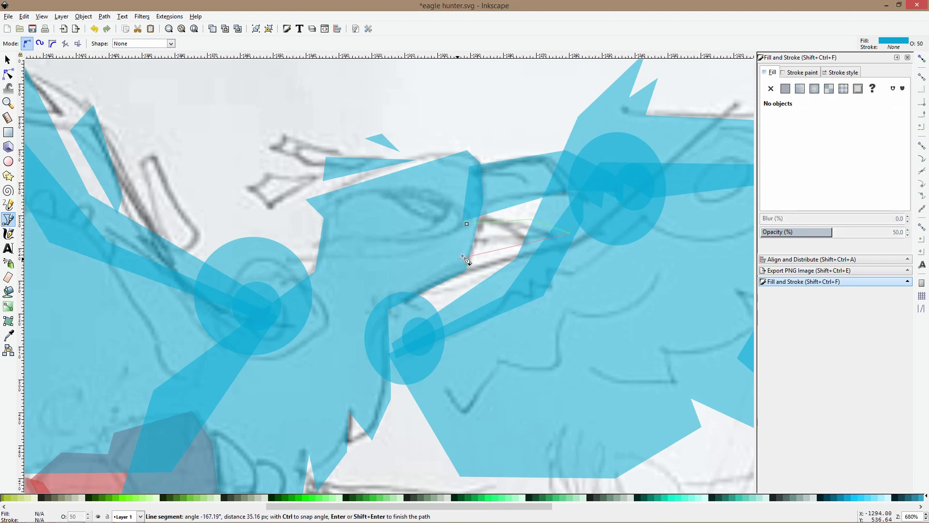
pyautogui.click(467, 224)
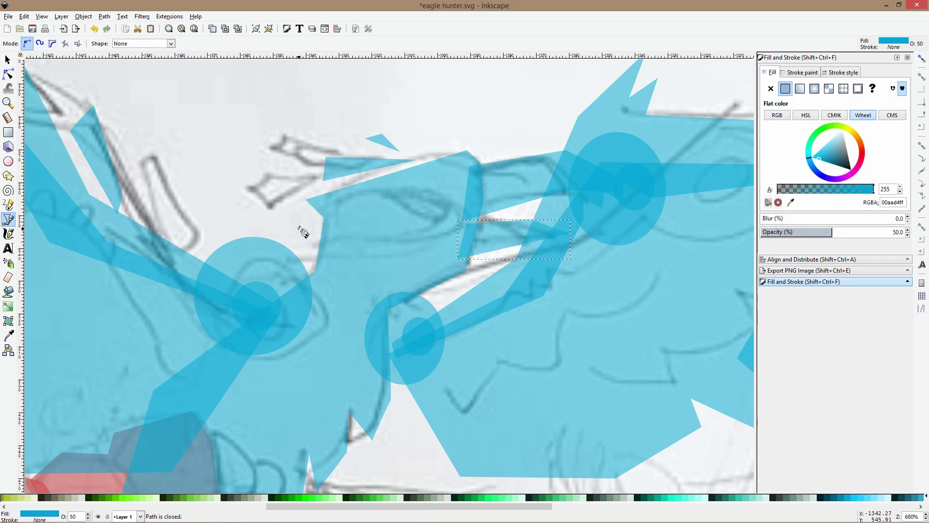
# Draw a closed patch around the eagle's eye, extending past the back edge of the head
pyautogui.click(302, 212)
pyautogui.click(340, 195)
pyautogui.click(413, 193)
pyautogui.click(449, 205)
pyautogui.click(456, 225)
pyautogui.click(392, 244)
pyautogui.click(340, 237)
pyautogui.click(302, 247)
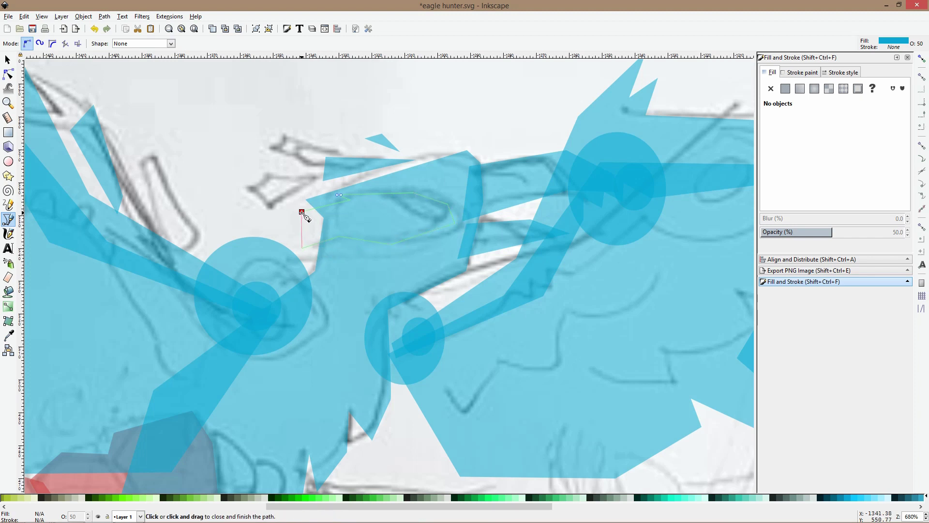
pyautogui.click(302, 212)
# Trim the eye patch to the head's outline by intersecting it with a duplicate of the head shape
pyautogui.press('space')
pyautogui.scroll(2, 325, 198)
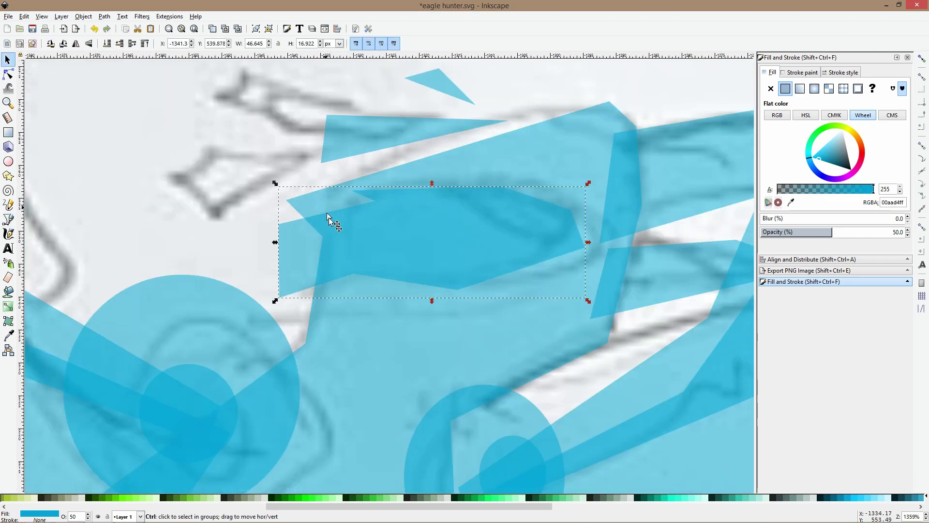
pyautogui.keyDown('alt'); pyautogui.click(328, 207); pyautogui.keyUp('alt')
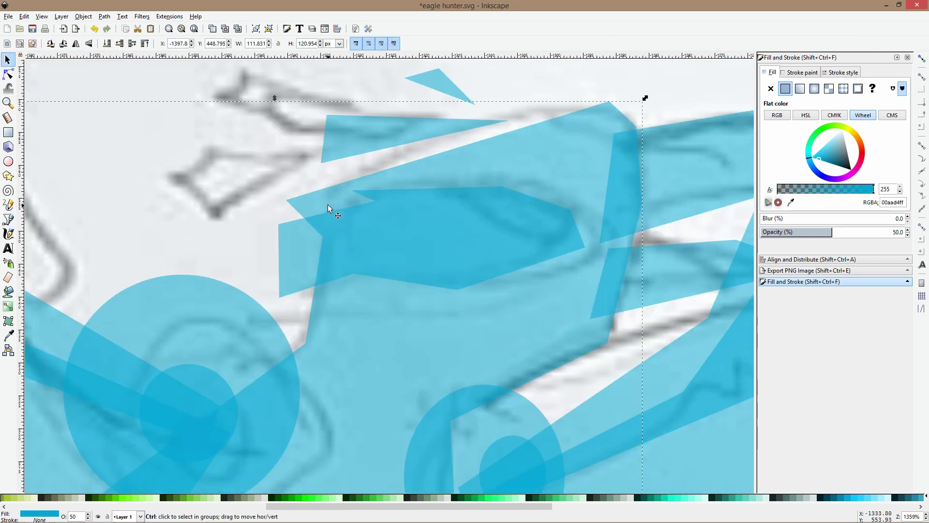
pyautogui.keyDown('shift'); pyautogui.click(328, 208); pyautogui.keyUp('shift')
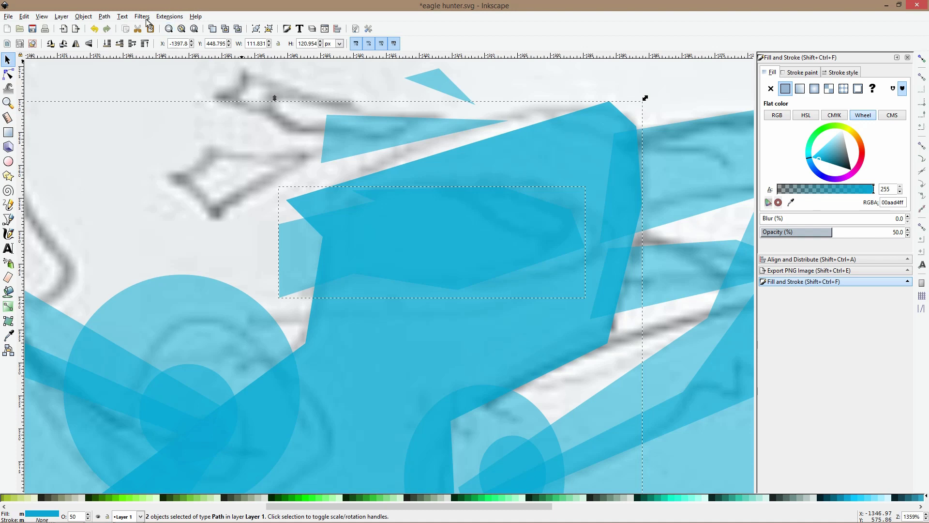
pyautogui.click(112, 19)
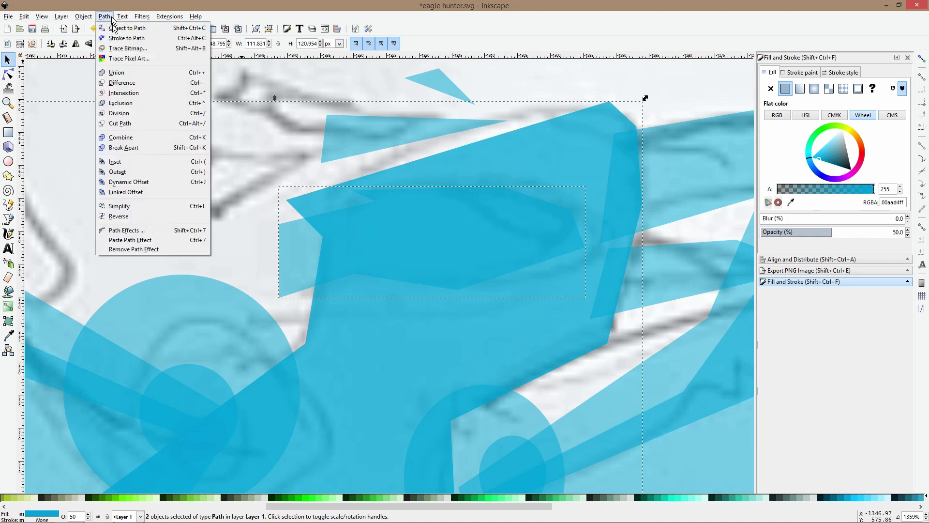
pyautogui.click(128, 100)
pyautogui.press('Escape')
pyautogui.click(358, 235)
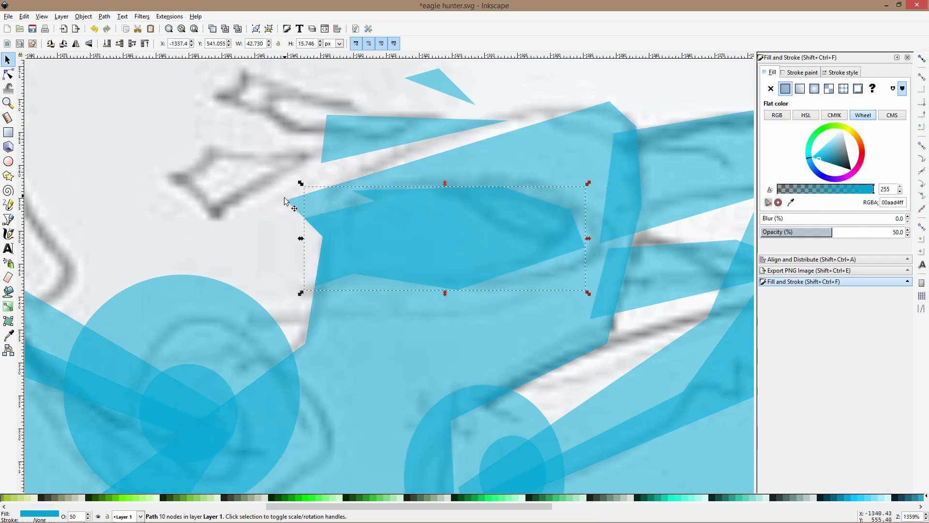
pyautogui.moveTo(353, 276); pyautogui.dragTo(377, 272)
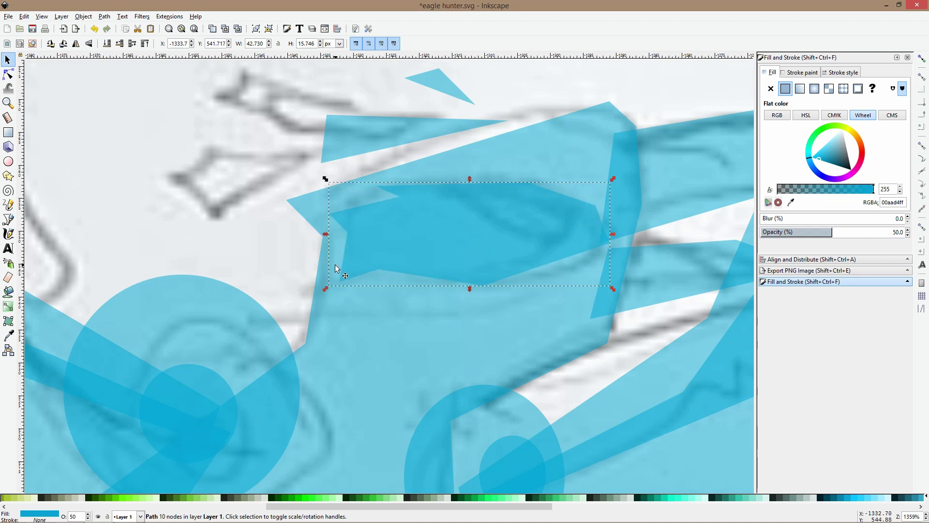
pyautogui.hotkey('ctrl', 'z')
# Draw the eagle's eye as a narrow closed angular shape inside the upper part of the eye patch
pyautogui.click(8, 219)
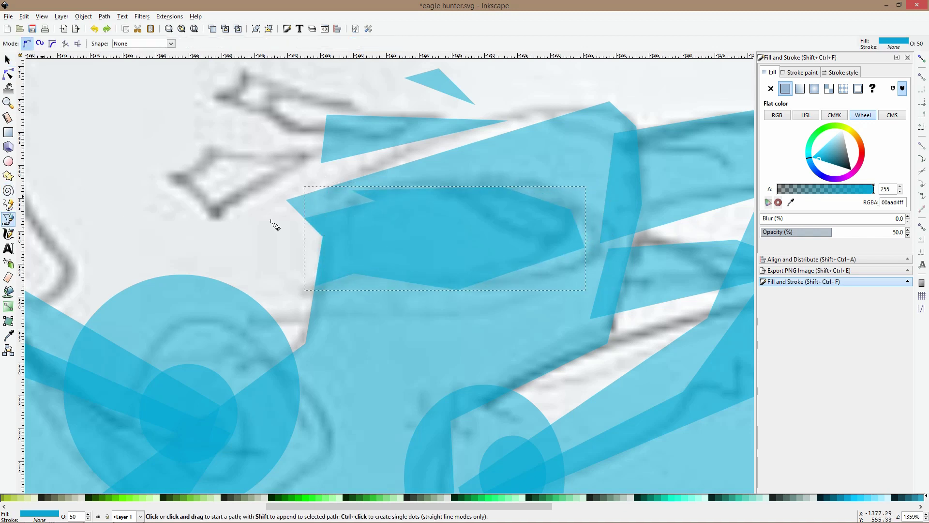
pyautogui.click(401, 201)
pyautogui.click(496, 196)
pyautogui.click(562, 226)
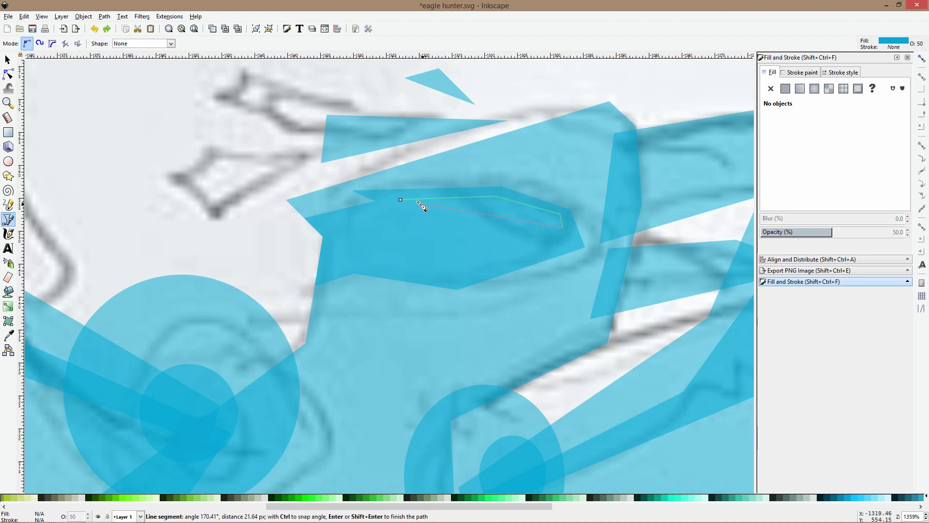
pyautogui.click(484, 221)
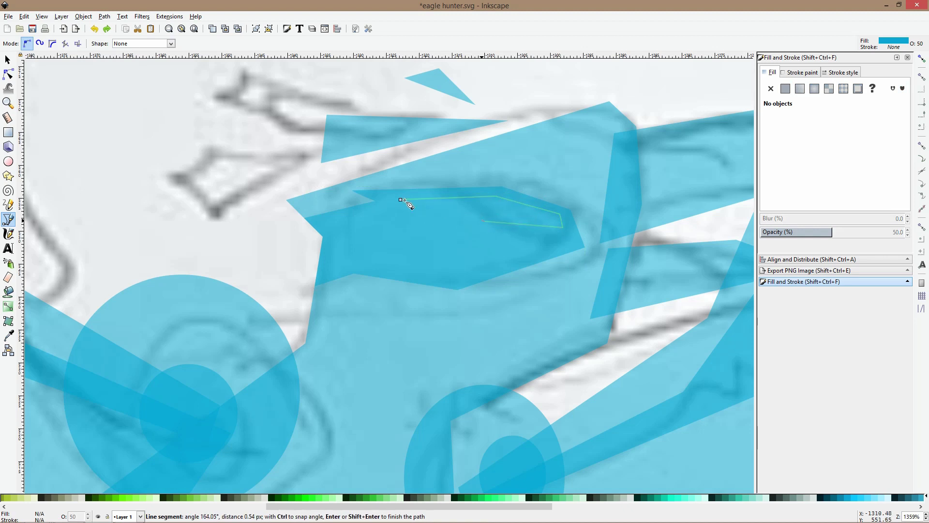
pyautogui.click(401, 200)
# Trace the eagle's first talon as a closed shape curving from the leg over the pot-like red shape's upper edge
pyautogui.scroll(-2, 525, 217)
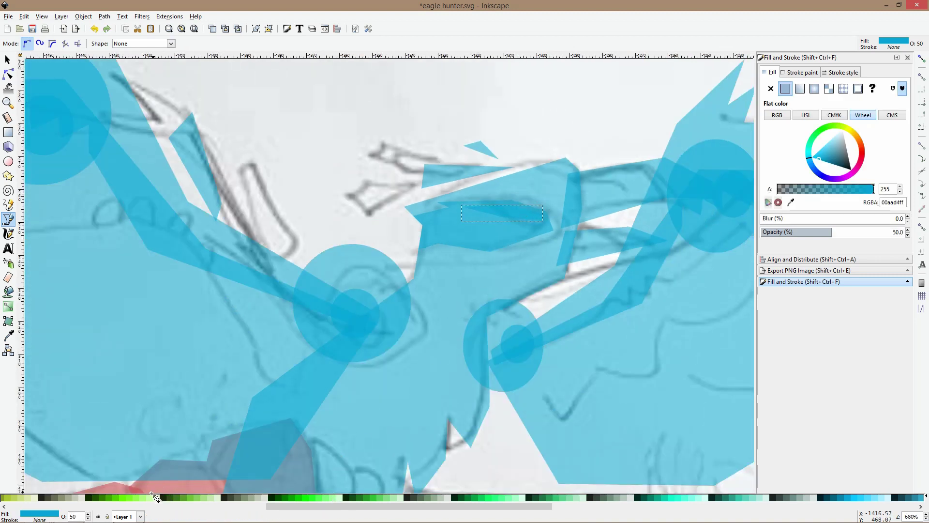
pyautogui.scroll(-2, 560, 229)
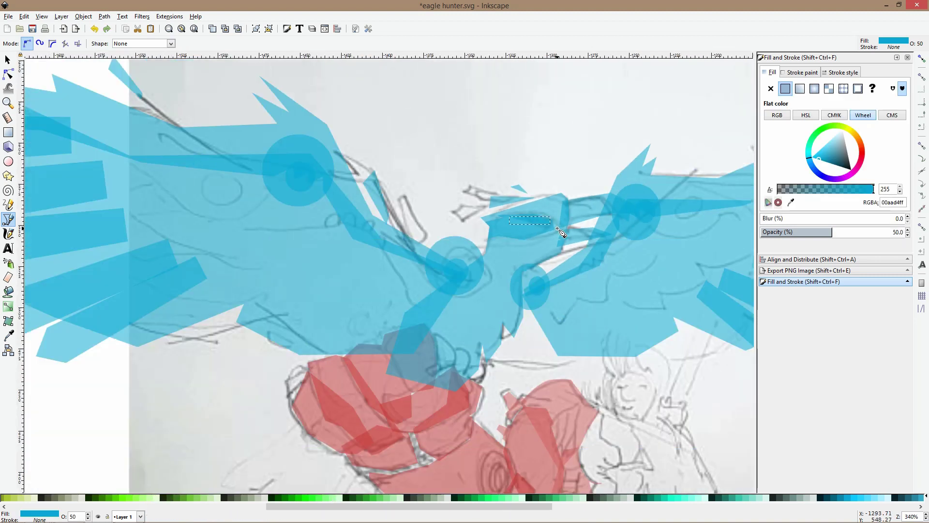
pyautogui.press('s')
pyautogui.scroll(-2, 557, 228)
pyautogui.click(574, 172)
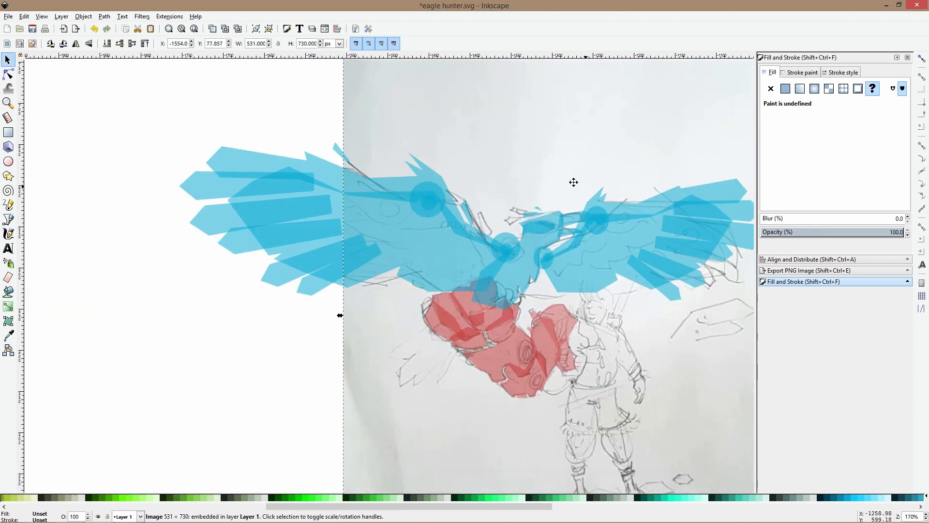
pyautogui.moveTo(574, 182); pyautogui.dragTo(474, 139)
pyautogui.scroll(3, 435, 213)
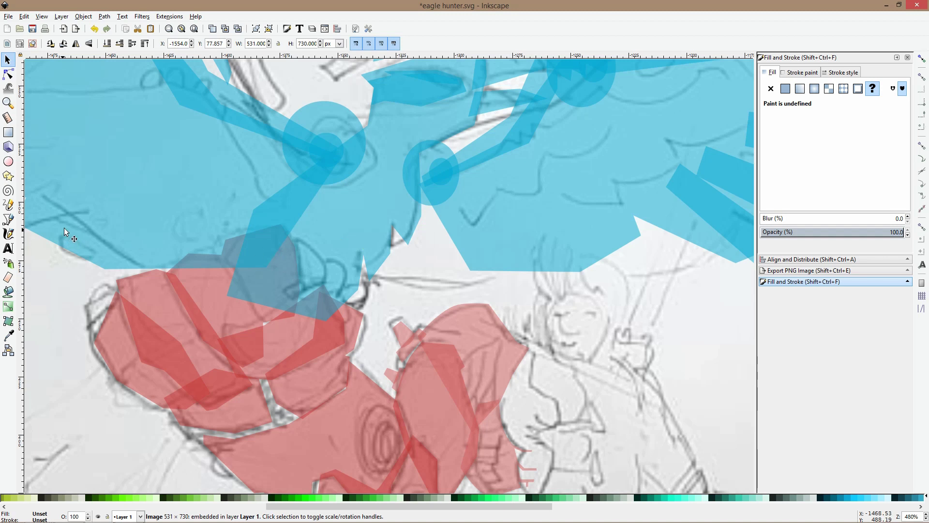
pyautogui.scroll(-2, 376, 248)
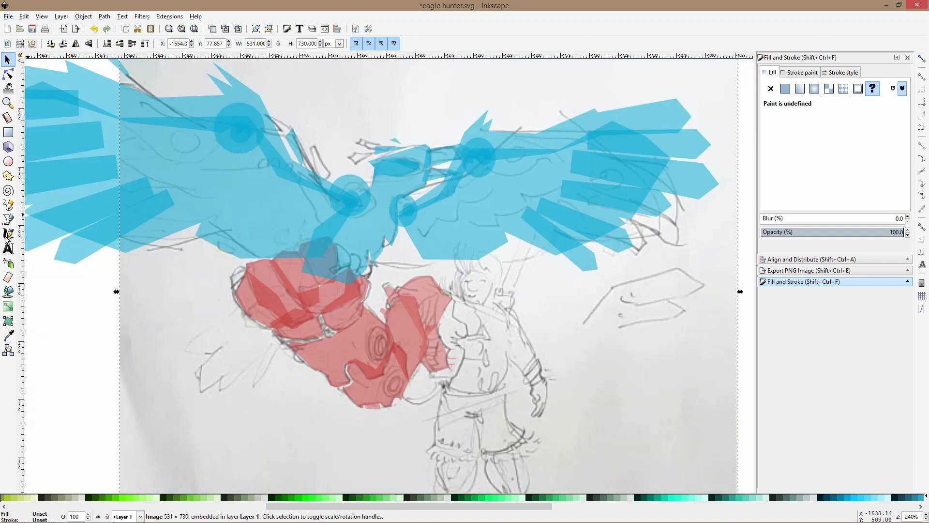
pyautogui.click(8, 219)
pyautogui.scroll(4, 375, 272)
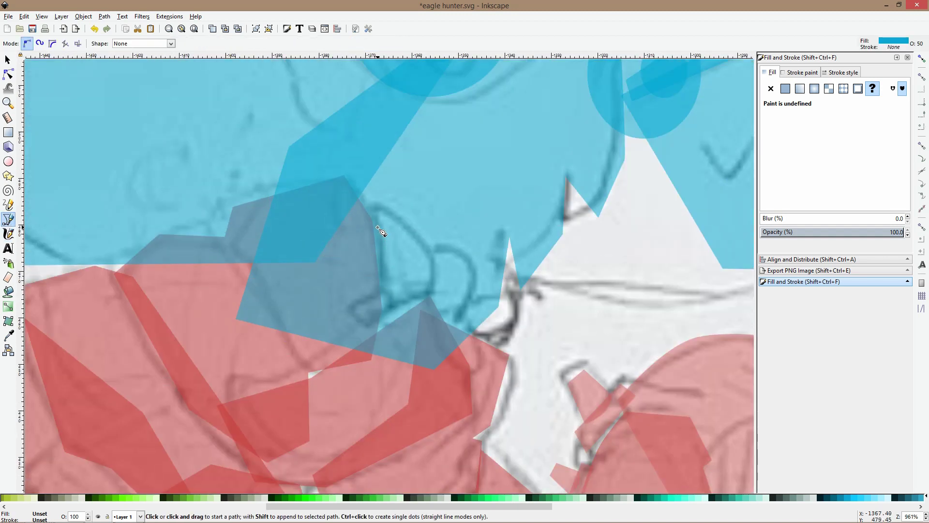
pyautogui.click(377, 226)
pyautogui.click(424, 229)
pyautogui.click(435, 271)
pyautogui.click(422, 310)
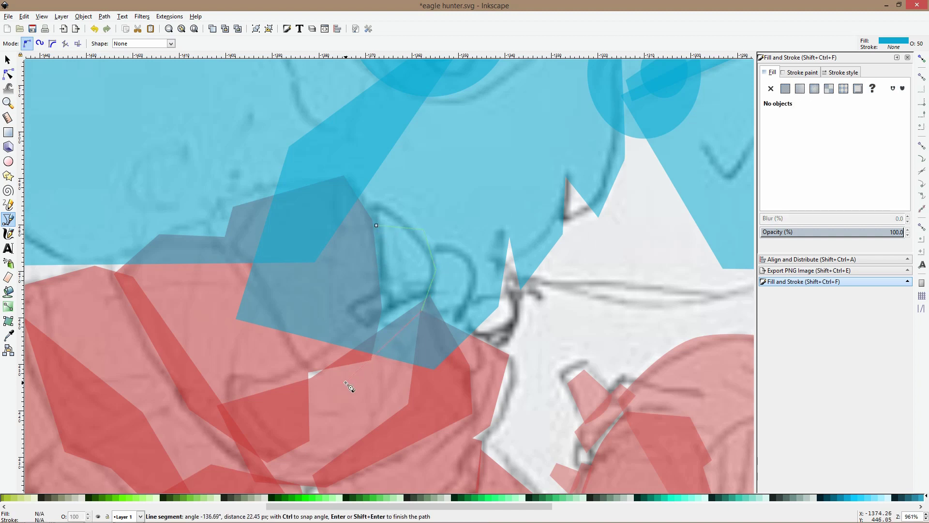
pyautogui.click(384, 352)
pyautogui.click(287, 389)
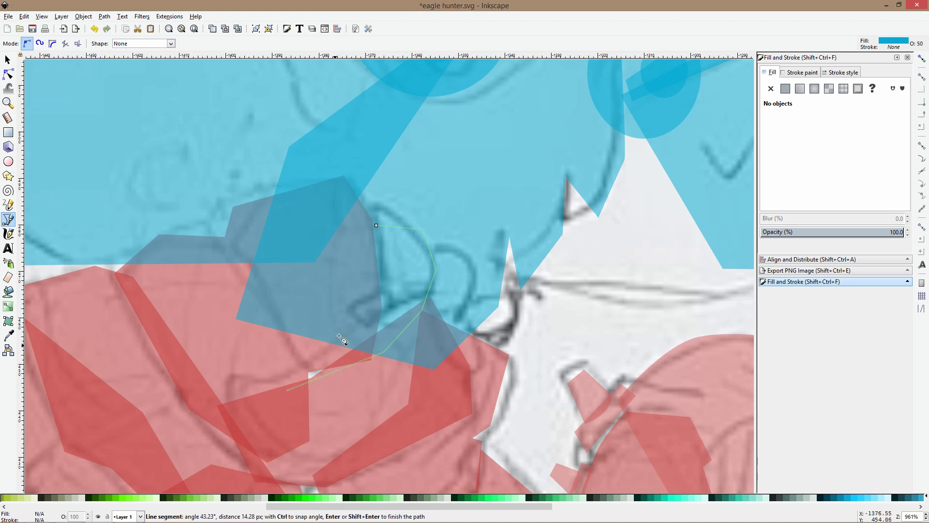
pyautogui.doubleClick(355, 328)
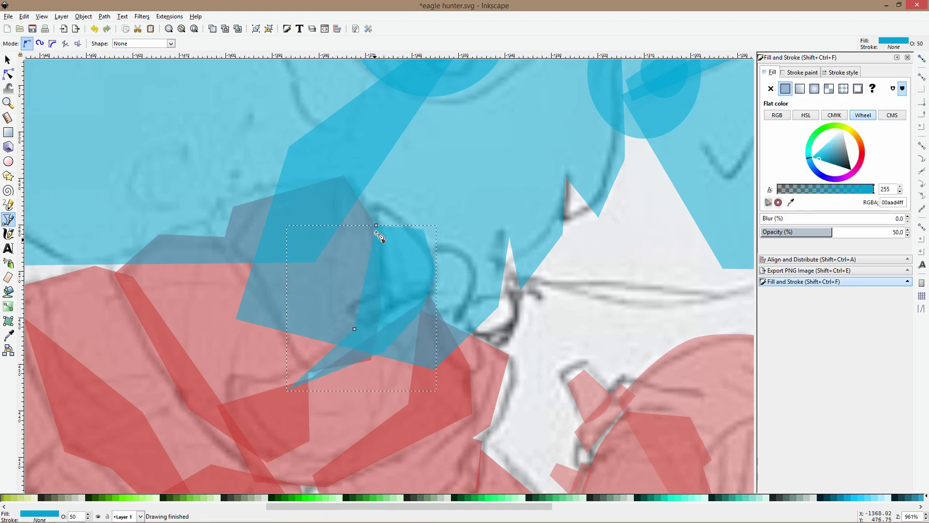
pyautogui.click(376, 226)
pyautogui.click(355, 329)
pyautogui.press('s')
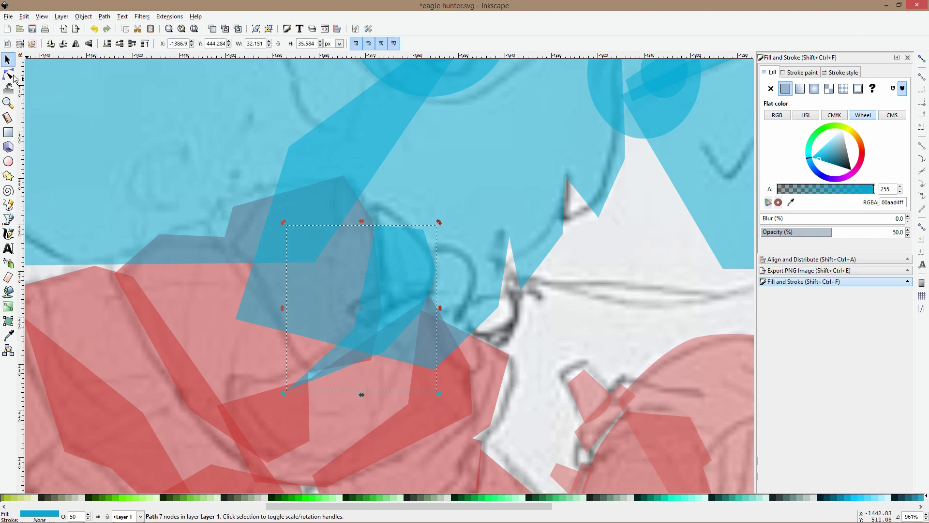
pyautogui.click(15, 78)
# Trace the second talon as a closed shape beside the first one, overlapping its outer edge
pyautogui.press('b')
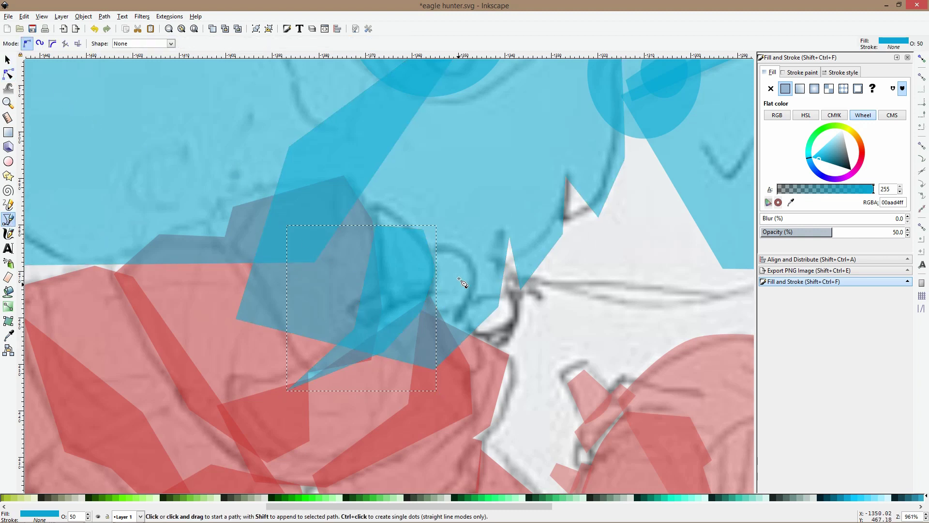
pyautogui.click(424, 253)
pyautogui.click(459, 250)
pyautogui.click(475, 269)
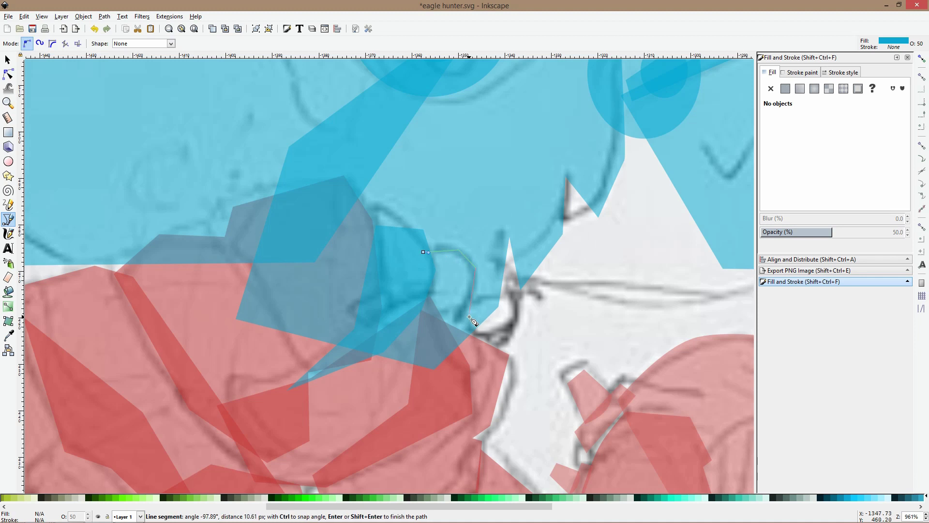
pyautogui.click(462, 330)
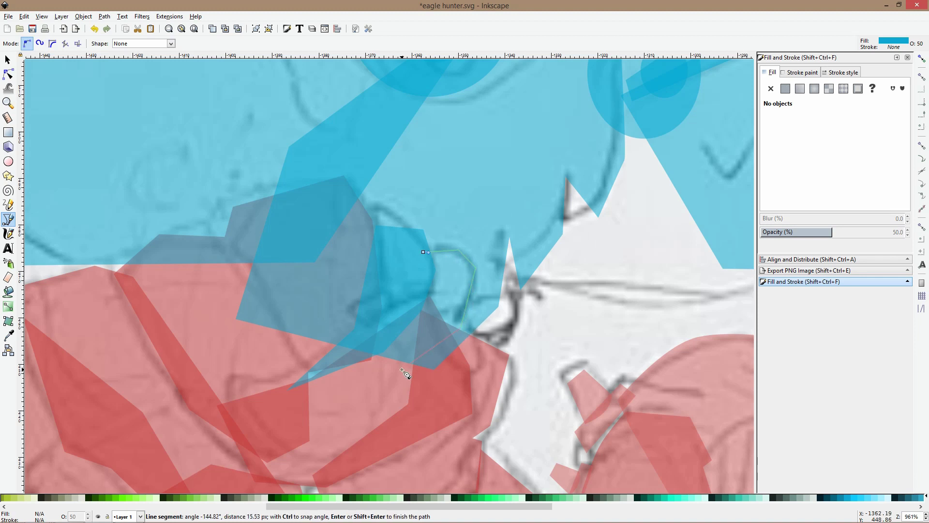
pyautogui.click(408, 355)
pyautogui.click(397, 317)
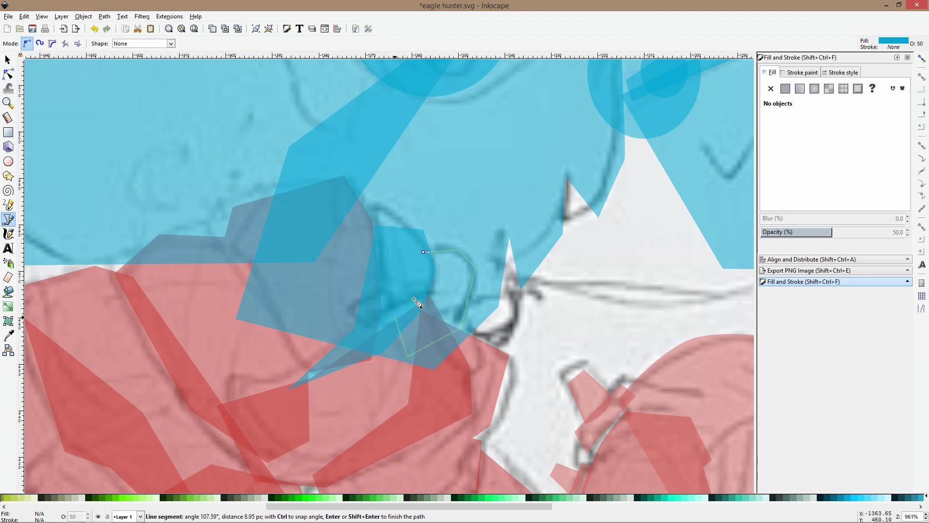
pyautogui.click(425, 253)
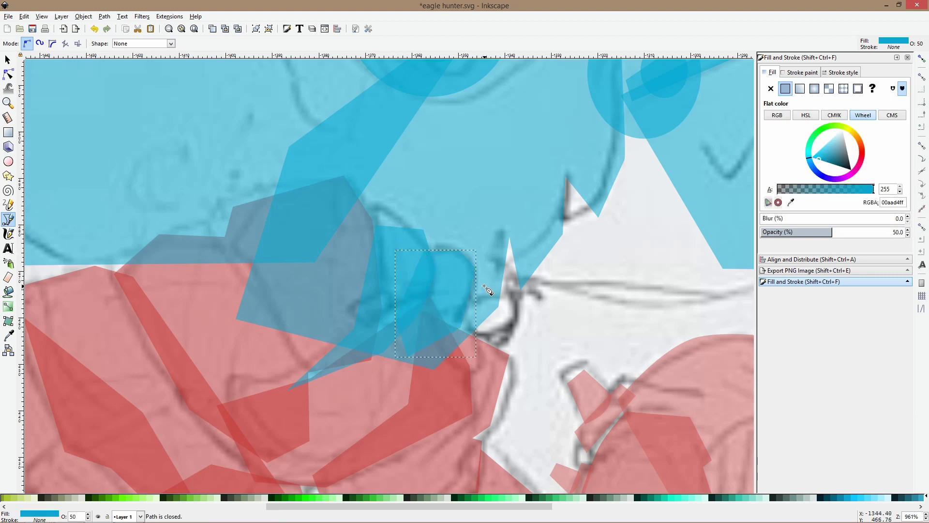
# Trace the third, smallest talon as a closed five-point shape overlapping the outer edge of the second talon
pyautogui.click(467, 280)
pyautogui.click(494, 279)
pyautogui.click(512, 313)
pyautogui.click(477, 356)
pyautogui.click(435, 333)
pyautogui.click(466, 279)
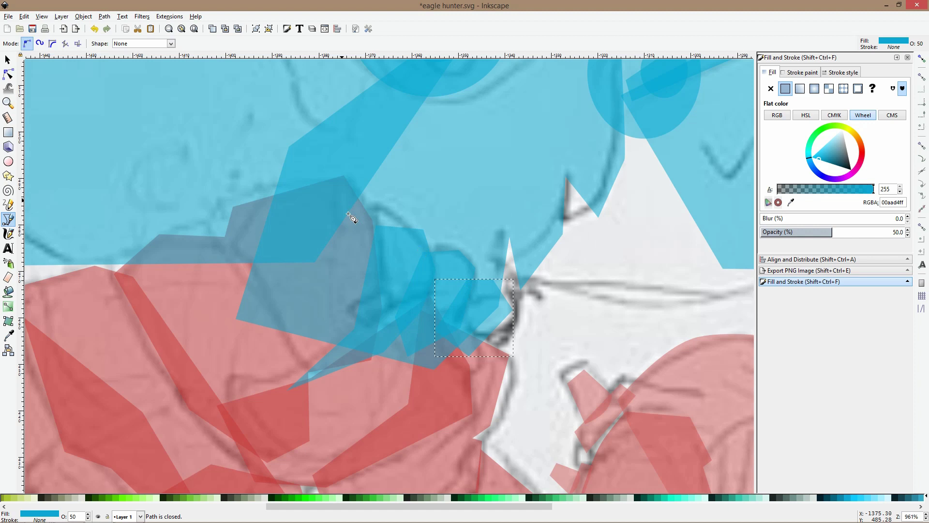
# Group the eagle's head, beak, eye, body and talon shapes between the wings into one object
pyautogui.scroll(-3, 436, 265)
pyautogui.scroll(-2, 435, 267)
pyautogui.moveTo(321, 86); pyautogui.dragTo(523, 316)
pyautogui.hotkey('ctrl', 'g')
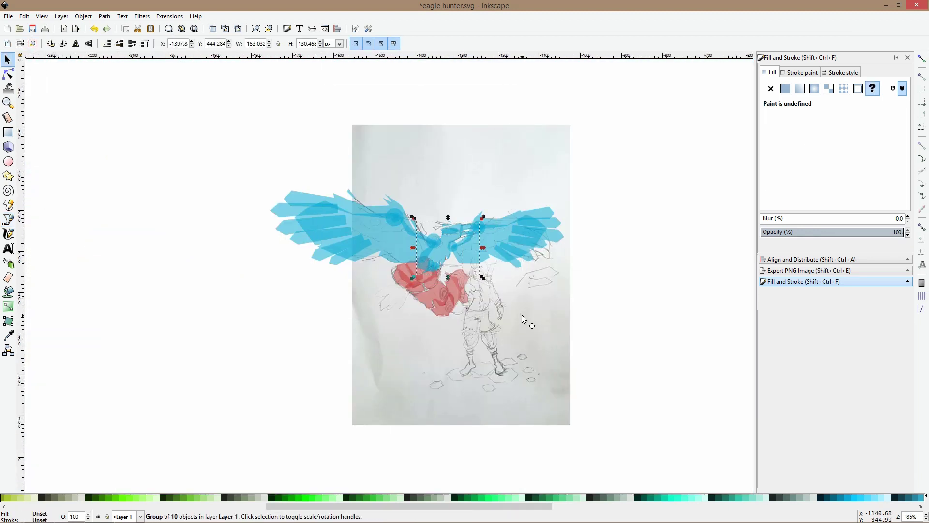
pyautogui.moveTo(444, 236); pyautogui.dragTo(462, 100)
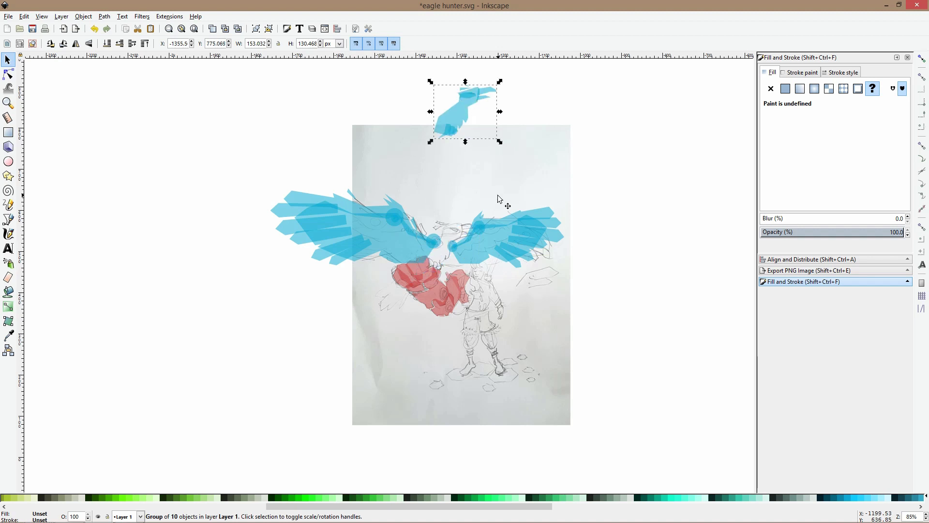
pyautogui.hotkey('ctrl', 'z')
pyautogui.press('Escape')
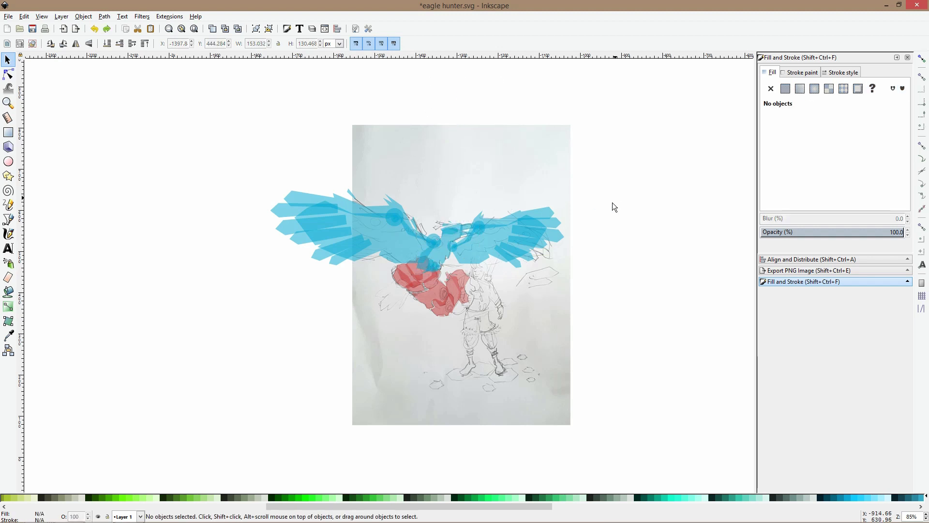
# Add nodes along the lower inner edge of the mirrored wing's main shape and pull them into jagged feather points reaching the body
pyautogui.scroll(2, 527, 234)
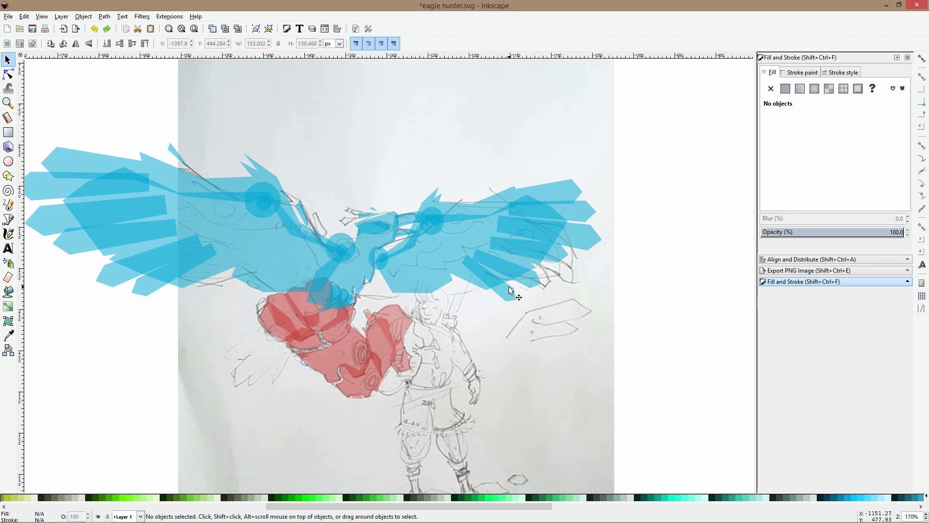
pyautogui.scroll(3, 375, 271)
pyautogui.scroll(-1, 417, 290)
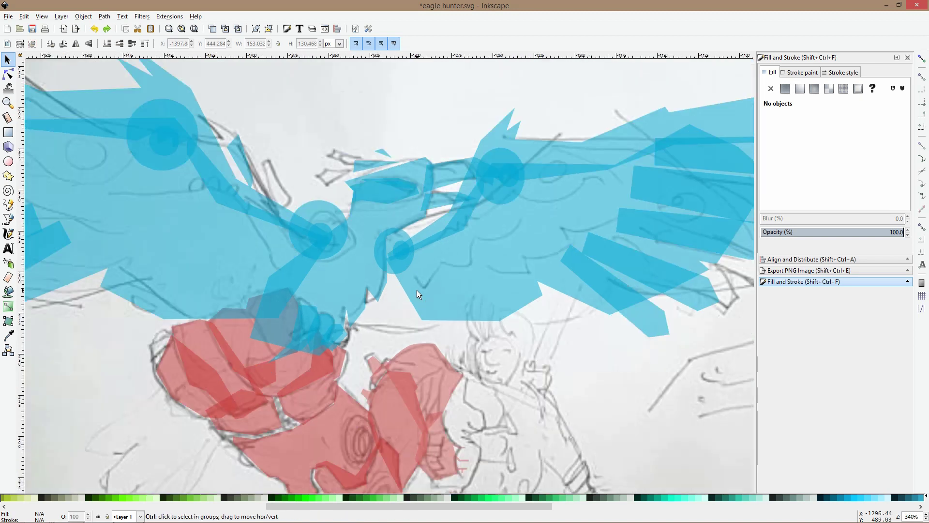
pyautogui.click(446, 308)
pyautogui.click(7, 73)
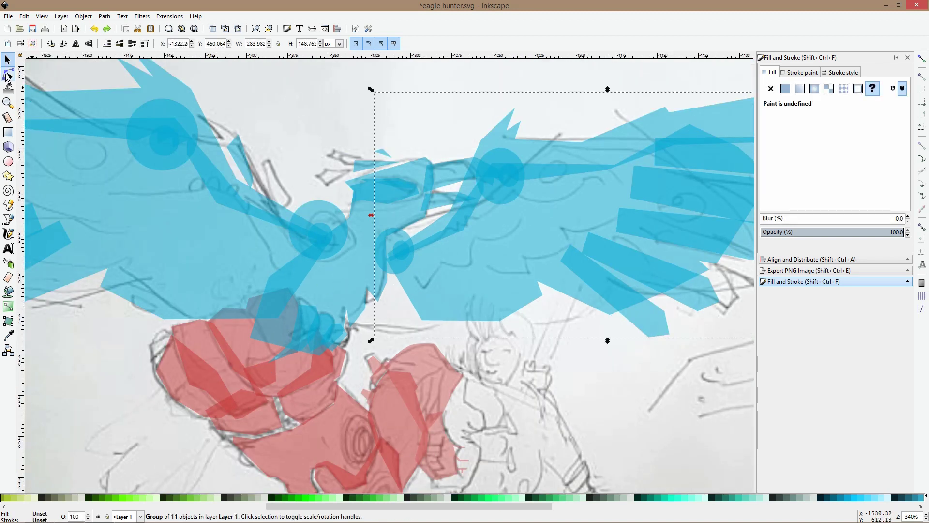
pyautogui.click(406, 305)
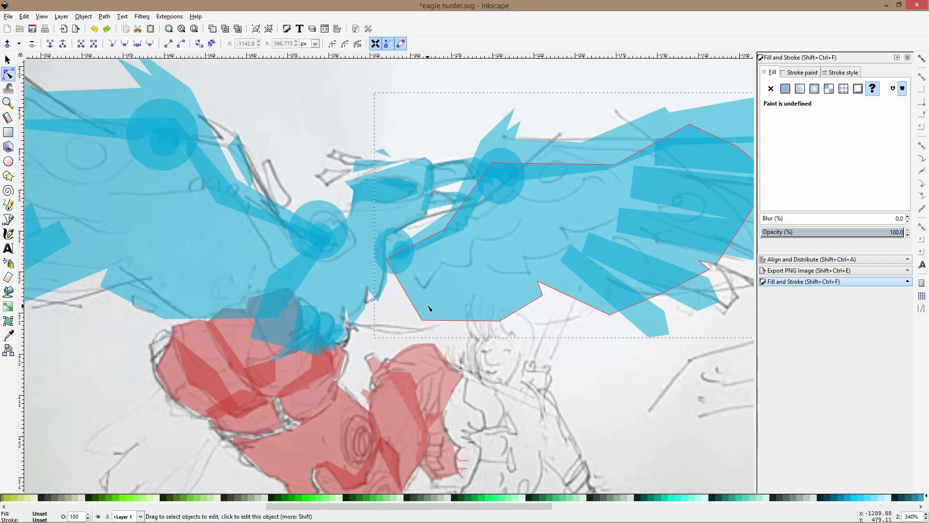
pyautogui.doubleClick(401, 284)
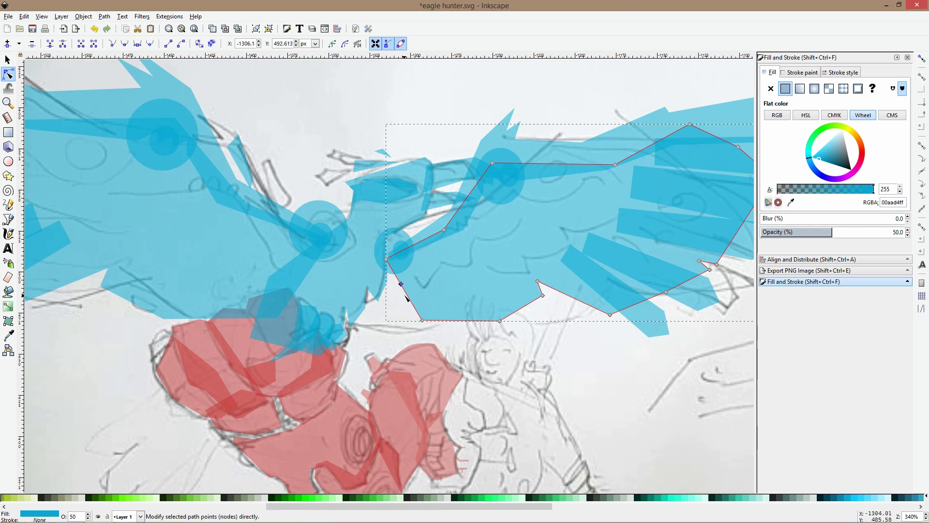
pyautogui.doubleClick(415, 309)
pyautogui.moveTo(401, 284); pyautogui.dragTo(401, 319)
pyautogui.doubleClick(400, 294)
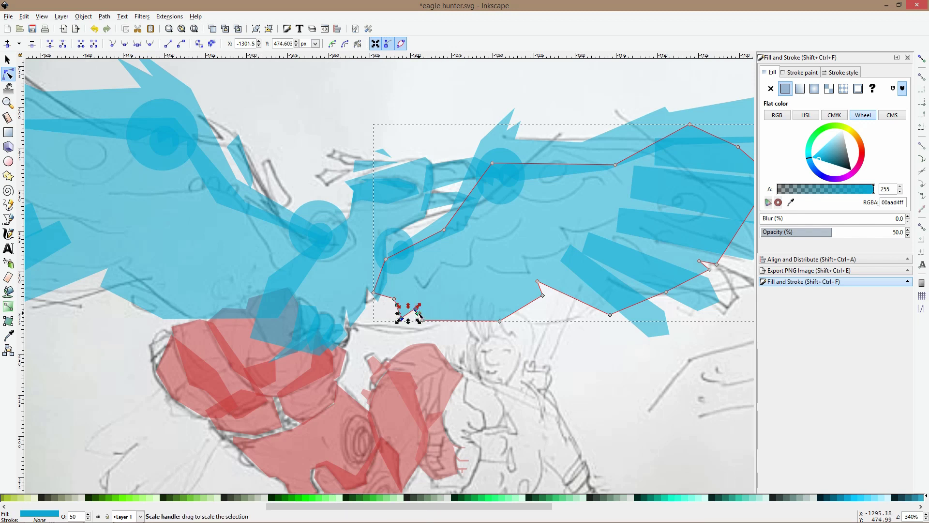
pyautogui.press('Escape')
pyautogui.click(418, 311)
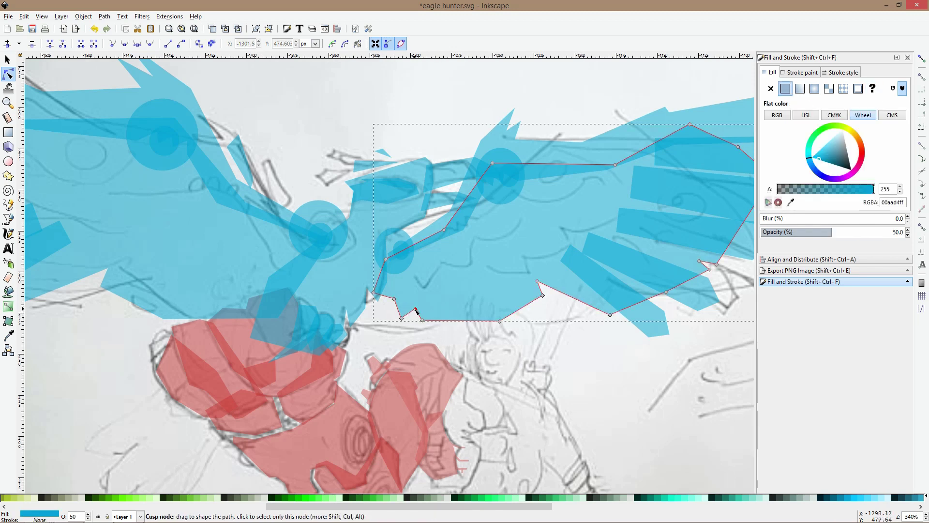
pyautogui.scroll(-2, 422, 322)
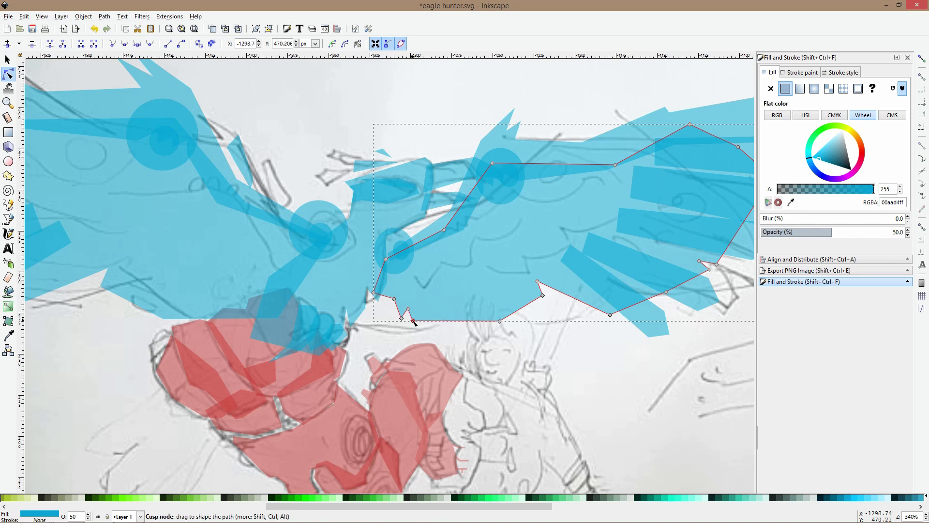
# Deselect the wing shape and examine the whole drawing and the untraced hunter figure in the sketch
pyautogui.press('s')
pyautogui.scroll(-3, 629, 306)
pyautogui.click(682, 288)
pyautogui.scroll(-2, 682, 288)
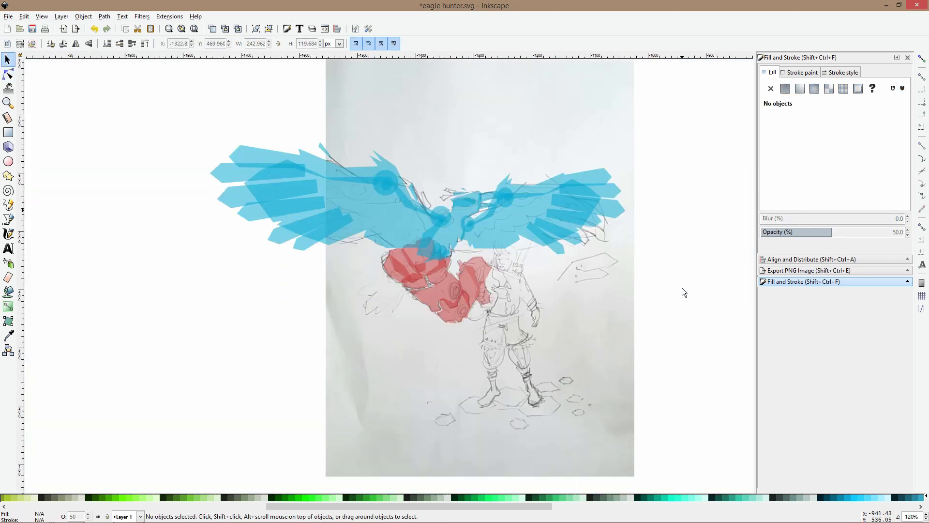
pyautogui.scroll(1, 523, 286)
pyautogui.scroll(1, 523, 287)
pyautogui.scroll(-3, 524, 286)
pyautogui.scroll(3, 524, 286)
pyautogui.scroll(-3, 524, 286)
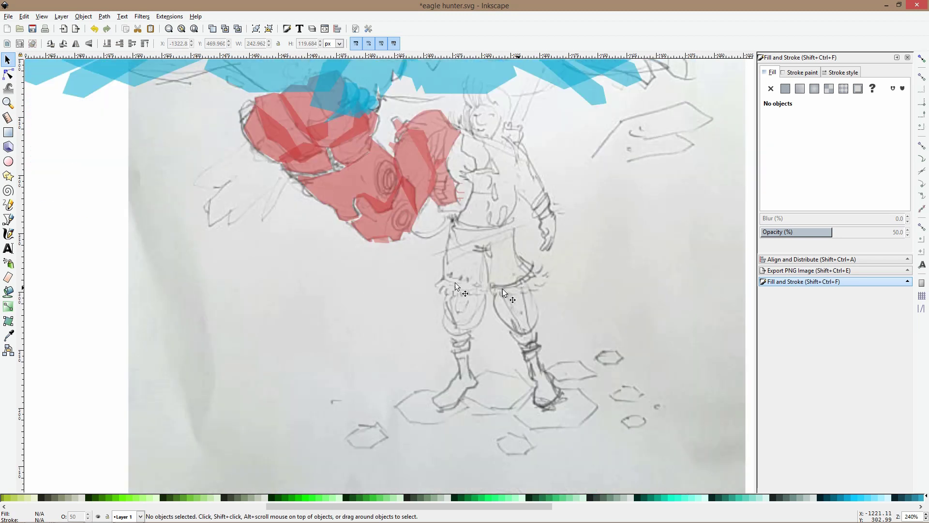
pyautogui.click(8, 219)
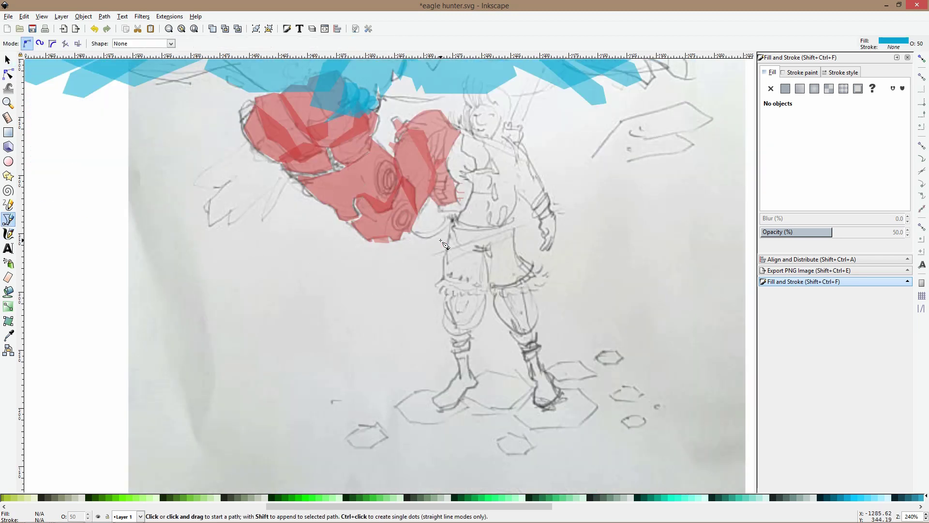
pyautogui.scroll(-2, 441, 241)
pyautogui.press('s')
# Switch the canvas display to outline mode to inspect the contours of the traced shapes
pyautogui.press('ctrl+KP_5')
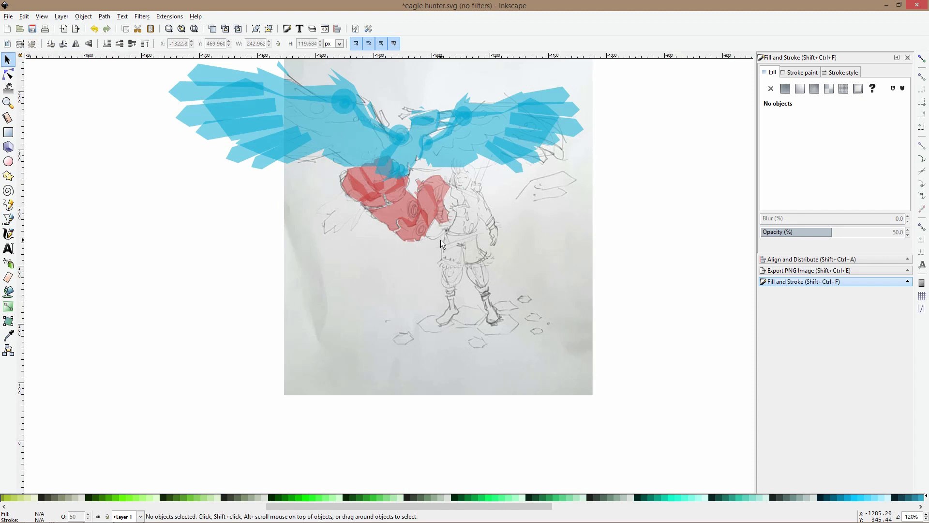
pyautogui.press('ctrl+KP_5')
pyautogui.scroll(2, 441, 239)
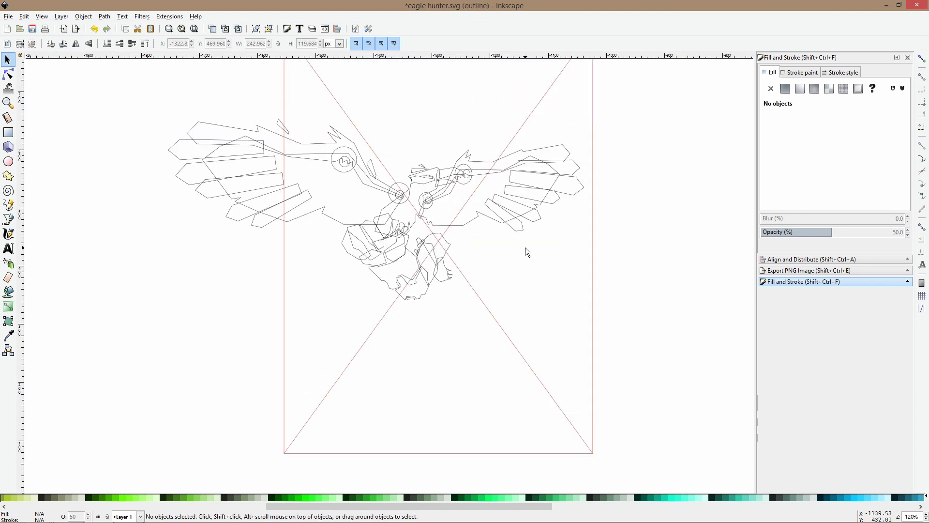
# Return the canvas to normal display and trace the hunter's face as a closed straight-sided shape
pyautogui.press('ctrl+KP_5')
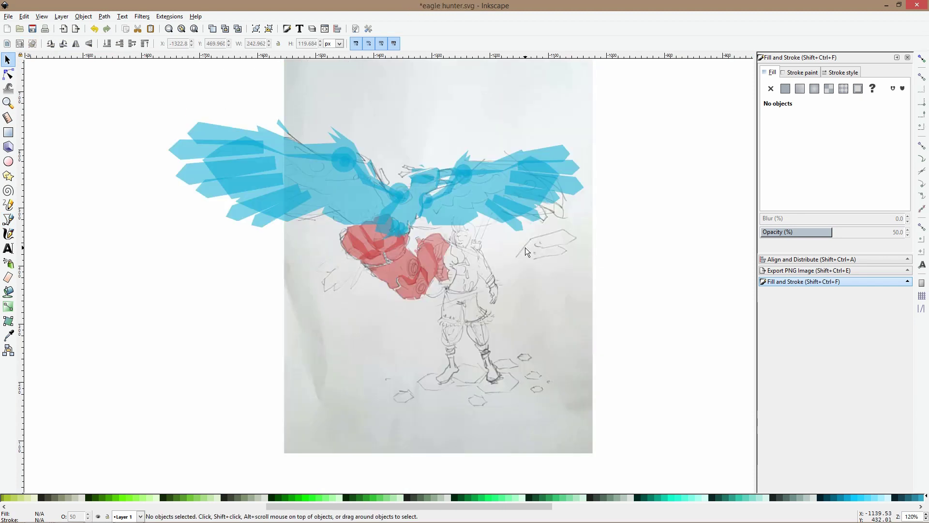
pyautogui.scroll(4, 524, 248)
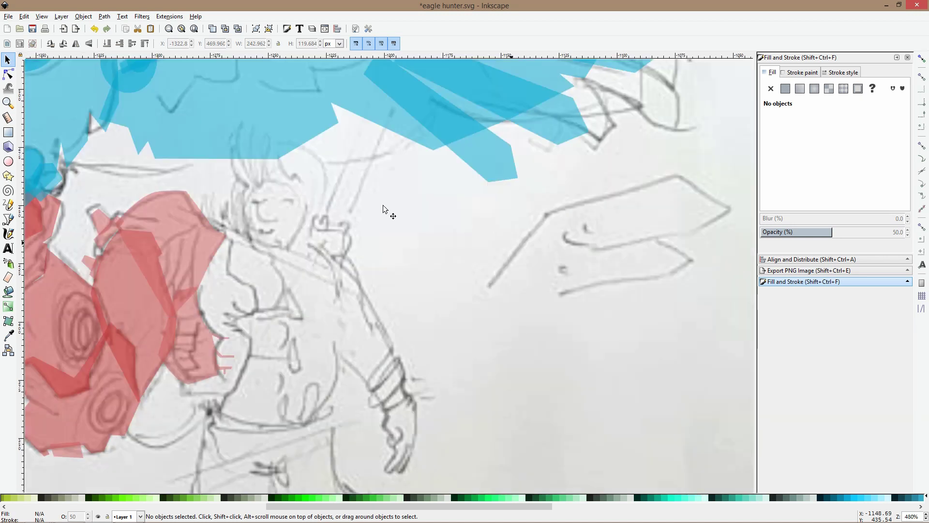
pyautogui.click(8, 219)
pyautogui.scroll(-2, 398, 191)
pyautogui.hscroll(-4, 398, 192)
pyautogui.scroll(1, 398, 192)
pyautogui.hscroll(-2, 402, 193)
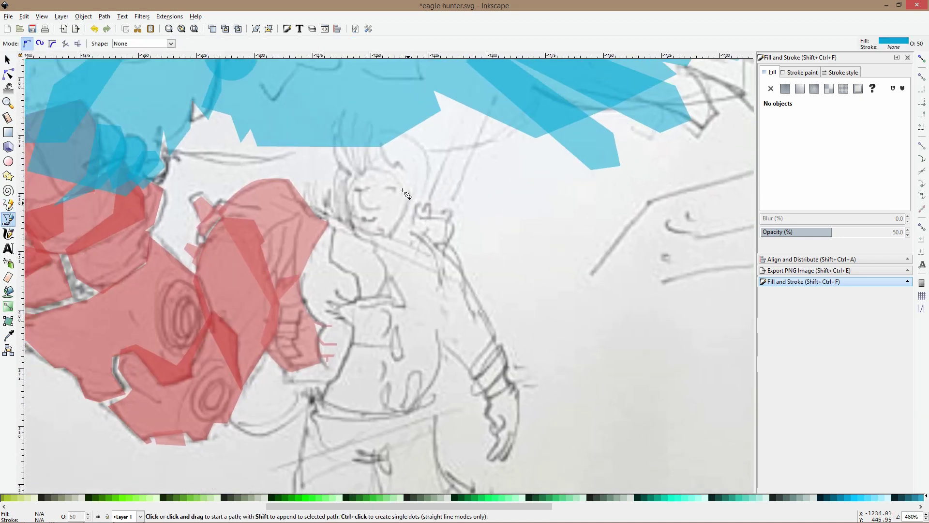
pyautogui.scroll(2, 358, 175)
pyautogui.click(351, 177)
pyautogui.click(347, 226)
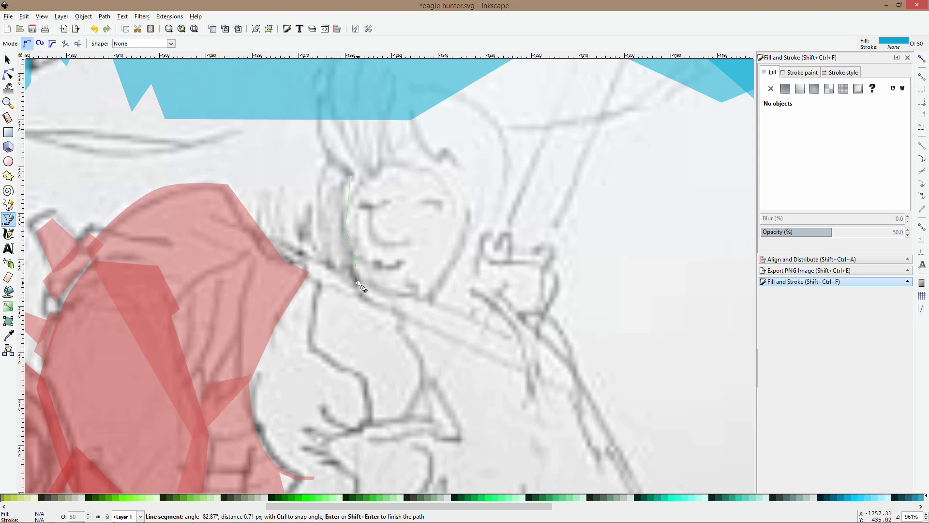
pyautogui.click(393, 296)
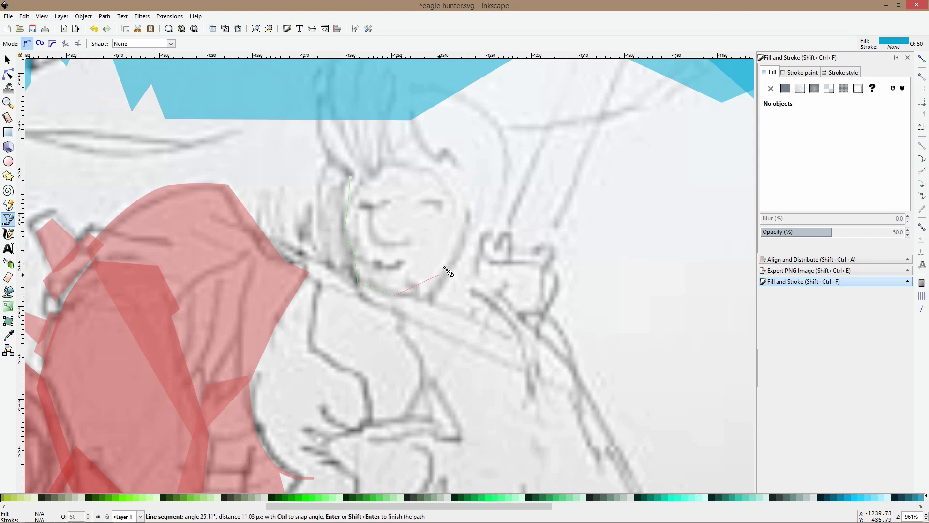
pyautogui.click(439, 277)
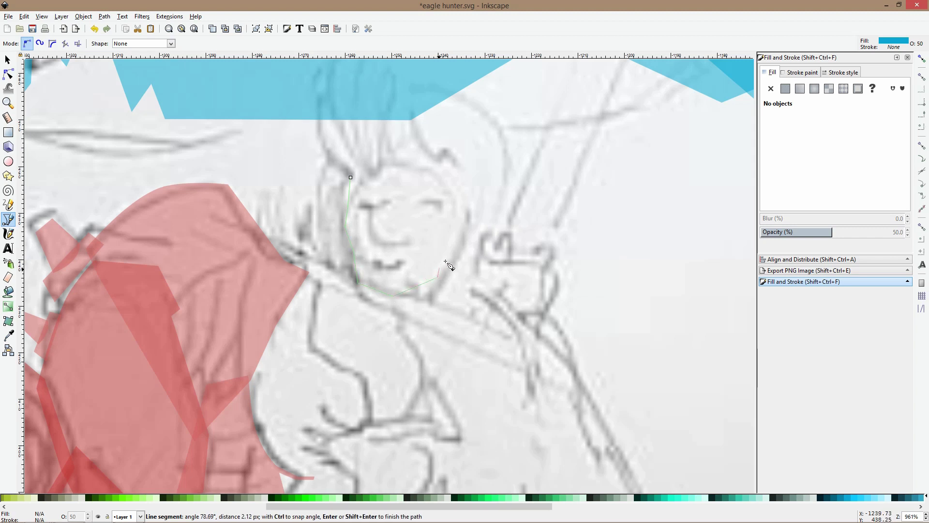
pyautogui.click(459, 241)
pyautogui.click(459, 198)
pyautogui.click(430, 171)
pyautogui.click(391, 164)
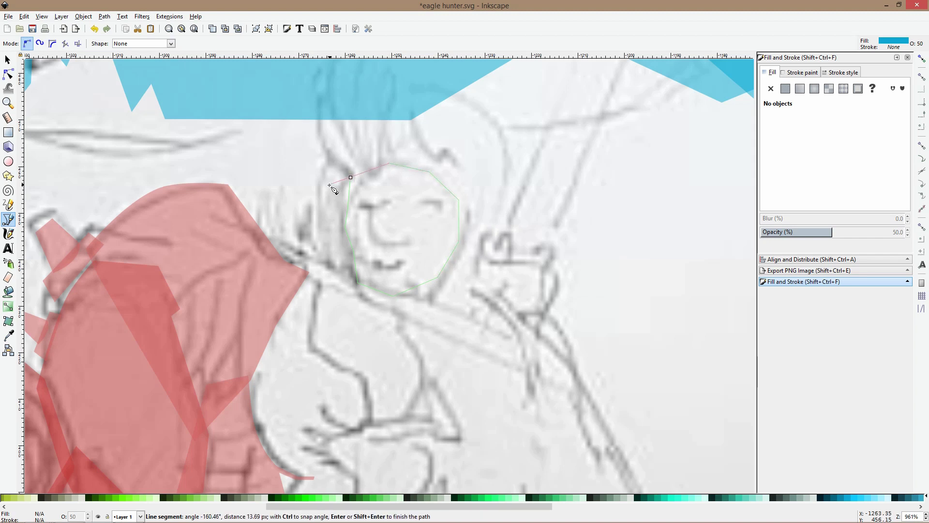
pyautogui.click(351, 177)
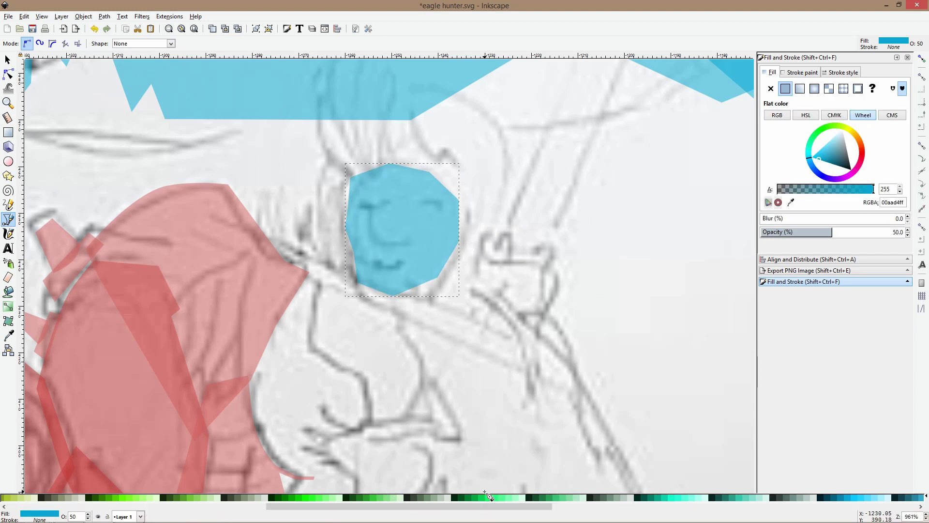
# Fill the face shape with green 71c837 and shift its upper-left node slightly inward
pyautogui.click(307, 496)
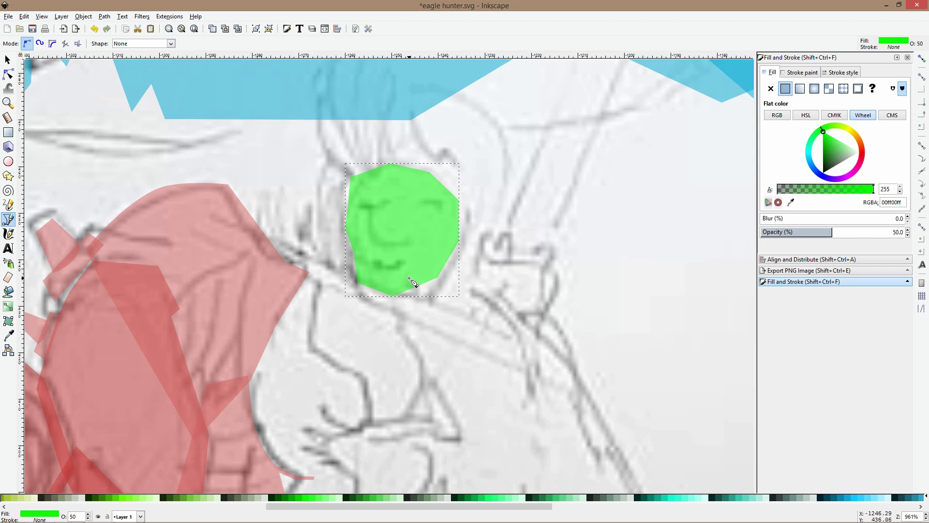
pyautogui.click(196, 496)
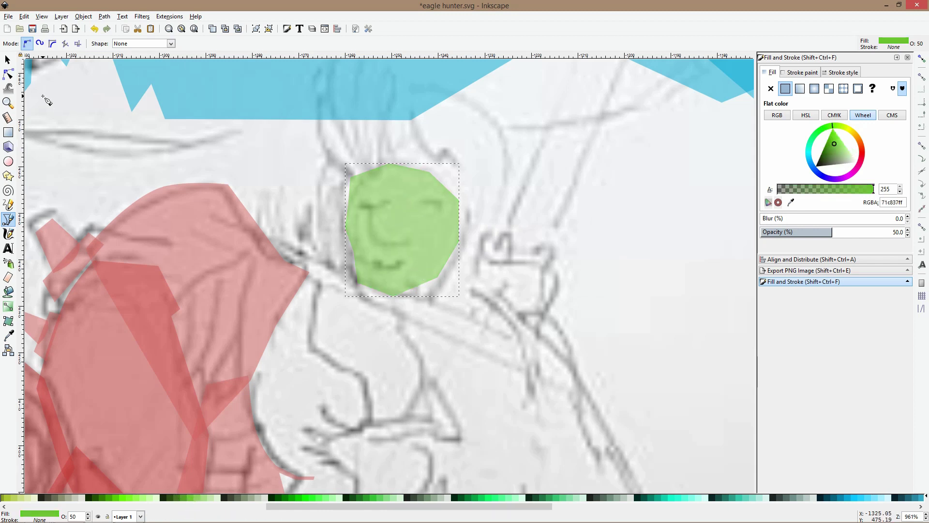
pyautogui.click(7, 73)
pyautogui.moveTo(350, 177); pyautogui.dragTo(357, 178)
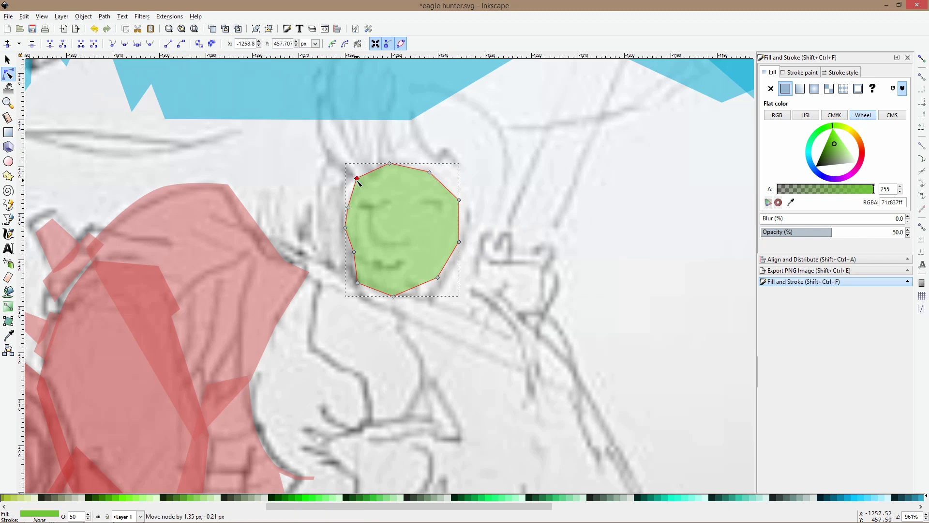
# Trace the hunter's spiky hair tuft above the forehead as a closed shape with several pointed strands
pyautogui.click(8, 219)
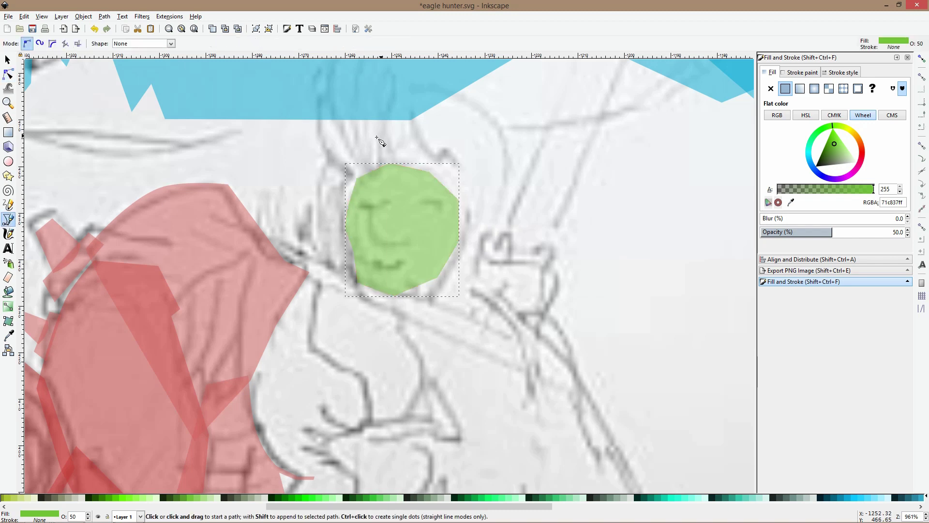
pyautogui.click(403, 167)
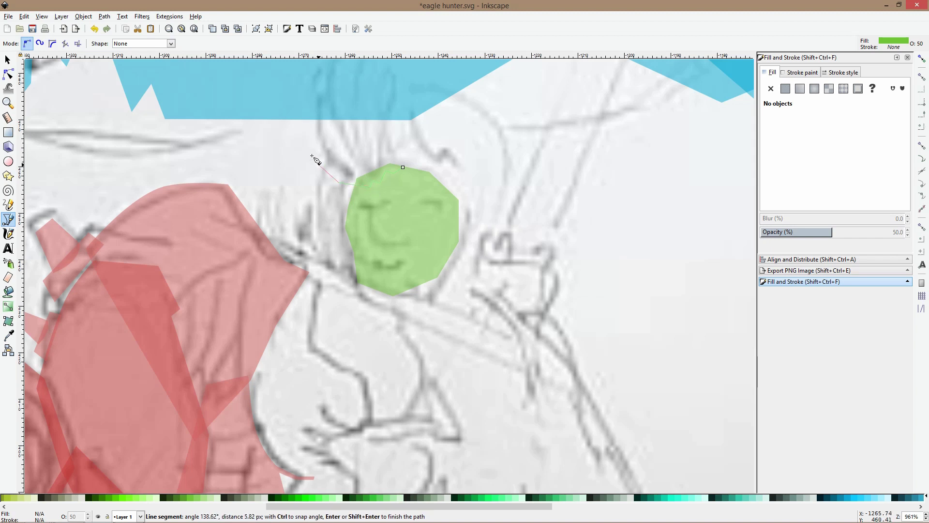
pyautogui.click(309, 152)
pyautogui.click(350, 167)
pyautogui.click(324, 145)
pyautogui.click(321, 102)
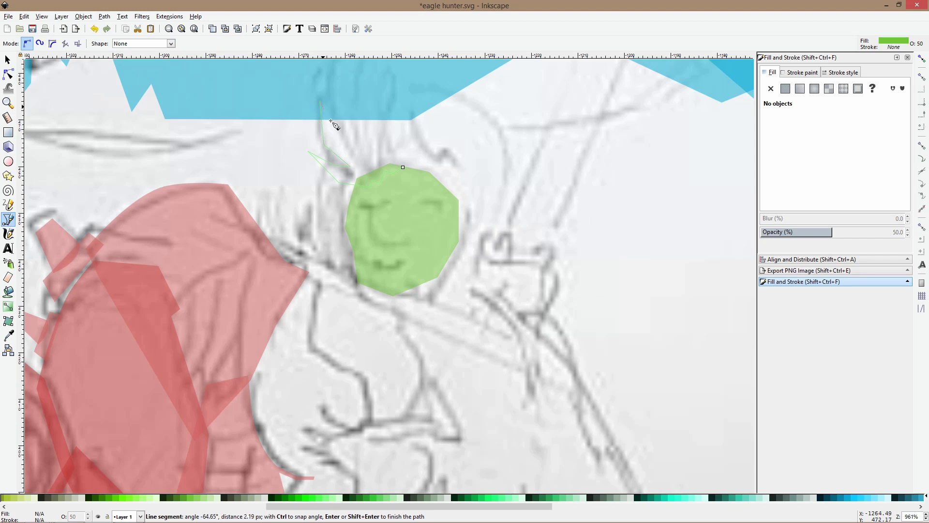
pyautogui.click(359, 154)
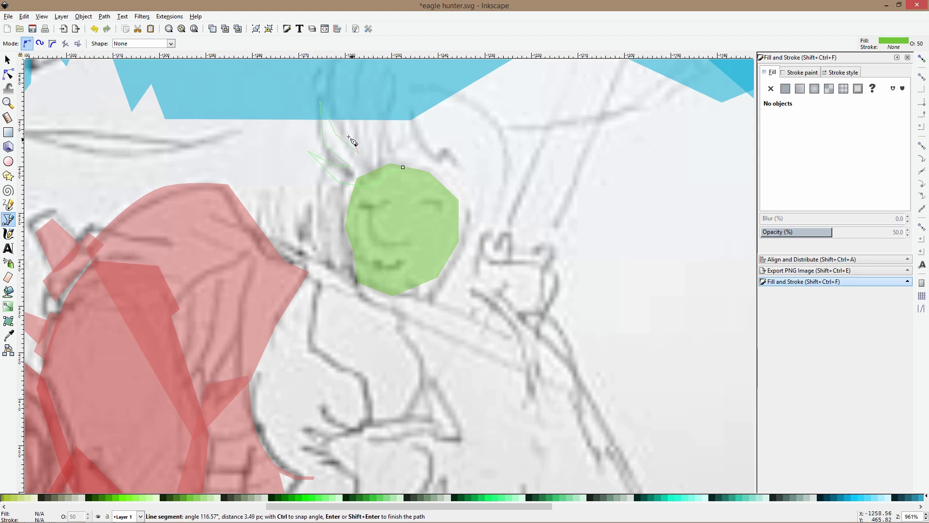
pyautogui.click(350, 109)
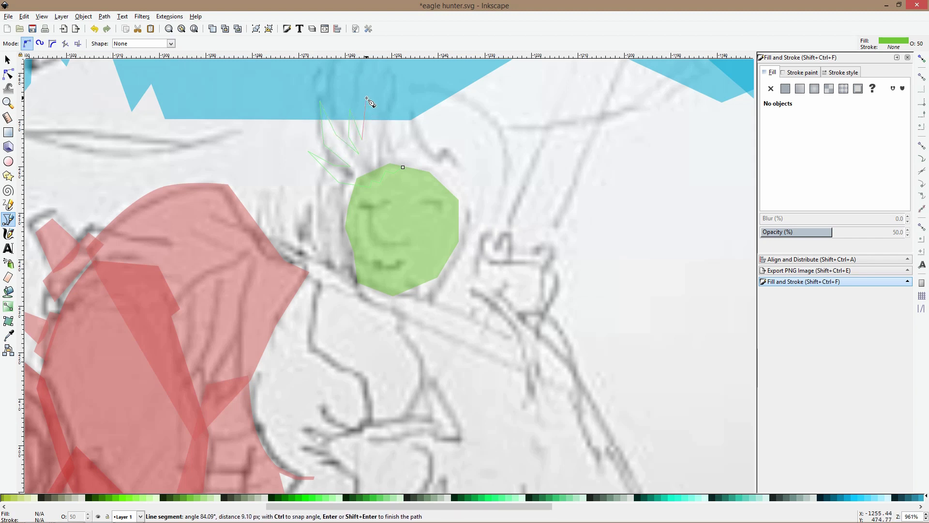
pyautogui.click(392, 82)
pyautogui.click(379, 120)
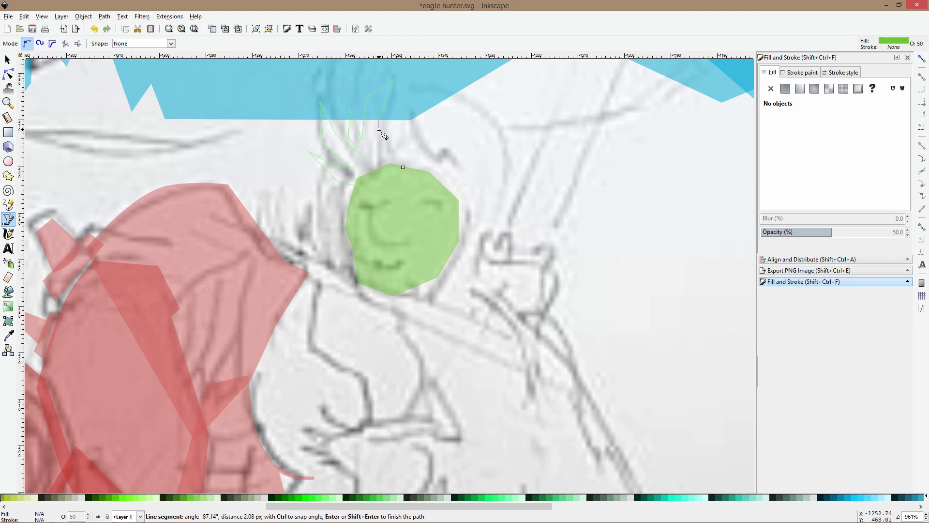
pyautogui.click(383, 142)
pyautogui.click(409, 105)
pyautogui.click(404, 167)
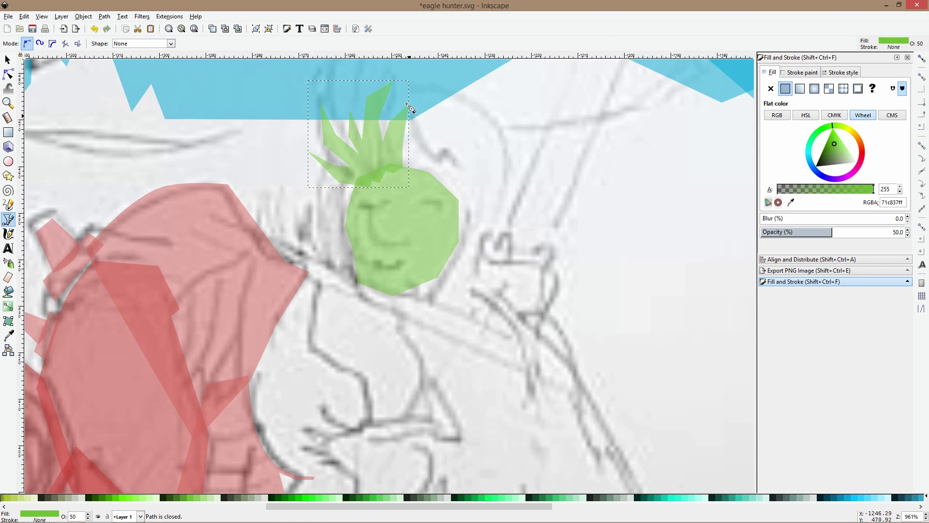
# Trace the hood-like outline around the hunter's head as a closed shape that wraps both sides of the face
pyautogui.moveTo(336, 98); pyautogui.dragTo(345, 99)
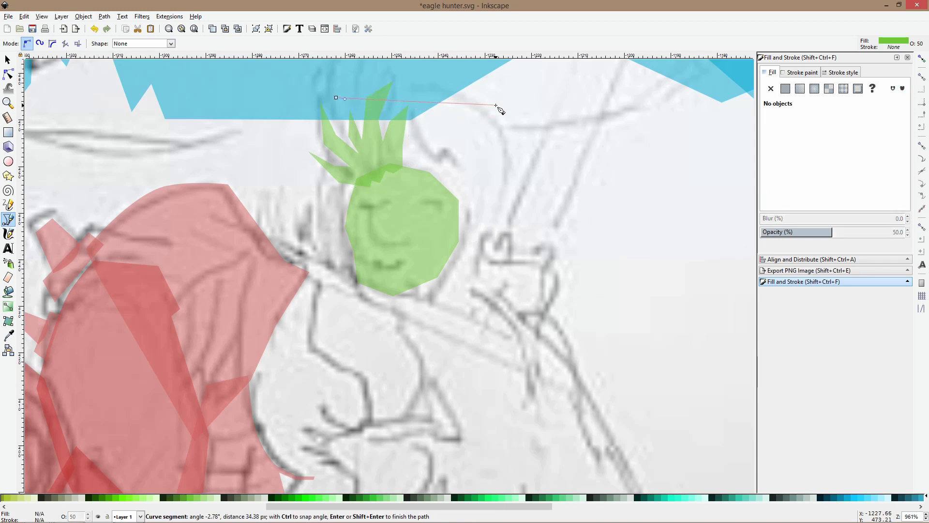
pyautogui.click(501, 126)
pyautogui.click(507, 172)
pyautogui.click(475, 291)
pyautogui.click(422, 296)
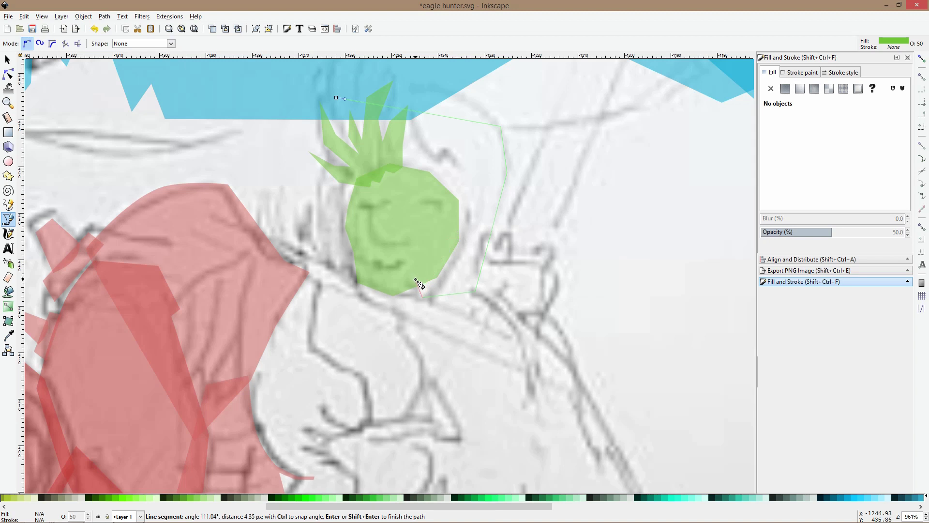
pyautogui.click(455, 198)
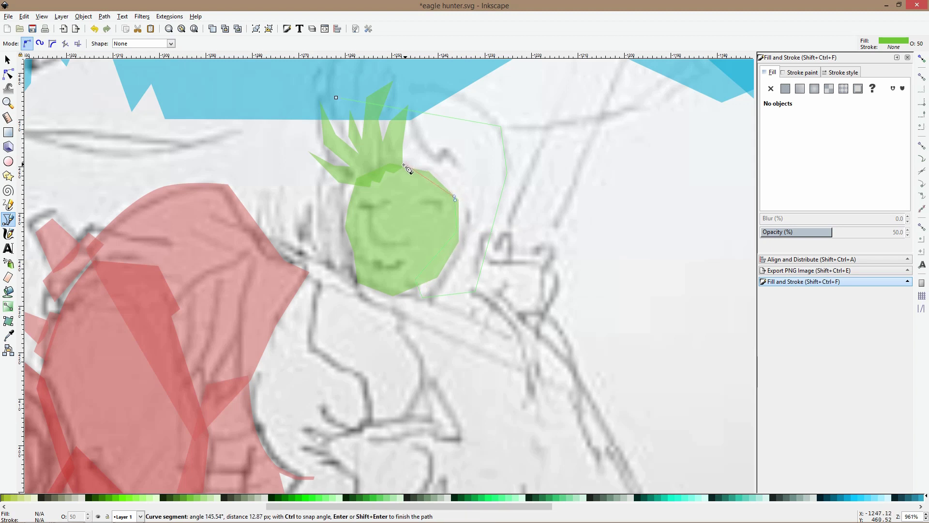
pyautogui.click(399, 164)
pyautogui.click(358, 184)
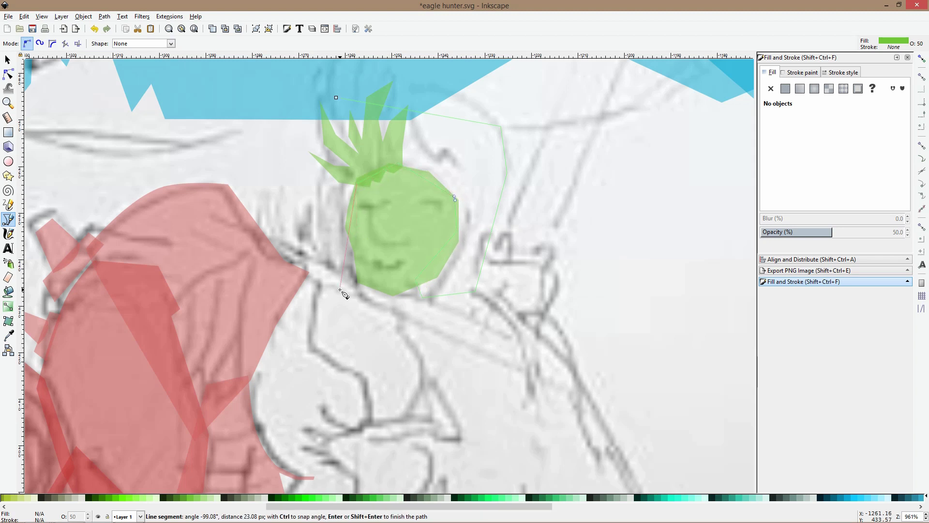
pyautogui.click(348, 265)
pyautogui.click(322, 217)
pyautogui.click(337, 146)
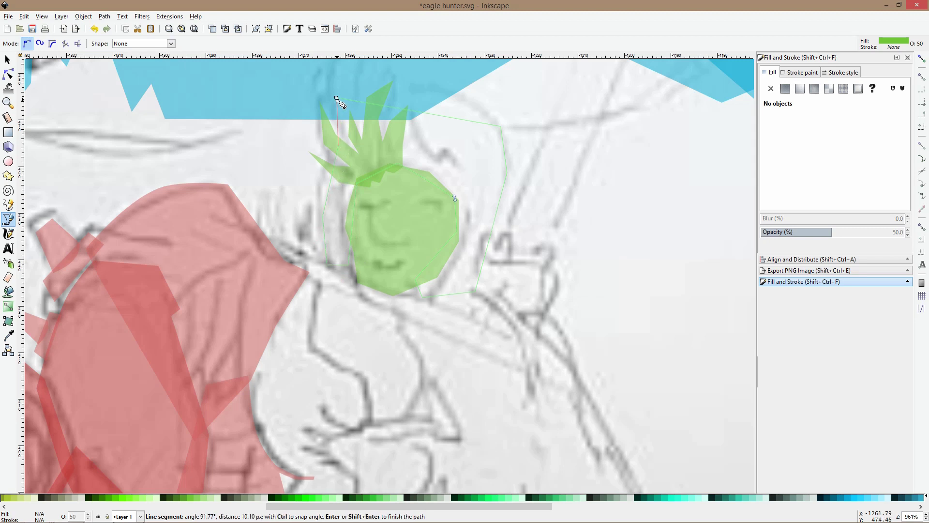
pyautogui.click(336, 97)
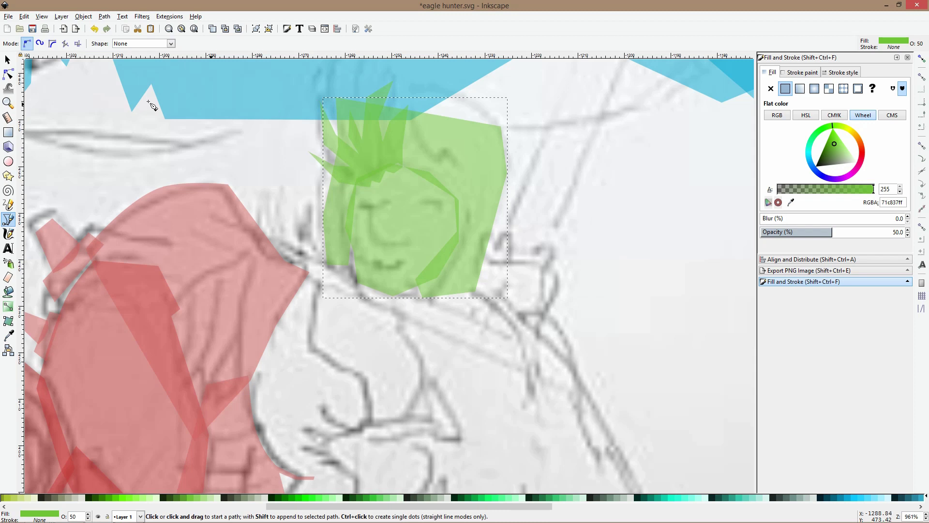
# Reposition the outer nodes of the shape around the head and bend its top and outer side into smooth curves
pyautogui.click(7, 74)
pyautogui.moveTo(336, 98); pyautogui.dragTo(361, 107)
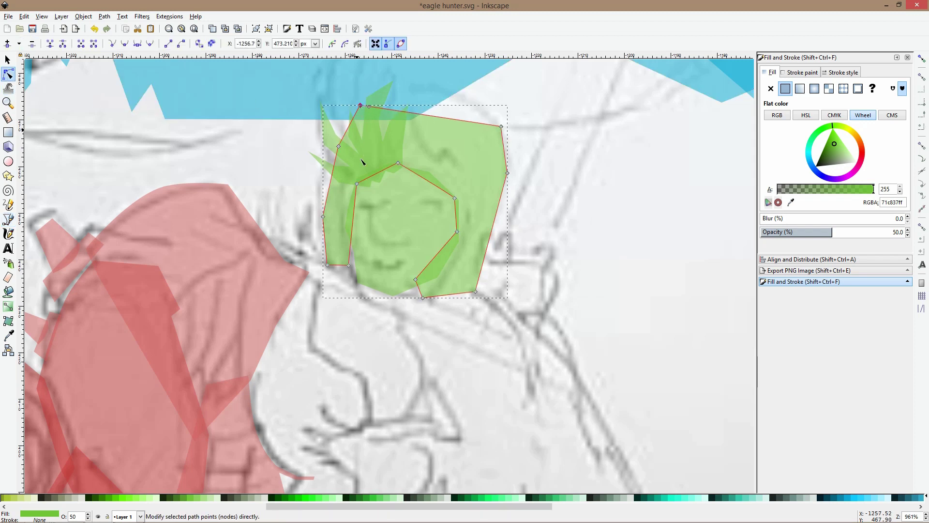
pyautogui.moveTo(339, 147); pyautogui.dragTo(349, 157)
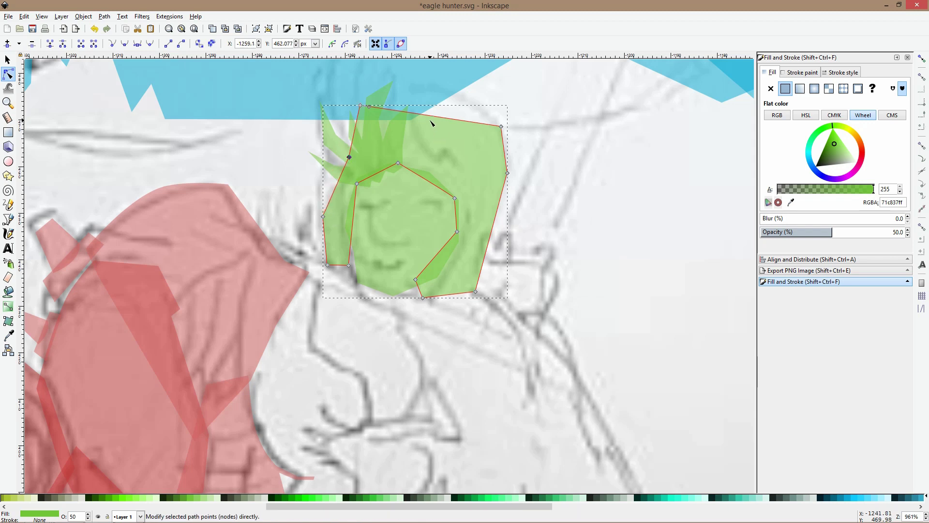
pyautogui.moveTo(434, 118); pyautogui.dragTo(434, 89)
pyautogui.moveTo(502, 127); pyautogui.dragTo(501, 133)
pyautogui.moveTo(507, 173); pyautogui.dragTo(493, 178)
pyautogui.moveTo(477, 296); pyautogui.dragTo(486, 304)
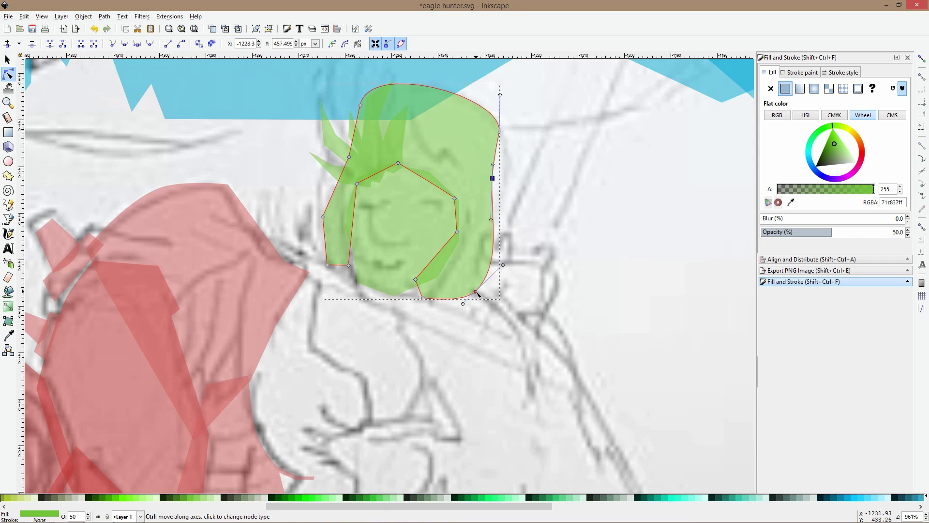
pyautogui.moveTo(493, 178); pyautogui.dragTo(484, 185)
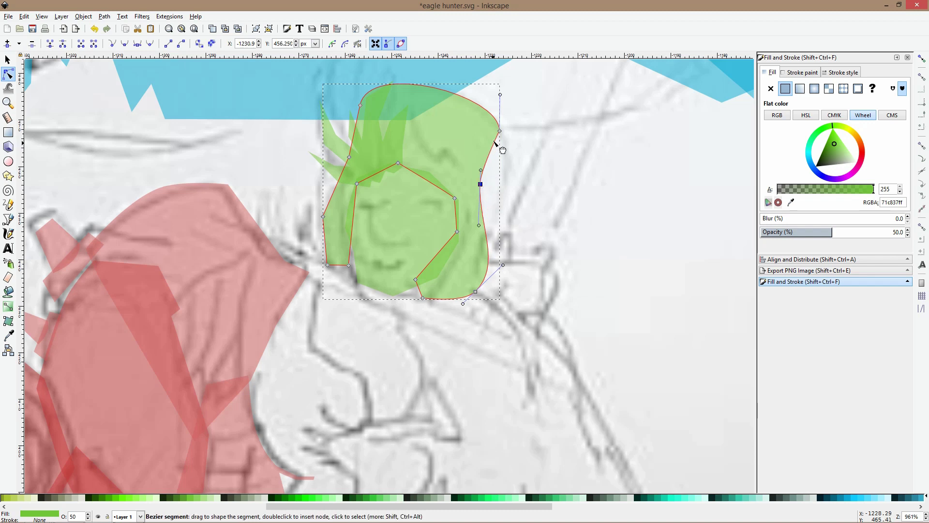
pyautogui.moveTo(500, 131); pyautogui.dragTo(487, 141)
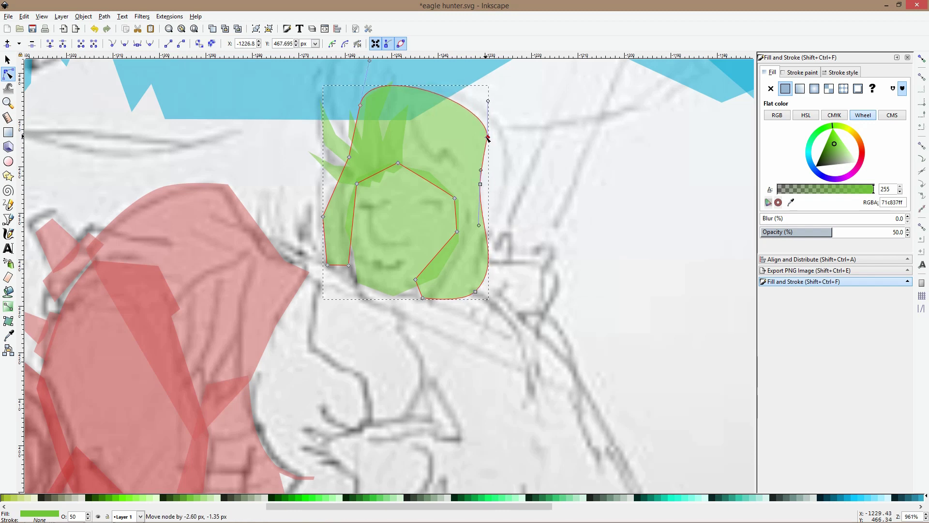
pyautogui.scroll(-3, 424, 179)
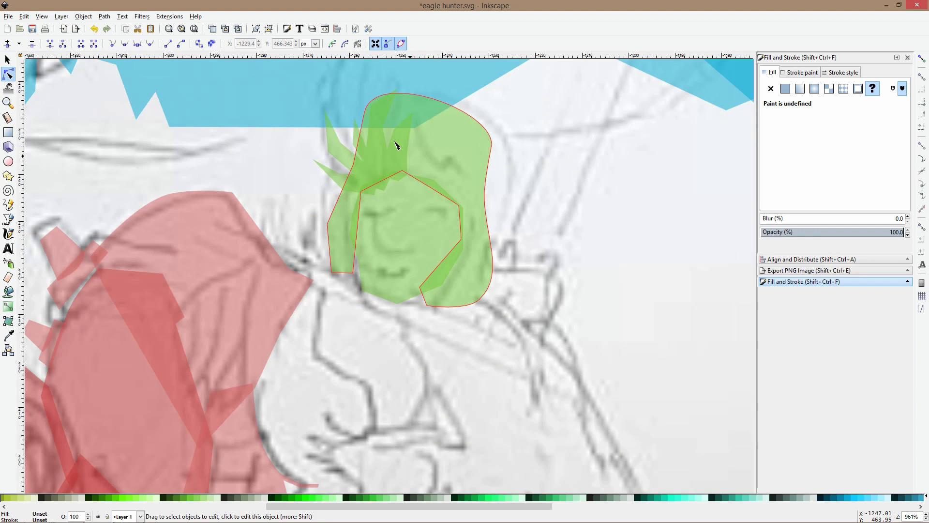
pyautogui.scroll(3, 422, 168)
pyautogui.moveTo(365, 114); pyautogui.dragTo(364, 129)
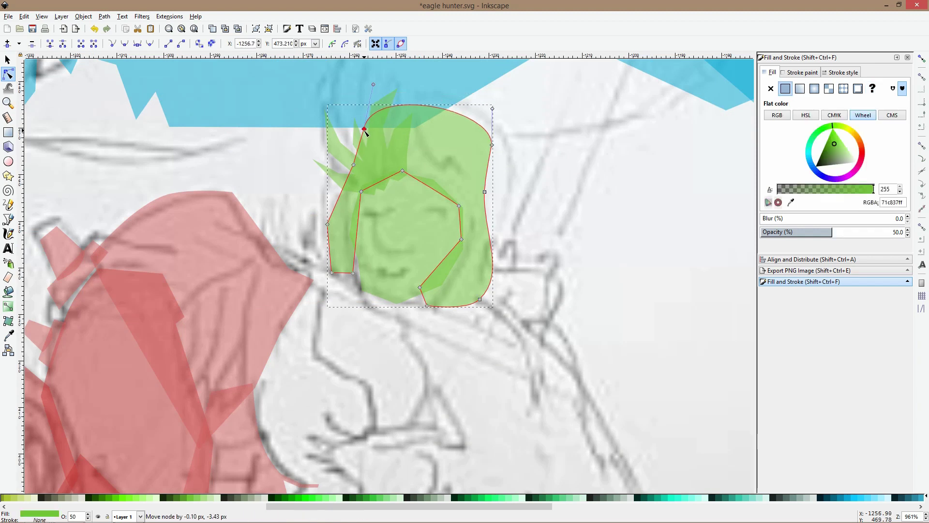
# Enlarge the shape around the head about its centre to about 40 by 49 px
pyautogui.press('s')
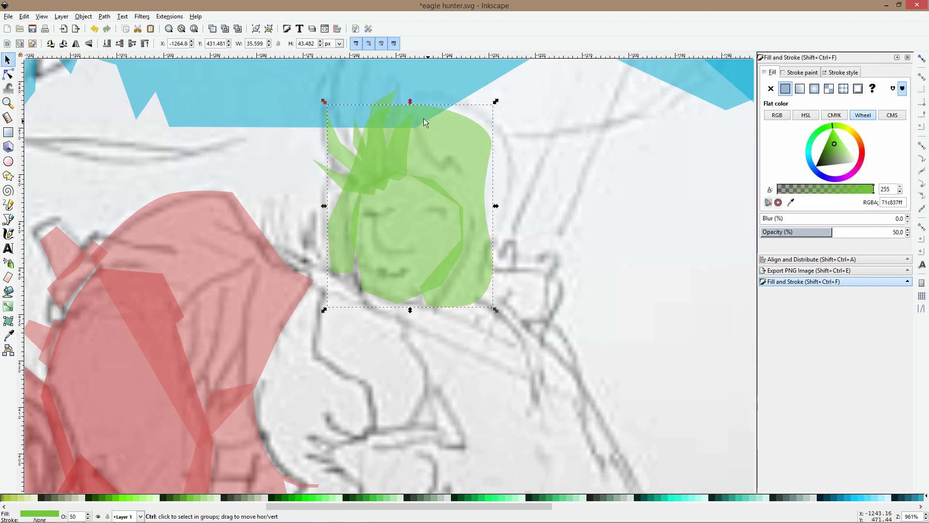
pyautogui.moveTo(410, 106); pyautogui.dragTo(402, 77)
pyautogui.moveTo(435, 110)
pyautogui.mouseDown()
pyautogui.moveTo(436, 138)
pyautogui.moveTo(436, 125)
pyautogui.mouseUp()
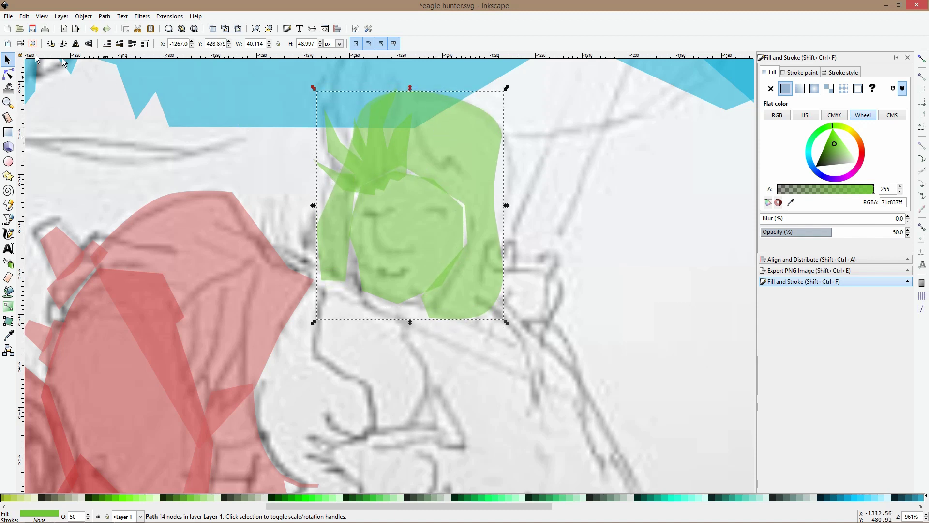
# Move the two cheek-side inner nodes of the head outline onto the face edge, curving the segments between them
pyautogui.click(11, 74)
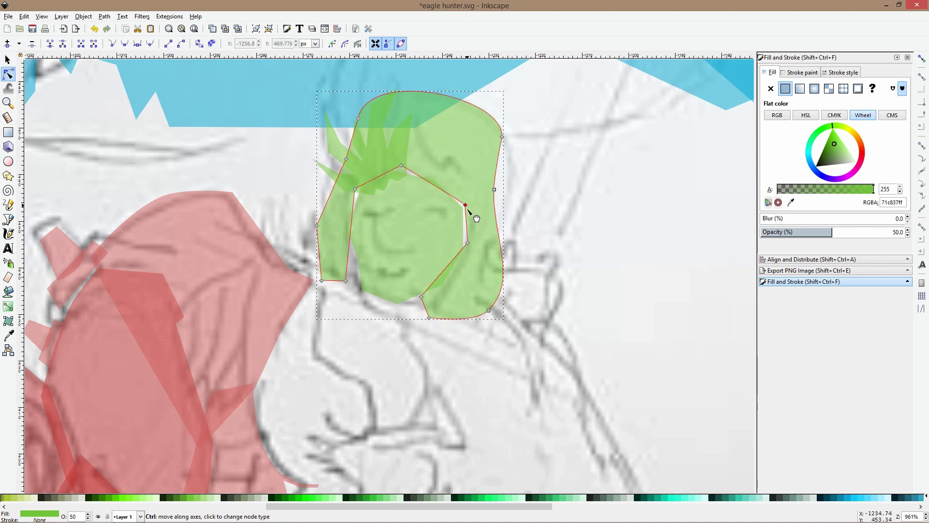
pyautogui.moveTo(468, 243); pyautogui.dragTo(463, 244)
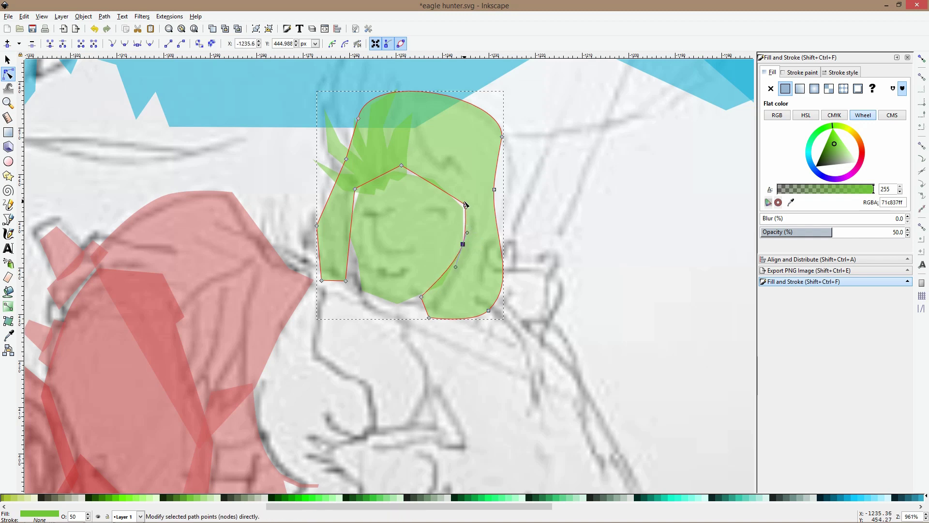
pyautogui.scroll(3, 540, 208)
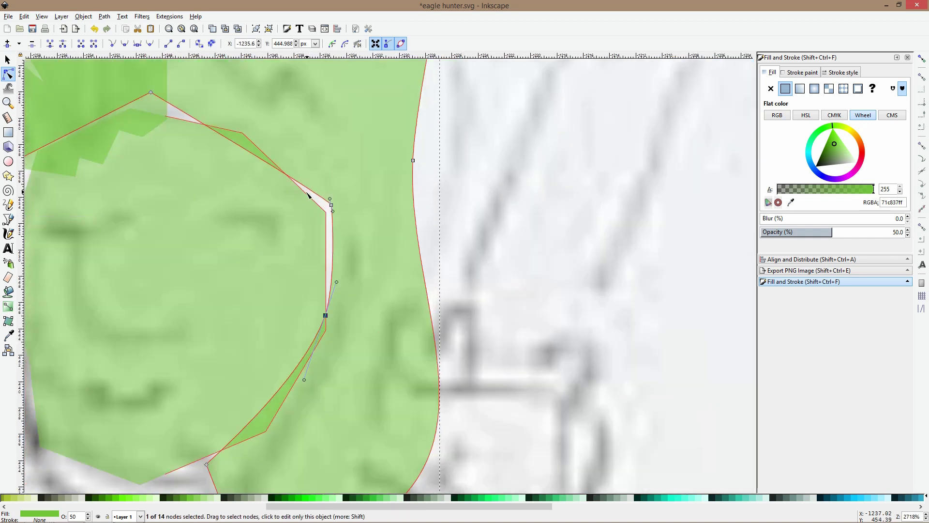
pyautogui.moveTo(332, 205); pyautogui.dragTo(321, 208)
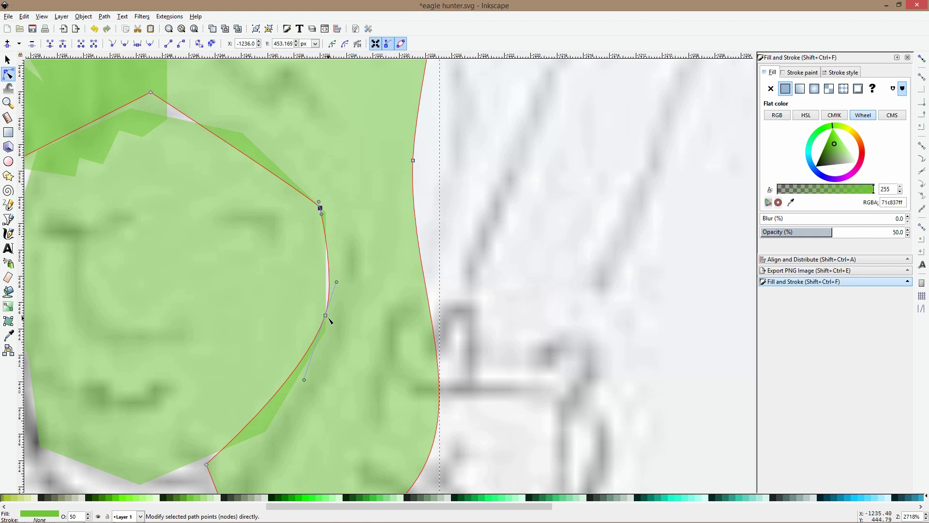
pyautogui.moveTo(328, 317); pyautogui.dragTo(323, 322)
pyautogui.scroll(-3, 334, 249)
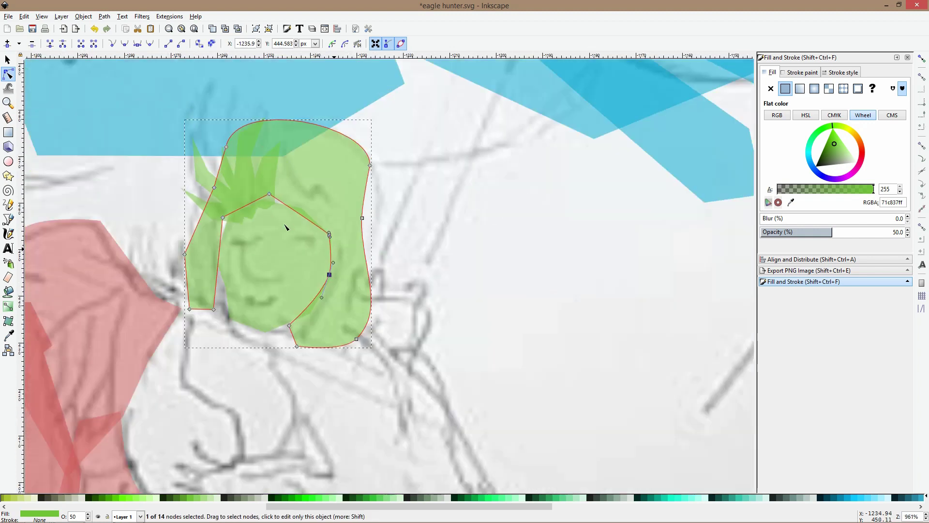
# Smooth the head outline's inner node above the forehead, lower it into an arch, and shift the neighbouring temple node inward
pyautogui.keyDown('ctrl'); pyautogui.click(270, 195); pyautogui.keyUp('ctrl')
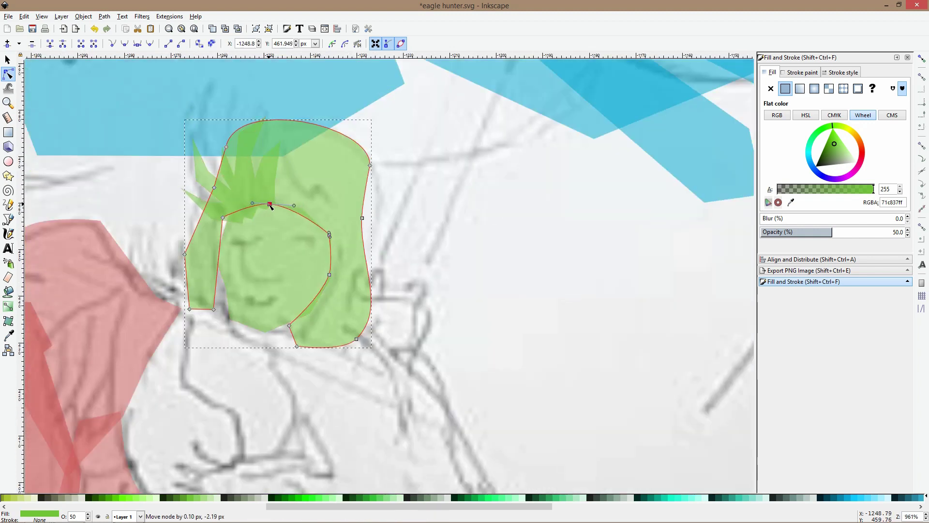
pyautogui.moveTo(224, 221)
pyautogui.mouseDown()
pyautogui.moveTo(238, 234)
pyautogui.moveTo(232, 220)
pyautogui.mouseUp()
pyautogui.keyDown('ctrl'); pyautogui.scroll(-2, 243, 259); pyautogui.keyUp('ctrl')
pyautogui.click(452, 286)
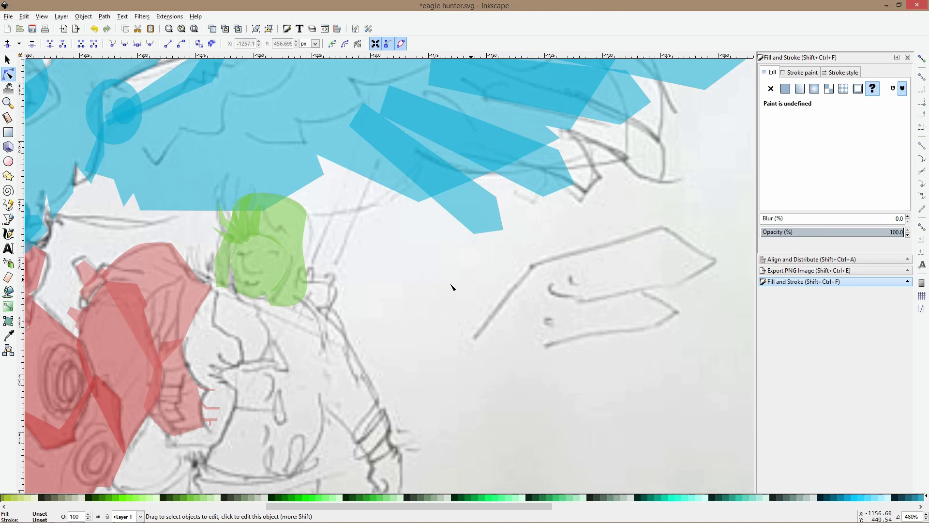
# Trace the hunter's hanging sleeve from shoulder to wrist as a closed shape and pull its stray lower node up along the chest side
pyautogui.scroll(-5, 316, 242)
pyautogui.press('b')
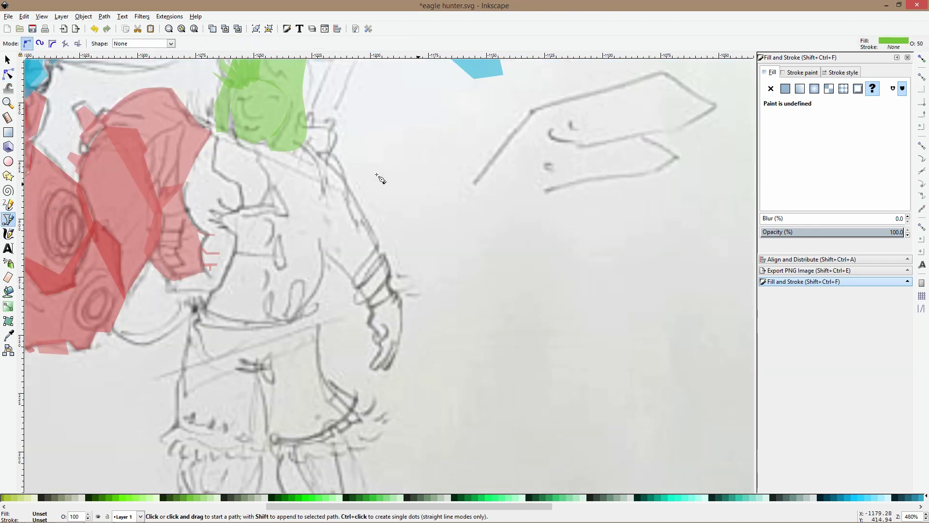
pyautogui.keyDown('ctrl'); pyautogui.scroll(2, 348, 145); pyautogui.keyUp('ctrl')
pyautogui.keyDown('ctrl'); pyautogui.scroll(-2, 318, 141); pyautogui.keyUp('ctrl')
pyautogui.keyDown('ctrl'); pyautogui.scroll(1, 373, 184); pyautogui.keyUp('ctrl')
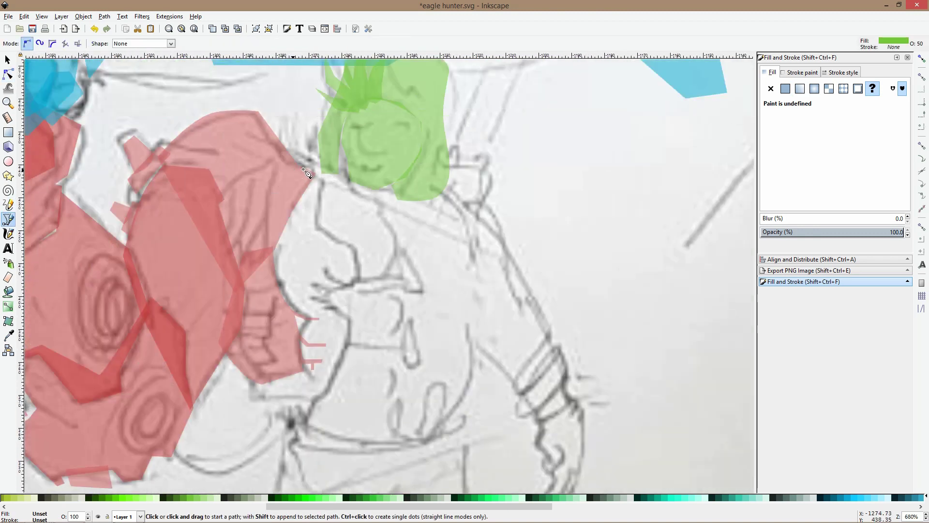
pyautogui.click(427, 181)
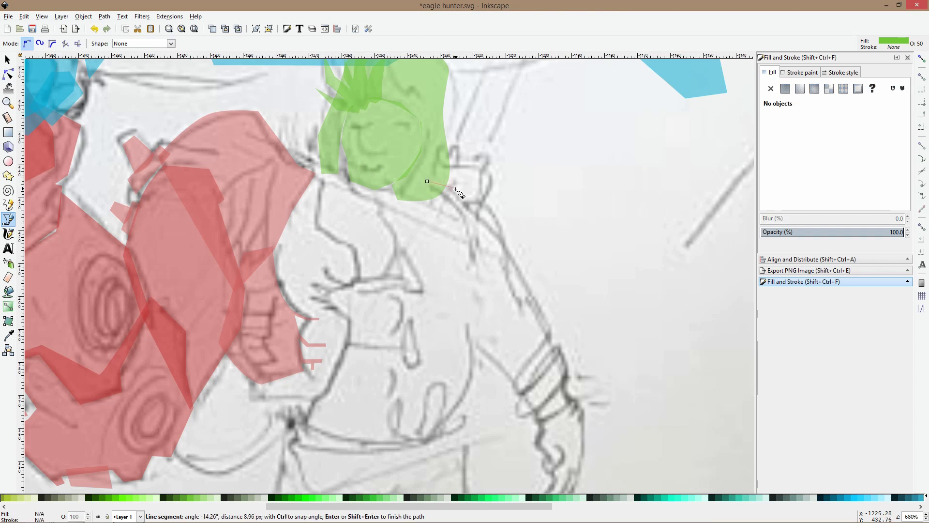
pyautogui.click(464, 207)
pyautogui.click(485, 209)
pyautogui.click(504, 245)
pyautogui.click(543, 287)
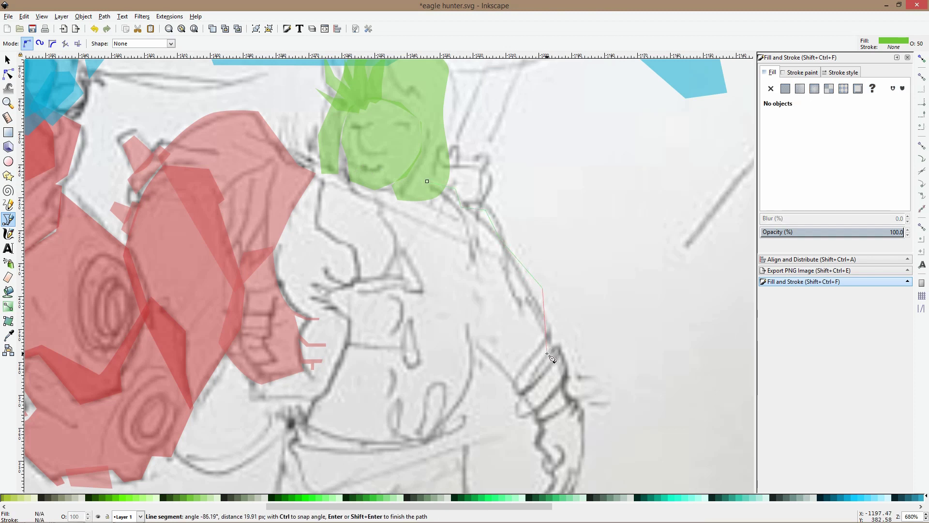
pyautogui.click(547, 354)
pyautogui.click(524, 375)
pyautogui.click(497, 376)
pyautogui.click(463, 334)
pyautogui.click(475, 389)
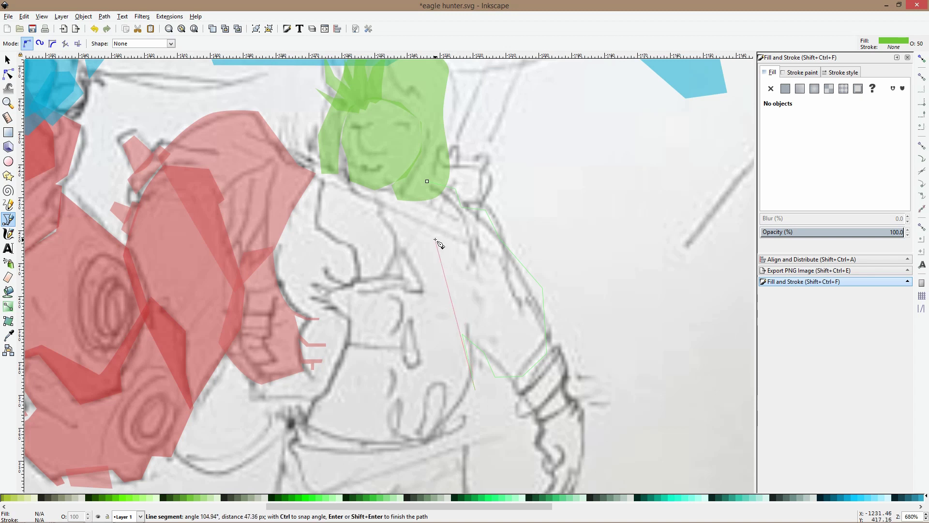
pyautogui.click(428, 182)
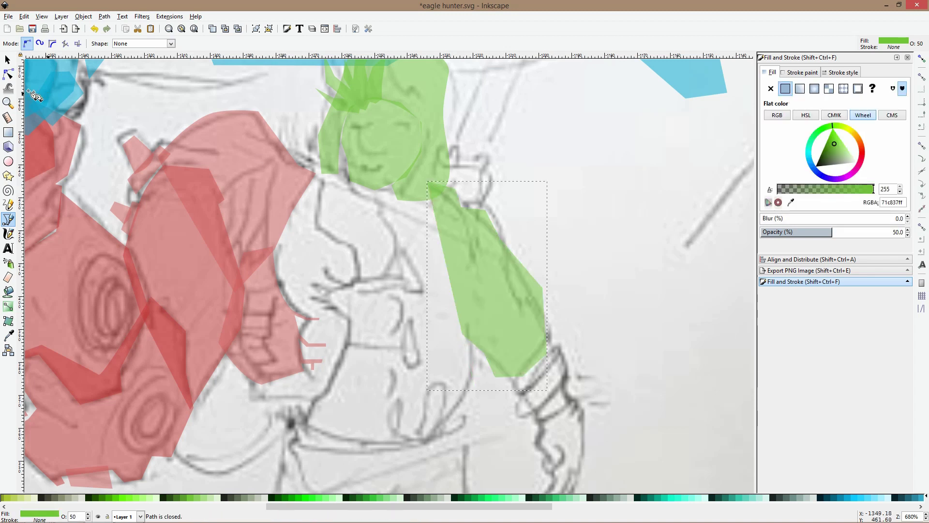
pyautogui.click(8, 74)
pyautogui.moveTo(475, 390); pyautogui.dragTo(435, 250)
# Trace the wrapped wrist and hand, with the thumb and one long finger, as a closed shape overlapping the sleeve's end
pyautogui.scroll(-2, 455, 281)
pyautogui.scroll(-2, 455, 283)
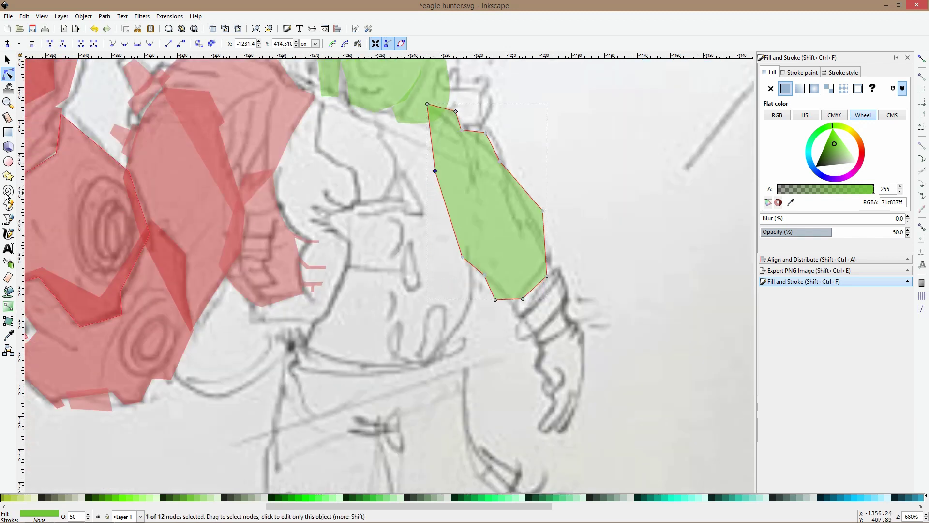
pyautogui.press('b')
pyautogui.click(542, 266)
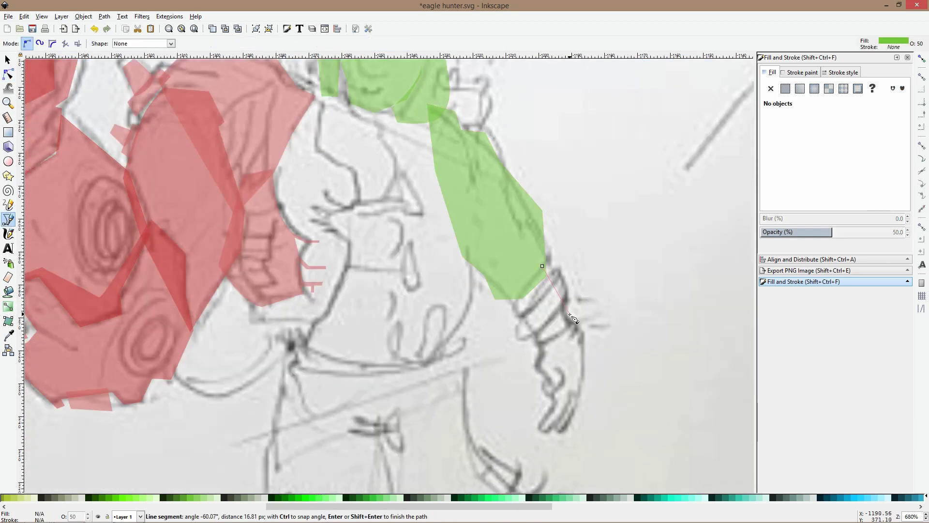
pyautogui.click(581, 334)
pyautogui.click(578, 435)
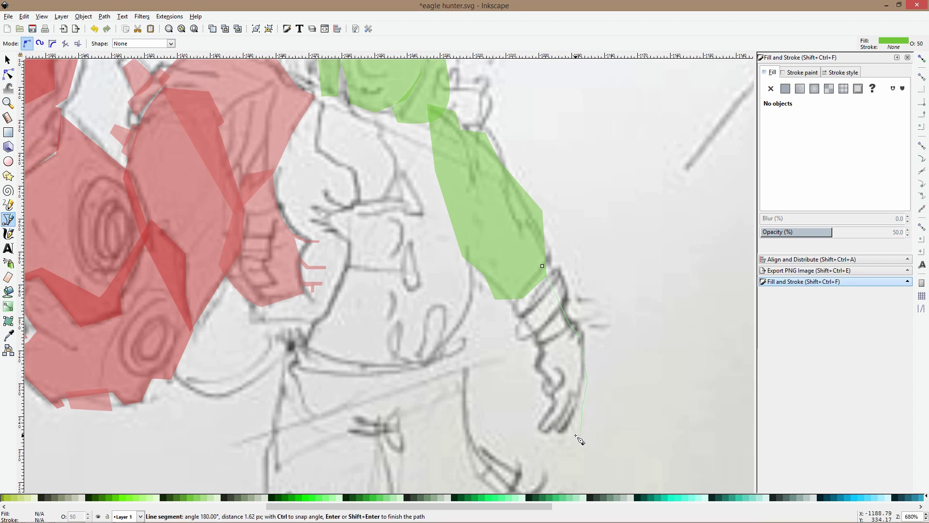
pyautogui.click(572, 389)
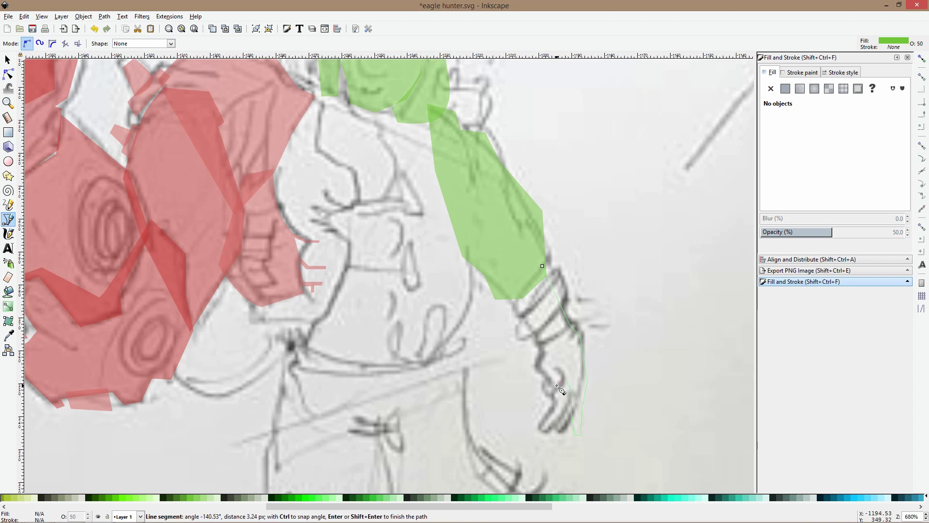
pyautogui.doubleClick(547, 406)
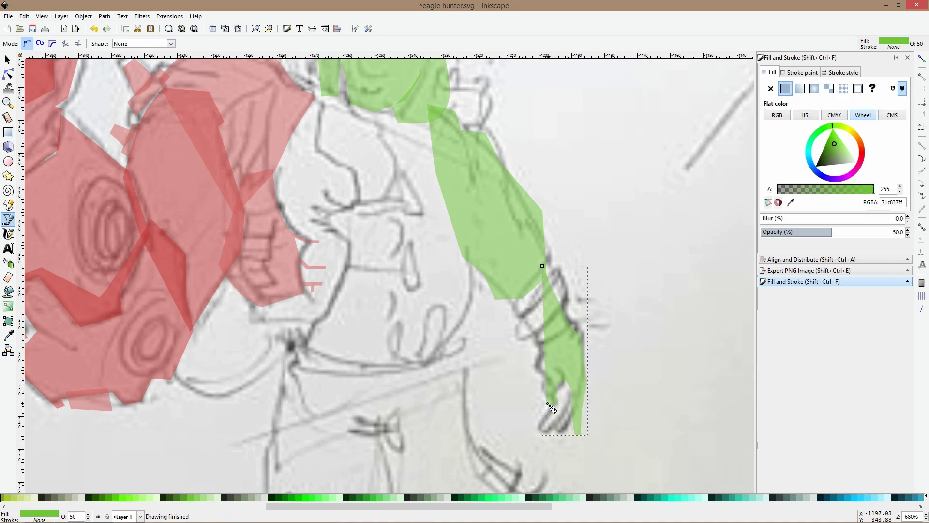
pyautogui.click(550, 394)
pyautogui.click(537, 377)
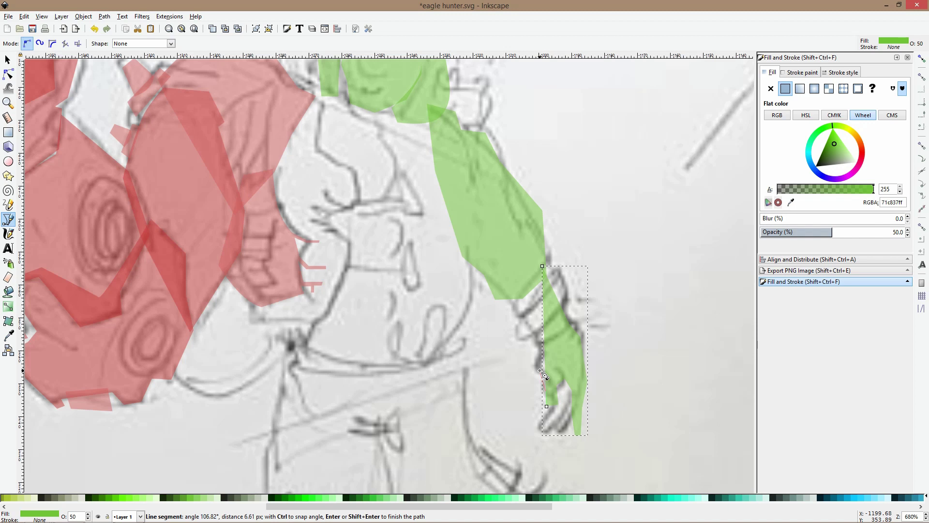
pyautogui.click(543, 352)
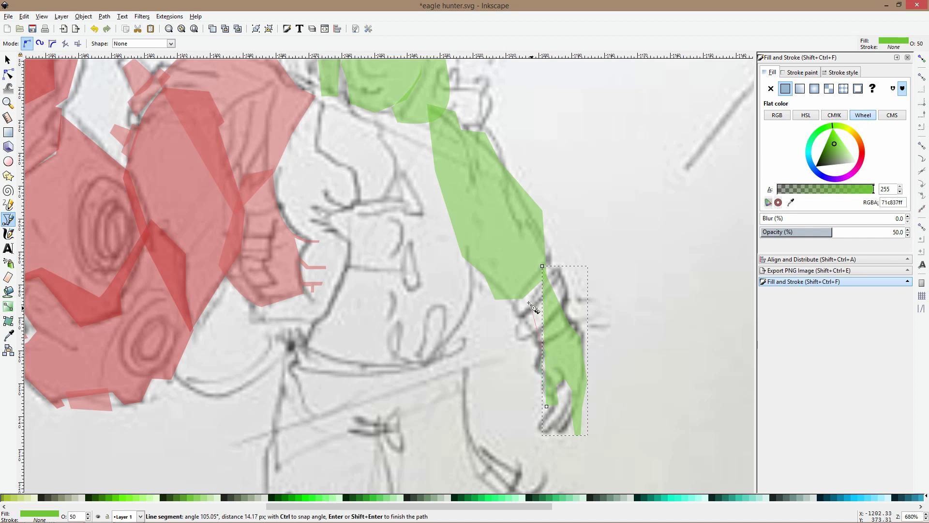
pyautogui.click(506, 285)
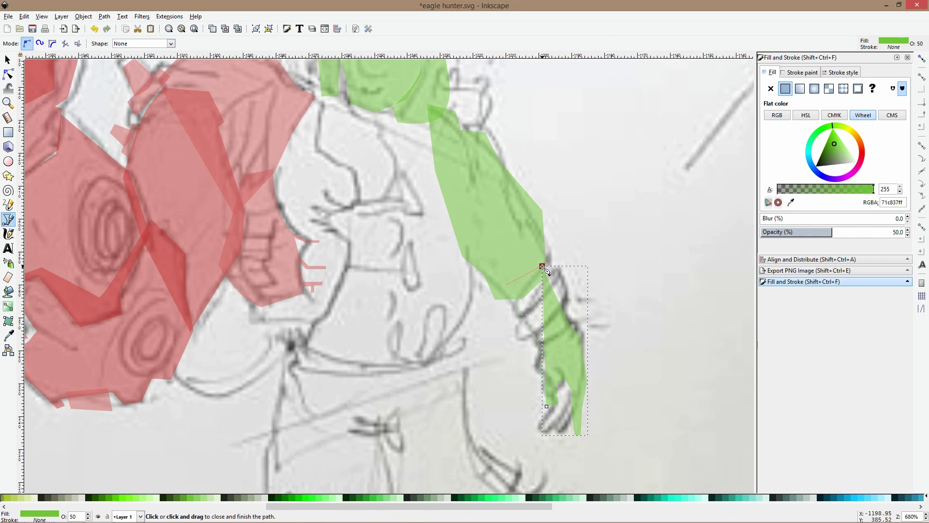
pyautogui.click(543, 266)
# Trace a thin closed finger shape along the outer edge of the hanging hand
pyautogui.scroll(2, 592, 401)
pyautogui.click(577, 377)
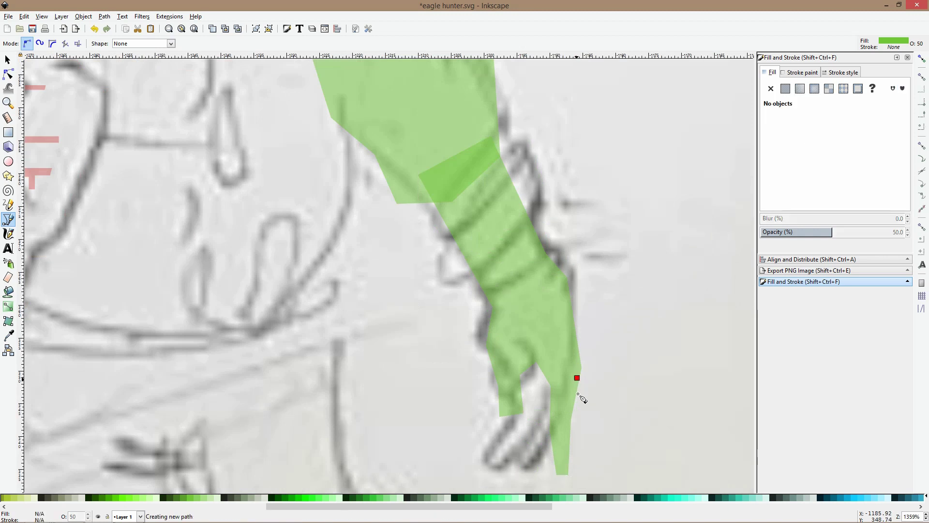
pyautogui.click(584, 451)
pyautogui.click(577, 458)
pyautogui.click(569, 441)
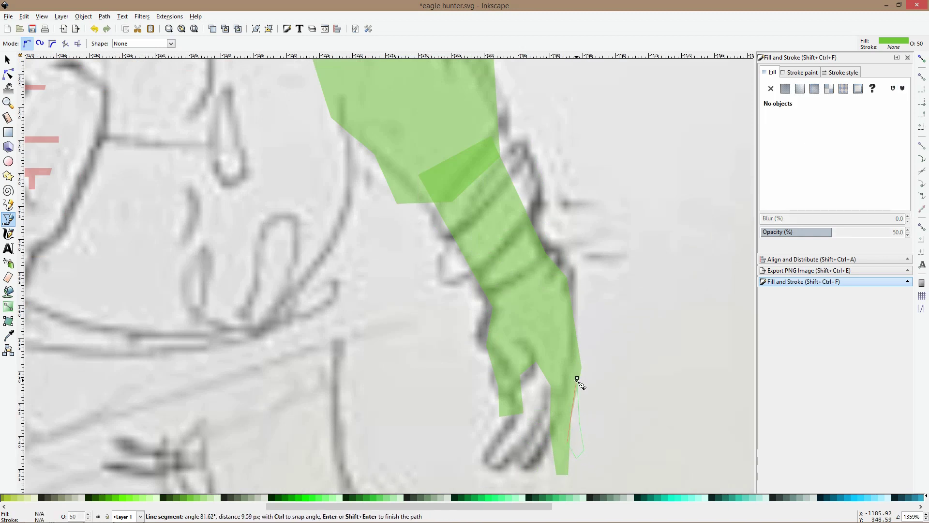
pyautogui.click(577, 378)
pyautogui.press('space')
pyautogui.scroll(-2, 576, 377)
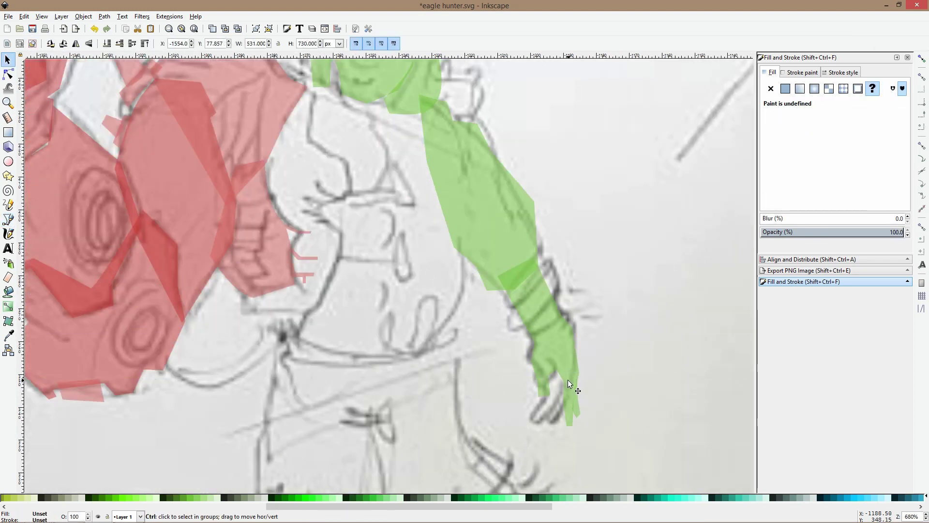
# Trace another closed finger shape, about 5 by 12 px, between the thumb and the long finger of the hanging hand
pyautogui.scroll(2, 568, 379)
pyautogui.press('b')
pyautogui.scroll(1, 547, 326)
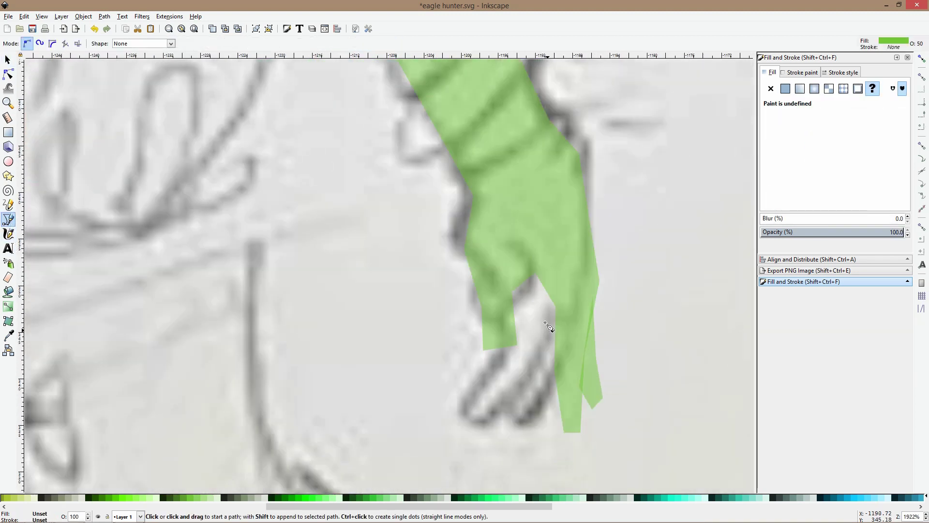
pyautogui.click(552, 291)
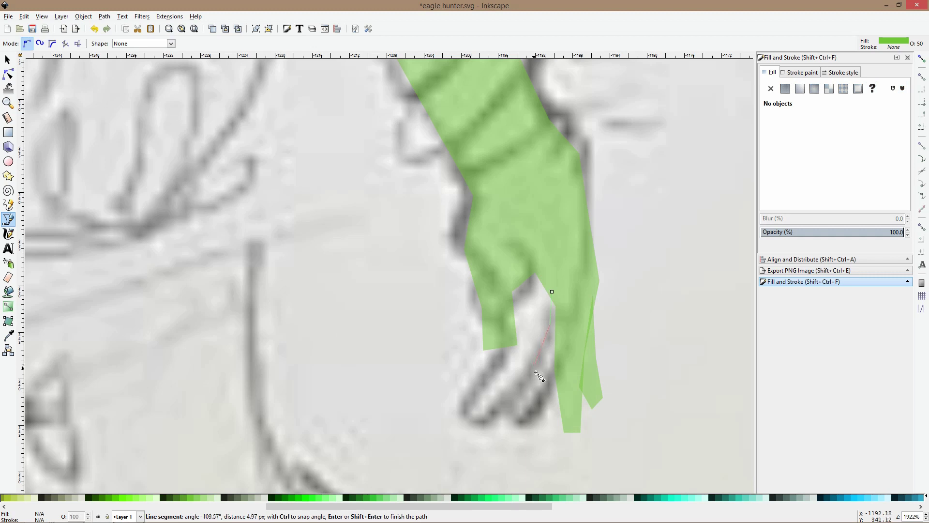
pyautogui.click(524, 393)
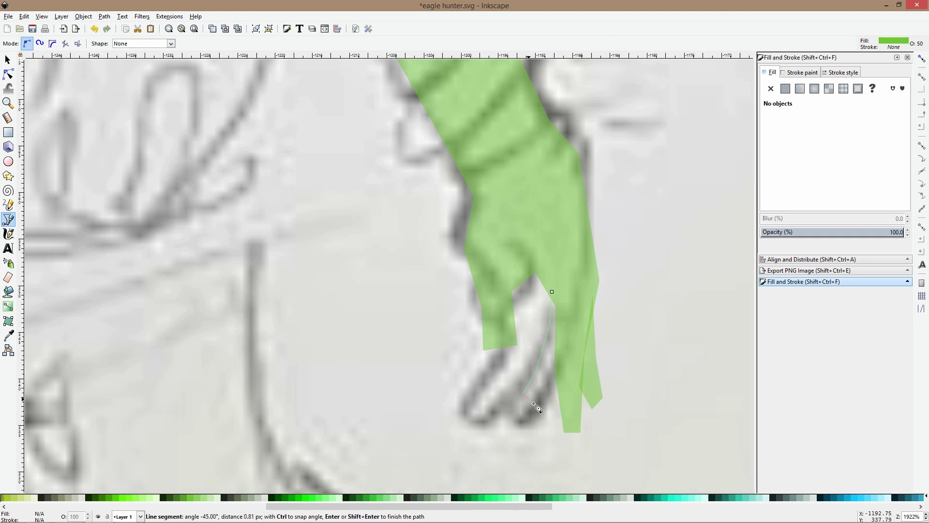
pyautogui.click(534, 402)
pyautogui.click(563, 377)
pyautogui.click(569, 296)
pyautogui.click(552, 291)
pyautogui.press('F1')
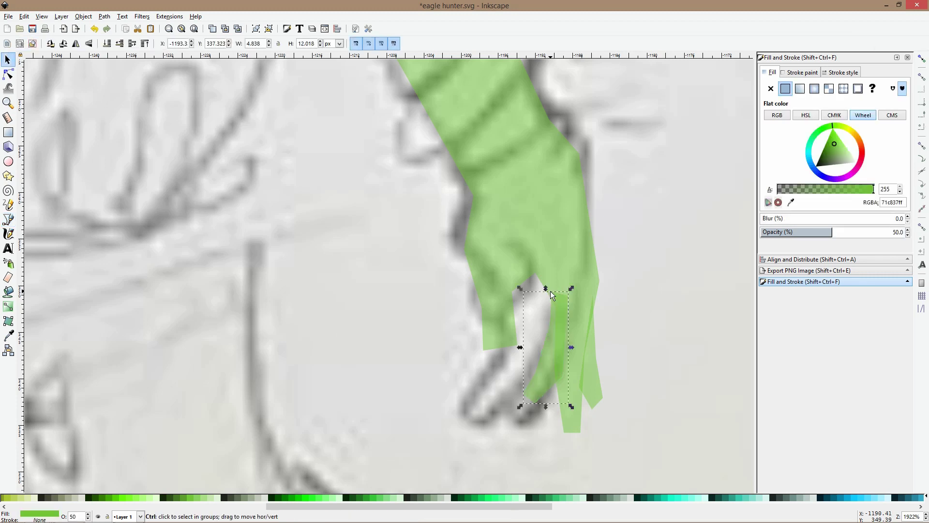
# Trace the hunter's torso from the shoulders to the waist as a closed shape with a rounded lower edge
pyautogui.press('5')
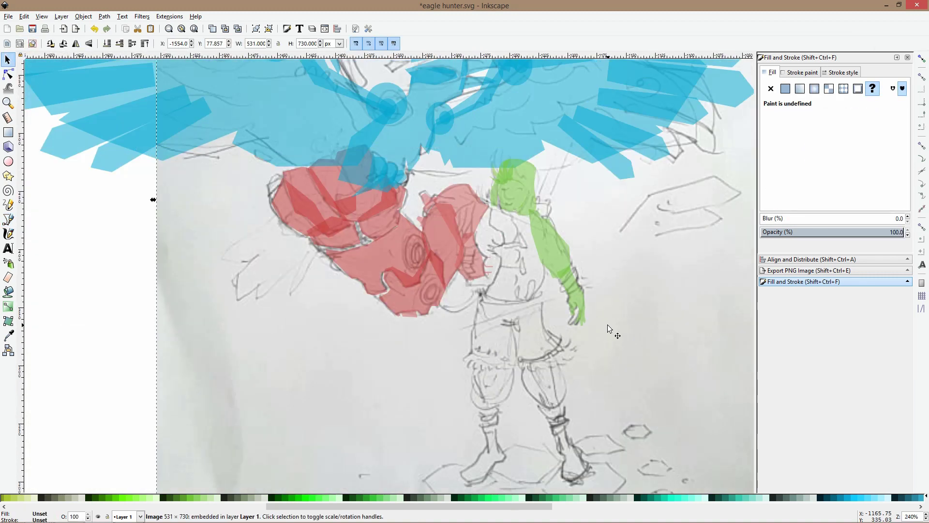
pyautogui.scroll(-2, 572, 317)
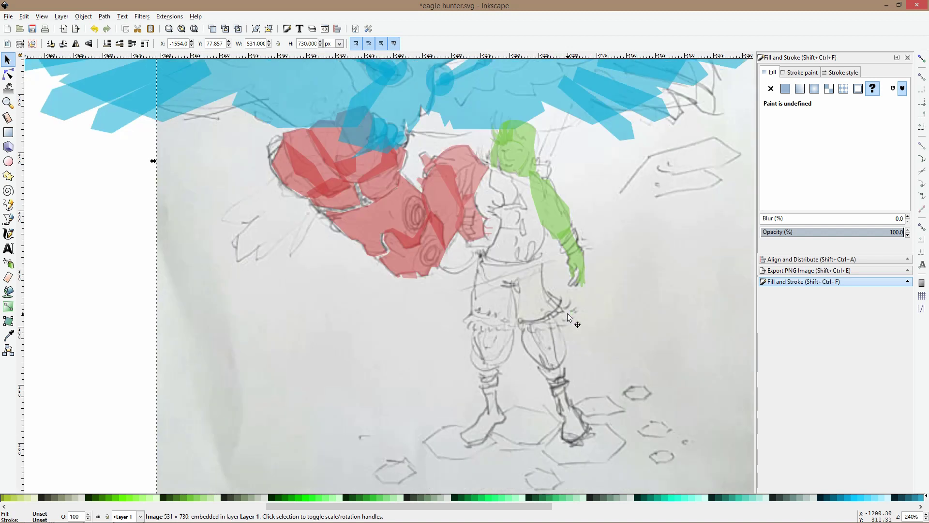
pyautogui.click(8, 221)
pyautogui.scroll(3, 410, 209)
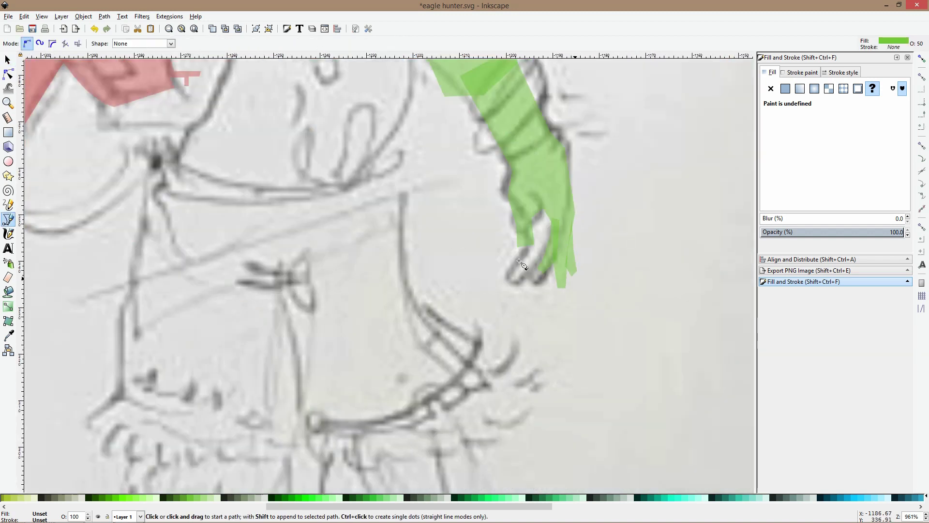
pyautogui.scroll(2, 411, 209)
pyautogui.click(422, 237)
pyautogui.click(430, 286)
pyautogui.click(412, 326)
pyautogui.click(356, 332)
pyautogui.click(301, 321)
pyautogui.click(285, 286)
pyautogui.click(278, 132)
pyautogui.click(303, 124)
pyautogui.click(372, 145)
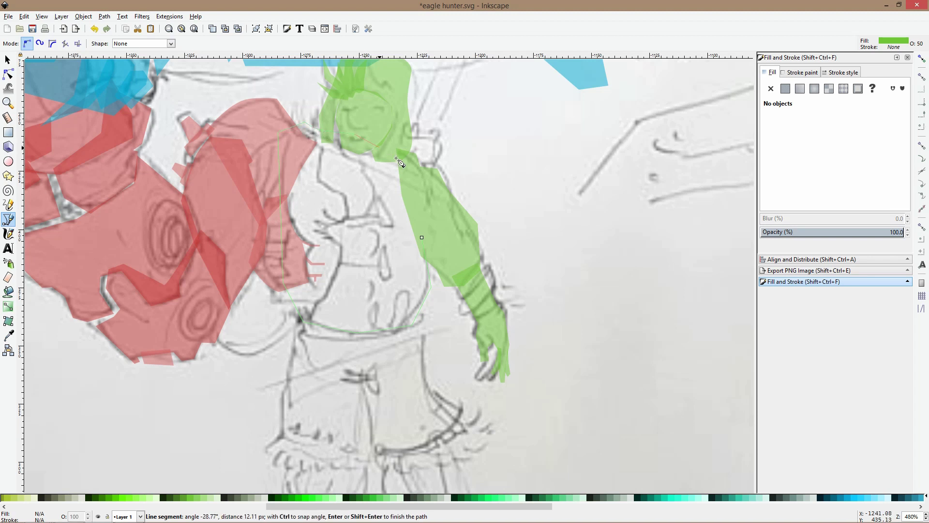
pyautogui.click(422, 237)
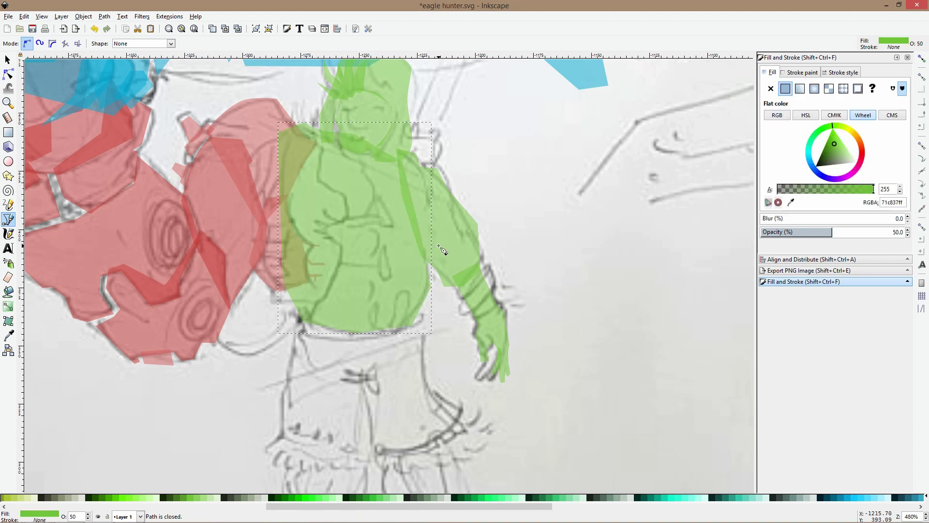
# Trace the tunic skirt below the waist, following its flared outer side, curved lower hem and central opening
pyautogui.scroll(-4, 441, 249)
pyautogui.scroll(-4, 441, 249)
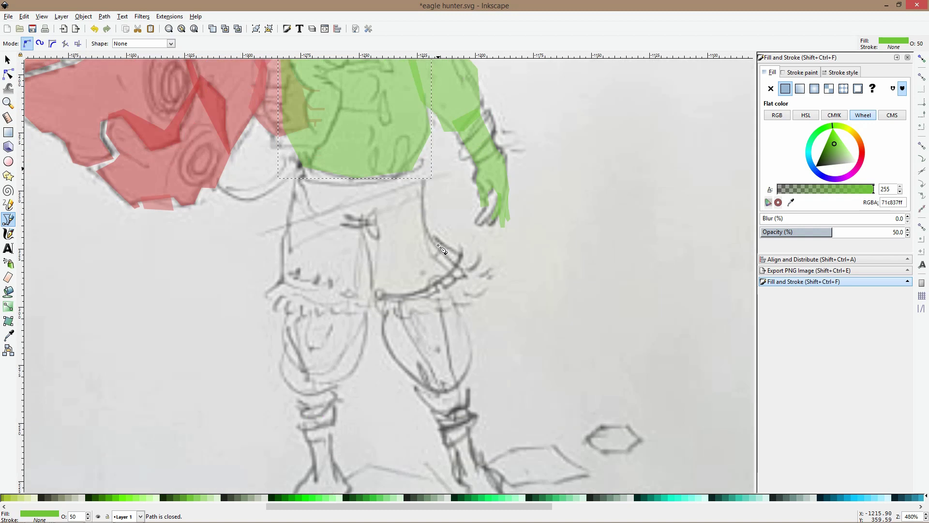
pyautogui.click(409, 171)
pyautogui.click(421, 181)
pyautogui.click(427, 232)
pyautogui.click(473, 264)
pyautogui.click(426, 299)
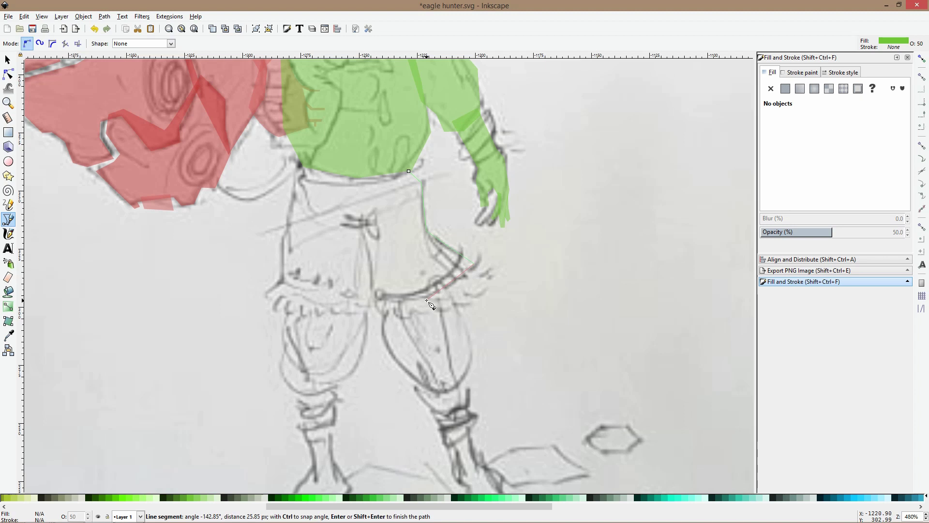
pyautogui.click(372, 294)
pyautogui.click(367, 266)
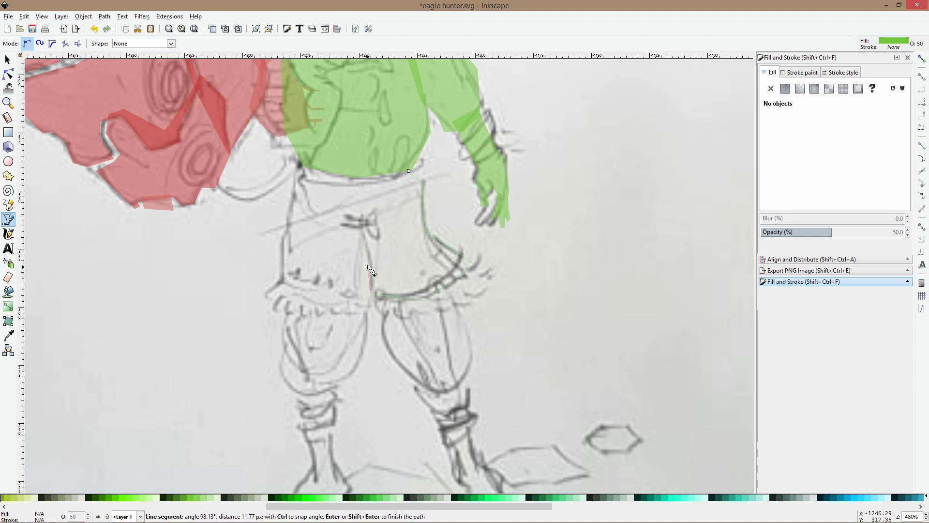
# Finish the green shape over the sketched hunter's shorts by tracing the left side and closing the path at the waist
pyautogui.click(363, 305)
pyautogui.click(264, 290)
pyautogui.click(279, 280)
pyautogui.click(281, 235)
pyautogui.click(291, 225)
pyautogui.click(409, 170)
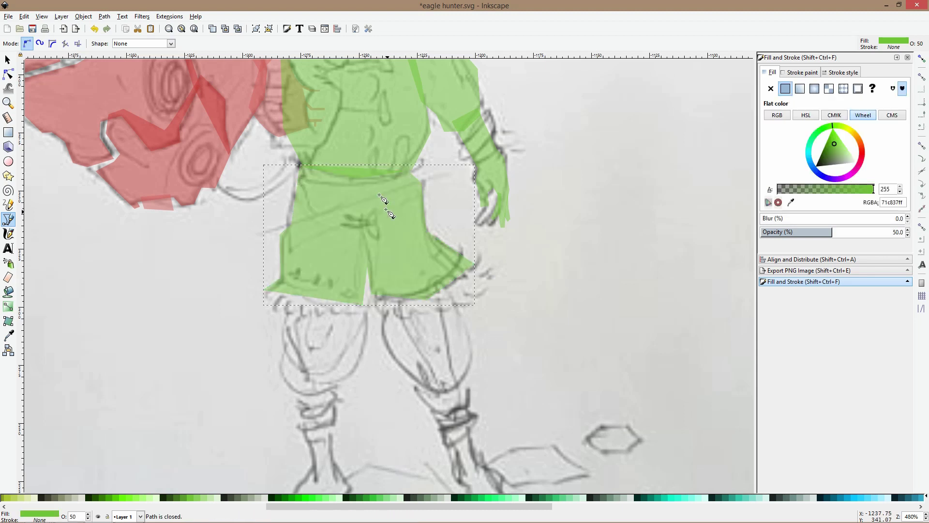
# Trace the hunter's baggy trouser leg on the viewer's left, from the shorts' hem to below the knee, as a closed green shape
pyautogui.scroll(-2, 383, 224)
pyautogui.scroll(-2, 383, 224)
pyautogui.click(283, 212)
pyautogui.click(274, 262)
pyautogui.click(286, 270)
pyautogui.click(272, 298)
pyautogui.click(298, 326)
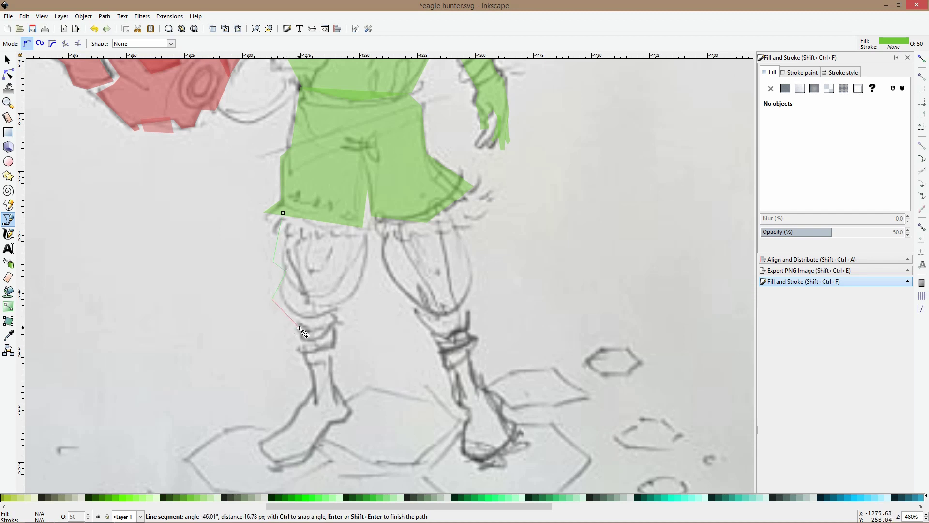
pyautogui.click(357, 303)
pyautogui.click(372, 251)
pyautogui.click(357, 210)
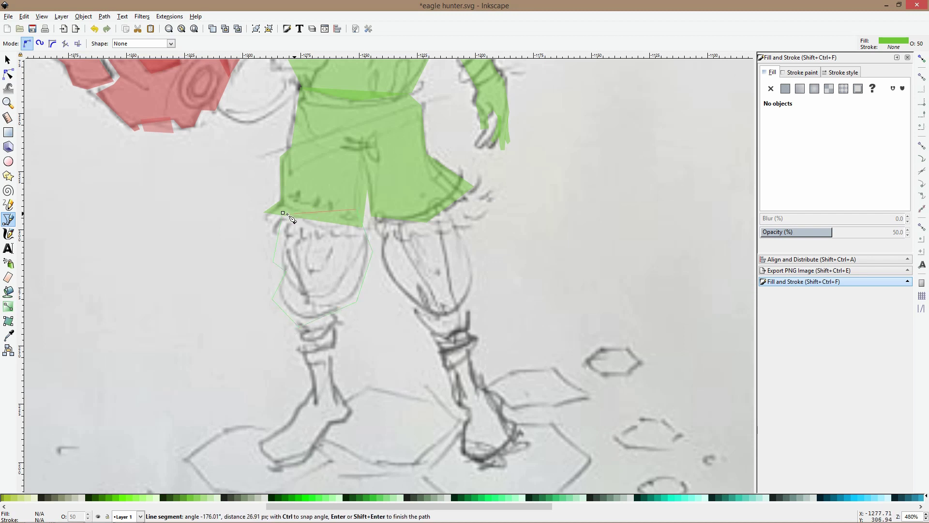
pyautogui.click(283, 213)
# Trace the baggy trouser leg on the viewer's right as a closed green shape overlapping the shorts' hem
pyautogui.click(376, 201)
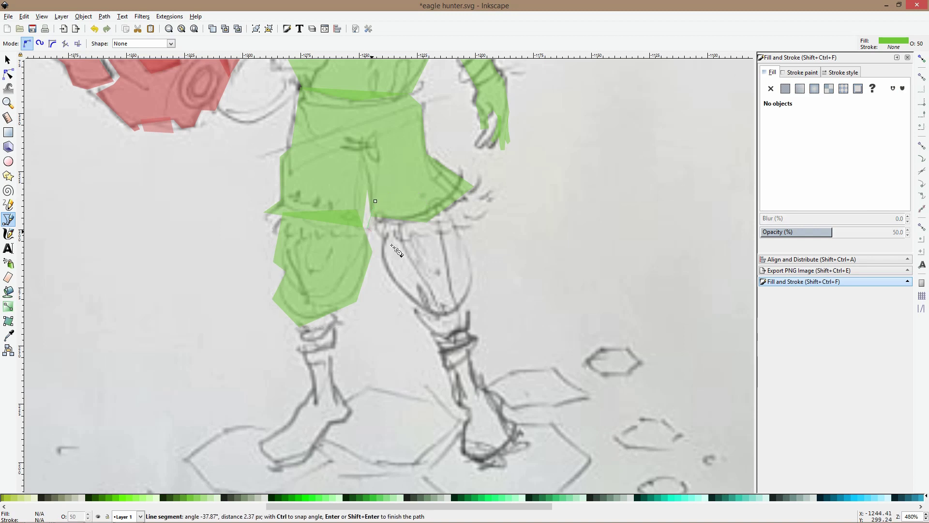
pyautogui.click(388, 236)
pyautogui.click(378, 268)
pyautogui.click(416, 311)
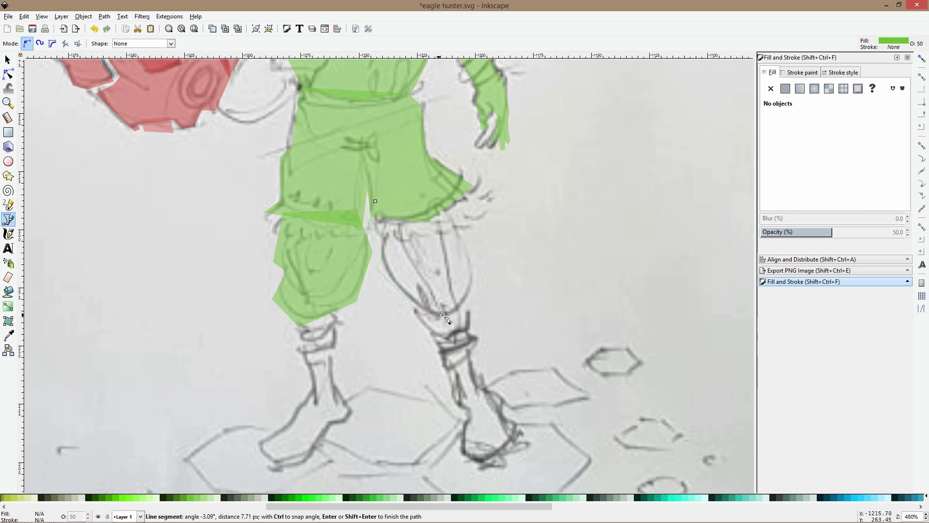
pyautogui.click(441, 315)
pyautogui.click(467, 296)
pyautogui.click(475, 273)
pyautogui.click(466, 232)
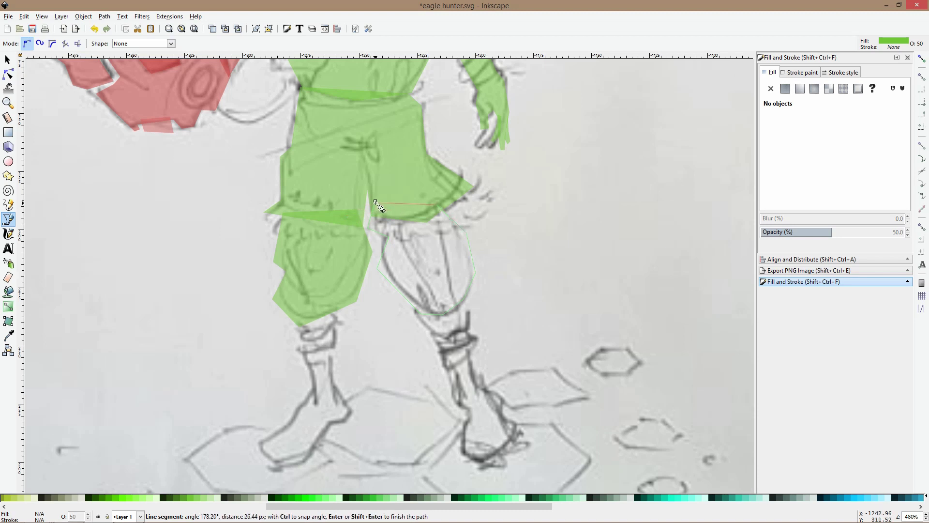
pyautogui.click(376, 201)
# Trace the lower leg and foot on the viewer's left as one closed green shape starting below the trouser leg
pyautogui.scroll(-3, 351, 316)
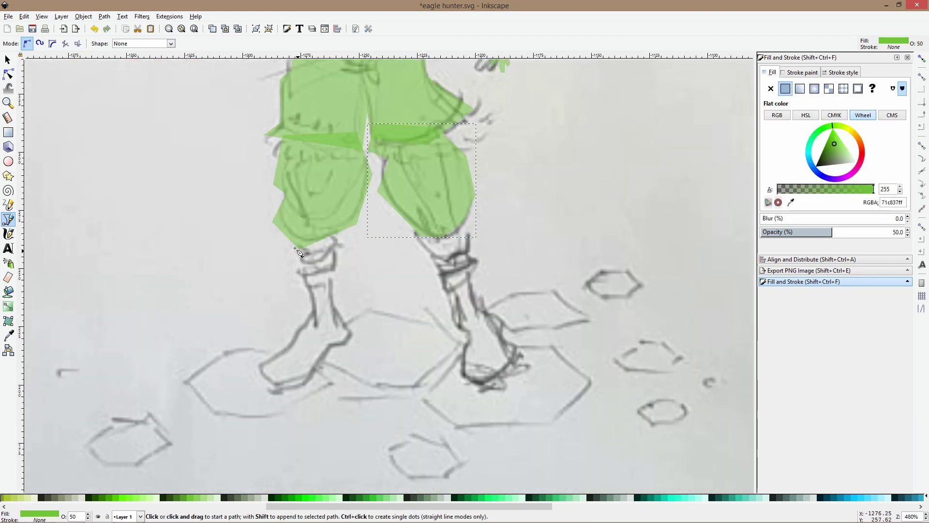
pyautogui.click(295, 248)
pyautogui.click(315, 312)
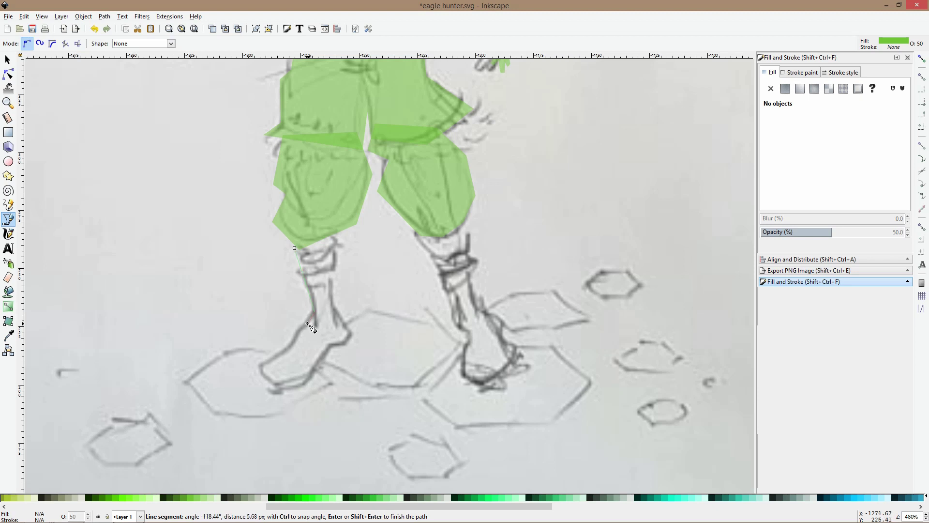
pyautogui.click(260, 364)
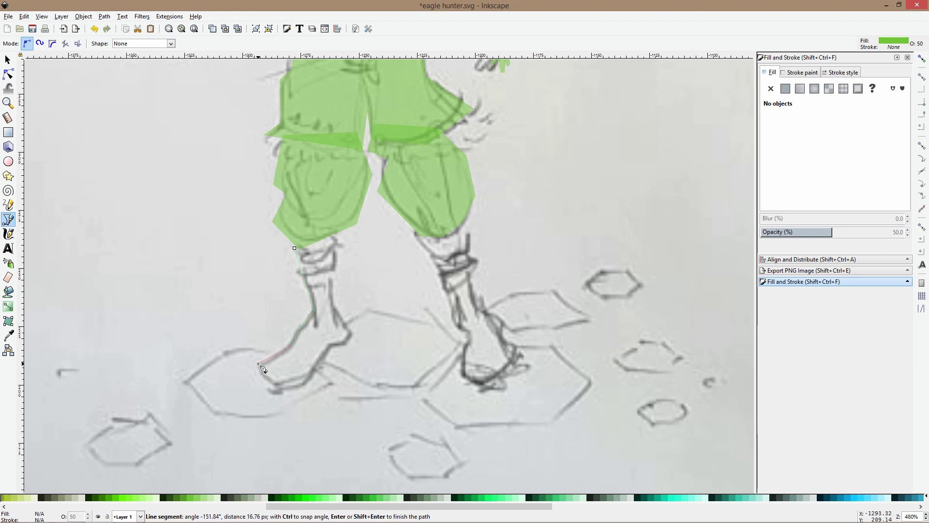
pyautogui.click(270, 389)
pyautogui.click(308, 381)
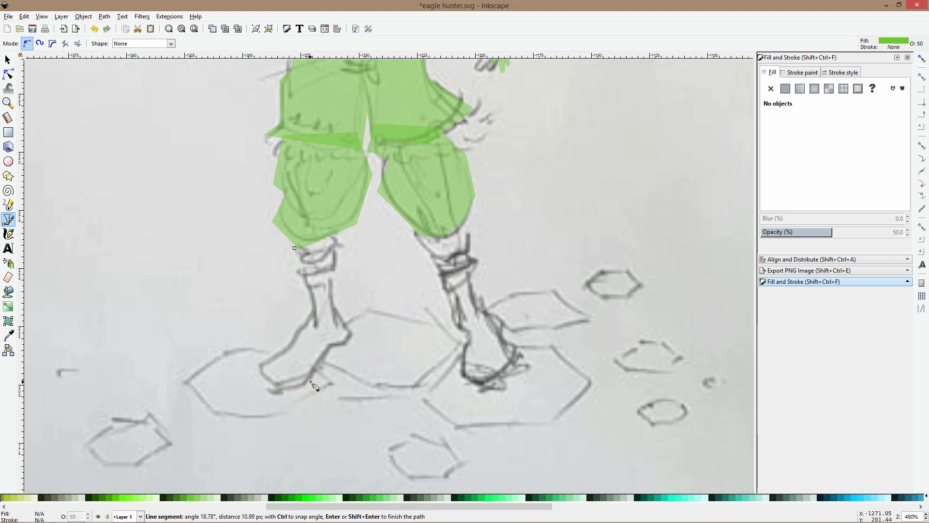
pyautogui.click(329, 348)
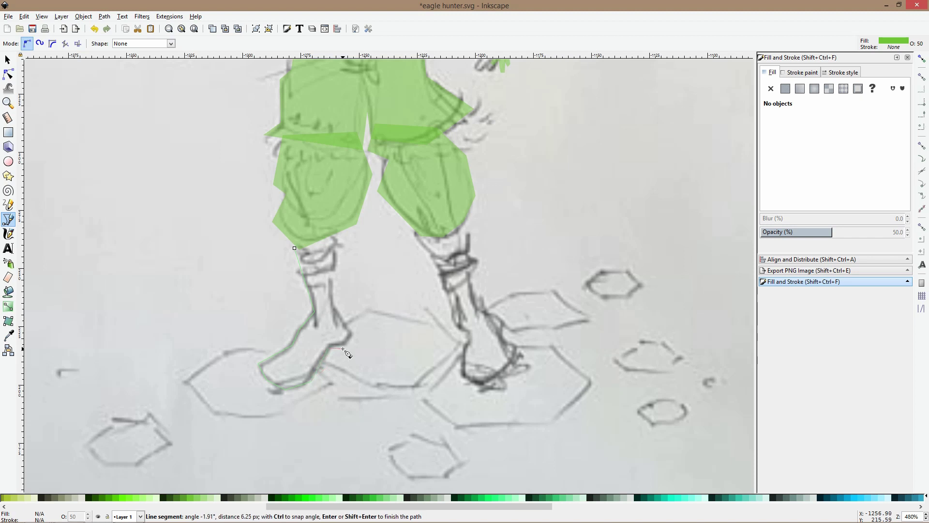
pyautogui.click(351, 339)
pyautogui.click(335, 310)
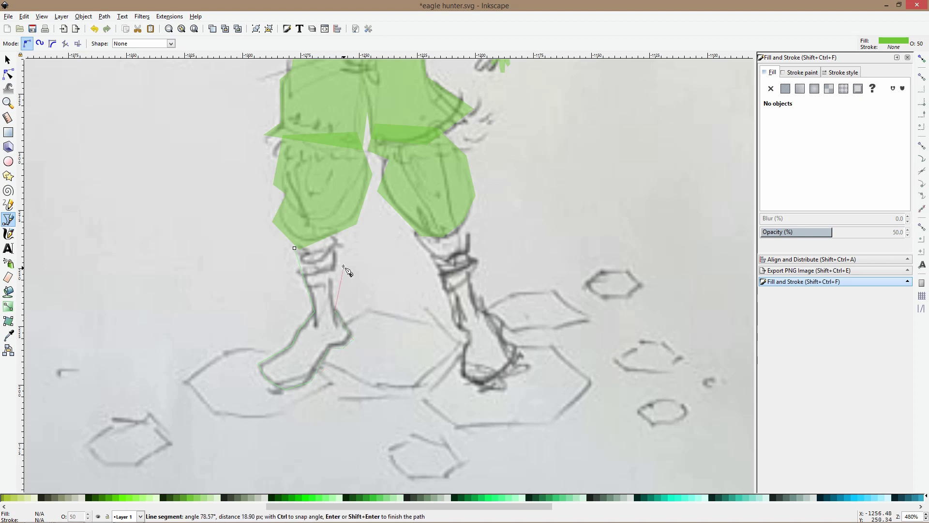
pyautogui.click(334, 235)
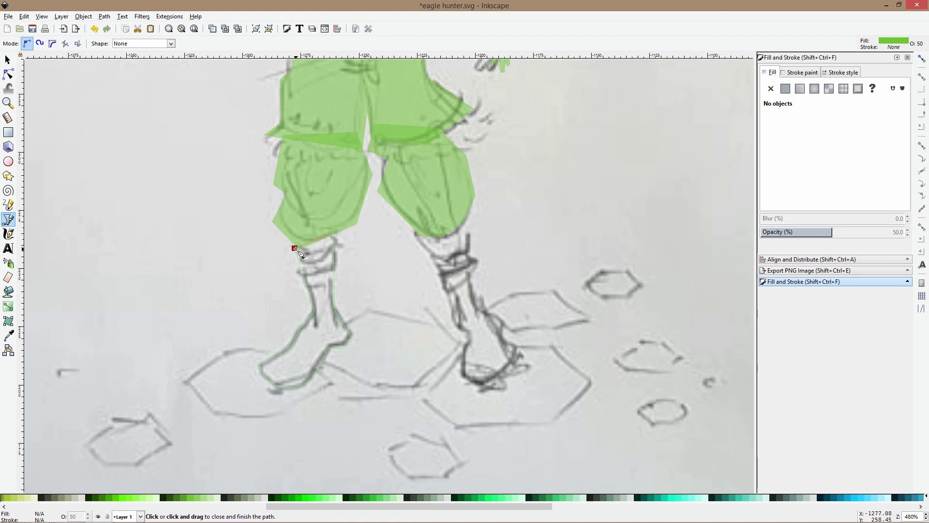
pyautogui.click(294, 249)
# Trace the lower leg and foot on the viewer's right as one closed green shape overlapping the trouser leg
pyautogui.click(411, 226)
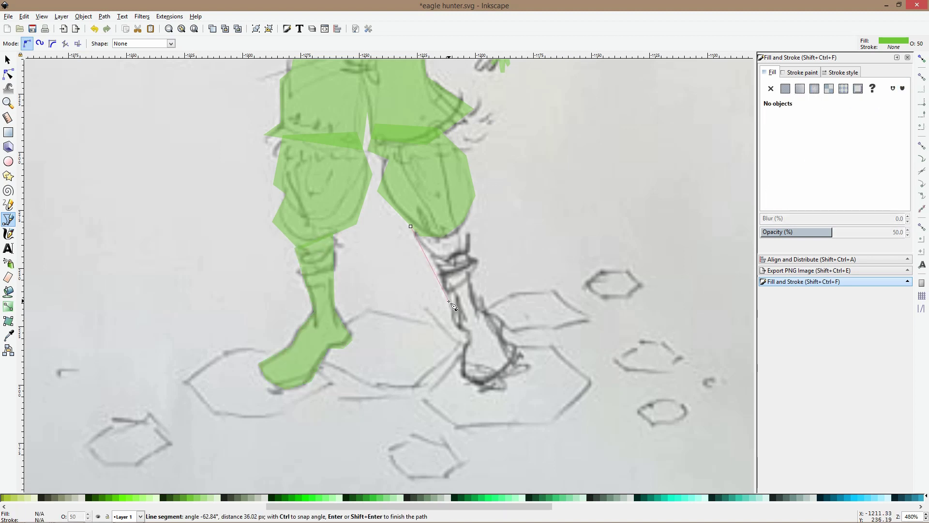
pyautogui.click(452, 317)
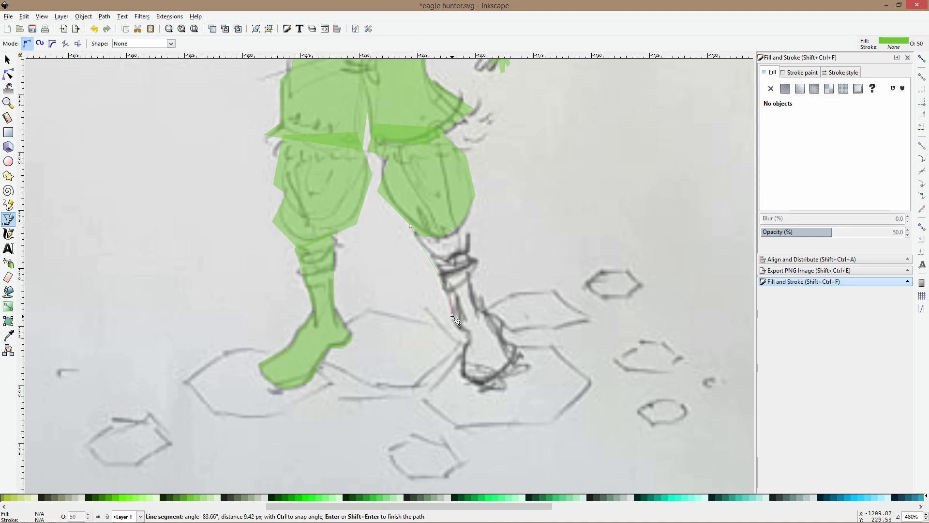
pyautogui.click(468, 339)
pyautogui.click(466, 378)
pyautogui.click(492, 386)
pyautogui.click(515, 354)
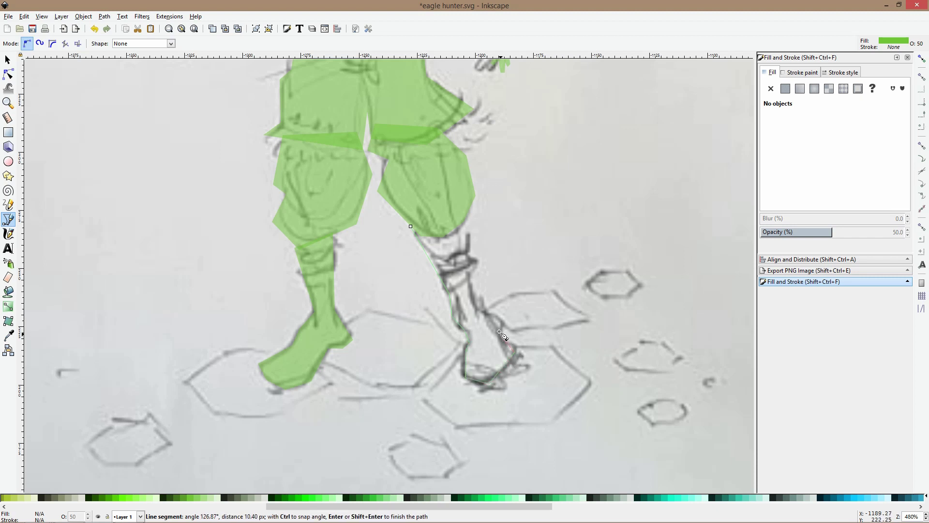
pyautogui.click(495, 310)
pyautogui.click(479, 300)
pyautogui.click(462, 195)
pyautogui.click(411, 226)
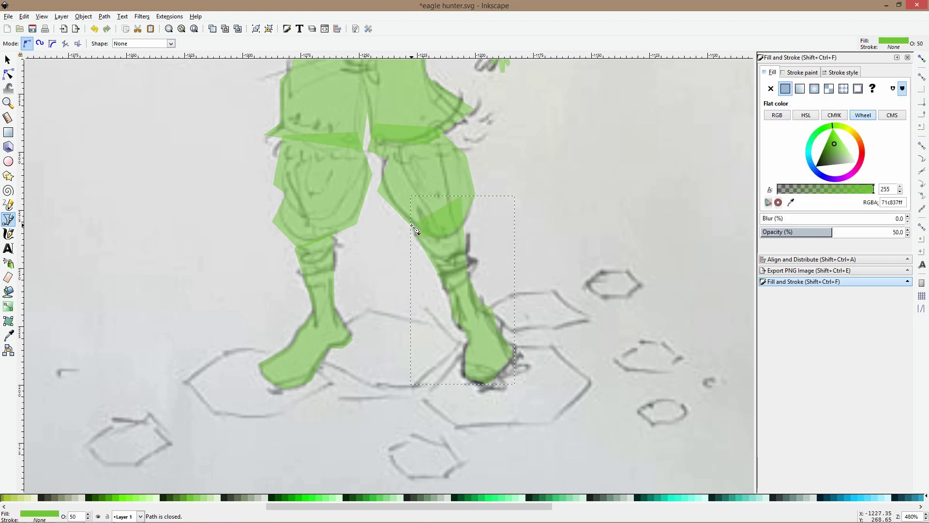
# Stop drawing paths and save the eagle hunter.svg document
pyautogui.press('s')
pyautogui.scroll(-3, 412, 225)
pyautogui.click(597, 265)
pyautogui.scroll(-3, 558, 260)
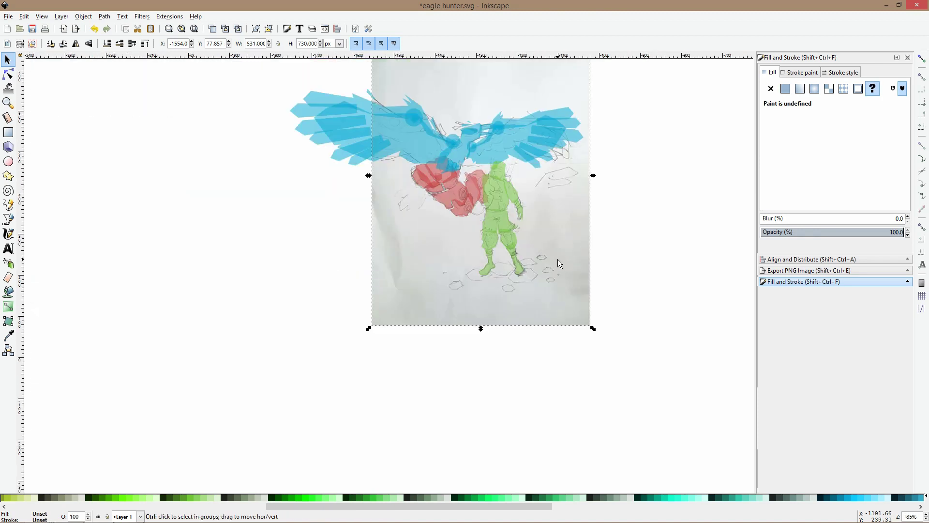
pyautogui.scroll(4, 557, 259)
pyautogui.hotkey('ctrl', 's')
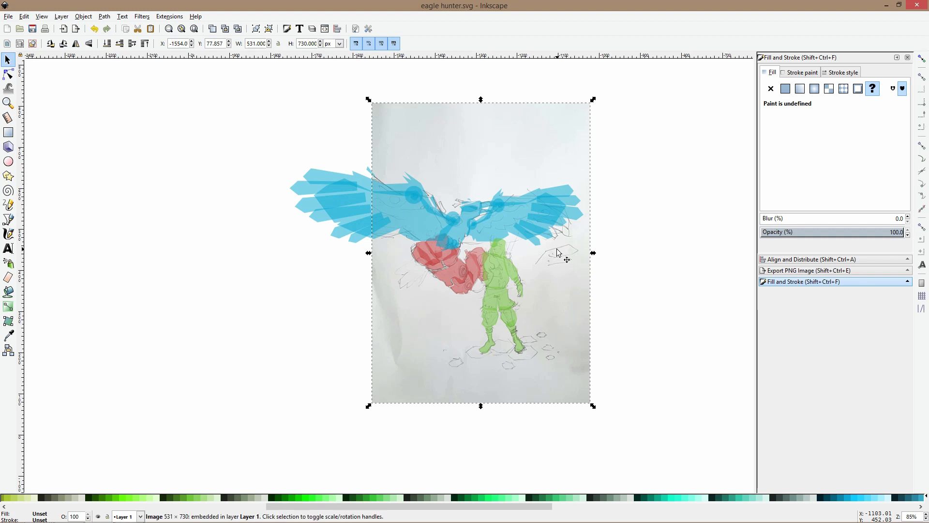
# Examine the traced eagle and hunter shapes in outline display mode, and return to normal display
pyautogui.press('ctrl+KP_5')
pyautogui.press('ctrl+KP_5')
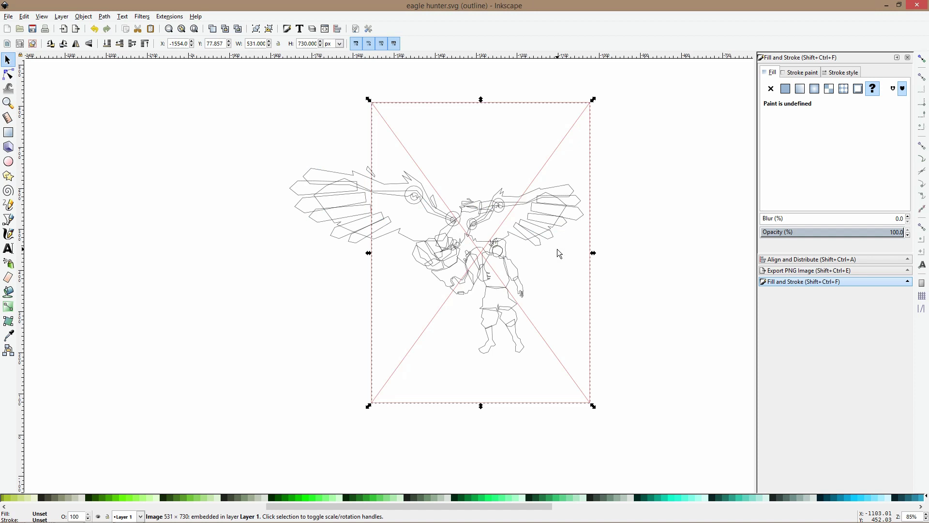
pyautogui.scroll(2, 557, 249)
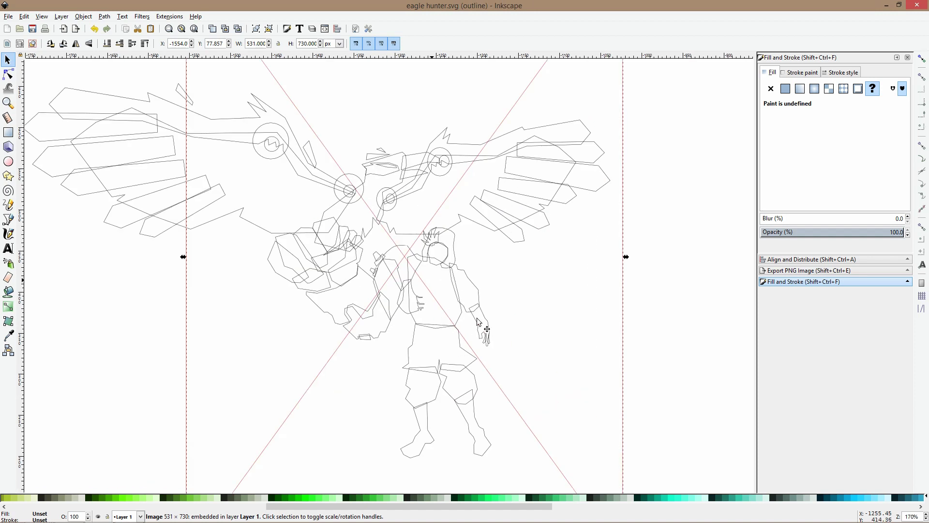
pyautogui.scroll(-2, 509, 287)
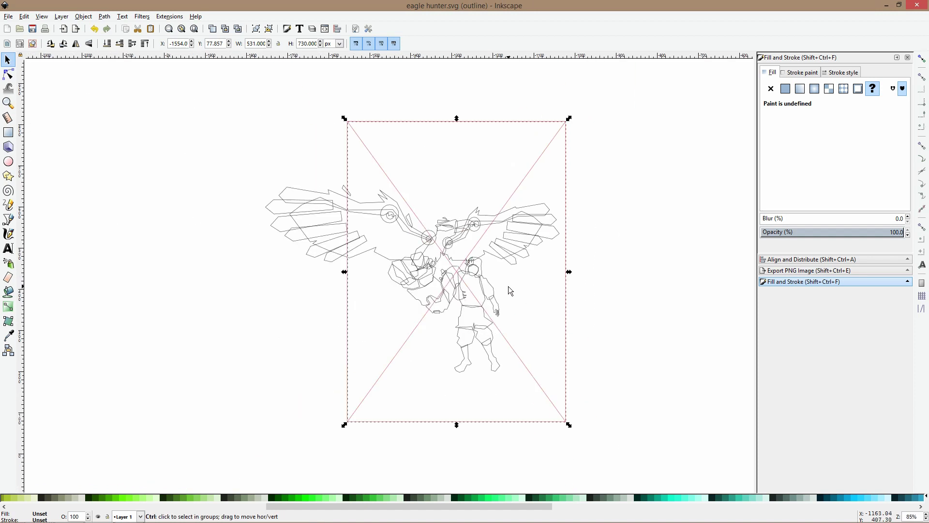
pyautogui.press('ctrl+KP_5')
# Place a duplicate of all traced shapes on the empty canvas beside the sketch and group the copied hunter's green pieces
pyautogui.moveTo(229, 160); pyautogui.dragTo(628, 391)
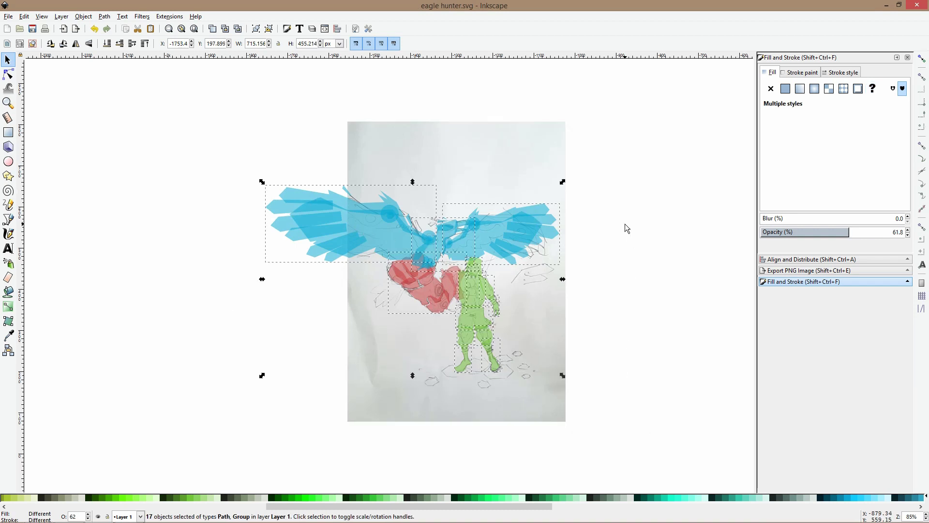
pyautogui.moveTo(625, 224); pyautogui.dragTo(543, 216)
pyautogui.moveTo(423, 224); pyautogui.dragTo(532, 227)
pyautogui.moveTo(699, 392); pyautogui.dragTo(561, 219)
pyautogui.hotkey('ctrl', 'g')
# Try pulling the copied hunter, red shapes, eagle body and wing groups apart, and undo these moves
pyautogui.moveTo(611, 299); pyautogui.dragTo(705, 315)
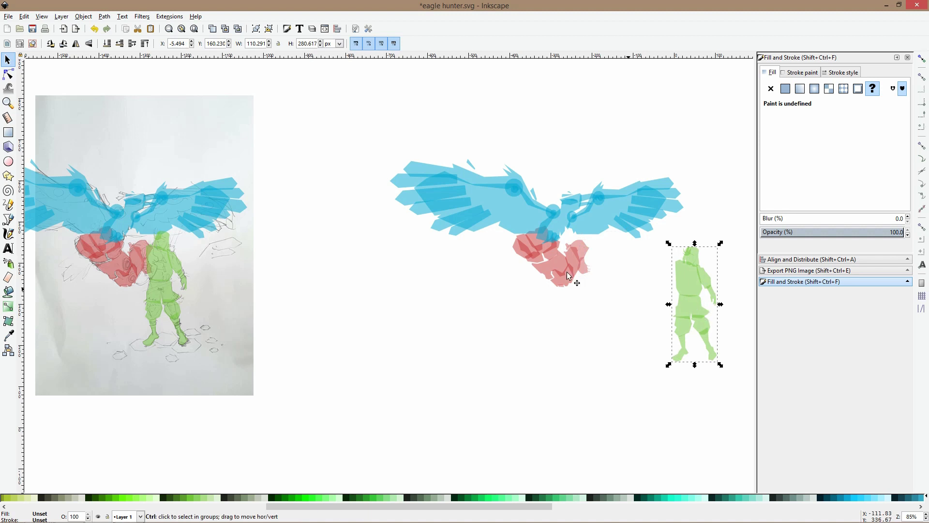
pyautogui.moveTo(573, 279); pyautogui.dragTo(552, 327)
pyautogui.moveTo(577, 209); pyautogui.dragTo(574, 156)
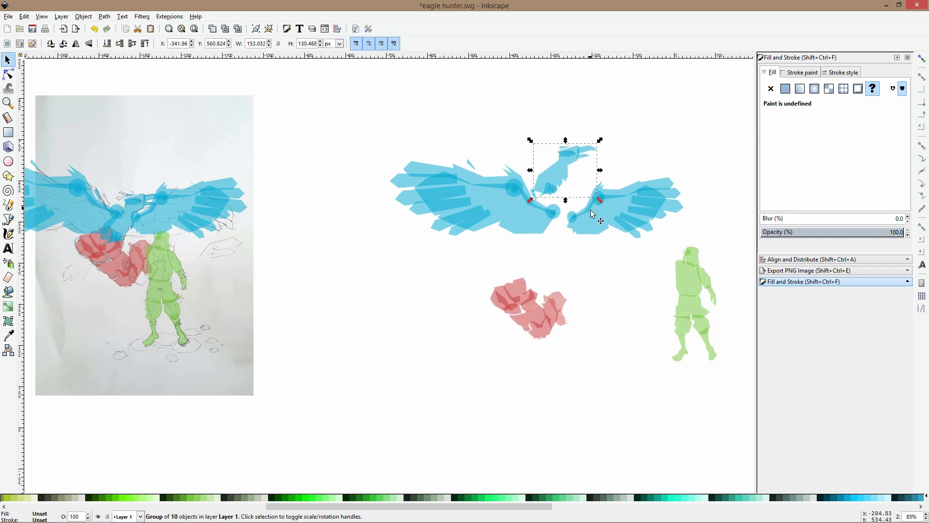
pyautogui.moveTo(553, 234); pyautogui.dragTo(414, 228)
pyautogui.hotkey('ctrl', 'z')
pyautogui.hotkey('ctrl', 'z')
pyautogui.hotkey('ctrl', 'z')
pyautogui.hotkey('ctrl', 'z')
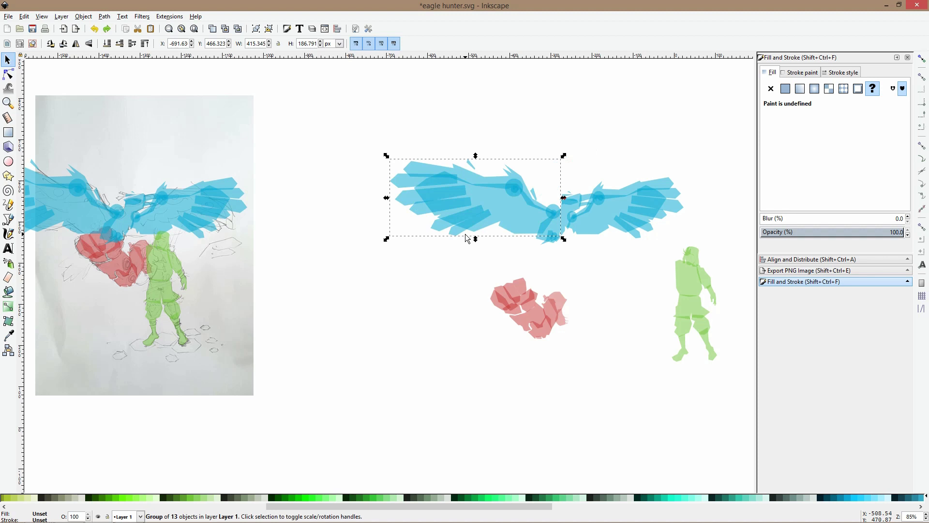
pyautogui.press('Escape')
# Move the five copied groups together closer to the sketch and deselect them
pyautogui.scroll(1, 649, 303)
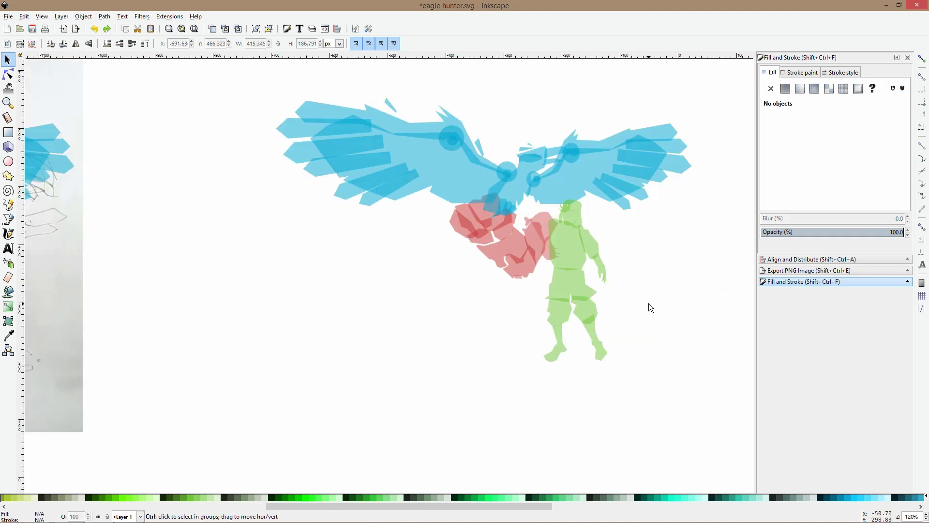
pyautogui.scroll(1, 611, 288)
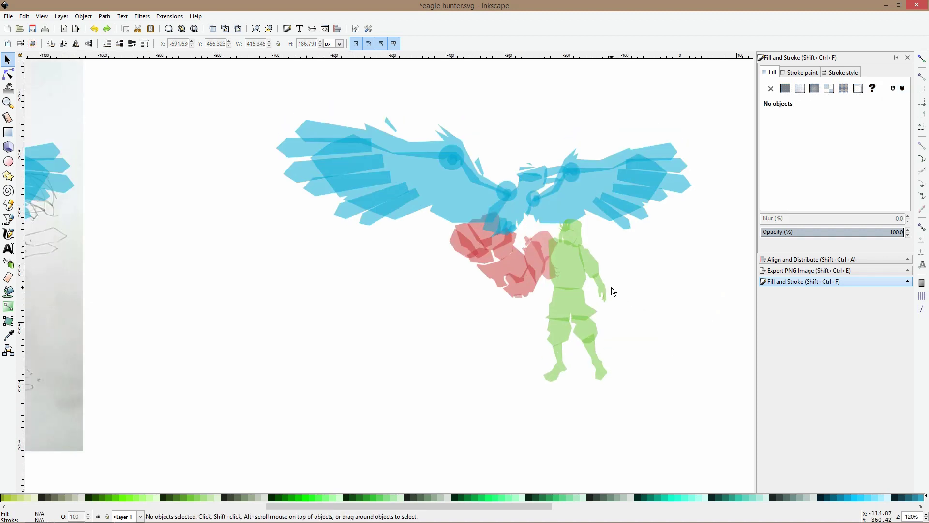
pyautogui.scroll(-2, 612, 286)
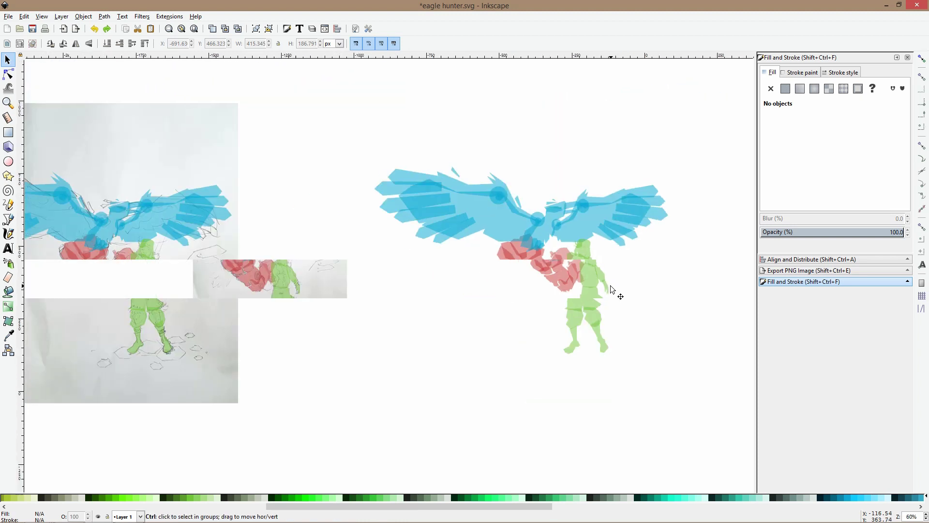
pyautogui.moveTo(438, 170); pyautogui.dragTo(686, 371)
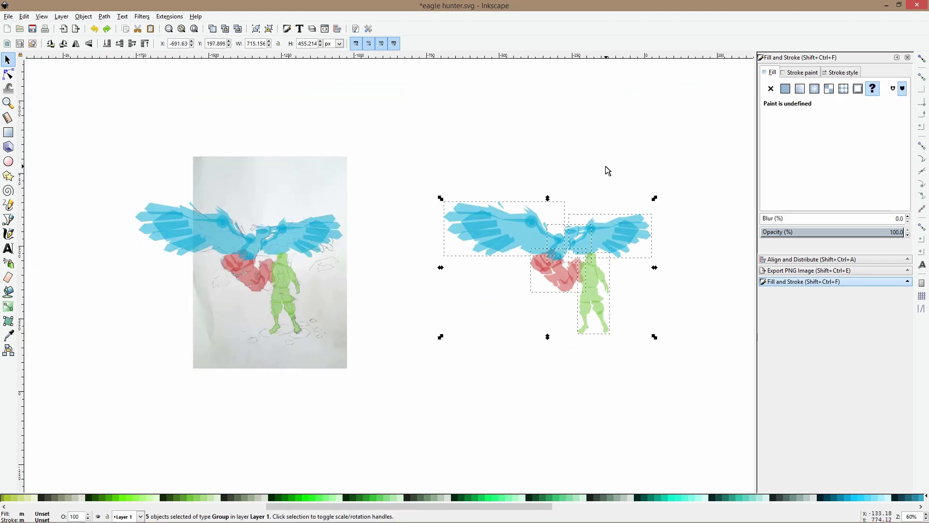
pyautogui.moveTo(622, 249); pyautogui.dragTo(551, 240)
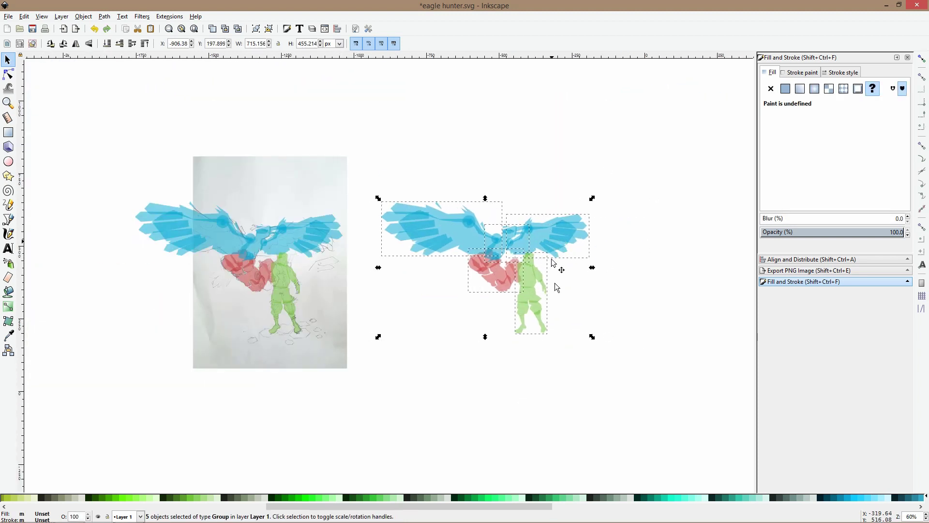
pyautogui.press('Escape')
pyautogui.scroll(1, 530, 243)
pyautogui.scroll(1, 531, 242)
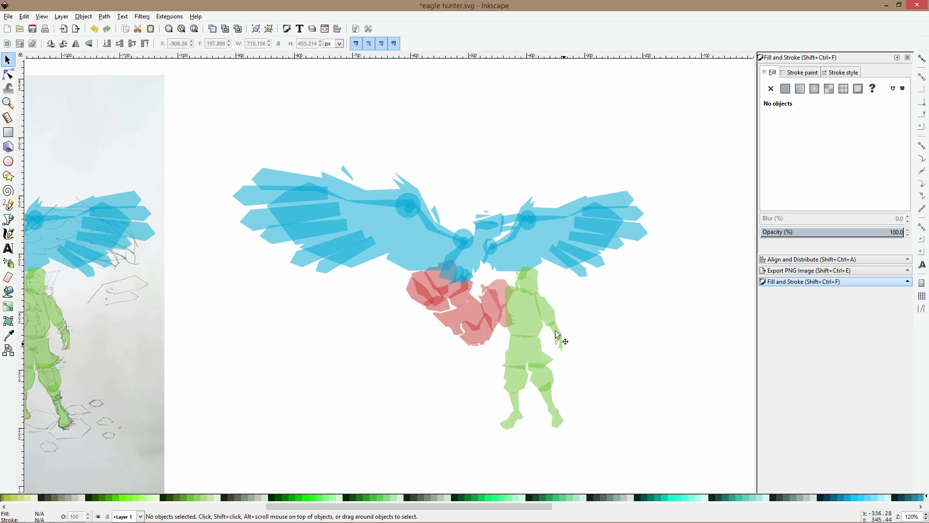
pyautogui.click(462, 300)
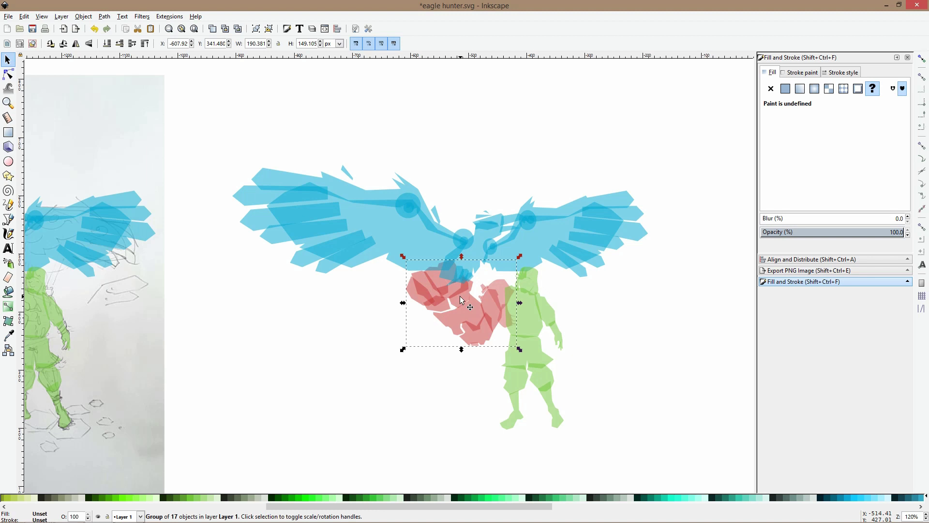
pyautogui.click(394, 440)
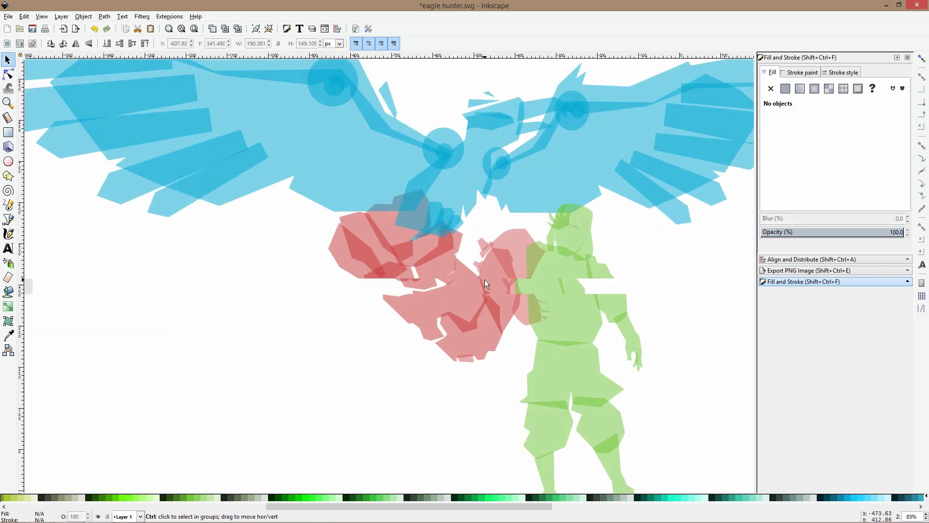
pyautogui.keyDown('ctrl'); pyautogui.scroll(-3, 484, 280); pyautogui.keyUp('ctrl')
pyautogui.moveTo(285, 125); pyautogui.dragTo(635, 311)
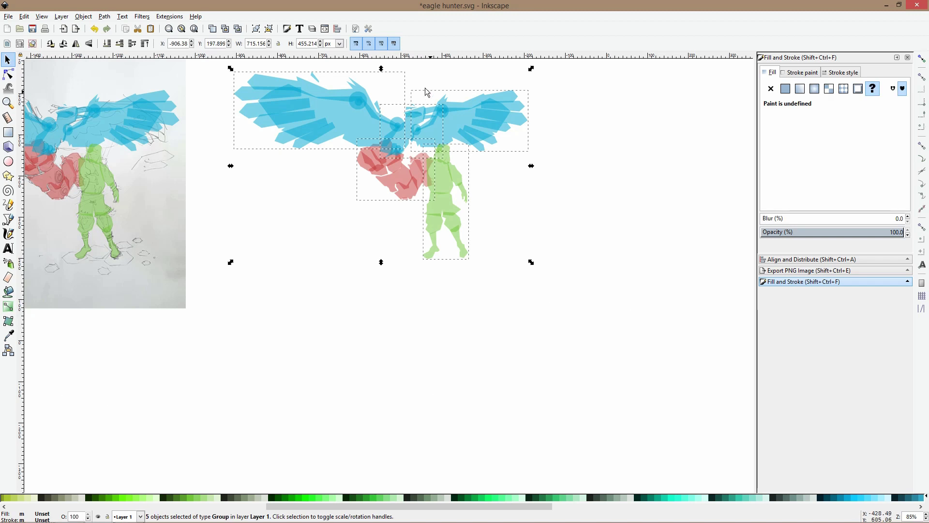
pyautogui.click(372, 107)
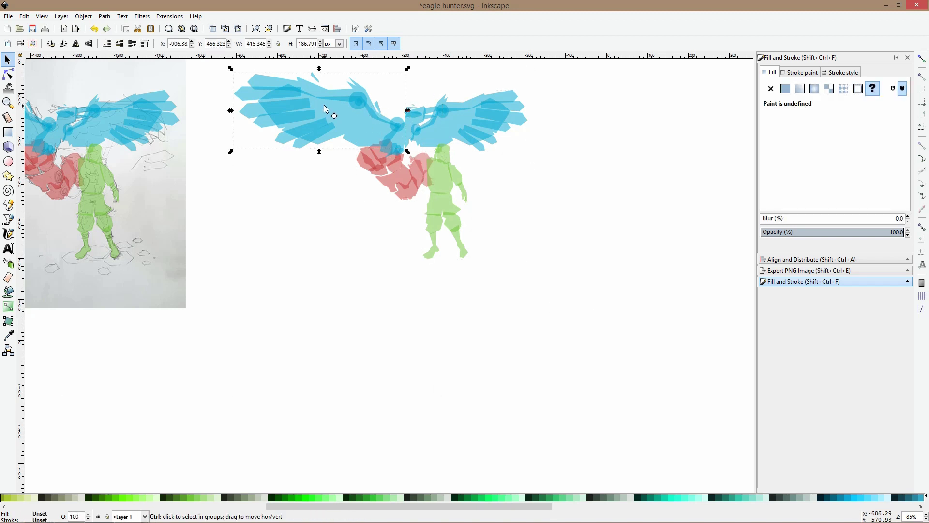
pyautogui.hotkey('ctrl', 'a')
pyautogui.press('Escape')
pyautogui.scroll(2, 339, 116)
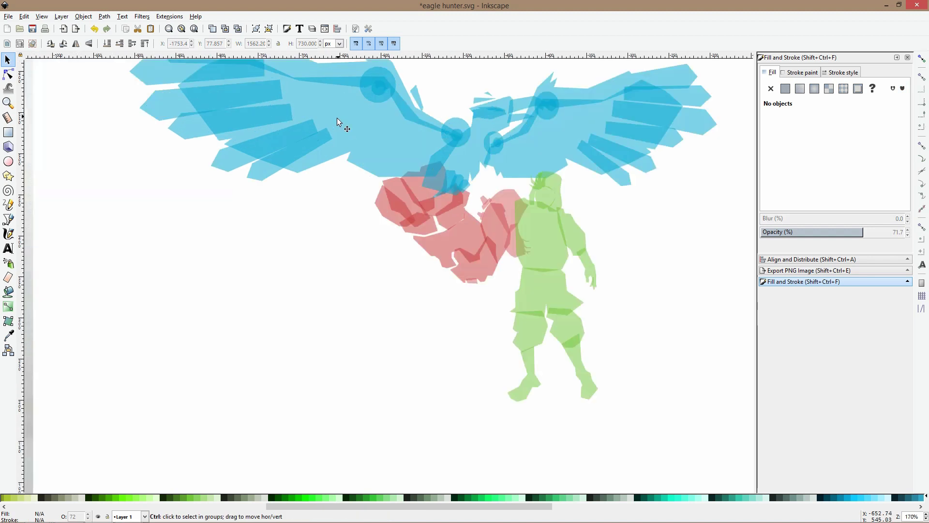
# Set the opacity of all shapes inside the copied larger wing group to 100 percent and deselect them
pyautogui.click(337, 118)
pyautogui.scroll(3, 336, 137)
pyautogui.hotkey('ctrl', 'a')
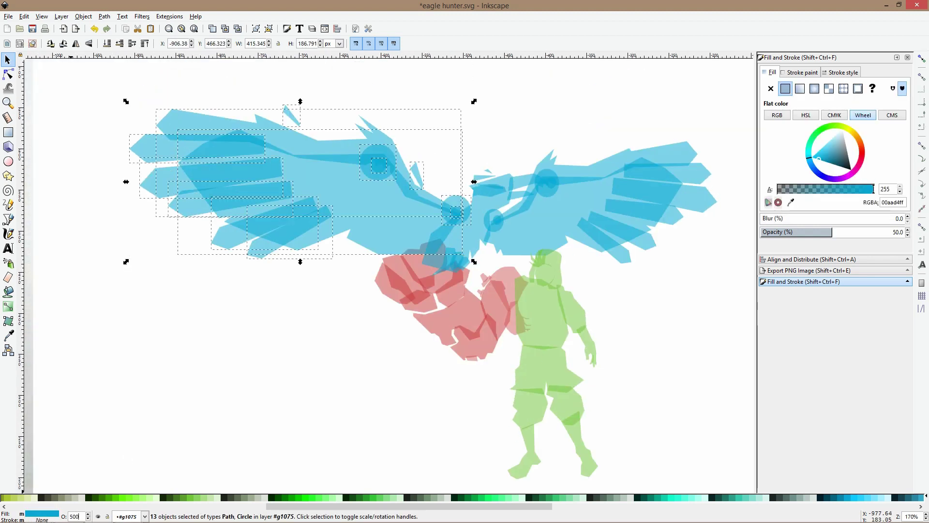
pyautogui.press('Return')
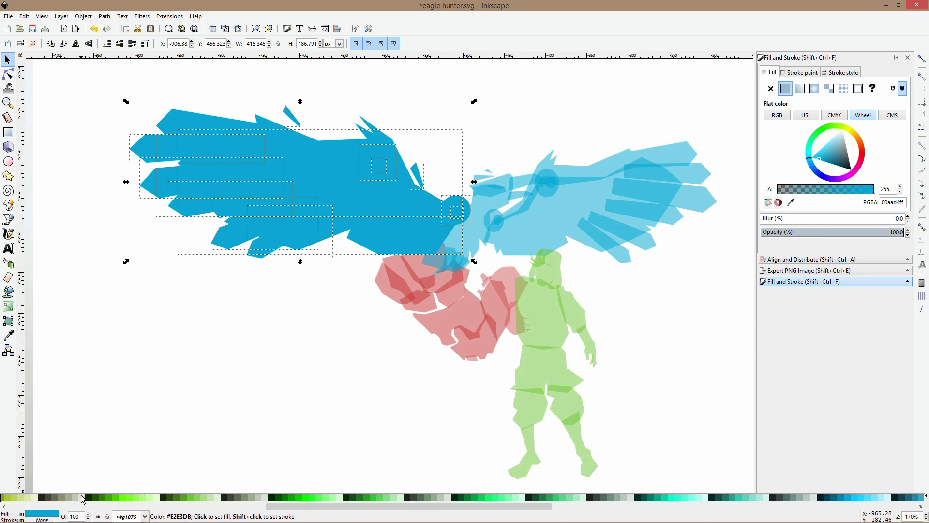
pyautogui.click(267, 373)
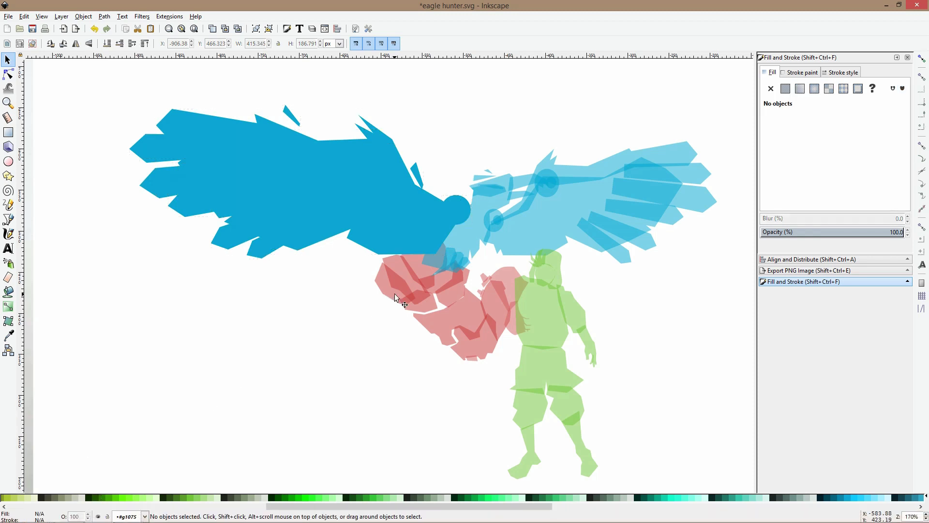
# Fill the large main shape inside the opaque wing group with the grey-green palette color #B7C8BE
pyautogui.click(449, 285)
pyautogui.click(437, 212)
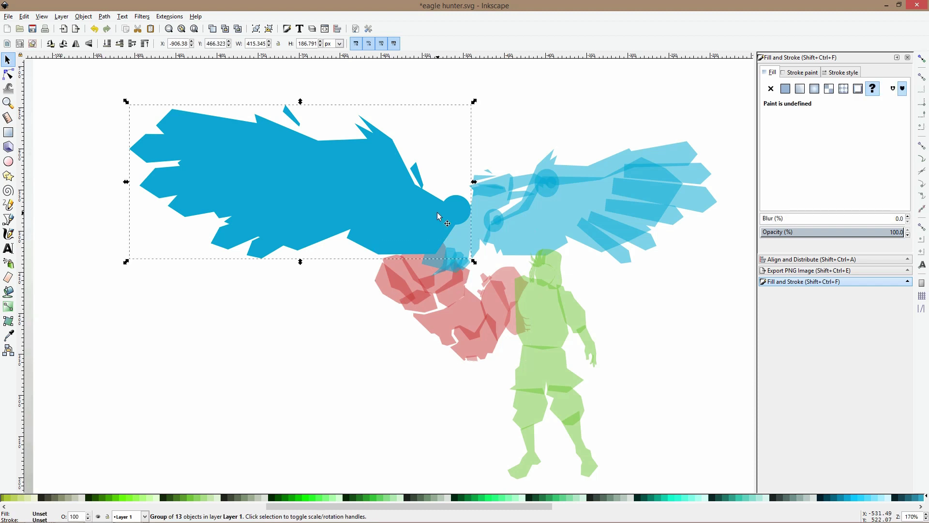
pyautogui.keyDown('ctrl'); pyautogui.click(381, 203); pyautogui.keyUp('ctrl')
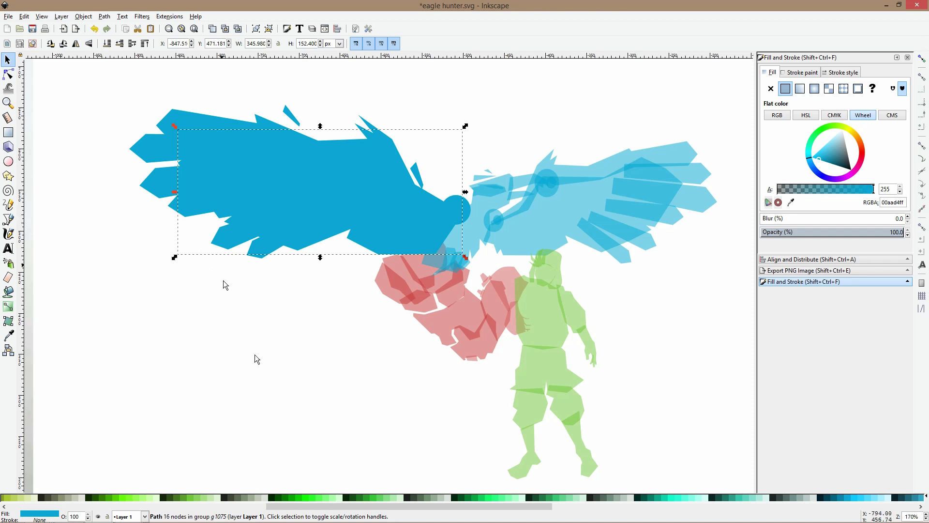
pyautogui.click(626, 497)
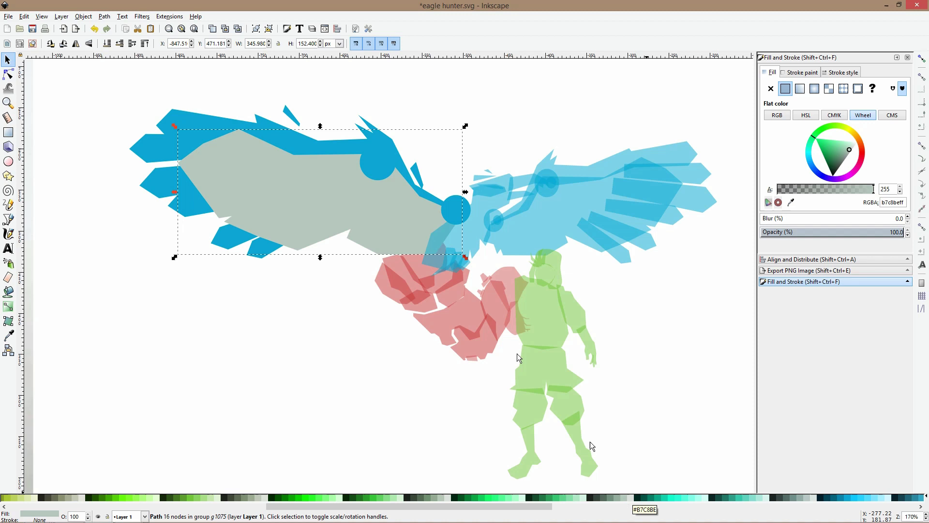
# Fill the two small inner joint circles of the wing with the darker green #6F917C
pyautogui.keyDown('ctrl'); pyautogui.click(391, 173); pyautogui.keyUp('ctrl')
pyautogui.keyDown('ctrl'); pyautogui.keyDown('shift'); pyautogui.click(456, 210); pyautogui.keyUp('shift'); pyautogui.keyUp('ctrl')
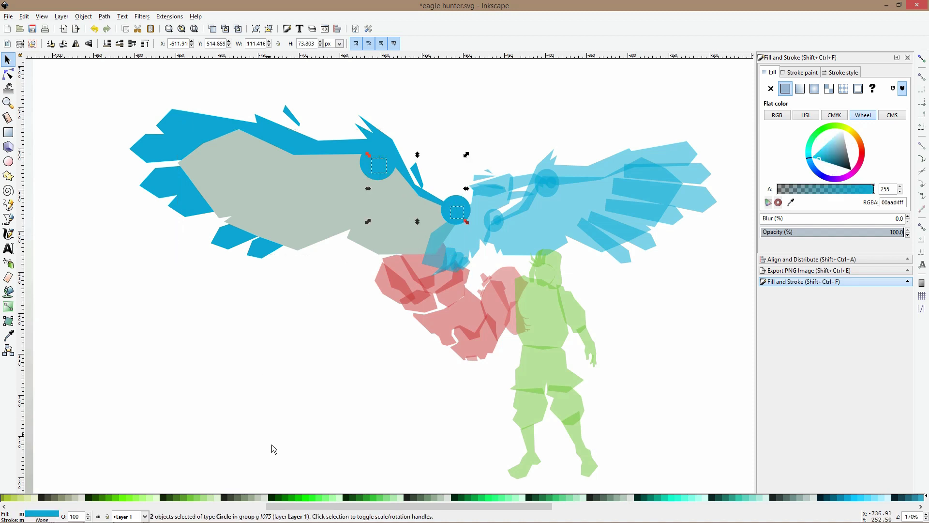
pyautogui.click(428, 496)
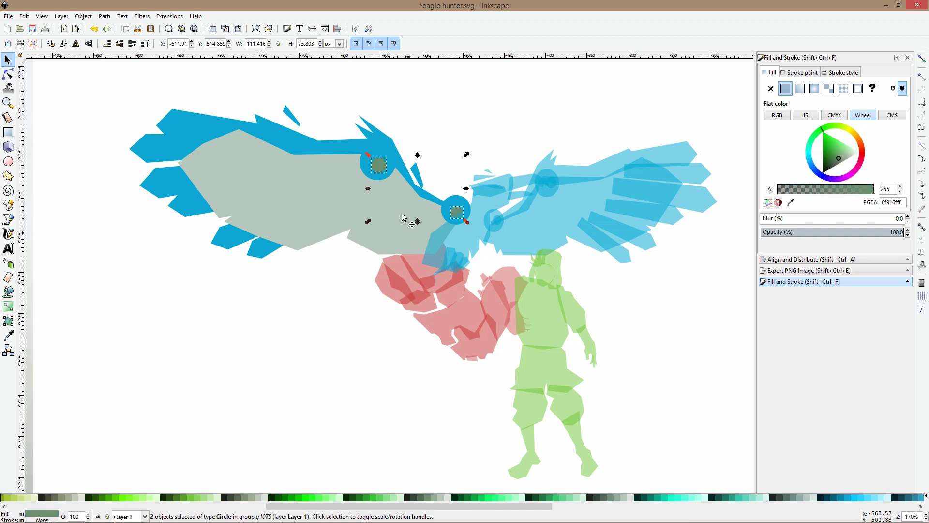
pyautogui.click(612, 502)
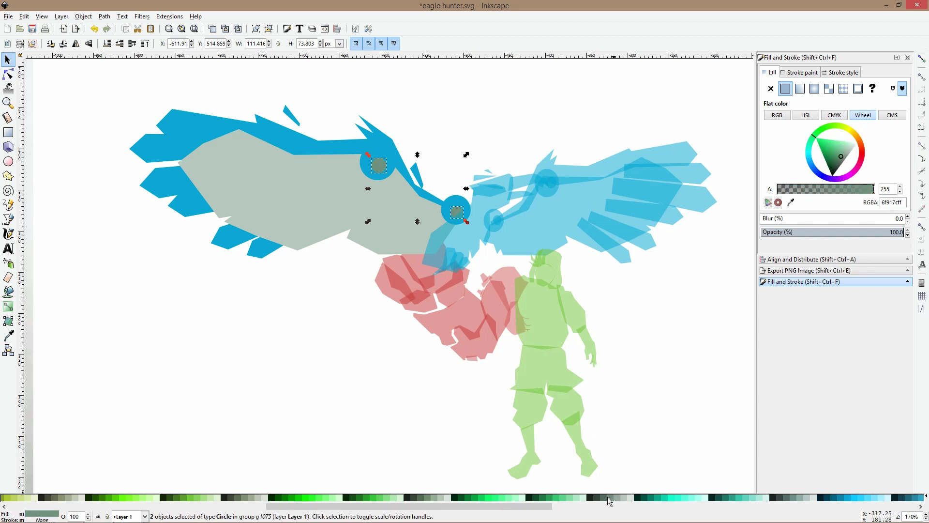
# Fill the wing's upper-edge shape, both large joint circles and the two loose feather slivers with light grey #E9E9E9
pyautogui.click(392, 172)
pyautogui.keyDown('shift'); pyautogui.click(384, 140); pyautogui.keyUp('shift')
pyautogui.keyDown('shift'); pyautogui.click(456, 203); pyautogui.keyUp('shift')
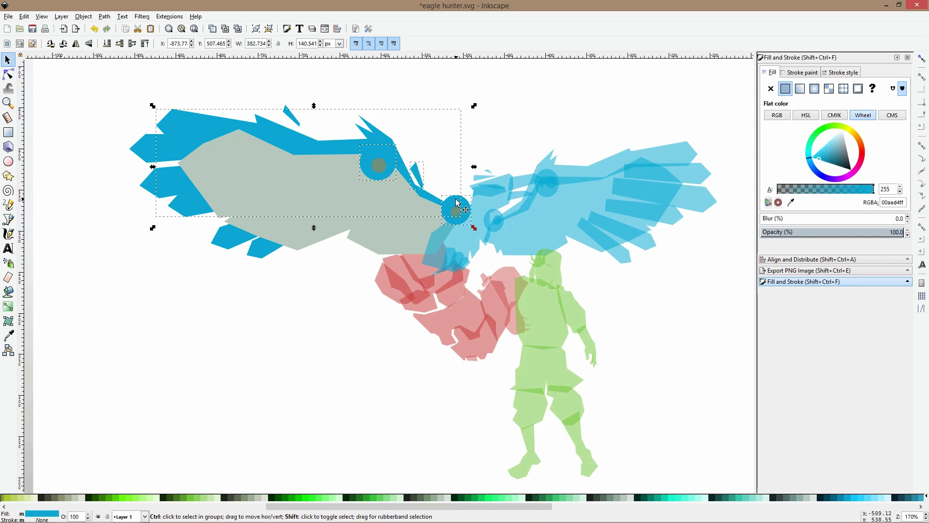
pyautogui.keyDown('shift'); pyautogui.click(299, 125); pyautogui.keyUp('shift')
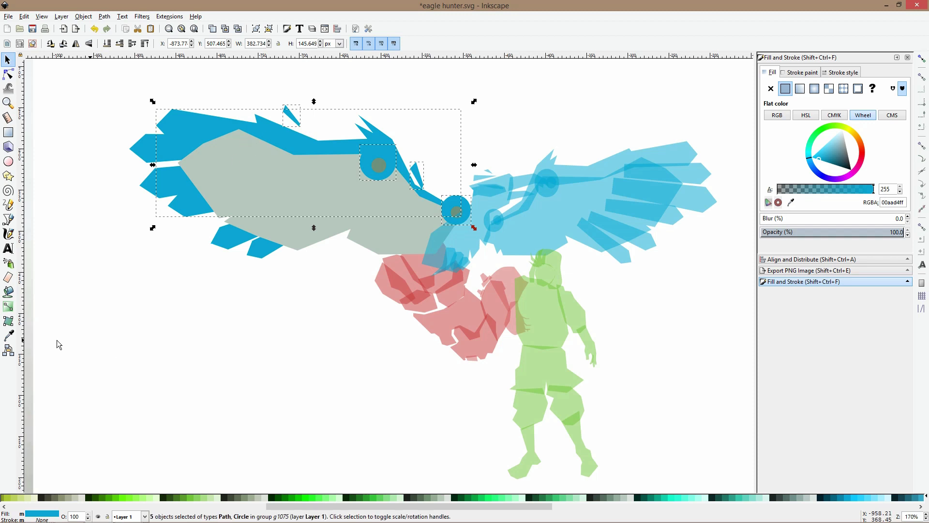
pyautogui.click(14, 334)
pyautogui.click(264, 208)
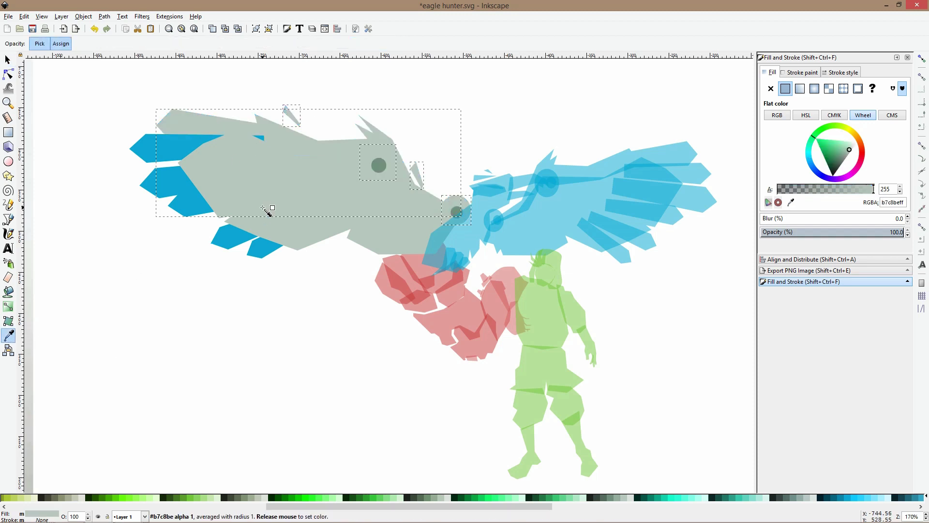
pyautogui.press('s')
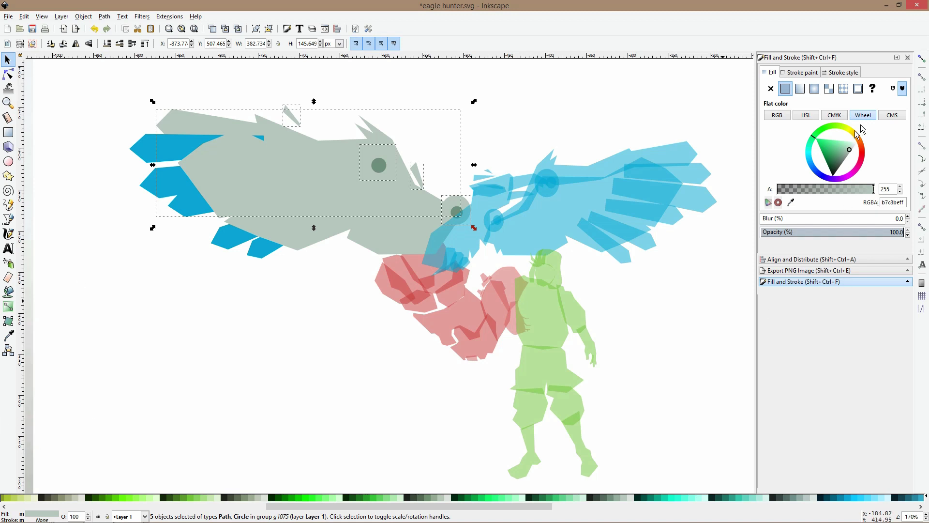
pyautogui.click(853, 147)
pyautogui.moveTo(852, 148); pyautogui.dragTo(856, 148)
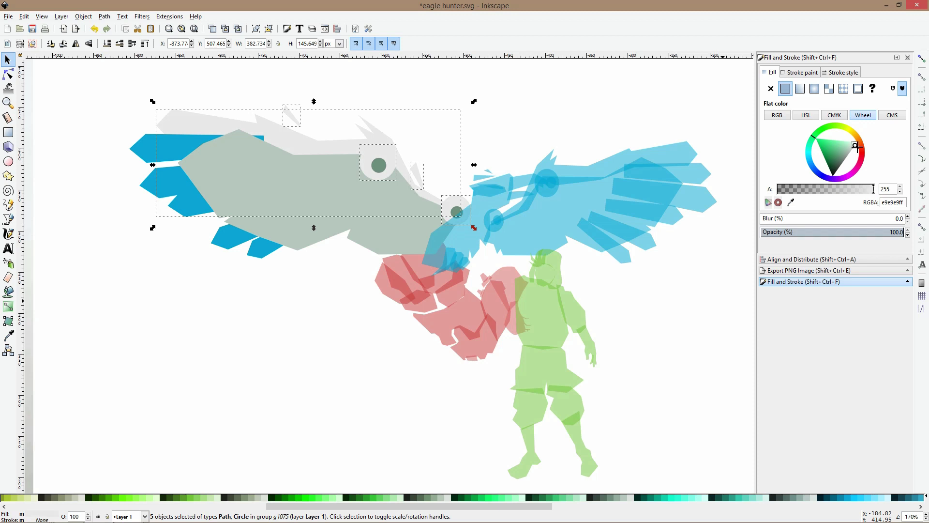
pyautogui.click(470, 151)
# Recolor the two small inner joint circles with the #B7C8BE sampled from the wing's main shape
pyautogui.keyDown('ctrl'); pyautogui.scroll(2, 373, 164); pyautogui.keyUp('ctrl')
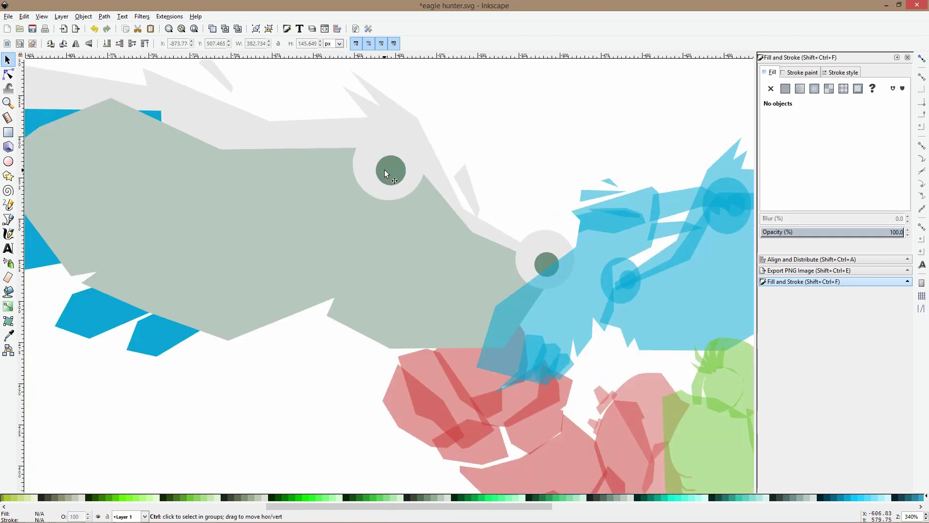
pyautogui.click(384, 169)
pyautogui.keyDown('shift'); pyautogui.click(541, 264); pyautogui.keyUp('shift')
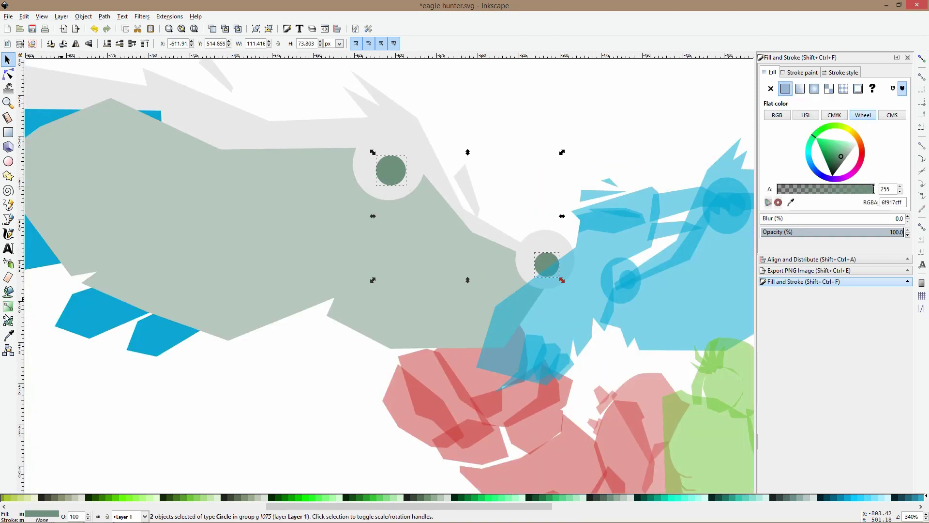
pyautogui.click(8, 335)
pyautogui.click(279, 190)
pyautogui.press('s')
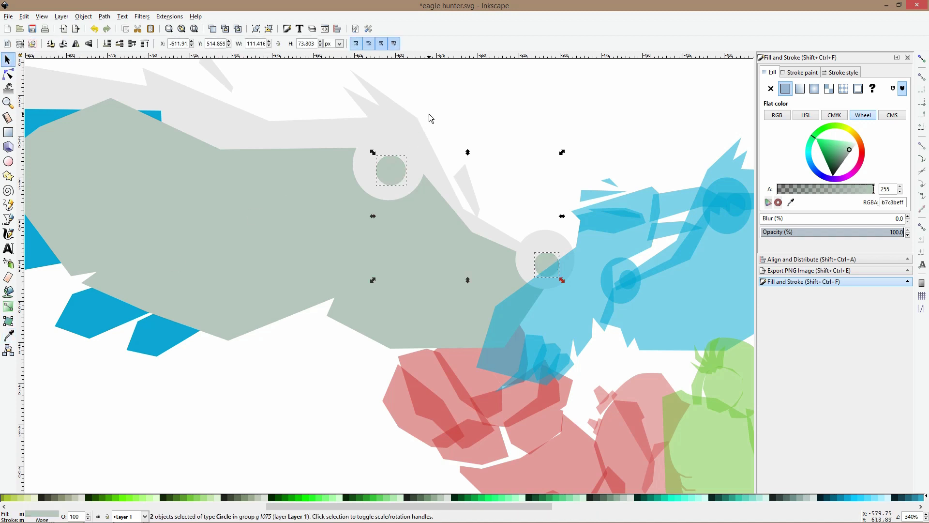
pyautogui.click(464, 116)
# Bring the five long blue feathers of the wing in front of its main shape
pyautogui.scroll(-2, 463, 115)
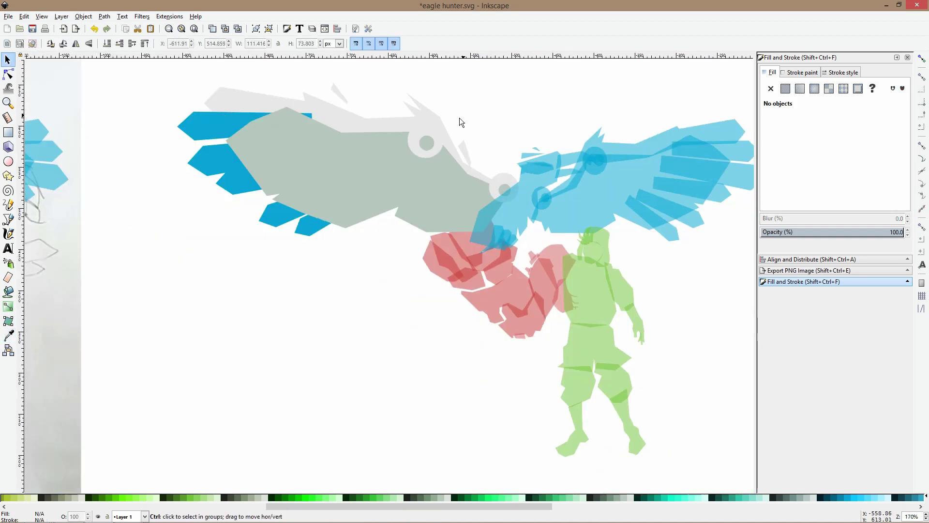
pyautogui.click(193, 123)
pyautogui.keyDown('shift'); pyautogui.click(313, 228); pyautogui.keyUp('shift')
pyautogui.keyDown('shift'); pyautogui.click(276, 215); pyautogui.keyUp('shift')
pyautogui.keyDown('shift'); pyautogui.click(239, 181); pyautogui.keyUp('shift')
pyautogui.keyDown('shift'); pyautogui.click(202, 169); pyautogui.keyUp('shift')
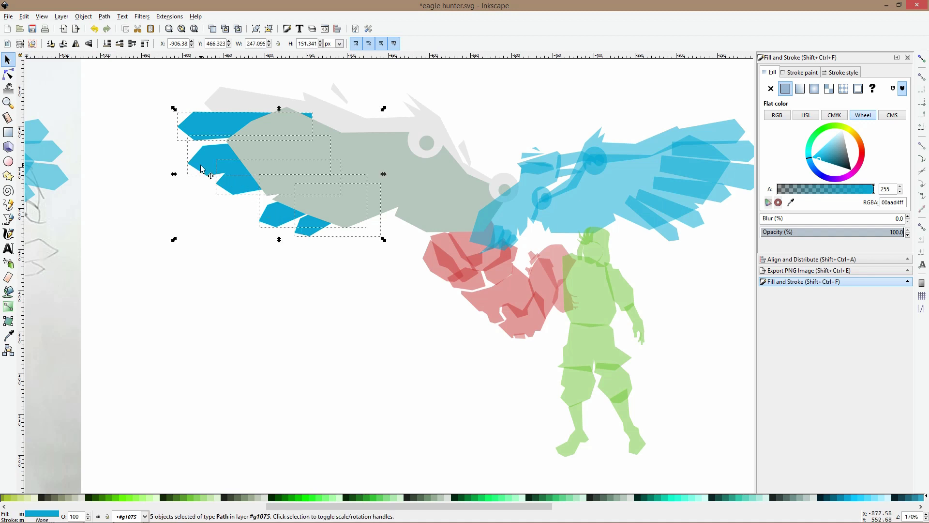
pyautogui.press('Home')
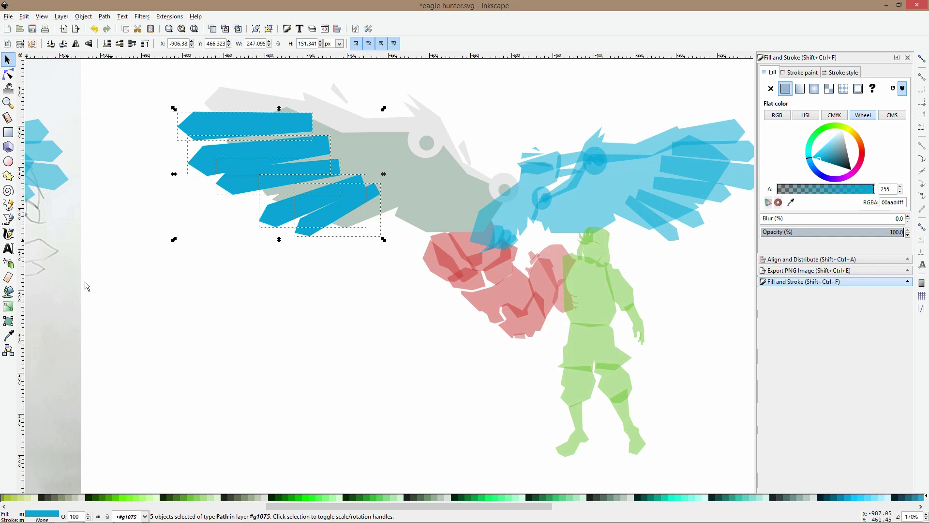
# Fill the five long feathers with the light grey #E9E9E9 sampled from the wing's upper edge, and deselect them
pyautogui.click(8, 335)
pyautogui.click(325, 121)
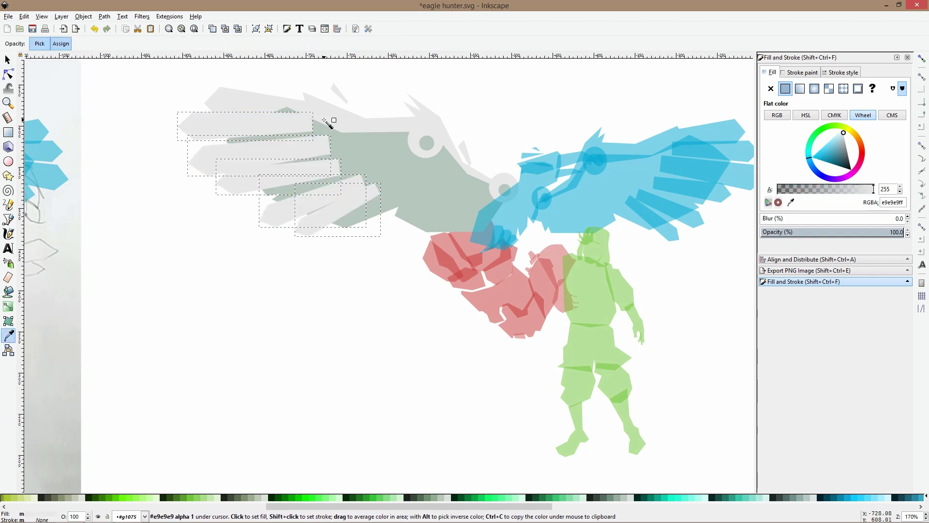
pyautogui.press('s')
pyautogui.click(338, 278)
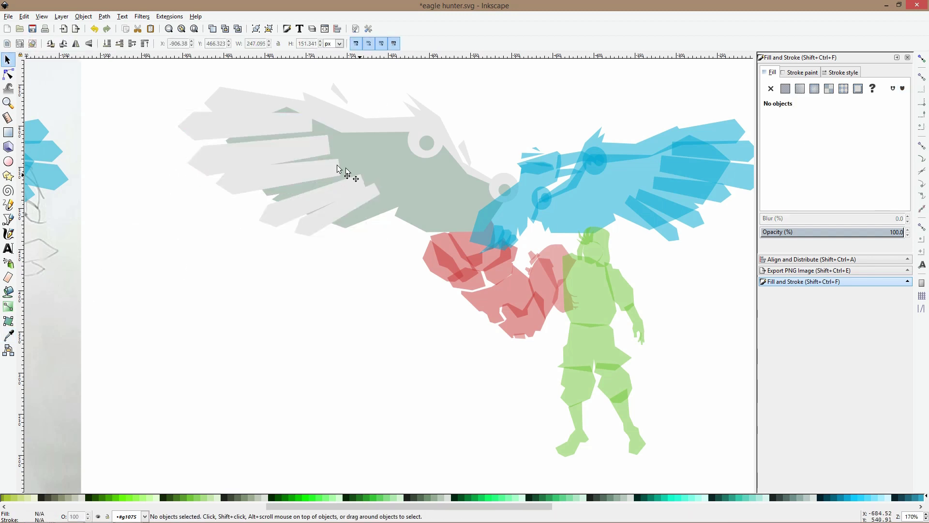
# Give the uppermost of the five long feathers a linear gradient fading from its tip toward the inner end
pyautogui.keyDown('ctrl'); pyautogui.scroll(1, 327, 161); pyautogui.keyUp('ctrl')
pyautogui.click(240, 103)
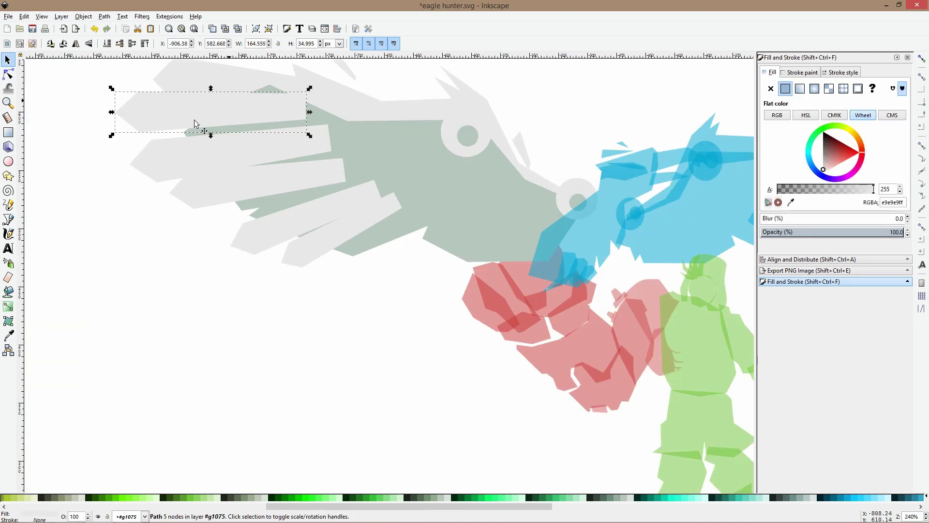
pyautogui.click(8, 306)
pyautogui.moveTo(171, 113); pyautogui.dragTo(297, 107)
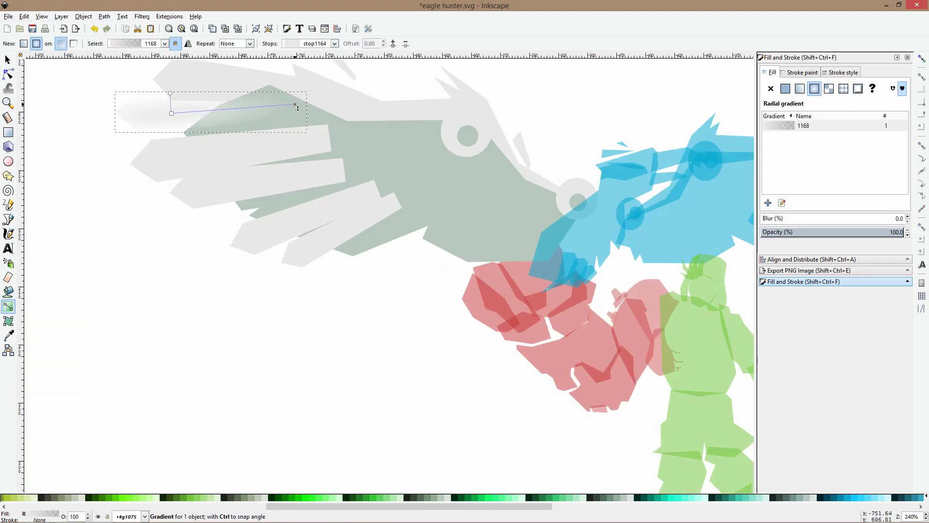
pyautogui.hotkey('ctrl', 'z')
pyautogui.click(23, 43)
pyautogui.moveTo(150, 108); pyautogui.dragTo(275, 109)
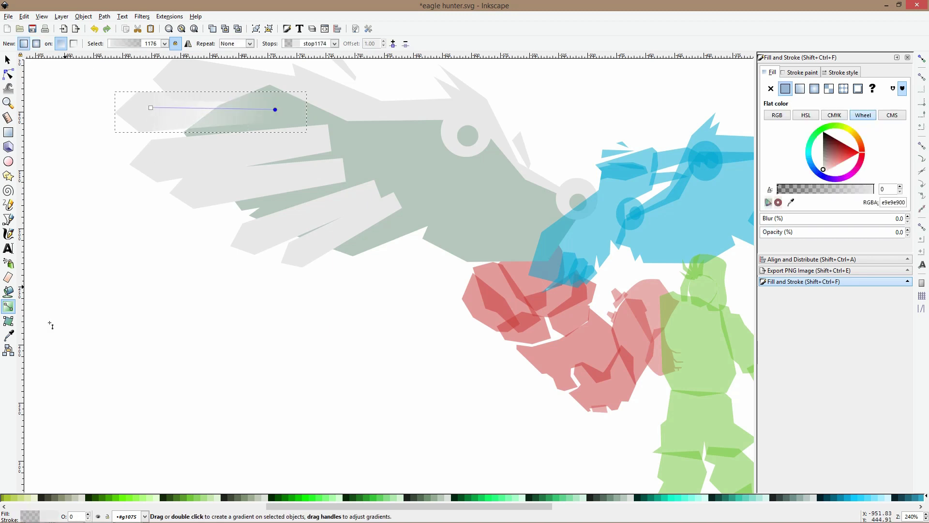
# Color the feather gradient's end stop with the wing's #B7C8BE and extend it to the feather's inner edge
pyautogui.click(8, 335)
pyautogui.click(305, 112)
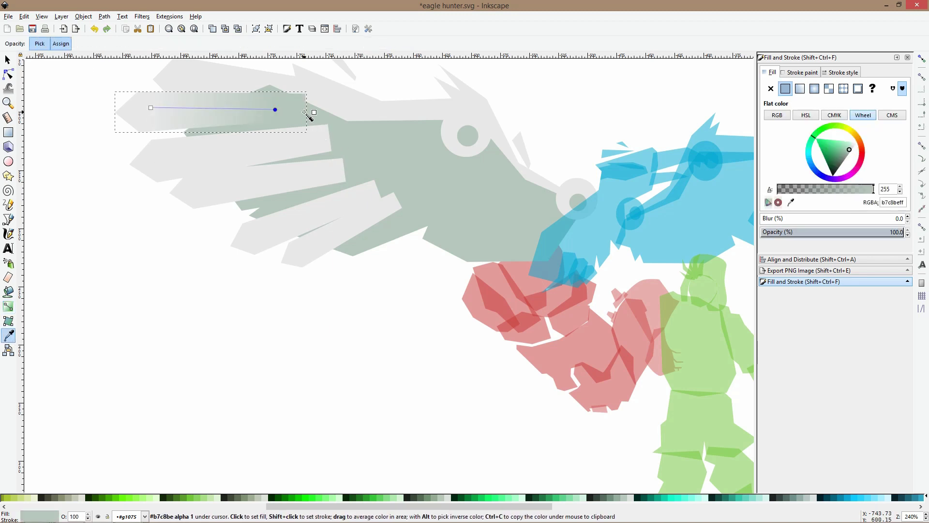
pyautogui.moveTo(275, 110); pyautogui.dragTo(304, 110)
pyautogui.press('s')
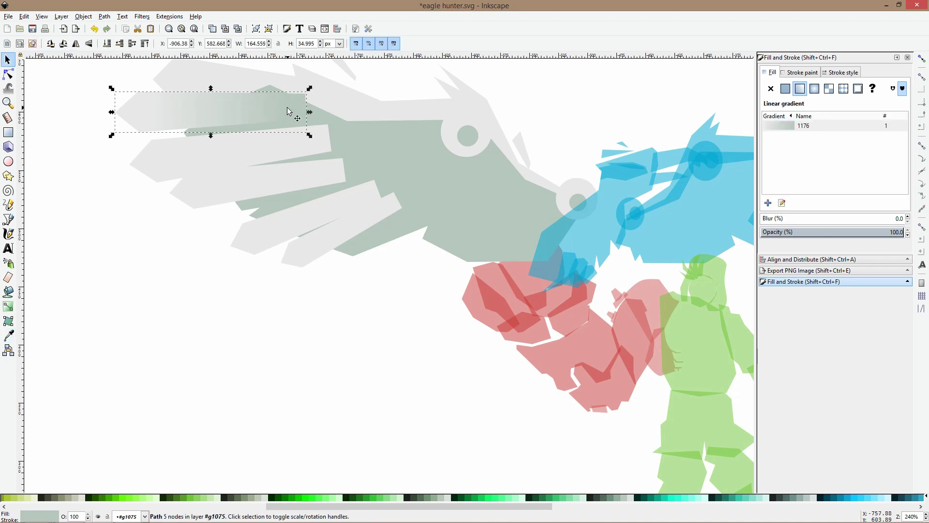
# Raise the wing's light grey upper edge and its four joint circles in front of the long feathers, and deselect them
pyautogui.scroll(4, 321, 120)
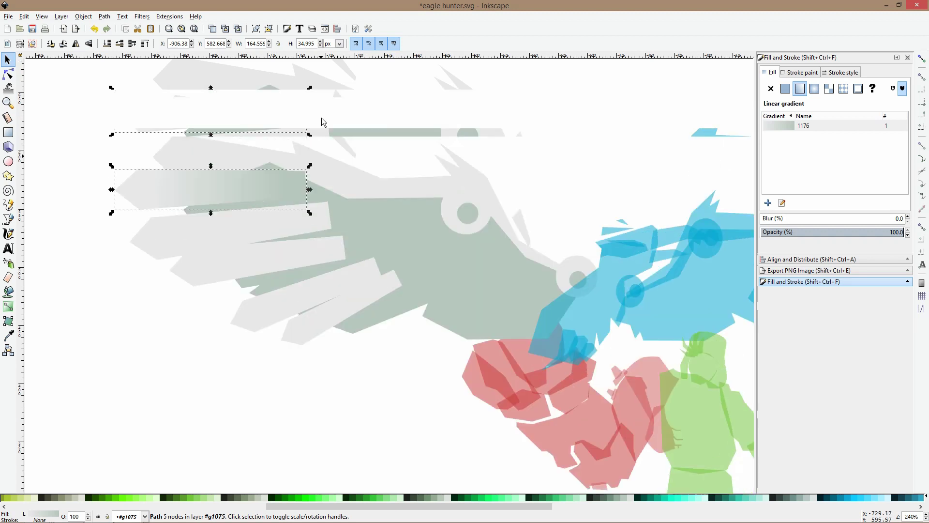
pyautogui.click(329, 159)
pyautogui.keyDown('shift'); pyautogui.click(466, 221); pyautogui.keyUp('shift')
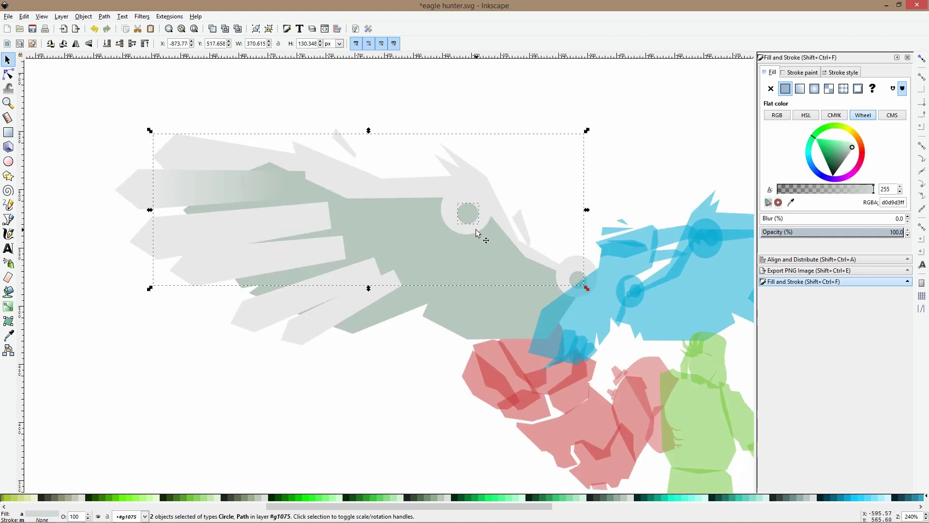
pyautogui.keyDown('shift'); pyautogui.click(575, 270); pyautogui.keyUp('shift')
pyautogui.keyDown('shift'); pyautogui.click(577, 270); pyautogui.keyUp('shift')
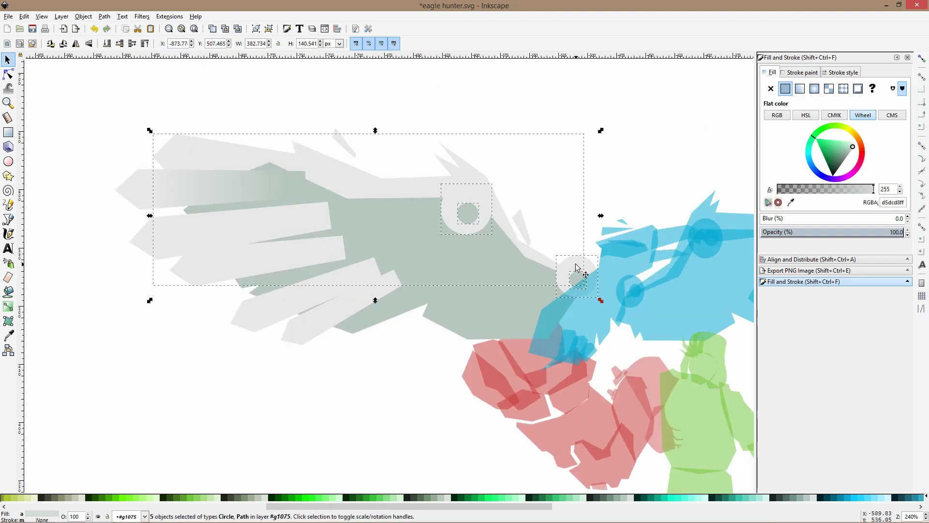
pyautogui.press('pageup')
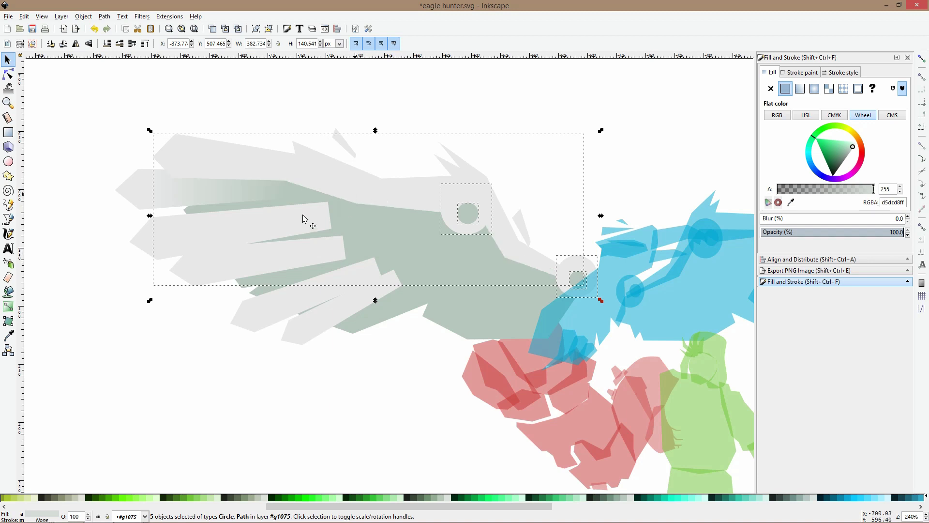
pyautogui.click(173, 310)
# Fill the second long feather from the top with the shared linear gradient 1176 and align it from the tip to the inner end
pyautogui.click(218, 233)
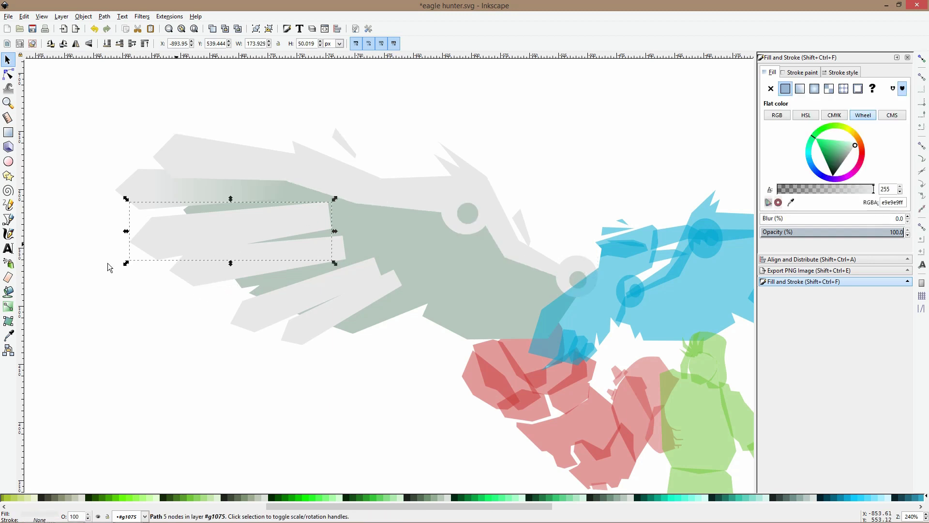
pyautogui.click(8, 306)
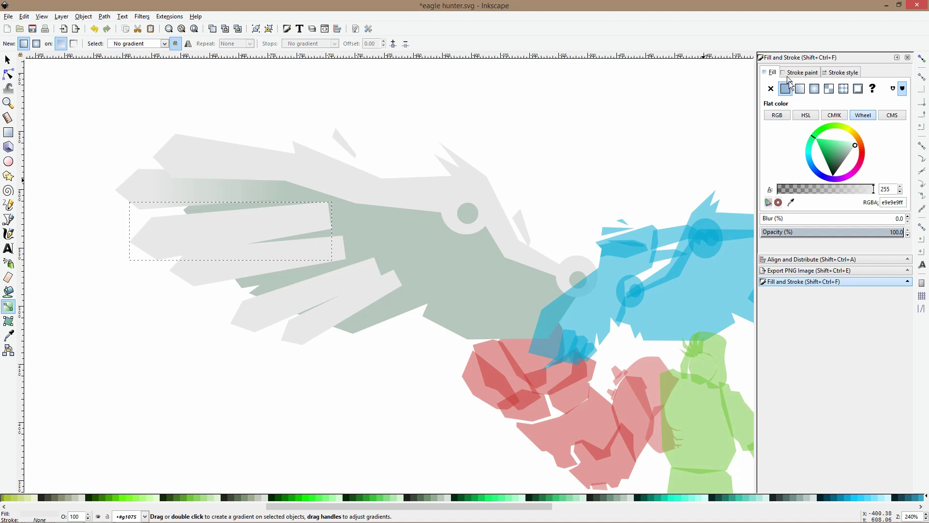
pyautogui.click(800, 88)
pyautogui.click(776, 137)
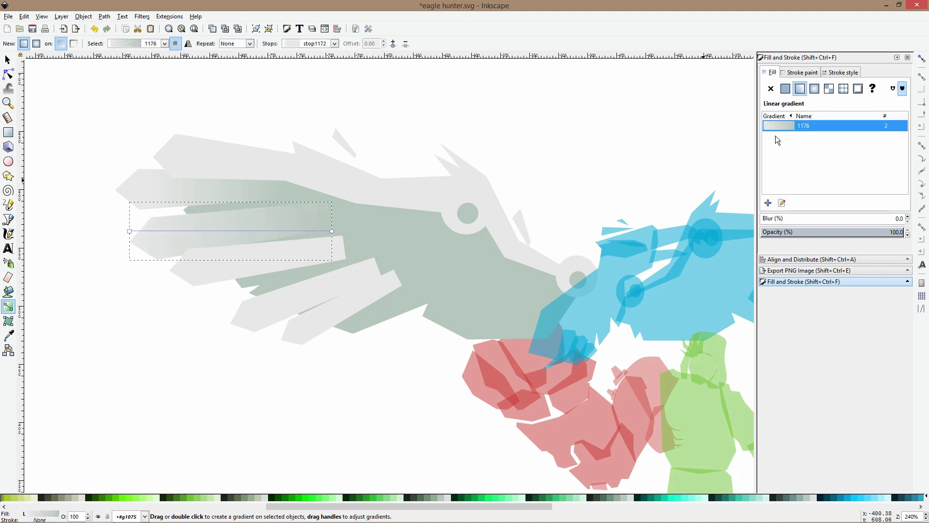
pyautogui.moveTo(129, 230); pyautogui.dragTo(170, 238)
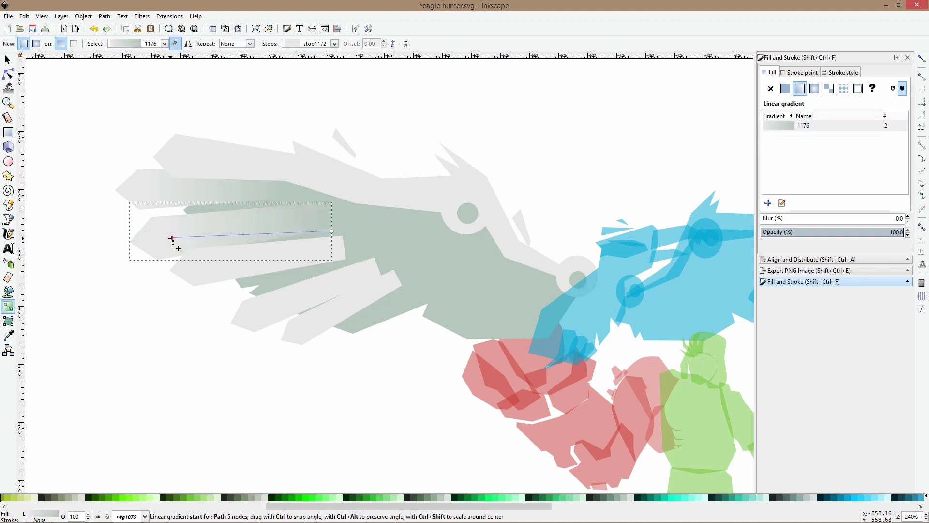
pyautogui.moveTo(334, 231); pyautogui.dragTo(321, 223)
# Apply gradient 1176 to the third long feather and angle it along the feather from near the tip to the inner edge
pyautogui.click(203, 270)
pyautogui.click(800, 89)
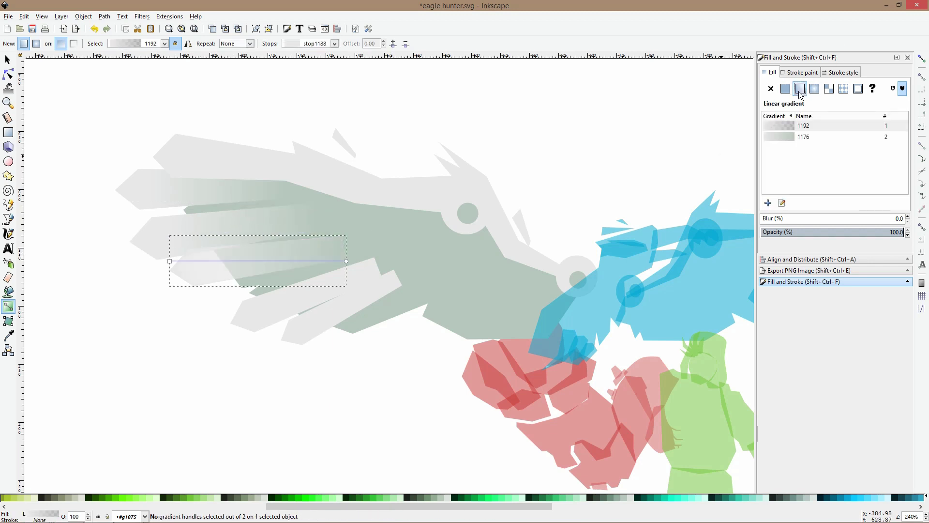
pyautogui.click(795, 137)
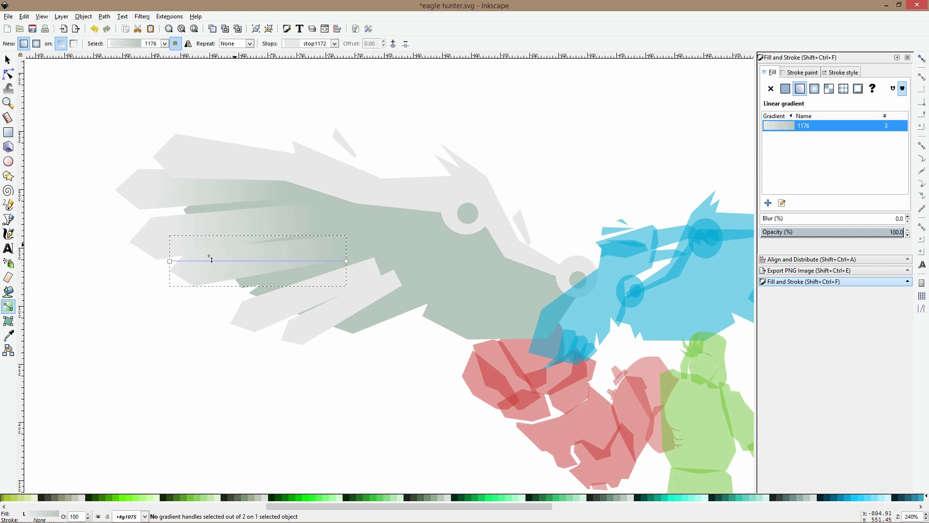
pyautogui.moveTo(170, 261); pyautogui.dragTo(215, 278)
pyautogui.moveTo(347, 261); pyautogui.dragTo(344, 249)
# Apply gradient 1176 to the fourth long feather and slant it along the feather's length, starting a little inside the tip
pyautogui.click(314, 301)
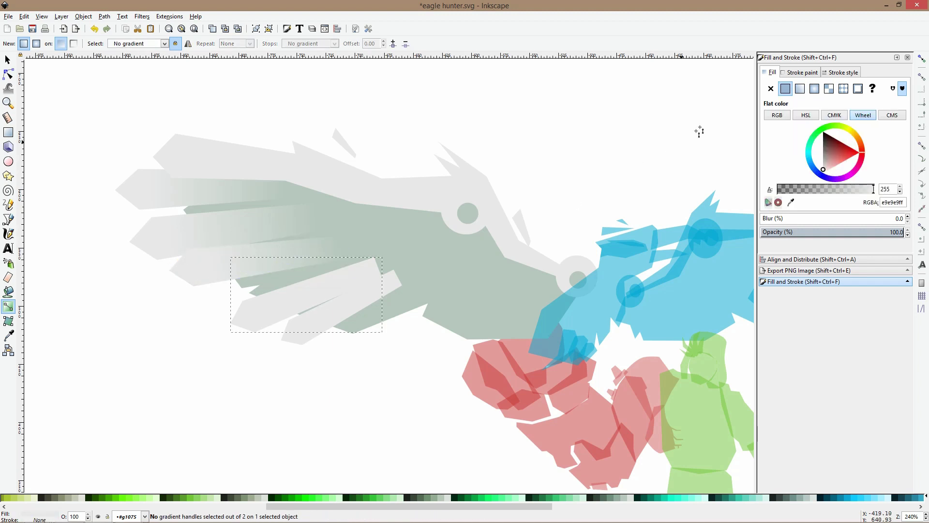
pyautogui.click(800, 89)
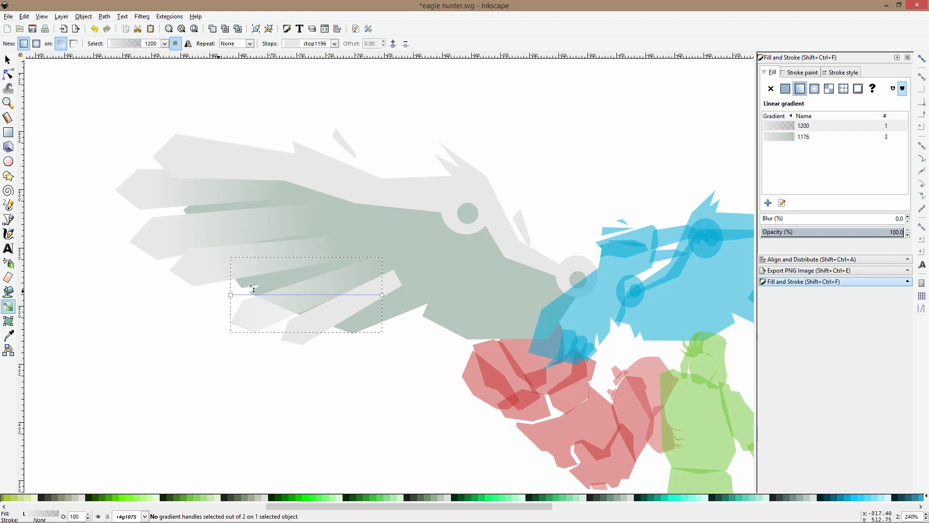
pyautogui.click(772, 138)
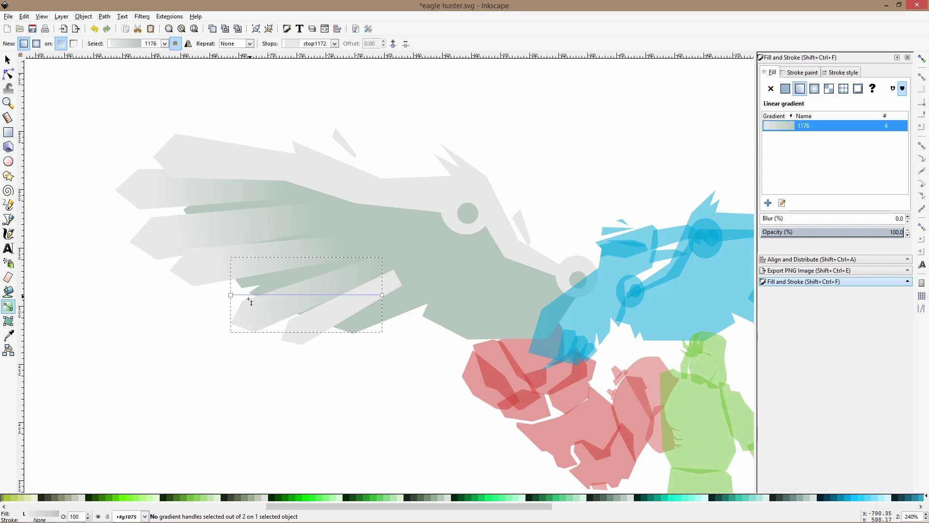
pyautogui.moveTo(232, 295); pyautogui.dragTo(250, 319)
pyautogui.moveTo(381, 297); pyautogui.dragTo(376, 266)
pyautogui.moveTo(380, 298); pyautogui.dragTo(267, 314)
# Apply gradient 1176 to the lowest long feather and slant it from the tip up to just inside the inner end
pyautogui.click(358, 301)
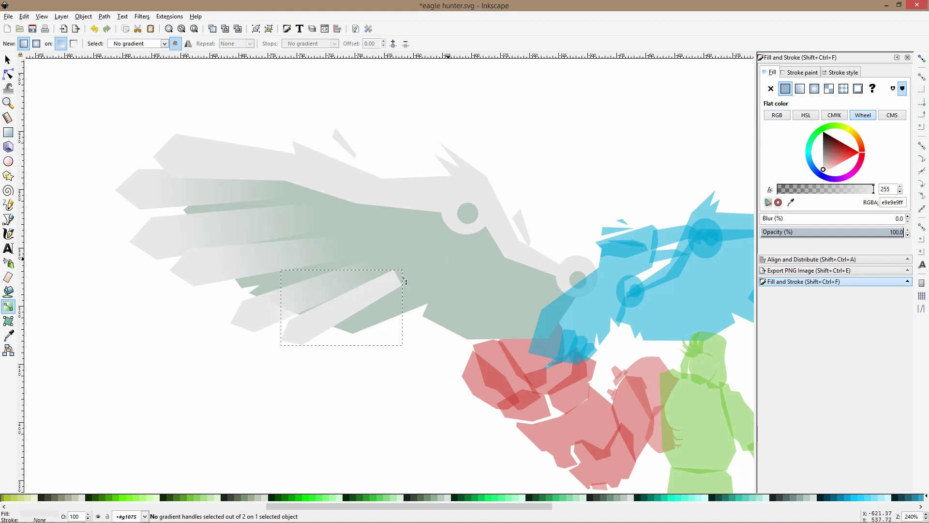
pyautogui.click(331, 284)
pyautogui.click(813, 138)
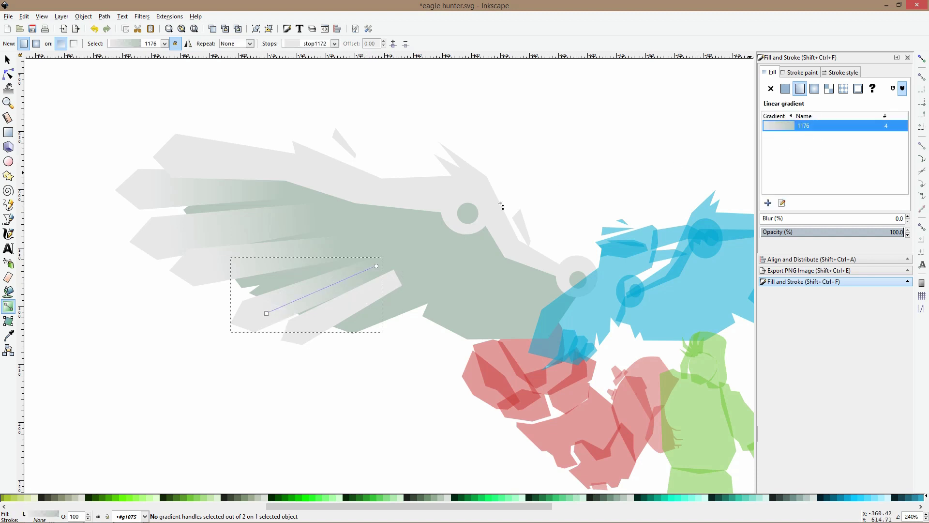
pyautogui.click(380, 298)
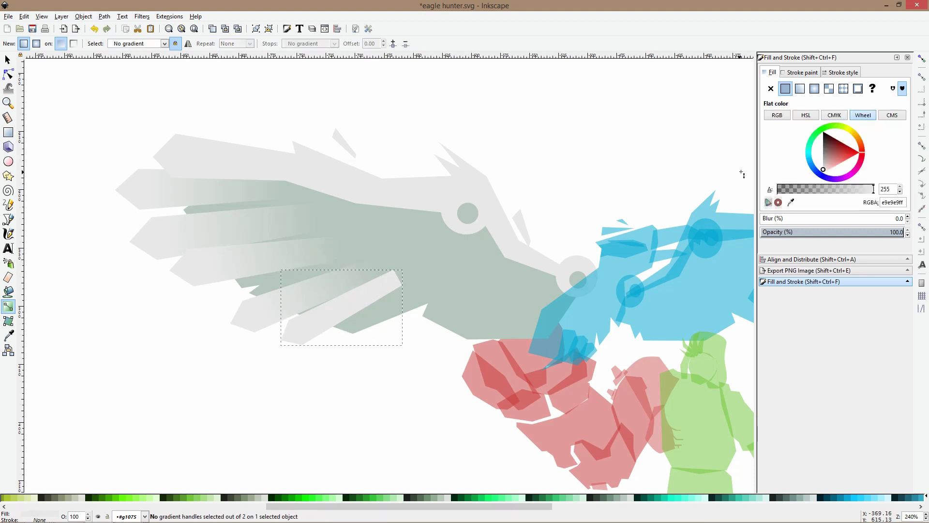
pyautogui.click(800, 88)
pyautogui.click(791, 139)
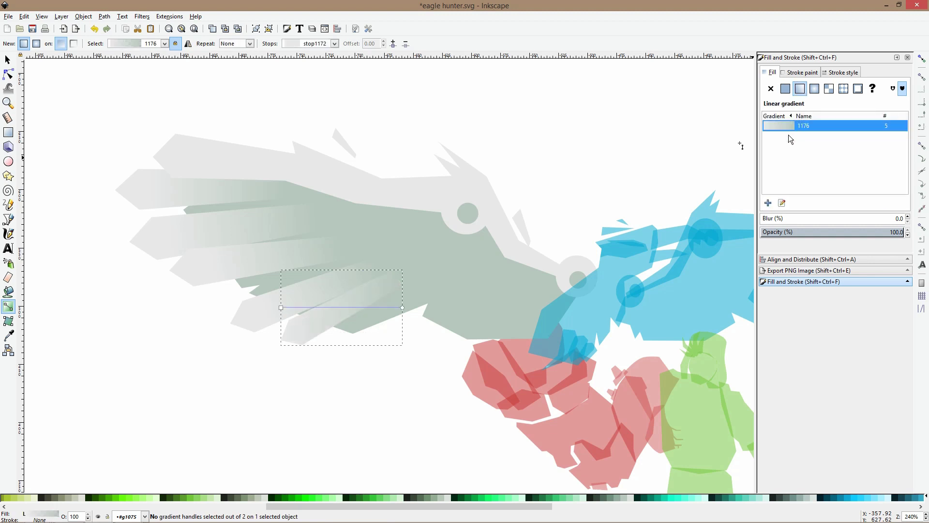
pyautogui.moveTo(281, 307); pyautogui.dragTo(300, 333)
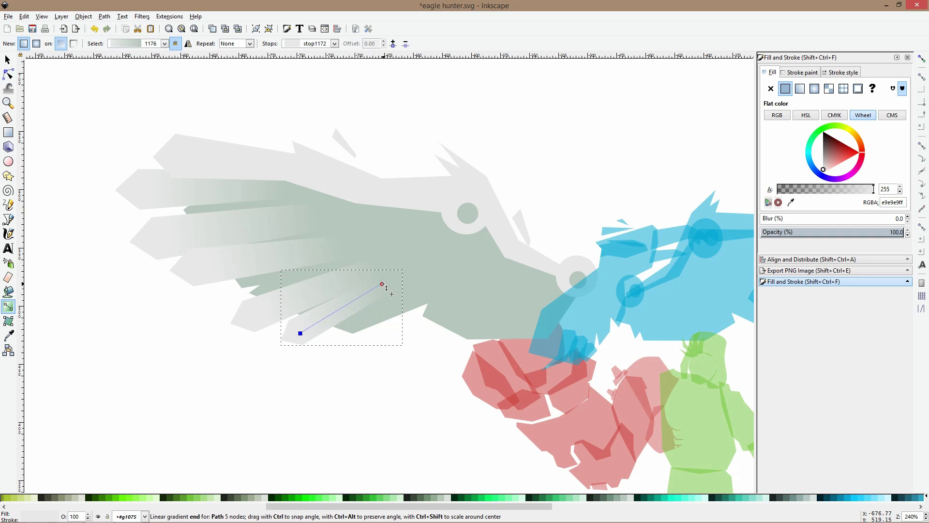
pyautogui.click(387, 284)
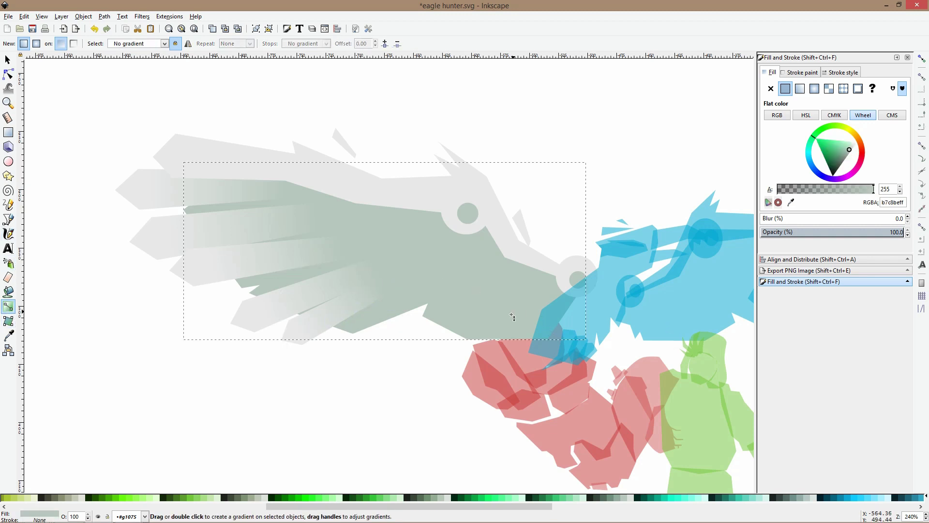
# Draw a linear gradient across the wing's main shape, running diagonally from near its lower edge toward the upper edge
pyautogui.moveTo(456, 317); pyautogui.dragTo(492, 264)
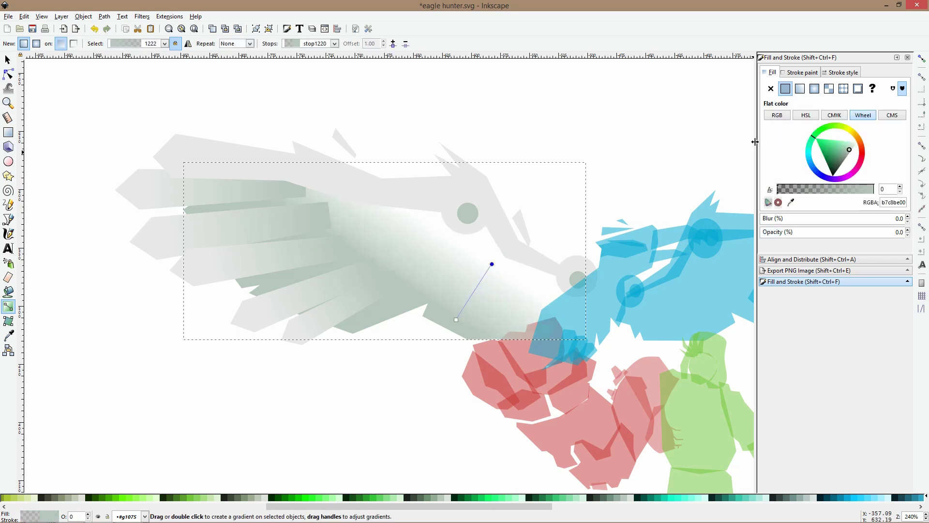
# Try gradient 1176 on the wing's main shape with its start stop sampled as #B7C8BE, and undo both changes
pyautogui.click(800, 88)
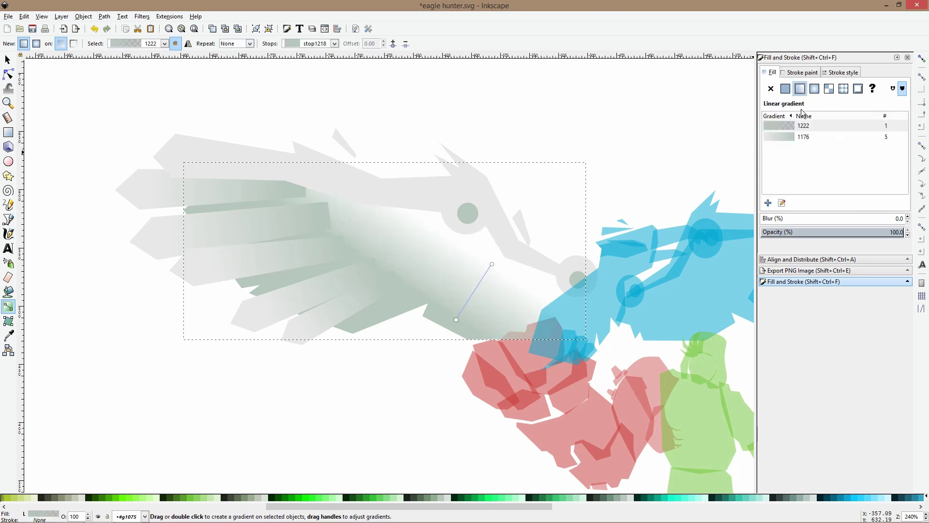
pyautogui.click(794, 138)
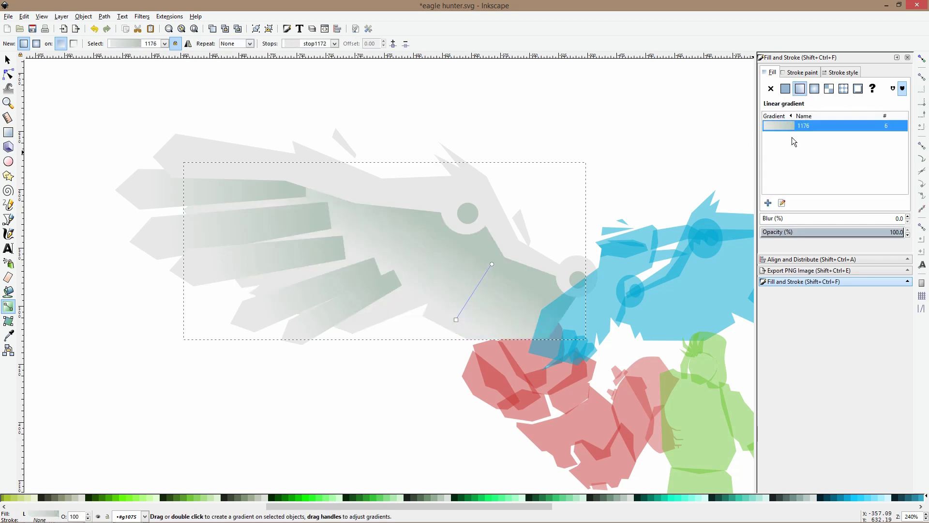
pyautogui.click(456, 320)
pyautogui.click(8, 335)
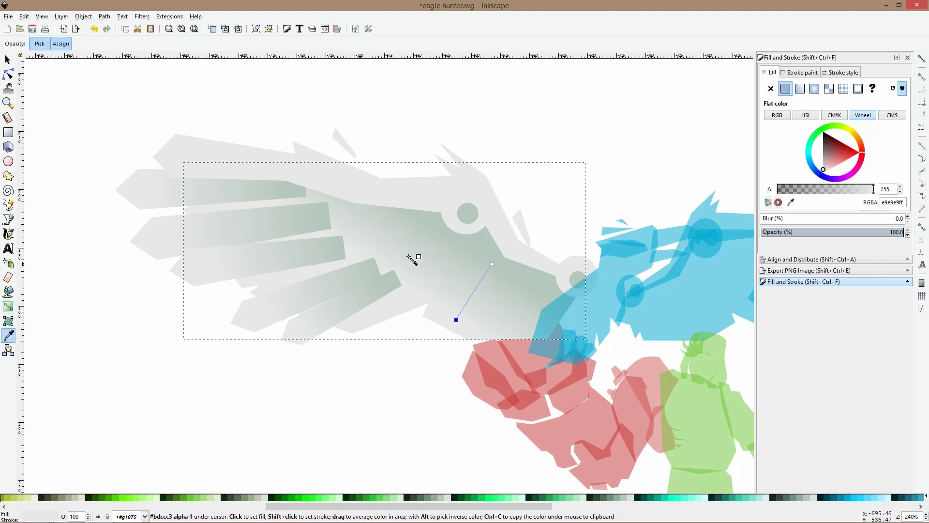
pyautogui.click(476, 224)
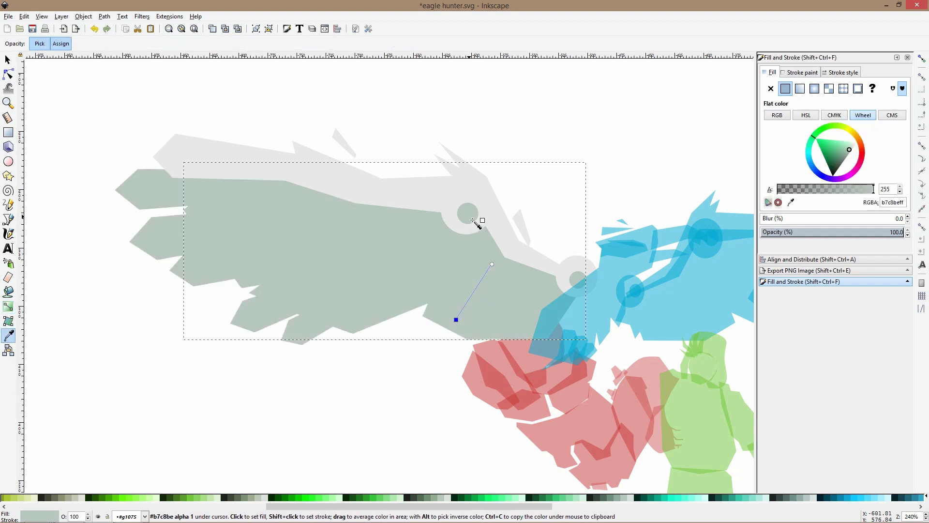
pyautogui.hotkey('ctrl', 'z')
# Make the end stop of the main wing shape's gradient fully opaque and darken it to the grey #949C97
pyautogui.click(490, 264)
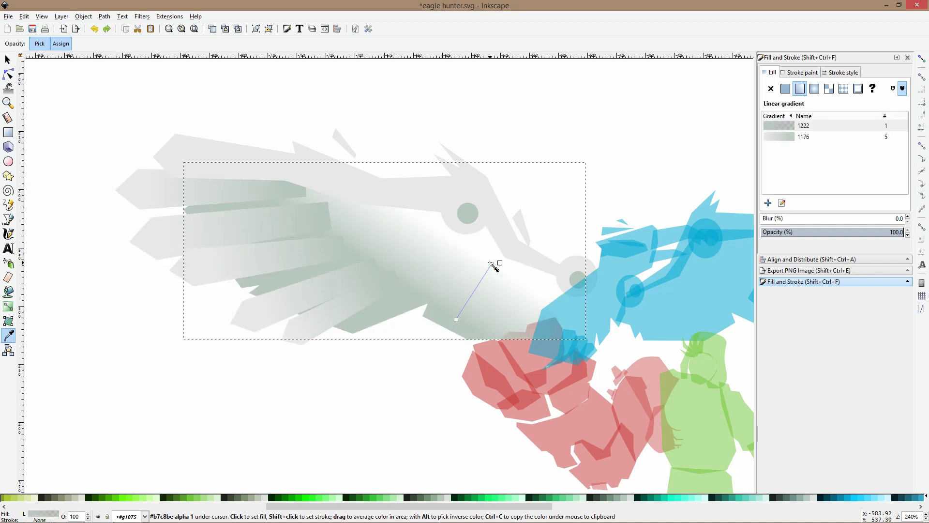
pyautogui.click(492, 264)
pyautogui.moveTo(848, 196); pyautogui.dragTo(901, 198)
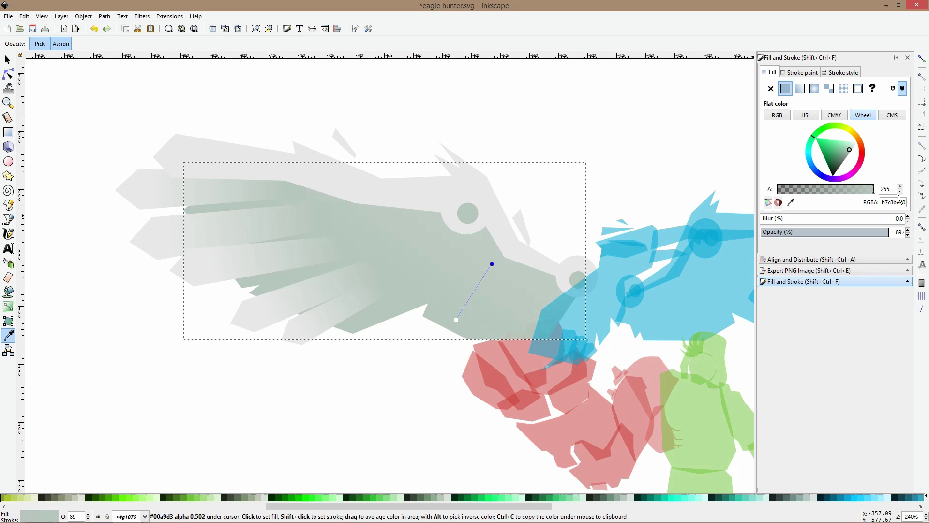
pyautogui.click(847, 156)
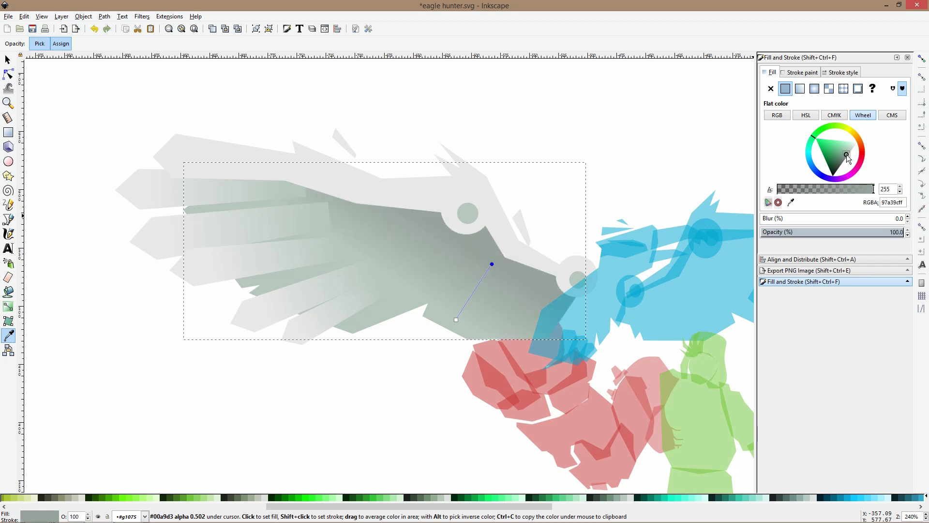
# Lengthen the main shape's gradient at both ends, out to the wing's upper edge and toward its lower edge, and deselect the shape
pyautogui.moveTo(493, 264)
pyautogui.mouseDown()
pyautogui.moveTo(514, 246)
pyautogui.moveTo(522, 254)
pyautogui.mouseUp()
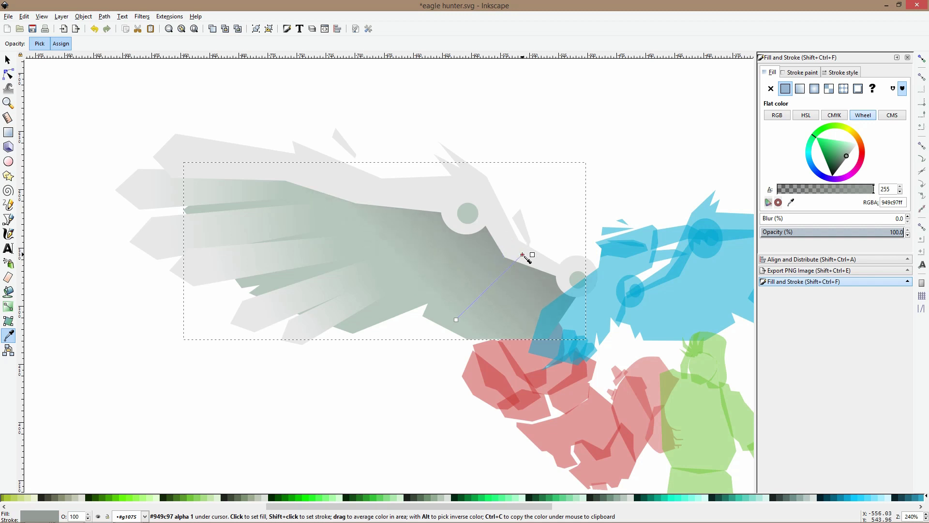
pyautogui.moveTo(457, 319); pyautogui.dragTo(431, 322)
pyautogui.press('s')
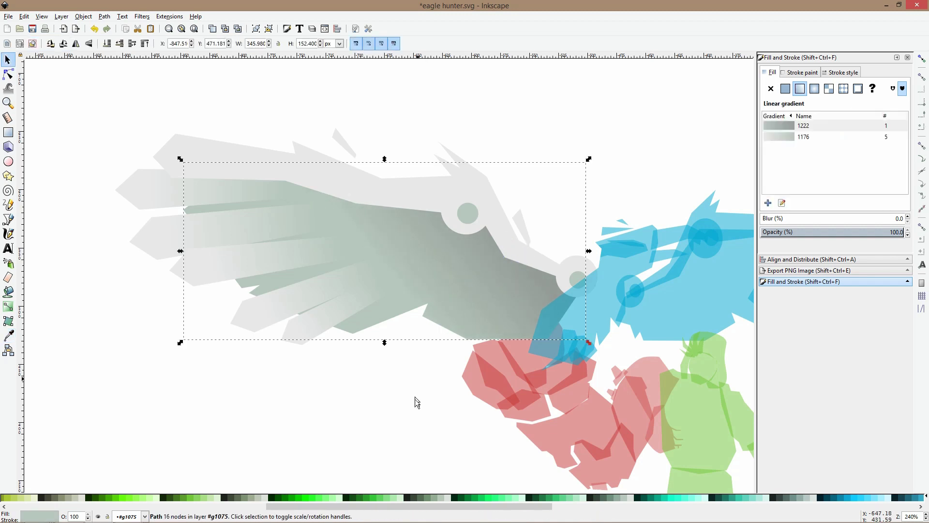
pyautogui.press('Escape')
# Stretch the second long feather outward past the other tips, to about 203 px wide and 46 px high, and deselect it
pyautogui.scroll(-4, 471, 301)
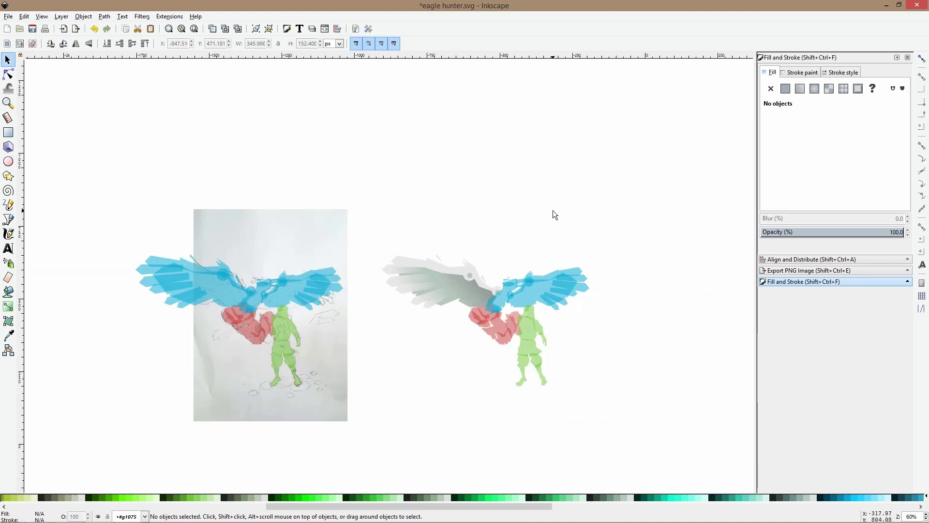
pyautogui.scroll(4, 409, 277)
pyautogui.keyDown('ctrl'); pyautogui.click(411, 289); pyautogui.keyUp('ctrl')
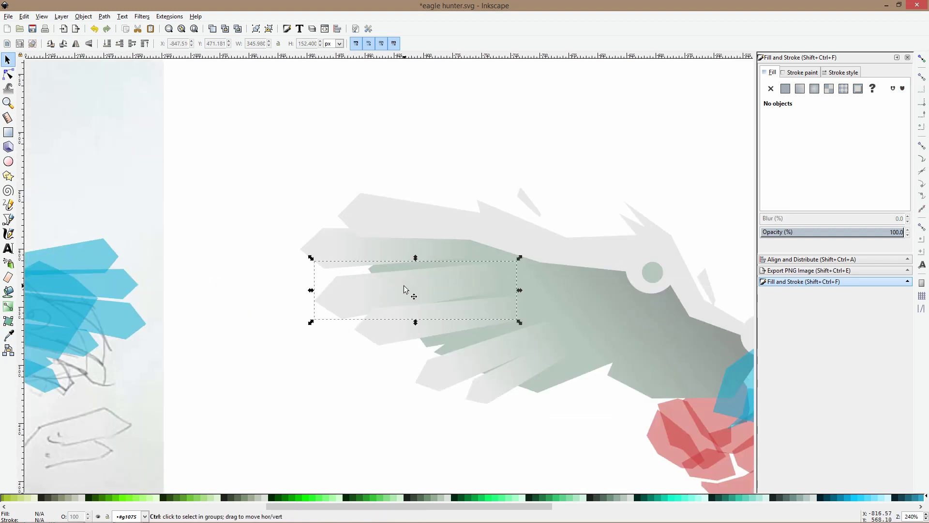
pyautogui.keyDown('ctrl'); pyautogui.click(410, 289); pyautogui.keyUp('ctrl')
pyautogui.moveTo(312, 259); pyautogui.dragTo(312, 251)
pyautogui.click(329, 298)
pyautogui.moveTo(311, 291)
pyautogui.mouseDown()
pyautogui.moveTo(276, 296)
pyautogui.moveTo(318, 296)
pyautogui.mouseUp()
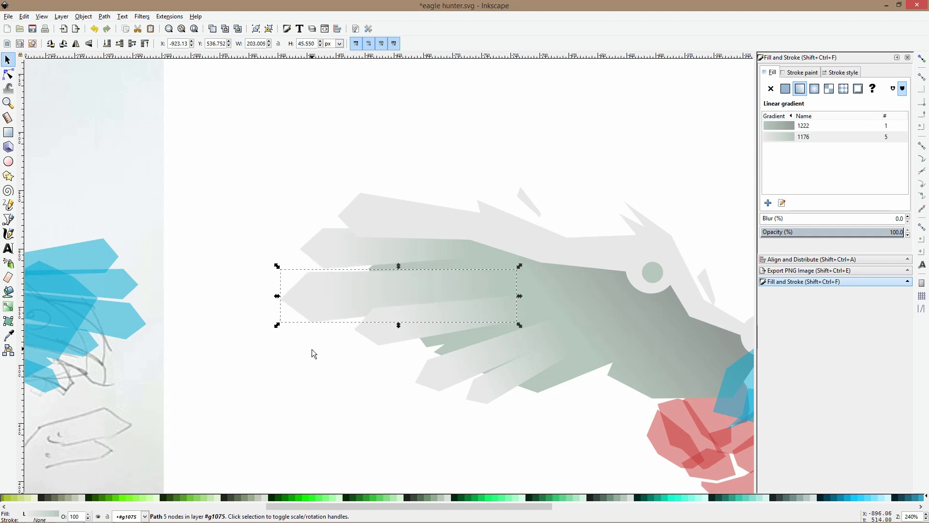
pyautogui.click(314, 353)
# Move the two lowest long feathers down about 9 px, and shift the upper one of them outward about 15 px
pyautogui.keyDown('ctrl'); pyautogui.scroll(-3, 356, 330); pyautogui.keyUp('ctrl')
pyautogui.keyDown('ctrl'); pyautogui.scroll(3, 371, 341); pyautogui.keyUp('ctrl')
pyautogui.click(434, 355)
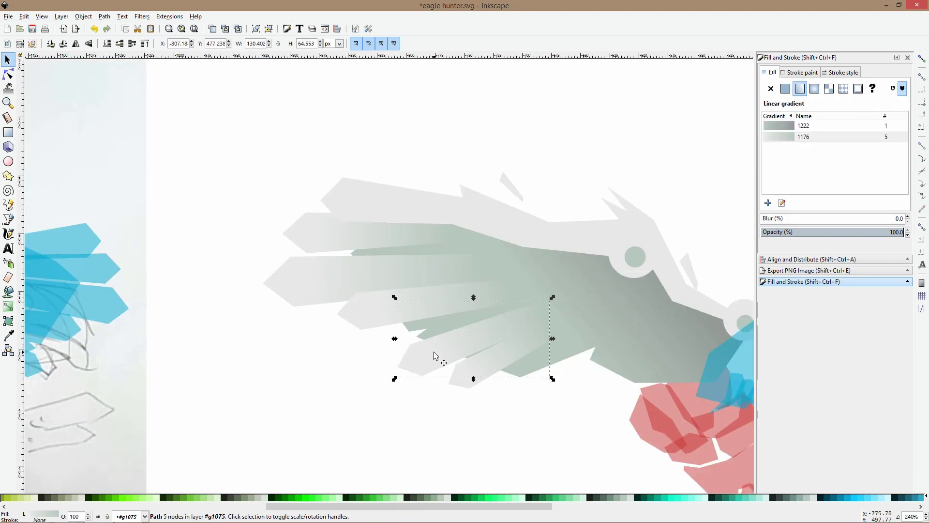
pyautogui.keyDown('shift'); pyautogui.click(495, 356); pyautogui.keyUp('shift')
pyautogui.moveTo(495, 355); pyautogui.dragTo(501, 365)
pyautogui.click(501, 408)
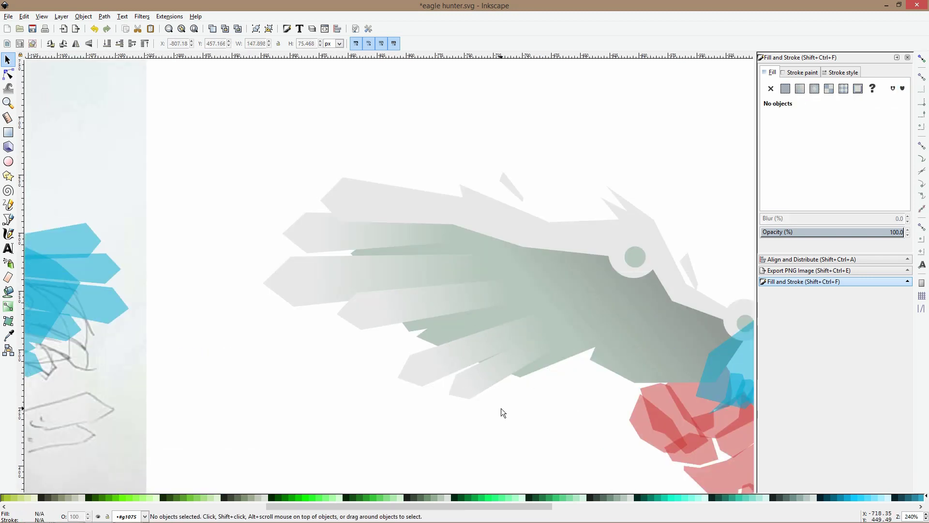
pyautogui.click(433, 368)
pyautogui.moveTo(435, 366); pyautogui.dragTo(420, 353)
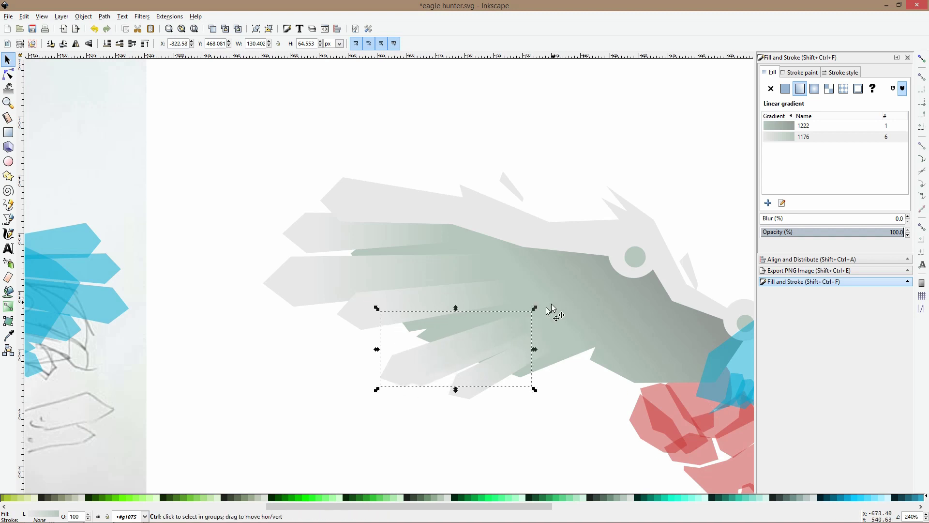
# Enlarge the selected lower feather to about 138 px wide and 68 px high, and shift it about 4 px outward and 3 px up
pyautogui.moveTo(535, 308); pyautogui.dragTo(543, 292)
pyautogui.press('-')
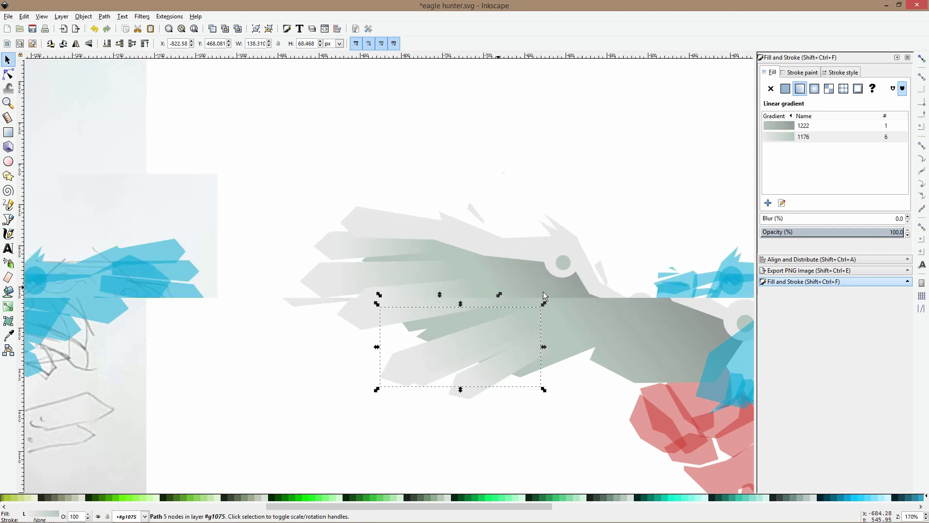
pyautogui.scroll(2, 392, 317)
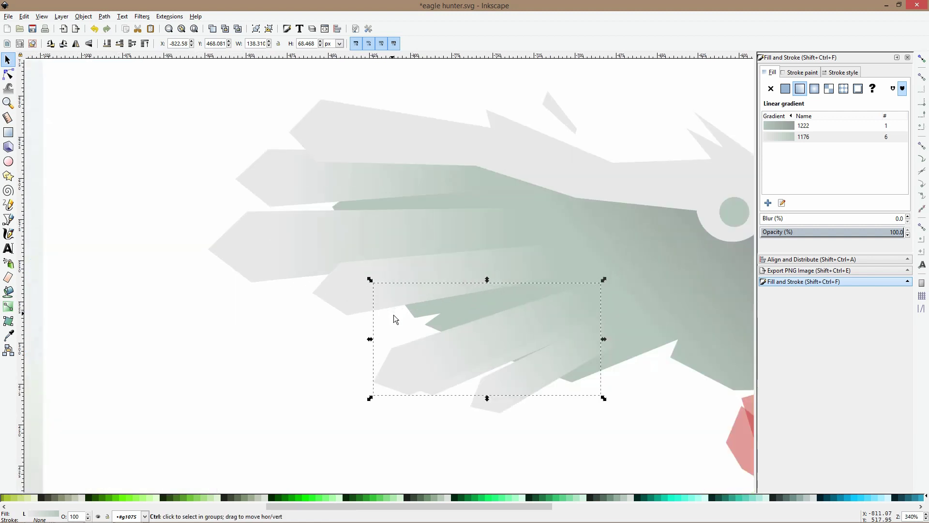
pyautogui.moveTo(384, 374); pyautogui.dragTo(379, 369)
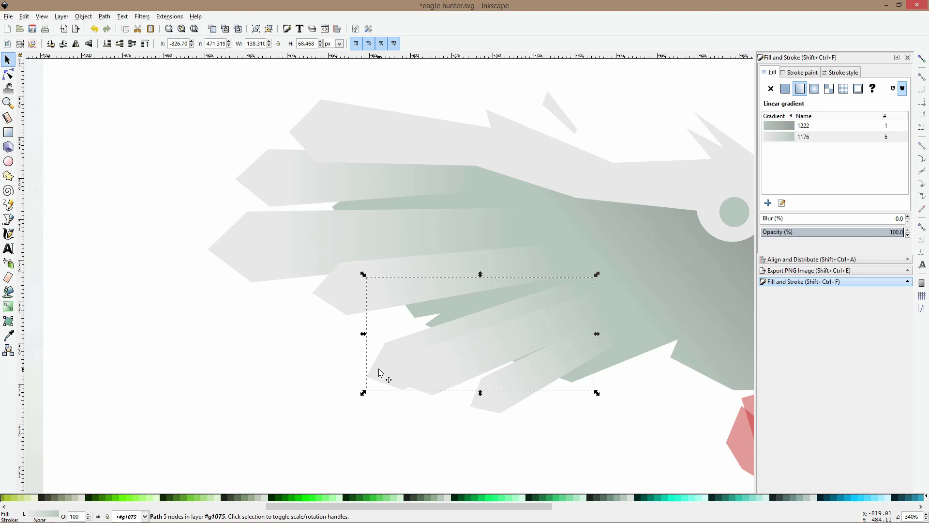
# Spread the three lowest long feathers apart by moving the upper one up and outward and the others slightly down, and deselect them
pyautogui.moveTo(373, 370); pyautogui.dragTo(389, 338)
pyautogui.click(371, 378)
pyautogui.moveTo(424, 371); pyautogui.dragTo(421, 383)
pyautogui.click(518, 374)
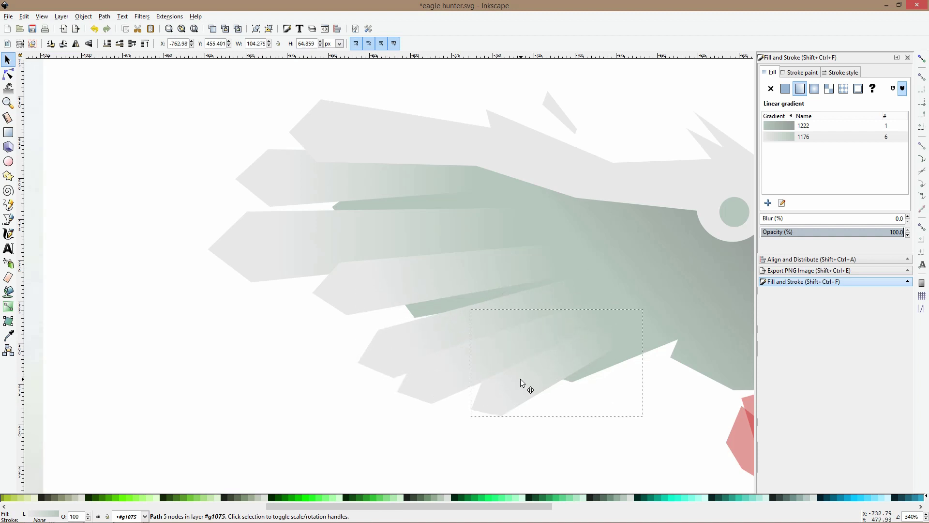
pyautogui.press('Escape')
# Move the three notch nodes on the main wing shape's lower outer edge up and slightly outward behind the feathers, and deselect the shape
pyautogui.click(8, 75)
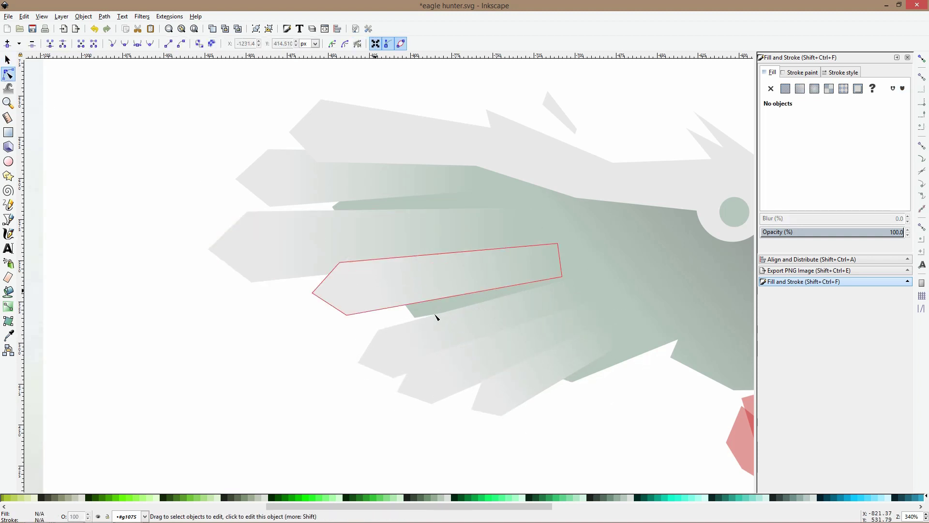
pyautogui.scroll(1, 434, 313)
pyautogui.click(457, 312)
pyautogui.moveTo(459, 308); pyautogui.dragTo(368, 361)
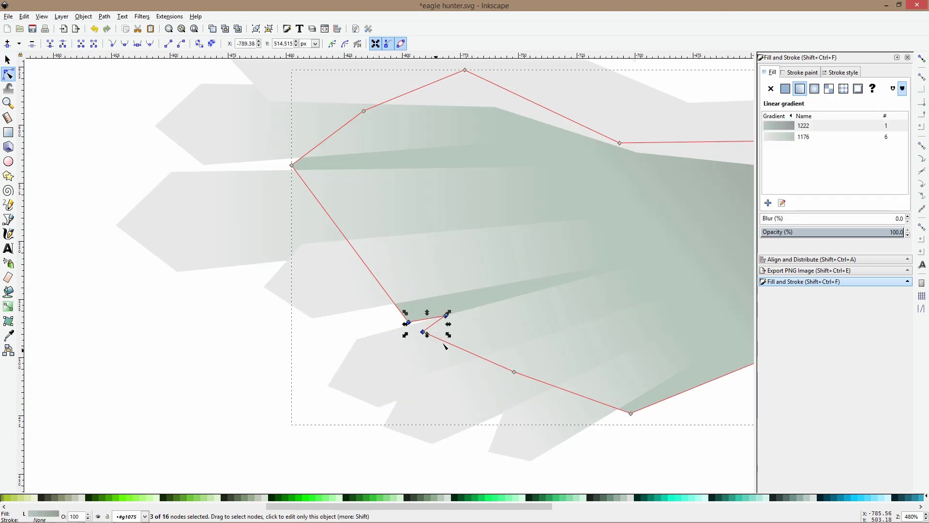
pyautogui.moveTo(450, 339); pyautogui.dragTo(436, 315)
pyautogui.press('s')
pyautogui.scroll(-2, 456, 333)
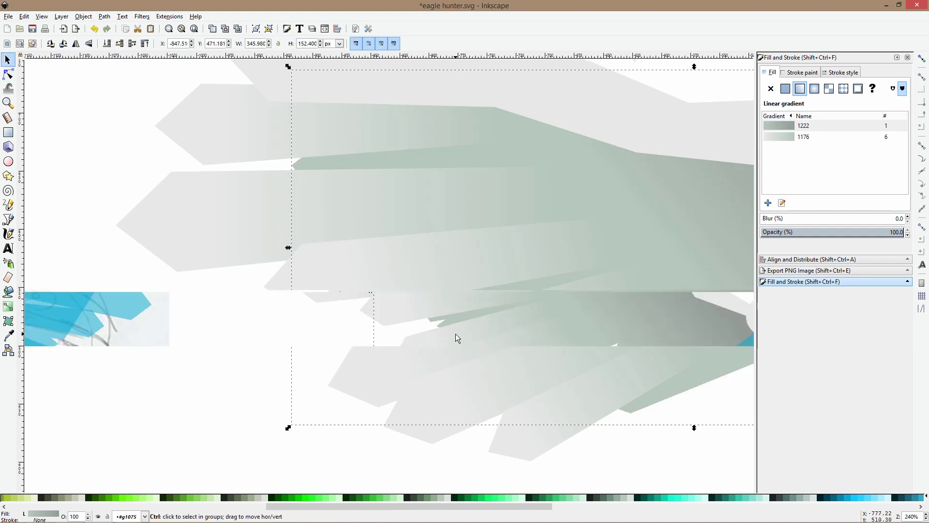
pyautogui.scroll(-2, 455, 333)
pyautogui.click(377, 359)
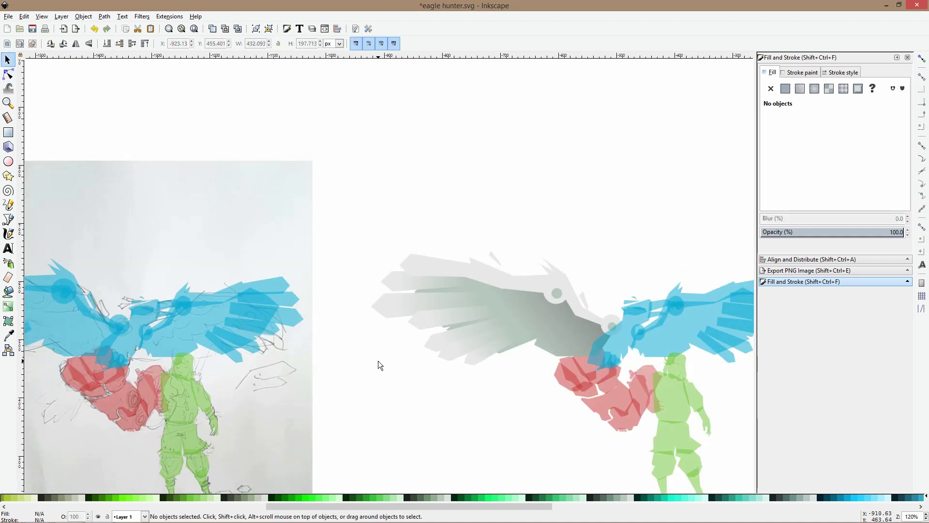
pyautogui.scroll(-1, 379, 361)
pyautogui.scroll(3, 499, 310)
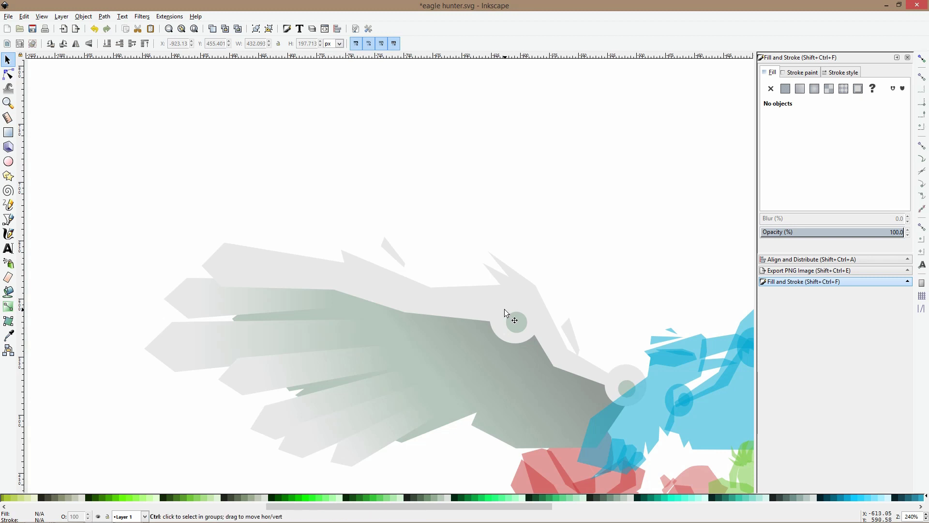
pyautogui.scroll(-3, 505, 312)
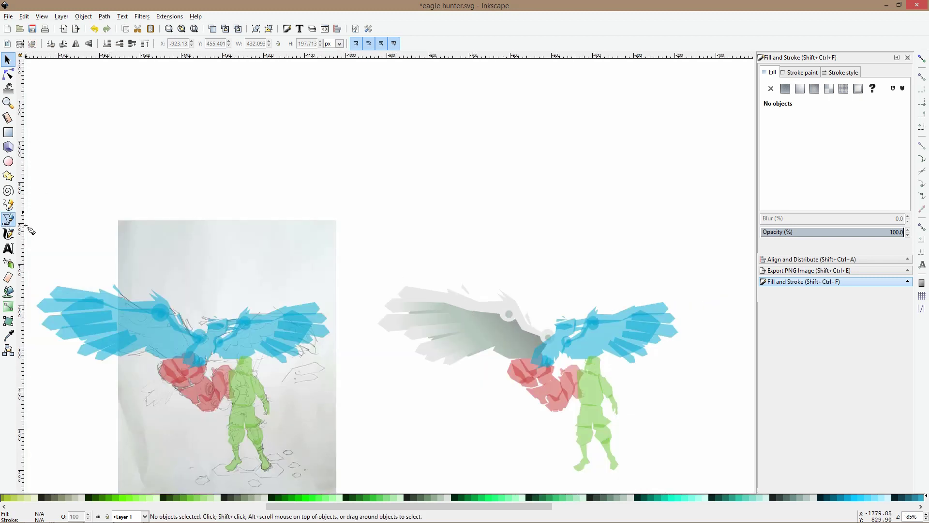
pyautogui.scroll(3, 482, 305)
pyautogui.scroll(-5, 418, 314)
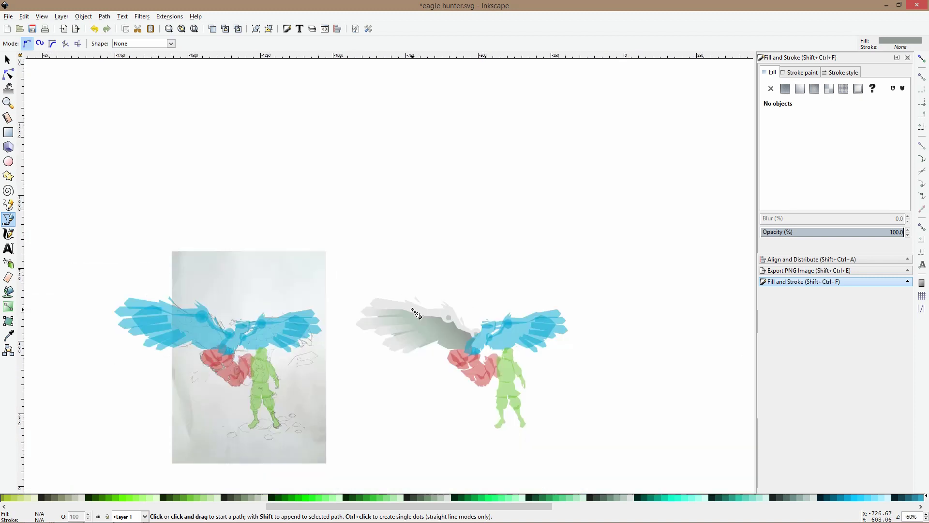
pyautogui.press('s')
# Enter the smaller blue wing's group, set the opacity of all its shapes to 100%, and deselect them
pyautogui.scroll(3, 496, 323)
pyautogui.click(535, 361)
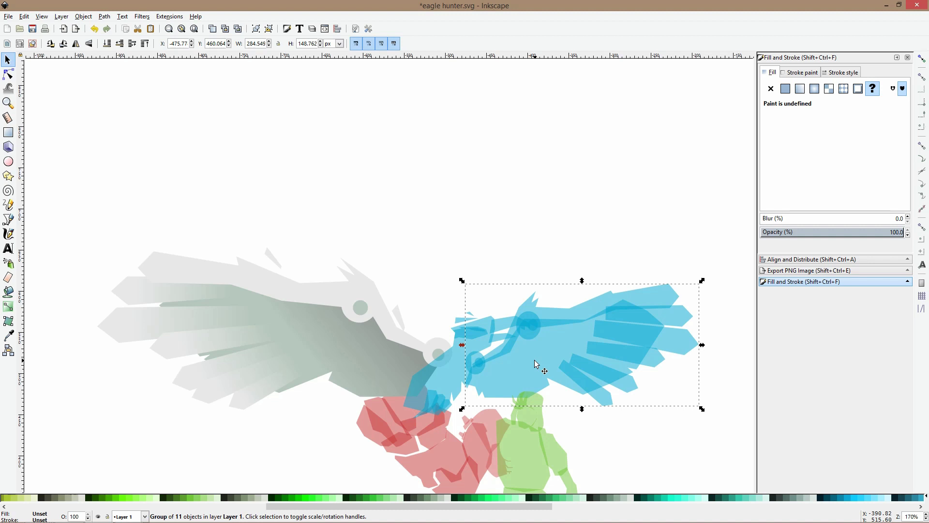
pyautogui.doubleClick(561, 338)
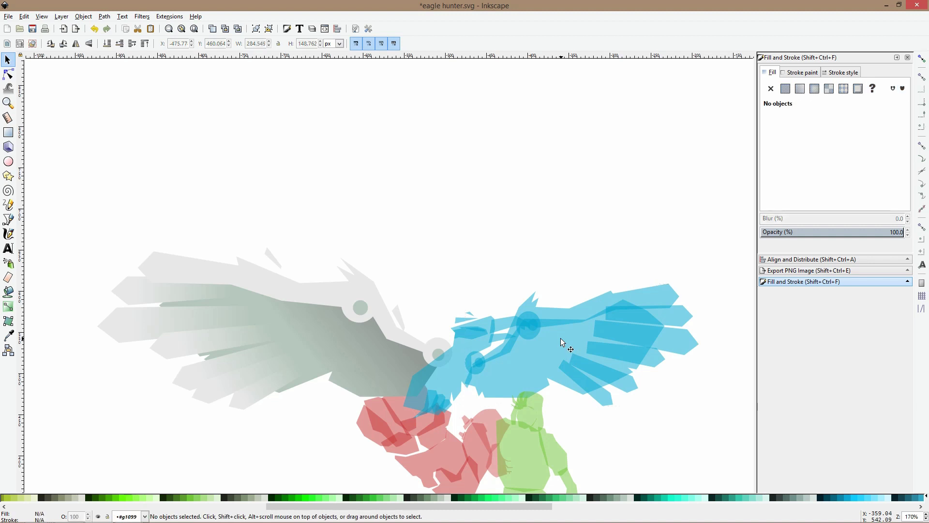
pyautogui.hotkey('ctrl', 'a')
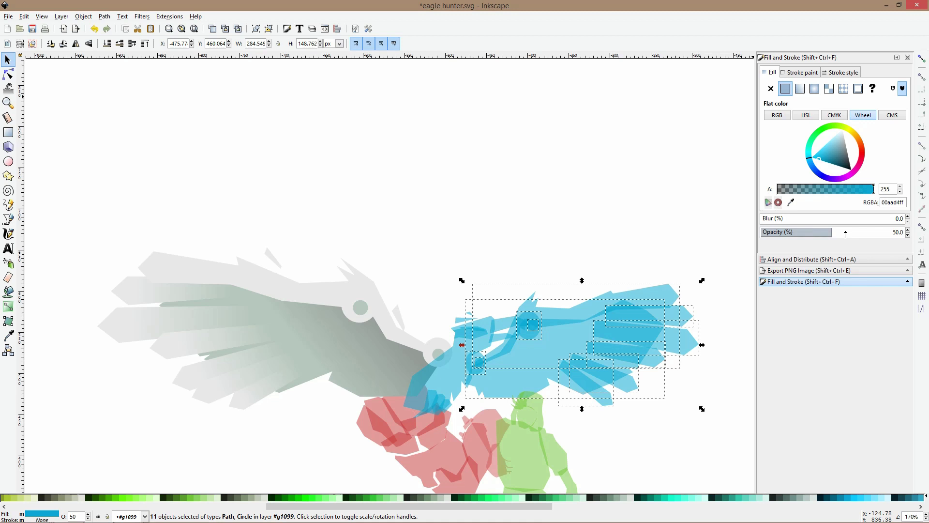
pyautogui.moveTo(846, 234); pyautogui.dragTo(928, 240)
pyautogui.click(597, 183)
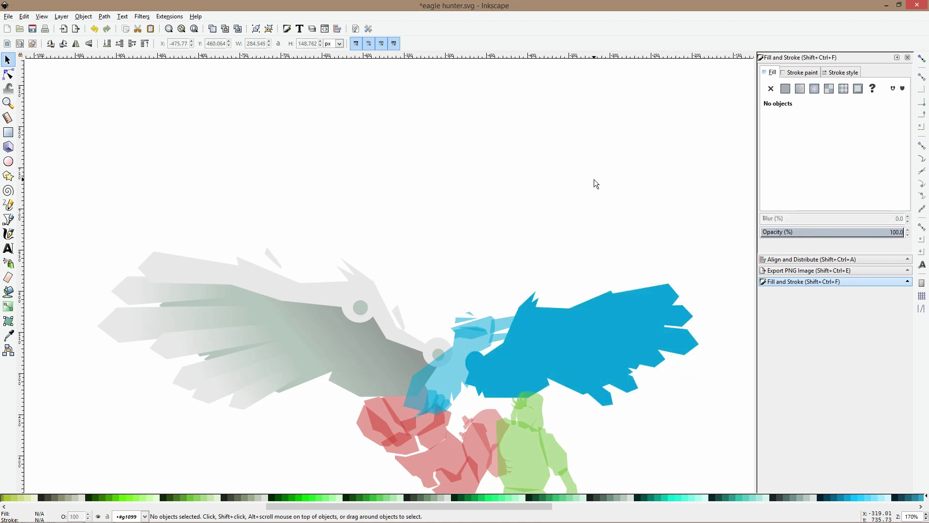
# Fill the smaller wing's upper arm shape and its lower joint circle with the light grey #e9e9e9 sampled from the larger wing
pyautogui.click(588, 303)
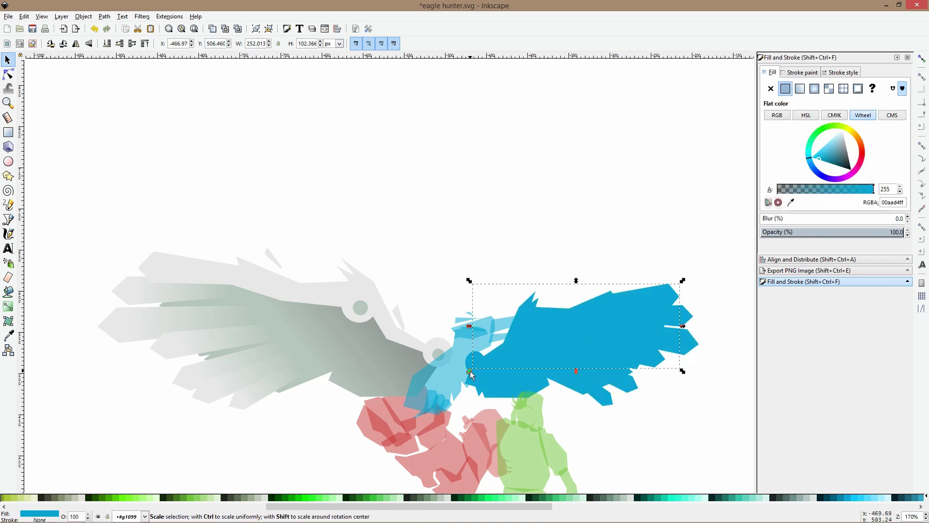
pyautogui.scroll(2, 470, 353)
pyautogui.keyDown('shift'); pyautogui.click(472, 352); pyautogui.keyUp('shift')
pyautogui.keyDown('shift'); pyautogui.click(491, 343); pyautogui.keyUp('shift')
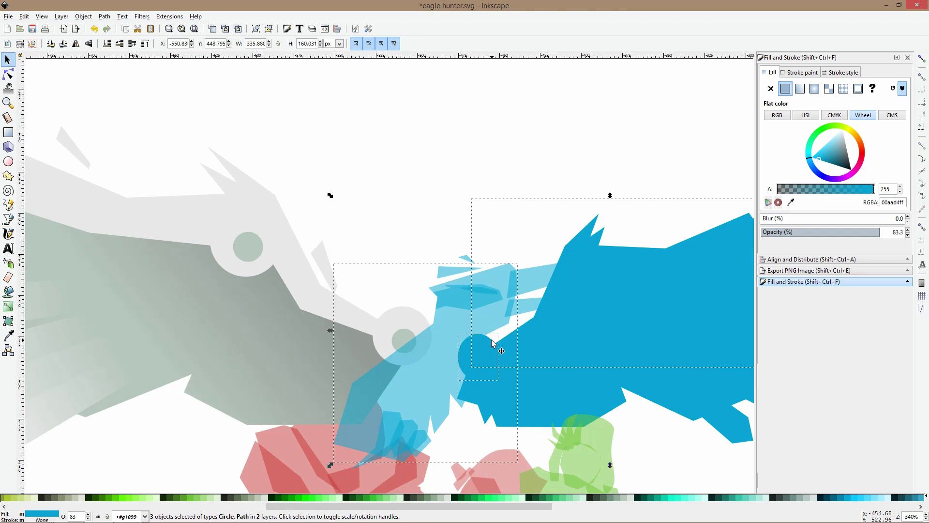
pyautogui.keyDown('shift'); pyautogui.click(506, 271); pyautogui.keyUp('shift')
pyautogui.scroll(-1, 637, 257)
pyautogui.hscroll(3, 632, 248)
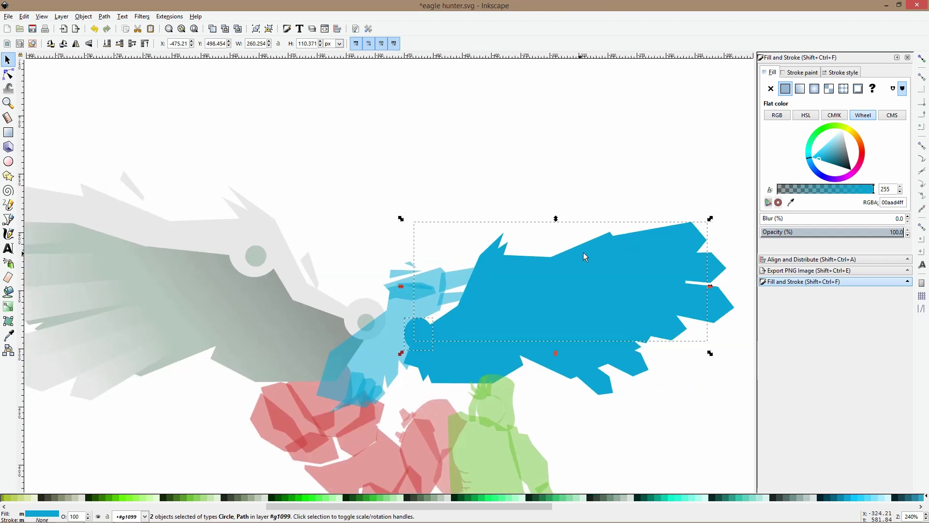
pyautogui.press('d')
pyautogui.click(260, 224)
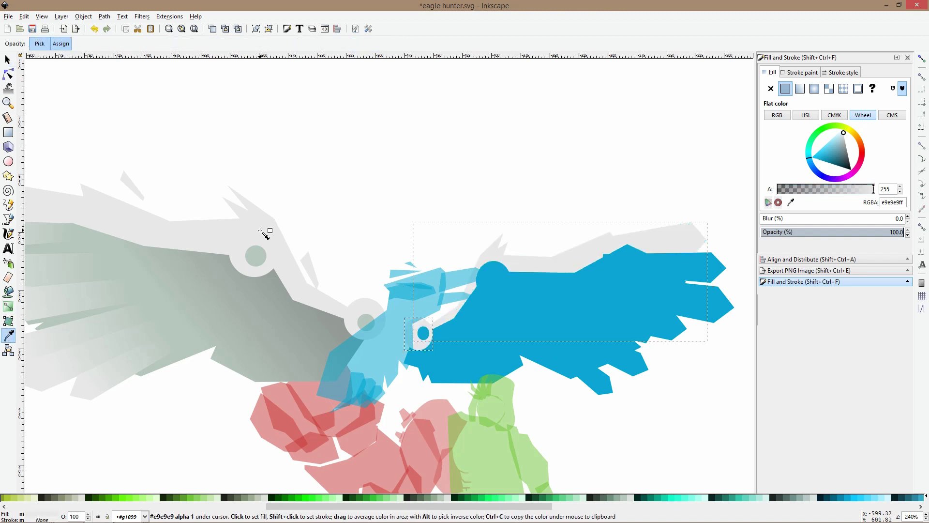
# Fill the smaller wing's upper joint circle with the same sampled light grey #e9e9e9 and deselect it
pyautogui.press('s')
pyautogui.keyDown('ctrl'); pyautogui.click(503, 271); pyautogui.keyUp('ctrl')
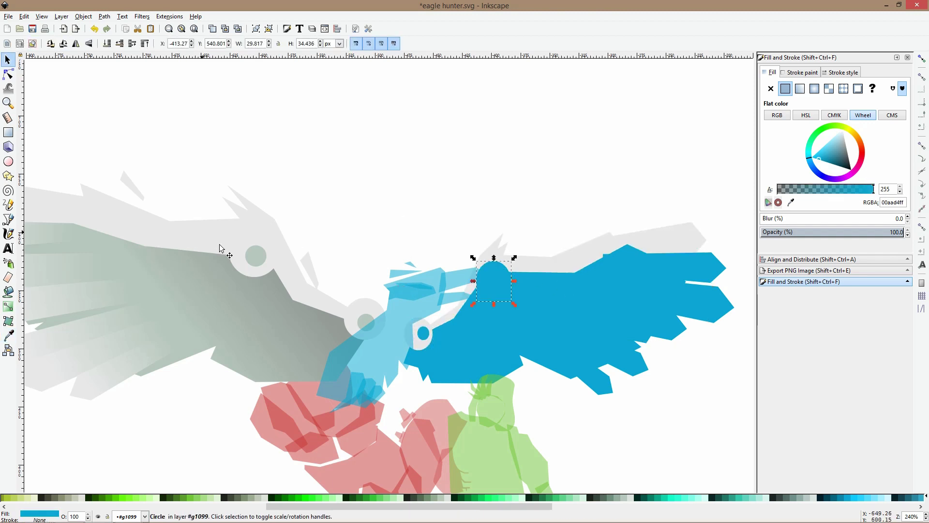
pyautogui.press('d')
pyautogui.click(280, 234)
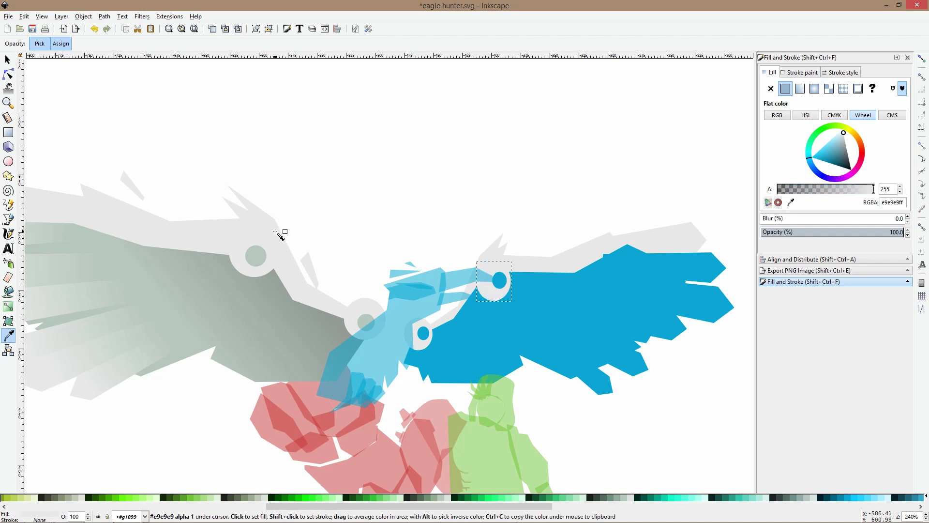
pyautogui.press('s')
pyautogui.click(545, 180)
# Fill the small inner circles of both joints on the smaller wing with the grey-green sampled from the larger wing's inner joint circle
pyautogui.keyDown('ctrl'); pyautogui.click(499, 280); pyautogui.keyUp('ctrl')
pyautogui.keyDown('shift'); pyautogui.click(424, 333); pyautogui.keyUp('shift')
pyautogui.press('d')
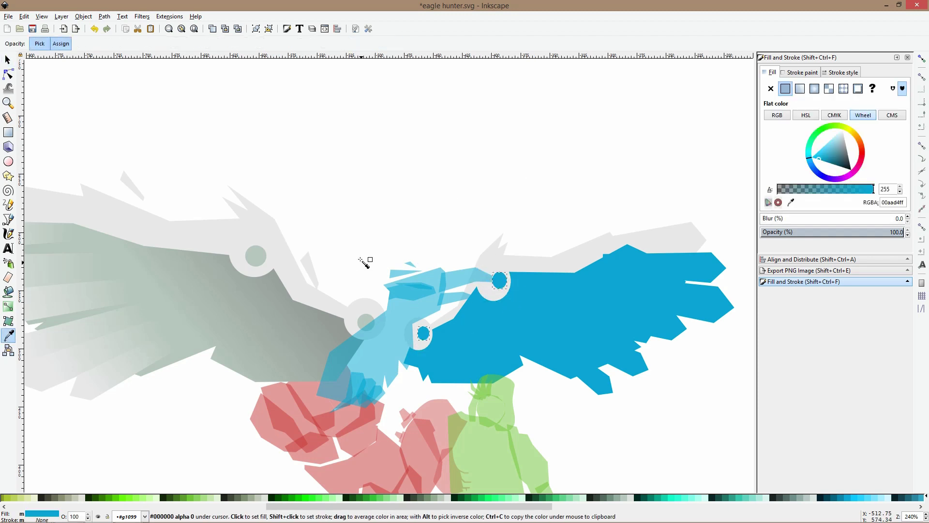
pyautogui.click(255, 257)
pyautogui.press('s')
# Fill the smaller wing's main shape with the existing dark grey linear gradient 1222
pyautogui.click(564, 305)
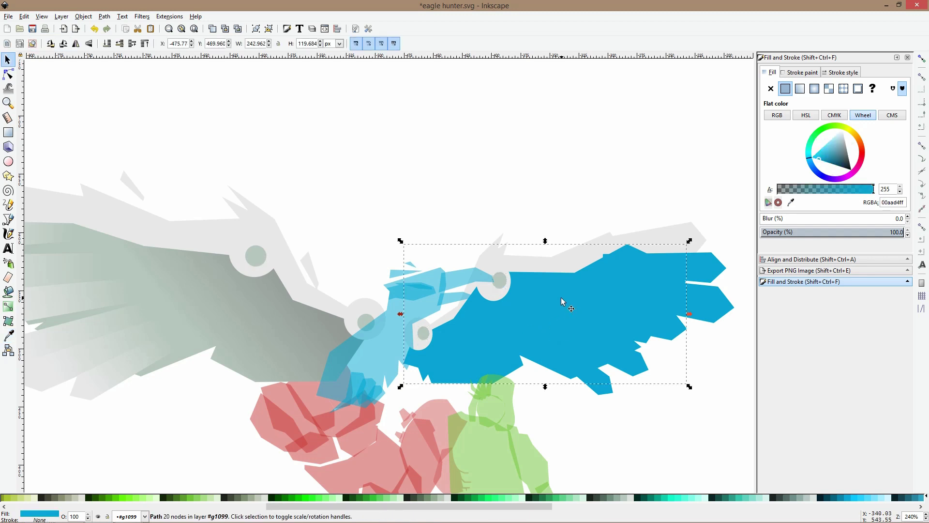
pyautogui.click(800, 89)
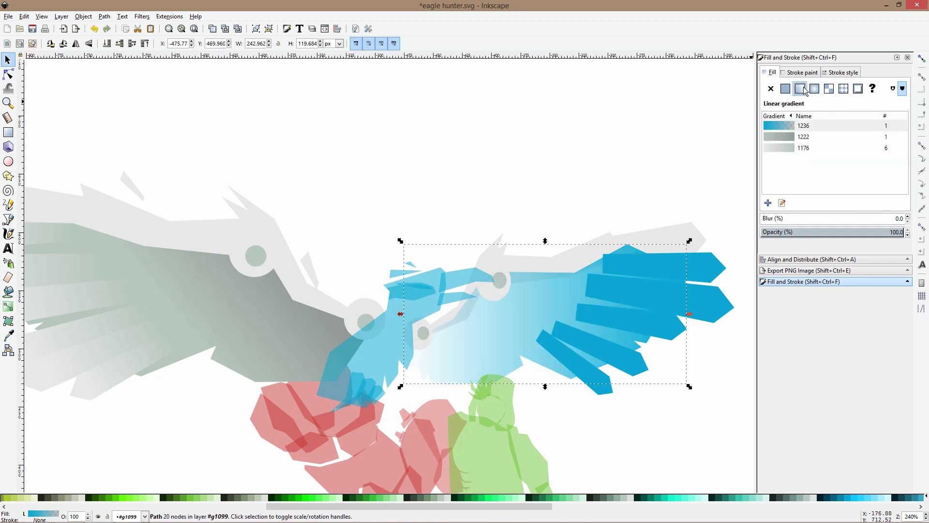
pyautogui.click(791, 139)
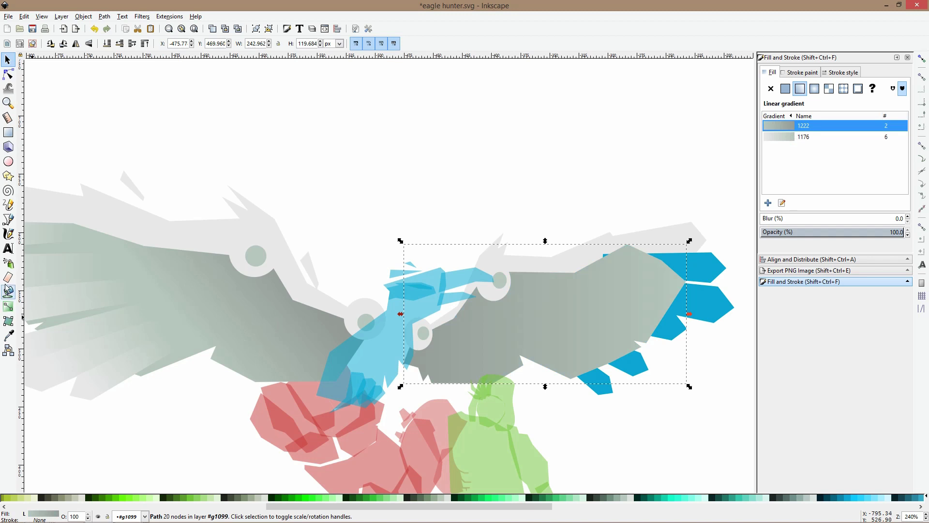
# Run the main shape's gradient from below the upper joint circle to the wing's lower edge, and lower the shape behind the feathers
pyautogui.click(8, 307)
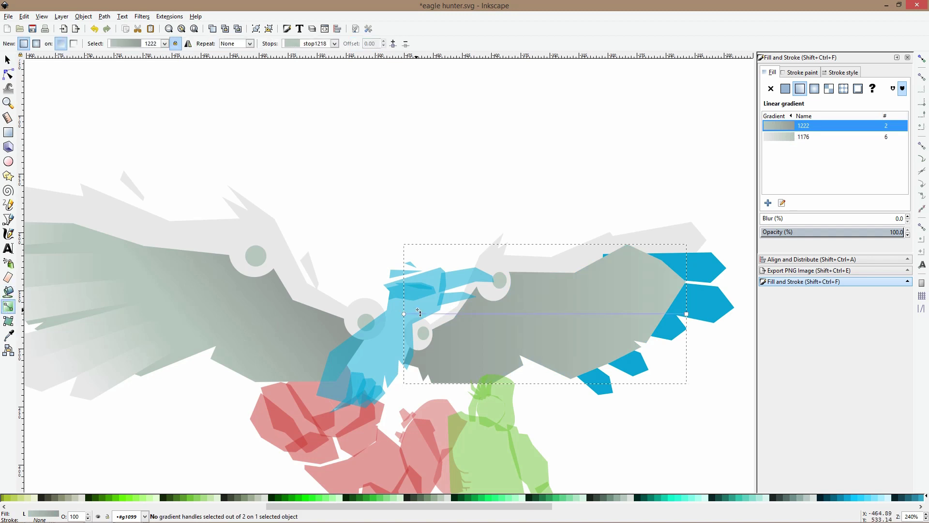
pyautogui.moveTo(406, 314); pyautogui.dragTo(486, 327)
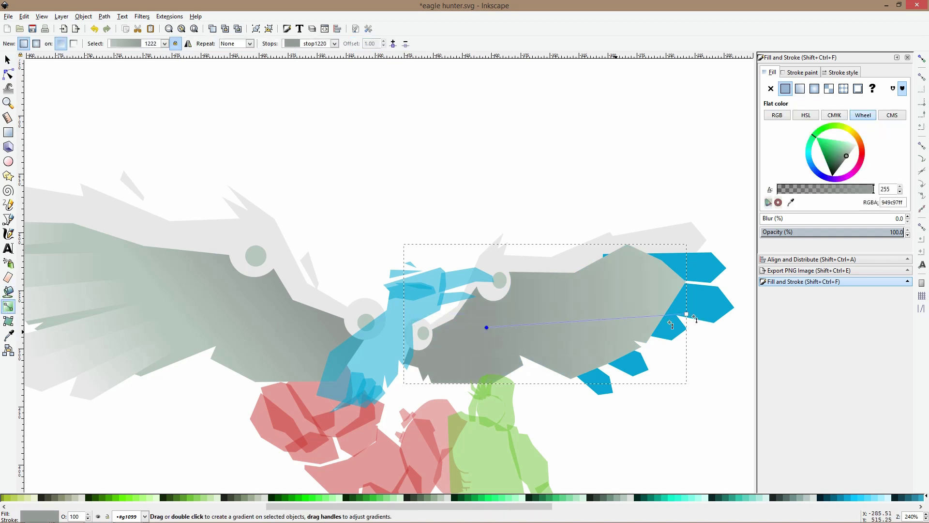
pyautogui.moveTo(686, 315)
pyautogui.mouseDown()
pyautogui.moveTo(572, 355)
pyautogui.moveTo(573, 364)
pyautogui.mouseUp()
pyautogui.click(487, 328)
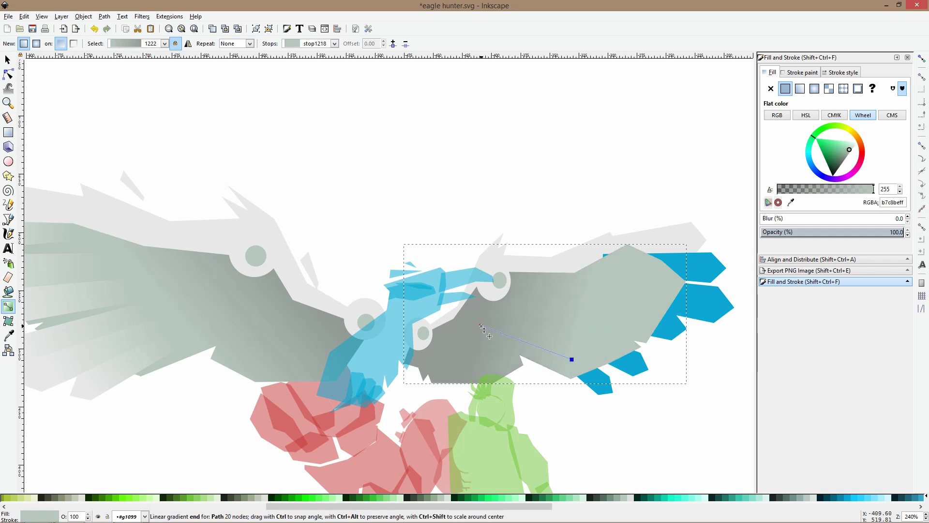
pyautogui.press('s')
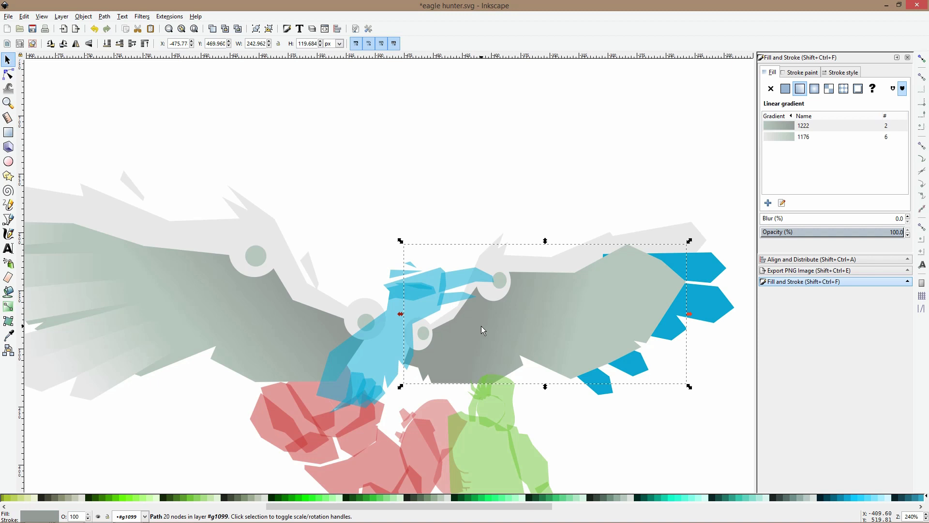
pyautogui.press('pagedown')
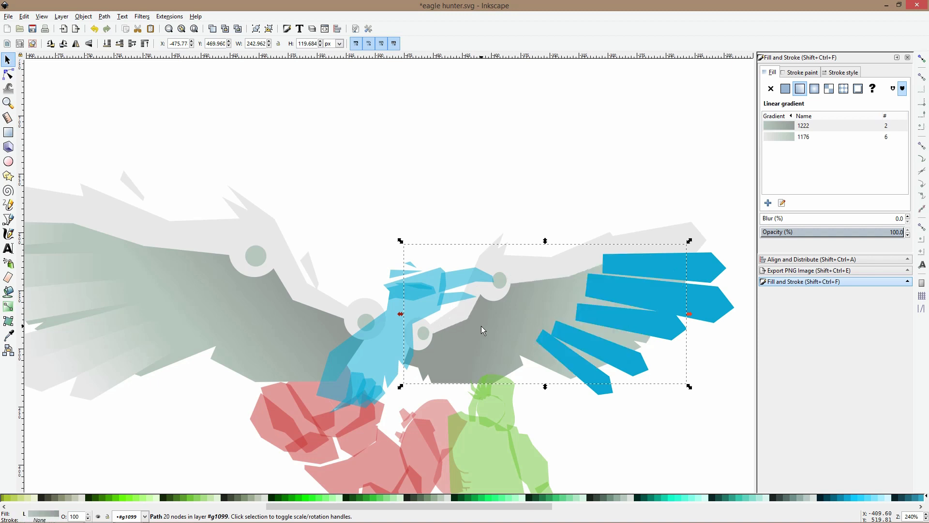
# Fill the three uppermost long feathers of the smaller wing with the existing light grey linear gradient 1176
pyautogui.click(630, 267)
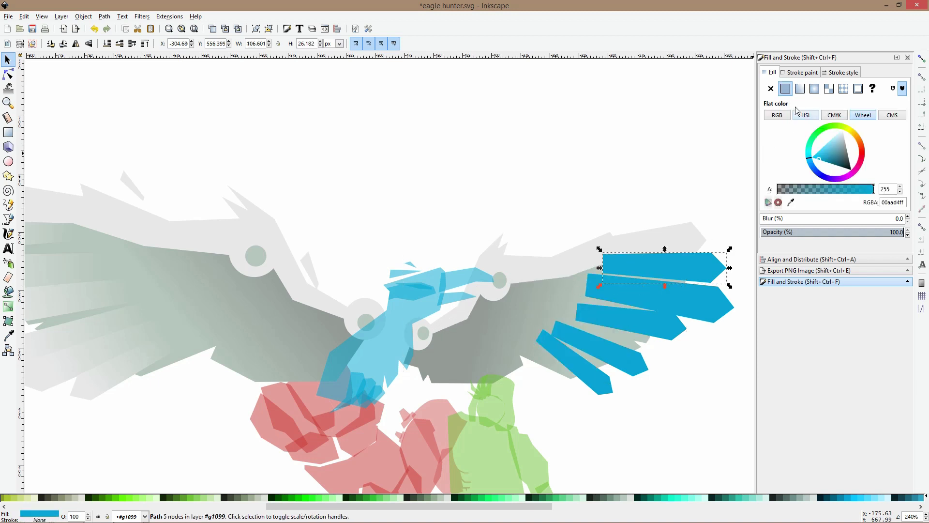
pyautogui.click(800, 89)
pyautogui.click(788, 138)
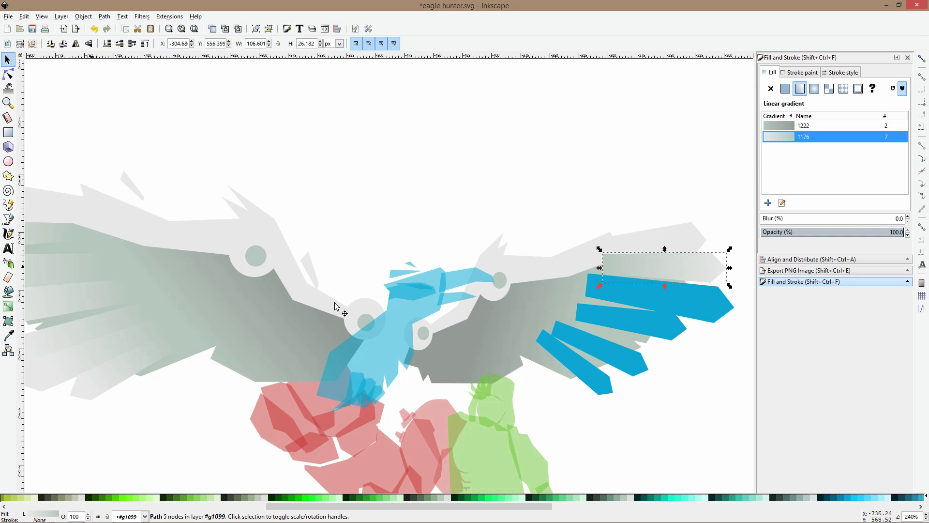
pyautogui.click(698, 295)
pyautogui.click(801, 89)
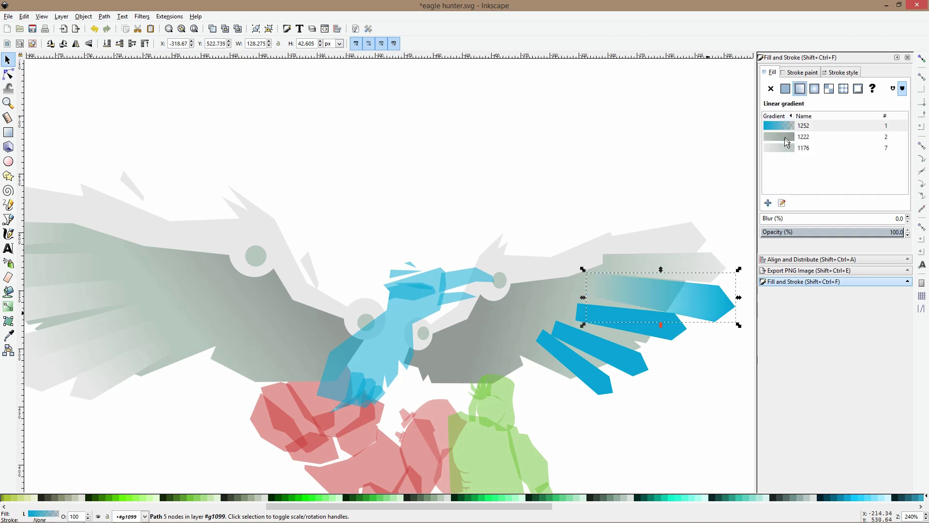
pyautogui.click(785, 148)
pyautogui.press('Tab')
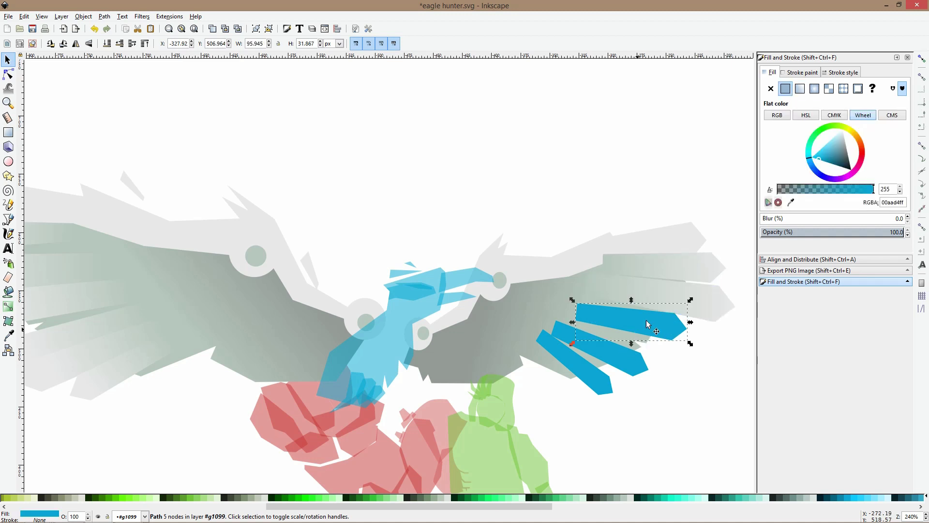
pyautogui.click(800, 89)
pyautogui.click(789, 152)
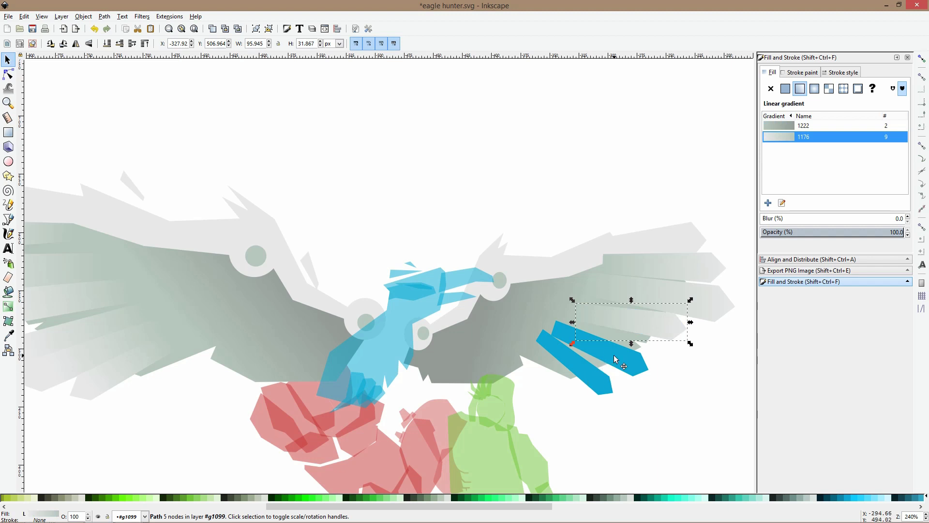
# Fill the two lowest long feathers of the smaller wing with the existing light grey linear gradient 1176
pyautogui.press('Tab')
pyautogui.click(807, 91)
pyautogui.click(804, 136)
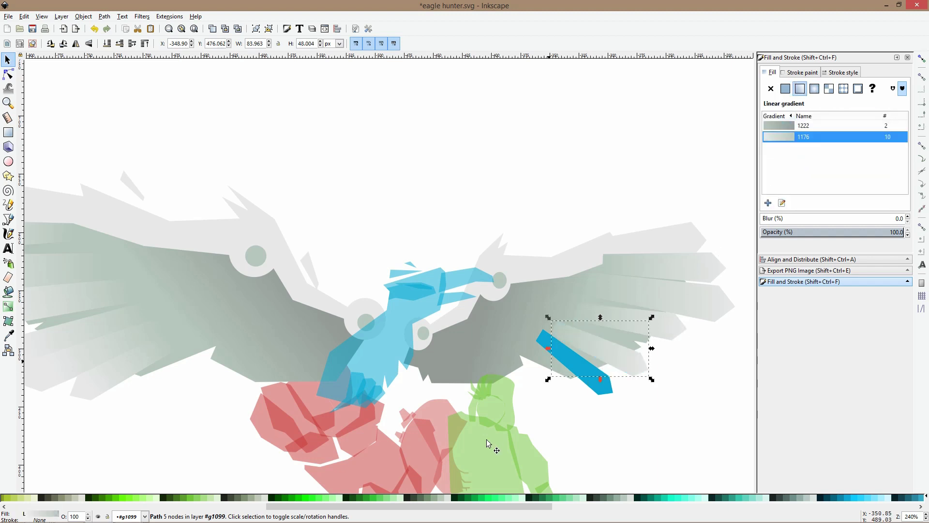
pyautogui.click(581, 376)
pyautogui.click(801, 88)
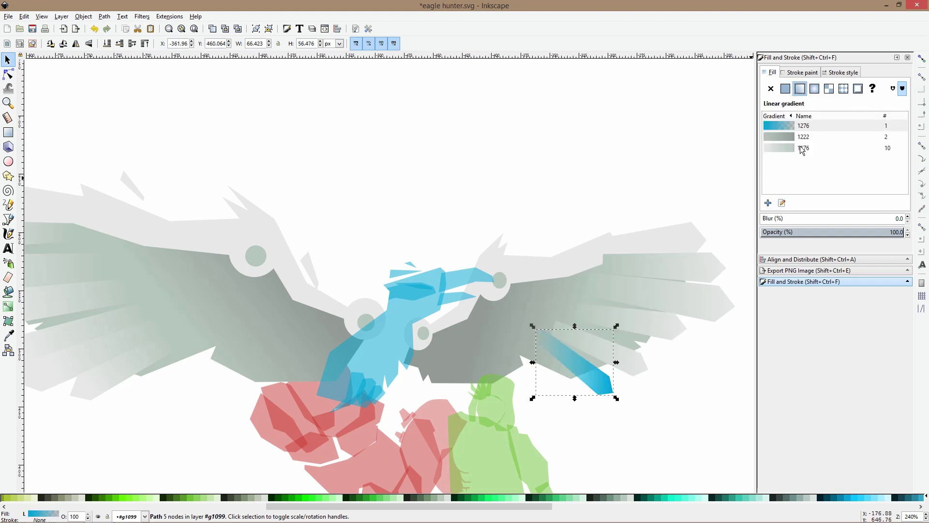
pyautogui.click(804, 136)
# Run the gradients of the smaller wing's two lowest long feathers diagonally along each feather, from base to tip
pyautogui.click(8, 74)
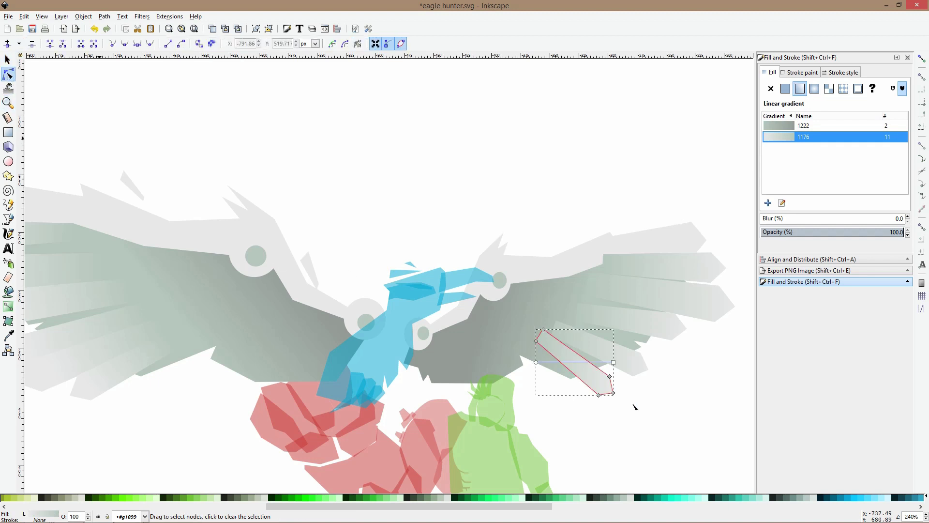
pyautogui.moveTo(536, 363); pyautogui.dragTo(550, 338)
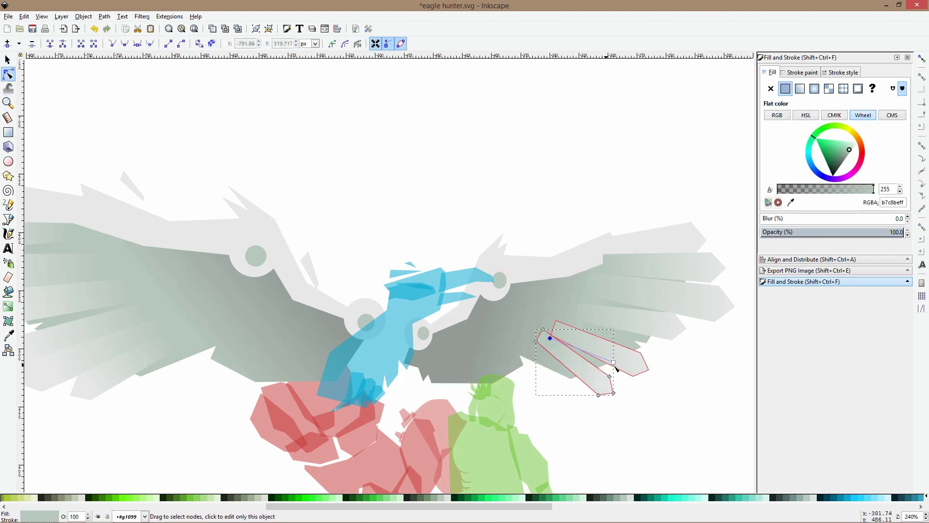
pyautogui.moveTo(613, 363); pyautogui.dragTo(605, 388)
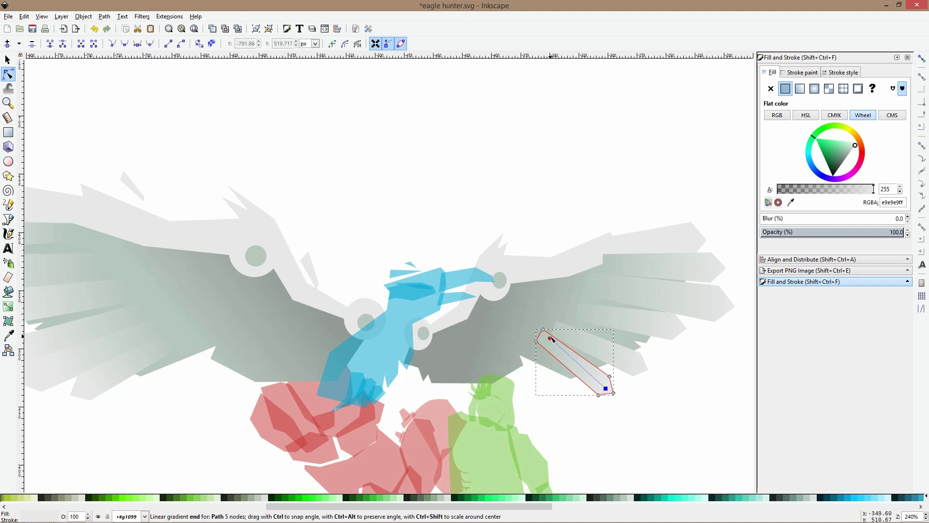
pyautogui.click(565, 334)
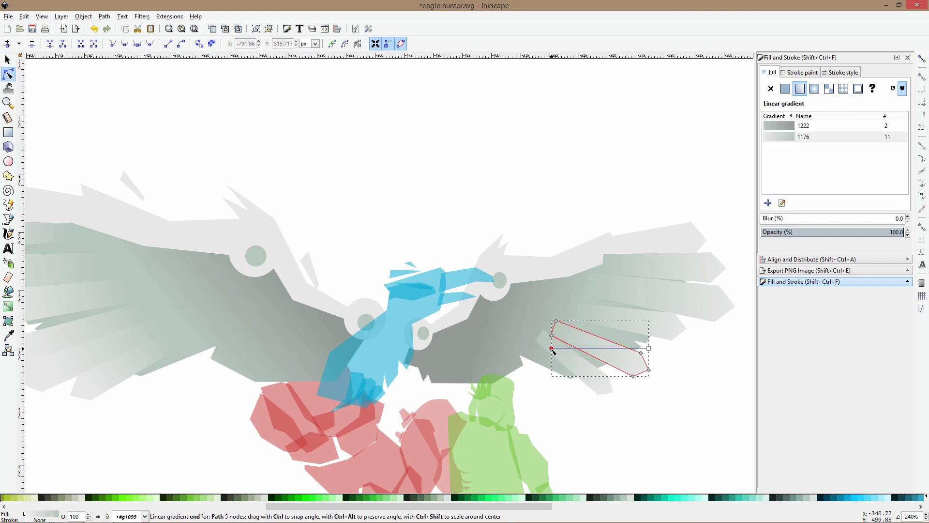
pyautogui.click(561, 328)
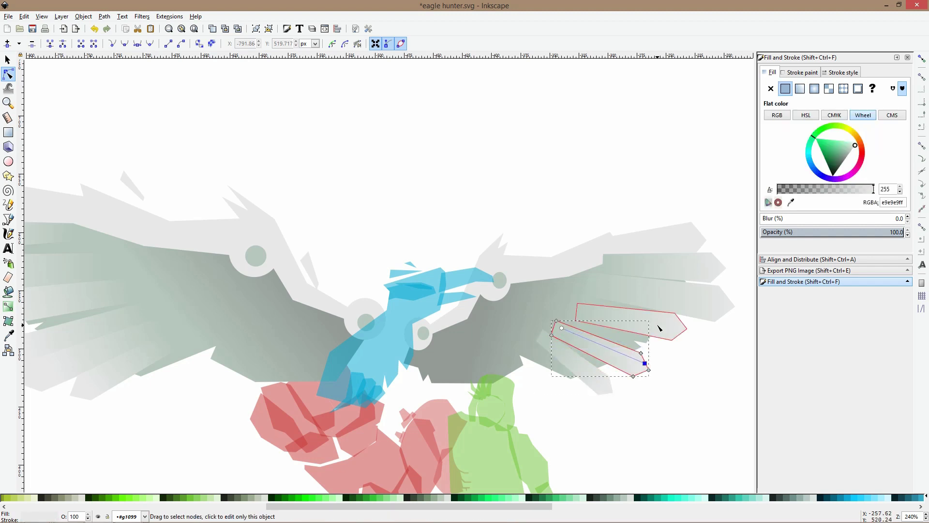
# Align the gradients of the smaller wing's three upper long feathers lengthwise, from each feather's base to its tip
pyautogui.click(583, 323)
pyautogui.moveTo(580, 322); pyautogui.dragTo(591, 314)
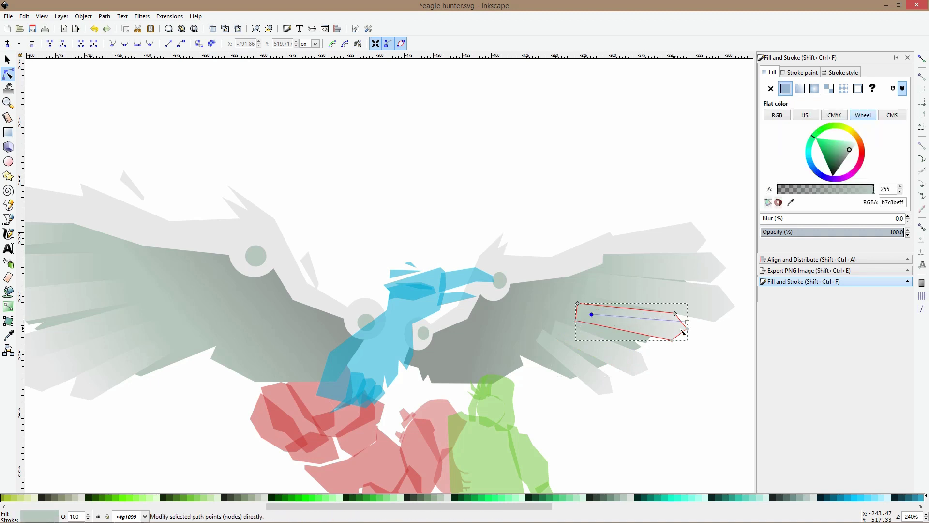
pyautogui.click(597, 287)
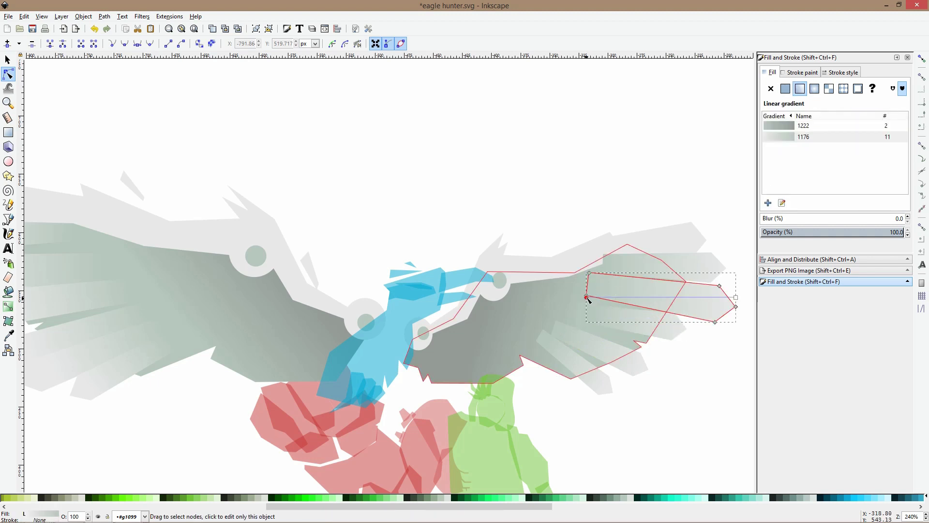
pyautogui.click(602, 284)
pyautogui.click(616, 261)
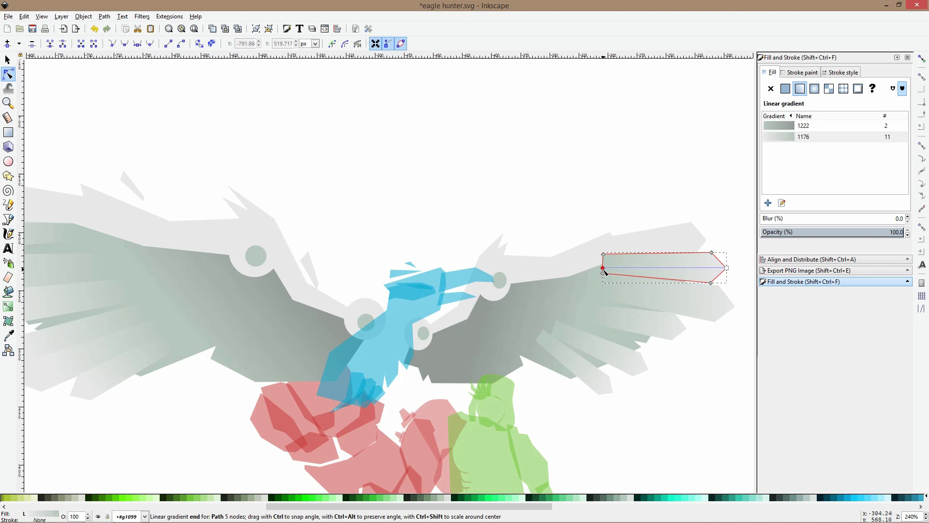
# Bring the smaller wing's light upper shape and the circles of both joints in front of the feathers
pyautogui.click(658, 245)
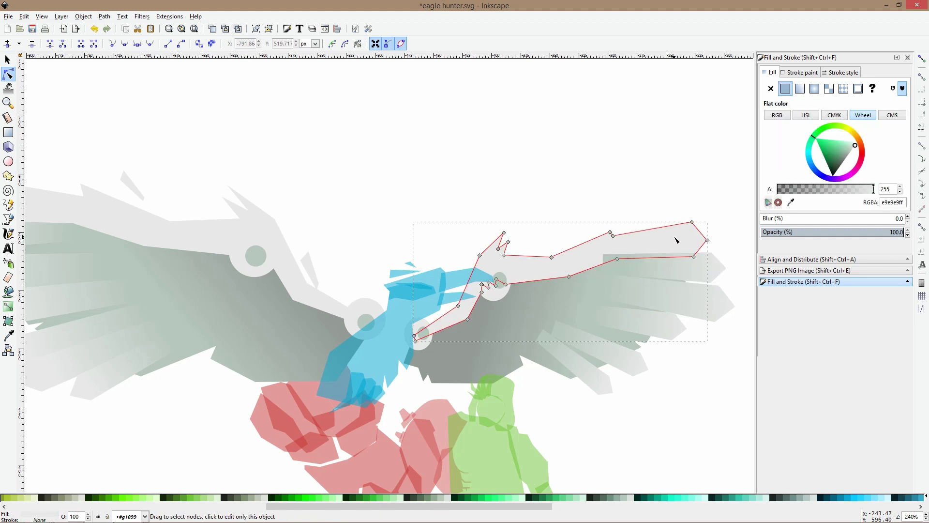
pyautogui.press('s')
pyautogui.keyDown('shift'); pyautogui.click(503, 295); pyautogui.keyUp('shift')
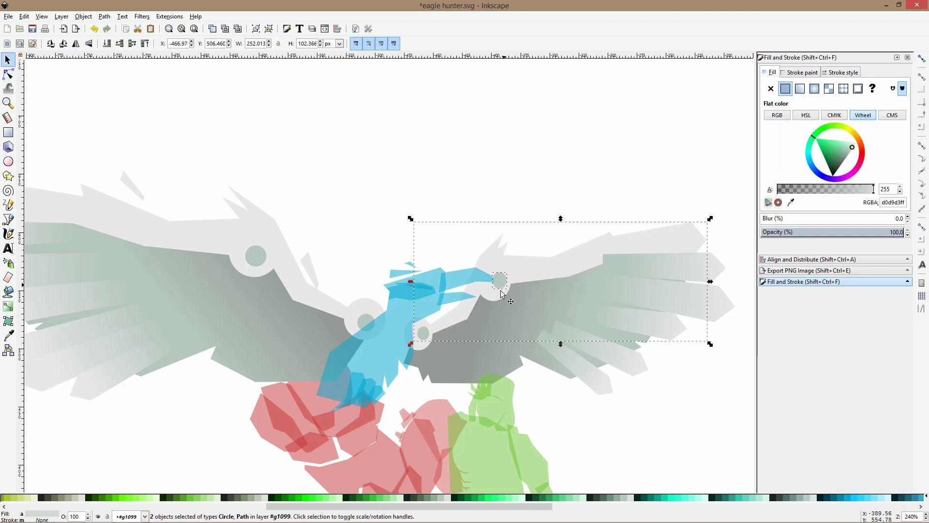
pyautogui.keyDown('shift'); pyautogui.click(423, 344); pyautogui.keyUp('shift')
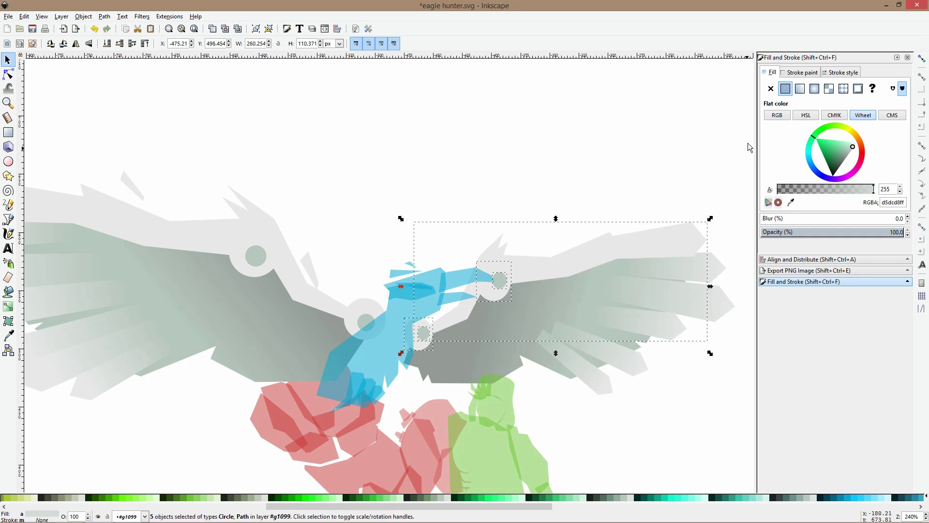
pyautogui.press('Escape')
# Shorten the smaller wing's main-shape gradient, running it from beside the upper joint circle diagonally down to the notch in the lower edge
pyautogui.keyDown('ctrl'); pyautogui.click(527, 328); pyautogui.keyUp('ctrl')
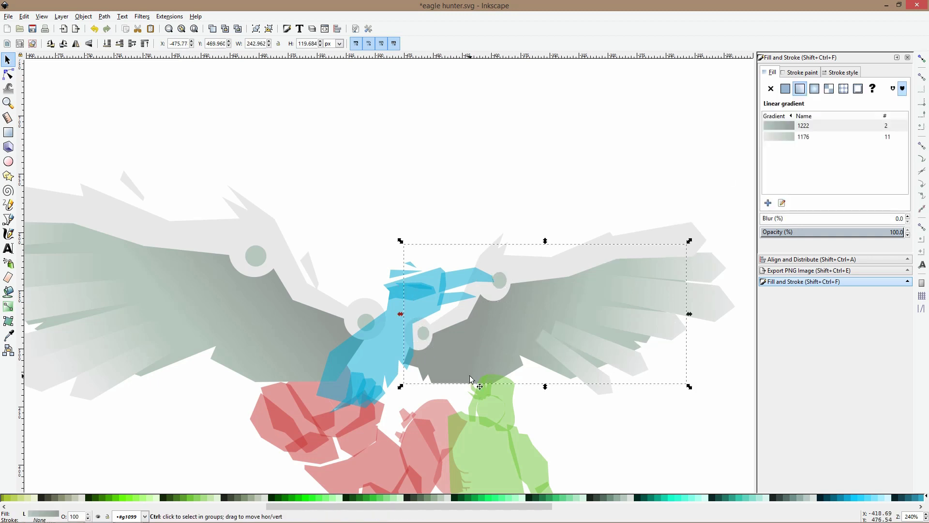
pyautogui.press('g')
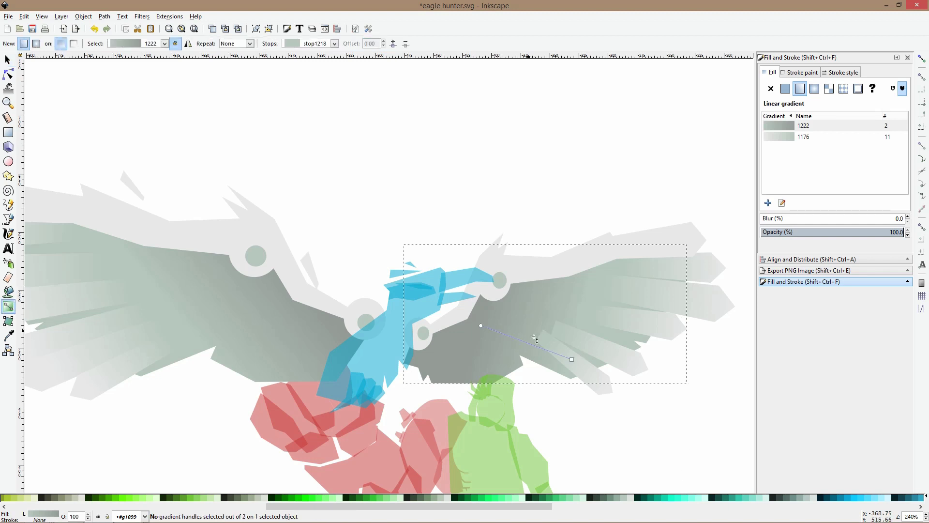
pyautogui.moveTo(572, 360); pyautogui.dragTo(531, 354)
pyautogui.moveTo(481, 326); pyautogui.dragTo(493, 300)
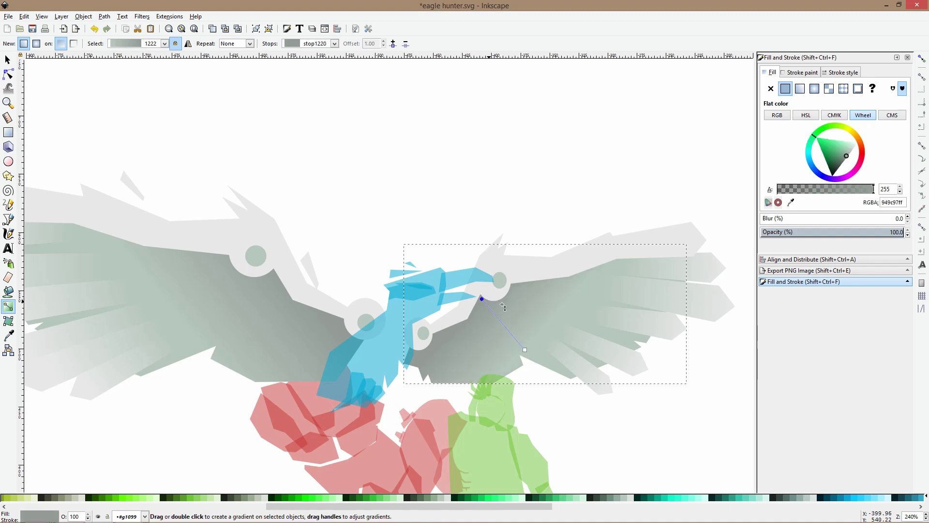
pyautogui.press('s')
pyautogui.press('Escape')
pyautogui.scroll(-1, 590, 187)
pyautogui.scroll(-2, 590, 186)
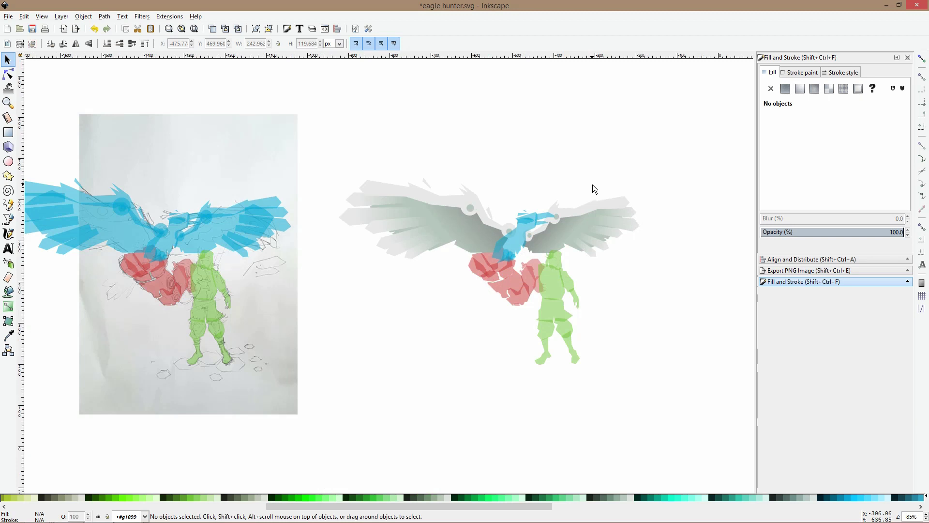
# Enter the eagle's body group and set the opacity of all its shapes to 100%
pyautogui.scroll(2, 592, 184)
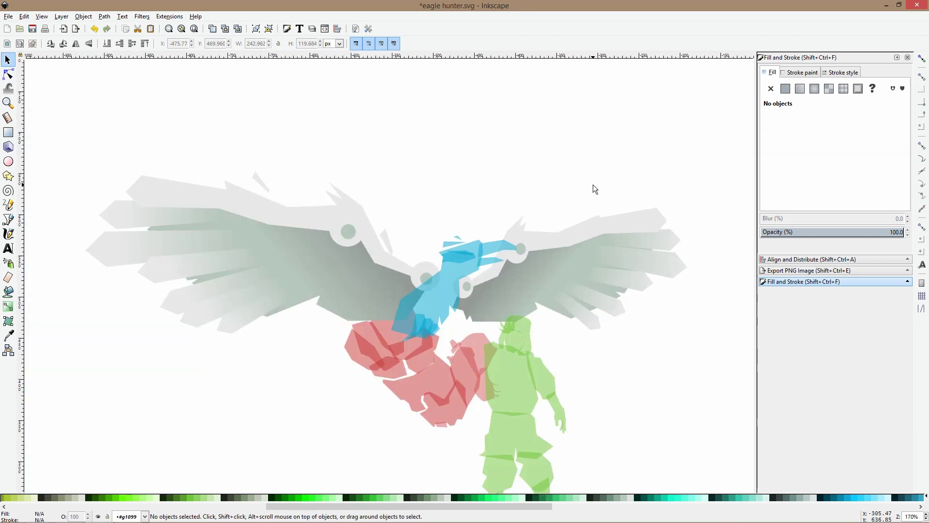
pyautogui.click(485, 246)
pyautogui.doubleClick(485, 247)
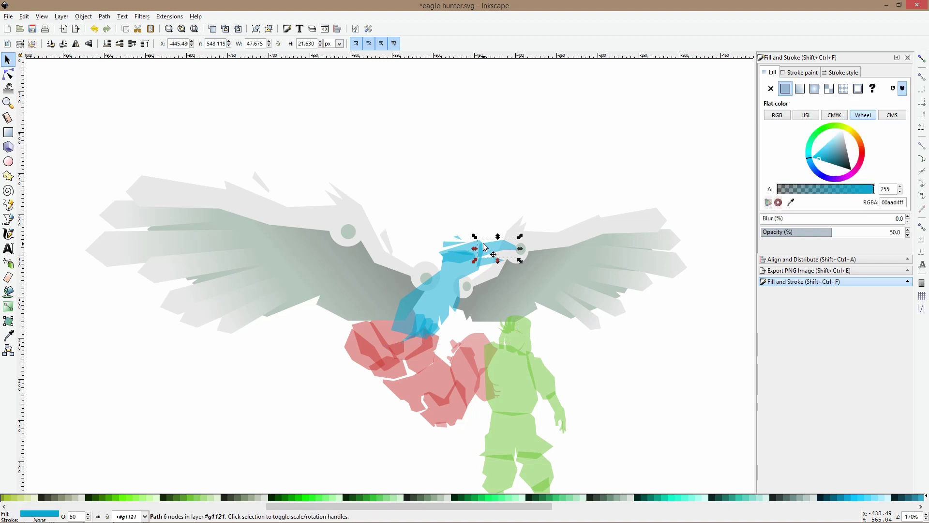
pyautogui.hotkey('ctrl', 'a')
pyautogui.moveTo(856, 233); pyautogui.dragTo(927, 245)
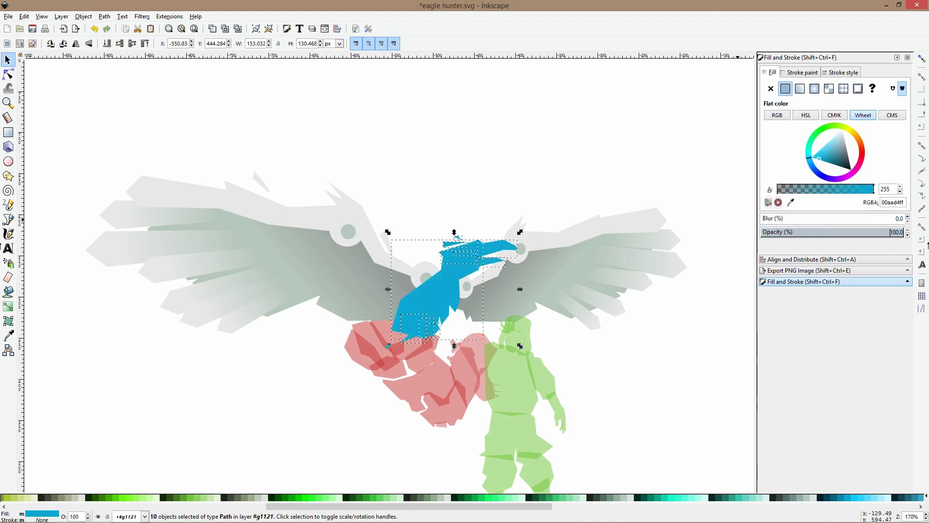
pyautogui.click(433, 138)
pyautogui.scroll(1, 502, 254)
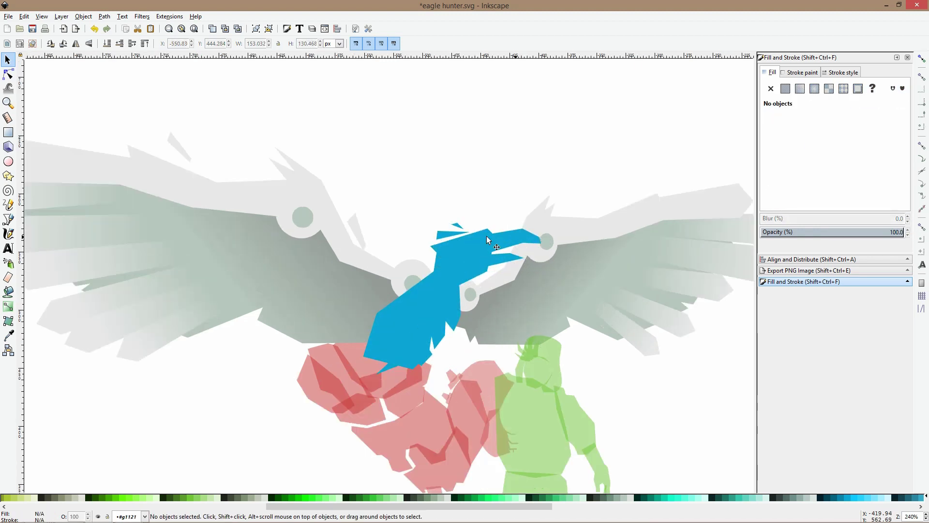
# Fill the eagle's main body shape with the light grey-green ced7d2 sampled from the larger wing's feathers
pyautogui.click(409, 308)
pyautogui.click(8, 335)
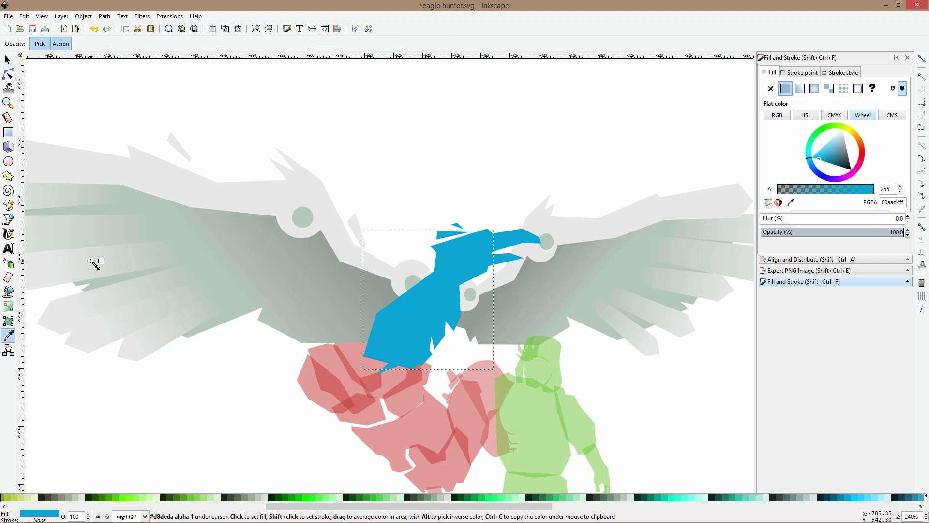
pyautogui.click(96, 258)
pyautogui.click(190, 190)
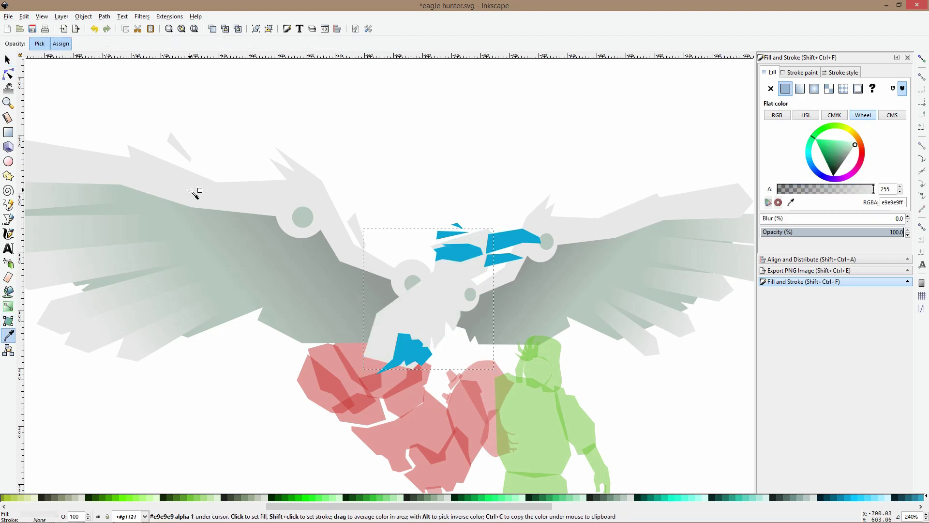
pyautogui.click(139, 287)
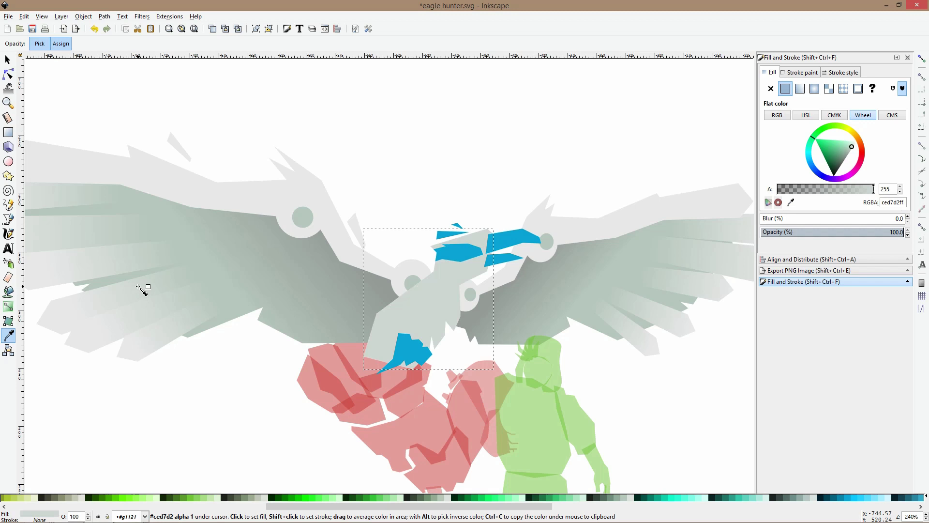
# Fill the patch around the eagle's eye with the grey-green b2c1b8 sampled from the smaller wing's main shape
pyautogui.press('s')
pyautogui.click(477, 252)
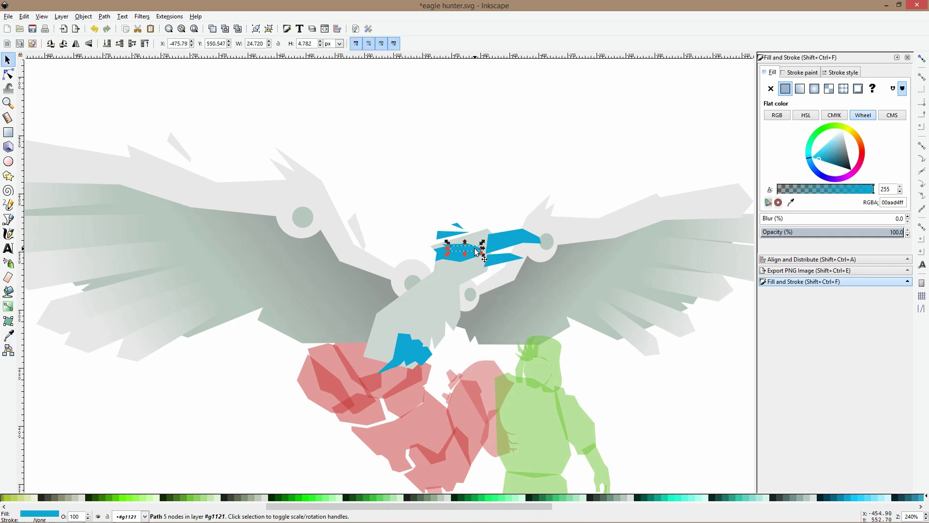
pyautogui.keyDown('ctrl'); pyautogui.scroll(3, 477, 252); pyautogui.keyUp('ctrl')
pyautogui.click(443, 284)
pyautogui.keyDown('ctrl'); pyautogui.click(443, 280); pyautogui.keyUp('ctrl')
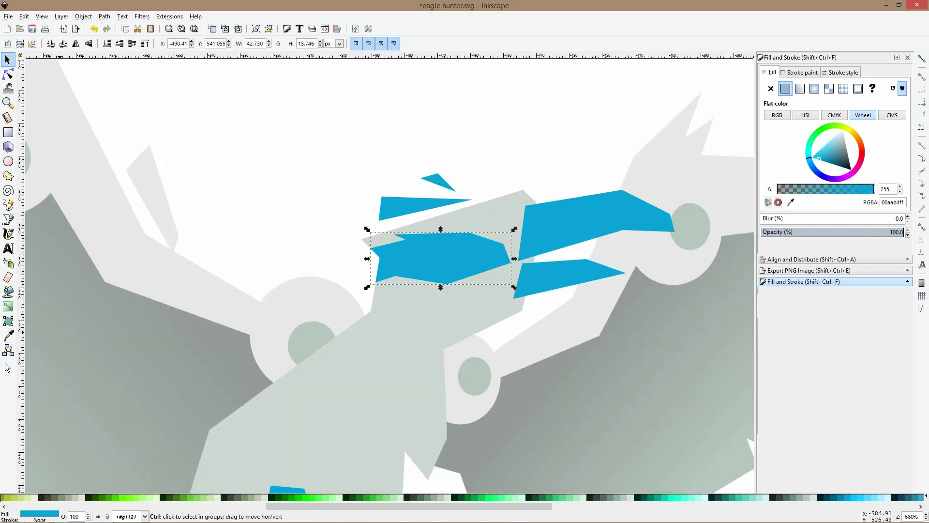
pyautogui.press('d')
pyautogui.click(122, 299)
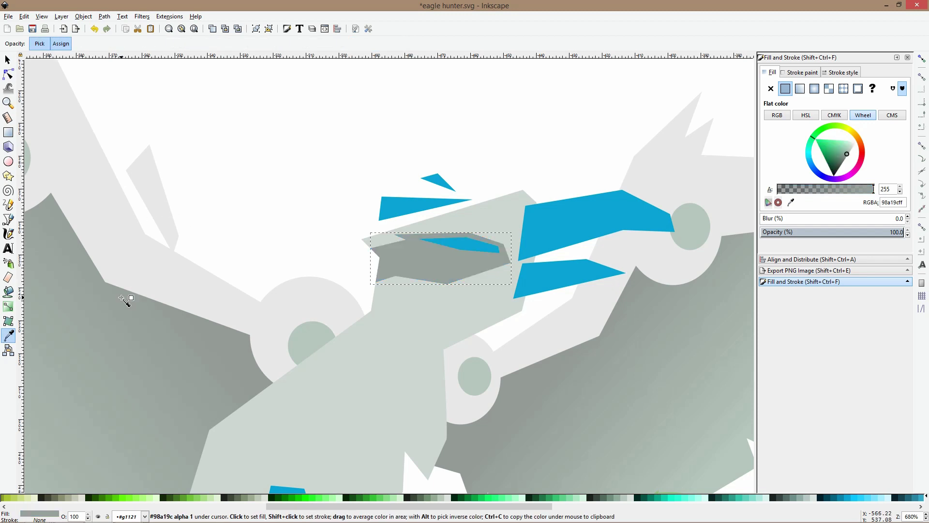
pyautogui.scroll(-4, 631, 407)
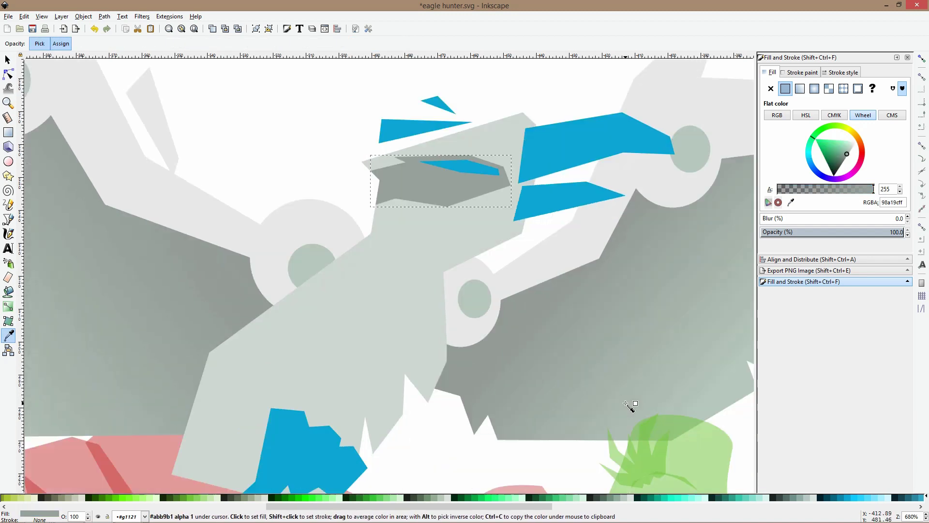
pyautogui.click(723, 401)
pyautogui.click(718, 359)
pyautogui.scroll(-2, 653, 315)
pyautogui.press('s')
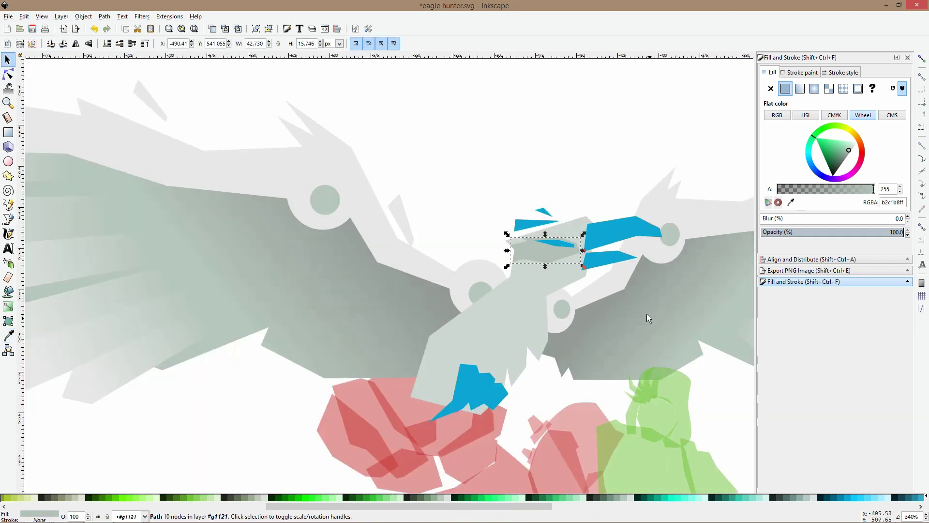
pyautogui.press('Escape')
# Fill the eagle's narrow eye shape with the bright pink-red ff0066 and keep it selected
pyautogui.scroll(3, 546, 225)
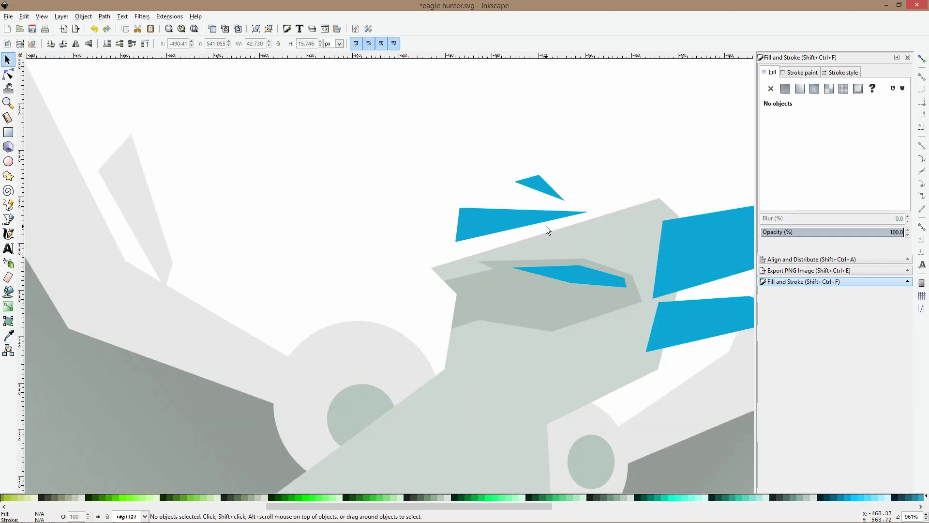
pyautogui.click(594, 285)
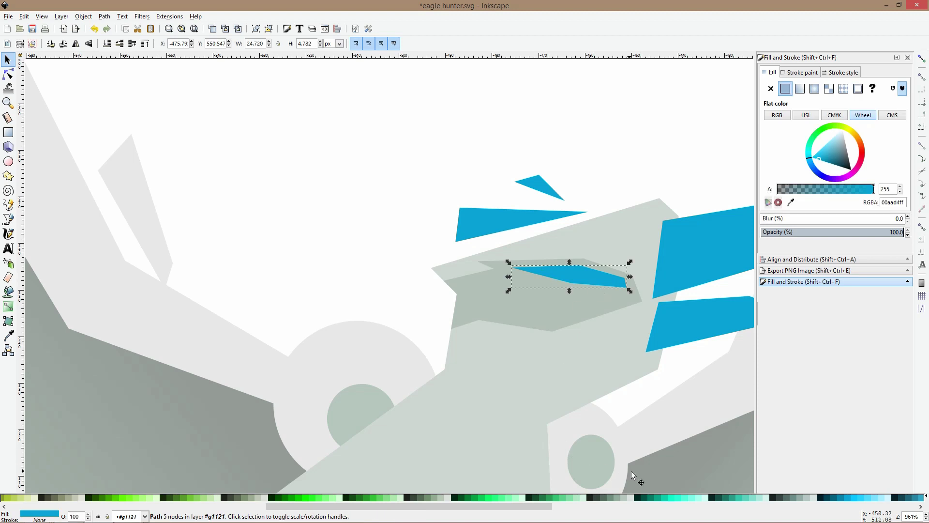
pyautogui.scroll(-5, 685, 503)
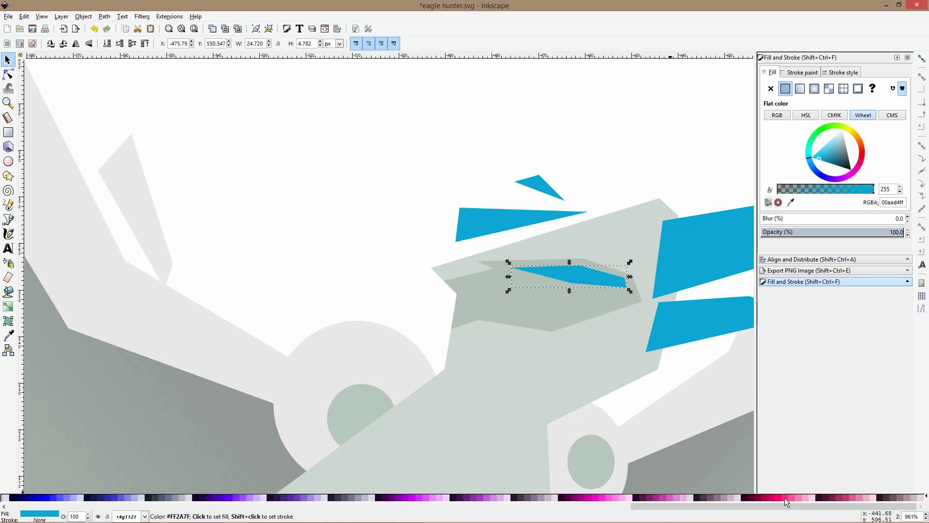
pyautogui.click(784, 497)
pyautogui.click(643, 190)
pyautogui.scroll(-4, 643, 190)
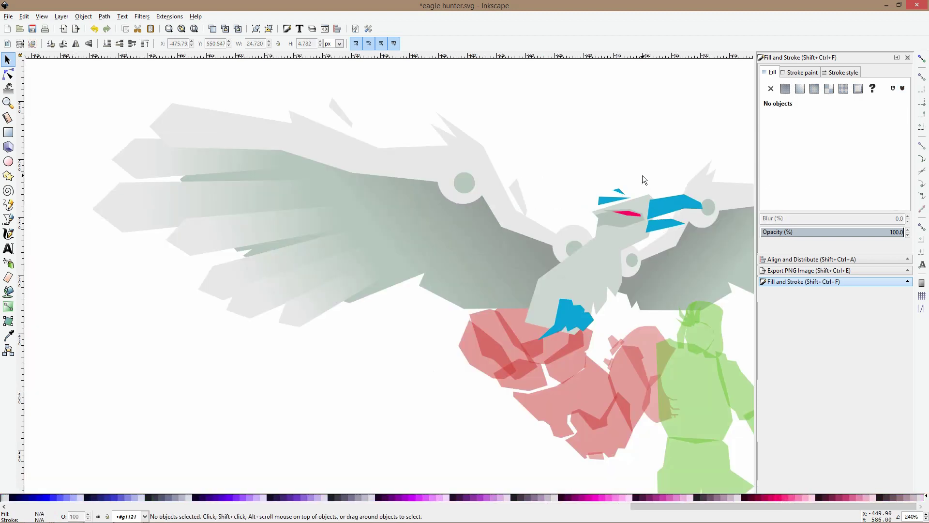
pyautogui.scroll(3, 634, 210)
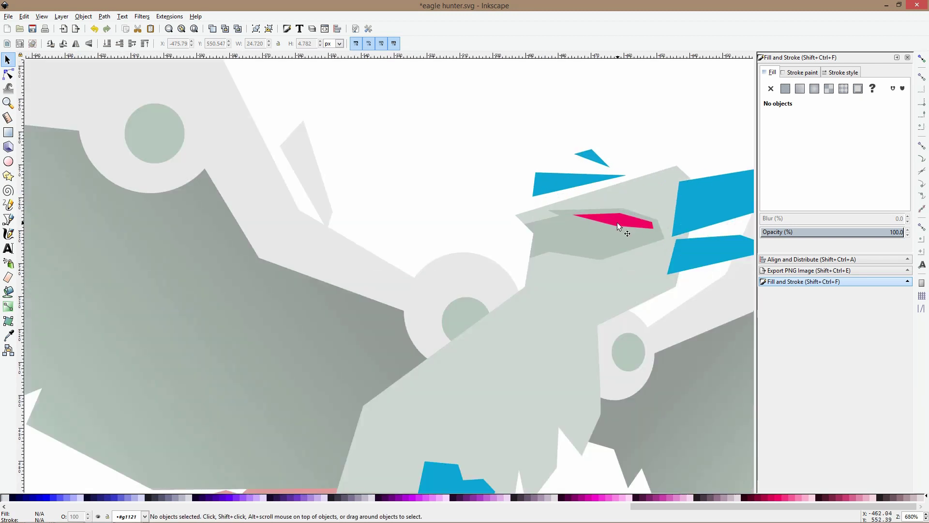
pyautogui.click(617, 222)
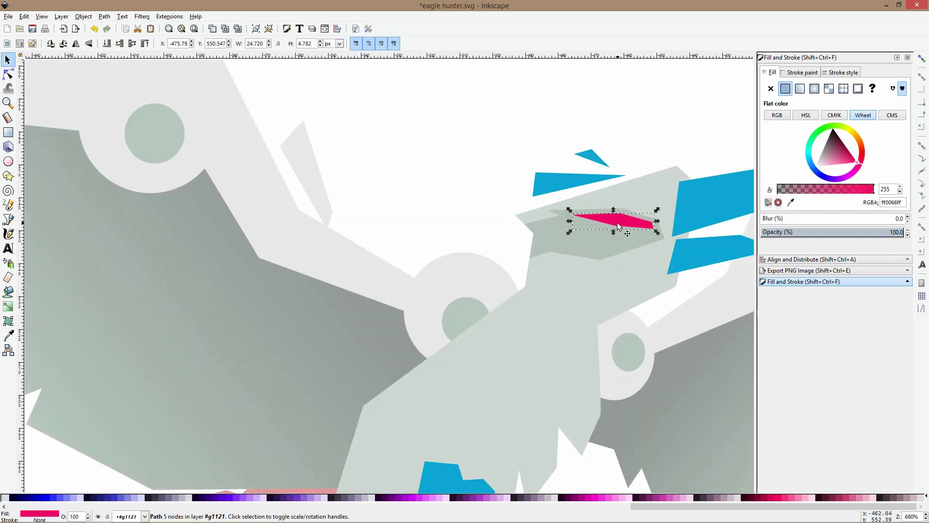
# Fill the two small crest shapes above the eagle's head with the light grey e9e9e9 sampled from the larger wing, and deselect them
pyautogui.click(584, 189)
pyautogui.keyDown('shift'); pyautogui.click(586, 160); pyautogui.keyUp('shift')
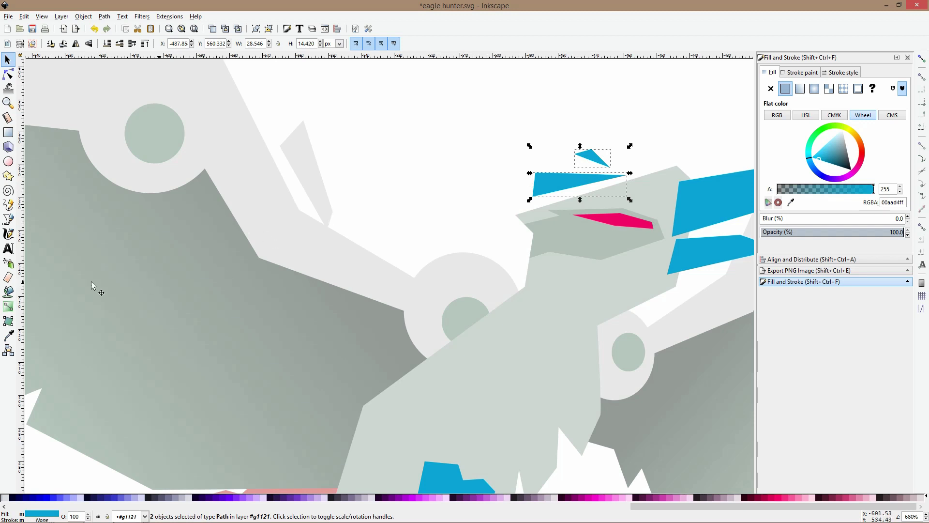
pyautogui.click(8, 336)
pyautogui.click(201, 125)
pyautogui.press('s')
pyautogui.press('Escape')
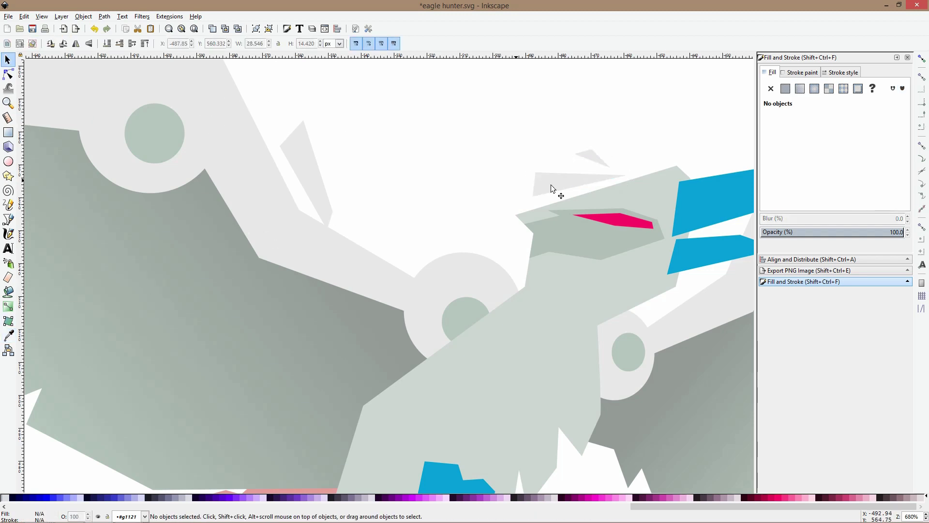
# Try the light grey e9e9e9 and the grey-green b2c1b8 on the eagle's two beak shapes, ending with e9e9e9
pyautogui.scroll(-1, 552, 189)
pyautogui.click(651, 198)
pyautogui.keyDown('shift'); pyautogui.click(659, 235); pyautogui.keyUp('shift')
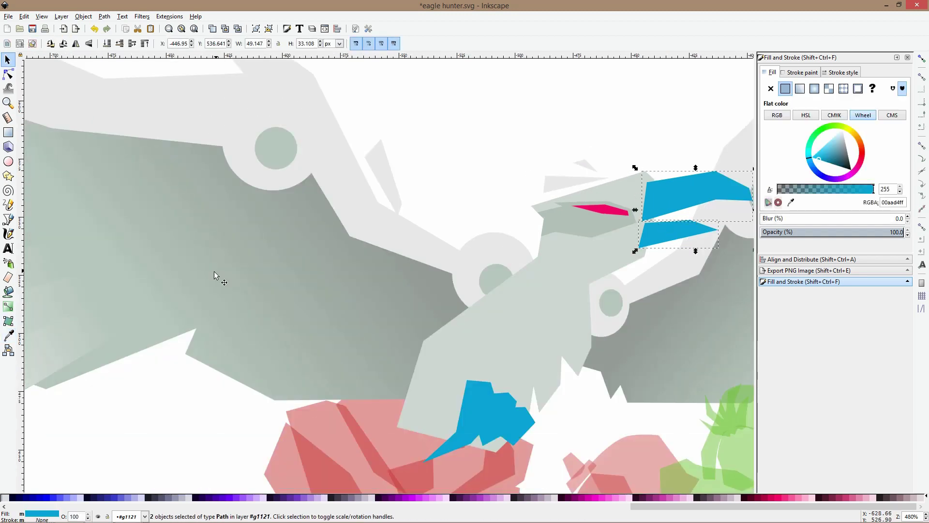
pyautogui.click(9, 335)
pyautogui.click(310, 175)
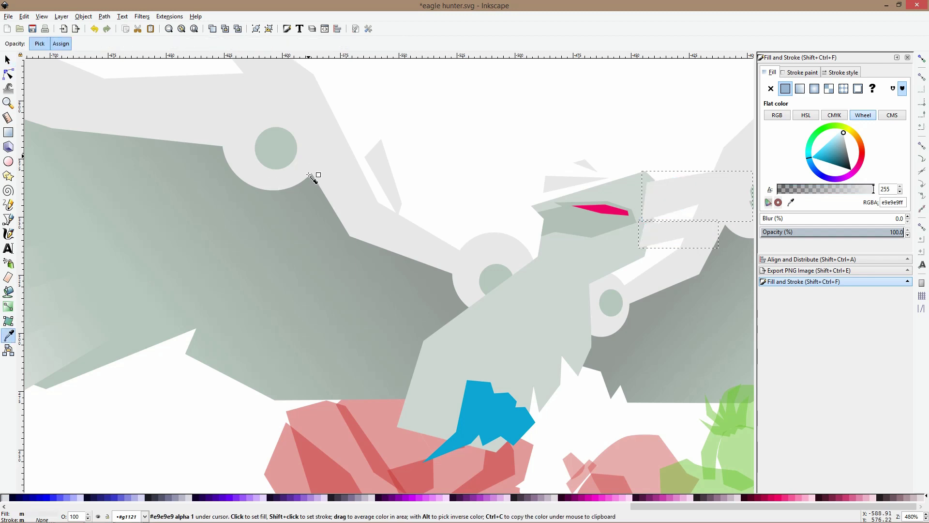
pyautogui.click(588, 229)
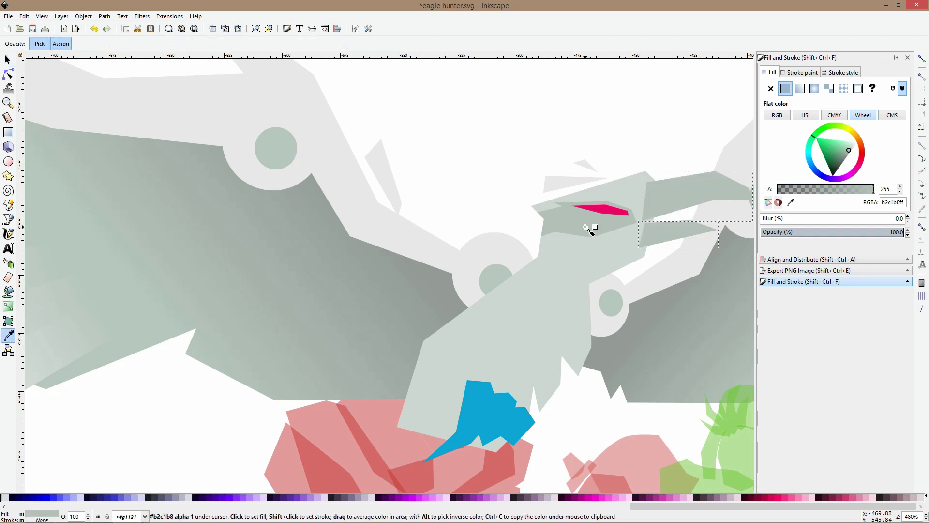
pyautogui.click(506, 246)
pyautogui.press('s')
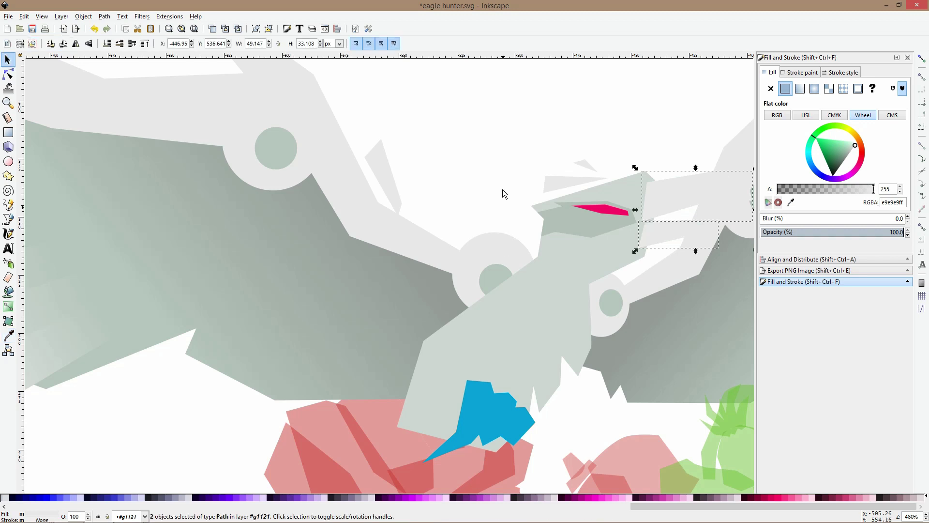
# Fill both beak shapes with the grey-green b2c1b8 sampled from the patch around the eagle's eye
pyautogui.click(503, 190)
pyautogui.keyDown('ctrl'); pyautogui.scroll(2, 719, 228); pyautogui.keyUp('ctrl')
pyautogui.hscroll(5, 654, 204)
pyautogui.click(539, 185)
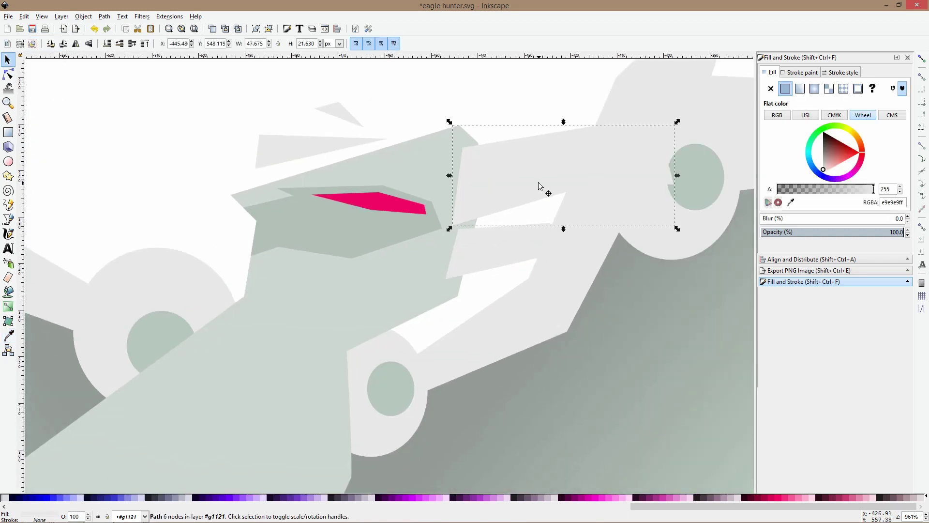
pyautogui.keyDown('shift'); pyautogui.click(536, 233); pyautogui.keyUp('shift')
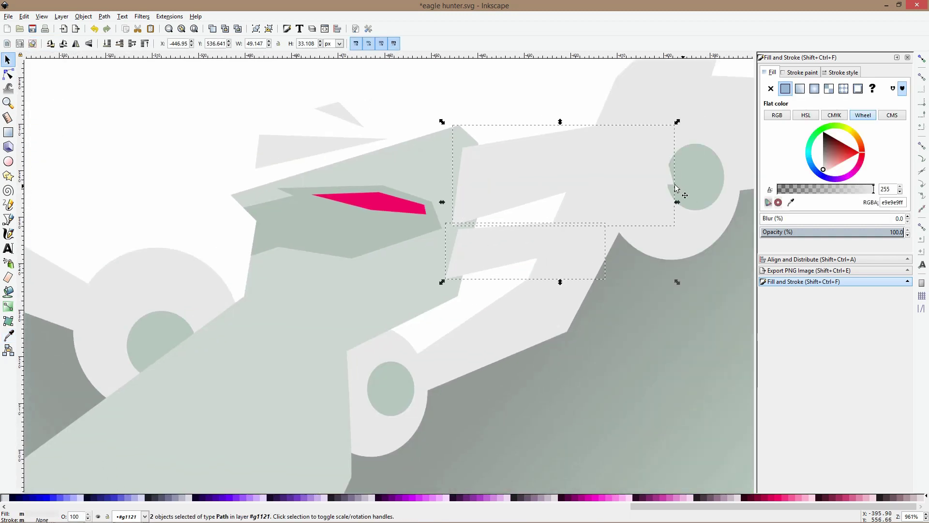
pyautogui.click(8, 335)
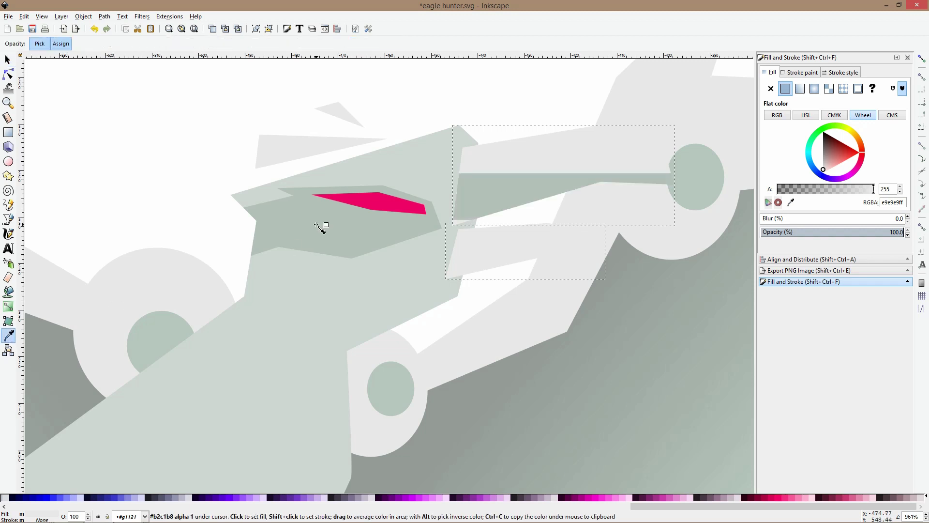
pyautogui.click(317, 227)
# Draw a closed seven-node shape about 56 by 17 px over the lower part of the upper beak, extending past its ends and lower edge
pyautogui.scroll(2, 537, 158)
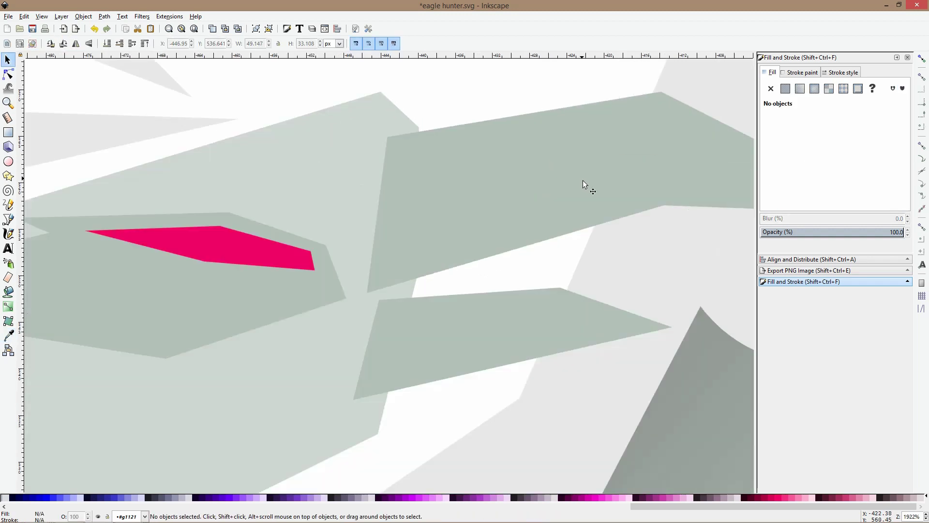
pyautogui.moveTo(583, 180); pyautogui.dragTo(407, 162)
pyautogui.click(407, 161)
pyautogui.click(8, 218)
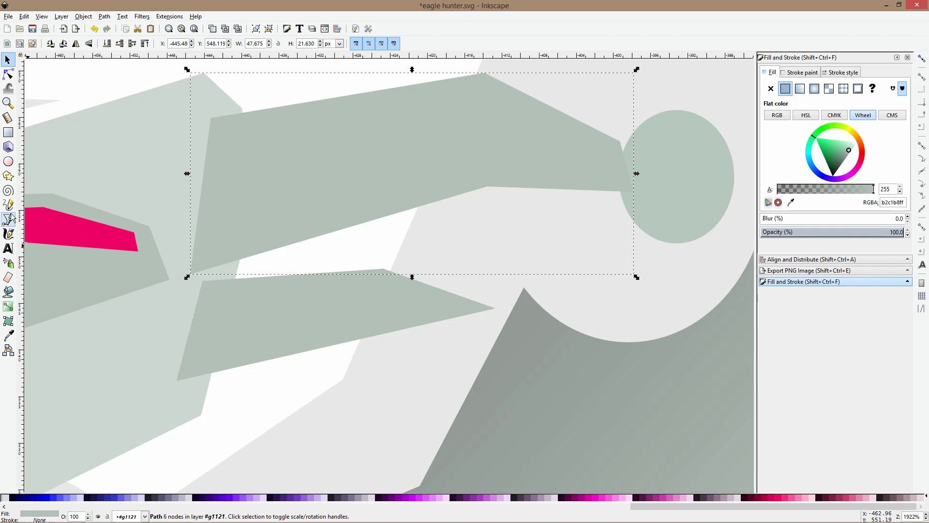
pyautogui.click(179, 222)
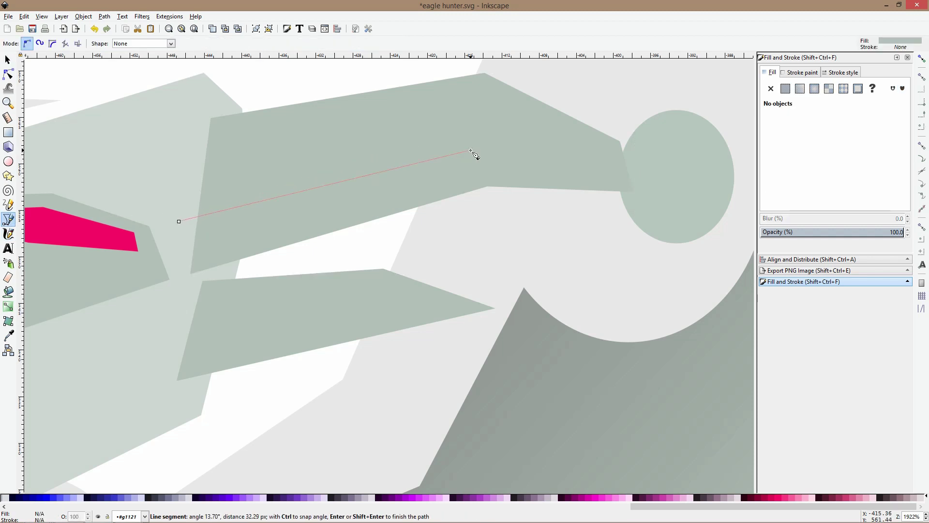
pyautogui.doubleClick(483, 126)
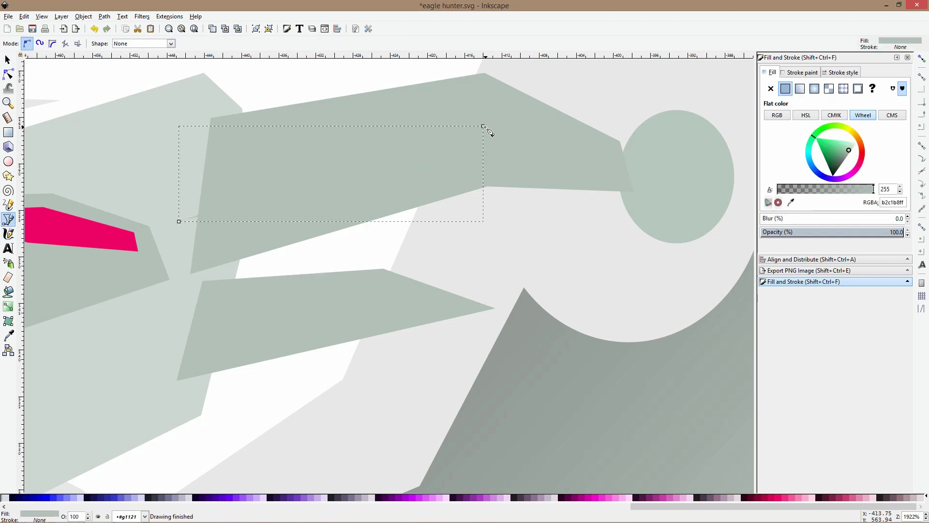
pyautogui.click(488, 145)
pyautogui.click(679, 210)
pyautogui.click(157, 285)
pyautogui.doubleClick(180, 223)
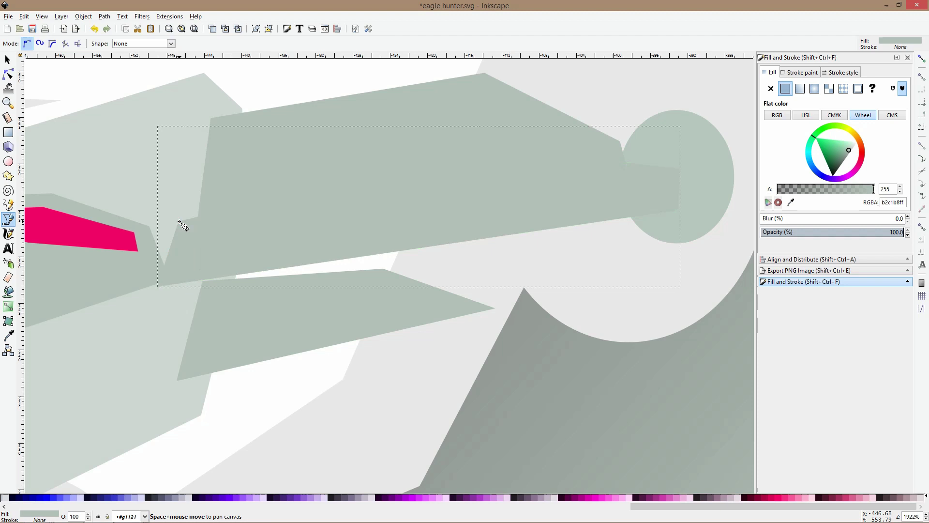
# Select the new shape over the upper beak and set its fill to the near-white fafafa
pyautogui.press('s')
pyautogui.keyDown('ctrl'); pyautogui.click(216, 181); pyautogui.keyUp('ctrl')
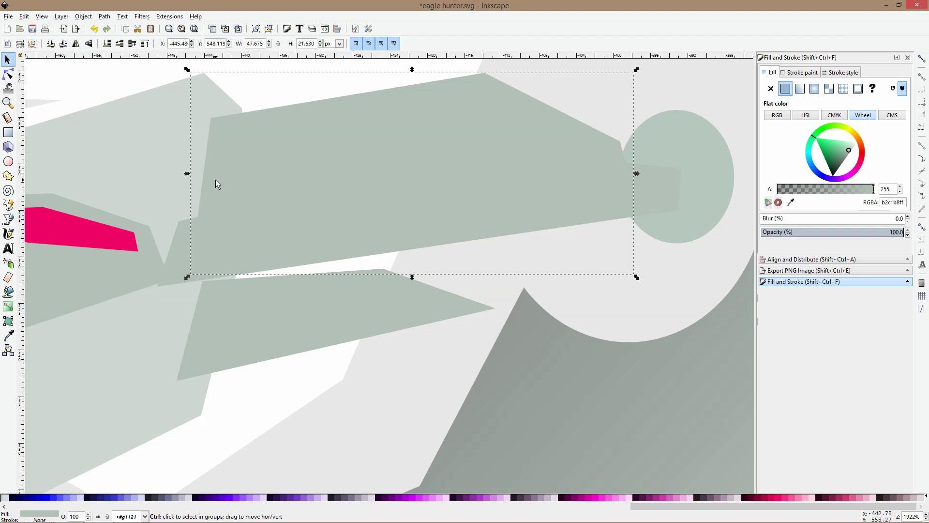
pyautogui.keyDown('ctrl'); pyautogui.click(213, 217); pyautogui.keyUp('ctrl')
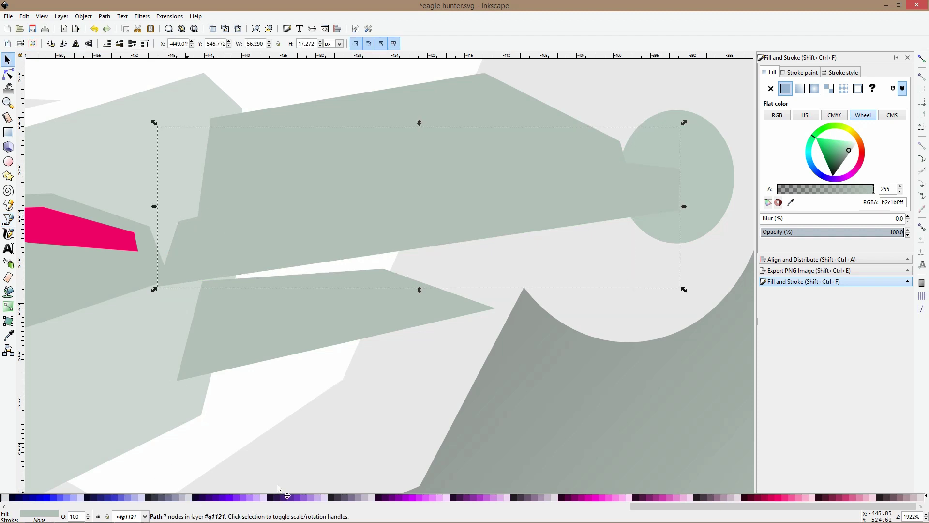
pyautogui.click(8, 335)
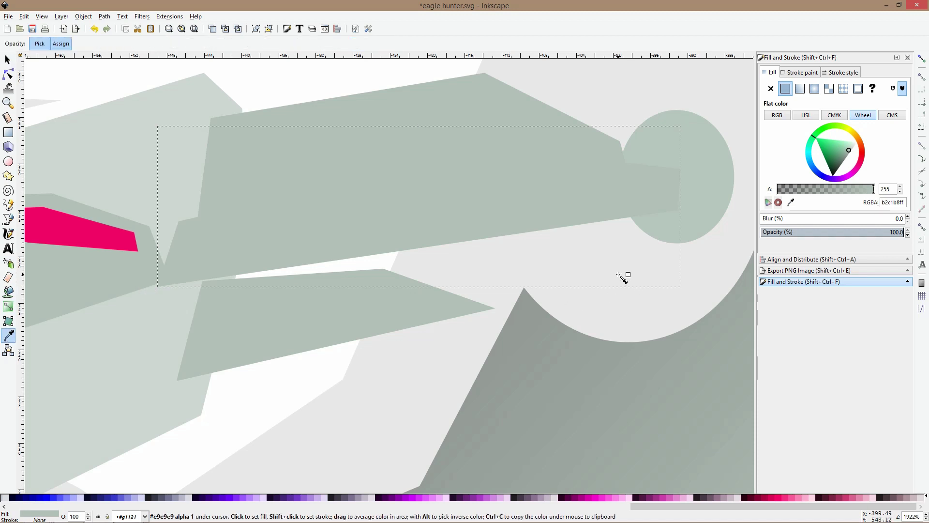
pyautogui.moveTo(852, 147); pyautogui.dragTo(856, 143)
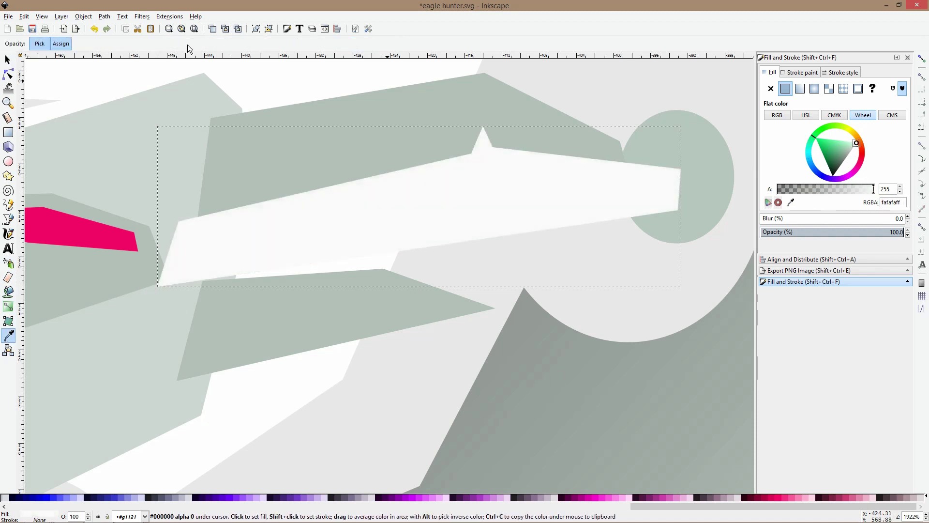
# Trim the near-white shape to the upper beak's outline by intersecting it with a copy of the beak shape, and deselect it
pyautogui.click(8, 60)
pyautogui.click(297, 121)
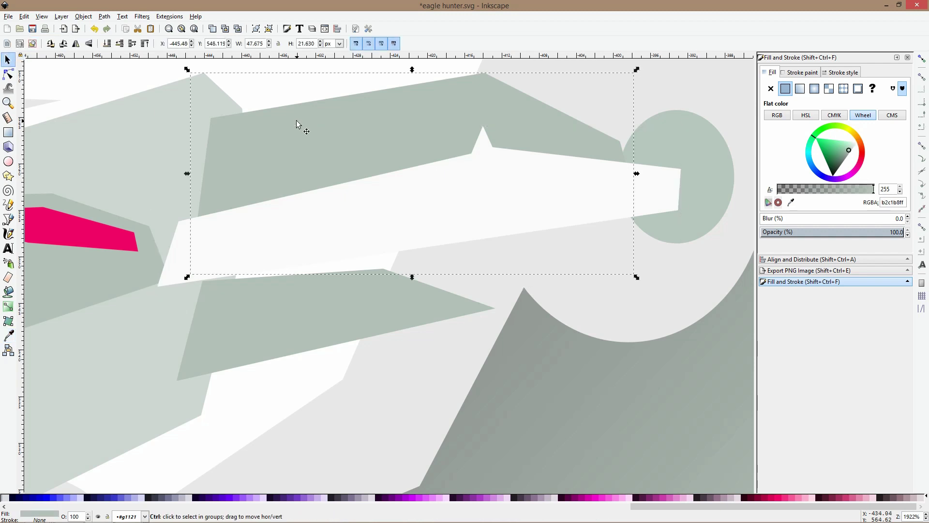
pyautogui.press('pageup')
pyautogui.keyDown('shift'); pyautogui.click(432, 232); pyautogui.keyUp('shift')
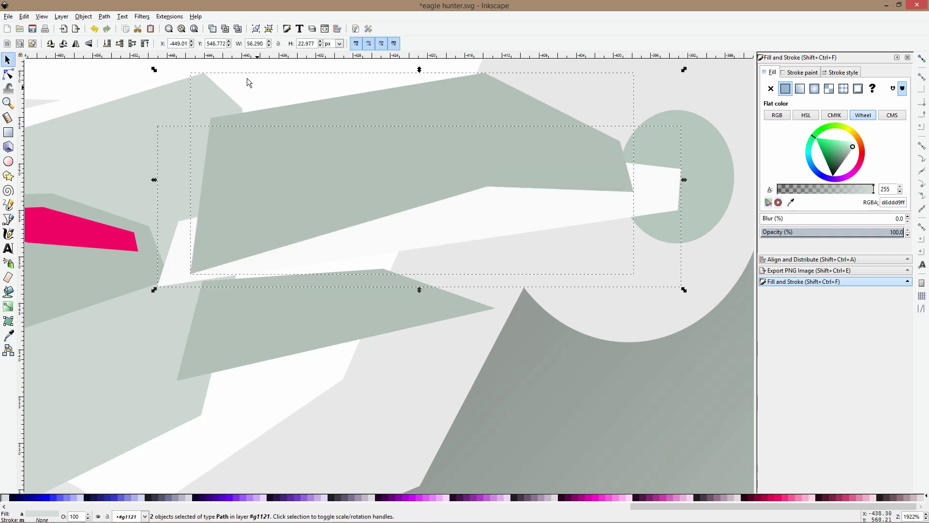
pyautogui.click(105, 17)
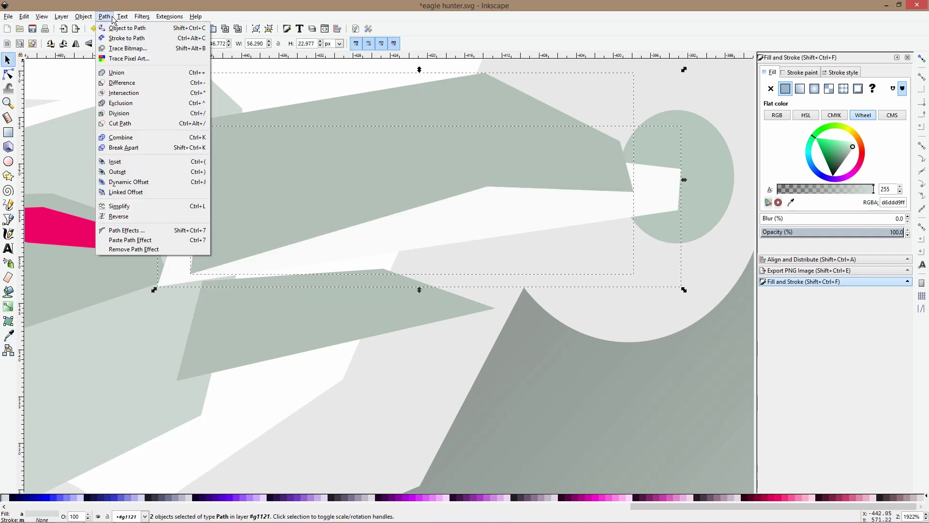
pyautogui.click(127, 92)
pyautogui.press('Escape')
# Draw a narrow closed polygon about 28 by 4 px inside the upper half of the lower beak
pyautogui.scroll(-3, 434, 214)
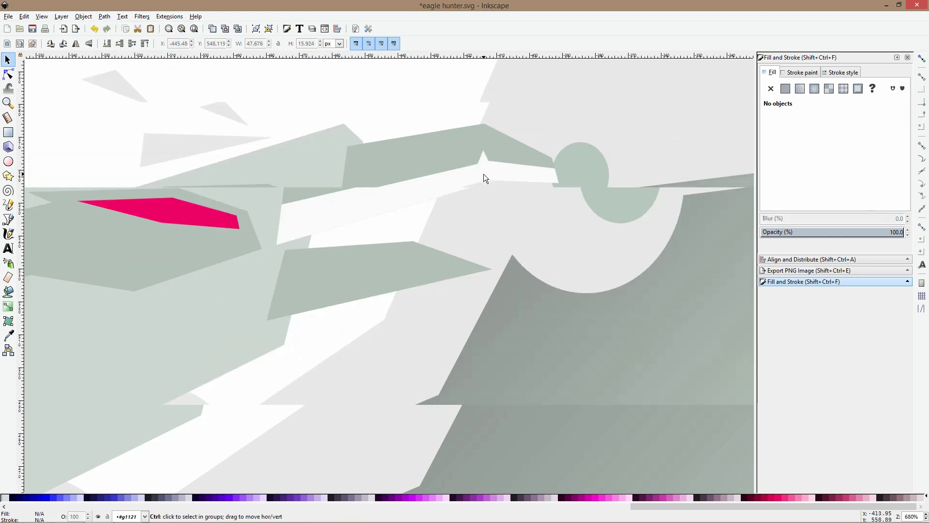
pyautogui.scroll(2, 460, 164)
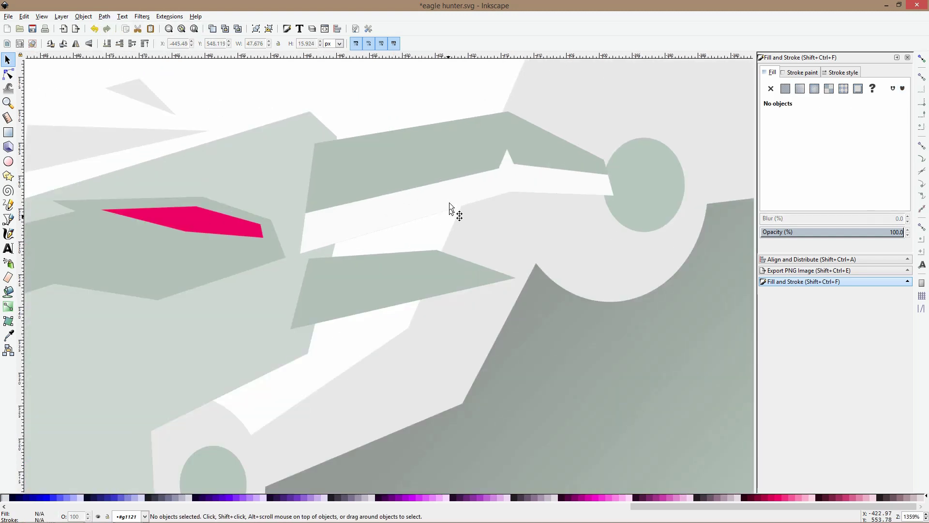
pyautogui.click(425, 275)
pyautogui.click(8, 220)
pyautogui.click(313, 261)
pyautogui.click(310, 283)
pyautogui.click(429, 281)
pyautogui.click(488, 275)
pyautogui.click(431, 255)
pyautogui.click(310, 261)
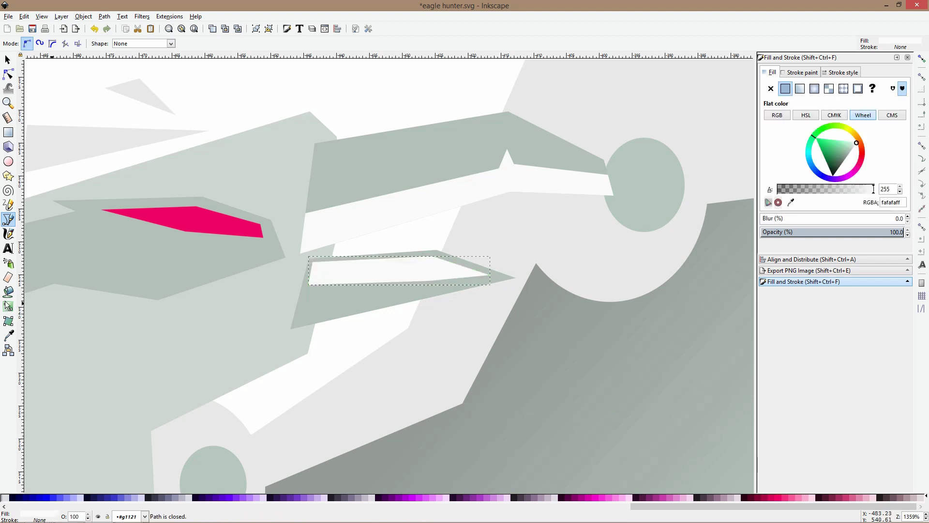
# Fill the narrow polygon in the lower beak with a darker grey-green sampled from the smaller wing's gradient, and deselect it
pyautogui.click(9, 336)
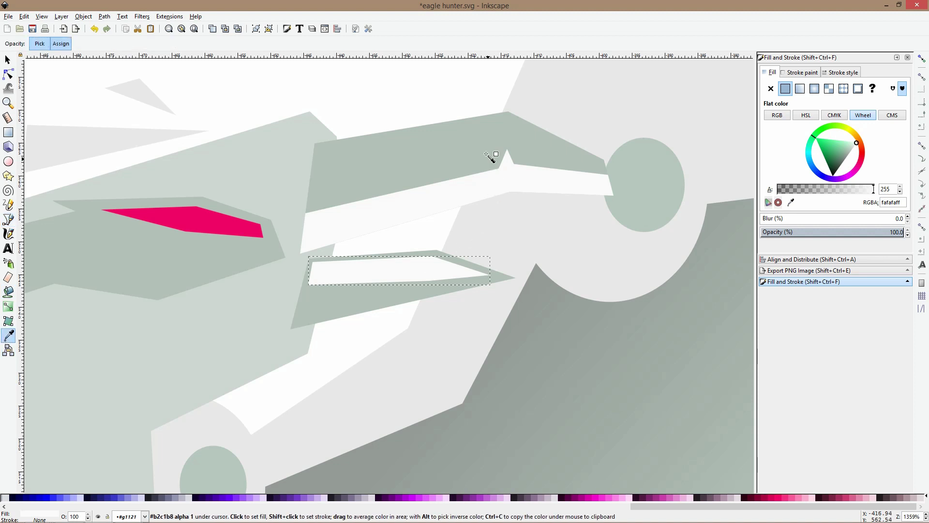
pyautogui.click(543, 327)
pyautogui.click(565, 397)
pyautogui.press('s')
pyautogui.scroll(-4, 582, 306)
pyautogui.click(566, 207)
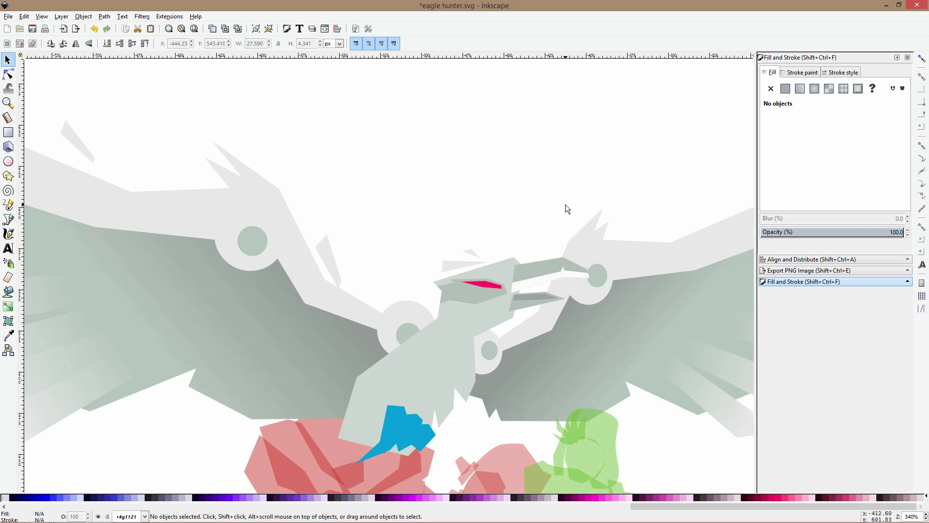
# Raise the larger wing's group to the top so it lies in front of the eagle's body, and deselect it
pyautogui.scroll(-4, 566, 203)
pyautogui.scroll(4, 532, 218)
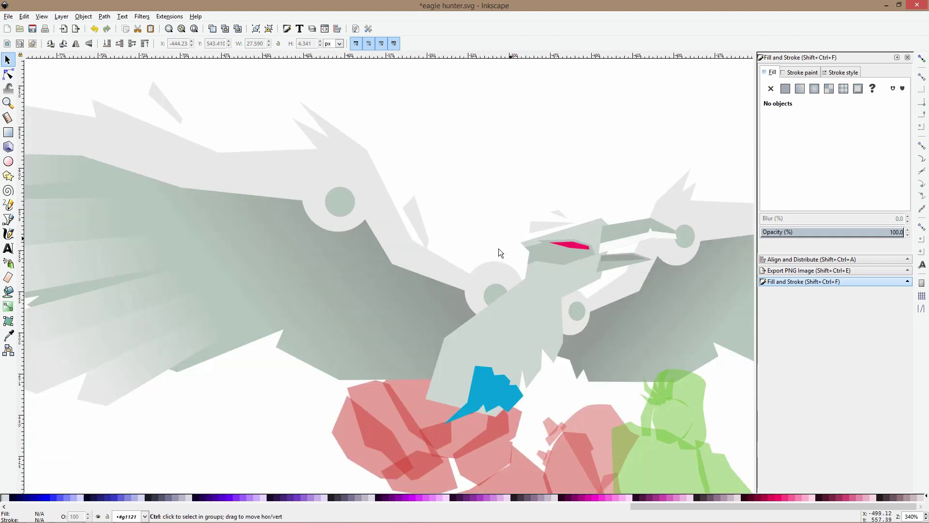
pyautogui.click(440, 291)
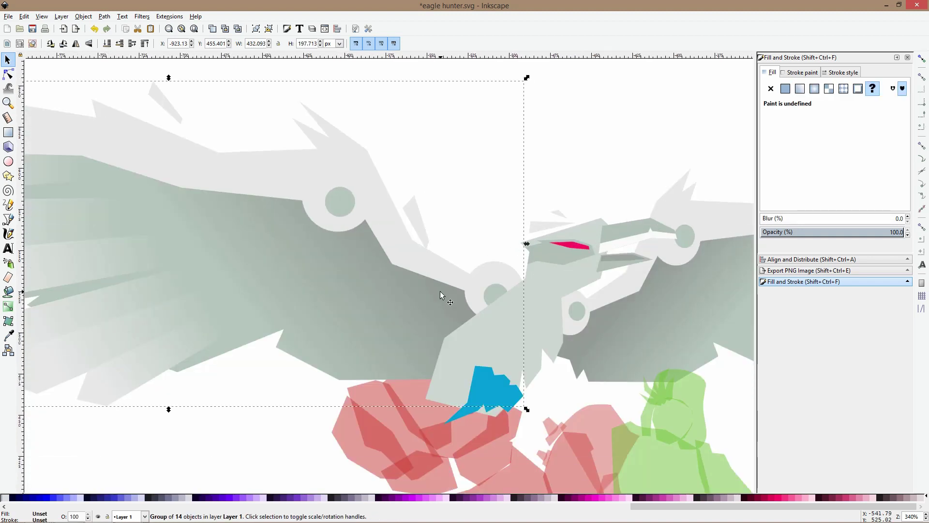
pyautogui.press('Home')
pyautogui.click(463, 230)
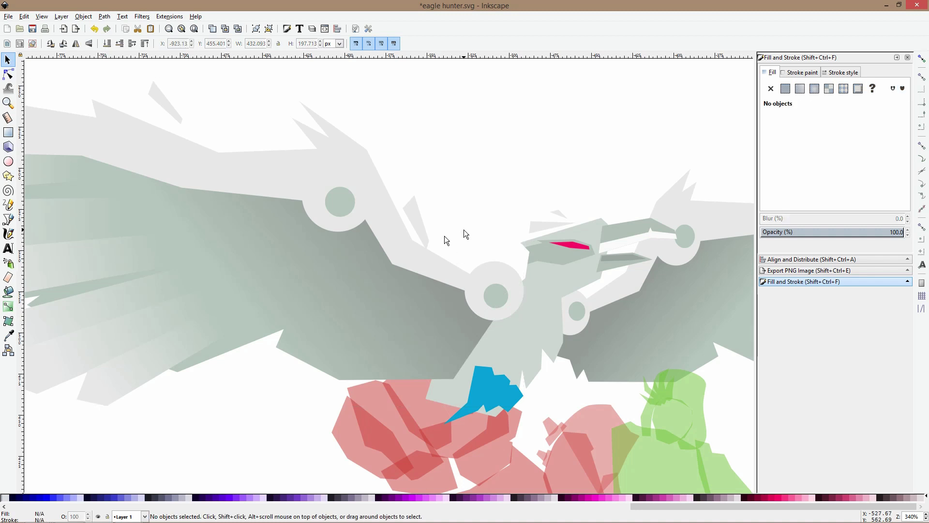
# Enter the eagle's body group and fill the three blue shapes at the base with the dark grey 99a39d sampled from the larger wing
pyautogui.scroll(-4, 364, 288)
pyautogui.click(498, 307)
pyautogui.doubleClick(503, 308)
pyautogui.click(503, 308)
pyautogui.scroll(2, 503, 308)
pyautogui.keyDown('shift'); pyautogui.click(527, 312); pyautogui.keyUp('shift')
pyautogui.keyDown('shift'); pyautogui.click(464, 297); pyautogui.keyUp('shift')
pyautogui.click(9, 335)
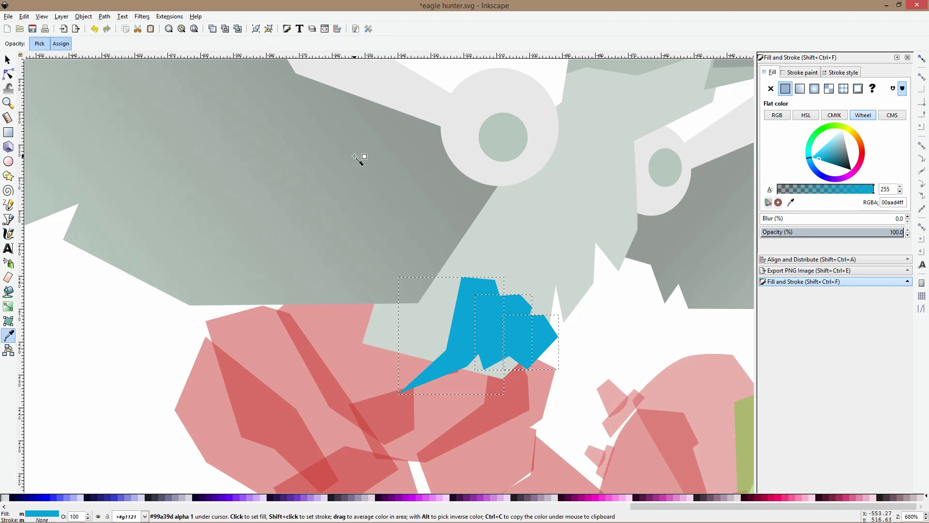
pyautogui.click(355, 156)
pyautogui.press('s')
pyautogui.click(414, 189)
pyautogui.scroll(-3, 415, 189)
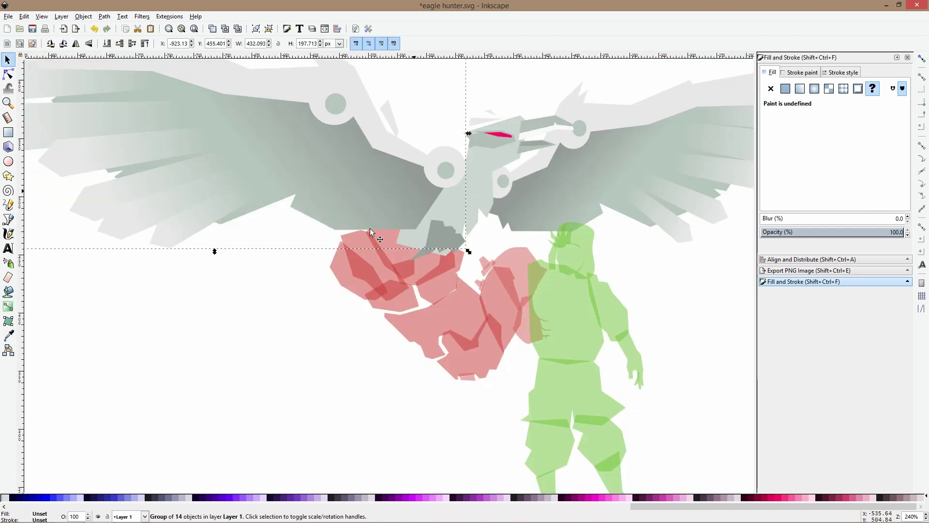
pyautogui.click(179, 315)
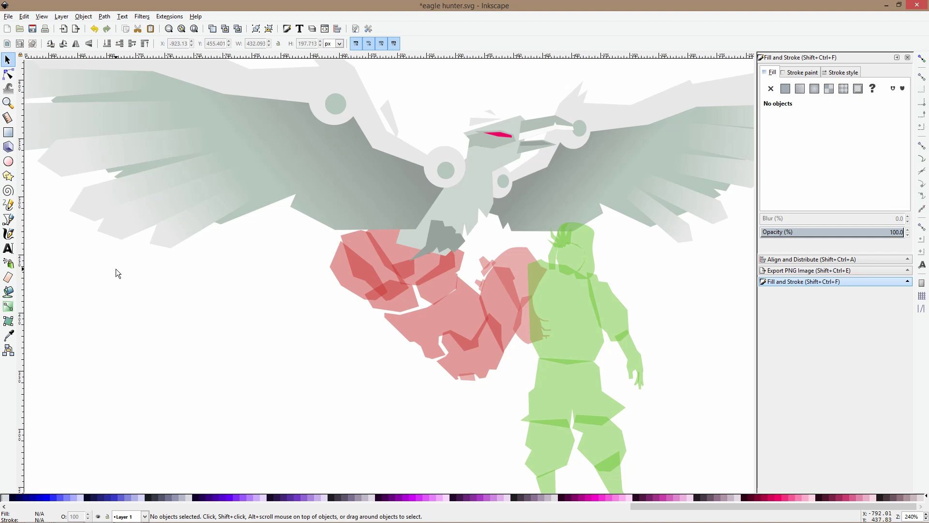
# Compare the colored eagle and its uncolored arm with the traced sketch beside it
pyautogui.scroll(-4, 307, 252)
pyautogui.click(362, 184)
pyautogui.scroll(4, 249, 236)
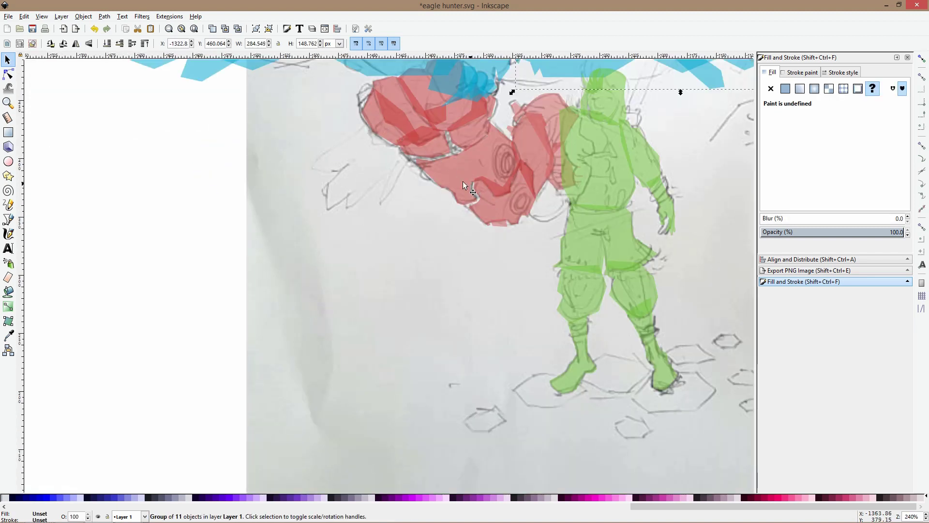
pyautogui.scroll(-3, 463, 181)
pyautogui.hscroll(5, 436, 217)
pyautogui.scroll(2, 411, 244)
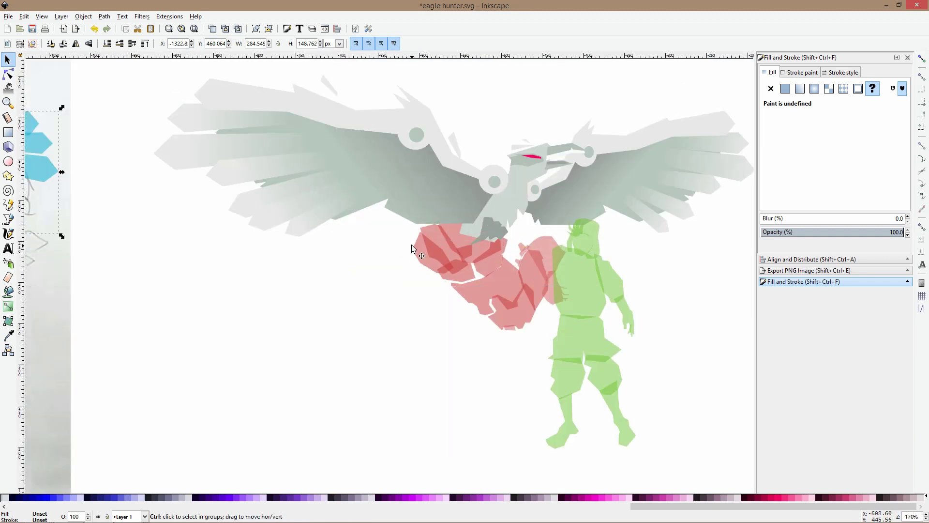
pyautogui.click(506, 112)
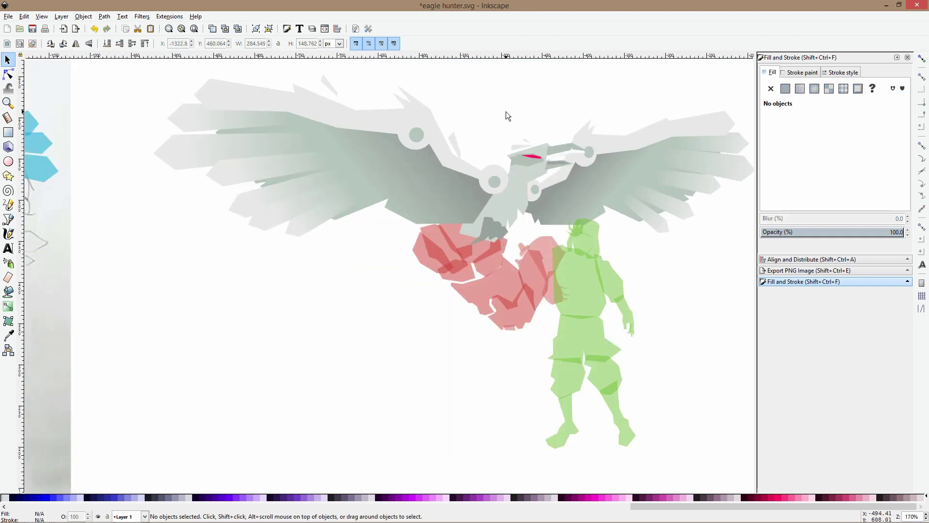
# Lower the eagle's body group to the bottom, and send the smaller wing's group to the bottom behind it, undoing any shift in its position
pyautogui.click(507, 197)
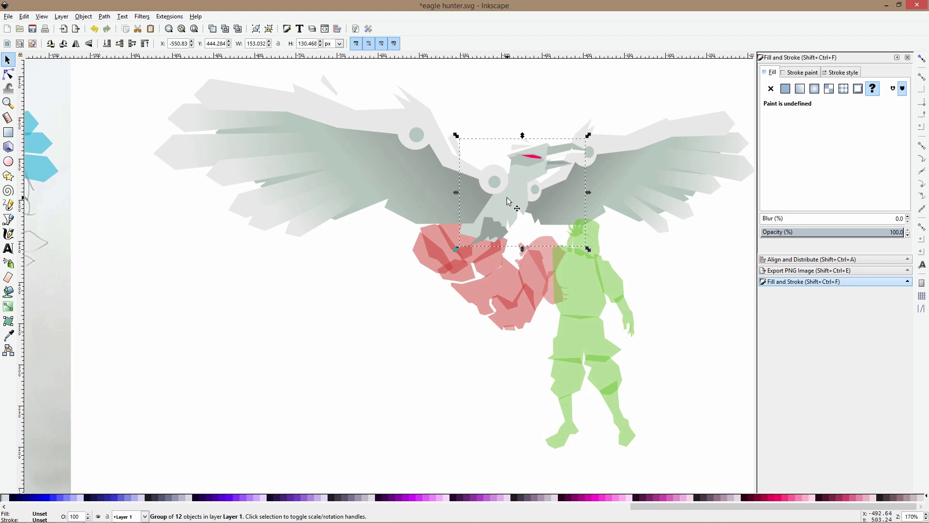
pyautogui.press('End')
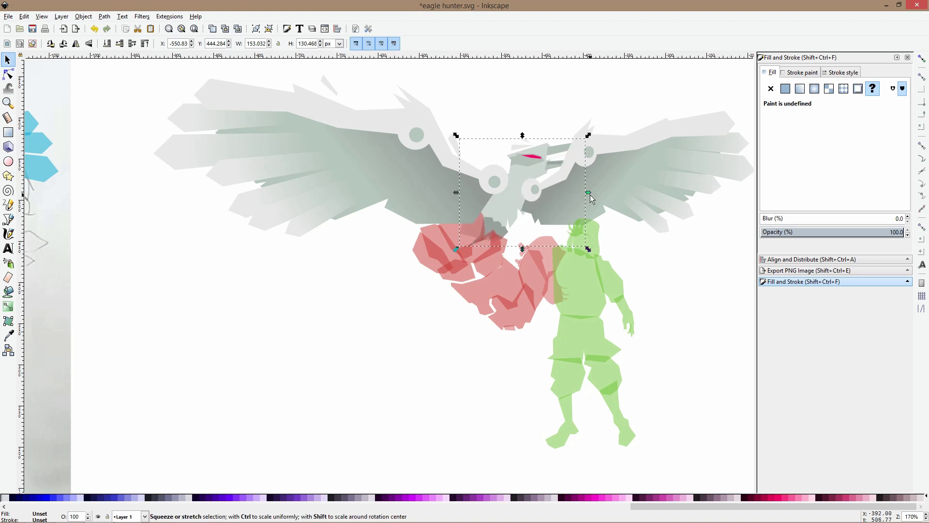
pyautogui.click(608, 176)
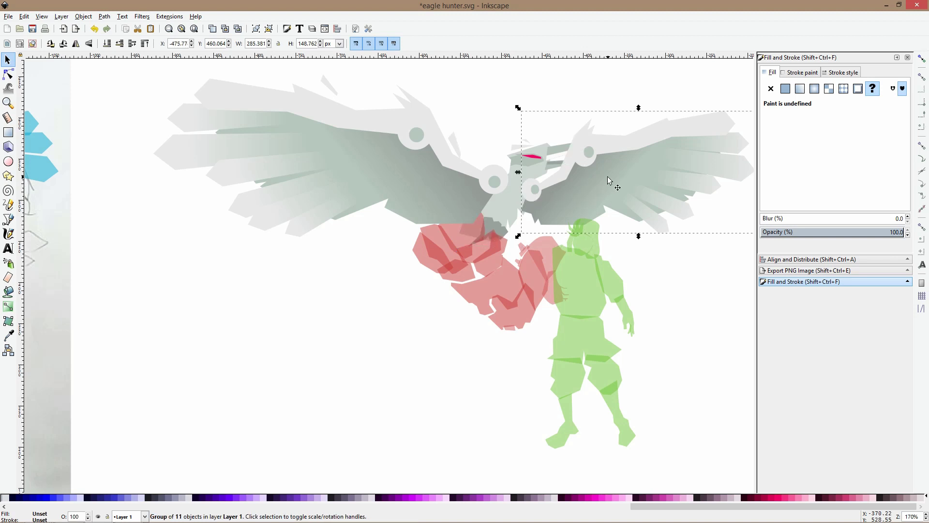
pyautogui.press('Home')
pyautogui.moveTo(612, 175)
pyautogui.mouseDown()
pyautogui.moveTo(583, 170)
pyautogui.moveTo(603, 171)
pyautogui.mouseUp()
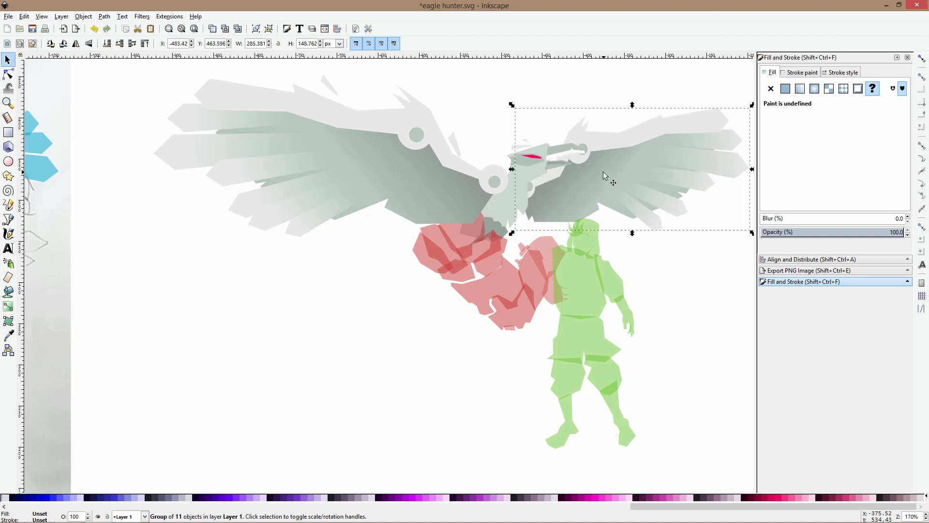
pyautogui.hotkey('ctrl', 'z')
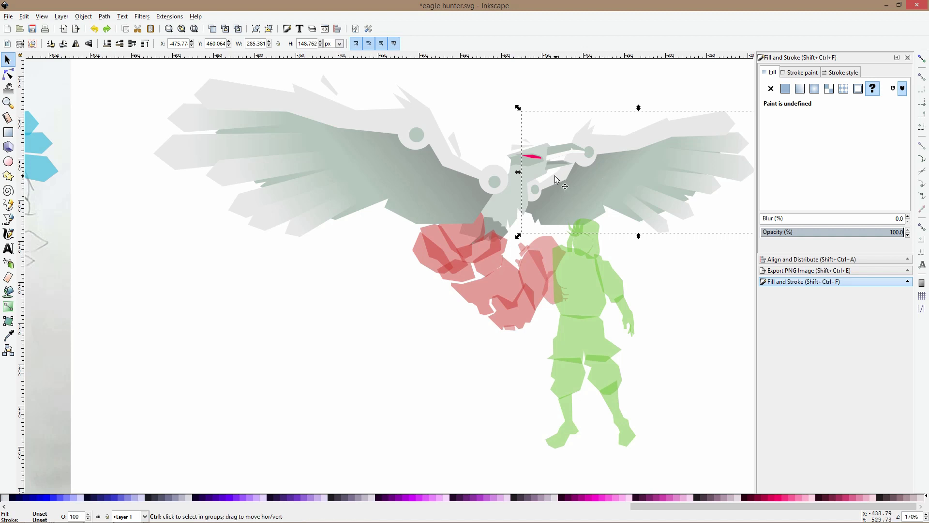
# Lower the larger wing's group in the stacking order so it lies behind the red arm but in front of the eagle's body
pyautogui.scroll(1, 555, 179)
pyautogui.click(469, 200)
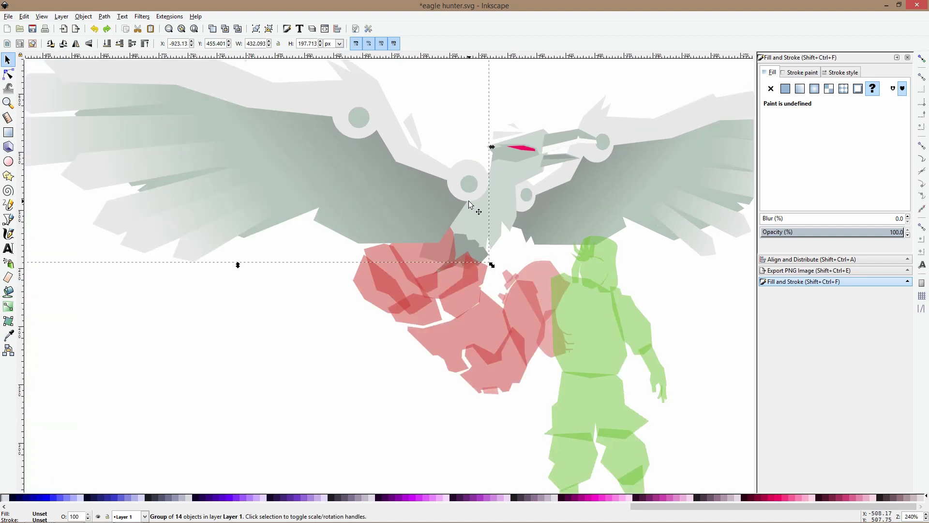
pyautogui.press('pagedown')
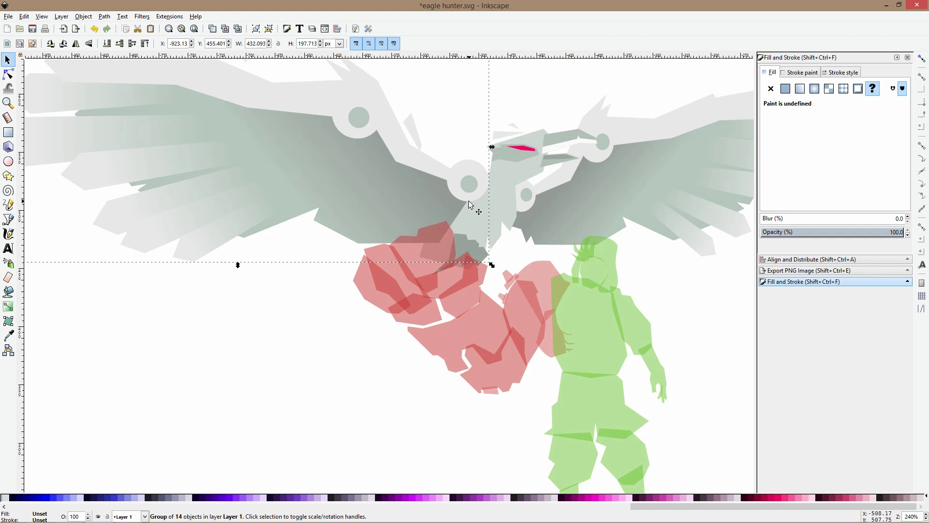
pyautogui.click(440, 268)
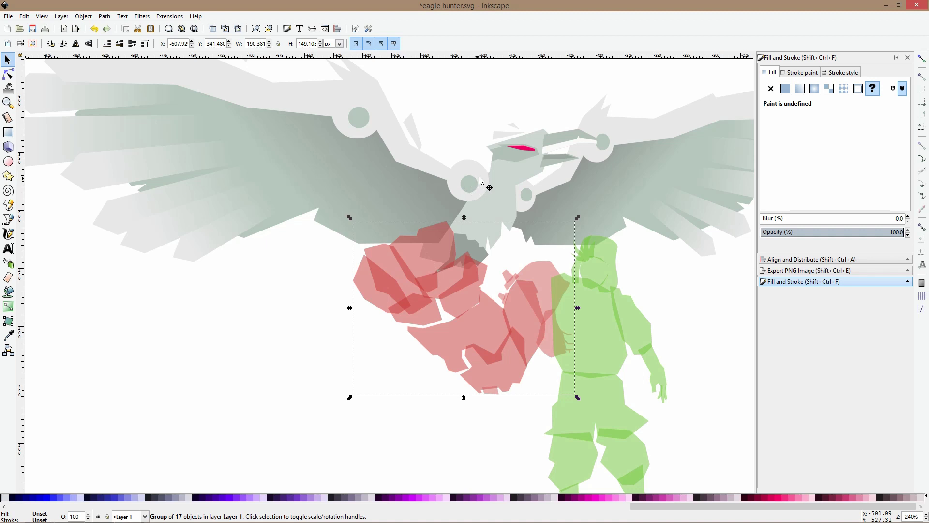
pyautogui.click(596, 235)
pyautogui.click(593, 277)
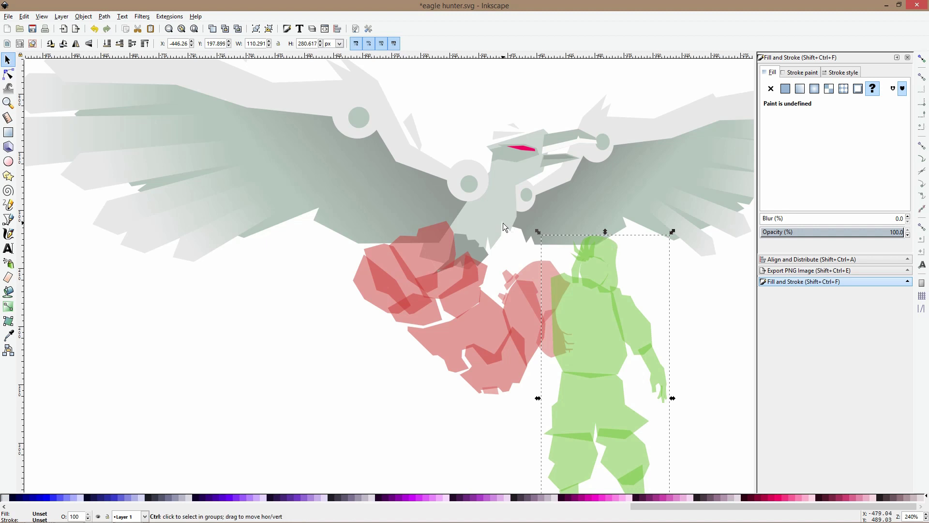
pyautogui.keyDown('ctrl'); pyautogui.scroll(-2, 503, 223); pyautogui.keyUp('ctrl')
pyautogui.keyDown('ctrl'); pyautogui.scroll(2, 545, 322); pyautogui.keyUp('ctrl')
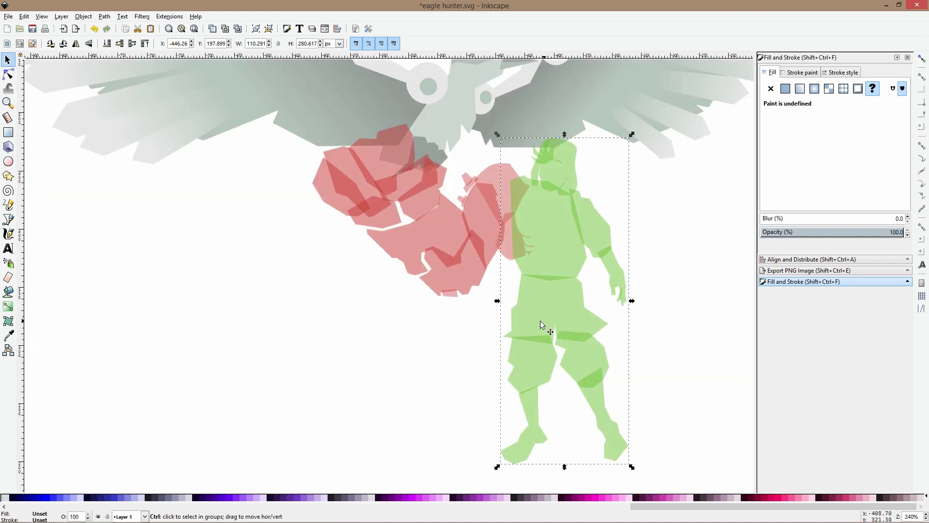
pyautogui.click(8, 219)
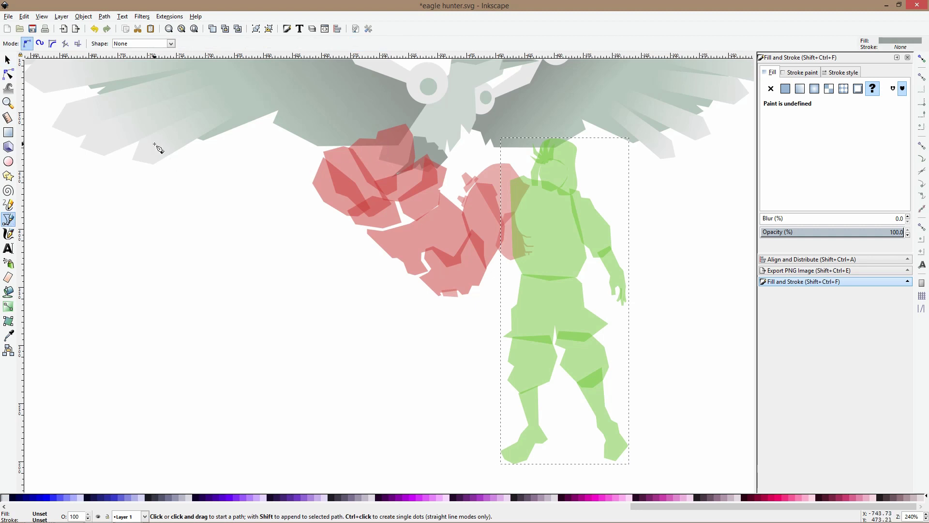
pyautogui.press('s')
pyautogui.click(123, 134)
pyautogui.press('Escape')
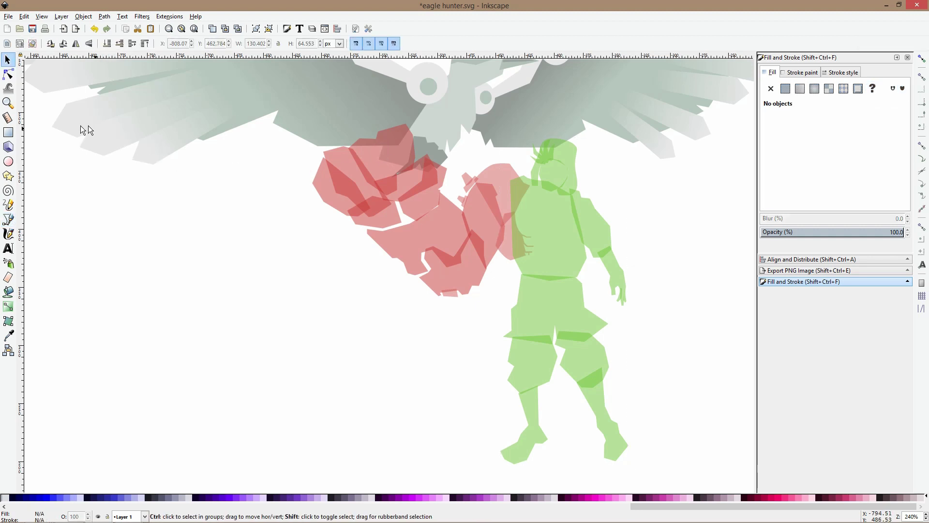
# Copy the three lowest feathers of the larger wing's group and paste them below the wing as separate objects
pyautogui.click(81, 127)
pyautogui.keyDown('shift'); pyautogui.click(99, 141); pyautogui.keyUp('shift')
pyautogui.keyDown('shift'); pyautogui.click(144, 157); pyautogui.keyUp('shift')
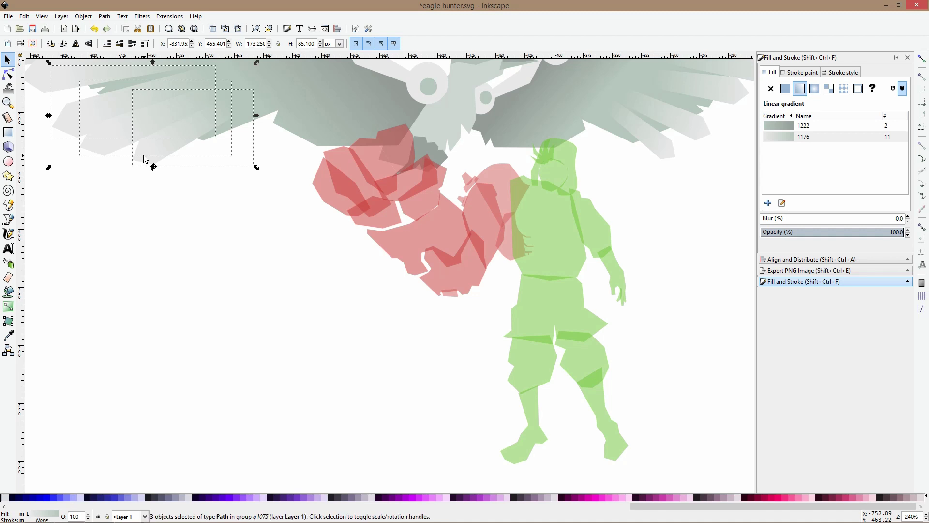
pyautogui.hotkey('ctrl', 'c')
pyautogui.press('Escape')
pyautogui.hotkey('ctrl', 'v')
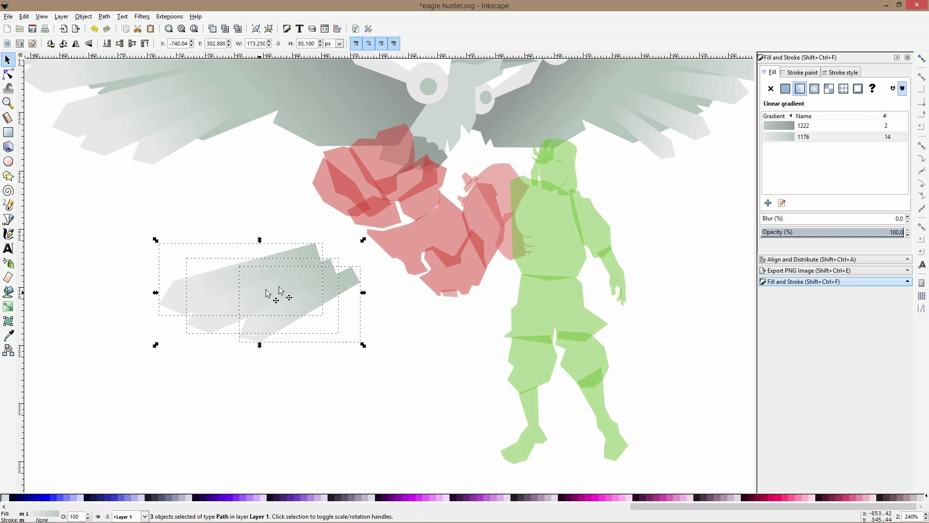
# Rotate and reposition the pasted feathers so they fan out downward from the arm as the start of a tail
pyautogui.click(323, 276)
pyautogui.moveTo(361, 239); pyautogui.dragTo(331, 207)
pyautogui.moveTo(276, 274); pyautogui.dragTo(328, 214)
pyautogui.click(340, 305)
pyautogui.moveTo(274, 280); pyautogui.dragTo(250, 255)
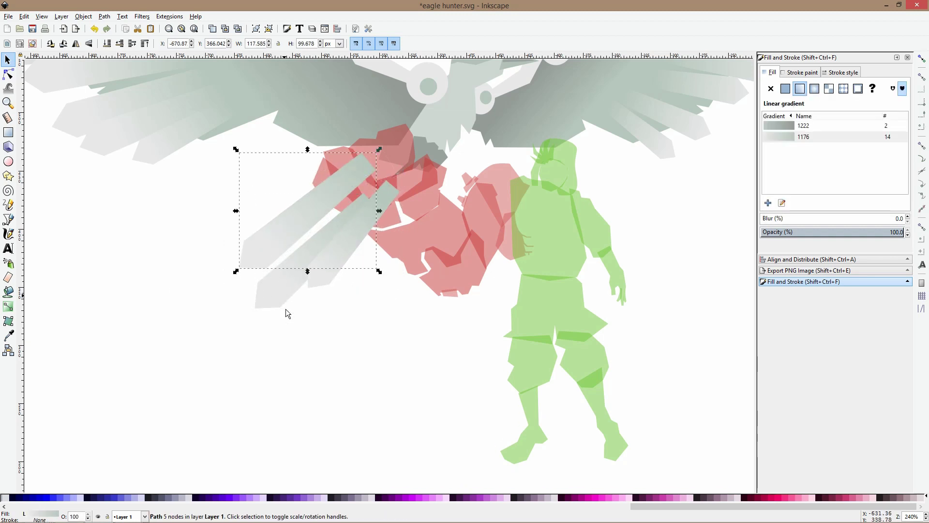
# Complete a five-feather tail fan by adding two duplicate feathers, one scaled small beside the arm, and adjusting their angles and positions
pyautogui.click(257, 274)
pyautogui.moveTo(295, 233); pyautogui.dragTo(289, 203)
pyautogui.moveTo(237, 272); pyautogui.dragTo(216, 247)
pyautogui.click(236, 269)
pyautogui.moveTo(391, 179); pyautogui.dragTo(365, 164)
pyautogui.press('[')
pyautogui.press('[')
pyautogui.moveTo(403, 176); pyautogui.dragTo(379, 217)
pyautogui.click(403, 220)
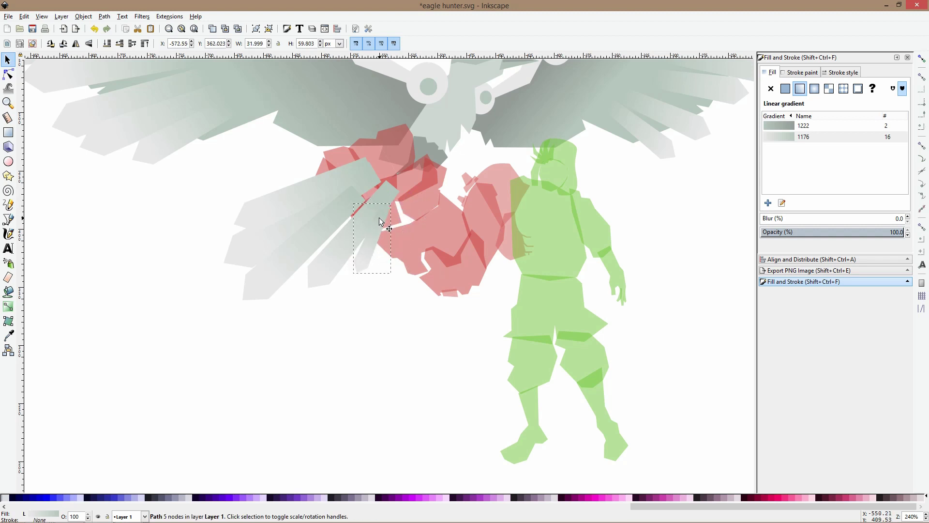
pyautogui.click(346, 335)
pyautogui.scroll(-2, 356, 300)
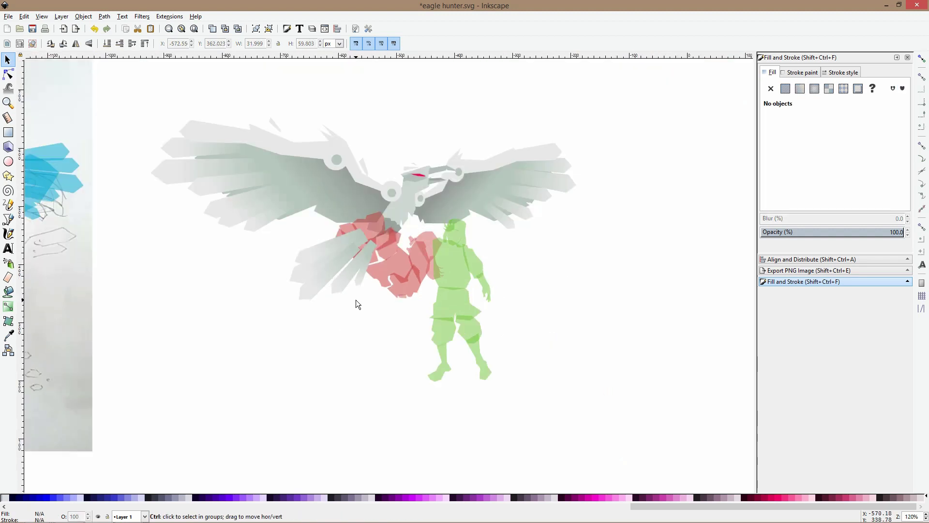
pyautogui.scroll(2, 356, 300)
# Group the five tail feathers, lower the group behind the red arm, and deselect it
pyautogui.moveTo(415, 355); pyautogui.dragTo(186, 170)
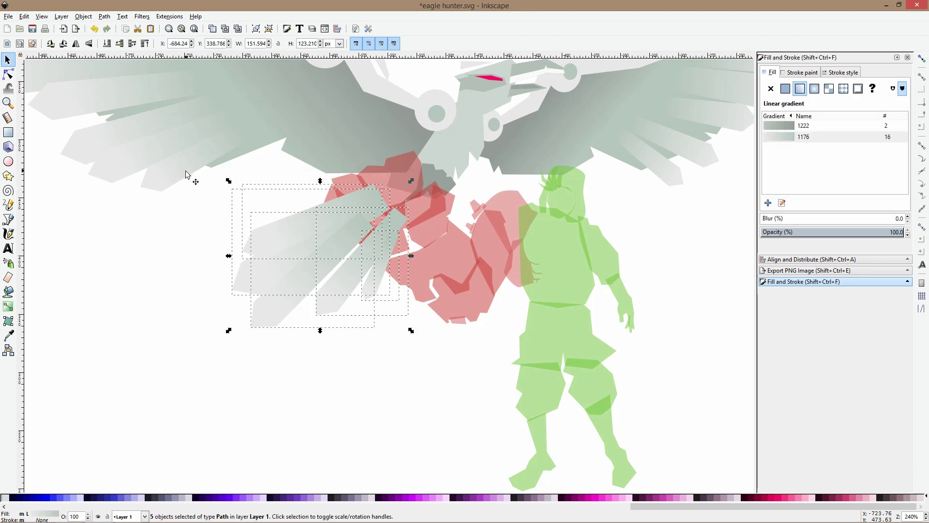
pyautogui.press('pagedown')
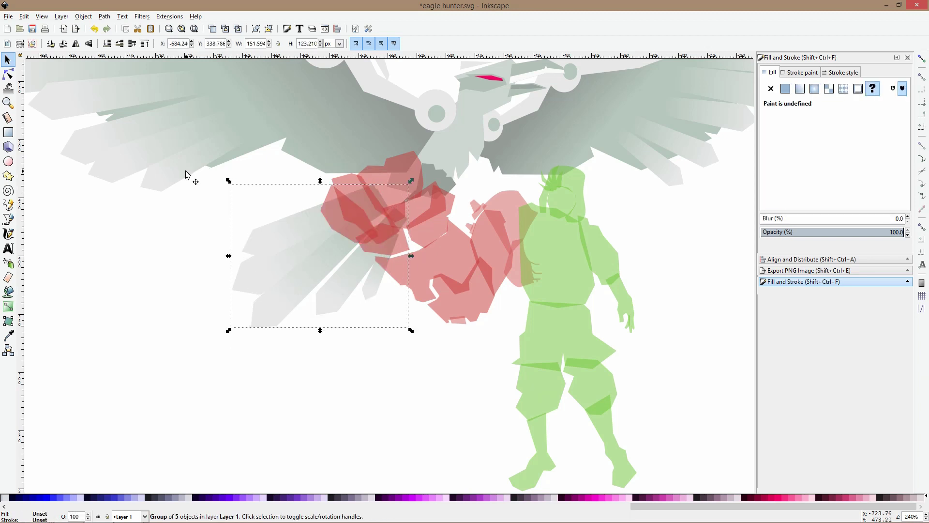
pyautogui.scroll(-2, 260, 332)
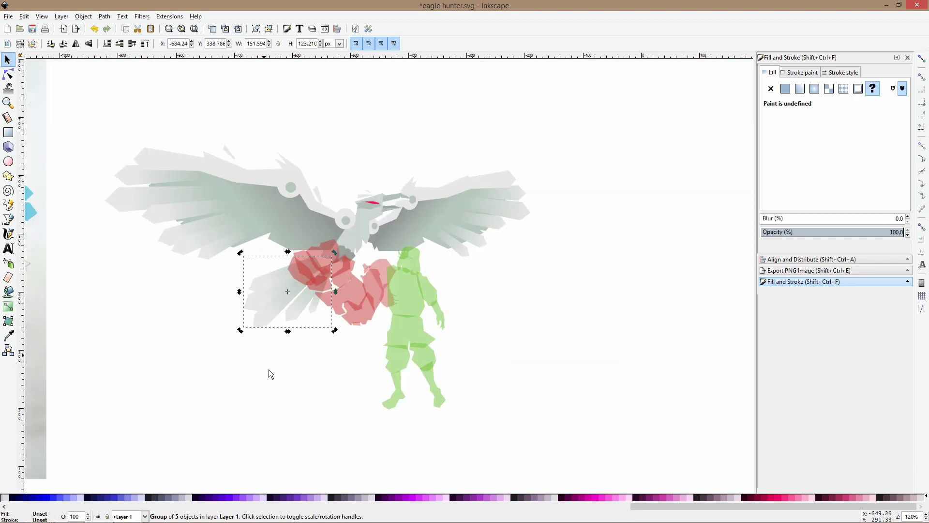
pyautogui.click(268, 369)
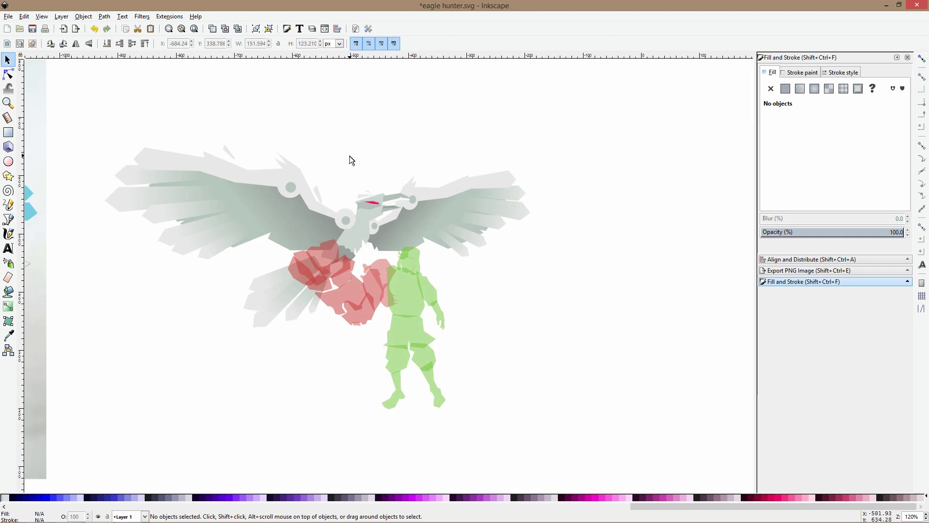
# Enter the tail group and fill its uppermost feather with the grey-green a3afa8 sampled from the larger wing
pyautogui.scroll(3, 235, 320)
pyautogui.click(326, 257)
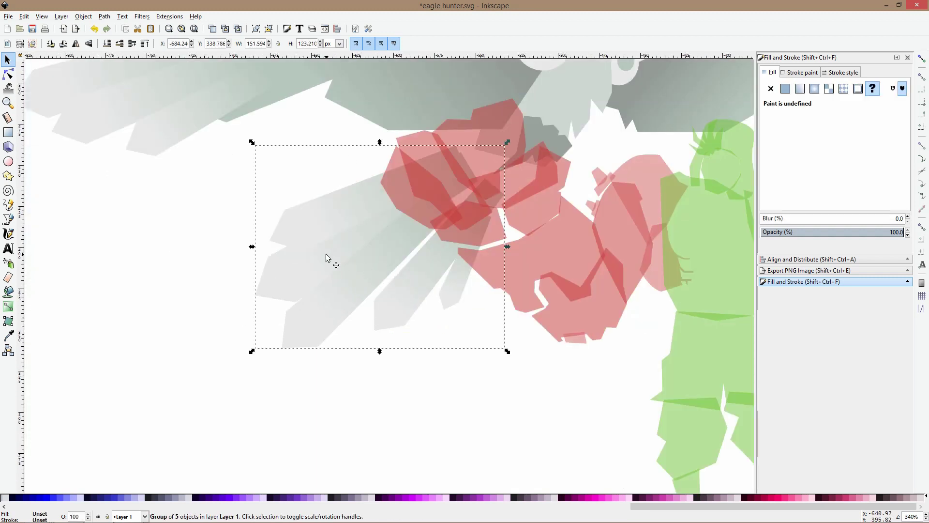
pyautogui.doubleClick(327, 256)
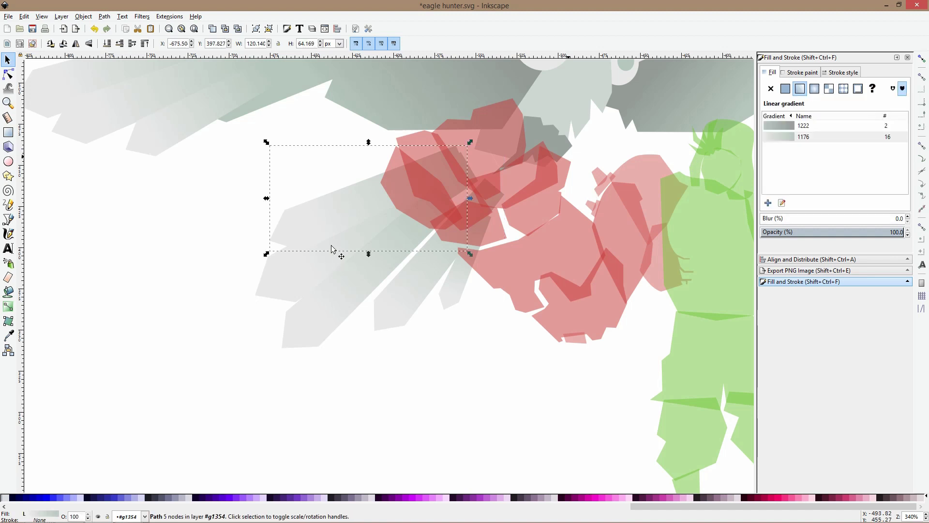
pyautogui.click(8, 335)
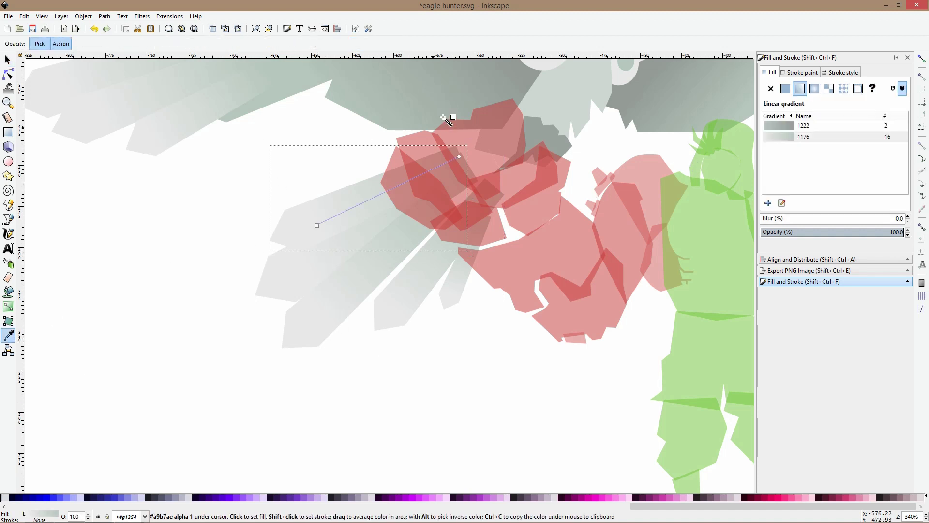
pyautogui.click(447, 99)
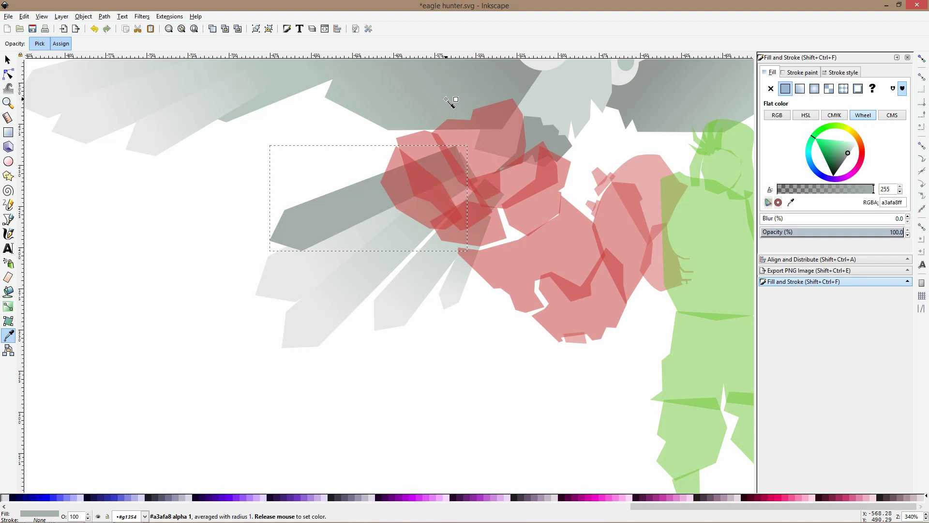
# Give the uppermost tail feather a linear gradient running to the light grey dadfdc sampled from a wing feather at its tip
pyautogui.click(8, 306)
pyautogui.moveTo(363, 213); pyautogui.dragTo(284, 237)
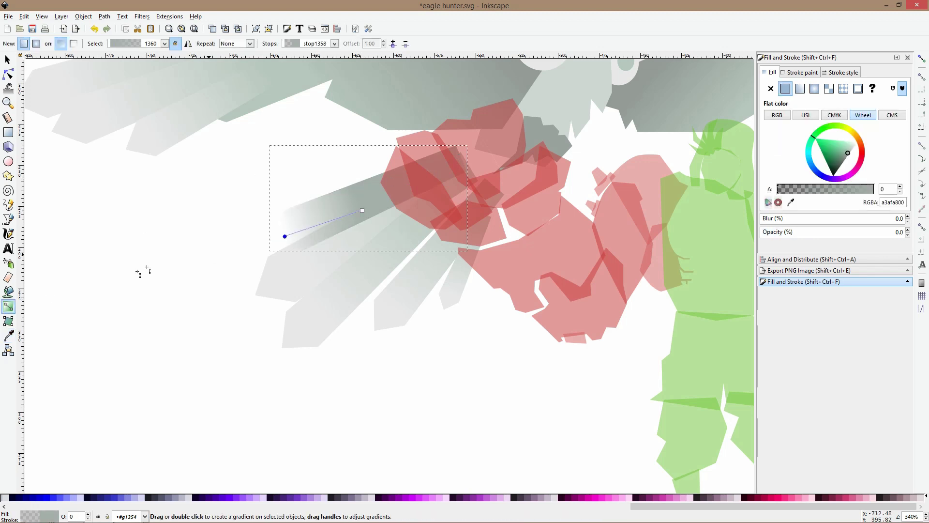
pyautogui.click(192, 126)
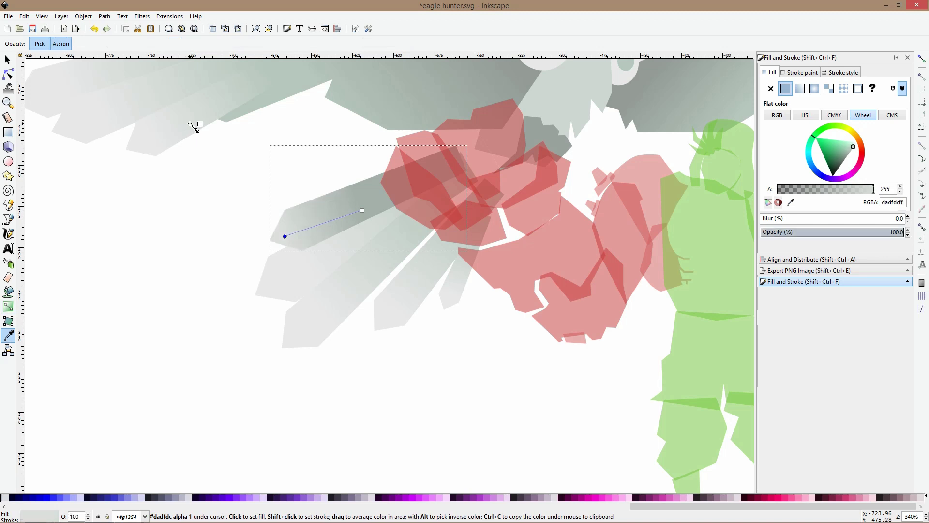
pyautogui.moveTo(364, 210); pyautogui.dragTo(383, 194)
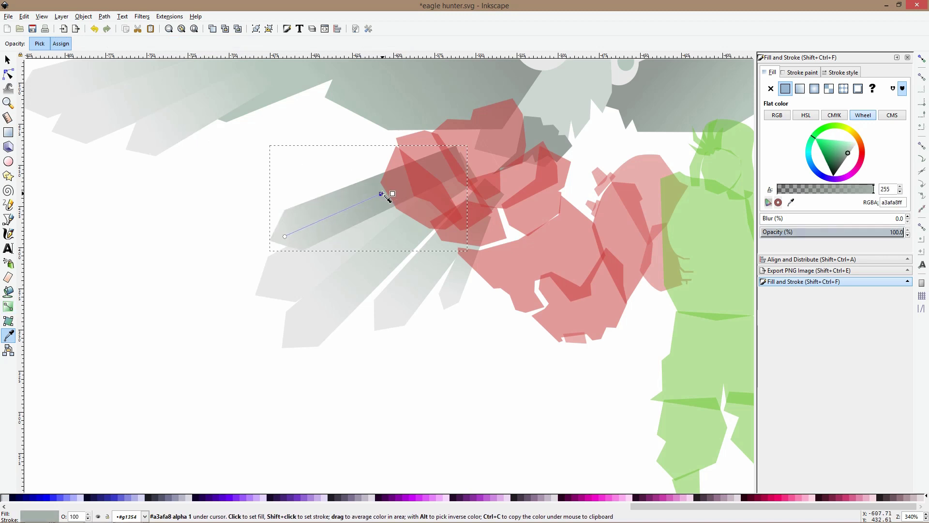
pyautogui.press('s')
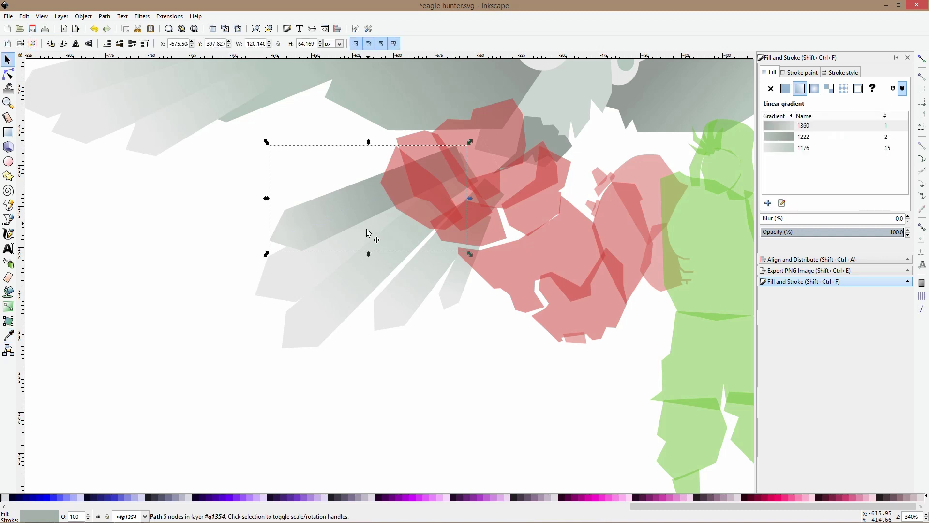
# Apply the uppermost tail feather's gradient to the other four tail feathers and deselect them
pyautogui.click(367, 240)
pyautogui.keyDown('shift'); pyautogui.click(404, 266); pyautogui.keyUp('shift')
pyautogui.keyDown('shift'); pyautogui.click(450, 294); pyautogui.keyUp('shift')
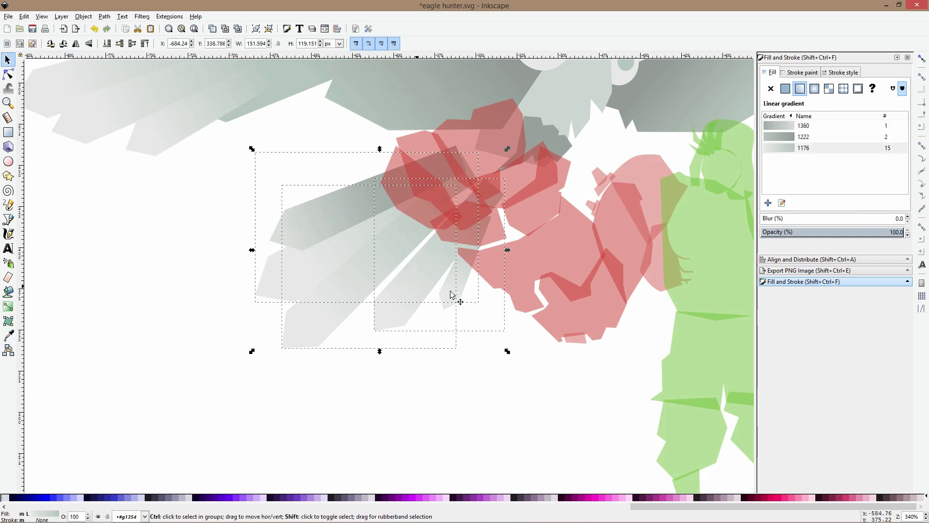
pyautogui.click(783, 127)
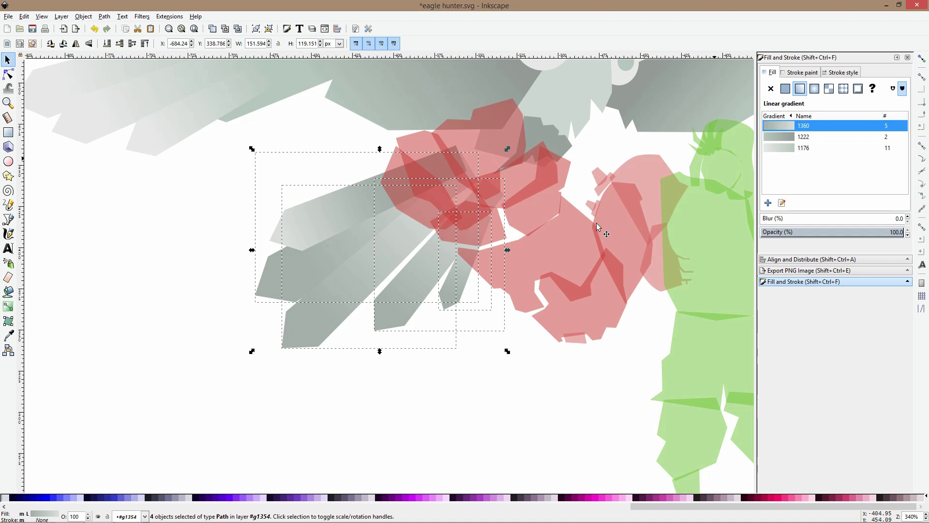
pyautogui.click(499, 317)
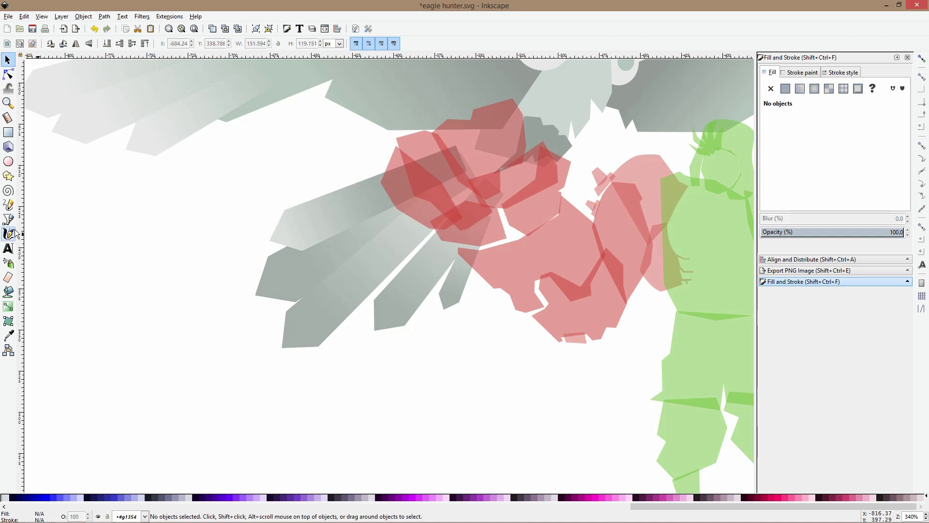
# Reposition the gradients of the second and third tail feathers along their length, with the light end at the tips
pyautogui.click(9, 307)
pyautogui.moveTo(308, 269)
pyautogui.mouseDown()
pyautogui.moveTo(466, 167)
pyautogui.moveTo(369, 239)
pyautogui.moveTo(280, 282)
pyautogui.moveTo(419, 192)
pyautogui.mouseUp()
pyautogui.click(400, 239)
pyautogui.moveTo(324, 316); pyautogui.dragTo(390, 241)
pyautogui.moveTo(443, 198); pyautogui.dragTo(305, 337)
# Reposition the gradients of the fourth and the smallest tail feather so they fade to the light end at the tips
pyautogui.click(391, 302)
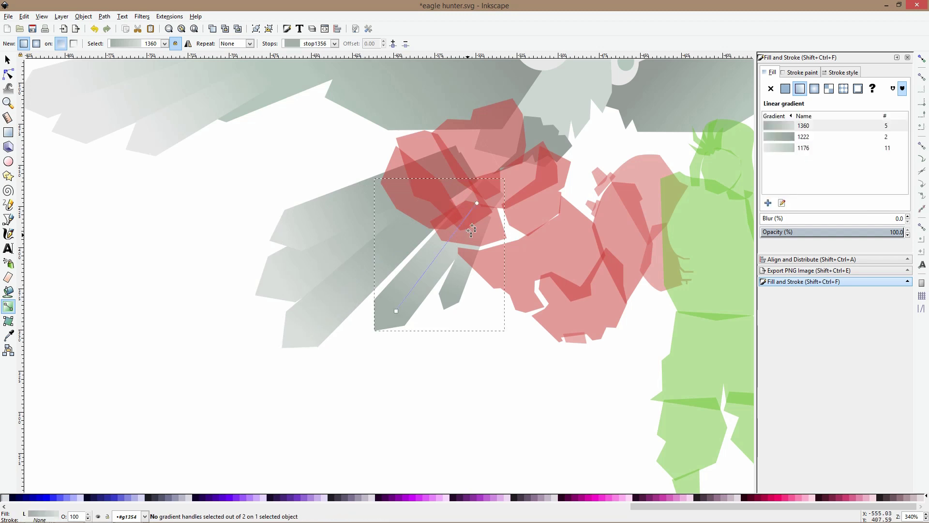
pyautogui.moveTo(478, 205); pyautogui.dragTo(389, 316)
pyautogui.click(459, 227)
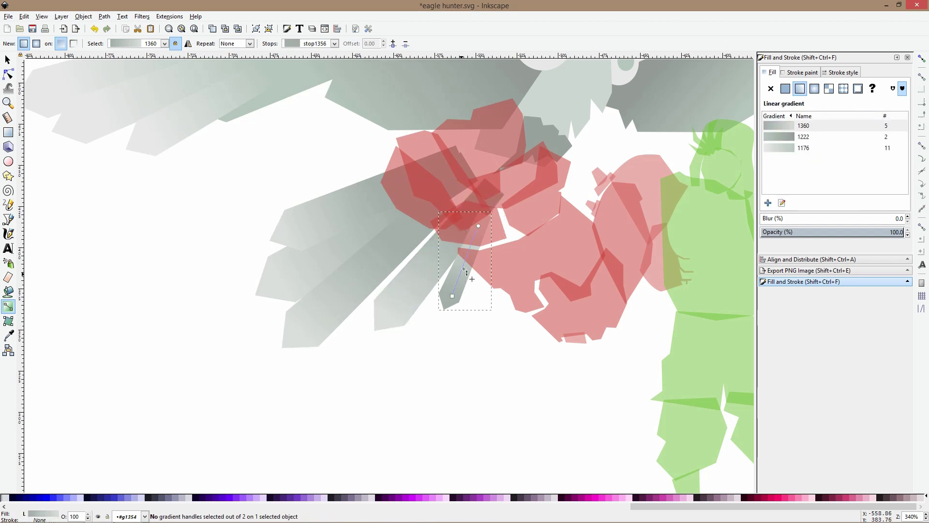
pyautogui.moveTo(478, 226); pyautogui.dragTo(468, 242)
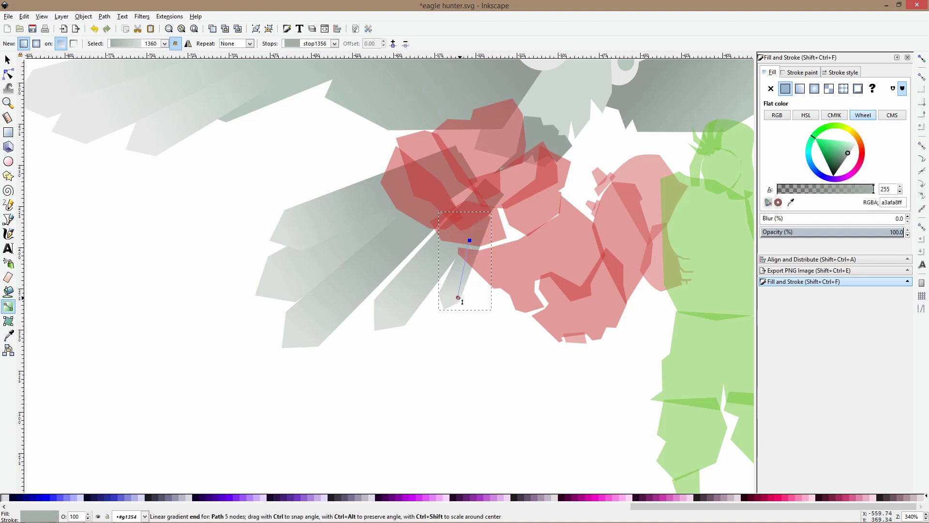
# Nudge a base corner node of the smallest tail feather inward and the uppermost tail feather's base corner slightly down
pyautogui.press('s')
pyautogui.click(8, 75)
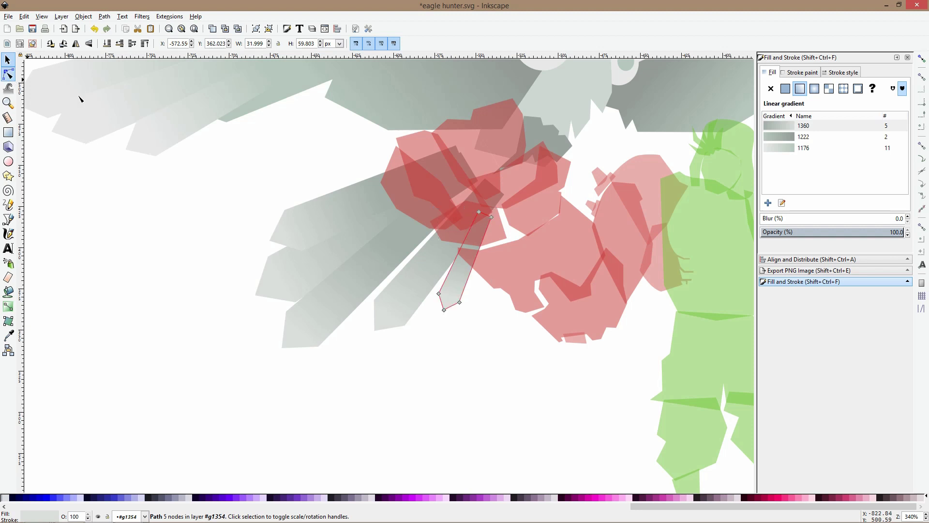
pyautogui.moveTo(491, 218); pyautogui.dragTo(488, 216)
pyautogui.click(357, 197)
pyautogui.moveTo(456, 146); pyautogui.dragTo(457, 159)
pyautogui.press('s')
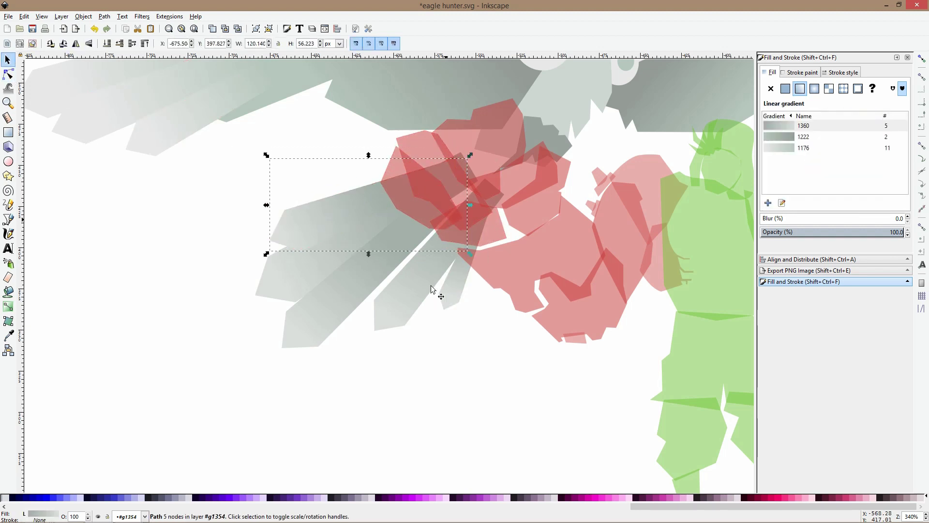
# Reposition the third tail feather's gradient, moving its light end inward from the tip and its dark end towards the base, and save the drawing
pyautogui.click(424, 350)
pyautogui.scroll(-3, 424, 349)
pyautogui.scroll(2, 406, 340)
pyautogui.scroll(1, 406, 340)
pyautogui.click(406, 340)
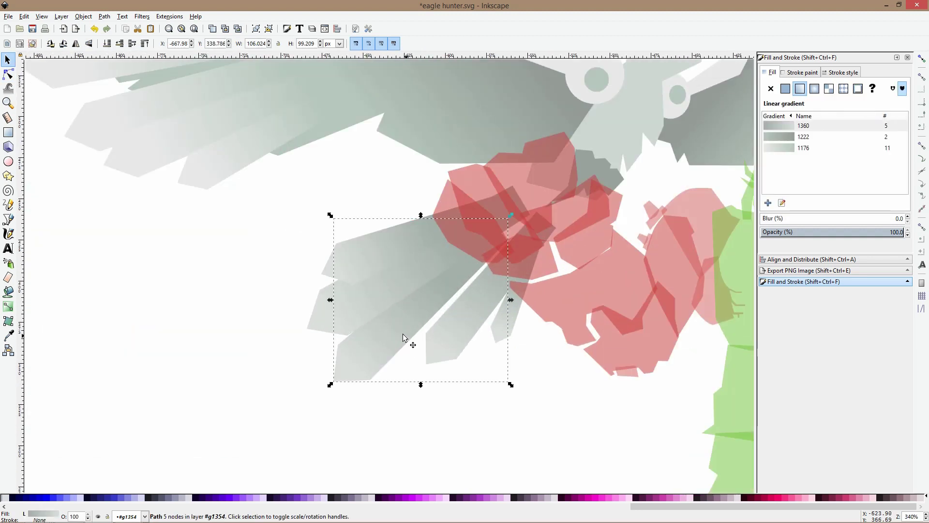
pyautogui.click(8, 307)
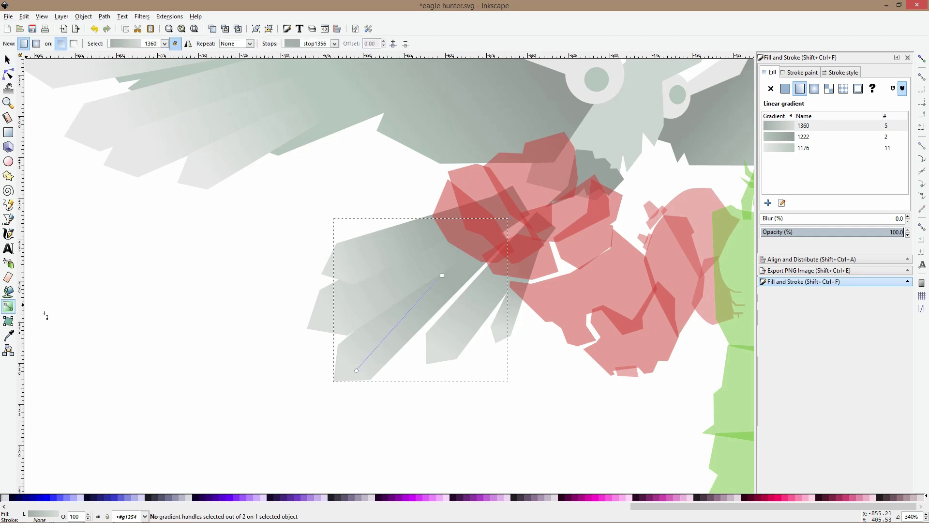
pyautogui.moveTo(357, 371); pyautogui.dragTo(370, 345)
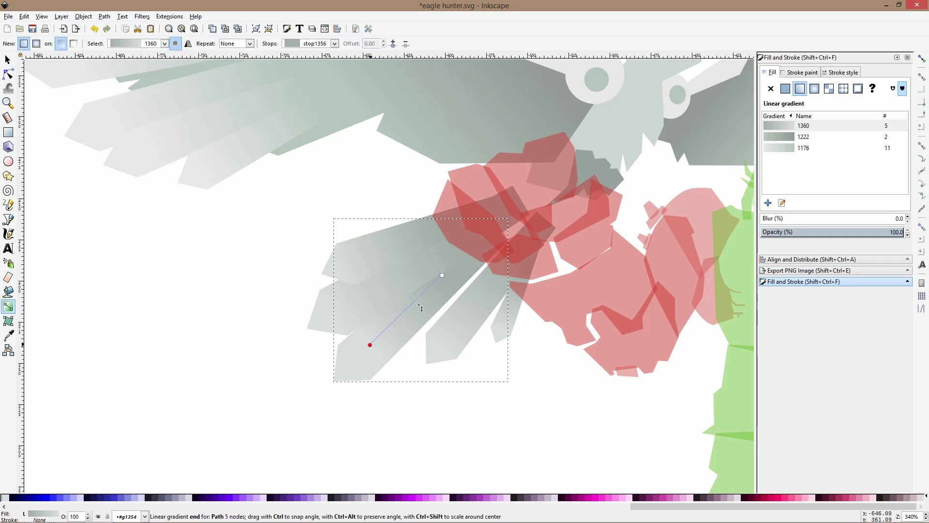
pyautogui.moveTo(446, 274); pyautogui.dragTo(481, 241)
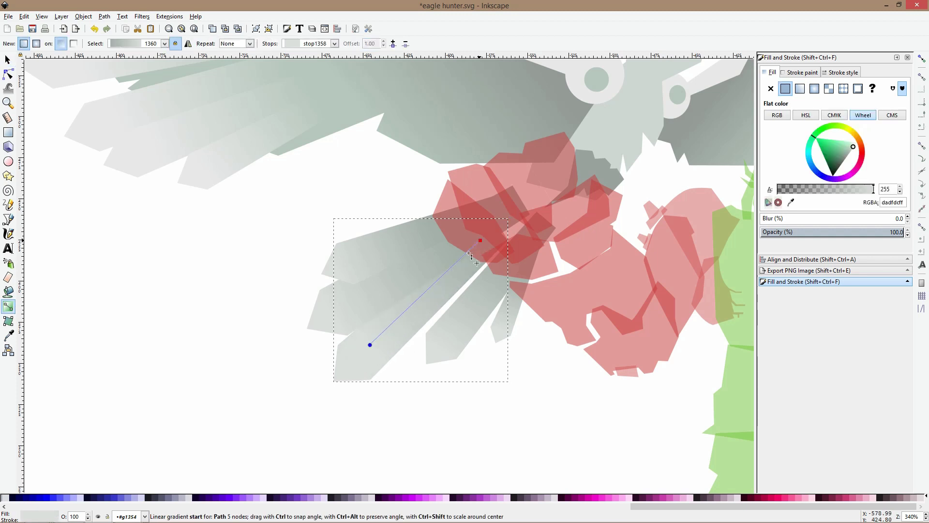
pyautogui.press('space')
pyautogui.click(479, 377)
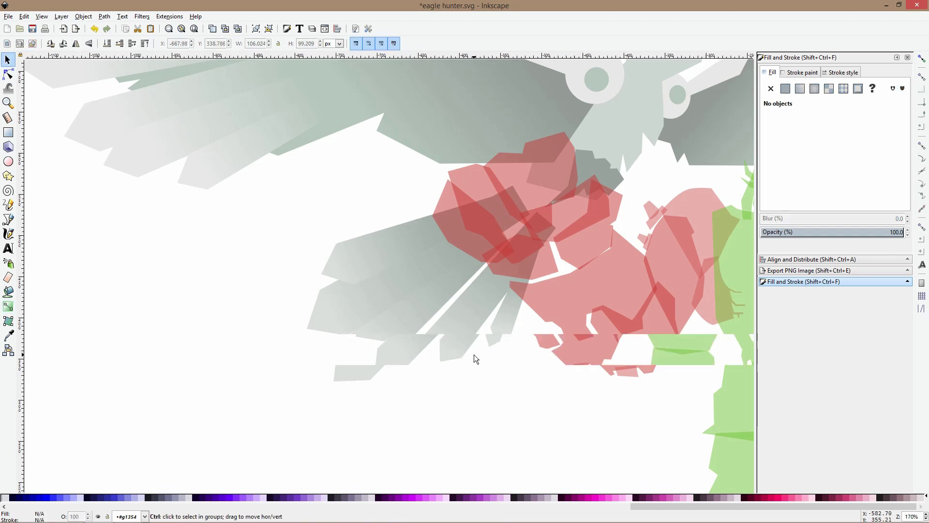
pyautogui.scroll(-4, 489, 356)
pyautogui.hotkey('ctrl', 's')
# Try grouping the colored eagle's body, wings and tail and moving it up clear of the arm and hunter, and undo both changes
pyautogui.scroll(3, 508, 352)
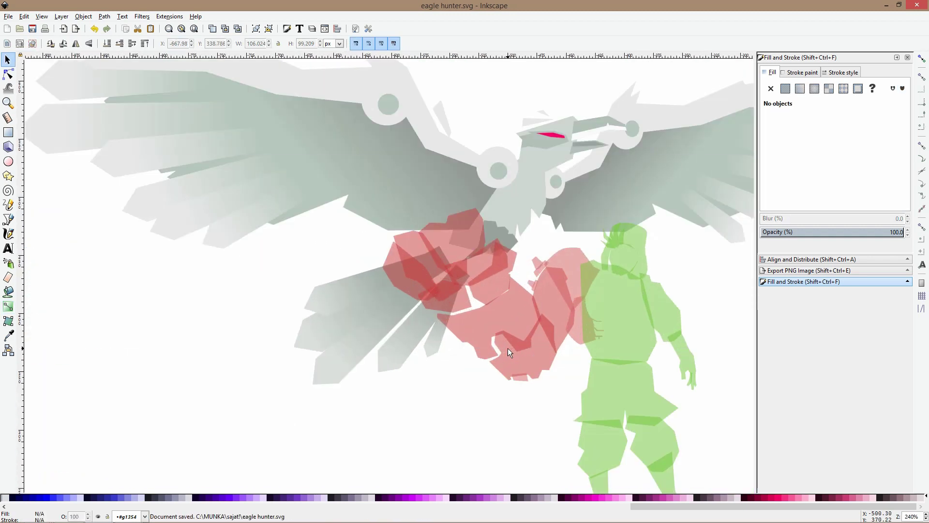
pyautogui.scroll(-2, 507, 348)
pyautogui.click(540, 244)
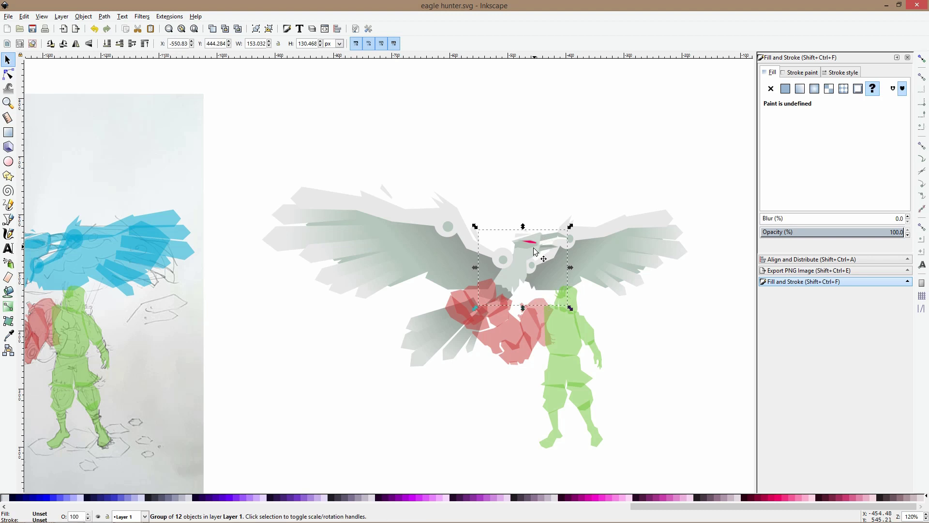
pyautogui.keyDown('shift'); pyautogui.click(451, 259); pyautogui.keyUp('shift')
pyautogui.keyDown('shift'); pyautogui.click(438, 312); pyautogui.keyUp('shift')
pyautogui.keyDown('shift'); pyautogui.click(563, 269); pyautogui.keyUp('shift')
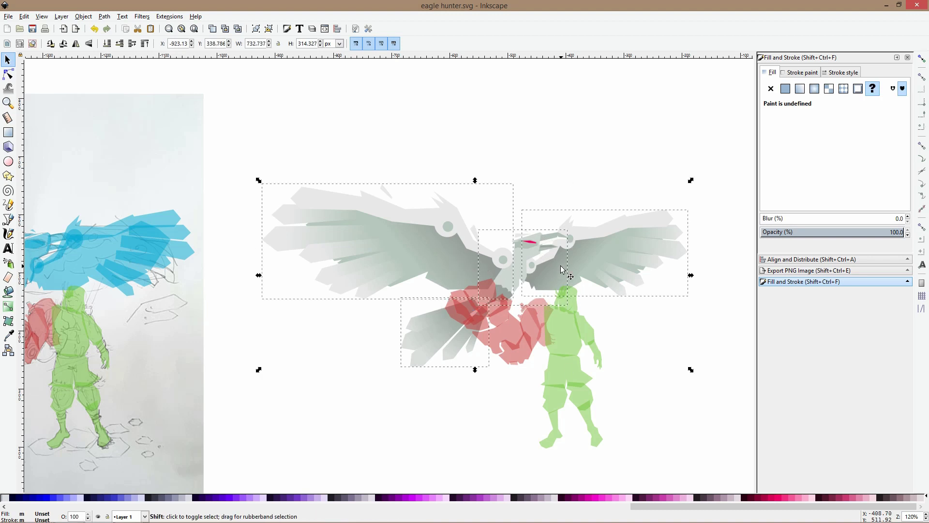
pyautogui.hotkey('ctrl', 'g')
pyautogui.moveTo(574, 264); pyautogui.dragTo(579, 149)
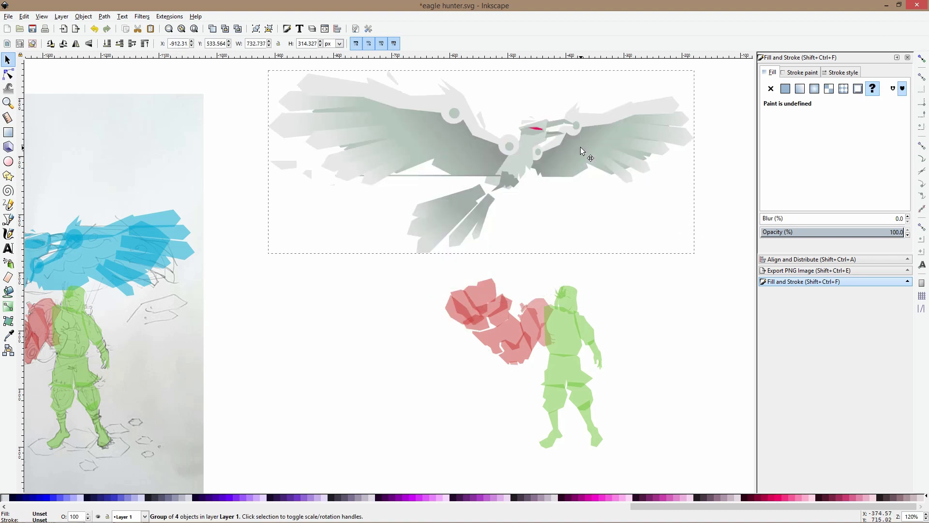
pyautogui.click(592, 211)
pyautogui.scroll(-2, 592, 211)
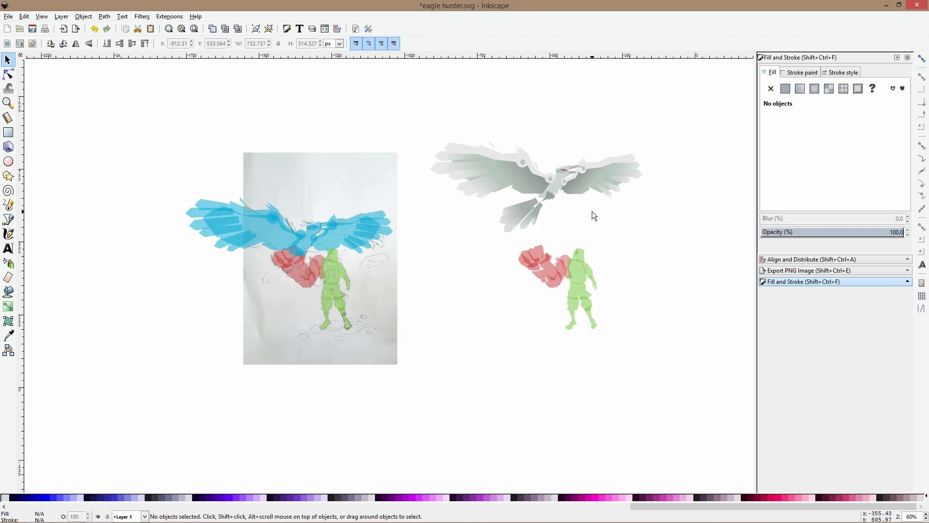
pyautogui.scroll(2, 592, 196)
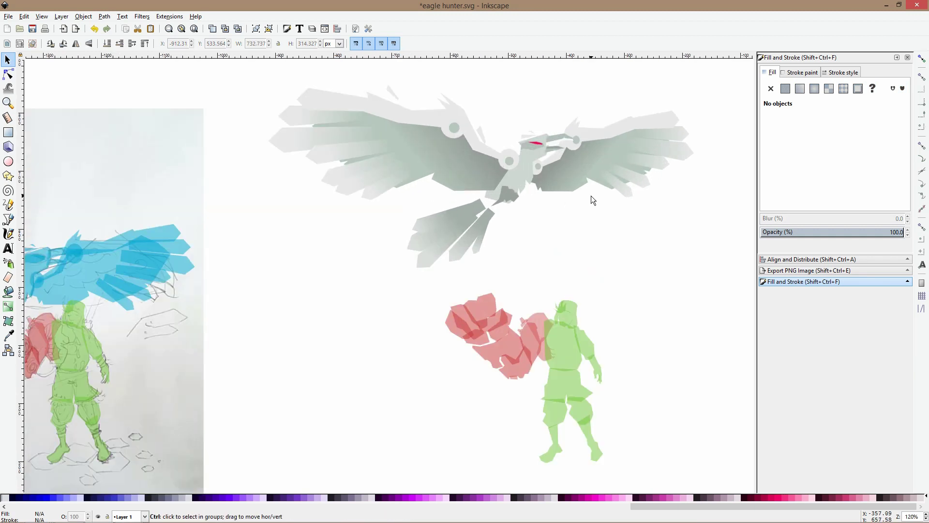
pyautogui.hotkey('ctrl', 'z')
pyautogui.hotkey('ctrl', 'z')
# Set the opacity of all the red arm shapes in the colored copy to 100%
pyautogui.keyDown('ctrl'); pyautogui.click(505, 342); pyautogui.keyUp('ctrl')
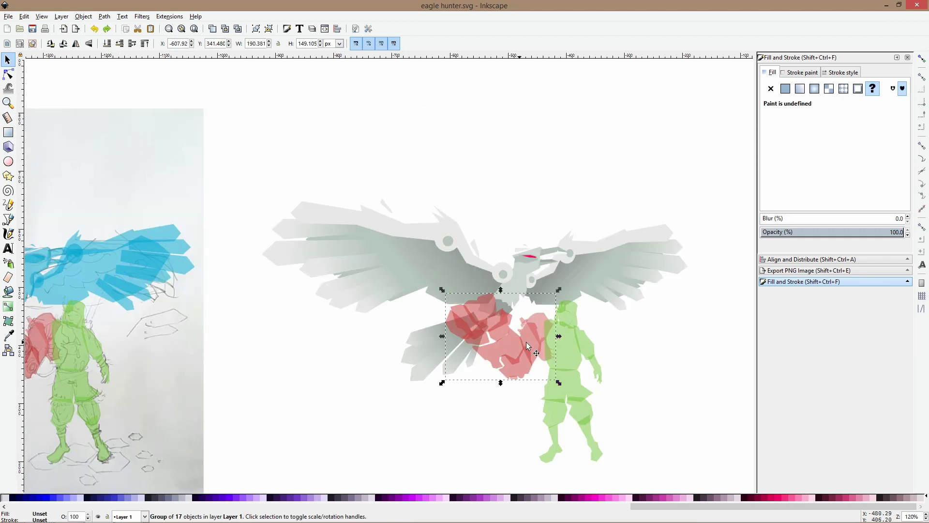
pyautogui.scroll(-5, 484, 301)
pyautogui.hscroll(5, 484, 300)
pyautogui.press('Escape')
pyautogui.hotkey('ctrl', 'a')
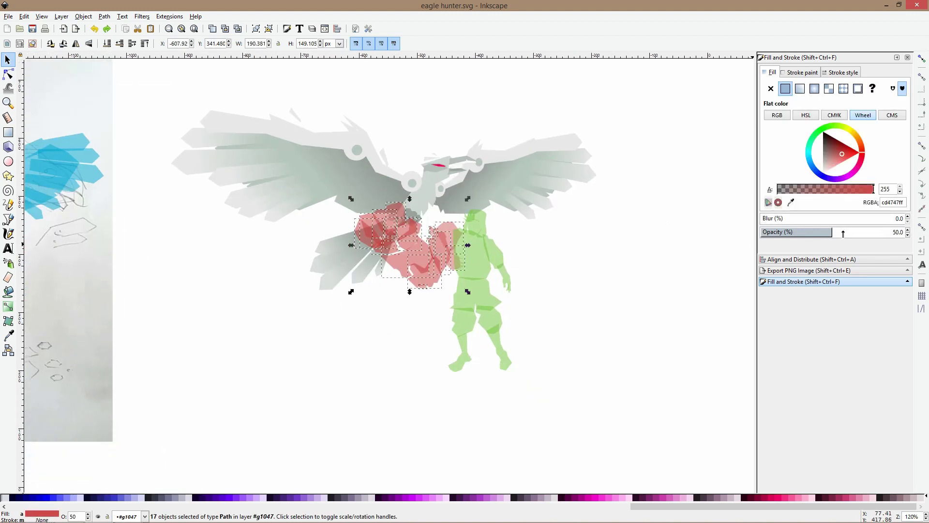
pyautogui.moveTo(844, 234); pyautogui.dragTo(905, 233)
pyautogui.click(602, 250)
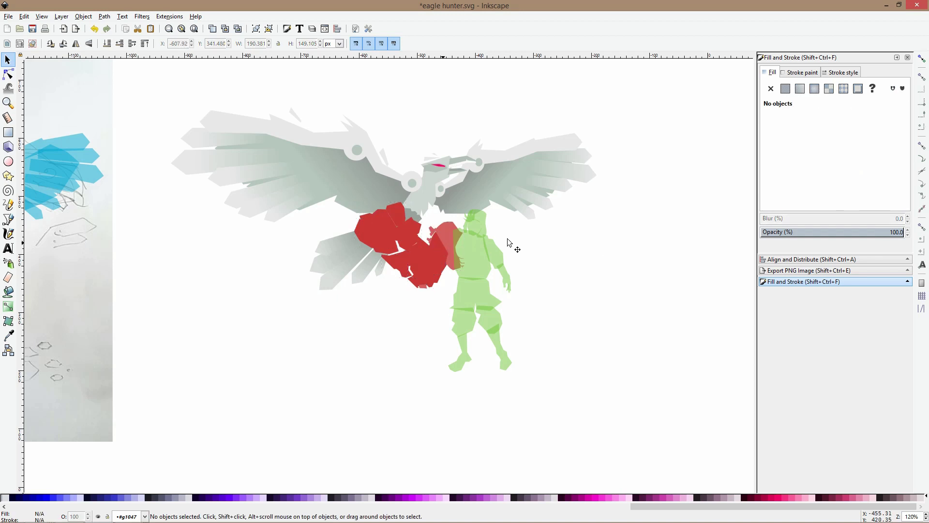
# Fill all the arm shapes with the pale warm grey e3dedb and deselect them
pyautogui.keyDown('ctrl'); pyautogui.scroll(2, 454, 244); pyautogui.keyUp('ctrl')
pyautogui.keyDown('ctrl'); pyautogui.click(460, 226); pyautogui.keyUp('ctrl')
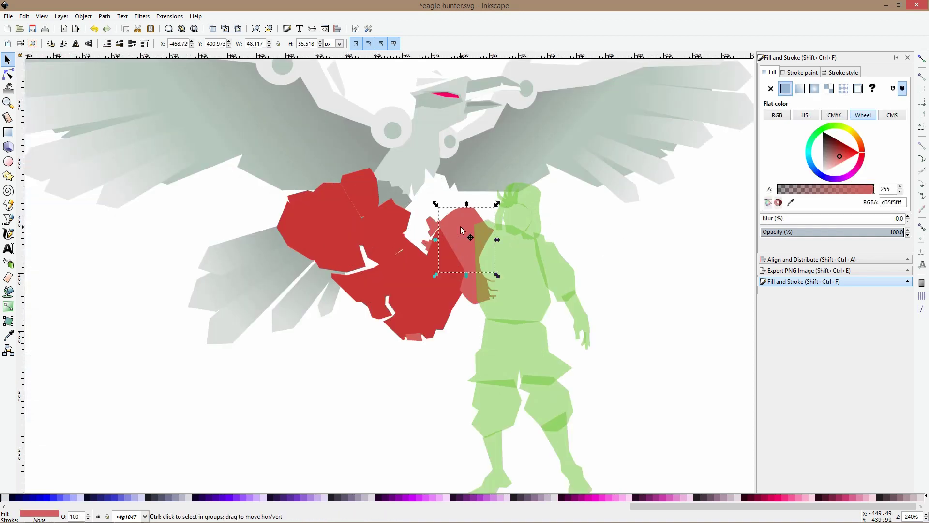
pyautogui.hotkey('ctrl', 'a')
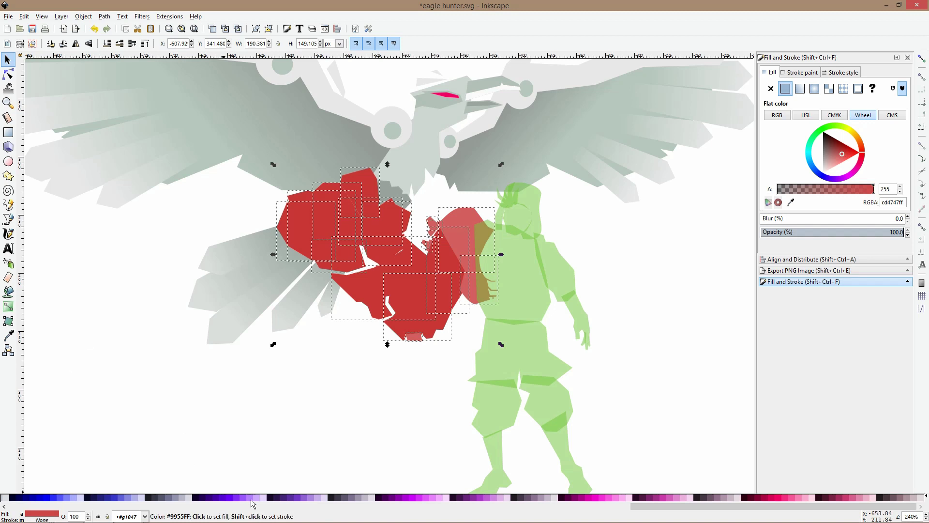
pyautogui.click(289, 509)
pyautogui.click(337, 509)
pyautogui.hscroll(-3, 337, 509)
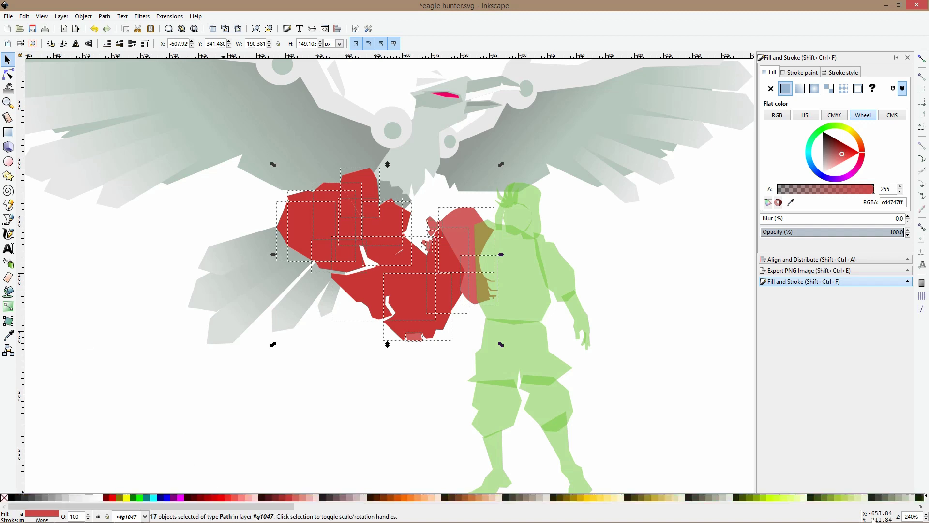
pyautogui.click(724, 499)
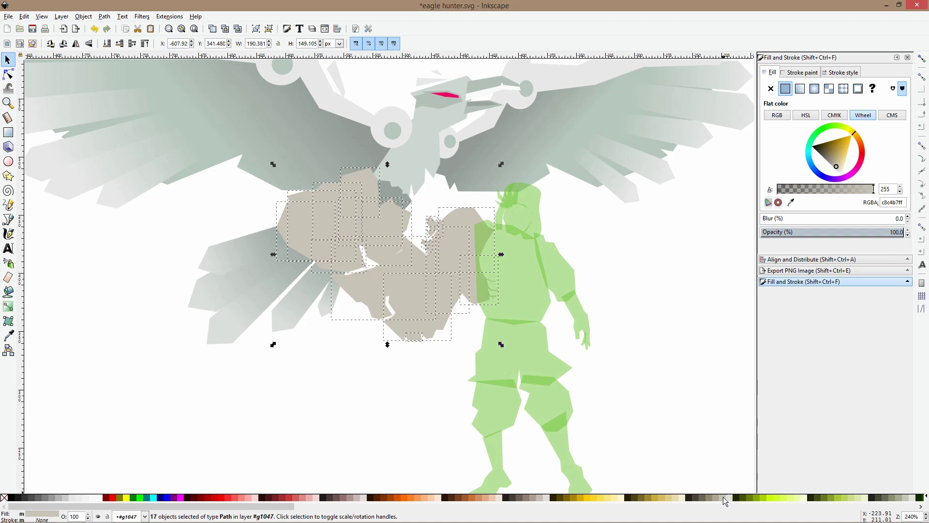
pyautogui.click(545, 498)
pyautogui.click(537, 499)
pyautogui.click(545, 498)
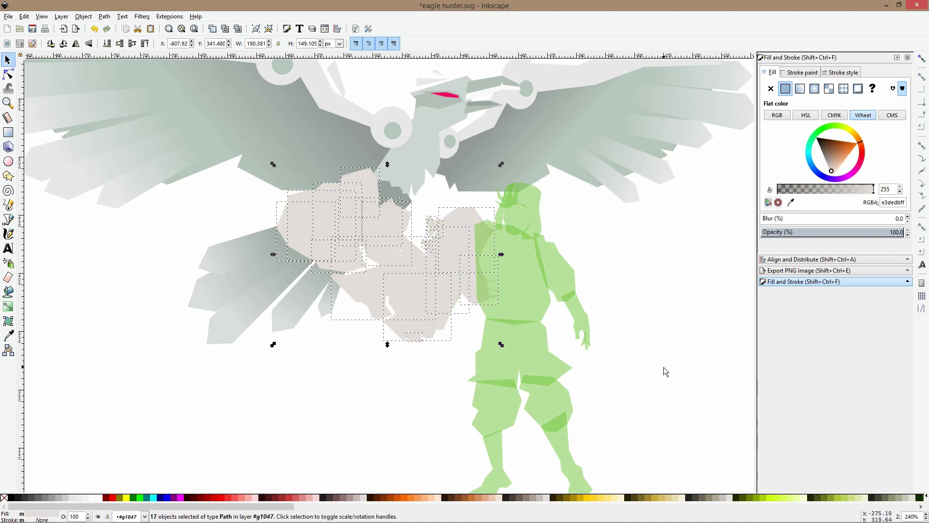
pyautogui.click(664, 368)
# Set the document's background to an opaque dark grey, 464646, in the document properties
pyautogui.scroll(-3, 605, 311)
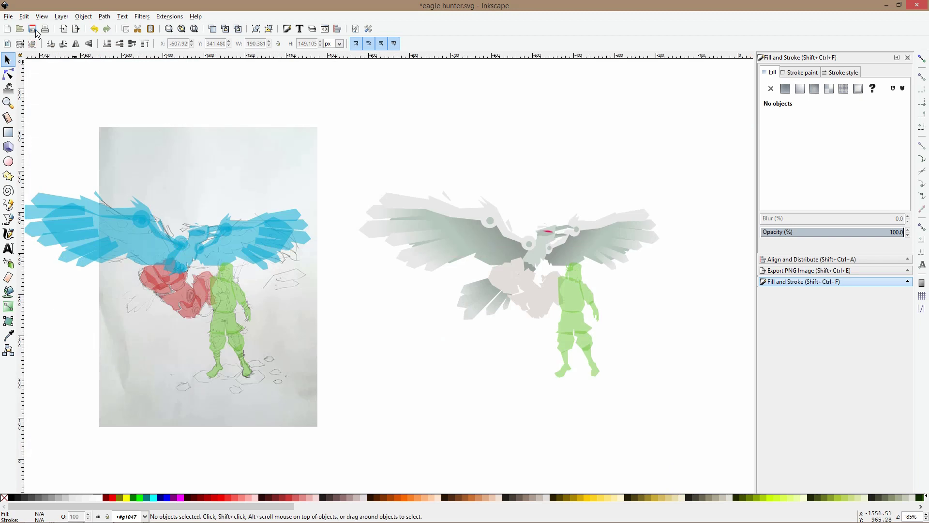
pyautogui.click(8, 17)
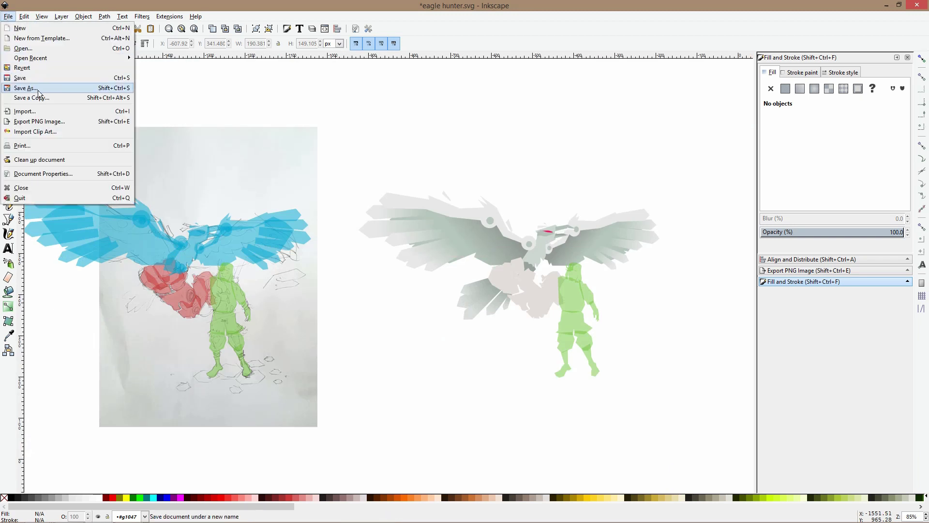
pyautogui.click(424, 141)
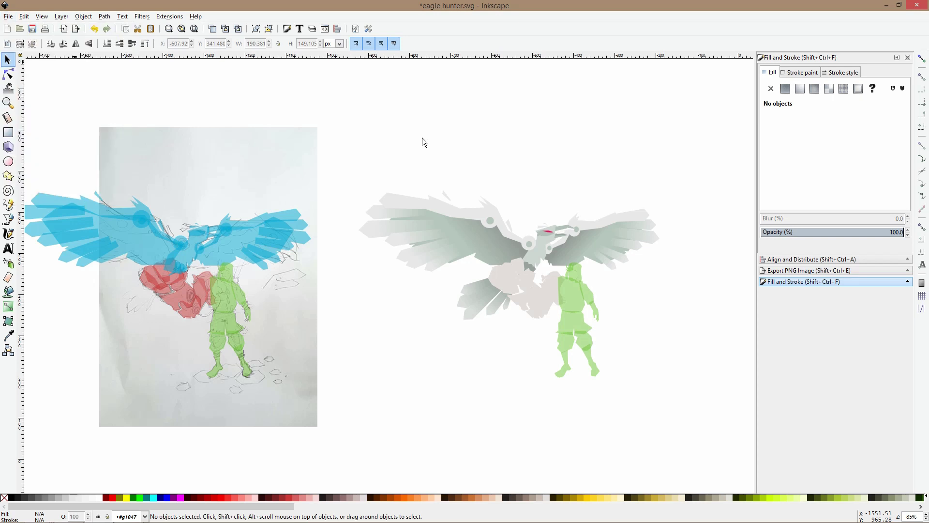
pyautogui.click(9, 17)
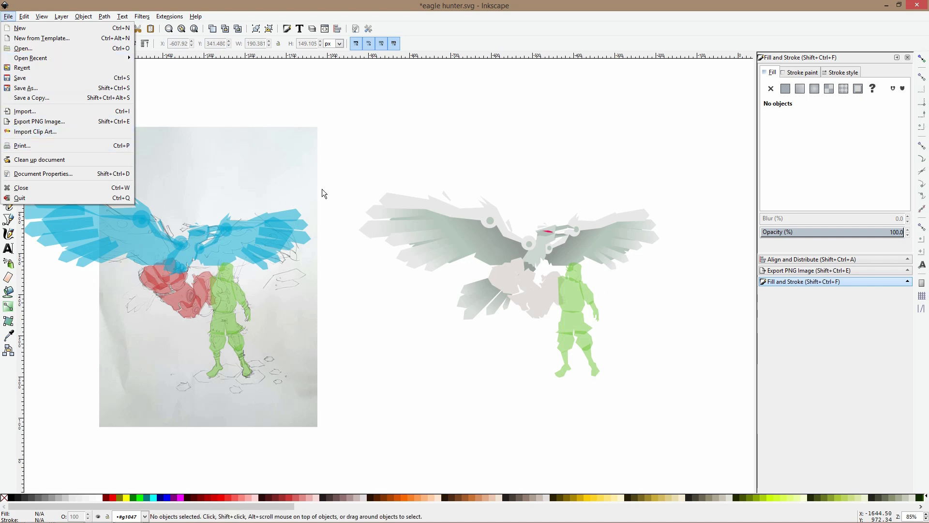
pyautogui.click(83, 172)
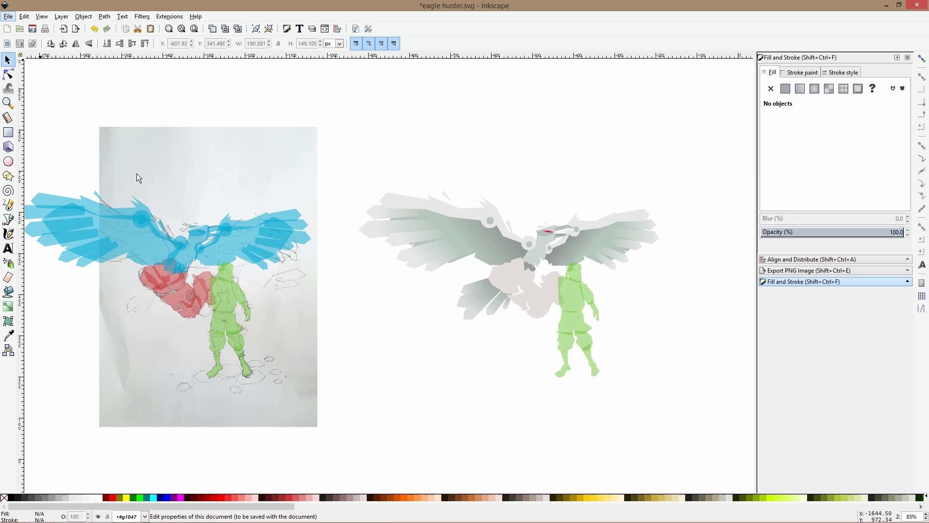
pyautogui.moveTo(813, 278); pyautogui.dragTo(653, 105)
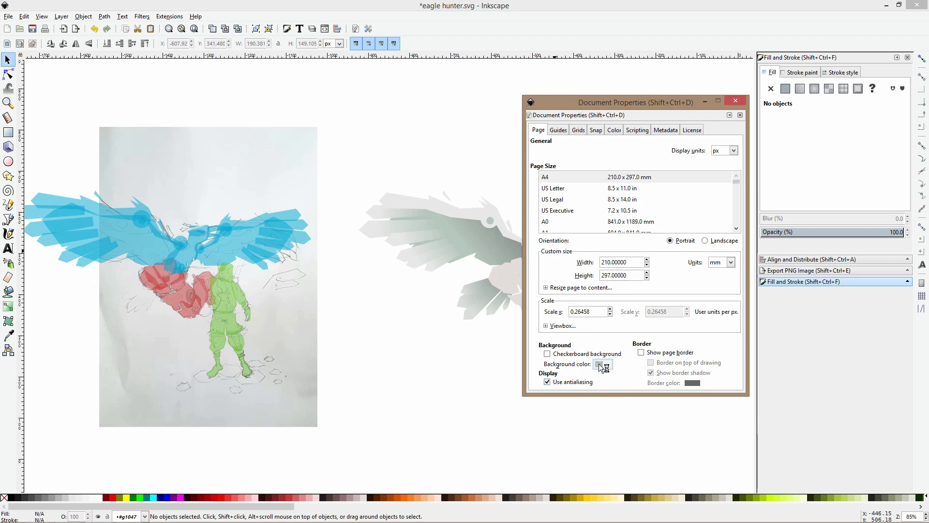
pyautogui.click(602, 364)
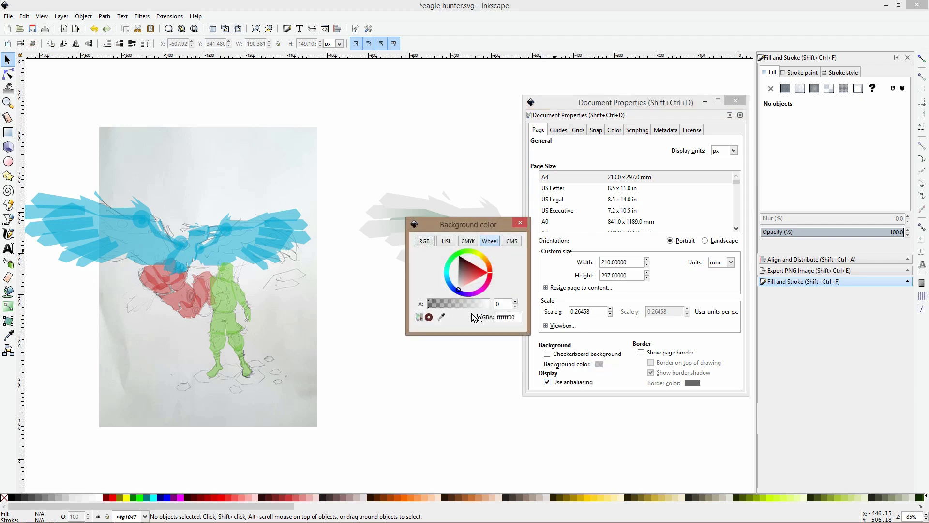
pyautogui.moveTo(472, 311); pyautogui.dragTo(528, 321)
pyautogui.click(455, 265)
pyautogui.moveTo(455, 265); pyautogui.dragTo(455, 264)
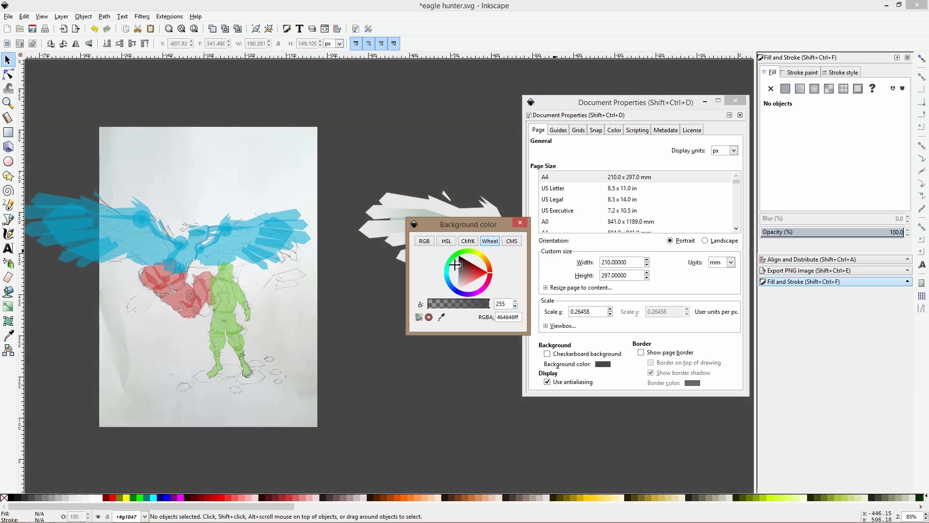
pyautogui.click(740, 100)
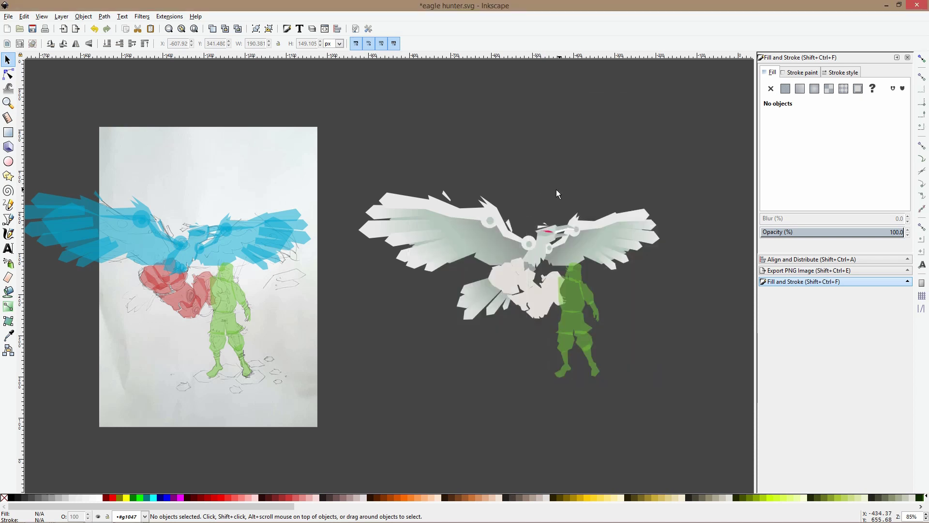
# Fill the four outer shapes at the hand end of the arm with the light grey cccccc
pyautogui.scroll(2, 556, 190)
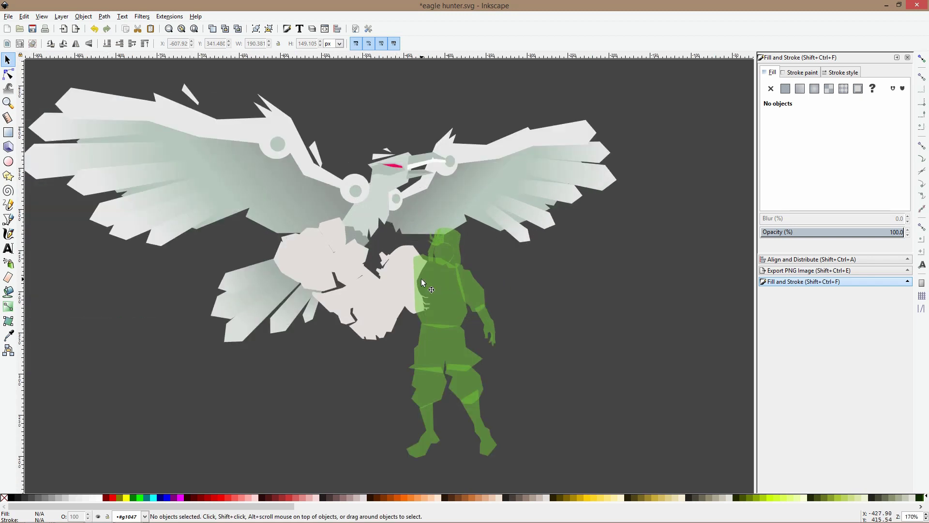
pyautogui.keyDown('ctrl'); pyautogui.click(370, 280); pyautogui.keyUp('ctrl')
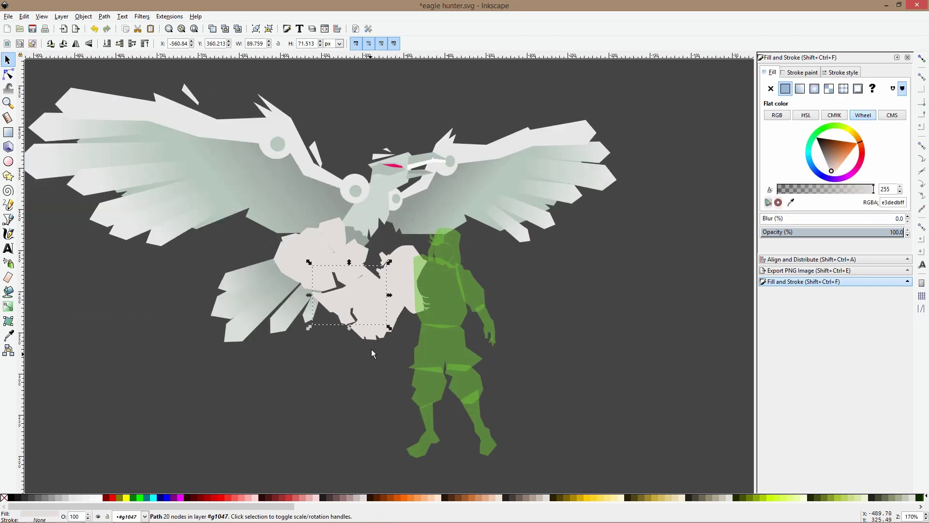
pyautogui.scroll(2, 372, 323)
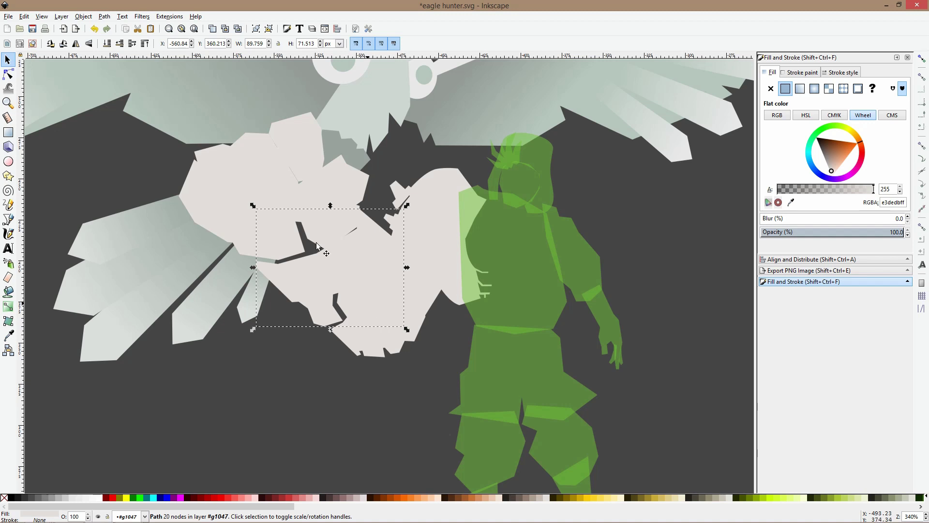
pyautogui.click(291, 143)
pyautogui.keyDown('shift'); pyautogui.click(253, 152); pyautogui.keyUp('shift')
pyautogui.keyDown('shift'); pyautogui.click(218, 150); pyautogui.keyUp('shift')
pyautogui.keyDown('shift'); pyautogui.click(191, 192); pyautogui.keyUp('shift')
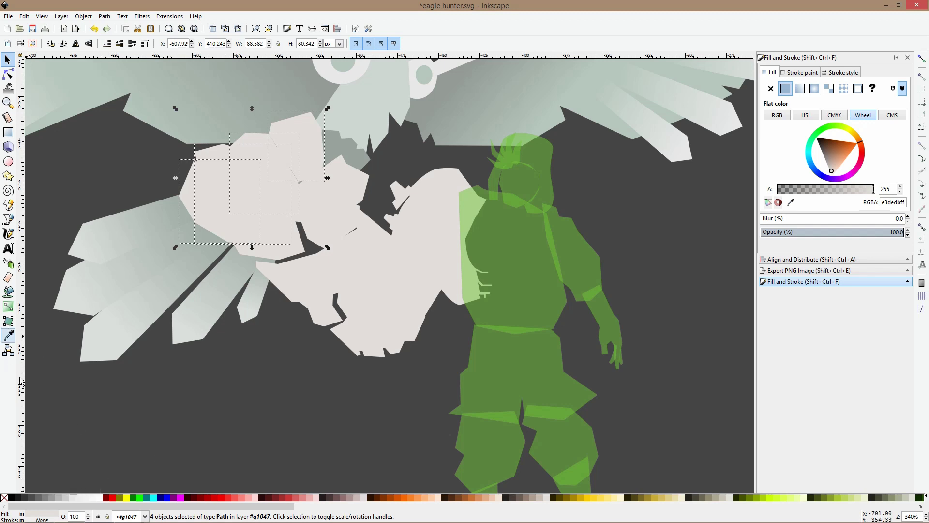
pyautogui.click(67, 499)
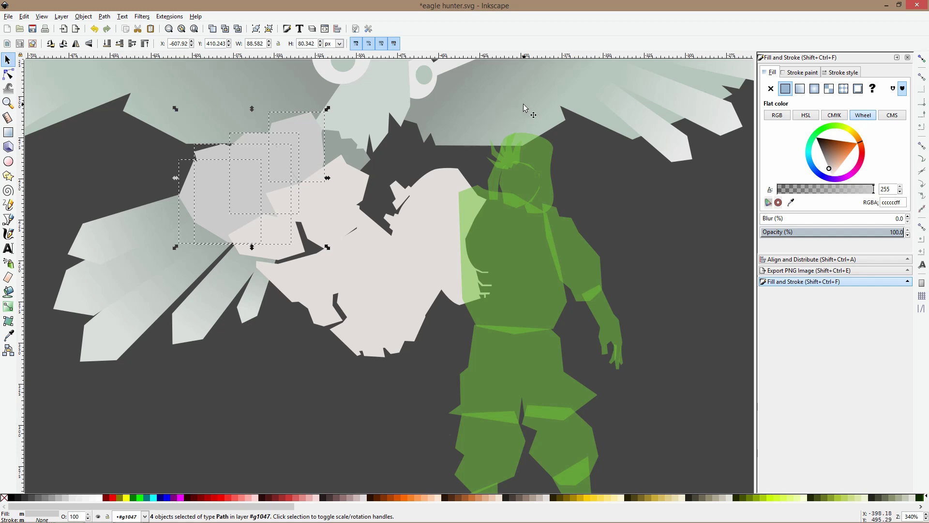
# Fill the four outer hand-end shapes with the hunter's sampled green, made fully opaque and muted to c0ceb6, and deselect them
pyautogui.scroll(2, 548, 145)
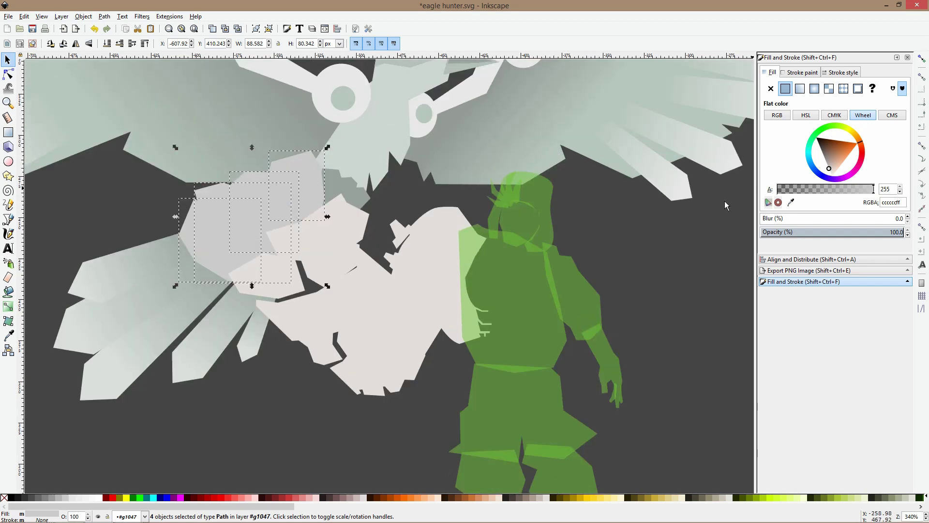
pyautogui.click(8, 335)
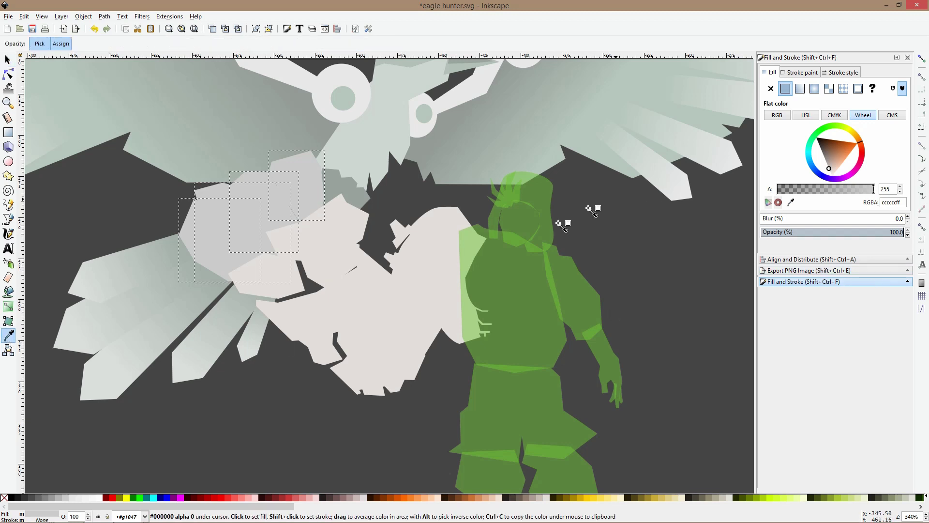
pyautogui.click(493, 276)
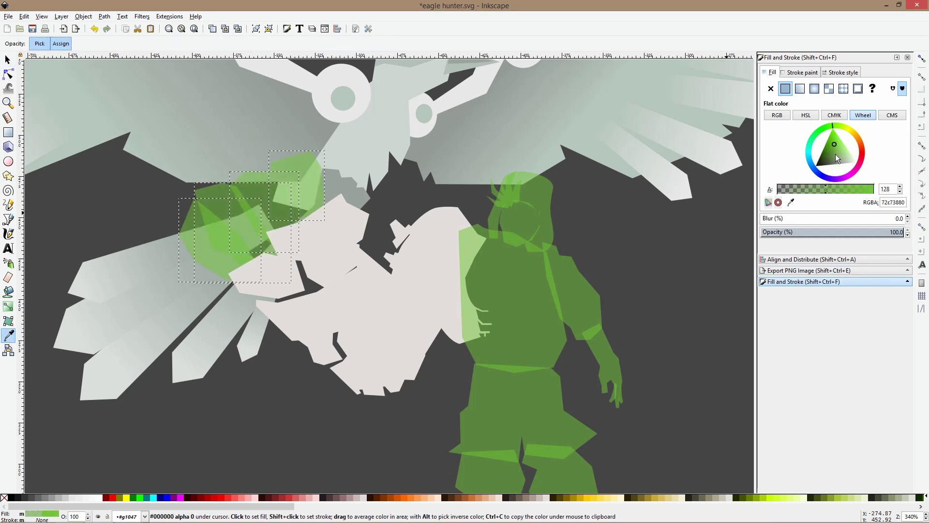
pyautogui.moveTo(824, 189); pyautogui.dragTo(876, 189)
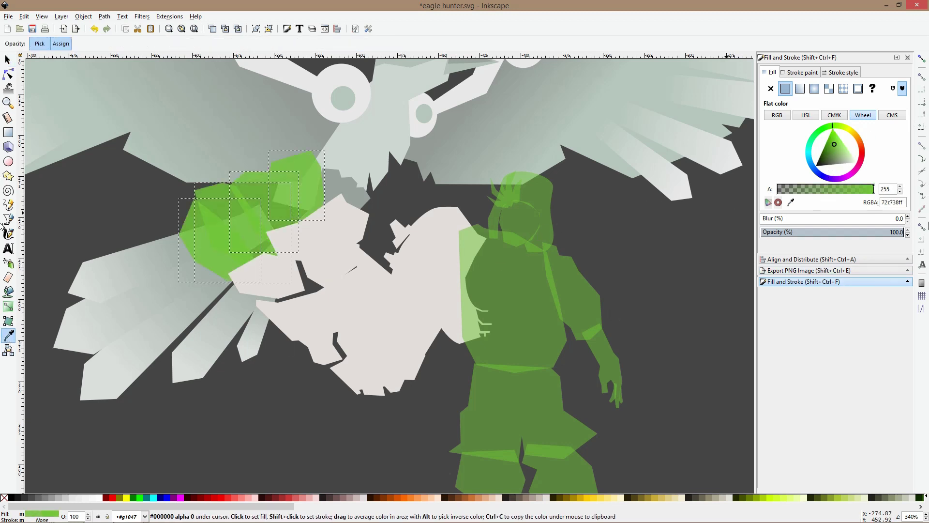
pyautogui.moveTo(837, 161); pyautogui.dragTo(845, 160)
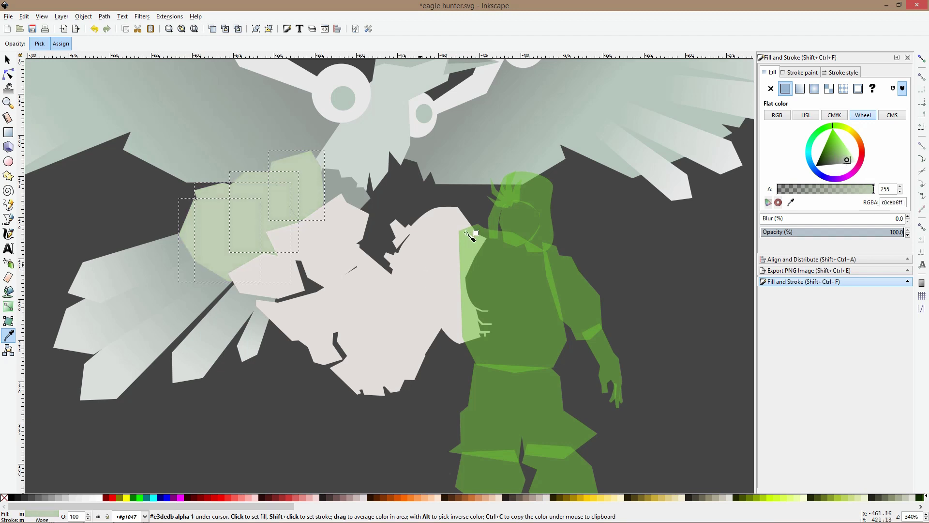
pyautogui.click(7, 59)
pyautogui.click(141, 116)
pyautogui.scroll(-2, 373, 154)
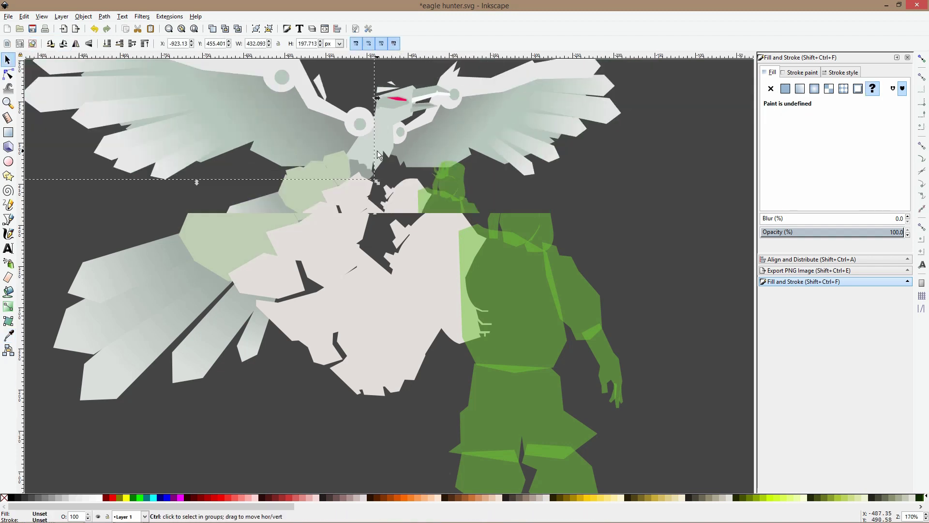
pyautogui.click(602, 258)
pyautogui.scroll(3, 623, 223)
pyautogui.hscroll(-5, 629, 225)
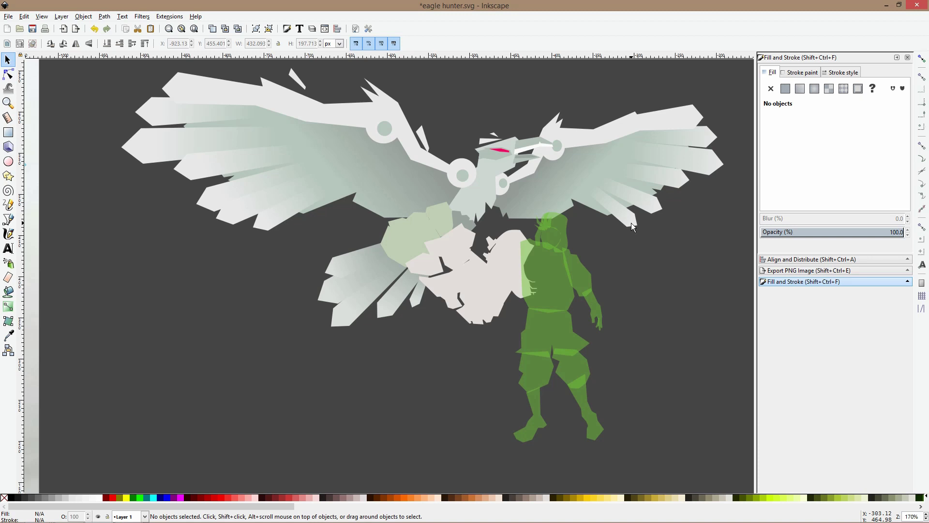
# Fill the remaining three pale grey shapes at the hand end of the arm with the sampled pale green c0ceb6
pyautogui.scroll(2, 460, 220)
pyautogui.keyDown('ctrl'); pyautogui.click(425, 236); pyautogui.keyUp('ctrl')
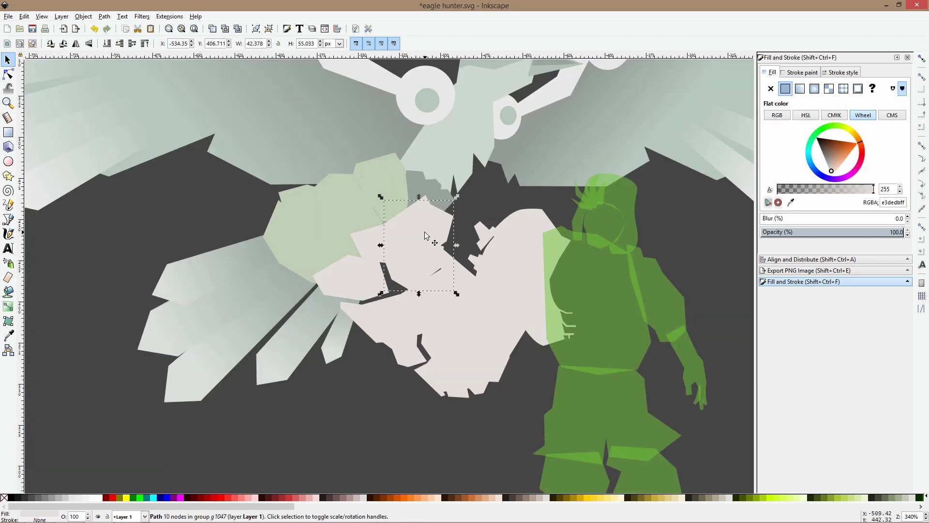
pyautogui.scroll(1, 409, 223)
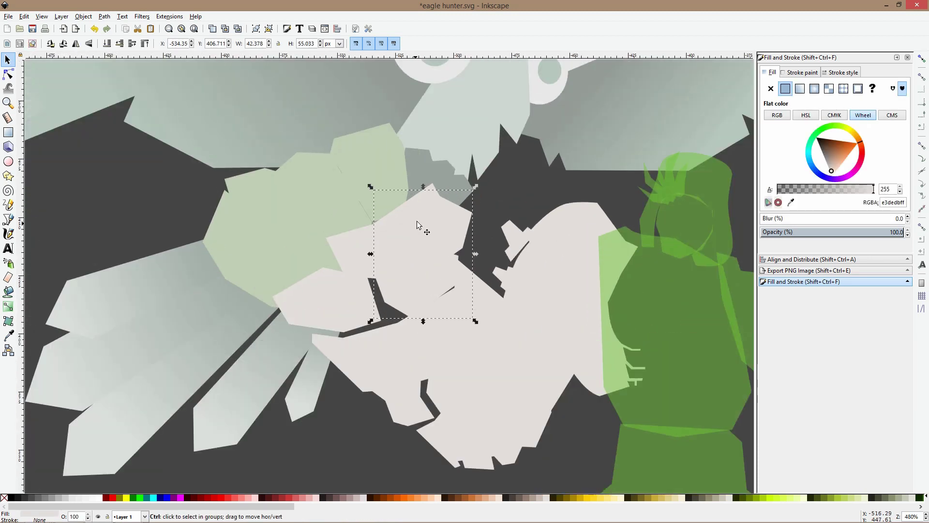
pyautogui.keyDown('ctrl'); pyautogui.keyDown('shift'); pyautogui.click(432, 189); pyautogui.keyUp('shift'); pyautogui.keyUp('ctrl')
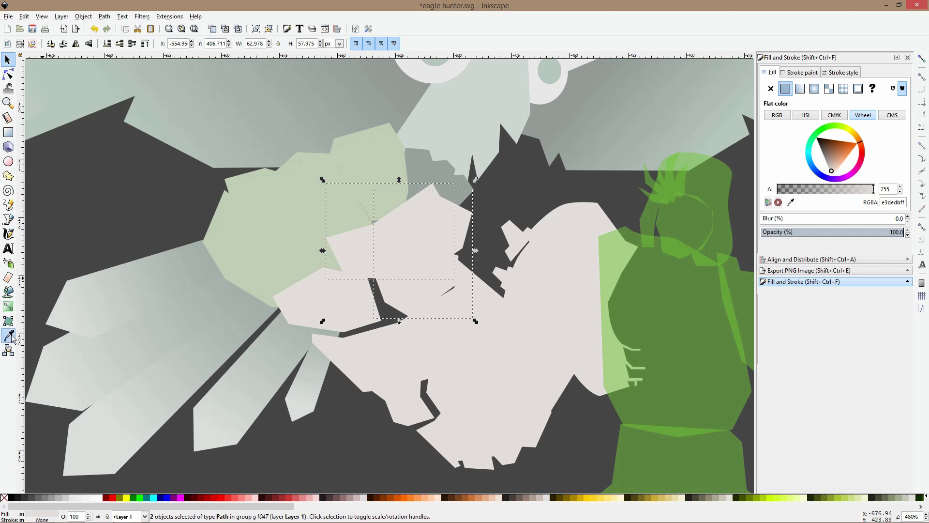
pyautogui.press('End')
pyautogui.keyDown('ctrl'); pyautogui.click(334, 282); pyautogui.keyUp('ctrl')
pyautogui.press('d')
pyautogui.click(285, 274)
pyautogui.press('d')
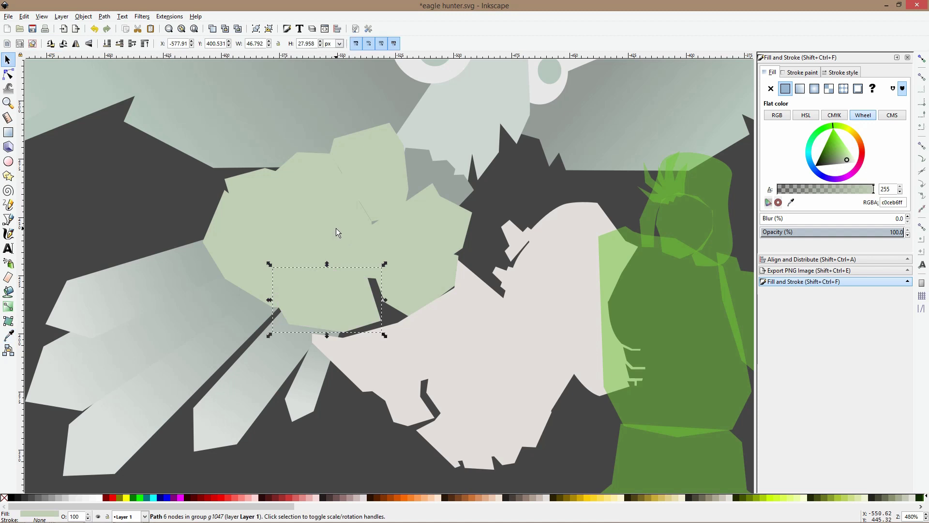
# Fill the large arm shape adjoining the hand end with the sampled pale green c0ceb6
pyautogui.click(439, 356)
pyautogui.press('Escape')
pyautogui.keyDown('ctrl'); pyautogui.click(438, 356); pyautogui.keyUp('ctrl')
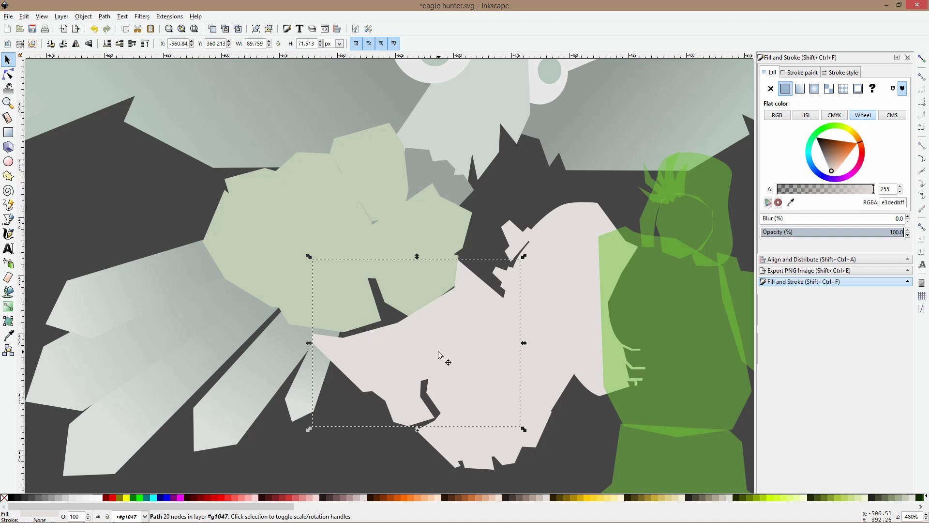
pyautogui.click(13, 335)
pyautogui.click(407, 206)
pyautogui.press('d')
# Fill the arm's lowest large shape and its rounded upper shape beside the hunter with the sampled pale green c0ceb6
pyautogui.keyDown('ctrl'); pyautogui.click(475, 407); pyautogui.keyUp('ctrl')
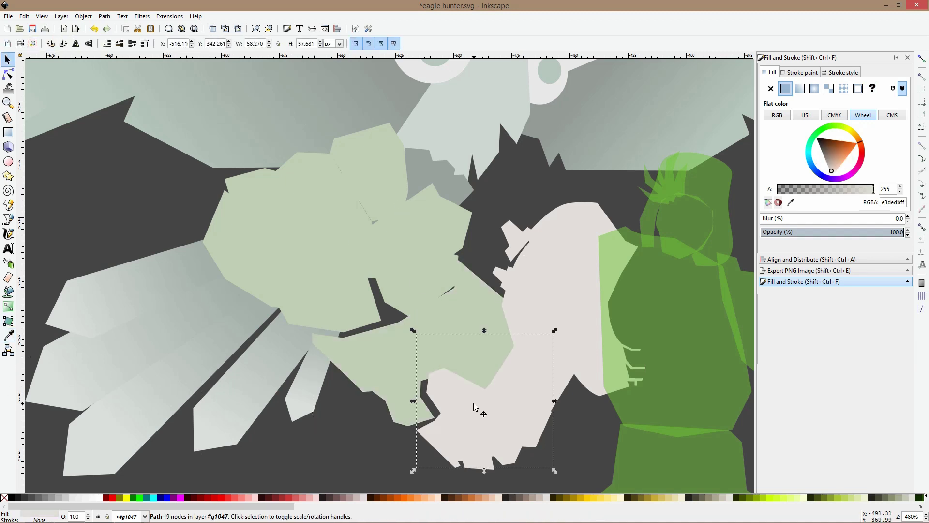
pyautogui.keyDown('shift'); pyautogui.click(581, 269); pyautogui.keyUp('shift')
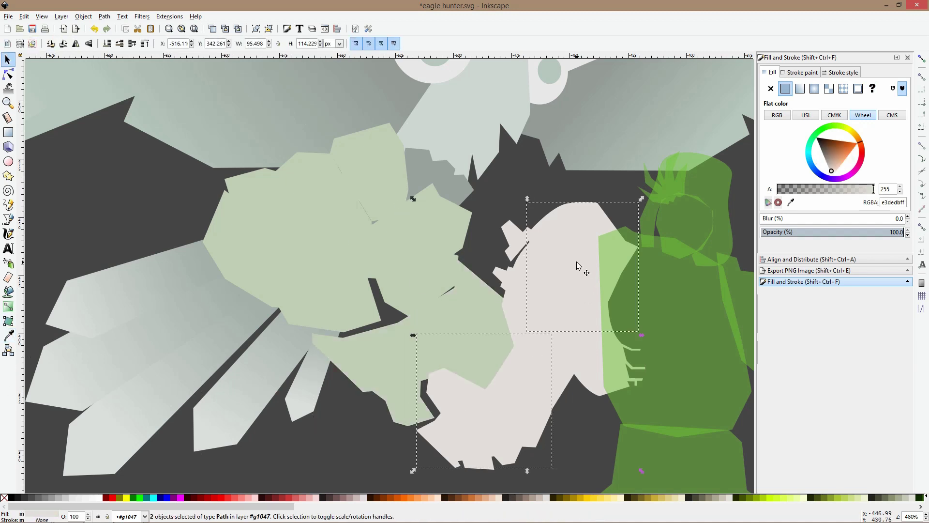
pyautogui.click(7, 337)
pyautogui.click(339, 236)
pyautogui.press('d')
# Fill the grey middle shape between the lowest and rounded upper arm shapes with the sampled pale green c0ceb6
pyautogui.click(553, 323)
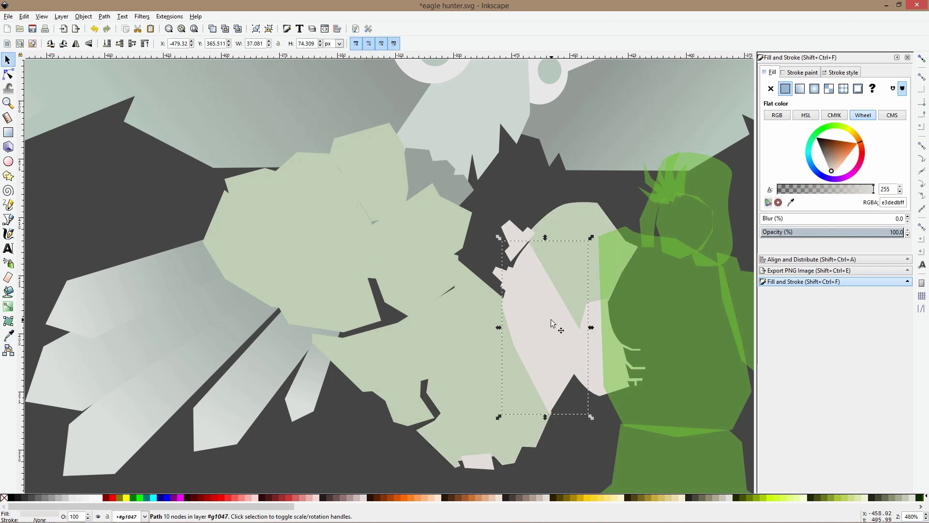
pyautogui.click(7, 336)
pyautogui.click(415, 233)
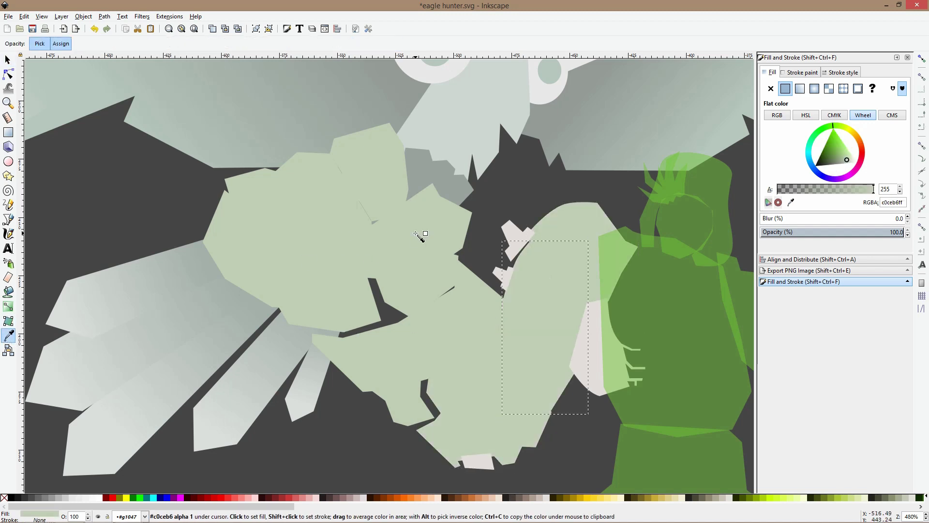
pyautogui.press('d')
# Fill the arm shape ending at the hunter's torso with the sampled green, darkened to a3b695
pyautogui.click(592, 351)
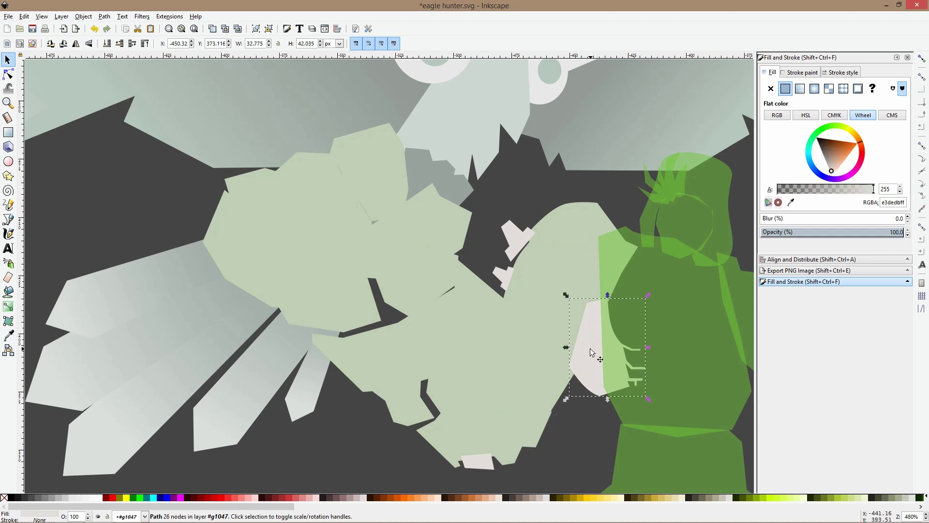
pyautogui.click(8, 335)
pyautogui.click(366, 237)
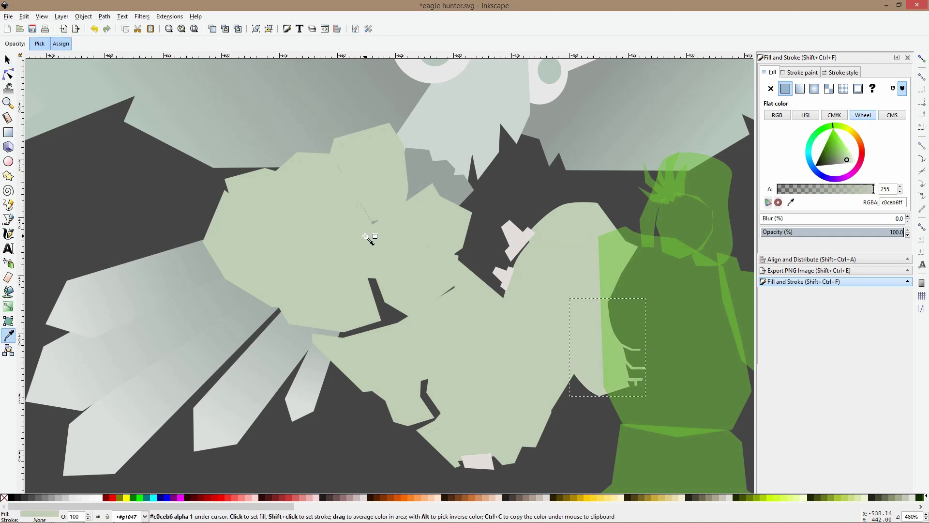
pyautogui.click(843, 160)
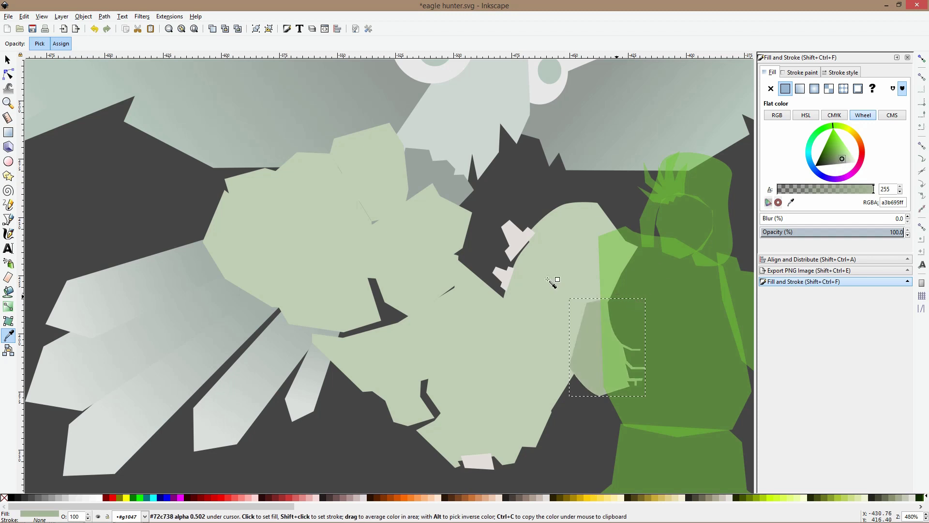
pyautogui.click(8, 60)
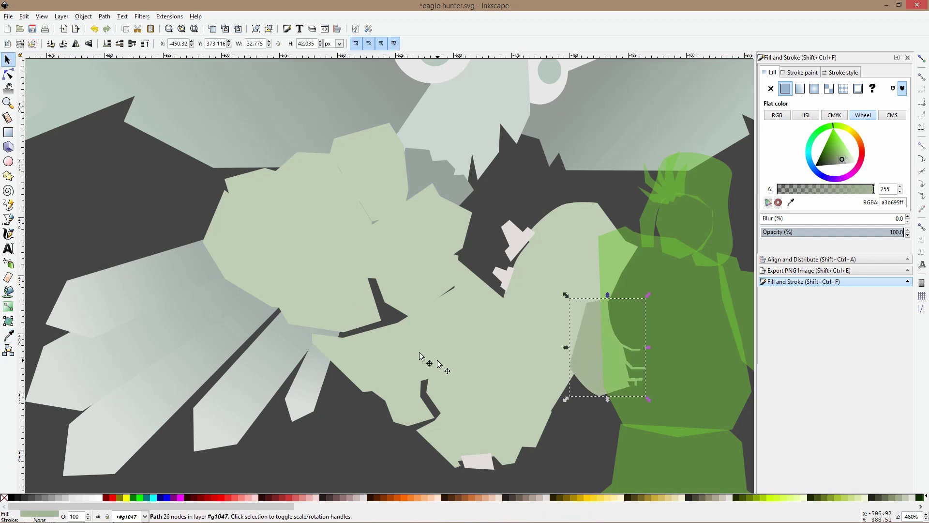
# Fill the two inner shapes on the underside of the hand end with the sampled darker green a3b695
pyautogui.click(358, 305)
pyautogui.keyDown('shift'); pyautogui.click(390, 300); pyautogui.keyUp('shift')
pyautogui.click(8, 335)
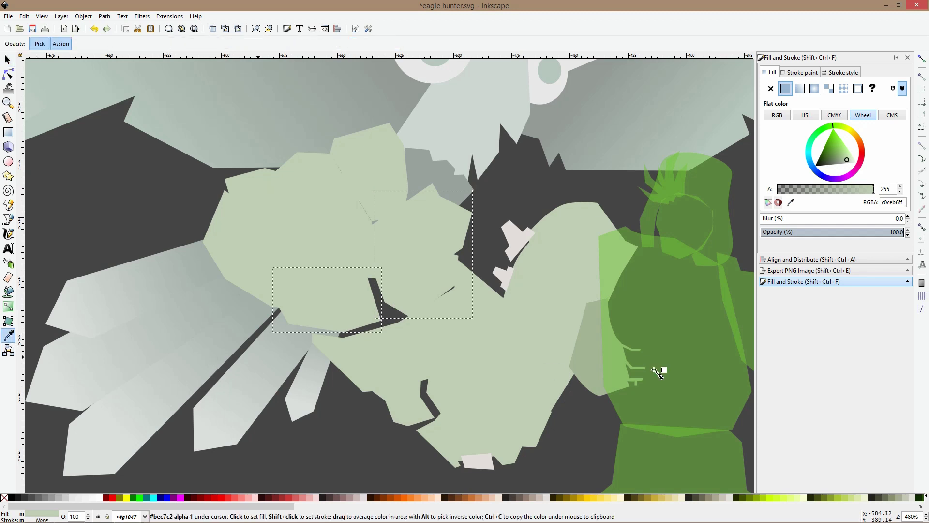
pyautogui.click(604, 367)
pyautogui.press('s')
pyautogui.click(634, 335)
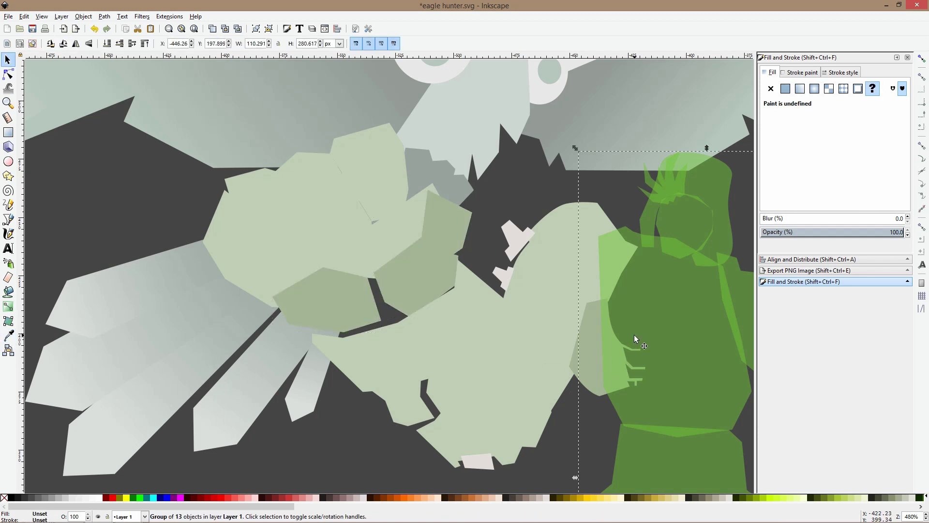
pyautogui.keyDown('ctrl'); pyautogui.scroll(-3, 634, 334); pyautogui.keyUp('ctrl')
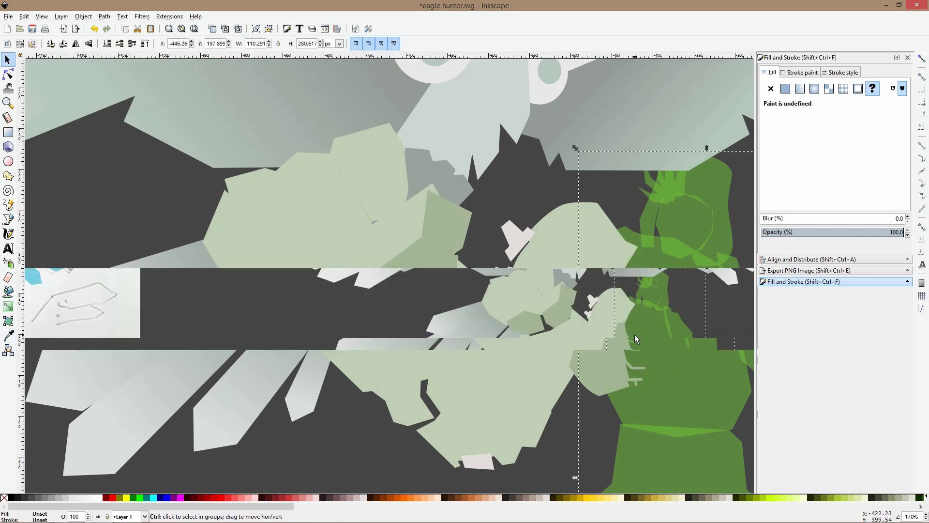
pyautogui.click(694, 253)
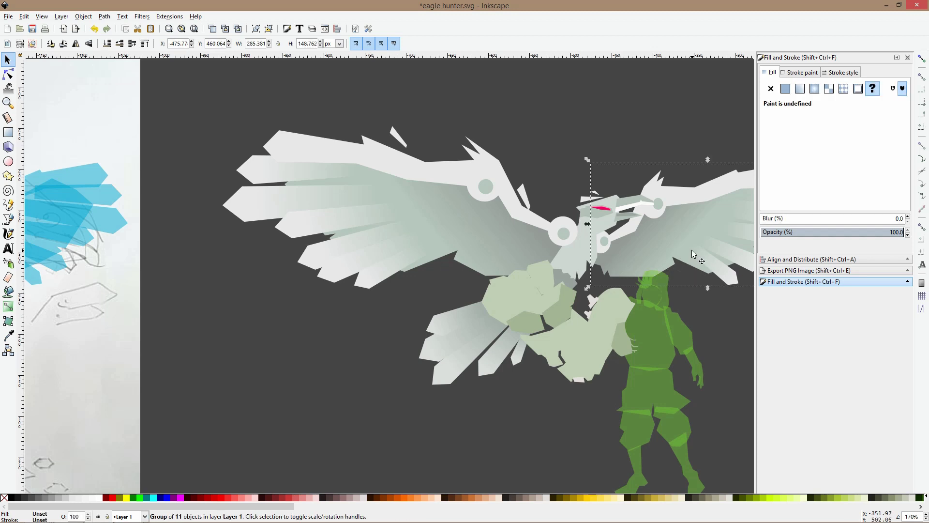
pyautogui.scroll(-1, 699, 312)
pyautogui.click(699, 312)
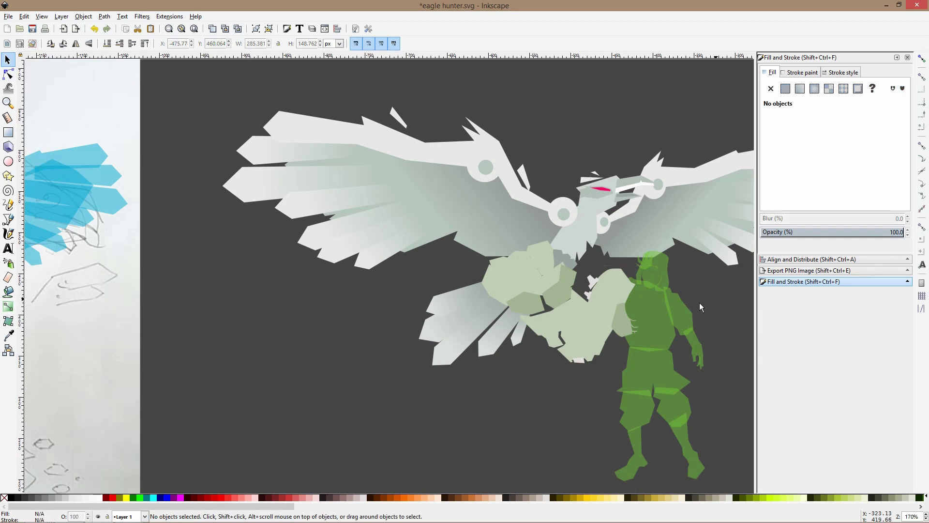
# Draw a closed seven-node straight-edged shape covering the gap between the hand-end shapes and the adjoining arm shape
pyautogui.keyDown('ctrl'); pyautogui.scroll(2, 505, 277); pyautogui.keyUp('ctrl')
pyautogui.moveTo(567, 286); pyautogui.dragTo(405, 264)
pyautogui.keyDown('ctrl'); pyautogui.scroll(1, 396, 260); pyautogui.keyUp('ctrl')
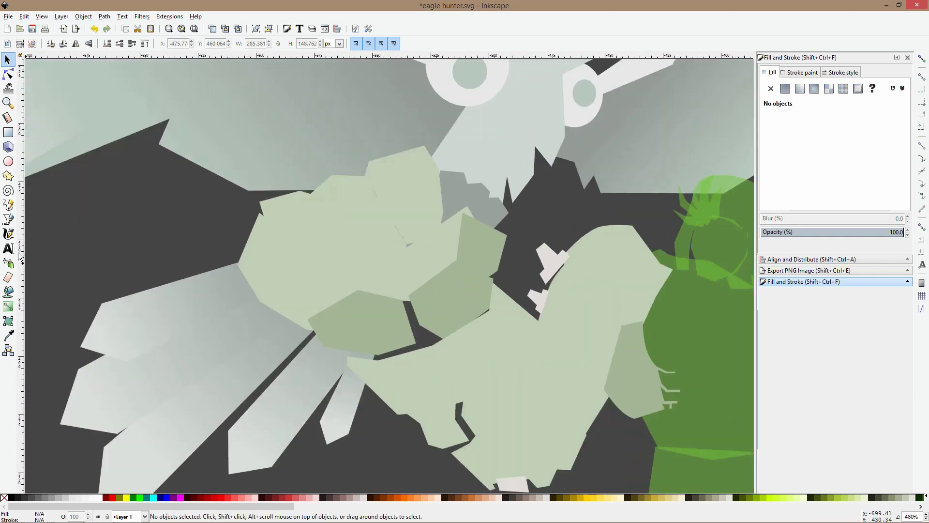
pyautogui.click(8, 219)
pyautogui.click(350, 327)
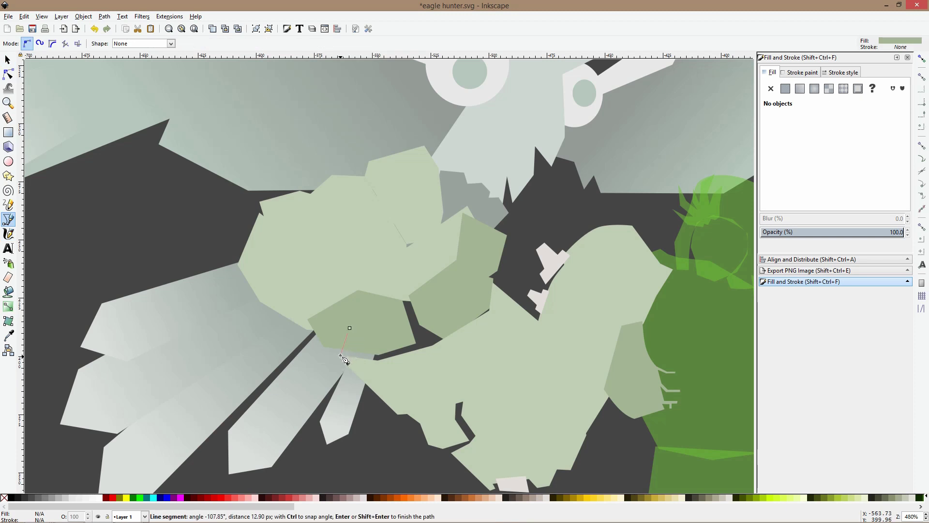
pyautogui.click(374, 363)
pyautogui.click(441, 346)
pyautogui.click(500, 303)
pyautogui.click(491, 283)
pyautogui.click(482, 270)
pyautogui.click(401, 291)
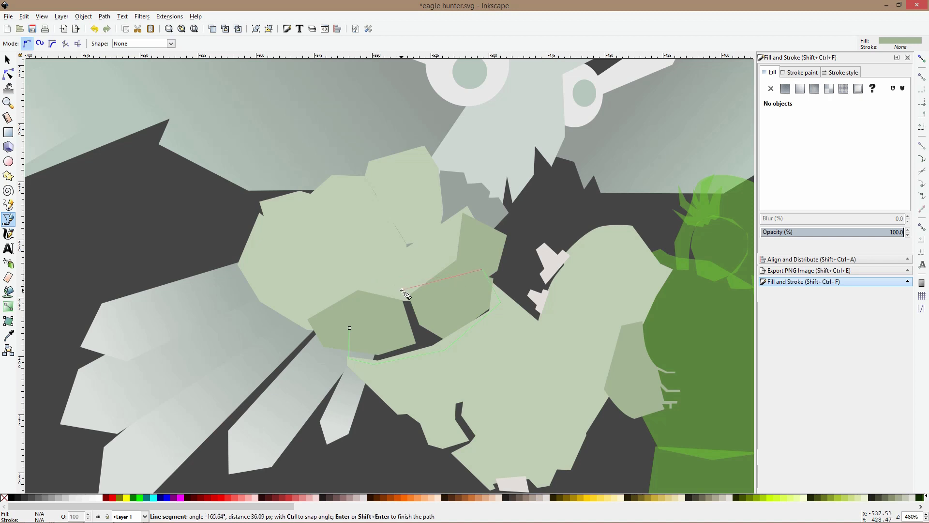
pyautogui.click(350, 329)
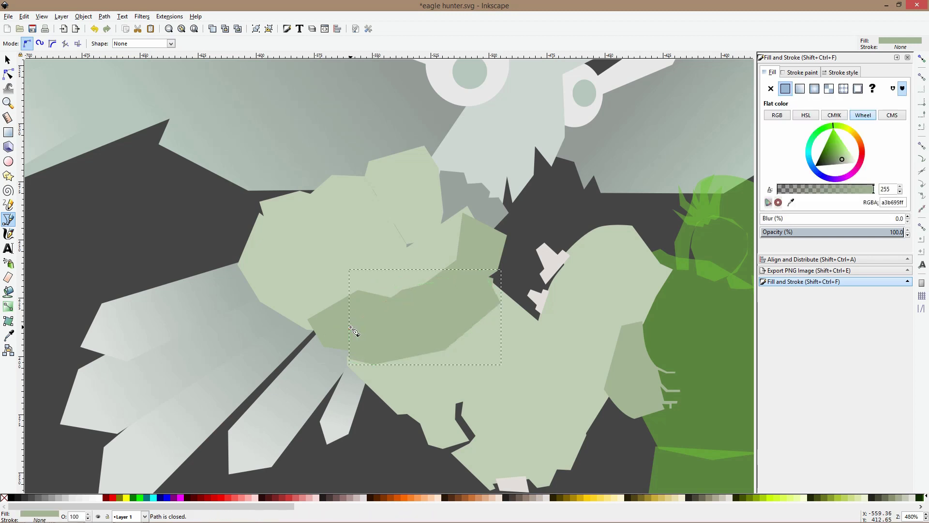
# Fill the new gap shape with dark grey-green 4d514a and lower it behind the arm shapes
pyautogui.click(833, 158)
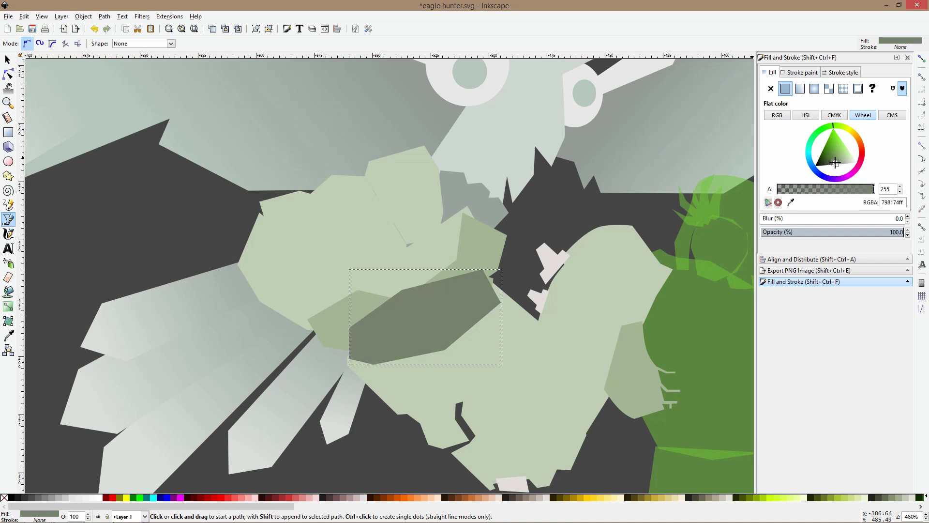
pyautogui.moveTo(826, 161); pyautogui.dragTo(828, 164)
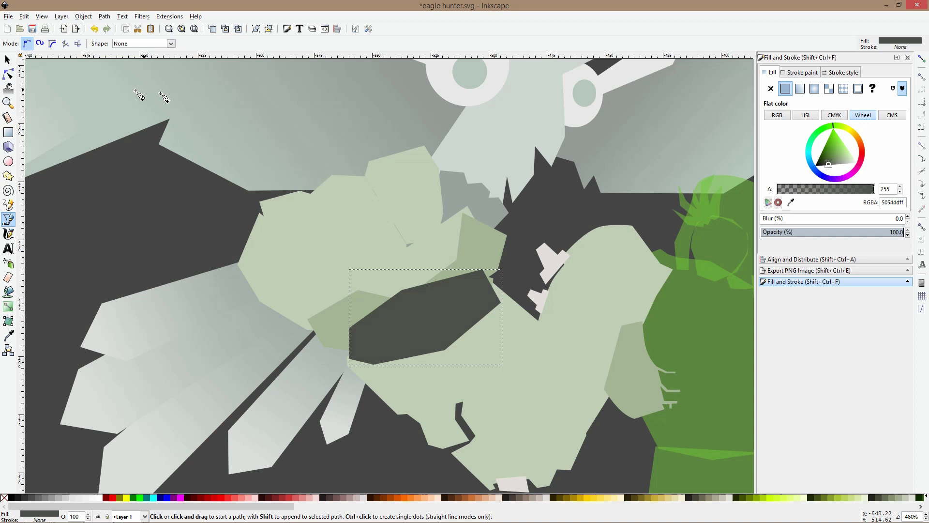
pyautogui.click(7, 61)
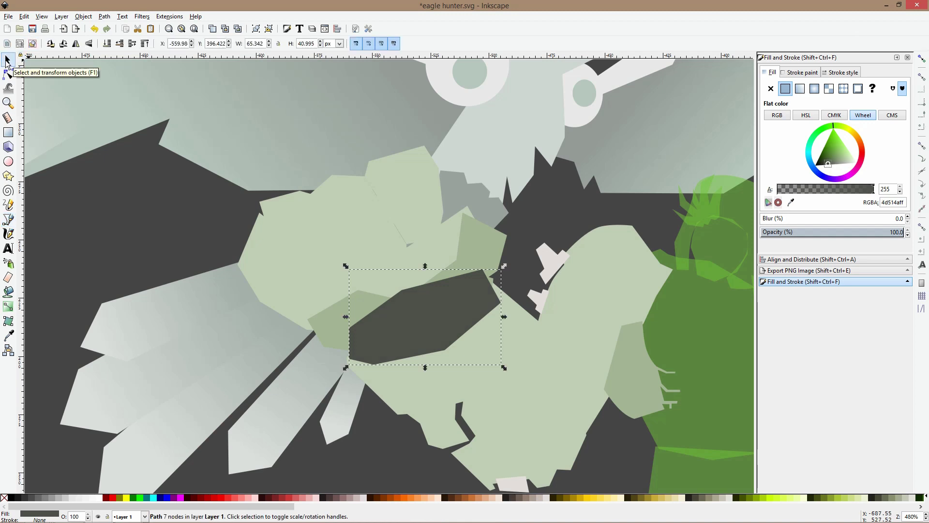
pyautogui.press('pagedown')
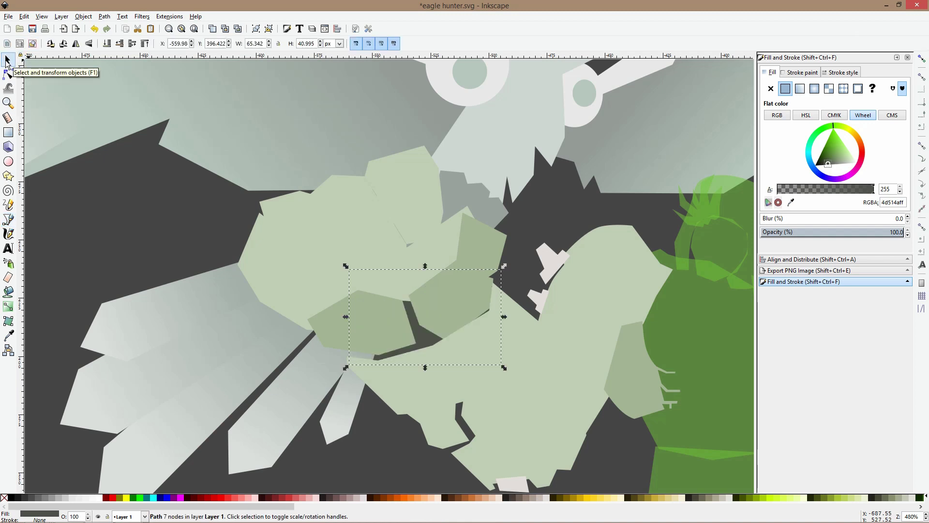
# Lower the two darker green shapes on the underside of the hand end behind the lighter green shapes
pyautogui.click(388, 320)
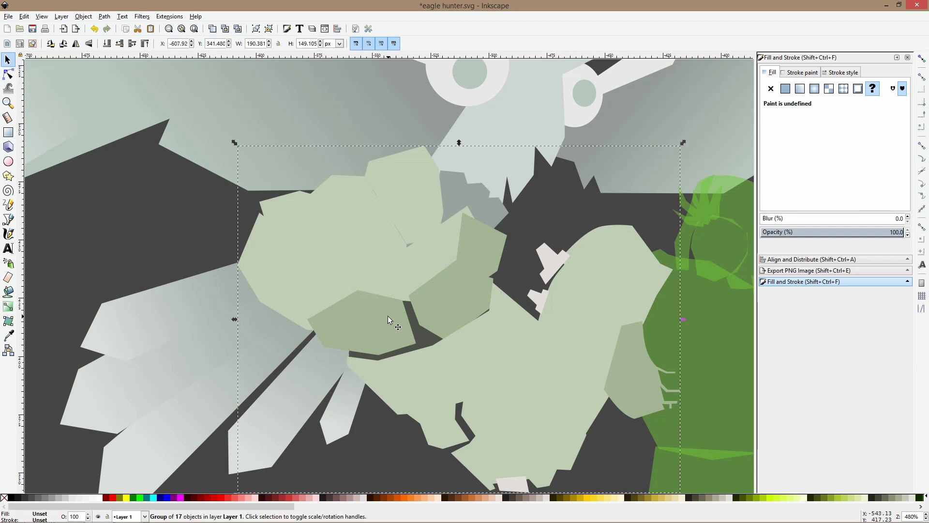
pyautogui.doubleClick(388, 316)
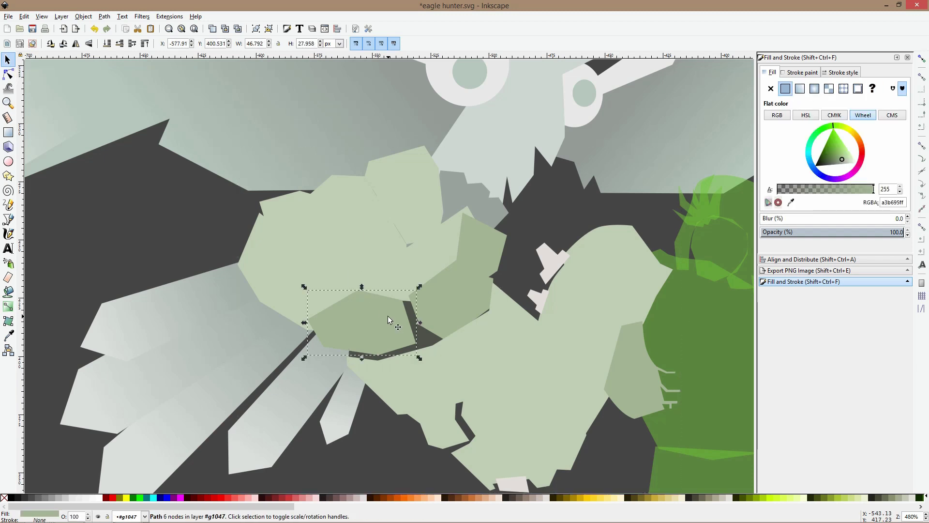
pyautogui.press('pagedown')
pyautogui.press('pagedown')
pyautogui.click(427, 313)
pyautogui.press('pagedown')
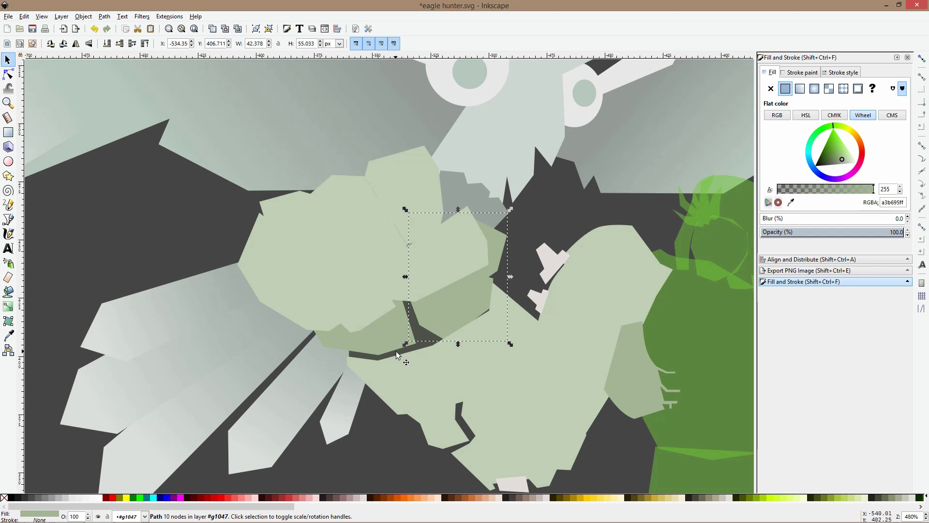
# Fill the small pale shape at the lowest edge of the arm with the sampled light green c0ceb6
pyautogui.scroll(-2, 555, 333)
pyautogui.click(560, 378)
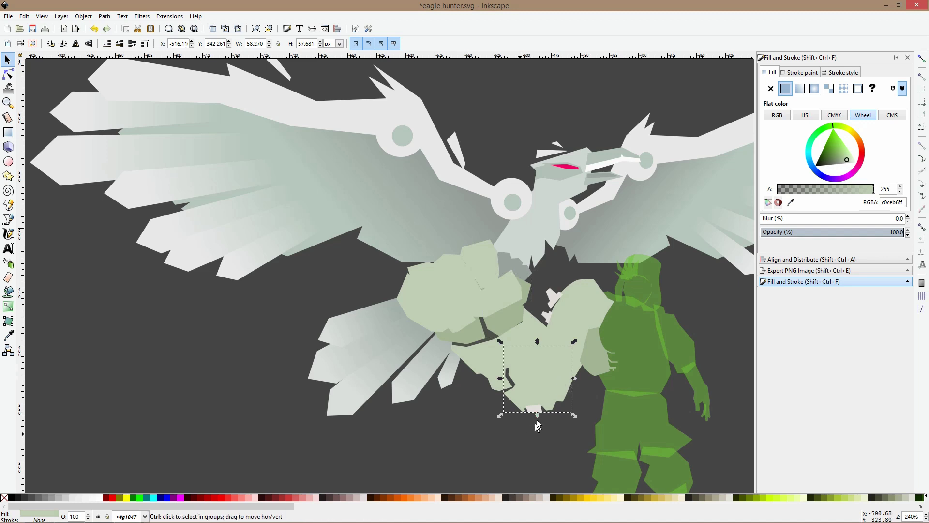
pyautogui.scroll(2, 534, 427)
pyautogui.click(545, 391)
pyautogui.click(8, 335)
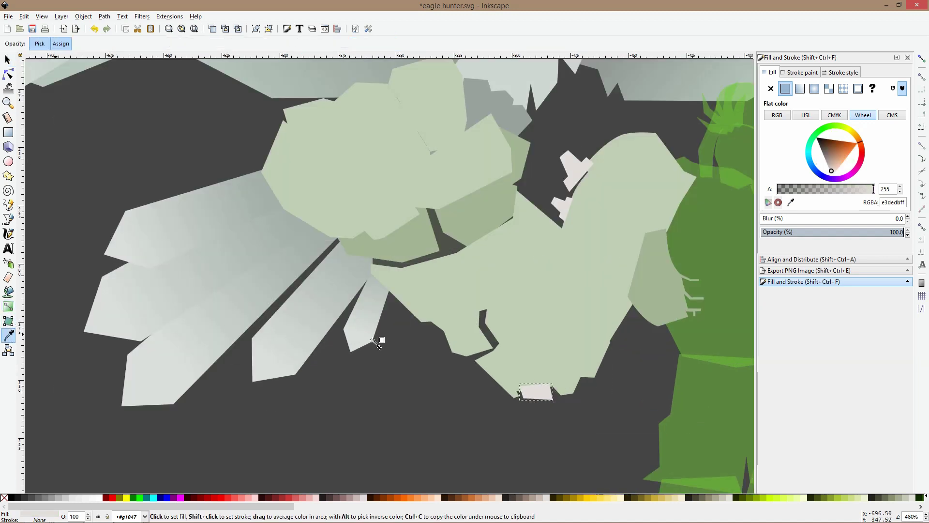
pyautogui.click(509, 300)
pyautogui.press('s')
pyautogui.click(509, 300)
# Examine the arm's round joint details in outline display and on the original sketch
pyautogui.press('ctrl+KP_5')
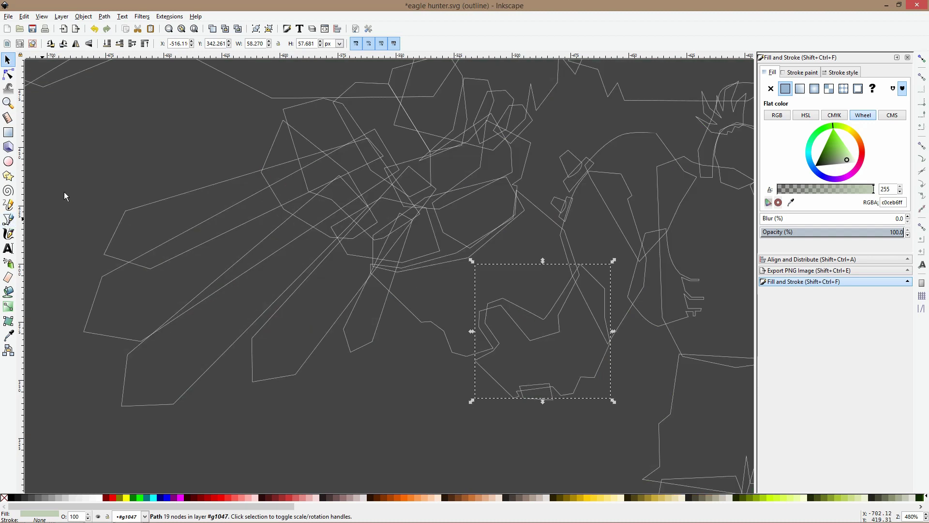
pyautogui.scroll(-5, 193, 146)
pyautogui.scroll(3, 387, 204)
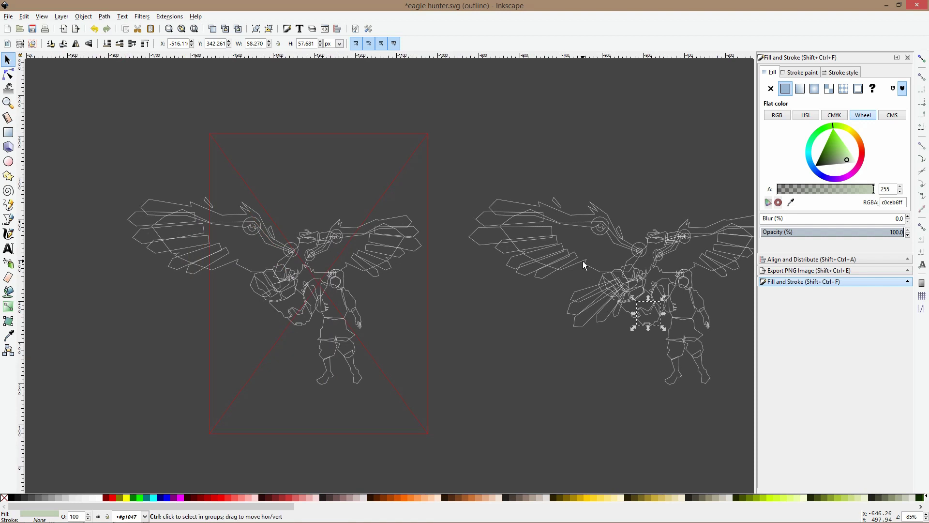
pyautogui.press('ctrl+KP_5')
pyautogui.scroll(3, 306, 321)
pyautogui.scroll(2, 306, 320)
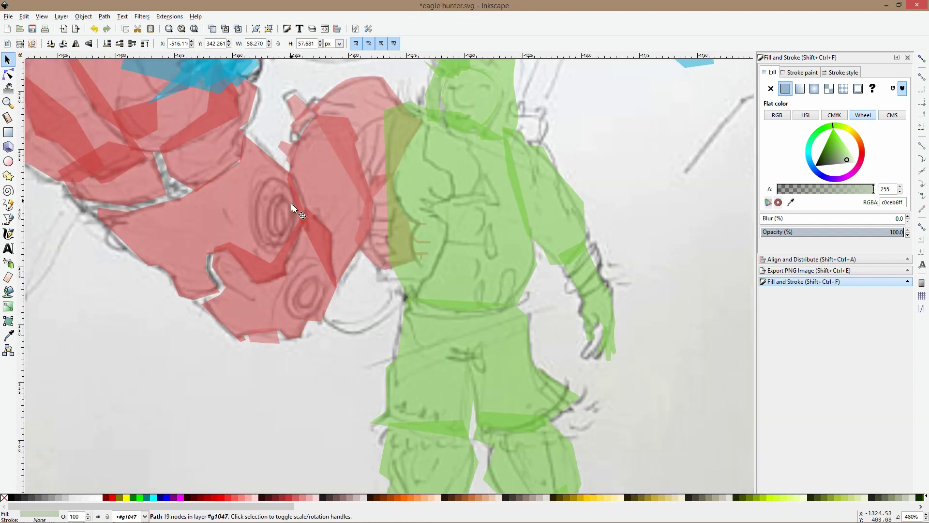
pyautogui.scroll(-3, 303, 205)
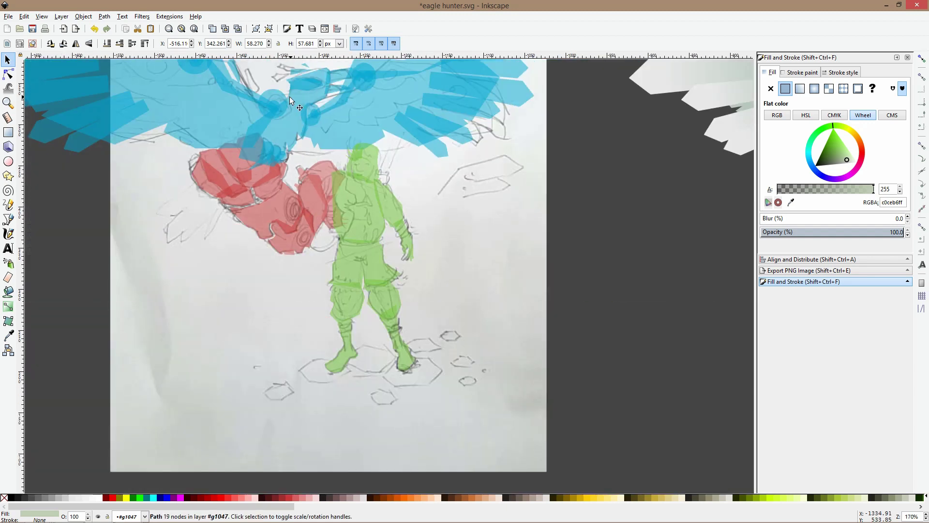
pyautogui.scroll(-3, 339, 136)
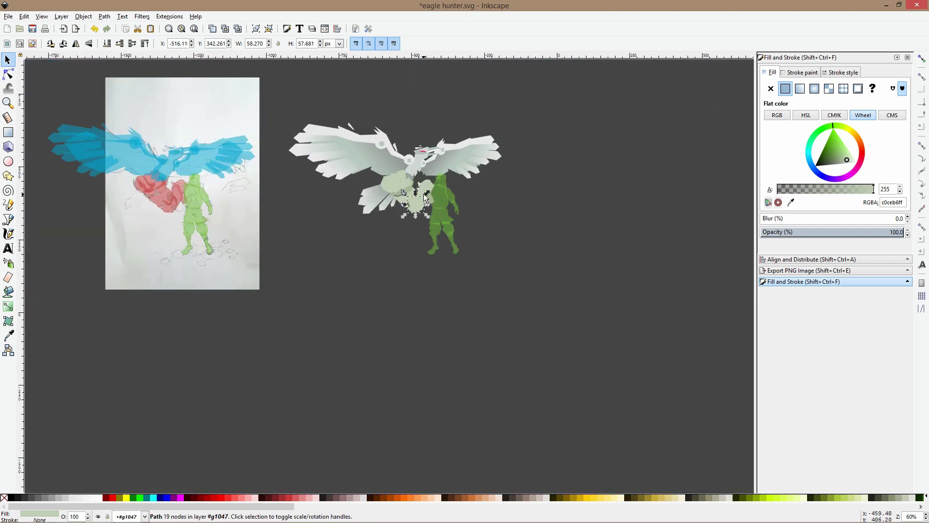
pyautogui.scroll(5, 355, 283)
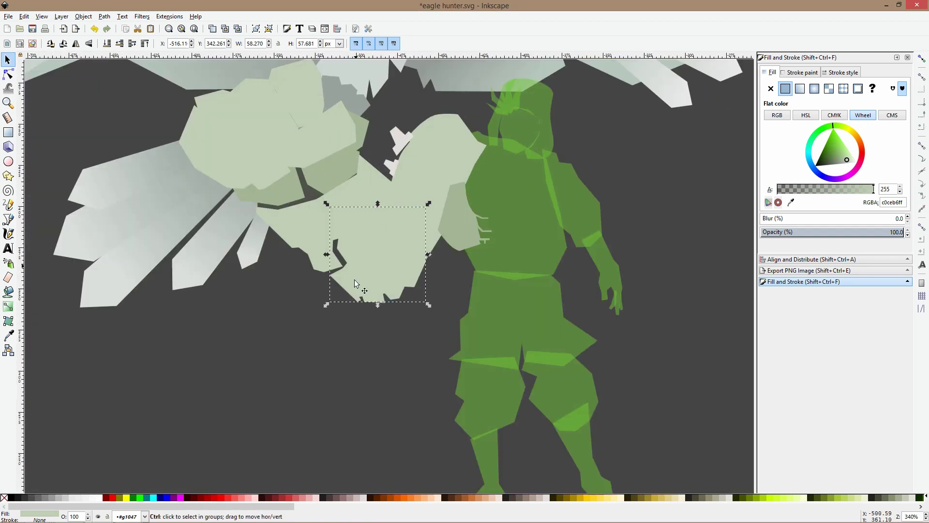
# In outline display, draw a tall ellipse about 10.4 × 27.4 px on the lower arm with one about 4.7 × 12.3 px inside
pyautogui.click(8, 161)
pyautogui.scroll(2, 387, 231)
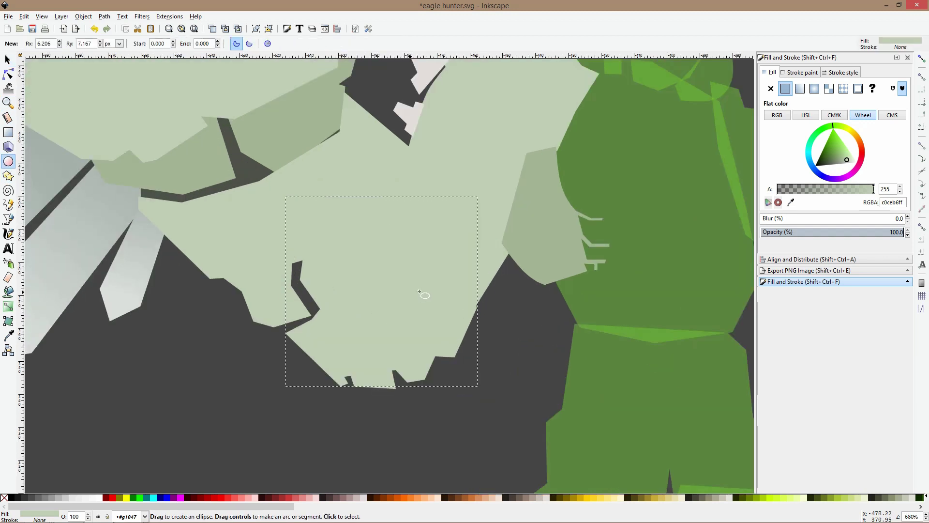
pyautogui.press('ctrl+KP_5')
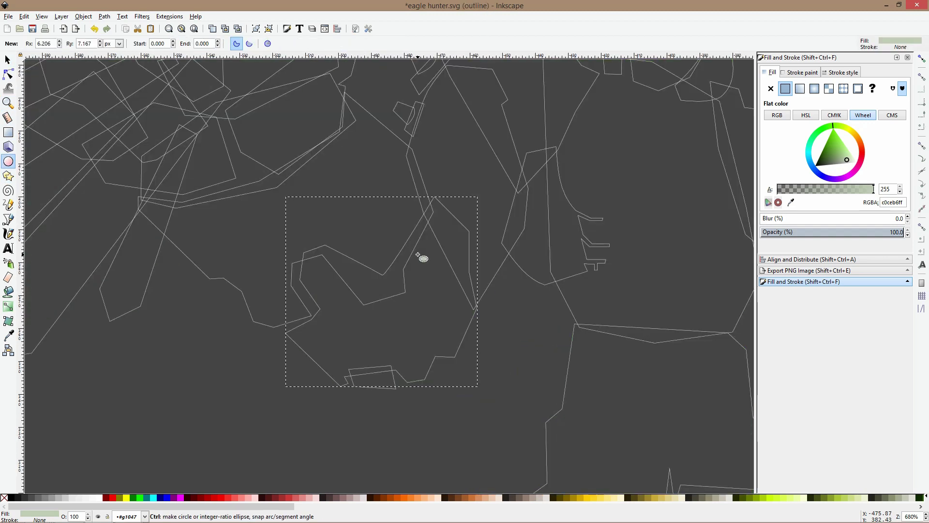
pyautogui.moveTo(444, 284); pyautogui.dragTo(465, 293)
pyautogui.press('space')
pyautogui.scroll(2, 458, 289)
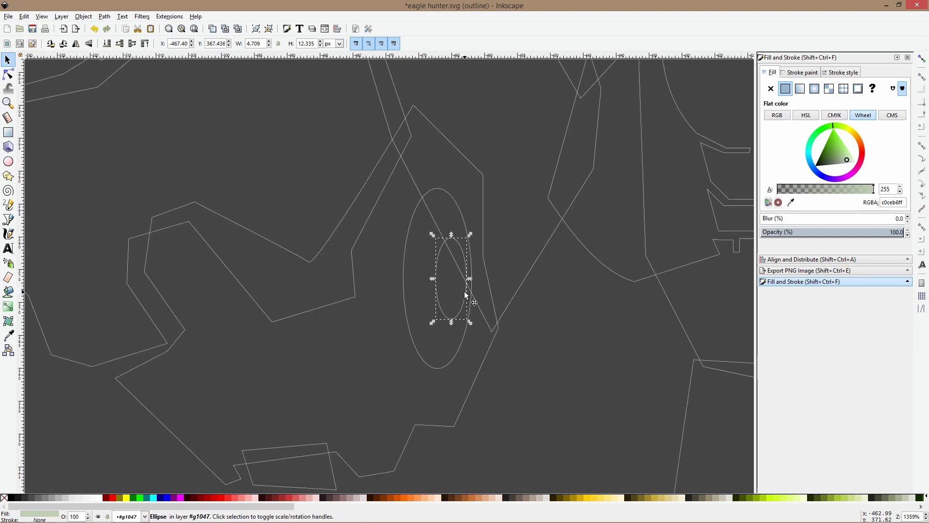
# Draw a rectangle about 6.3 px wide over the left half of the lower joint's inner ellipse, matching its height
pyautogui.click(8, 132)
pyautogui.scroll(2, 425, 240)
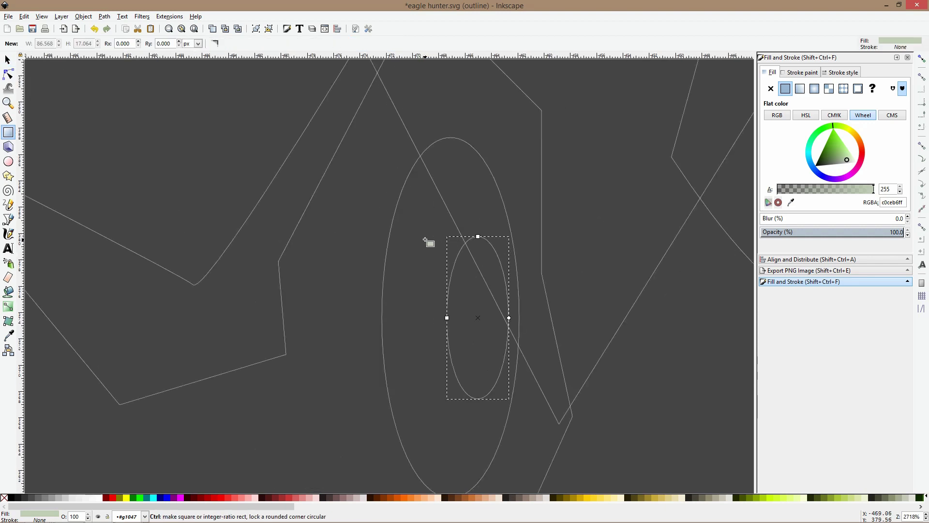
pyautogui.moveTo(395, 232)
pyautogui.mouseDown()
pyautogui.moveTo(504, 376)
pyautogui.moveTo(478, 398)
pyautogui.mouseUp()
pyautogui.moveTo(396, 232); pyautogui.dragTo(395, 239)
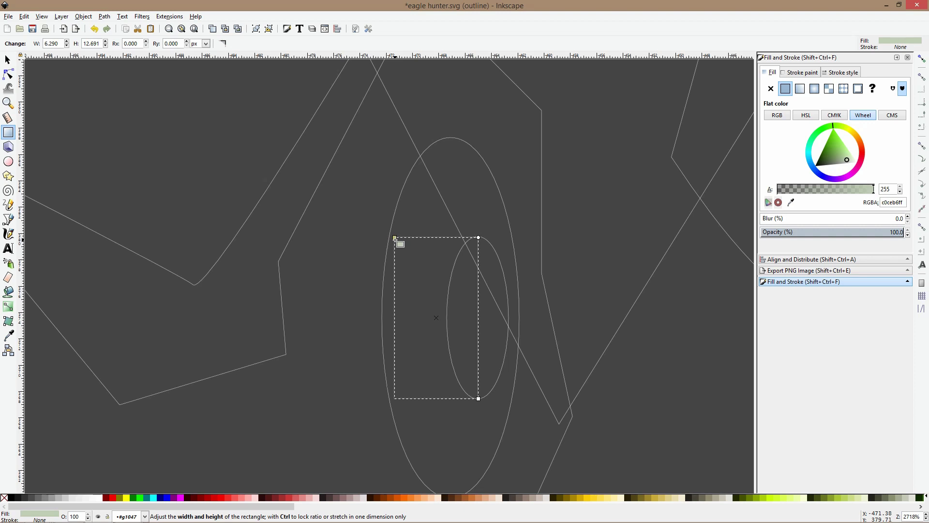
pyautogui.press('s')
pyautogui.scroll(-2, 445, 259)
pyautogui.keyDown('shift'); pyautogui.click(448, 199); pyautogui.keyUp('shift')
pyautogui.keyDown('shift'); pyautogui.click(449, 256); pyautogui.keyUp('shift')
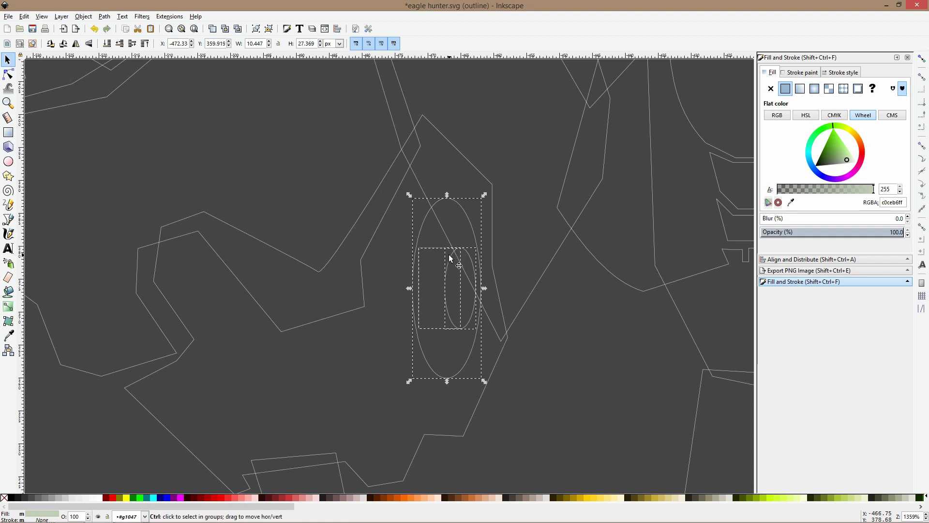
pyautogui.scroll(-2, 449, 256)
pyautogui.press('Escape')
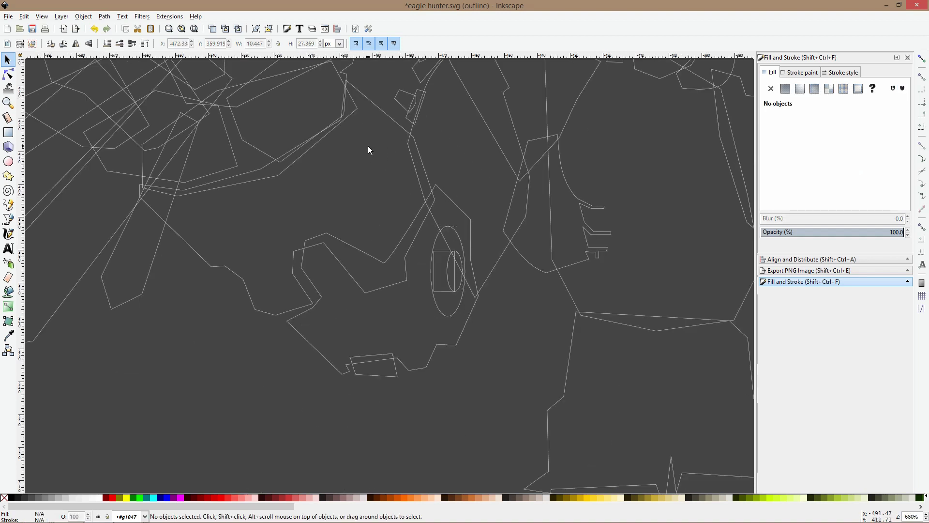
# Draw a second ellipse about 15.5 × 24.3 px higher on the arm and scale a duplicate down inside it
pyautogui.click(9, 161)
pyautogui.moveTo(367, 131)
pyautogui.mouseDown()
pyautogui.moveTo(445, 196)
pyautogui.moveTo(431, 216)
pyautogui.moveTo(469, 210)
pyautogui.mouseUp()
pyautogui.press('space')
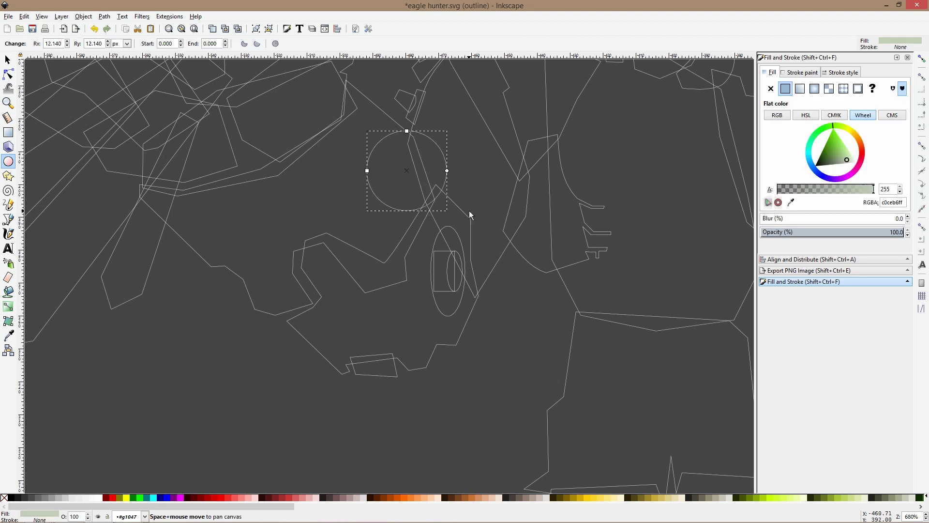
pyautogui.hotkey('ctrl', 'd')
pyautogui.moveTo(449, 171); pyautogui.dragTo(420, 174)
pyautogui.keyDown('shift'); pyautogui.click(446, 170); pyautogui.keyUp('shift')
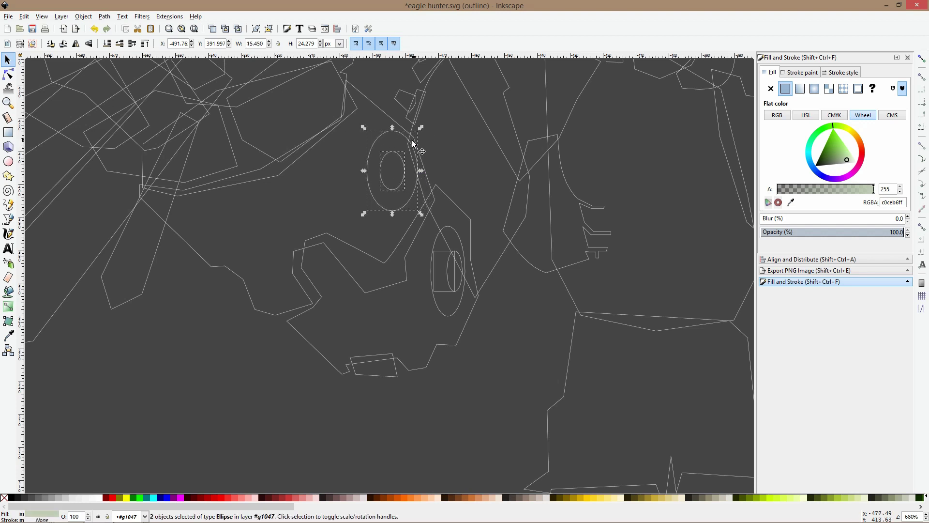
pyautogui.moveTo(420, 126); pyautogui.dragTo(406, 148)
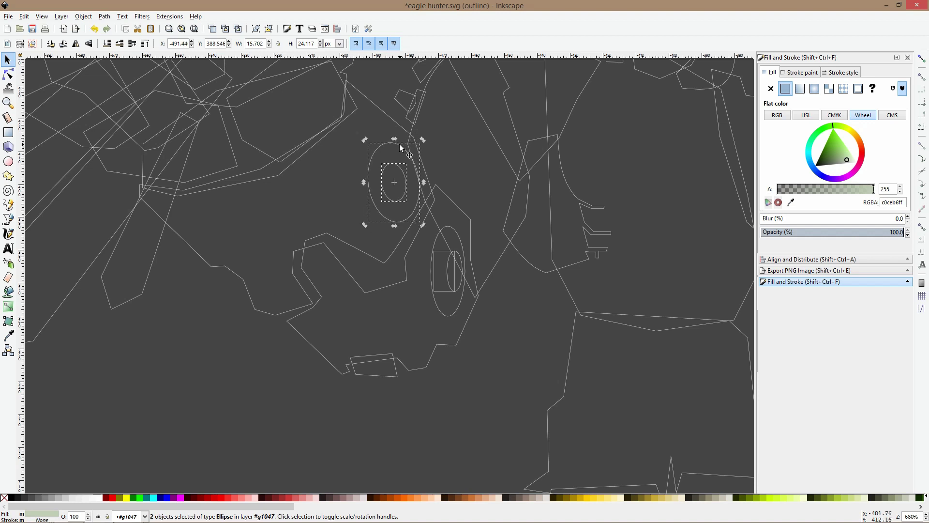
pyautogui.hotkey('ctrl', 'z')
pyautogui.hotkey('ctrl', 'z')
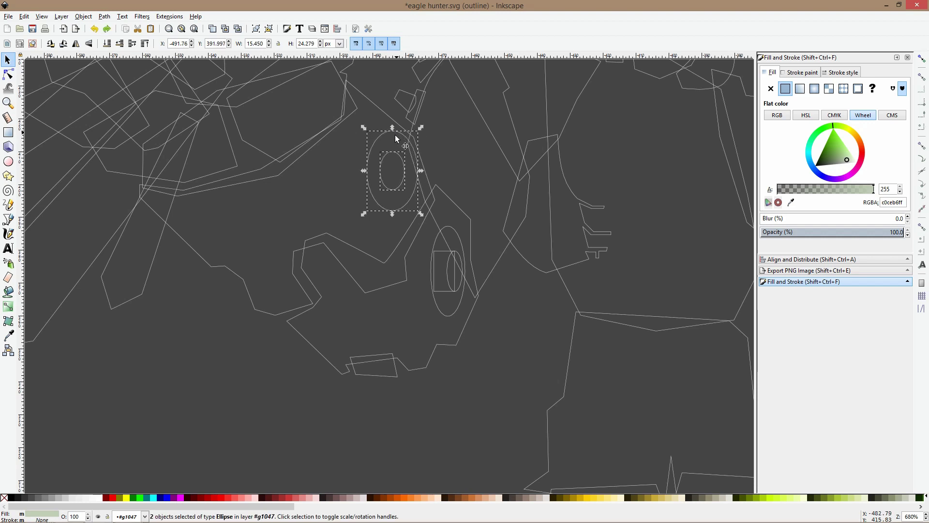
# Enlarge the upper ellipse pair to about 16.4 × 25.8 px, move it slightly down, and shift its inner ellipse right
pyautogui.moveTo(392, 213); pyautogui.dragTo(391, 222)
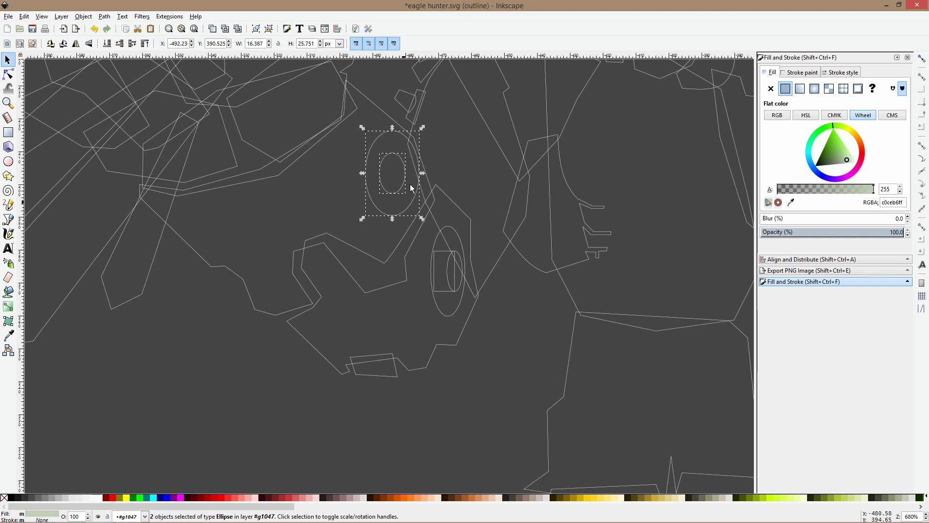
pyautogui.moveTo(405, 182); pyautogui.dragTo(404, 185)
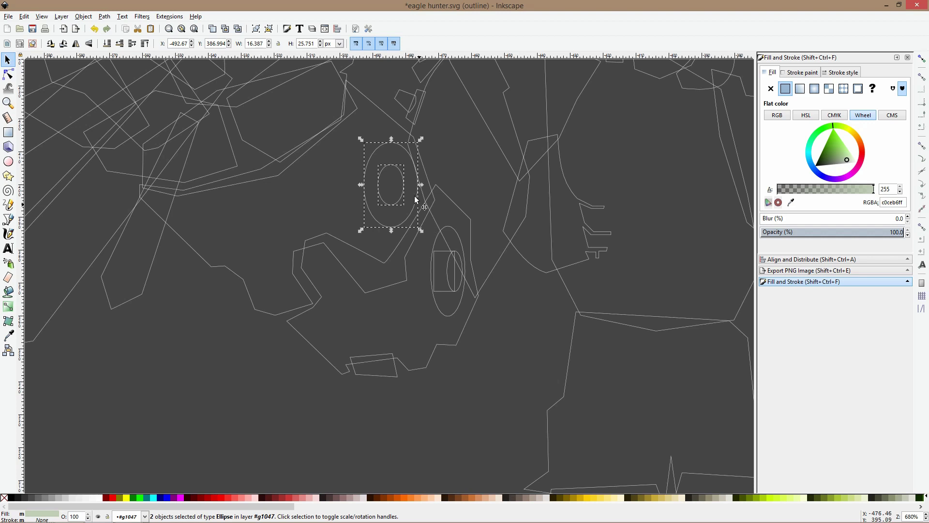
pyautogui.click(402, 189)
pyautogui.scroll(1, 402, 192)
pyautogui.click(410, 194)
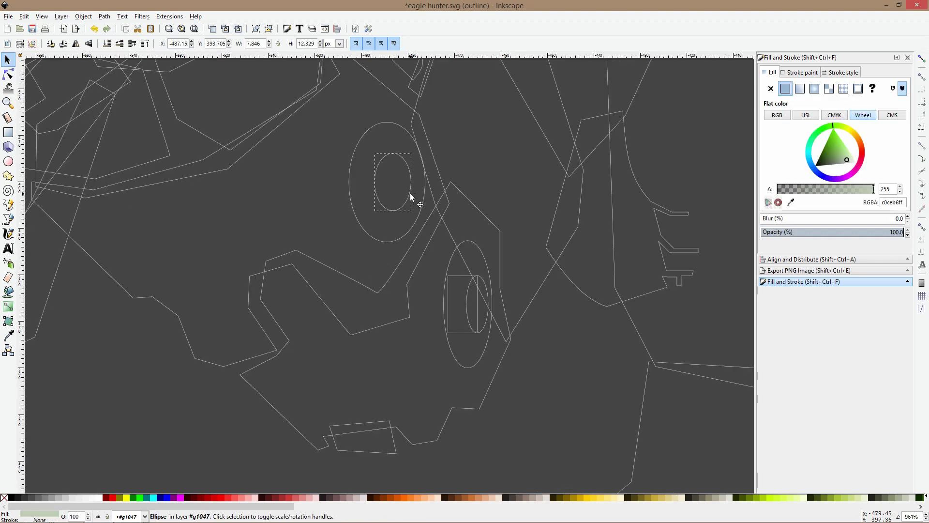
pyautogui.moveTo(408, 197); pyautogui.dragTo(411, 197)
# Draw a rectangle about 7.2 × 12.3 px over the left half of the upper inner ellipse and shift both slightly right
pyautogui.keyDown('ctrl'); pyautogui.click(457, 276); pyautogui.keyUp('ctrl')
pyautogui.keyDown('ctrl'); pyautogui.click(394, 211); pyautogui.keyUp('ctrl')
pyautogui.click(8, 132)
pyautogui.scroll(3, 384, 155)
pyautogui.moveTo(321, 143); pyautogui.dragTo(415, 309)
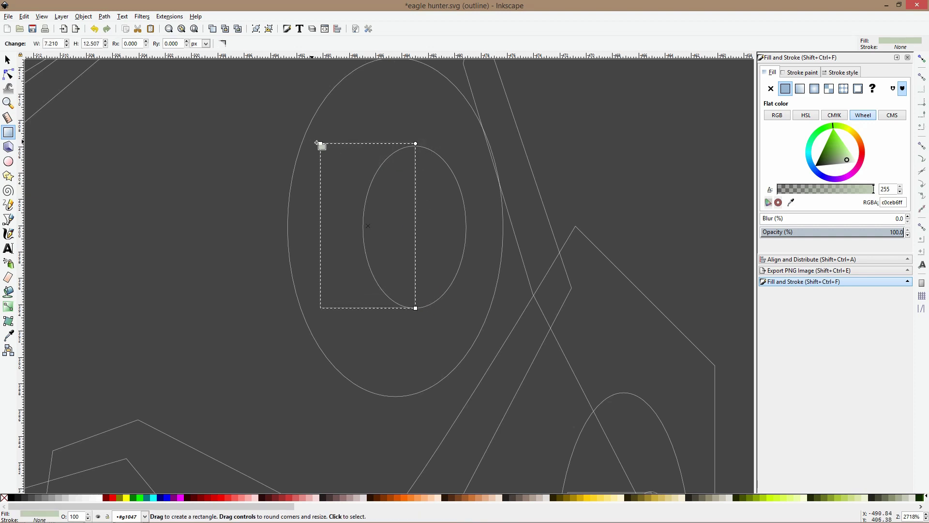
pyautogui.press('s')
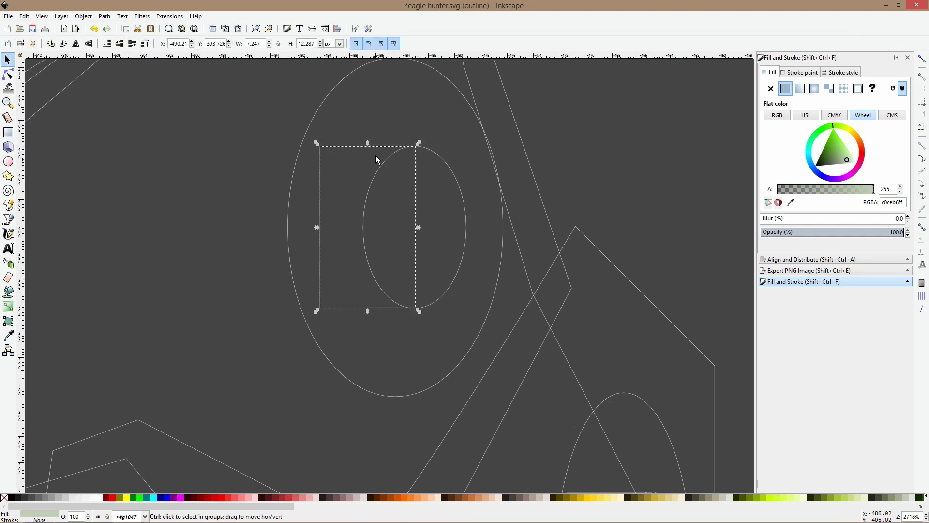
pyautogui.keyDown('shift'); pyautogui.click(382, 163); pyautogui.keyUp('shift')
pyautogui.moveTo(382, 165); pyautogui.dragTo(392, 164)
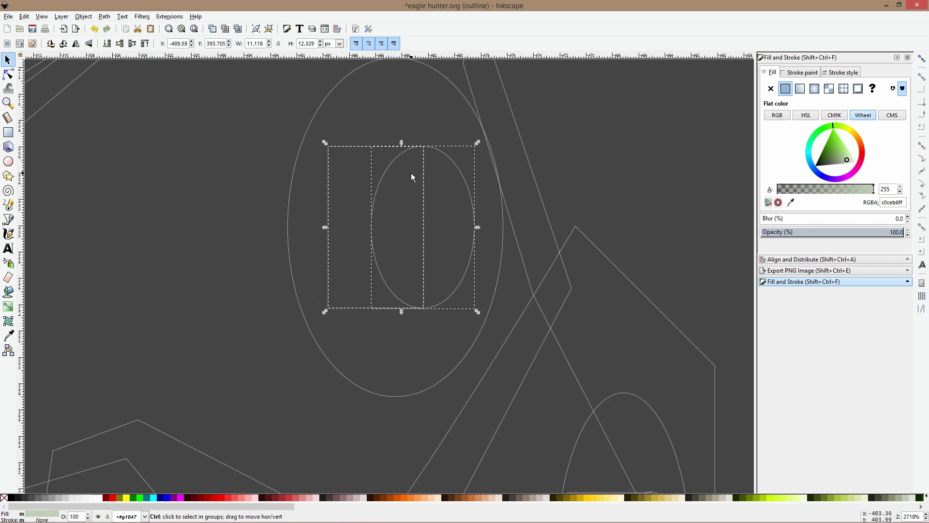
pyautogui.scroll(-4, 411, 173)
pyautogui.press('Escape')
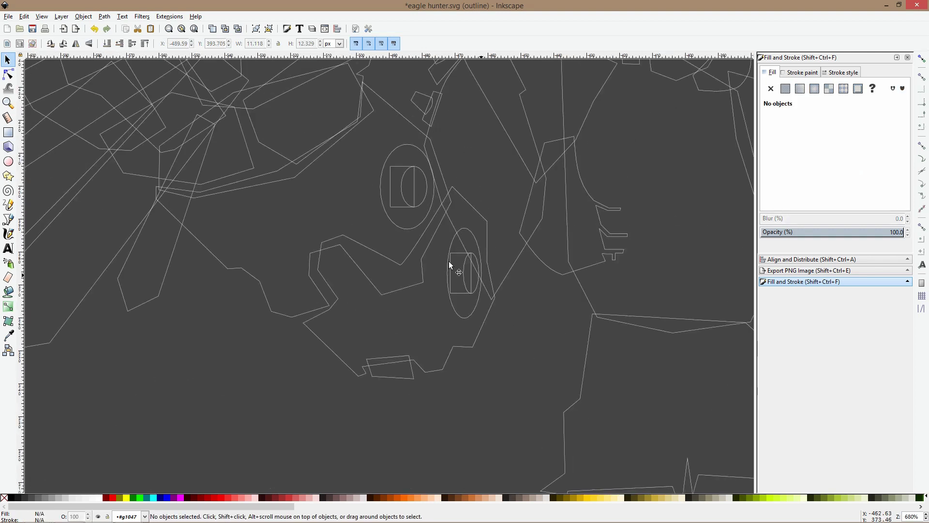
# Fill both outer joint ellipses with the sampled darker green a3b695 in normal display
pyautogui.scroll(2, 449, 262)
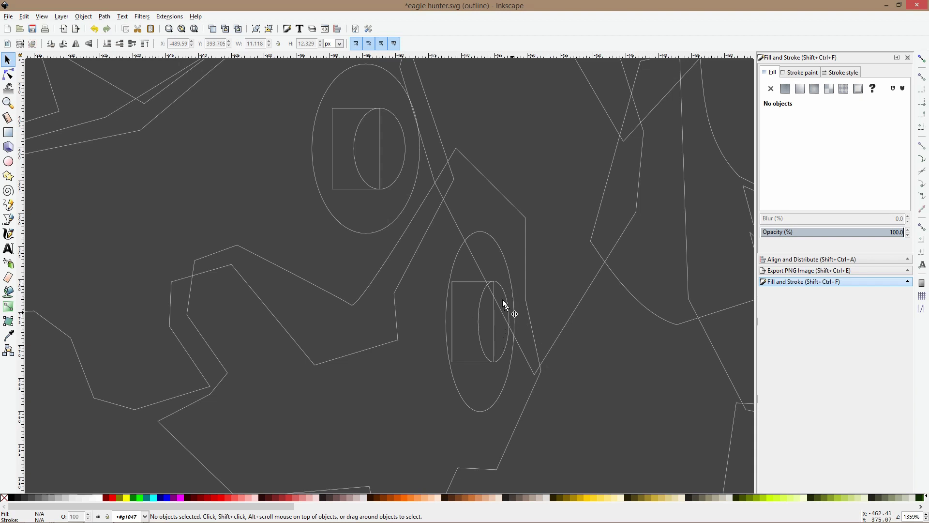
pyautogui.scroll(-3, 500, 286)
pyautogui.keyDown('ctrl'); pyautogui.click(462, 212); pyautogui.keyUp('ctrl')
pyautogui.keyDown('ctrl'); pyautogui.keyDown('shift'); pyautogui.click(484, 277); pyautogui.keyUp('shift'); pyautogui.keyUp('ctrl')
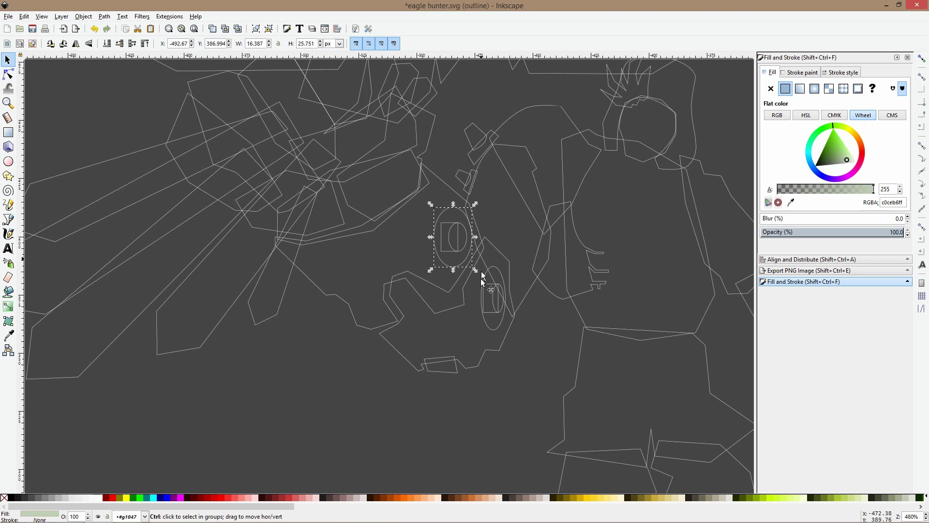
pyautogui.scroll(2, 486, 276)
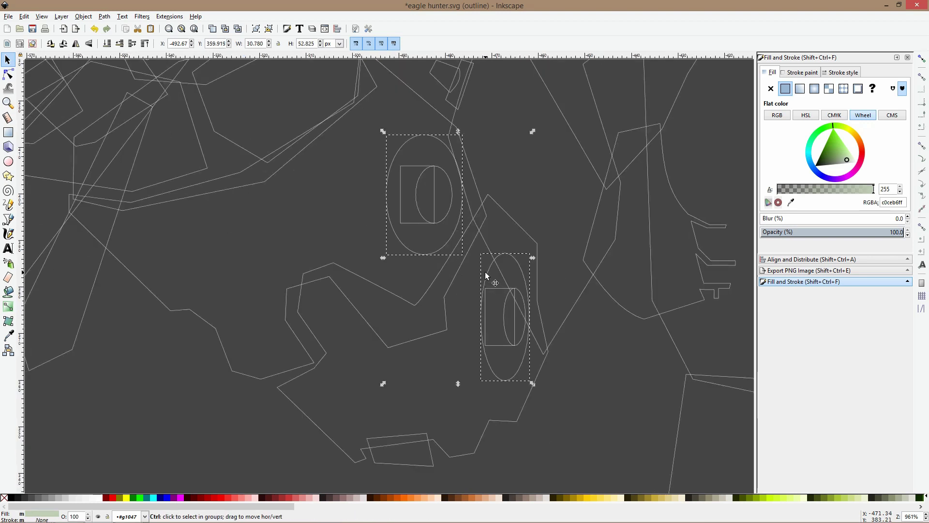
pyautogui.press('ctrl+KP_5')
pyautogui.click(7, 335)
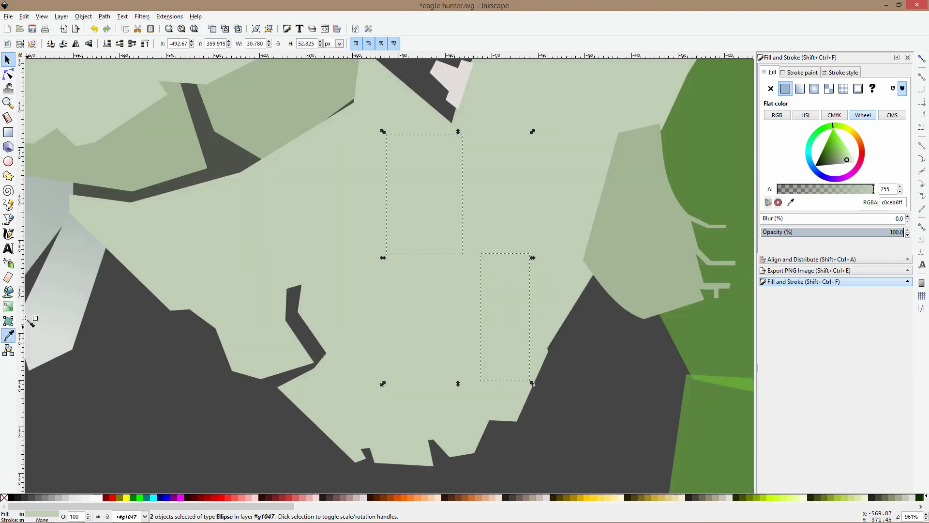
pyautogui.click(129, 162)
pyautogui.press('F1')
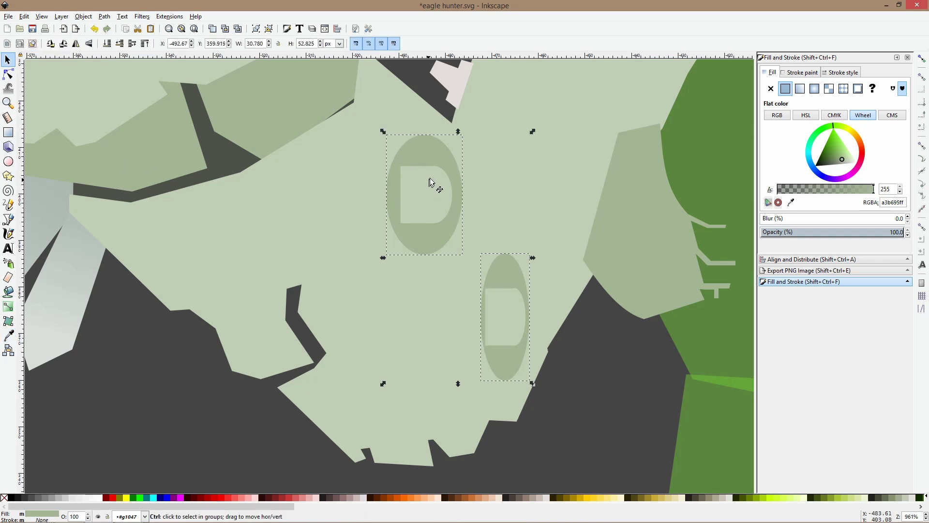
# Select the inner ellipse of the upper arm joint
pyautogui.keyDown('ctrl'); pyautogui.click(446, 181); pyautogui.keyUp('ctrl')
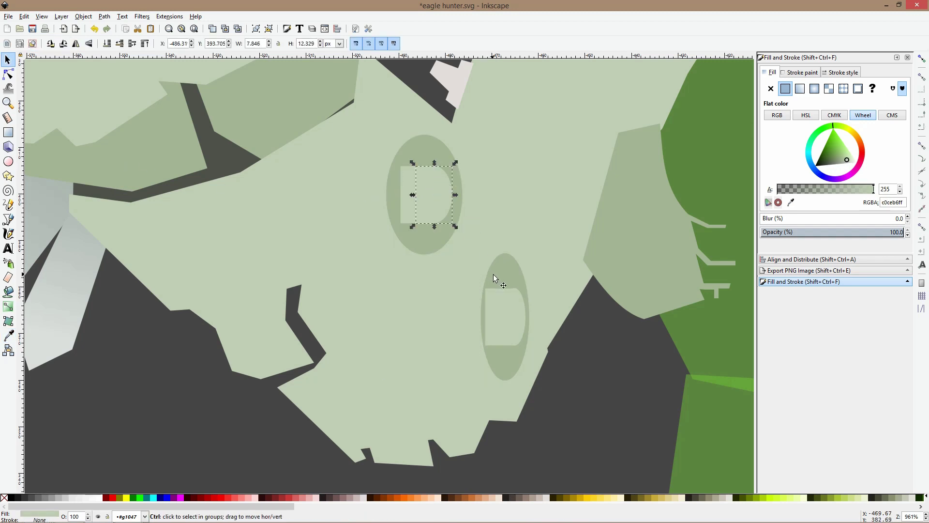
# Lighten the fill of the two small inner ellipses to d5e4cbff
pyautogui.keyDown('ctrl'); pyautogui.keyDown('shift'); pyautogui.click(519, 306); pyautogui.keyUp('shift'); pyautogui.keyUp('ctrl')
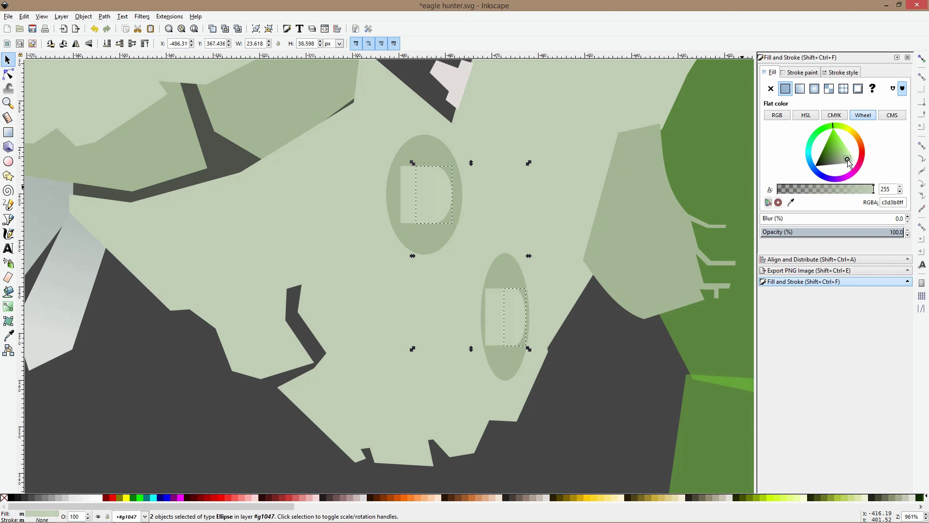
pyautogui.moveTo(848, 159); pyautogui.dragTo(851, 158)
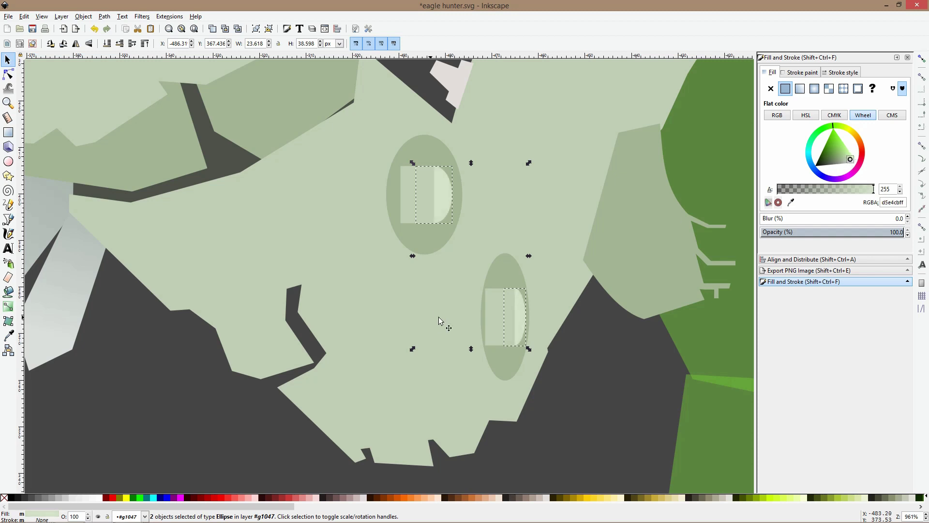
pyautogui.hotkey('ctrl', 'z')
# Lower the lower socket's rectangle behind its light ellipse and give it a horizontal linear gradient fading to transparent at its left side
pyautogui.click(498, 294)
pyautogui.press('pagedown')
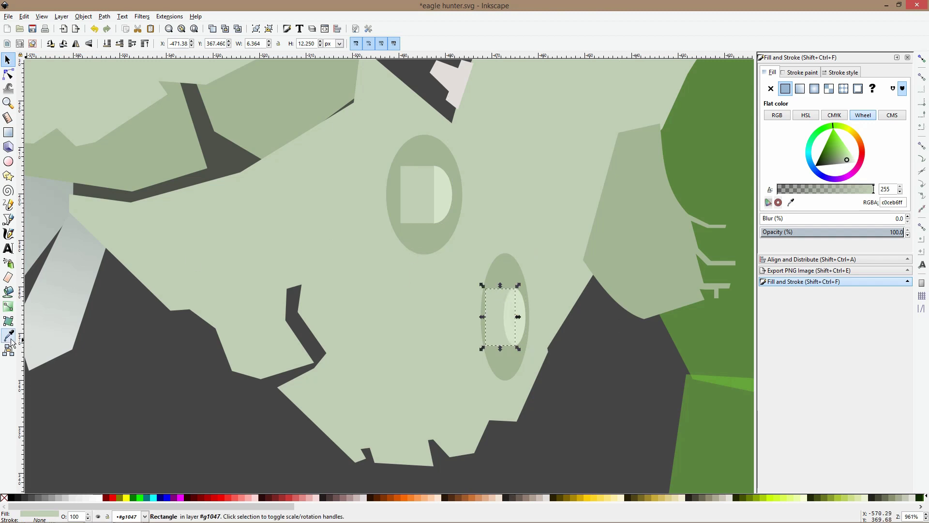
pyautogui.click(8, 307)
pyautogui.scroll(3, 493, 322)
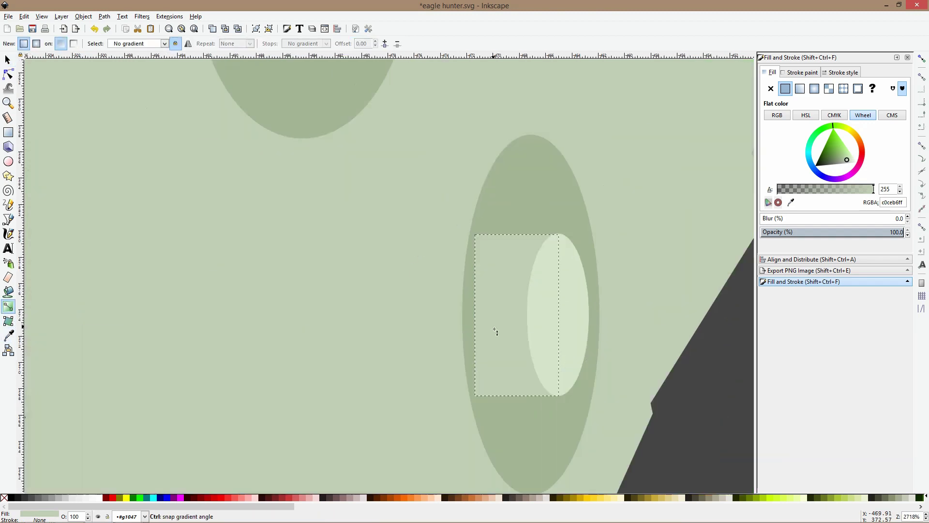
pyautogui.moveTo(481, 315); pyautogui.dragTo(516, 315)
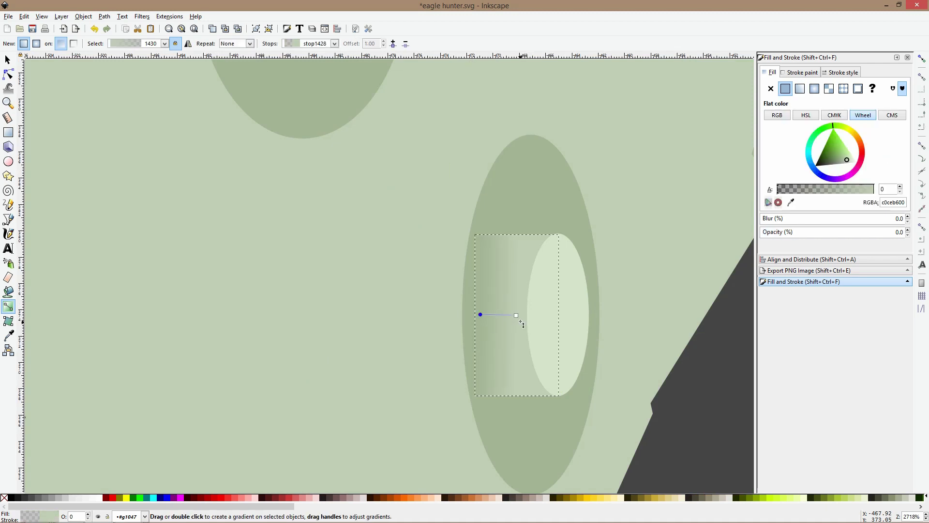
pyautogui.press('s')
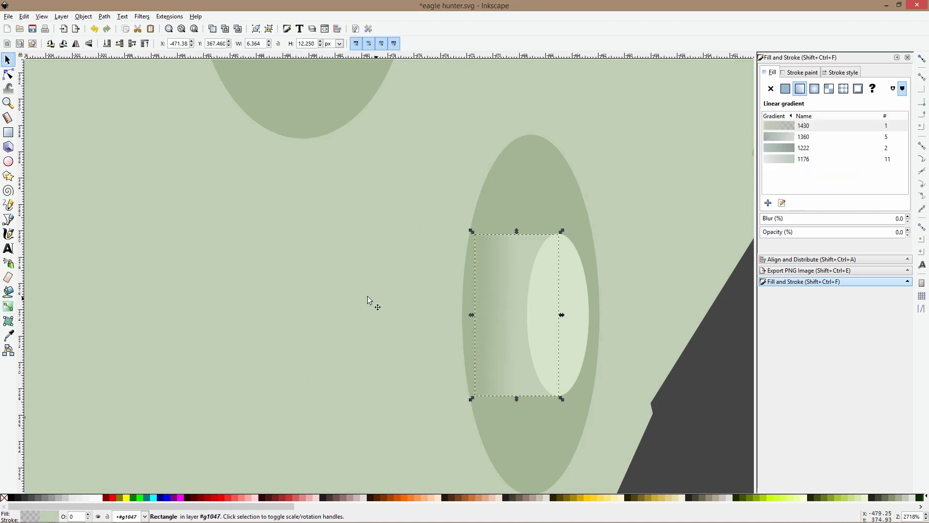
# Give the upper socket's rectangle a matching short horizontal gradient, transparent at its left side, and lower it behind the light ellipse
pyautogui.scroll(6, 324, 137)
pyautogui.click(324, 138)
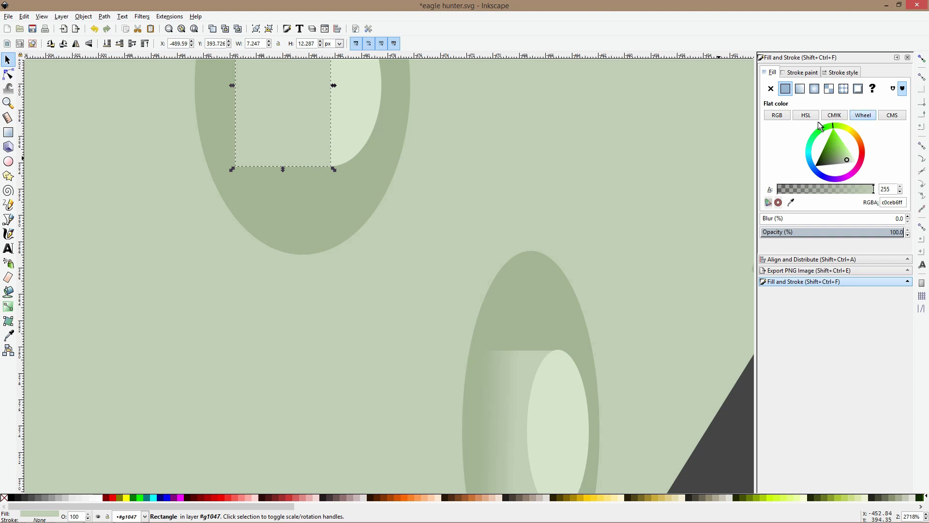
pyautogui.click(801, 89)
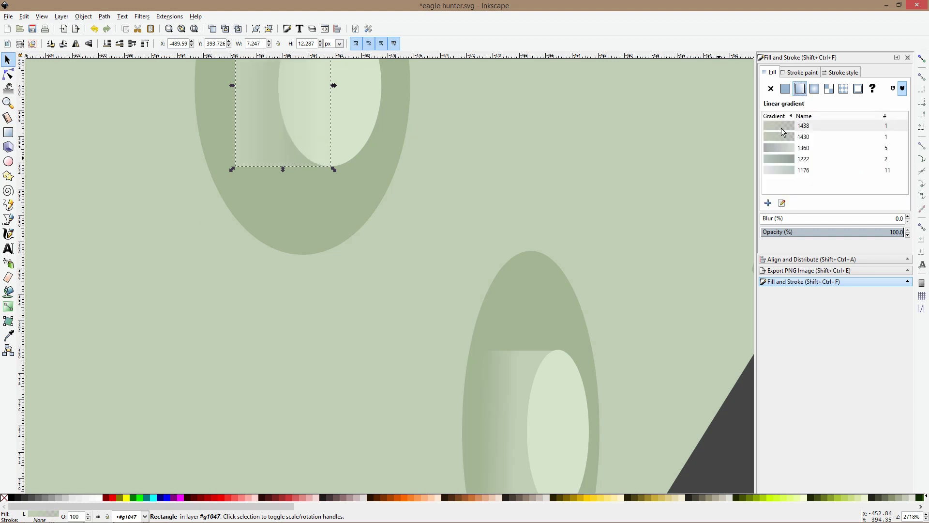
pyautogui.click(784, 128)
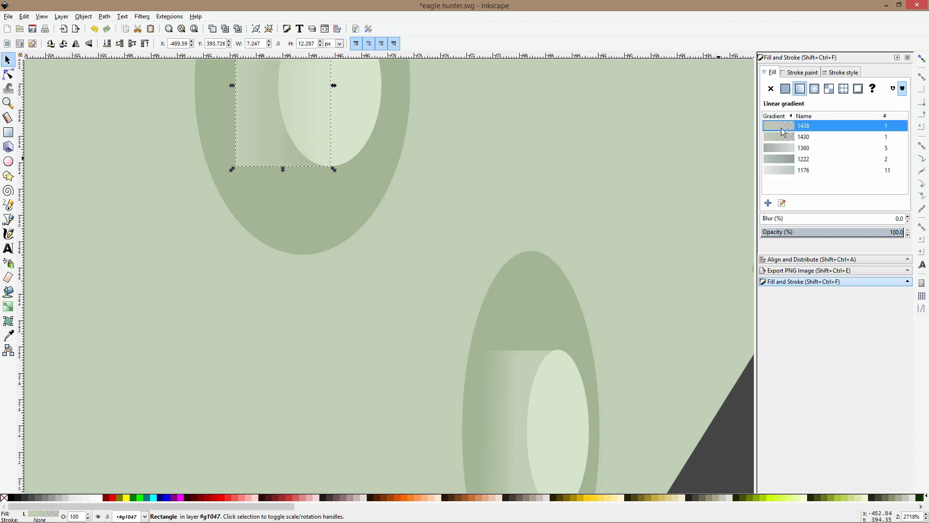
pyautogui.click(8, 306)
pyautogui.moveTo(235, 86)
pyautogui.mouseDown()
pyautogui.moveTo(305, 85)
pyautogui.moveTo(241, 95)
pyautogui.moveTo(244, 85)
pyautogui.mouseUp()
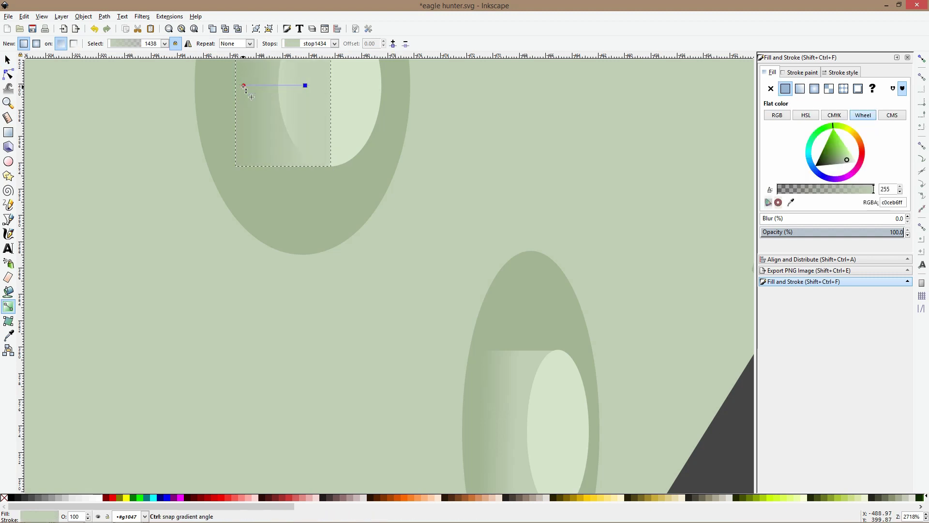
pyautogui.press('Escape')
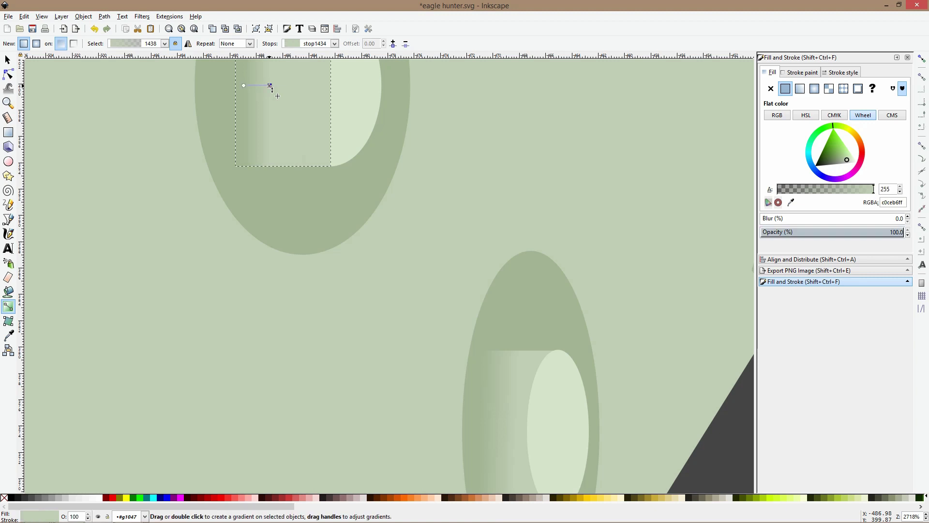
pyautogui.press('s')
pyautogui.keyDown('alt'); pyautogui.click(269, 85); pyautogui.keyUp('alt')
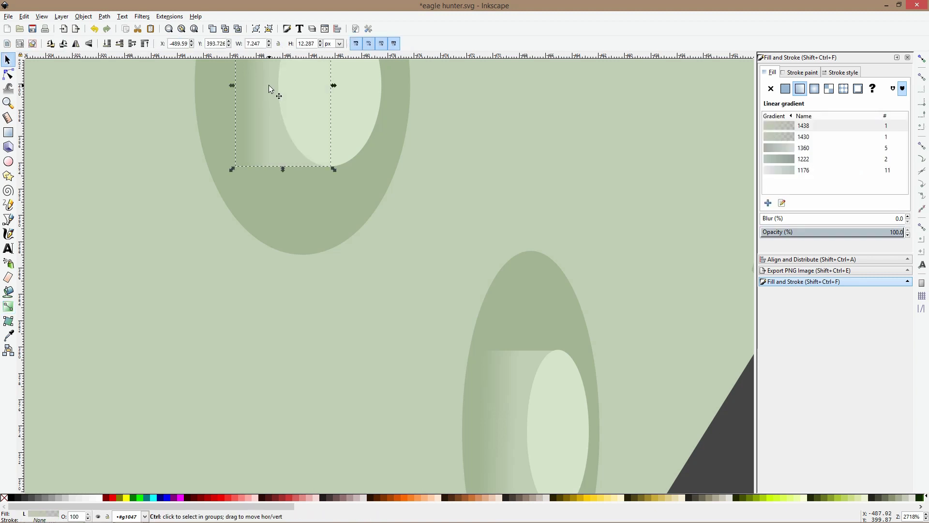
# Fill the upper socket's large ellipse with an opaque diagonal linear gradient from a3b695 to 6e7f61, darkest at the upper-left edge
pyautogui.scroll(-5, 269, 85)
pyautogui.scroll(5, 292, 190)
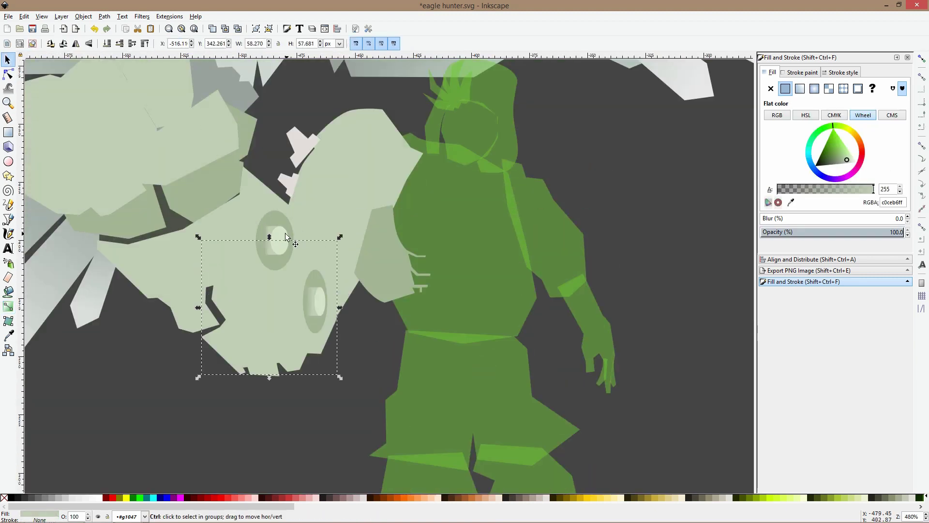
pyautogui.scroll(3, 284, 218)
pyautogui.click(239, 217)
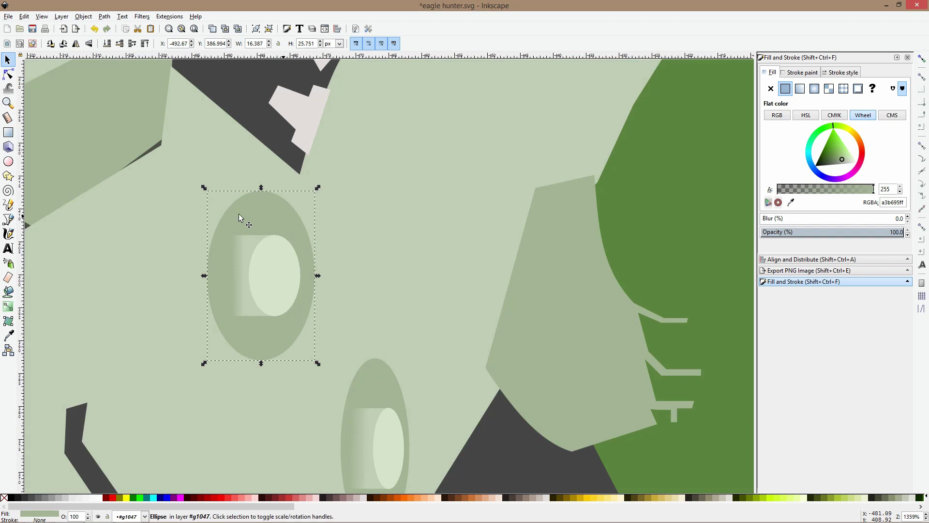
pyautogui.click(9, 306)
pyautogui.moveTo(241, 217); pyautogui.dragTo(293, 236)
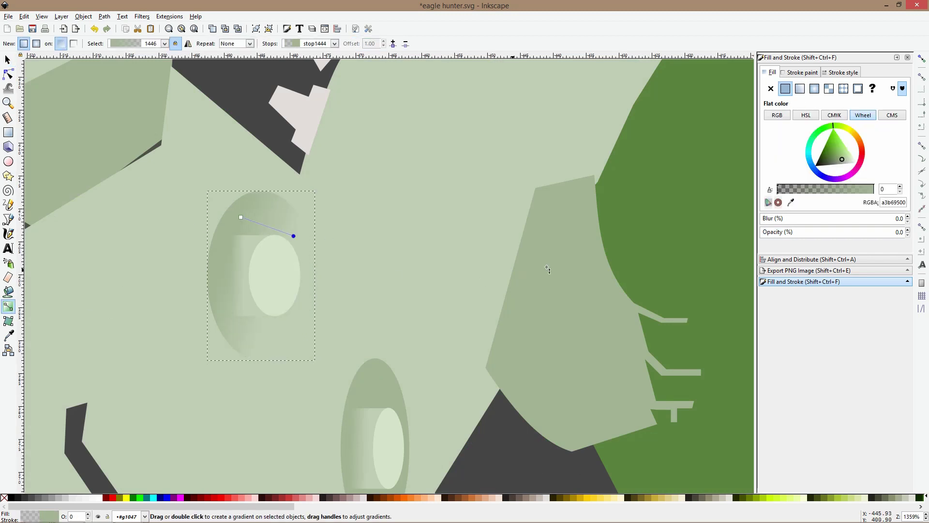
pyautogui.click(834, 160)
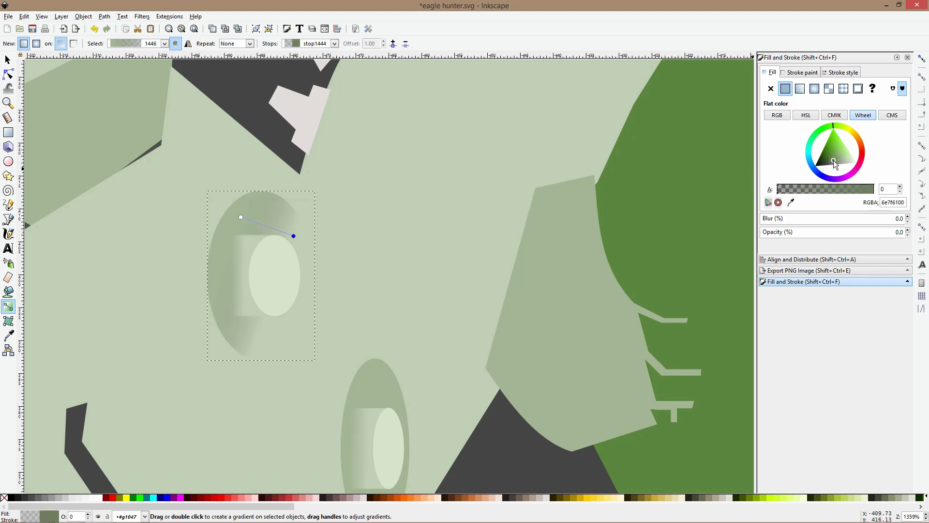
pyautogui.moveTo(851, 193); pyautogui.dragTo(928, 203)
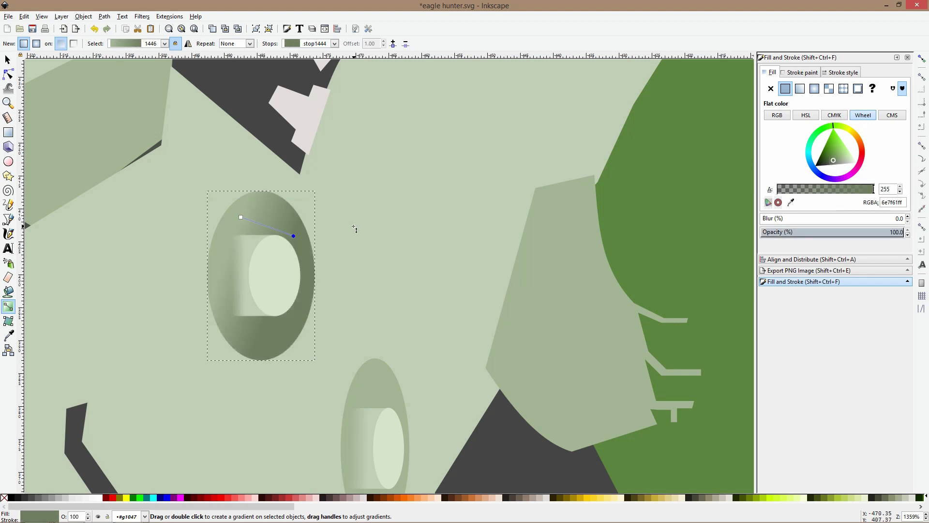
pyautogui.moveTo(294, 236); pyautogui.dragTo(291, 275)
pyautogui.moveTo(247, 208); pyautogui.dragTo(228, 211)
# Apply the upper socket's gradient to the lower socket's large ellipse and angle it so the dark end lies at the upper left
pyautogui.scroll(-6, 269, 252)
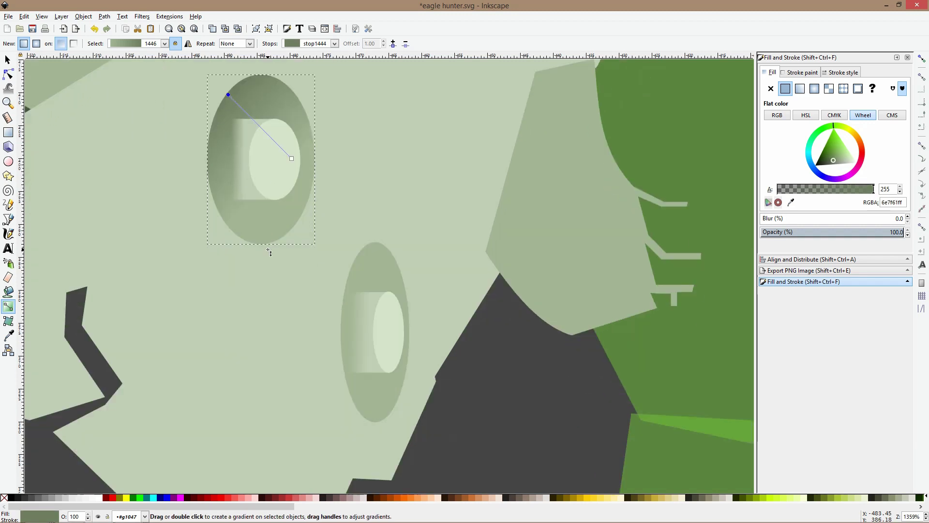
pyautogui.click(370, 276)
pyautogui.click(803, 88)
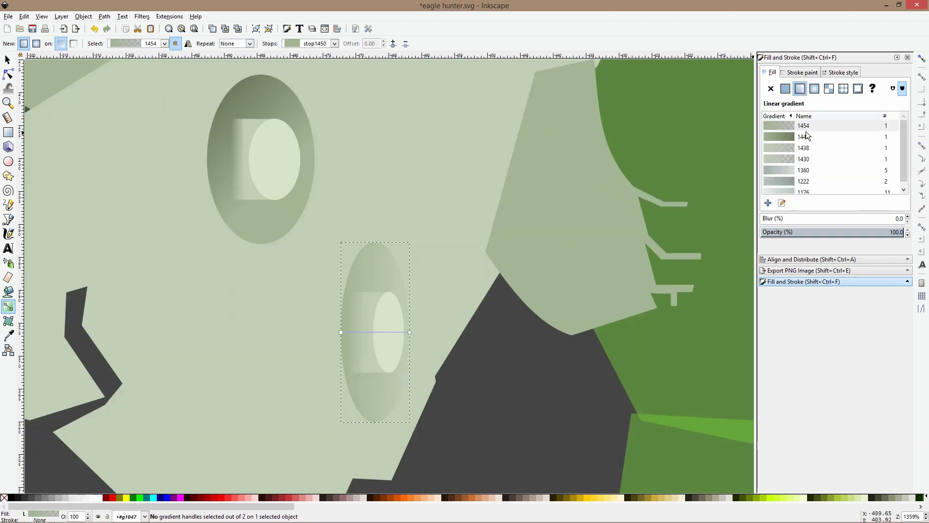
pyautogui.click(777, 139)
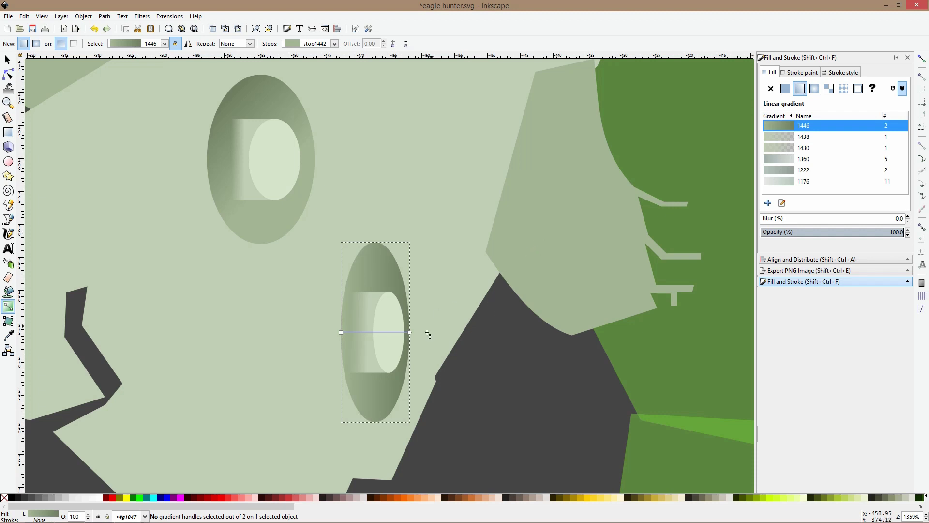
pyautogui.moveTo(411, 333); pyautogui.dragTo(353, 283)
pyautogui.moveTo(343, 332); pyautogui.dragTo(380, 369)
pyautogui.press('s')
# Duplicate the lower socket's large ellipse, enlarge it to about 12.1 × 31.6 px, fill it with d5e4cb and place it behind as a rim
pyautogui.hotkey('ctrl', 'd')
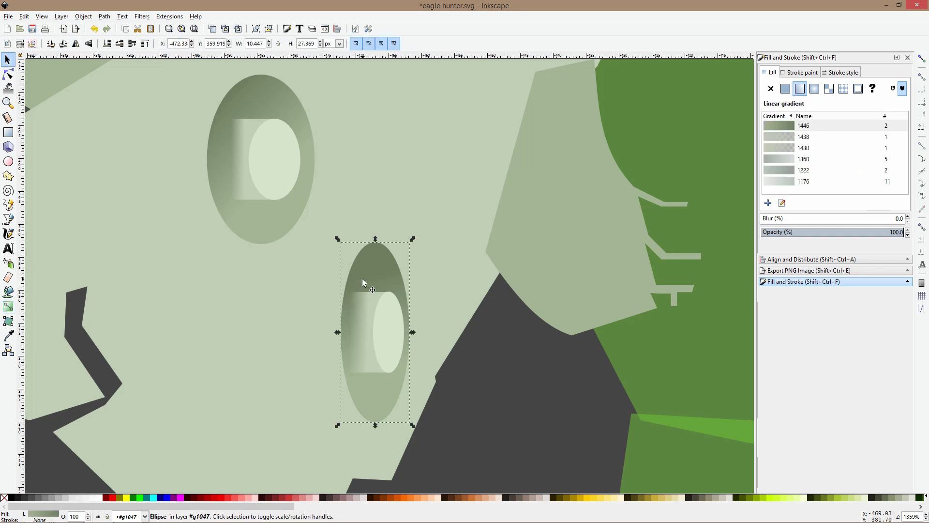
pyautogui.press('Home')
pyautogui.moveTo(374, 238); pyautogui.dragTo(371, 225)
pyautogui.click(8, 335)
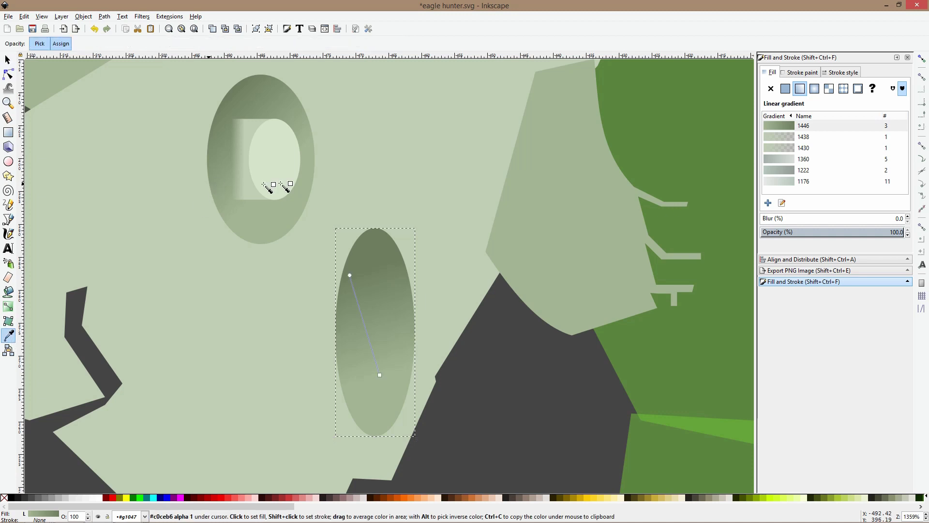
pyautogui.click(280, 186)
pyautogui.press('s')
pyautogui.press('pagedown')
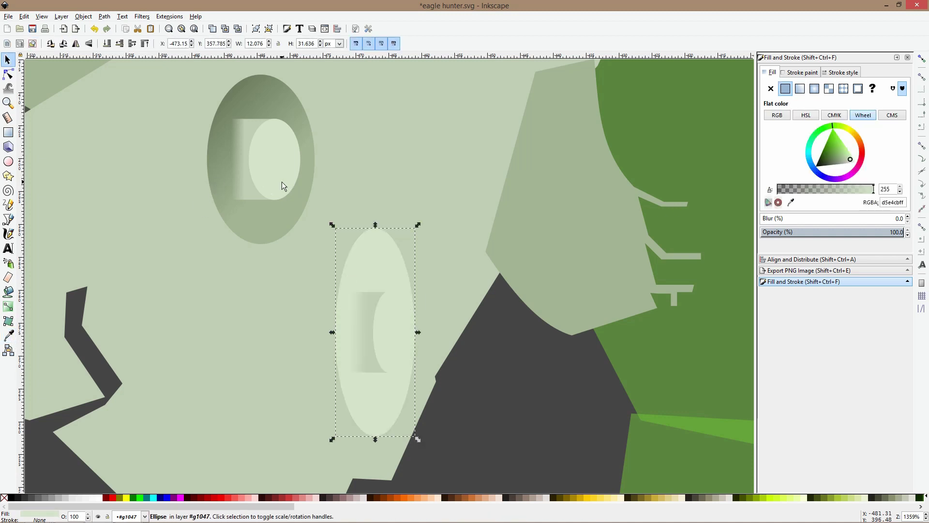
pyautogui.press('pagedown')
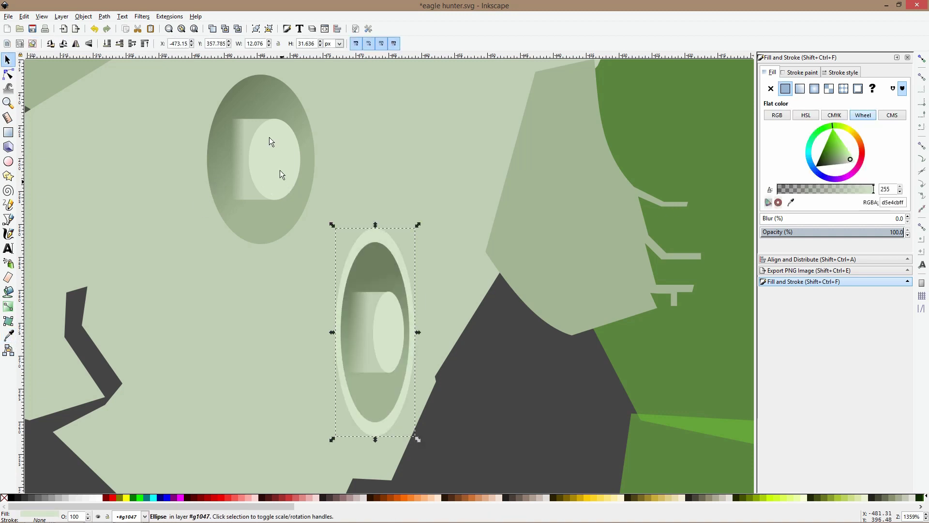
# Create a matching d5e4cb rim behind the upper socket from a copy of its large ellipse, enlarged to about 17.2 × 27.1 px
pyautogui.click(269, 86)
pyautogui.press('pageup')
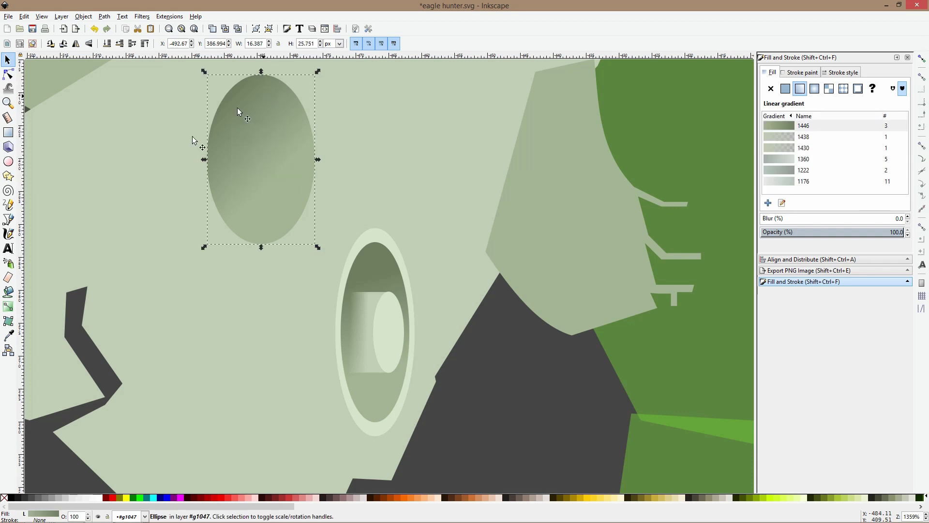
pyautogui.click(8, 335)
pyautogui.click(380, 239)
pyautogui.press('s')
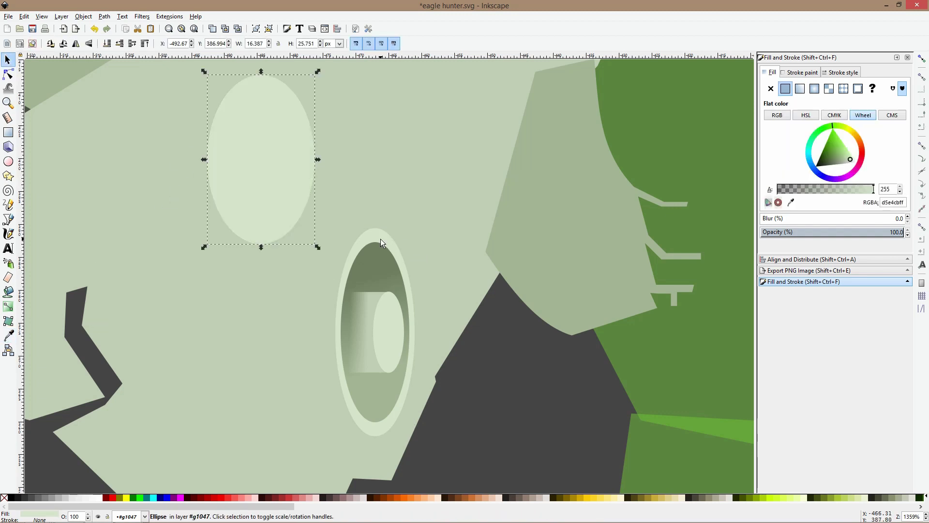
pyautogui.moveTo(264, 71); pyautogui.dragTo(263, 68)
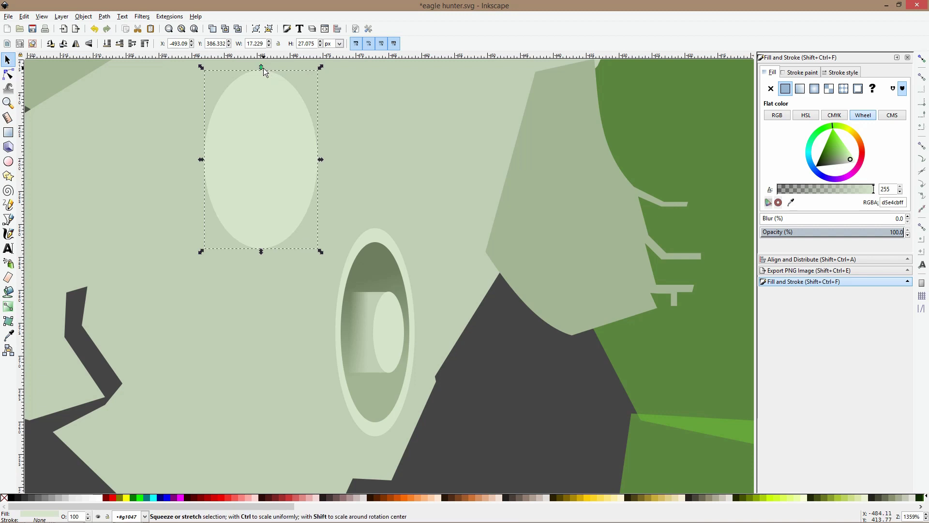
pyautogui.press('pagedown')
pyautogui.press('ctrl')
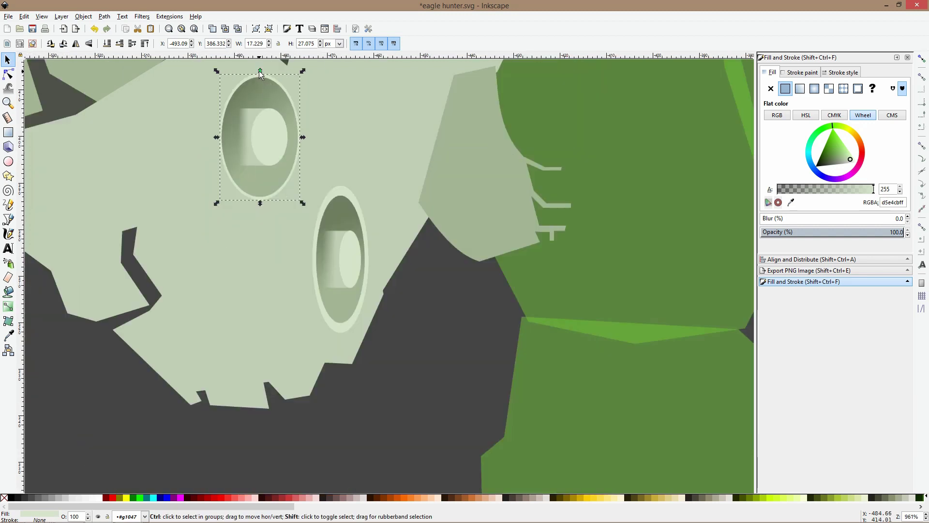
# Enlarge the upper socket's rim ellipse slightly about its centre, then leave the group and clear the selection
pyautogui.keyDown('ctrl'); pyautogui.scroll(2, 259, 72); pyautogui.keyUp('ctrl')
pyautogui.moveTo(259, 73); pyautogui.dragTo(254, 74)
pyautogui.scroll(-2, 391, 284)
pyautogui.keyDown('ctrl'); pyautogui.click(408, 272); pyautogui.keyUp('ctrl')
pyautogui.click(513, 278)
pyautogui.press('5')
pyautogui.press('Escape')
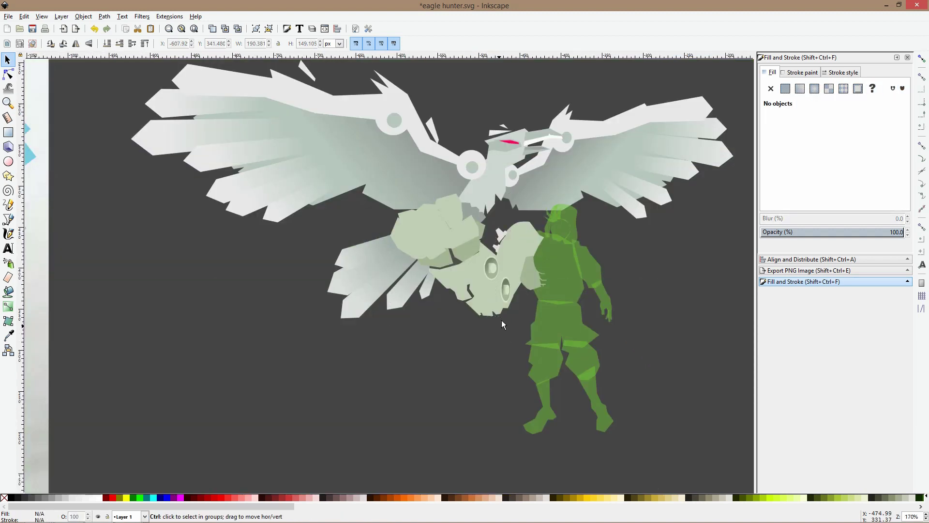
# Extend the upper socket's rectangle leftward to the dark ellipse's edge and shift its gradient's transparent end left to match
pyautogui.keyDown('ctrl'); pyautogui.scroll(5, 510, 289); pyautogui.keyUp('ctrl')
pyautogui.keyDown('ctrl'); pyautogui.click(391, 156); pyautogui.keyUp('ctrl')
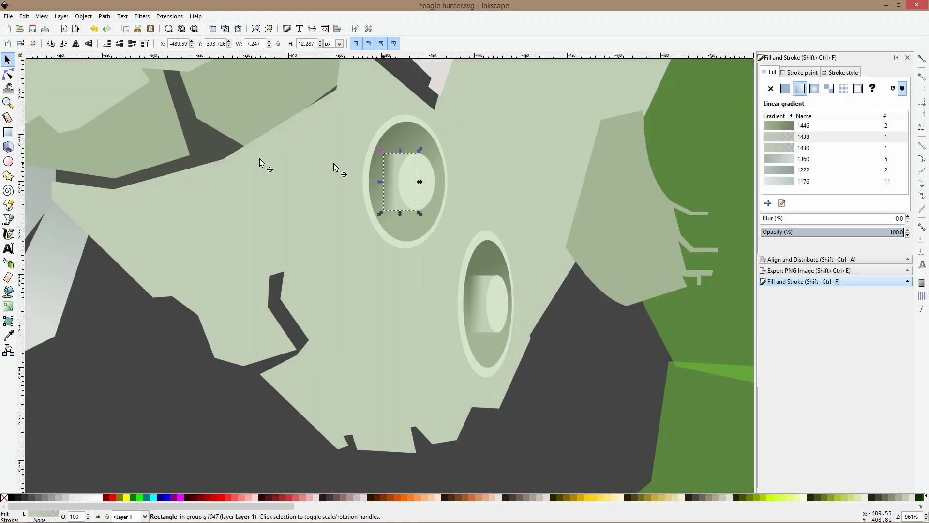
pyautogui.click(9, 74)
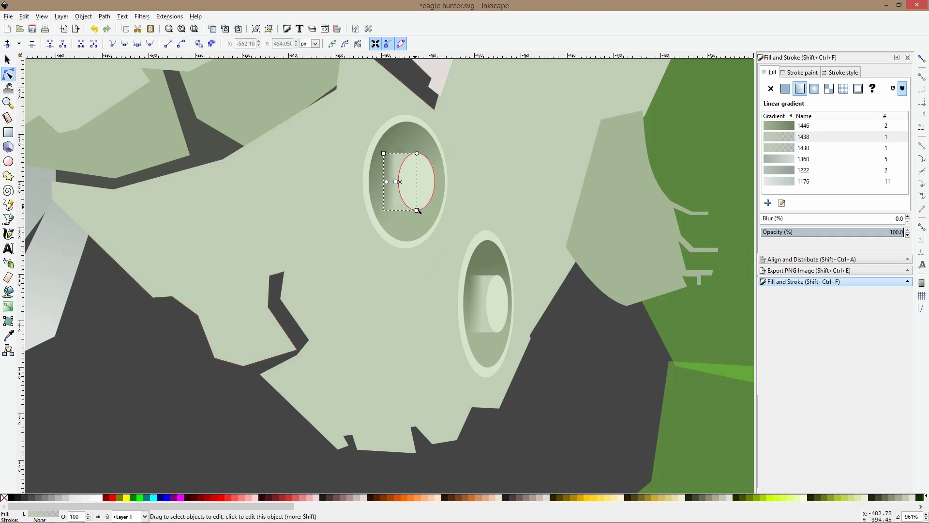
pyautogui.moveTo(384, 154); pyautogui.dragTo(374, 153)
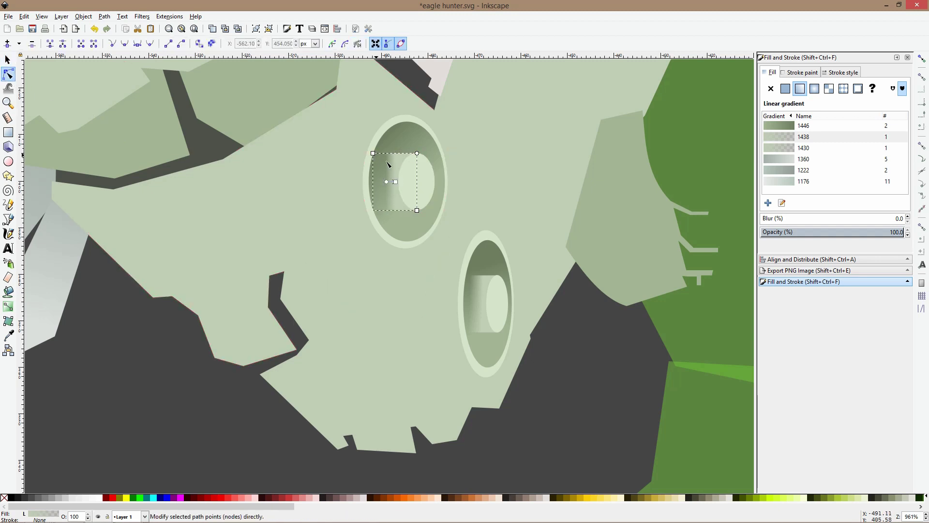
pyautogui.click(382, 182)
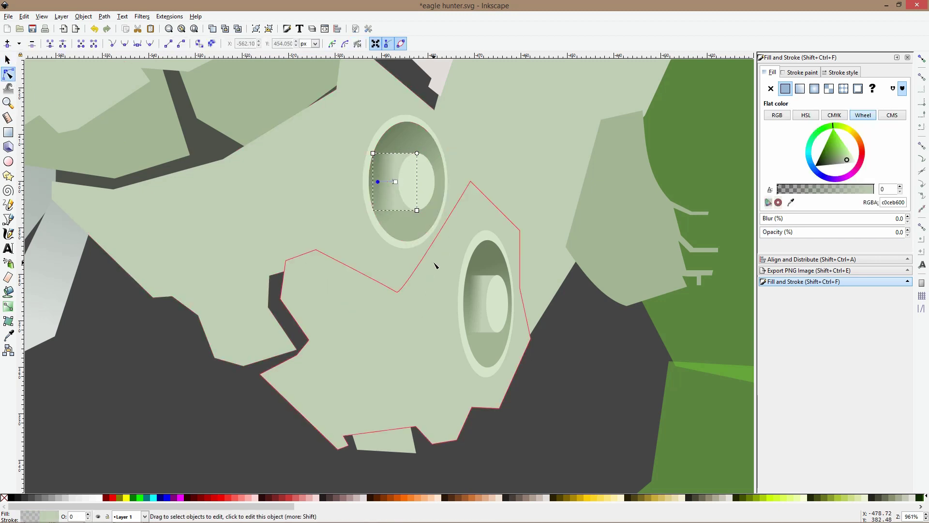
pyautogui.press('s')
pyautogui.click(530, 238)
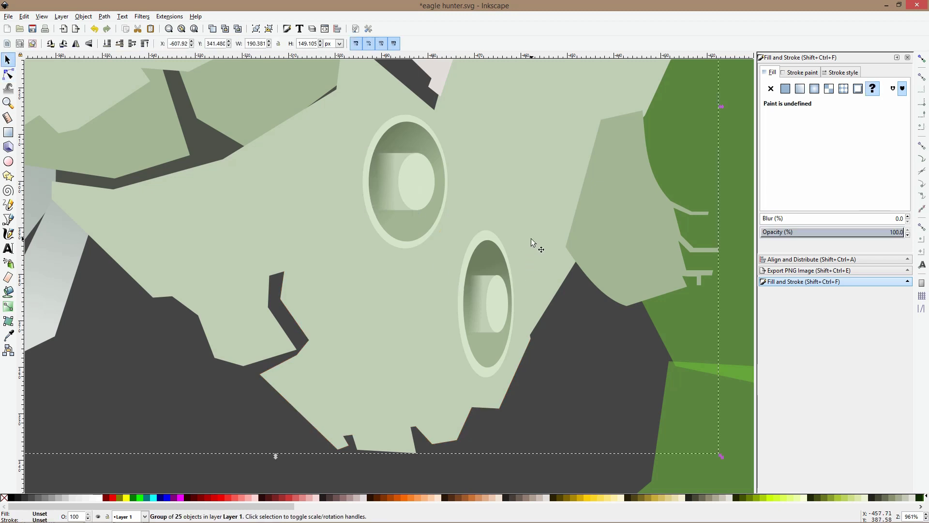
pyautogui.scroll(-4, 531, 238)
pyautogui.click(499, 319)
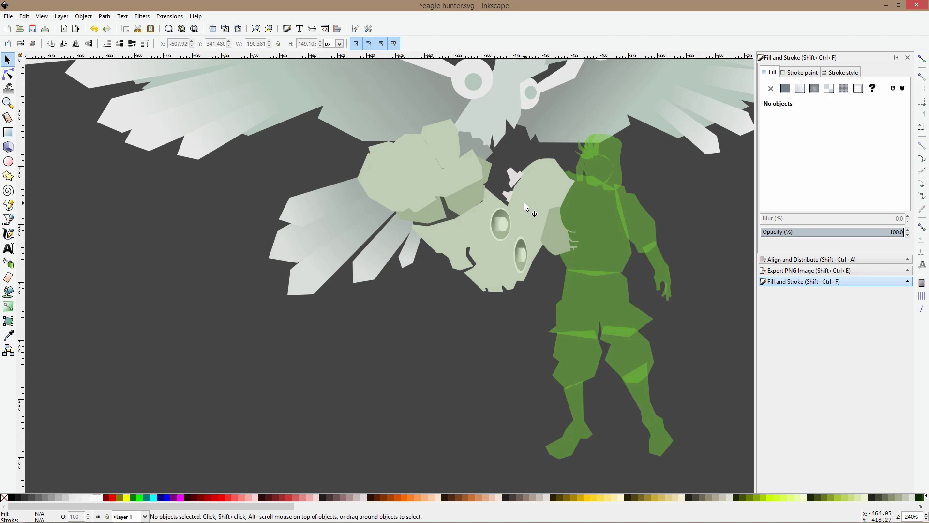
# Set the opacity of all the green hunter's parts to 100% inside their group, then clear the selection
pyautogui.scroll(-2, 533, 217)
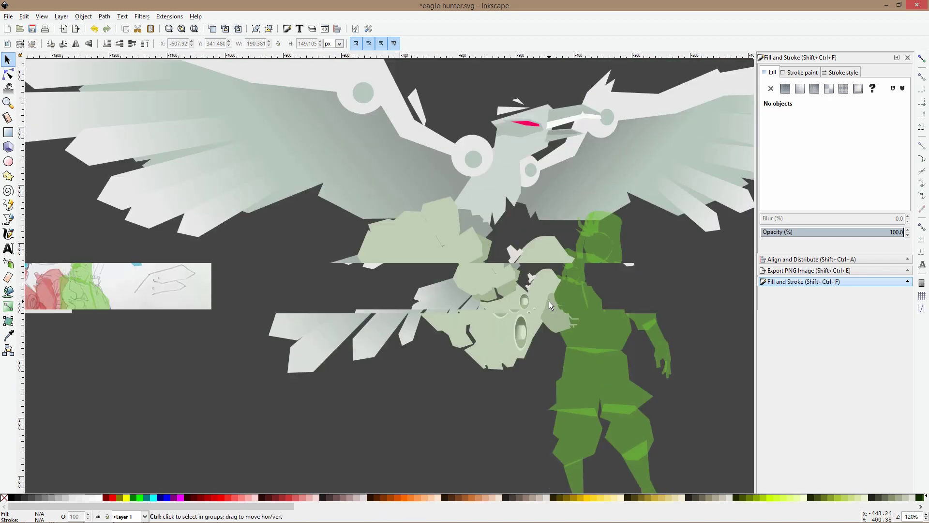
pyautogui.scroll(-1, 549, 303)
pyautogui.click(591, 310)
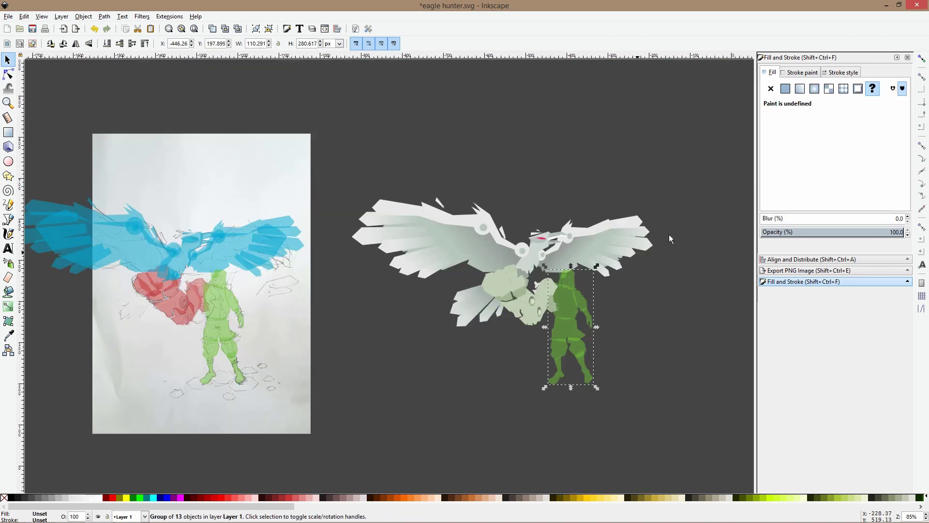
pyautogui.doubleClick(588, 310)
pyautogui.hotkey('ctrl', 'a')
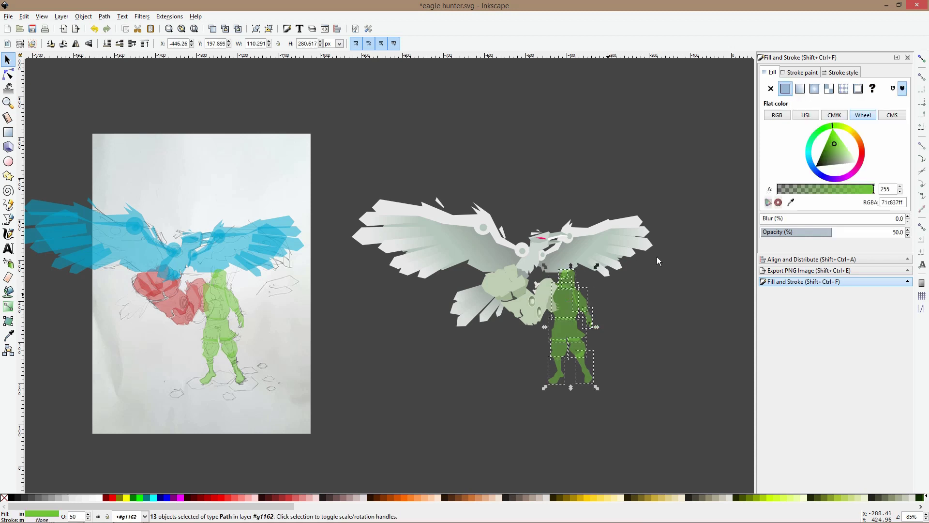
pyautogui.moveTo(876, 232); pyautogui.dragTo(913, 233)
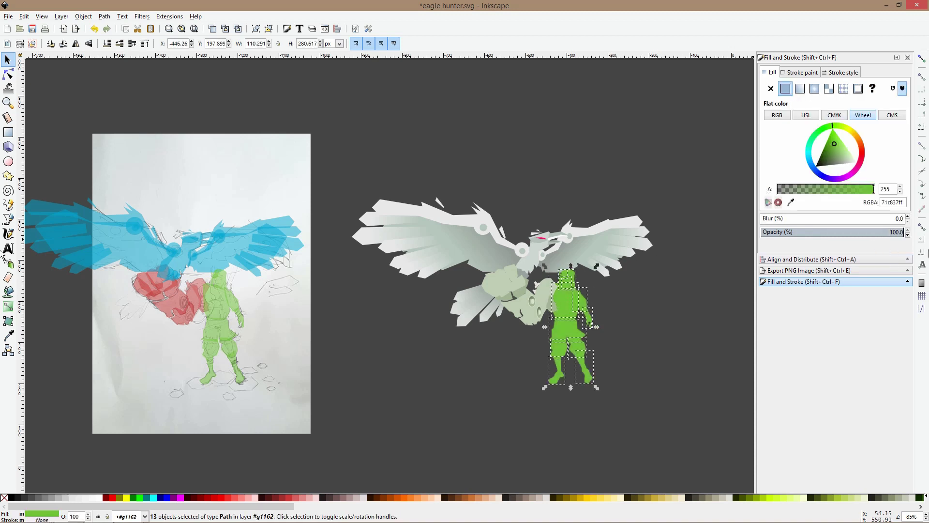
pyautogui.click(605, 325)
# Duplicate the shaded eagle hunter illustration and place the copy to the right of the original at the same height
pyautogui.scroll(-2, 542, 307)
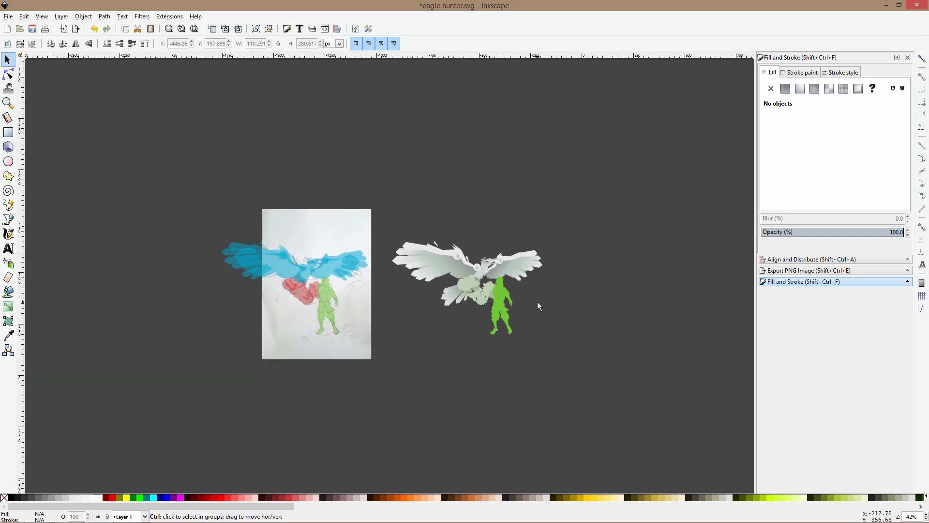
pyautogui.hscroll(5, 538, 303)
pyautogui.moveTo(417, 210); pyautogui.dragTo(163, 344)
pyautogui.moveTo(313, 257); pyautogui.dragTo(509, 257)
pyautogui.click(476, 213)
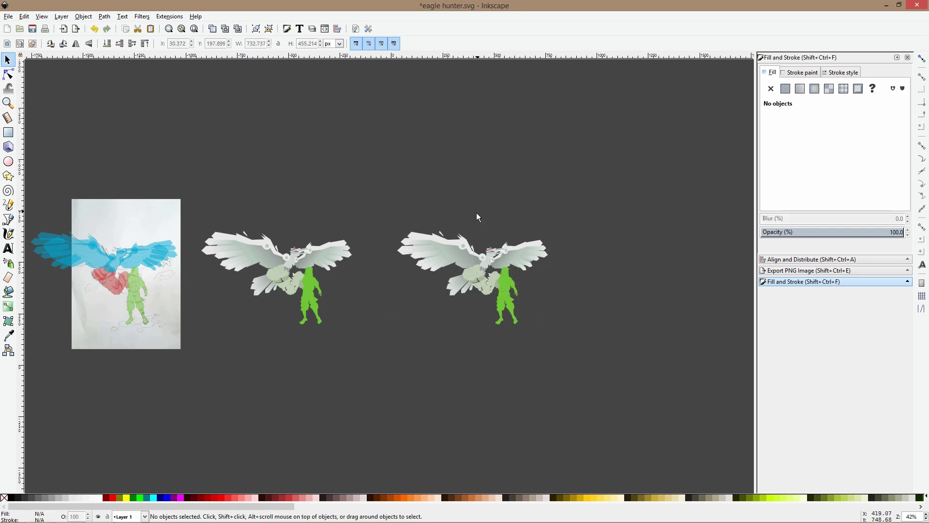
# Move the pencil sketch image out from behind the translucent coloured tracing and leave it just to the left of it
pyautogui.keyDown('ctrl'); pyautogui.scroll(-2, 249, 216); pyautogui.keyUp('ctrl')
pyautogui.keyDown('ctrl'); pyautogui.scroll(3, 213, 213); pyautogui.keyUp('ctrl')
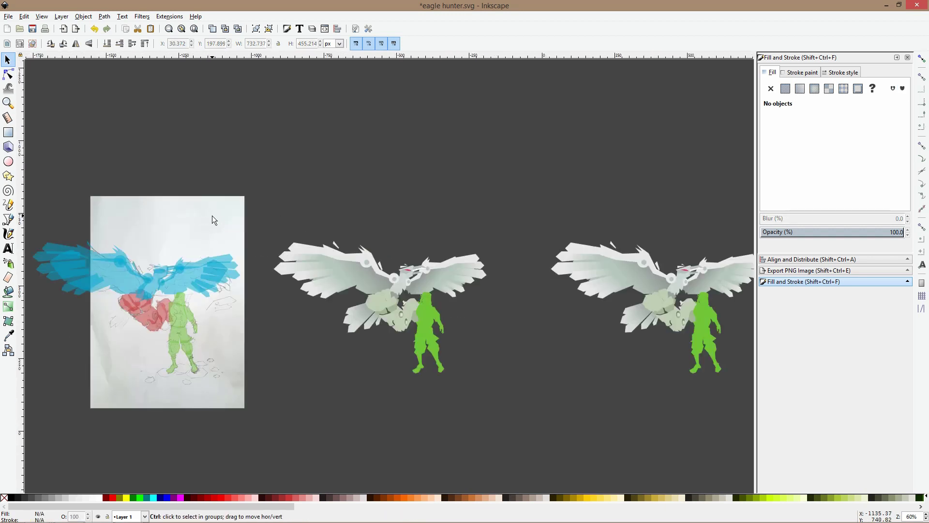
pyautogui.keyDown('ctrl'); pyautogui.scroll(-1, 212, 216); pyautogui.keyUp('ctrl')
pyautogui.moveTo(212, 216); pyautogui.dragTo(7, 254)
pyautogui.moveTo(124, 245); pyautogui.dragTo(281, 249)
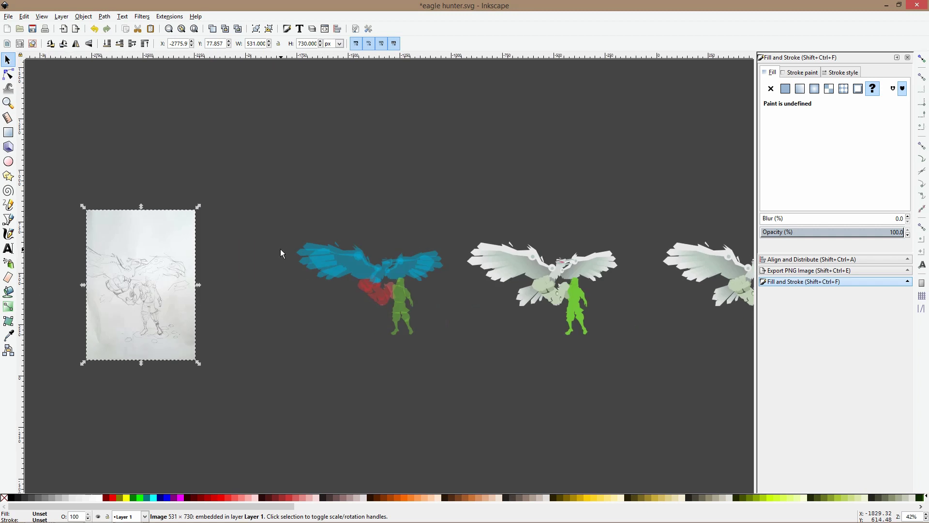
pyautogui.moveTo(176, 249); pyautogui.dragTo(248, 248)
pyautogui.click(293, 223)
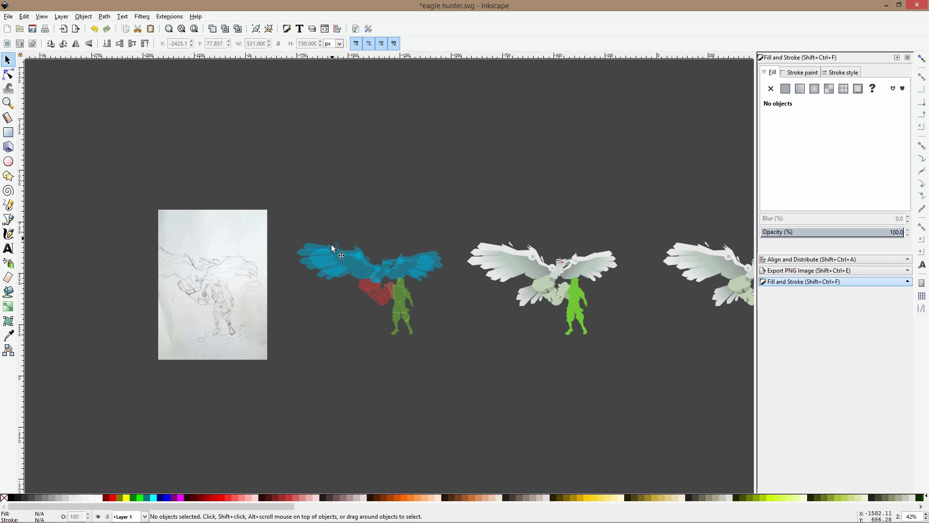
# Compare the pencil sketch, the translucent tracing and the two shaded versions, ending close up on the rightmost copy's pale green fist
pyautogui.hscroll(8, 588, 273)
pyautogui.scroll(-3, 588, 273)
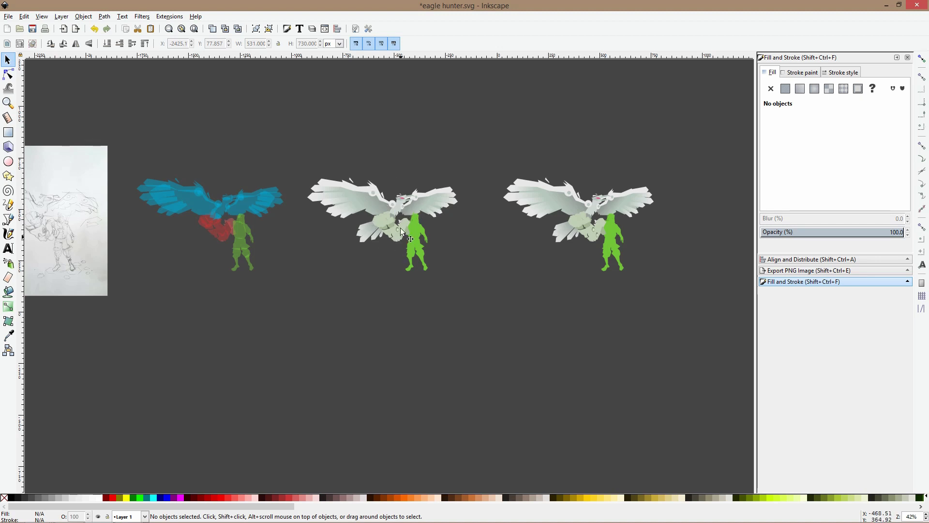
pyautogui.moveTo(396, 227); pyautogui.dragTo(467, 243)
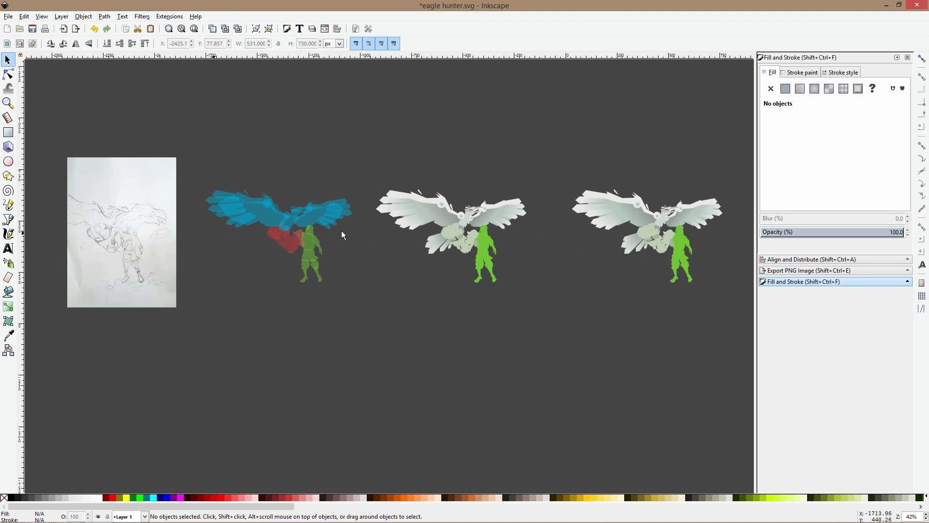
pyautogui.scroll(4, 150, 244)
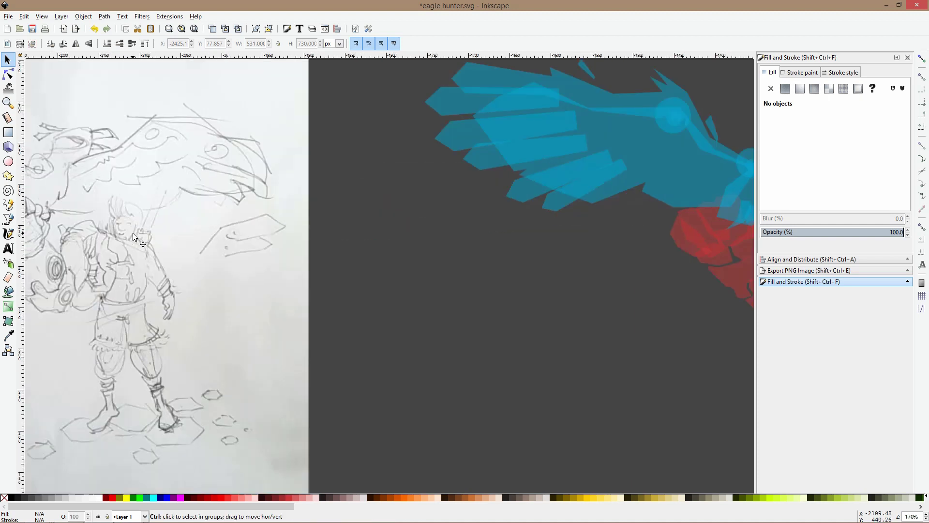
pyautogui.scroll(-1, 203, 210)
pyautogui.hscroll(-2, 382, 206)
pyautogui.press('ctrl')
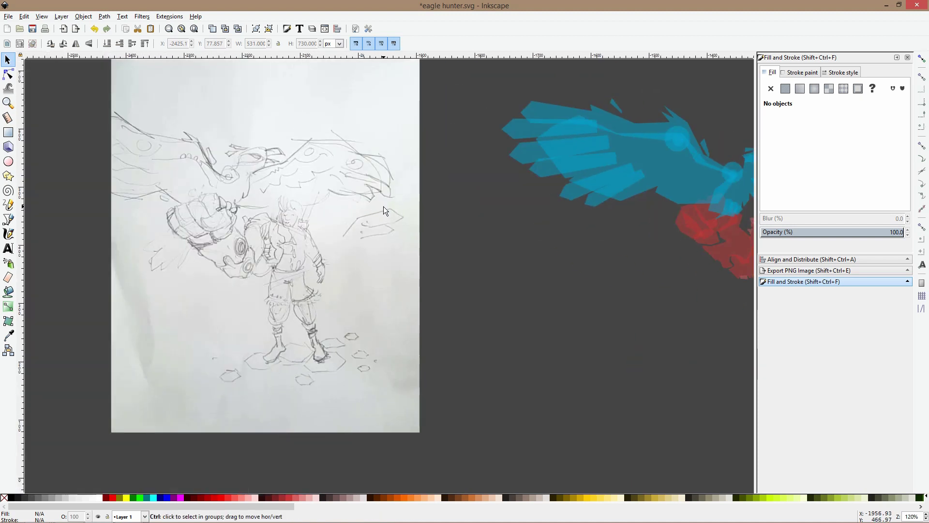
pyautogui.scroll(-2, 384, 206)
pyautogui.hscroll(5, 420, 207)
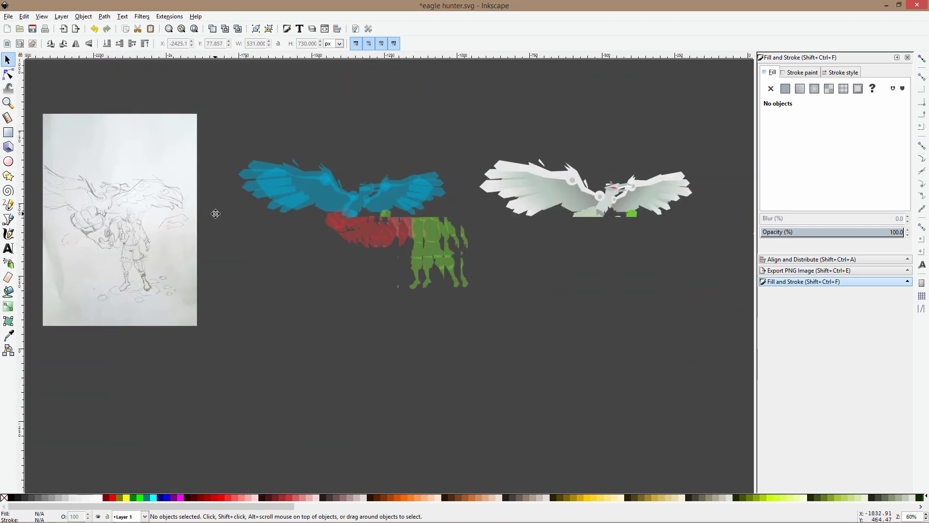
pyautogui.scroll(2, 352, 208)
pyautogui.hscroll(8, 431, 210)
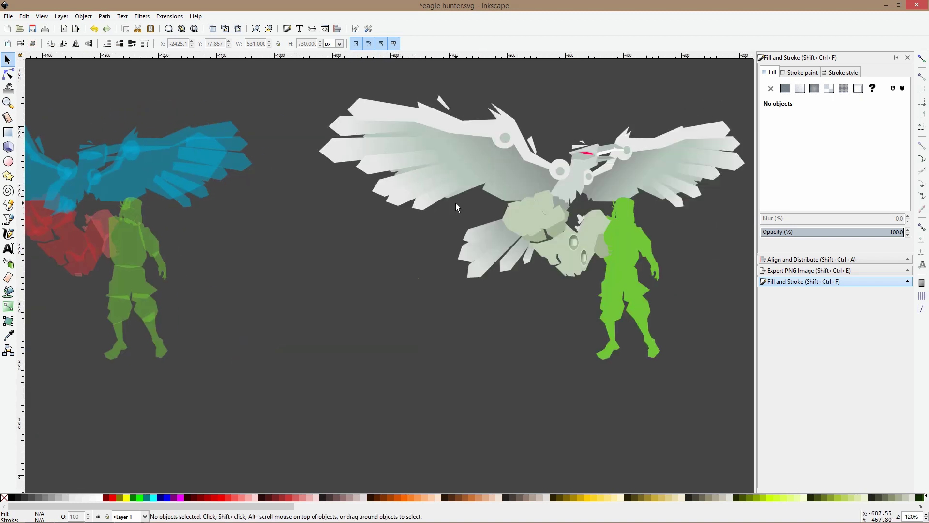
pyautogui.hscroll(10, 444, 220)
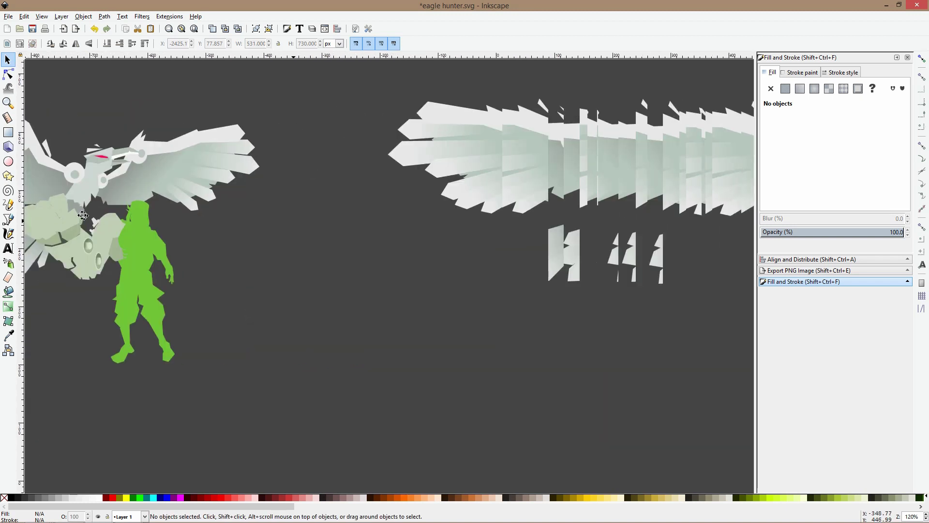
pyautogui.hscroll(-3, 422, 228)
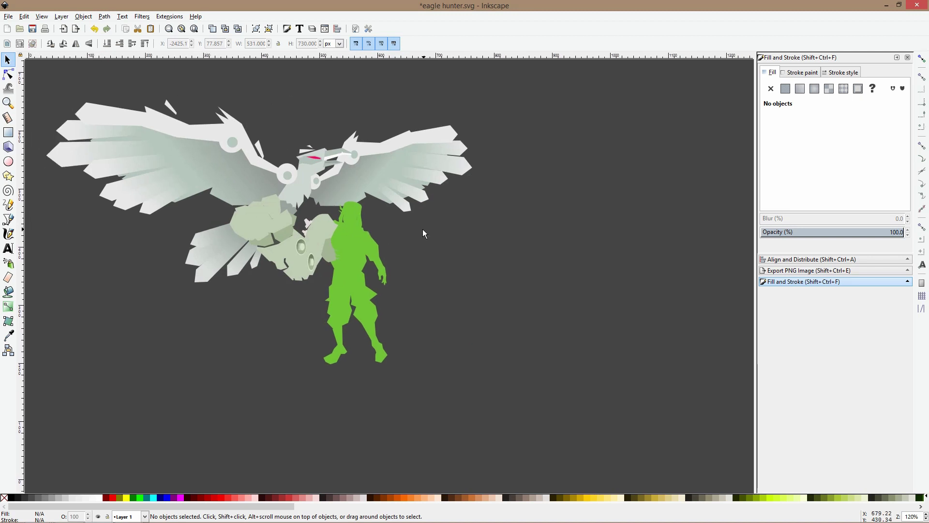
pyautogui.scroll(2, 268, 230)
pyautogui.scroll(2, 291, 225)
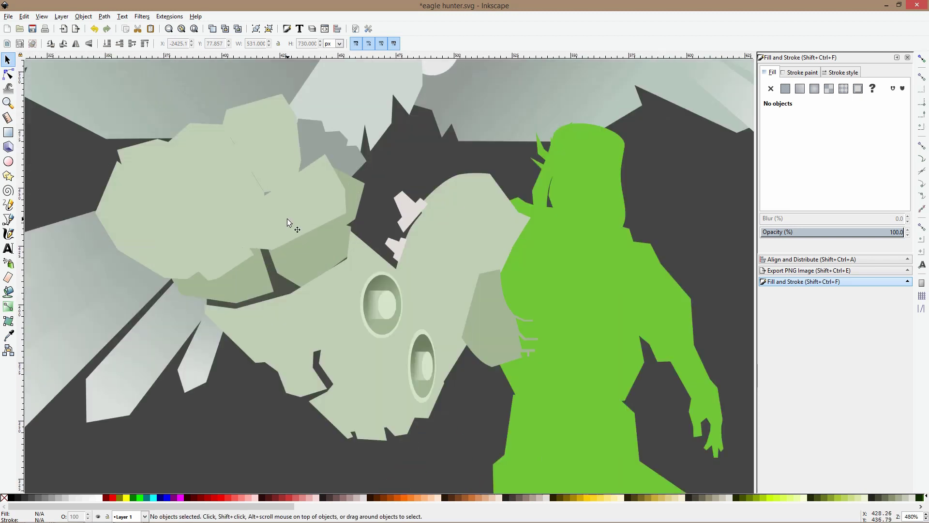
pyautogui.keyDown('ctrl'); pyautogui.click(287, 219); pyautogui.keyUp('ctrl')
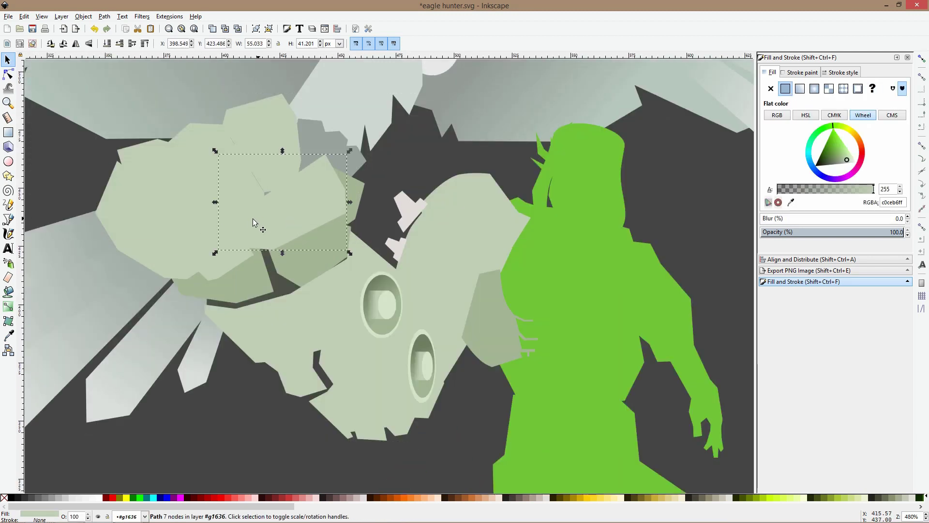
pyautogui.click(9, 218)
pyautogui.scroll(1, 149, 219)
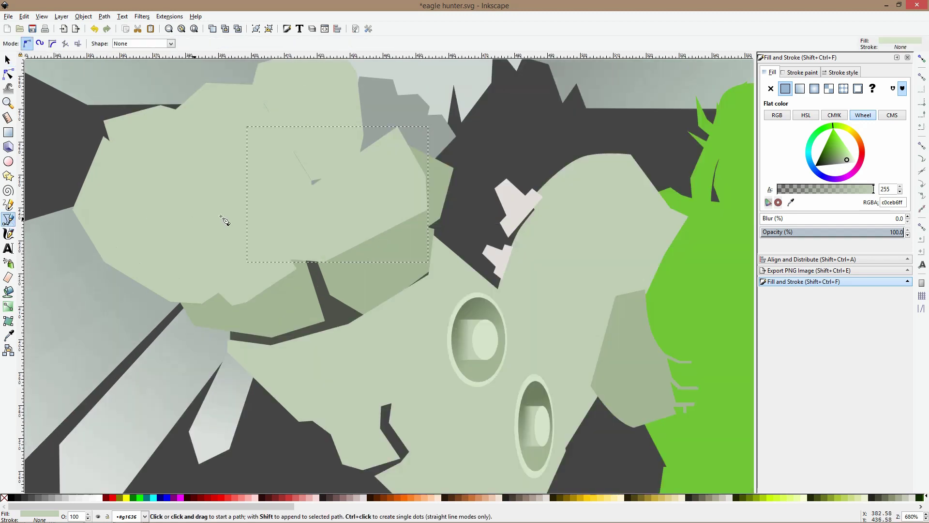
pyautogui.press('s')
# Draw a closed eight-point shading polygon about 40.6 × 23.5 px over the darker underside at the lower edge of the pale green fist
pyautogui.keyDown('ctrl'); pyautogui.click(295, 305); pyautogui.keyUp('ctrl')
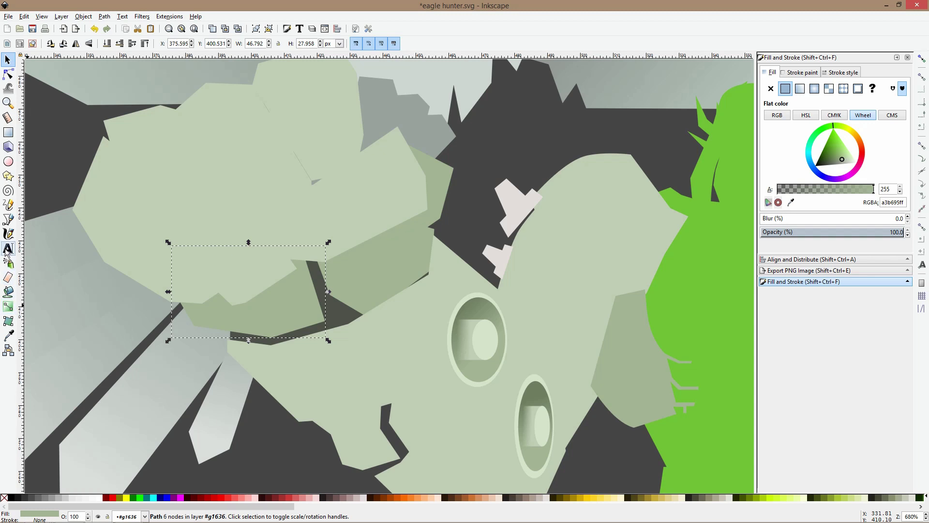
pyautogui.click(8, 219)
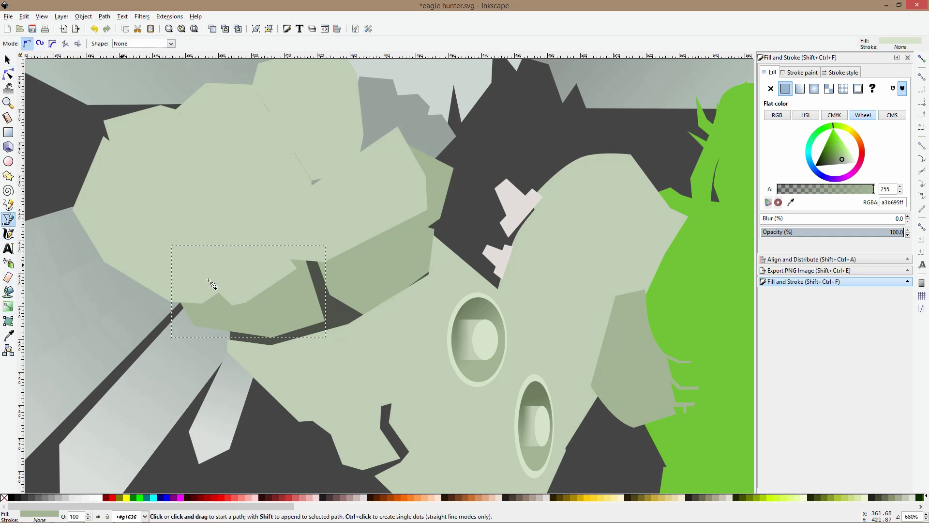
pyautogui.click(181, 296)
pyautogui.click(193, 320)
pyautogui.click(236, 318)
pyautogui.click(258, 323)
pyautogui.click(308, 300)
pyautogui.click(306, 250)
pyautogui.click(271, 248)
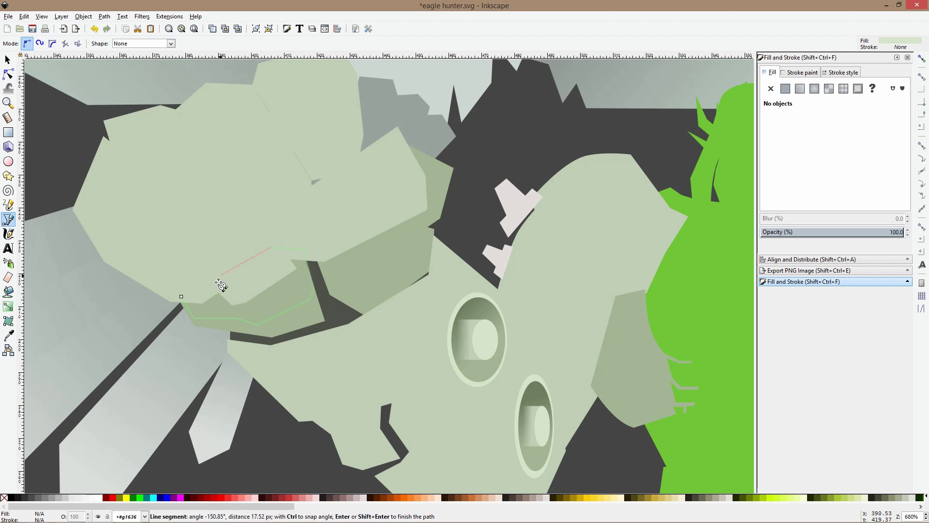
pyautogui.click(181, 297)
# Take out the new eight-point polygon and paste it back in front, positioned over the fist's darker underside
pyautogui.press('space')
pyautogui.press('Delete')
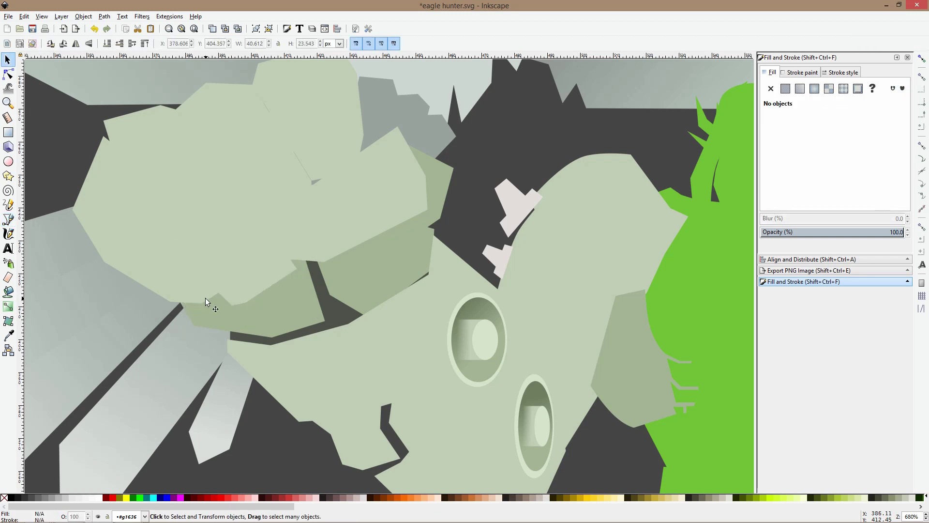
pyautogui.keyDown('ctrl'); pyautogui.click(206, 298); pyautogui.keyUp('ctrl')
pyautogui.hotkey('ctrl', 'v')
pyautogui.moveTo(205, 294); pyautogui.dragTo(247, 286)
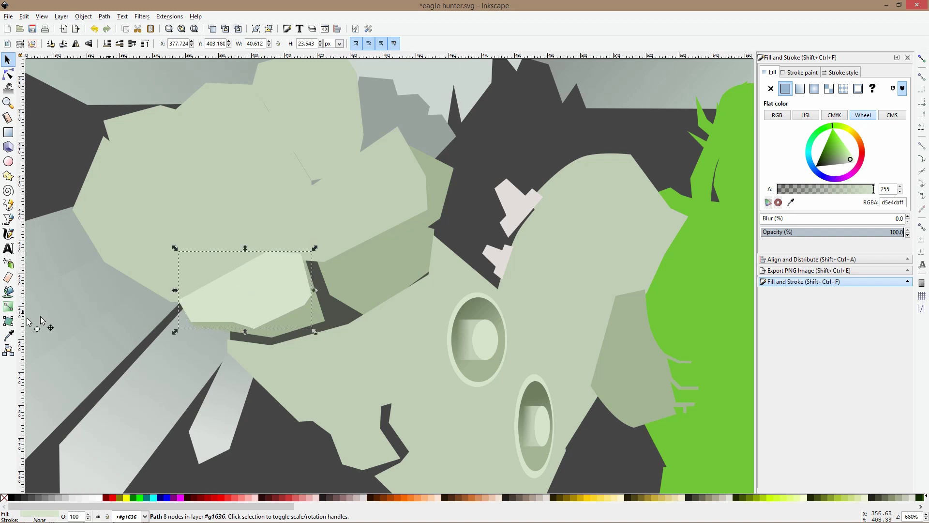
# Fill the polygon with 8c9b81, lower it behind the light fist shape and shrink it to about 39.6 × 23 px
pyautogui.click(8, 321)
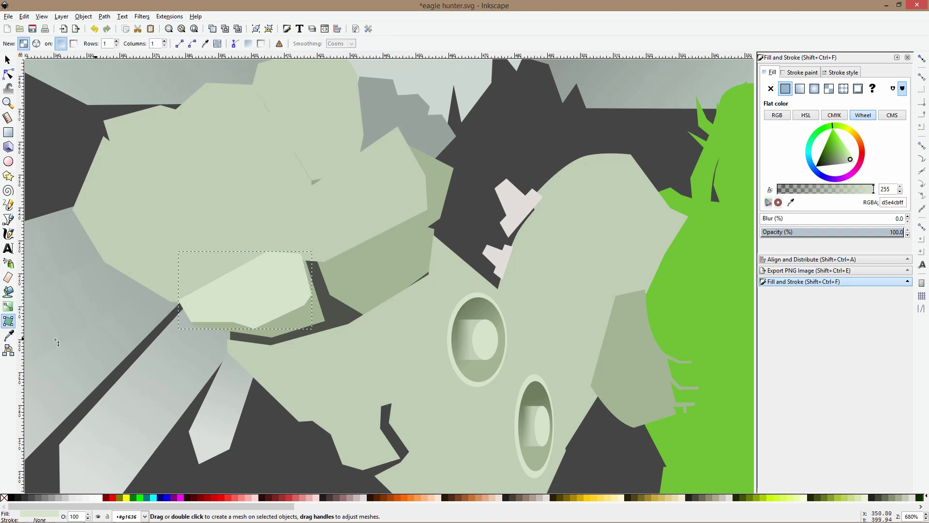
pyautogui.click(8, 335)
pyautogui.moveTo(317, 311); pyautogui.dragTo(320, 310)
pyautogui.press('s')
pyautogui.press('pagedown')
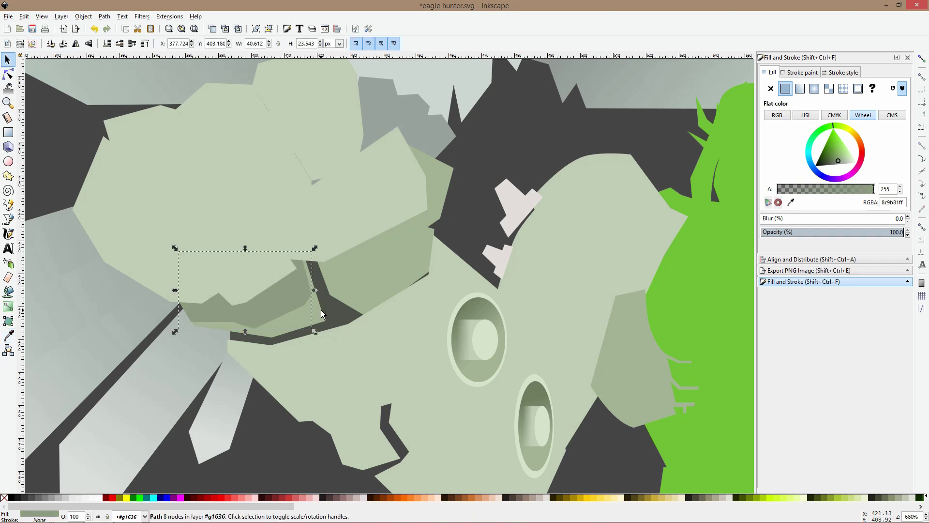
pyautogui.moveTo(178, 330); pyautogui.dragTo(181, 328)
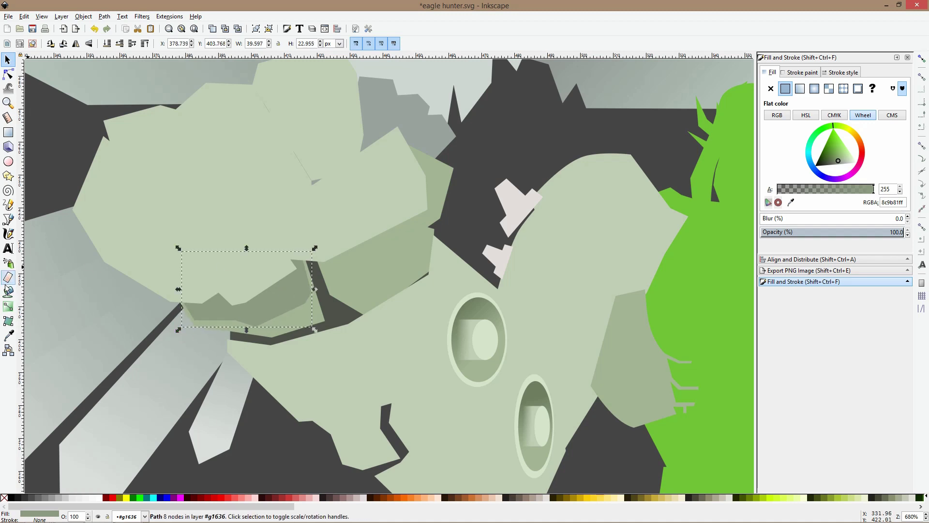
# Draw a five-point 8c9b81 shading polygon about 30.2 × 24.3 px over the neighbouring underside facet and place it behind the light fist shape
pyautogui.click(8, 219)
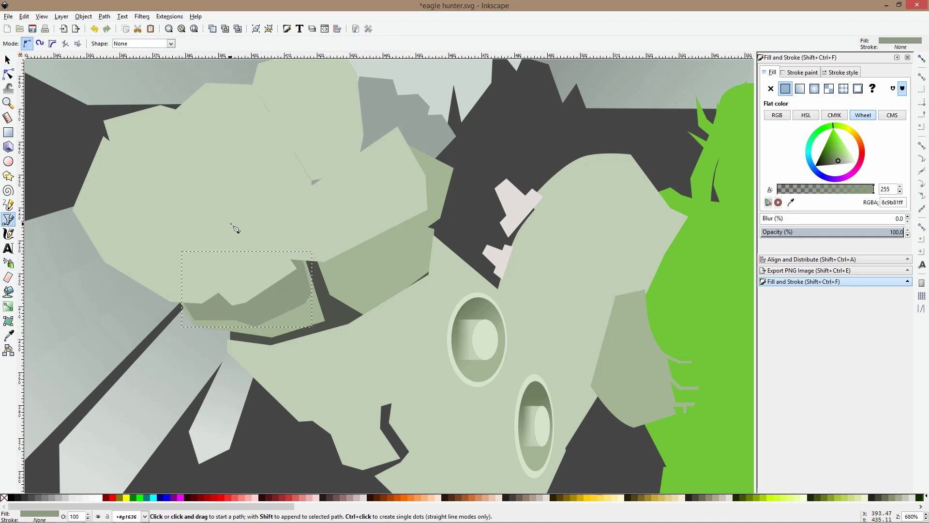
pyautogui.click(413, 208)
pyautogui.click(411, 224)
pyautogui.click(341, 286)
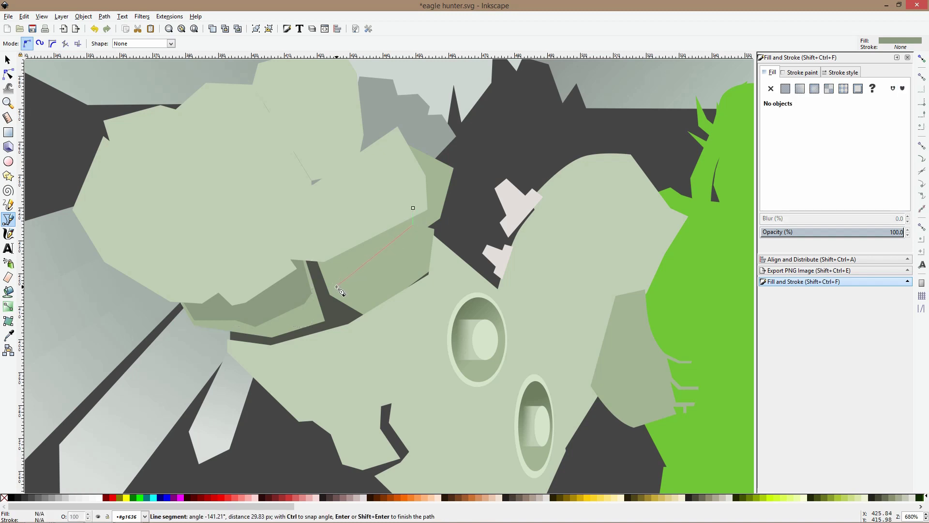
pyautogui.click(329, 286)
pyautogui.click(314, 246)
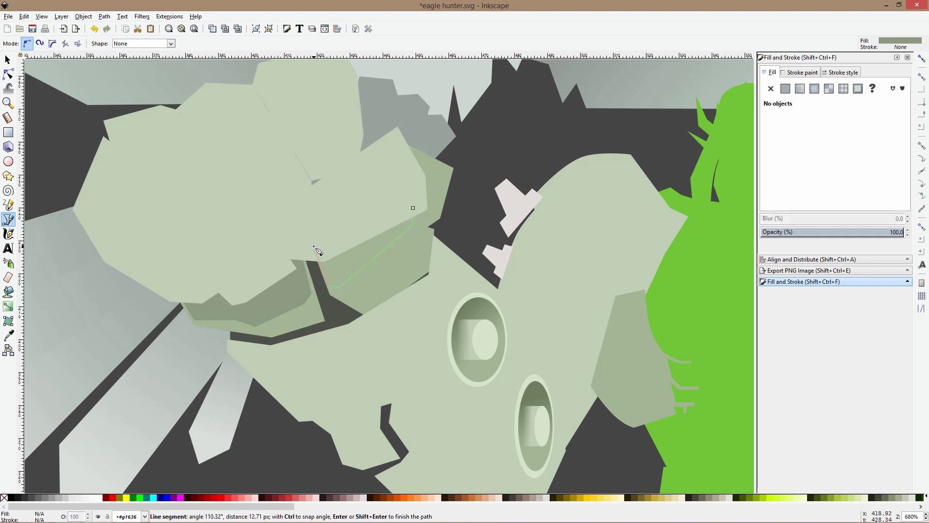
pyautogui.click(412, 208)
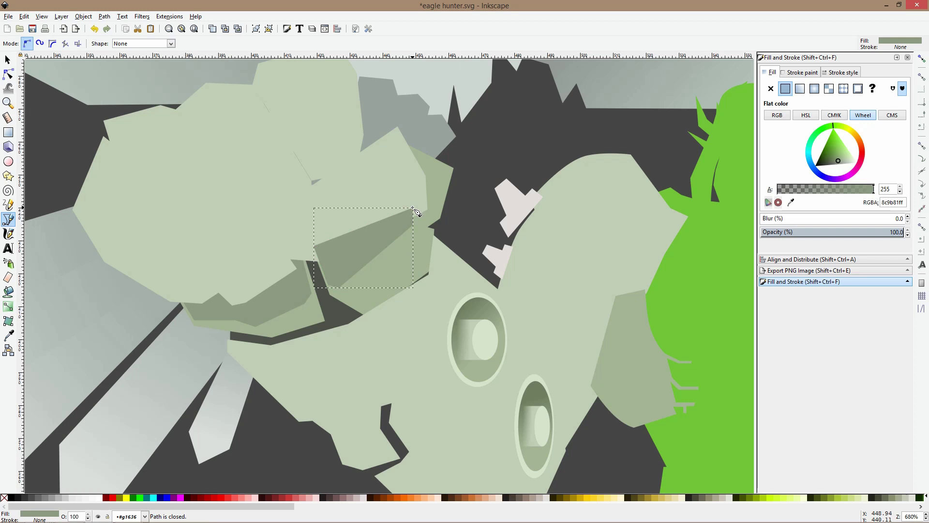
pyautogui.press('s')
pyautogui.scroll(-3, 412, 207)
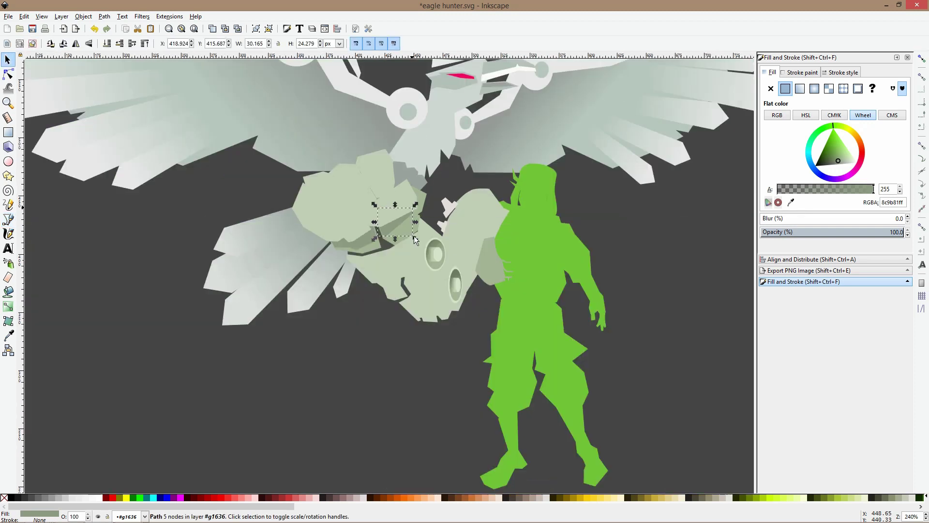
pyautogui.scroll(3, 415, 239)
# Draw a closed shading polygon about 53 × 24.1 px along the lower edge of the light thumb facet, extending onto the neighbouring knuckle
pyautogui.click(444, 173)
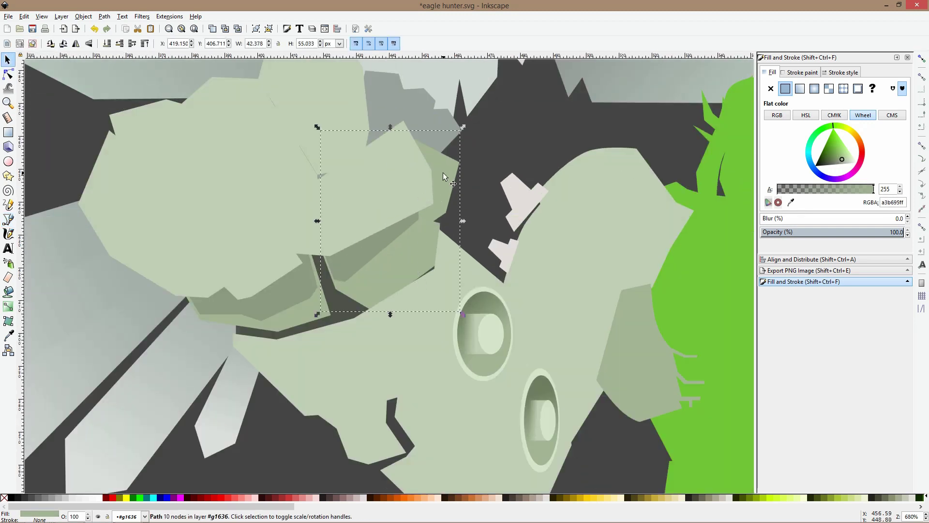
pyautogui.click(8, 219)
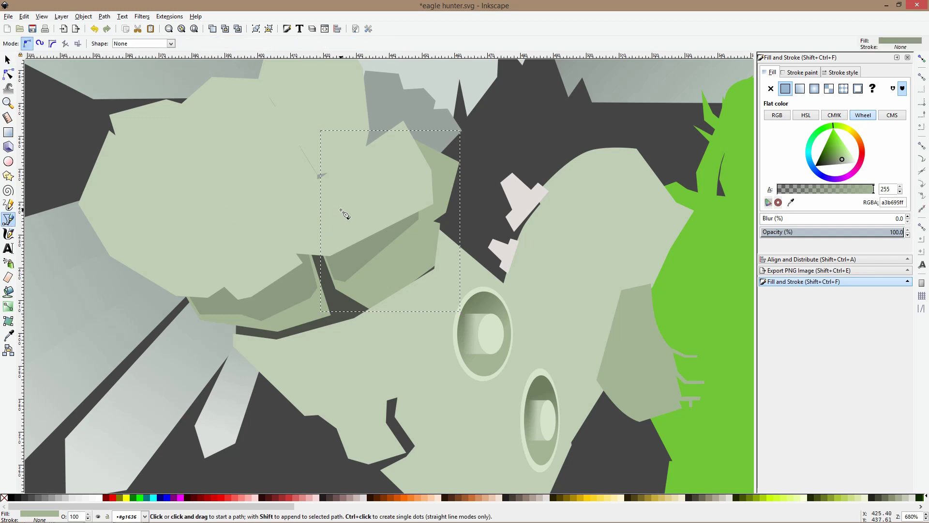
pyautogui.scroll(2, 348, 214)
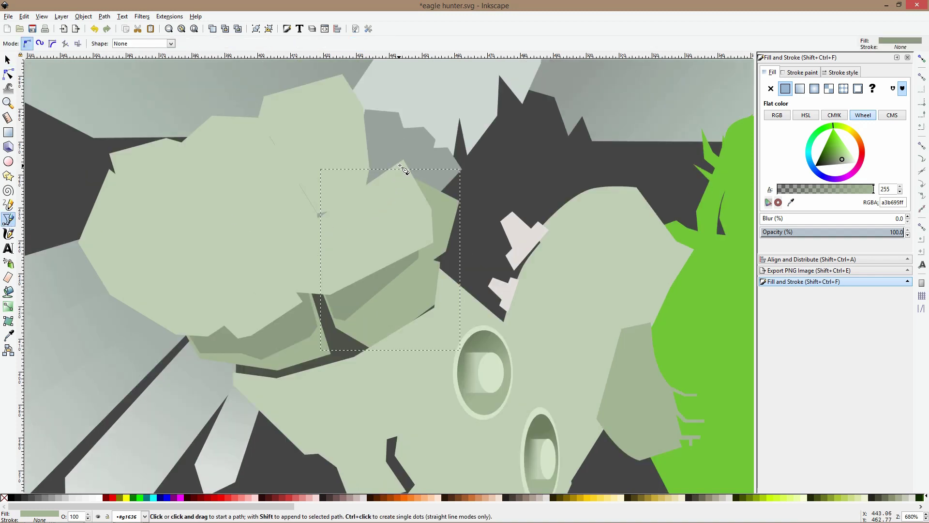
pyautogui.click(428, 211)
pyautogui.click(432, 242)
pyautogui.click(335, 294)
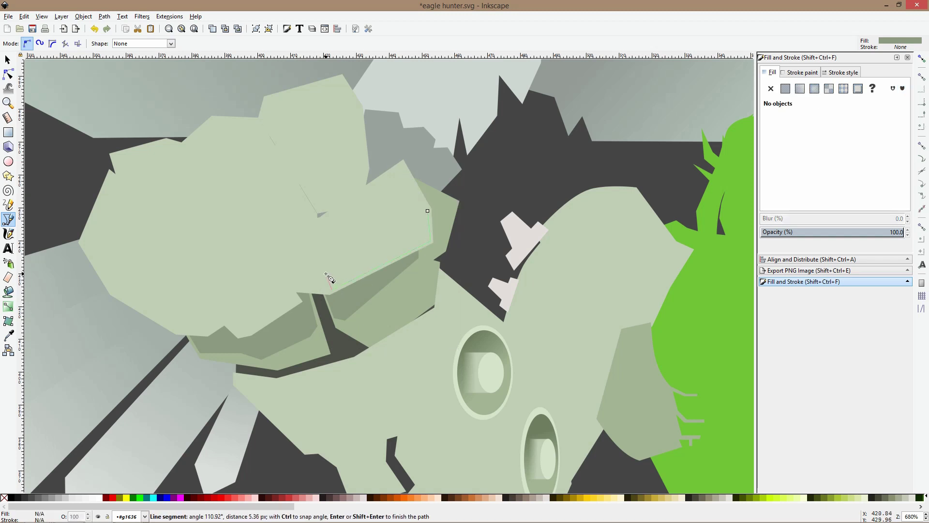
pyautogui.click(296, 293)
pyautogui.press('ctrl+KP_5')
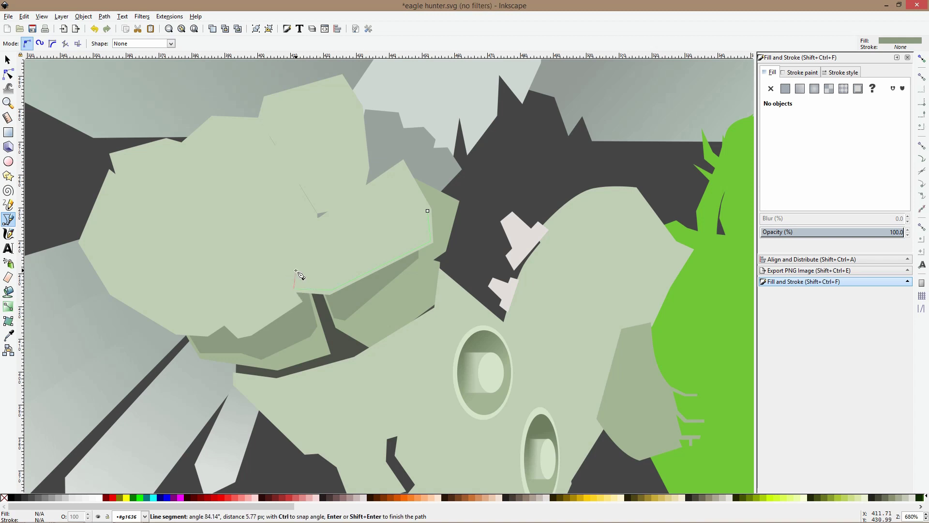
pyautogui.press('ctrl+KP_5')
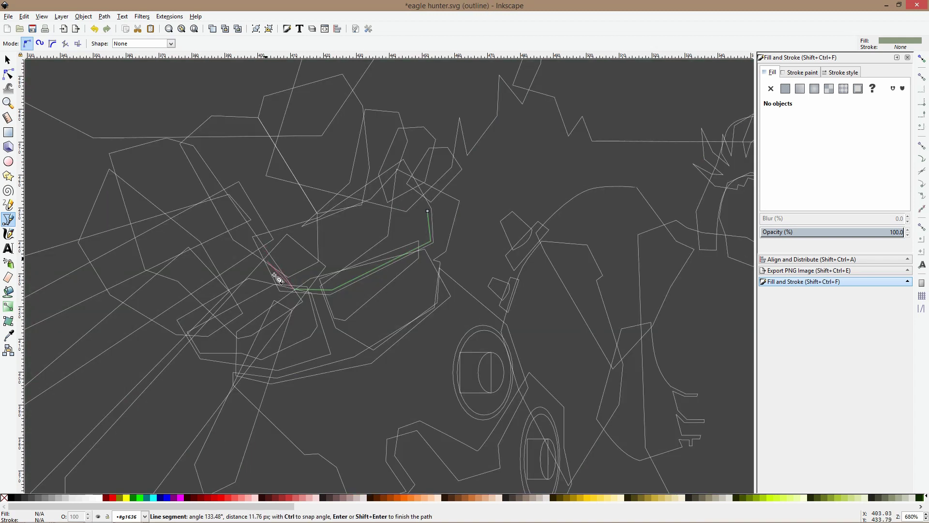
pyautogui.click(280, 289)
pyautogui.click(257, 237)
pyautogui.click(304, 225)
pyautogui.click(326, 264)
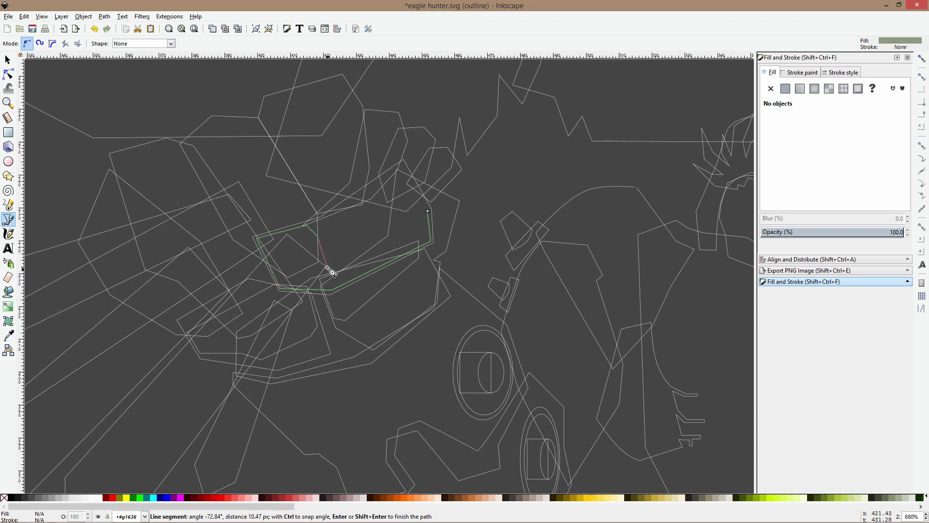
pyautogui.click(428, 211)
pyautogui.press('ctrl+KP_5')
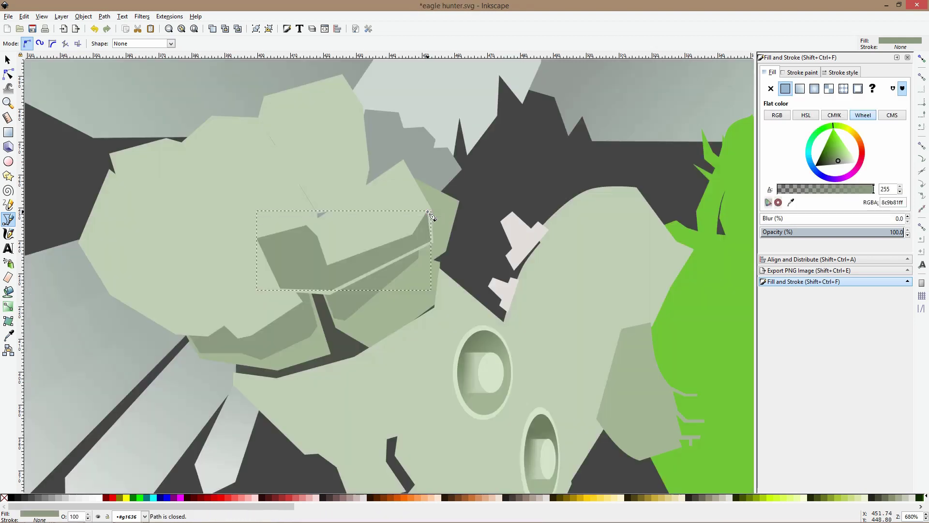
# Recolour the new shading polygon with a3b695 sampled from the medium-green underside, and deselect it
pyautogui.press('d')
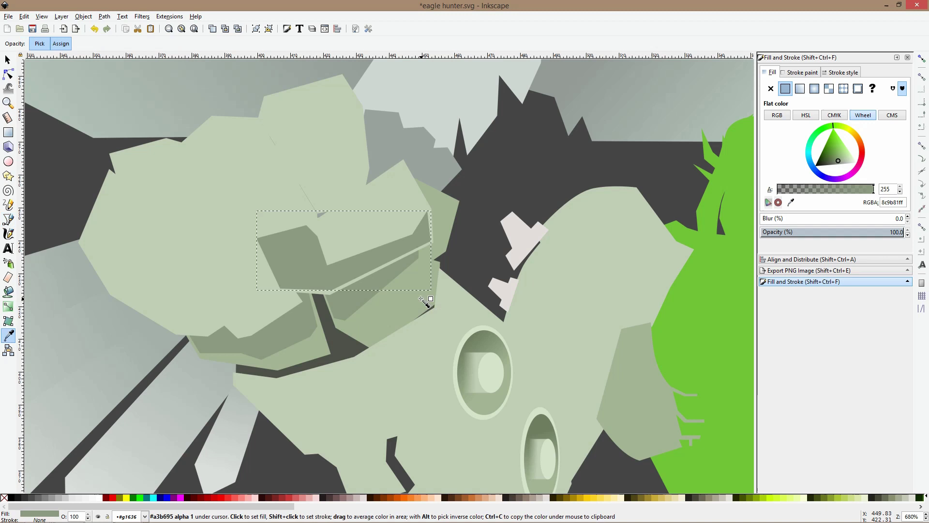
pyautogui.click(423, 292)
pyautogui.press('F1')
pyautogui.press('5')
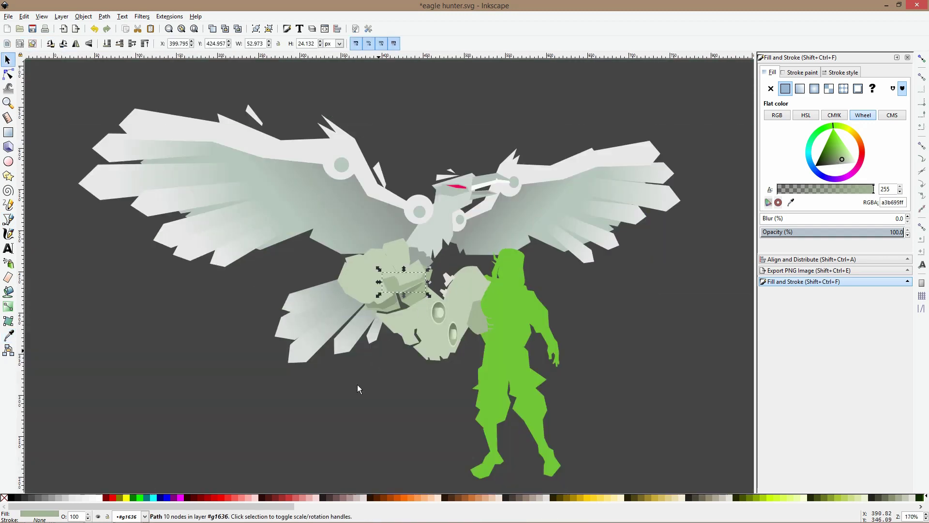
pyautogui.press('Escape')
# Draw a four-point a3b695 shading polygon at the base of the upper knuckle and lower it behind the light thumb facet
pyautogui.scroll(5, 407, 260)
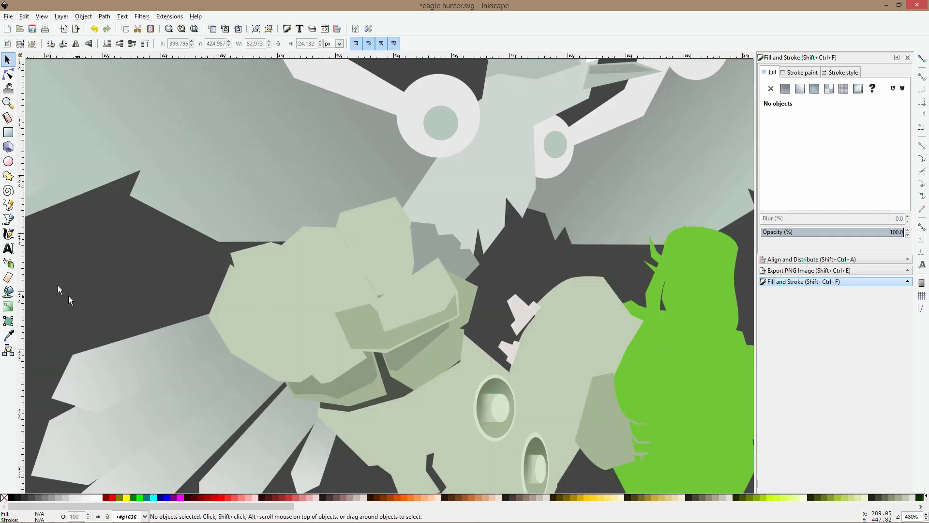
pyautogui.click(9, 219)
pyautogui.scroll(1, 283, 252)
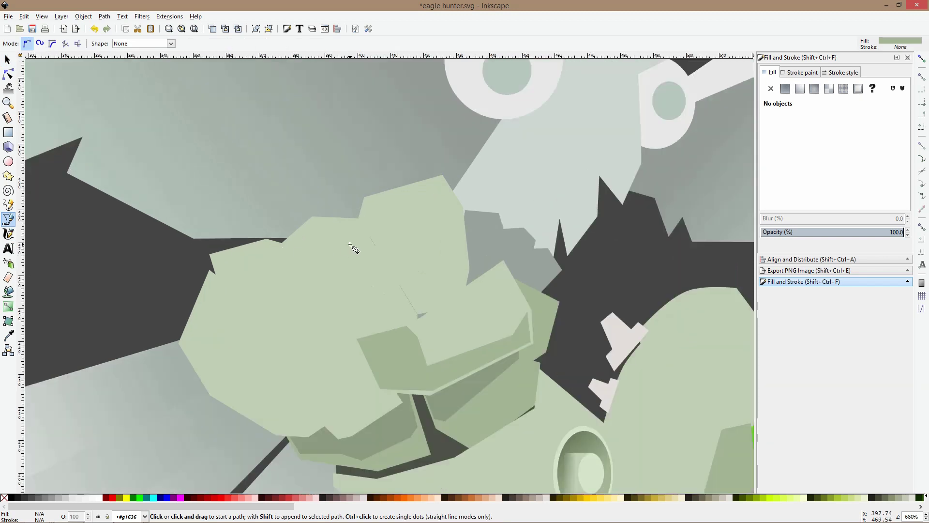
pyautogui.click(463, 266)
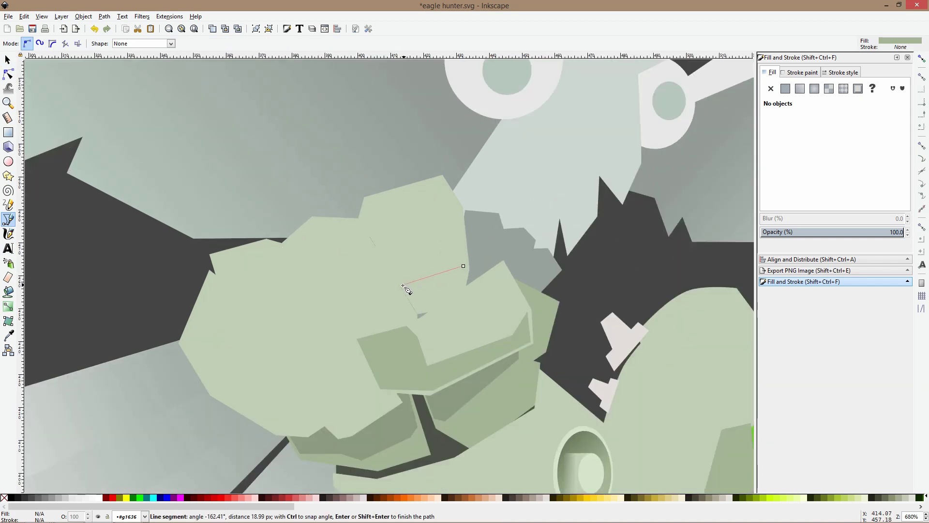
pyautogui.click(401, 287)
pyautogui.click(417, 322)
pyautogui.click(465, 292)
pyautogui.click(464, 268)
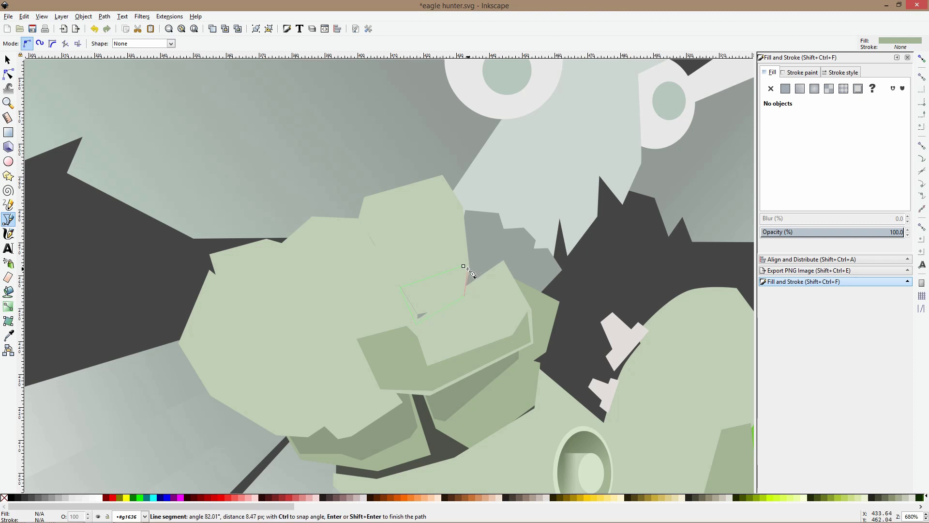
pyautogui.click(464, 267)
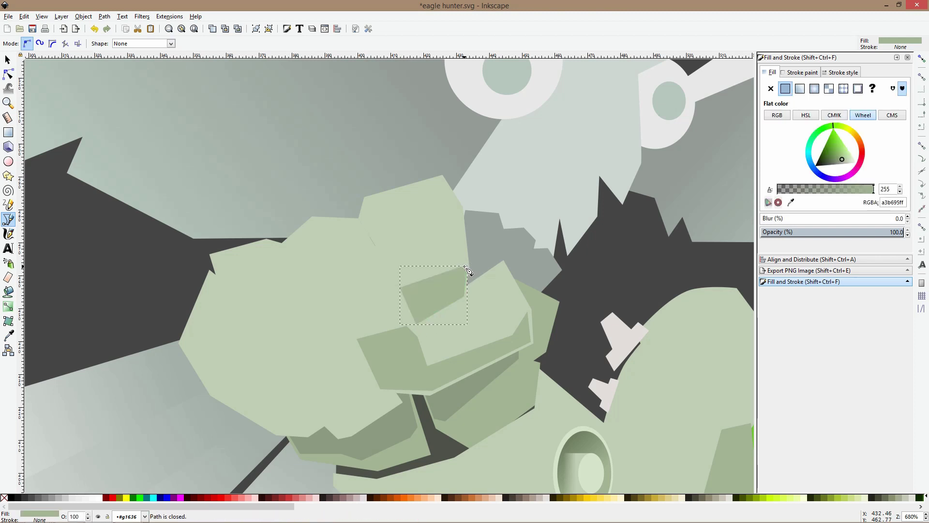
# Draw a closed a3b695 shading polygon over the lower part of the middle knuckle, using outline view to follow the hidden edges
pyautogui.click(389, 271)
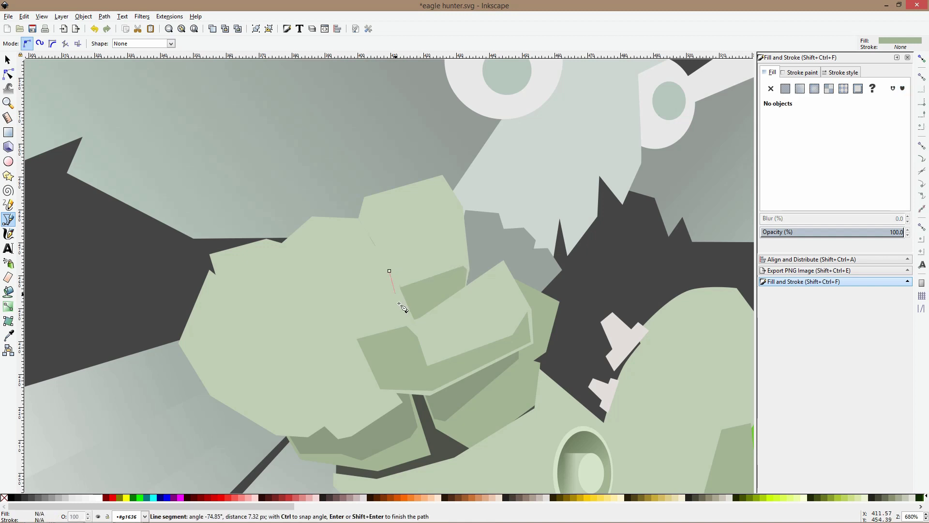
pyautogui.click(419, 328)
pyautogui.click(360, 342)
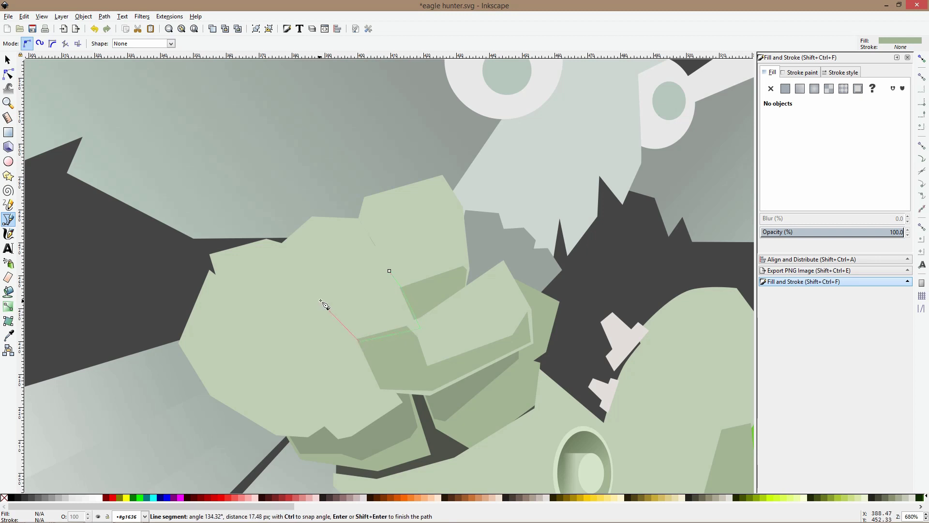
pyautogui.press('ctrl+KP_5')
pyautogui.click(373, 363)
pyautogui.click(333, 333)
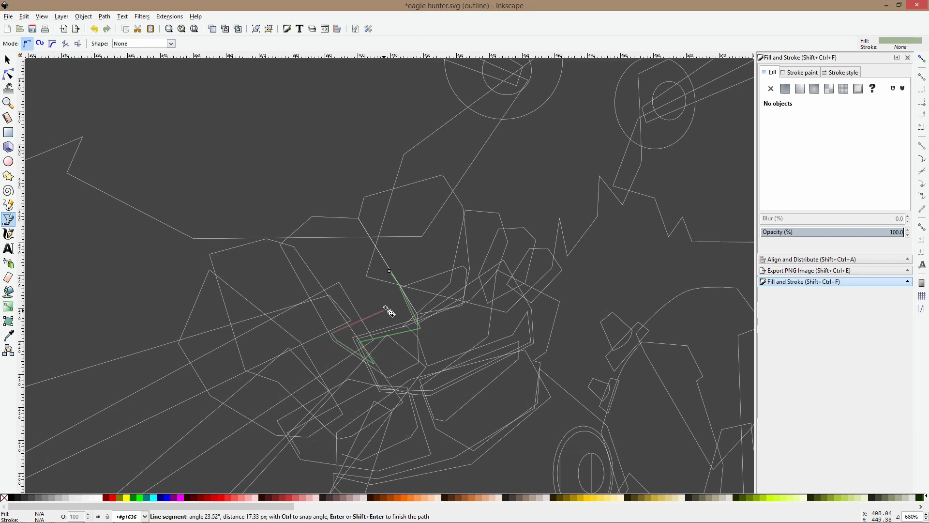
pyautogui.click(390, 271)
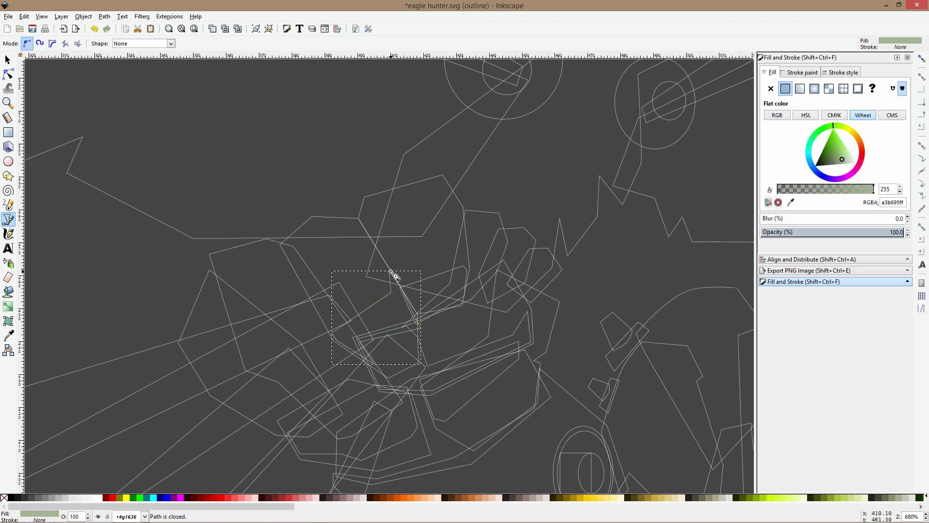
# Draw a closed a3b695 shading polygon about 46.1 × 37.8 px over the lower half of the large front knuckle
pyautogui.click(244, 358)
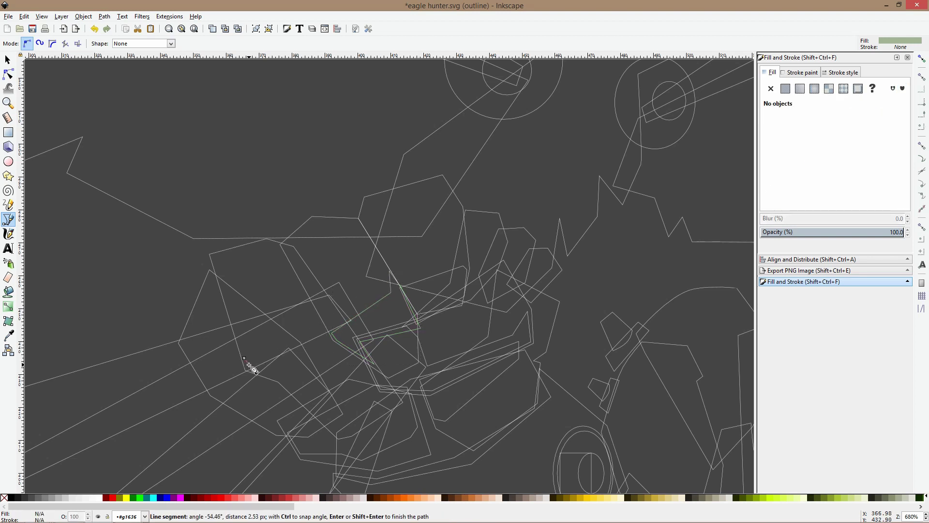
pyautogui.click(281, 381)
pyautogui.click(338, 434)
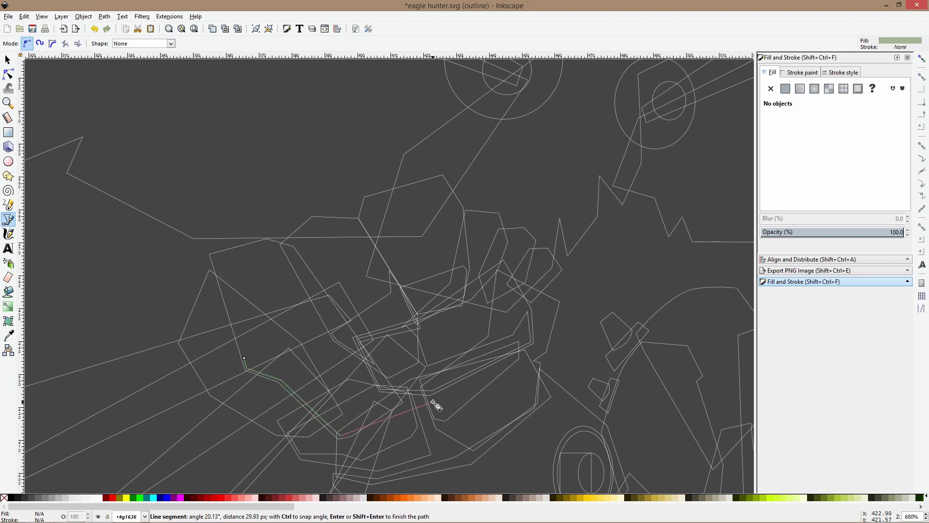
pyautogui.click(395, 401)
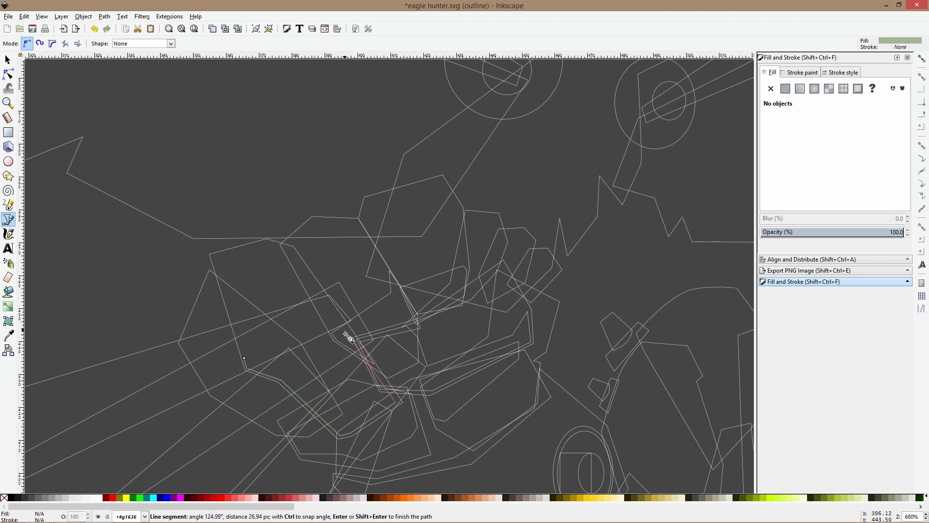
pyautogui.click(355, 337)
pyautogui.click(332, 312)
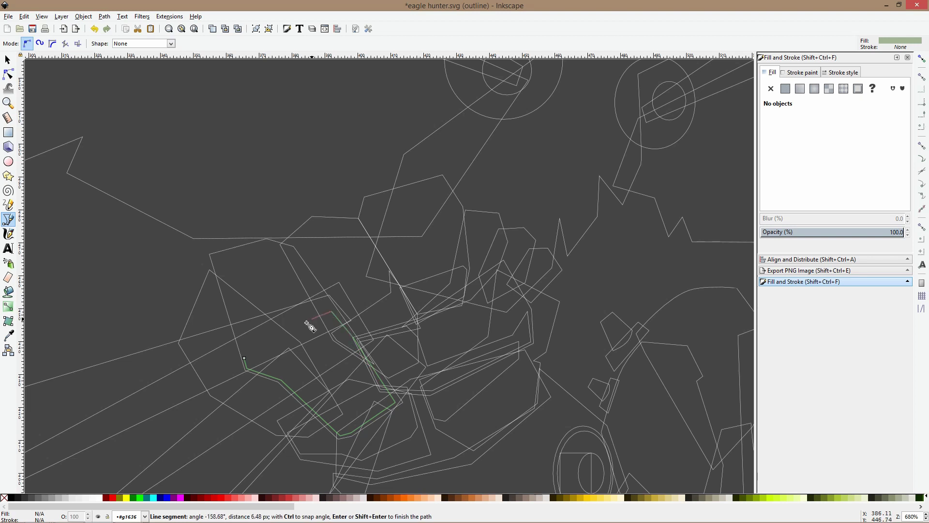
pyautogui.click(248, 358)
pyautogui.press('Return')
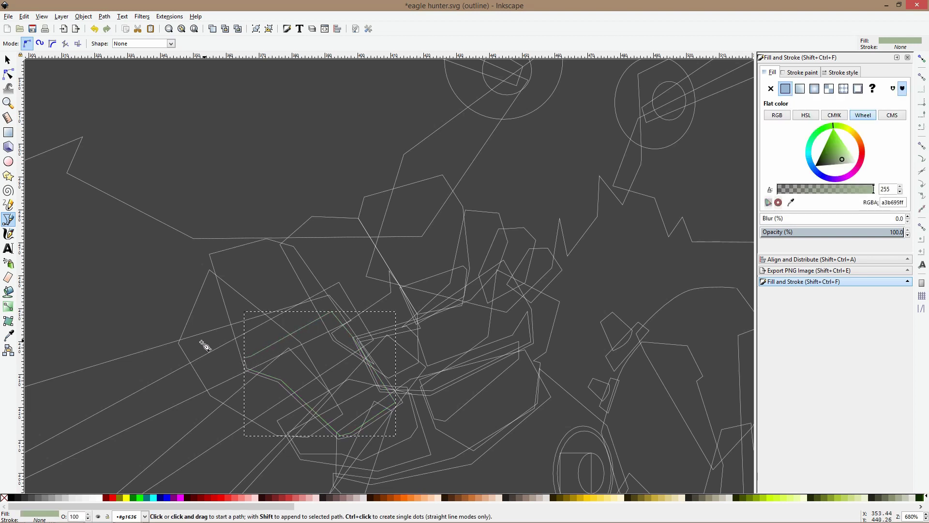
pyautogui.press('Escape')
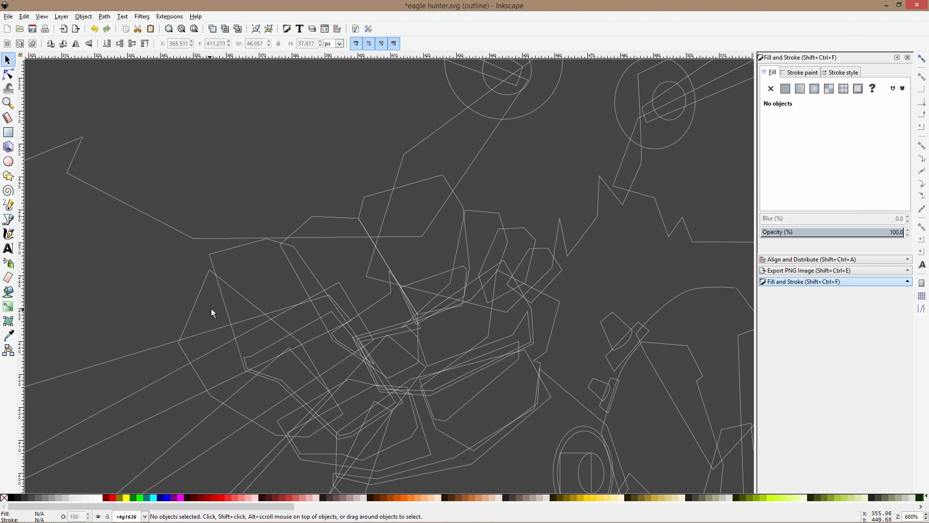
# Draw a closed a3b695 shading polygon down the fist's outer knuckle to its lower edge, restore normal display and clear the selection
pyautogui.click(211, 275)
pyautogui.click(224, 368)
pyautogui.click(213, 391)
pyautogui.click(274, 428)
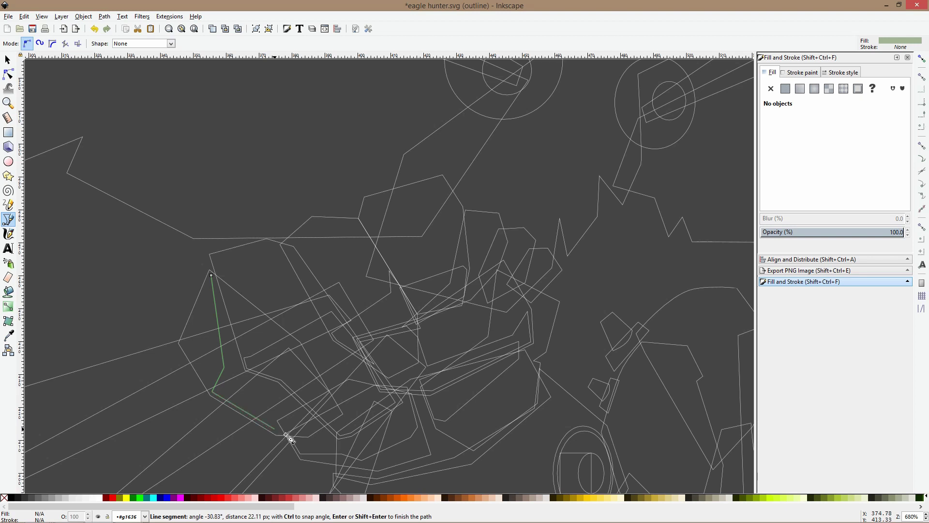
pyautogui.click(308, 435)
pyautogui.click(335, 414)
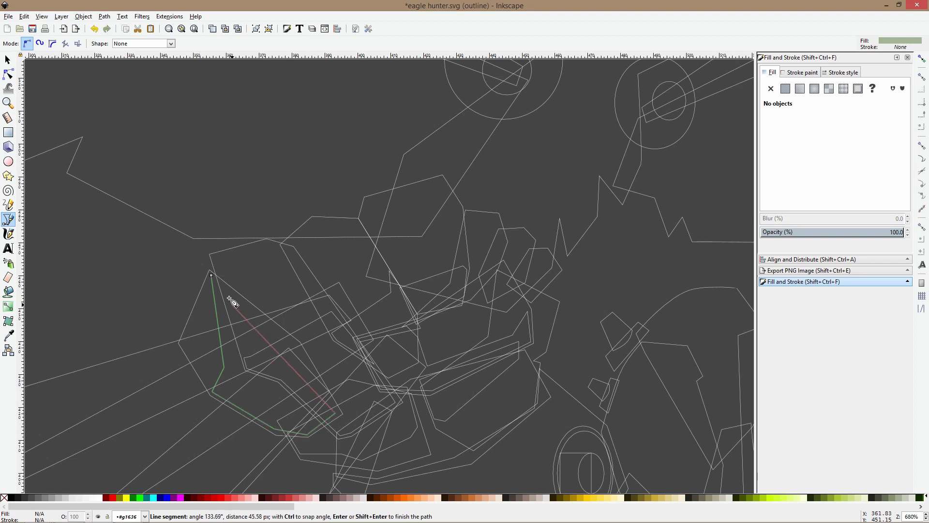
pyautogui.click(212, 275)
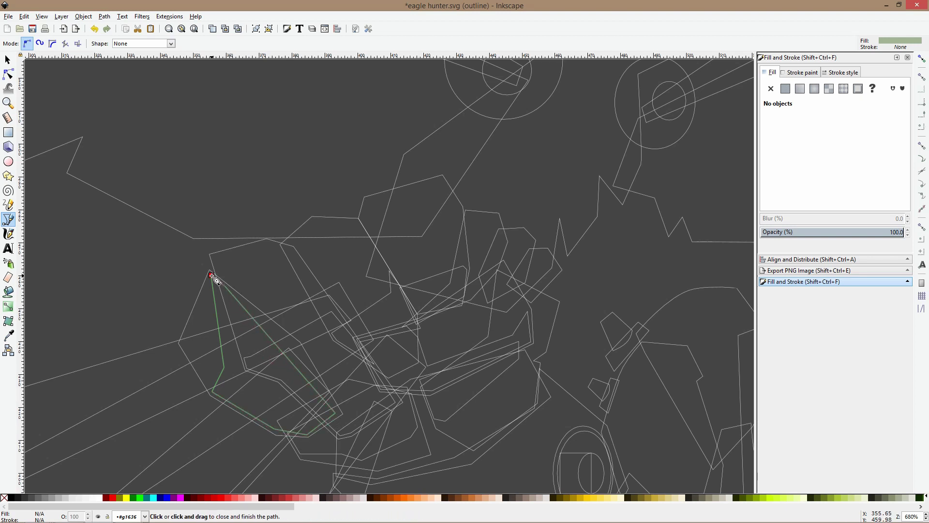
pyautogui.press('s')
pyautogui.press('ctrl+KP_5')
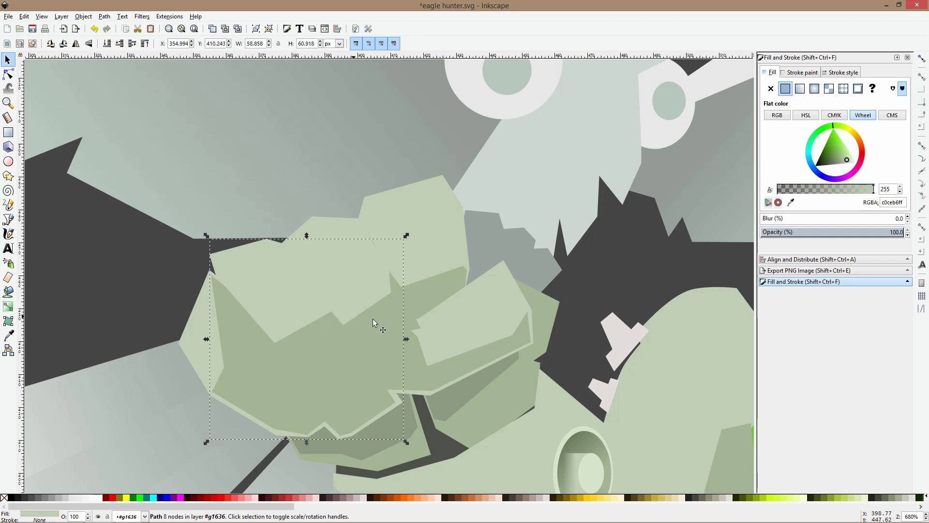
pyautogui.scroll(-5, 434, 318)
pyautogui.scroll(4, 437, 323)
pyautogui.scroll(-3, 437, 323)
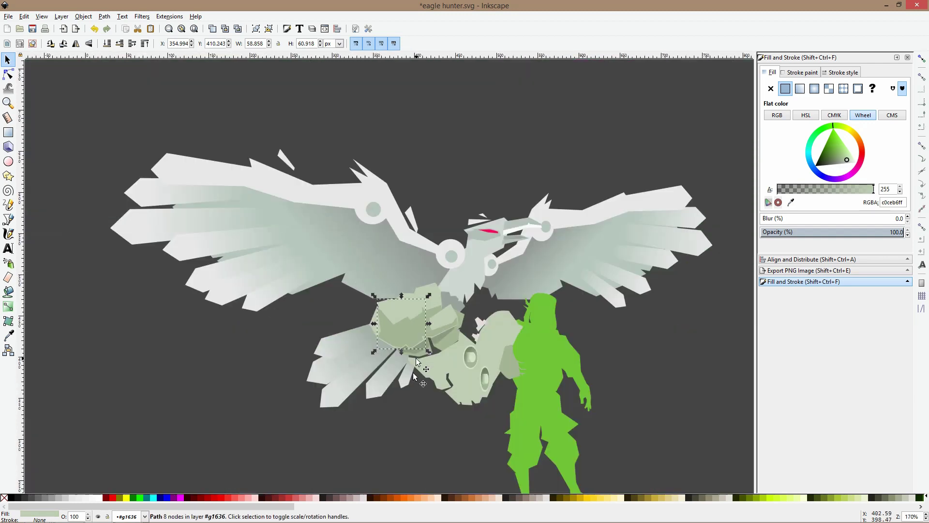
pyautogui.click(412, 438)
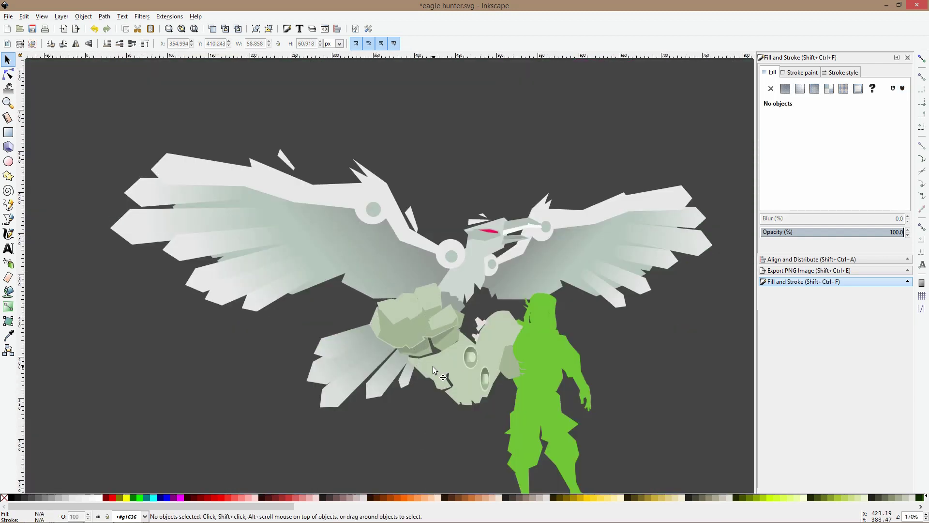
# Pull two lower nodes of the a3b695 shape below the thumb inward, widening the dark gap above the forearm plate
pyautogui.scroll(2, 432, 366)
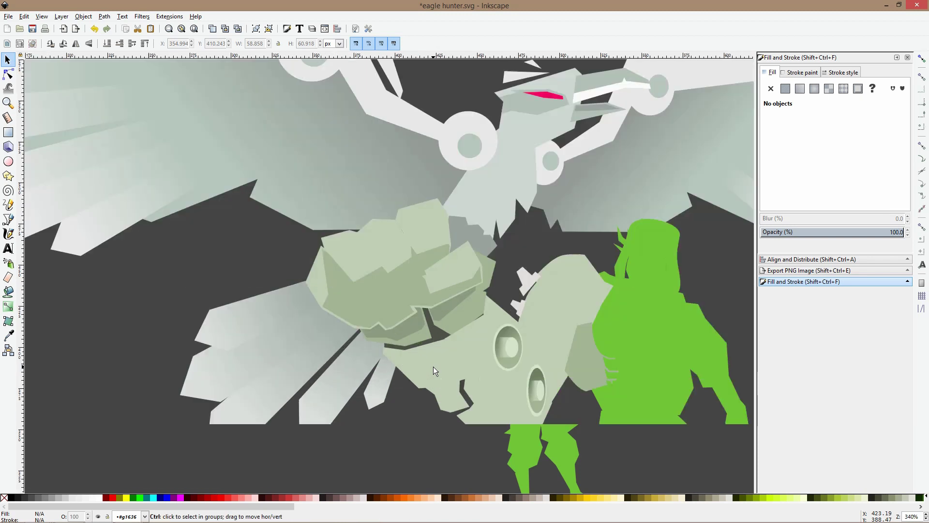
pyautogui.click(437, 356)
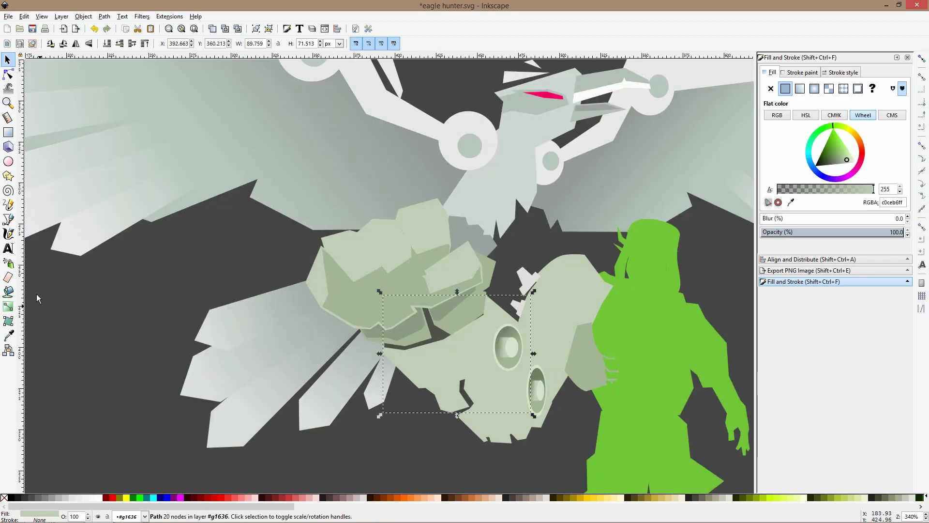
pyautogui.click(7, 220)
pyautogui.scroll(1, 486, 344)
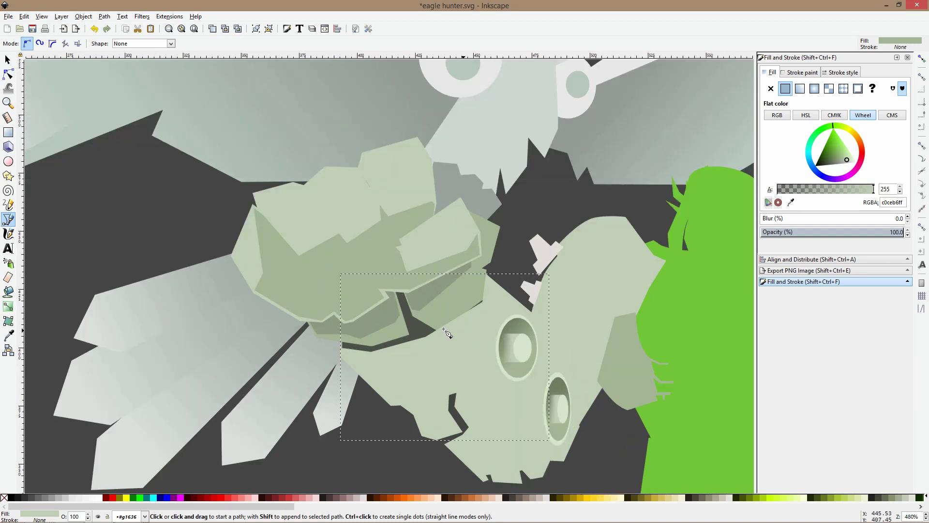
pyautogui.click(8, 74)
pyautogui.click(445, 328)
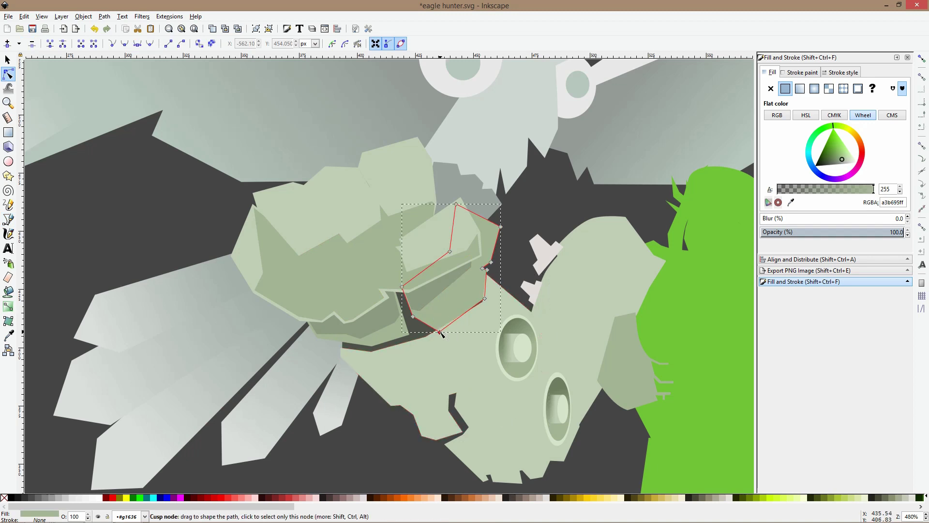
pyautogui.moveTo(440, 332); pyautogui.dragTo(430, 329)
pyautogui.moveTo(486, 300); pyautogui.dragTo(480, 301)
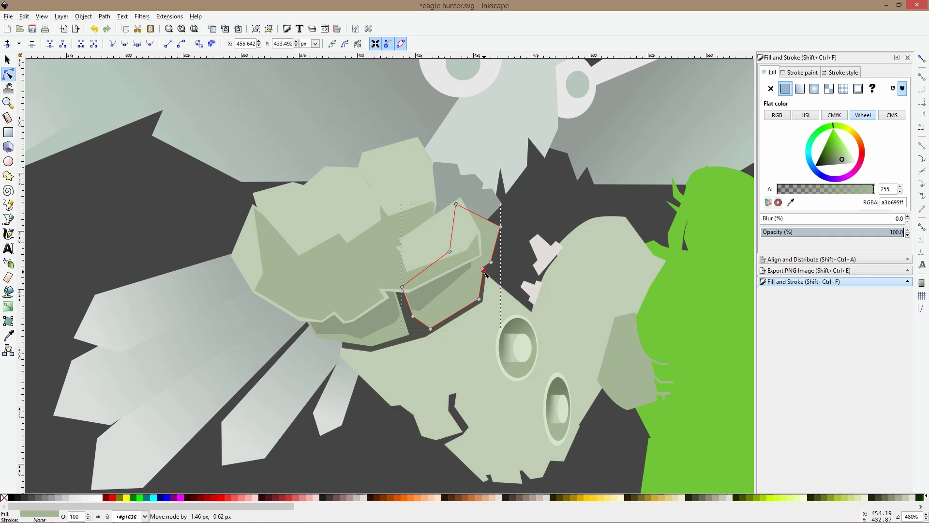
# Recolor the dark gap shape between the fist and the forearm plate to 5f6c55
pyautogui.click(421, 336)
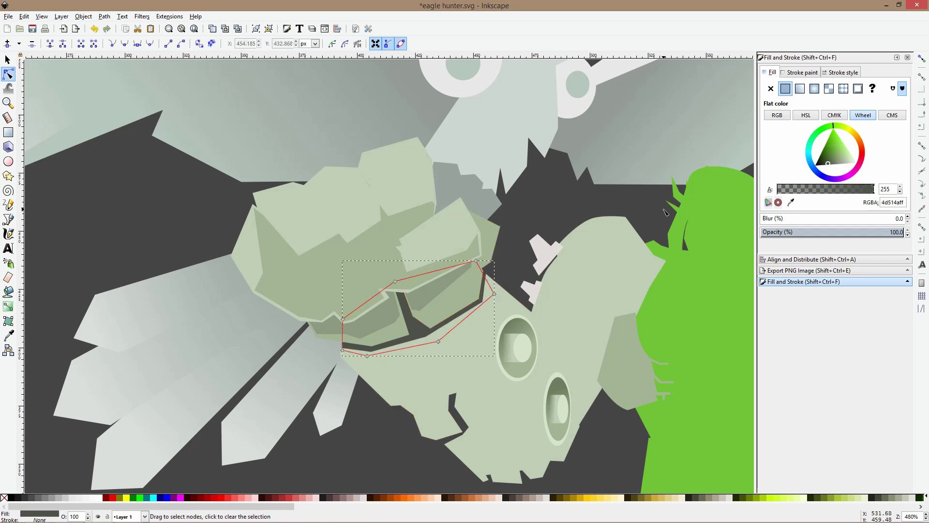
pyautogui.click(832, 162)
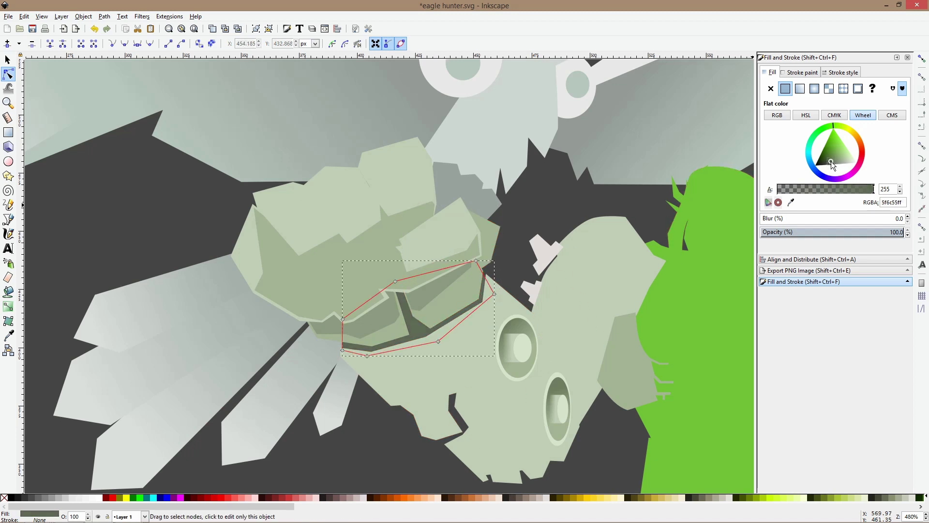
# Draw a closed shading polygon inside the front forearm plate, around its notch and up to the fist, using outline view for hidden edges
pyautogui.click(497, 317)
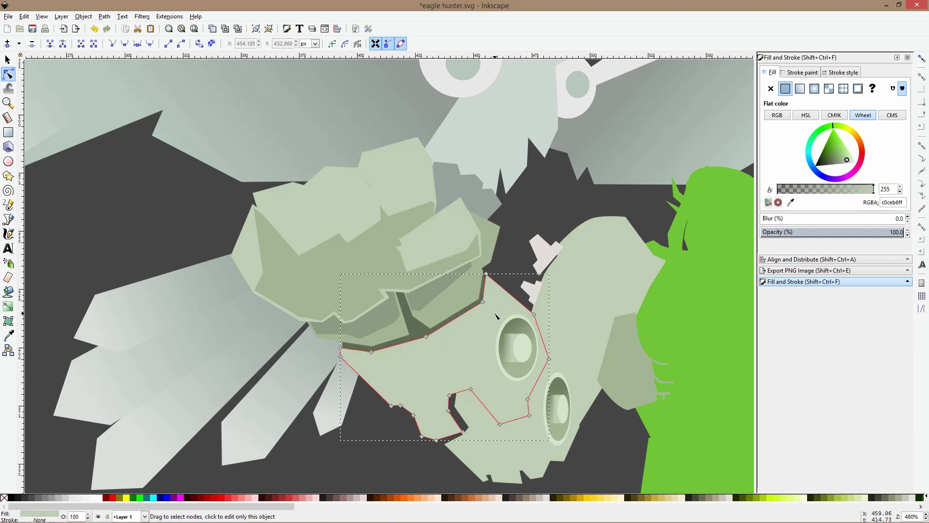
pyautogui.click(8, 219)
pyautogui.click(354, 346)
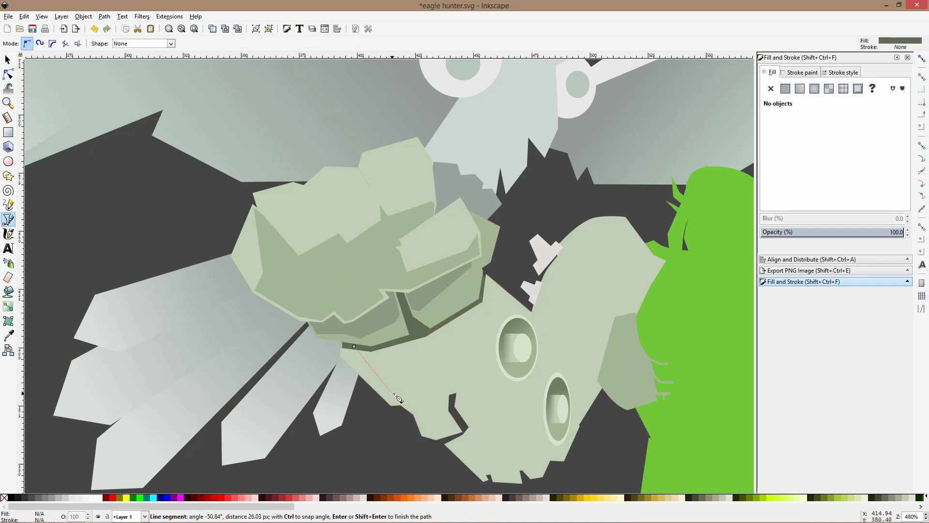
pyautogui.moveTo(420, 411); pyautogui.dragTo(419, 413)
pyautogui.click(429, 431)
pyautogui.click(449, 429)
pyautogui.click(462, 377)
pyautogui.press('ctrl+KP_5')
pyautogui.click(477, 383)
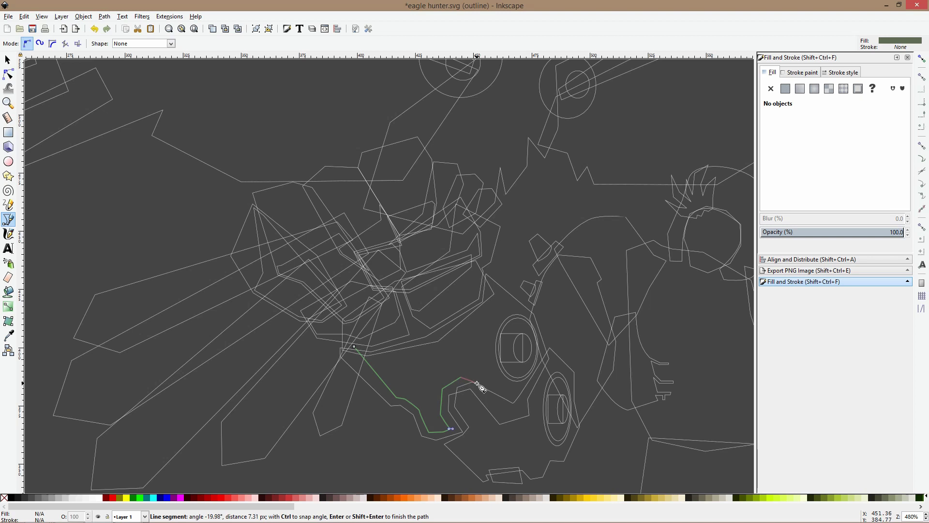
pyautogui.click(503, 414)
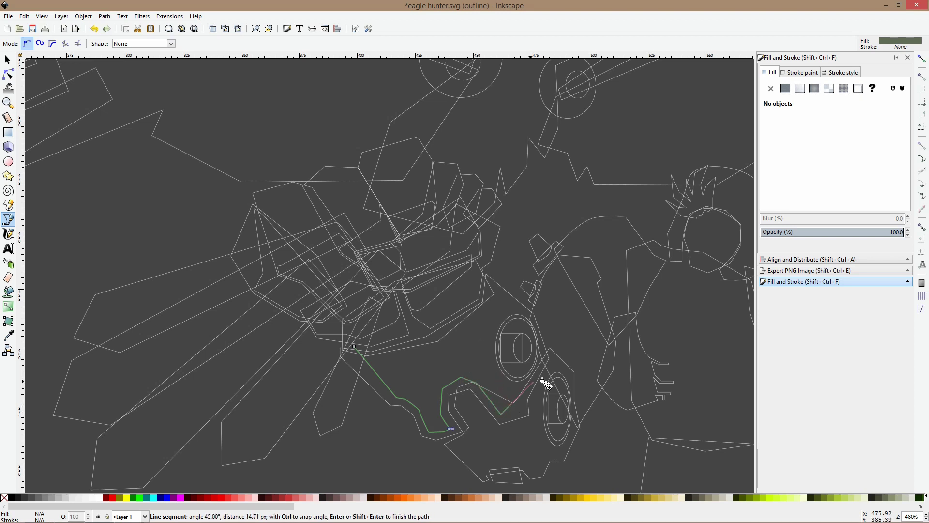
pyautogui.click(546, 359)
pyautogui.click(531, 314)
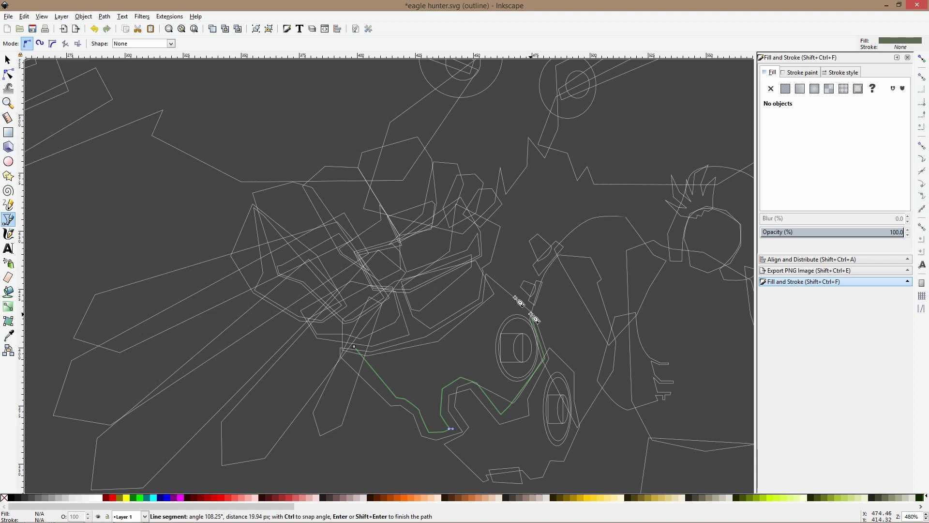
pyautogui.click(491, 286)
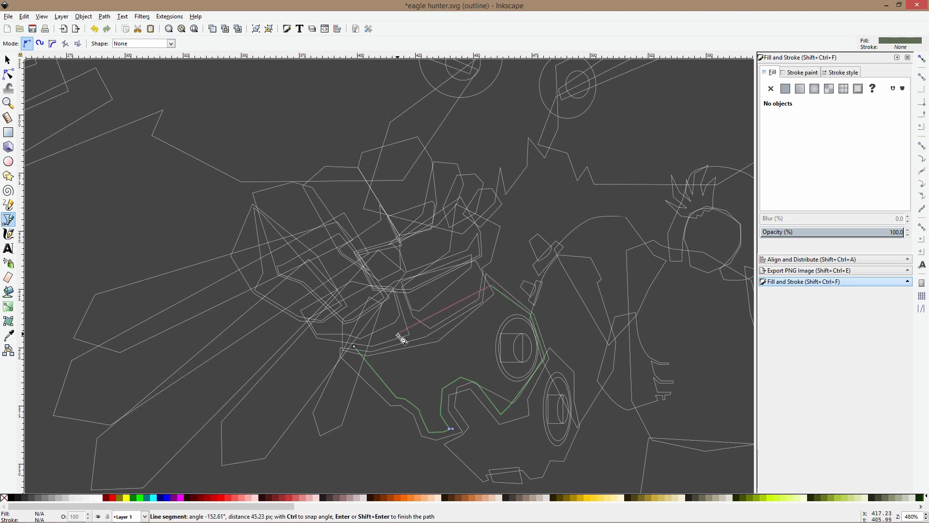
pyautogui.click(355, 347)
pyautogui.click(9, 74)
pyautogui.press('ctrl+KP_5')
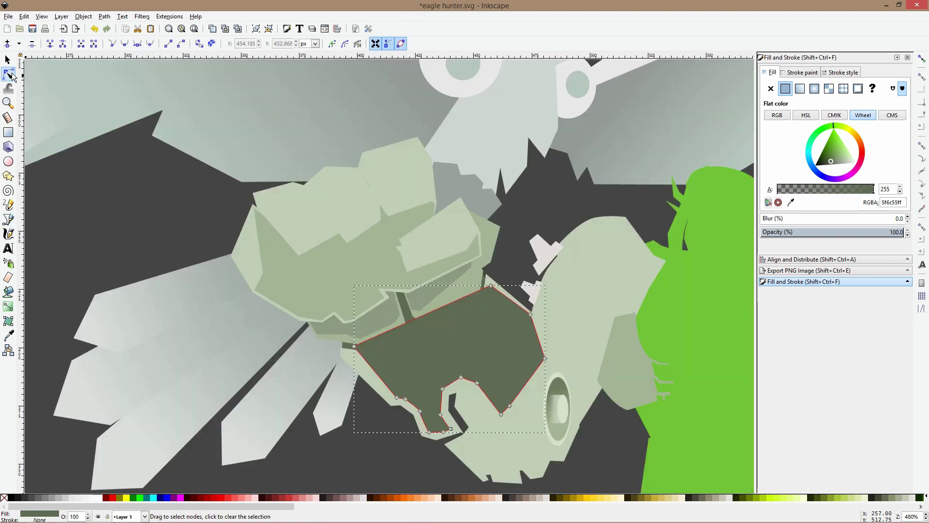
# Pull in the forearm polygon's two upper corners to about 78.5 × 55.8 px and fill it with the fist's a3b695, on top
pyautogui.moveTo(491, 286); pyautogui.dragTo(466, 303)
pyautogui.moveTo(531, 315); pyautogui.dragTo(536, 370)
pyautogui.press('s')
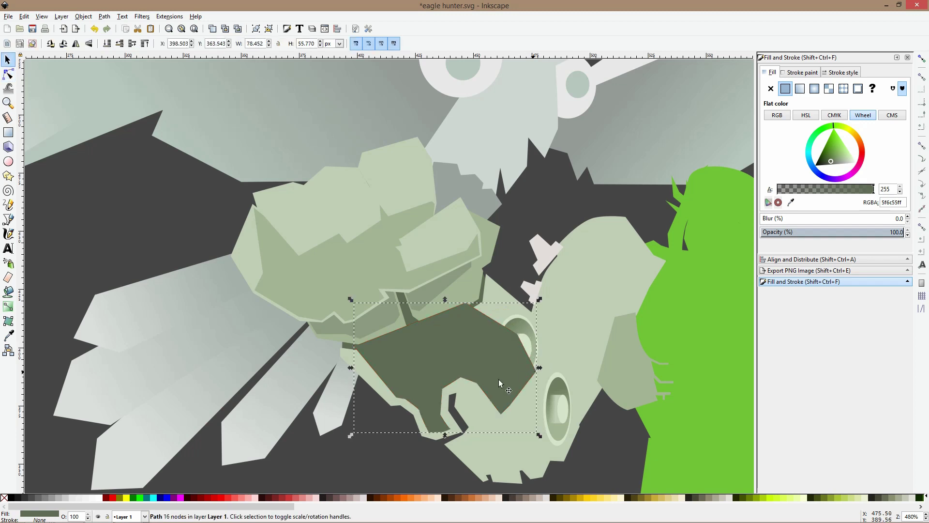
pyautogui.click(8, 335)
pyautogui.click(310, 269)
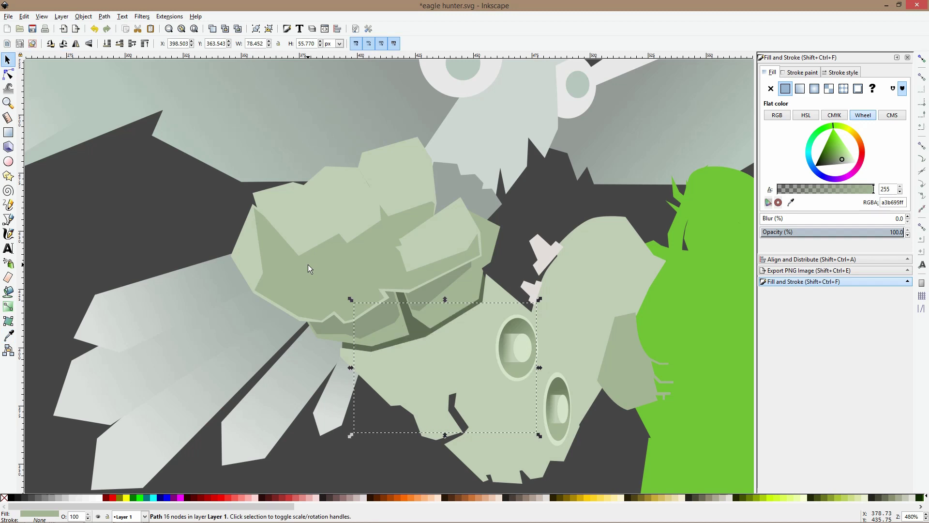
pyautogui.press('Home')
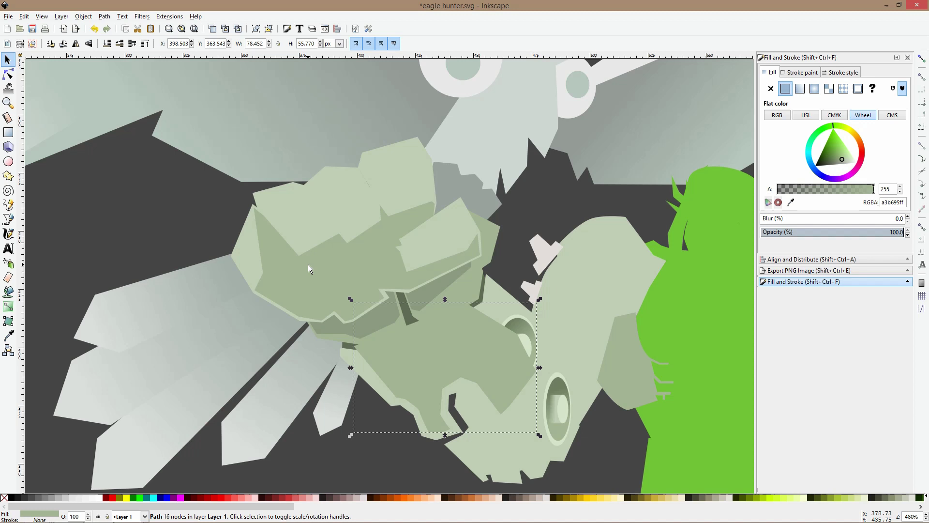
# Move the forearm shading polygon into the arm group by cutting and pasting, and reposition it over the front plate
pyautogui.click(522, 326)
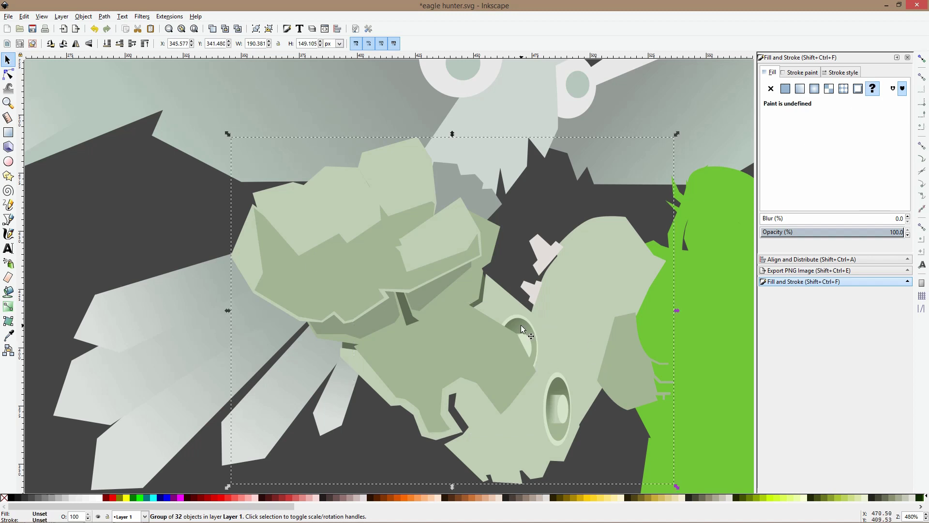
pyautogui.keyDown('ctrl'); pyautogui.click(521, 326); pyautogui.keyUp('ctrl')
pyautogui.click(453, 330)
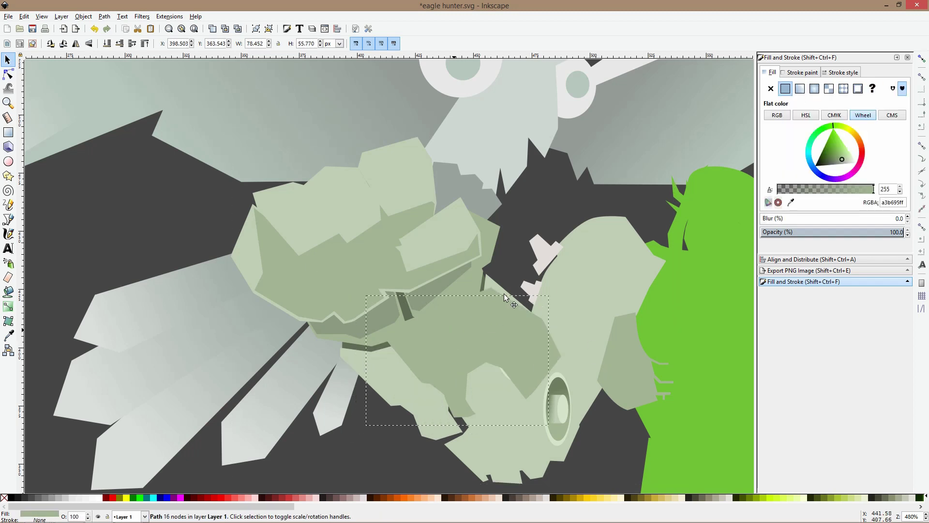
pyautogui.moveTo(504, 294); pyautogui.dragTo(435, 205)
pyautogui.press('Escape')
pyautogui.doubleClick(466, 347)
pyautogui.click(465, 347)
pyautogui.hotkey('ctrl', 'v')
pyautogui.moveTo(464, 345); pyautogui.dragTo(439, 362)
# Lower the shading polygon in the stacking order to sit behind the round socket but above the forearm plate
pyautogui.press('pagedown')
pyautogui.press('pagedown')
pyautogui.press('pagedown')
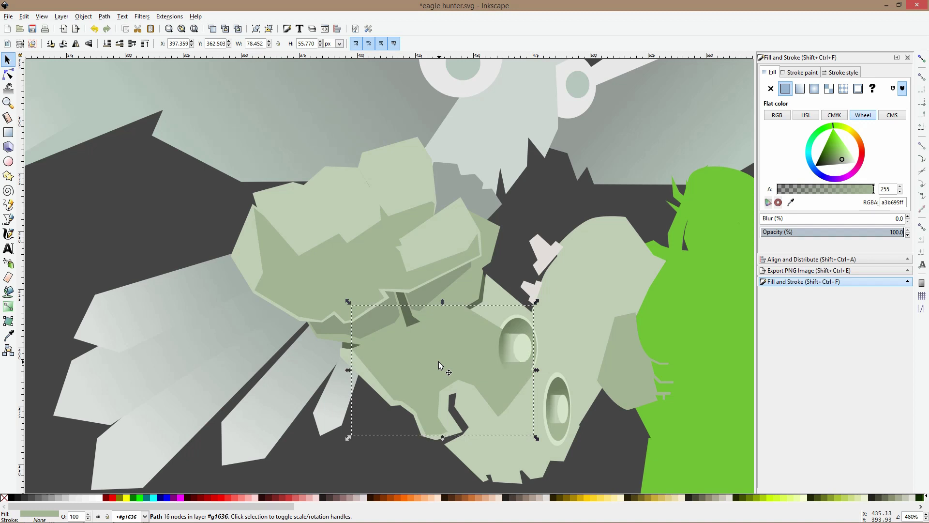
pyautogui.press('pagedown')
pyautogui.press('pagedown')
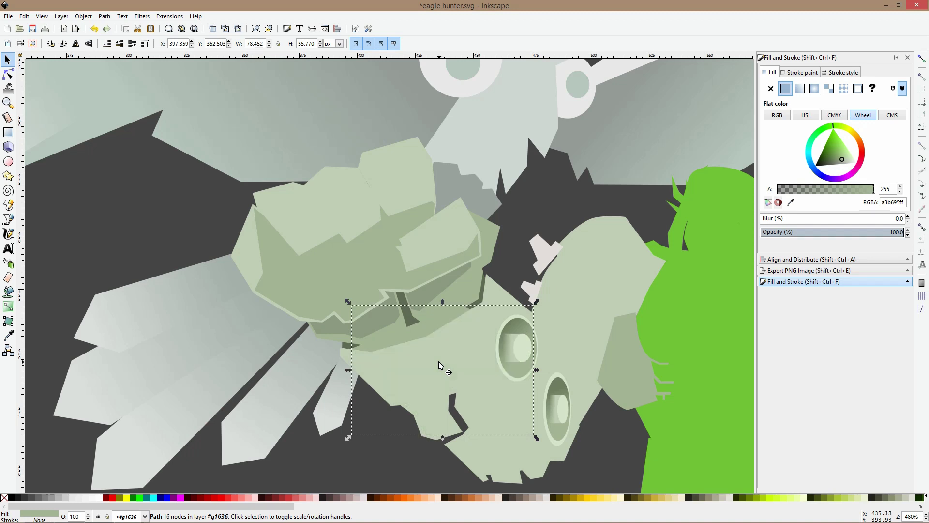
pyautogui.press('pageup')
pyautogui.press('pageup')
pyautogui.press('pageup')
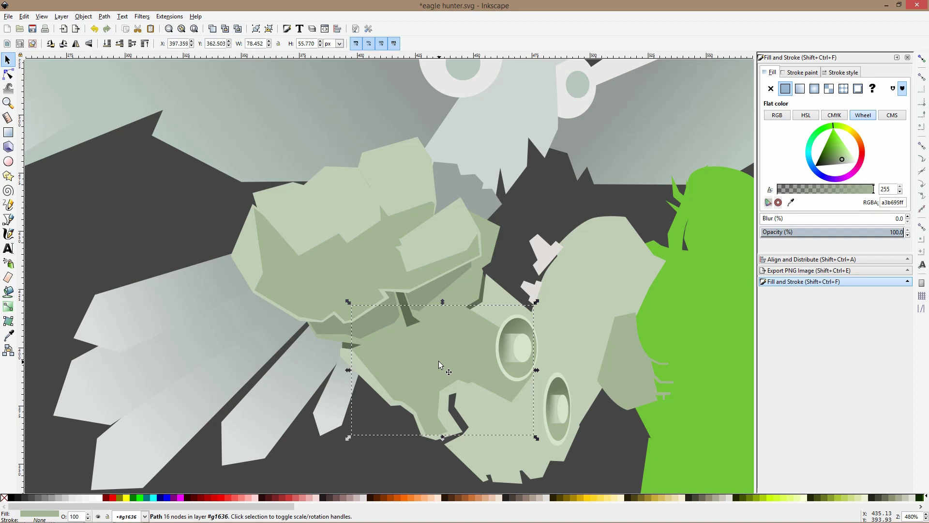
# Trim the shading polygon to the forearm plate by intersecting it with a duplicate of the plate, and clear the selection
pyautogui.scroll(1, 451, 310)
pyautogui.click(481, 305)
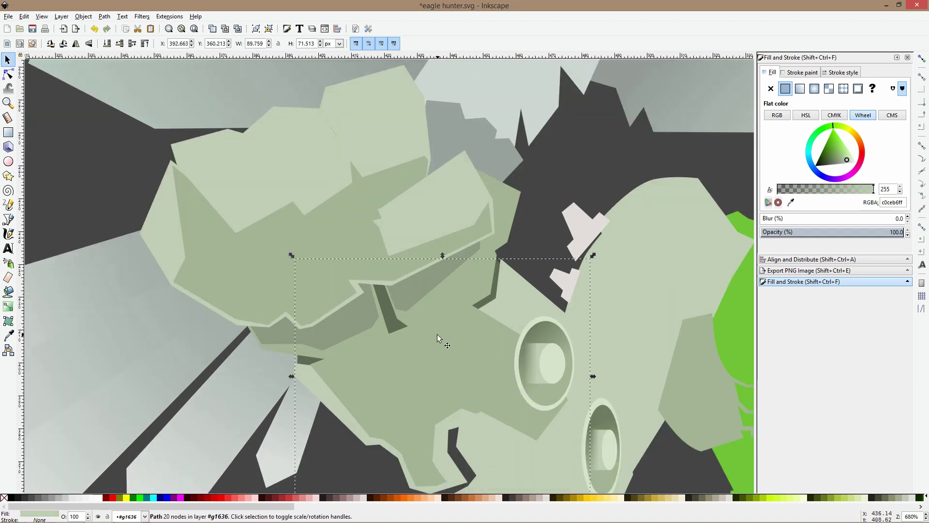
pyautogui.click(8, 74)
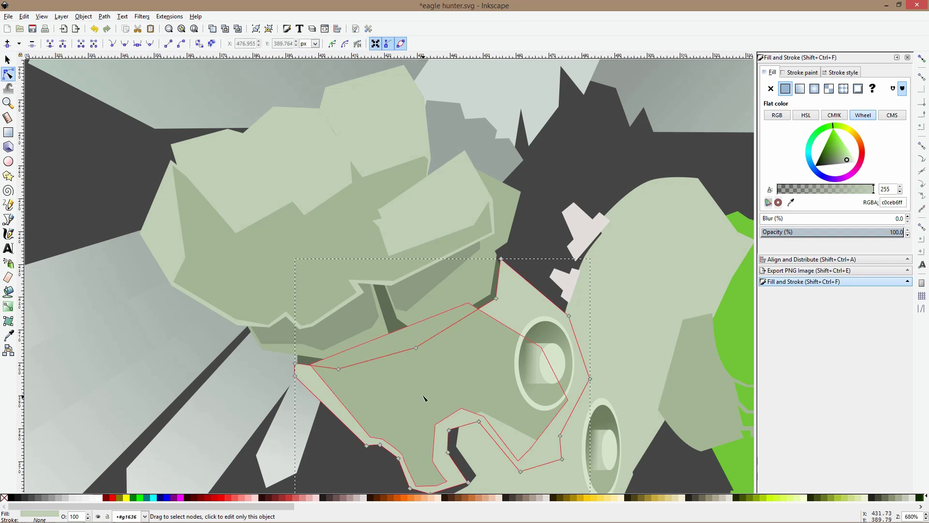
pyautogui.press('s')
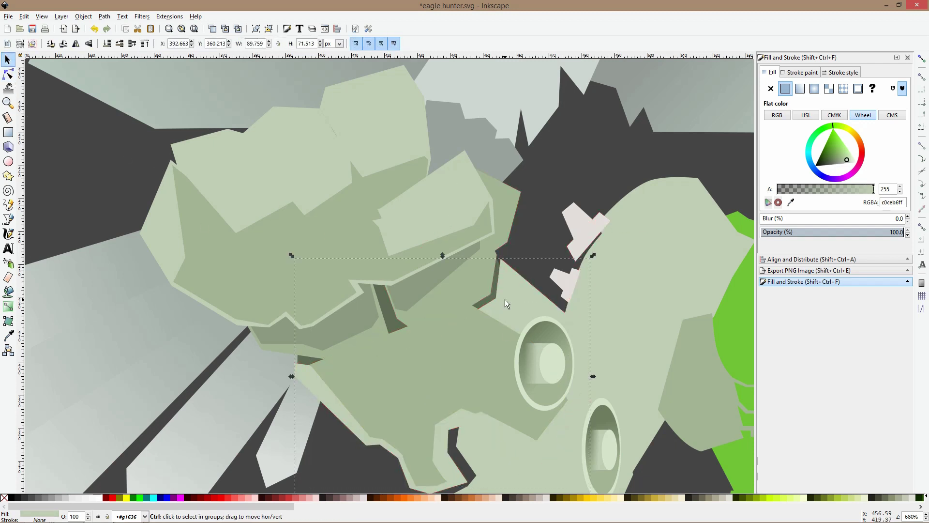
pyautogui.keyDown('shift'); pyautogui.click(484, 311); pyautogui.keyUp('shift')
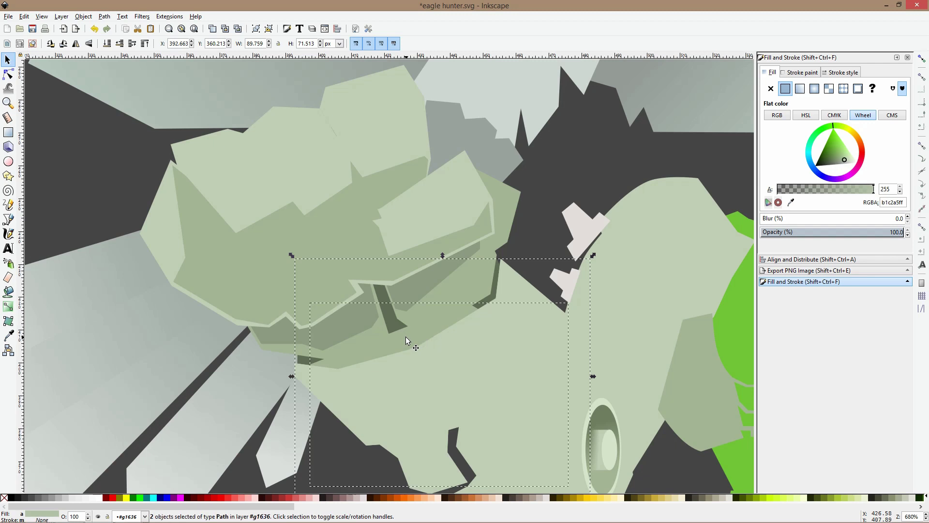
pyautogui.hotkey('ctrl', '*')
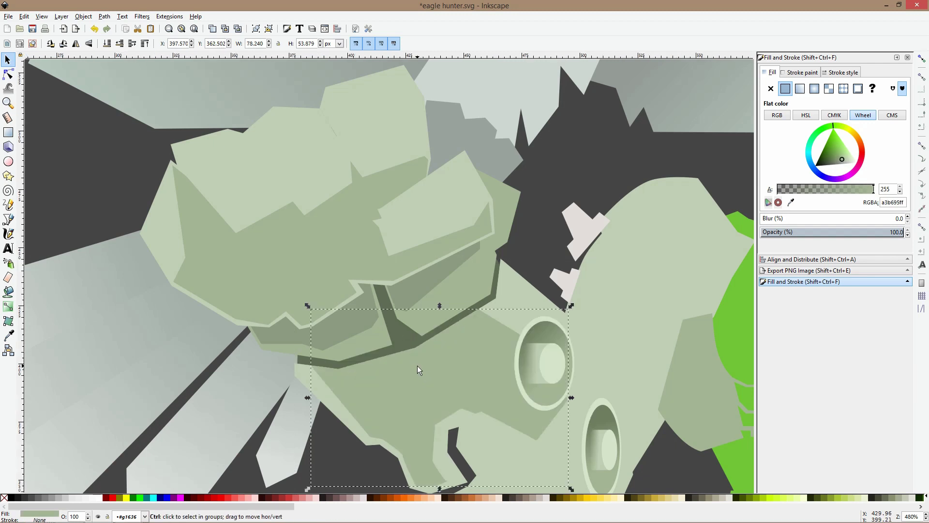
pyautogui.keyDown('ctrl'); pyautogui.scroll(-3, 417, 365); pyautogui.keyUp('ctrl')
pyautogui.click(392, 412)
pyautogui.keyDown('ctrl'); pyautogui.scroll(-2, 392, 412); pyautogui.keyUp('ctrl')
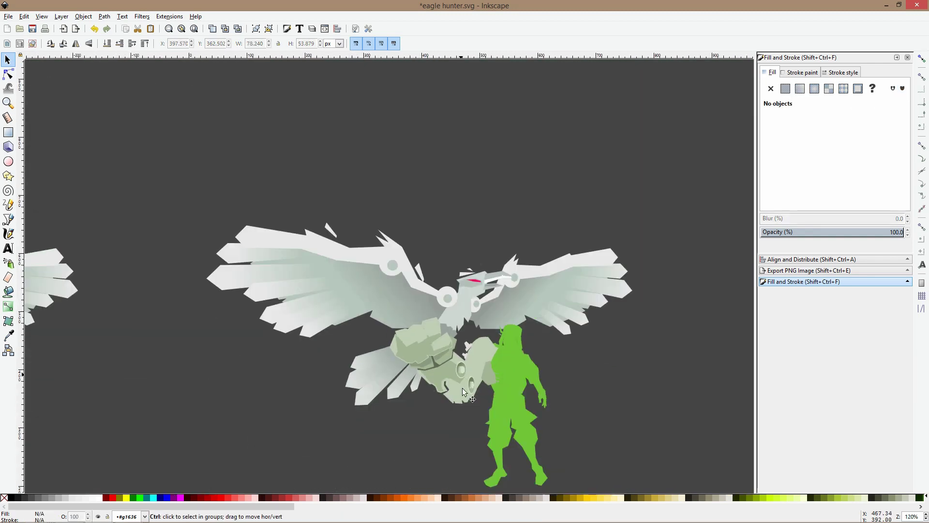
# Draw a closed shading polygon about 69.3 × 66.8 px over the lower elbow plate, following its jagged bottom edge with a V-shaped notch on top
pyautogui.keyDown('ctrl'); pyautogui.scroll(3, 194, 366); pyautogui.keyUp('ctrl')
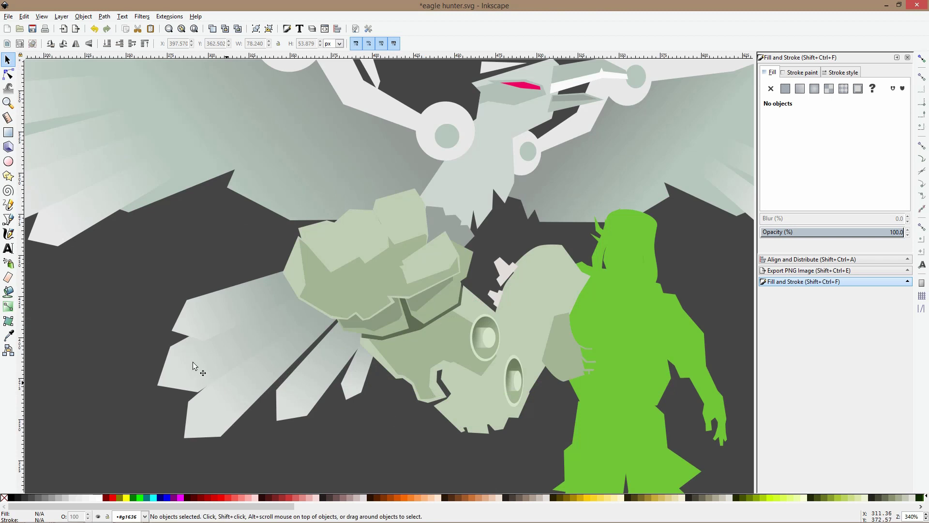
pyautogui.click(9, 219)
pyautogui.keyDown('ctrl'); pyautogui.scroll(1, 450, 381); pyautogui.keyUp('ctrl')
pyautogui.click(432, 358)
pyautogui.click(447, 400)
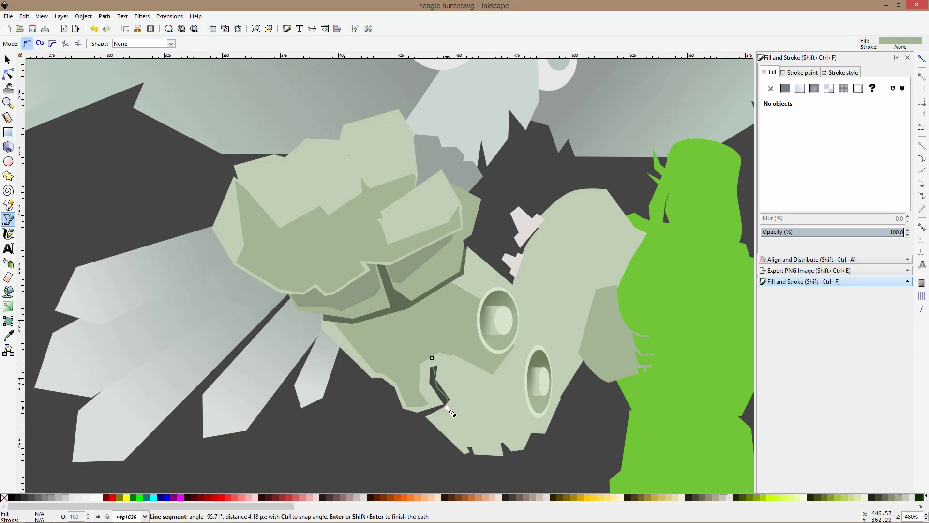
pyautogui.moveTo(458, 444); pyautogui.dragTo(462, 444)
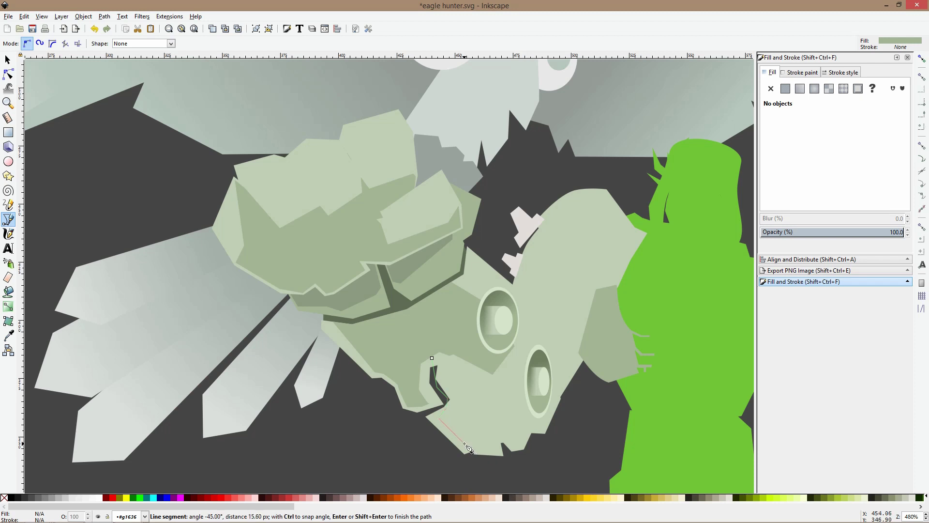
pyautogui.click(503, 434)
pyautogui.click(522, 444)
pyautogui.click(540, 430)
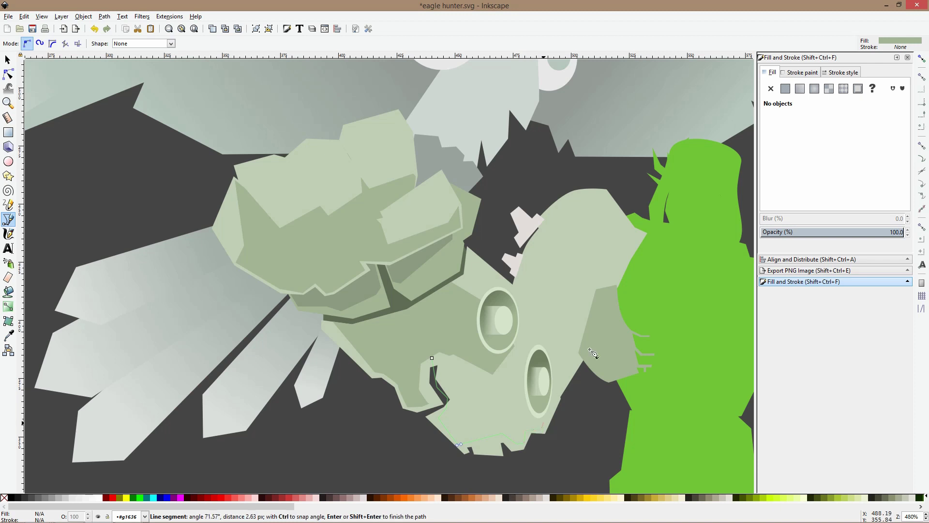
pyautogui.click(579, 361)
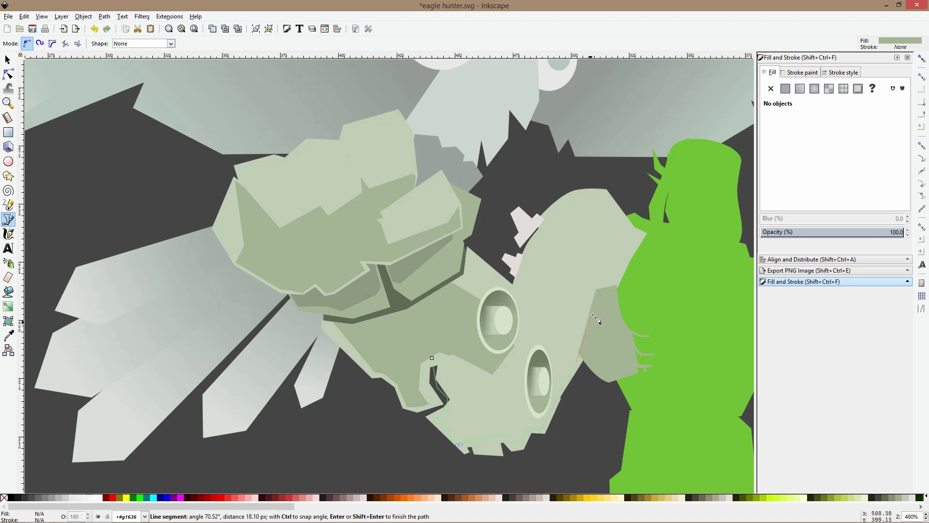
pyautogui.click(584, 291)
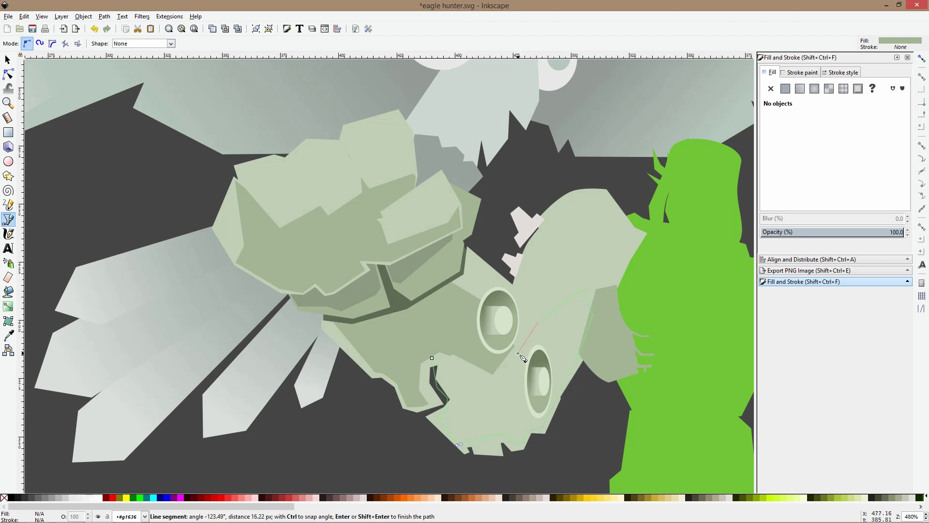
pyautogui.click(499, 400)
pyautogui.click(448, 360)
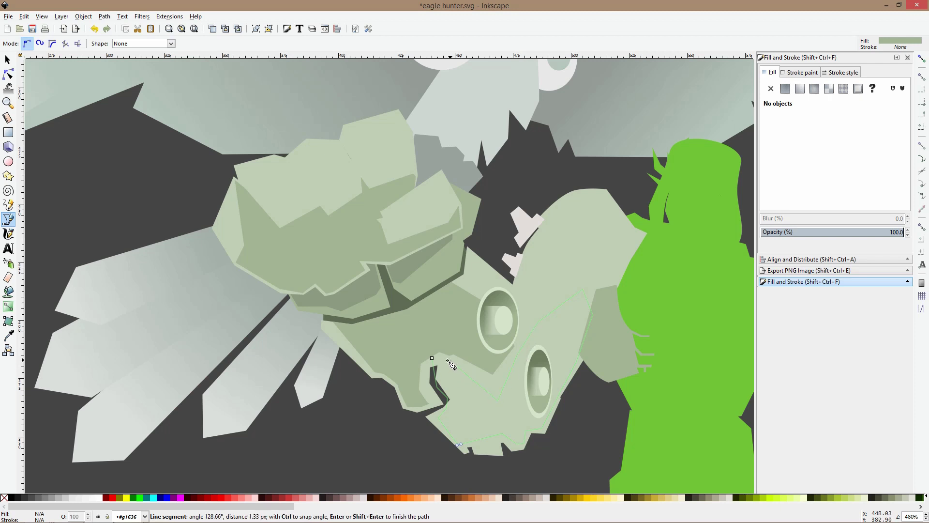
pyautogui.click(431, 358)
pyautogui.press('s')
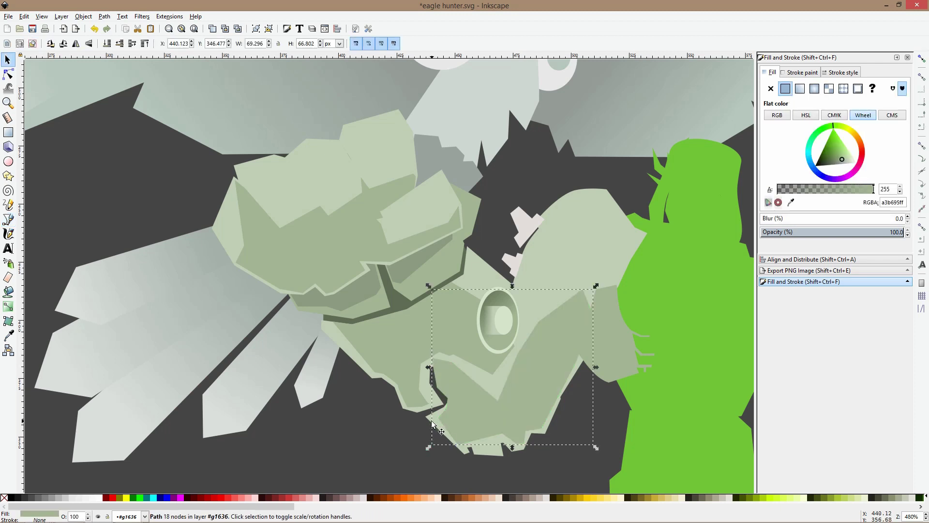
# Trim the shading polygon to the elbow plate by intersecting it with a duplicate of the plate, and adjust its node beside the bottom notch
pyautogui.click(432, 424)
pyautogui.press('pageup')
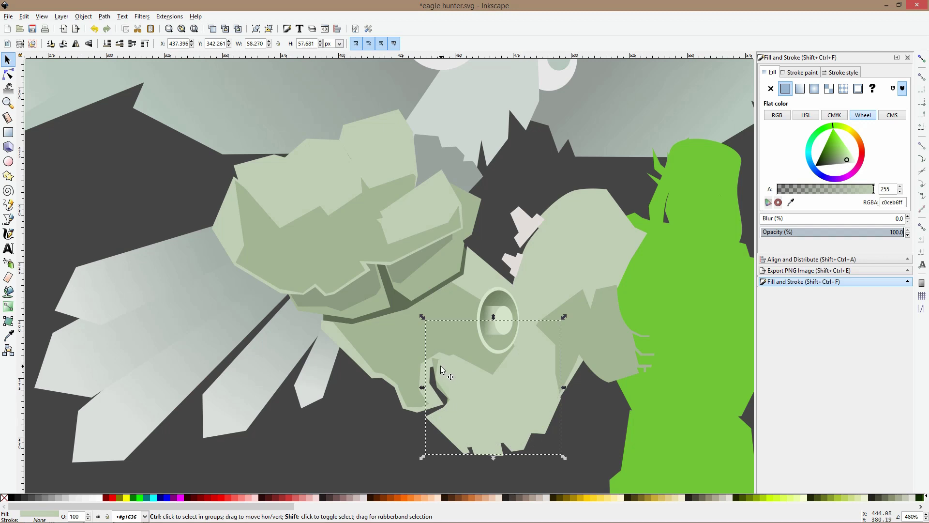
pyautogui.keyDown('alt'); pyautogui.click(434, 363); pyautogui.keyUp('alt')
pyautogui.press('pageup')
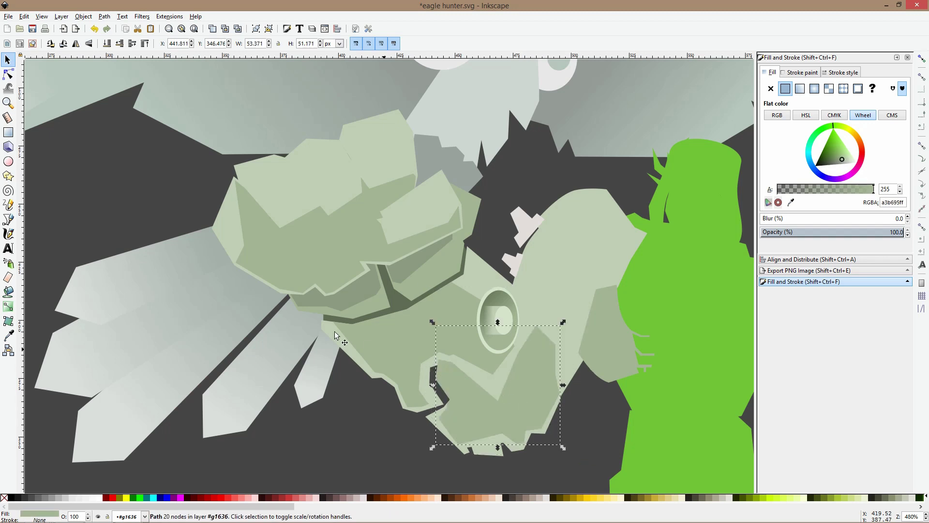
pyautogui.click(8, 74)
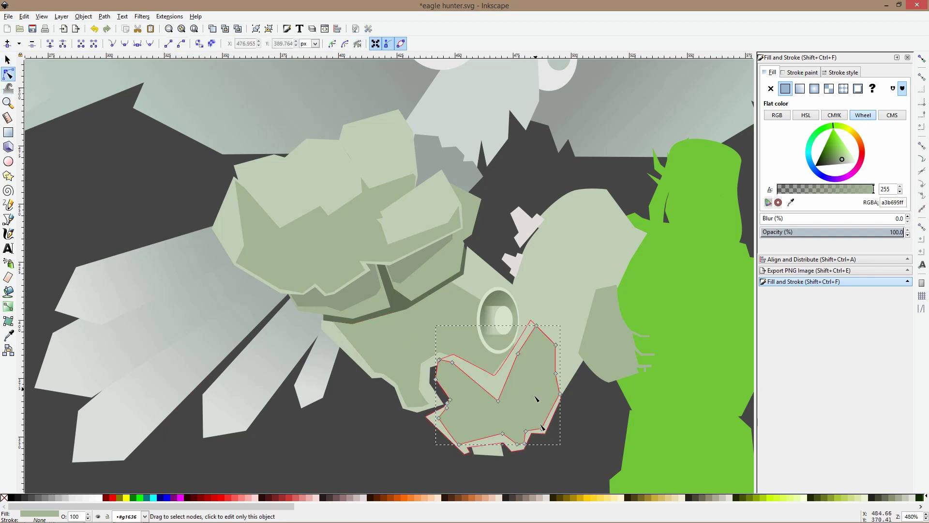
pyautogui.keyDown('ctrl'); pyautogui.scroll(2, 518, 440); pyautogui.keyUp('ctrl')
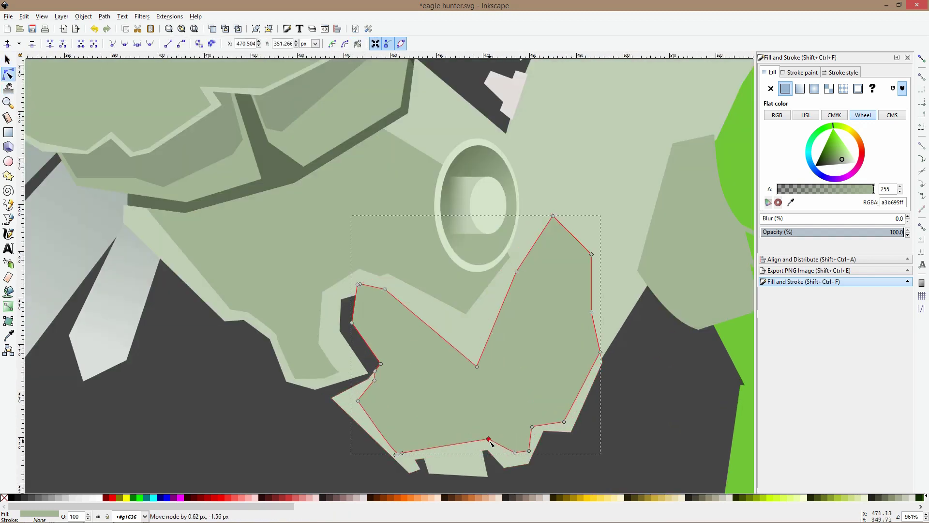
# Fill the small four-sided tab under the elbow plate with the darker green 8c9b81 from the fist, lower it behind the plate, and deselect it
pyautogui.click(474, 476)
pyautogui.press('s')
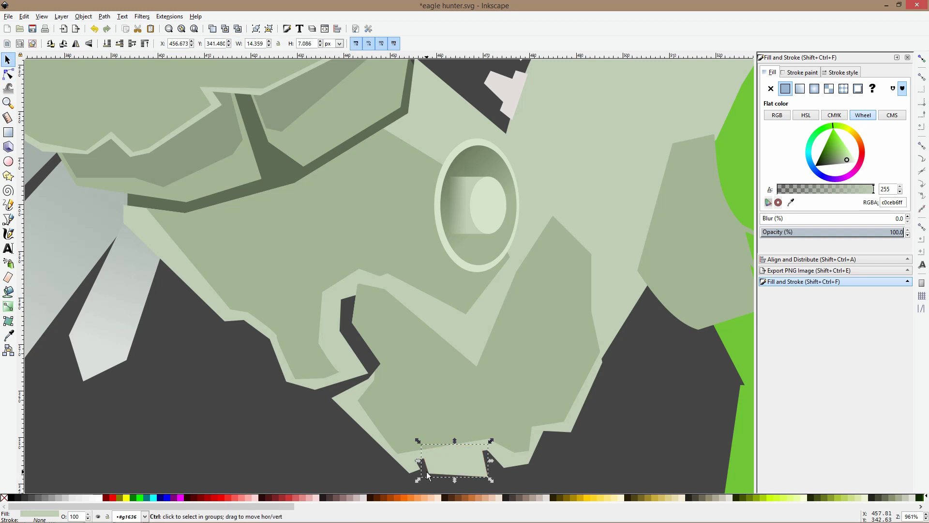
pyautogui.keyDown('shift'); pyautogui.click(411, 470); pyautogui.keyUp('shift')
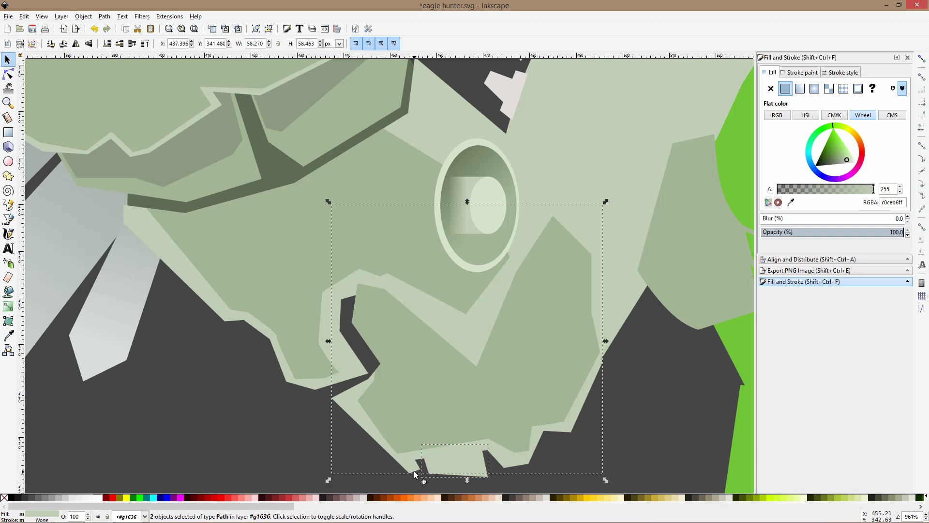
pyautogui.keyDown('shift'); pyautogui.click(411, 472); pyautogui.keyUp('shift')
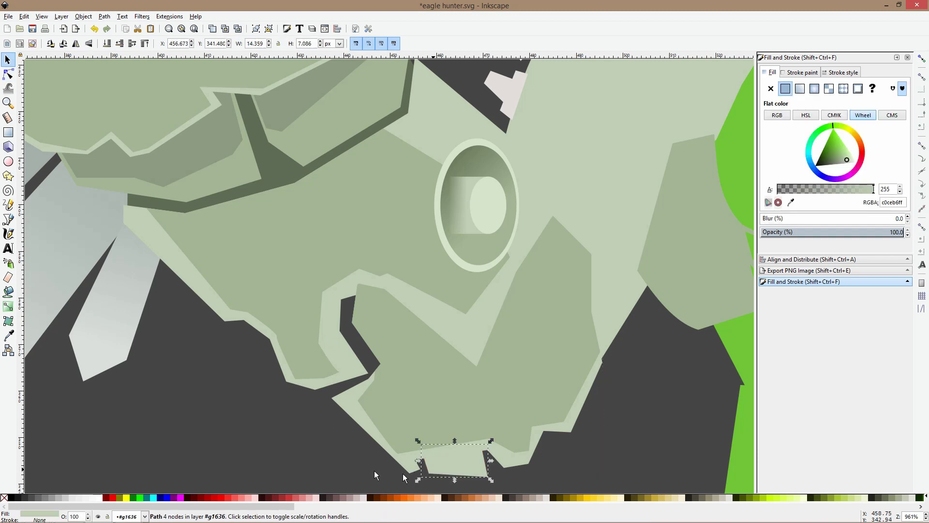
pyautogui.click(8, 335)
pyautogui.click(189, 155)
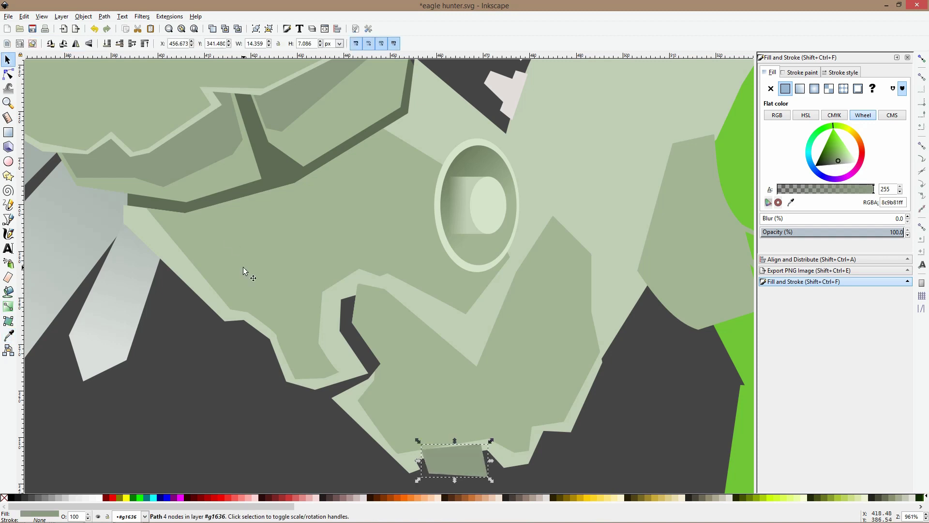
pyautogui.press('pagedown')
pyautogui.scroll(-3, 417, 378)
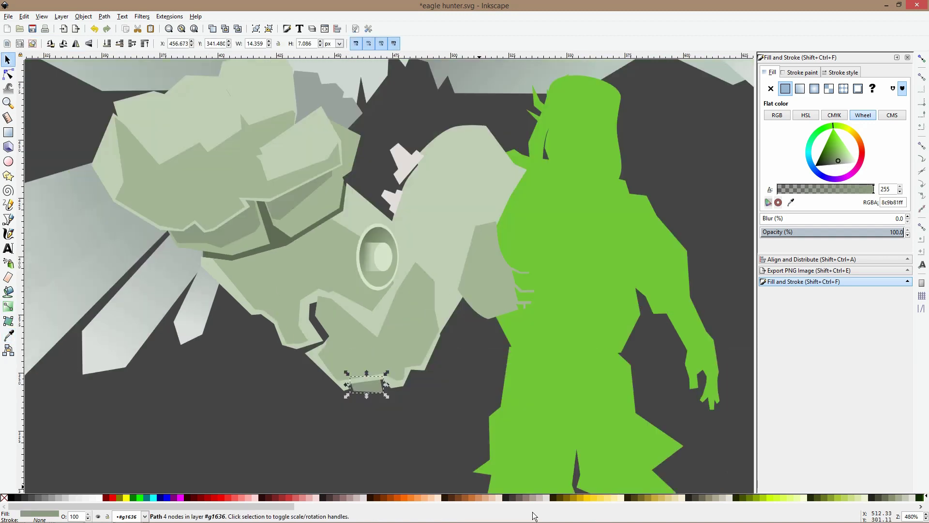
pyautogui.press('Escape')
pyautogui.scroll(-2, 417, 377)
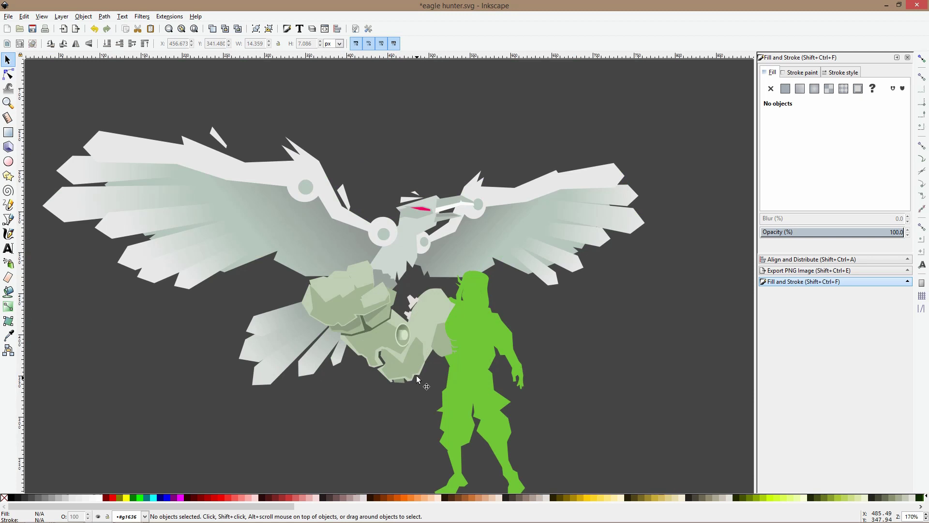
# Lower the elbow shading polygon in the stacking order to sit behind the second round socket, and clear the selection
pyautogui.scroll(2, 420, 345)
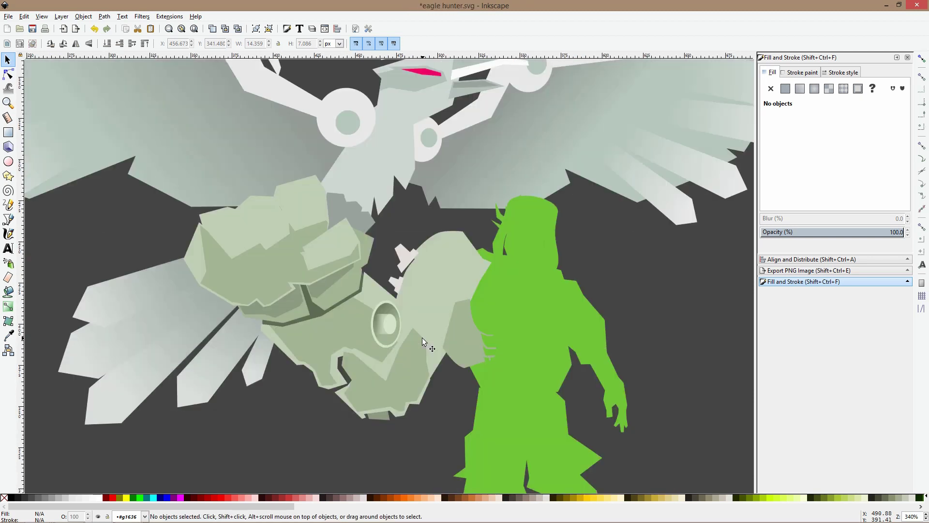
pyautogui.click(422, 341)
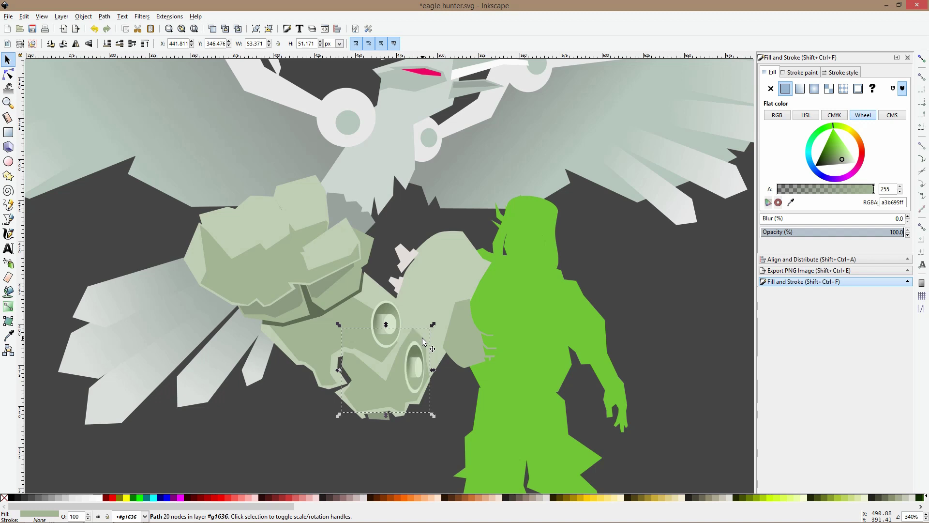
pyautogui.click(405, 426)
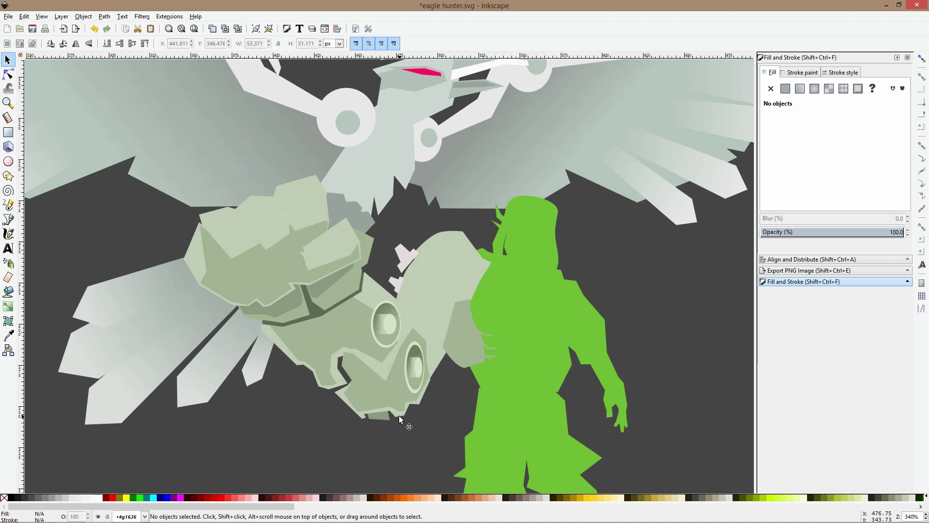
# Select the second socket group, elbow shading, elbow plate and small tab together, raise them in the stacking order, and check the overlaps in outline view
pyautogui.keyDown('ctrl'); pyautogui.scroll(2, 334, 355); pyautogui.keyUp('ctrl')
pyautogui.click(356, 365)
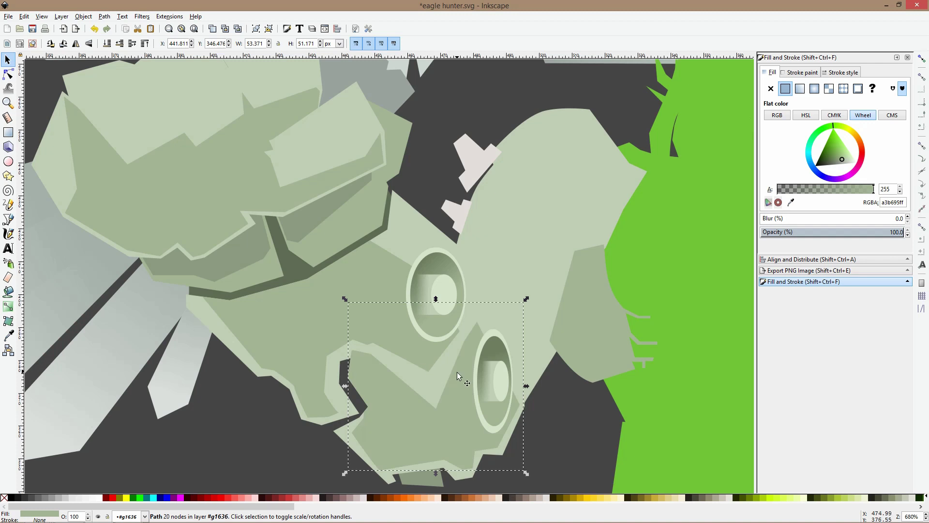
pyautogui.keyDown('ctrl'); pyautogui.click(492, 382); pyautogui.keyUp('ctrl')
pyautogui.press('Escape')
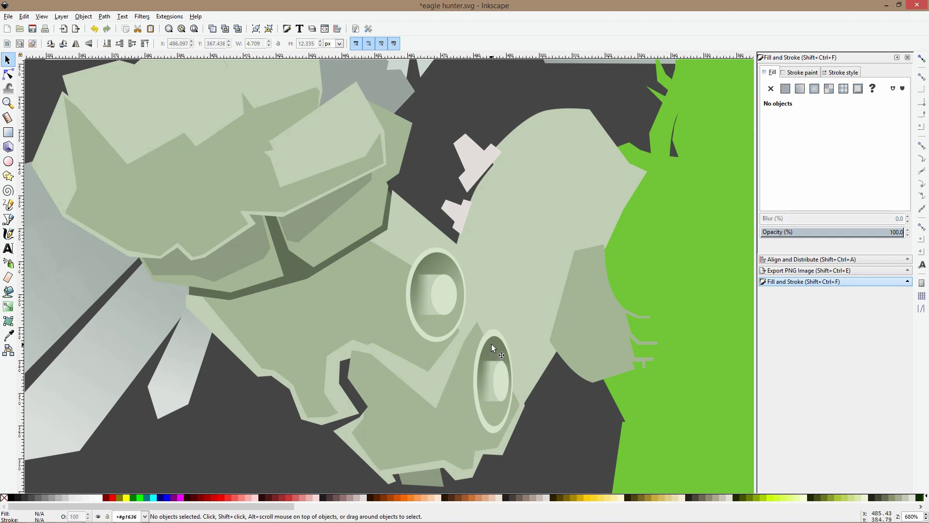
pyautogui.keyDown('ctrl'); pyautogui.scroll(2, 494, 334); pyautogui.keyUp('ctrl')
pyautogui.keyDown('ctrl'); pyautogui.click(495, 326); pyautogui.keyUp('ctrl')
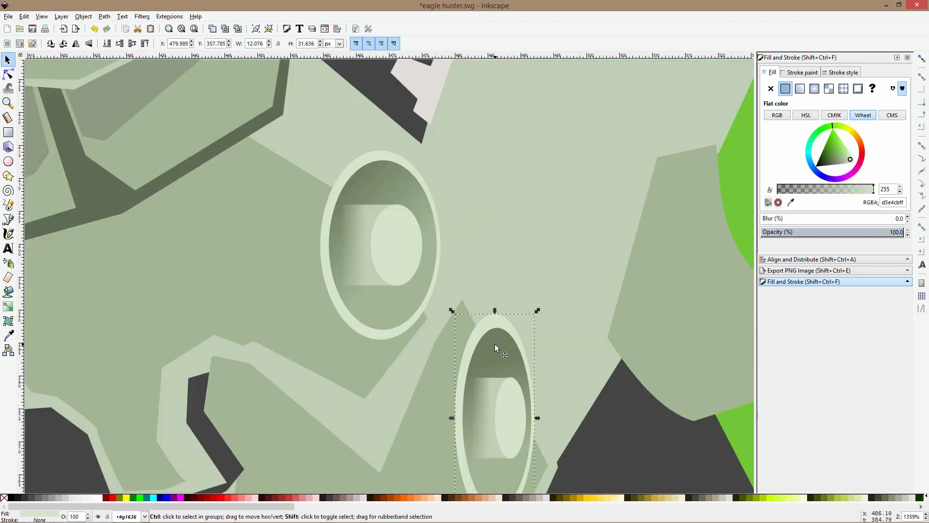
pyautogui.click(502, 395)
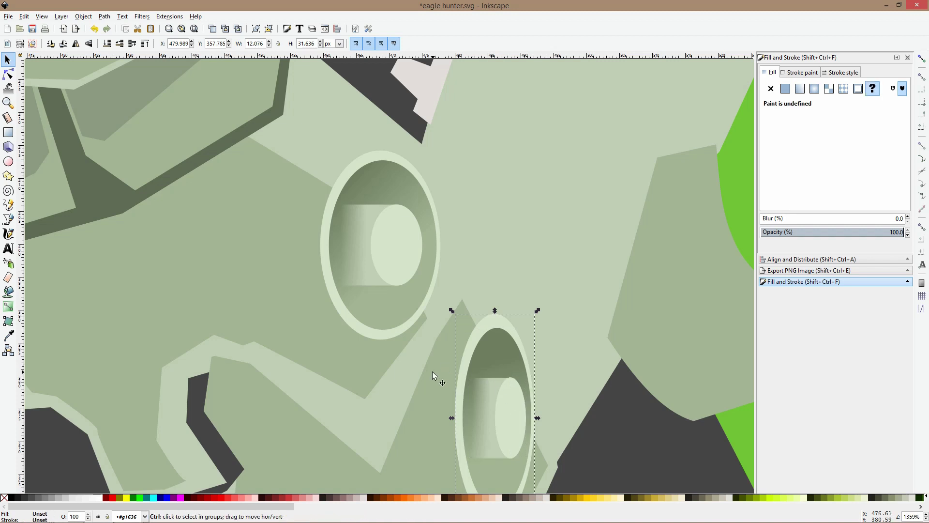
pyautogui.scroll(-2, 432, 371)
pyautogui.keyDown('shift'); pyautogui.click(430, 392); pyautogui.keyUp('shift')
pyautogui.scroll(-4, 315, 446)
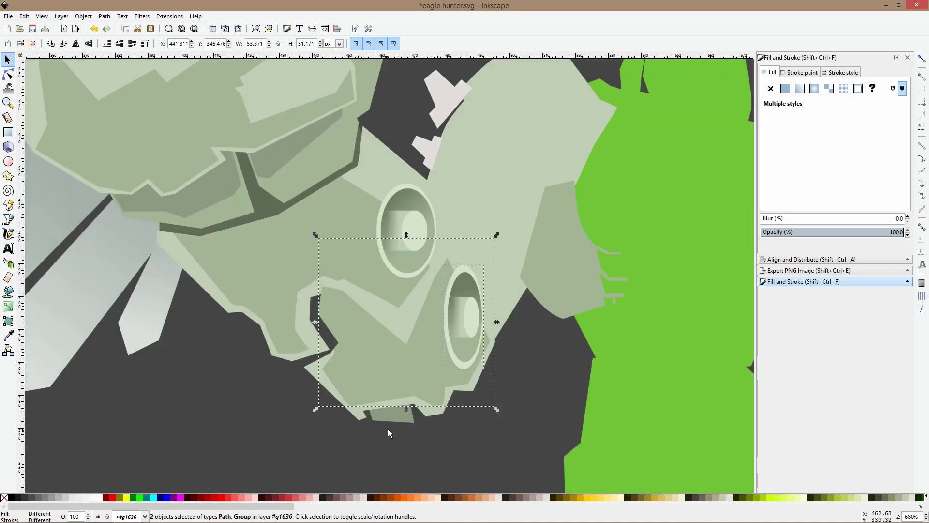
pyautogui.keyDown('shift'); pyautogui.click(347, 414); pyautogui.keyUp('shift')
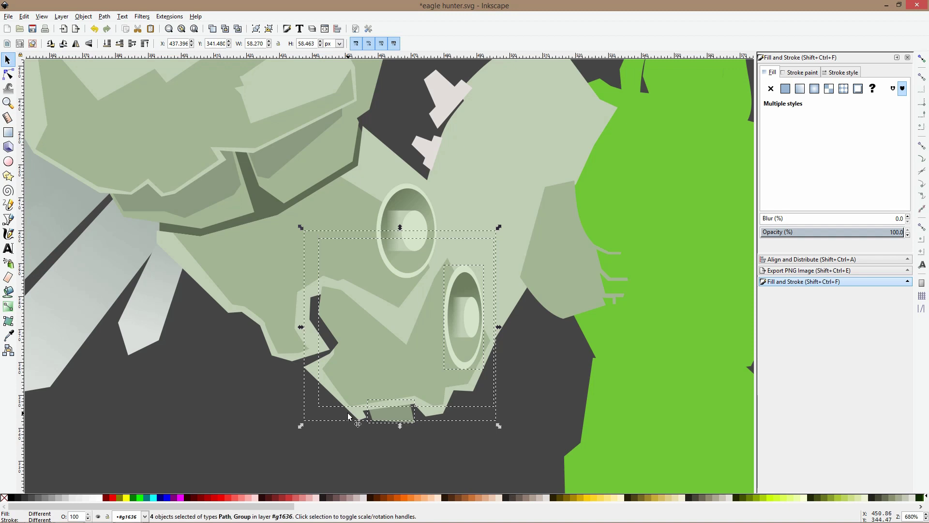
pyautogui.press('pageup')
pyautogui.press('pageup')
pyautogui.press('pageup')
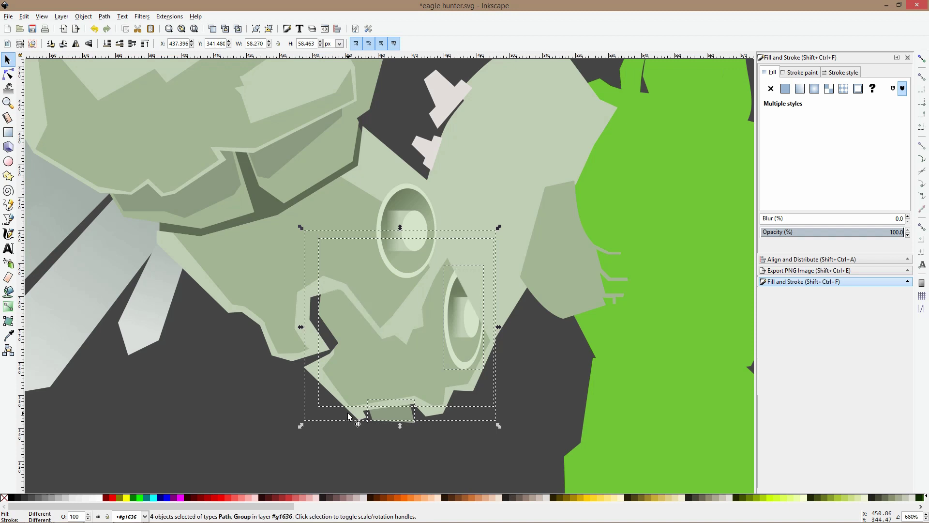
pyautogui.press('ctrl+KP_5')
pyautogui.press('ctrl+KP_5')
pyautogui.press('ctrl+KP_5')
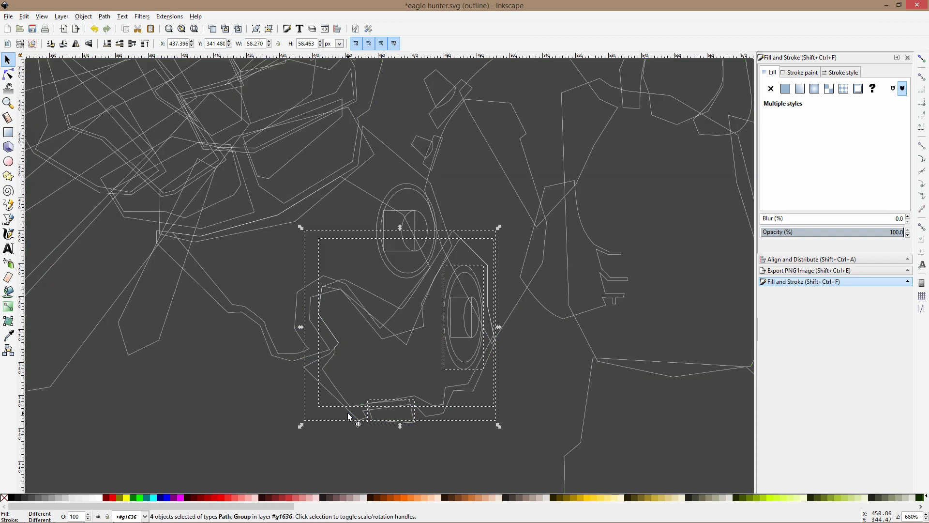
pyautogui.press('Escape')
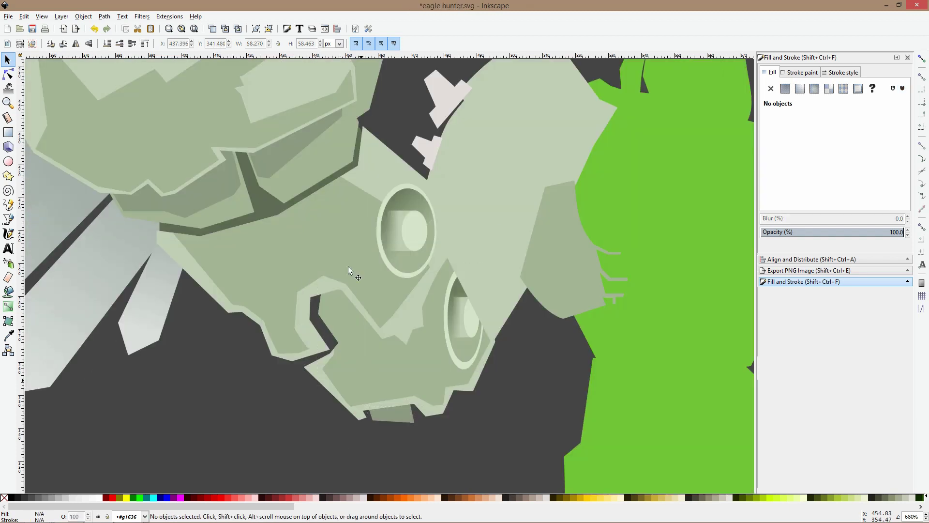
# Apply a linear gradient running diagonally down across the elbow shading, with its end stop set to an opaque sampled pale green and moved farther out
pyautogui.keyDown('ctrl'); pyautogui.click(338, 304); pyautogui.keyUp('ctrl')
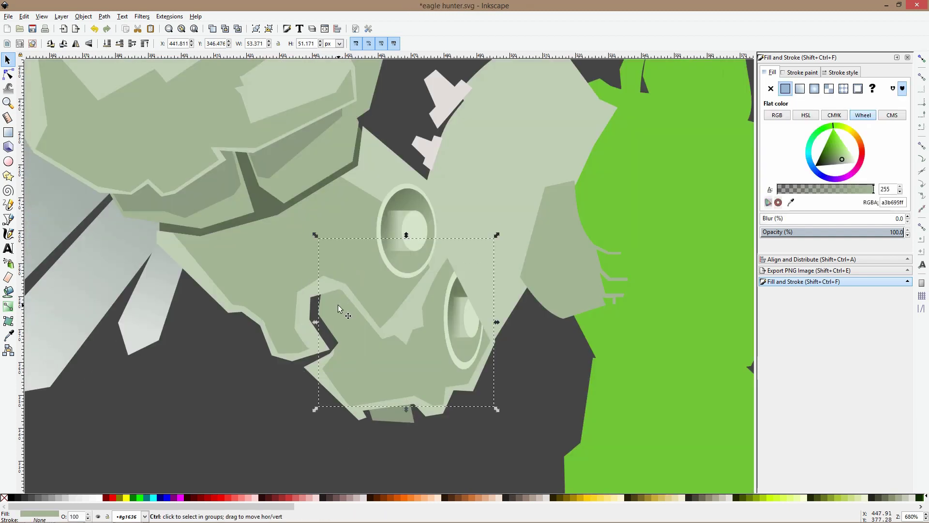
pyautogui.click(8, 307)
pyautogui.moveTo(339, 314); pyautogui.dragTo(368, 361)
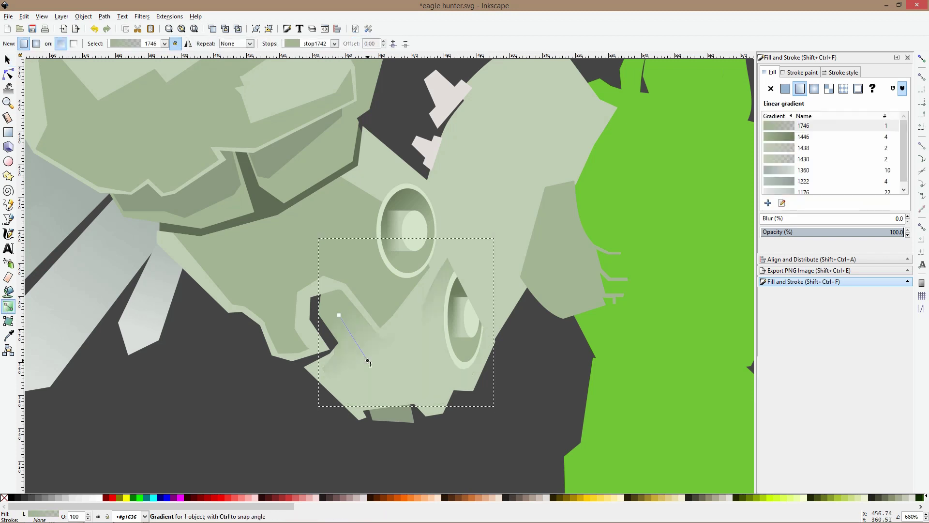
pyautogui.press('d')
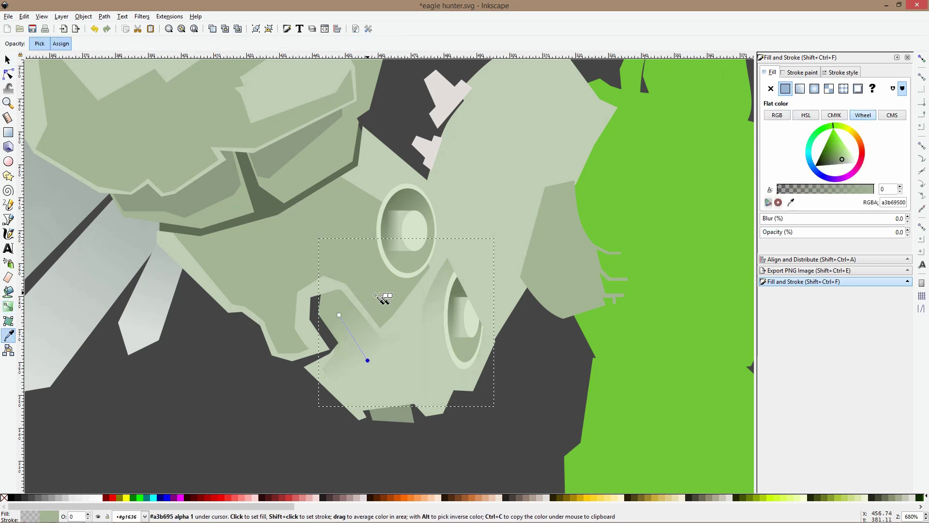
pyautogui.moveTo(369, 361); pyautogui.dragTo(424, 386)
# Add a middle stop to the elbow shading's gradient at offset 0.57
pyautogui.click(340, 312)
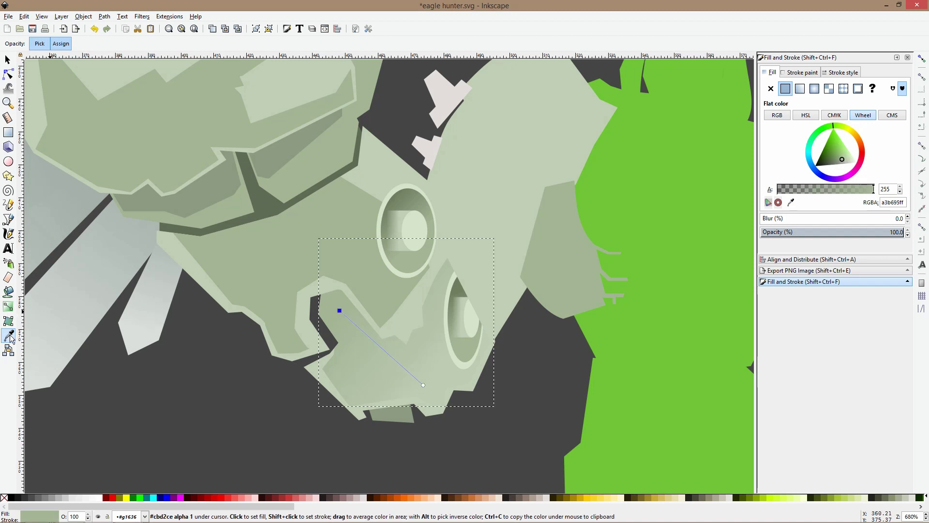
pyautogui.press('g')
pyautogui.doubleClick(388, 354)
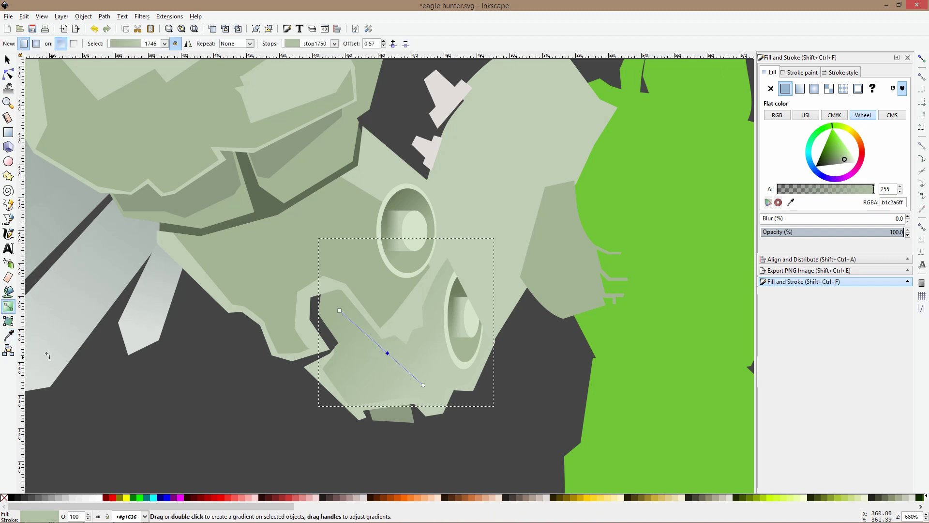
# Set the elbow shading gradient's start stop to a sampled dark green, nudge both end handles, and slide the middle stop to offset 0.25
pyautogui.press('d')
pyautogui.click(339, 310)
pyautogui.click(457, 289)
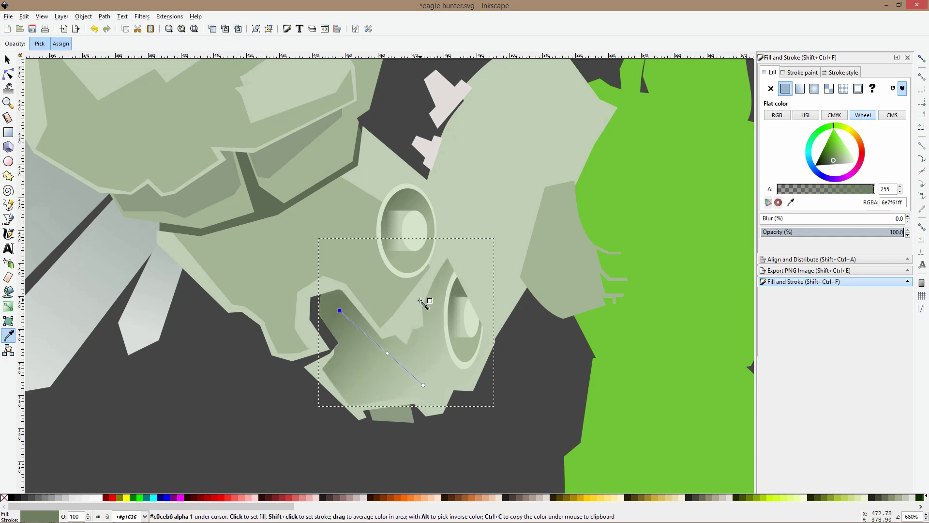
pyautogui.moveTo(339, 310); pyautogui.dragTo(333, 295)
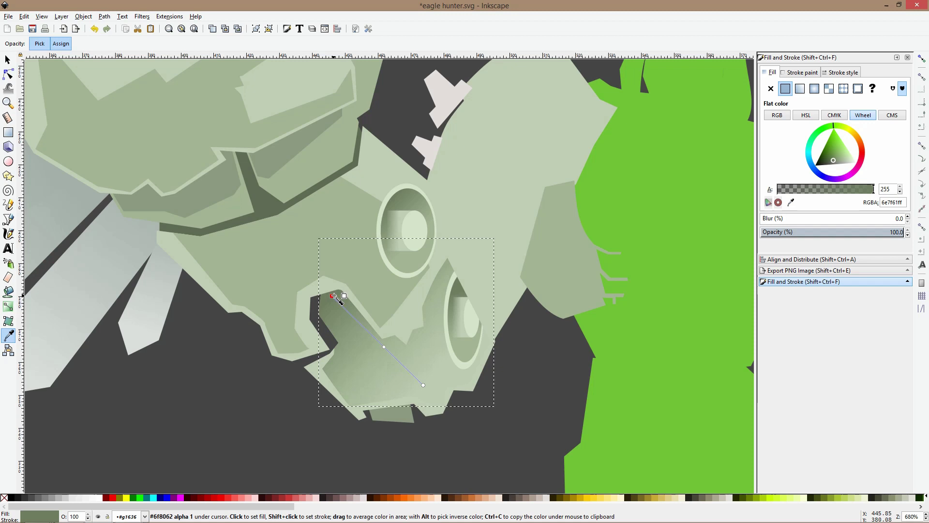
pyautogui.moveTo(424, 385)
pyautogui.mouseDown()
pyautogui.moveTo(482, 381)
pyautogui.moveTo(423, 379)
pyautogui.mouseUp()
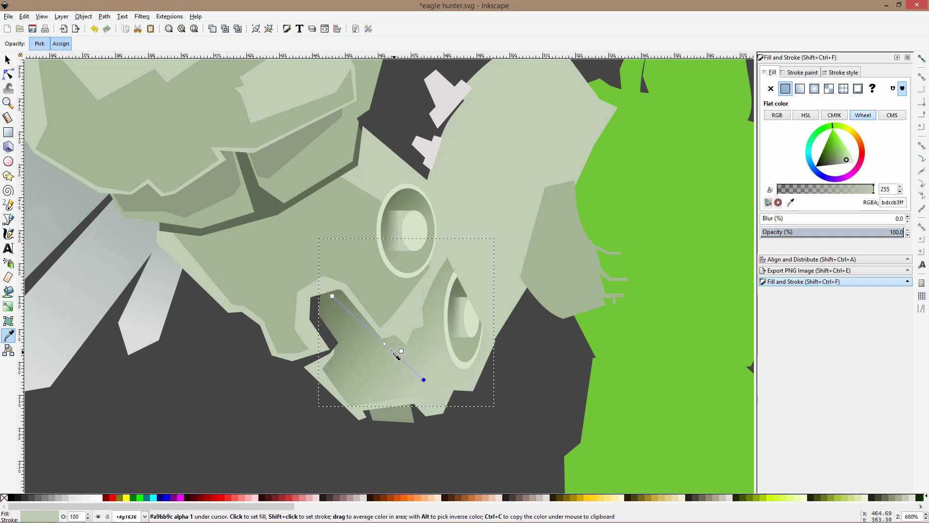
pyautogui.moveTo(385, 344); pyautogui.dragTo(352, 316)
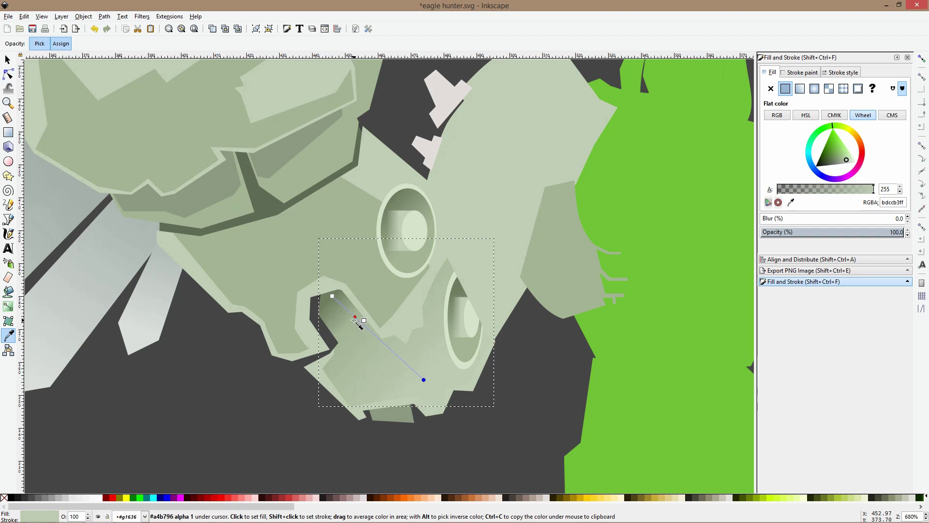
# Lower the pale upper-arm plate behind the elbow shading and second round socket, and clear the selection
pyautogui.press('s')
pyautogui.click(473, 267)
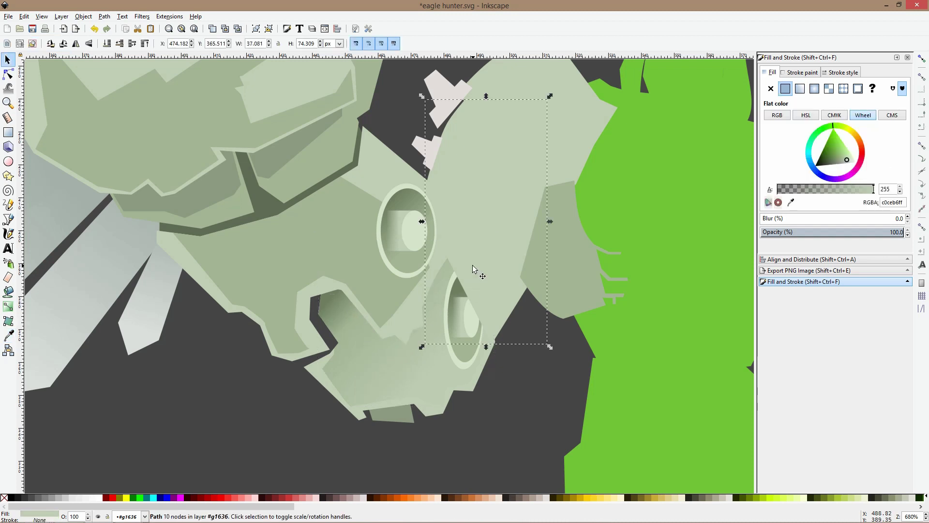
pyautogui.press('pagedown')
pyautogui.press('Escape')
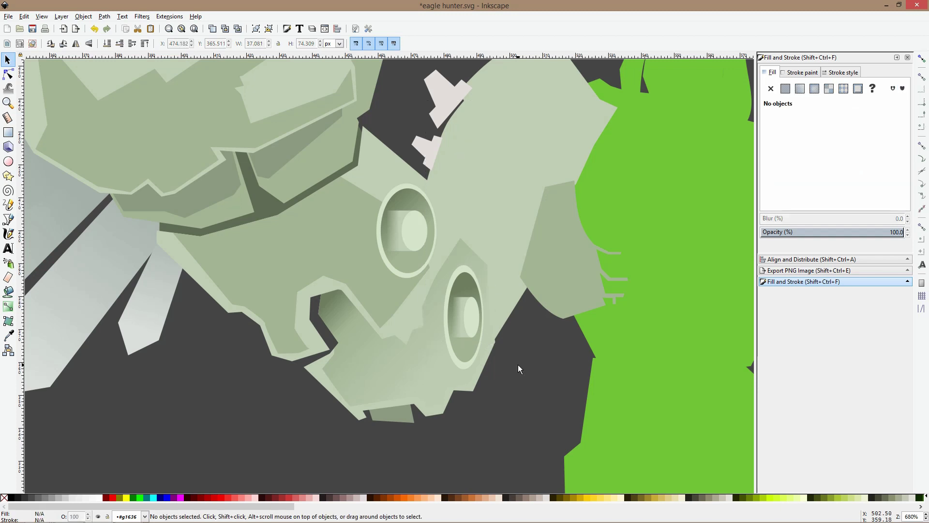
pyautogui.scroll(-3, 518, 365)
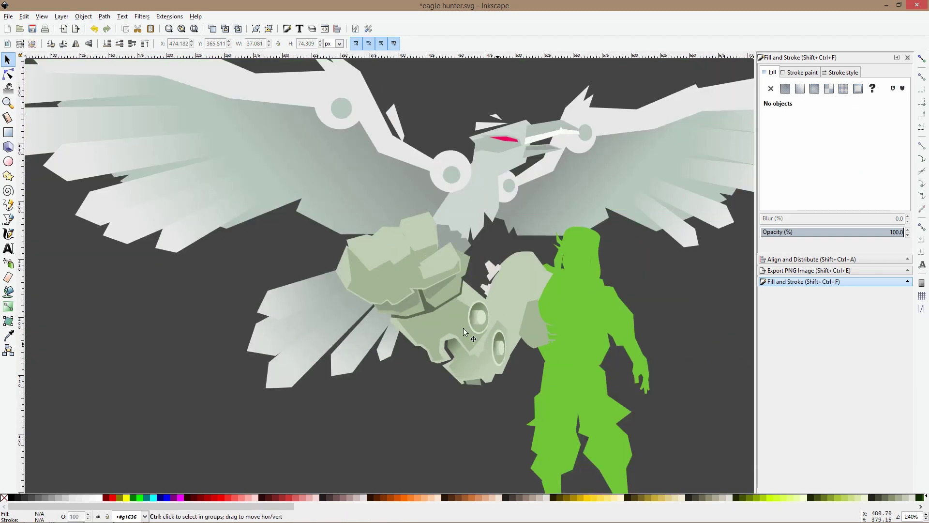
# Move the forearm shading's corner node beneath the first round socket up and outward, and clear the selection
pyautogui.scroll(3, 463, 328)
pyautogui.click(8, 78)
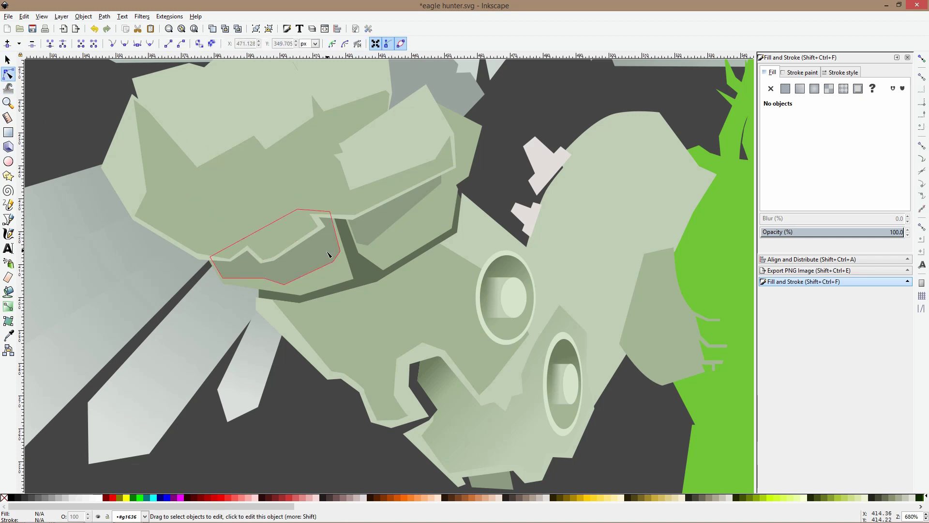
pyautogui.click(477, 357)
pyautogui.moveTo(494, 385); pyautogui.dragTo(514, 365)
pyautogui.press('s')
pyautogui.keyDown('ctrl'); pyautogui.scroll(-3, 514, 372); pyautogui.keyUp('ctrl')
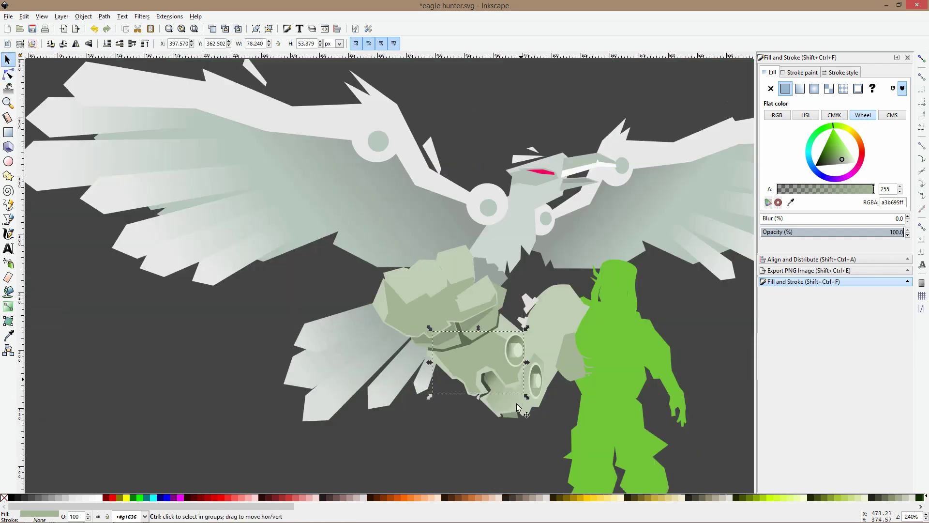
pyautogui.click(420, 447)
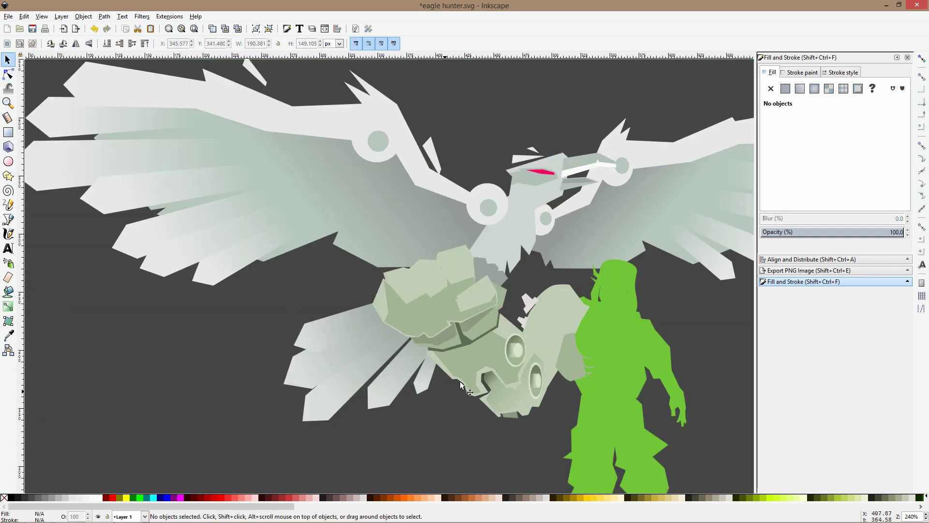
# Move the forearm shading's upper corner node outward along the dark wrist edge, and clear the selection
pyautogui.keyDown('ctrl'); pyautogui.scroll(3, 523, 309); pyautogui.keyUp('ctrl')
pyautogui.click(8, 74)
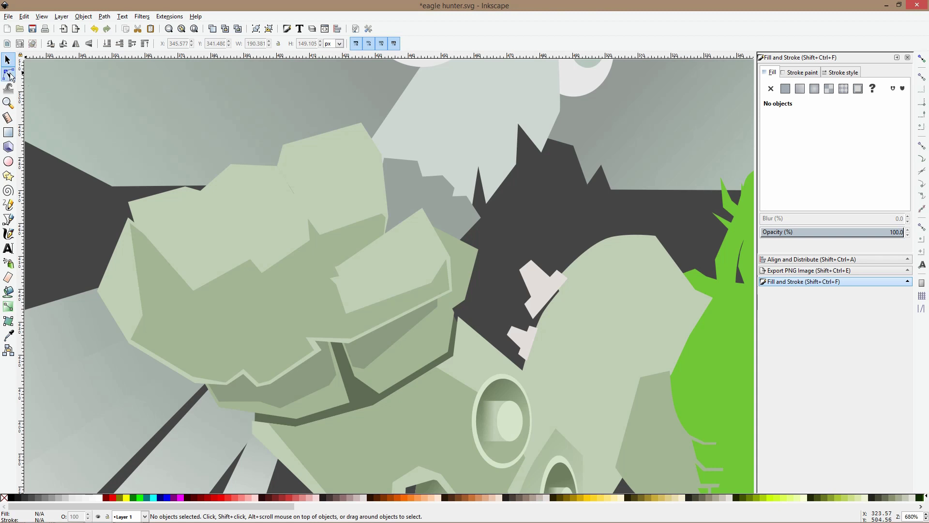
pyautogui.click(438, 371)
pyautogui.moveTo(438, 371); pyautogui.dragTo(448, 366)
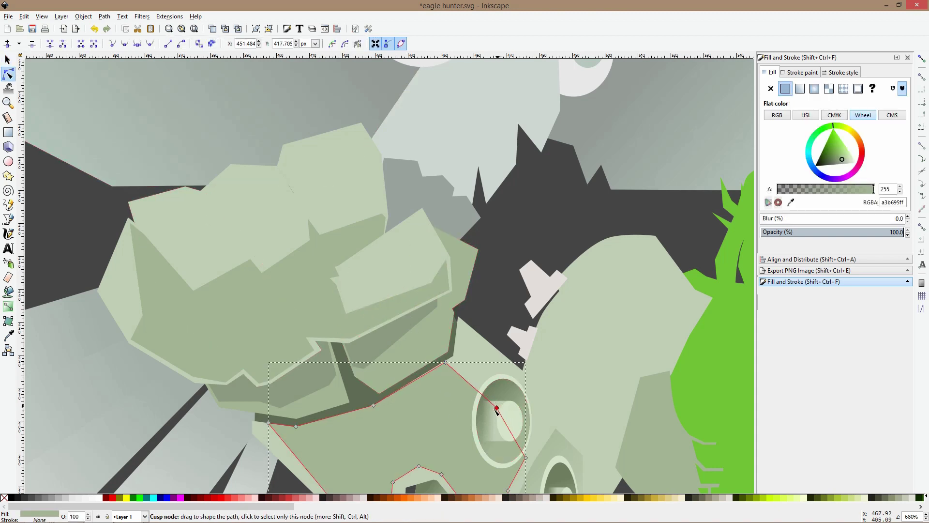
pyautogui.press('s')
pyautogui.keyDown('ctrl'); pyautogui.scroll(-4, 450, 356); pyautogui.keyUp('ctrl')
pyautogui.click(314, 460)
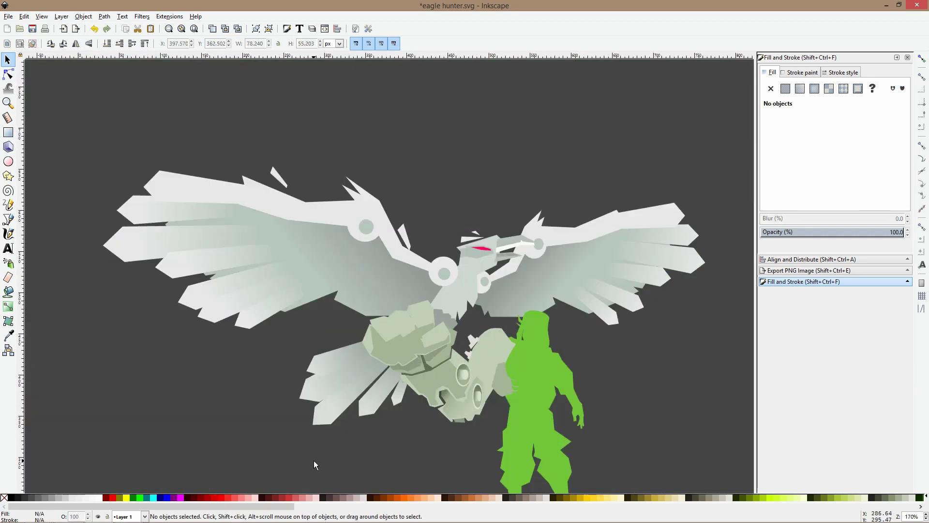
# Set the elbow gradient's middle stop to sampled a3b695, add a second middle stop in the same color, and extend the end handle outward
pyautogui.scroll(3, 448, 396)
pyautogui.click(448, 397)
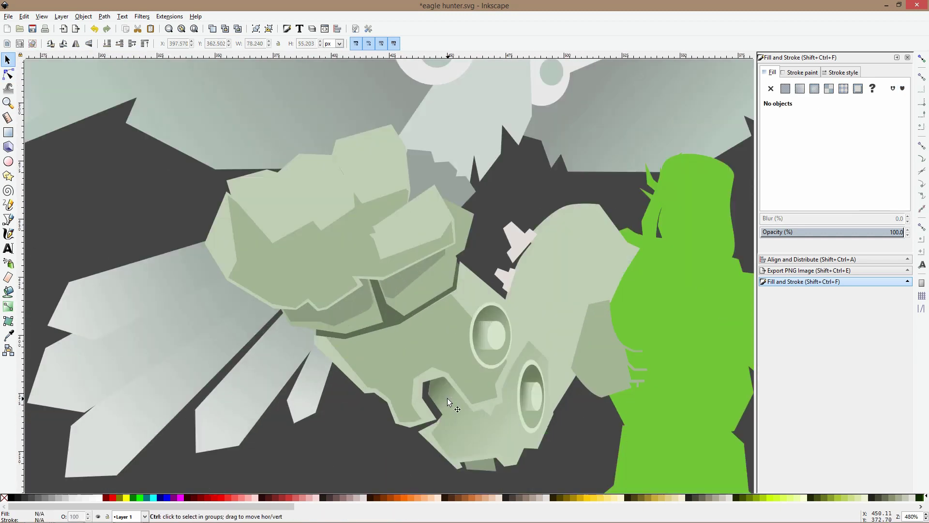
pyautogui.click(10, 336)
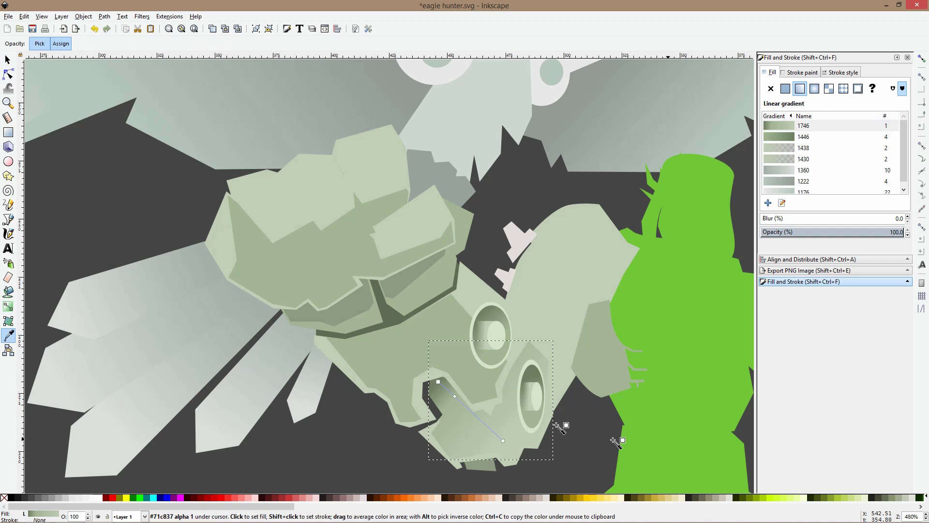
pyautogui.click(463, 363)
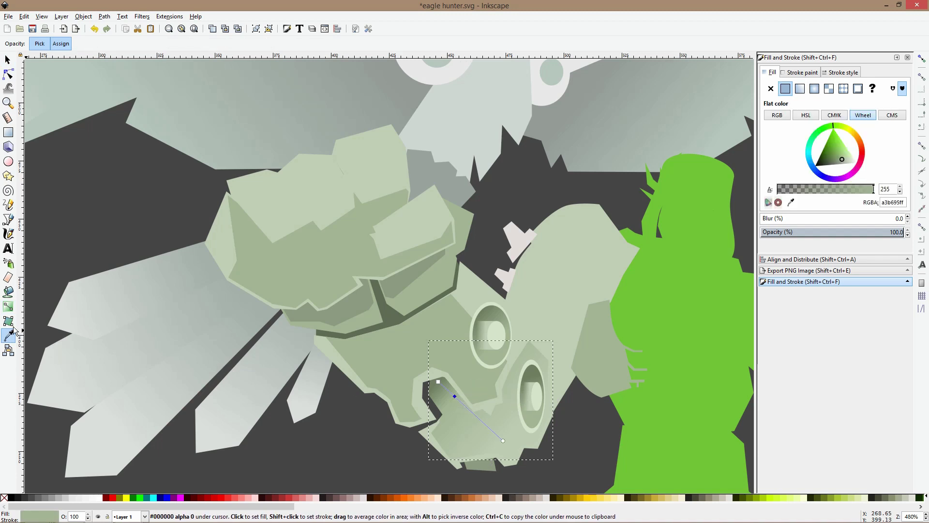
pyautogui.click(8, 307)
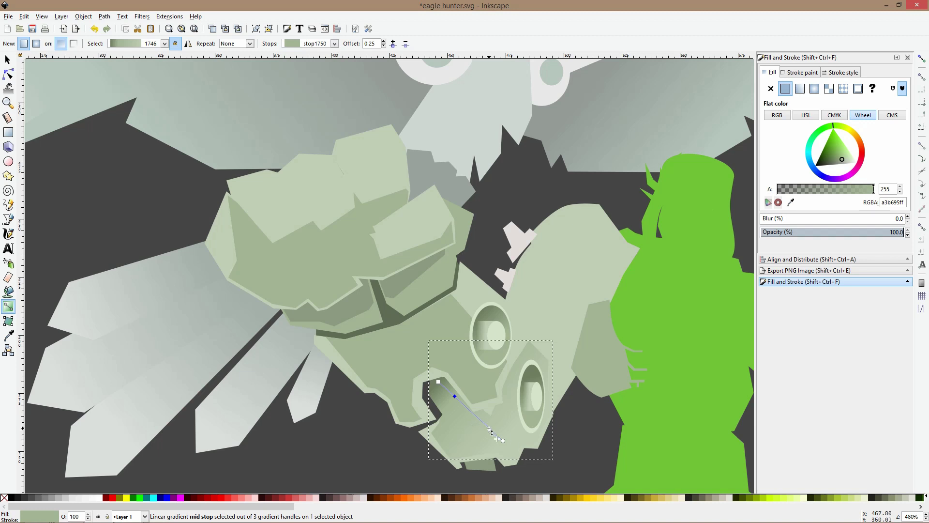
pyautogui.click(9, 335)
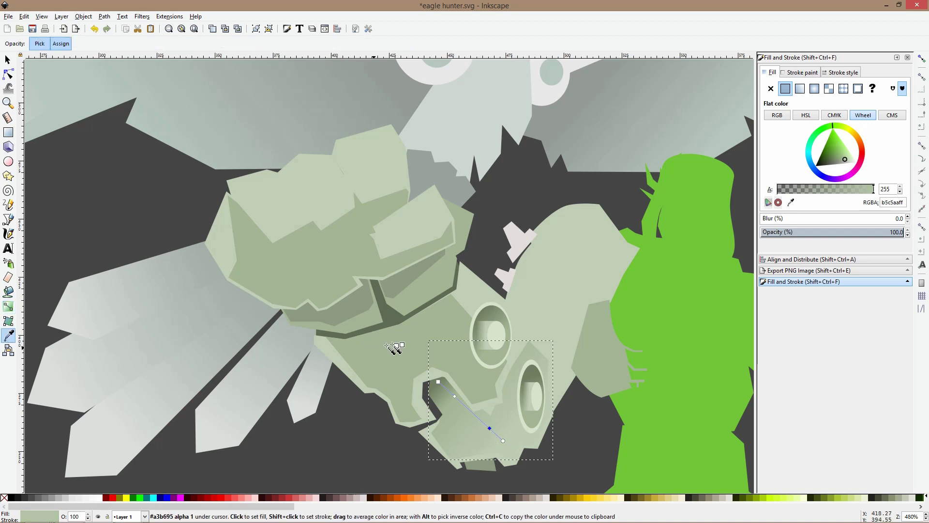
pyautogui.moveTo(503, 441); pyautogui.dragTo(514, 448)
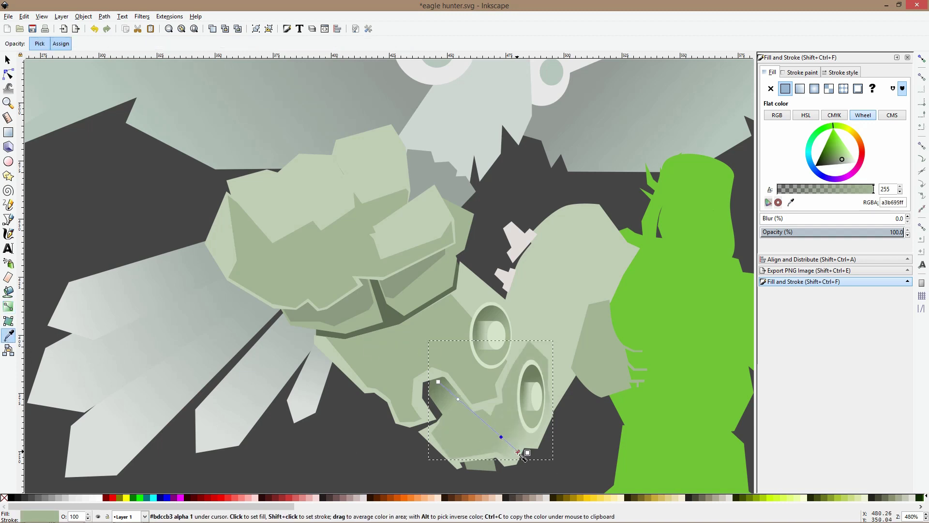
# Apply a linear gradient to the forearm shading, fading to transparent from its center toward the lower-left edge
pyautogui.press('s')
pyautogui.click(356, 355)
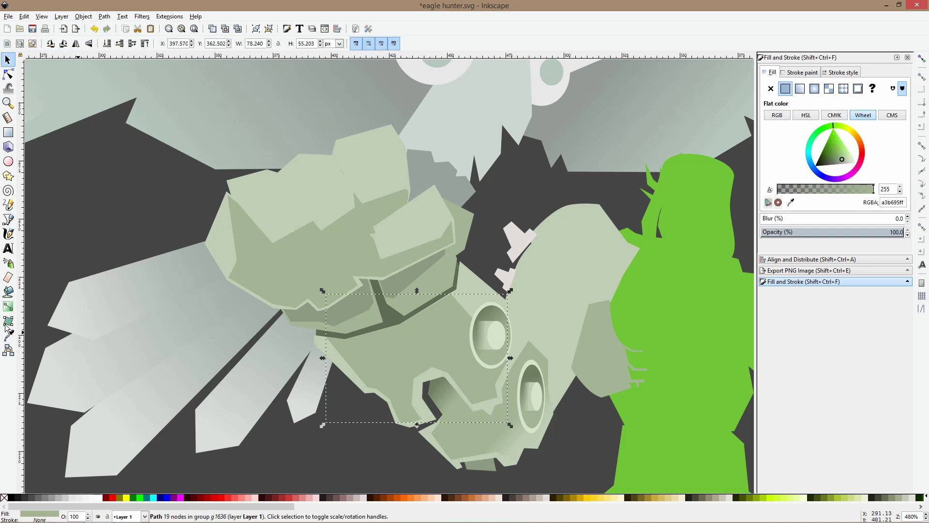
pyautogui.click(9, 306)
pyautogui.moveTo(431, 345); pyautogui.dragTo(337, 388)
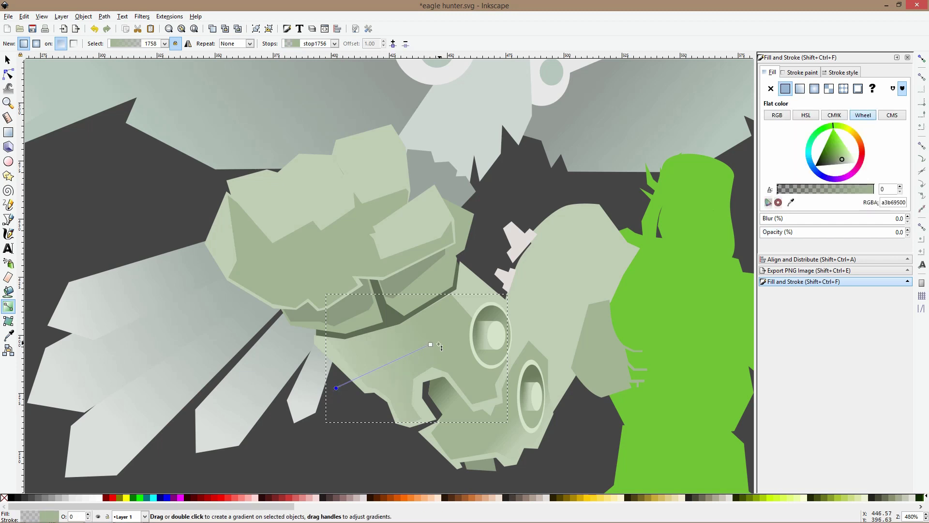
pyautogui.press('s')
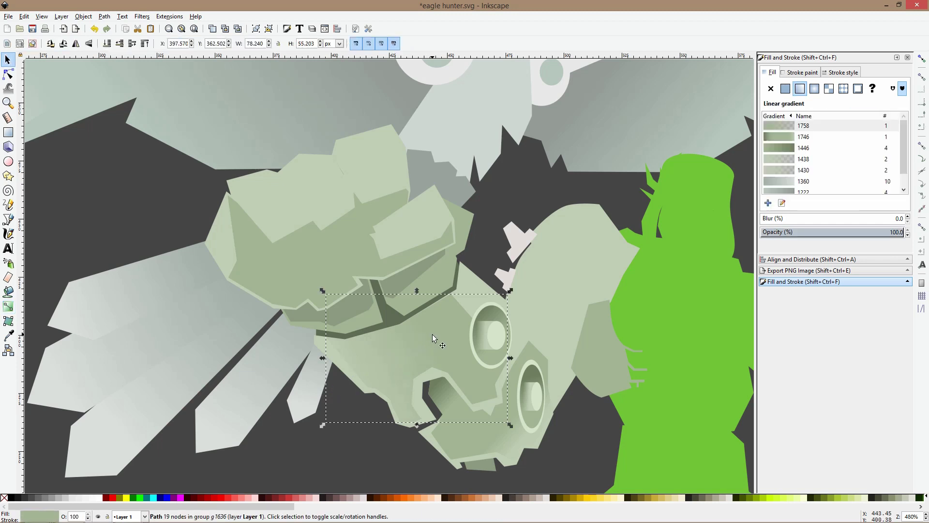
# Apply a linear gradient fading downward to transparent on the fist's leftmost shading polygon, move its start handle lower, and clear the selection
pyautogui.keyDown('ctrl'); pyautogui.click(250, 283); pyautogui.keyUp('ctrl')
pyautogui.keyDown('ctrl'); pyautogui.click(255, 254); pyautogui.keyUp('ctrl')
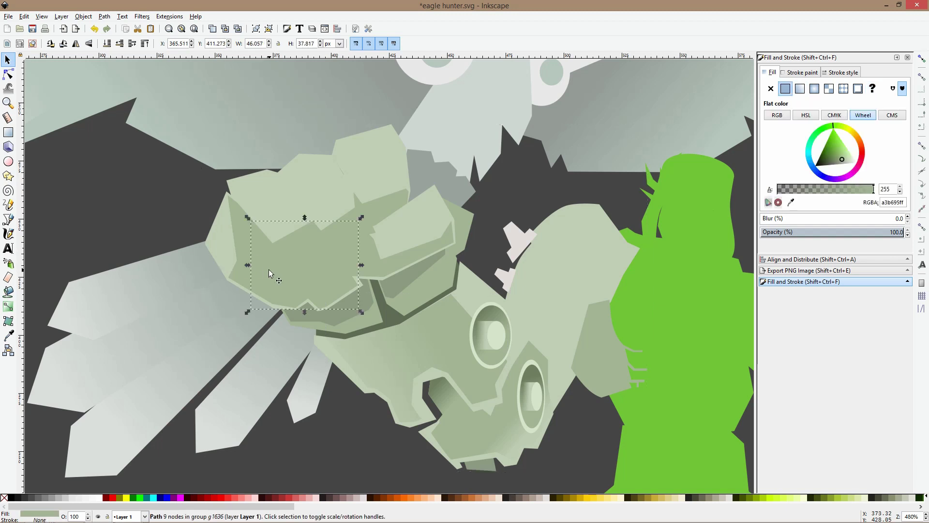
pyautogui.keyDown('ctrl'); pyautogui.click(246, 272); pyautogui.keyUp('ctrl')
pyautogui.press('g')
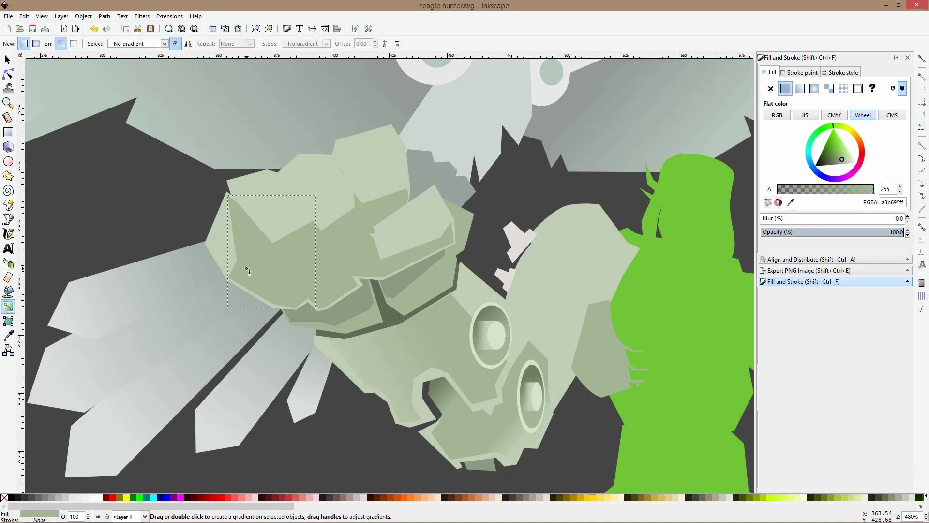
pyautogui.moveTo(260, 251); pyautogui.dragTo(255, 319)
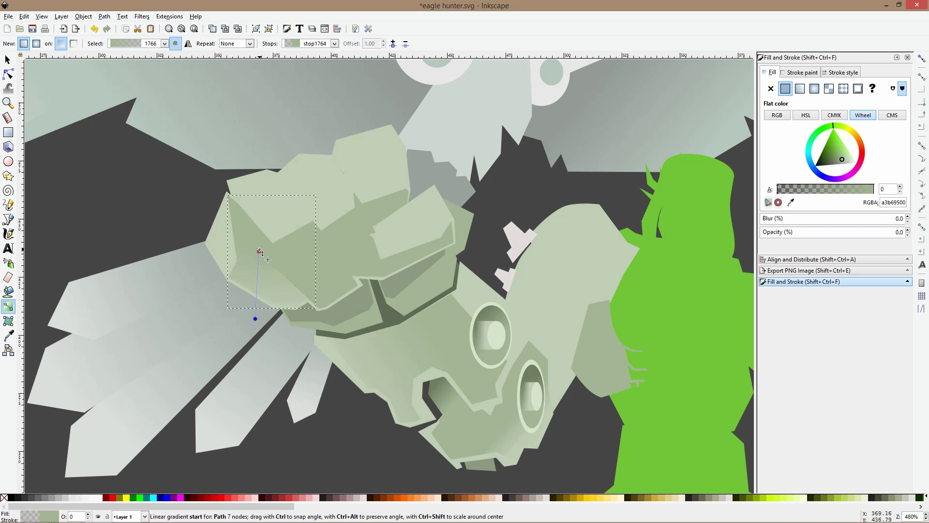
pyautogui.moveTo(259, 251); pyautogui.dragTo(257, 279)
pyautogui.press('s')
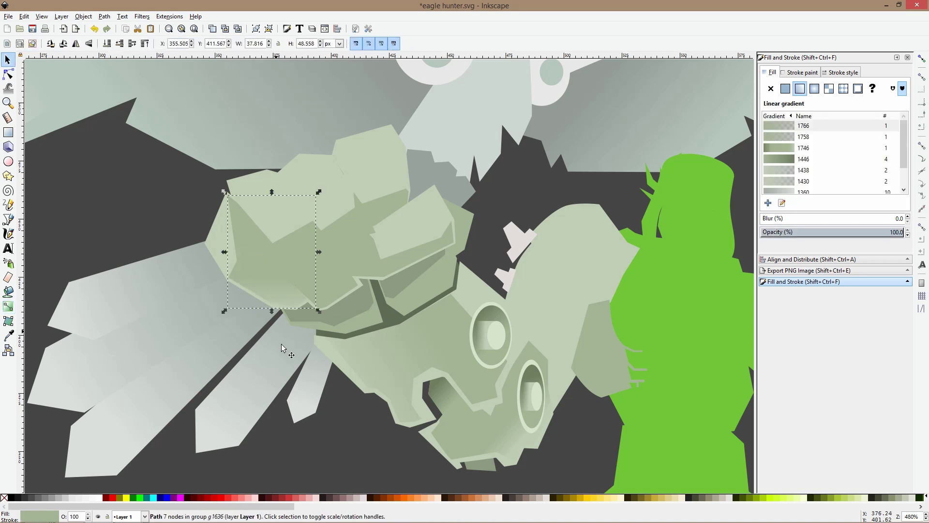
pyautogui.click(379, 338)
pyautogui.scroll(-3, 380, 338)
pyautogui.click(383, 450)
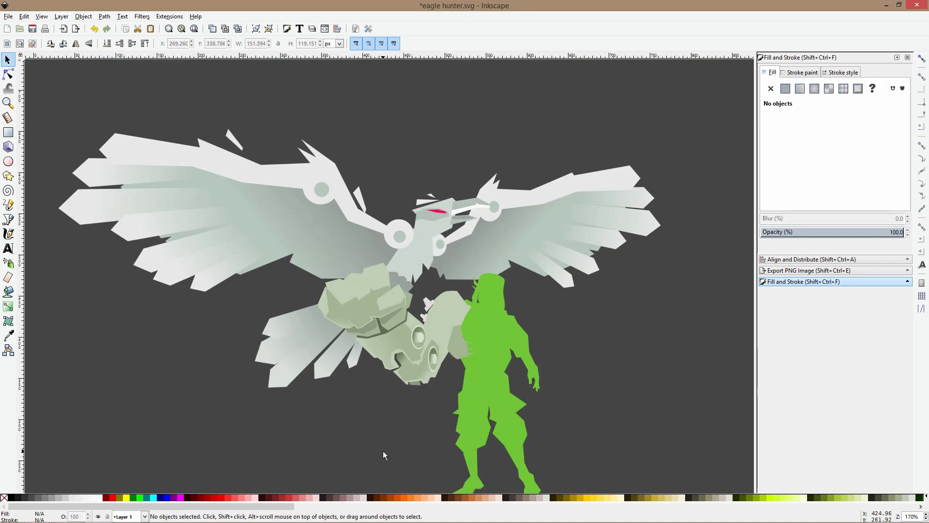
# Check the upper arm's overlaps in outline view, and draw a closed eight-node shading polygon down the middle of the upper-arm plate
pyautogui.scroll(3, 431, 333)
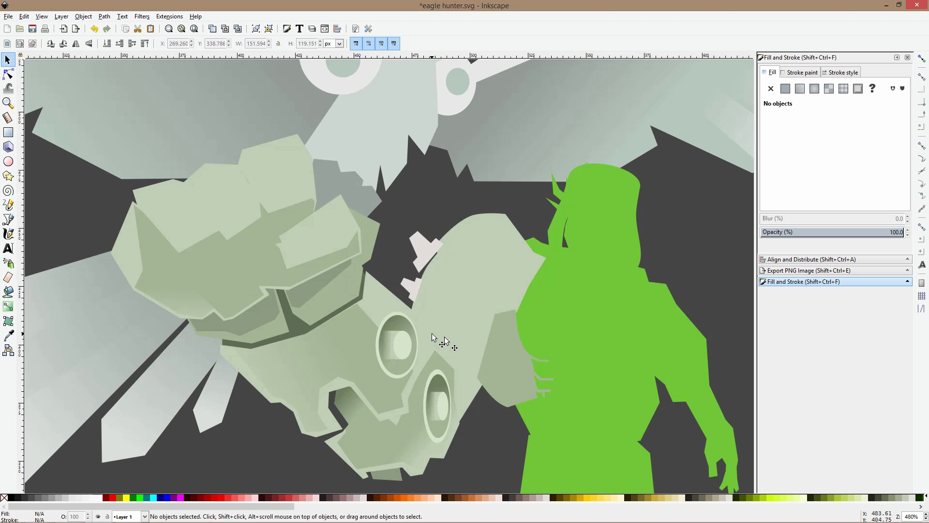
pyautogui.scroll(-2, 491, 263)
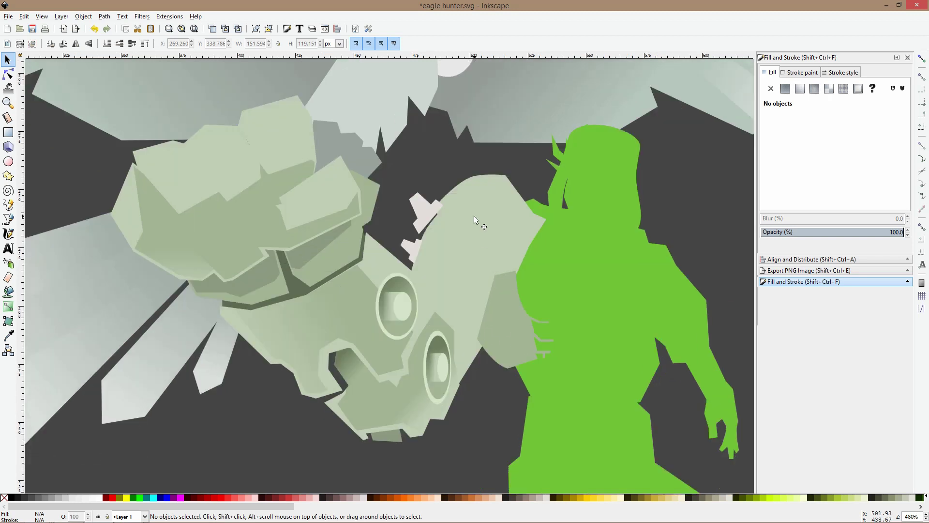
pyautogui.press('ctrl+KP_5')
pyautogui.press('ctrl+KP_5')
pyautogui.keyDown('ctrl'); pyautogui.click(435, 280); pyautogui.keyUp('ctrl')
pyautogui.click(8, 219)
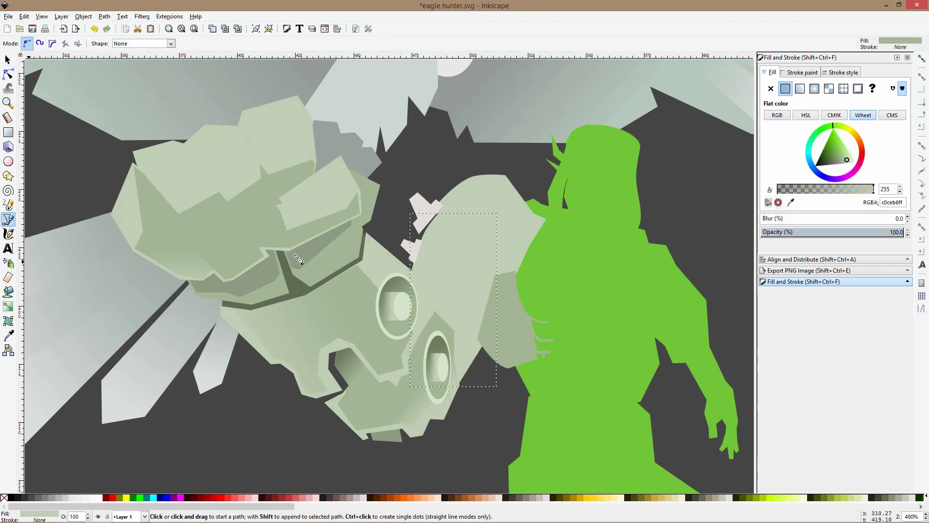
pyautogui.scroll(2, 453, 242)
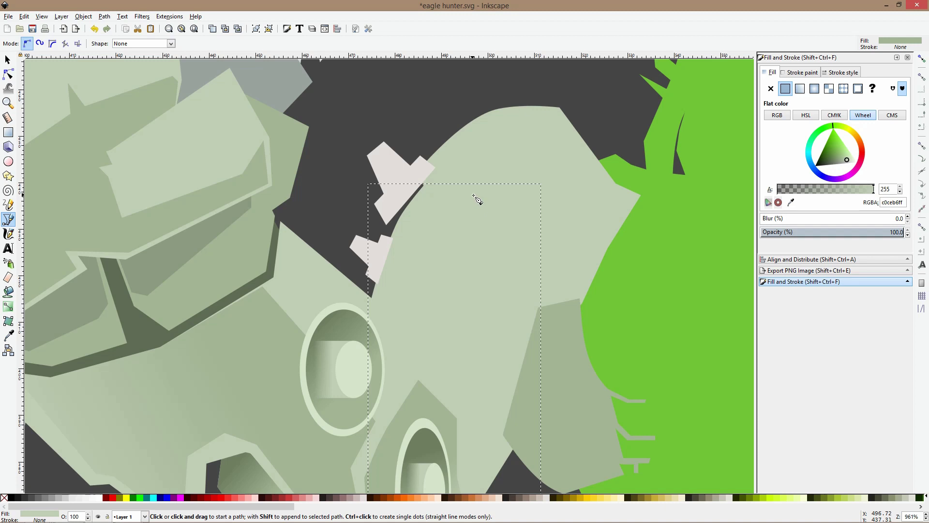
pyautogui.click(473, 195)
pyautogui.click(481, 264)
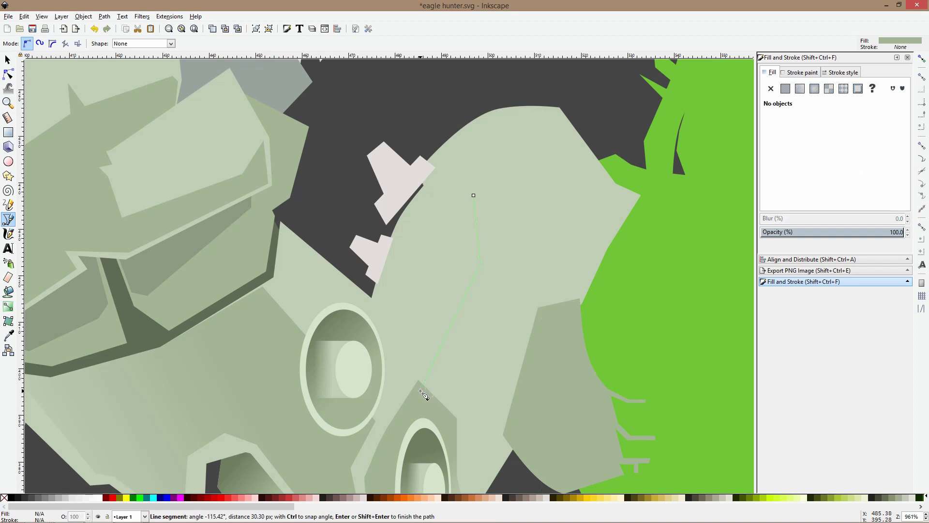
pyautogui.click(457, 414)
pyautogui.click(465, 443)
pyautogui.click(536, 306)
pyautogui.click(551, 264)
pyautogui.click(534, 194)
pyautogui.click(473, 195)
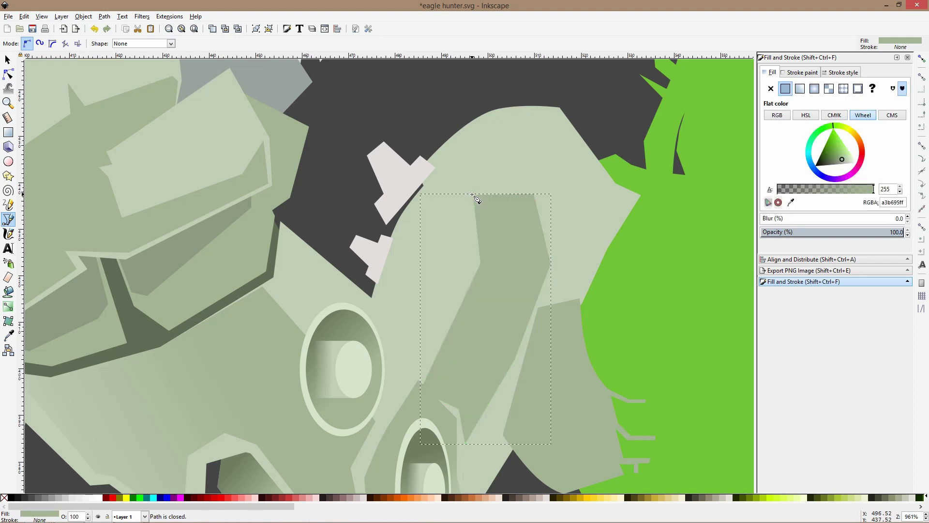
# Move the lower-left node of the upper-arm shading polygon up and slightly inward, and clear the selection
pyautogui.click(9, 73)
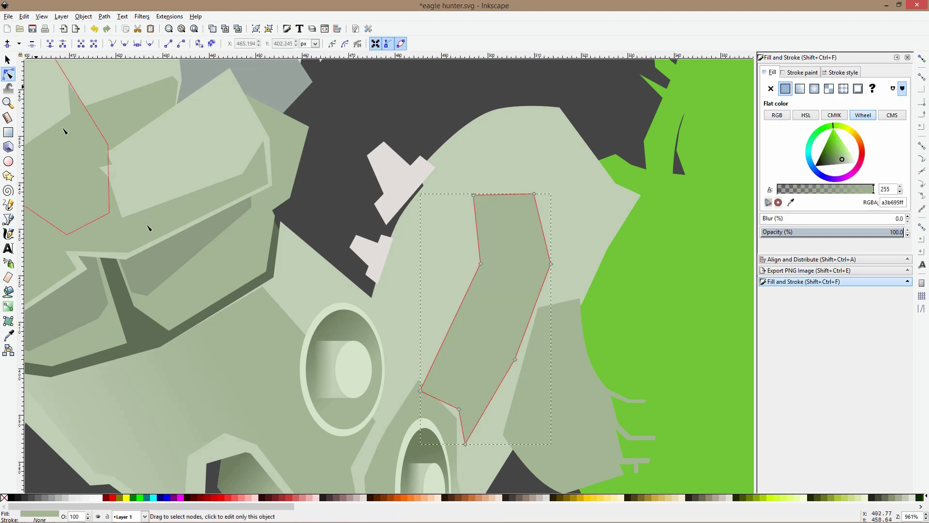
pyautogui.moveTo(420, 390); pyautogui.dragTo(425, 376)
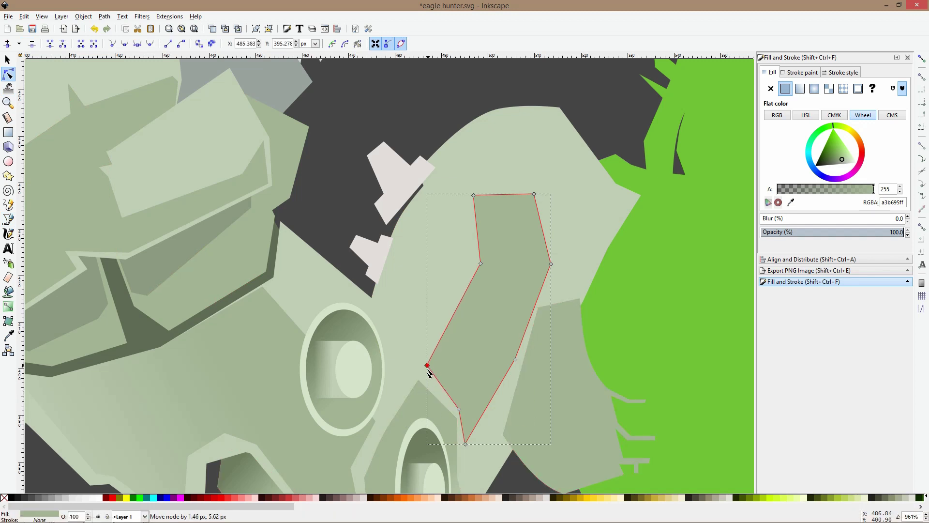
pyautogui.press('s')
pyautogui.scroll(-1, 529, 403)
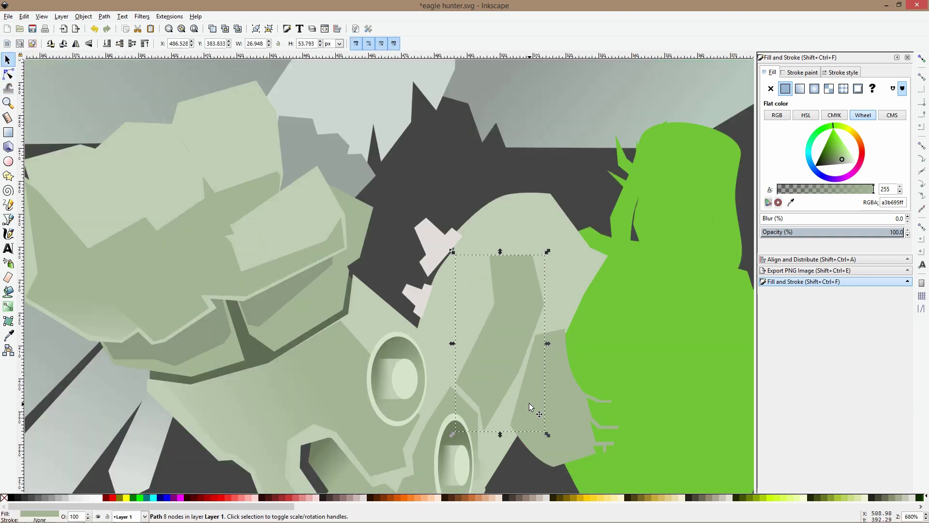
pyautogui.press('Escape')
# Raise the shoulder plate to the top of its group, then cut and paste the shading polygon back onto the upper arm
pyautogui.keyDown('ctrl'); pyautogui.click(576, 250); pyautogui.keyUp('ctrl')
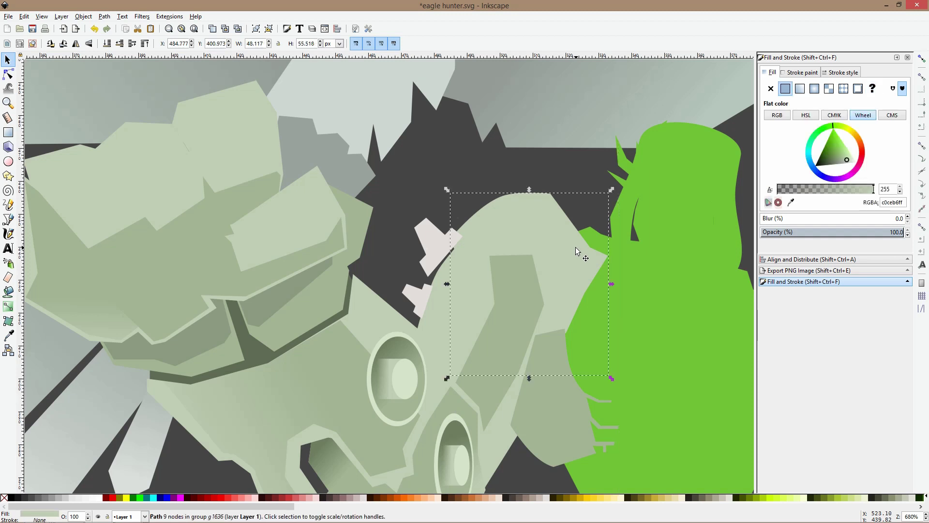
pyautogui.press('Home')
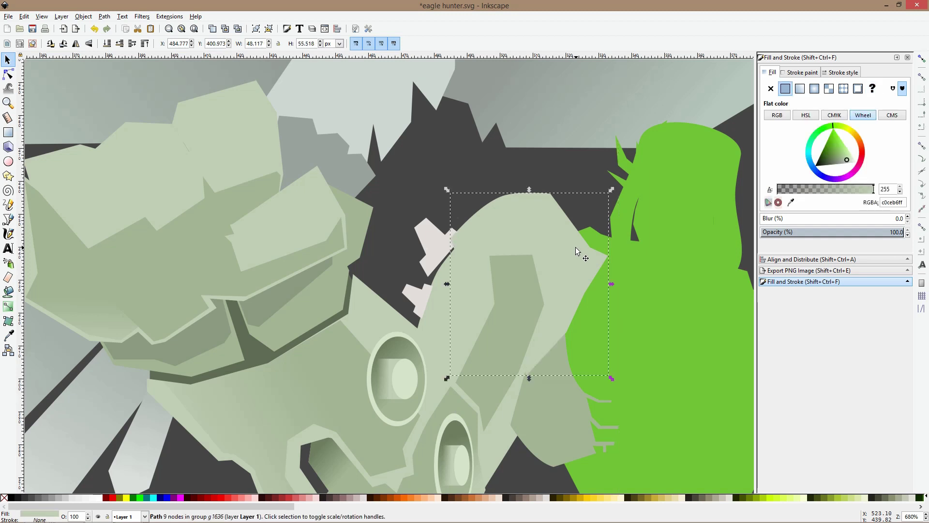
pyautogui.keyDown('ctrl'); pyautogui.click(509, 312); pyautogui.keyUp('ctrl')
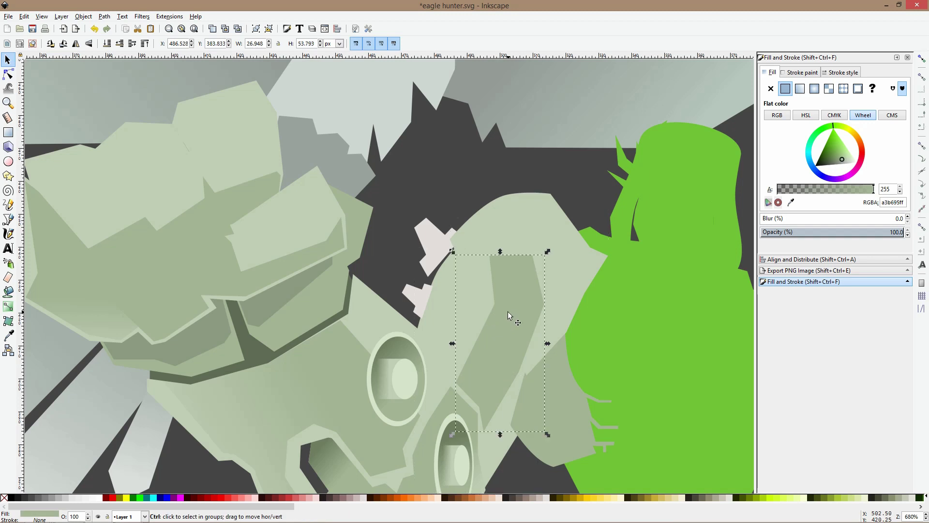
pyautogui.hotkey('ctrl', 'x')
pyautogui.hotkey('ctrl', 'v')
pyautogui.moveTo(481, 315); pyautogui.dragTo(500, 344)
# Check the shoulder plate's overlaps in outline view, and pull its lowest node up into the shoulder
pyautogui.click(530, 224)
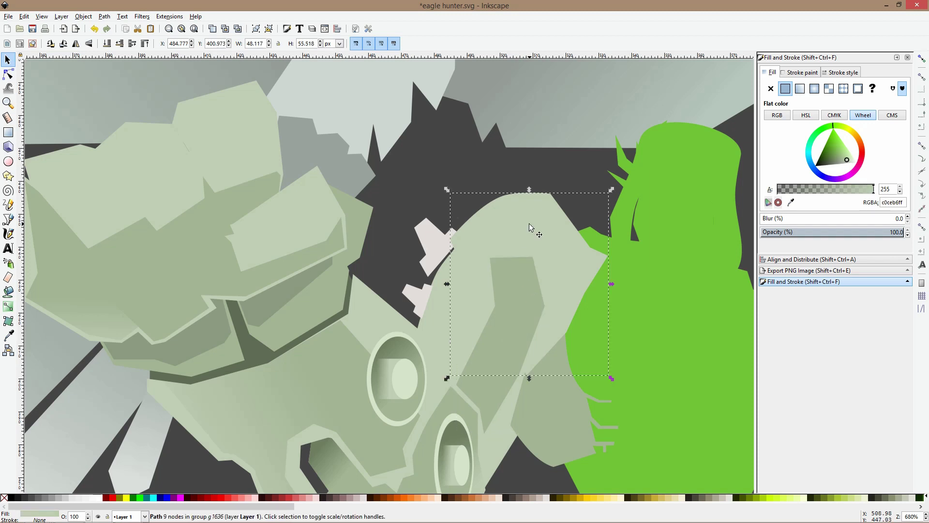
pyautogui.press('ctrl+KP_5')
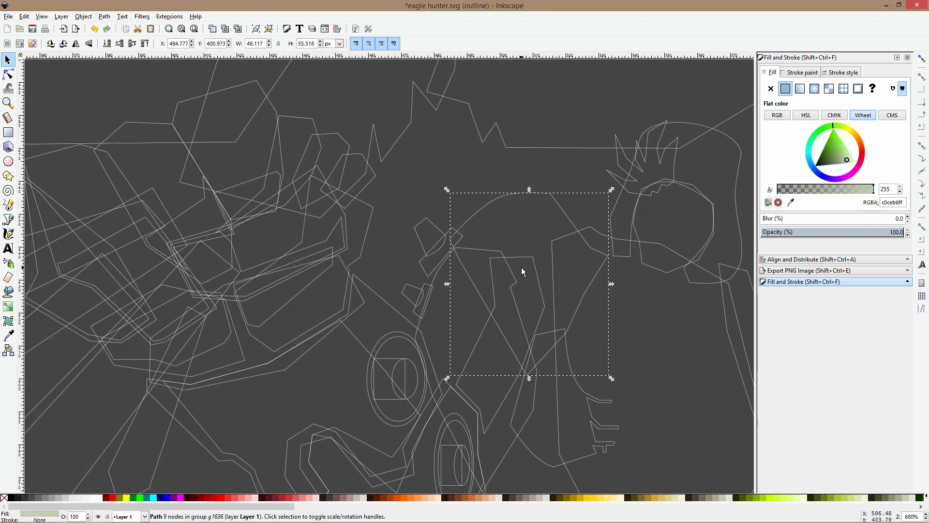
pyautogui.press('n')
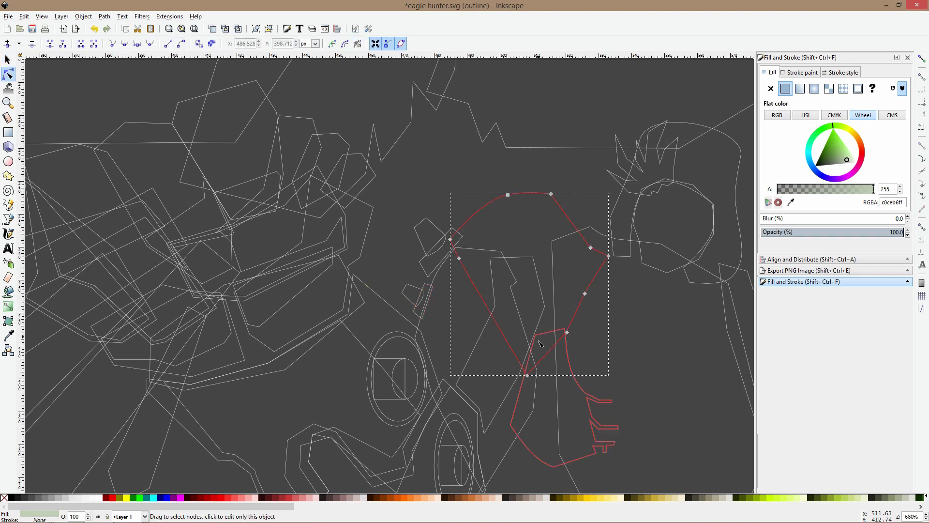
pyautogui.press('s')
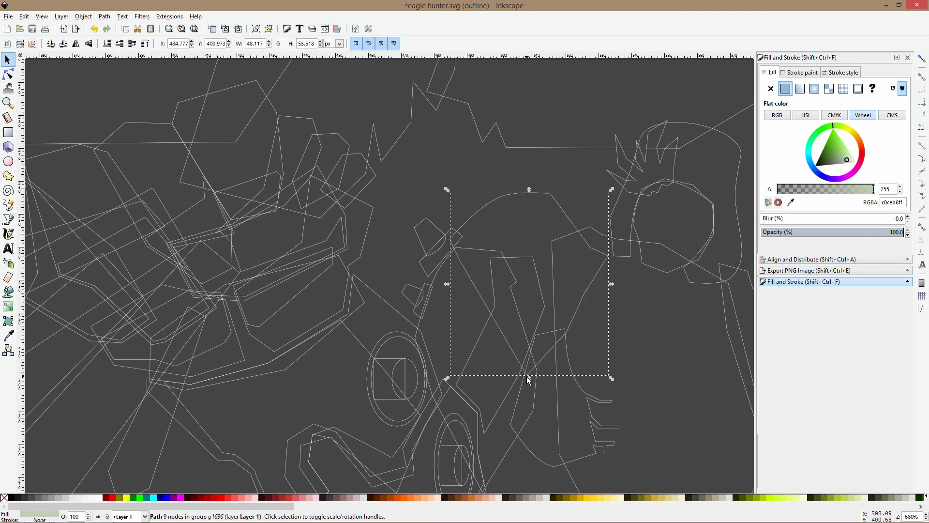
pyautogui.press('ctrl+KP_5')
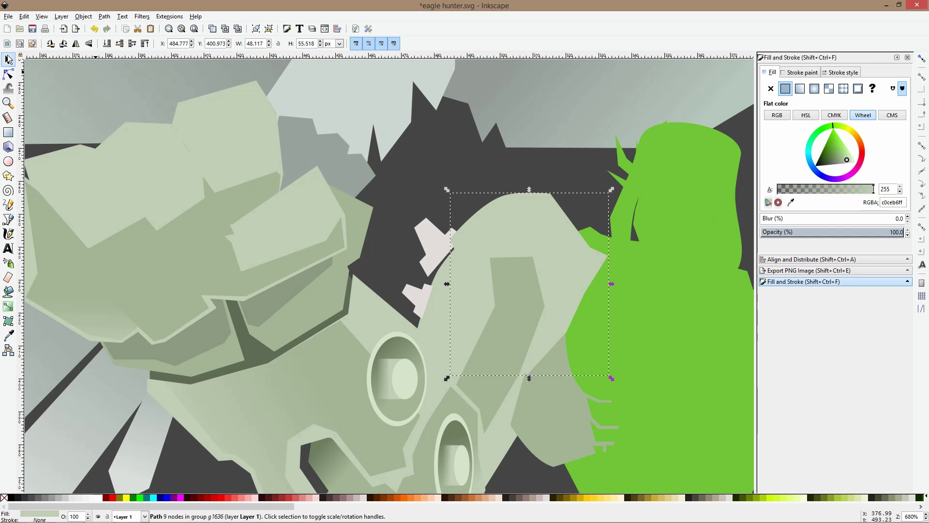
pyautogui.click(8, 74)
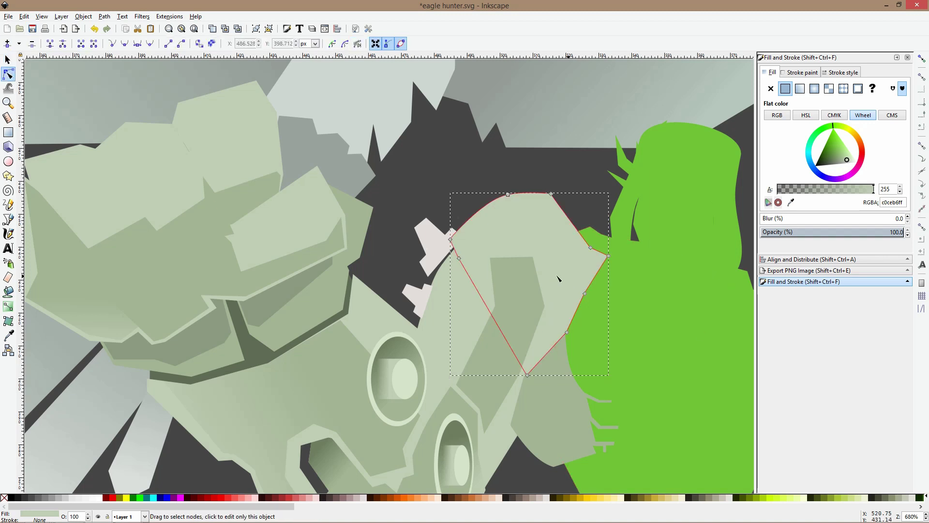
pyautogui.moveTo(528, 376); pyautogui.dragTo(532, 298)
pyautogui.press('s')
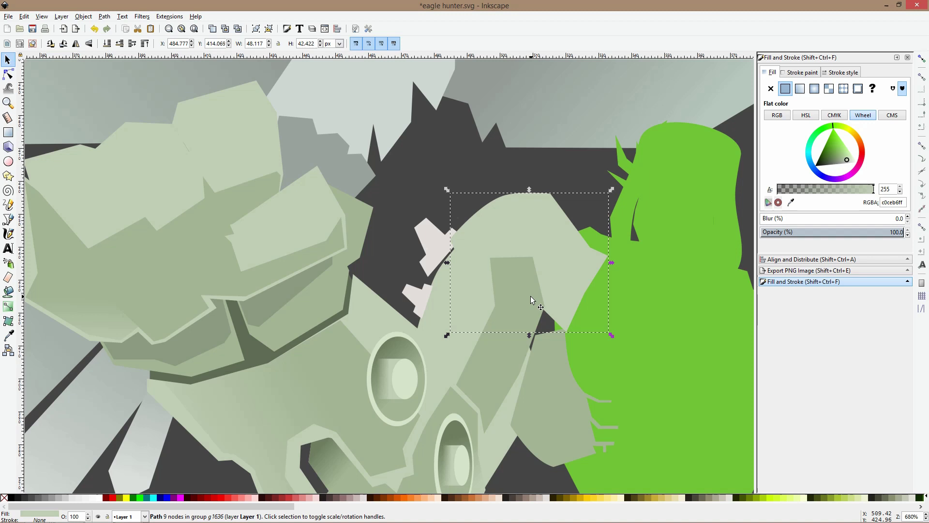
# Select the pale green arm group, ungroup it, and clear the selection
pyautogui.click(508, 330)
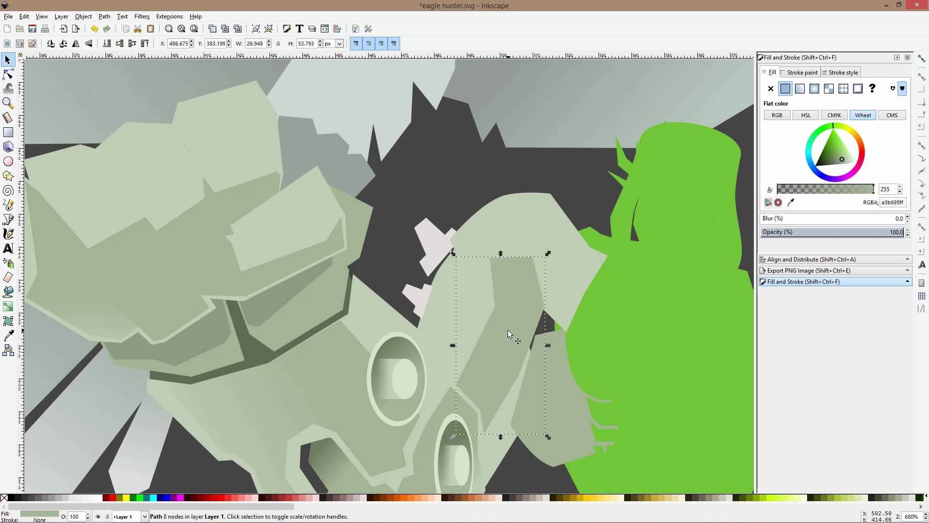
pyautogui.click(543, 219)
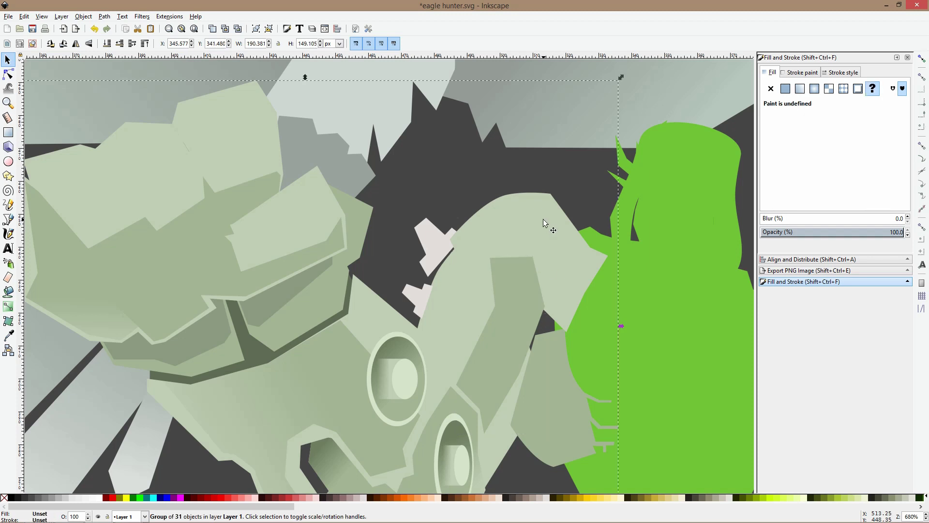
pyautogui.keyDown('ctrl'); pyautogui.click(543, 219); pyautogui.keyUp('ctrl')
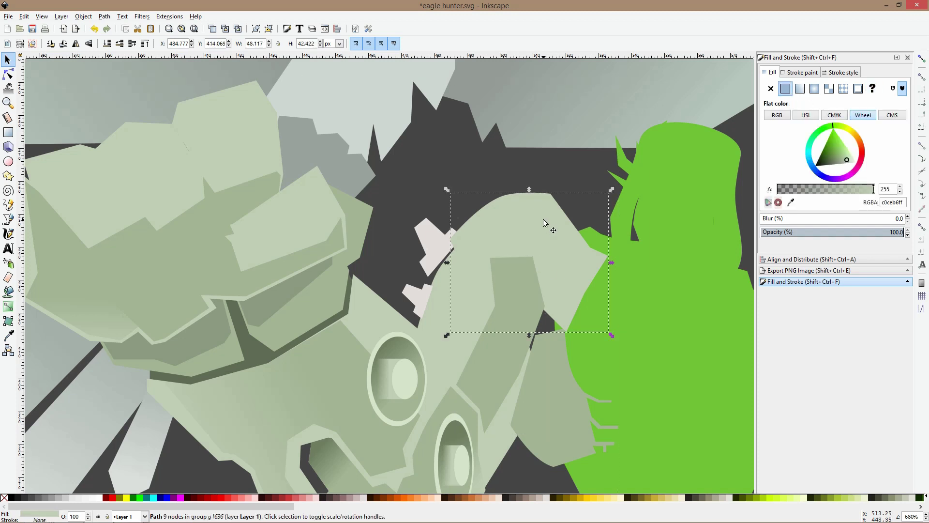
pyautogui.keyDown('ctrl'); pyautogui.click(510, 295); pyautogui.keyUp('ctrl')
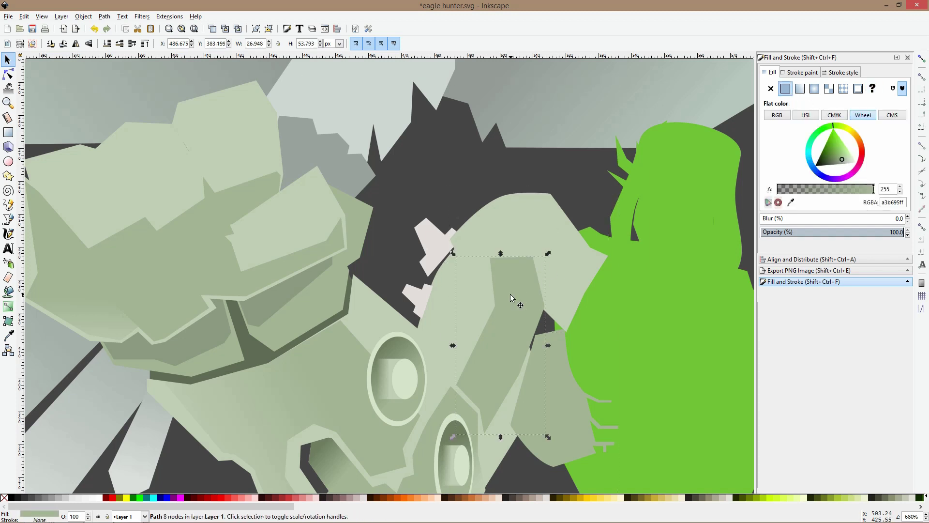
pyautogui.scroll(-2, 511, 294)
pyautogui.scroll(-3, 510, 294)
pyautogui.click(488, 406)
pyautogui.click(491, 309)
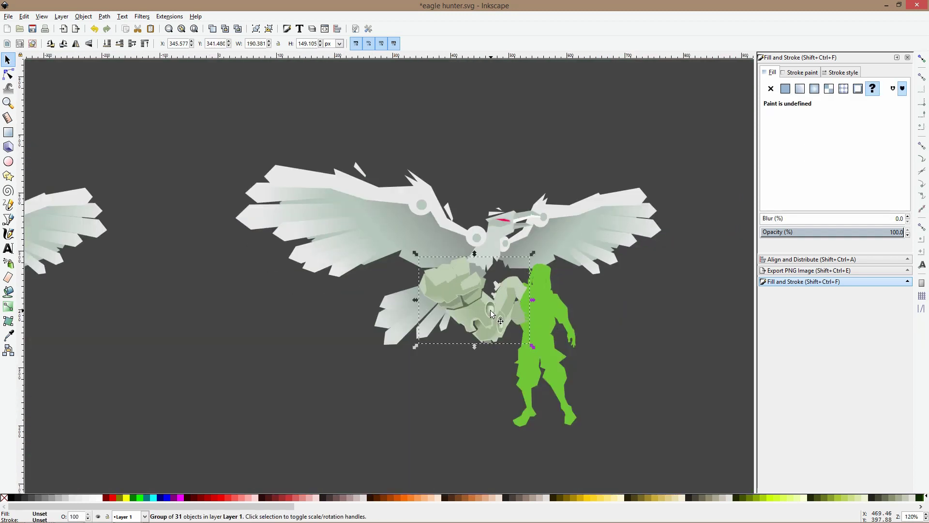
pyautogui.hotkey('shift', 'ctrl', 'g')
pyautogui.press('Escape')
# Cut the shoulder plate out of its group, paste it above the upper-arm shading polygon, and position it over the shoulder
pyautogui.scroll(5, 507, 295)
pyautogui.doubleClick(532, 280)
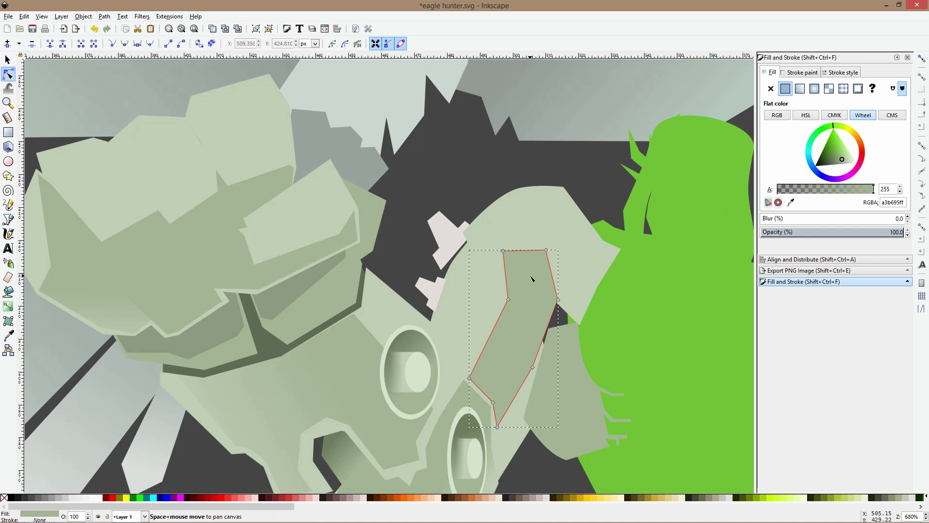
pyautogui.press('Escape')
pyautogui.press('s')
pyautogui.click(534, 229)
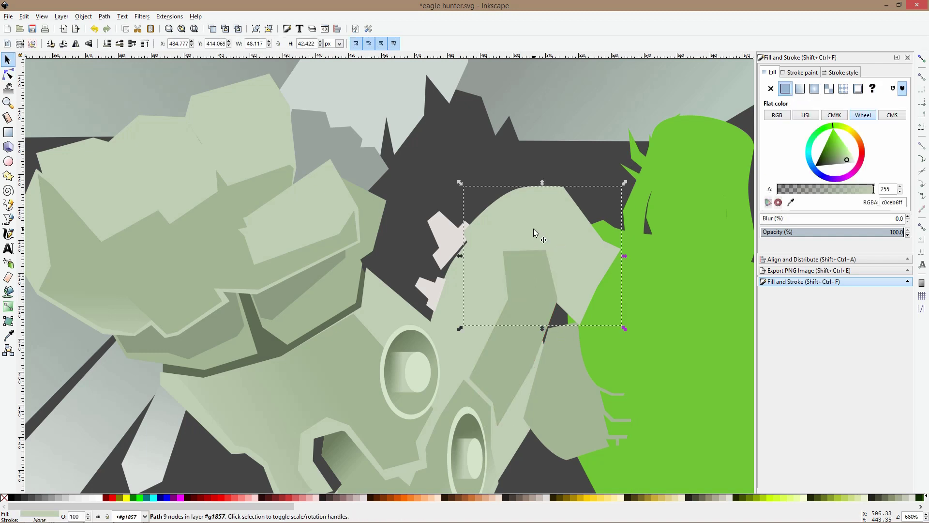
pyautogui.moveTo(534, 229); pyautogui.dragTo(543, 195)
pyautogui.hotkey('ctrl', 'z')
pyautogui.hotkey('ctrl', 'z')
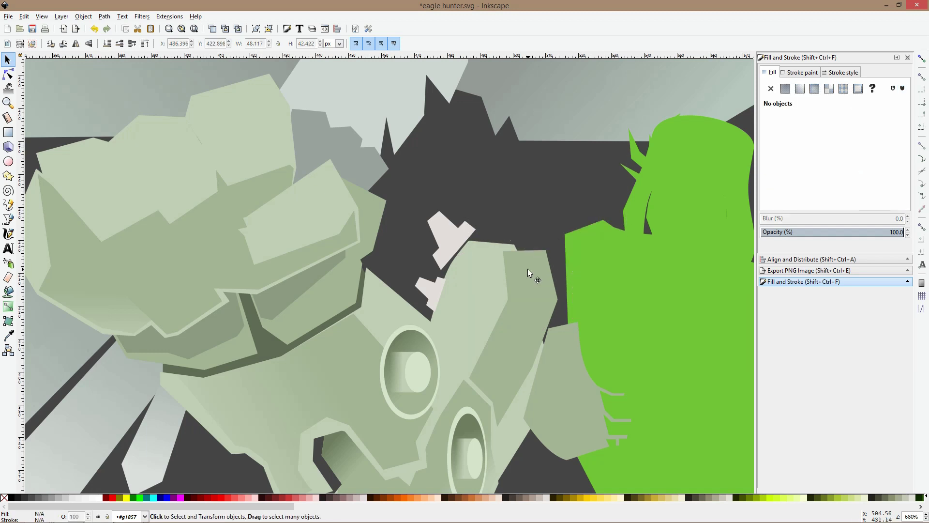
pyautogui.hotkey('ctrl', 'z')
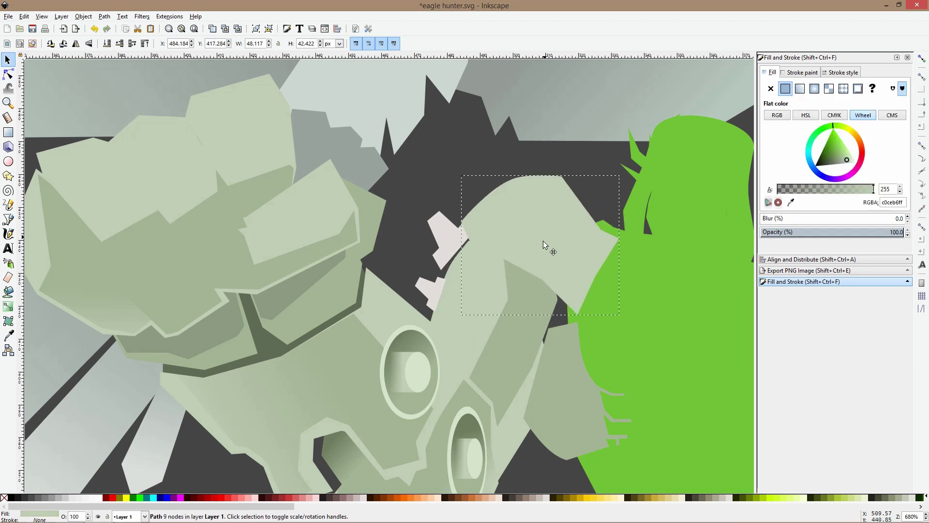
pyautogui.scroll(-2, 546, 250)
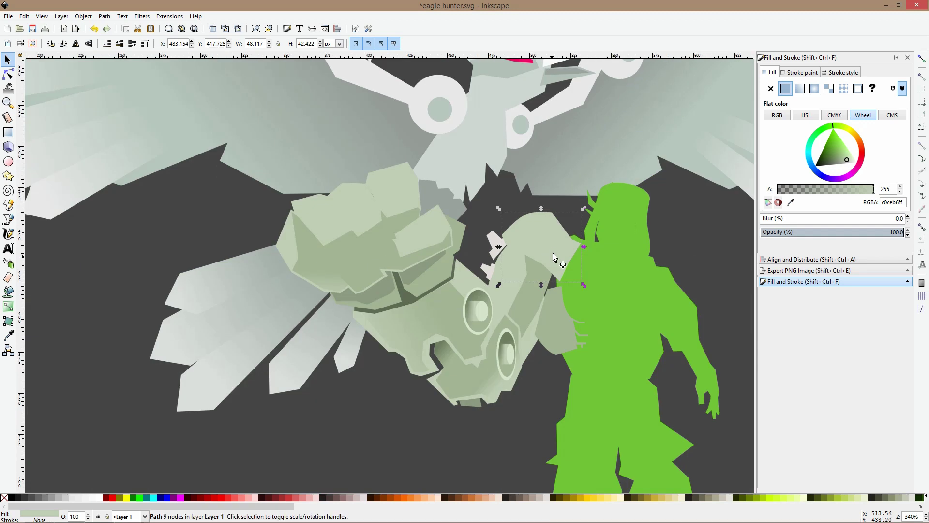
# Draw a closed, jagged-edged shading polygon about 38 by 33 px on the shoulder plate, leaving a thin light rim along its upper outline
pyautogui.click(8, 219)
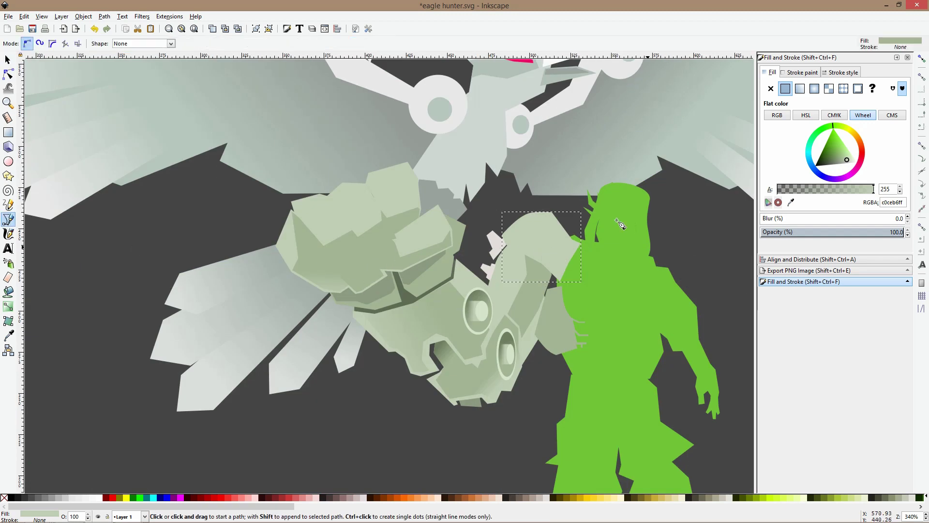
pyautogui.scroll(4, 547, 227)
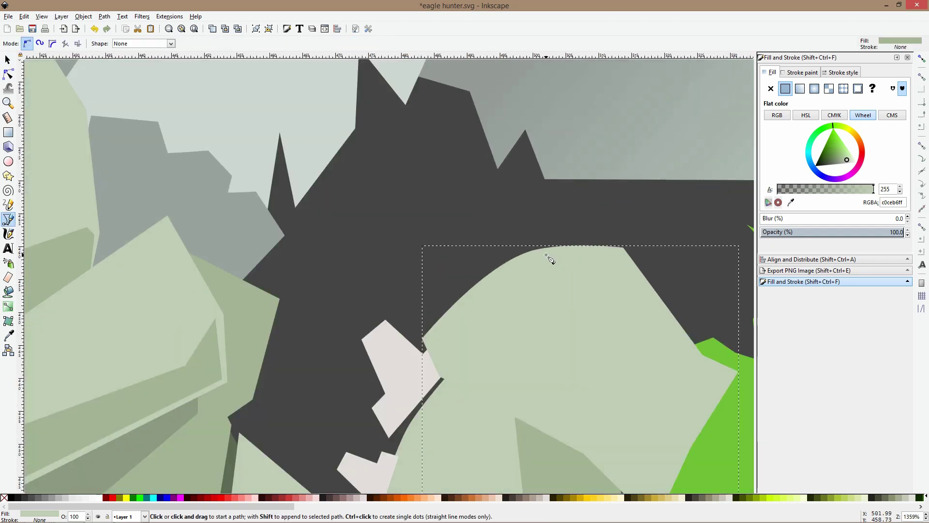
pyautogui.click(547, 255)
pyautogui.click(614, 255)
pyautogui.click(697, 358)
pyautogui.click(707, 363)
pyautogui.click(610, 468)
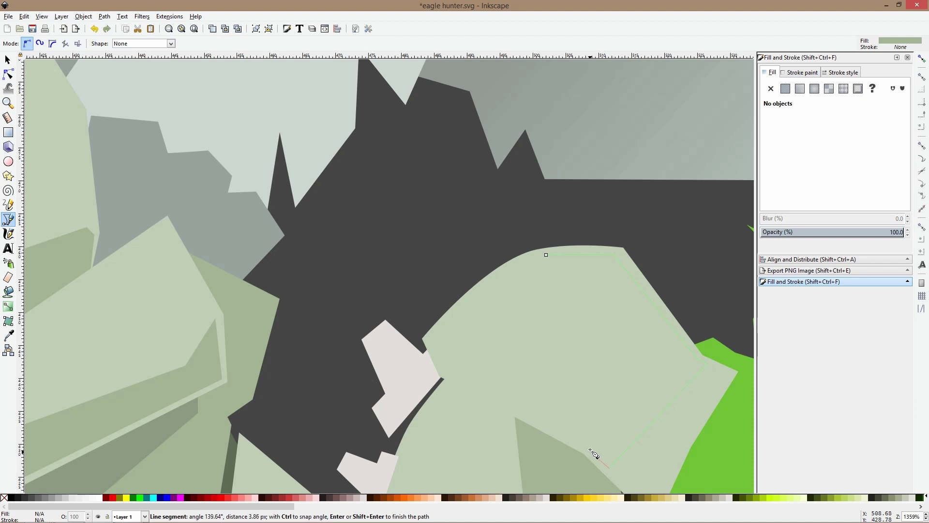
pyautogui.click(459, 373)
pyautogui.click(495, 373)
pyautogui.click(543, 306)
pyautogui.click(590, 322)
pyautogui.click(602, 264)
pyautogui.click(545, 255)
pyautogui.press('space')
pyautogui.scroll(-5, 577, 202)
pyautogui.click(577, 201)
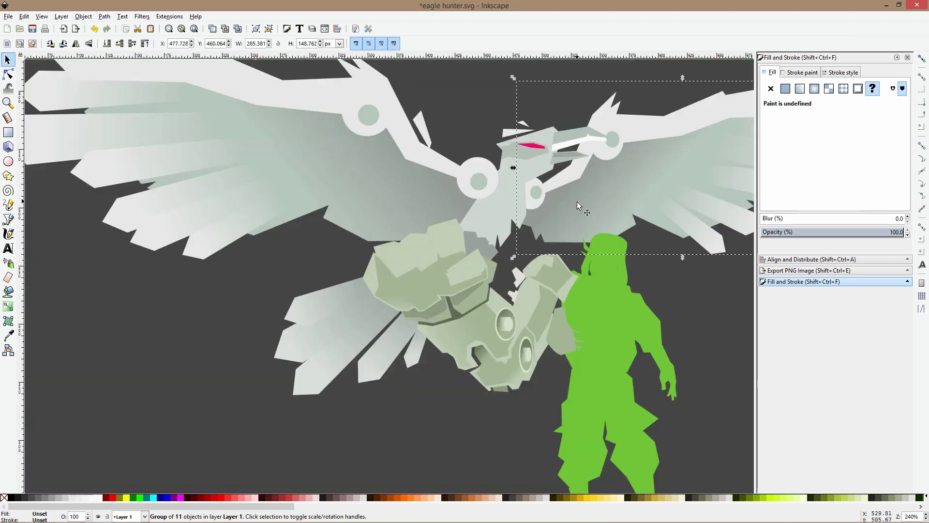
pyautogui.press('Escape')
# Apply the existing linear gradient 1766, fading to transparent, to the upper-arm and shoulder shading polygons
pyautogui.scroll(4, 521, 284)
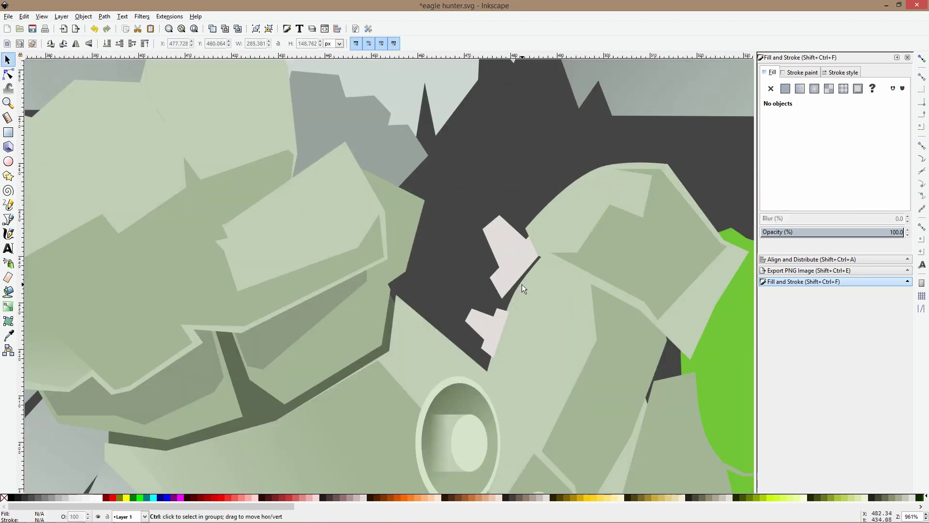
pyautogui.scroll(-4, 522, 283)
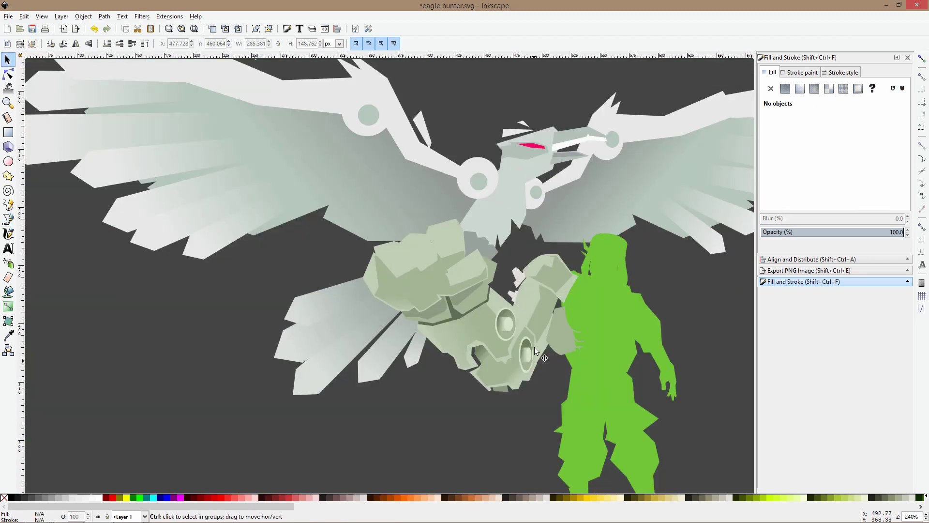
pyautogui.scroll(2, 533, 334)
pyautogui.click(559, 303)
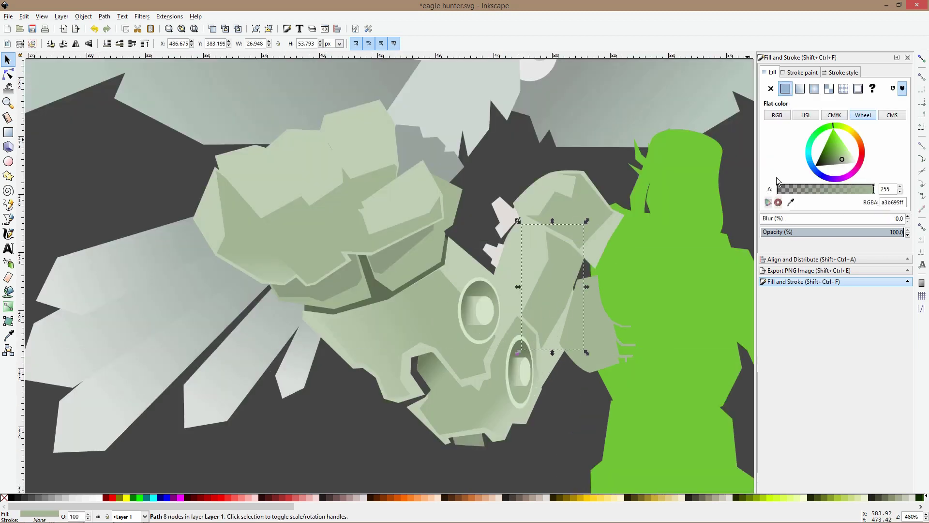
pyautogui.click(799, 89)
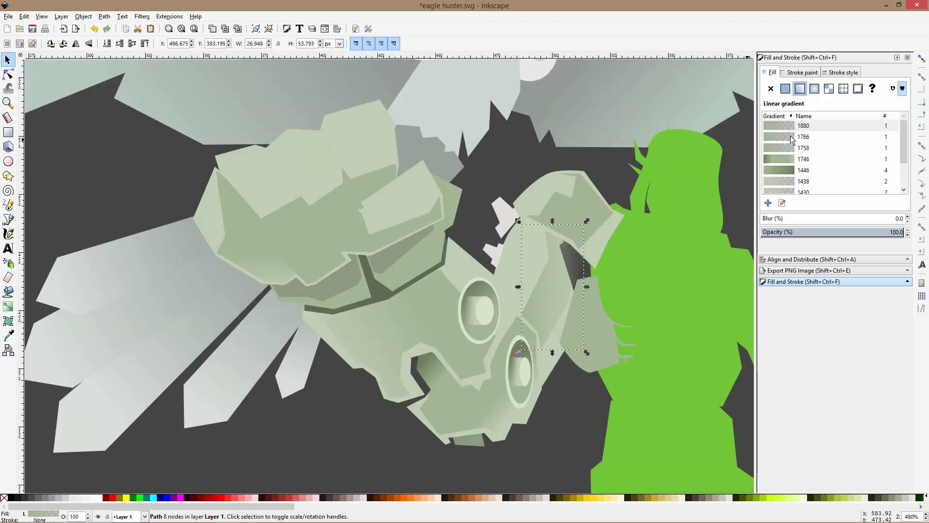
pyautogui.click(582, 196)
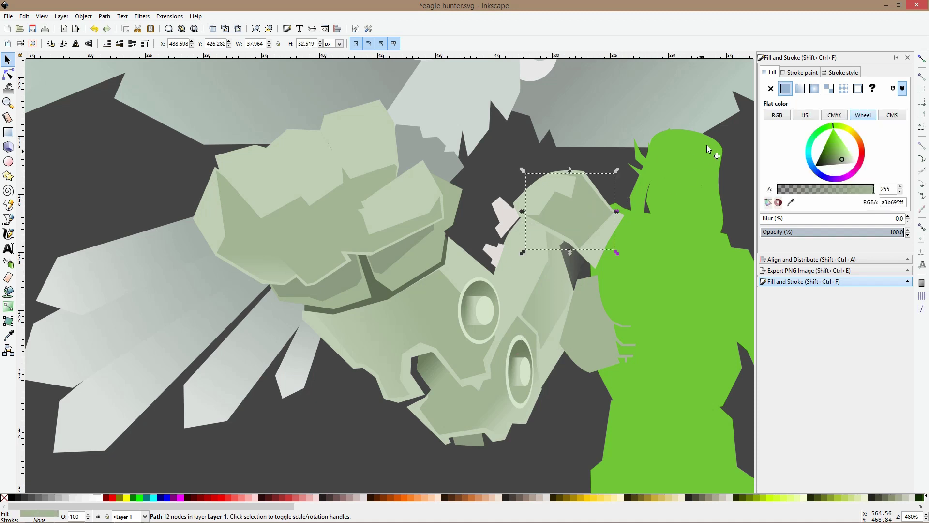
pyautogui.click(800, 89)
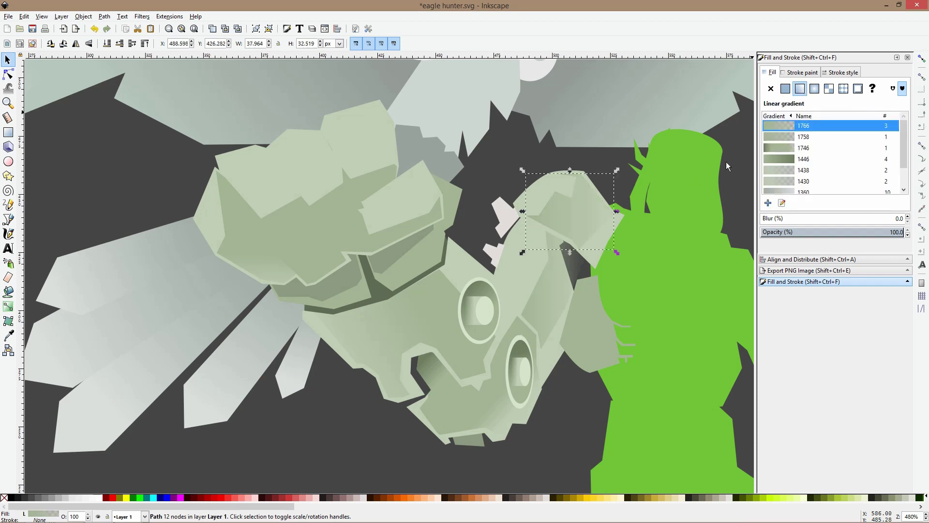
# Select the fist's leftmost shading polygon inside the arm group and assign it linear gradient 1766
pyautogui.click(229, 248)
pyautogui.keyDown('ctrl'); pyautogui.click(229, 248); pyautogui.keyUp('ctrl')
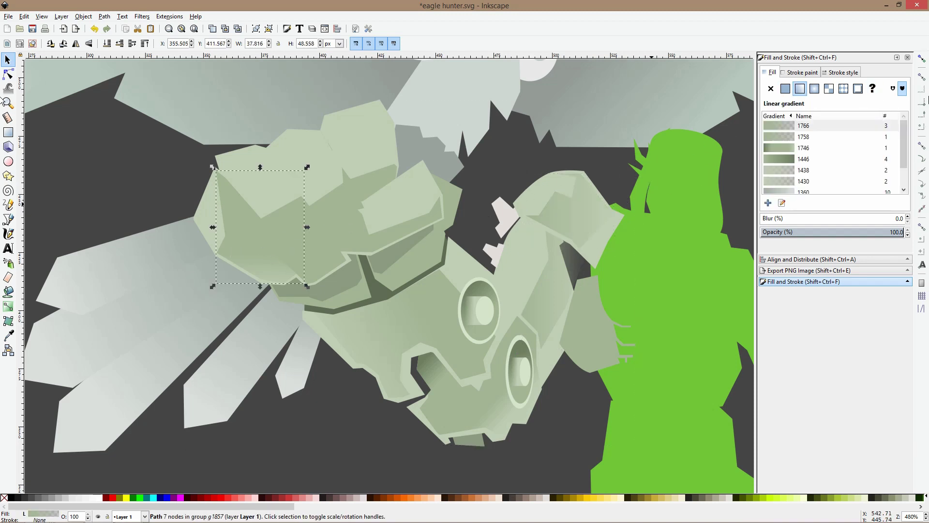
pyautogui.click(777, 127)
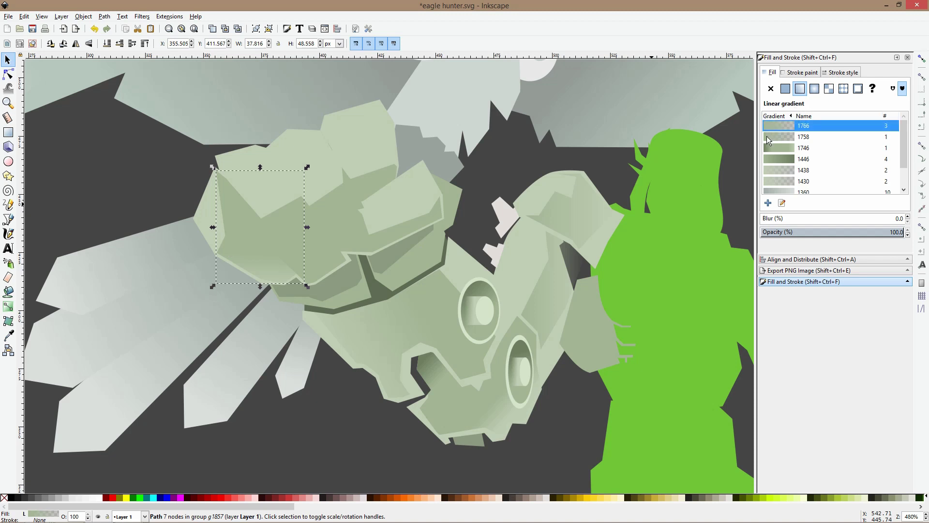
# Assign linear gradient 1758 to the fist's leftmost shading polygon and linear gradient 1766 to the forearm's large shading polygon
pyautogui.click(770, 138)
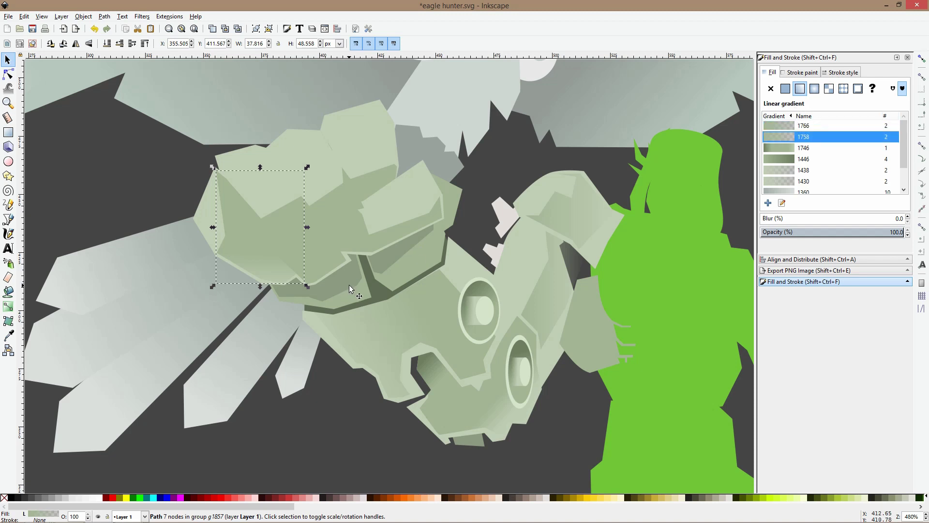
pyautogui.keyDown('ctrl'); pyautogui.click(356, 298); pyautogui.keyUp('ctrl')
pyautogui.keyDown('ctrl'); pyautogui.click(361, 327); pyautogui.keyUp('ctrl')
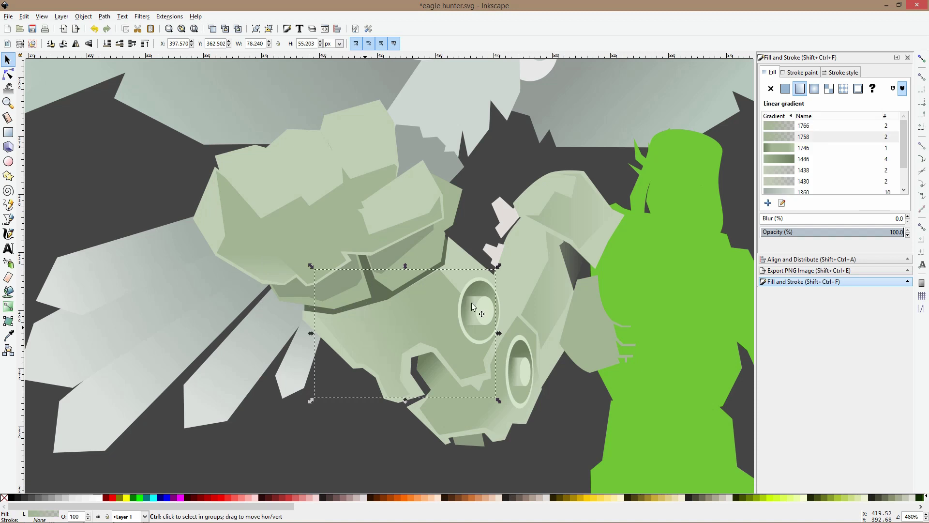
pyautogui.click(788, 128)
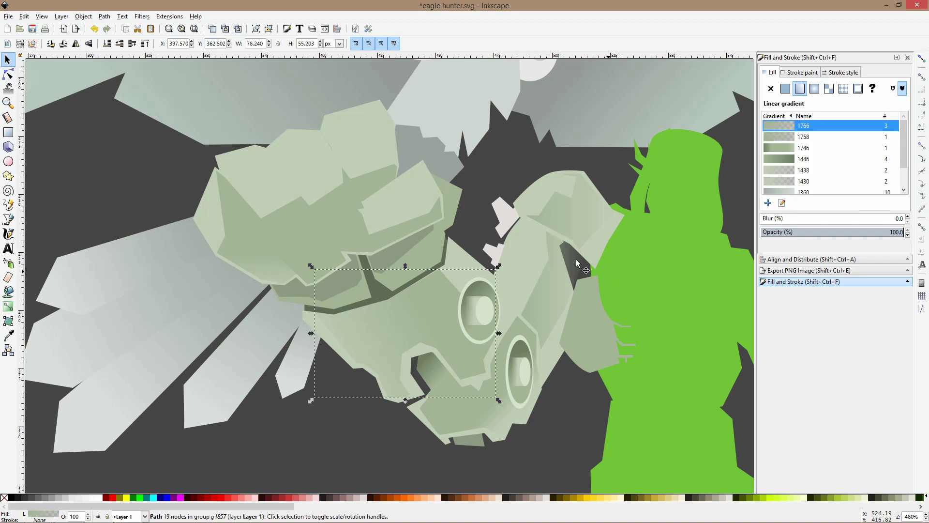
# Shorten the shoulder shading's gradient and tilt it downward to the right so both ends lie inside the polygon
pyautogui.click(562, 221)
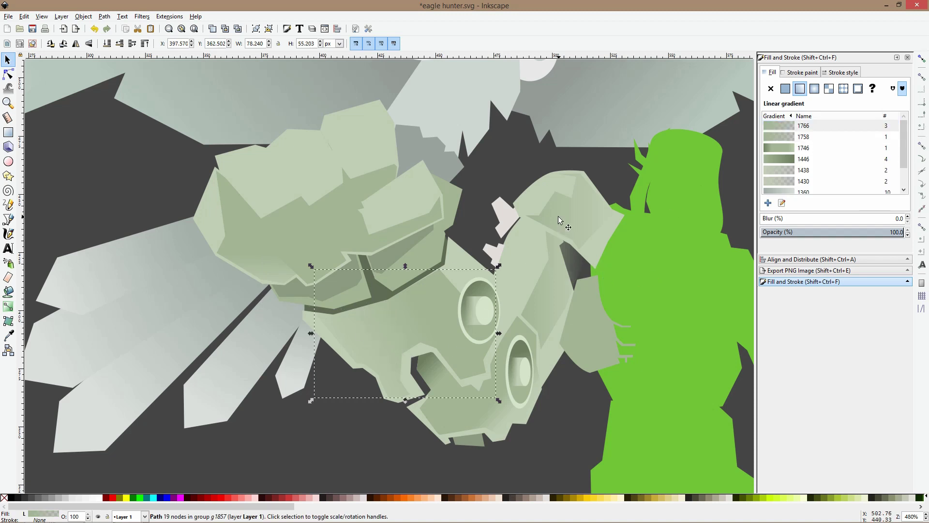
pyautogui.click(9, 306)
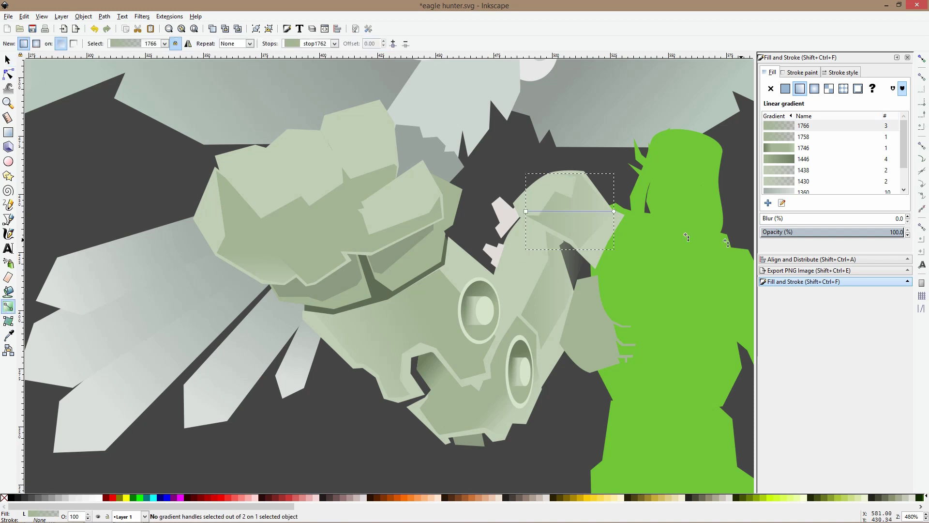
pyautogui.moveTo(614, 211); pyautogui.dragTo(593, 230)
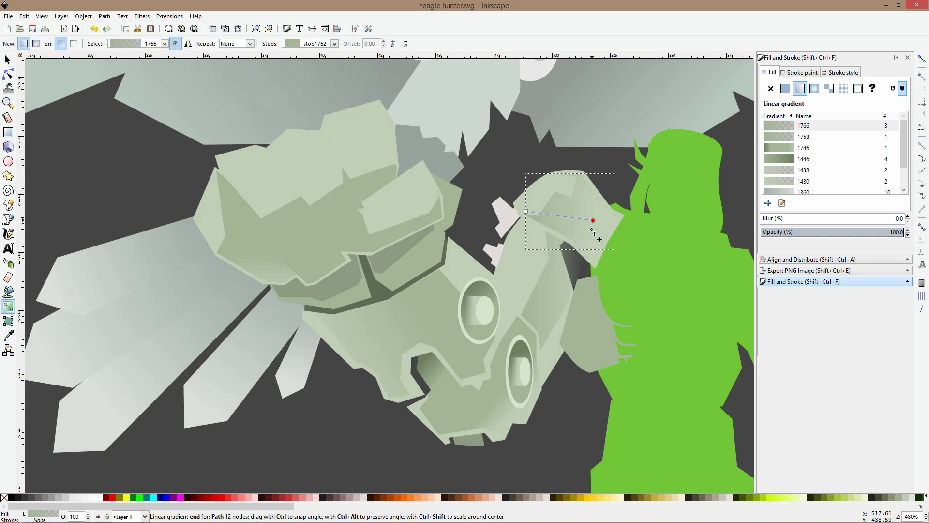
pyautogui.moveTo(527, 212); pyautogui.dragTo(543, 213)
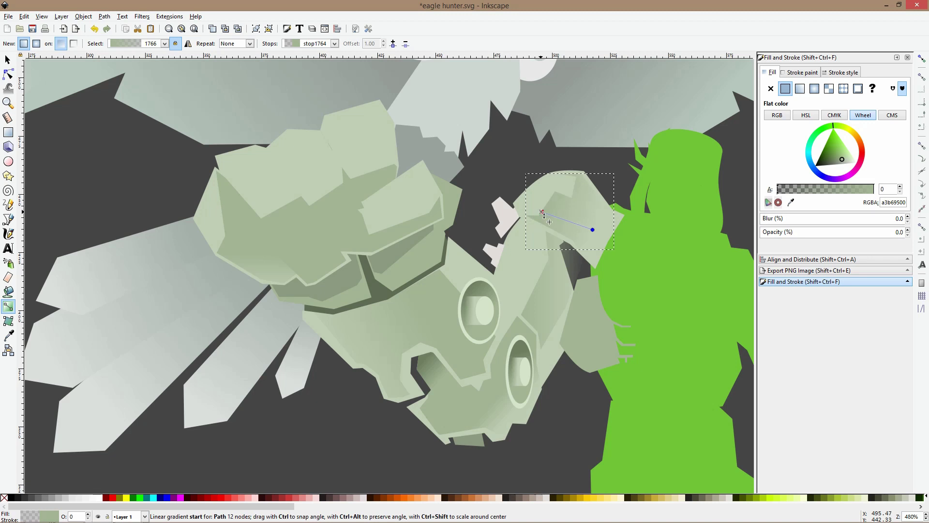
pyautogui.press('s')
pyautogui.click(542, 304)
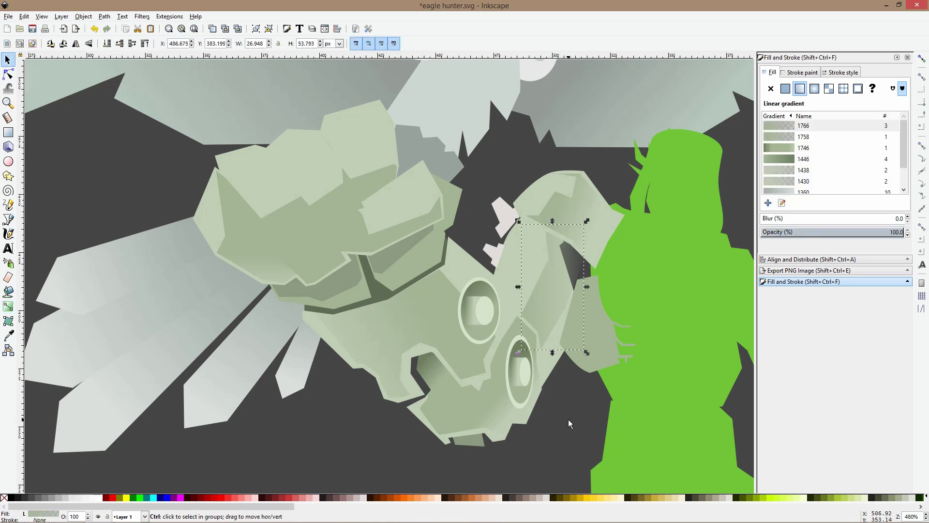
pyautogui.scroll(-4, 556, 398)
pyautogui.click(527, 426)
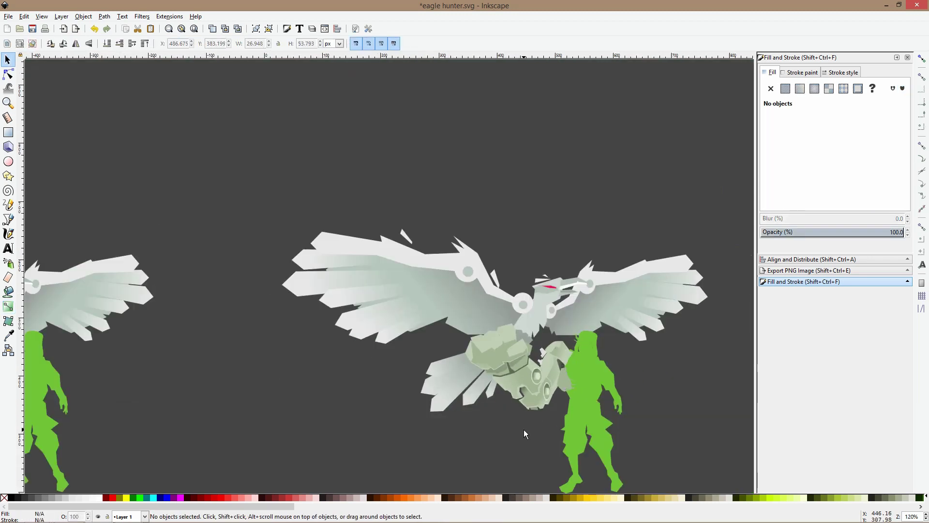
# Scale the fist's leftmost plate and its shading polygon together down to about 43 by 44 px
pyautogui.scroll(4, 521, 383)
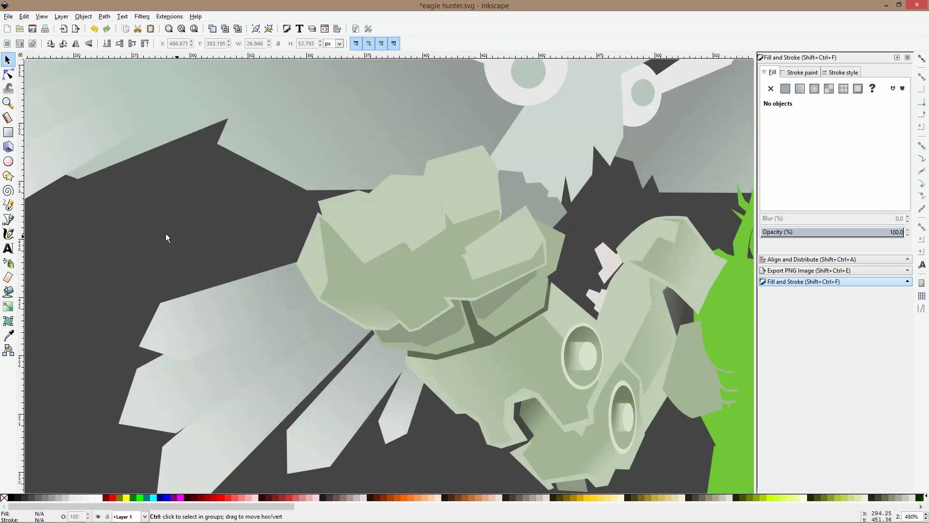
pyautogui.scroll(1, 314, 247)
pyautogui.keyDown('ctrl'); pyautogui.click(339, 277); pyautogui.keyUp('ctrl')
pyautogui.keyDown('ctrl'); pyautogui.keyDown('shift'); pyautogui.click(298, 281); pyautogui.keyUp('shift'); pyautogui.keyUp('ctrl')
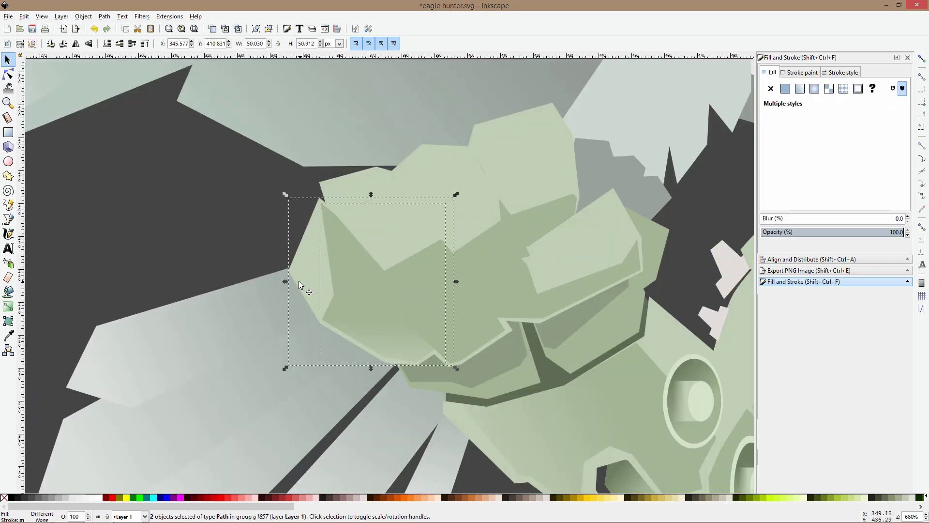
pyautogui.moveTo(285, 281); pyautogui.dragTo(340, 289)
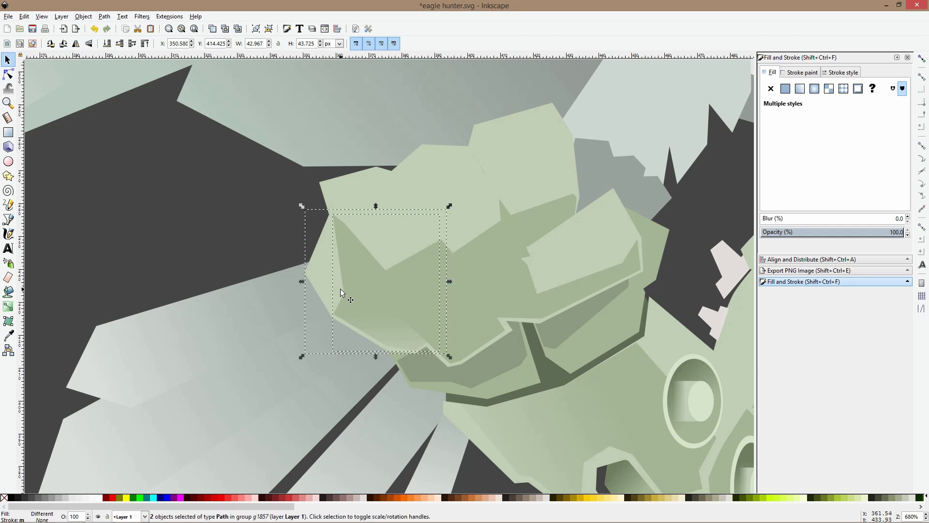
# Group the fist's leftmost plate with its shading, place it behind the neighbouring finger plate, and shift it slightly left
pyautogui.hotkey('ctrl', 'g')
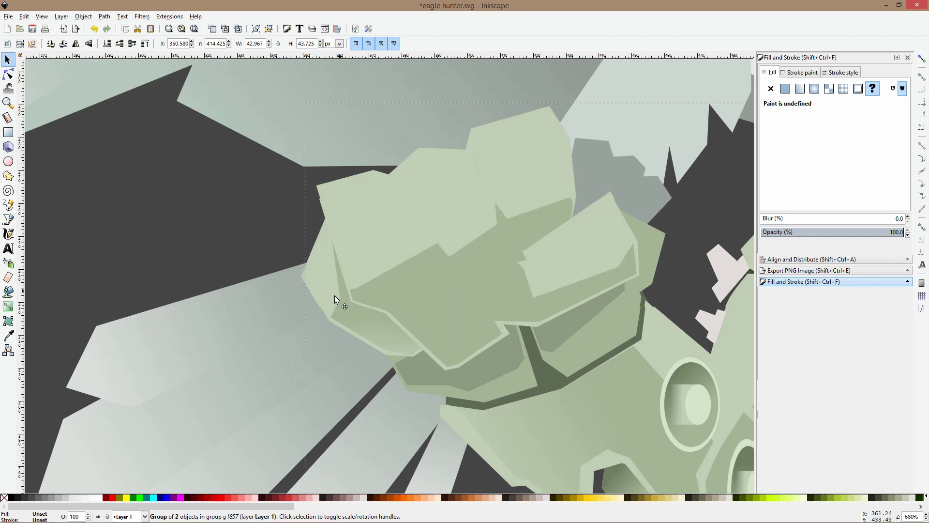
pyautogui.keyDown('alt'); pyautogui.click(338, 291); pyautogui.keyUp('alt')
pyautogui.press('Escape')
pyautogui.click(339, 289)
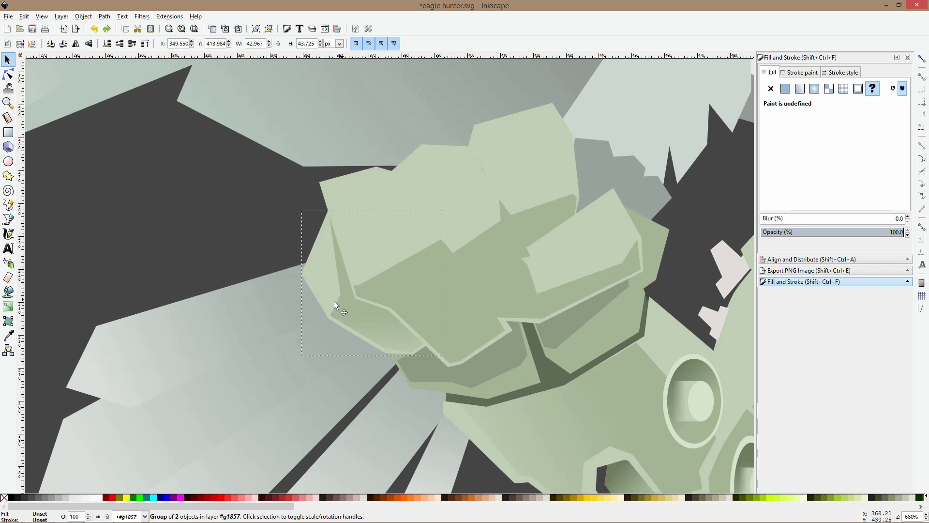
# Raise the leftmost node of the dark shadow polygon beneath the fist so it tucks under the leftmost plate
pyautogui.click(9, 74)
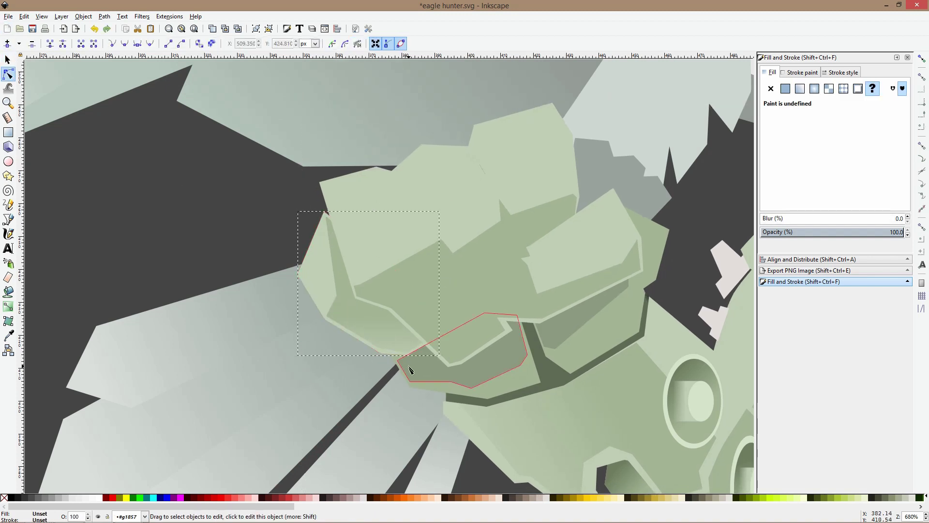
pyautogui.click(402, 368)
pyautogui.moveTo(398, 362); pyautogui.dragTo(397, 348)
pyautogui.press('Escape')
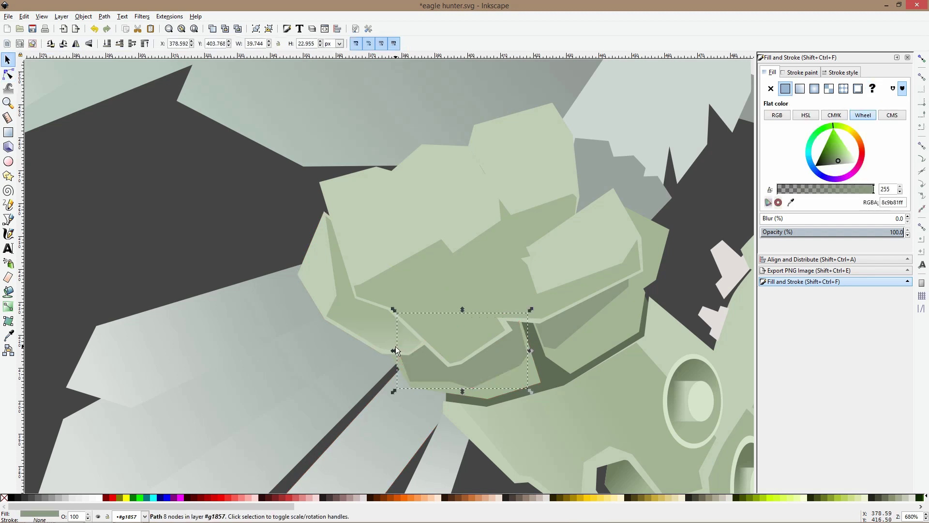
pyautogui.press('s')
pyautogui.scroll(-4, 367, 333)
pyautogui.click(384, 441)
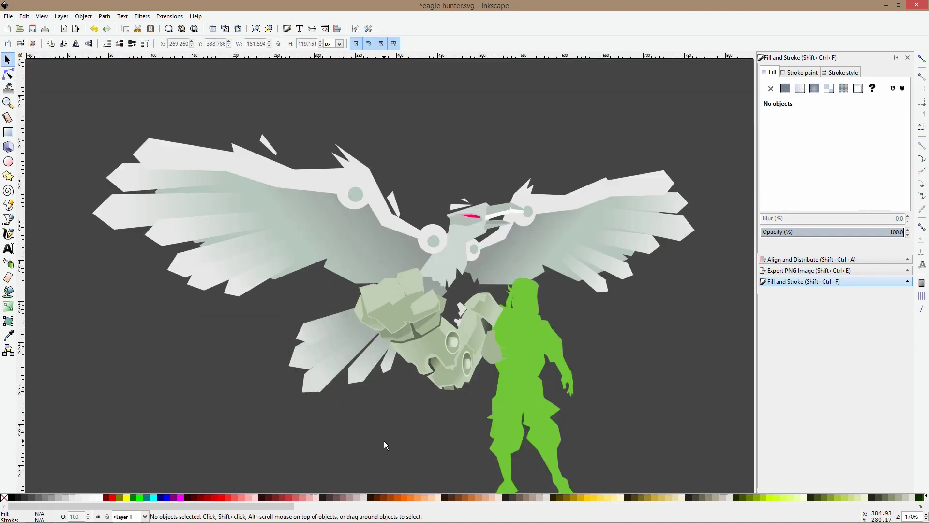
# Pull the first upper finger plate's outer top corner slightly inward and raise the second finger plate's three top nodes
pyautogui.scroll(4, 367, 265)
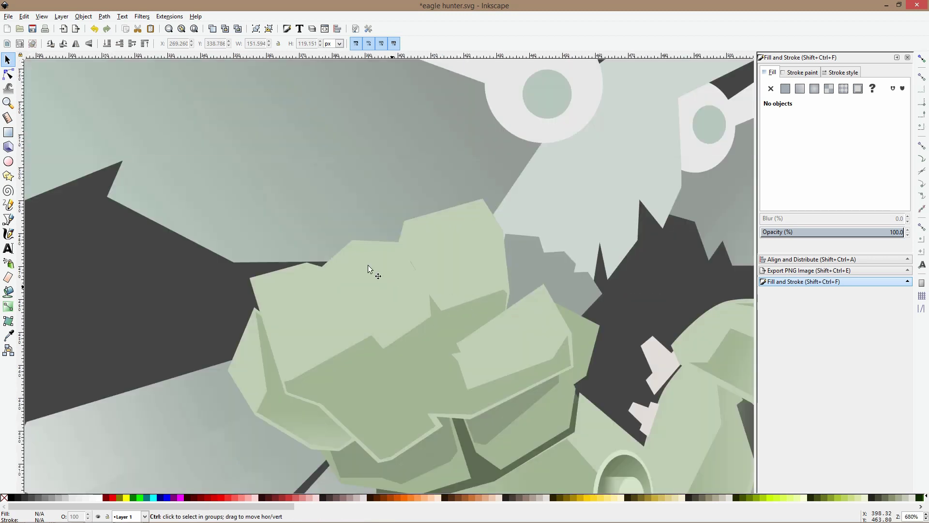
pyautogui.click(8, 73)
pyautogui.click(293, 297)
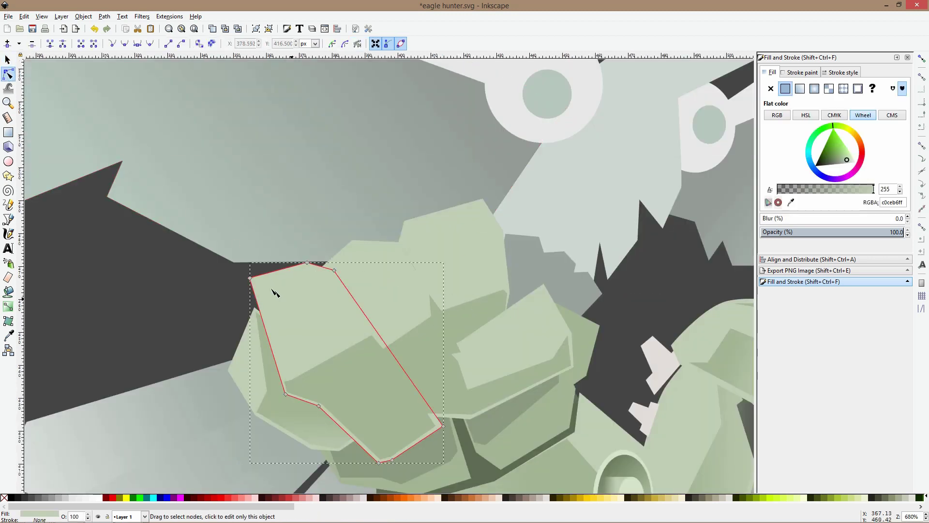
pyautogui.click(335, 283)
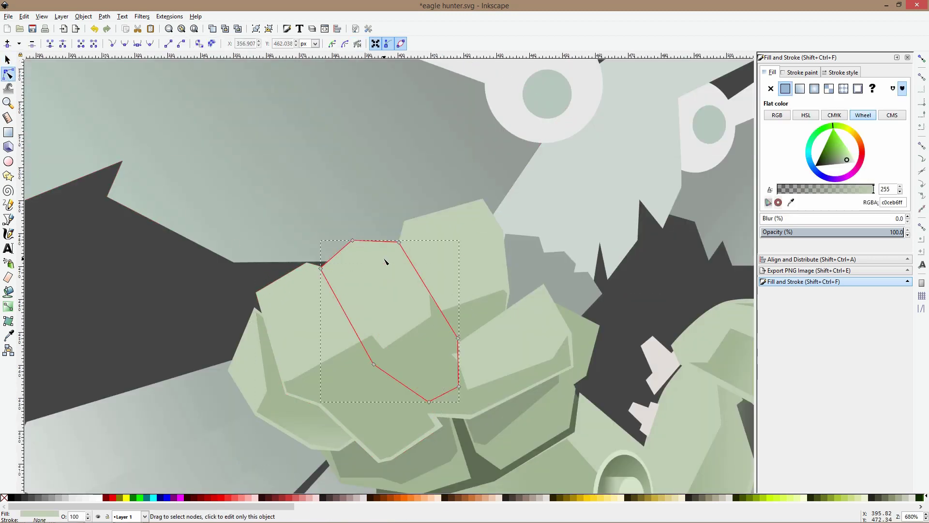
pyautogui.moveTo(299, 195); pyautogui.dragTo(405, 302)
pyautogui.moveTo(403, 239); pyautogui.dragTo(398, 219)
# Lower the top nodes of the third finger plate slightly to even out the fist's upper outline
pyautogui.click(470, 232)
pyautogui.click(494, 216)
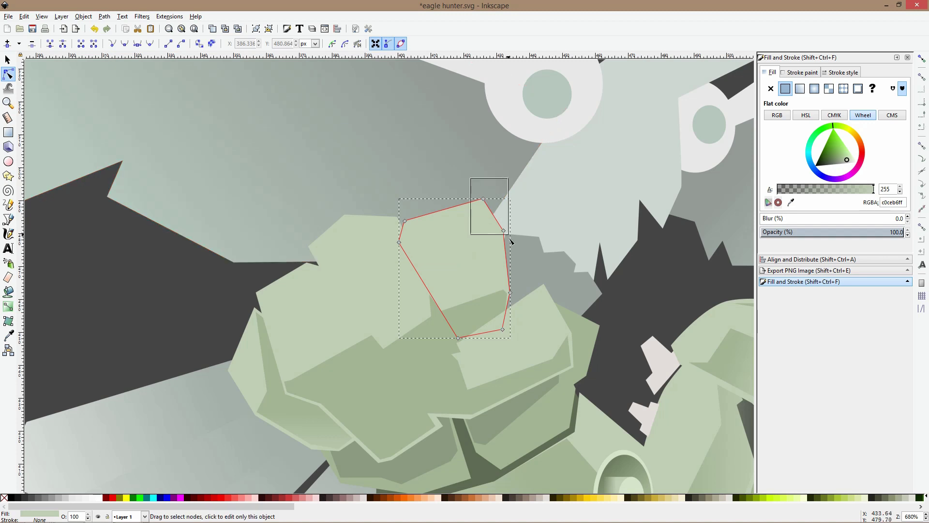
pyautogui.press('s')
pyautogui.click(566, 245)
pyautogui.scroll(-5, 565, 242)
pyautogui.press('Escape')
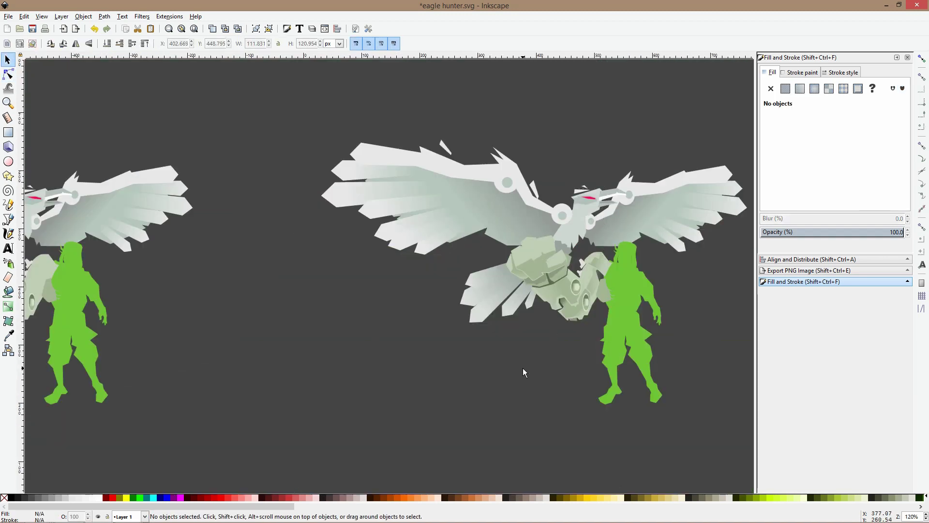
# Add a diagonal linear gradient to the front finger's shading polygon, with the darker sampled green 96a78a at its lower end
pyautogui.scroll(4, 559, 271)
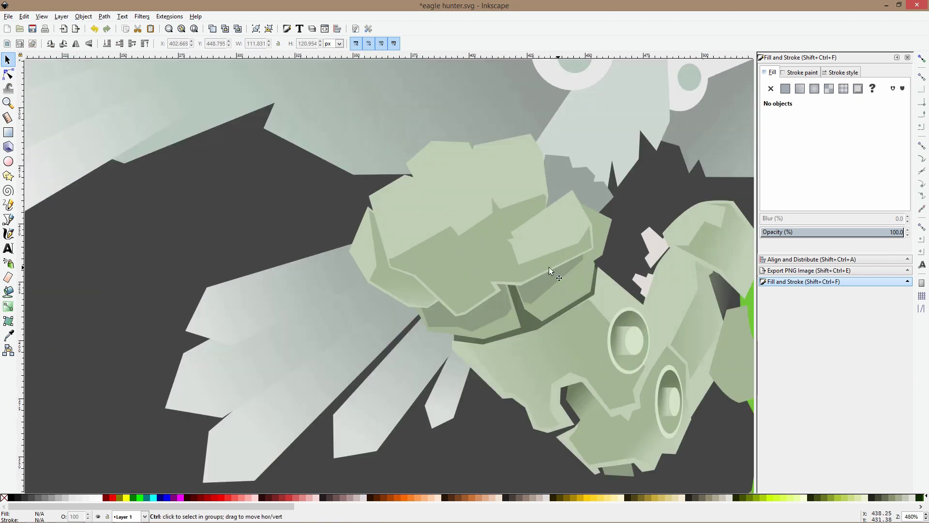
pyautogui.keyDown('ctrl'); pyautogui.click(449, 269); pyautogui.keyUp('ctrl')
pyautogui.click(8, 306)
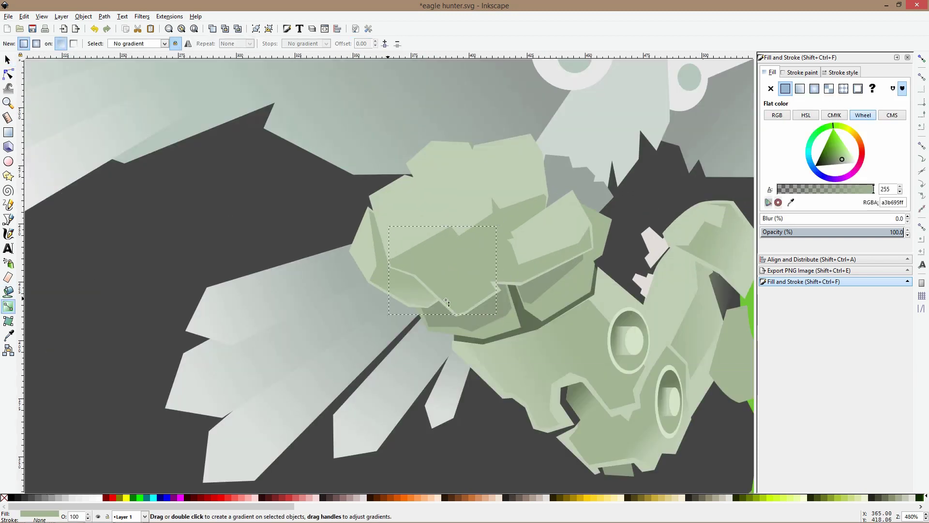
pyautogui.moveTo(450, 259); pyautogui.dragTo(470, 298)
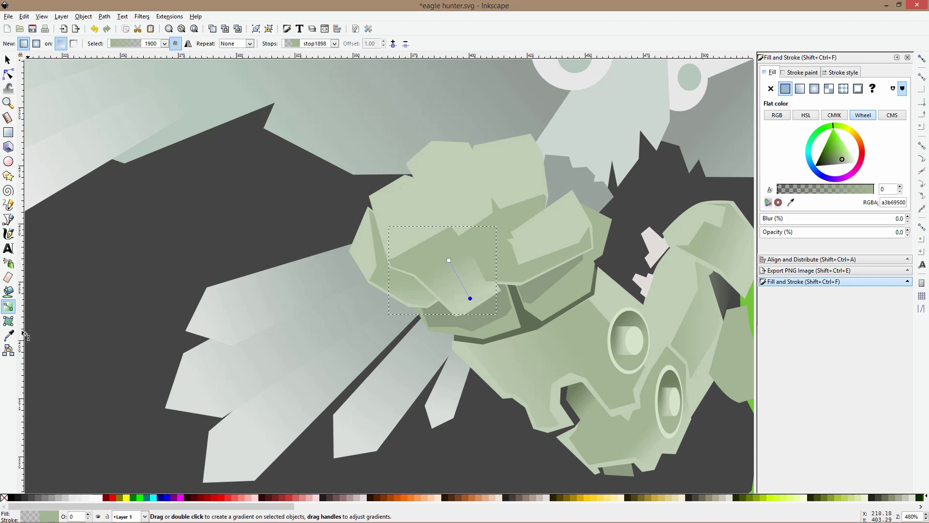
pyautogui.click(8, 335)
pyautogui.click(471, 299)
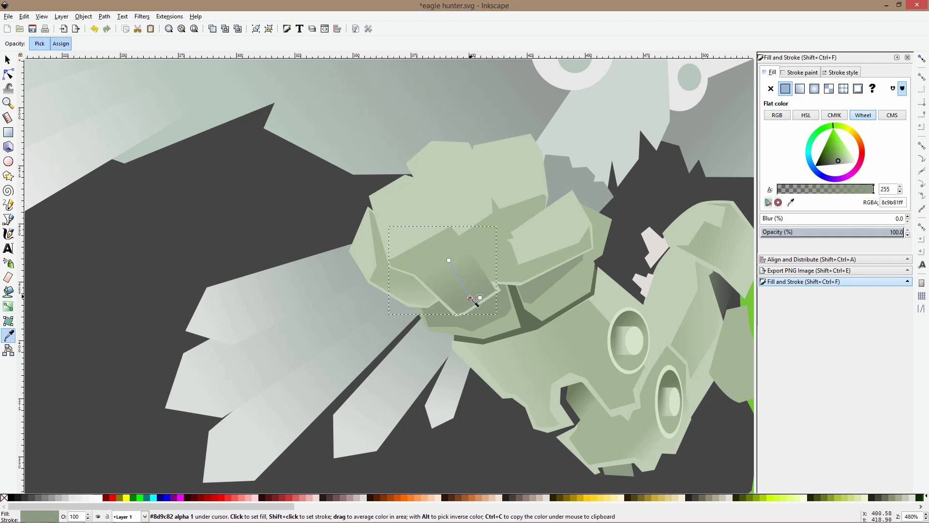
pyautogui.click(473, 299)
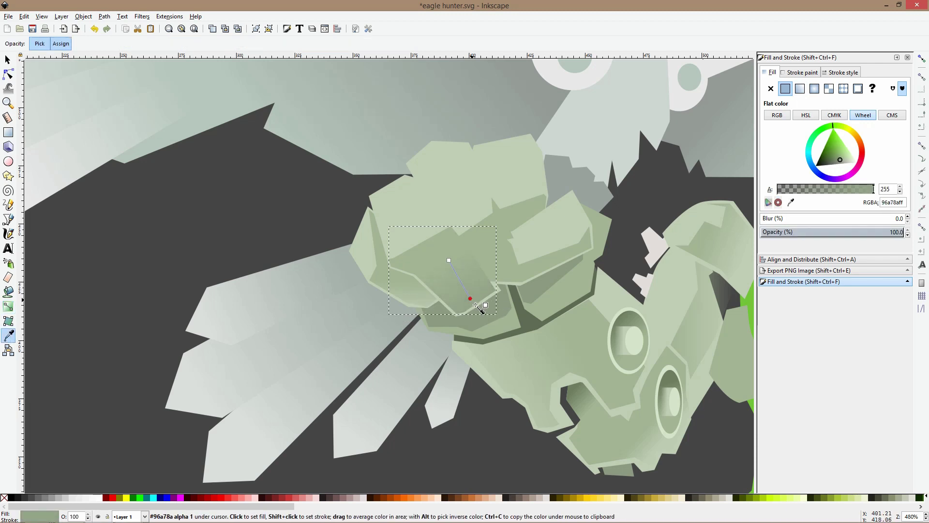
# Try filling the thumb's shading polygon with the sampled green 98a98b and swapping its stacking order with the thumb plate
pyautogui.press('s')
pyautogui.click(493, 260)
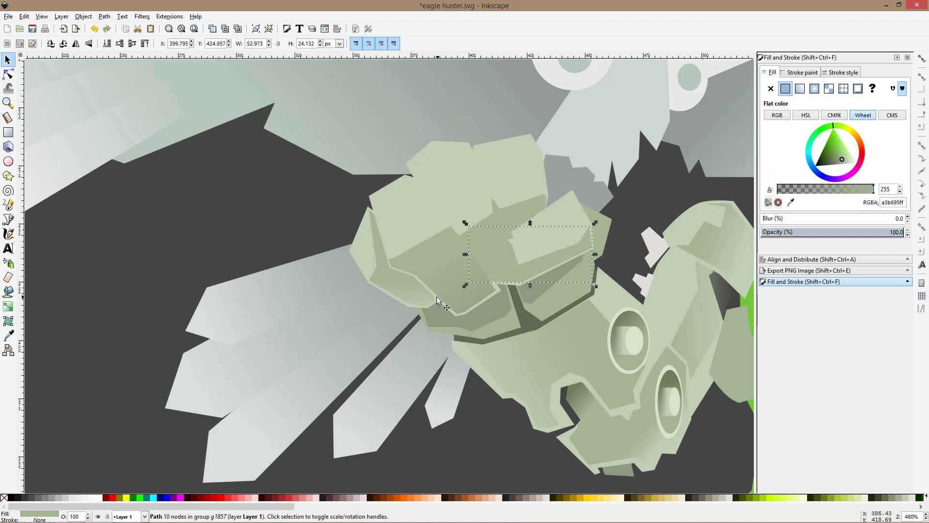
pyautogui.click(8, 335)
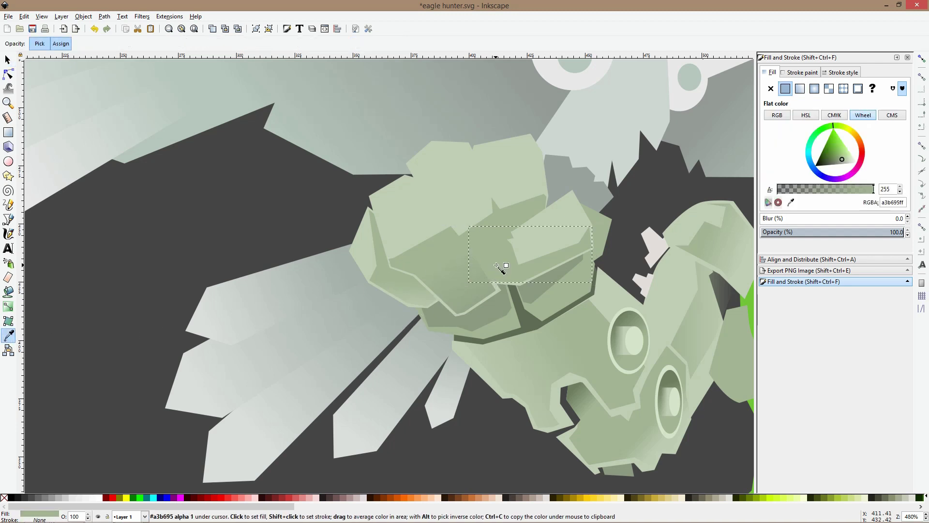
pyautogui.click(471, 298)
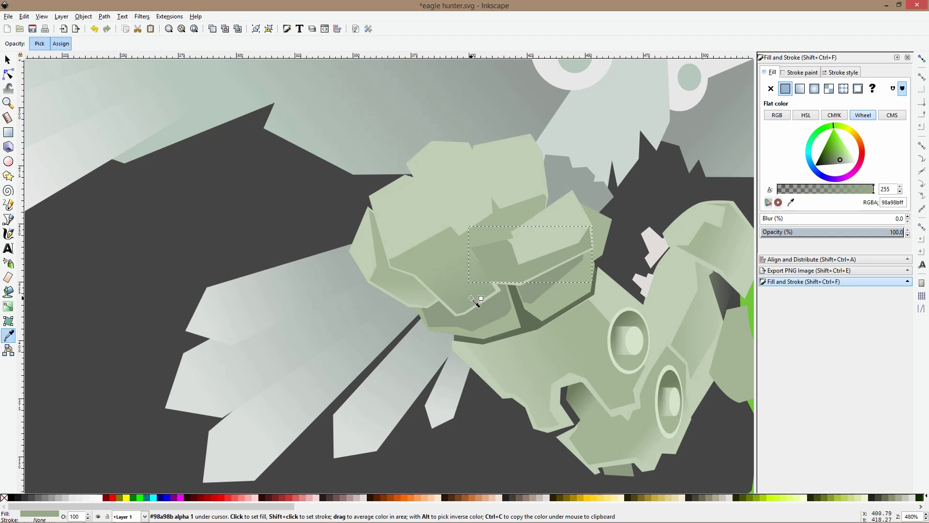
pyautogui.press('s')
pyautogui.press('pagedown')
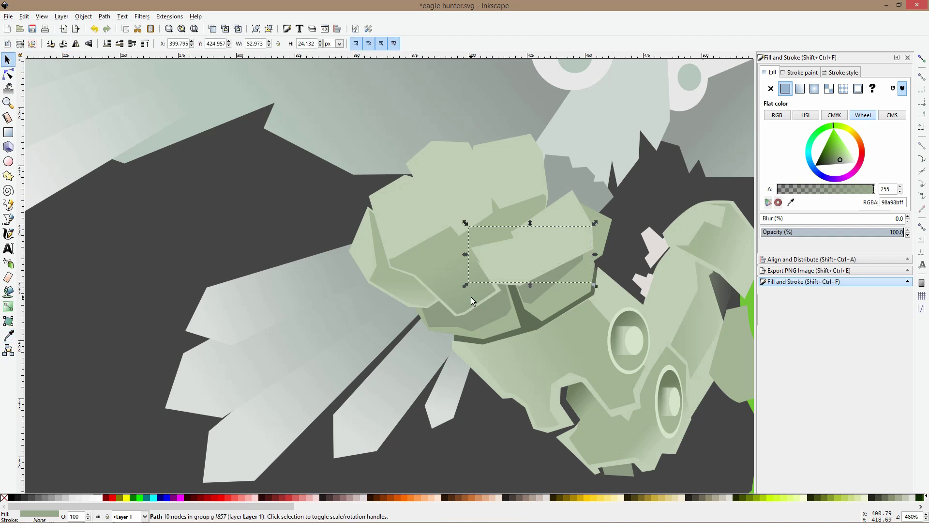
pyautogui.press('pageup')
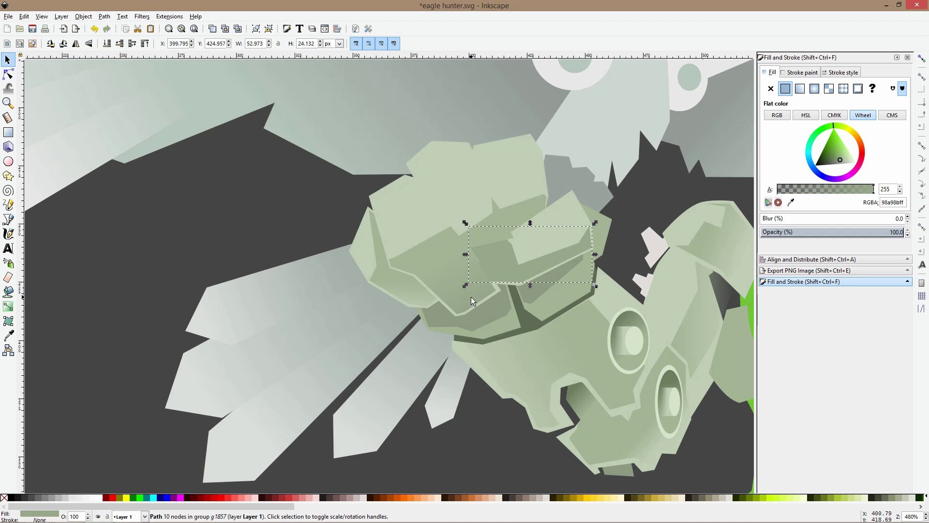
pyautogui.press('pagedown')
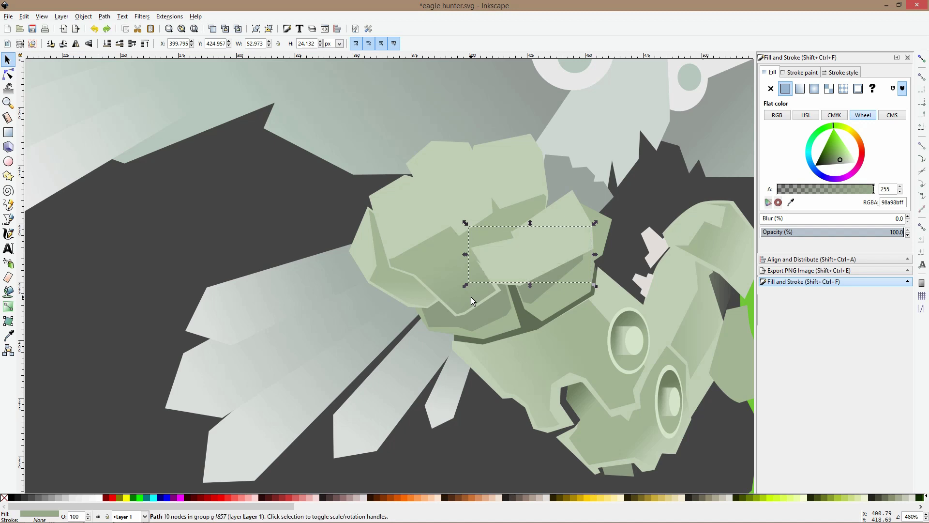
pyautogui.press('pageup')
pyautogui.press('pagedown')
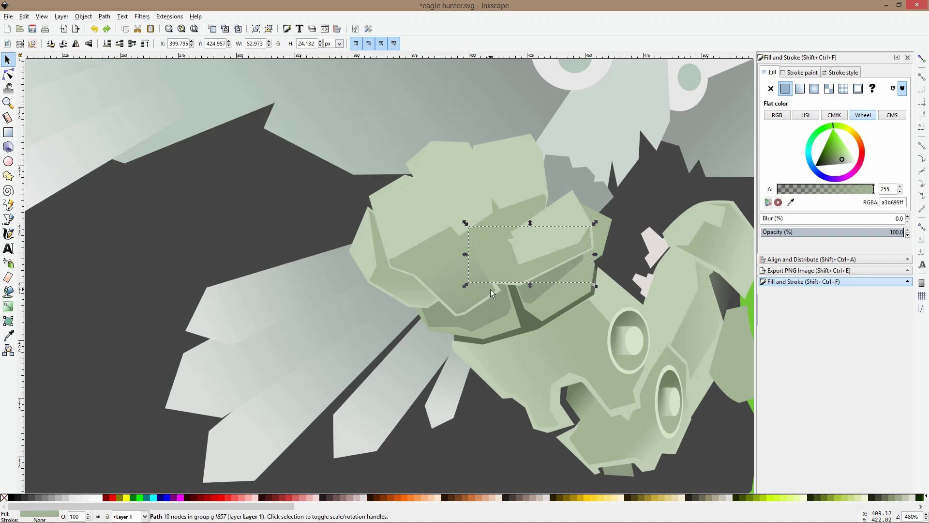
# Lower the thumb plate and its shading polygon together in the stacking order
pyautogui.keyDown('shift'); pyautogui.click(574, 229); pyautogui.keyUp('shift')
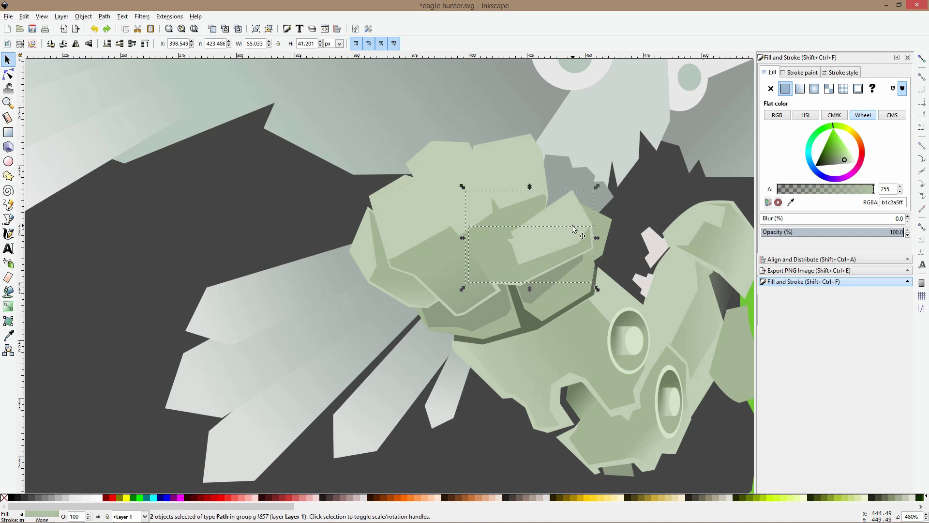
pyautogui.press('pagedown')
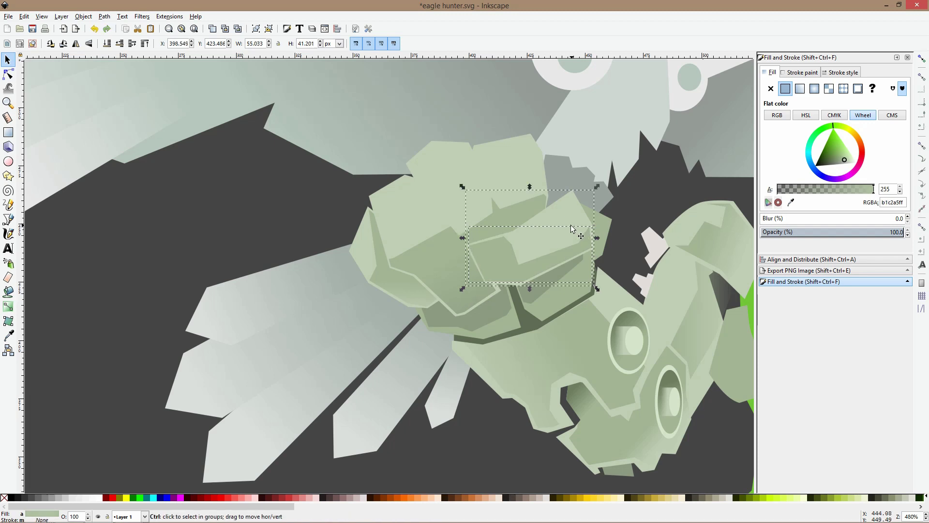
pyautogui.scroll(-3, 571, 224)
pyautogui.click(443, 437)
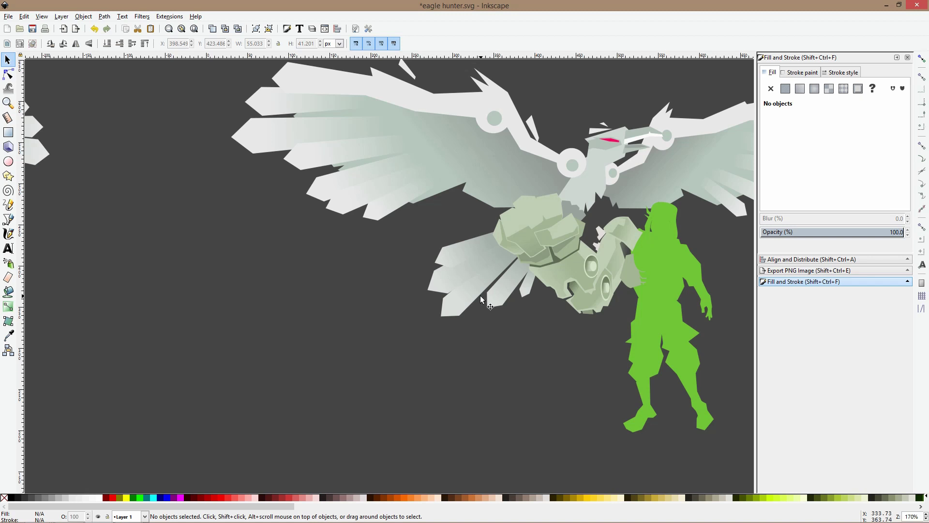
# Examine the shaded fist plates up close and against the whole eagle and figure
pyautogui.scroll(2, 481, 295)
pyautogui.scroll(3, 573, 266)
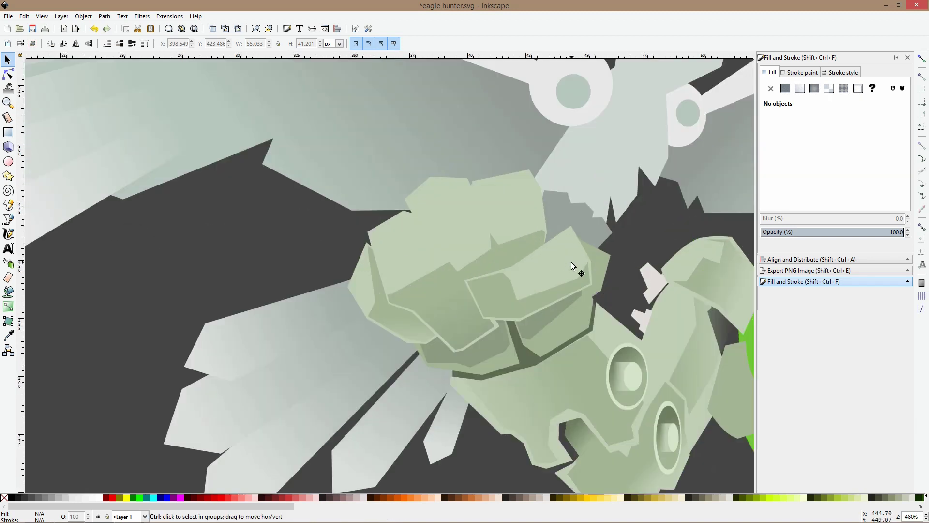
pyautogui.scroll(1, 571, 263)
pyautogui.press('b')
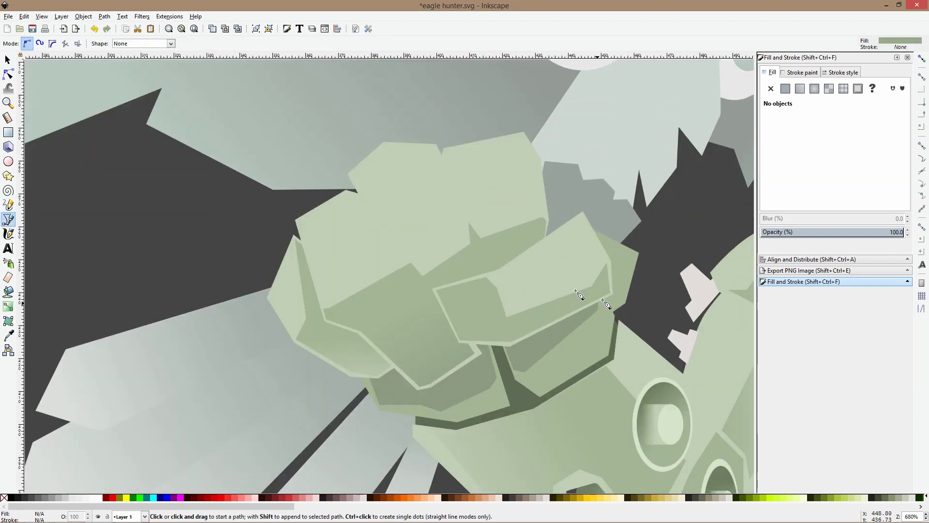
pyautogui.scroll(-3, 396, 259)
pyautogui.press('s')
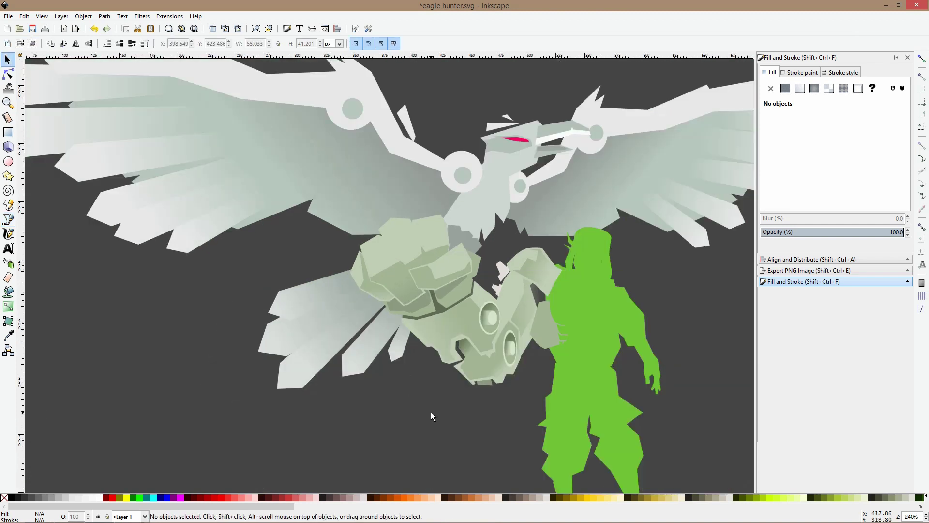
pyautogui.scroll(-2, 431, 407)
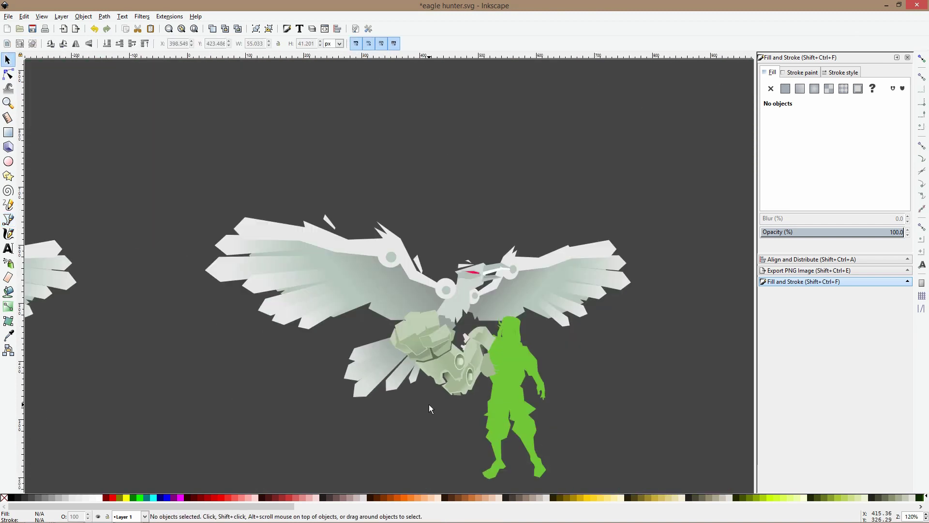
pyautogui.scroll(5, 444, 342)
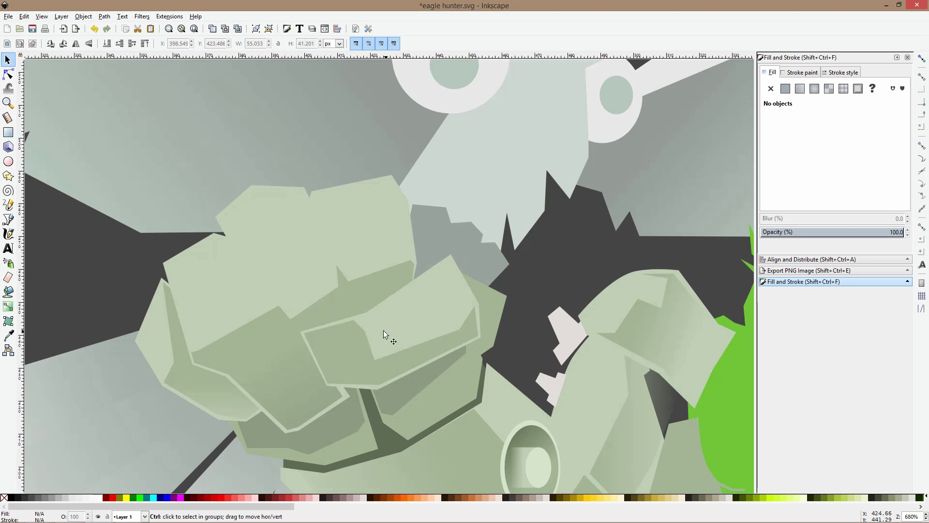
pyautogui.scroll(-4, 372, 272)
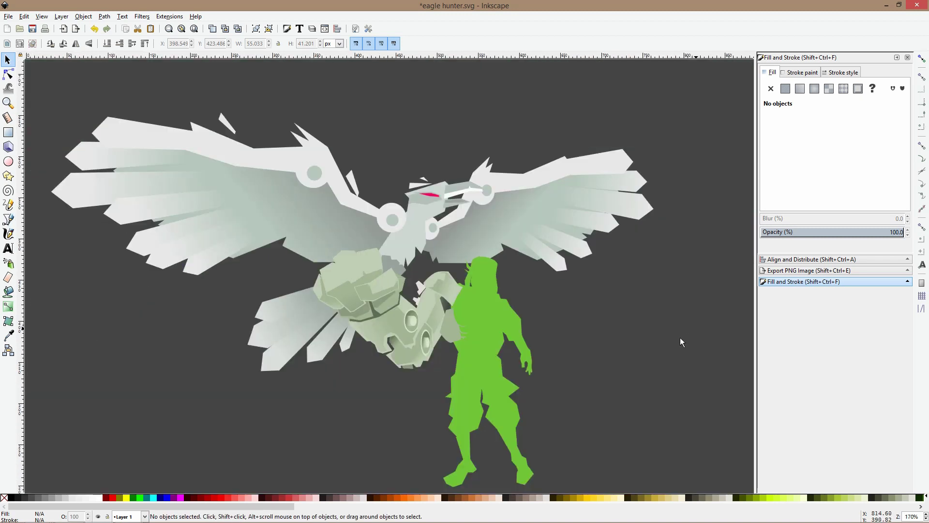
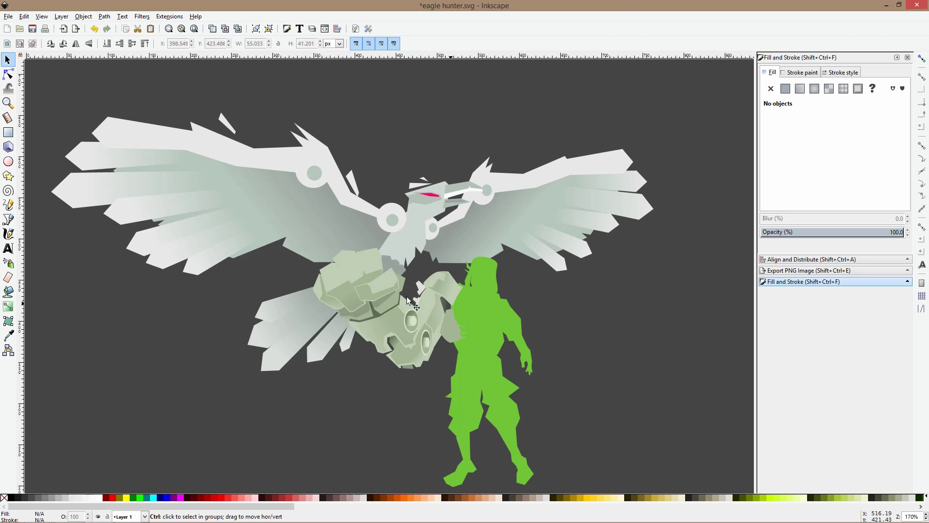
# Draw a backing polygon about 22 by 31 px over the gap beneath the shoulder plate and lower it behind the arm plates
pyautogui.scroll(3, 533, 312)
pyautogui.scroll(1, 533, 311)
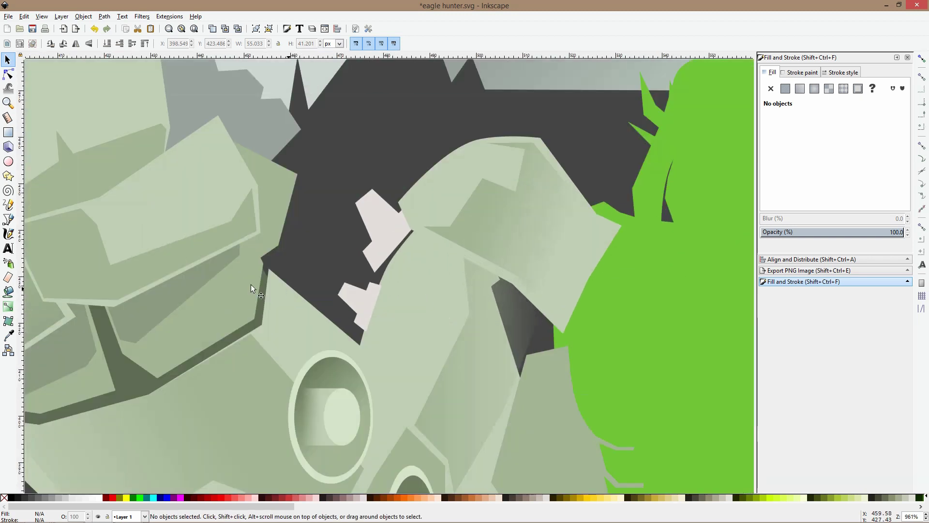
pyautogui.click(8, 220)
pyautogui.click(508, 258)
pyautogui.click(476, 290)
pyautogui.click(509, 402)
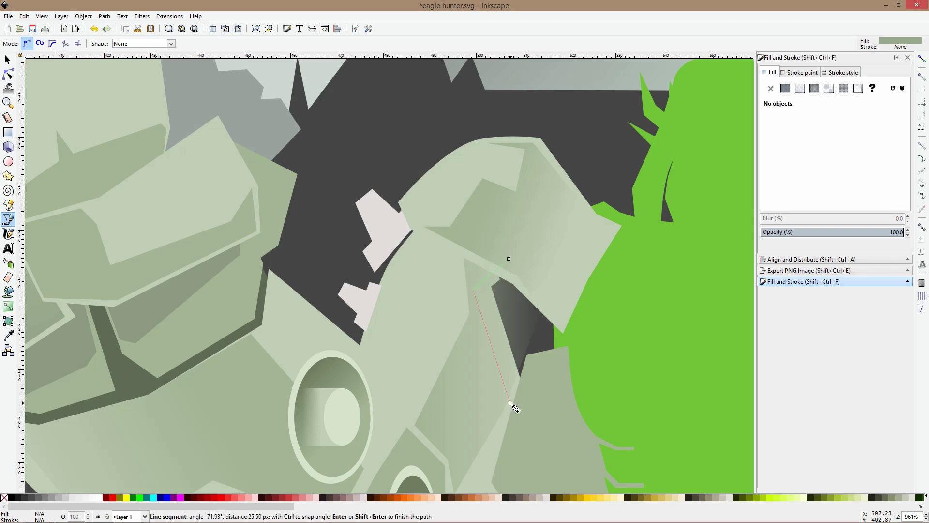
pyautogui.click(509, 258)
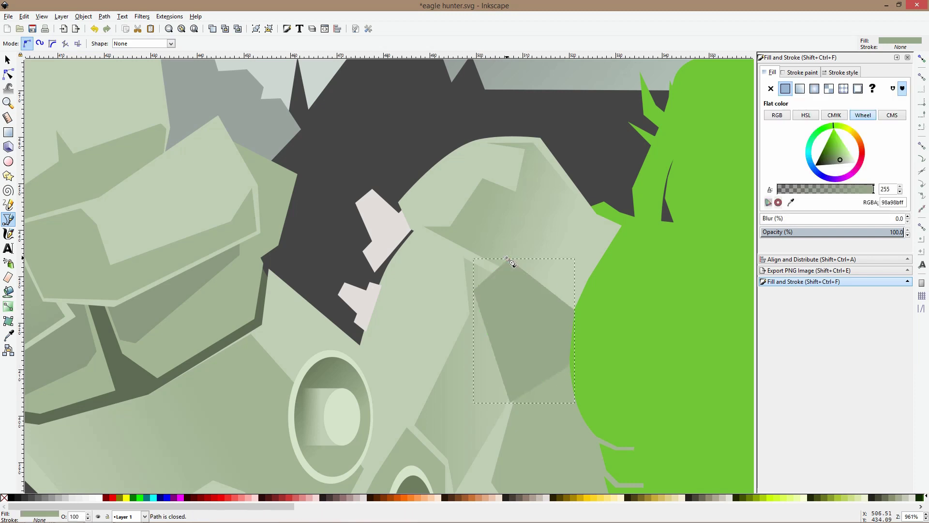
pyautogui.press('s')
pyautogui.press('pagedown')
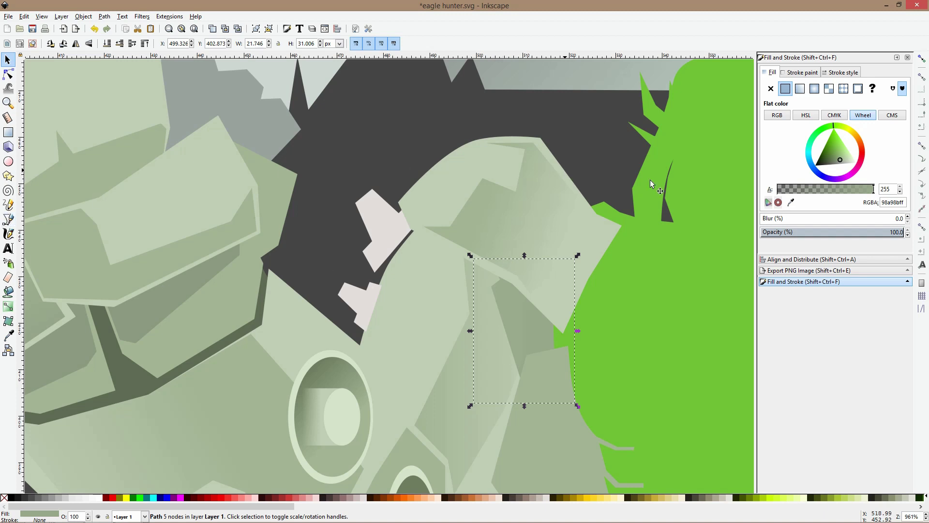
# Fill the gap's backing polygon with the dark green 5f6c55 sampled from the fist's shadow edge
pyautogui.click(8, 335)
pyautogui.click(105, 341)
pyautogui.press('s')
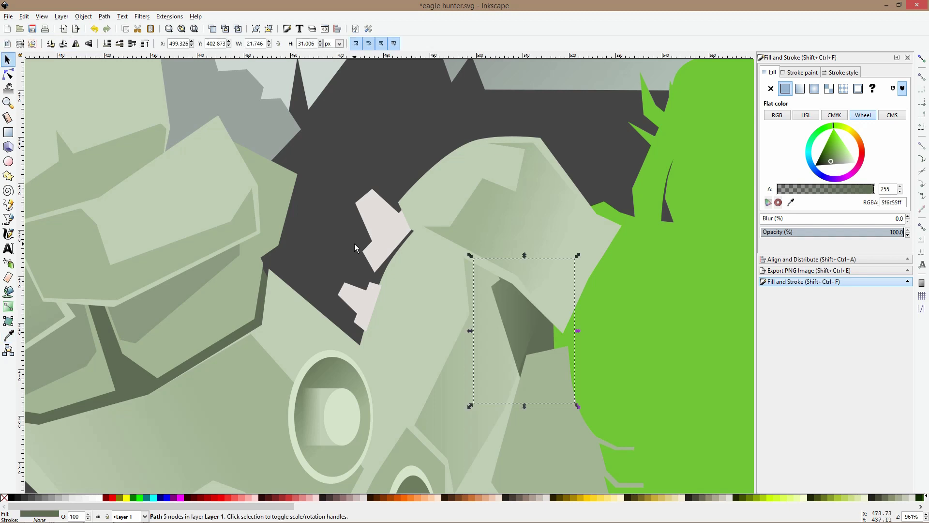
pyautogui.press('Escape')
# Draw a thin dark zigzag fold strip across the upper part of the recess beneath the shoulder plate
pyautogui.click(8, 219)
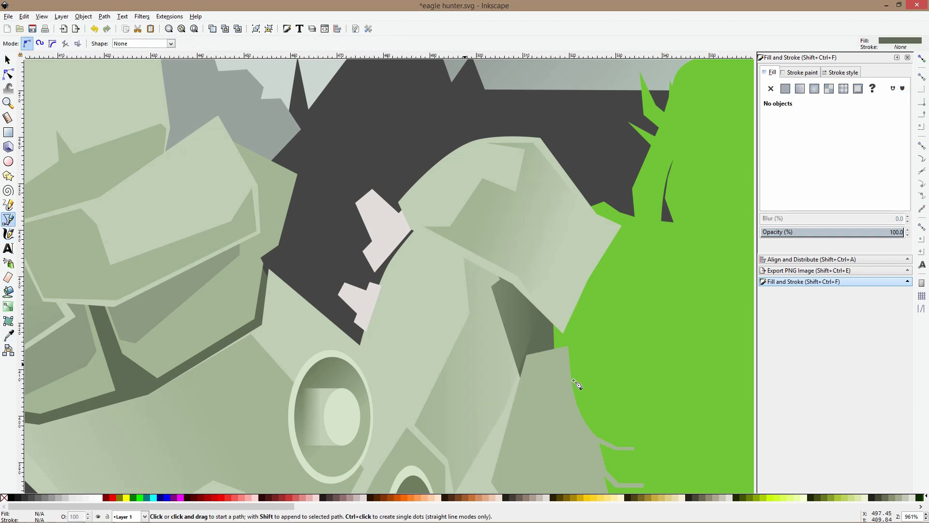
pyautogui.scroll(2, 508, 315)
pyautogui.click(498, 296)
pyautogui.click(530, 281)
pyautogui.click(550, 296)
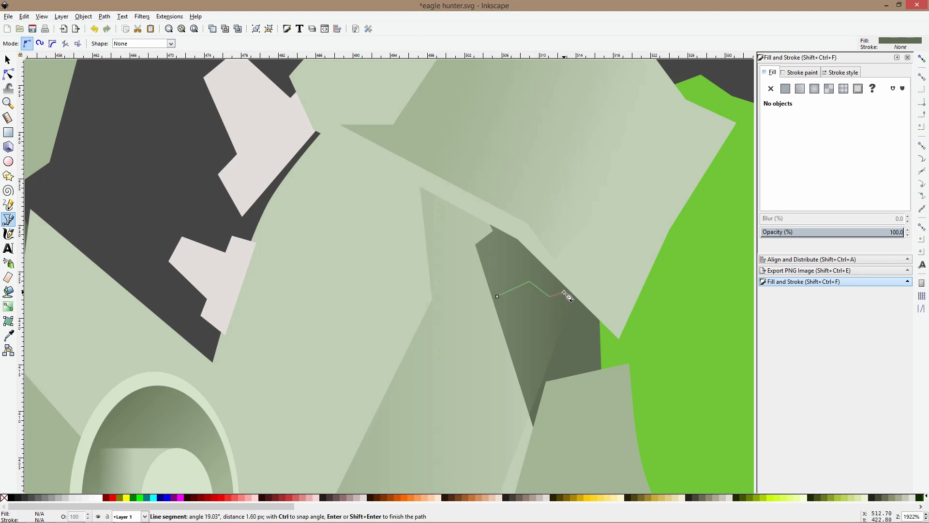
pyautogui.click(567, 292)
pyautogui.click(549, 303)
pyautogui.click(498, 296)
# Draw a second dark zigzag fold strip just below the first one in the recess
pyautogui.click(501, 314)
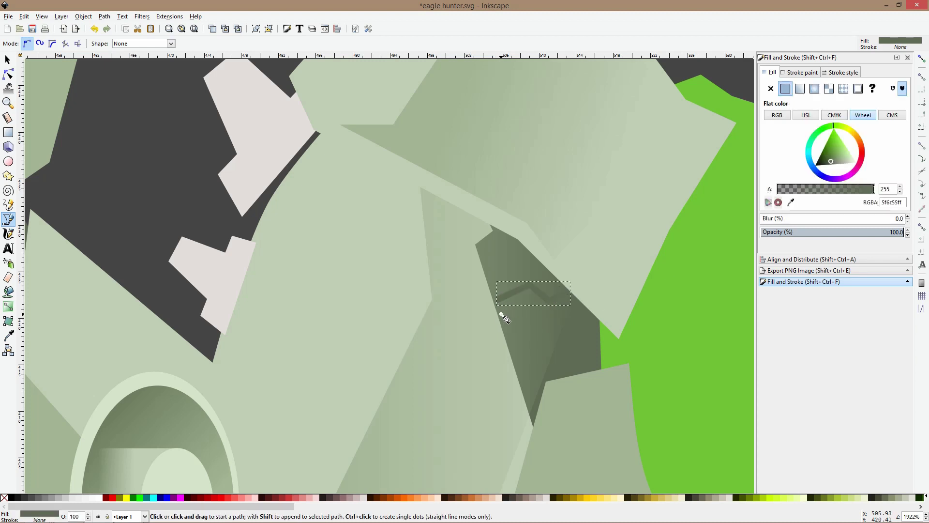
pyautogui.click(535, 320)
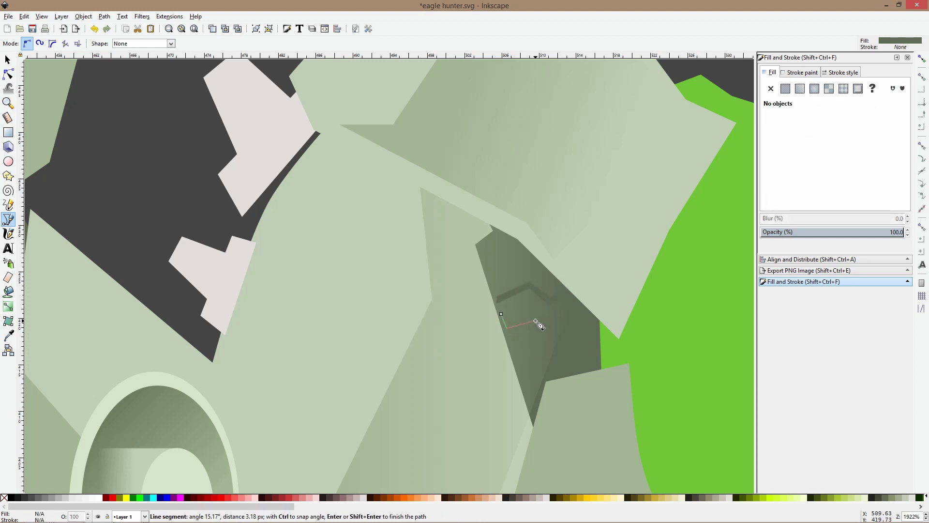
pyautogui.click(560, 334)
pyautogui.click(587, 320)
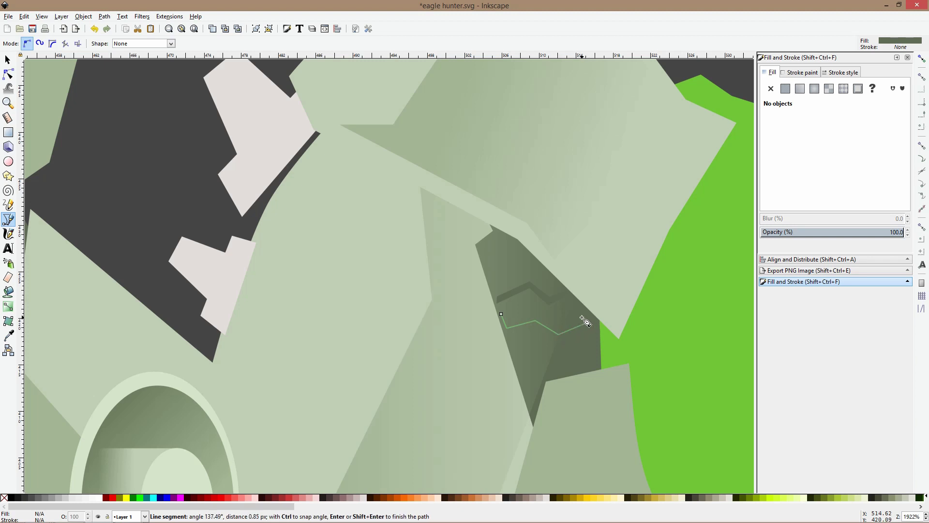
pyautogui.click(536, 311)
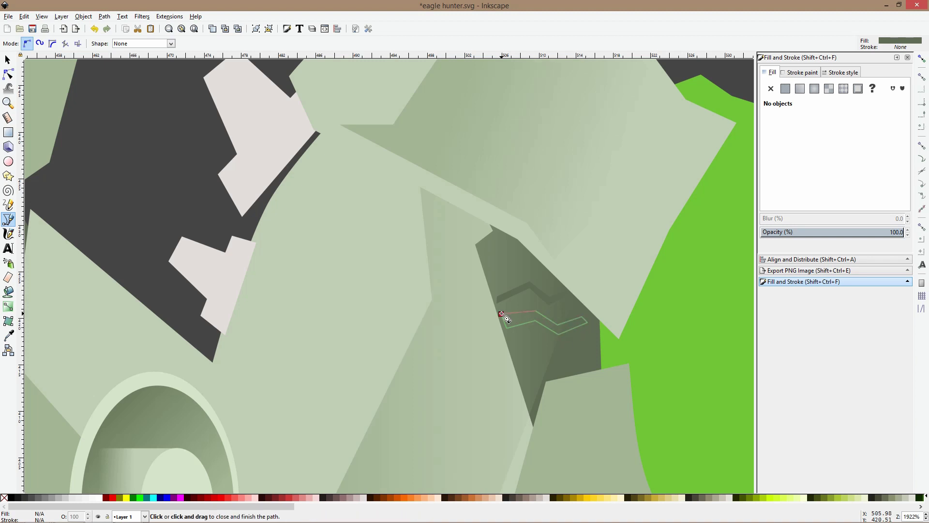
pyautogui.click(502, 314)
# Draw a third dark zigzag fold strip about 7.5 by 2.8 px near the lower end of the recess
pyautogui.click(517, 346)
pyautogui.click(536, 342)
pyautogui.click(556, 357)
pyautogui.click(584, 354)
pyautogui.click(586, 361)
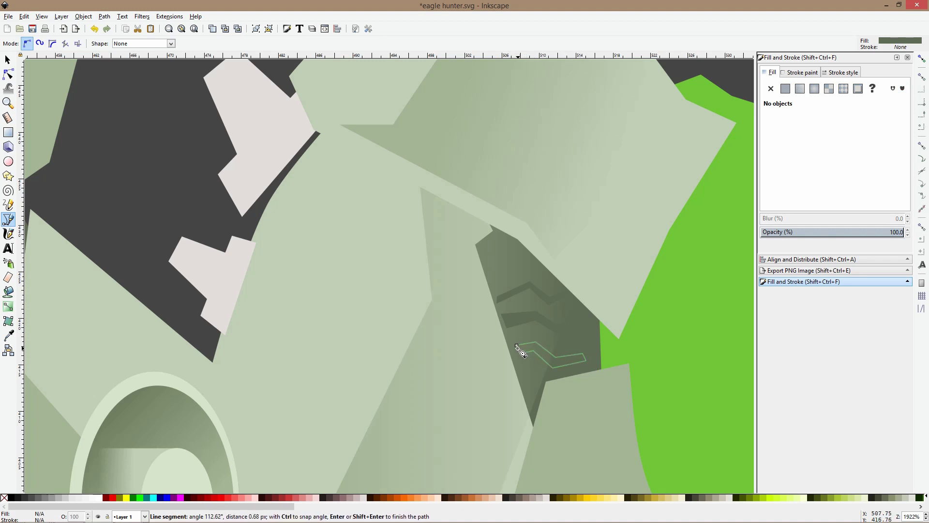
pyautogui.click(517, 345)
pyautogui.press('s')
pyautogui.scroll(-4, 554, 357)
pyautogui.press('Escape')
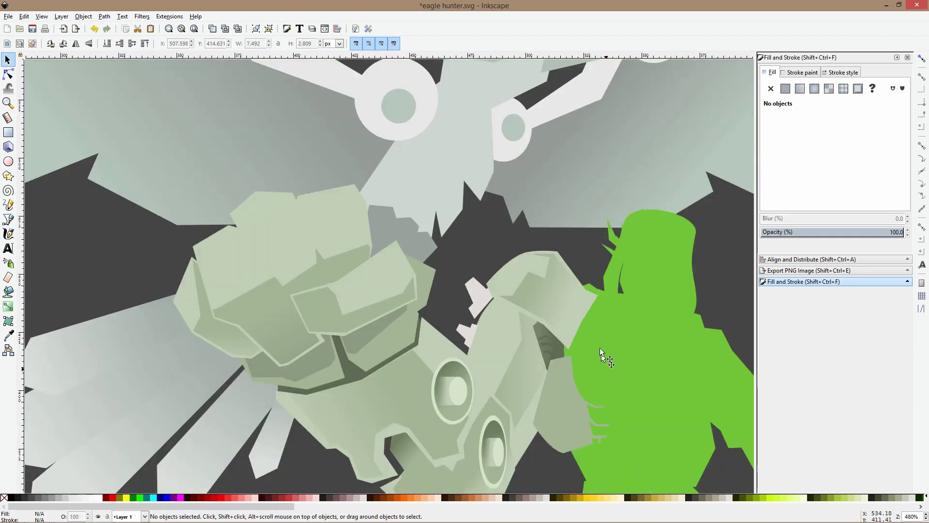
# Recolour the claw-edged plate between the arm and the green figure, trying sampled green 829374 and settling on the darker 5f6c55
pyautogui.click(563, 263)
pyautogui.scroll(3, 562, 263)
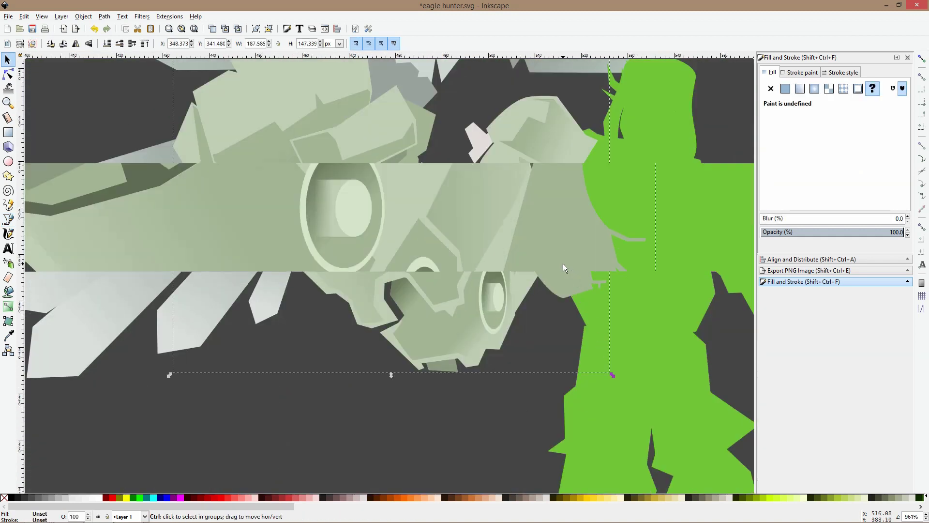
pyautogui.keyDown('ctrl'); pyautogui.click(565, 257); pyautogui.keyUp('ctrl')
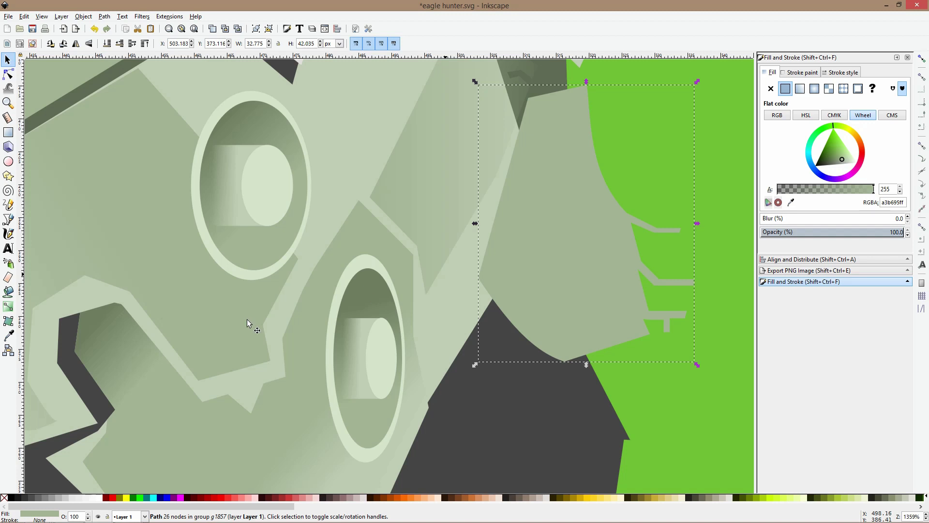
pyautogui.click(8, 335)
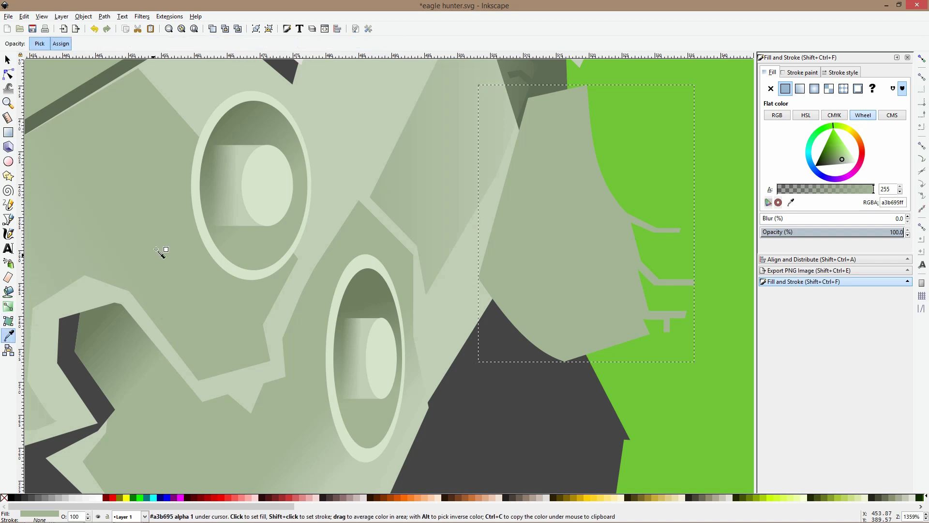
pyautogui.click(261, 129)
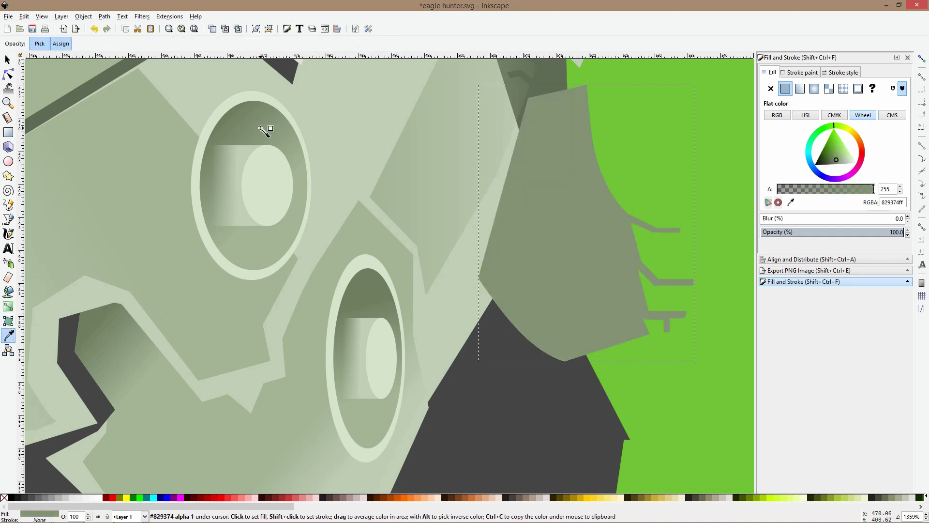
pyautogui.press('s')
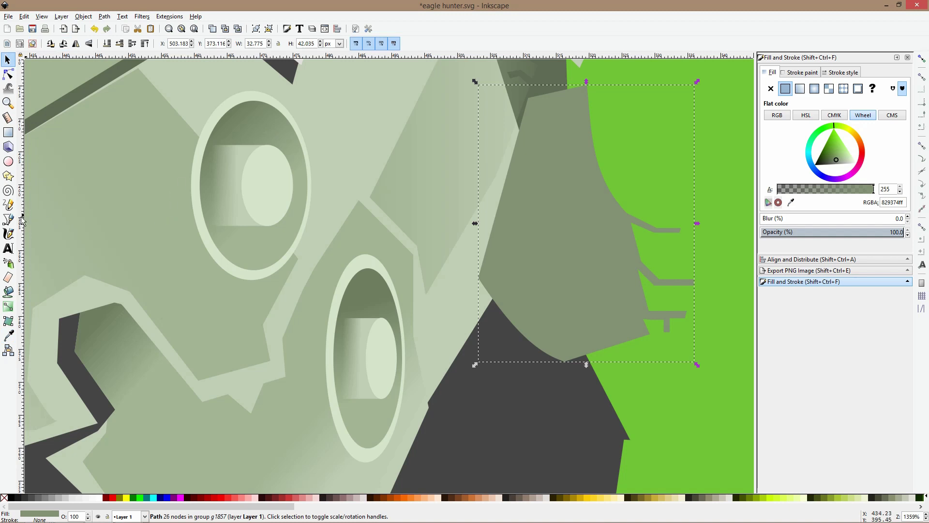
pyautogui.press('b')
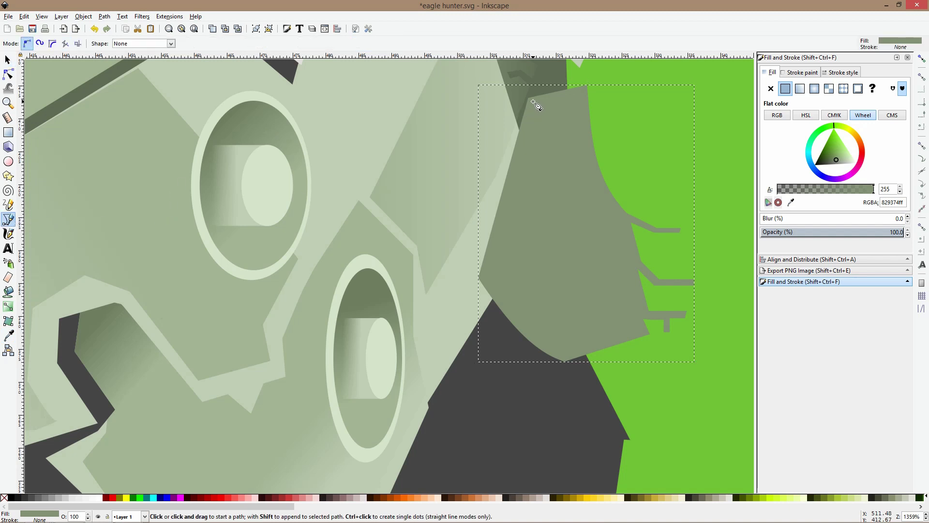
pyautogui.click(8, 335)
pyautogui.scroll(-2, 351, 140)
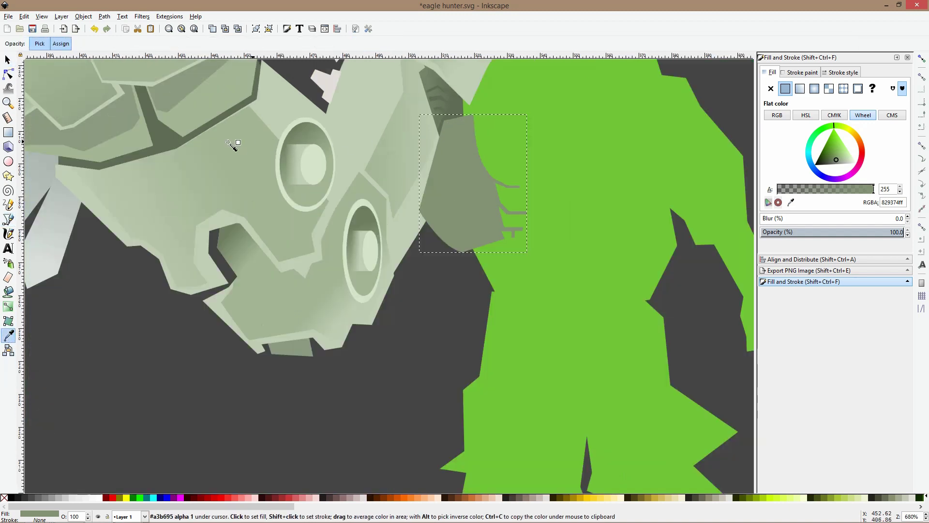
pyautogui.click(177, 142)
pyautogui.press('s')
# Draw a jagged facet about 14.8 by 38.4 px along the arm-side edge of the dark claw-edged plate
pyautogui.scroll(2, 481, 138)
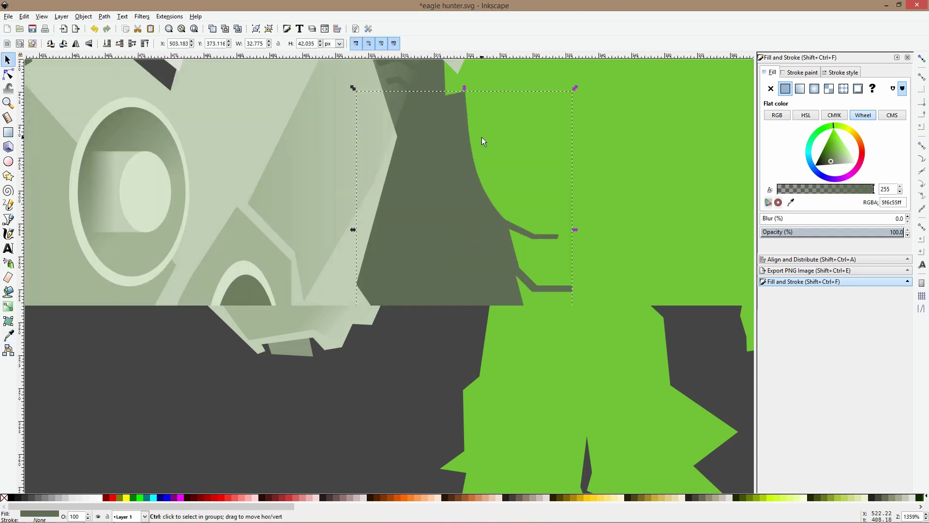
pyautogui.click(8, 219)
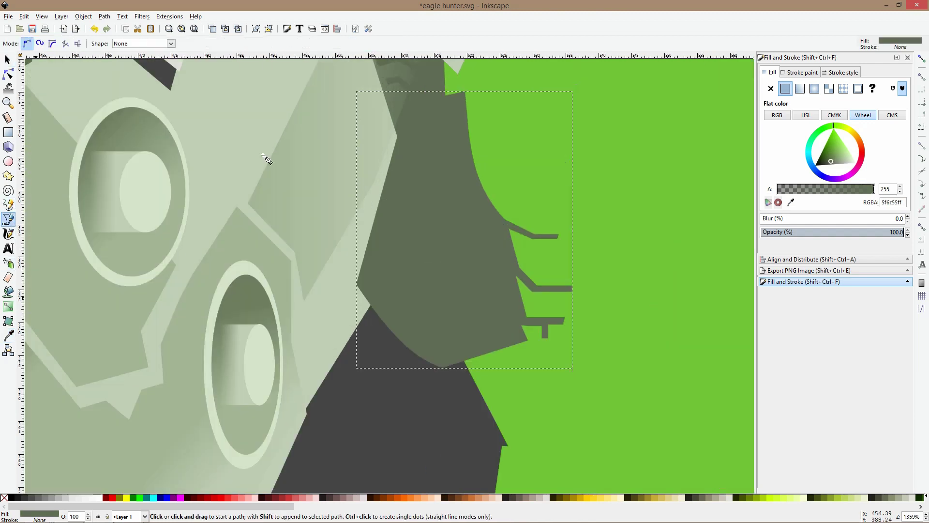
pyautogui.click(422, 108)
pyautogui.click(364, 285)
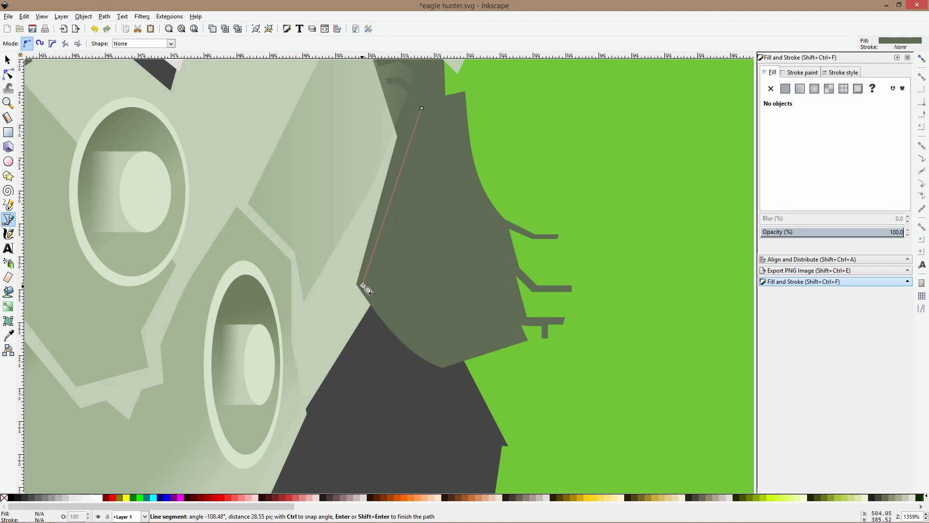
pyautogui.doubleClick(386, 316)
pyautogui.click(385, 316)
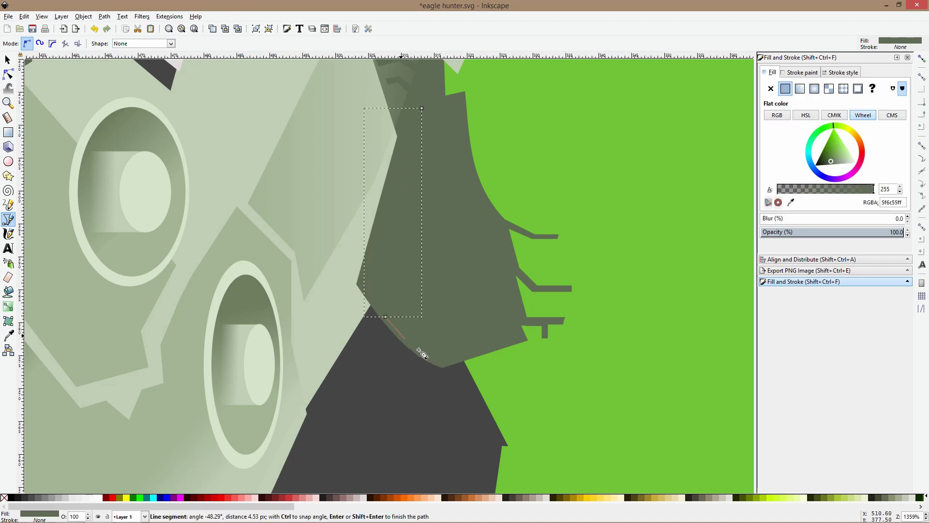
pyautogui.click(442, 360)
pyautogui.click(460, 358)
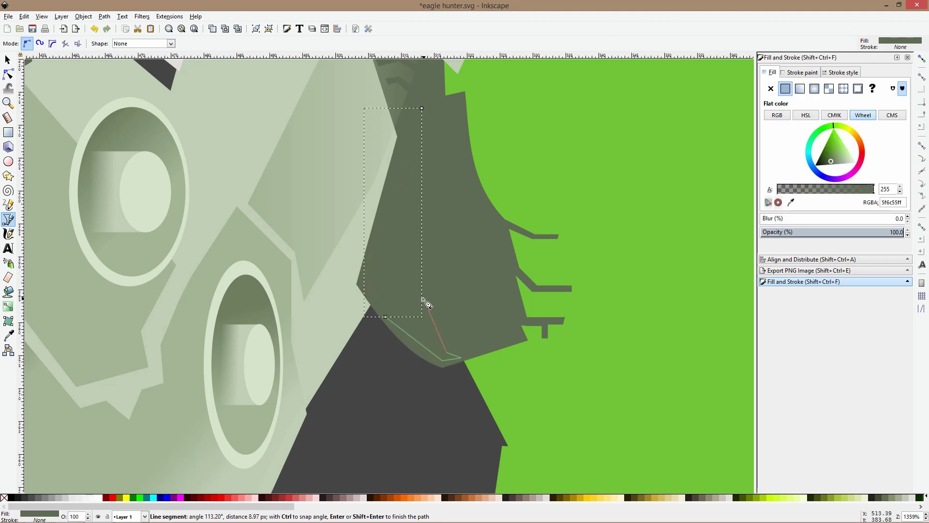
pyautogui.click(408, 306)
pyautogui.click(424, 274)
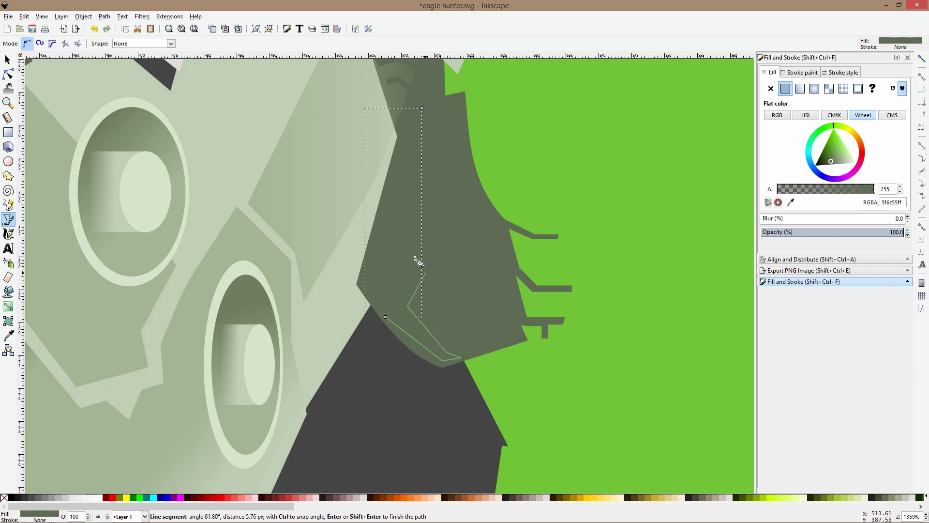
pyautogui.click(396, 236)
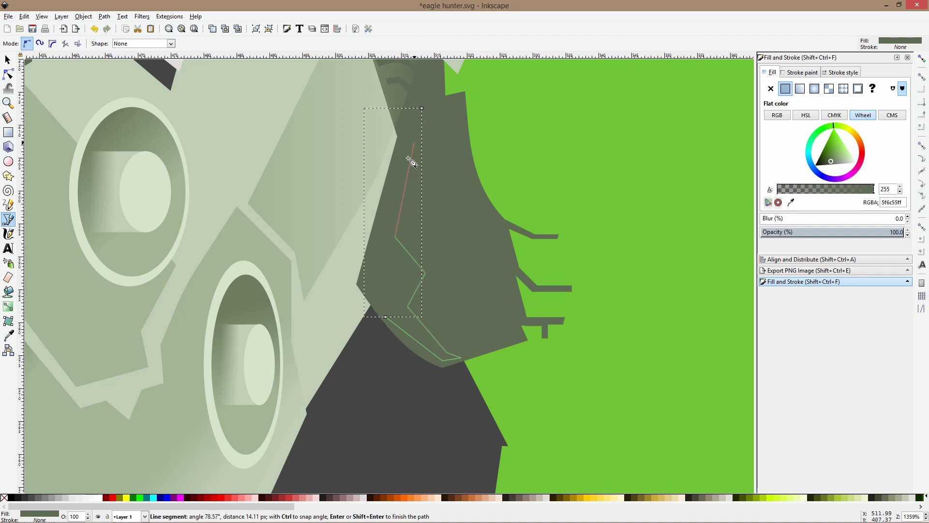
pyautogui.click(407, 159)
pyautogui.click(423, 109)
# Recolour the jagged facet, trying pale green b2c2a6 and settling on a darker green sampled from the lower round socket's shadow
pyautogui.click(9, 336)
pyautogui.click(107, 307)
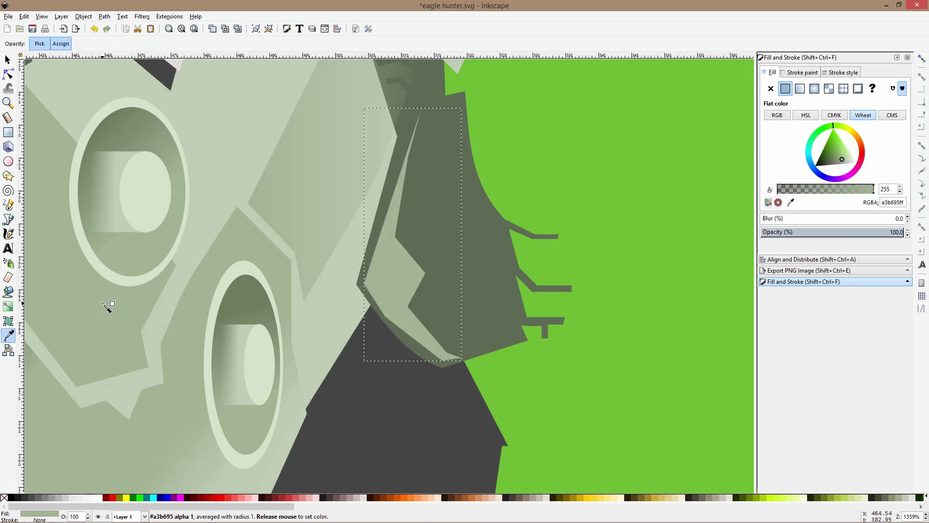
pyautogui.press('s')
pyautogui.press('5')
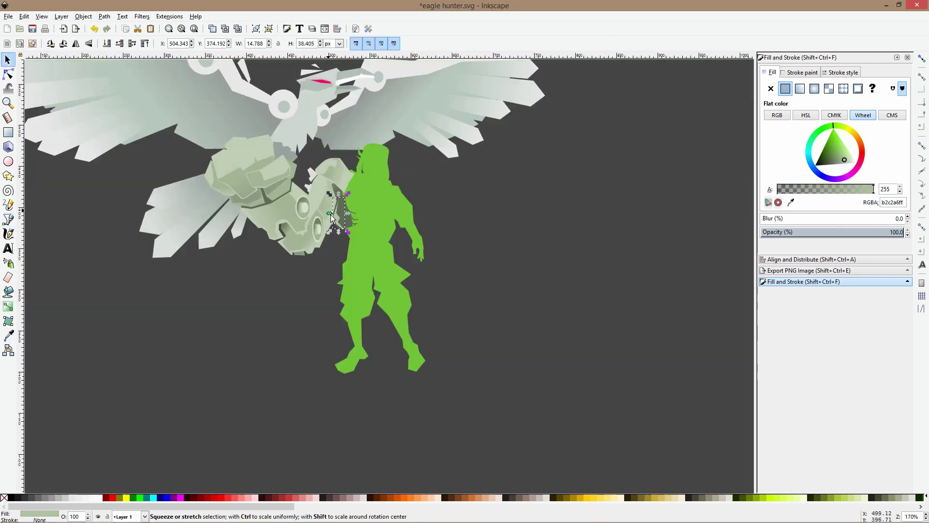
pyautogui.press('Escape')
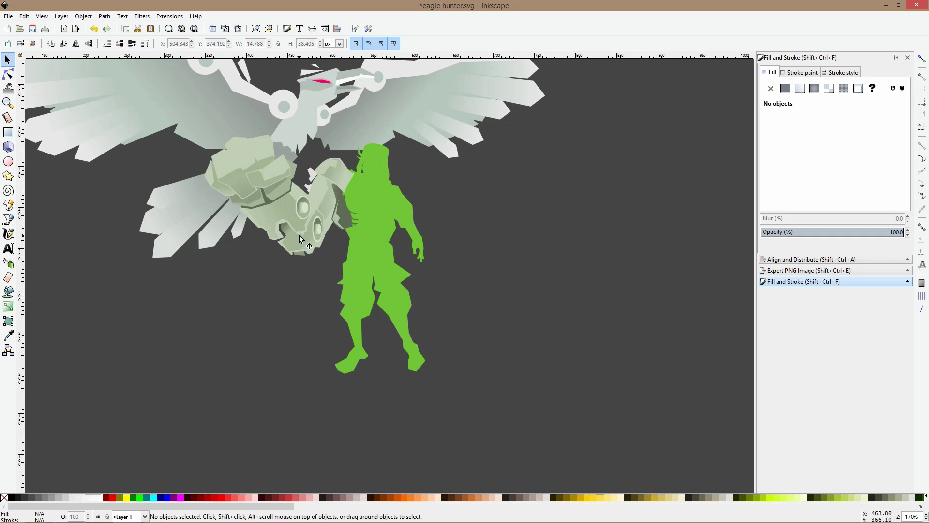
pyautogui.keyDown('ctrl'); pyautogui.scroll(5, 350, 199); pyautogui.keyUp('ctrl')
pyautogui.keyDown('ctrl'); pyautogui.click(259, 311); pyautogui.keyUp('ctrl')
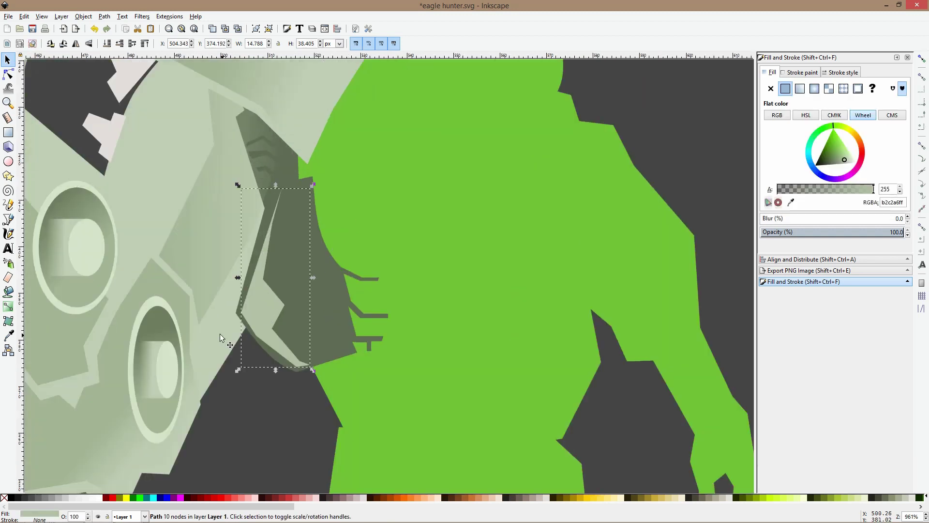
pyautogui.click(8, 335)
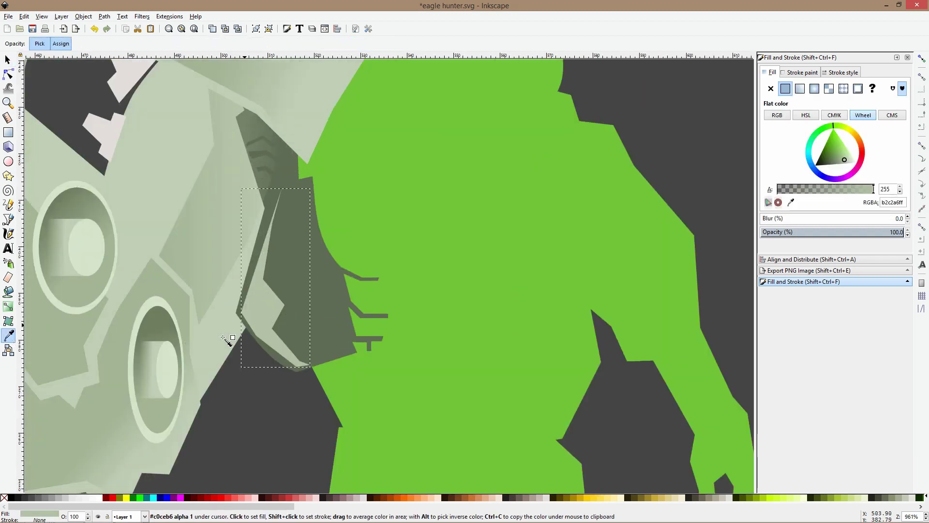
pyautogui.click(156, 325)
pyautogui.press('s')
pyautogui.click(272, 393)
pyautogui.keyDown('ctrl'); pyautogui.scroll(-5, 334, 315); pyautogui.keyUp('ctrl')
# Apply a linear gradient to the claw-edged plate, running from 5f6c55 near the jagged facet to an opaque darker green by the claws
pyautogui.keyDown('ctrl'); pyautogui.scroll(5, 333, 314); pyautogui.keyUp('ctrl')
pyautogui.keyDown('ctrl'); pyautogui.click(333, 317); pyautogui.keyUp('ctrl')
pyautogui.press('g')
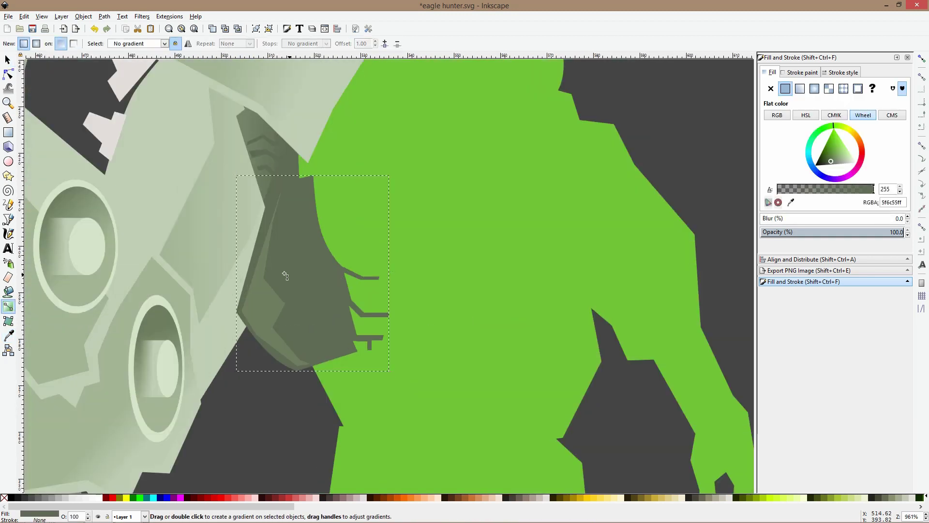
pyautogui.moveTo(285, 273); pyautogui.dragTo(330, 277)
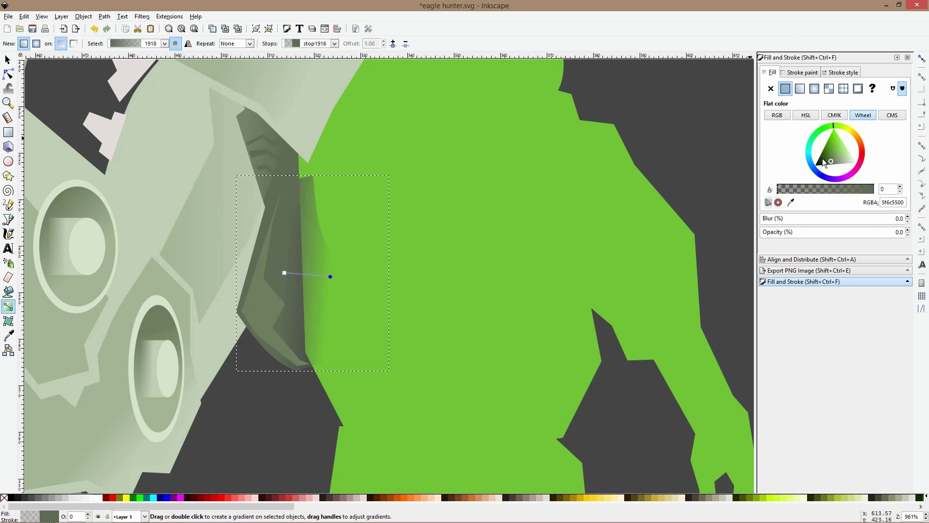
pyautogui.click(824, 162)
pyautogui.moveTo(824, 162); pyautogui.dragTo(876, 190)
pyautogui.moveTo(284, 273); pyautogui.dragTo(272, 288)
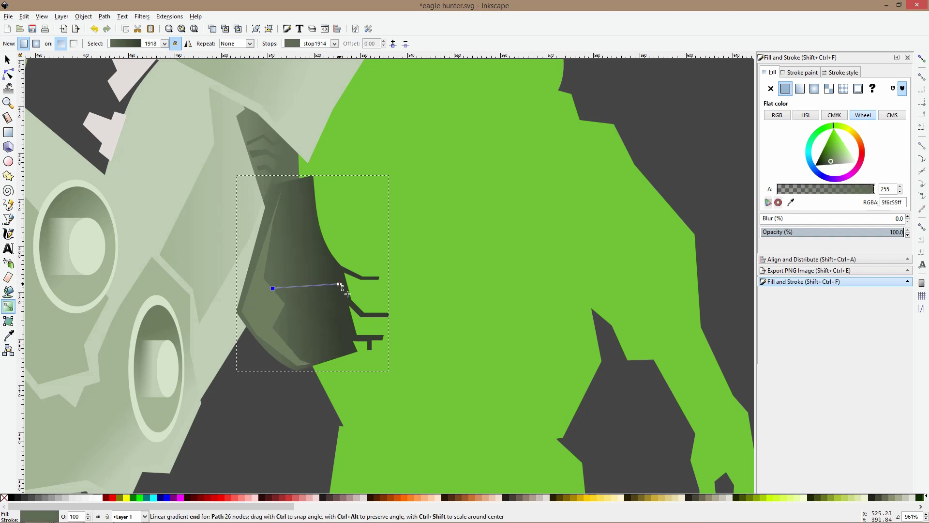
pyautogui.press('s')
pyautogui.press('Escape')
pyautogui.keyDown('ctrl'); pyautogui.scroll(-5, 281, 377); pyautogui.keyUp('ctrl')
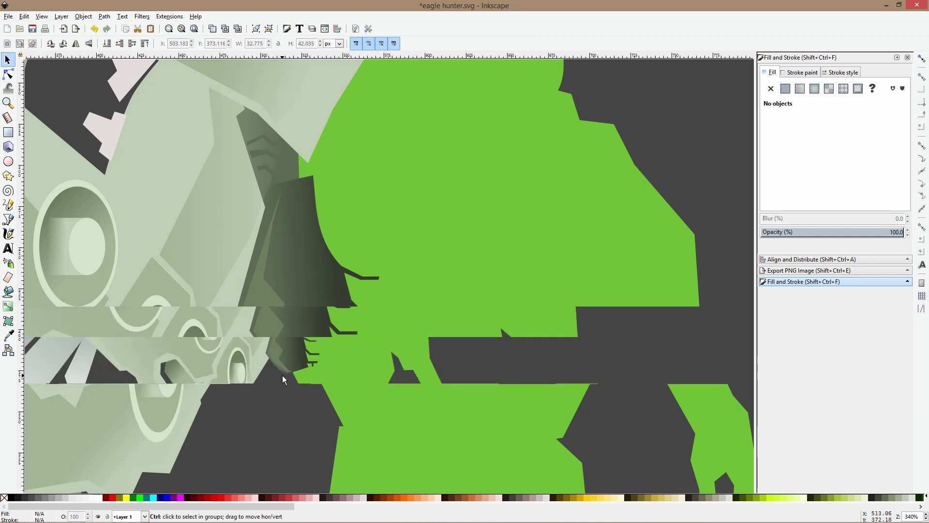
# Add nodes to the arm's inner gradient facet where it meets the recess and pull the edge outward, making it about 28.5 px wide
pyautogui.keyDown('ctrl'); pyautogui.scroll(4, 275, 298); pyautogui.keyUp('ctrl')
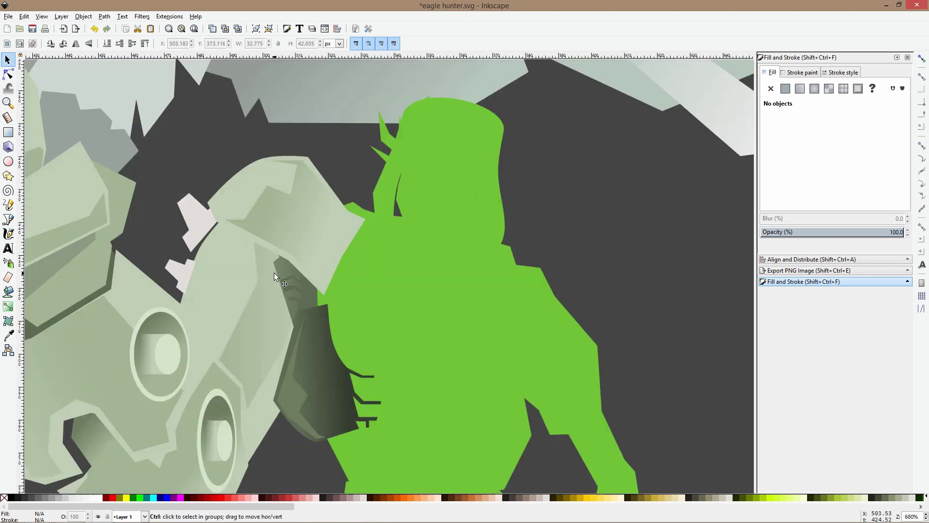
pyautogui.keyDown('ctrl'); pyautogui.scroll(-2, 274, 273); pyautogui.keyUp('ctrl')
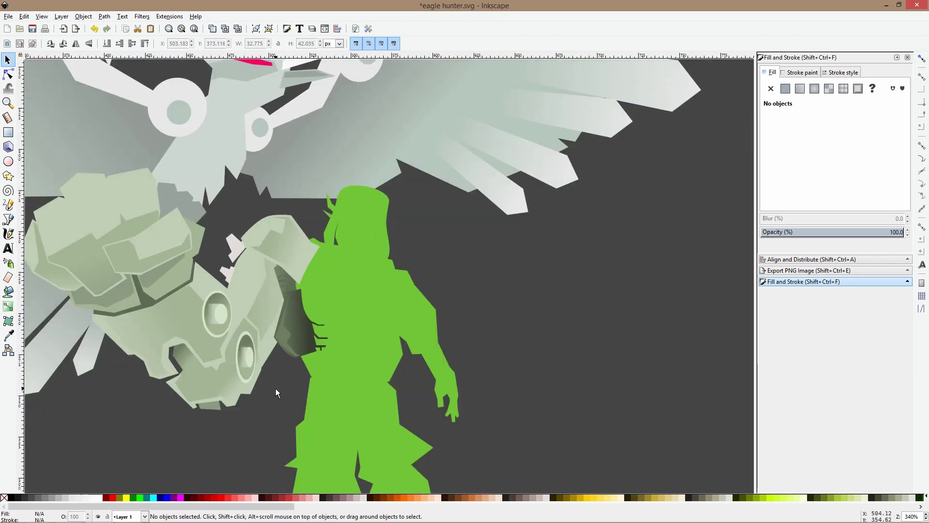
pyautogui.keyDown('ctrl'); pyautogui.scroll(3, 270, 298); pyautogui.keyUp('ctrl')
pyautogui.click(270, 295)
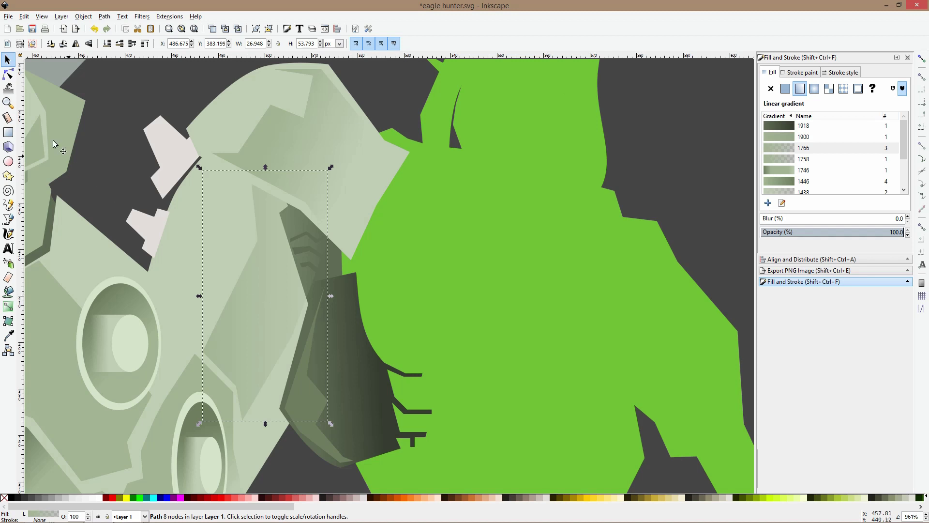
pyautogui.click(8, 74)
pyautogui.doubleClick(318, 269)
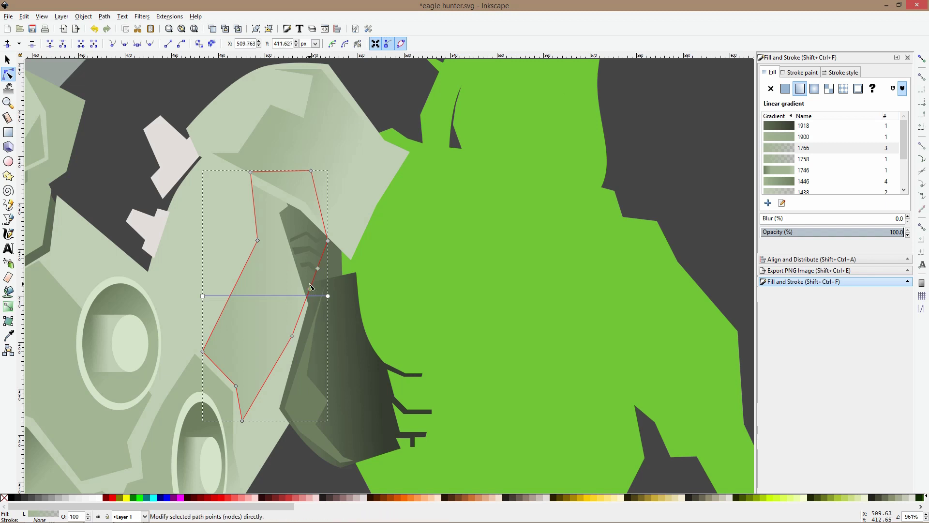
pyautogui.moveTo(315, 291); pyautogui.dragTo(335, 269)
pyautogui.press('s')
pyautogui.scroll(-4, 374, 267)
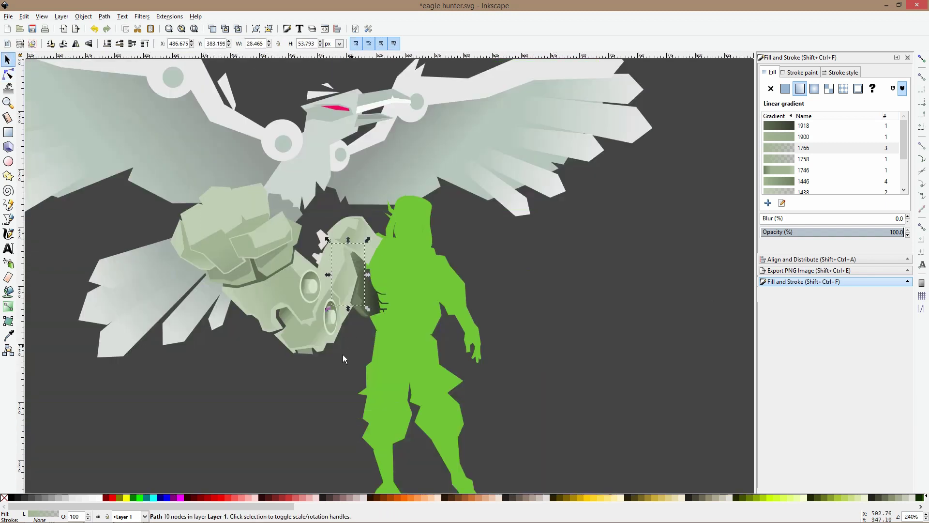
pyautogui.click(343, 356)
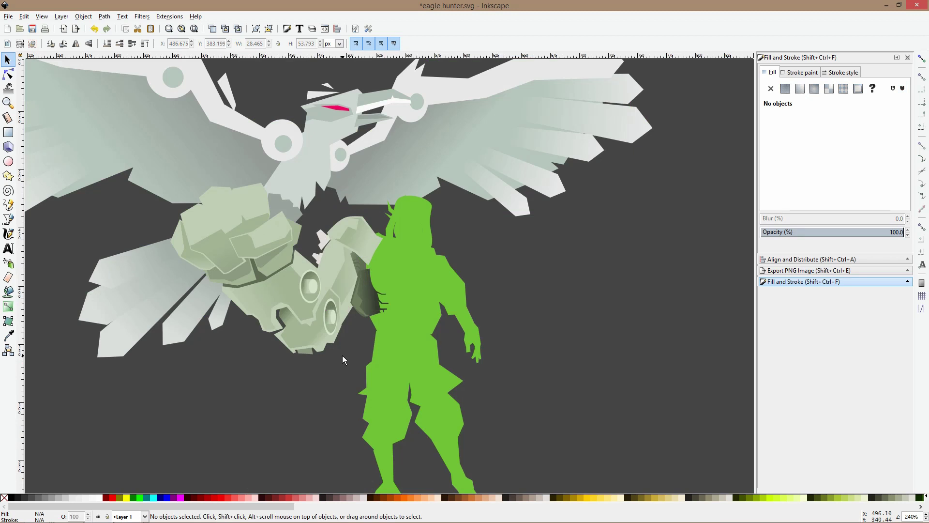
# Recolour the base pieces of both pink spikes behind the arm with sampled green a3b695
pyautogui.scroll(-2, 342, 356)
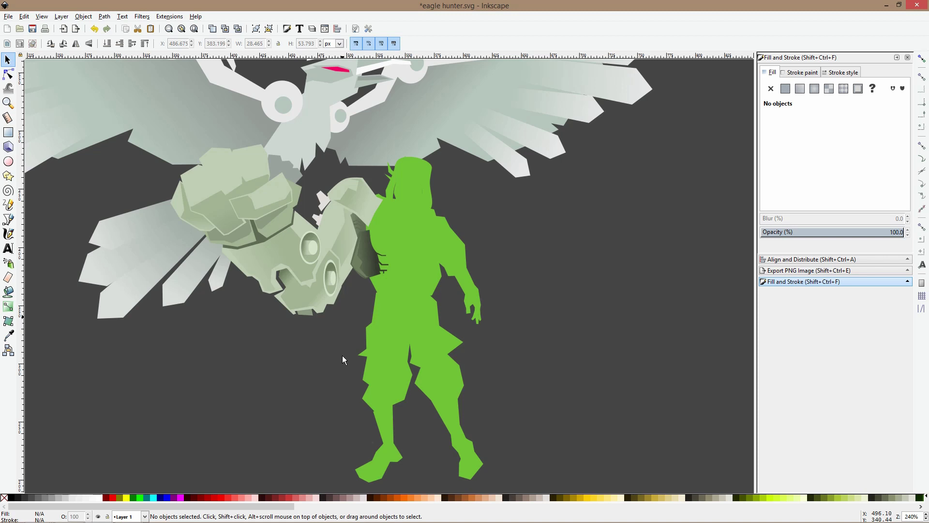
pyautogui.scroll(3, 354, 194)
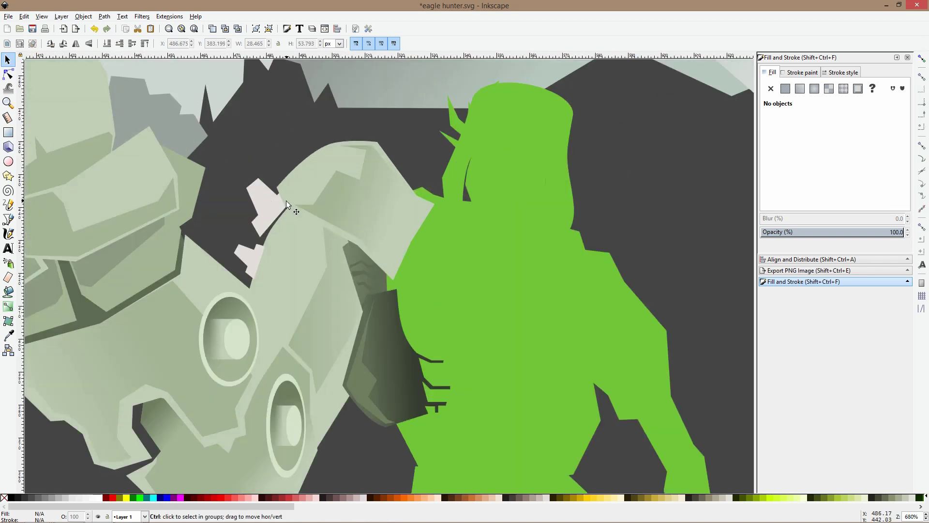
pyautogui.scroll(2, 286, 200)
pyautogui.keyDown('ctrl'); pyautogui.click(249, 236); pyautogui.keyUp('ctrl')
pyautogui.keyDown('ctrl'); pyautogui.keyDown('shift'); pyautogui.click(231, 312); pyautogui.keyUp('shift'); pyautogui.keyUp('ctrl')
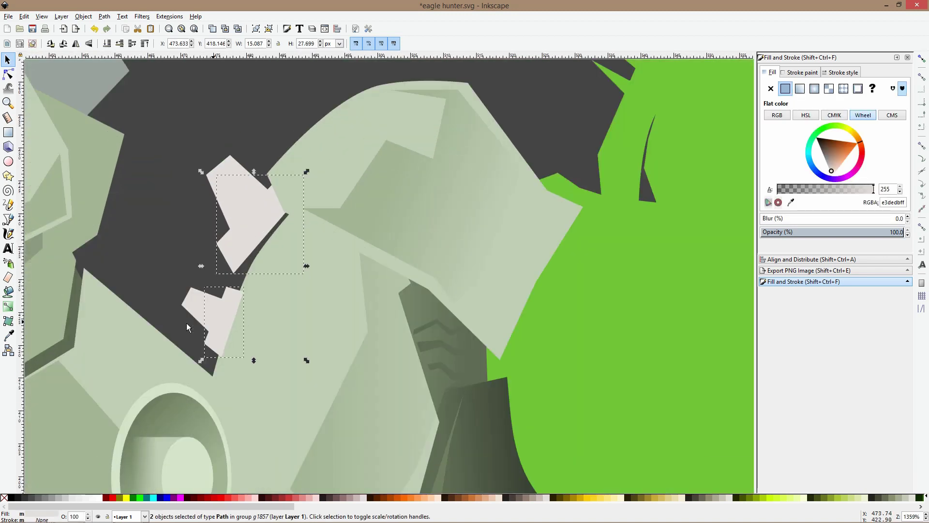
pyautogui.click(8, 335)
pyautogui.click(257, 291)
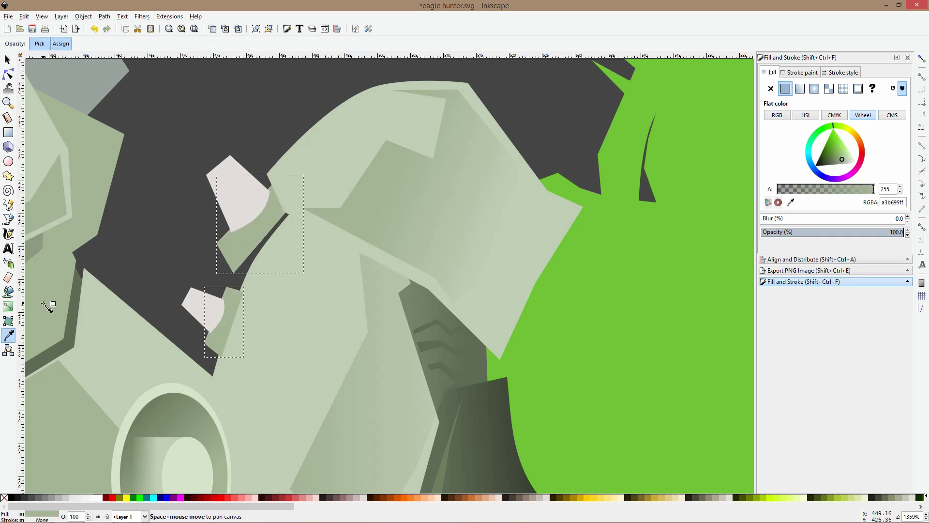
pyautogui.press('s')
pyautogui.press('Escape')
# Shift the upper spike's green base and pink tip closer to the arm, and lower the tip behind the base
pyautogui.keyDown('ctrl'); pyautogui.click(227, 289); pyautogui.keyUp('ctrl')
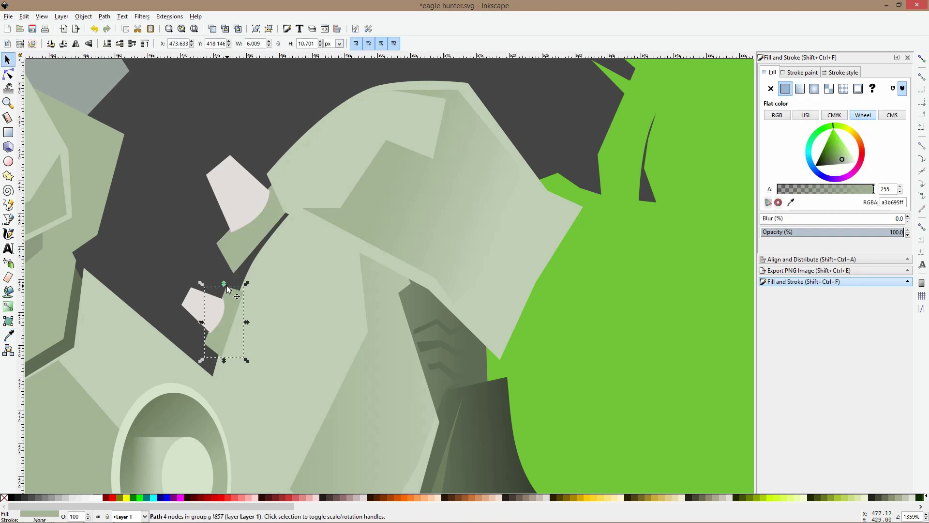
pyautogui.doubleClick(239, 247)
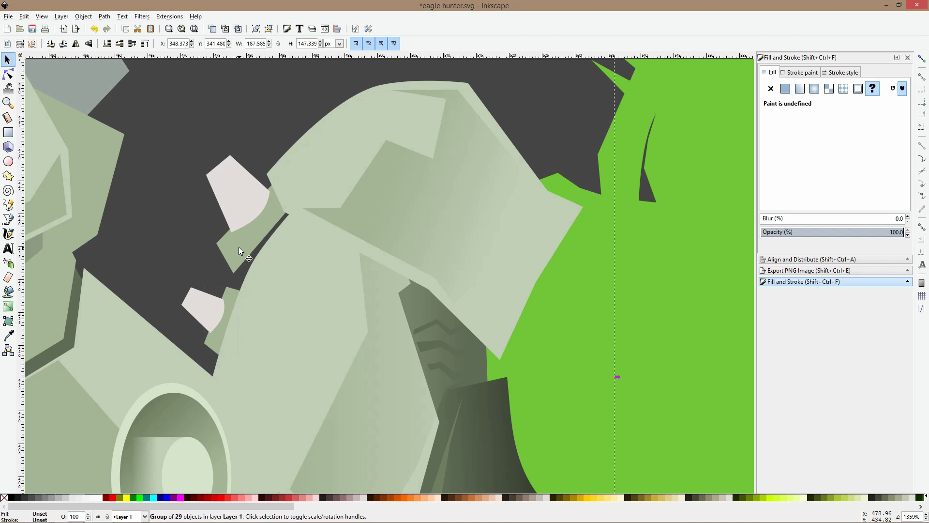
pyautogui.click(239, 247)
pyautogui.moveTo(235, 252); pyautogui.dragTo(250, 257)
pyautogui.click(250, 215)
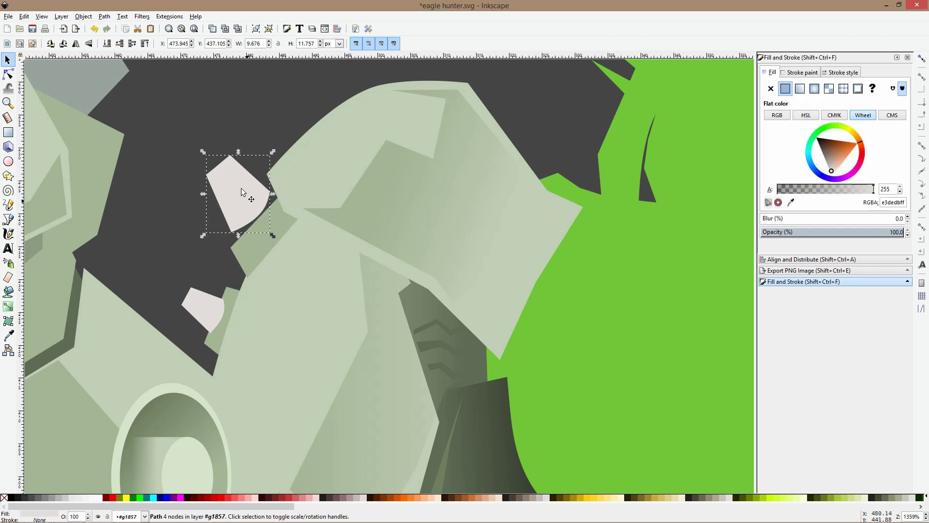
pyautogui.moveTo(232, 173); pyautogui.dragTo(244, 182)
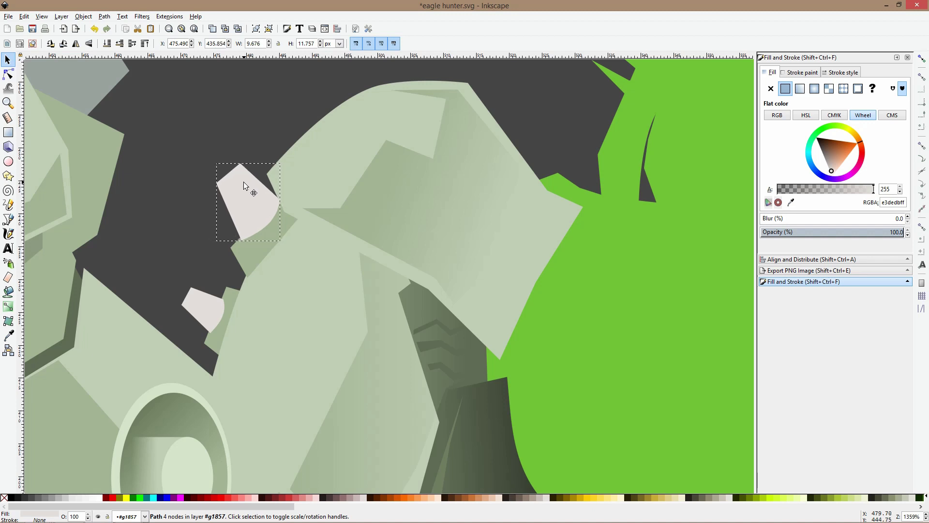
pyautogui.press('pagedown')
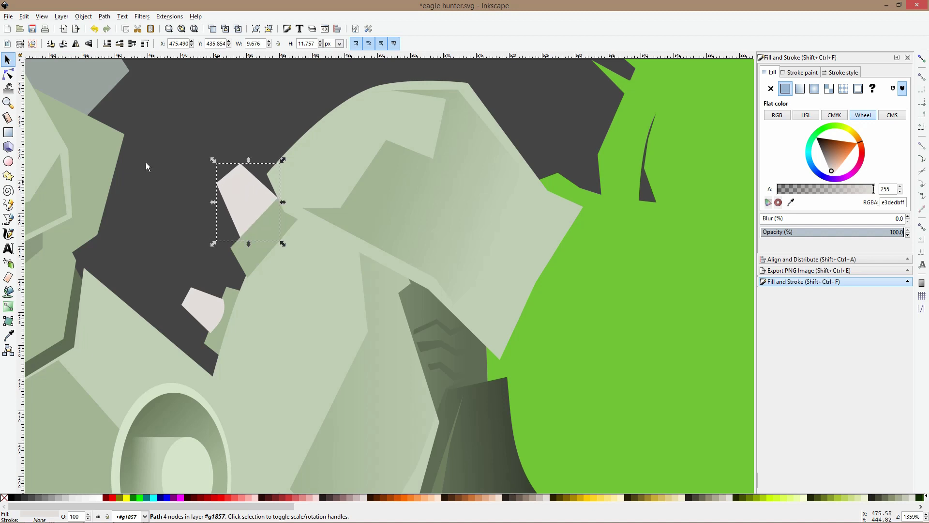
# Round the upper pink spike tip by making its two outer corner nodes auto-smooth and adjusting a curve handle
pyautogui.click(8, 73)
pyautogui.keyDown('ctrl'); pyautogui.click(240, 164); pyautogui.keyUp('ctrl')
pyautogui.keyDown('ctrl'); pyautogui.click(218, 184); pyautogui.keyUp('ctrl')
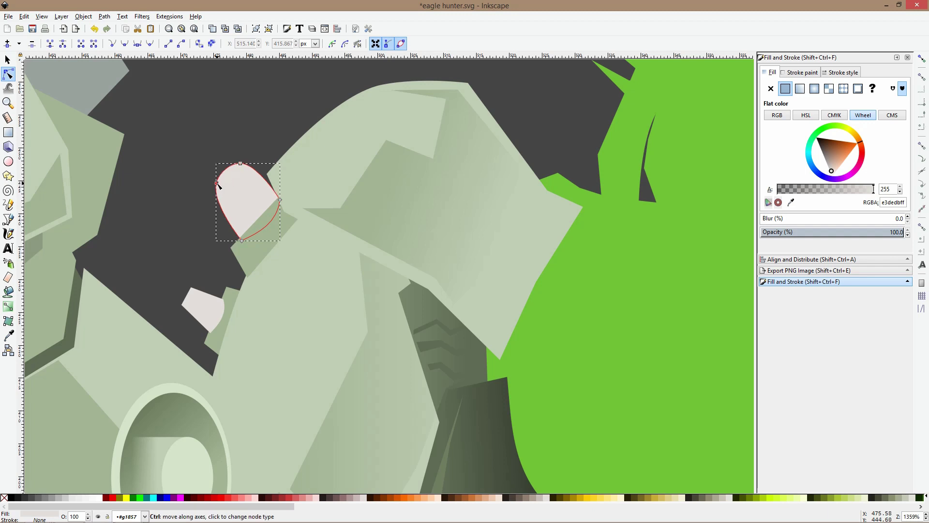
pyautogui.click(217, 183)
pyautogui.moveTo(221, 174); pyautogui.dragTo(218, 179)
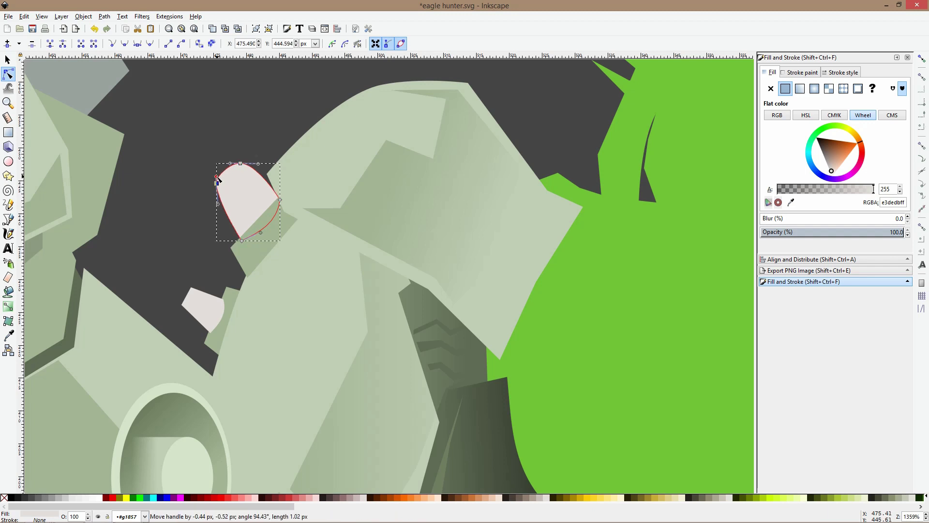
pyautogui.keyDown('ctrl'); pyautogui.click(240, 164); pyautogui.keyUp('ctrl')
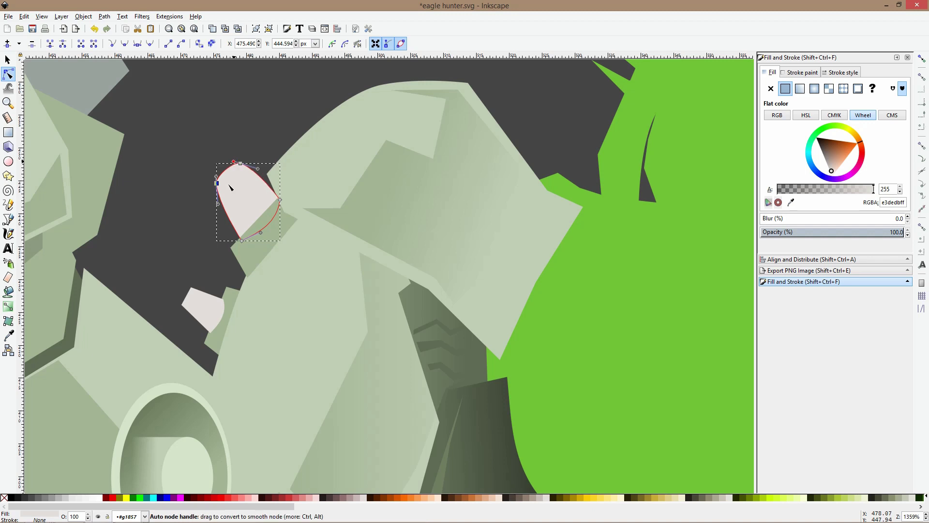
# Delete the angular pink tip of the lower spike behind the arm
pyautogui.click(205, 294)
pyautogui.press('s')
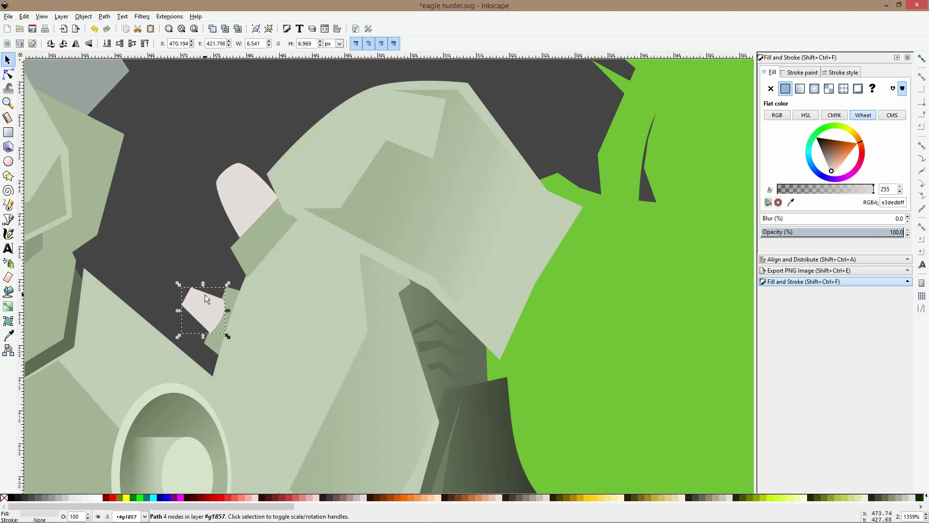
pyautogui.press('Escape')
# Duplicate the rounded upper spike tip, shrink it, rotate it counter-clockwise and place it behind the lower spike's green base
pyautogui.click(238, 170)
pyautogui.hotkey('ctrl', 'd')
pyautogui.press(',')
pyautogui.moveTo(240, 200); pyautogui.dragTo(191, 303)
pyautogui.press('[')
pyautogui.press('[')
pyautogui.press('pagedown')
# Bend the outer edges of both spikes' green base pieces into gentle outward curves
pyautogui.click(8, 74)
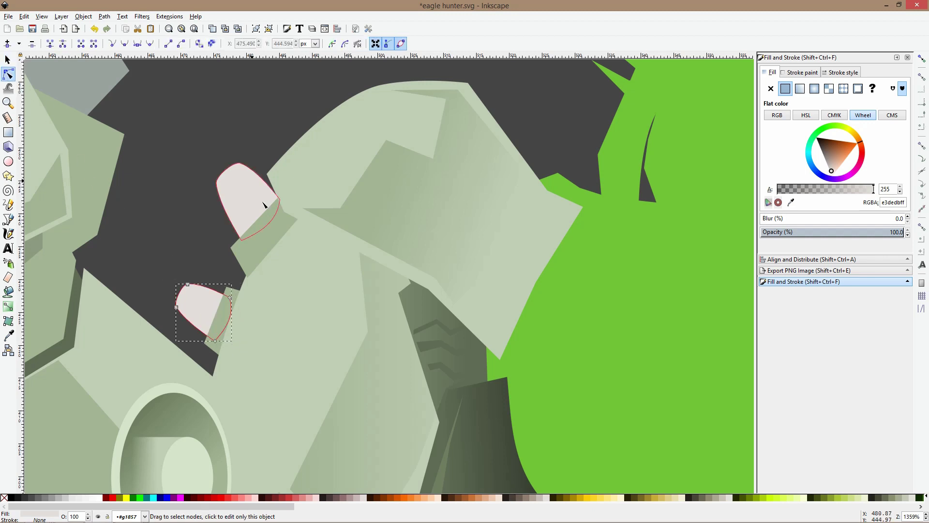
pyautogui.click(263, 224)
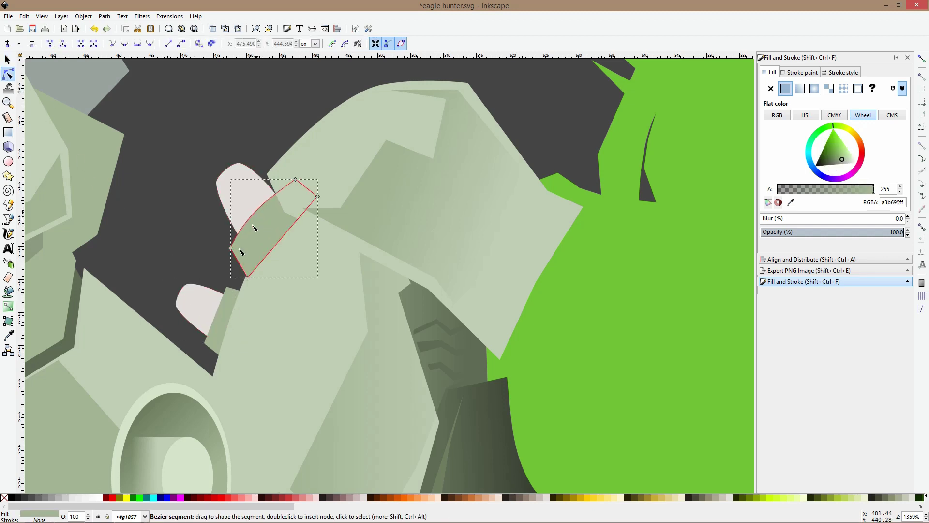
pyautogui.click(217, 322)
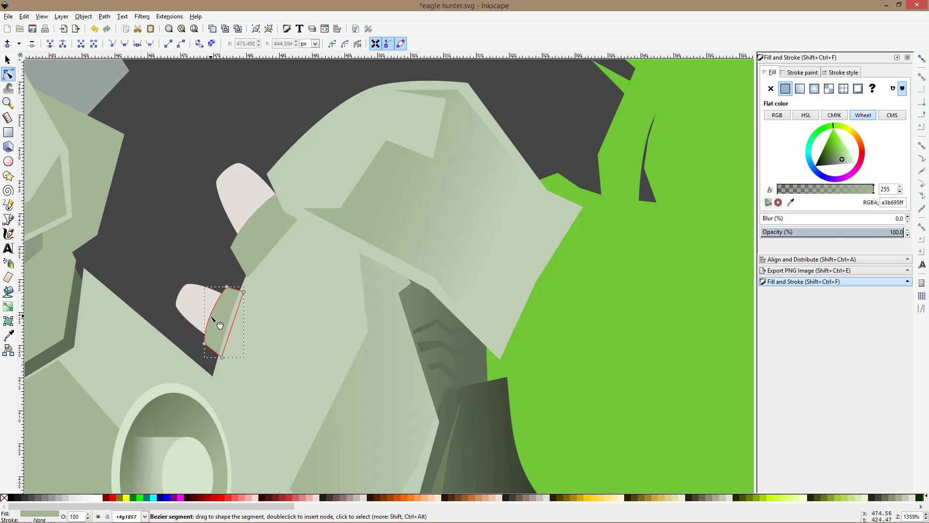
pyautogui.press('s')
pyautogui.press('Escape')
pyautogui.click(224, 307)
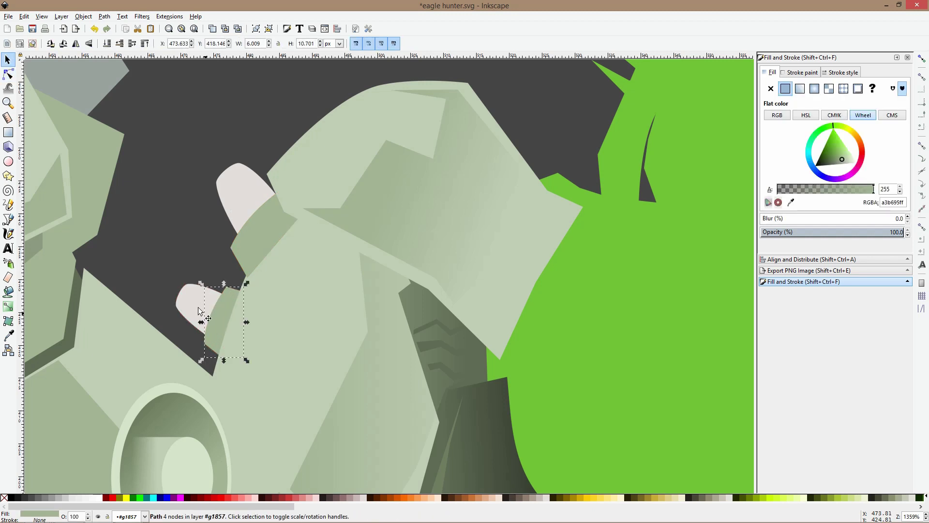
pyautogui.click(198, 311)
pyautogui.keyDown('shift'); pyautogui.click(242, 183); pyautogui.keyUp('shift')
pyautogui.press('Escape')
pyautogui.scroll(-5, 227, 219)
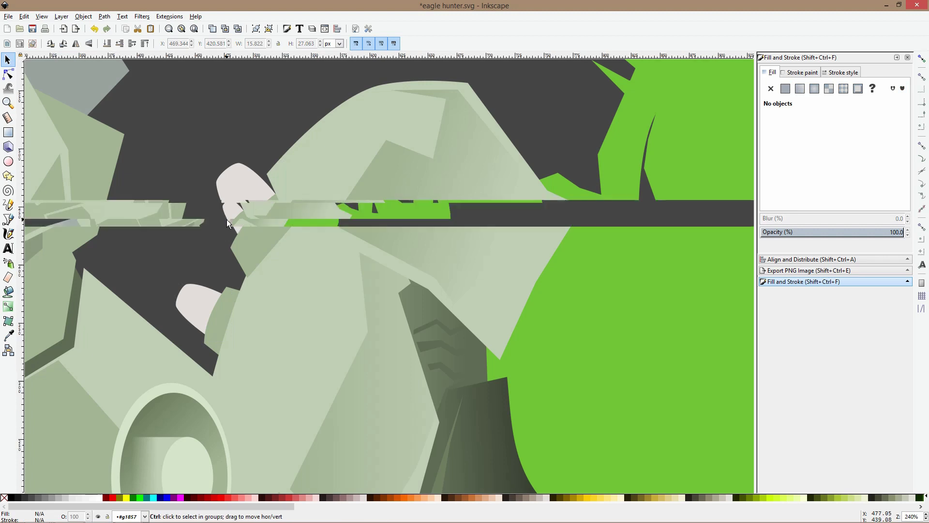
pyautogui.scroll(-1, 227, 219)
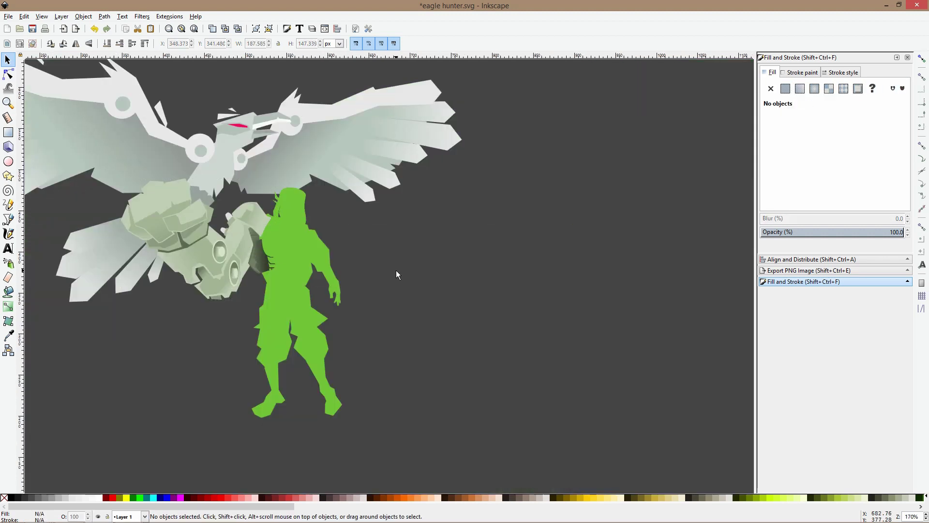
# Draw a narrow angular highlight facet, about 18 by 11.5 px, just inside the upper curved edge of the shoulder plate
pyautogui.scroll(2, 248, 217)
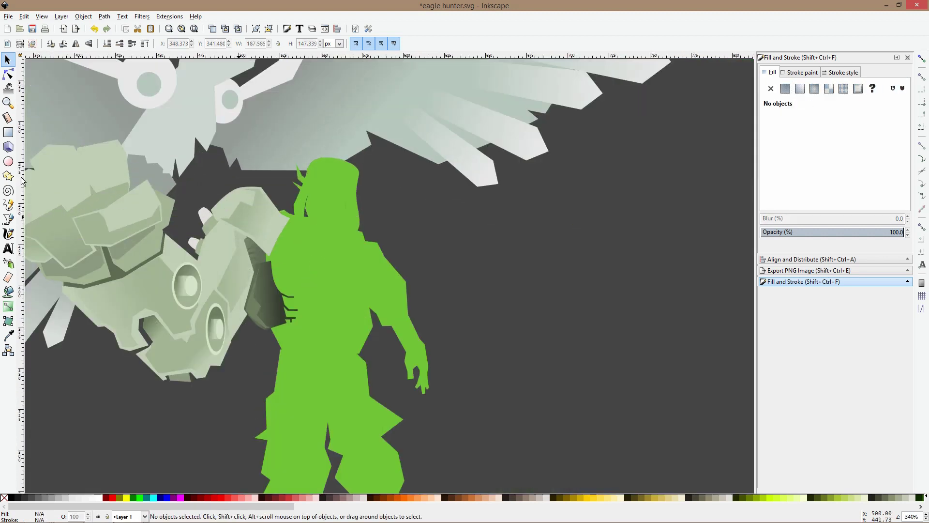
pyautogui.click(9, 219)
pyautogui.scroll(3, 183, 220)
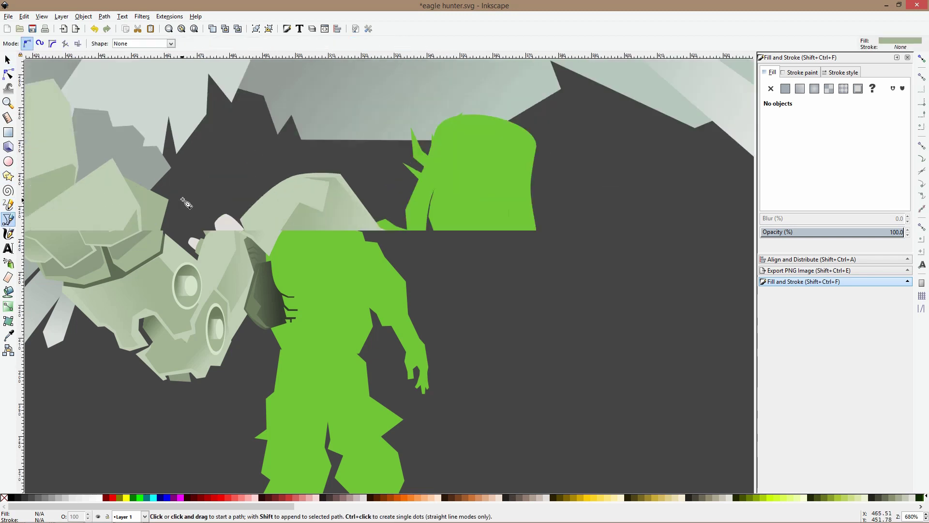
pyautogui.scroll(2, 323, 190)
pyautogui.click(358, 166)
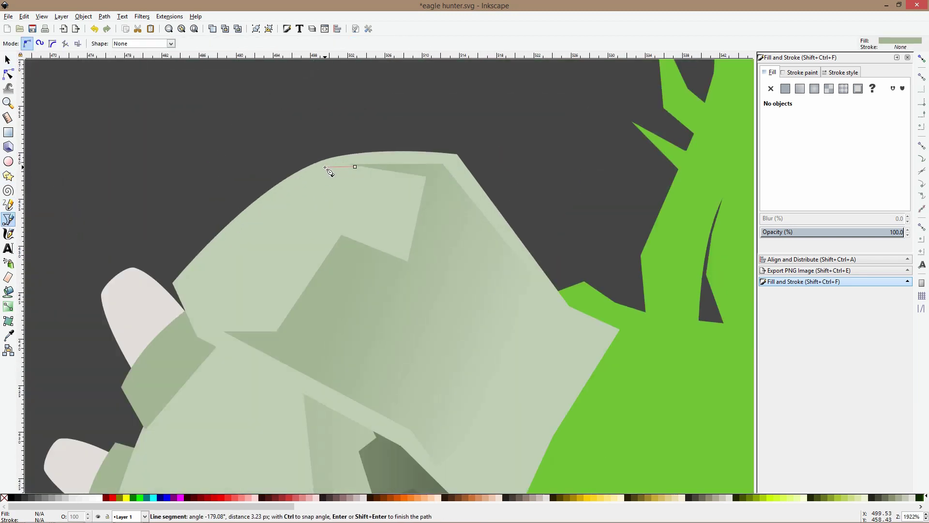
pyautogui.click(188, 271)
pyautogui.click(285, 204)
pyautogui.click(323, 200)
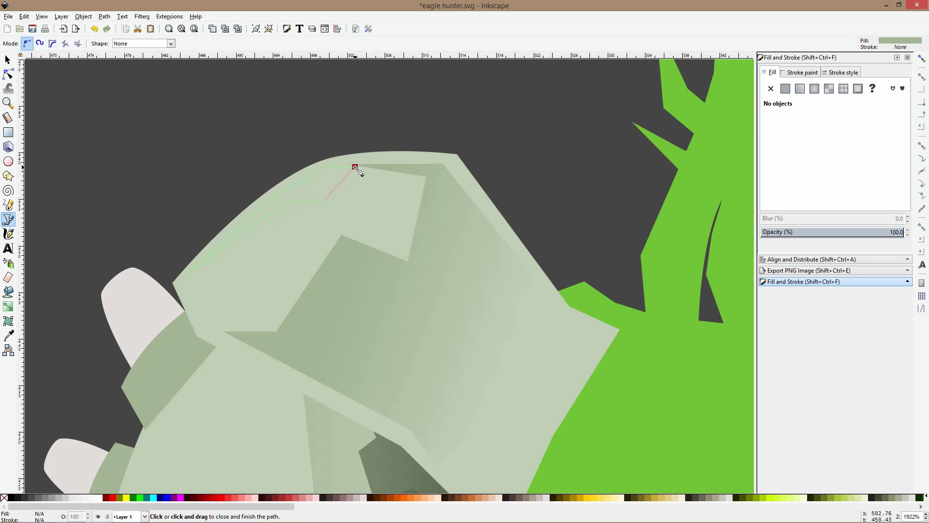
pyautogui.click(355, 167)
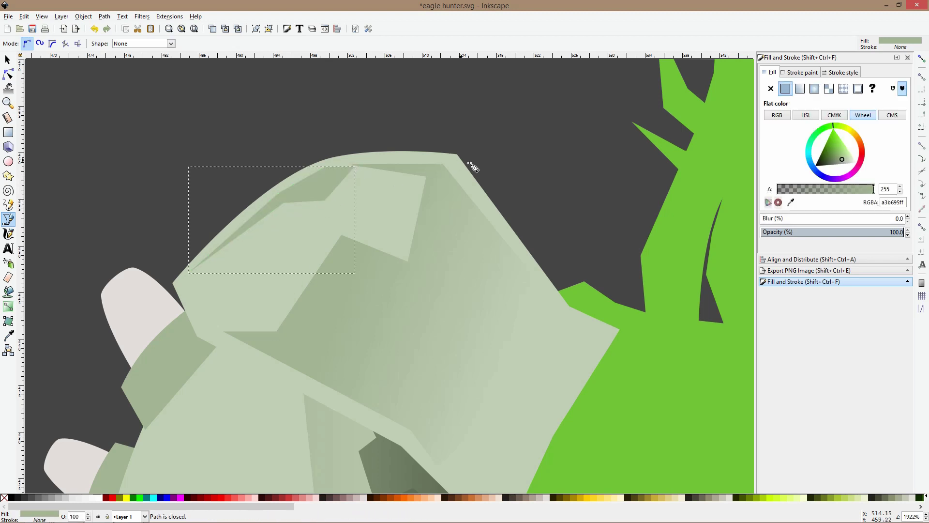
# Recolour the new shoulder facet with the pale pink e3dedb sampled from the upper spike tip
pyautogui.click(8, 335)
pyautogui.click(130, 304)
pyautogui.scroll(-6, 261, 247)
pyautogui.press('s')
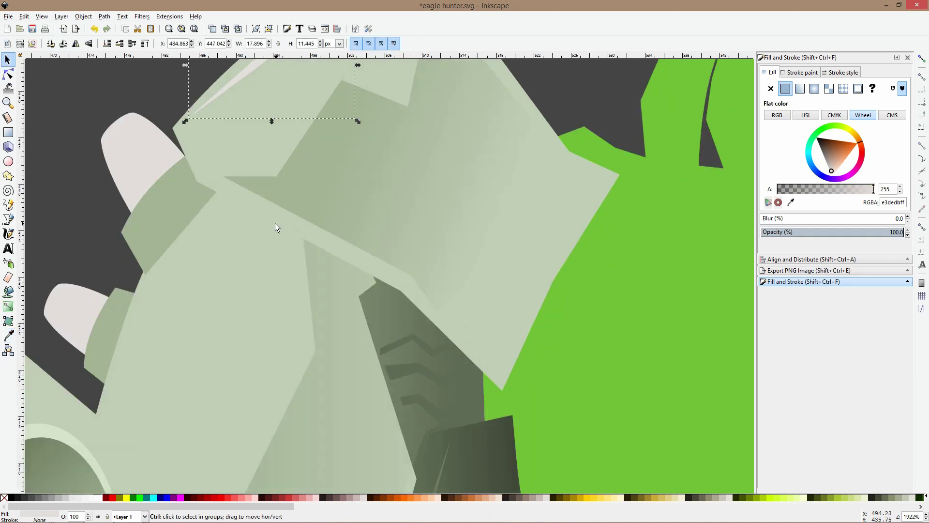
# Draw a closed, jagged pale highlight along the spiked outer edge of the upper arm, just below the shoulder armour
pyautogui.keyDown('ctrl'); pyautogui.scroll(-3, 277, 227); pyautogui.keyUp('ctrl')
pyautogui.scroll(-2, 274, 213)
pyautogui.press('b')
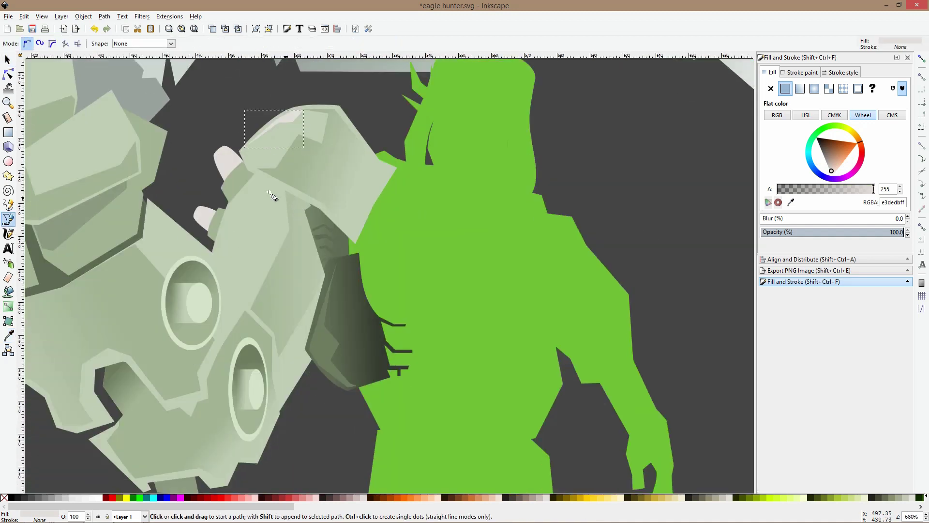
pyautogui.click(254, 181)
pyautogui.click(219, 253)
pyautogui.click(224, 283)
pyautogui.click(232, 233)
pyautogui.click(257, 235)
pyautogui.click(237, 221)
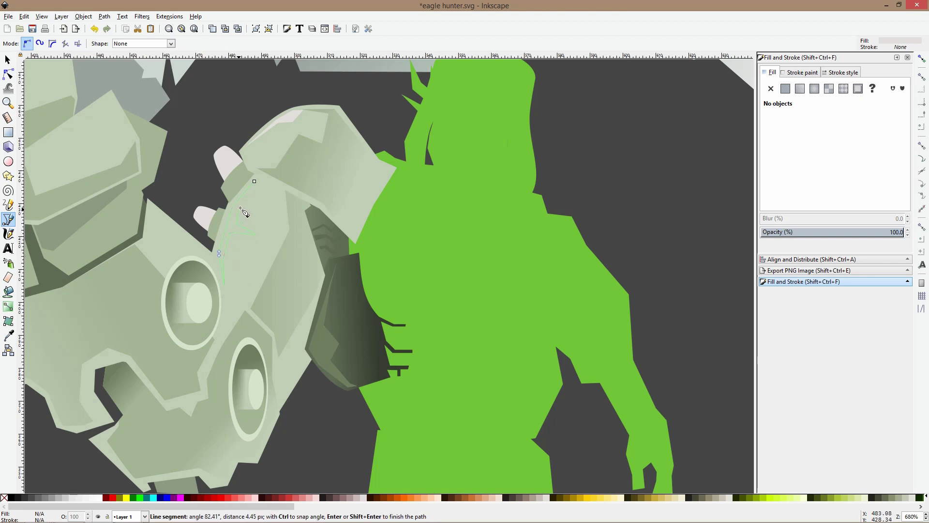
pyautogui.click(271, 192)
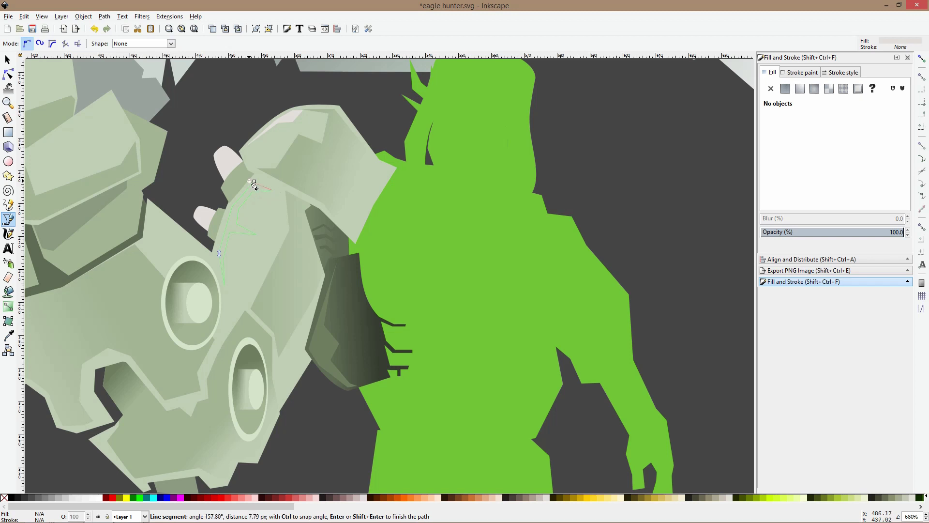
pyautogui.click(254, 181)
# Draw a thin pale highlight along the upper edge and tip of the thumb on the giant fist
pyautogui.scroll(-2, 246, 275)
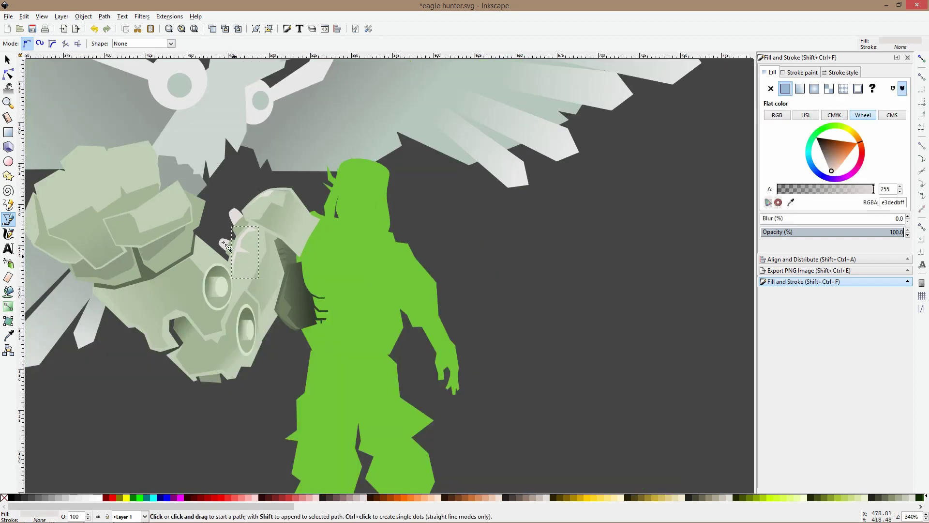
pyautogui.hscroll(-2, 160, 196)
pyautogui.scroll(2, 251, 196)
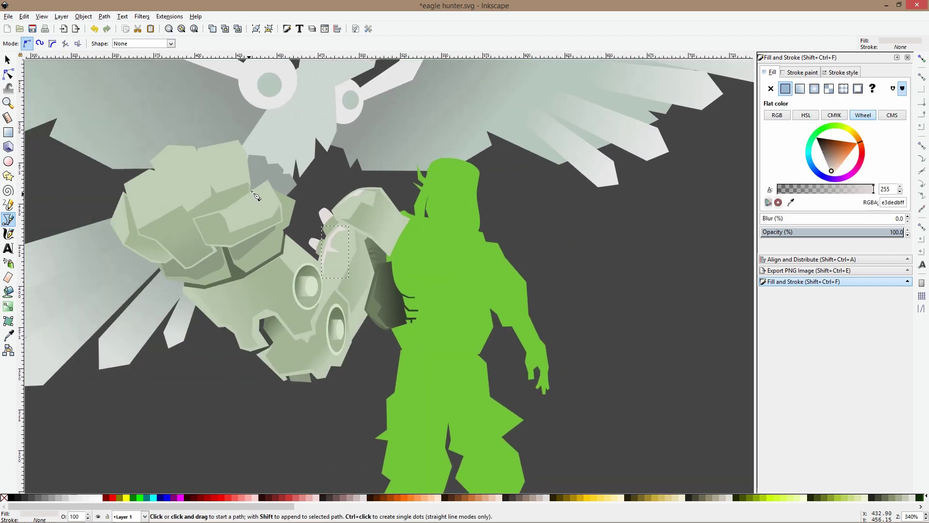
pyautogui.scroll(3, 270, 193)
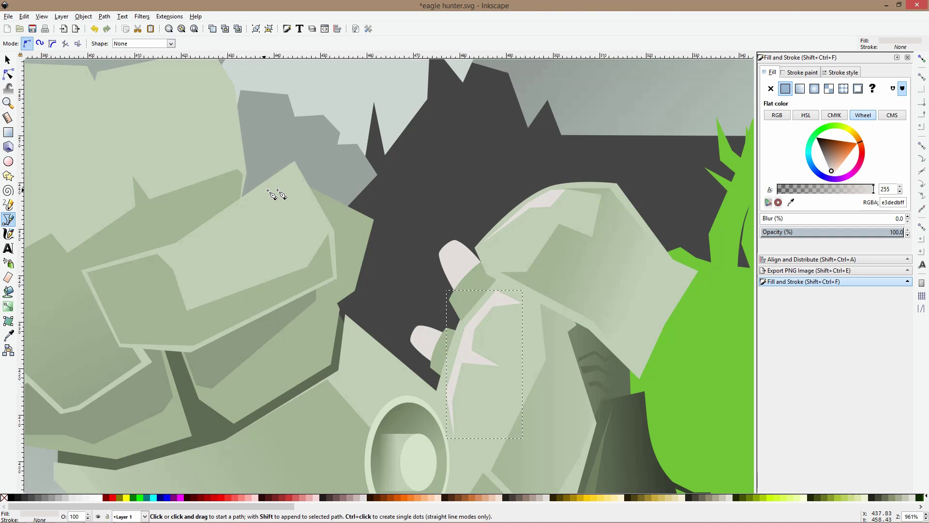
pyautogui.click(310, 199)
pyautogui.click(292, 170)
pyautogui.click(216, 217)
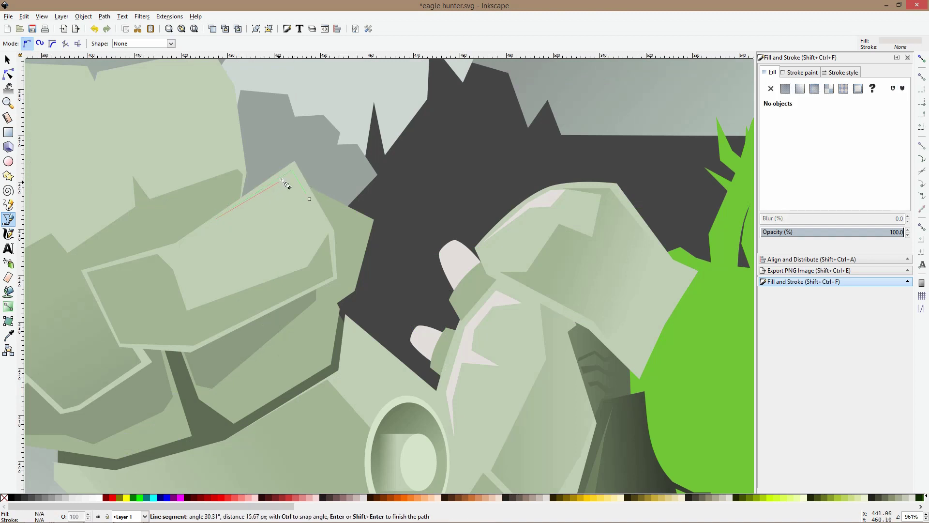
pyautogui.click(309, 199)
# Draw a narrow pale highlight along the top edge of the fist's knuckle nearest the eagle's body
pyautogui.scroll(-3, 309, 199)
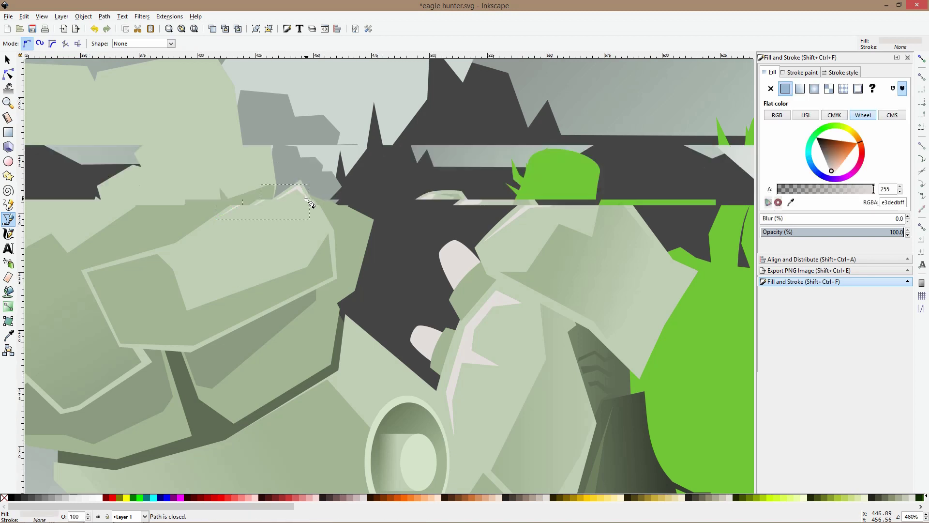
pyautogui.scroll(1, 274, 162)
pyautogui.click(270, 143)
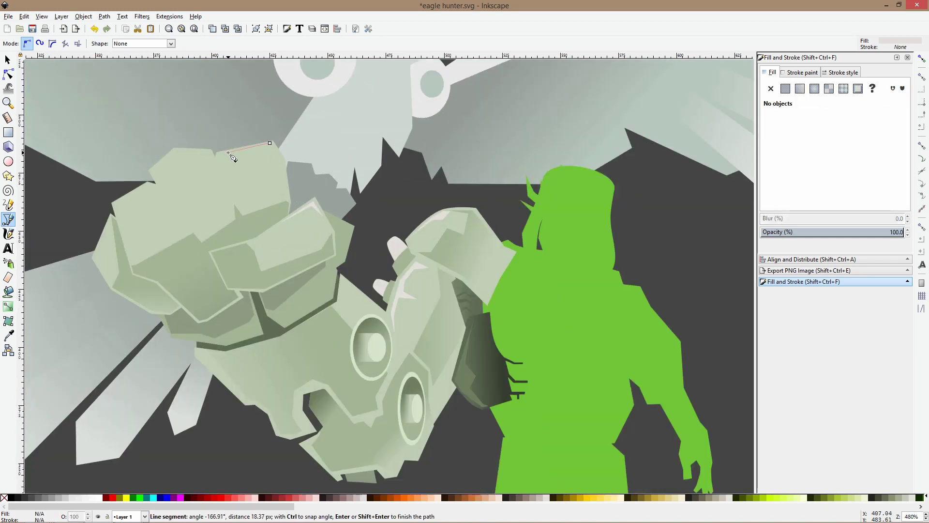
pyautogui.click(225, 156)
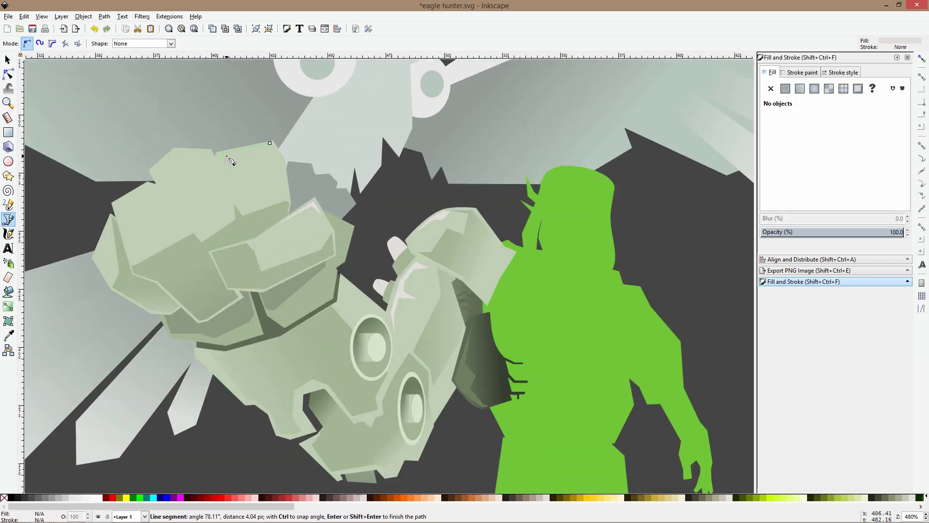
pyautogui.click(270, 144)
# Draw an angled pale highlight following the top and sloping side of the fist's middle knuckle
pyautogui.click(208, 151)
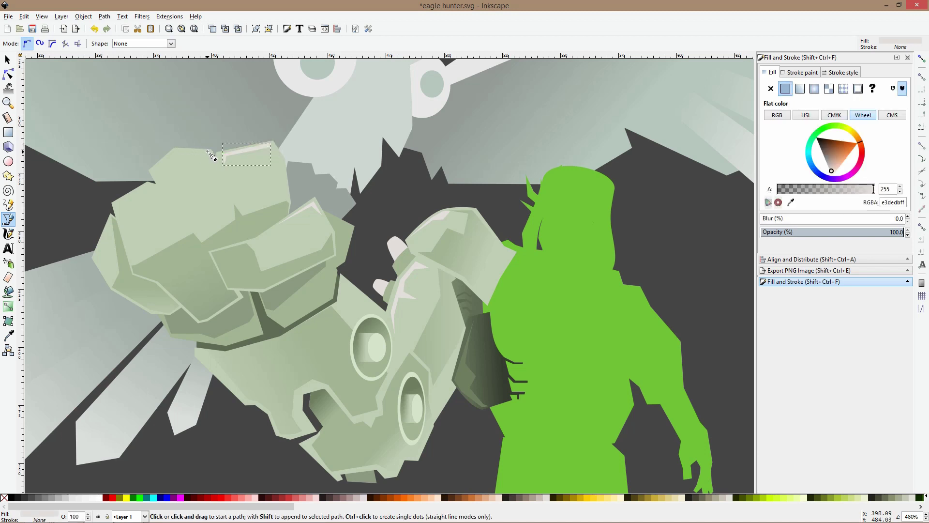
pyautogui.click(176, 148)
pyautogui.click(154, 169)
pyautogui.click(175, 154)
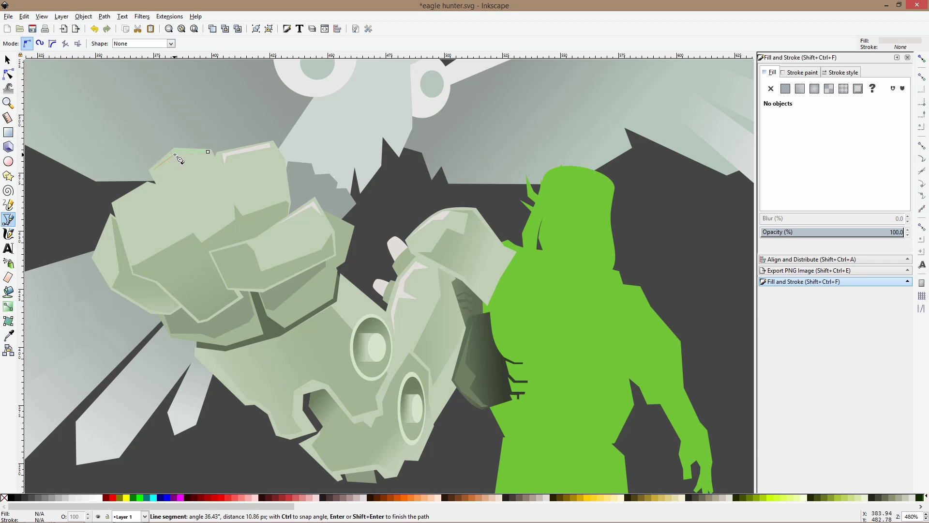
pyautogui.click(208, 153)
# Draw a pale highlight about 13 px wide and 7 px high along the fist's outermost knuckle
pyautogui.click(148, 185)
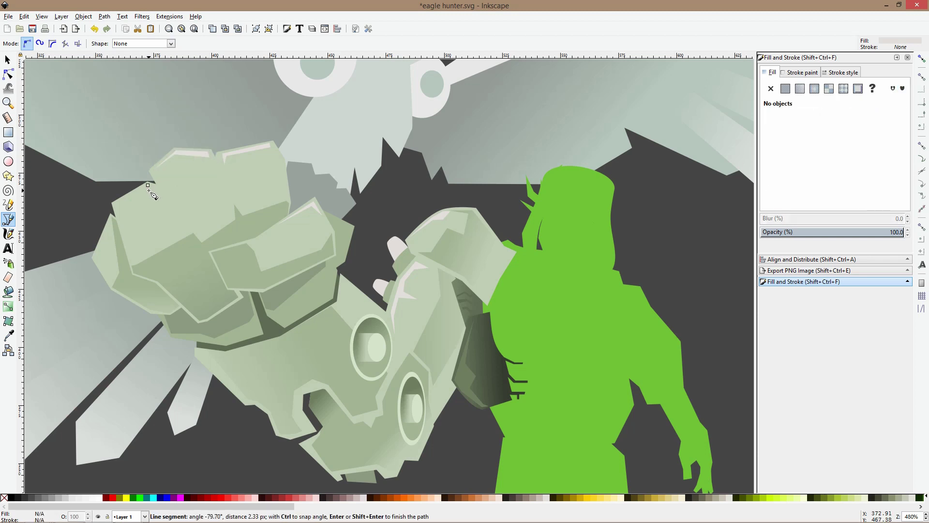
pyautogui.click(119, 202)
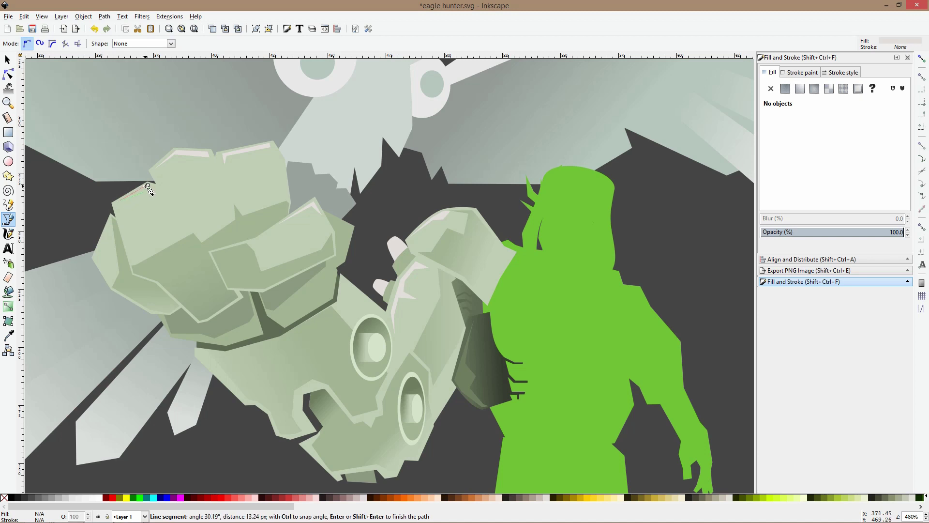
pyautogui.click(147, 185)
# Try moving the grouped giant arm away from the figure, and undo the move
pyautogui.press('s')
pyautogui.press('5')
pyautogui.press('Escape')
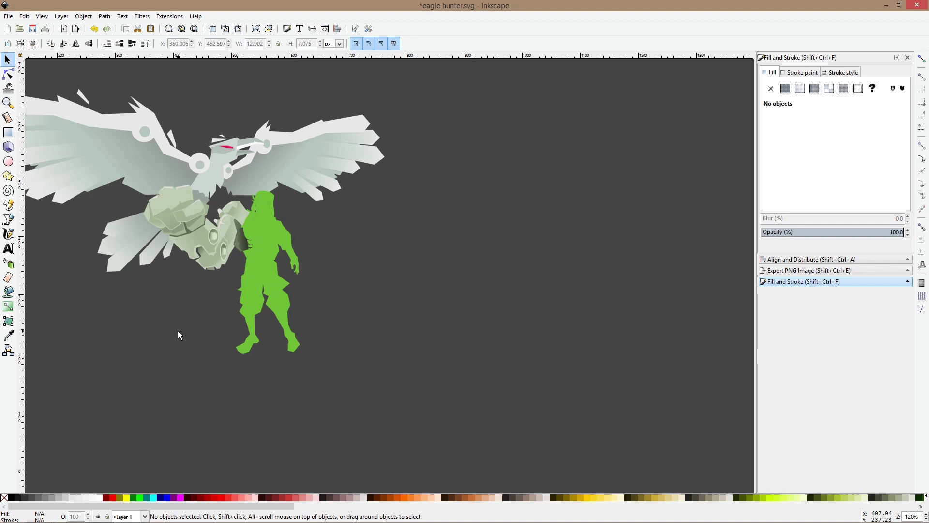
pyautogui.moveTo(194, 221); pyautogui.dragTo(118, 339)
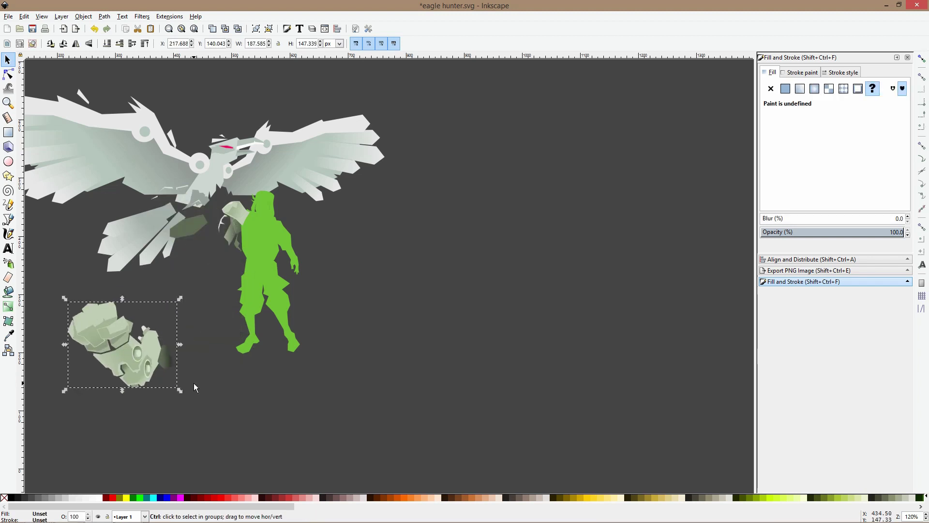
pyautogui.hotkey('ctrl', 'z')
# Ungroup the giant arm and regroup its pieces together with the loose shoulder and upper-arm paths
pyautogui.scroll(3, 216, 257)
pyautogui.scroll(2, 279, 224)
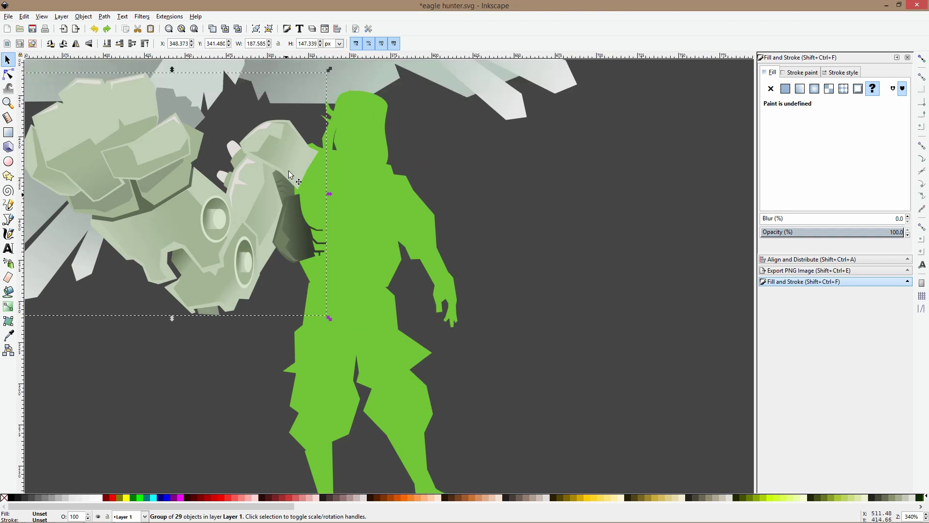
pyautogui.click(289, 141)
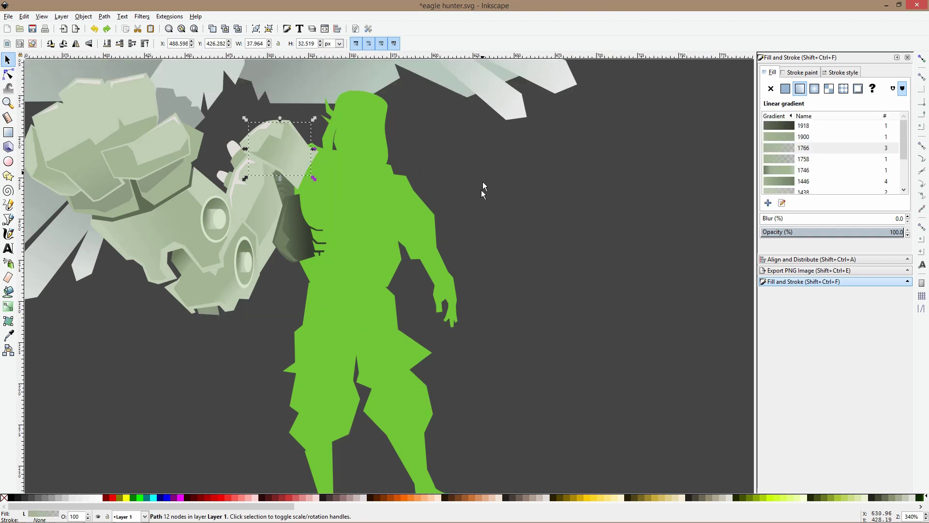
pyautogui.scroll(1, 484, 183)
pyautogui.moveTo(492, 277)
pyautogui.mouseDown()
pyautogui.moveTo(448, 282)
pyautogui.moveTo(248, 170)
pyautogui.moveTo(489, 287)
pyautogui.mouseUp()
pyautogui.moveTo(505, 336); pyautogui.dragTo(193, 130)
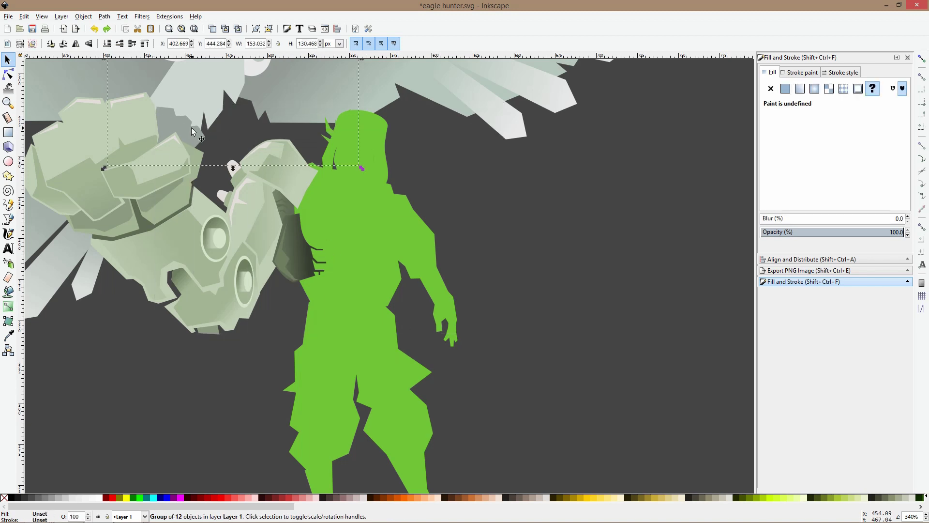
pyautogui.moveTo(476, 315); pyautogui.dragTo(206, 130)
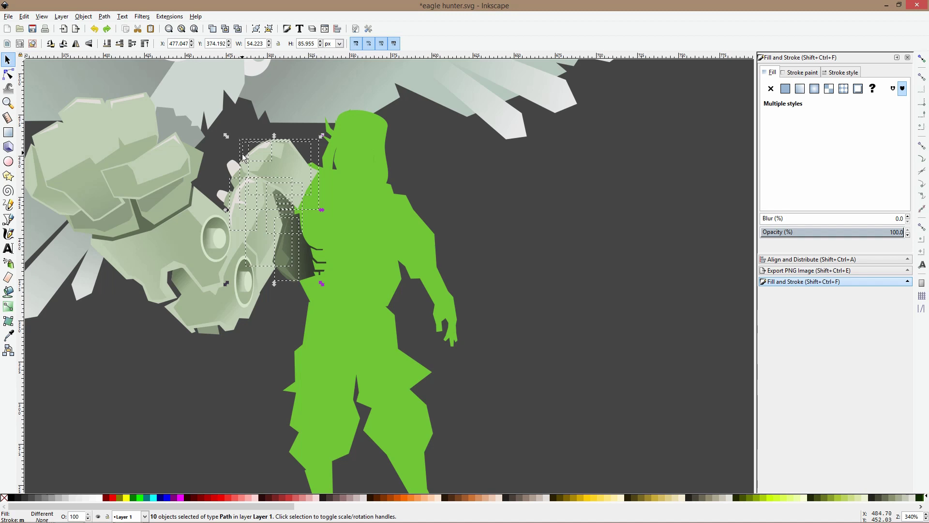
pyautogui.keyDown('shift'); pyautogui.click(216, 213); pyautogui.keyUp('shift')
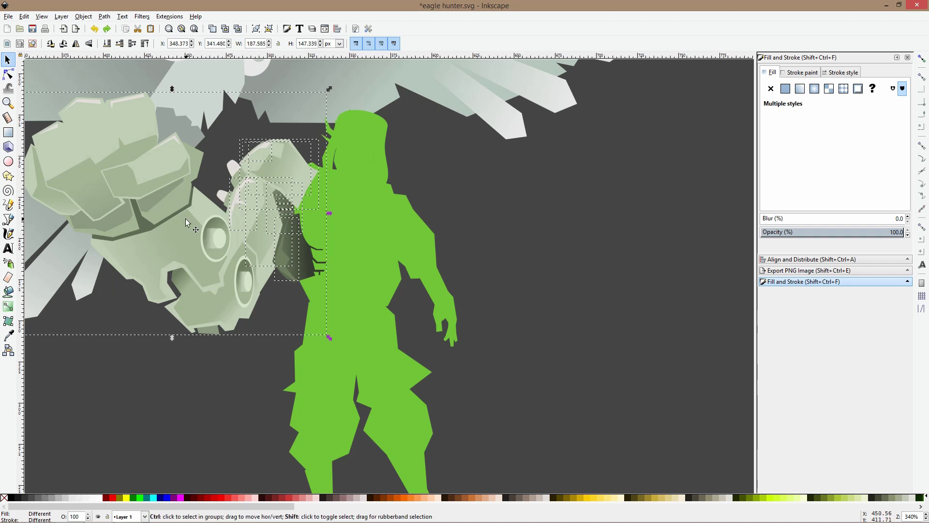
pyautogui.hotkey('ctrl', 'shift', 'g')
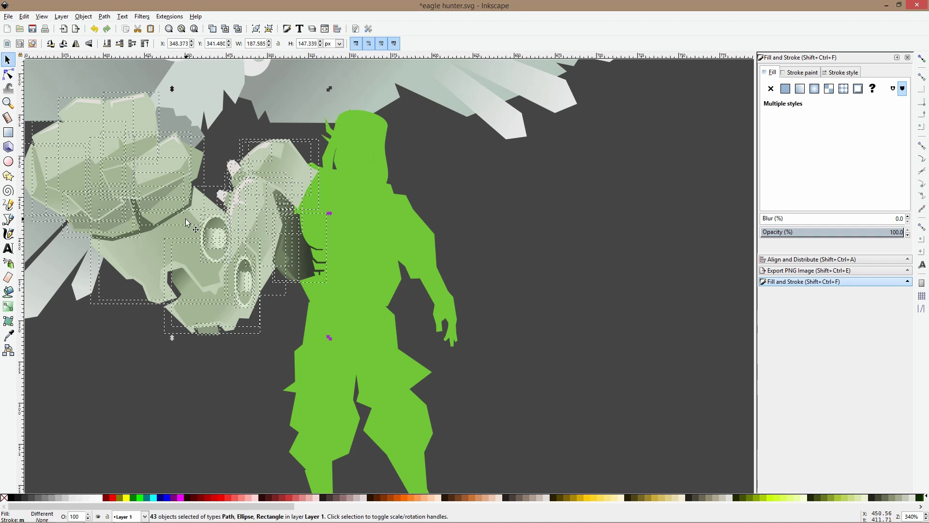
pyautogui.keyDown('shift'); pyautogui.click(186, 220); pyautogui.keyUp('shift')
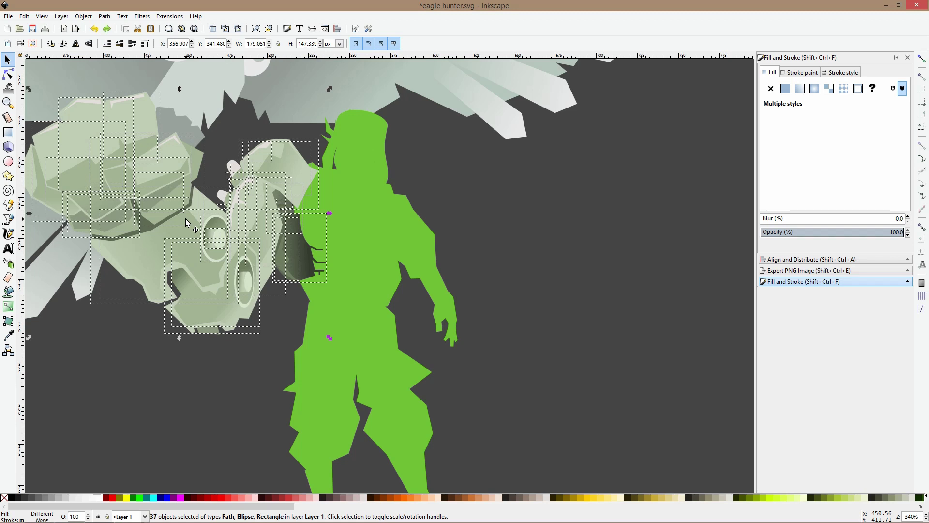
pyautogui.hotkey('ctrl', 'g')
# Try moving the regrouped giant arm below the eagle, and undo the move
pyautogui.doubleClick(190, 234)
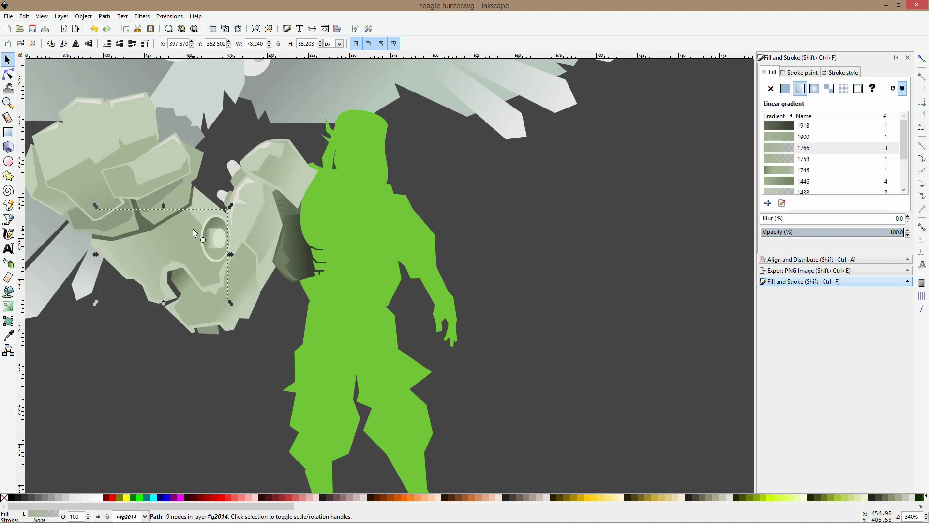
pyautogui.doubleClick(234, 344)
pyautogui.keyDown('ctrl'); pyautogui.scroll(-3, 246, 300); pyautogui.keyUp('ctrl')
pyautogui.moveTo(237, 289); pyautogui.dragTo(149, 414)
pyautogui.hotkey('ctrl', 'z')
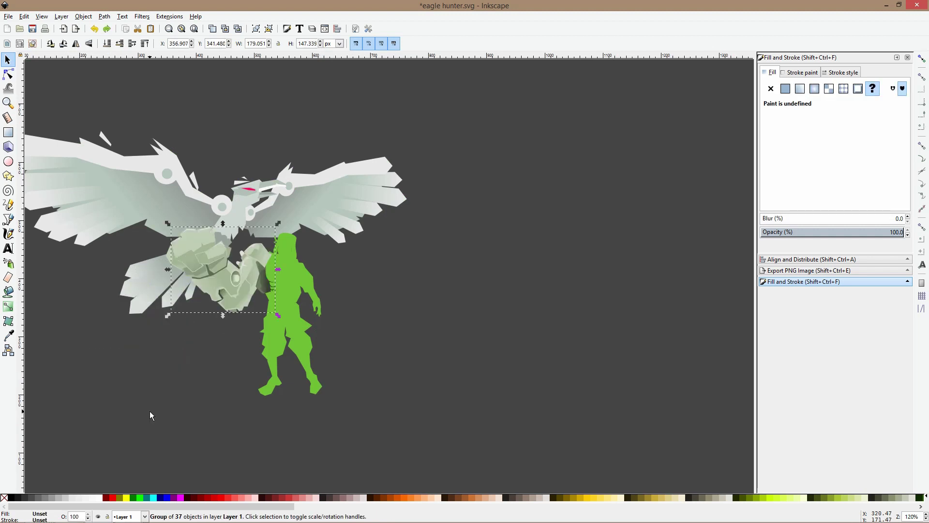
pyautogui.keyDown('ctrl'); pyautogui.scroll(2, 180, 265); pyautogui.keyUp('ctrl')
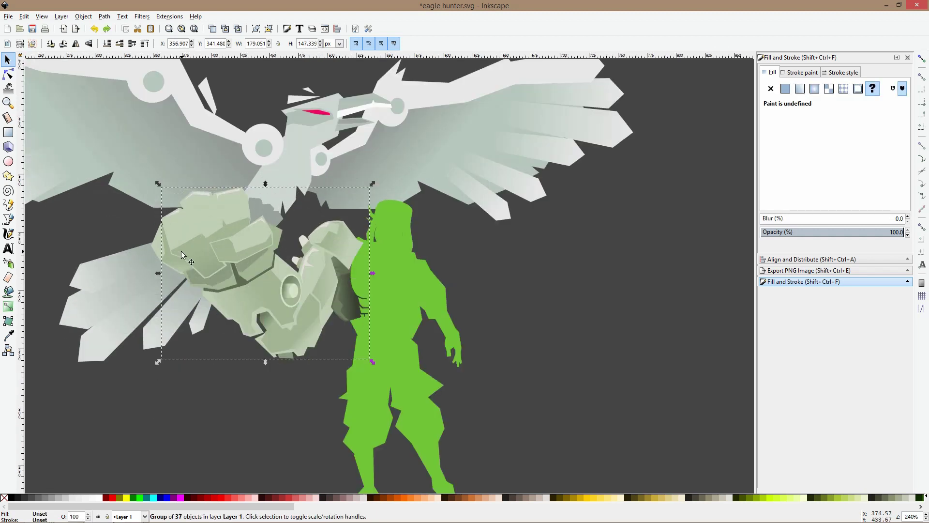
# Try grouping the arm with its remaining loose pieces and moving it away from the figure, and undo both changes
pyautogui.keyDown('ctrl'); pyautogui.scroll(-1, 318, 360); pyautogui.keyUp('ctrl')
pyautogui.moveTo(465, 434); pyautogui.dragTo(165, 219)
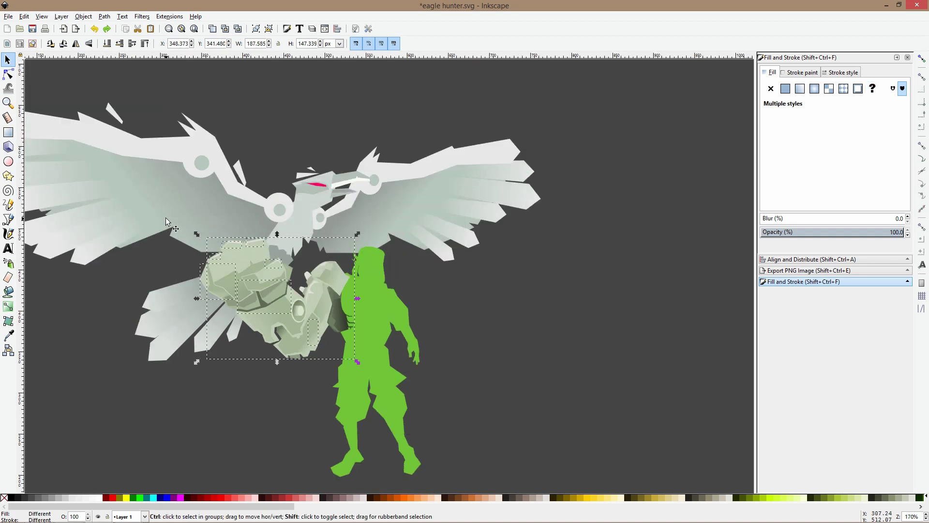
pyautogui.hotkey('ctrl', 'g')
pyautogui.moveTo(269, 256); pyautogui.dragTo(174, 424)
pyautogui.scroll(-4, 213, 355)
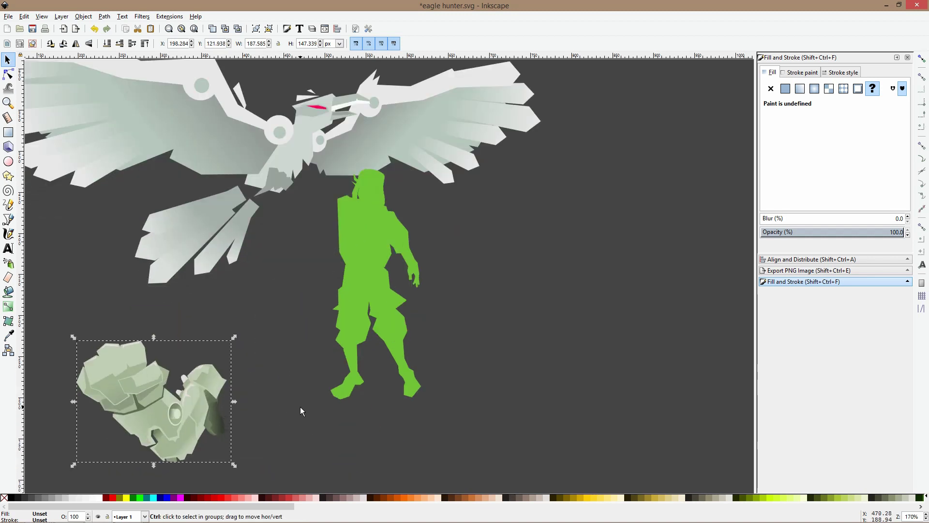
pyautogui.hotkey('ctrl', 'z')
pyautogui.hotkey('ctrl', 'z')
pyautogui.click(291, 348)
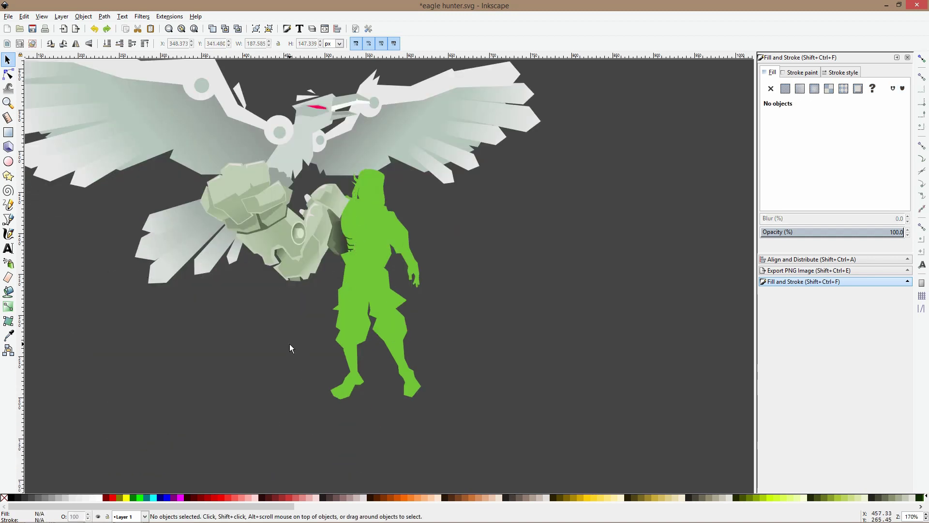
# Draw a large closed, jagged shape across the inner underside of the eagle's left-hand wing, running from the shoulder joint to the fist
pyautogui.scroll(-2, 293, 336)
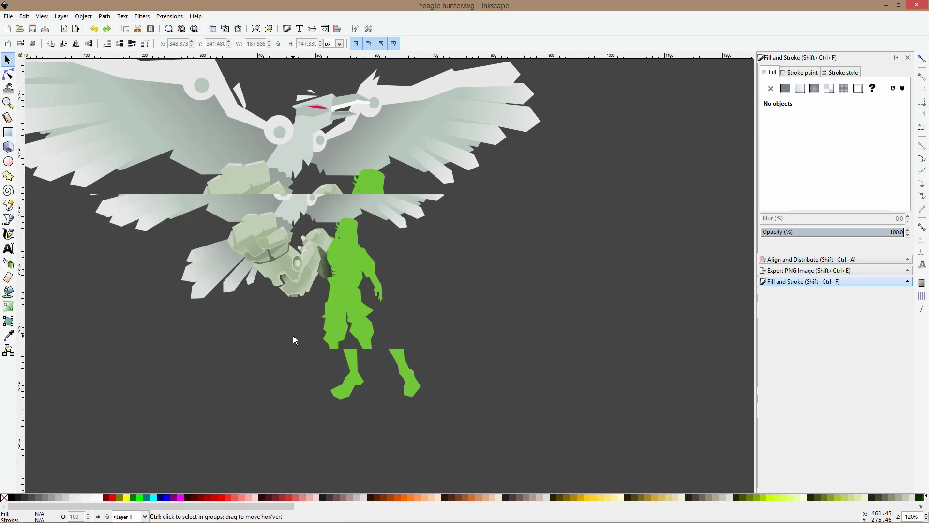
pyautogui.scroll(1, 239, 250)
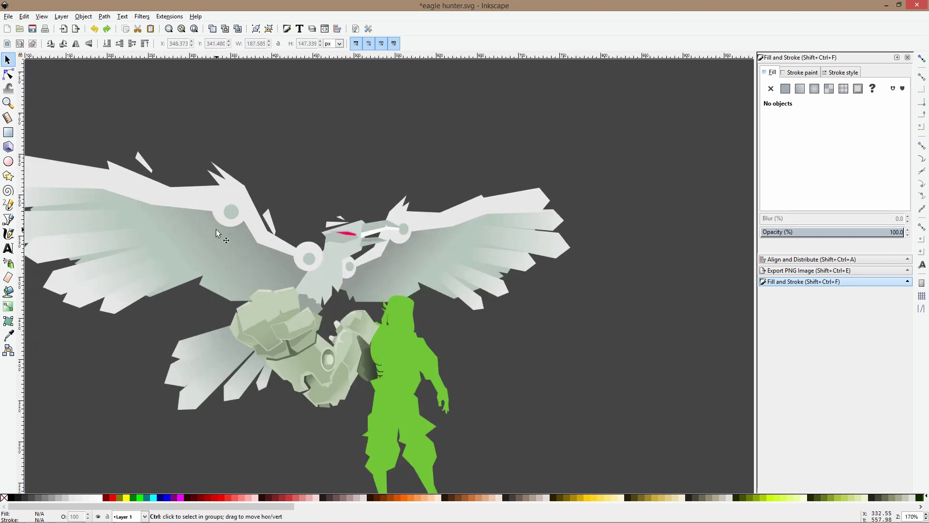
pyautogui.moveTo(216, 228); pyautogui.dragTo(337, 201)
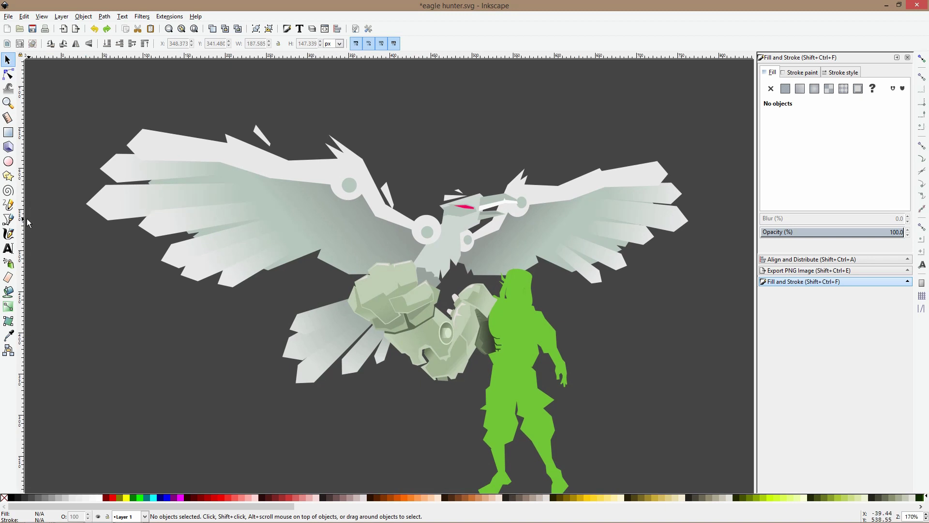
pyautogui.click(8, 219)
pyautogui.click(420, 238)
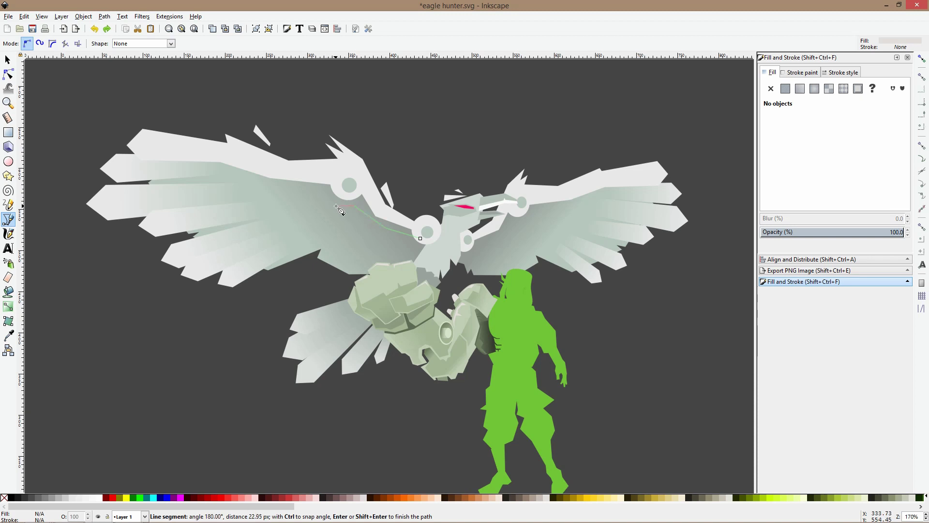
pyautogui.click(261, 196)
pyautogui.click(315, 206)
pyautogui.click(286, 212)
pyautogui.click(304, 217)
pyautogui.click(336, 252)
pyautogui.click(371, 265)
pyautogui.click(409, 267)
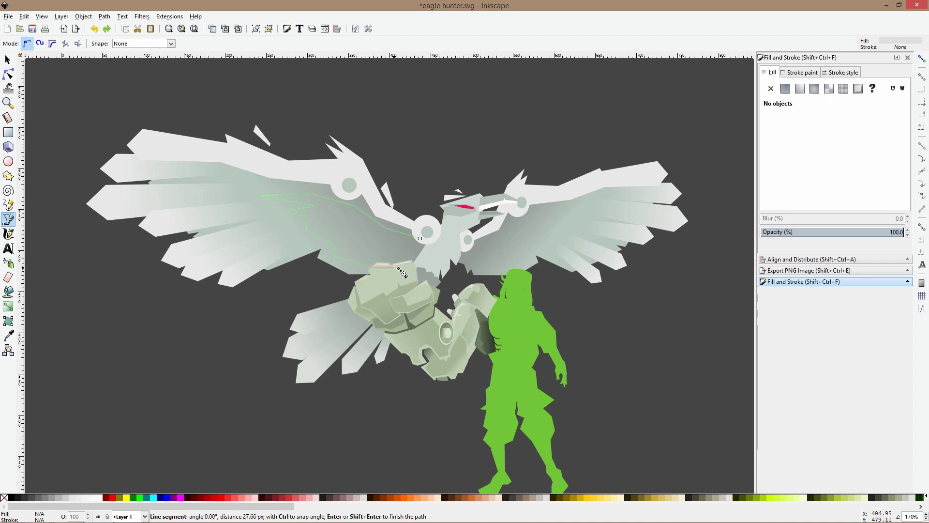
pyautogui.click(420, 238)
# Fill the jagged underwing shape with the muted grey-green 88968eff, sampled from the wing's shadow and darkened on an enlarged colour wheel
pyautogui.press('d')
pyautogui.scroll(2, 391, 265)
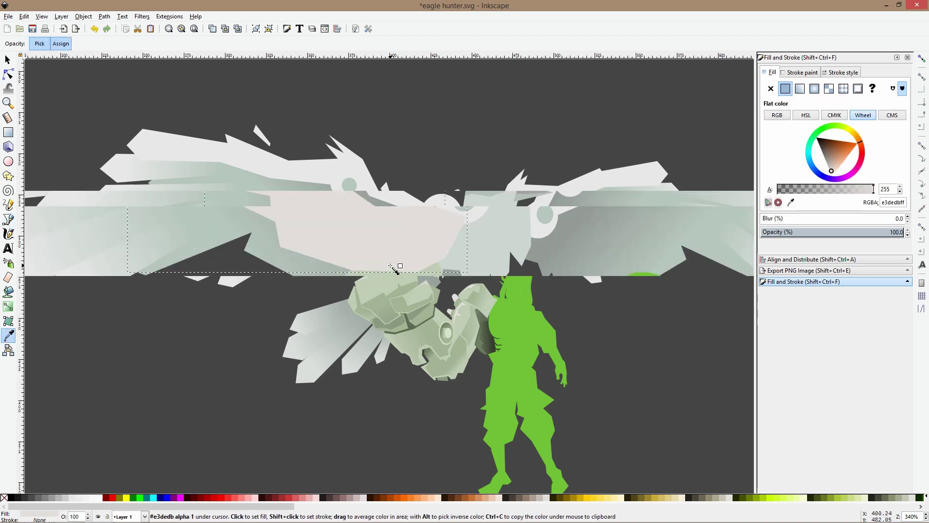
pyautogui.click(459, 286)
pyautogui.click(422, 201)
pyautogui.moveTo(843, 159); pyautogui.dragTo(846, 156)
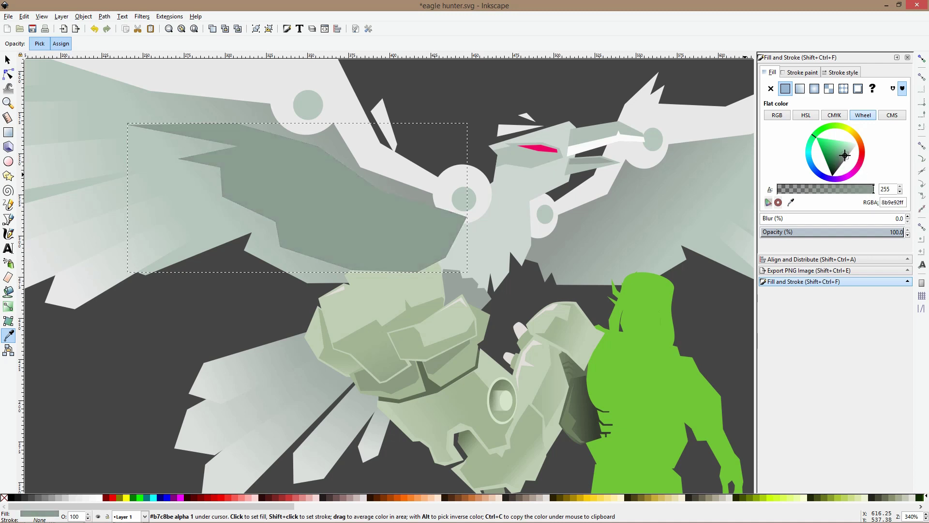
pyautogui.click(428, 202)
pyautogui.moveTo(847, 159); pyautogui.dragTo(849, 155)
pyautogui.click(420, 196)
pyautogui.moveTo(838, 289); pyautogui.dragTo(852, 399)
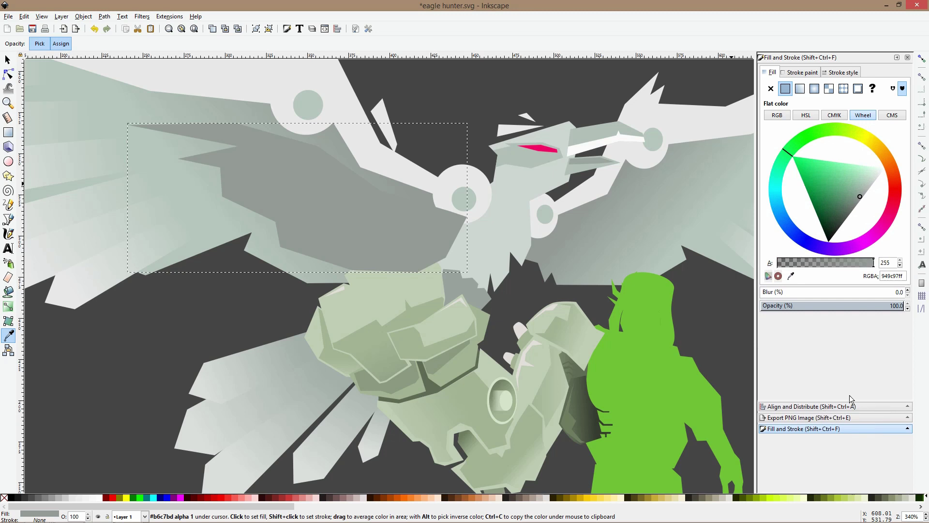
pyautogui.click(860, 199)
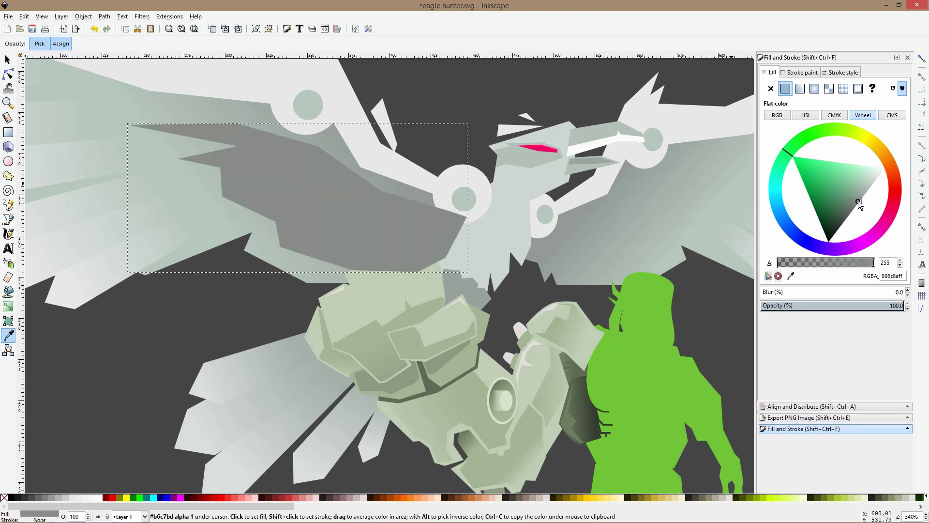
pyautogui.click(408, 197)
pyautogui.click(858, 199)
pyautogui.scroll(-3, 239, 115)
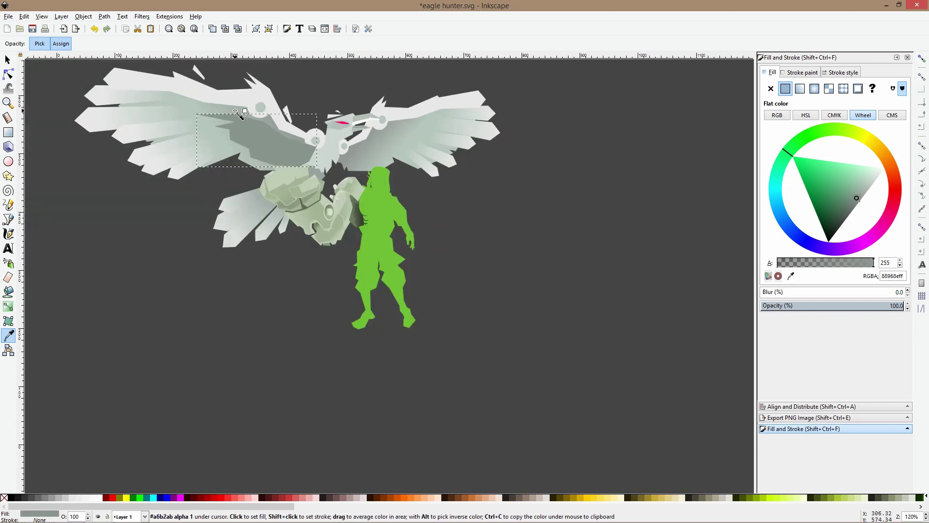
# Move the jagged shading shape into the left-hand wing's group and align it over the wing beneath the white wing bones
pyautogui.click(8, 59)
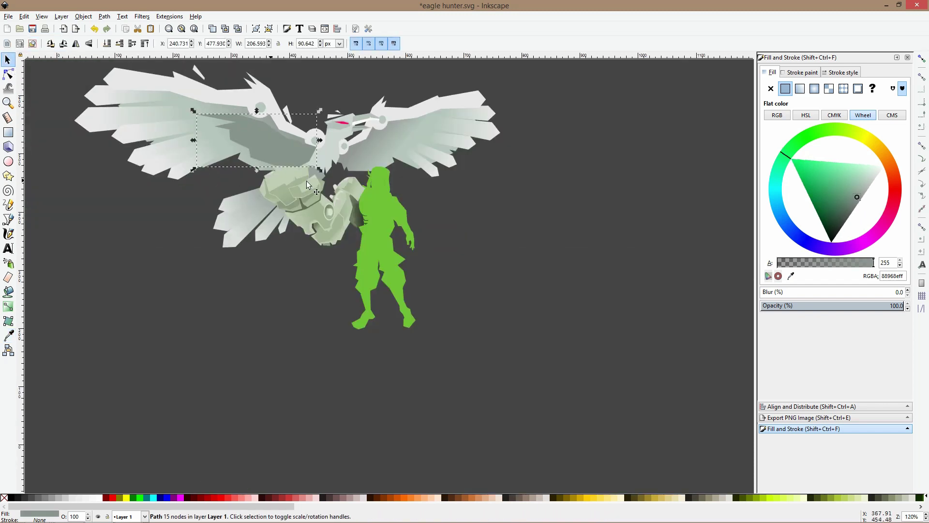
pyautogui.scroll(3, 276, 168)
pyautogui.hotkey('ctrl', 'z')
pyautogui.scroll(-3, 333, 170)
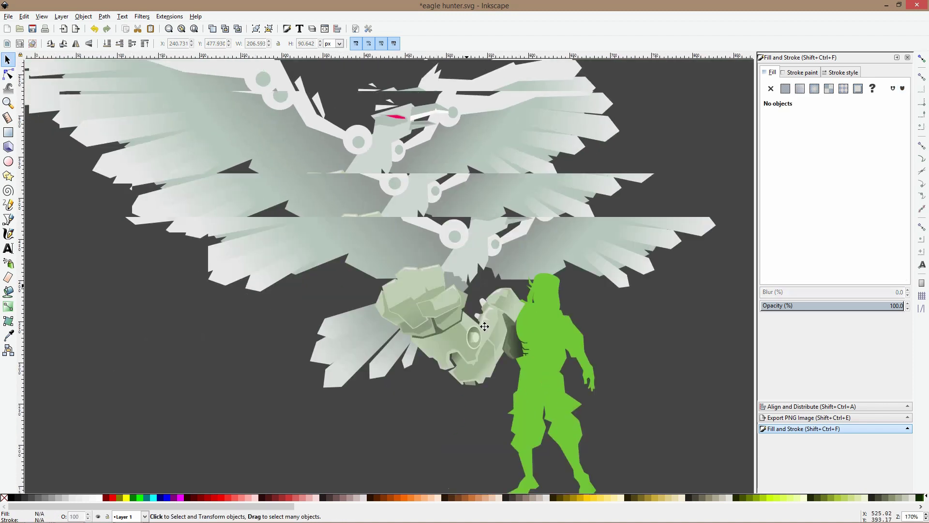
pyautogui.scroll(1, 483, 320)
pyautogui.keyDown('ctrl'); pyautogui.click(414, 283); pyautogui.keyUp('ctrl')
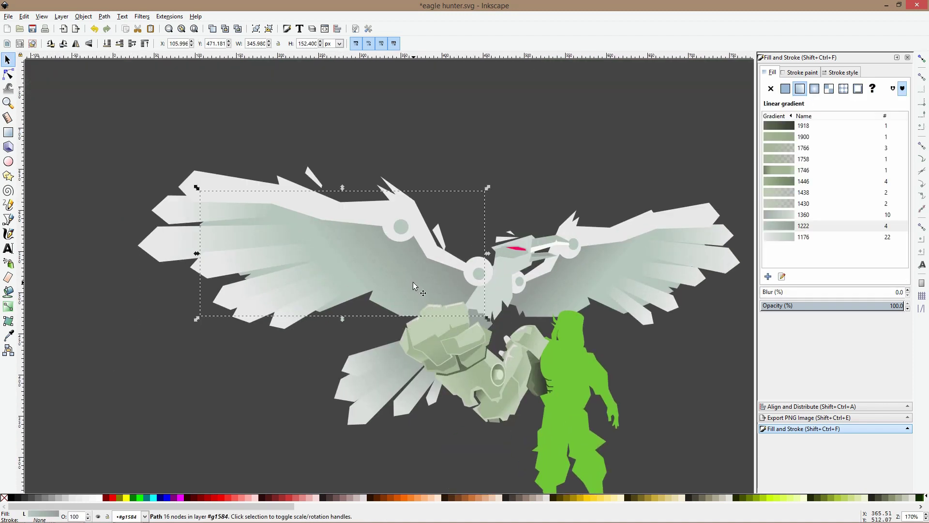
pyautogui.hotkey('ctrl', 'shift', 'z')
pyautogui.moveTo(413, 282); pyautogui.dragTo(392, 272)
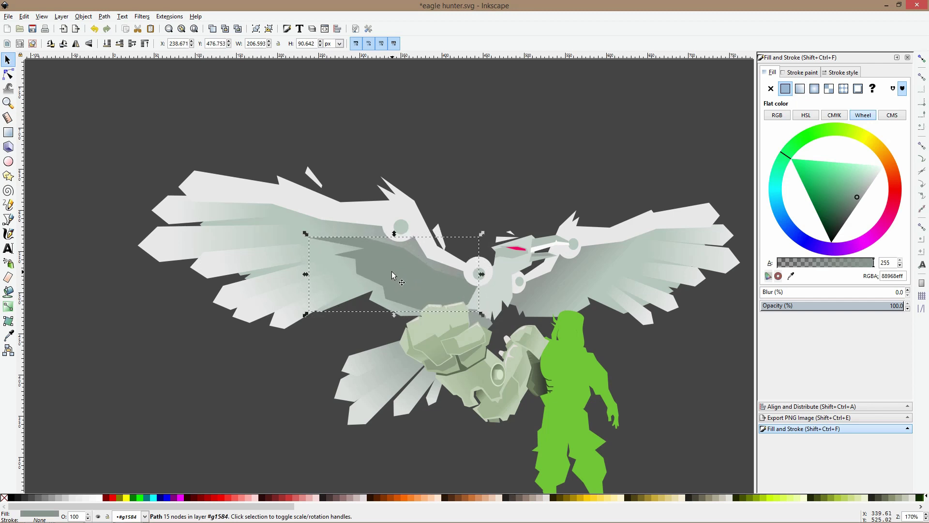
# Recolour the jagged wing shading to 8e9b93ff by averaging a sampled area of the wing, and deselect it
pyautogui.click(8, 335)
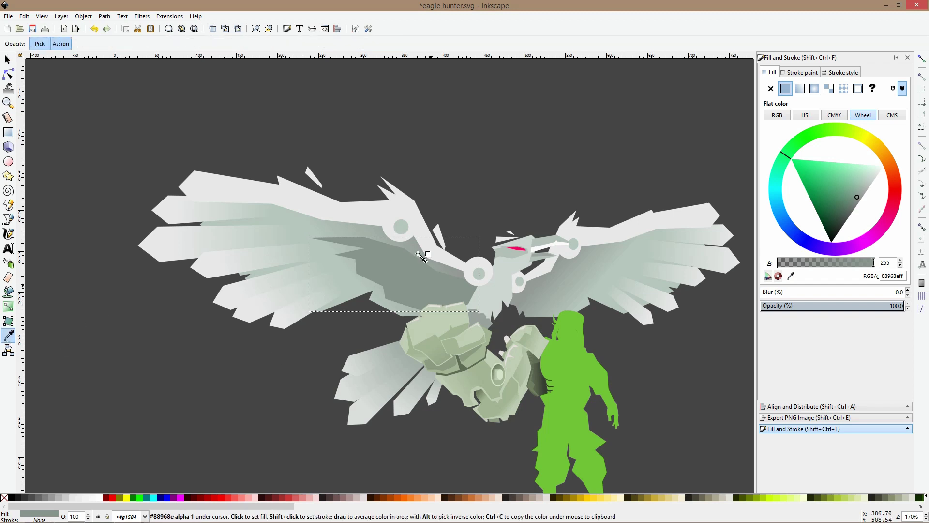
pyautogui.scroll(2, 412, 248)
pyautogui.moveTo(377, 260)
pyautogui.mouseDown()
pyautogui.moveTo(383, 274)
pyautogui.moveTo(384, 255)
pyautogui.moveTo(390, 264)
pyautogui.mouseUp()
pyautogui.press('s')
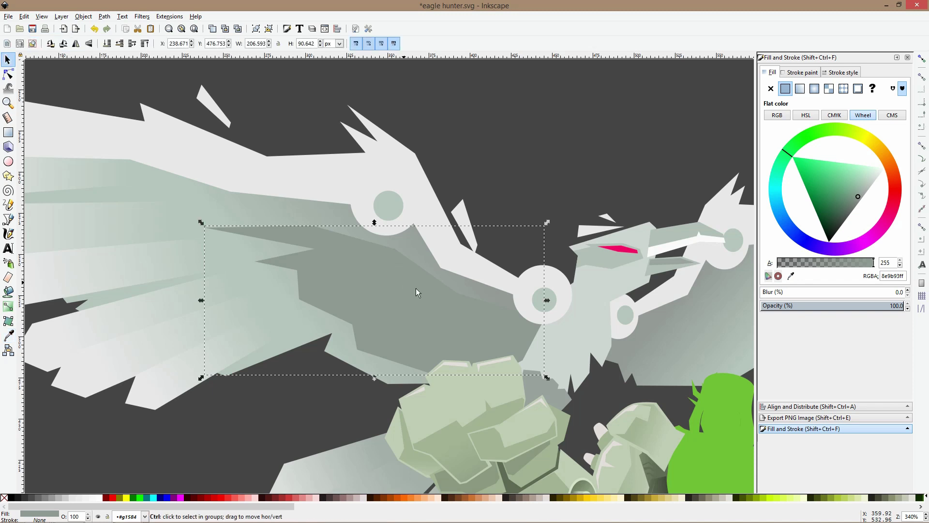
pyautogui.scroll(-4, 416, 289)
pyautogui.press('Escape')
# Draw a closed, jagged shape over the front half of the eagle, from the top of the head along the neck to the chest
pyautogui.scroll(4, 478, 288)
pyautogui.scroll(-3, 478, 288)
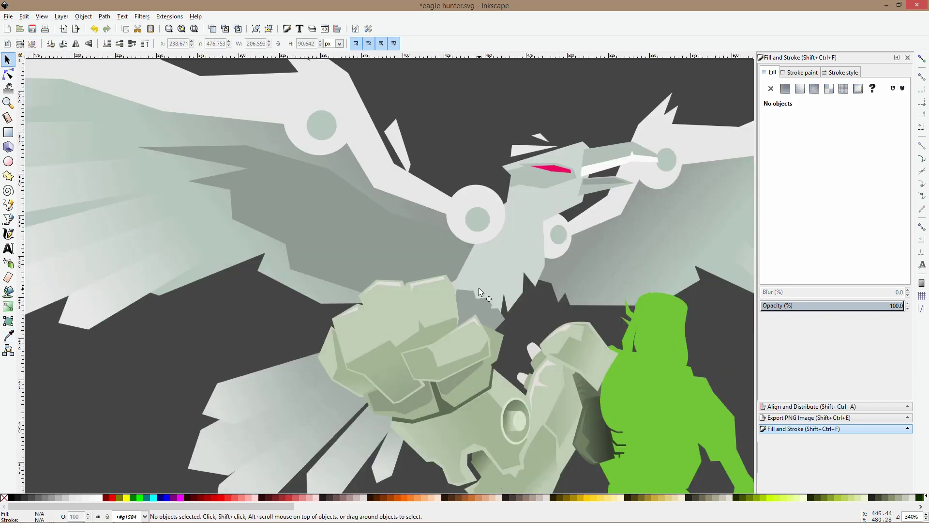
pyautogui.scroll(1, 479, 289)
pyautogui.keyDown('ctrl'); pyautogui.click(510, 255); pyautogui.keyUp('ctrl')
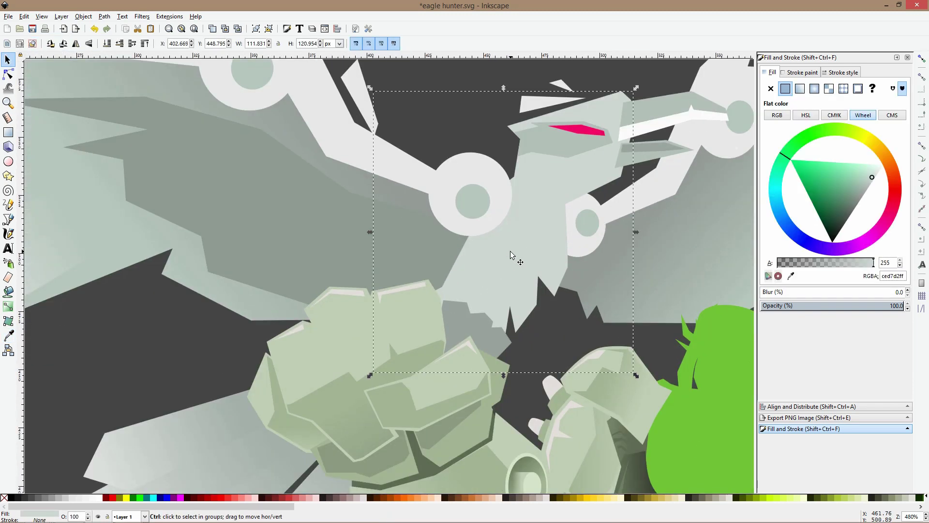
pyautogui.click(10, 220)
pyautogui.click(628, 102)
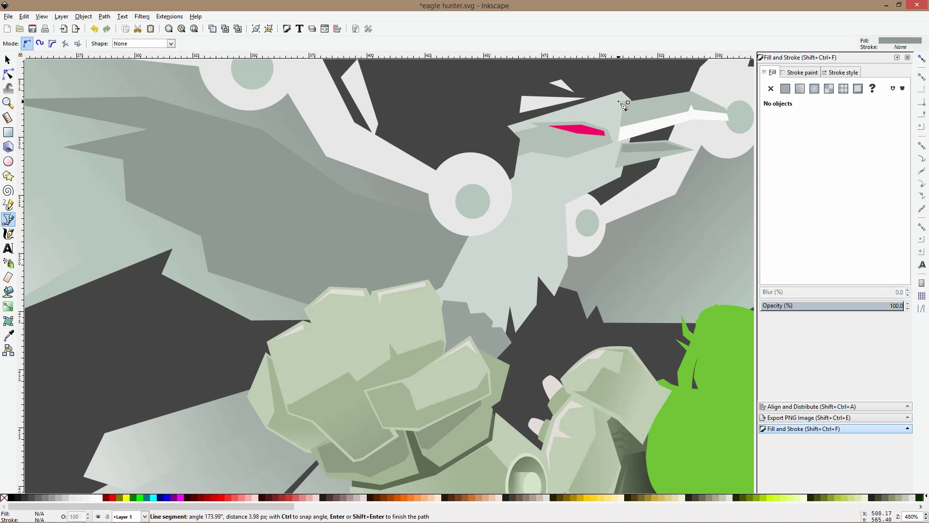
pyautogui.click(599, 118)
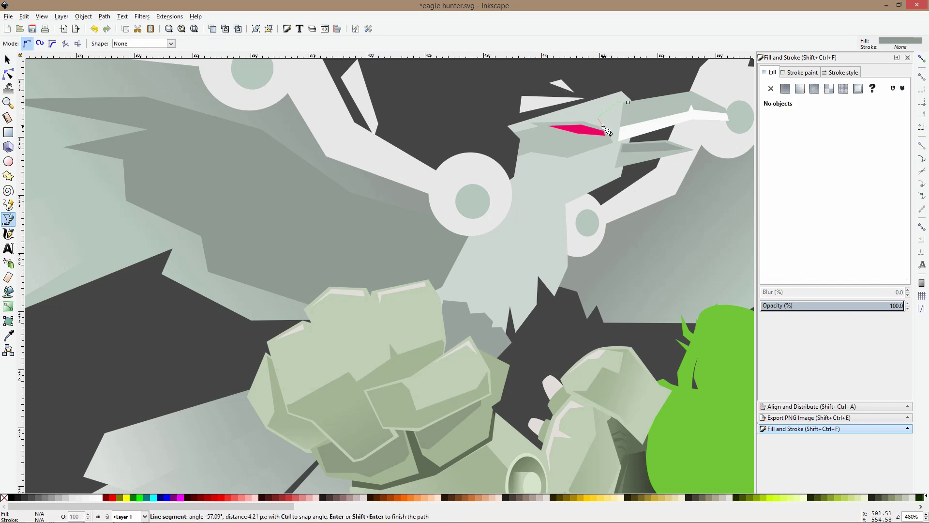
pyautogui.click(590, 167)
pyautogui.click(557, 183)
pyautogui.click(552, 197)
pyautogui.click(546, 241)
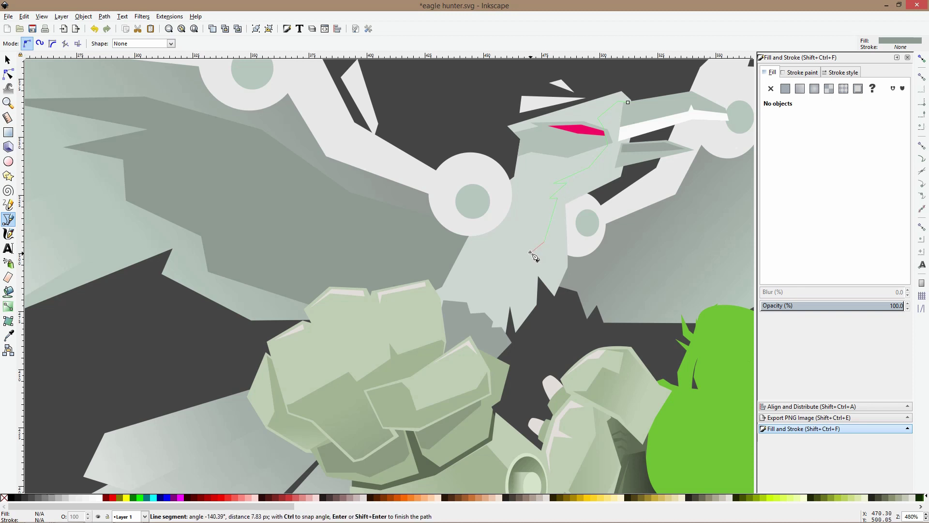
pyautogui.click(549, 276)
pyautogui.click(527, 257)
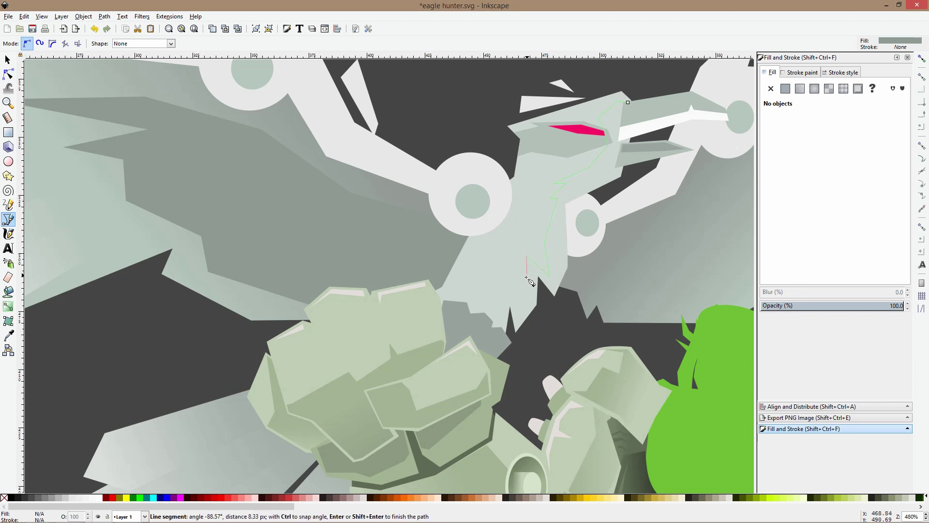
pyautogui.click(515, 280)
pyautogui.click(478, 320)
pyautogui.click(512, 361)
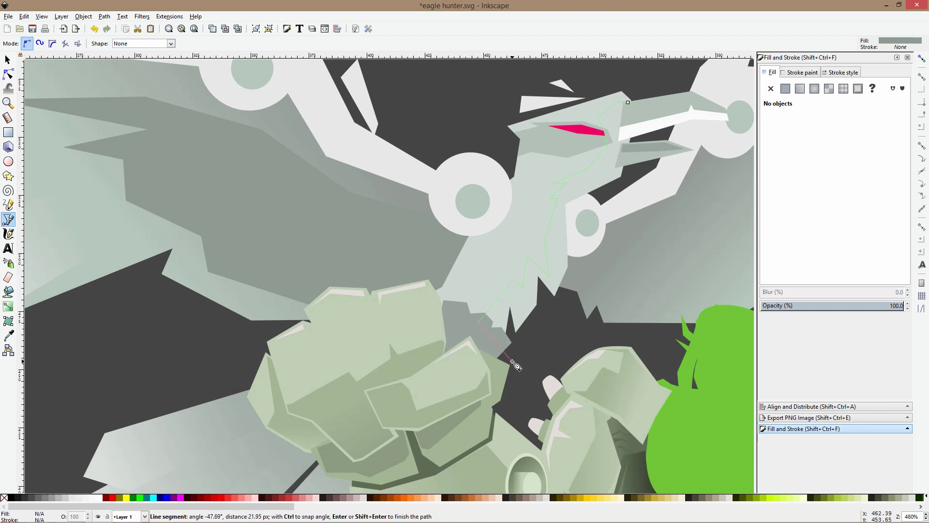
pyautogui.click(632, 330)
pyautogui.click(649, 118)
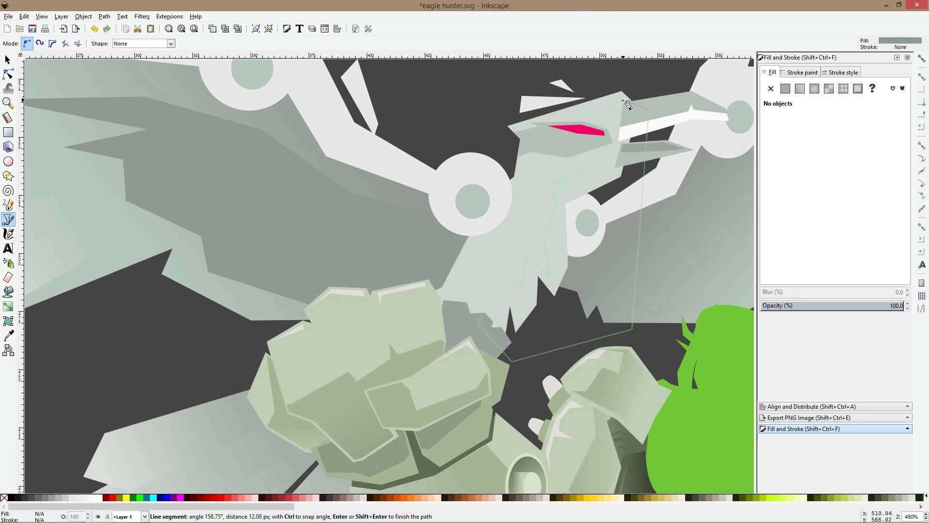
pyautogui.click(628, 103)
pyautogui.hscroll(1, 632, 109)
# Trim the new jagged shape to the eagle's body outline by intersecting it with a duplicate of the body path
pyautogui.press('s')
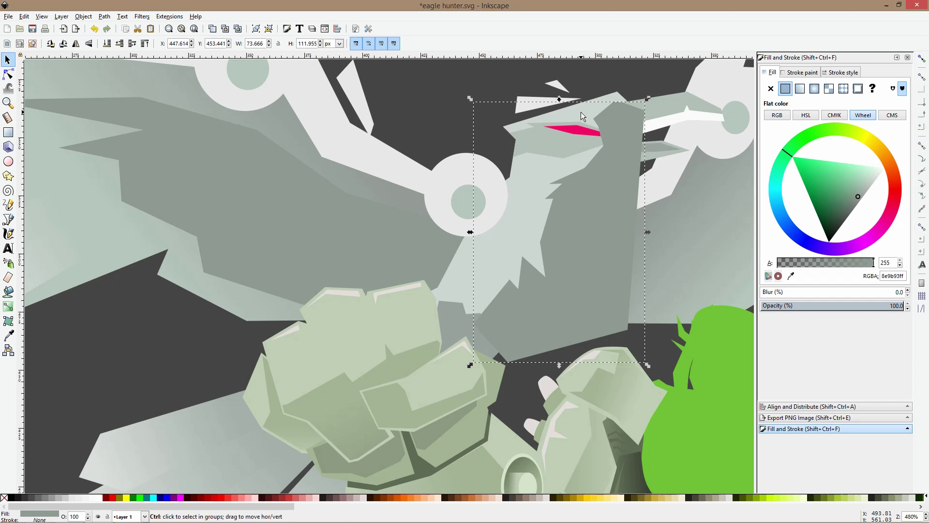
pyautogui.keyDown('ctrl'); pyautogui.keyDown('shift'); pyautogui.click(581, 112); pyautogui.keyUp('shift'); pyautogui.keyUp('ctrl')
pyautogui.press('pageup')
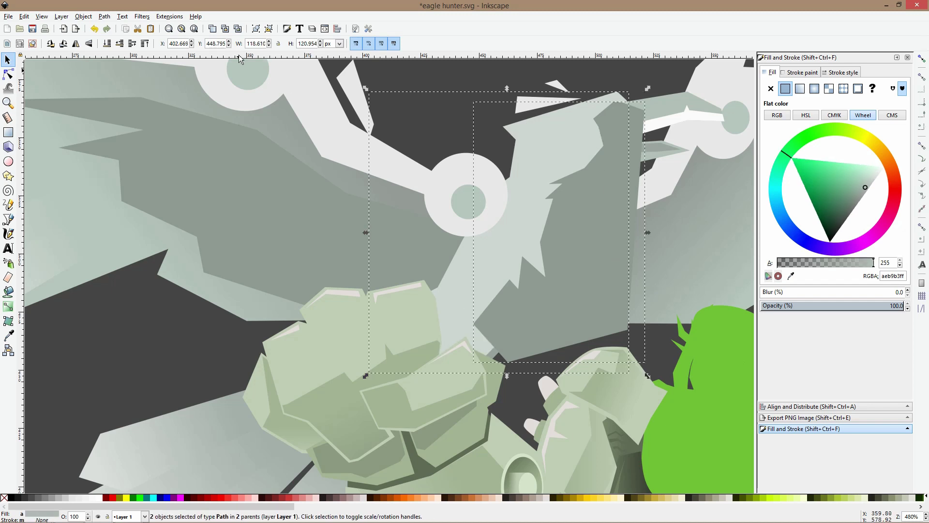
pyautogui.click(104, 16)
pyautogui.click(123, 92)
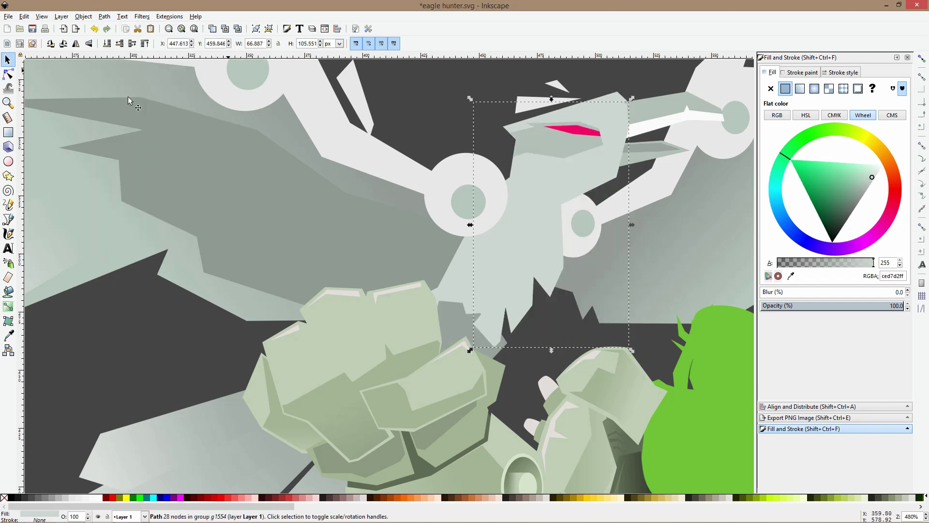
# Fill the trimmed head and neck shading with b2c1b8ff, sampled from the beak area, and deselect it
pyautogui.click(9, 335)
pyautogui.click(386, 198)
pyautogui.moveTo(663, 105); pyautogui.dragTo(657, 106)
pyautogui.press('s')
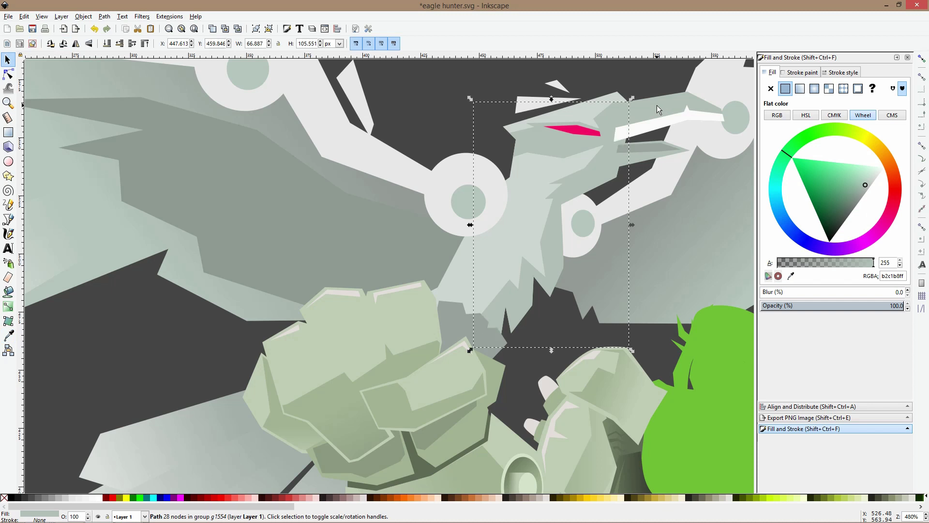
pyautogui.scroll(-5, 655, 109)
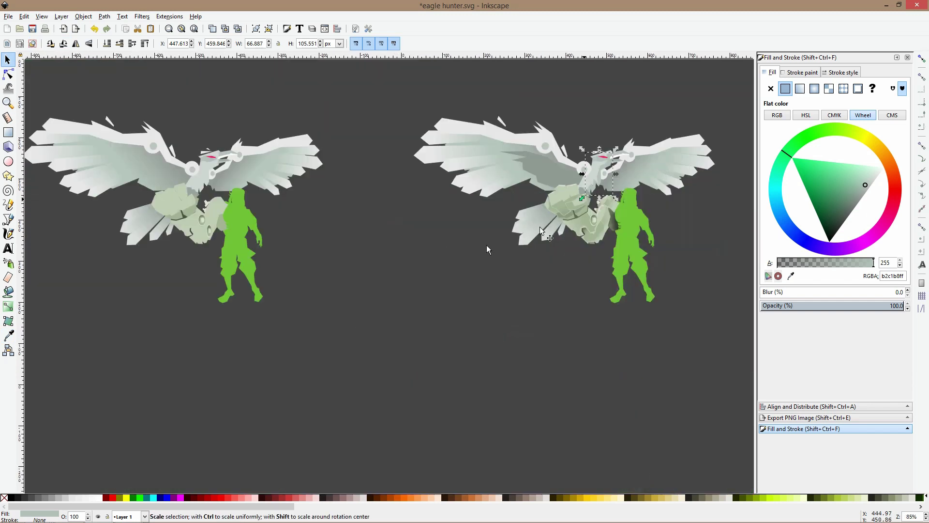
pyautogui.click(478, 245)
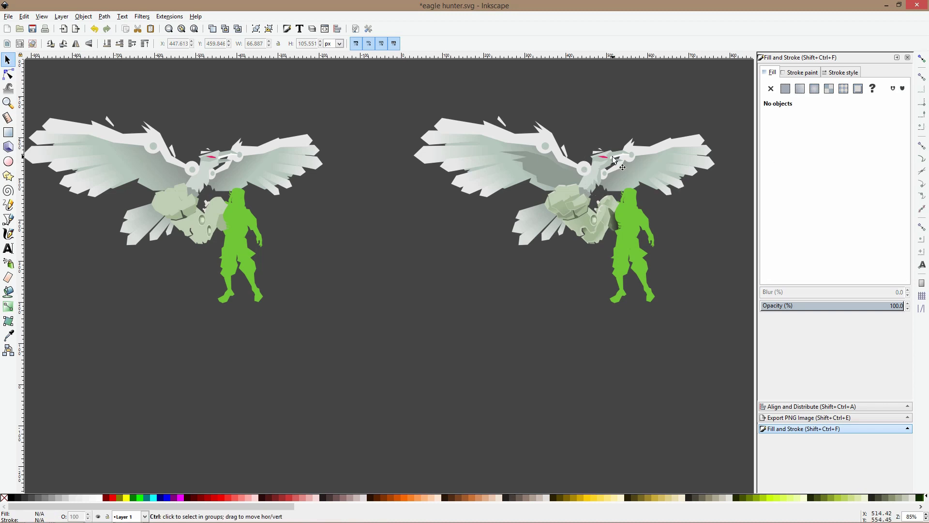
# Nudge the small green circle inside the left-hand wing's outer joint horizontally to X 342.769 px
pyautogui.scroll(4, 613, 156)
pyautogui.scroll(-5, 613, 156)
pyautogui.scroll(4, 549, 140)
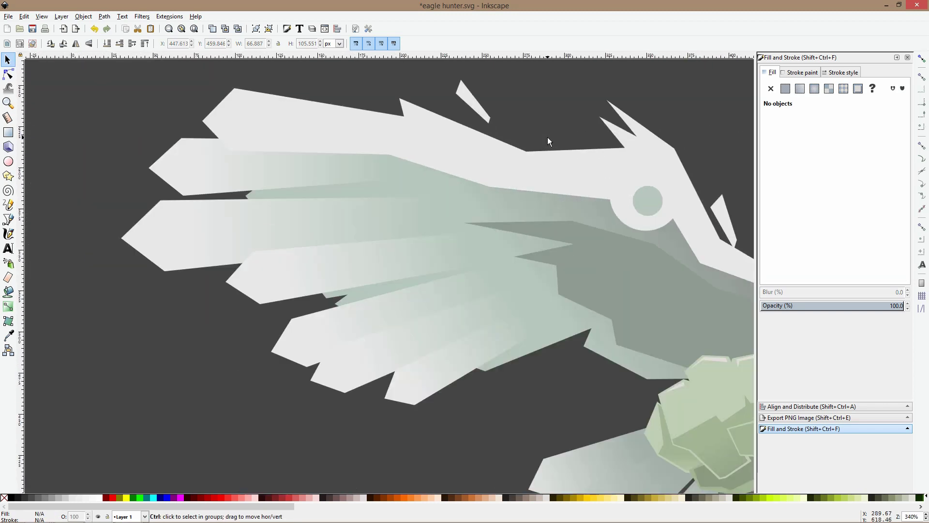
pyautogui.scroll(3, 673, 206)
pyautogui.click(649, 218)
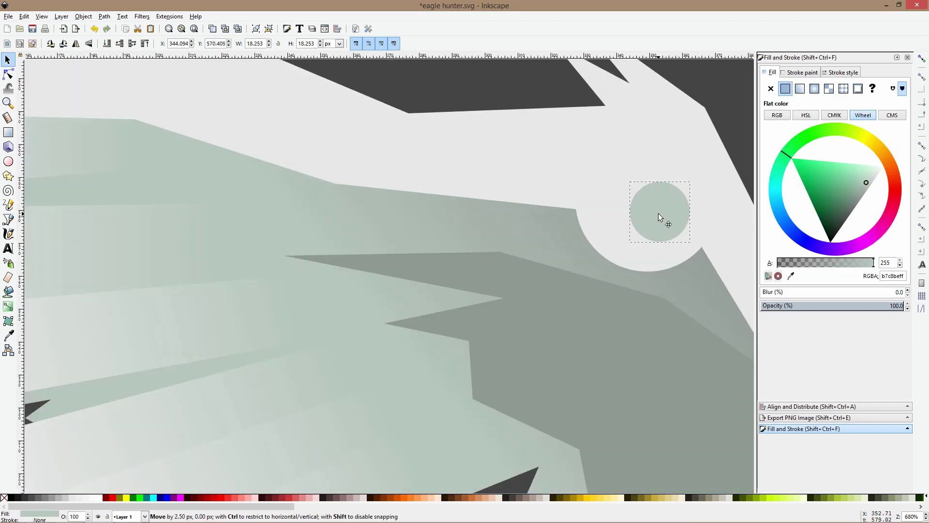
pyautogui.click(656, 216)
pyautogui.scroll(-5, 656, 215)
pyautogui.click(677, 157)
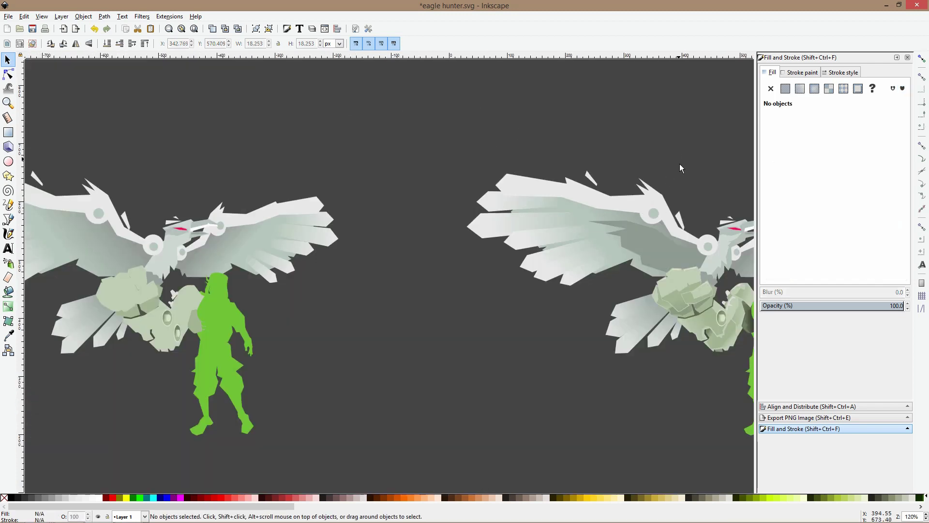
# Examine the eagle's new wing and neck shading and its white shoulder joint at several magnifications
pyautogui.scroll(-2, 681, 167)
pyautogui.moveTo(683, 170); pyautogui.dragTo(454, 112)
pyautogui.scroll(5, 464, 148)
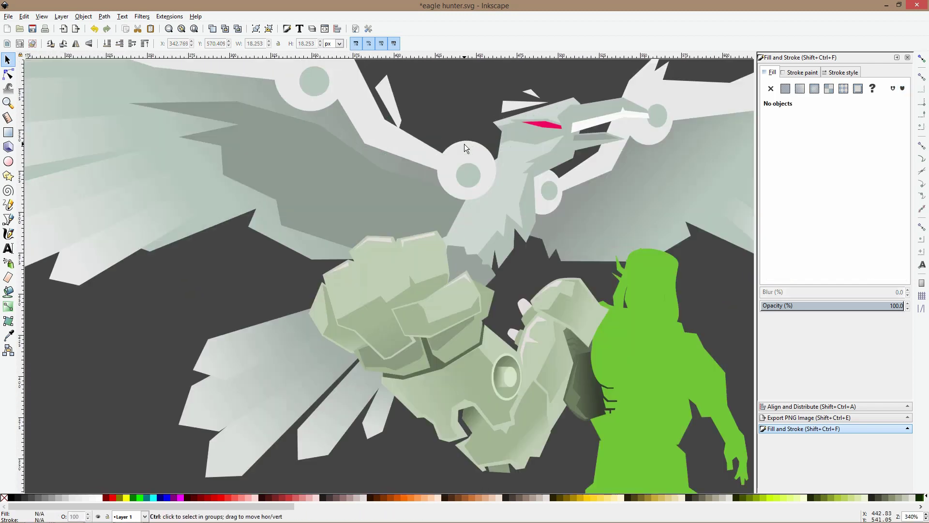
pyautogui.scroll(-1, 464, 148)
pyautogui.scroll(4, 464, 143)
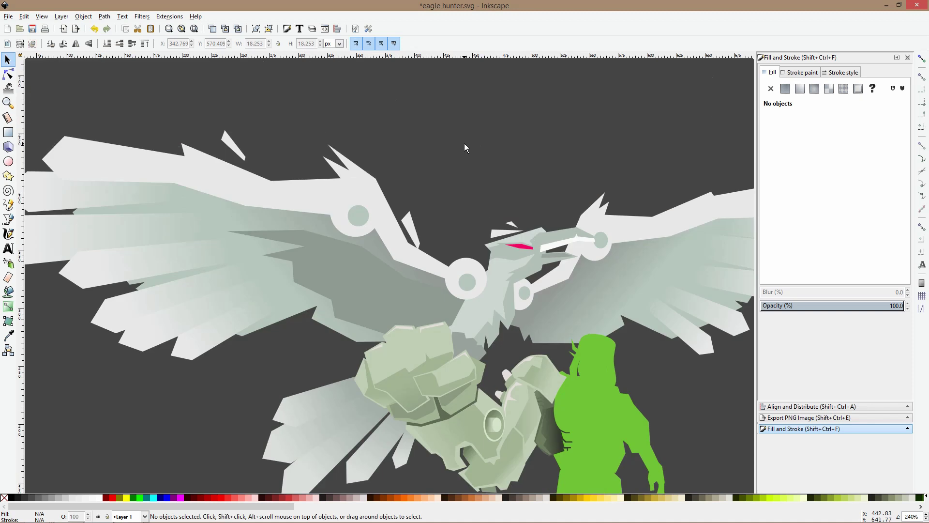
pyautogui.click(477, 281)
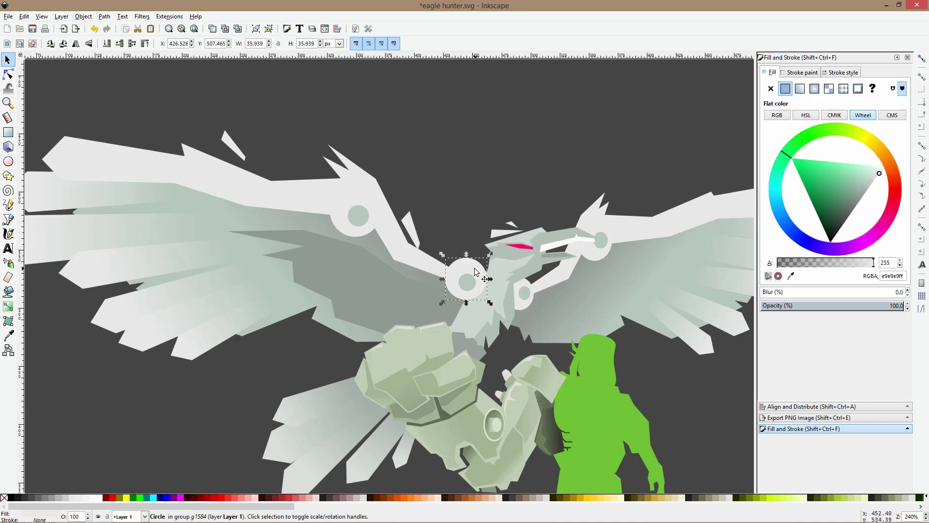
pyautogui.scroll(-2, 426, 267)
pyautogui.press('Escape')
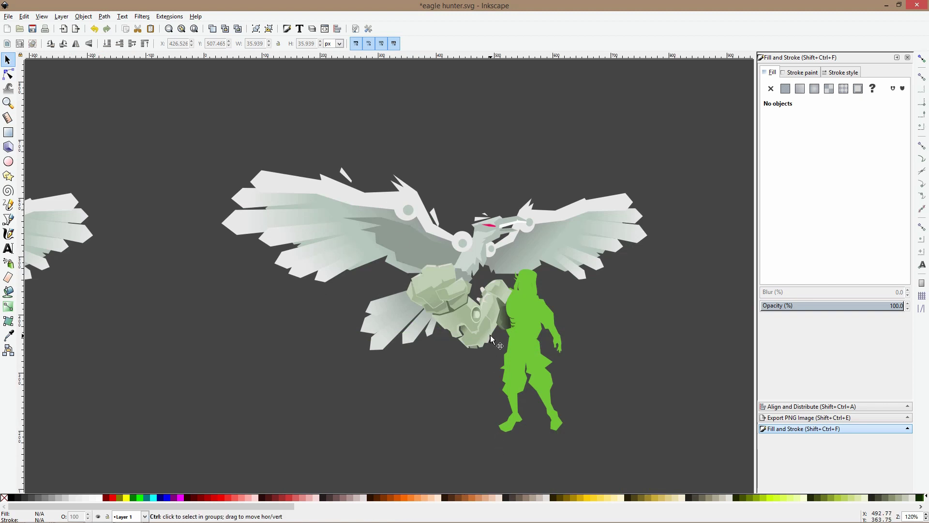
# Group the four hidden rivet shapes, ellipses and rectangle, at the armoured arm's elbow and bring the group in front of the elbow plate
pyautogui.scroll(5, 428, 203)
pyautogui.doubleClick(454, 286)
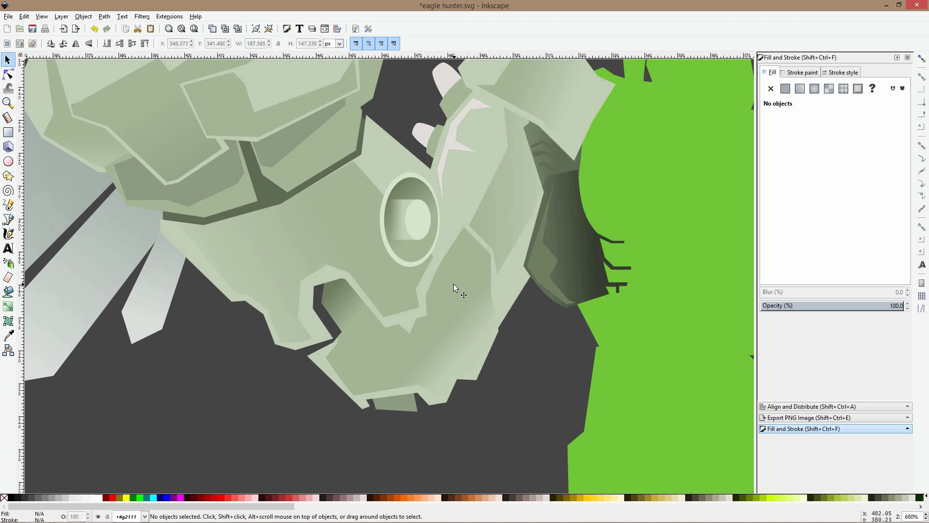
pyautogui.click(454, 285)
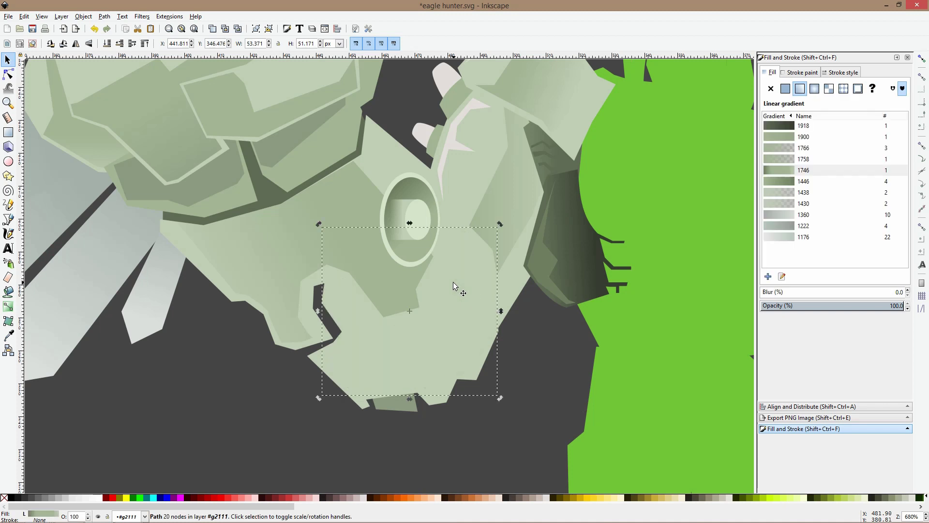
pyautogui.press('ctrl+KP_5')
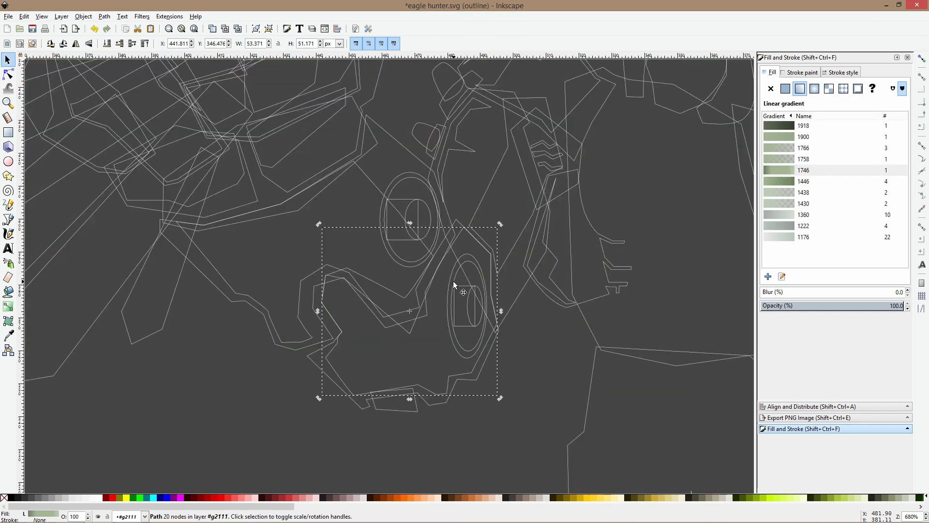
pyautogui.click(454, 282)
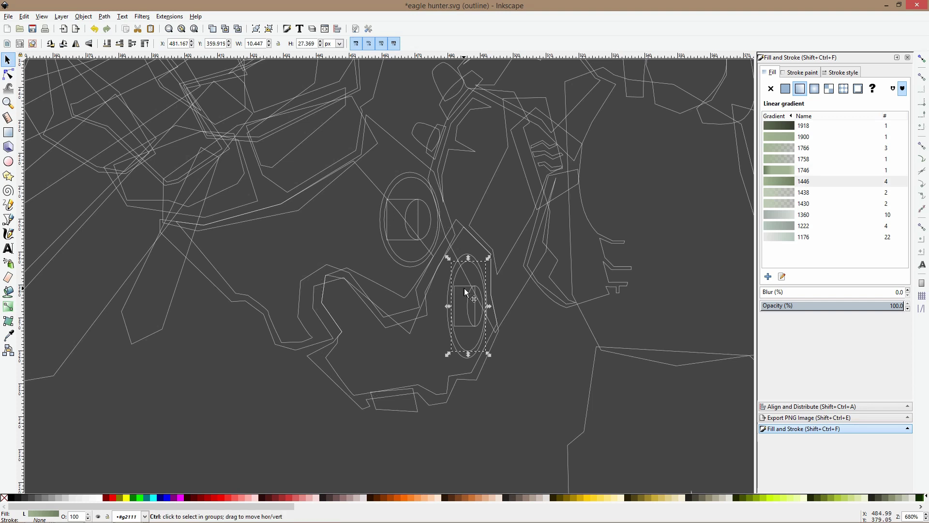
pyautogui.keyDown('ctrl'); pyautogui.scroll(3, 464, 289); pyautogui.keyUp('ctrl')
pyautogui.click(482, 293)
pyautogui.keyDown('shift'); pyautogui.click(466, 282); pyautogui.keyUp('shift')
pyautogui.keyDown('shift'); pyautogui.click(450, 229); pyautogui.keyUp('shift')
pyautogui.keyDown('shift'); pyautogui.click(441, 224); pyautogui.keyUp('shift')
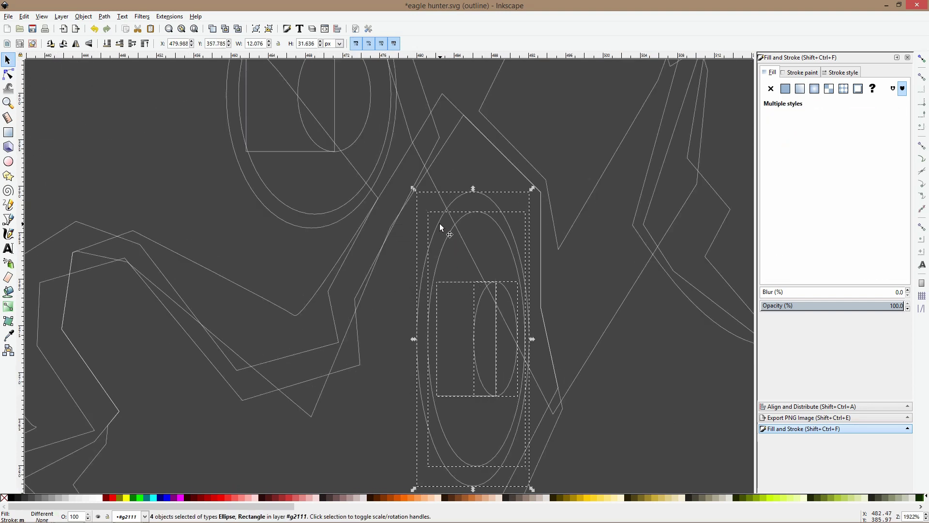
pyautogui.hotkey('ctrl', 'g')
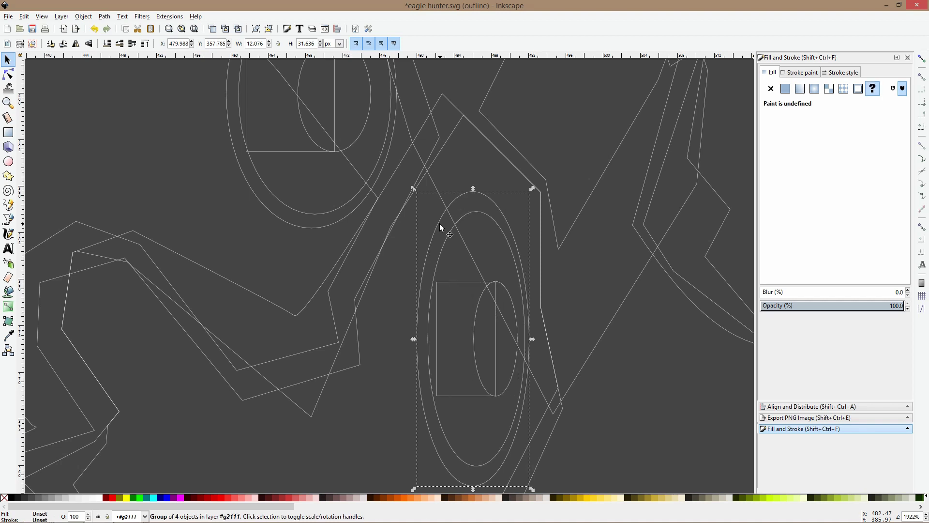
pyautogui.press('ctrl+KP_5')
pyautogui.scroll(-6, 439, 223)
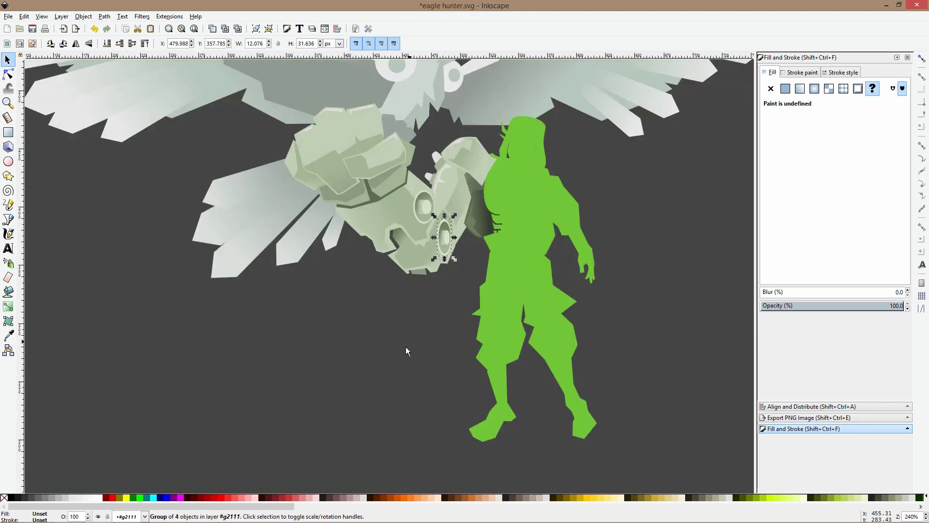
pyautogui.press('Escape')
# Draw a jagged feather edge with straight segments along the lower inner part of the right-hand wing, from the neck to above the green figure
pyautogui.scroll(6, 442, 216)
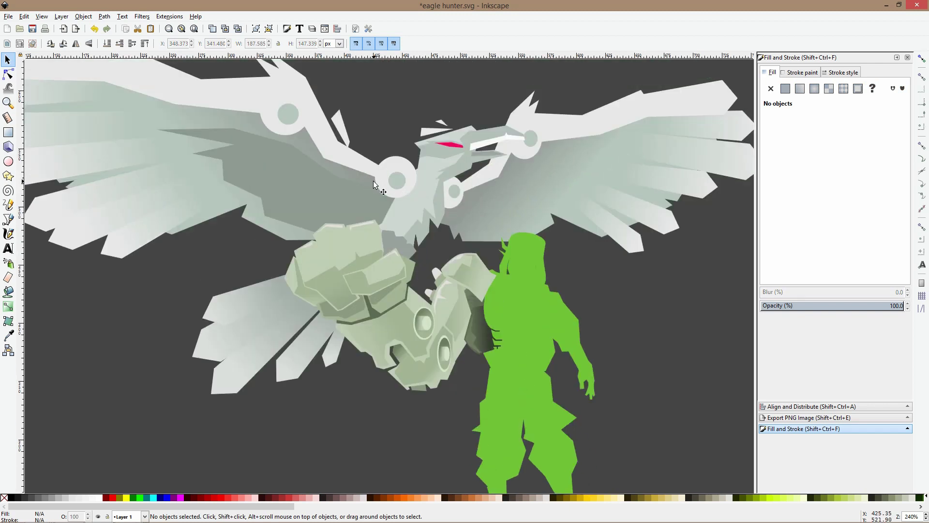
pyautogui.scroll(-2, 406, 188)
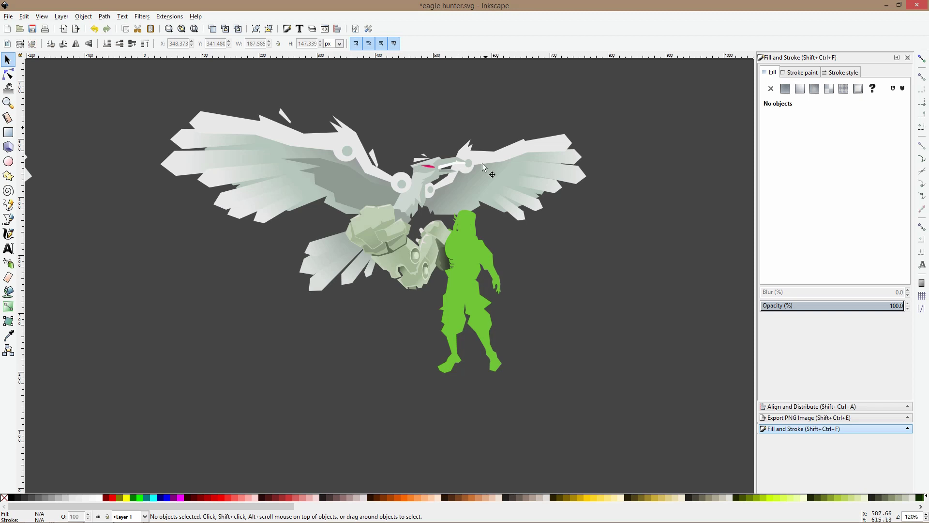
pyautogui.scroll(2, 473, 186)
pyautogui.click(8, 219)
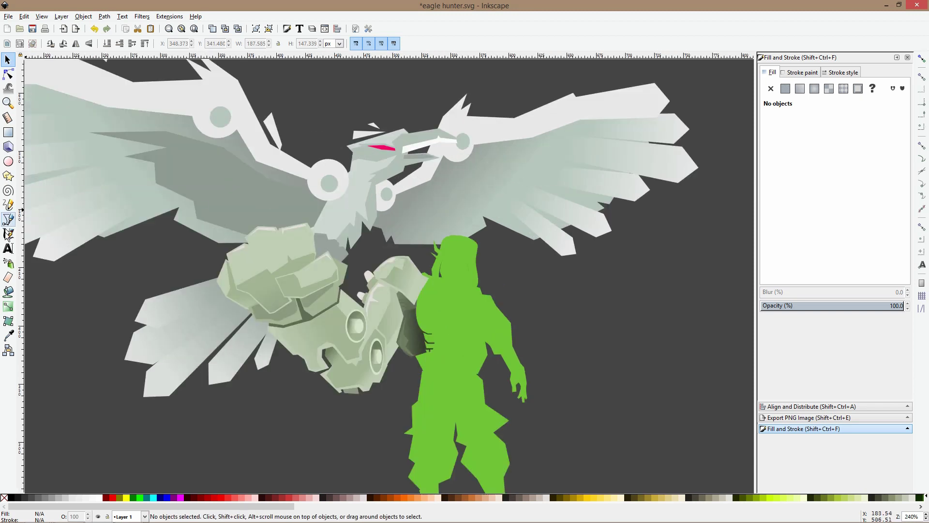
pyautogui.click(374, 218)
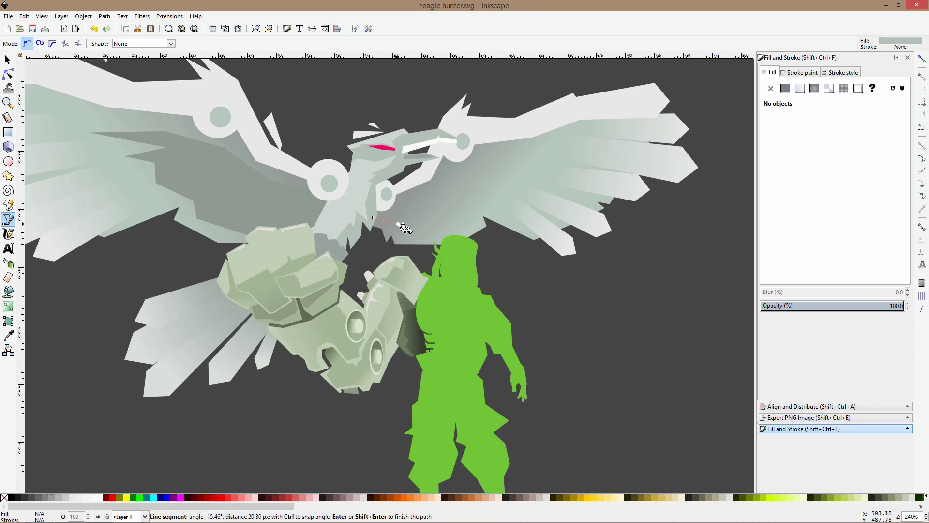
pyautogui.click(427, 221)
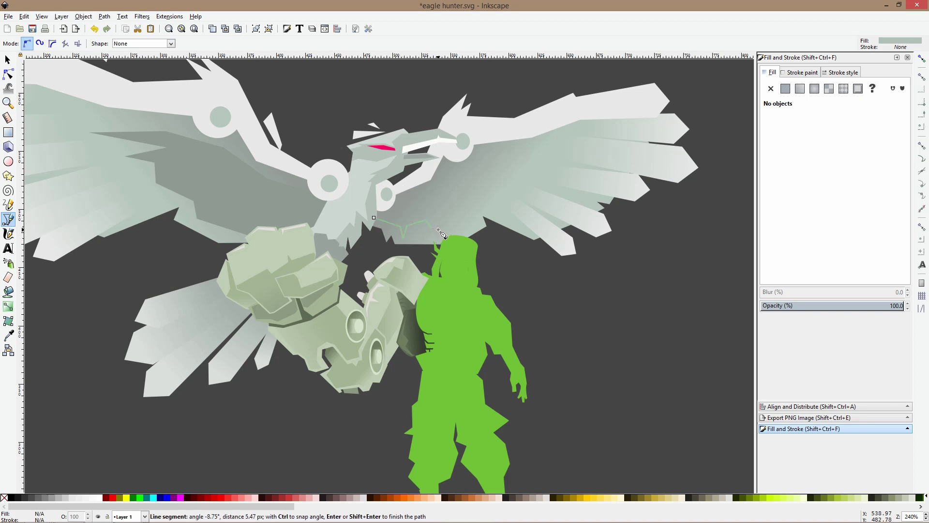
pyautogui.click(450, 226)
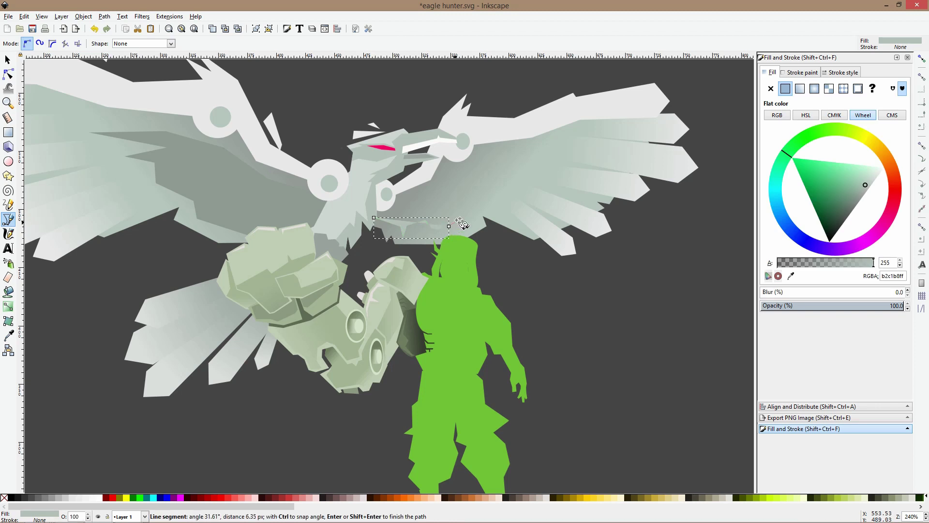
# Extend the path up to the right-hand wing's upper edge and back to the neck, closing it as a shape about 171 by 102 px
pyautogui.click(487, 212)
pyautogui.click(490, 211)
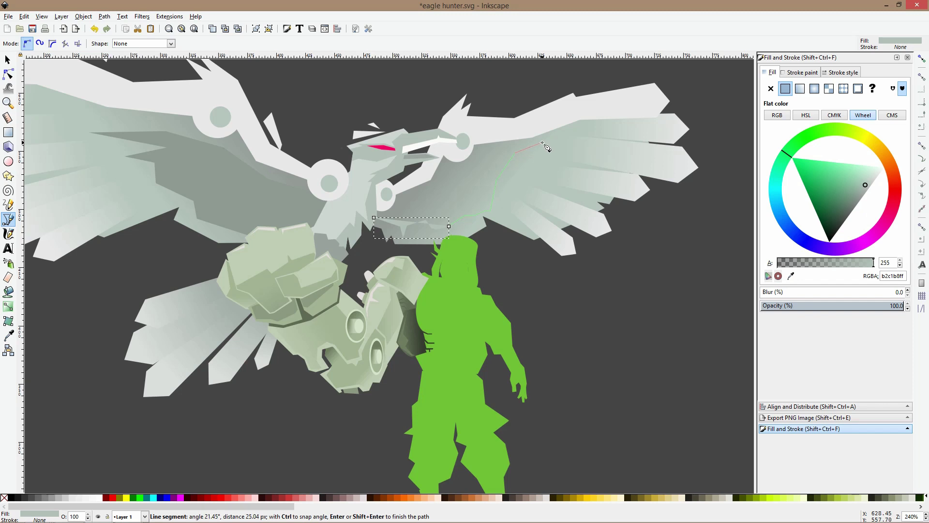
pyautogui.click(572, 121)
pyautogui.click(471, 139)
pyautogui.click(417, 170)
pyautogui.click(376, 206)
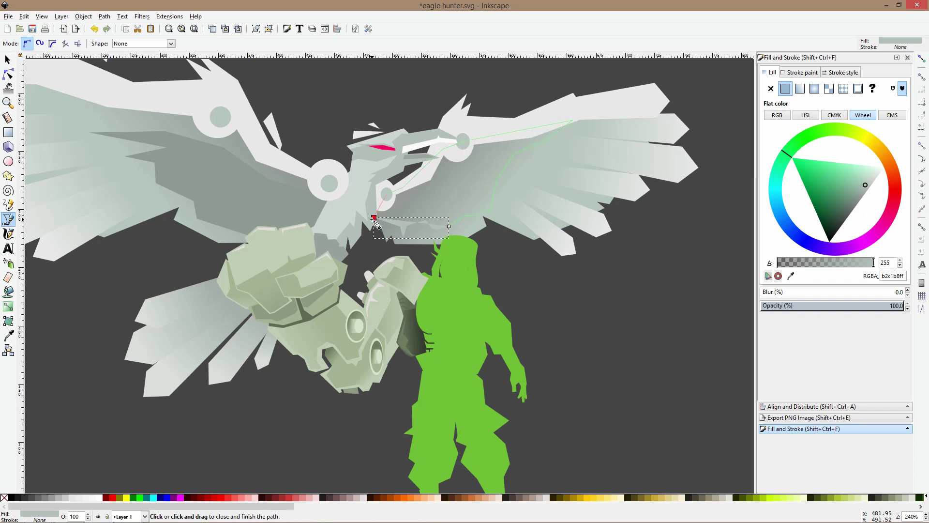
pyautogui.click(374, 218)
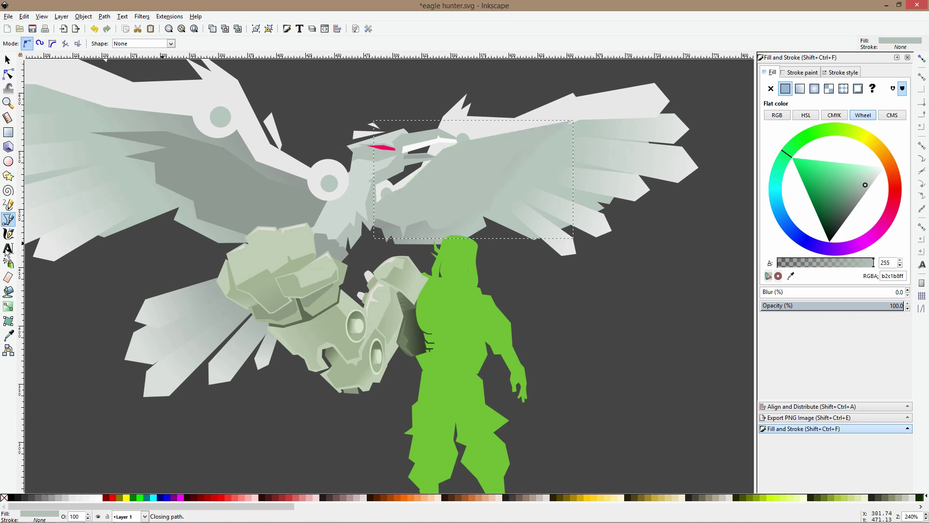
# Fill the new right-hand wing shape with 8e9b93ff, sampled from the left-hand wing's dark shading
pyautogui.click(8, 335)
pyautogui.click(277, 199)
pyautogui.press('s')
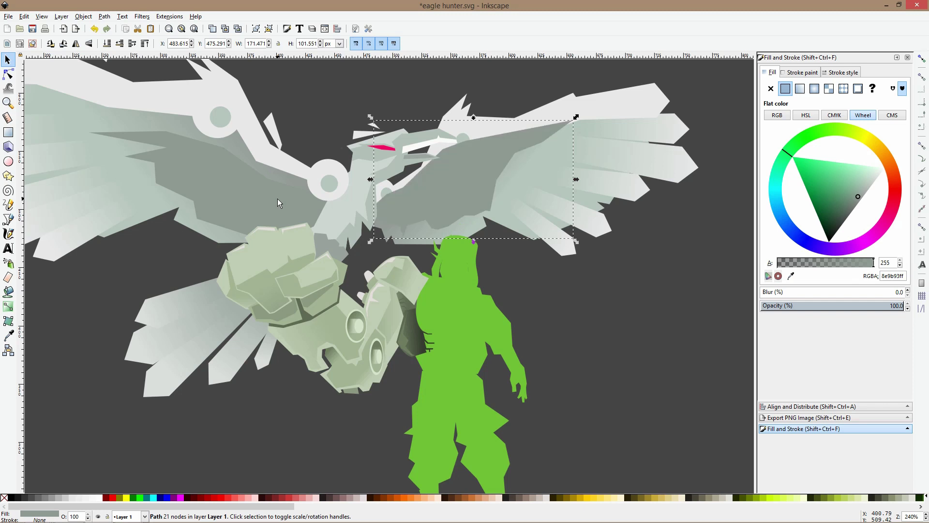
# Move the shading shape into the eagle's group, position it at X 482.366, Y 471.545 px, and lower it behind the head and wing joints
pyautogui.press('pagedown')
pyautogui.press('Escape')
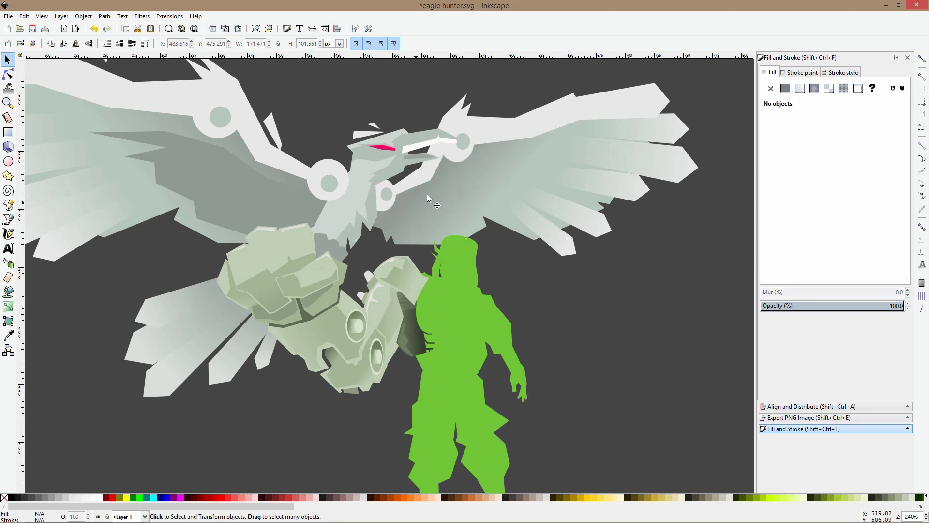
pyautogui.keyDown('ctrl'); pyautogui.click(434, 195); pyautogui.keyUp('ctrl')
pyautogui.keyDown('ctrl'); pyautogui.keyDown('alt'); pyautogui.click(433, 195); pyautogui.keyUp('alt'); pyautogui.keyUp('ctrl')
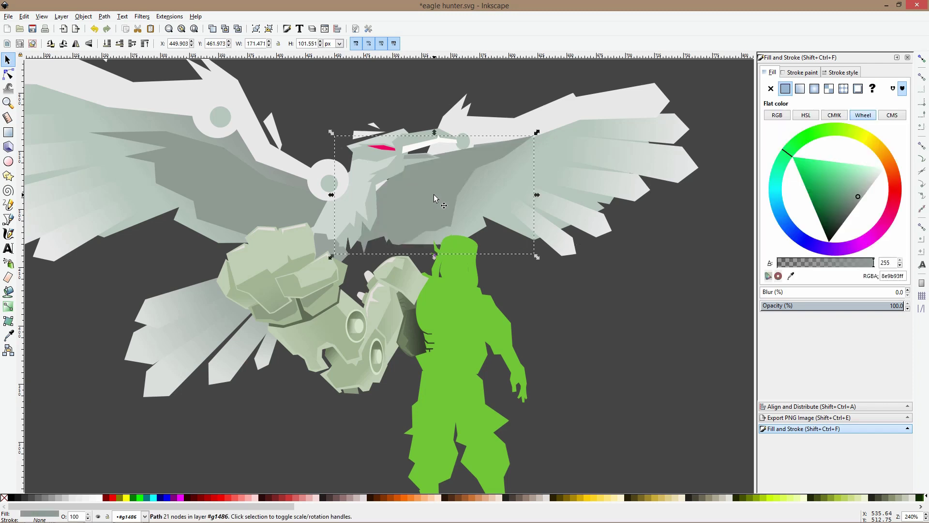
pyautogui.moveTo(475, 181)
pyautogui.mouseDown()
pyautogui.moveTo(489, 179)
pyautogui.moveTo(476, 181)
pyautogui.mouseUp()
pyautogui.press('pagedown')
pyautogui.press('pagedown')
pyautogui.press('pagedown')
pyautogui.press('pagedown')
pyautogui.press('pagedown')
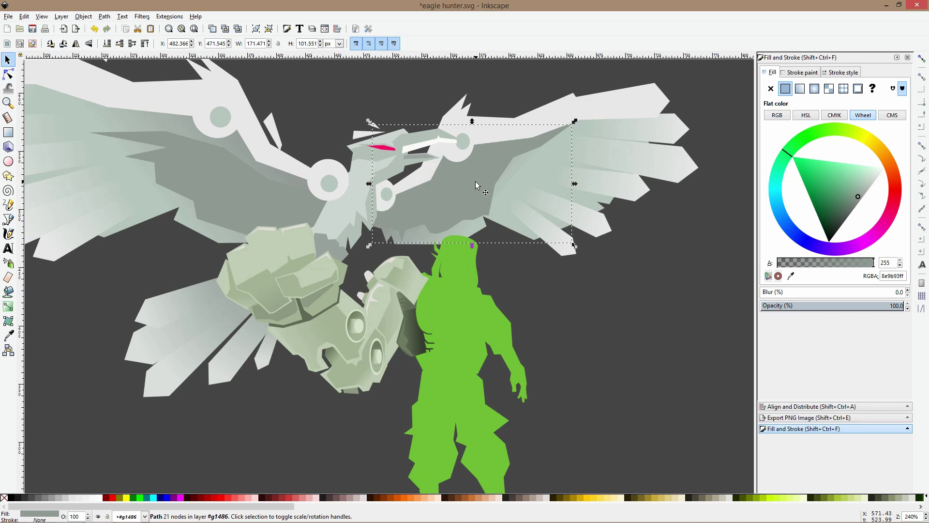
# Apply a linear gradient fading to transparent to the right-hand wing shading, running from the inner wing outwards to the feathers
pyautogui.click(8, 306)
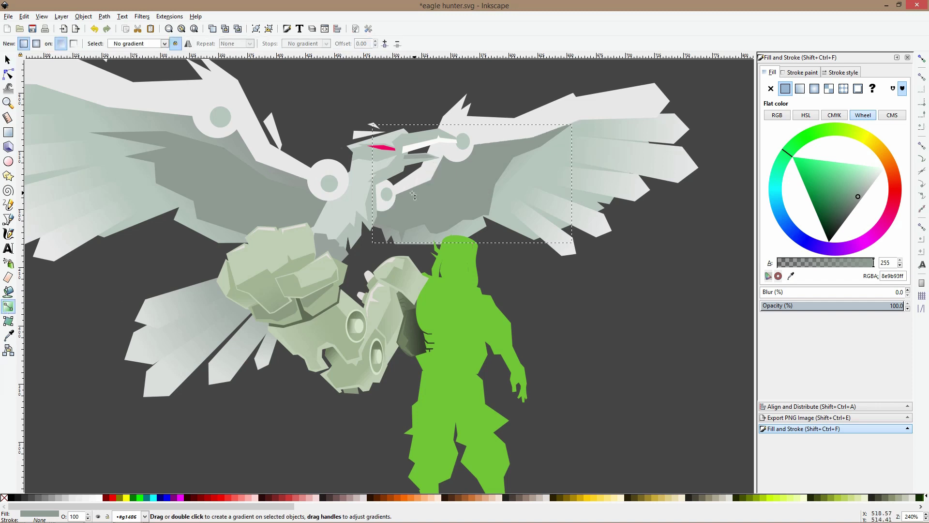
pyautogui.moveTo(412, 206); pyautogui.dragTo(523, 146)
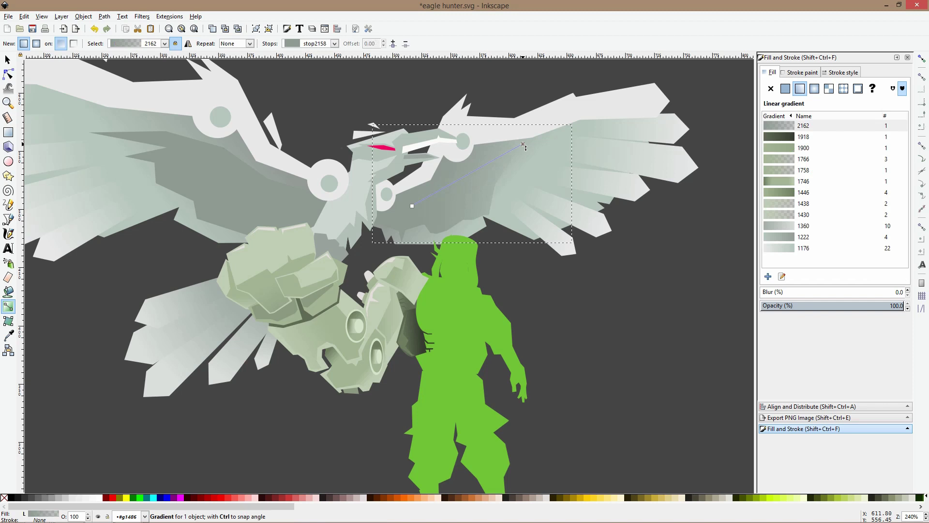
pyautogui.click(554, 143)
pyautogui.moveTo(412, 206); pyautogui.dragTo(417, 172)
pyautogui.click(451, 182)
pyautogui.moveTo(555, 142); pyautogui.dragTo(514, 206)
# Apply linear gradient 2162 to the left-hand wing's dark shading and angle it from below the outer joint down towards the feathers
pyautogui.click(289, 202)
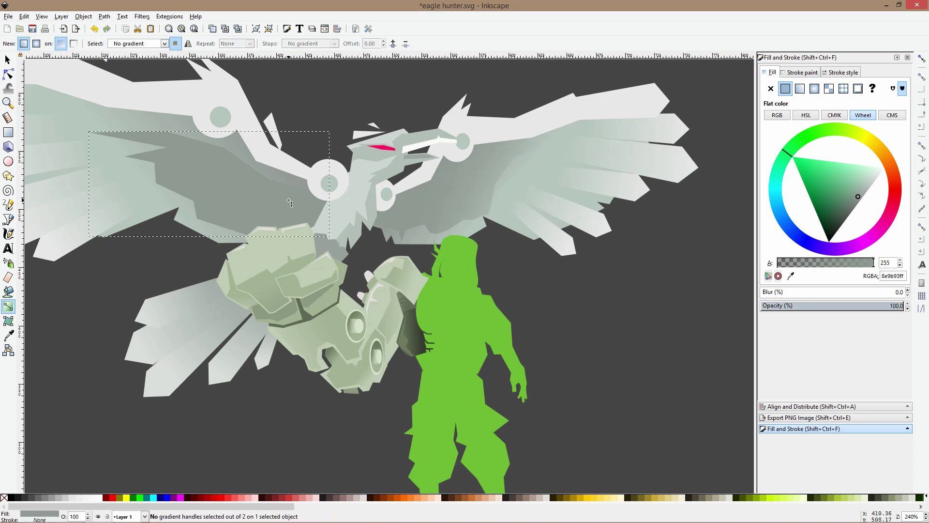
pyautogui.click(452, 175)
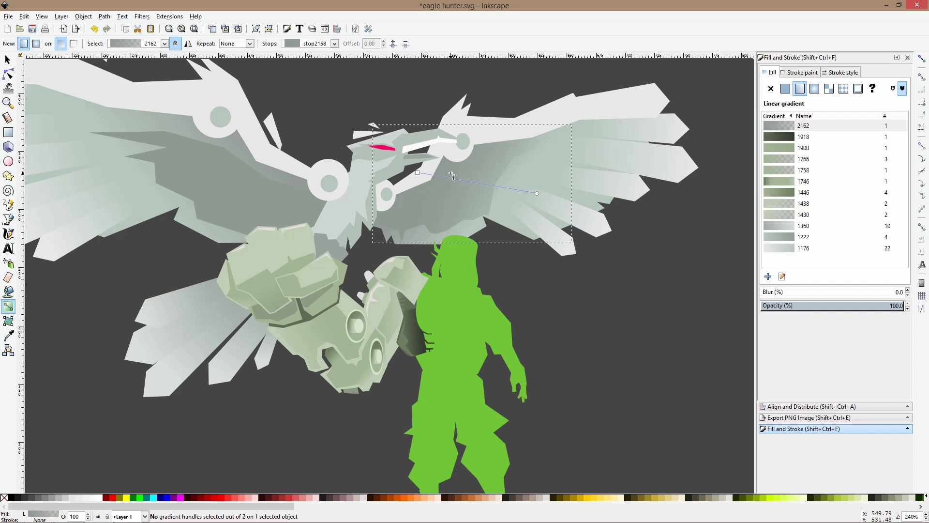
pyautogui.click(295, 202)
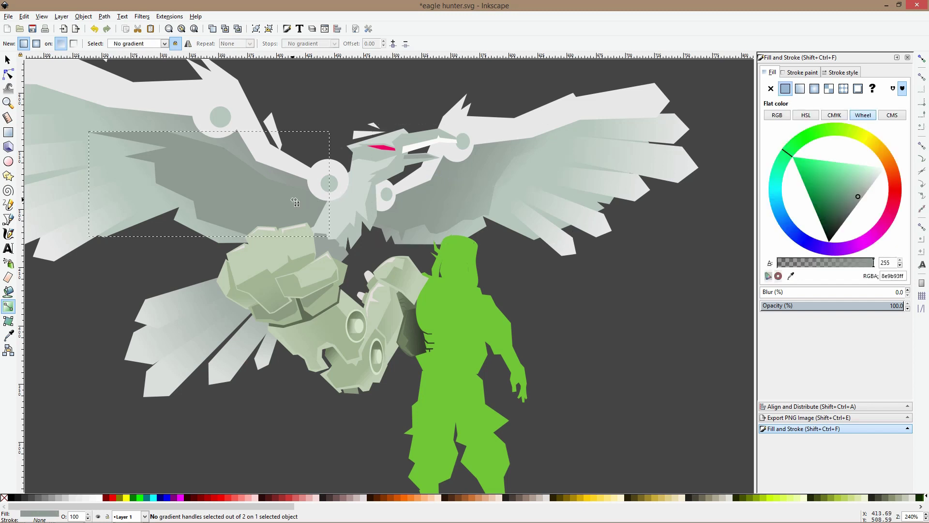
pyautogui.click(800, 89)
pyautogui.click(789, 136)
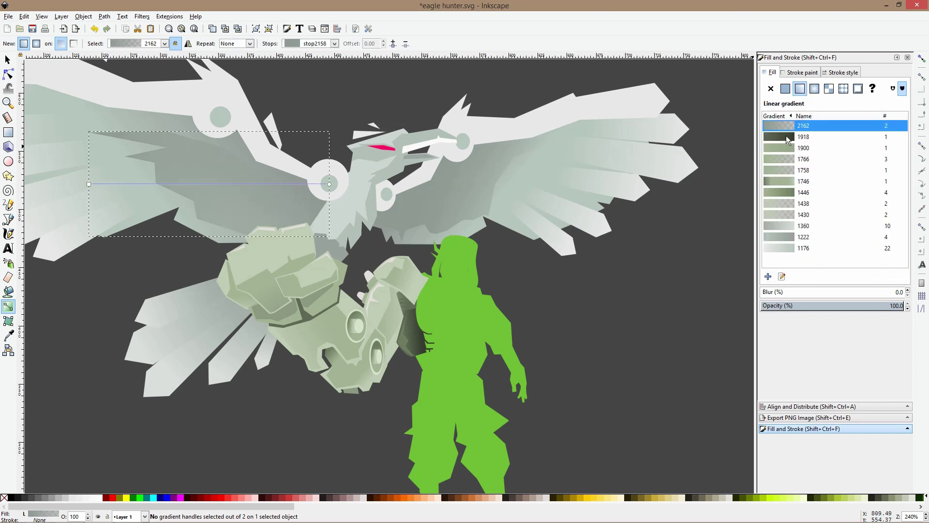
pyautogui.moveTo(89, 184); pyautogui.dragTo(133, 183)
pyautogui.click(329, 184)
pyautogui.moveTo(282, 175); pyautogui.dragTo(212, 141)
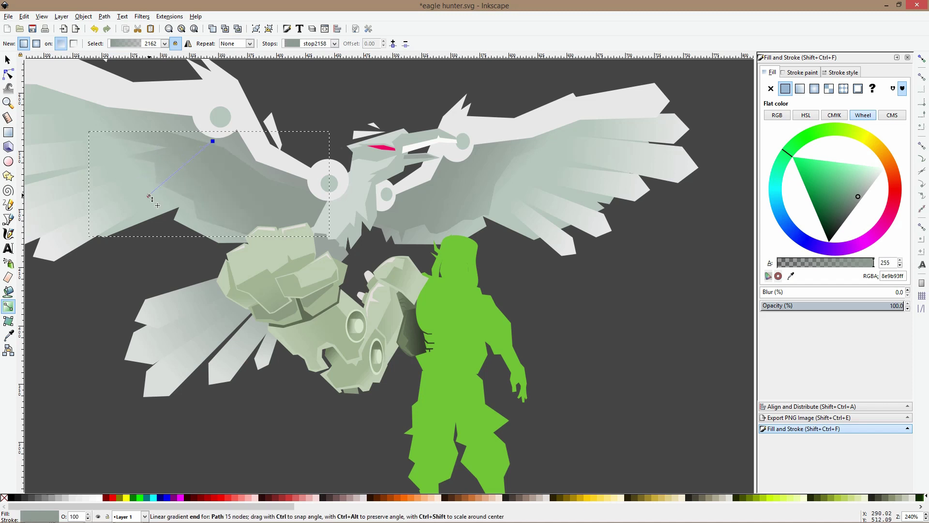
# Shift the left-hand wing shading to X 243.665, Y 489.239 px and deselect it
pyautogui.press('s')
pyautogui.moveTo(218, 166); pyautogui.dragTo(223, 165)
pyautogui.scroll(-3, 221, 165)
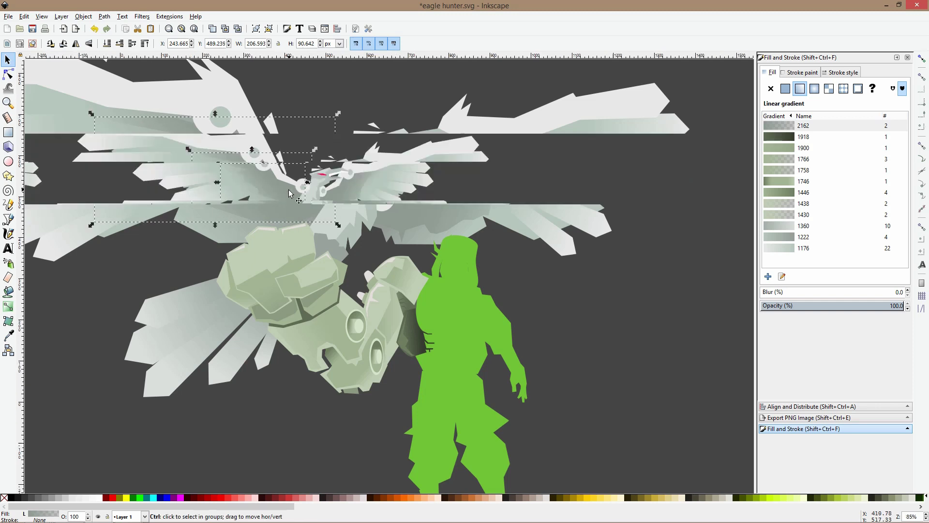
pyautogui.click(588, 342)
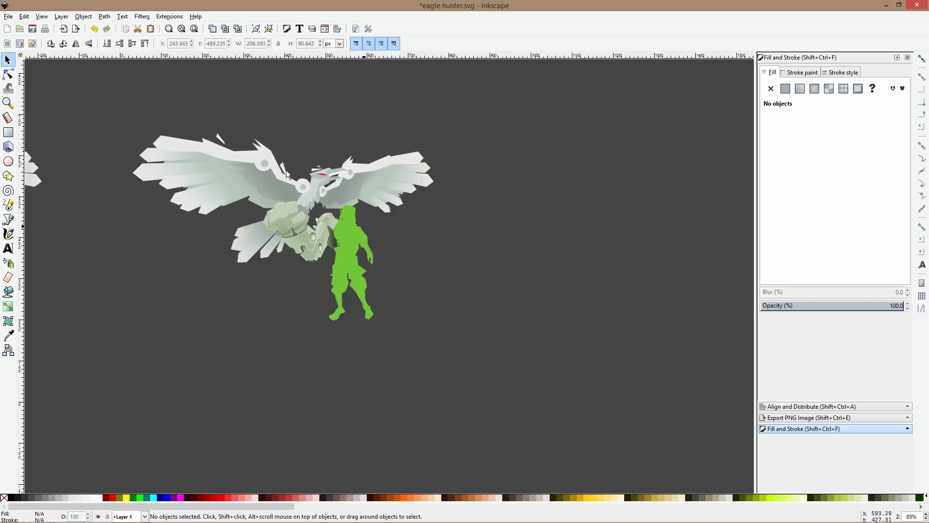
# Add a node to the lower edge of the rightmost grey neck feather and pull it down-left into a tip
pyautogui.scroll(2, 309, 169)
pyautogui.moveTo(533, 126); pyautogui.dragTo(599, 136)
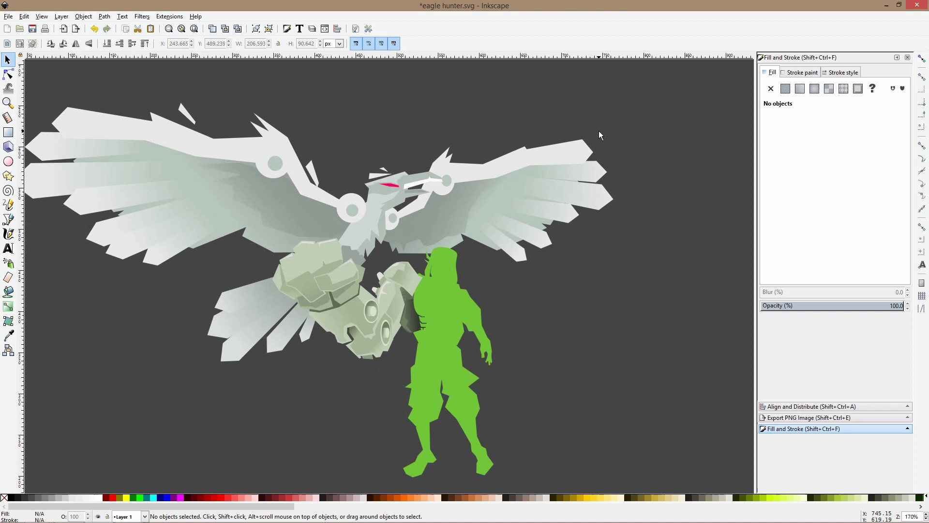
pyautogui.scroll(-1, 599, 131)
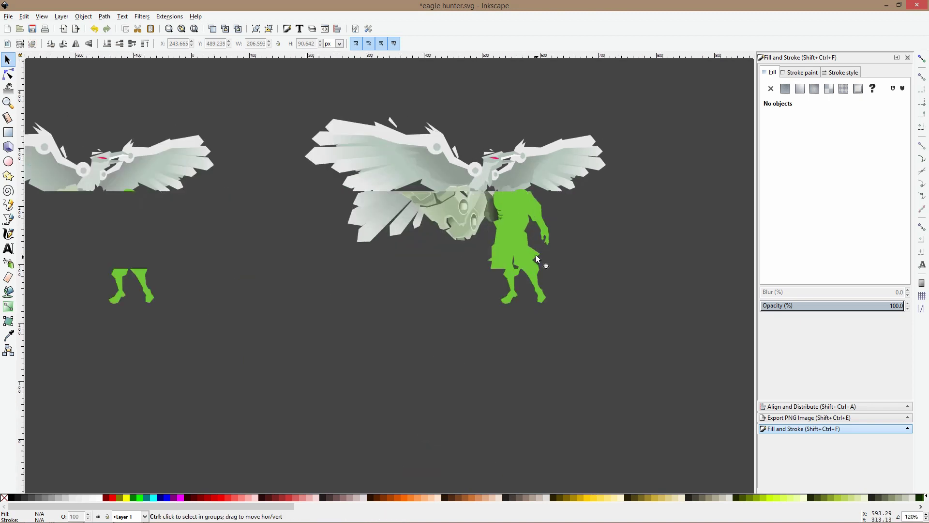
pyautogui.click(464, 121)
pyautogui.scroll(3, 464, 121)
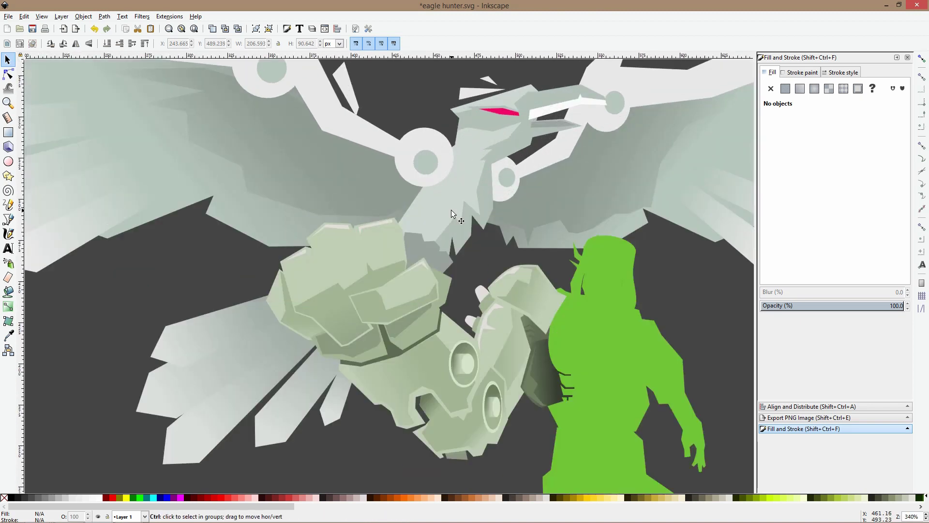
pyautogui.scroll(2, 415, 246)
pyautogui.keyDown('ctrl'); pyautogui.click(405, 225); pyautogui.keyUp('ctrl')
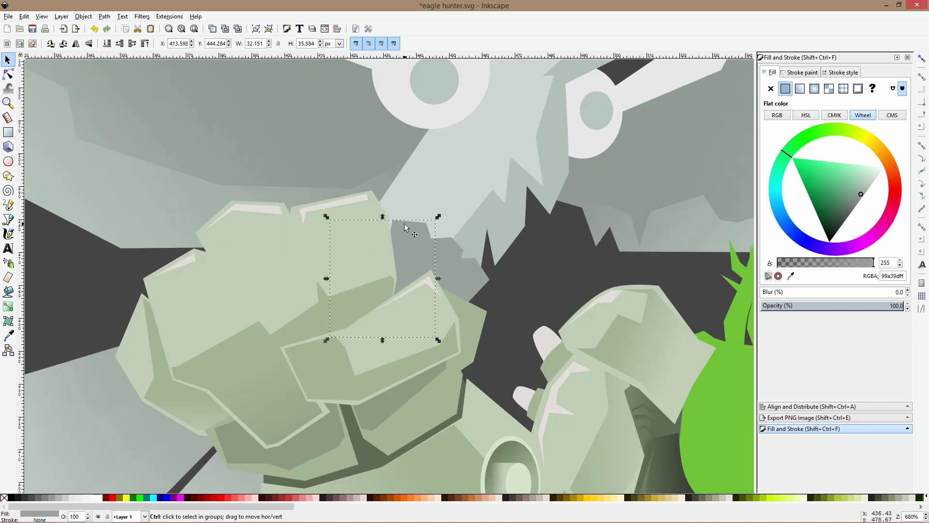
pyautogui.keyDown('ctrl'); pyautogui.click(463, 276); pyautogui.keyUp('ctrl')
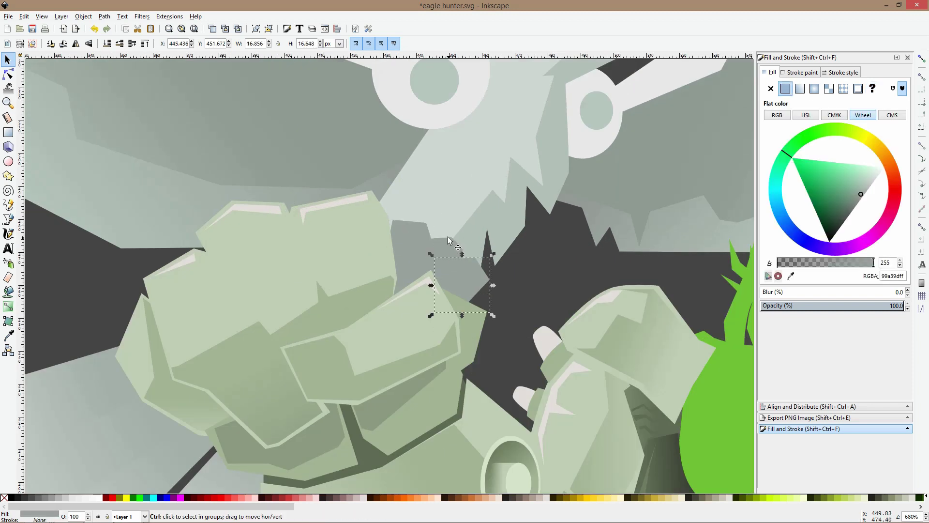
pyautogui.click(8, 74)
pyautogui.scroll(2, 405, 280)
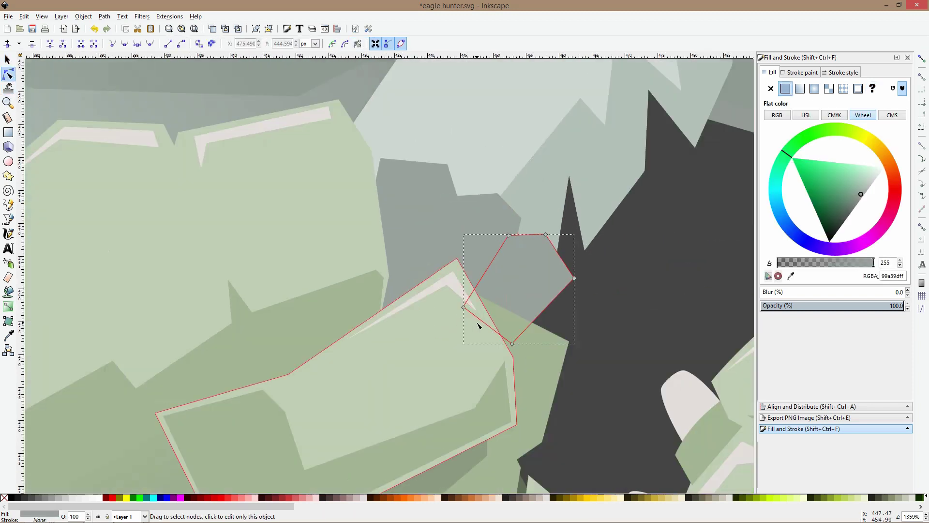
pyautogui.doubleClick(488, 326)
pyautogui.moveTo(488, 326); pyautogui.dragTo(449, 379)
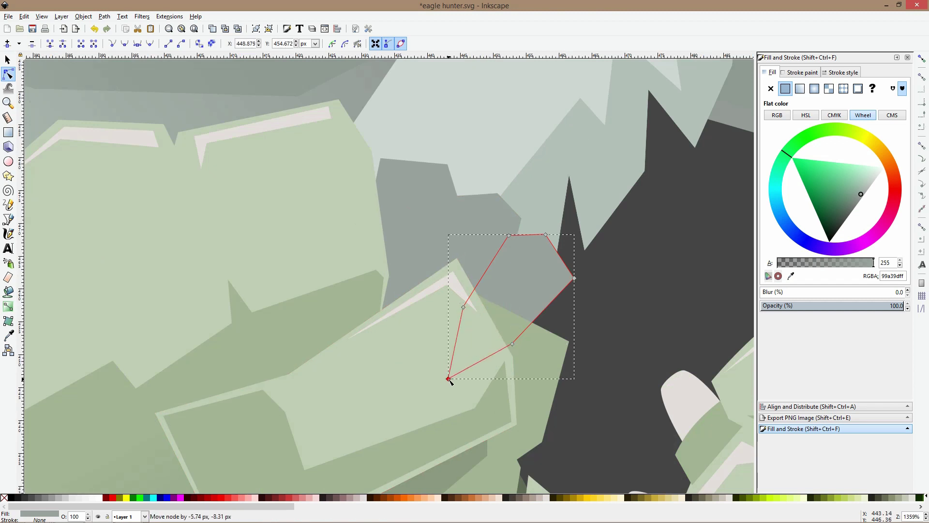
# Shift the feather's three lower nodes to the right, making the shape about 13.9 by 23.7 px
pyautogui.keyDown('shift'); pyautogui.click(463, 307); pyautogui.keyUp('shift')
pyautogui.keyDown('shift'); pyautogui.click(512, 344); pyautogui.keyUp('shift')
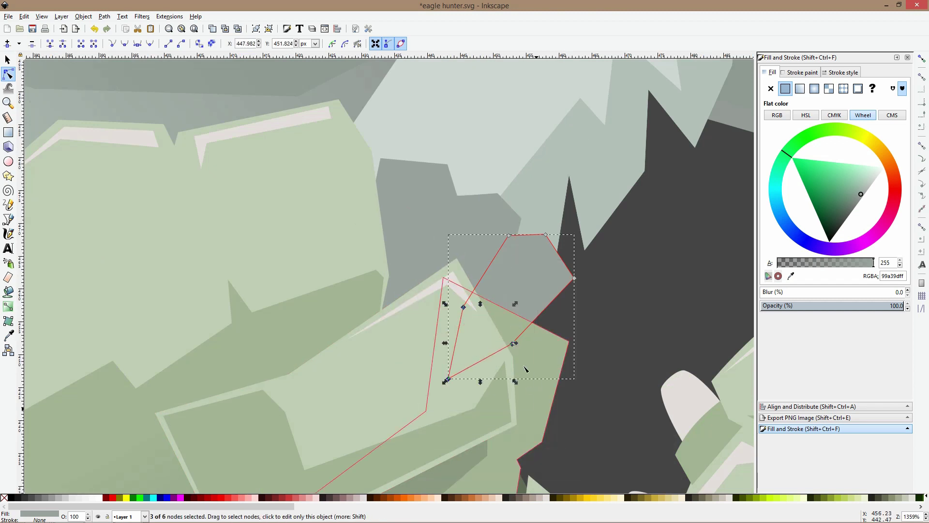
pyautogui.moveTo(514, 345); pyautogui.dragTo(541, 360)
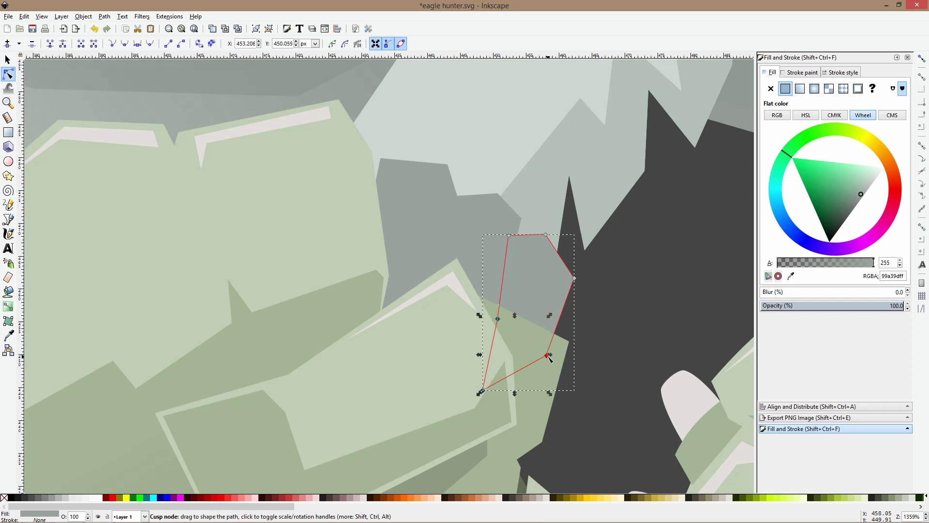
pyautogui.press('s')
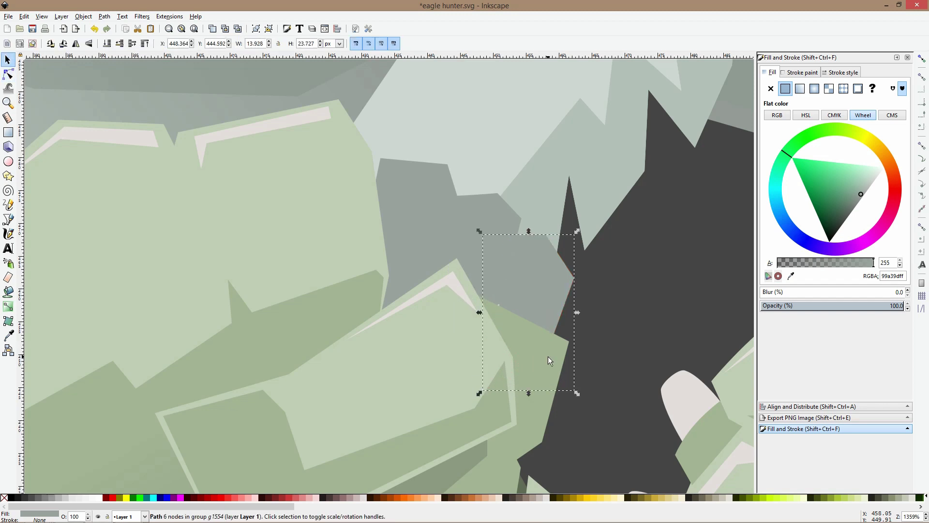
# Move the reshaped feather out of the eagle's group into Layer 1 and place it in front of the armoured fist
pyautogui.hotkey('ctrl', 'z')
pyautogui.click(534, 339)
pyautogui.keyDown('ctrl'); pyautogui.keyDown('alt'); pyautogui.click(534, 339); pyautogui.keyUp('alt'); pyautogui.keyUp('ctrl')
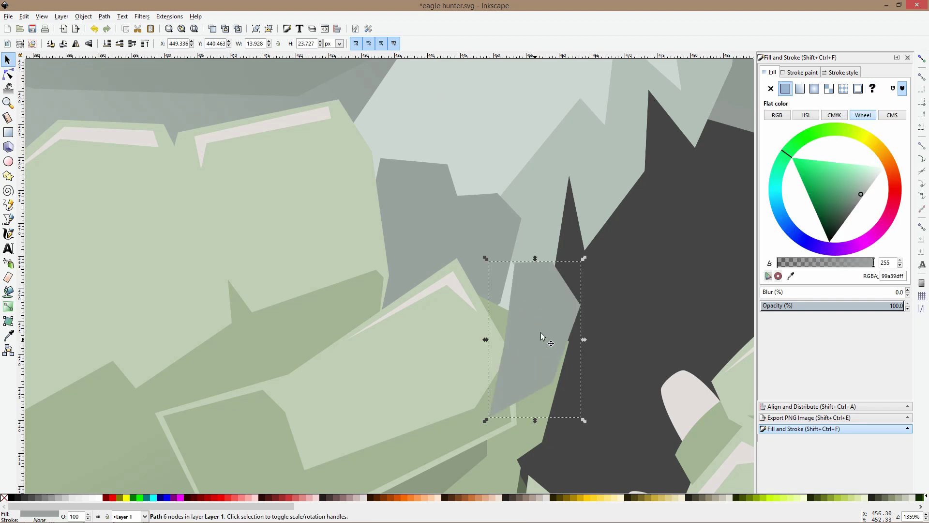
pyautogui.press('pageup')
pyautogui.press('pageup')
pyautogui.press('pageup')
# Move the two other grey neck feathers out of the eagle's group into Layer 1, positioned over the fist at X 415.358, Y 442.701 px
pyautogui.keyDown('ctrl'); pyautogui.keyDown('alt'); pyautogui.click(481, 248); pyautogui.keyUp('alt'); pyautogui.keyUp('ctrl')
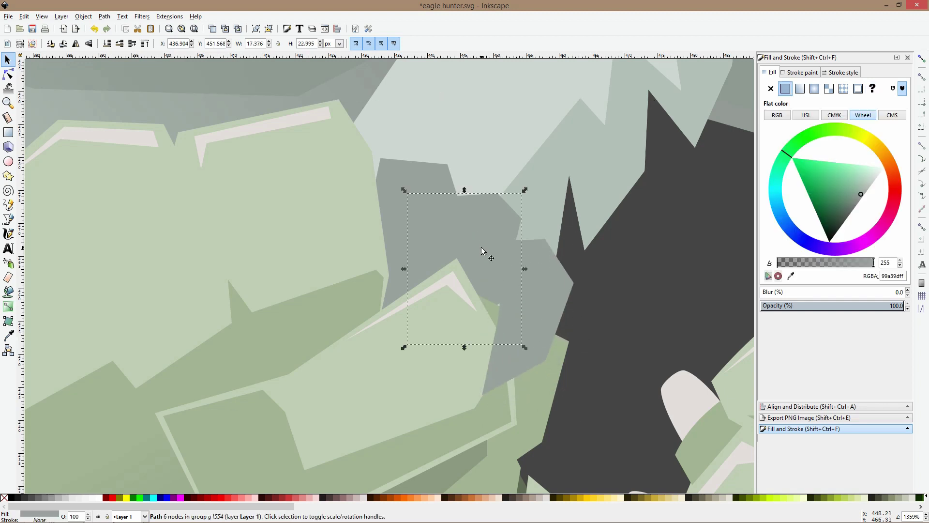
pyautogui.keyDown('ctrl'); pyautogui.keyDown('alt'); pyautogui.click(420, 229); pyautogui.keyUp('alt'); pyautogui.keyUp('ctrl')
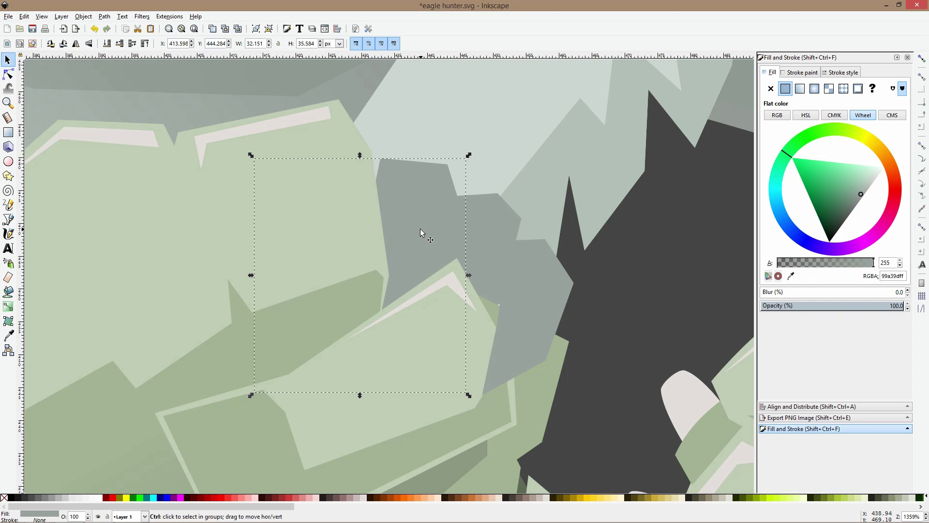
pyautogui.keyDown('ctrl'); pyautogui.keyDown('shift'); pyautogui.click(480, 230); pyautogui.keyUp('shift'); pyautogui.keyUp('ctrl')
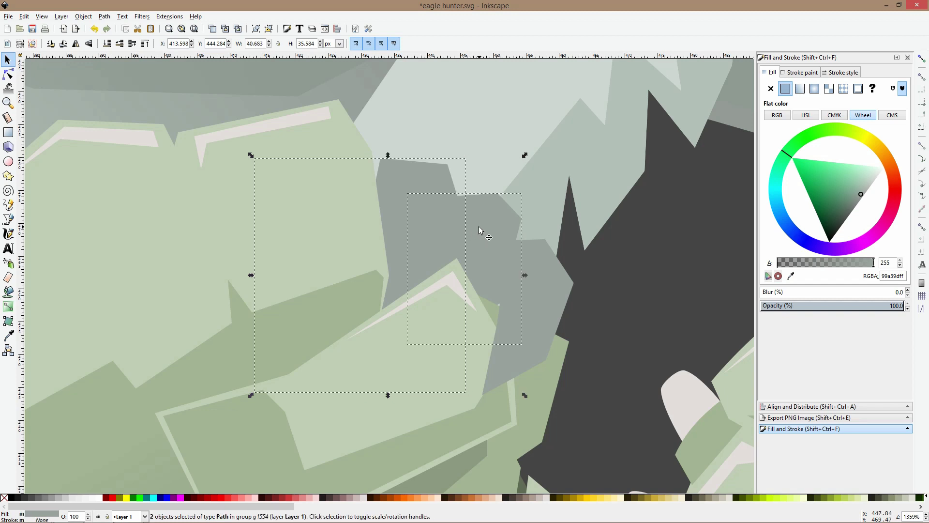
pyautogui.press('Delete')
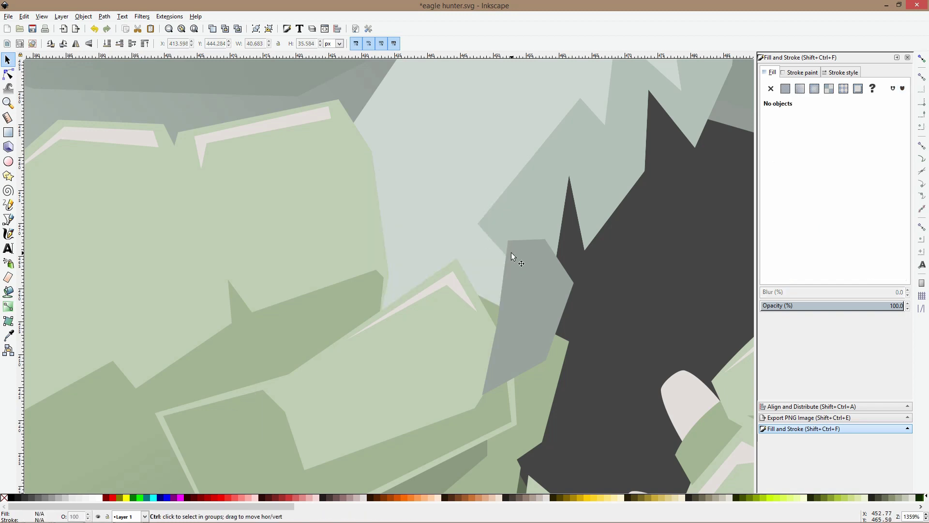
pyautogui.hotkey('ctrl', 'z')
pyautogui.moveTo(500, 257); pyautogui.dragTo(390, 301)
pyautogui.scroll(-2, 391, 301)
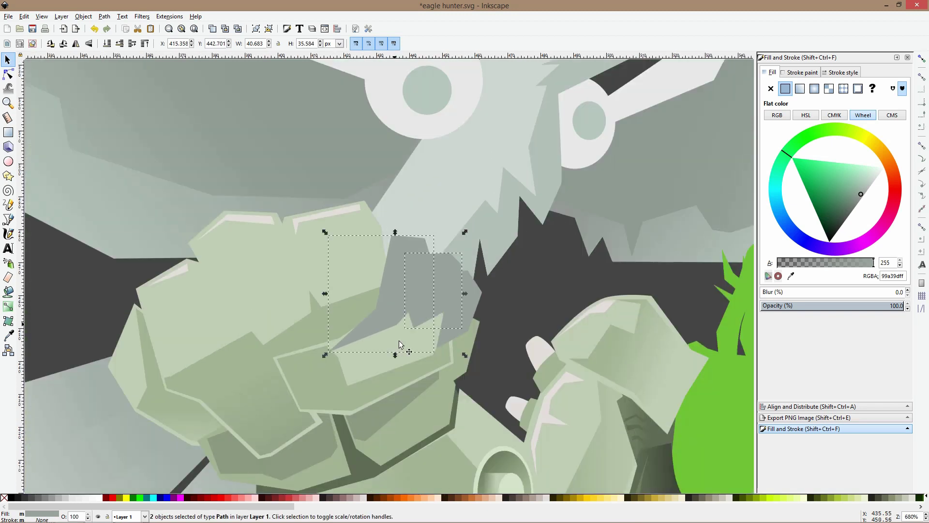
# Reshape the lower nodes of the left and middle grey feathers into short pointed tips overlapping the fist
pyautogui.click(8, 73)
pyautogui.scroll(2, 390, 291)
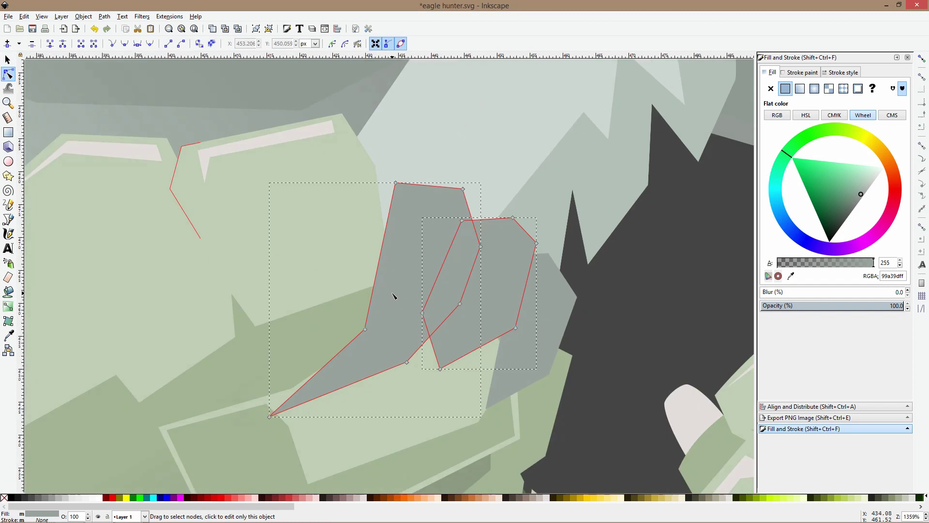
pyautogui.click(286, 409)
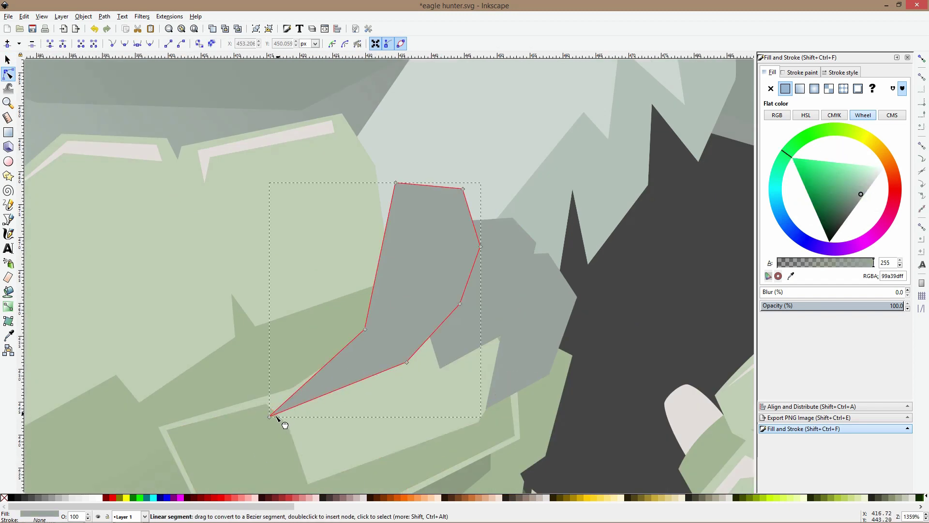
pyautogui.moveTo(270, 417); pyautogui.dragTo(374, 350)
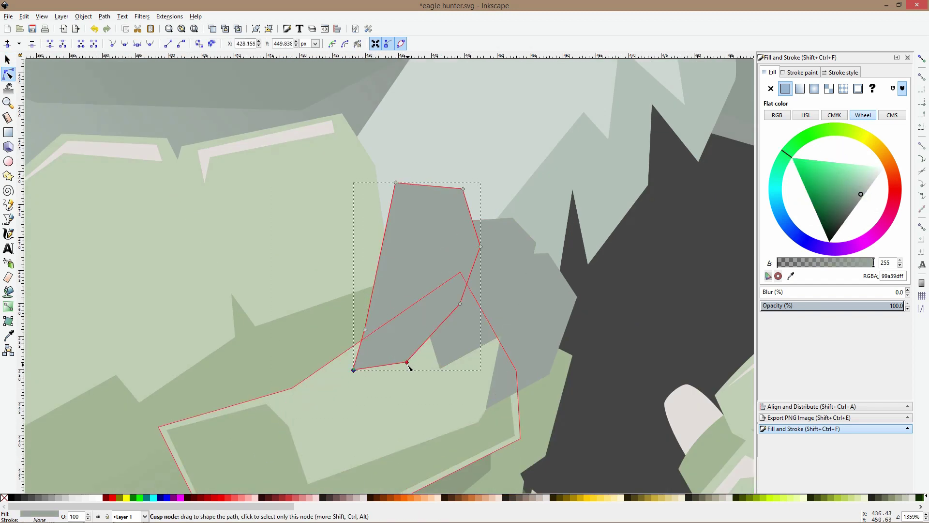
pyautogui.click(450, 344)
pyautogui.moveTo(440, 369); pyautogui.dragTo(417, 379)
pyautogui.press('s')
# Draw a closed five-node feather shape about 10.6 by 15.2 px with straight segments, beside the upper edge of the leftmost grey feather
pyautogui.scroll(-2, 435, 251)
pyautogui.press('b')
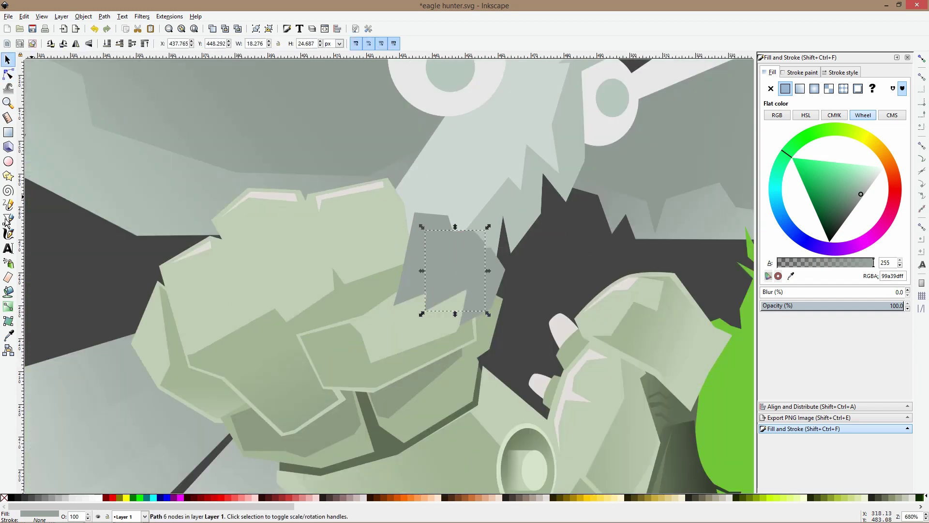
pyautogui.scroll(2, 409, 190)
pyautogui.click(441, 248)
pyautogui.click(414, 215)
pyautogui.click(372, 209)
pyautogui.click(381, 277)
pyautogui.click(405, 306)
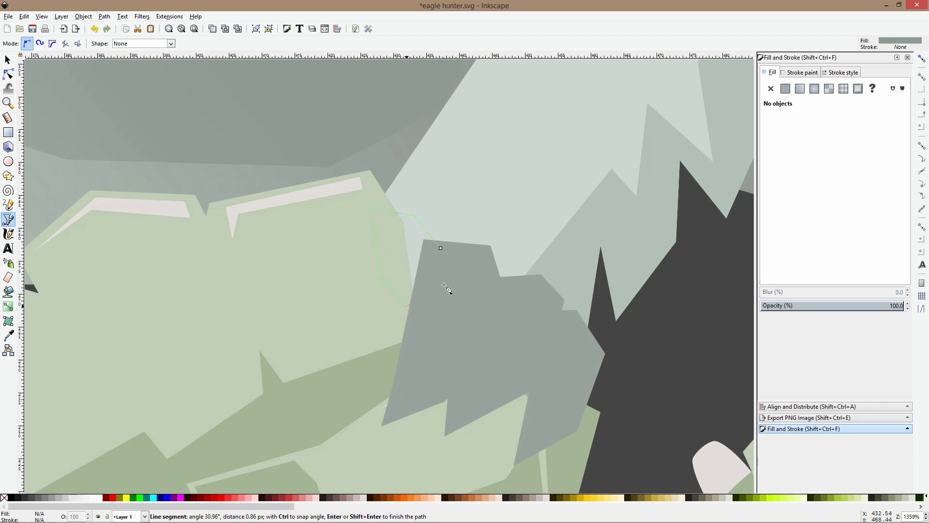
pyautogui.click(441, 248)
# Recolour the grey neck feathers to the sampled flat fill 8e9b93, matching the new shape
pyautogui.press('s')
pyautogui.keyDown('shift'); pyautogui.click(507, 300); pyautogui.keyUp('shift')
pyautogui.keyDown('shift'); pyautogui.click(580, 368); pyautogui.keyUp('shift')
pyautogui.click(8, 335)
pyautogui.click(419, 247)
pyautogui.press('Escape')
pyautogui.click(416, 225)
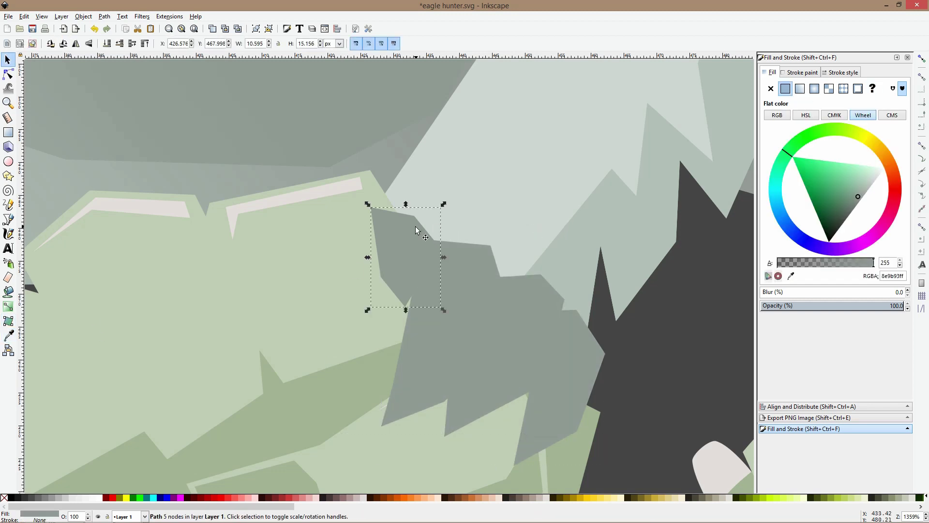
# Adjust the lower nodes of the small upper feather so it overlaps the fist, at about 12.9 by 15.1 px
pyautogui.click(8, 74)
pyautogui.moveTo(405, 307); pyautogui.dragTo(413, 306)
pyautogui.press('Escape')
pyautogui.press('5')
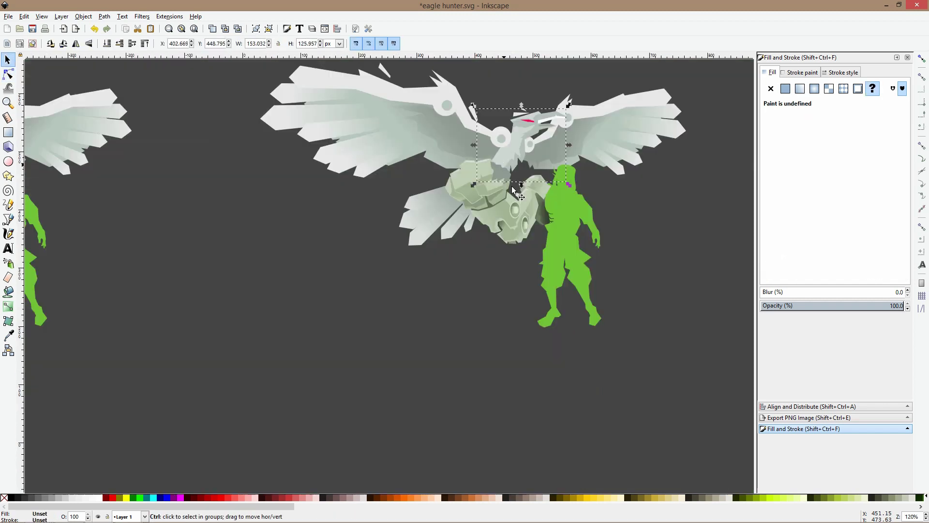
pyautogui.press('s')
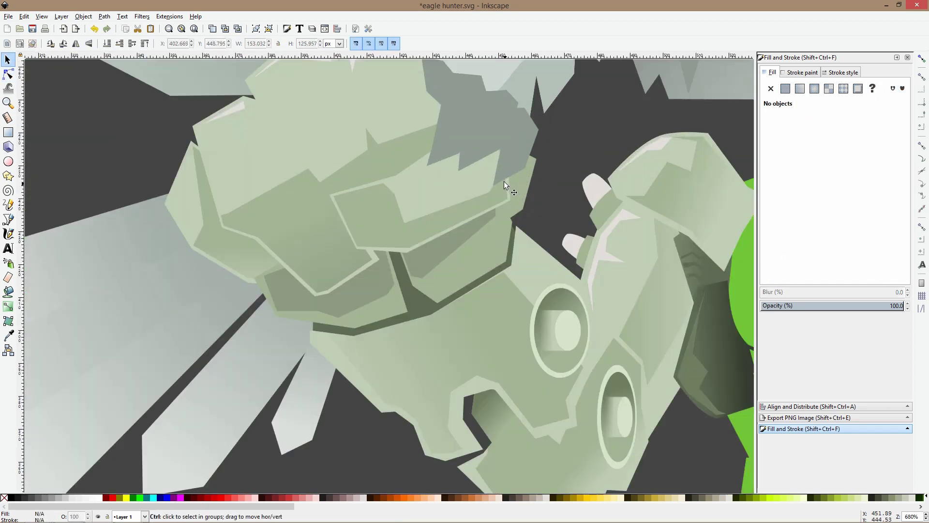
pyautogui.keyDown('ctrl'); pyautogui.scroll(5, 504, 181); pyautogui.keyUp('ctrl')
pyautogui.click(7, 74)
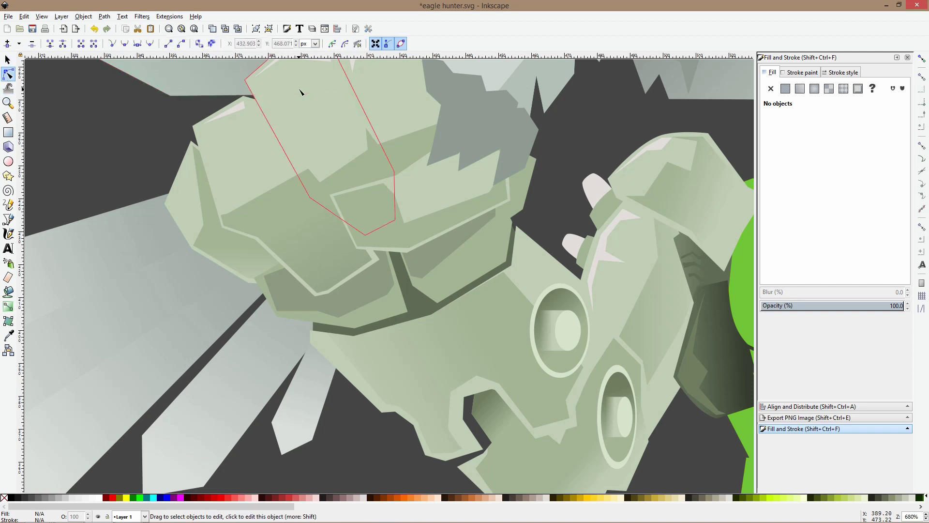
pyautogui.click(428, 91)
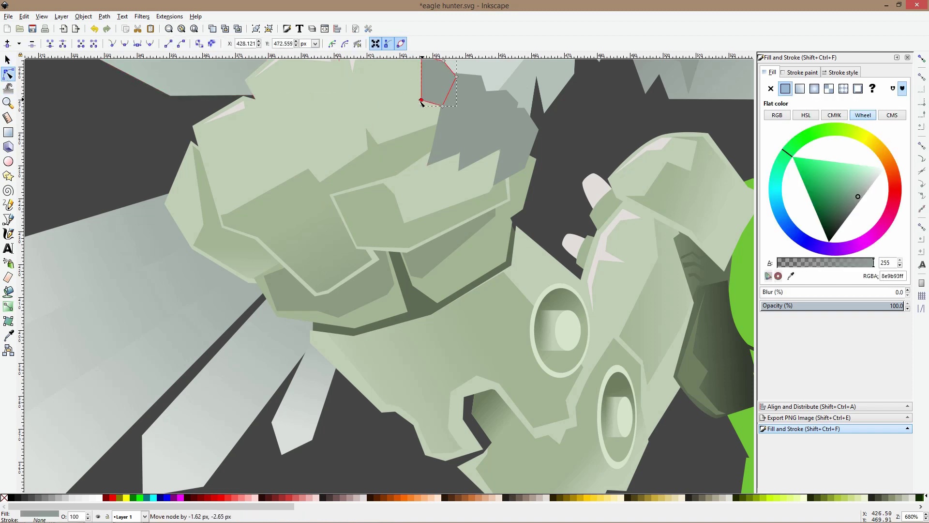
pyautogui.press('s')
# Draw a narrow closed highlight shape down the left grey feather, from its upper edge to its pointed tip
pyautogui.keyDown('ctrl'); pyautogui.scroll(-1, 490, 130); pyautogui.keyUp('ctrl')
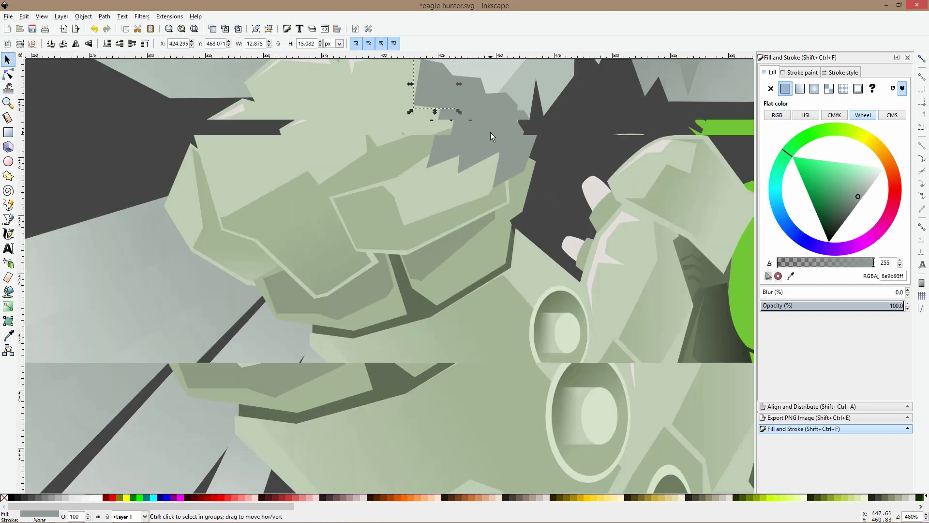
pyautogui.scroll(6, 490, 132)
pyautogui.press('b')
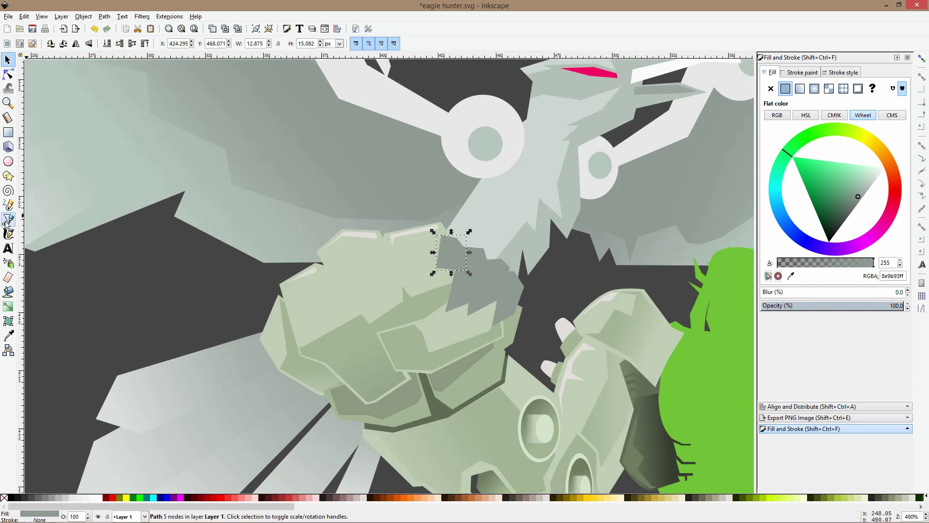
pyautogui.keyDown('ctrl'); pyautogui.scroll(3, 481, 265); pyautogui.keyUp('ctrl')
pyautogui.click(476, 224)
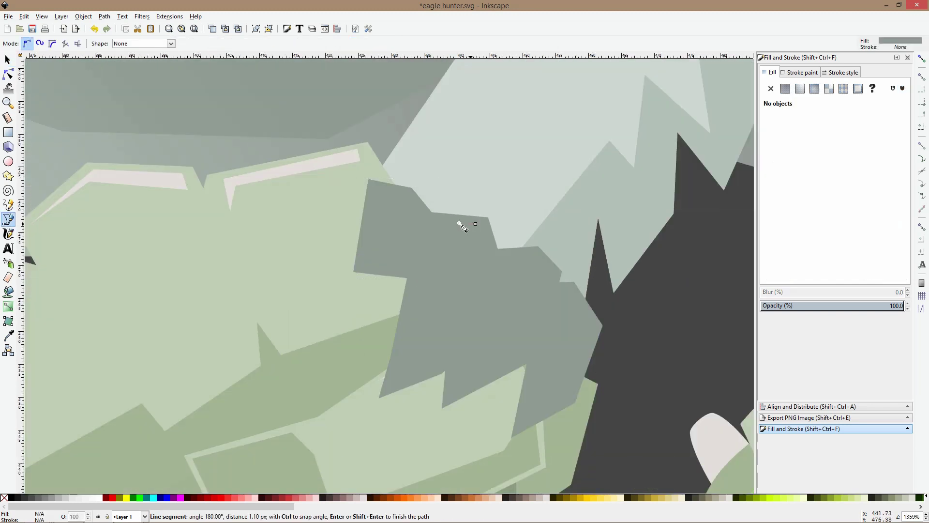
pyautogui.click(433, 221)
pyautogui.click(399, 352)
pyautogui.click(382, 394)
pyautogui.click(445, 307)
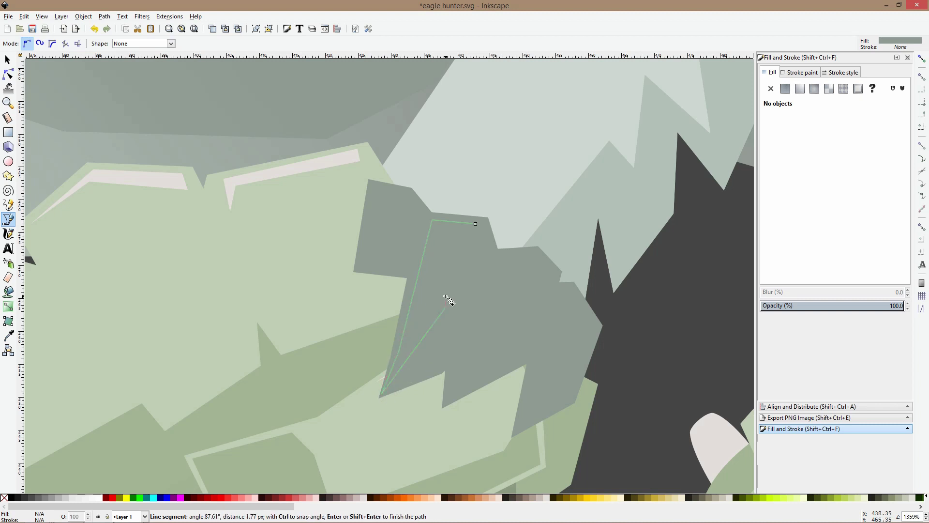
pyautogui.click(450, 290)
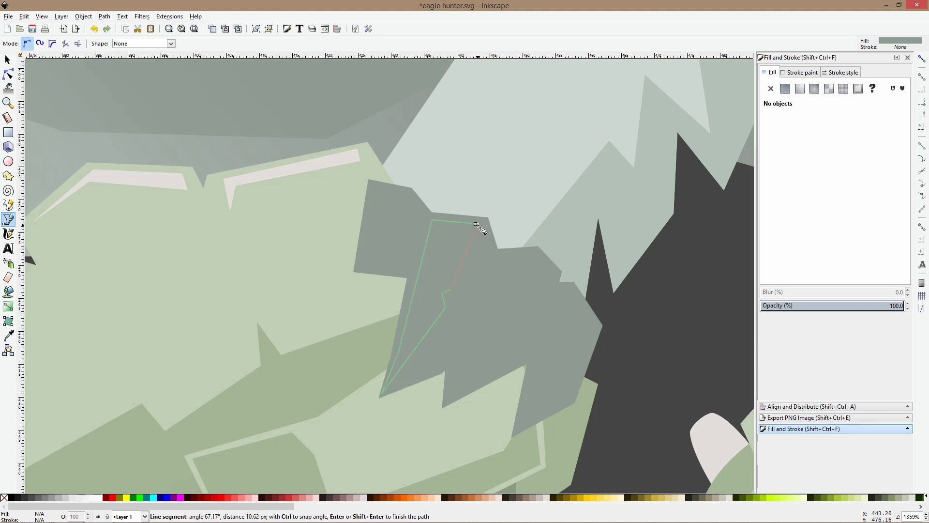
pyautogui.click(476, 224)
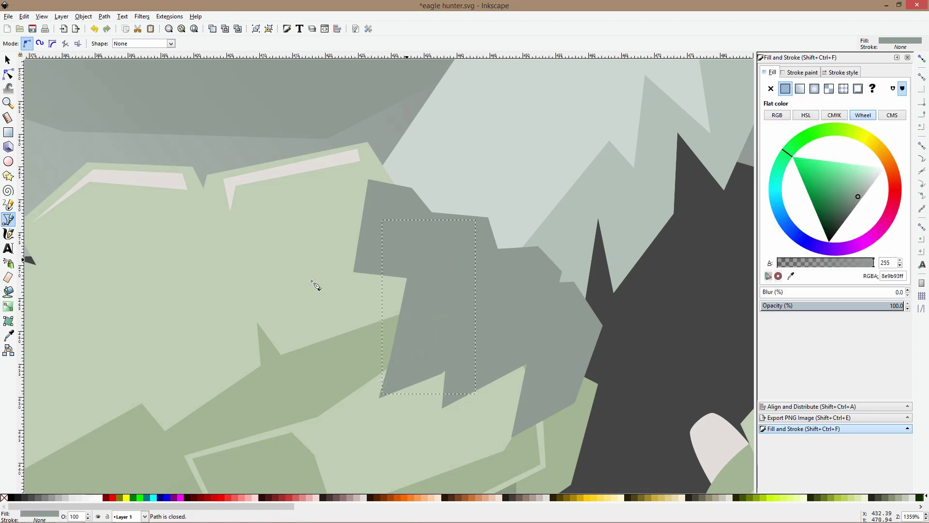
# Fill the new highlight with the sampled colour a4b2aa and open its nodes for editing
pyautogui.press('d')
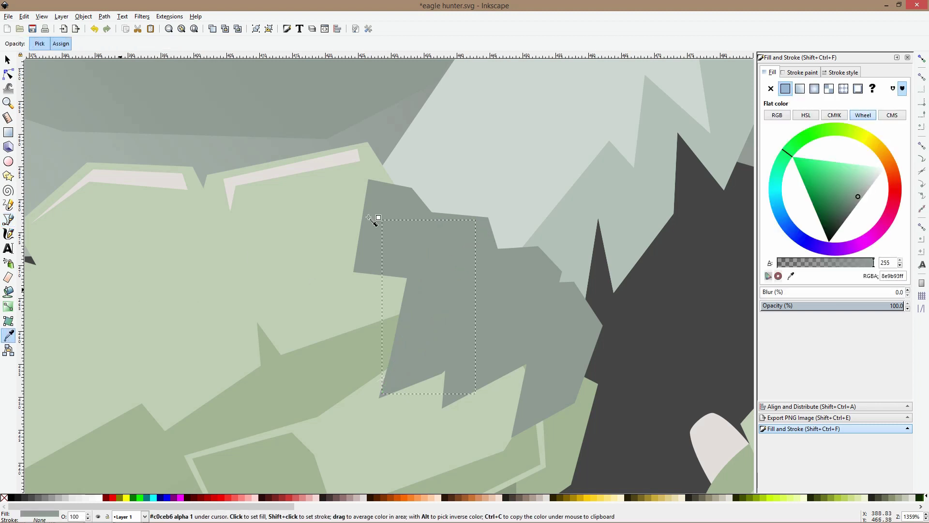
pyautogui.click(548, 232)
pyautogui.moveTo(455, 252); pyautogui.dragTo(471, 271)
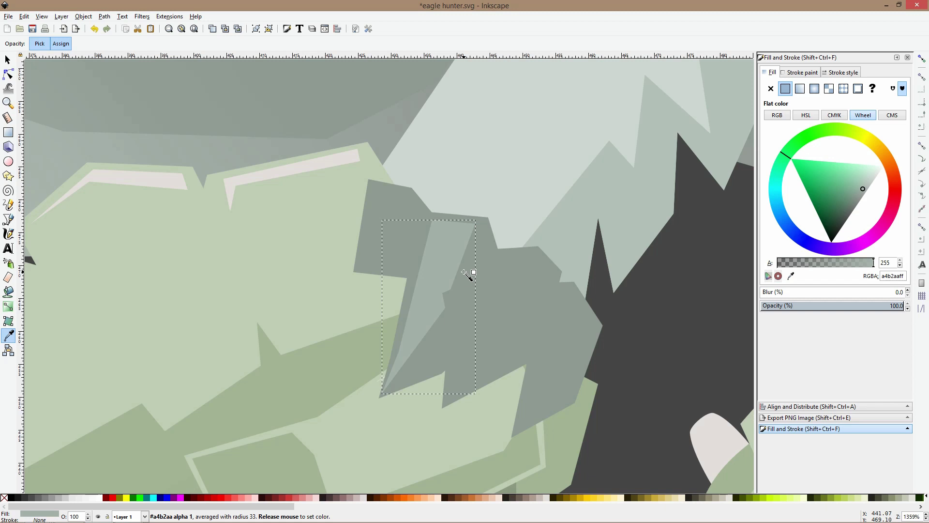
pyautogui.press('s')
pyautogui.click(8, 74)
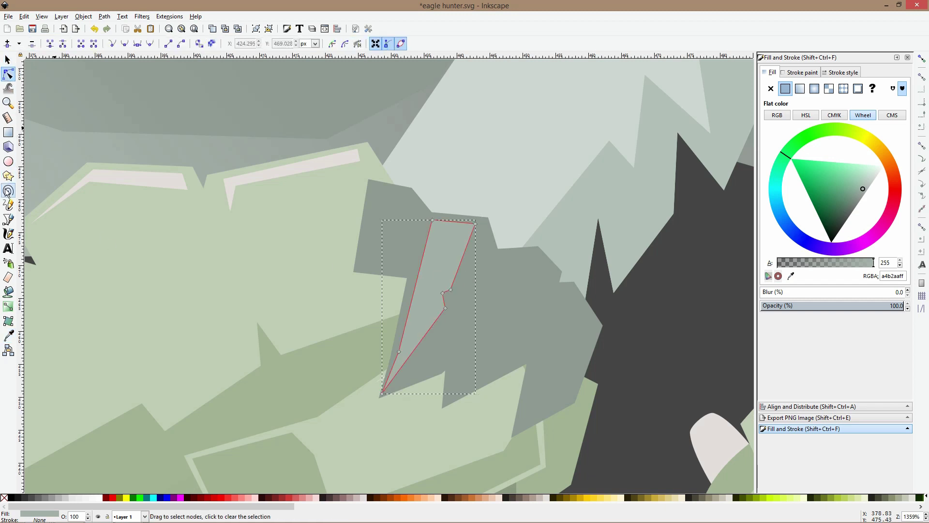
# Draw a small closed triangular highlight inside the uppermost grey feather overlapping the fist, following its upper-left edge
pyautogui.click(8, 220)
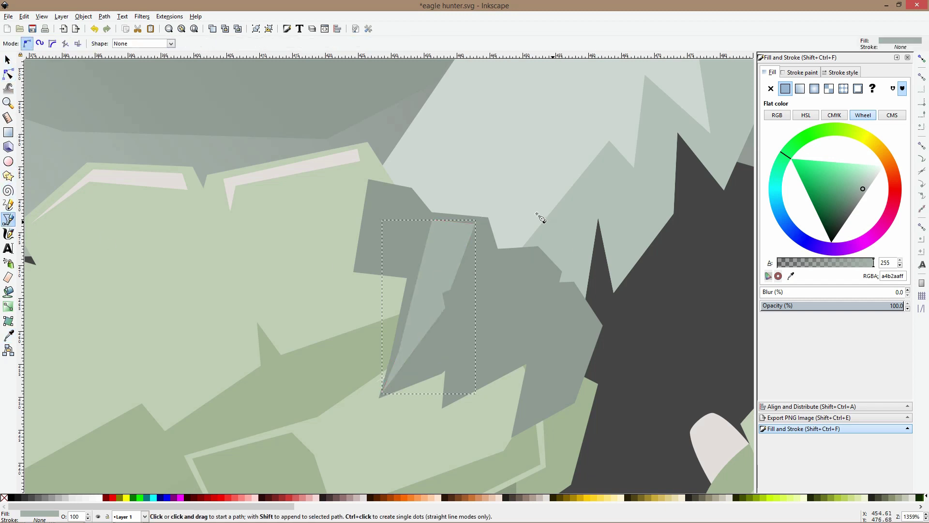
pyautogui.click(373, 185)
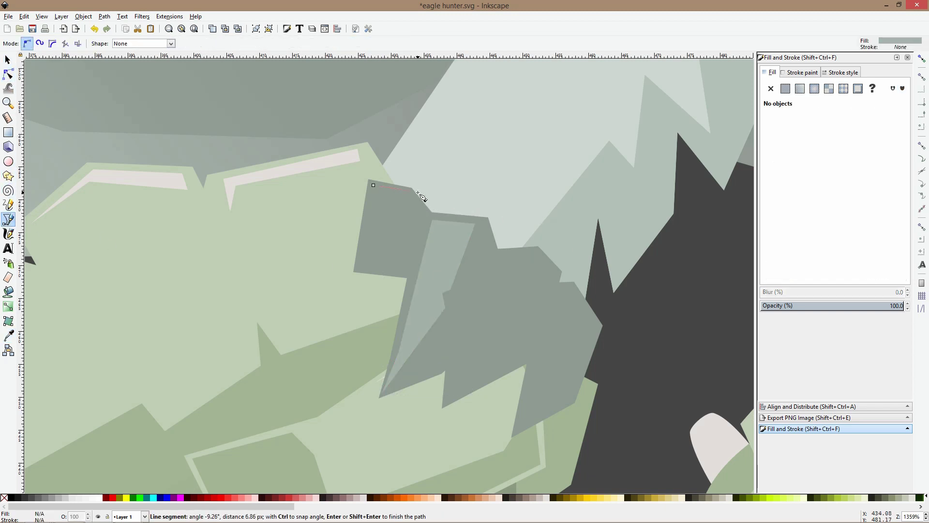
pyautogui.click(361, 259)
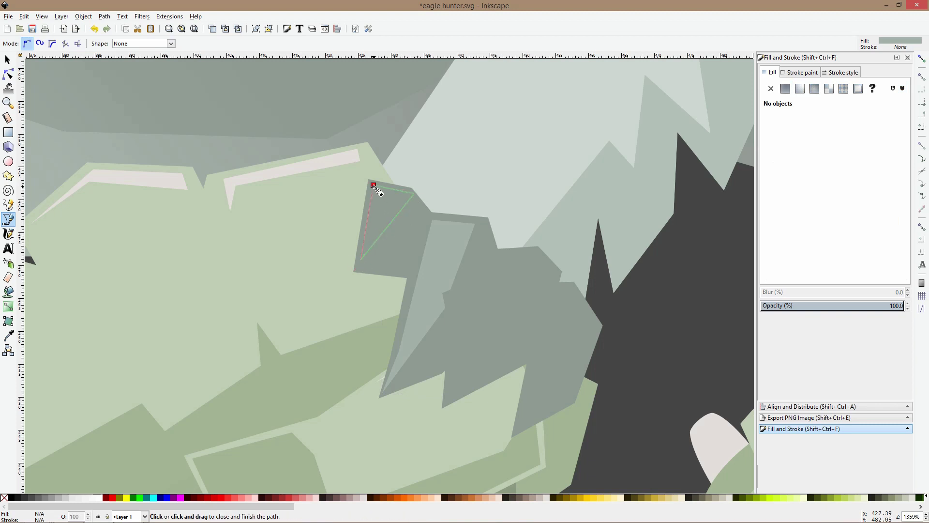
pyautogui.click(373, 186)
# Draw a closed, tapering highlight down the third grey feather, from its flat upper edge to its pointed tip
pyautogui.click(538, 252)
pyautogui.click(495, 253)
pyautogui.click(455, 356)
pyautogui.click(449, 397)
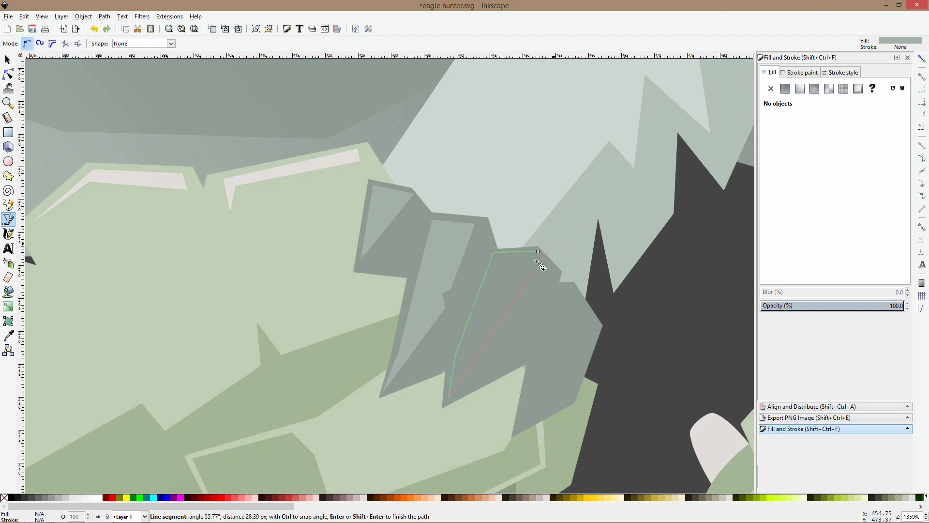
pyautogui.click(528, 281)
pyautogui.doubleClick(554, 270)
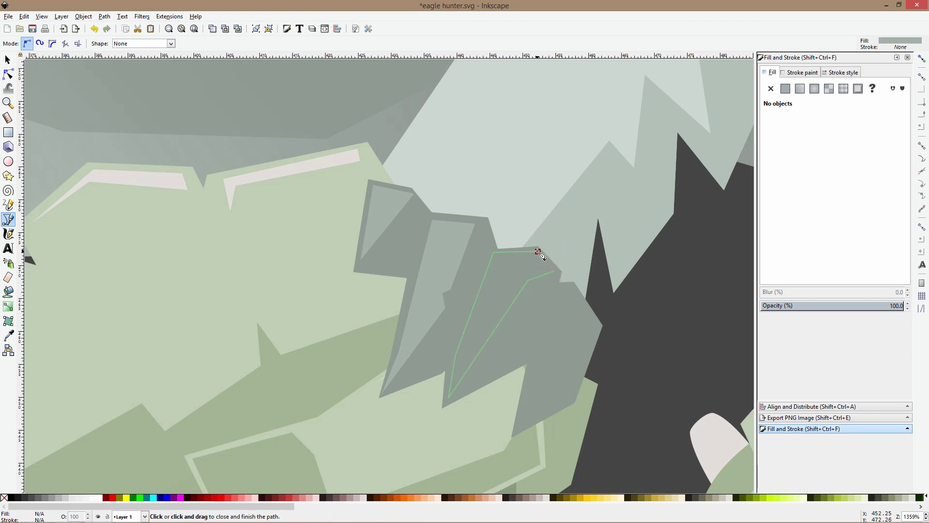
pyautogui.press('space')
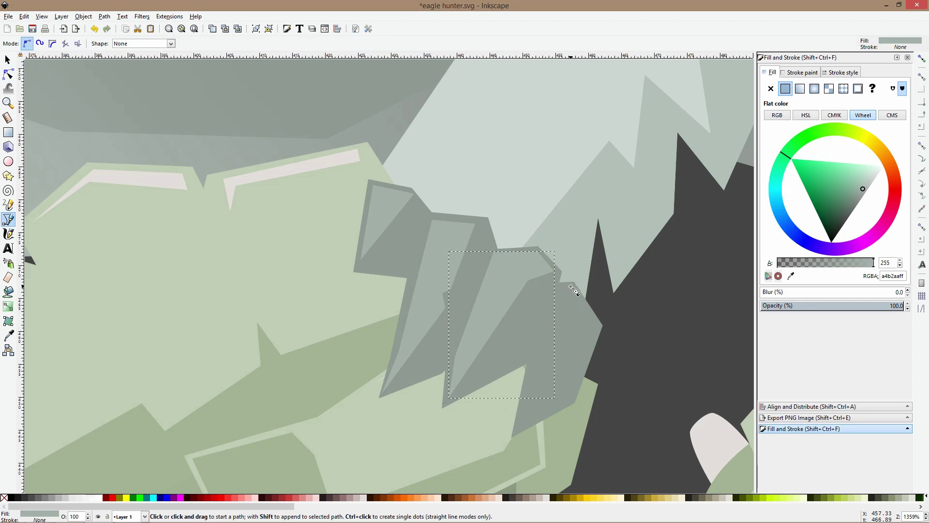
# Draw a closed highlight down the rightmost grey feather, inset from its edges and ending at its lower tip
pyautogui.click(571, 286)
pyautogui.click(560, 289)
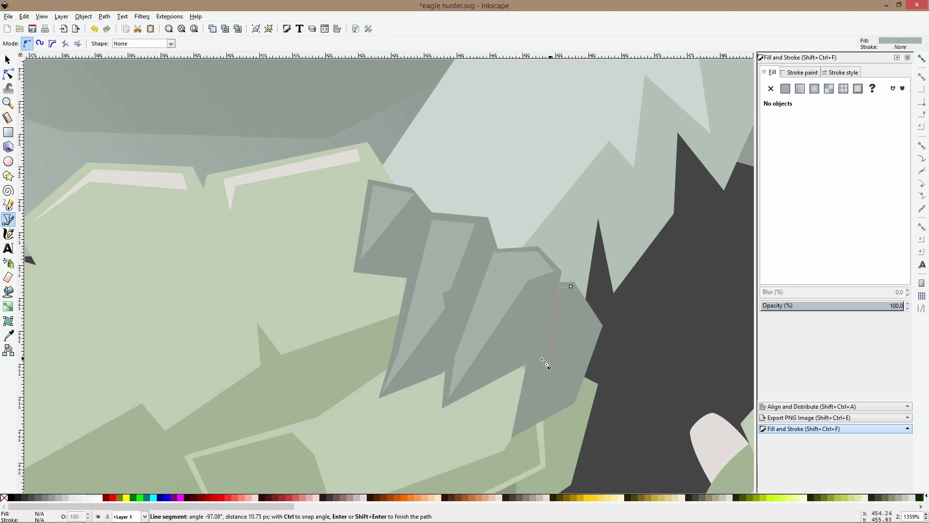
pyautogui.click(535, 361)
pyautogui.click(518, 428)
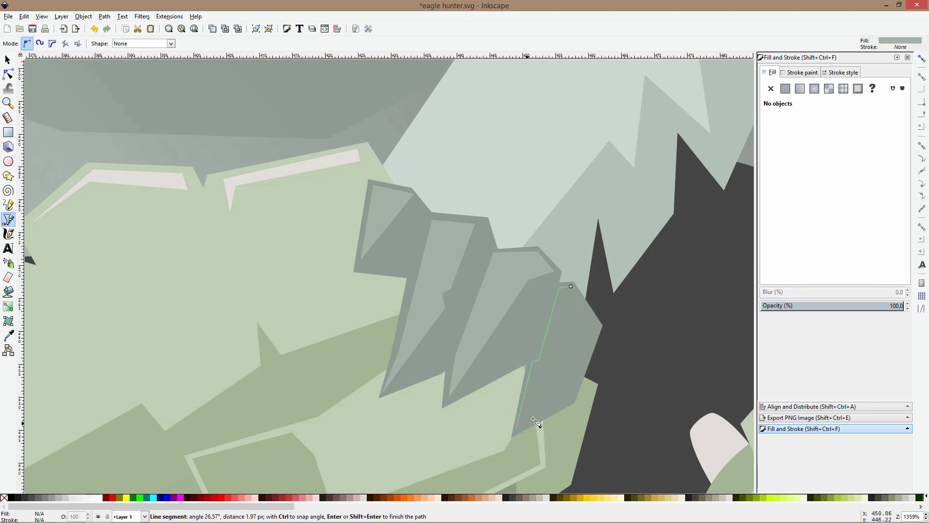
pyautogui.click(558, 399)
pyautogui.click(588, 339)
pyautogui.click(581, 315)
pyautogui.click(571, 286)
pyautogui.press('s')
# Group the four grey feathers over the fist together with their four highlights
pyautogui.scroll(-5, 581, 296)
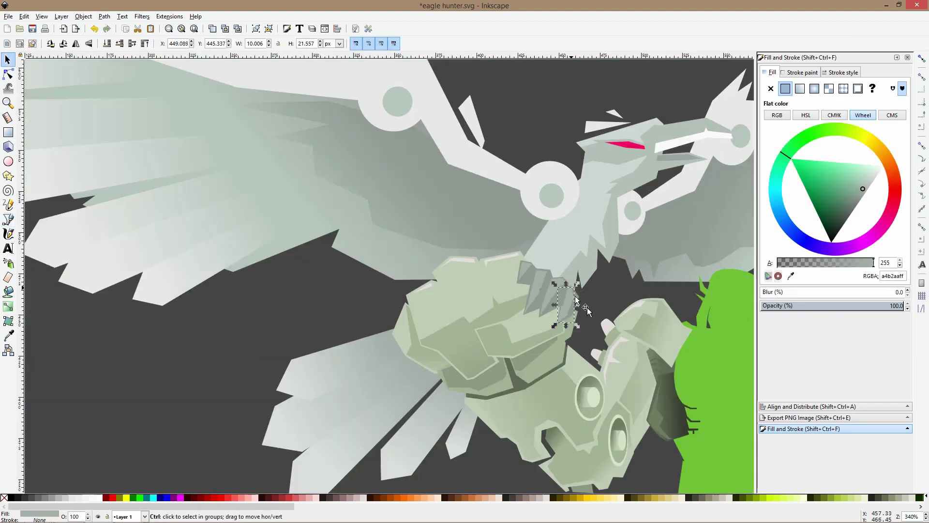
pyautogui.click(610, 301)
pyautogui.scroll(-4, 578, 374)
pyautogui.click(566, 372)
pyautogui.scroll(6, 595, 296)
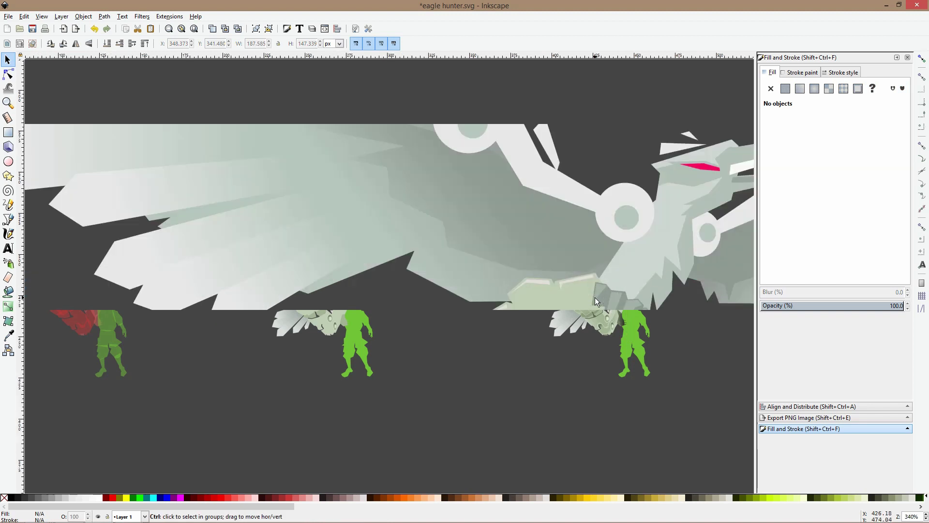
pyautogui.click(673, 338)
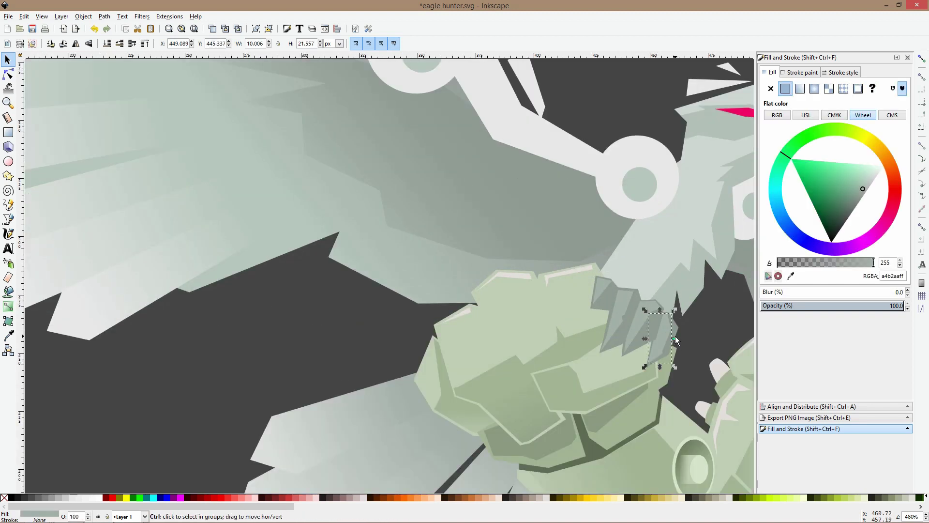
pyautogui.scroll(3, 675, 336)
pyautogui.keyDown('shift'); pyautogui.click(608, 276); pyautogui.keyUp('shift')
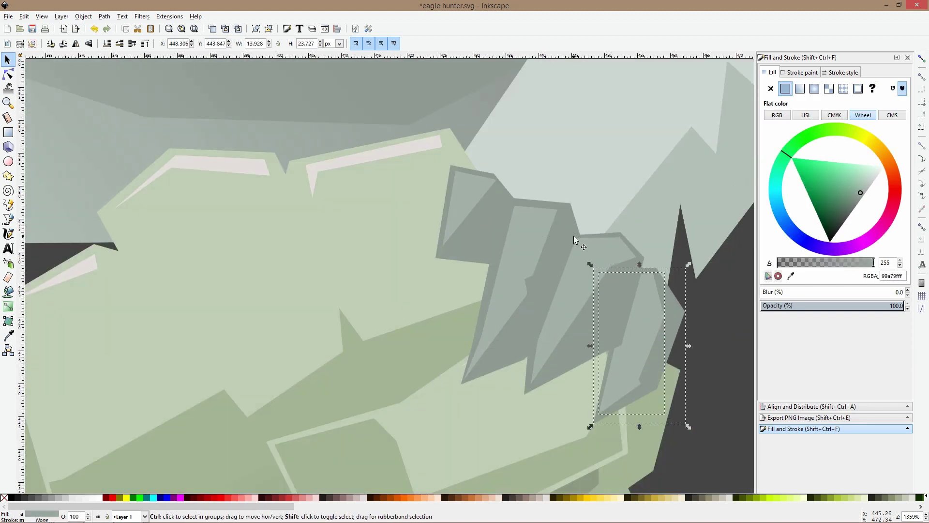
pyautogui.keyDown('shift'); pyautogui.click(593, 244); pyautogui.keyUp('shift')
pyautogui.keyDown('shift'); pyautogui.click(533, 217); pyautogui.keyUp('shift')
pyautogui.keyDown('shift'); pyautogui.click(477, 197); pyautogui.keyUp('shift')
pyautogui.hotkey('ctrl', 'g')
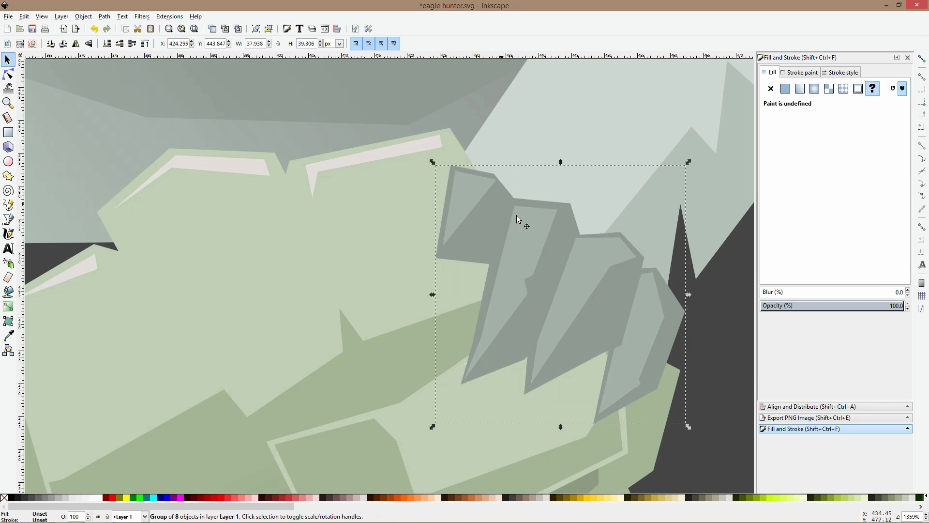
# Check the whole illustration with nothing selected and save the file
pyautogui.scroll(-6, 515, 338)
pyautogui.click(493, 396)
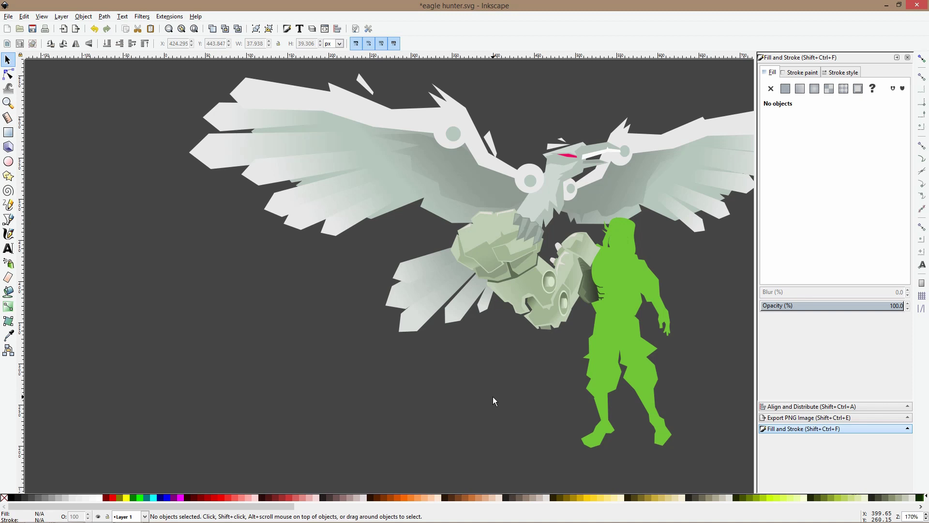
pyautogui.scroll(-5, 503, 339)
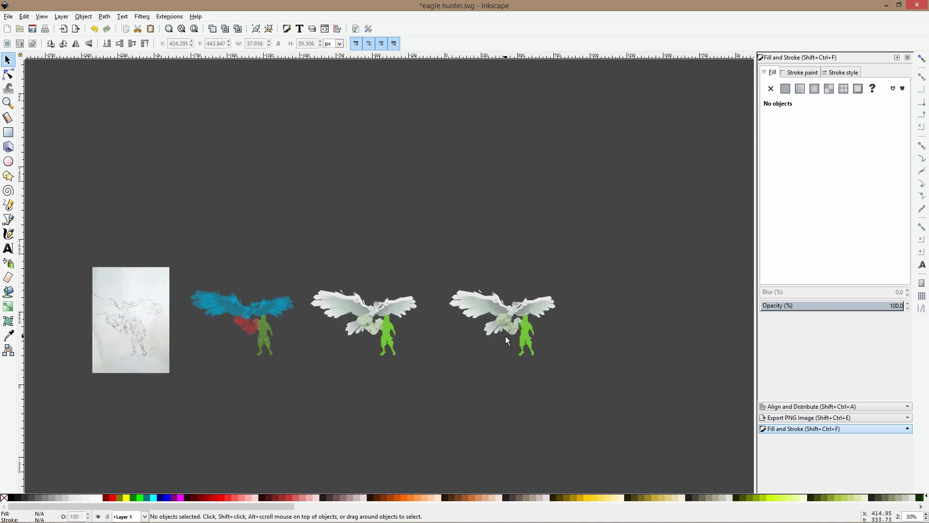
pyautogui.scroll(4, 542, 339)
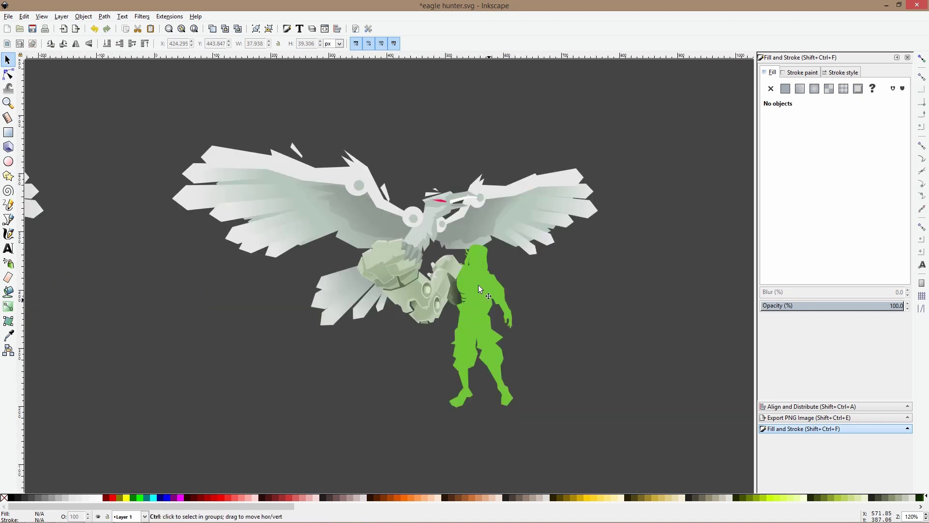
pyautogui.scroll(1, 479, 283)
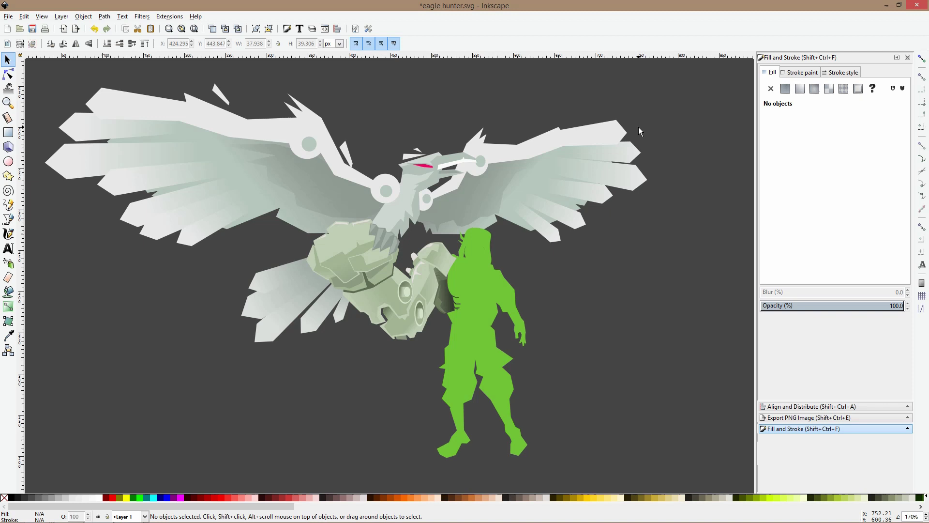
pyautogui.hotkey('ctrl', 's')
# Open the nodes of the green hunter's free upper arm and bend its straight shoulder edges into rounded curves
pyautogui.scroll(-4, 536, 341)
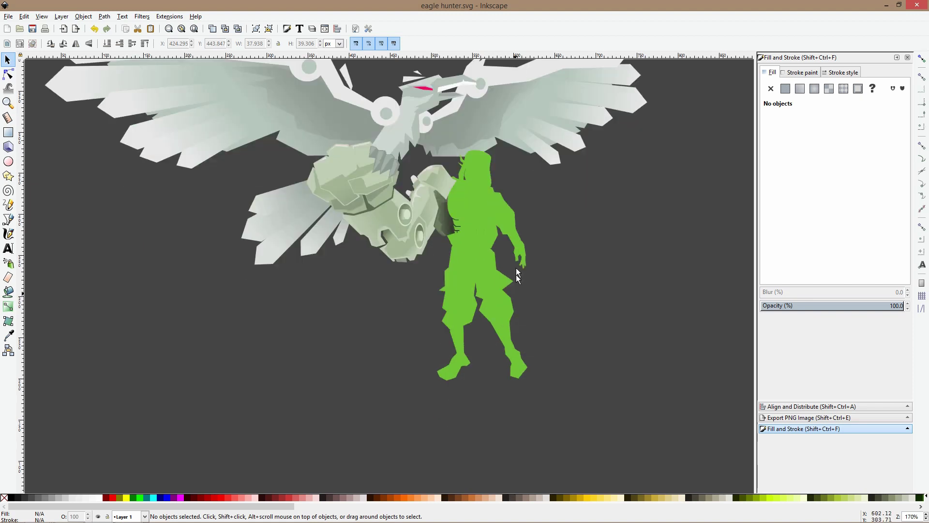
pyautogui.scroll(2, 510, 250)
pyautogui.click(507, 196)
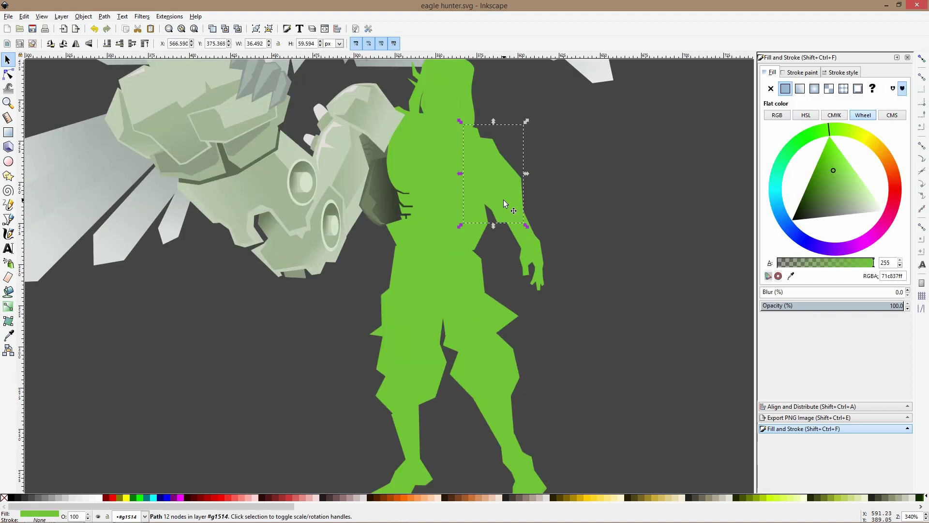
pyautogui.scroll(4, 503, 200)
pyautogui.click(8, 74)
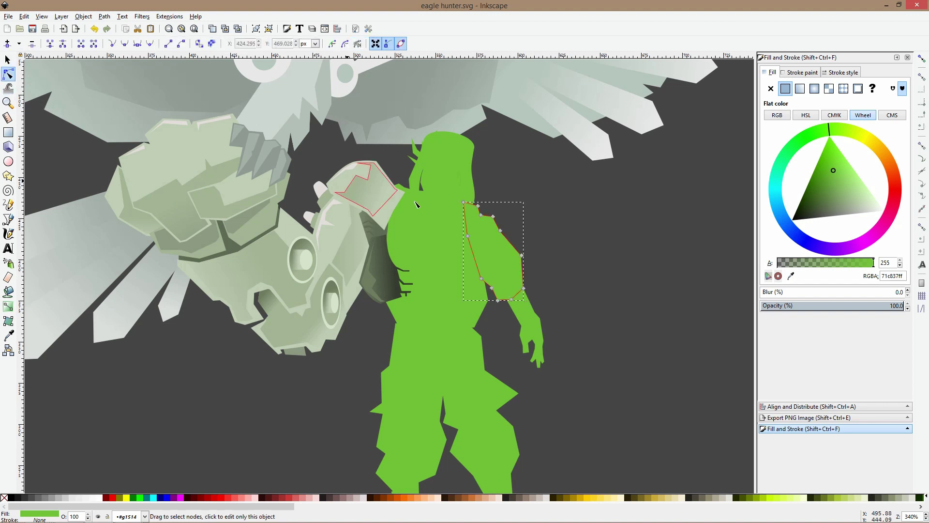
pyautogui.scroll(3, 508, 228)
pyautogui.click(493, 217)
pyautogui.keyDown('ctrl'); pyautogui.click(493, 217); pyautogui.keyUp('ctrl')
pyautogui.click(489, 207)
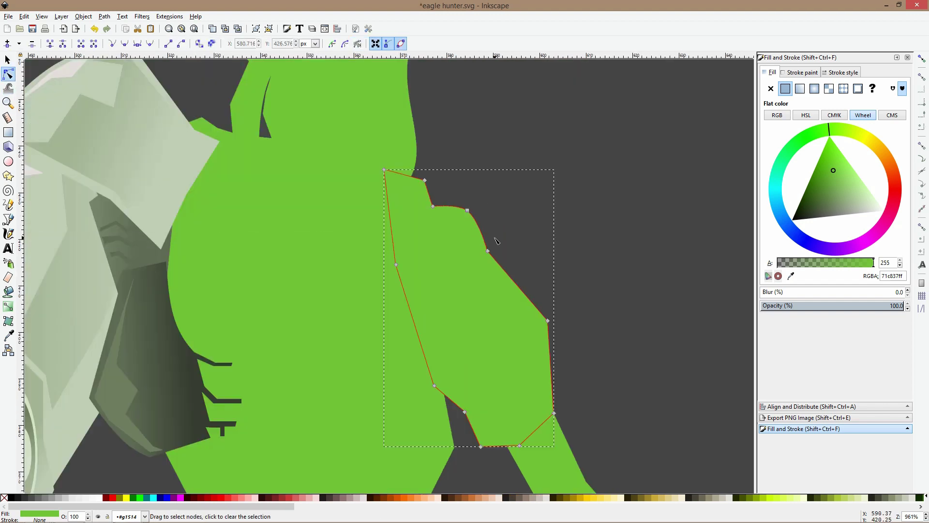
# Curve the upper arm's outer, lower and inner edges, and nudge the rounded node beside the neck slightly outward
pyautogui.keyDown('ctrl'); pyautogui.click(548, 320); pyautogui.keyUp('ctrl')
pyautogui.keyDown('ctrl'); pyautogui.click(481, 446); pyautogui.keyUp('ctrl')
pyautogui.keyDown('ctrl'); pyautogui.click(435, 387); pyautogui.keyUp('ctrl')
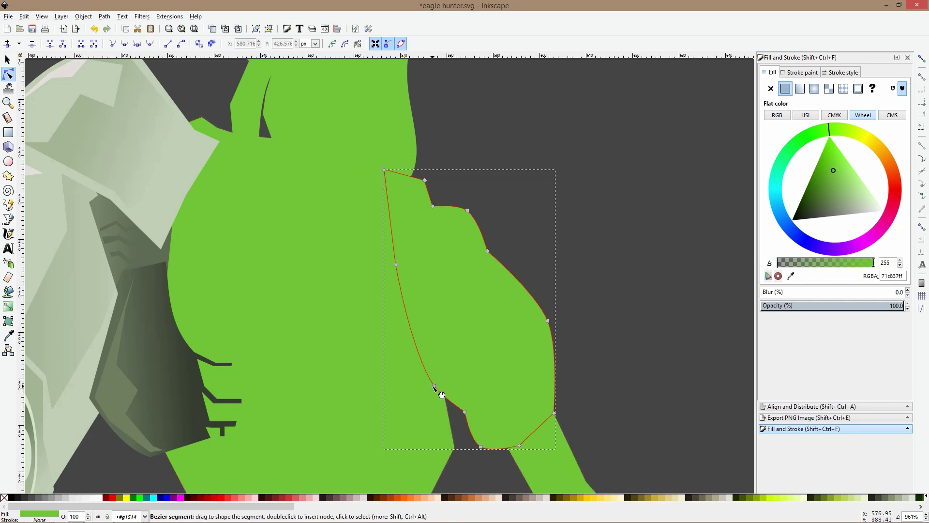
pyautogui.keyDown('ctrl'); pyautogui.click(425, 180); pyautogui.keyUp('ctrl')
pyautogui.moveTo(425, 180); pyautogui.dragTo(430, 177)
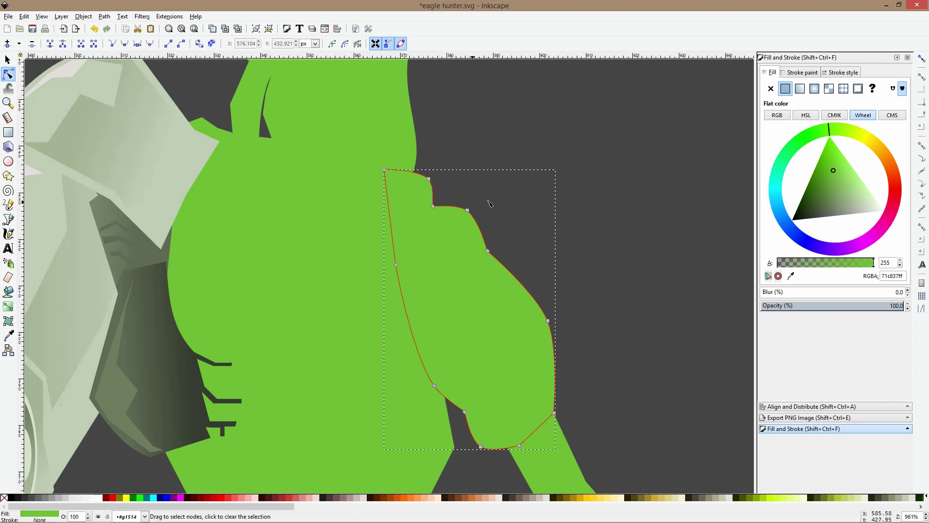
pyautogui.scroll(-4, 519, 207)
pyautogui.press('Escape')
# Open the green forearm and hand for node editing and round off the squared thumb tip
pyautogui.scroll(2, 496, 252)
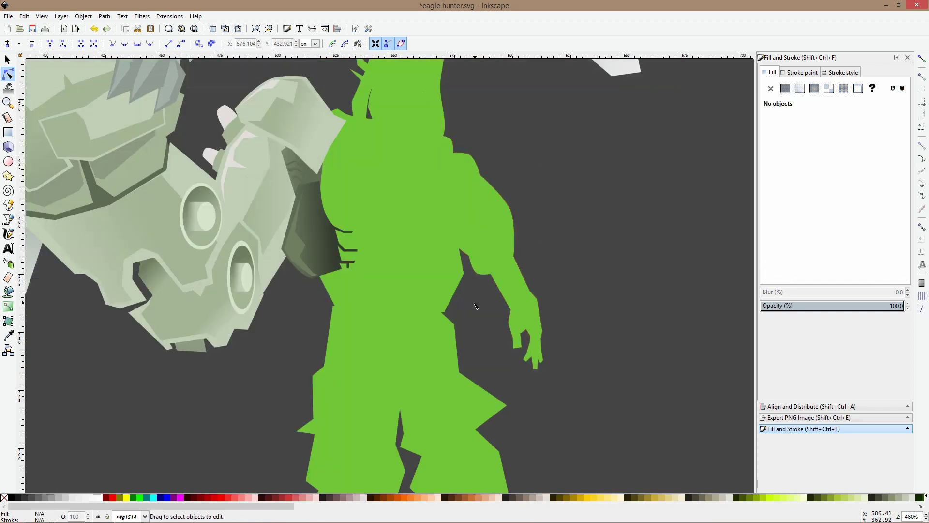
pyautogui.click(505, 281)
pyautogui.scroll(3, 505, 282)
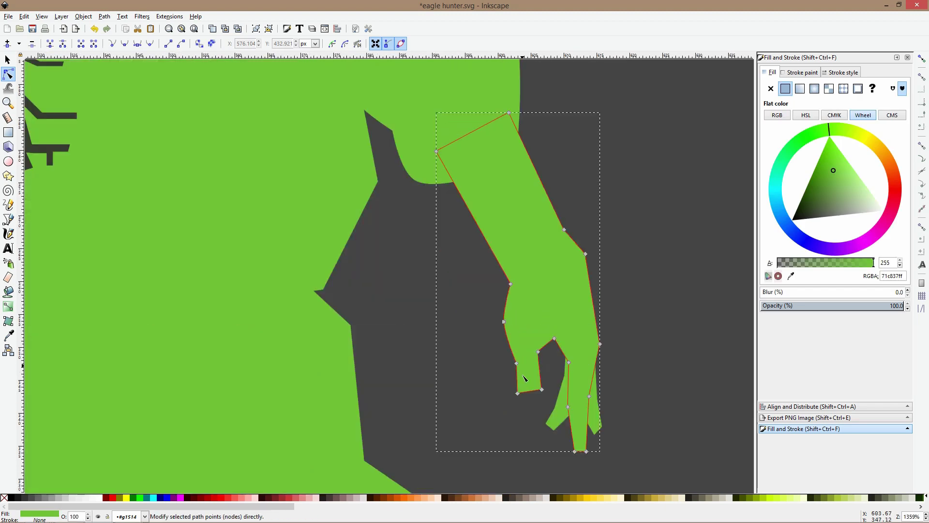
pyautogui.moveTo(522, 395); pyautogui.dragTo(522, 398)
pyautogui.click(543, 403)
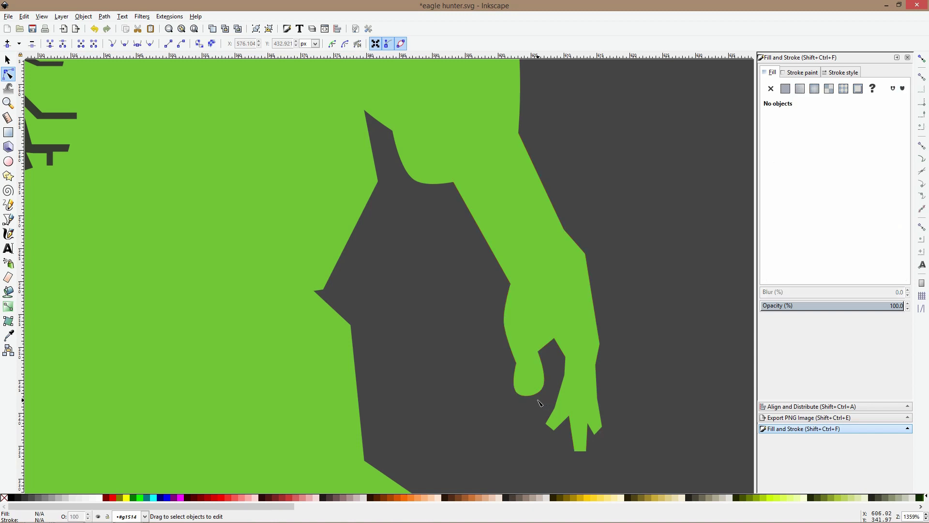
# Refine the thumb's nodes and handles so its outer side curves inward above a rounded tip
pyautogui.scroll(3, 543, 402)
pyautogui.click(535, 357)
pyautogui.moveTo(555, 362); pyautogui.dragTo(501, 390)
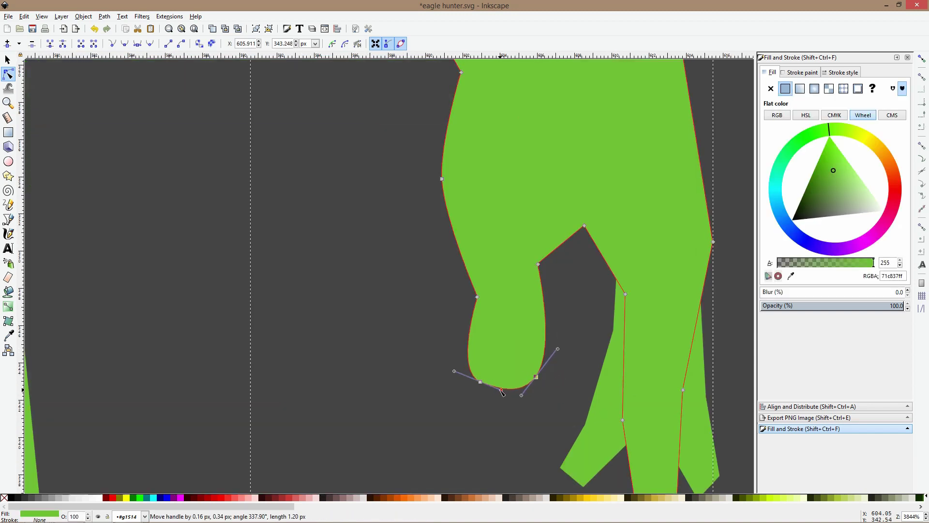
pyautogui.moveTo(484, 339); pyautogui.dragTo(486, 341)
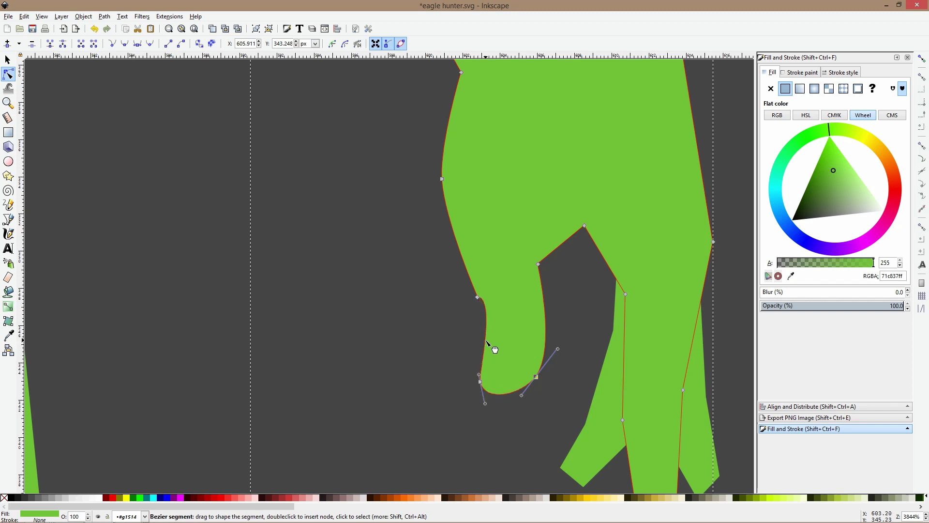
# Curve the end of the short inner finger and the sides and tip of the long middle finger
pyautogui.keyDown('ctrl'); pyautogui.scroll(-3, 494, 354); pyautogui.keyUp('ctrl')
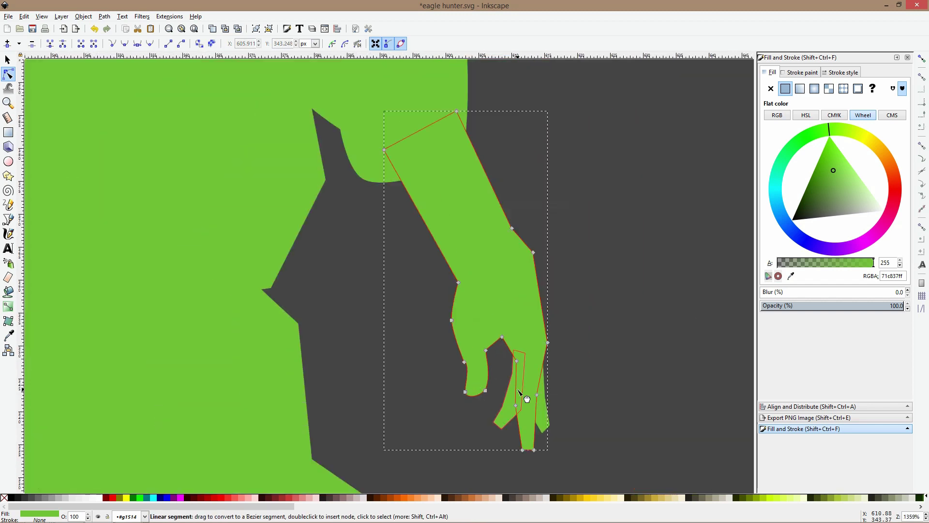
pyautogui.keyDown('ctrl'); pyautogui.scroll(2, 510, 415); pyautogui.keyUp('ctrl')
pyautogui.click(509, 414)
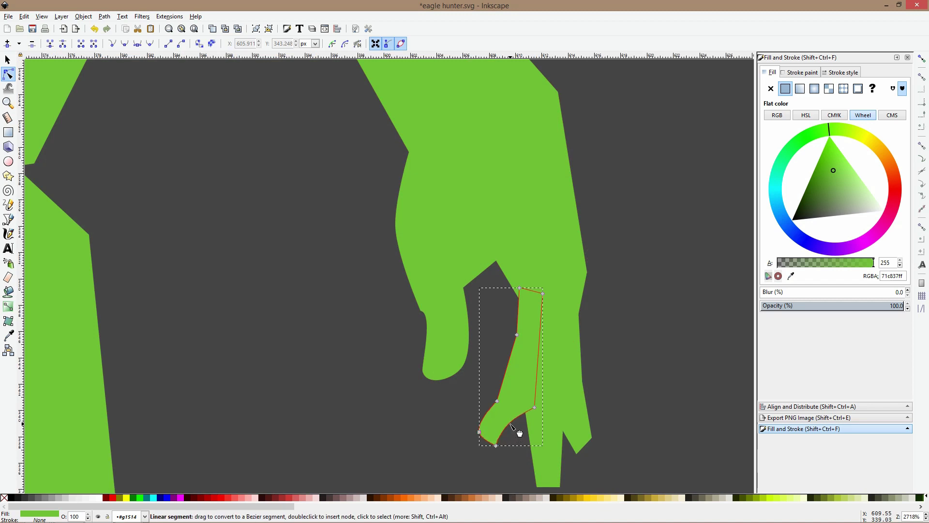
pyautogui.scroll(-3, 531, 423)
pyautogui.click(540, 415)
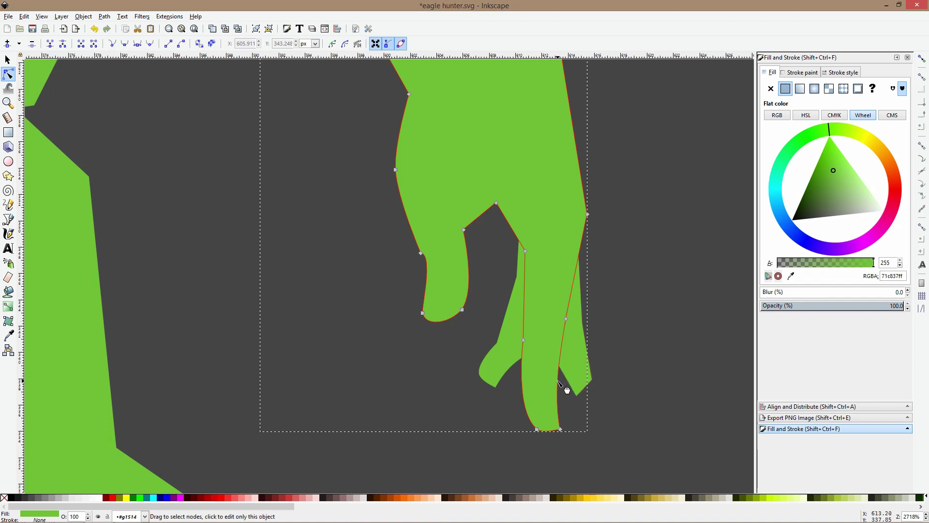
# Delete the separate outer finger behind the hunter's hand
pyautogui.click(581, 369)
pyautogui.press('s')
pyautogui.press('Delete')
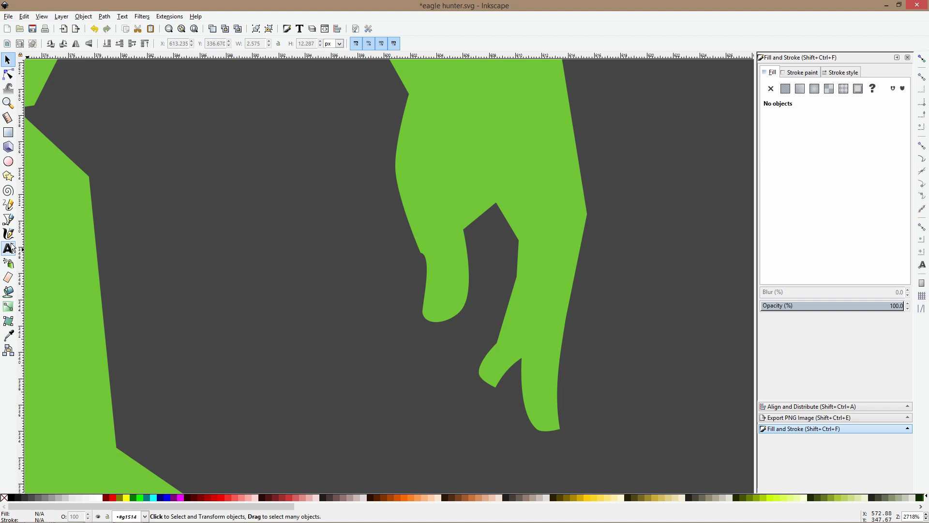
# Curve the short inner finger's outer edge and move its bend node by about 0.42 by 0.91 px
pyautogui.click(8, 74)
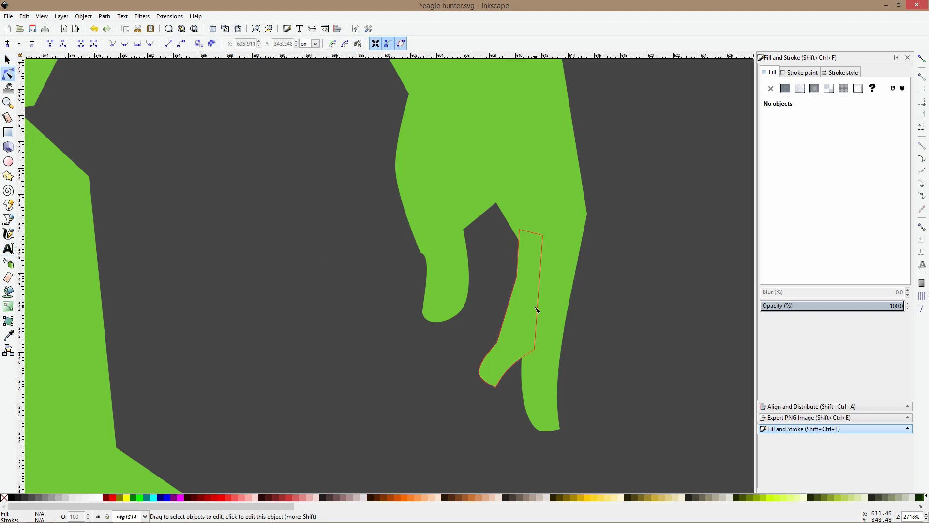
pyautogui.scroll(-4, 533, 312)
pyautogui.click(535, 310)
pyautogui.scroll(5, 533, 311)
pyautogui.moveTo(515, 306); pyautogui.dragTo(514, 307)
pyautogui.moveTo(503, 354); pyautogui.dragTo(512, 339)
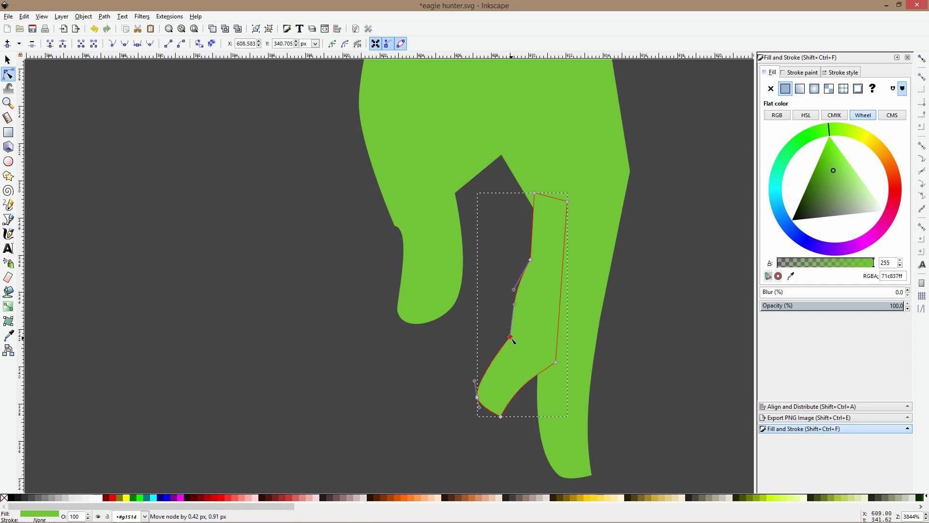
pyautogui.press('s')
pyautogui.scroll(-7, 576, 351)
pyautogui.press('Escape')
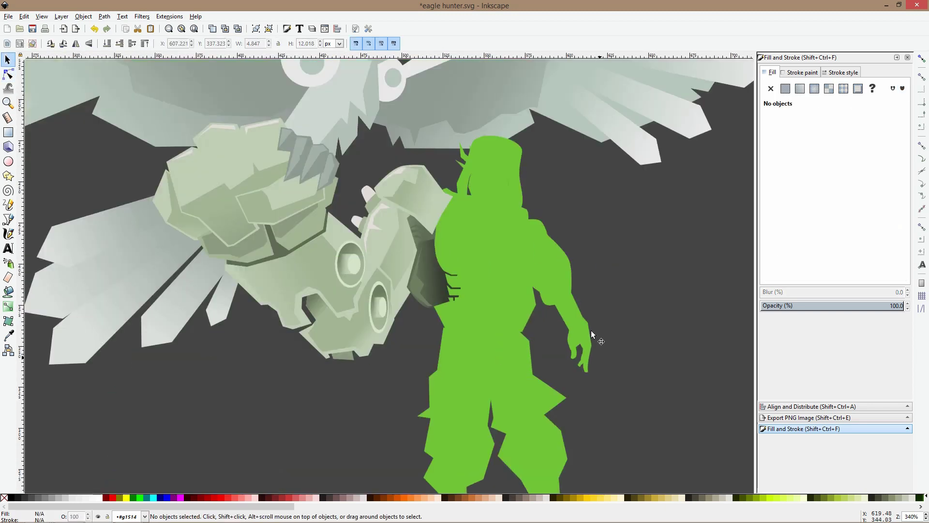
# Move the wrist node on the forearm's outer edge by about -1.14 by -1.87 px, smoothing it into a curve
pyautogui.scroll(3, 591, 334)
pyautogui.press('n')
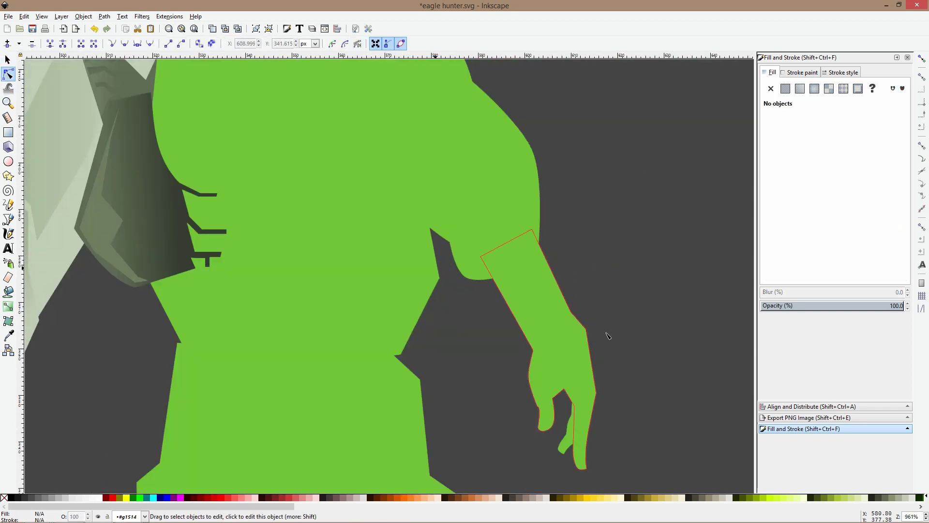
pyautogui.click(587, 331)
pyautogui.moveTo(587, 331); pyautogui.dragTo(584, 341)
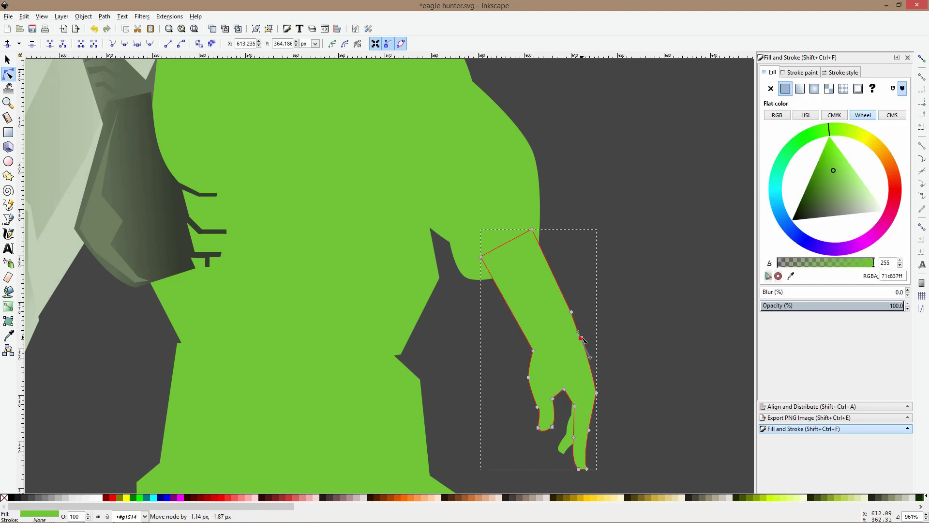
pyautogui.press('Escape')
pyautogui.scroll(-2, 642, 397)
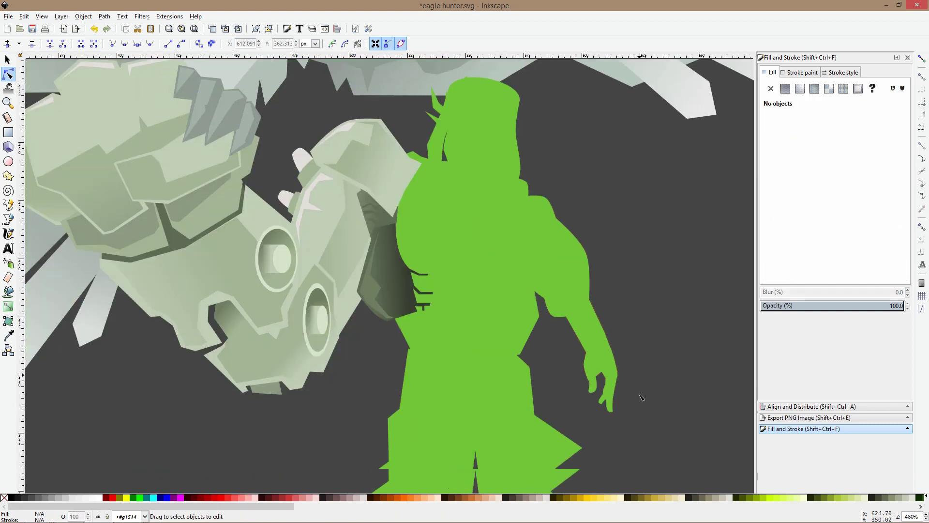
# Curve the torso's outer side between the armpit and the waist
pyautogui.scroll(-4, 643, 396)
pyautogui.click(546, 240)
pyautogui.keyDown('ctrl'); pyautogui.click(540, 238); pyautogui.keyUp('ctrl')
pyautogui.keyDown('ctrl'); pyautogui.click(520, 277); pyautogui.keyUp('ctrl')
# Curve the sides and hem of the hunter's shorts, smoothing the corner nodes above the flared edges
pyautogui.click(411, 310)
pyautogui.click(404, 310)
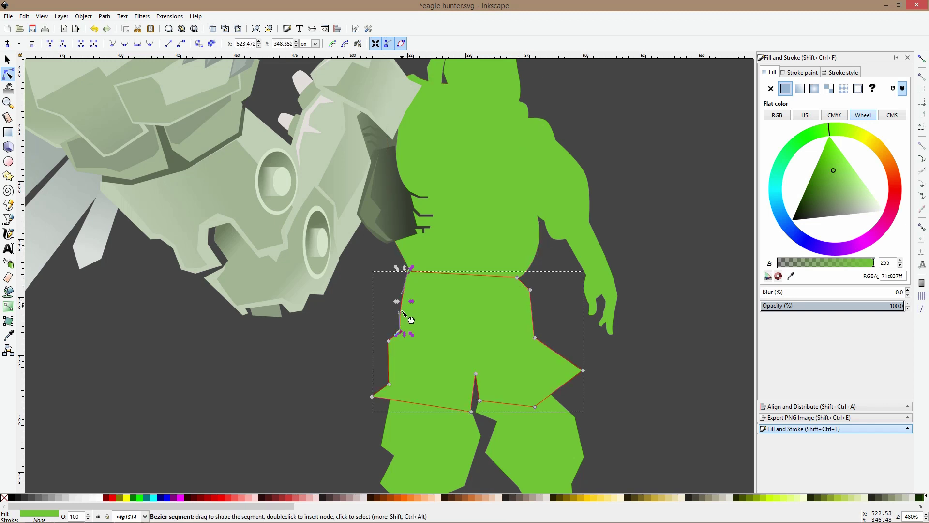
pyautogui.scroll(-4, 402, 306)
pyautogui.moveTo(393, 267); pyautogui.dragTo(384, 300)
pyautogui.moveTo(425, 332); pyautogui.dragTo(426, 337)
pyautogui.moveTo(508, 326); pyautogui.dragTo(532, 334)
pyautogui.keyDown('ctrl'); pyautogui.click(535, 261); pyautogui.keyUp('ctrl')
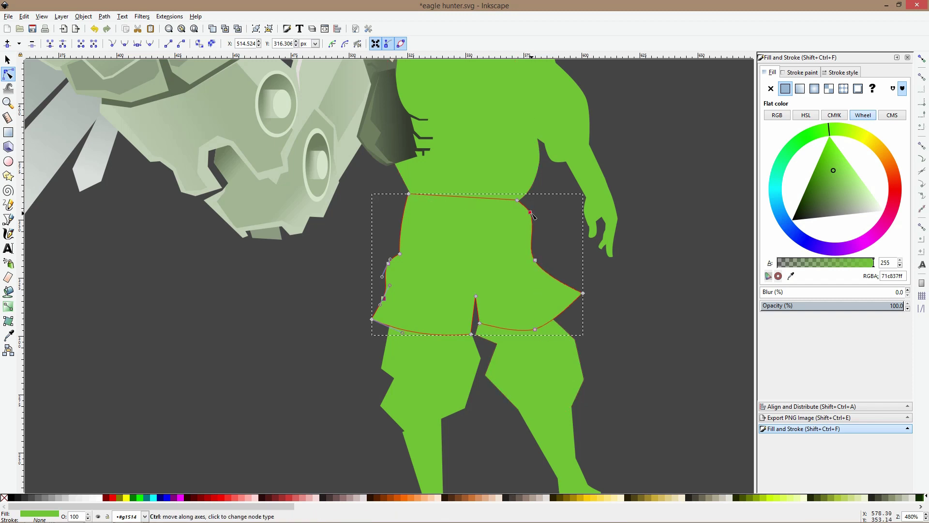
pyautogui.moveTo(536, 260); pyautogui.dragTo(539, 260)
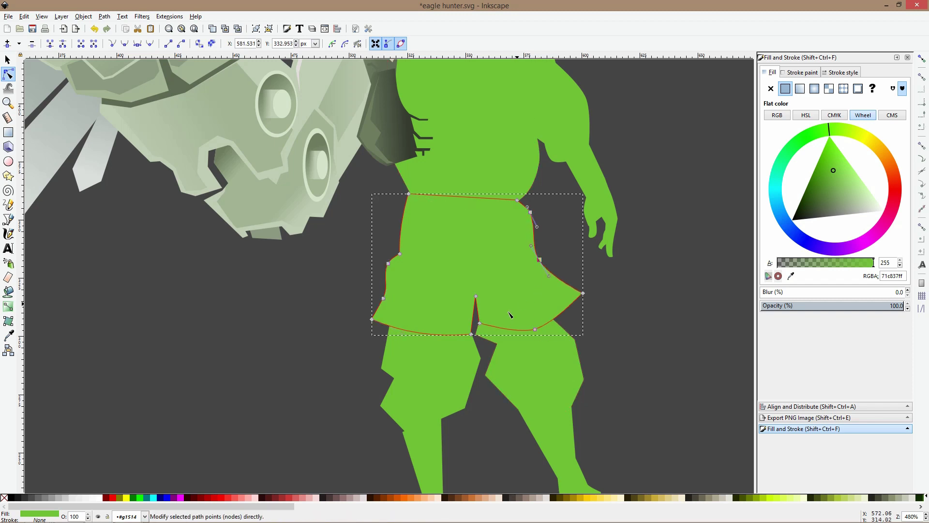
# Round the right thigh's outline, extend its upper inner corner under the shorts, and smooth its taper at the knee
pyautogui.click(503, 333)
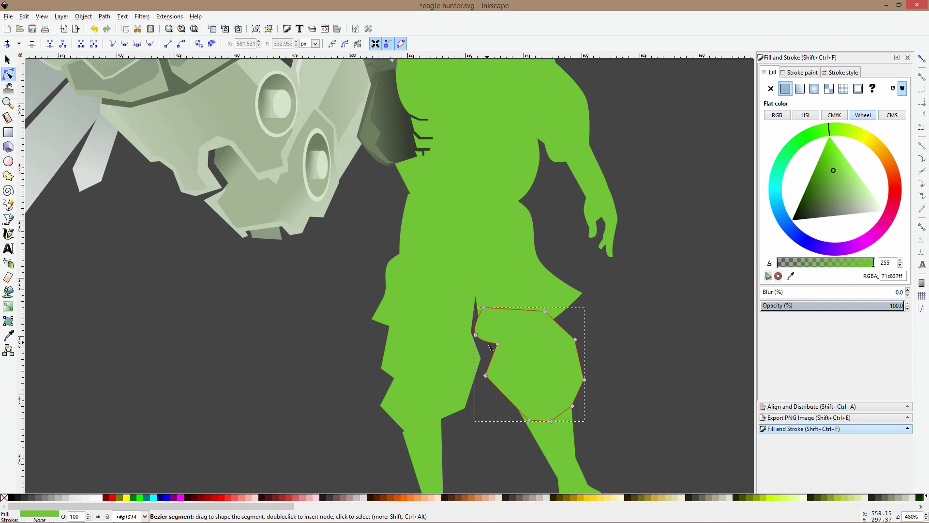
pyautogui.moveTo(496, 344); pyautogui.dragTo(486, 348)
pyautogui.moveTo(485, 311); pyautogui.dragTo(504, 328)
pyautogui.scroll(-4, 498, 343)
pyautogui.moveTo(581, 285); pyautogui.dragTo(571, 339)
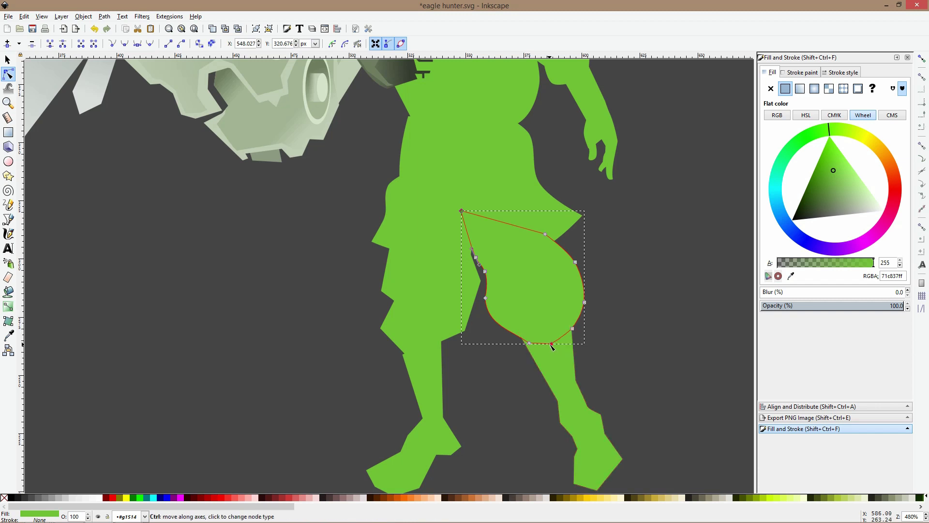
pyautogui.moveTo(529, 345); pyautogui.dragTo(516, 340)
# Round the left thigh's outline, reducing the outer notch and pulling the inner bulge node inward
pyautogui.click(388, 325)
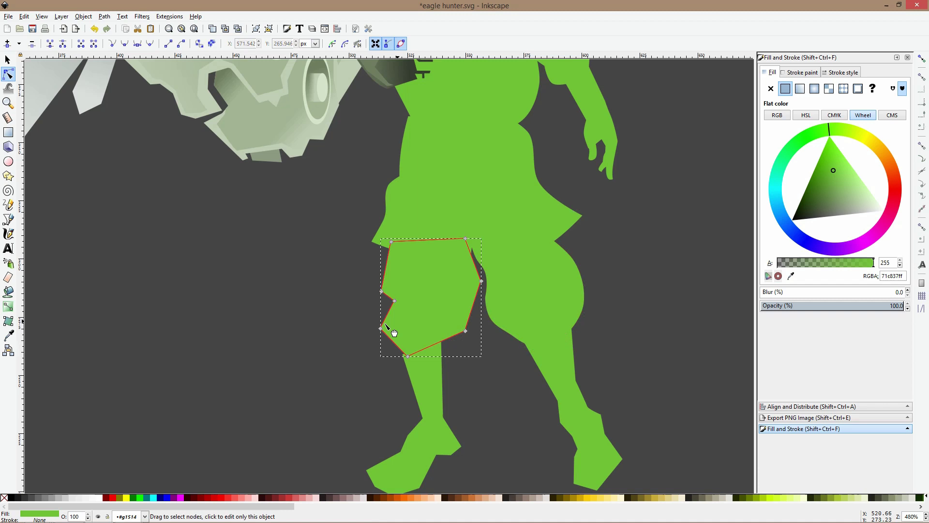
pyautogui.moveTo(383, 297); pyautogui.dragTo(390, 304)
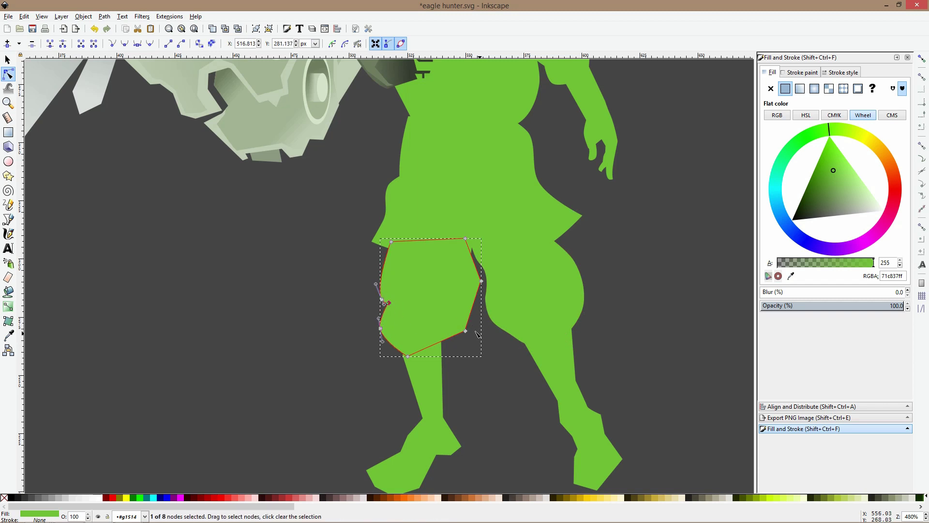
pyautogui.keyDown('ctrl'); pyautogui.click(482, 280); pyautogui.keyUp('ctrl')
pyautogui.moveTo(481, 280); pyautogui.dragTo(475, 279)
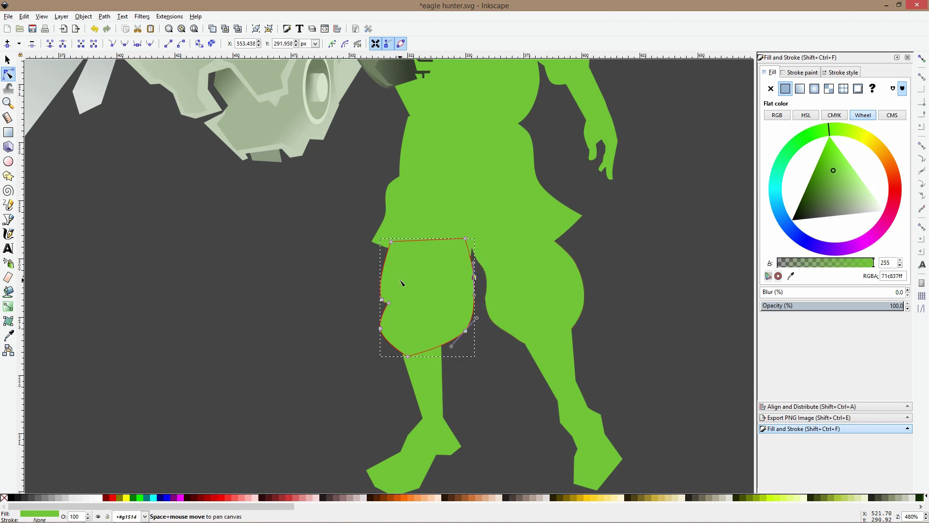
pyautogui.press('Escape')
pyautogui.press('s')
# Curve the left foot's instep and toe outline
pyautogui.scroll(-5, 311, 245)
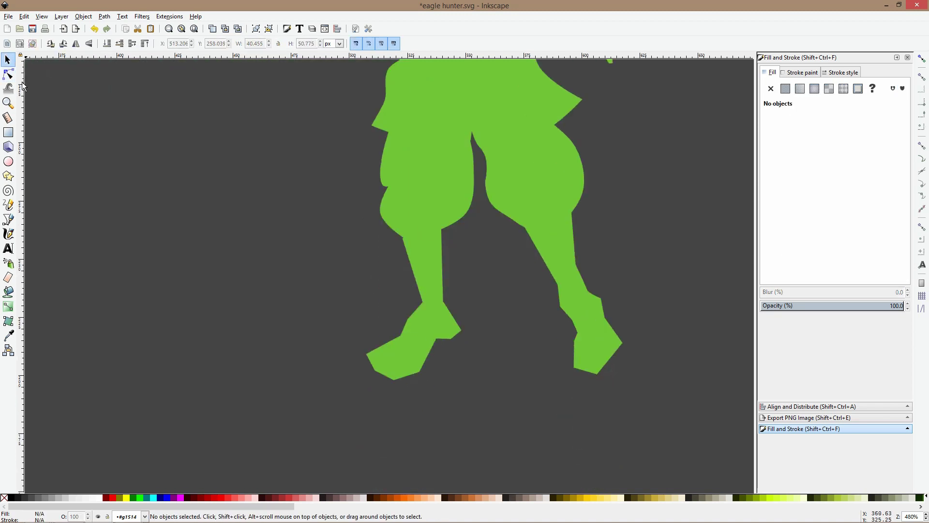
pyautogui.click(8, 74)
pyautogui.click(416, 319)
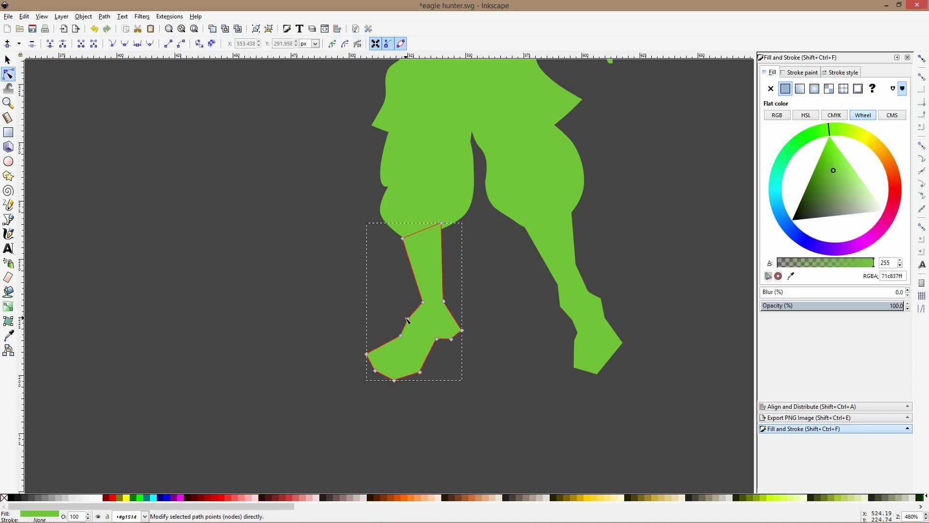
pyautogui.moveTo(402, 337); pyautogui.dragTo(396, 352)
# Move the right foot's pointed outer node downward and round the ankle, heel and toe outlines
pyautogui.click(577, 372)
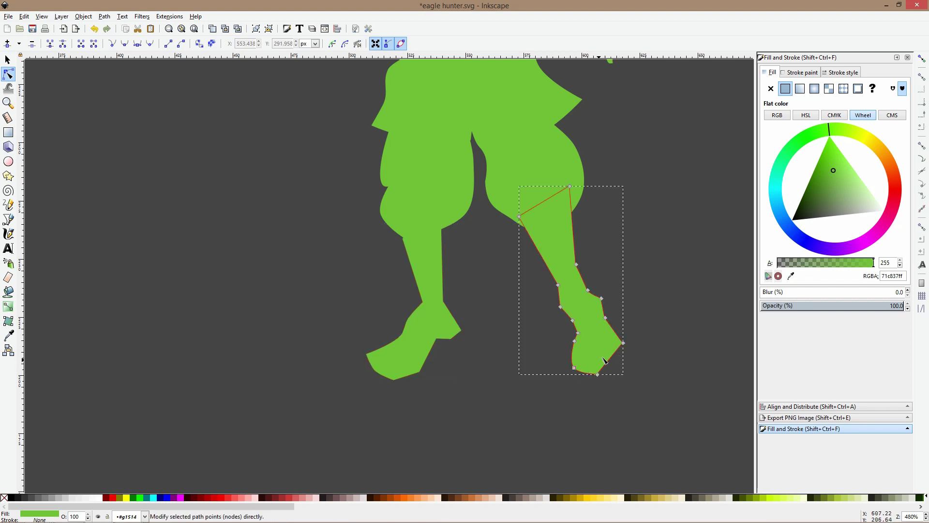
pyautogui.moveTo(623, 343); pyautogui.dragTo(622, 354)
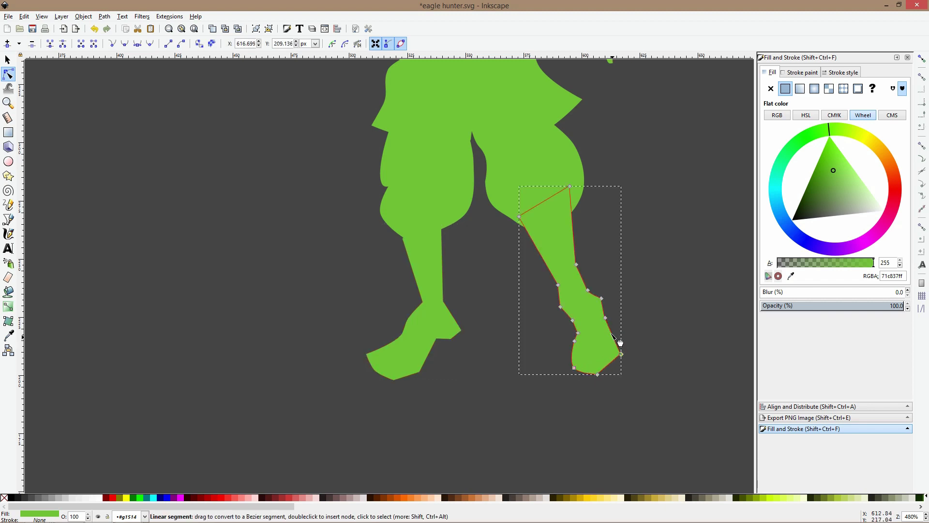
pyautogui.moveTo(561, 308); pyautogui.dragTo(566, 313)
pyautogui.click(575, 333)
pyautogui.click(532, 371)
pyautogui.click(609, 363)
pyautogui.moveTo(622, 365); pyautogui.dragTo(639, 370)
pyautogui.click(647, 397)
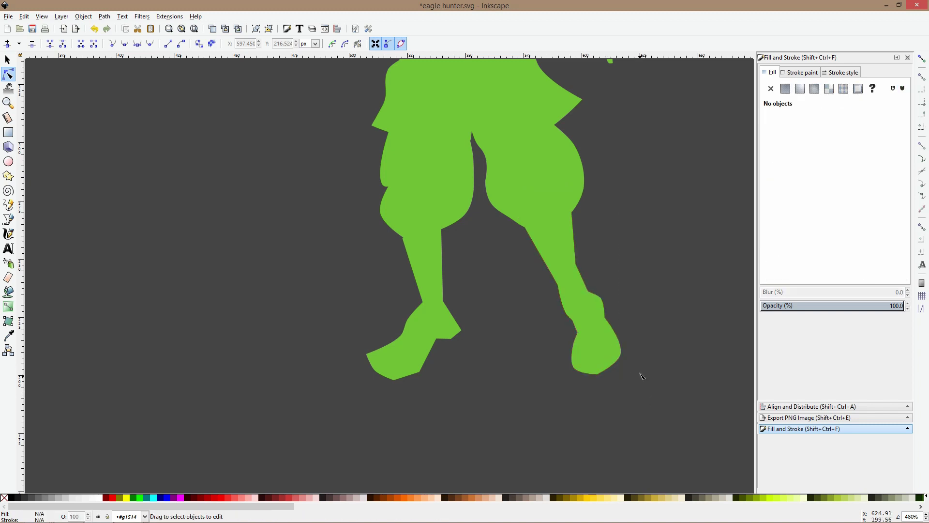
# Round the hair's front lock beside the face into a smooth, curved lower end
pyautogui.keyDown('ctrl'); pyautogui.scroll(-5, 642, 376); pyautogui.keyUp('ctrl')
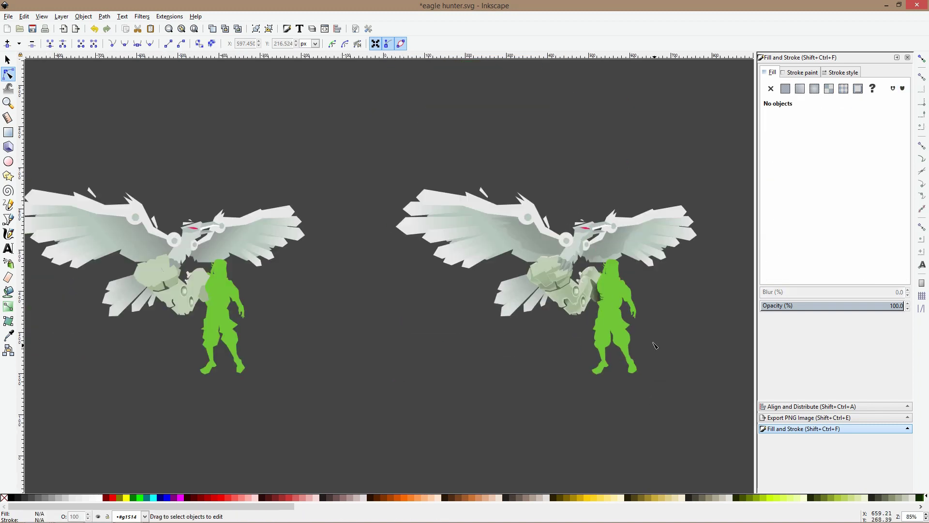
pyautogui.keyDown('ctrl'); pyautogui.scroll(2, 655, 346); pyautogui.keyUp('ctrl')
pyautogui.keyDown('ctrl'); pyautogui.scroll(5, 571, 198); pyautogui.keyUp('ctrl')
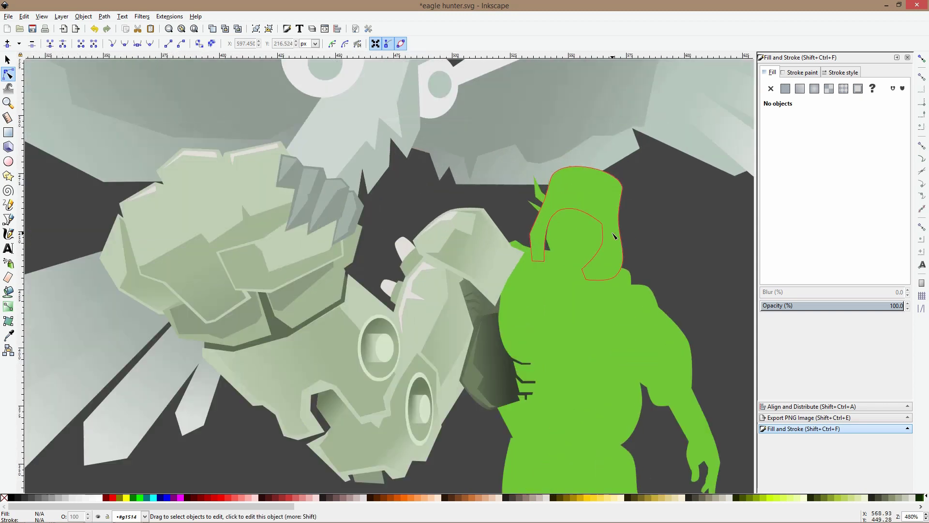
pyautogui.click(509, 232)
pyautogui.keyDown('ctrl'); pyautogui.click(496, 240); pyautogui.keyUp('ctrl')
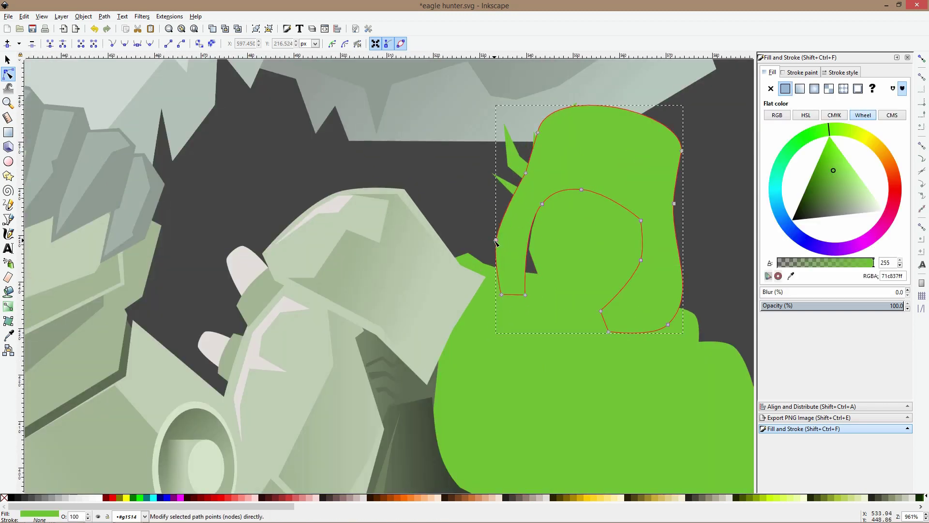
pyautogui.keyDown('ctrl'); pyautogui.click(502, 295); pyautogui.keyUp('ctrl')
pyautogui.keyDown('ctrl'); pyautogui.click(502, 295); pyautogui.keyUp('ctrl')
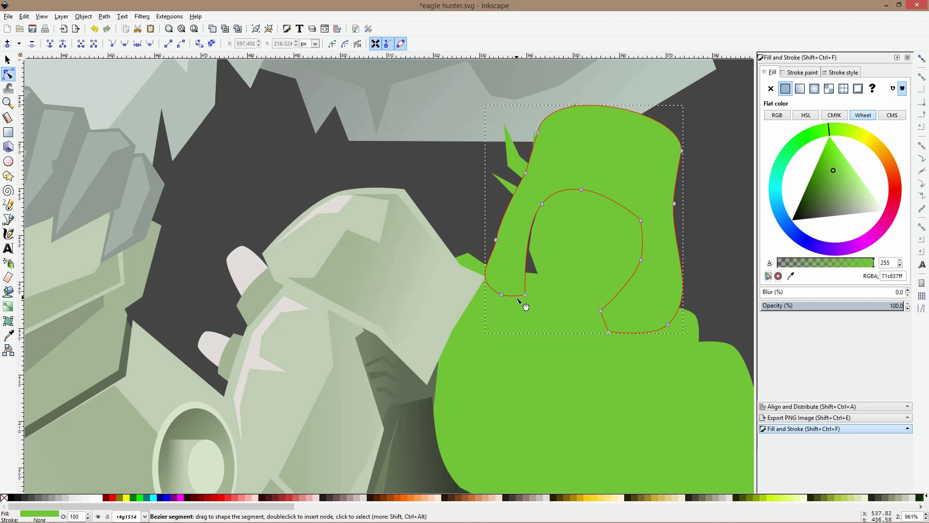
pyautogui.keyDown('ctrl'); pyautogui.click(525, 295); pyautogui.keyUp('ctrl')
pyautogui.moveTo(539, 279); pyautogui.dragTo(533, 274)
# Bend the straight edges of the spiky tuft on the head into curved, pointed spikes
pyautogui.click(515, 163)
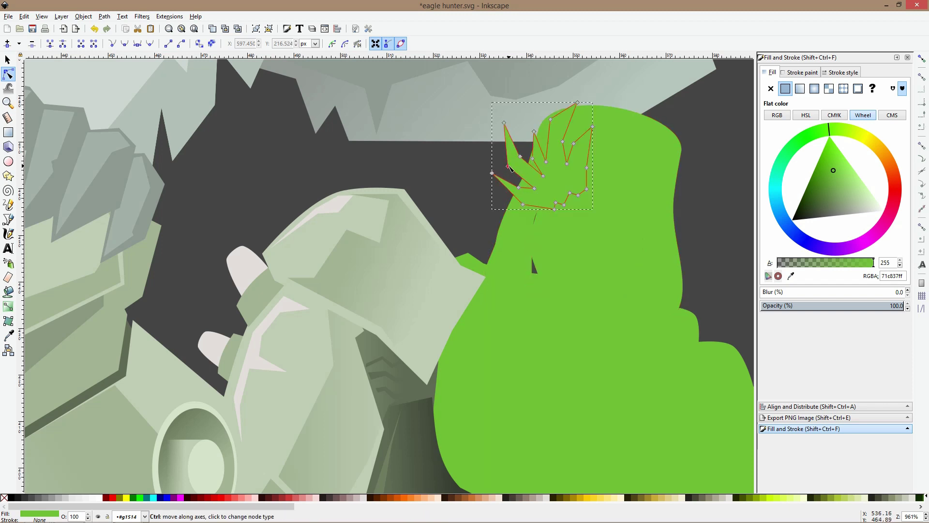
pyautogui.keyDown('ctrl'); pyautogui.click(551, 119); pyautogui.keyUp('ctrl')
pyautogui.click(565, 146)
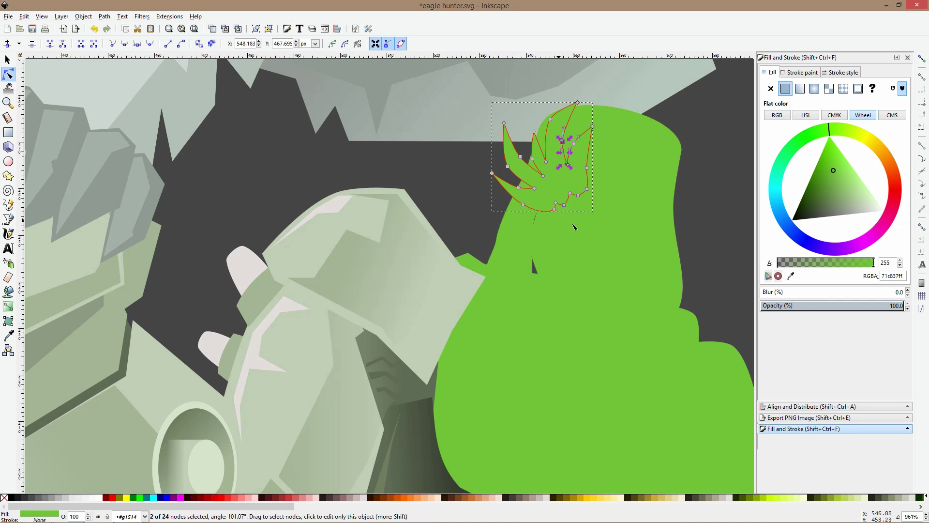
# Fill the spiky tuft with dark green 122d00ff and raise it to the top
pyautogui.moveTo(821, 197); pyautogui.dragTo(794, 206)
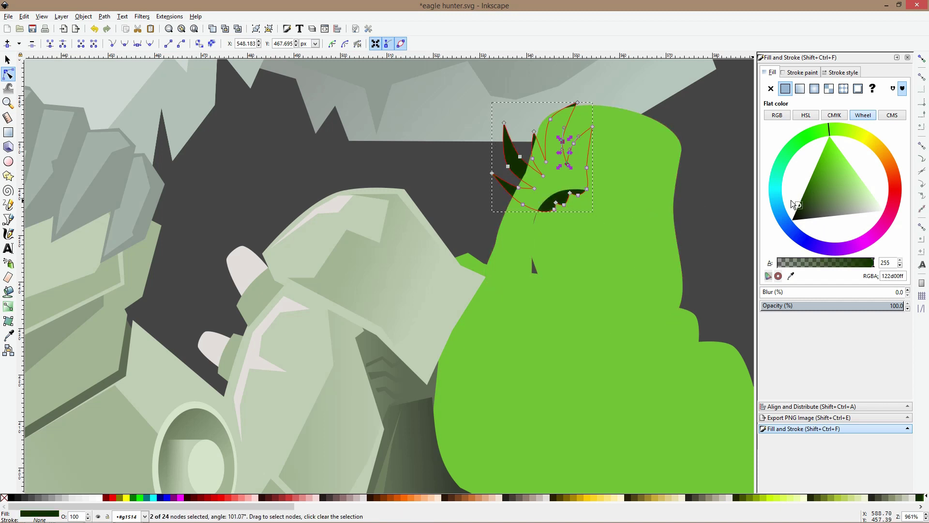
pyautogui.click(8, 59)
pyautogui.press('Home')
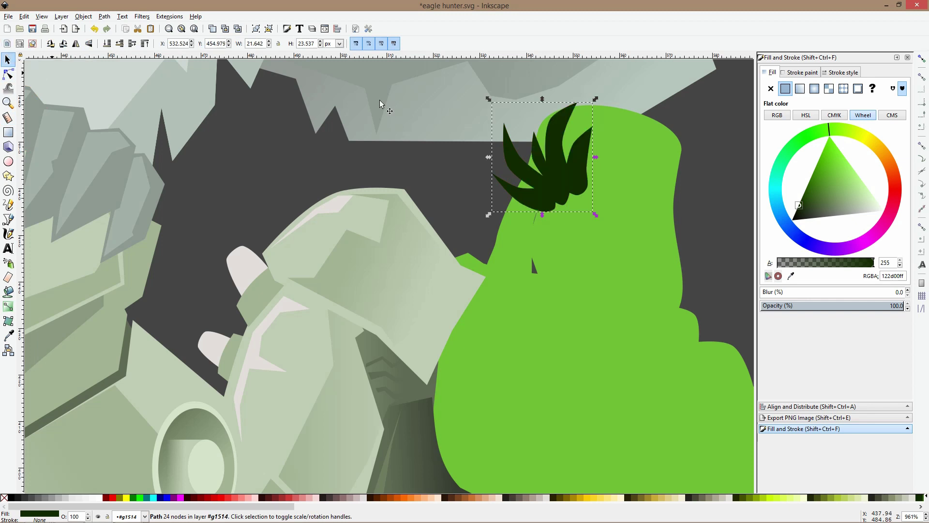
# Recolor the hunter's hair an opaque golden brown, a68c34ff
pyautogui.click(648, 139)
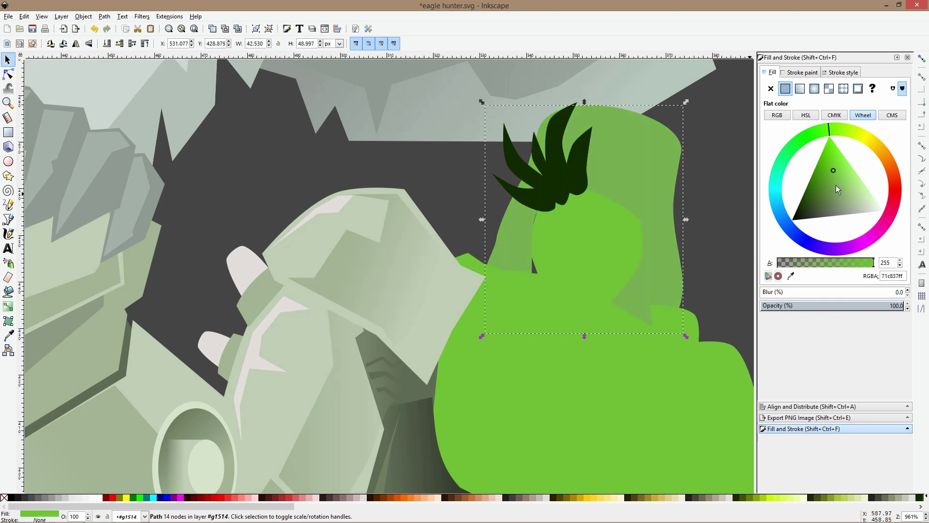
pyautogui.click(832, 262)
pyautogui.click(830, 260)
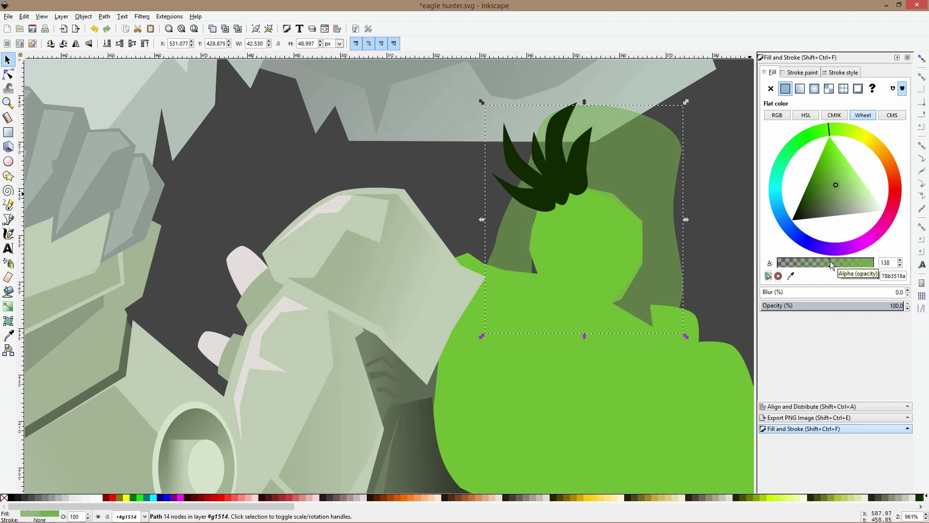
pyautogui.hotkey('ctrl', 'z')
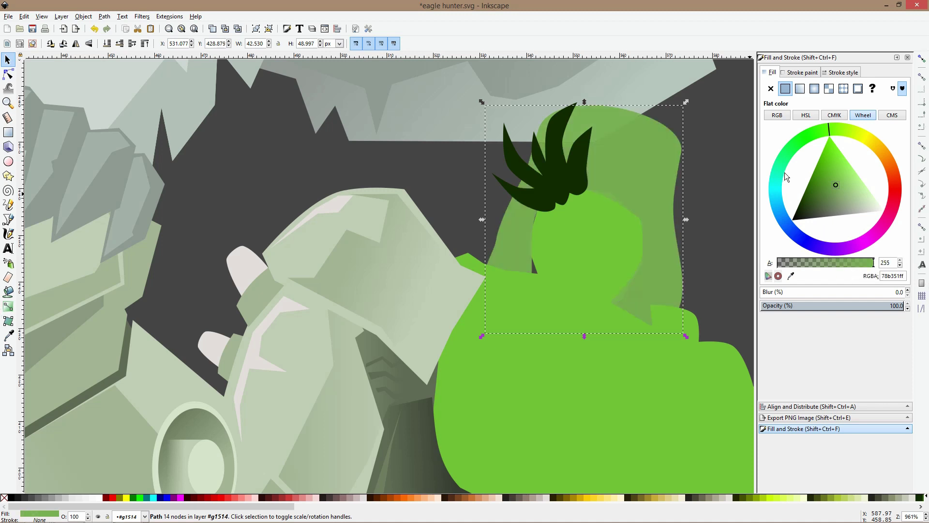
pyautogui.click(829, 194)
pyautogui.click(875, 148)
pyautogui.moveTo(841, 182)
pyautogui.mouseDown()
pyautogui.moveTo(842, 167)
pyautogui.moveTo(838, 178)
pyautogui.mouseUp()
# Fill the hunter's face with a muted light tan
pyautogui.click(553, 244)
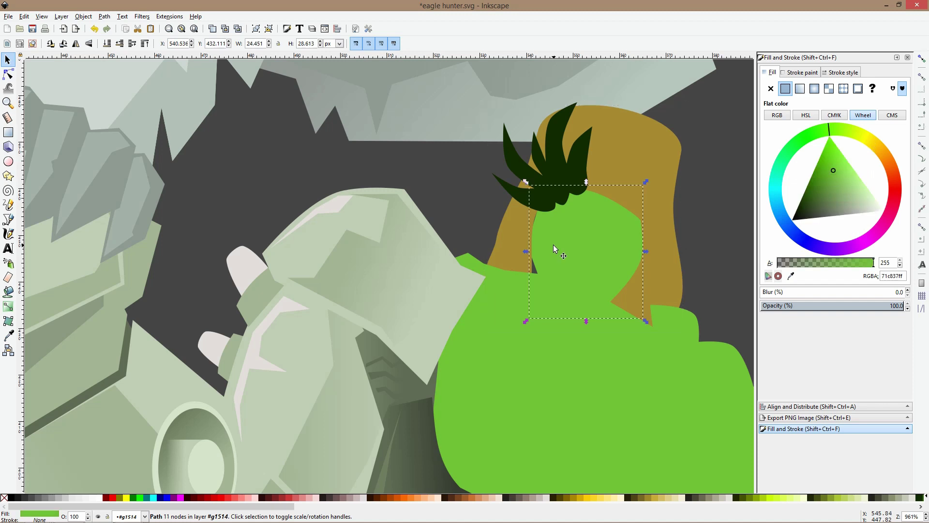
pyautogui.click(876, 142)
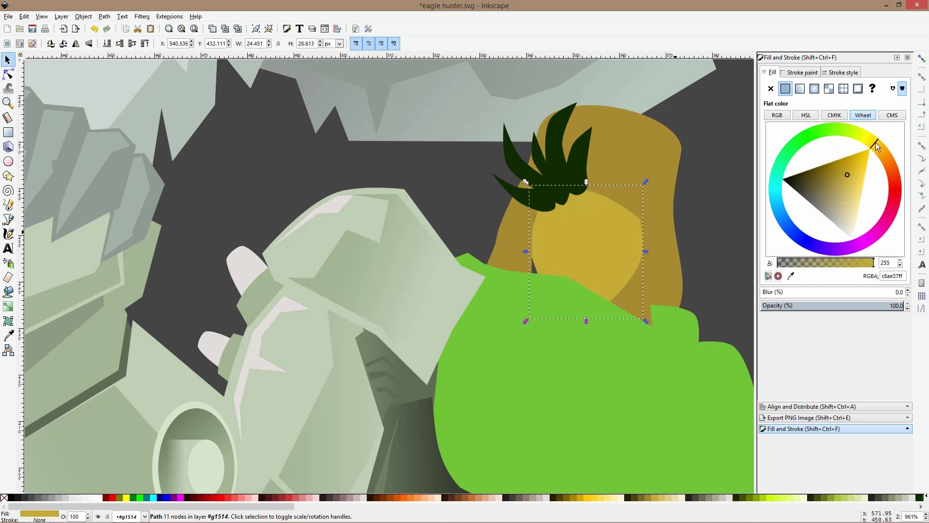
pyautogui.moveTo(861, 193)
pyautogui.mouseDown()
pyautogui.moveTo(837, 181)
pyautogui.moveTo(842, 192)
pyautogui.mouseUp()
# Darken the hair's fill to deep brown 544308ff
pyautogui.click(664, 187)
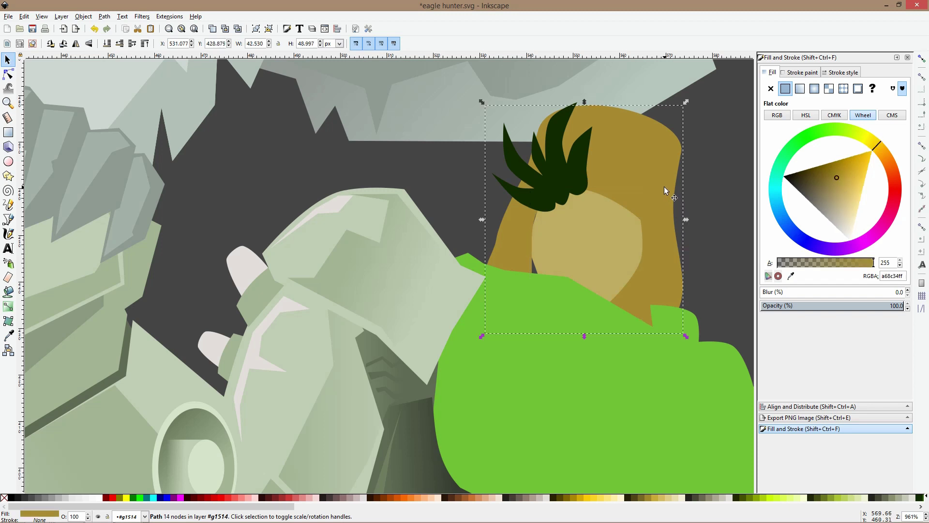
pyautogui.click(819, 176)
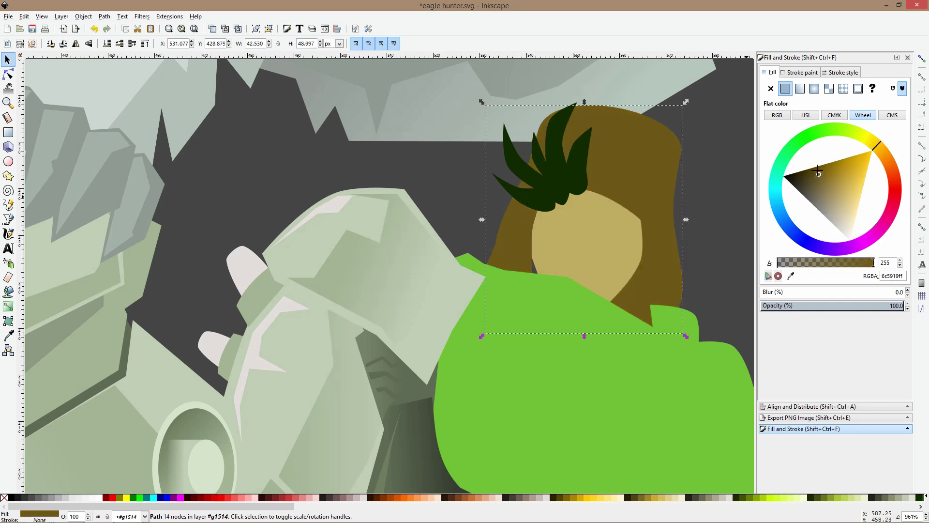
pyautogui.moveTo(819, 175); pyautogui.dragTo(813, 170)
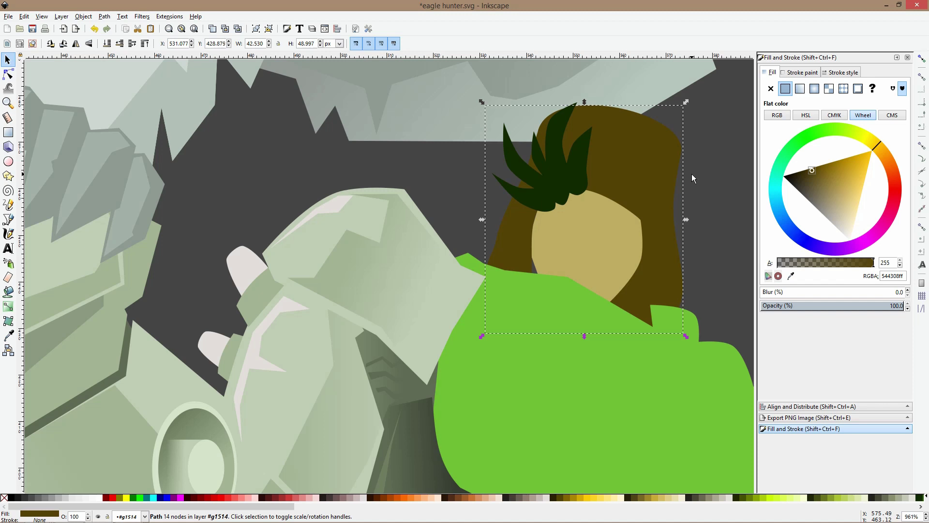
# Lower the green torso shape behind the hunter's face and hair
pyautogui.click(604, 308)
pyautogui.scroll(-3, 603, 309)
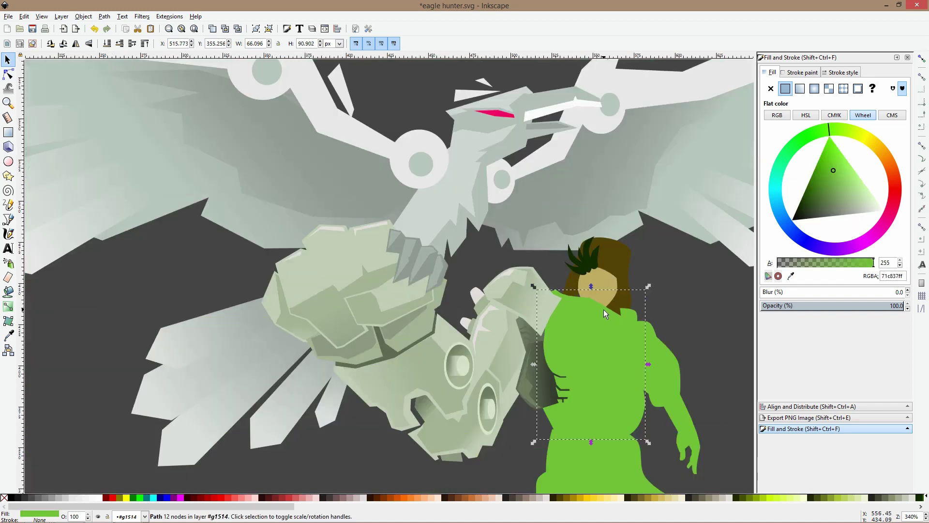
pyautogui.press('pagedown')
# Round off the lower end of the hunter's hair beside the neck by reshaping its path
pyautogui.click(8, 74)
pyautogui.scroll(3, 622, 313)
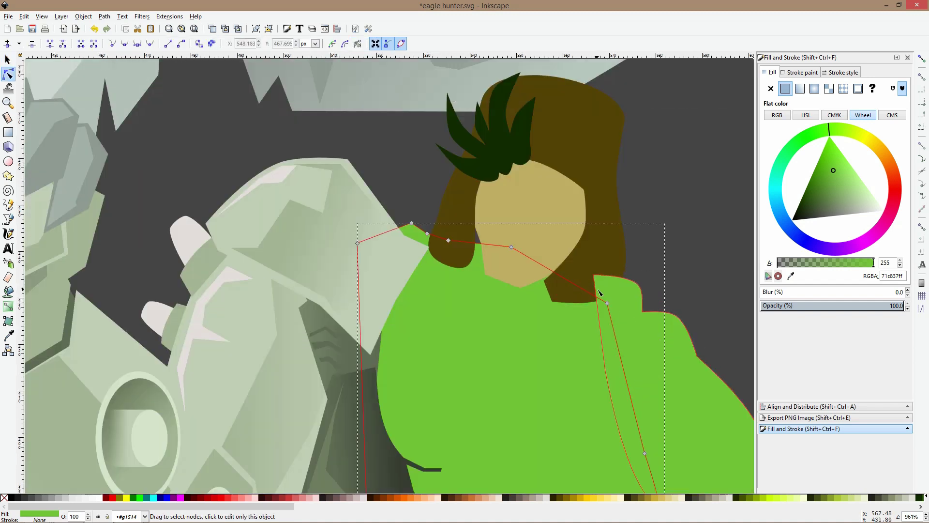
pyautogui.click(598, 295)
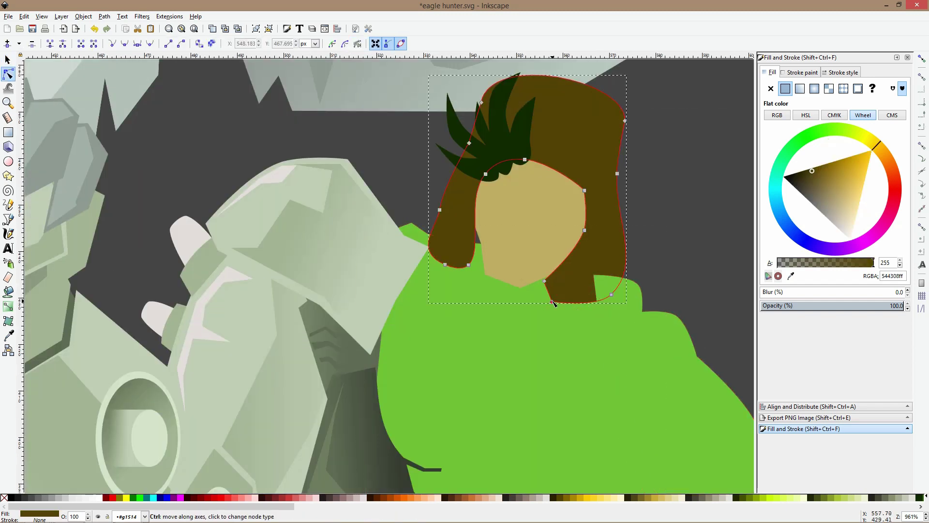
# Darken the hunter's torso fill to a muted forest green, 4b7032ff
pyautogui.click(603, 313)
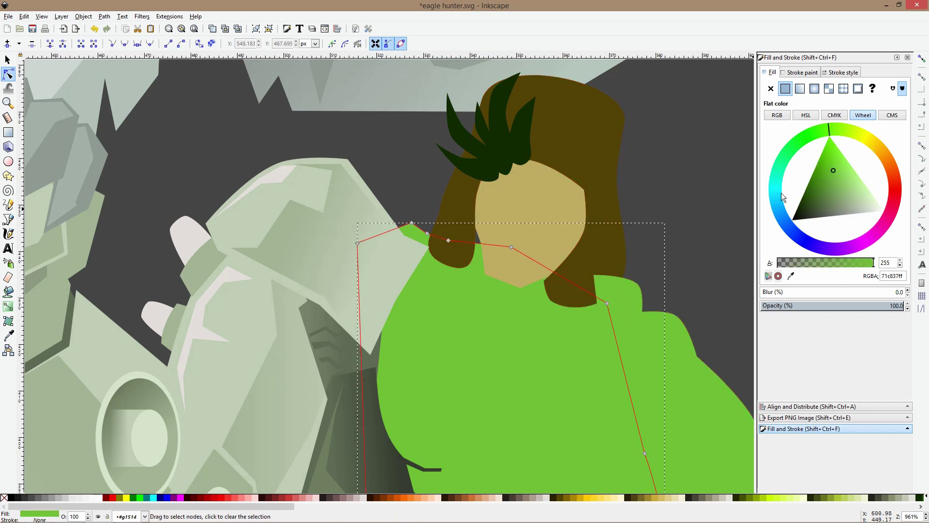
pyautogui.click(827, 184)
pyautogui.click(832, 185)
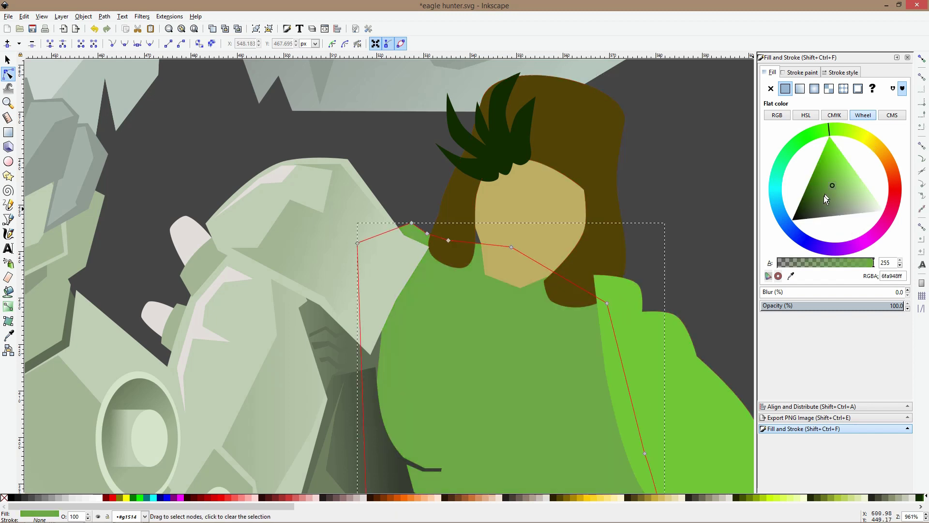
pyautogui.click(811, 198)
# Fill the hunter's free sleeve with the torso's dark green, 4b7032ff
pyautogui.scroll(-1, 606, 287)
pyautogui.click(617, 292)
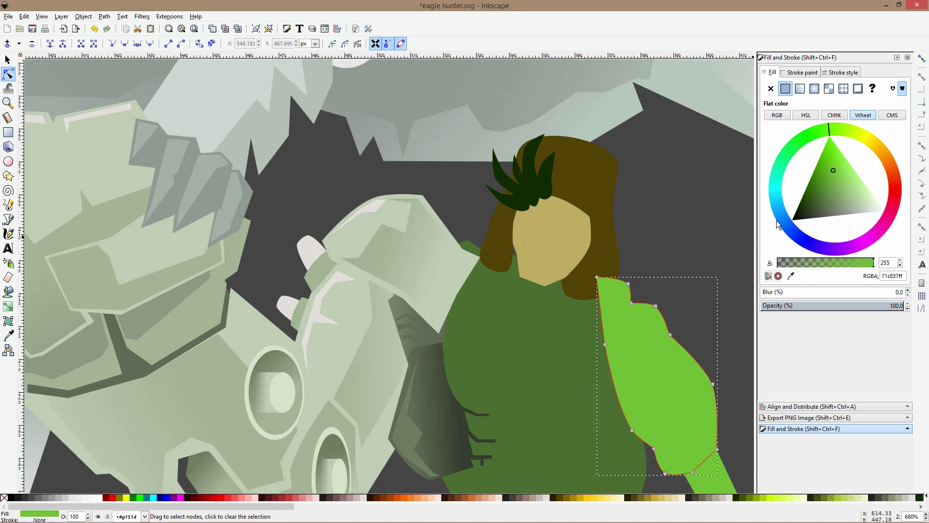
pyautogui.click(9, 335)
pyautogui.click(535, 345)
# Fill the hunter's free forearm and hand with the hair's deep brown, 544308ff
pyautogui.scroll(-3, 536, 344)
pyautogui.scroll(-5, 536, 346)
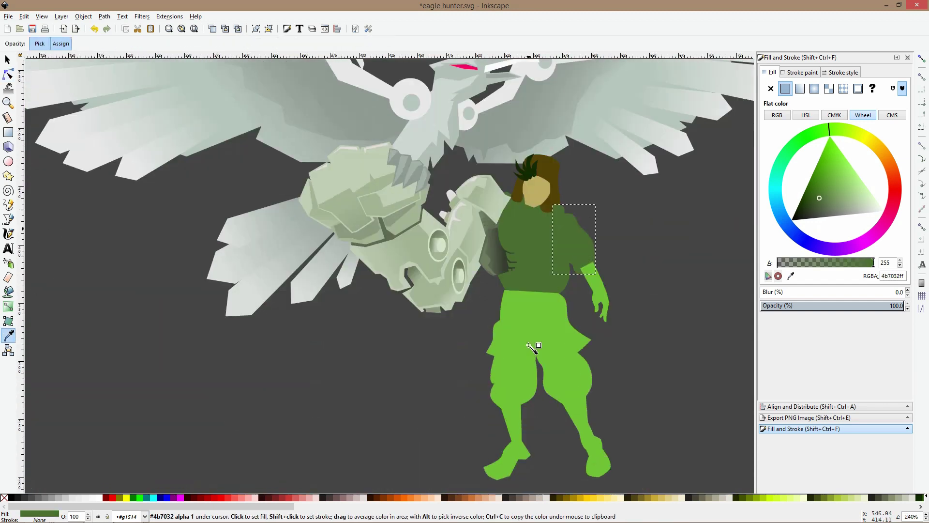
pyautogui.press('s')
pyautogui.click(602, 296)
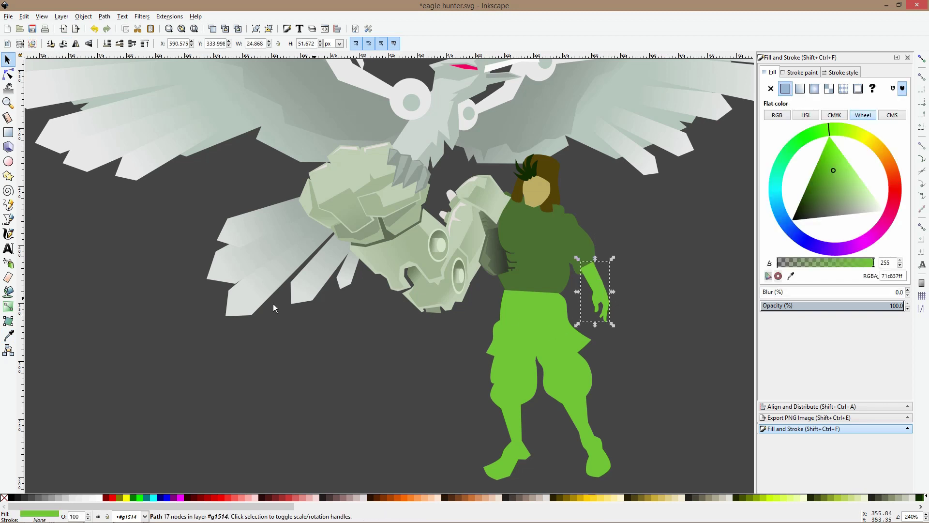
pyautogui.click(9, 335)
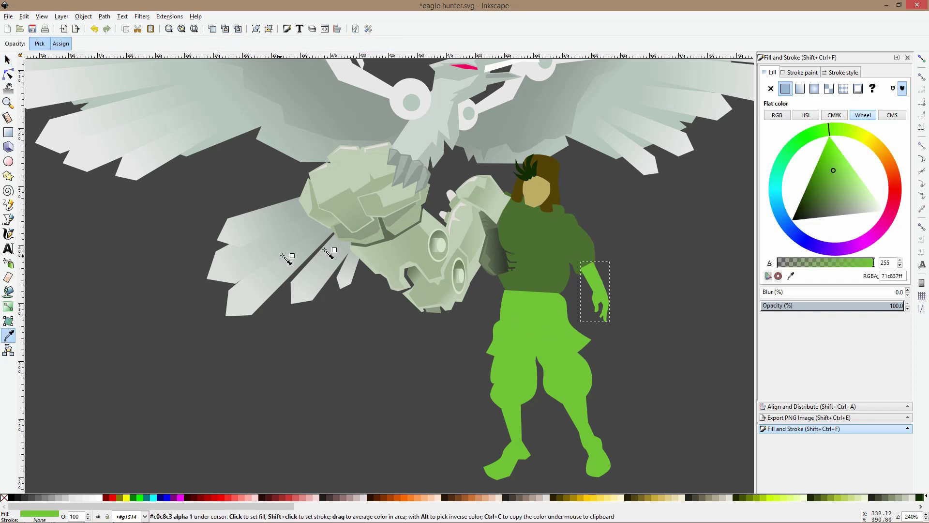
pyautogui.click(547, 171)
pyautogui.press('s')
# Fill the small finger shape of the hand with a darker brown, 362d10ff
pyautogui.scroll(4, 611, 309)
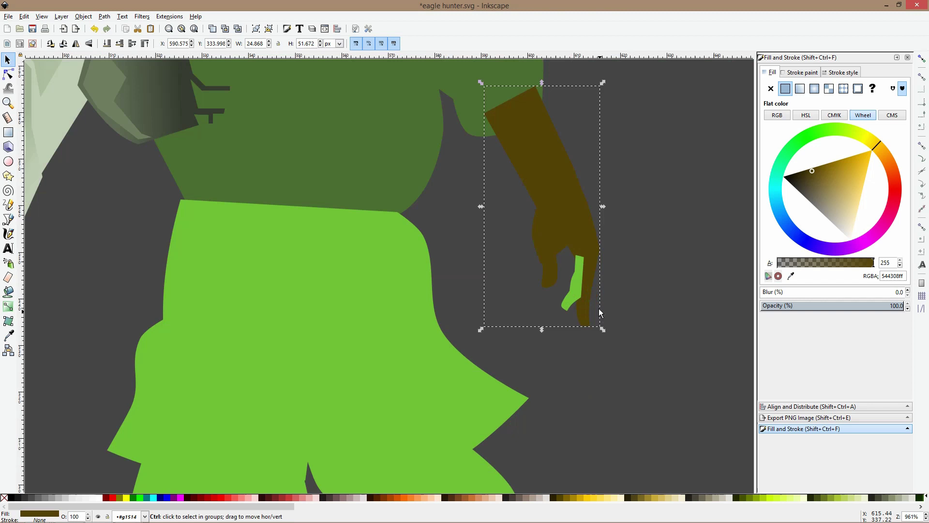
pyautogui.keyDown('ctrl'); pyautogui.click(571, 309); pyautogui.keyUp('ctrl')
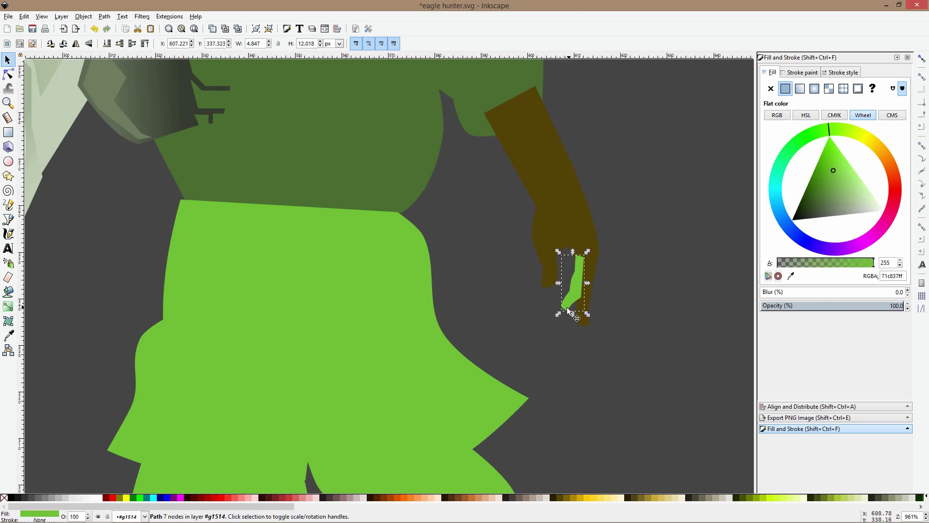
pyautogui.click(9, 335)
pyautogui.click(552, 209)
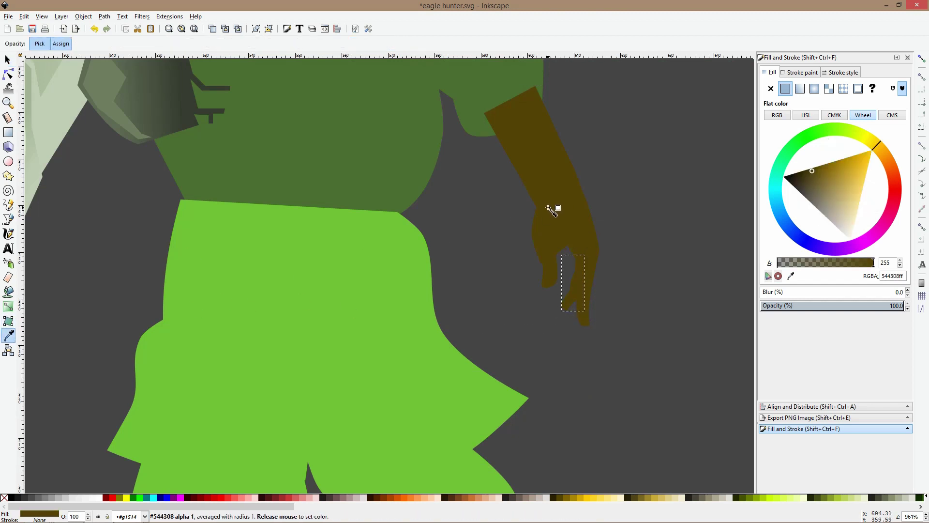
pyautogui.click(801, 177)
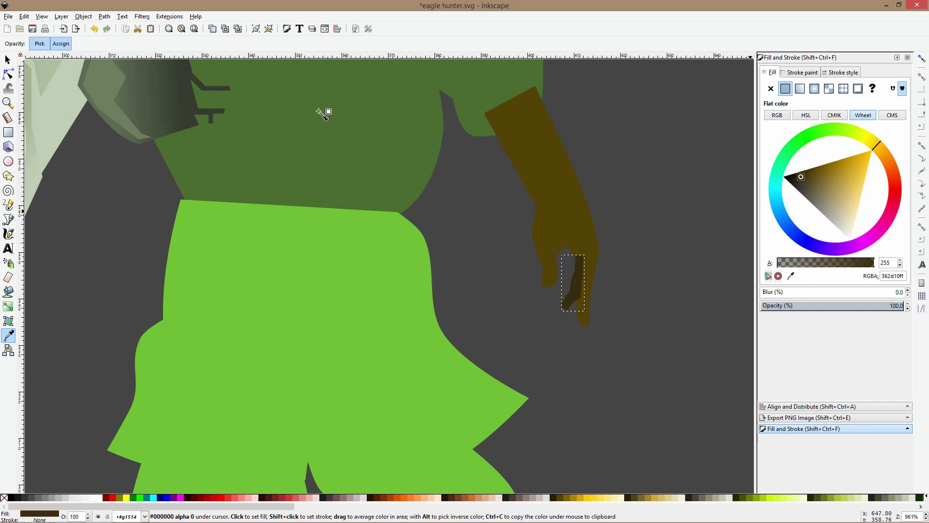
pyautogui.click(12, 62)
pyautogui.click(482, 316)
# Fill the tunic skirt below the waist with the torso's dark green, 4b7032ff
pyautogui.scroll(-2, 481, 317)
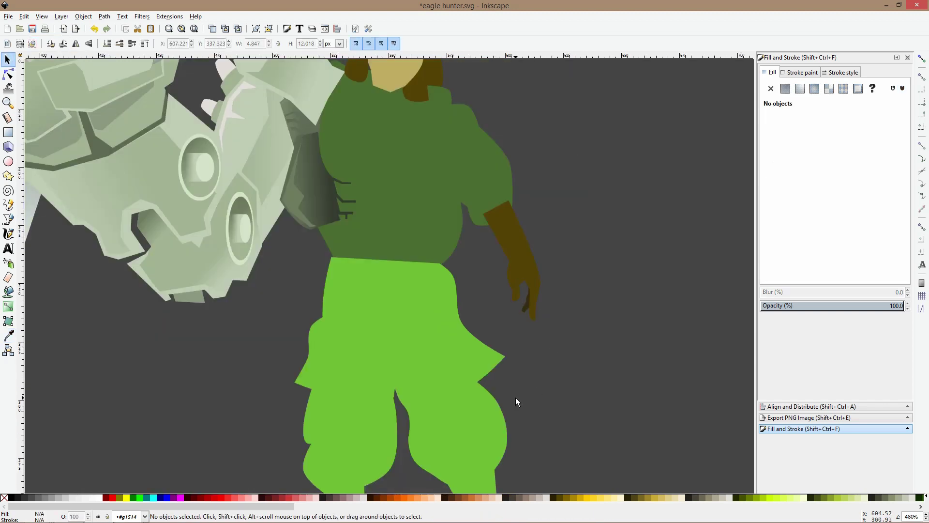
pyautogui.click(496, 362)
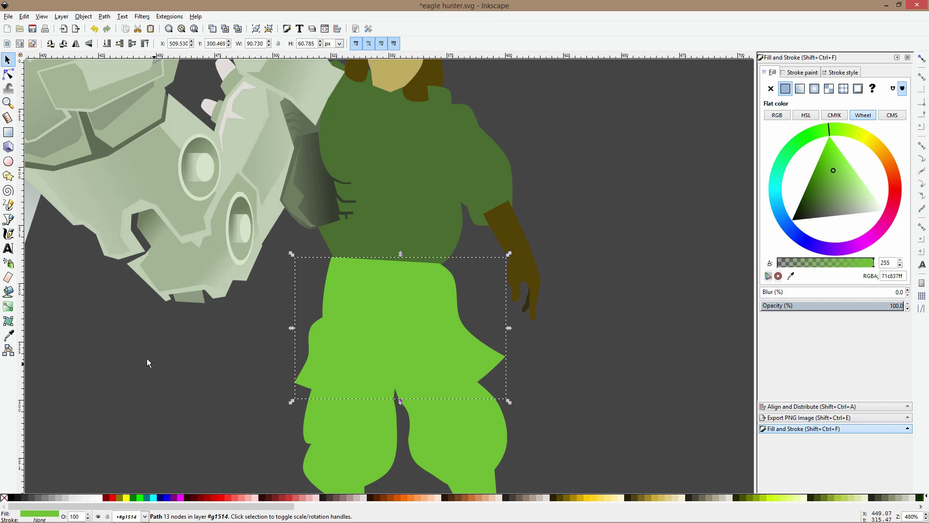
pyautogui.click(9, 335)
pyautogui.click(493, 212)
pyautogui.click(409, 201)
pyautogui.scroll(-4, 426, 252)
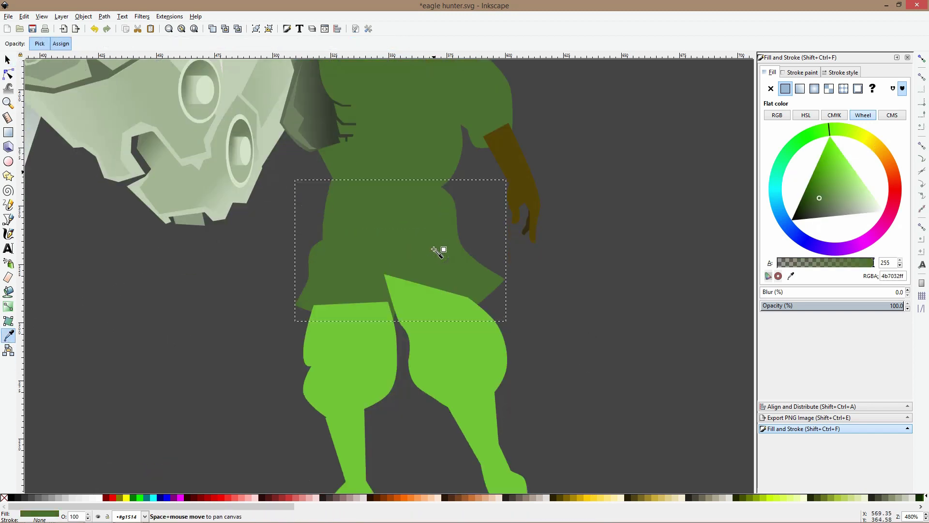
# Recolor both thigh shapes a medium blue as the hunter's shorts
pyautogui.press('s')
pyautogui.keyDown('ctrl'); pyautogui.scroll(-1, 598, 365); pyautogui.keyUp('ctrl')
pyautogui.click(517, 362)
pyautogui.keyDown('shift'); pyautogui.click(444, 356); pyautogui.keyUp('shift')
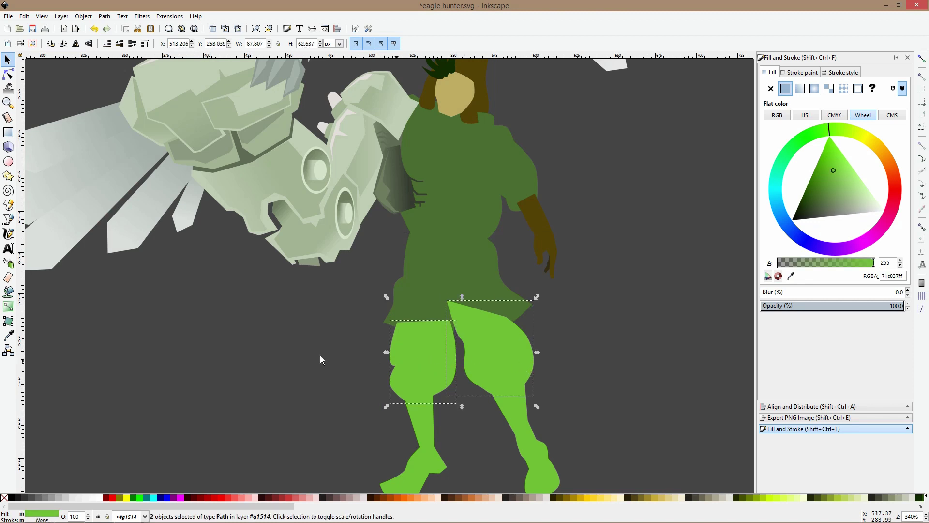
pyautogui.click(795, 231)
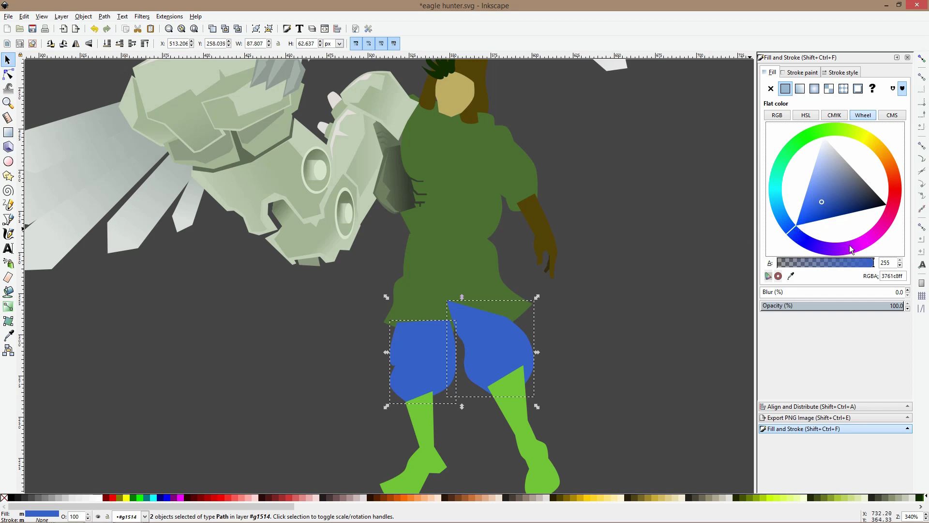
pyautogui.click(842, 250)
pyautogui.click(788, 217)
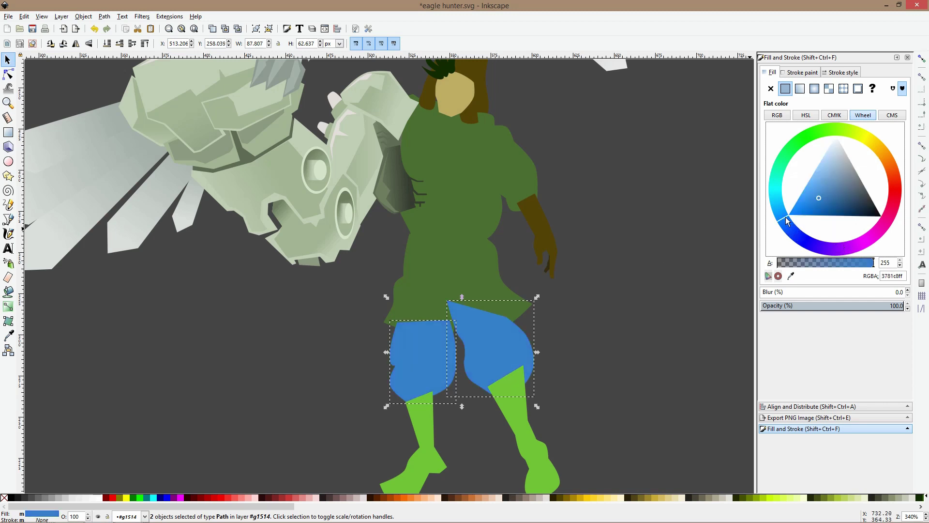
pyautogui.click(788, 222)
# Lower the two blue shorts shapes behind the green tunic skirt
pyautogui.click(614, 283)
pyautogui.keyDown('shift'); pyautogui.click(476, 345); pyautogui.keyUp('shift')
pyautogui.keyDown('shift'); pyautogui.click(451, 357); pyautogui.keyUp('shift')
pyautogui.press('pagedown')
# Fill both lower legs and feet with the forearm's deep brown, 544308ff
pyautogui.click(473, 404)
pyautogui.click(510, 417)
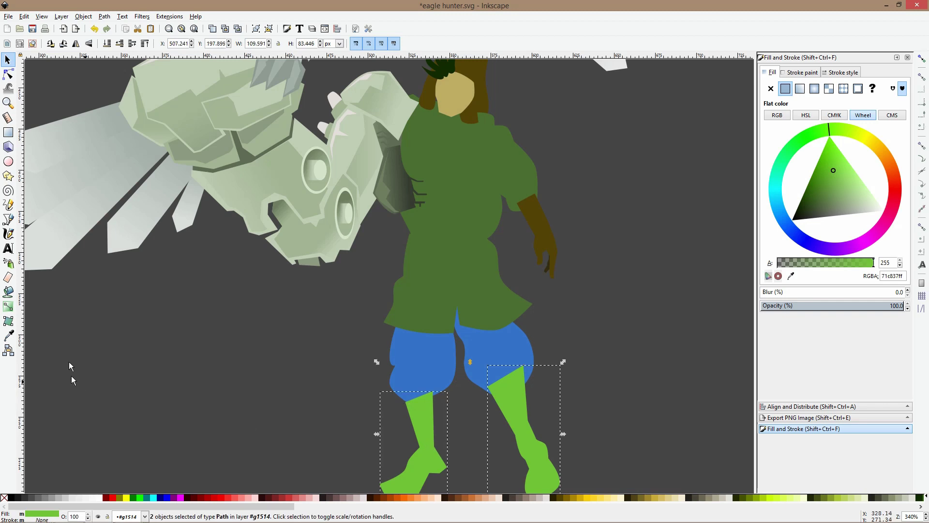
pyautogui.click(8, 335)
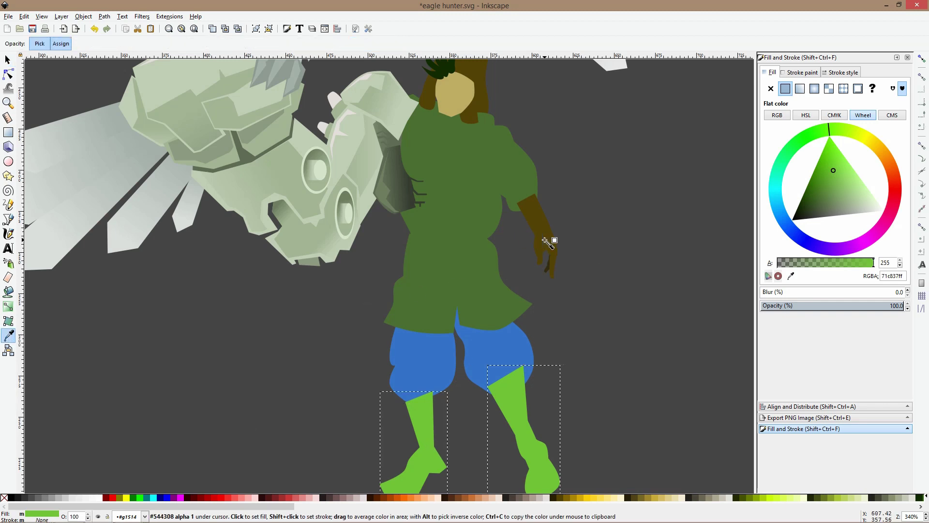
pyautogui.press('s')
pyautogui.press('Escape')
# Examine the hunter's overall coloring next to the eagle and the neighboring copies
pyautogui.keyDown('ctrl'); pyautogui.scroll(-5, 630, 396); pyautogui.keyUp('ctrl')
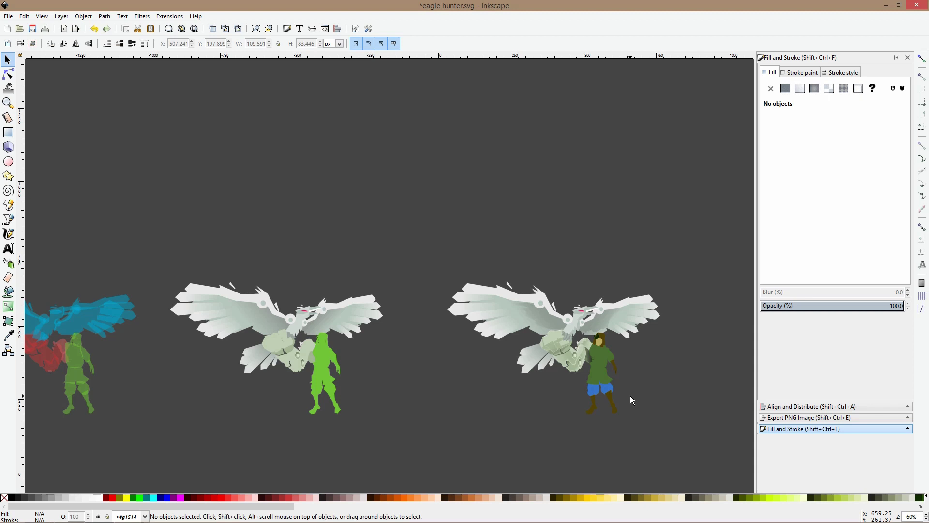
pyautogui.scroll(-3, 630, 395)
pyautogui.hscroll(3, 533, 290)
pyautogui.keyDown('ctrl'); pyautogui.scroll(3, 437, 170); pyautogui.keyUp('ctrl')
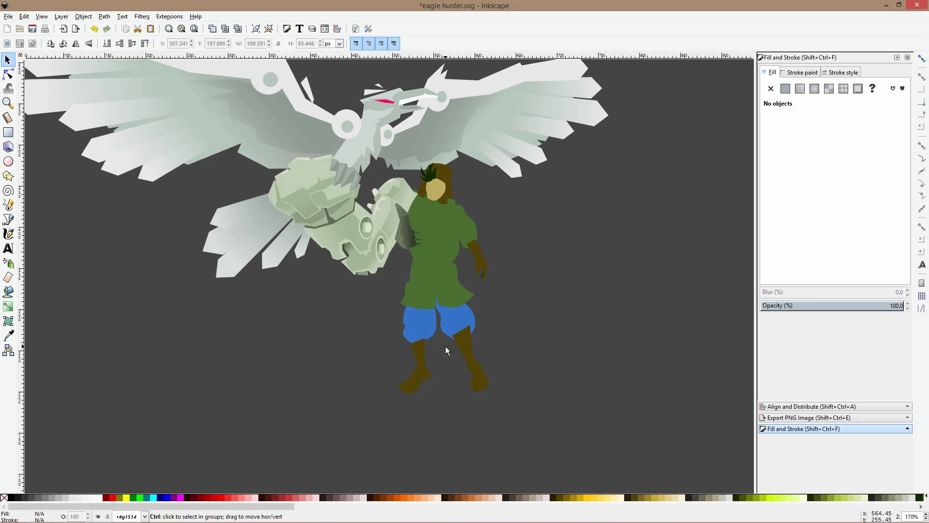
pyautogui.keyDown('ctrl'); pyautogui.scroll(-2, 446, 347); pyautogui.keyUp('ctrl')
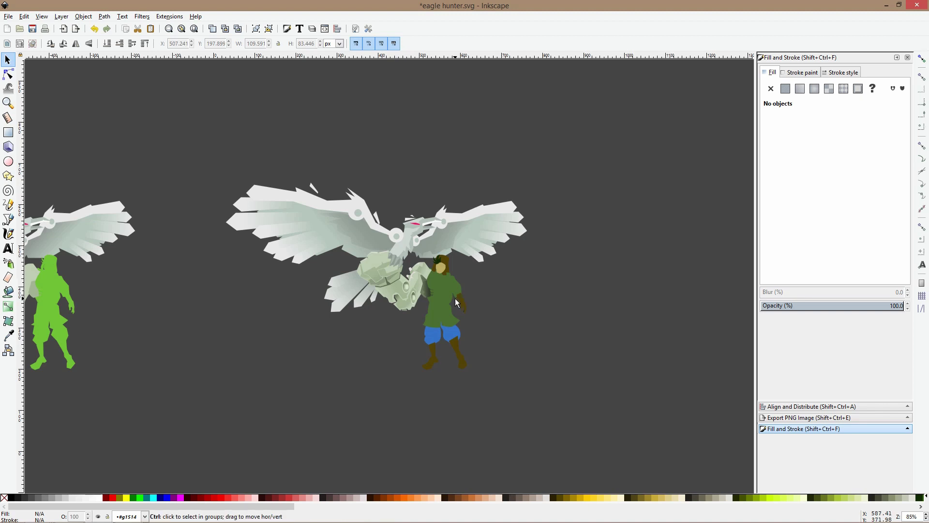
pyautogui.keyDown('ctrl'); pyautogui.scroll(3, 458, 299); pyautogui.keyUp('ctrl')
# Lighten the forearm and both lower legs together to a muted brown, 7c6c34ff
pyautogui.keyDown('ctrl'); pyautogui.click(470, 301); pyautogui.keyUp('ctrl')
pyautogui.scroll(-3, 469, 300)
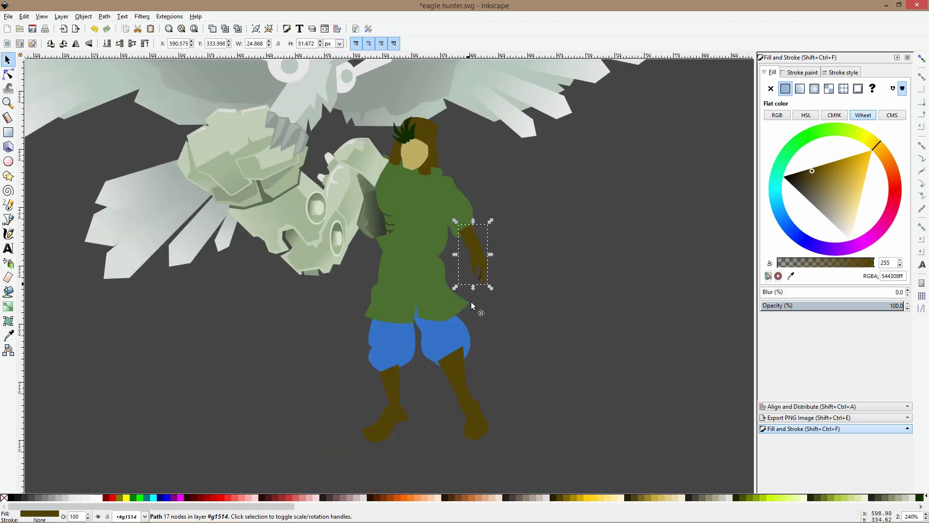
pyautogui.keyDown('ctrl'); pyautogui.scroll(-2, 498, 286); pyautogui.keyUp('ctrl')
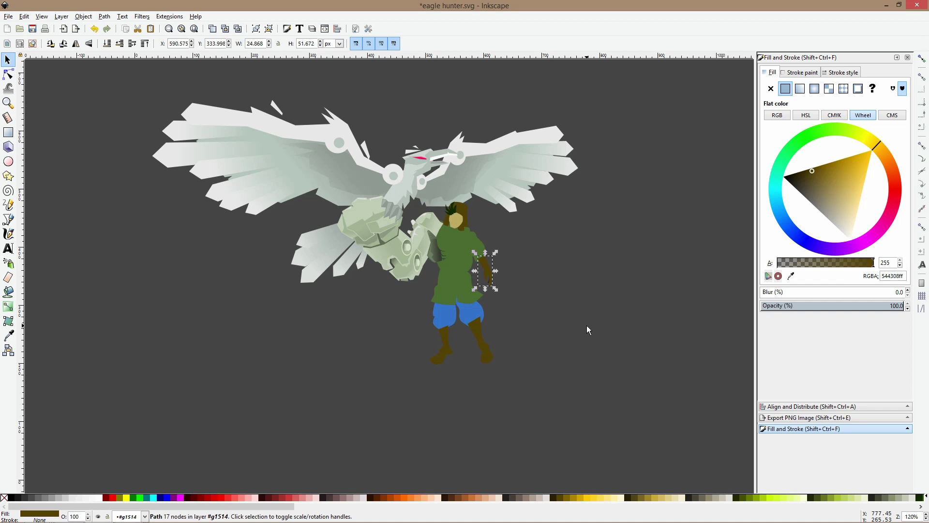
pyautogui.keyDown('shift'); pyautogui.click(442, 339); pyautogui.keyUp('shift')
pyautogui.press('3')
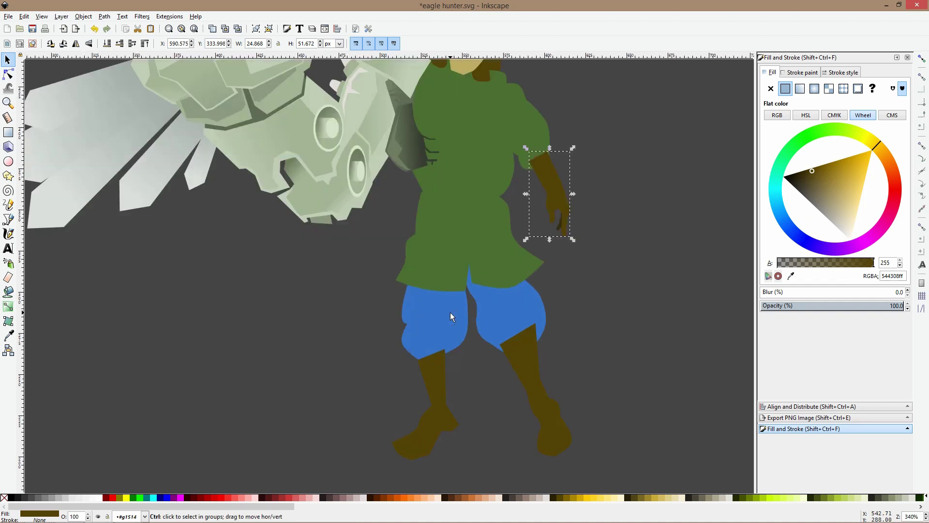
pyautogui.keyDown('shift'); pyautogui.click(525, 361); pyautogui.keyUp('shift')
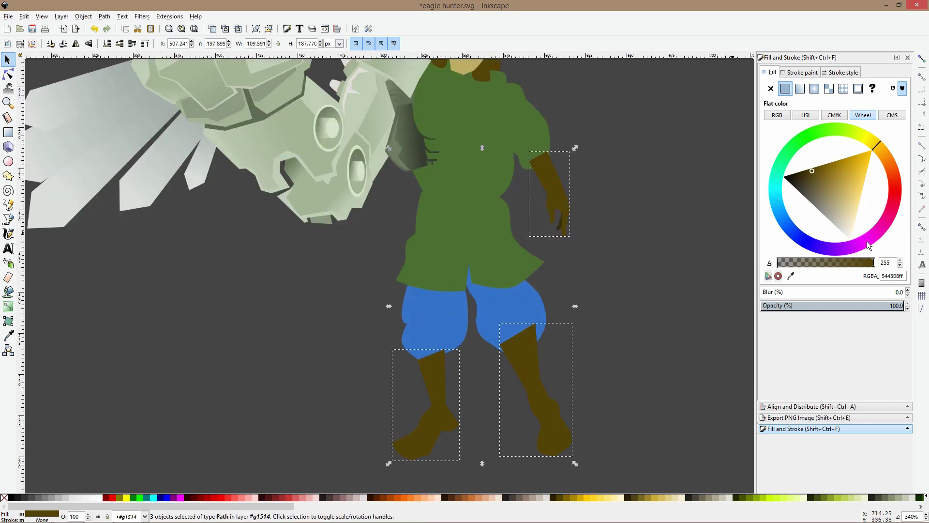
pyautogui.click(823, 185)
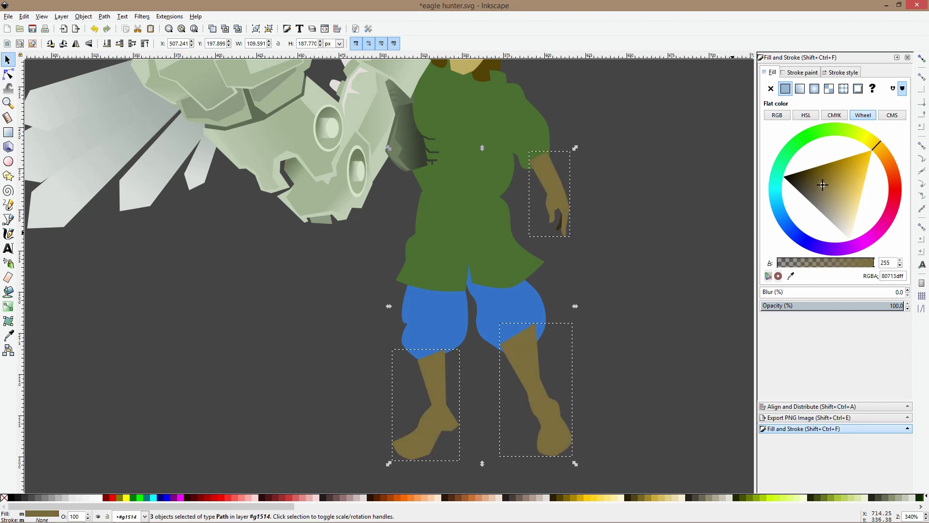
pyautogui.moveTo(823, 185); pyautogui.dragTo(823, 182)
pyautogui.click(690, 208)
# Fill the hunter's hair with the forearm's lighter brown, 7c6c34ff
pyautogui.scroll(3, 574, 192)
pyautogui.click(495, 112)
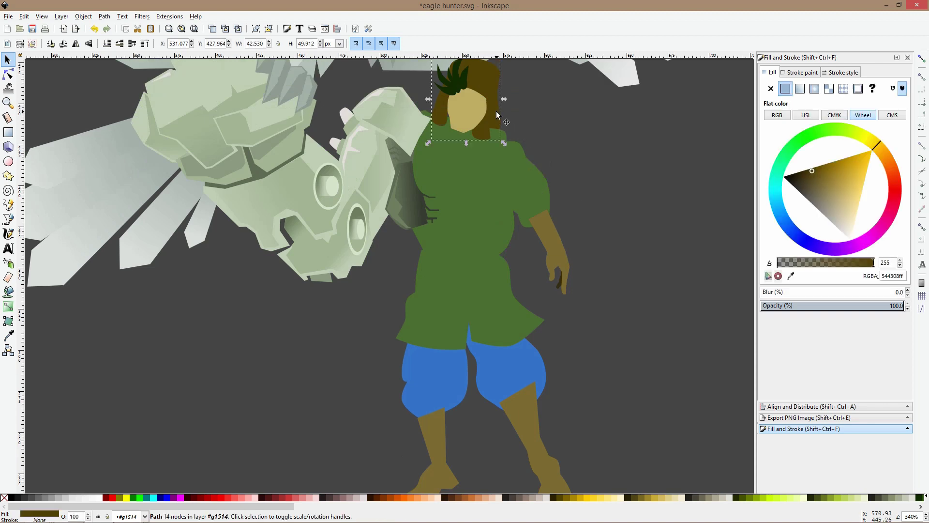
pyautogui.click(8, 335)
pyautogui.click(549, 222)
pyautogui.press('s')
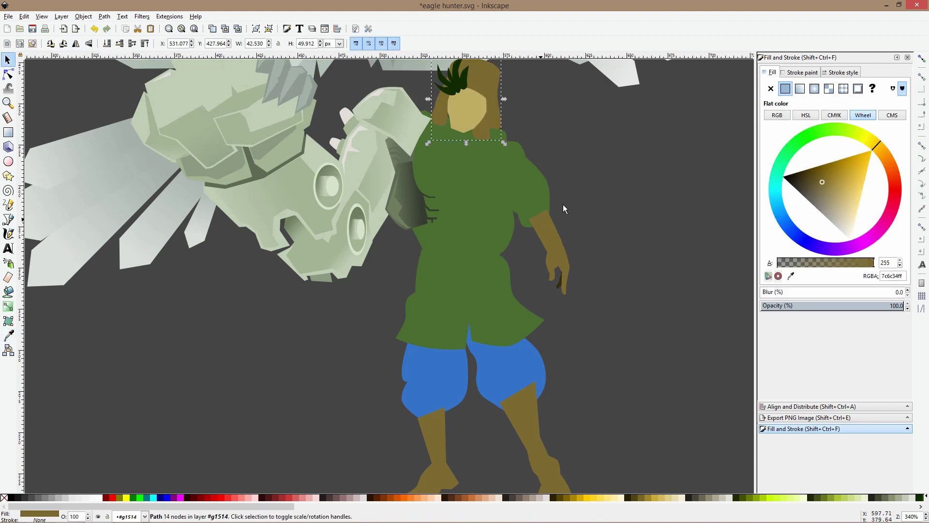
pyautogui.click(563, 199)
# Lighten the torso, tunic skirt and free sleeve together to a brighter green
pyautogui.scroll(-3, 563, 196)
pyautogui.click(489, 232)
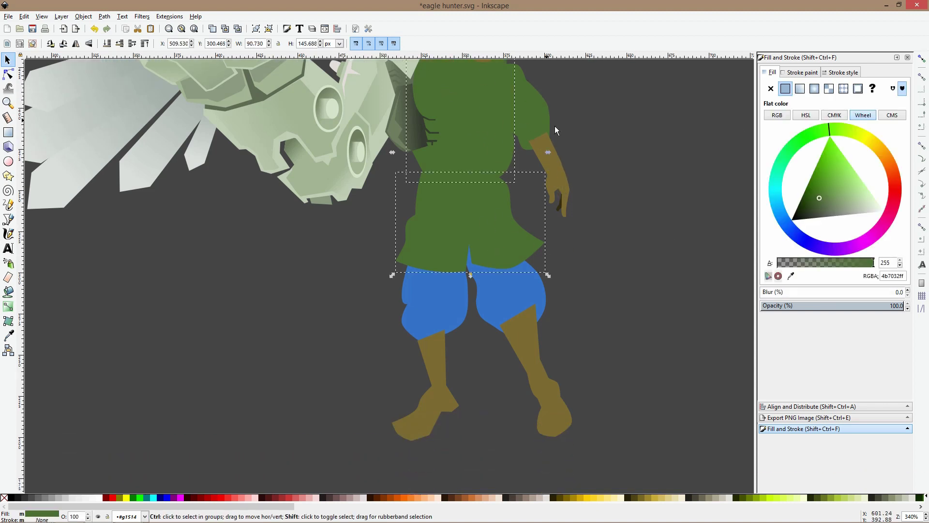
pyautogui.keyDown('shift'); pyautogui.click(542, 106); pyautogui.keyUp('shift')
pyautogui.moveTo(838, 203)
pyautogui.mouseDown()
pyautogui.moveTo(840, 187)
pyautogui.moveTo(828, 191)
pyautogui.mouseUp()
pyautogui.click(582, 186)
# Lower both brown lower-leg shapes behind the blue shorts
pyautogui.scroll(-5, 581, 187)
pyautogui.scroll(4, 594, 188)
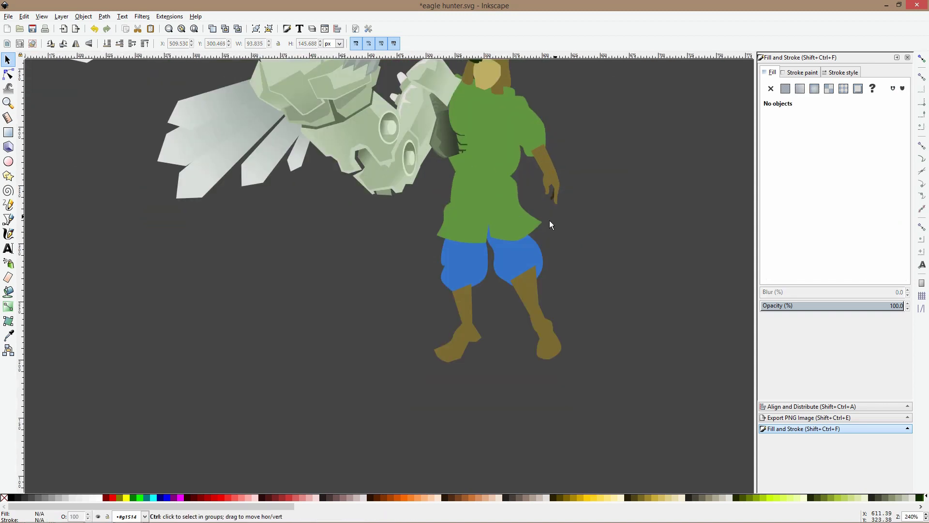
pyautogui.keyDown('ctrl'); pyautogui.click(529, 280); pyautogui.keyUp('ctrl')
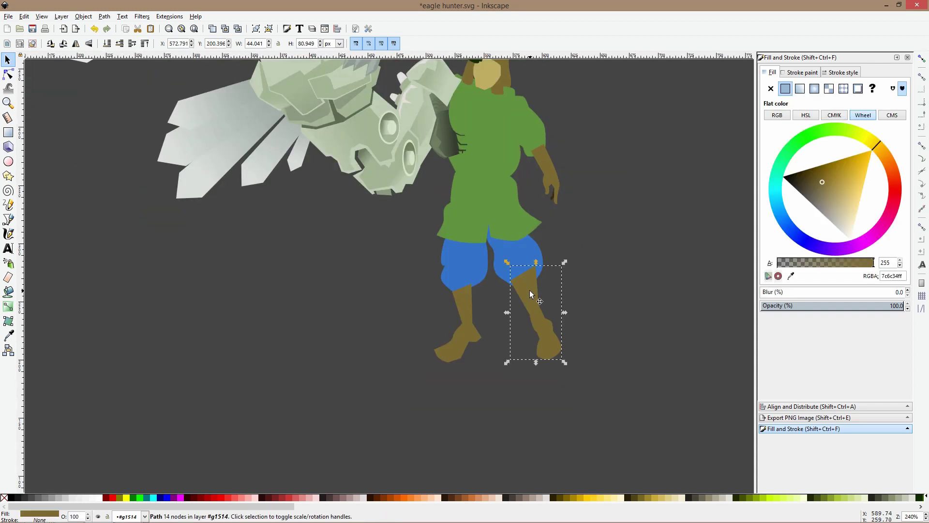
pyautogui.click(571, 276)
pyautogui.keyDown('ctrl'); pyautogui.click(462, 330); pyautogui.keyUp('ctrl')
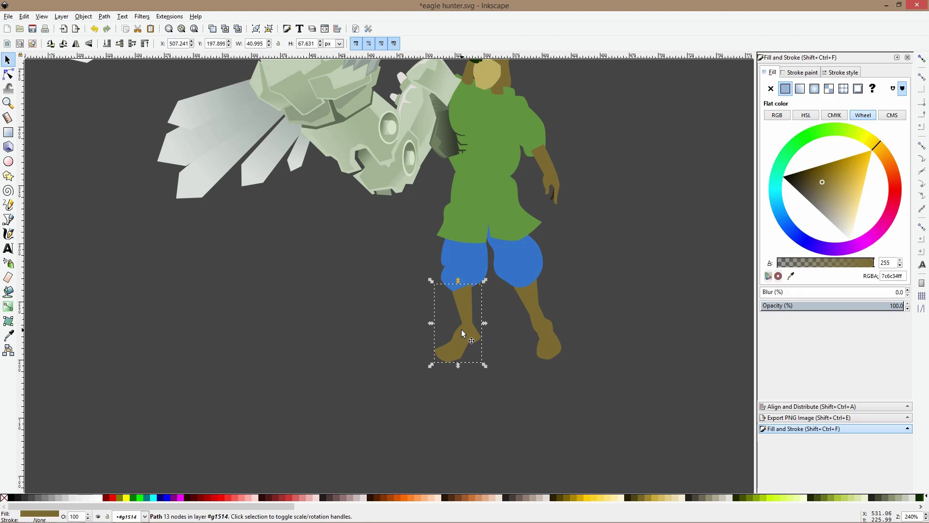
pyautogui.click(405, 334)
pyautogui.scroll(-2, 405, 334)
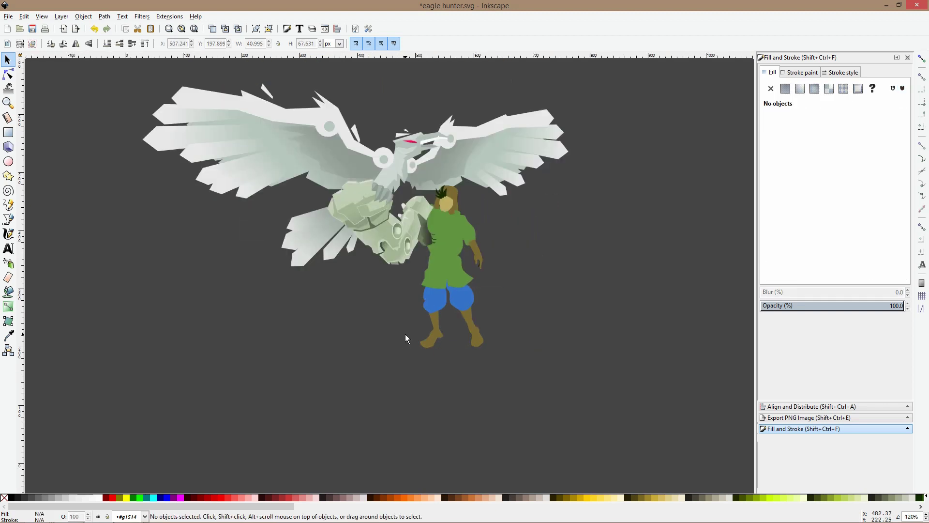
# Compare the recolored hunter and eagle with the earlier flat green silhouette version
pyautogui.scroll(-4, 405, 334)
pyautogui.scroll(2, 309, 286)
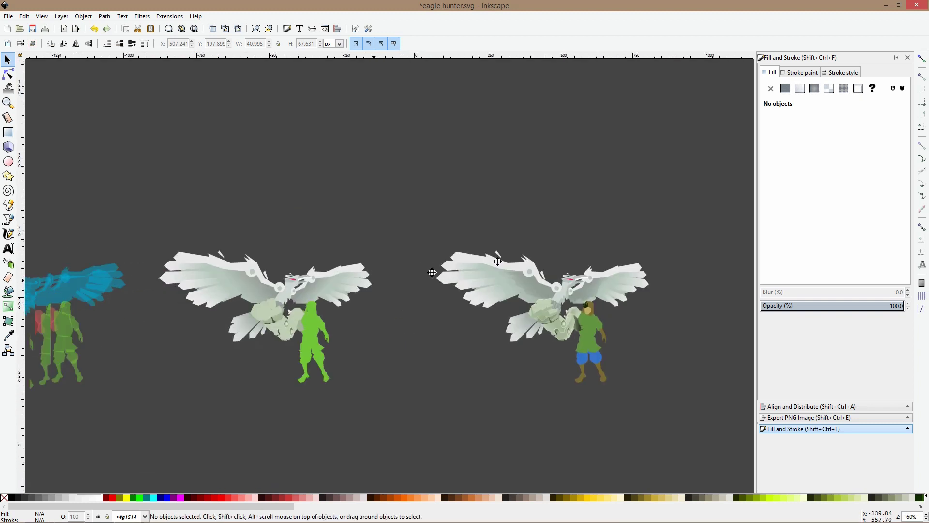
pyautogui.hscroll(-3, 227, 256)
pyautogui.scroll(2, 272, 264)
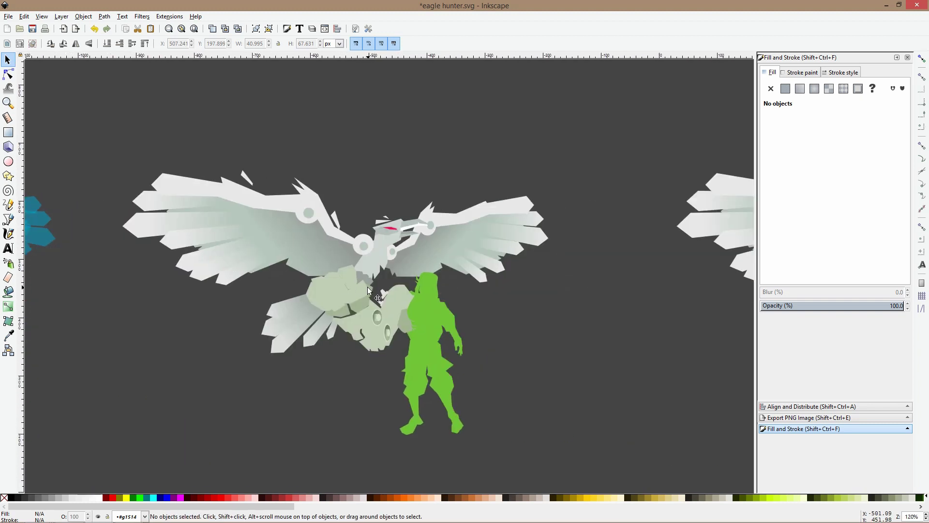
pyautogui.hscroll(10, 368, 291)
pyautogui.scroll(3, 442, 279)
pyautogui.press('ctrl')
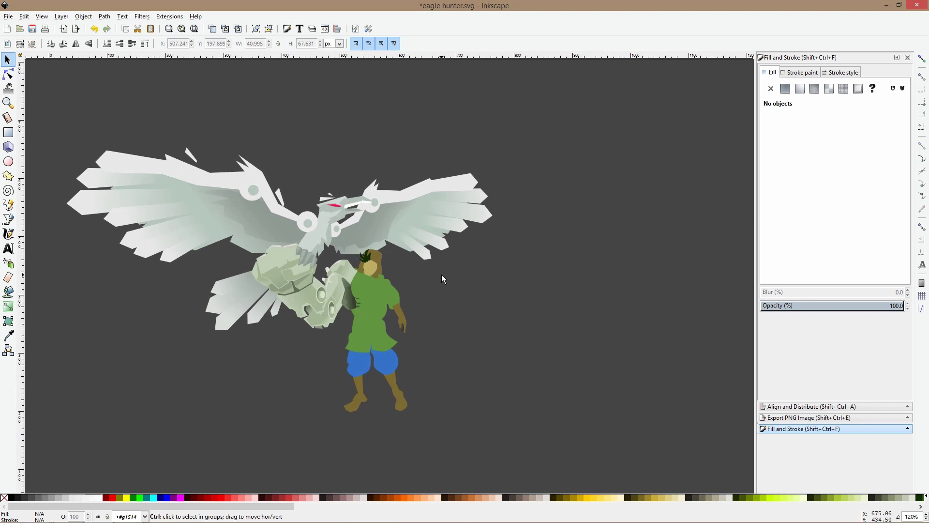
pyautogui.scroll(2, 266, 215)
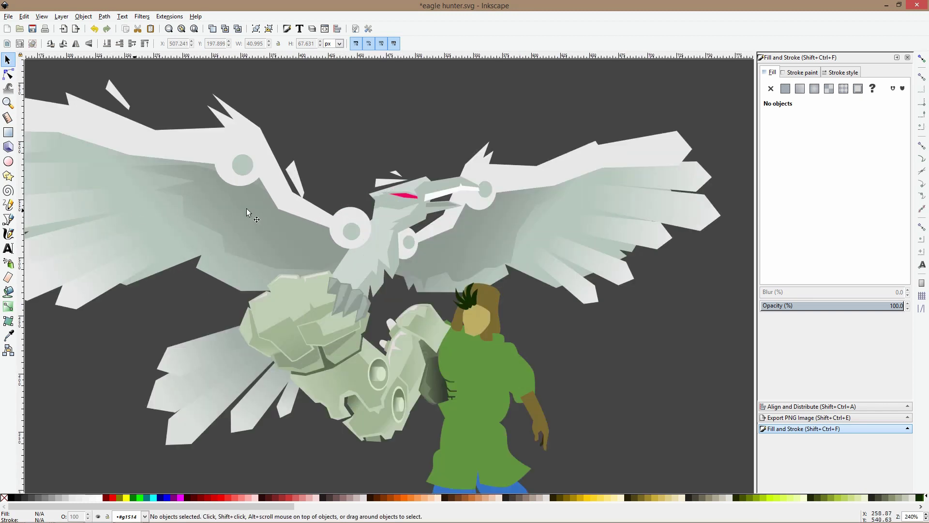
pyautogui.scroll(-2, 512, 269)
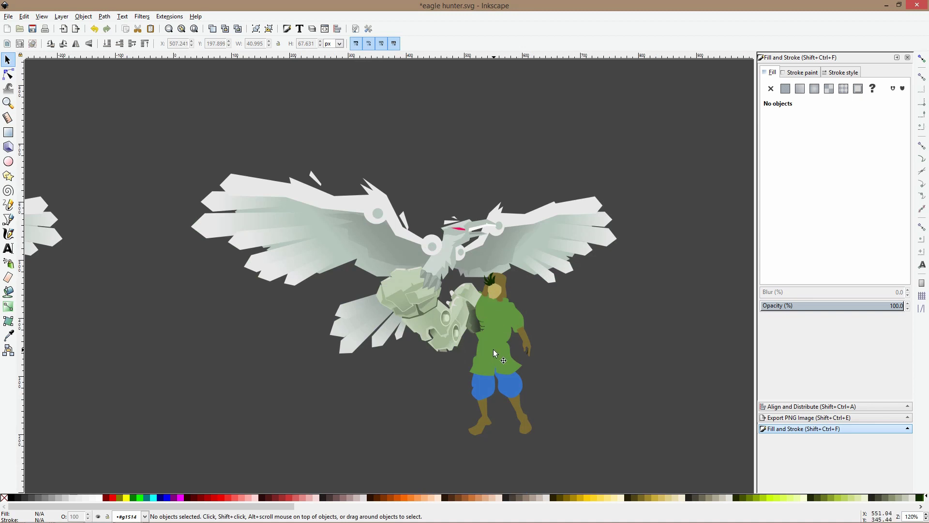
pyautogui.scroll(3, 491, 344)
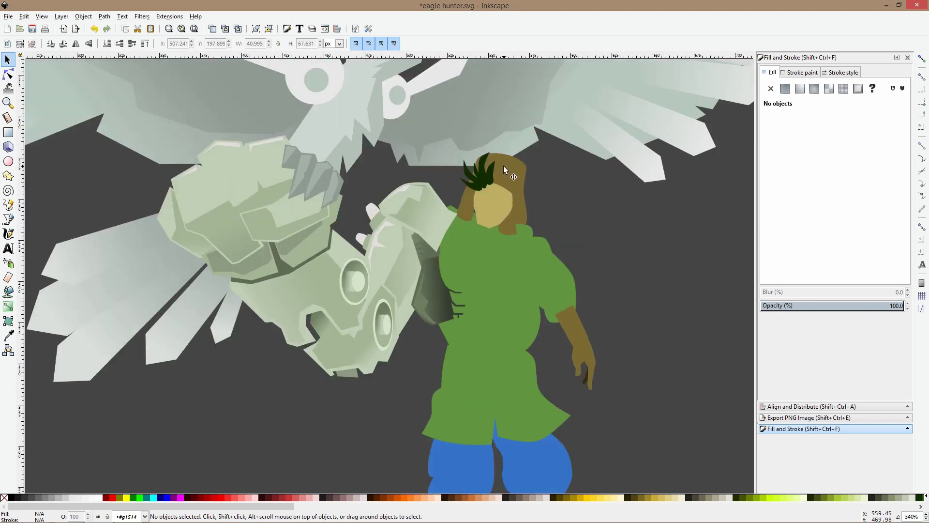
# Reshape the hunter's face outline by curving its straight jaw and chin segments into a rounded edge
pyautogui.scroll(2, 499, 174)
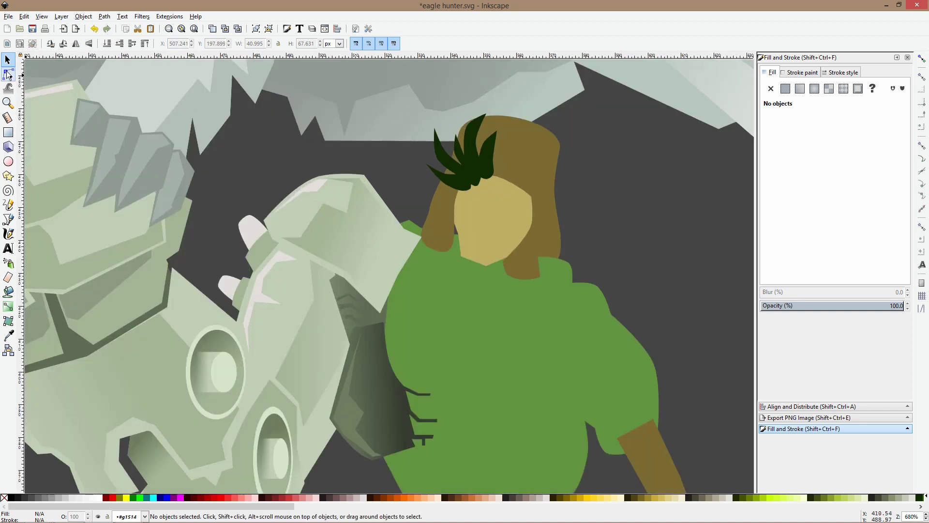
pyautogui.click(9, 74)
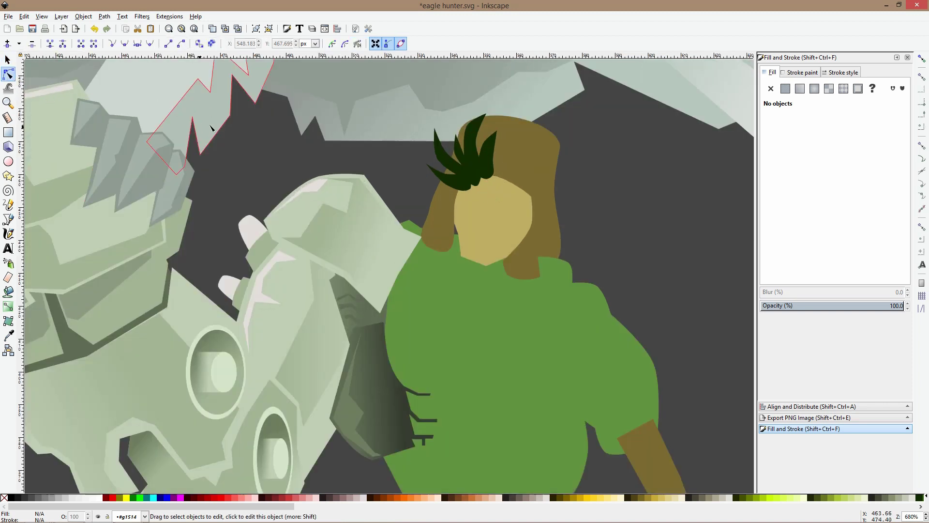
pyautogui.scroll(2, 488, 236)
pyautogui.click(488, 235)
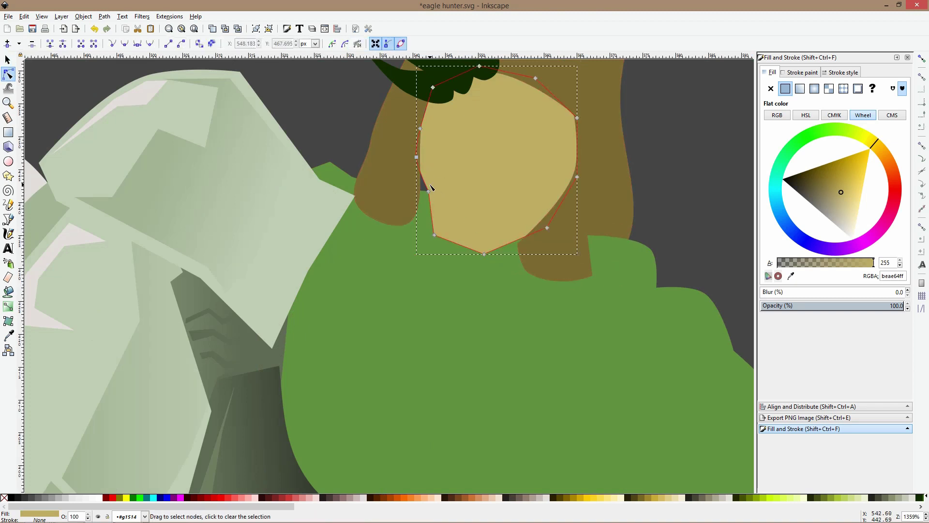
pyautogui.moveTo(441, 239); pyautogui.dragTo(542, 238)
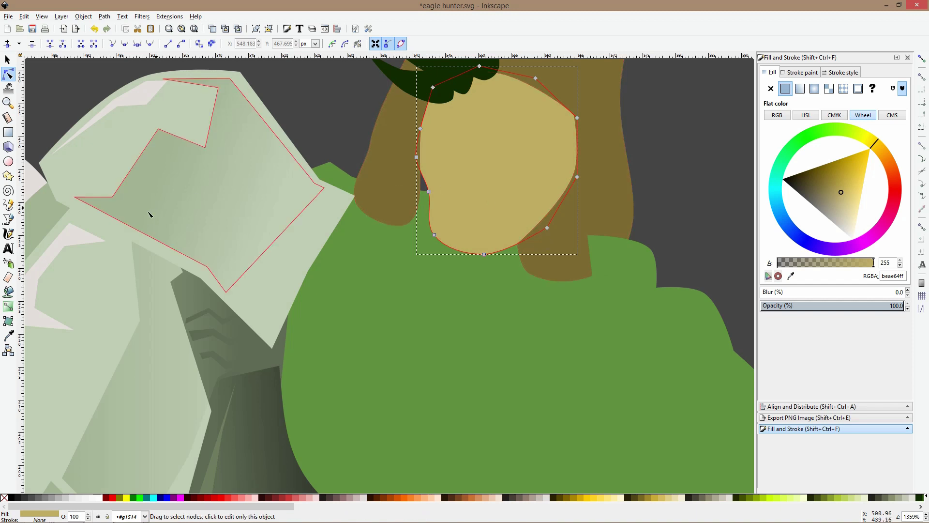
pyautogui.click(8, 219)
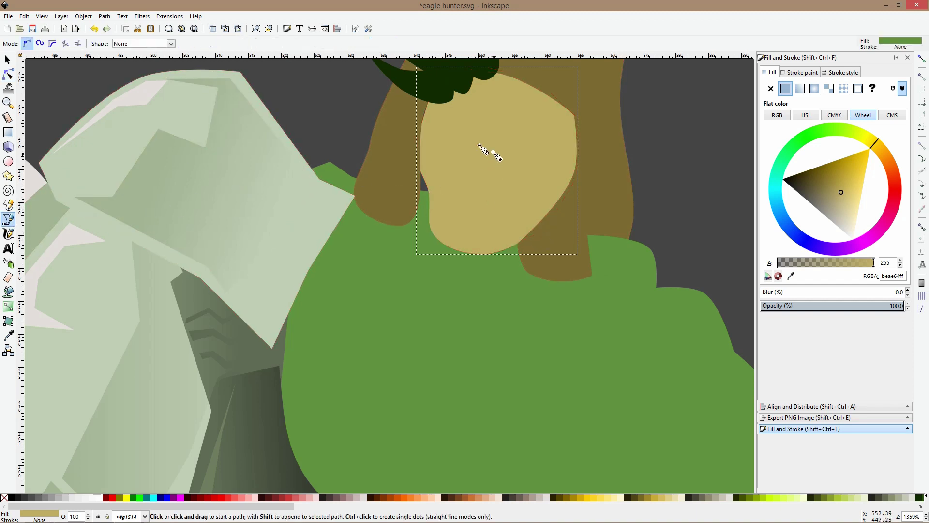
pyautogui.scroll(1, 492, 153)
pyautogui.scroll(1, 426, 148)
pyautogui.click(400, 137)
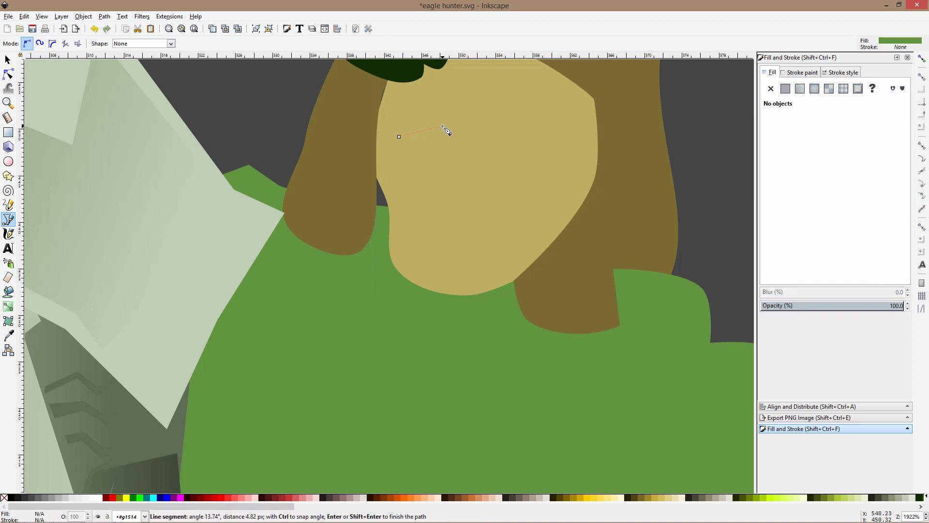
pyautogui.press('s')
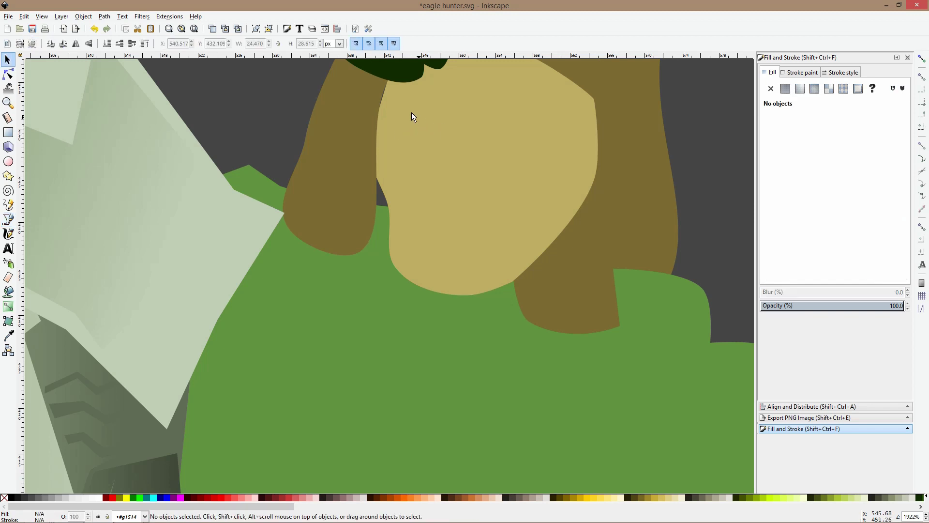
# Draw a small angular eyebrow shape on the upper face and narrow it to about 6.5 px wide
pyautogui.press('b')
pyautogui.click(412, 95)
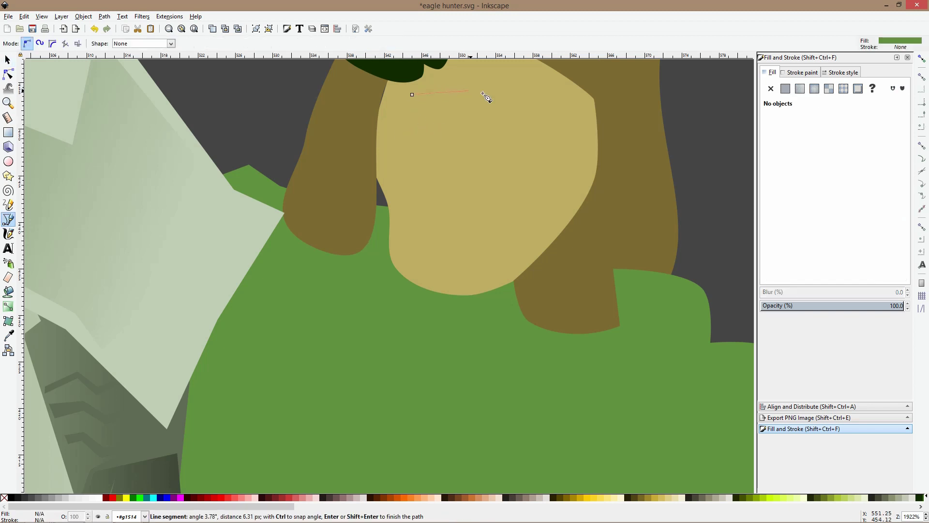
pyautogui.click(464, 89)
pyautogui.click(485, 109)
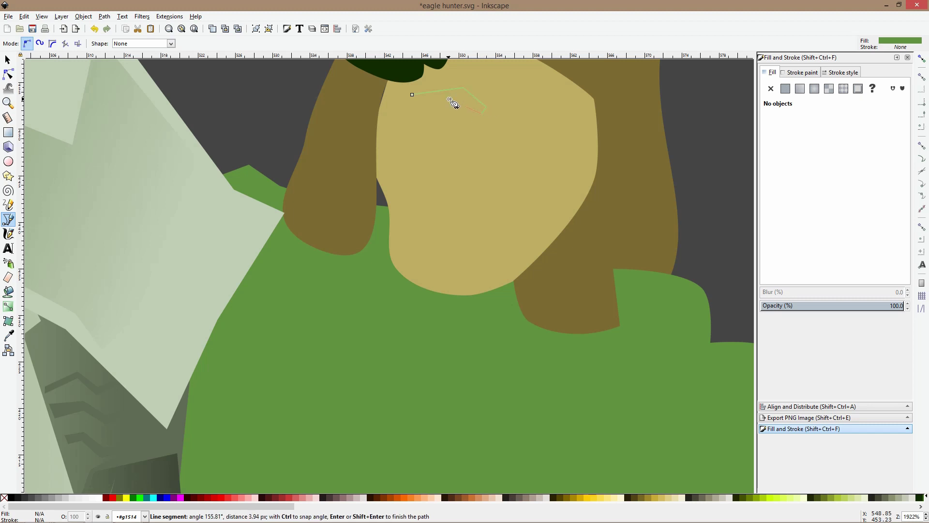
pyautogui.click(412, 95)
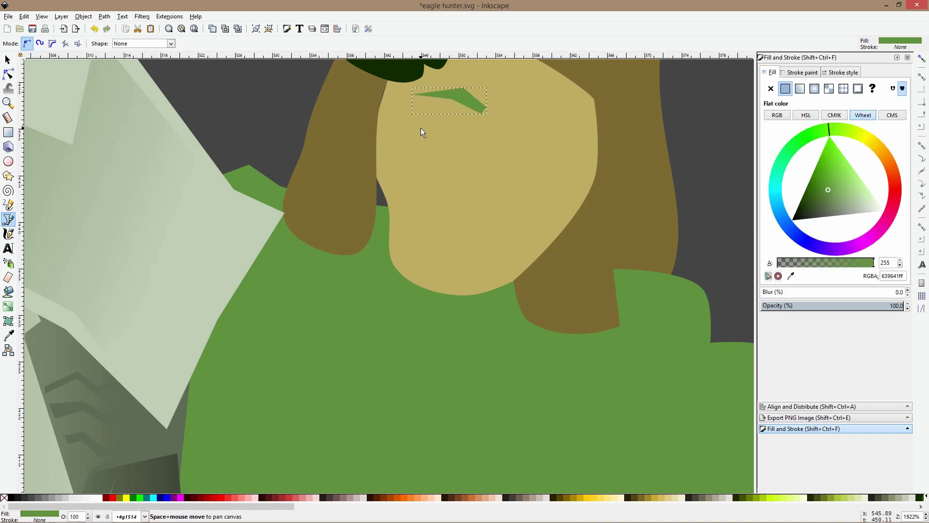
pyautogui.press('s')
pyautogui.moveTo(489, 101); pyautogui.dragTo(476, 101)
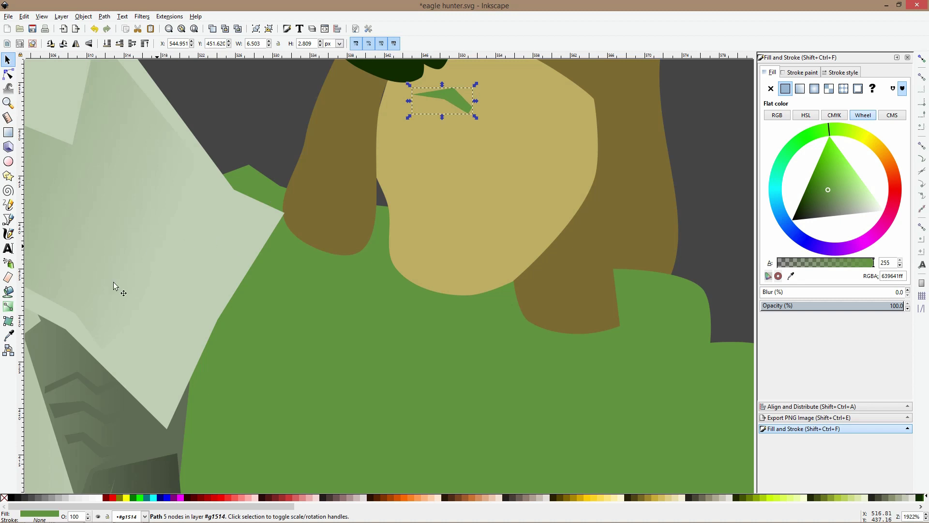
# Fill the eyebrow shape with the hair's brown darkened to 49422bff
pyautogui.click(9, 338)
pyautogui.click(649, 155)
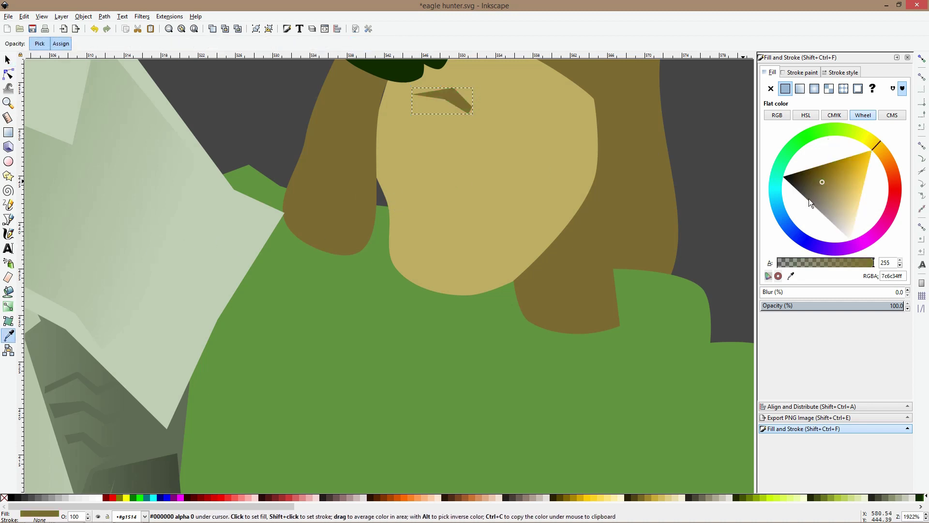
pyautogui.moveTo(812, 187); pyautogui.dragTo(805, 185)
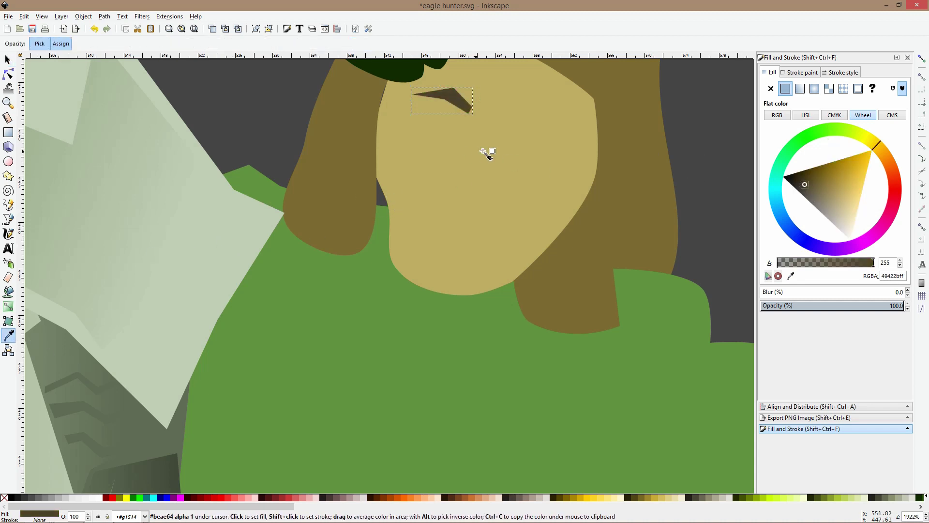
pyautogui.click(9, 74)
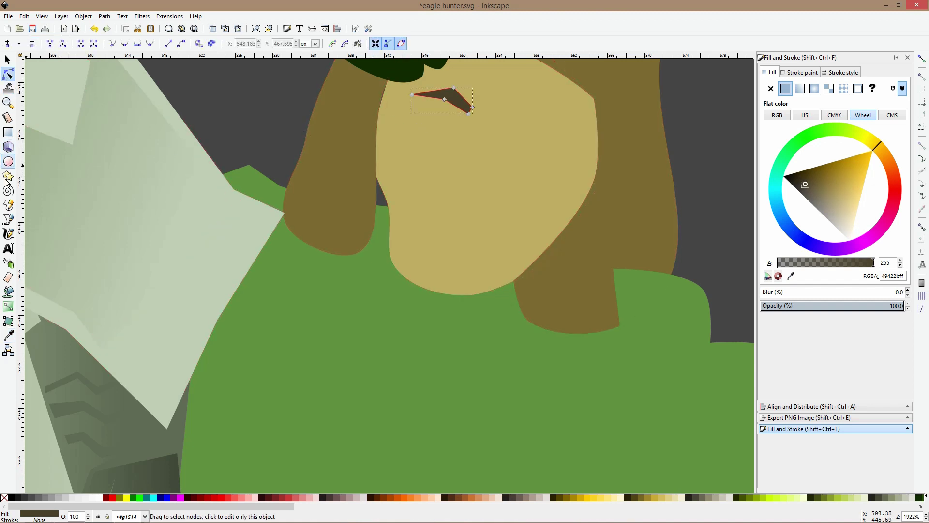
# Draw a closed, angular dark brown eye shape with a short hooked end just below the eyebrow
pyautogui.click(8, 221)
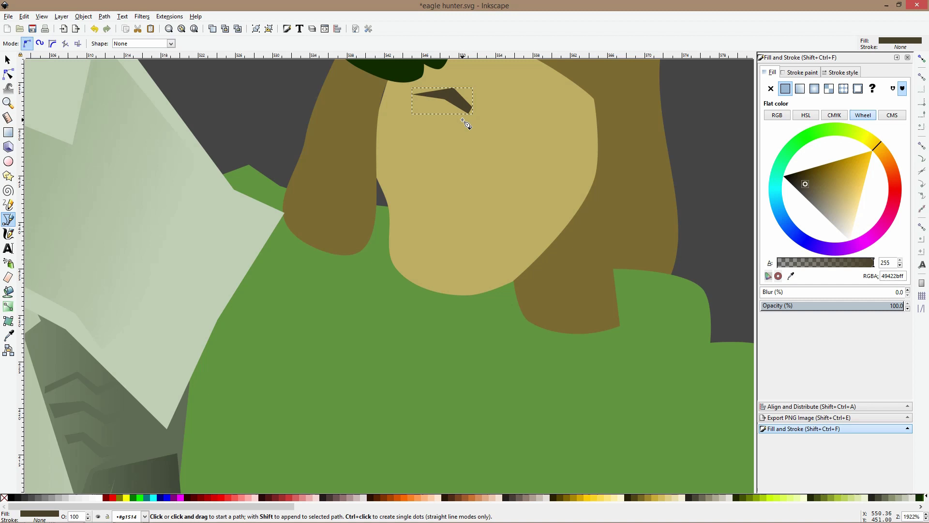
pyautogui.click(411, 112)
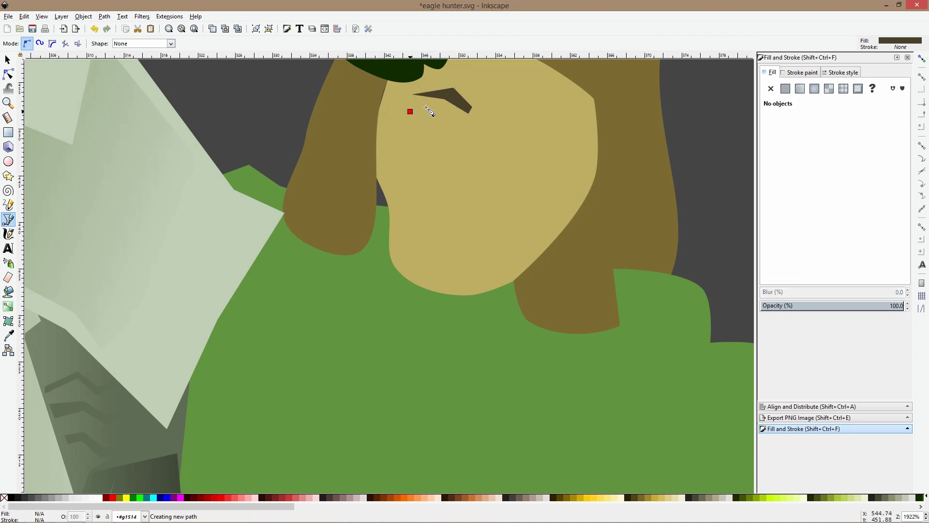
pyautogui.click(461, 118)
pyautogui.click(462, 128)
pyautogui.click(444, 127)
pyautogui.click(441, 119)
pyautogui.click(410, 112)
# Duplicate the eyebrow and eye shapes, mirror them horizontally, and place them tilted on the face's opposite side, enlarged to about 7.5 px wide
pyautogui.press('s')
pyautogui.keyDown('shift'); pyautogui.click(446, 100); pyautogui.keyUp('shift')
pyautogui.hotkey('ctrl', 'd')
pyautogui.press('h')
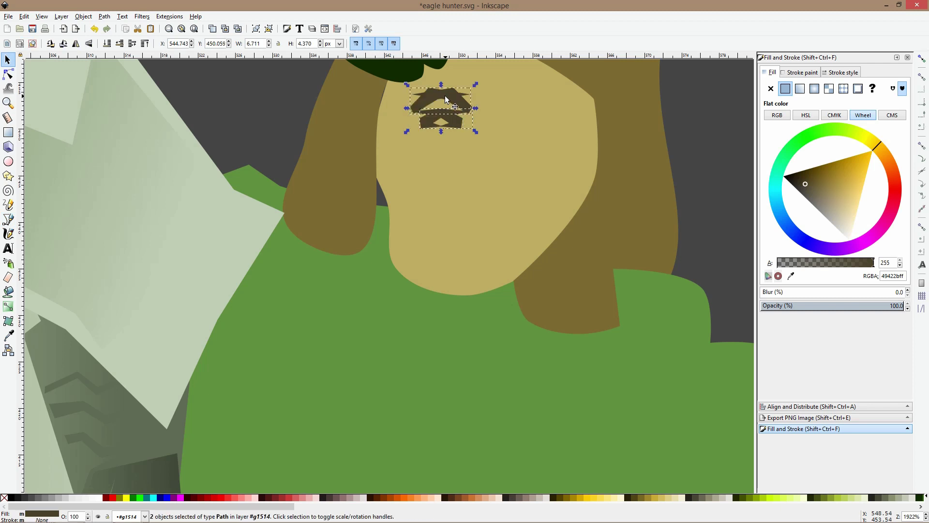
pyautogui.click(458, 96)
pyautogui.moveTo(479, 88); pyautogui.dragTo(577, 152)
pyautogui.moveTo(549, 121); pyautogui.dragTo(550, 117)
pyautogui.moveTo(585, 144); pyautogui.dragTo(588, 144)
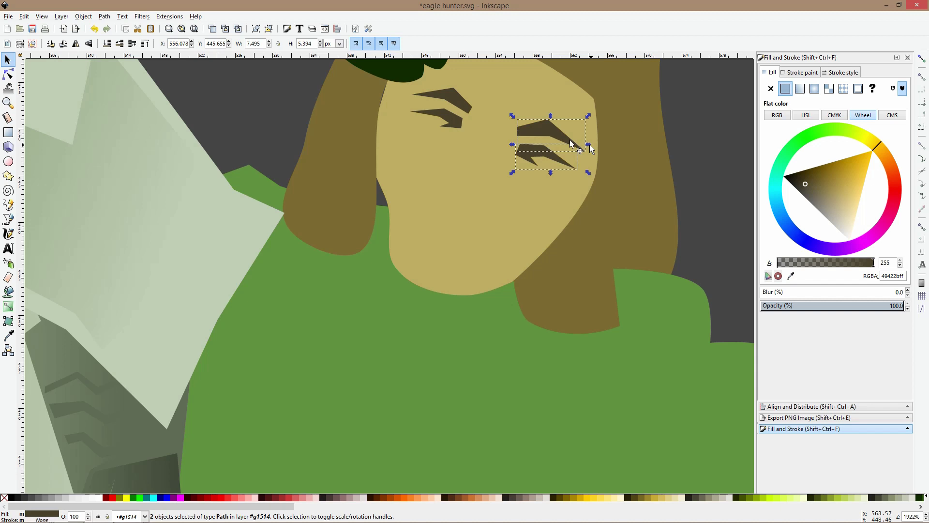
# Move the mirrored eyebrow and the mirrored eye slightly upward, adjusting each shape separately
pyautogui.click(585, 119)
pyautogui.moveTo(556, 127); pyautogui.dragTo(560, 116)
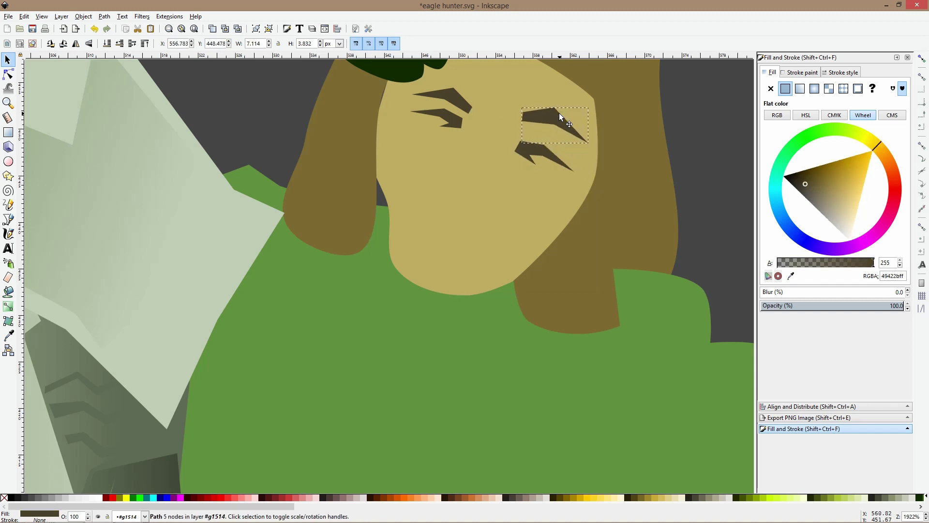
pyautogui.click(541, 149)
pyautogui.moveTo(541, 150); pyautogui.dragTo(540, 145)
# Narrow the original eyebrow and eye to about 6.3 px wide together and adjust their placement on the face
pyautogui.click(429, 116)
pyautogui.keyDown('shift'); pyautogui.click(420, 103); pyautogui.keyUp('shift')
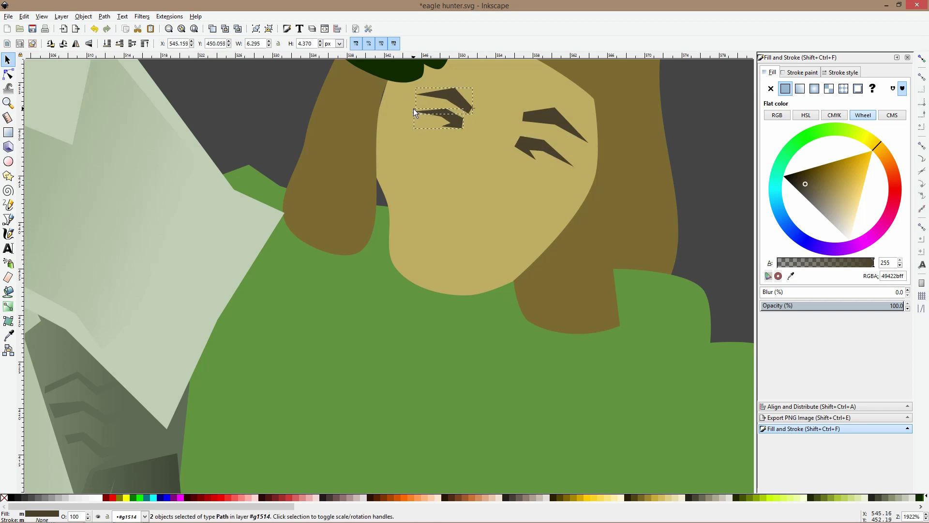
pyautogui.moveTo(461, 103); pyautogui.dragTo(487, 121)
pyautogui.click(487, 122)
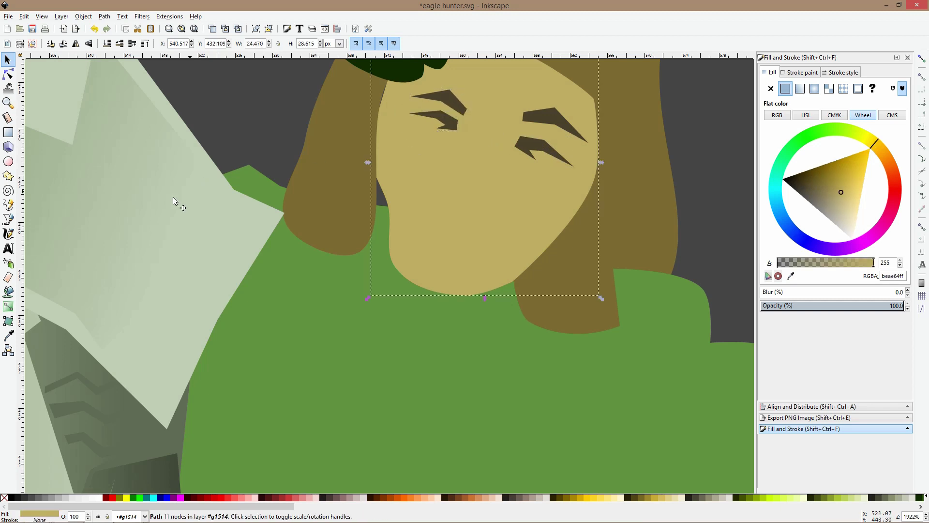
# Draw a closed, angular mouth shape with upturned corners on the lower face
pyautogui.click(7, 219)
pyautogui.click(445, 170)
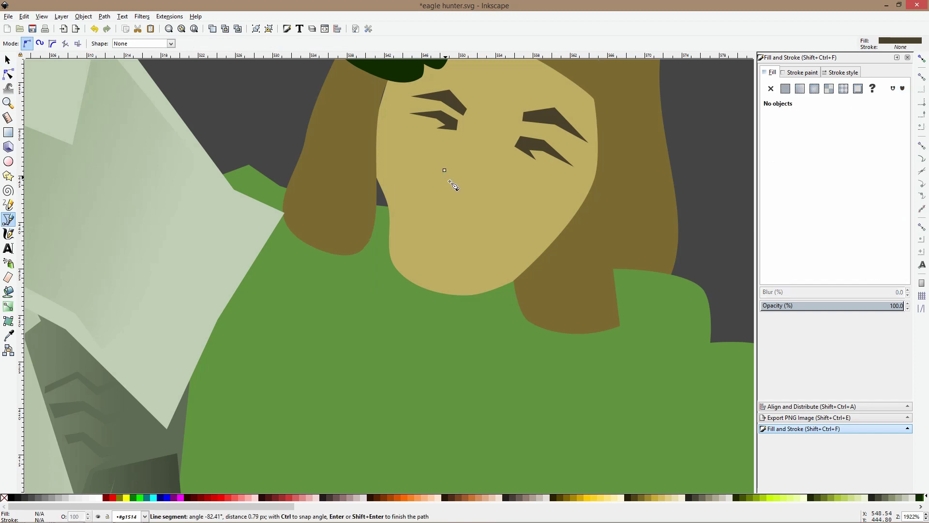
pyautogui.click(467, 203)
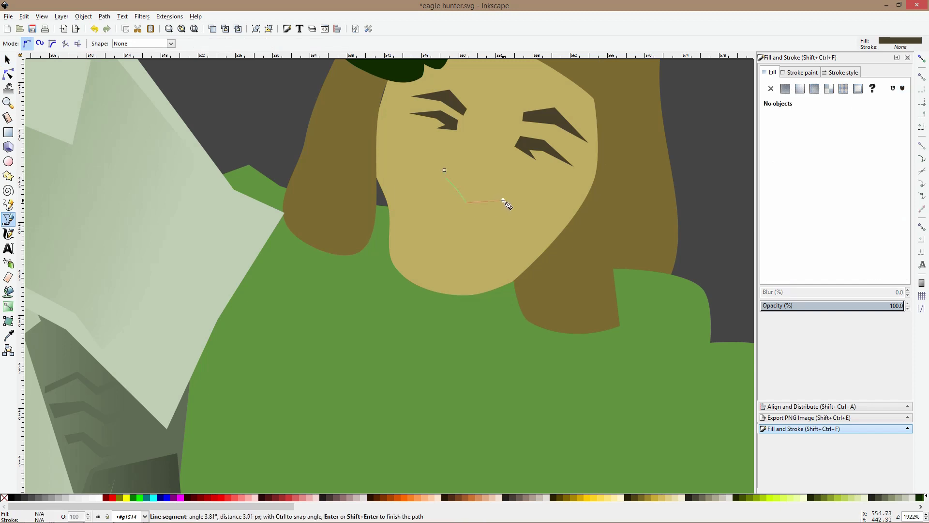
pyautogui.click(511, 193)
pyautogui.click(511, 207)
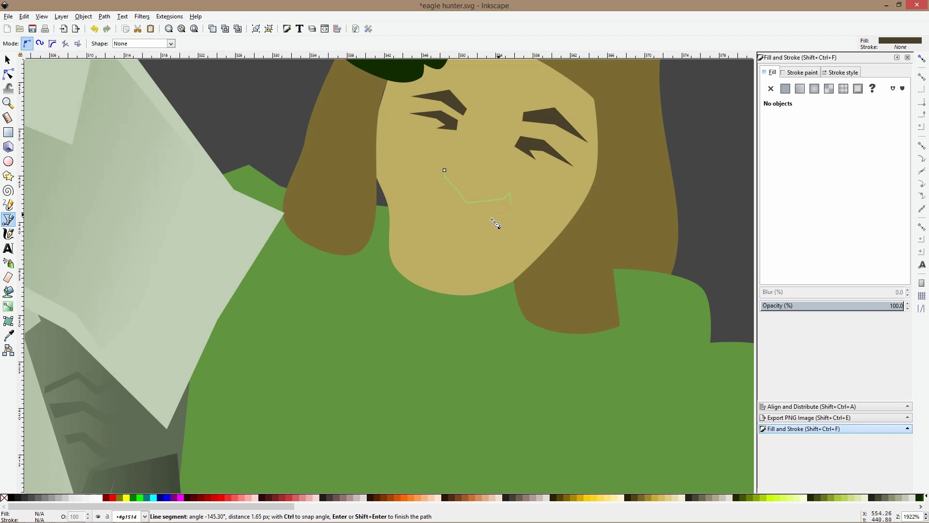
pyautogui.click(457, 235)
pyautogui.click(444, 170)
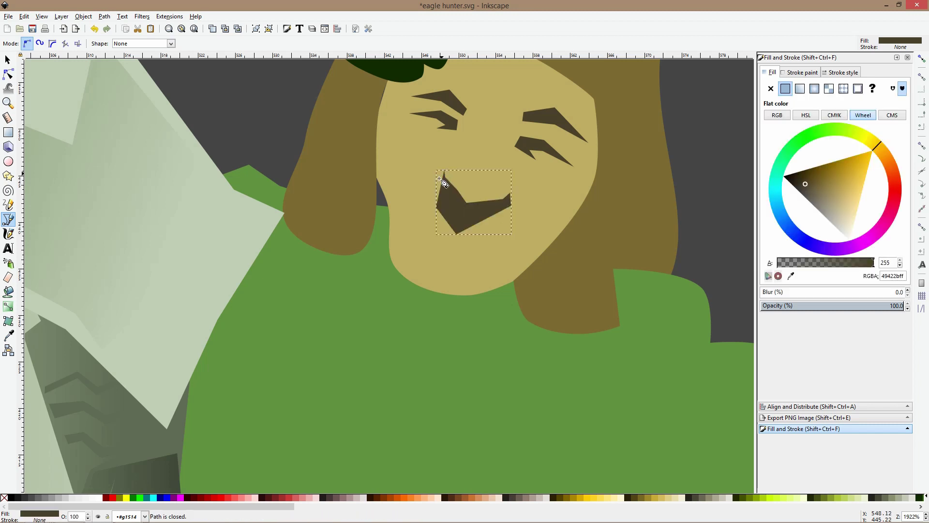
# Fill the mouth with a darkened version of the face's skin color, 867b44ff
pyautogui.click(8, 335)
pyautogui.click(504, 250)
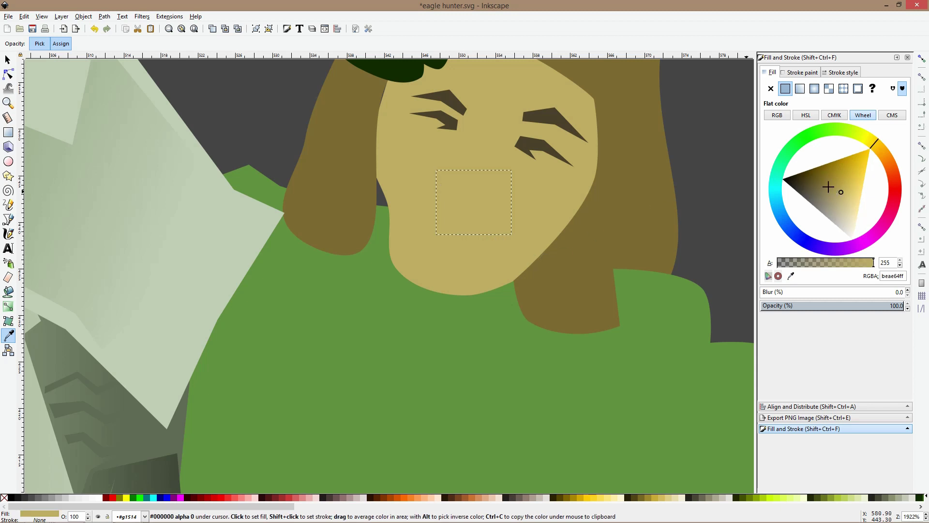
pyautogui.click(649, 183)
# Bend the mouth's straight segments into smooth curves so it forms a rounded smile
pyautogui.click(8, 74)
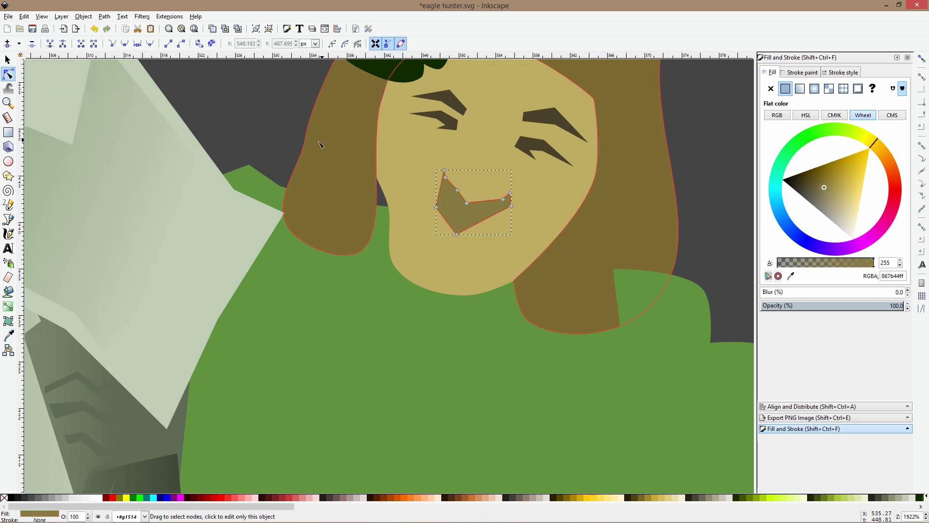
pyautogui.keyDown('ctrl'); pyautogui.click(458, 235); pyautogui.keyUp('ctrl')
pyautogui.keyDown('ctrl'); pyautogui.click(509, 206); pyautogui.keyUp('ctrl')
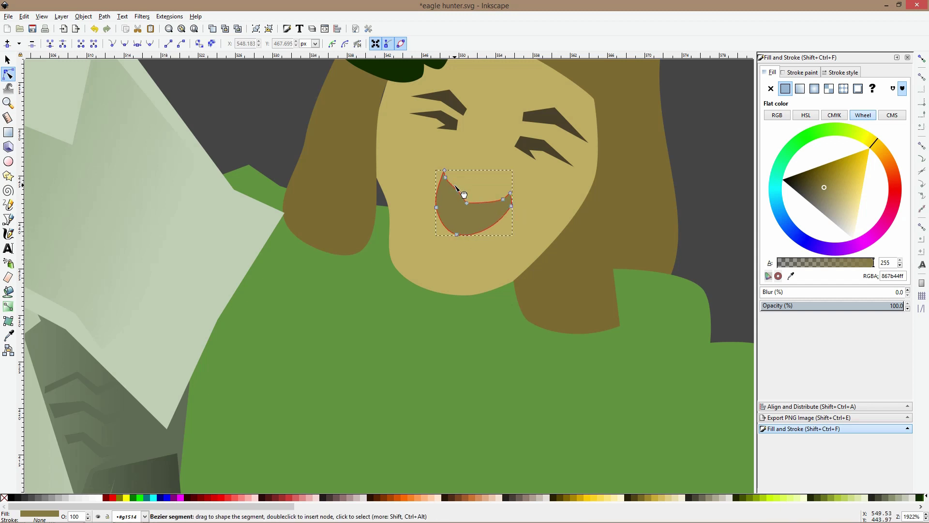
pyautogui.click(535, 204)
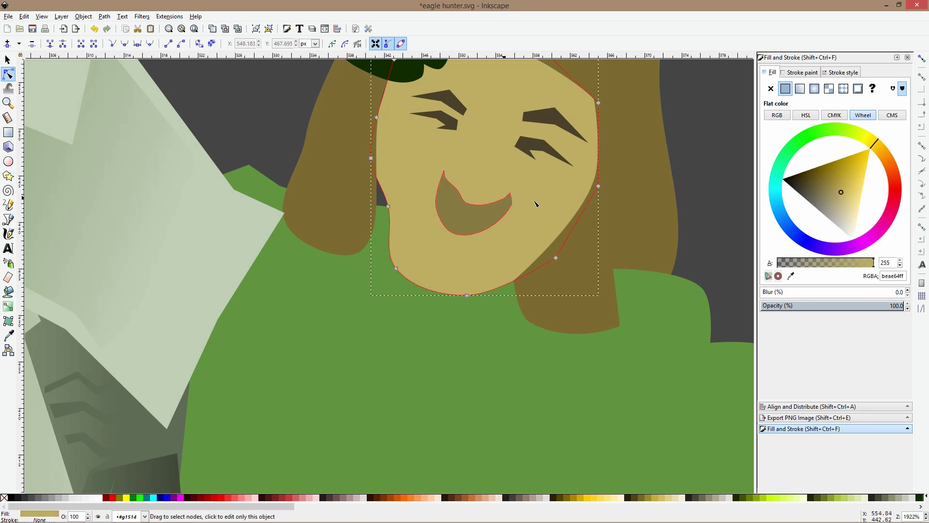
pyautogui.scroll(-4, 537, 204)
pyautogui.press('s')
pyautogui.scroll(2, 526, 199)
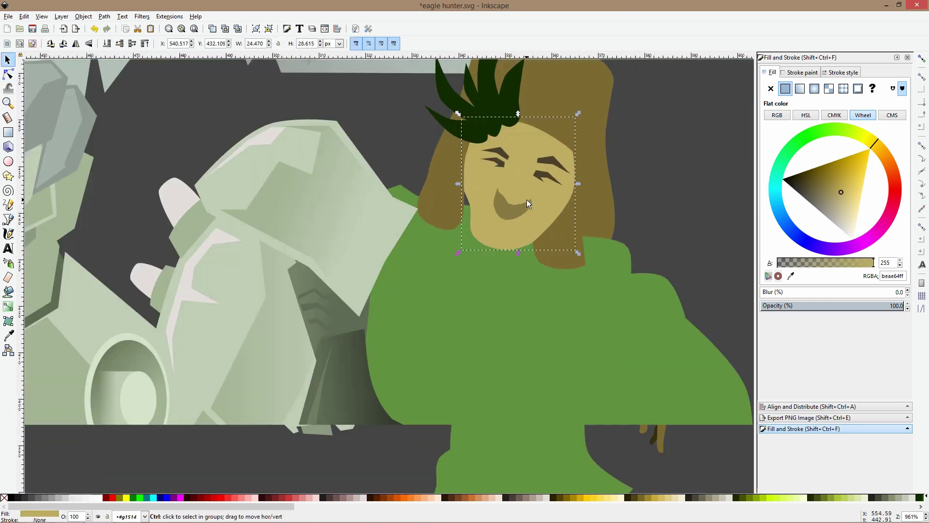
pyautogui.keyDown('ctrl'); pyautogui.click(520, 212); pyautogui.keyUp('ctrl')
pyautogui.moveTo(533, 206); pyautogui.dragTo(530, 204)
pyautogui.click(528, 210)
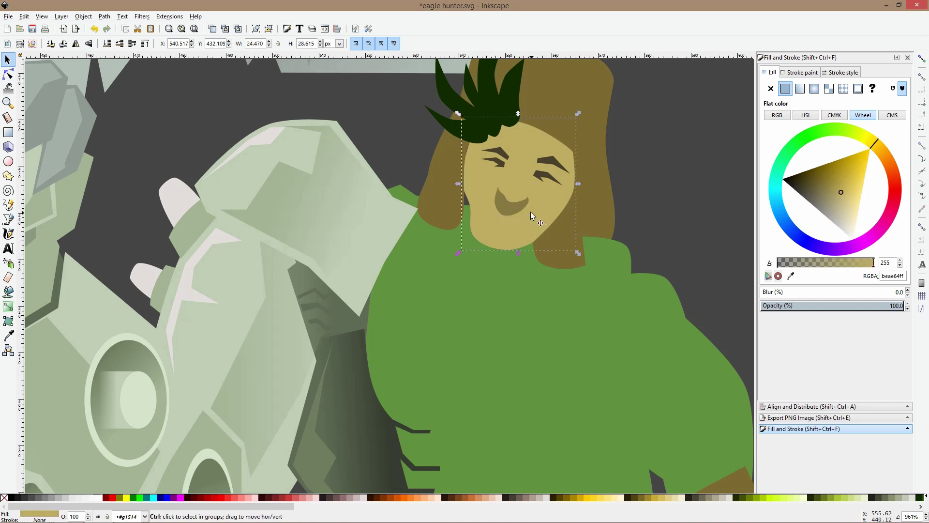
# Draw a closed, angular mouth shape about 7.7 px wide and 2.9 px high on the face, just below the curved nose shading
pyautogui.scroll(2, 531, 212)
pyautogui.press('b')
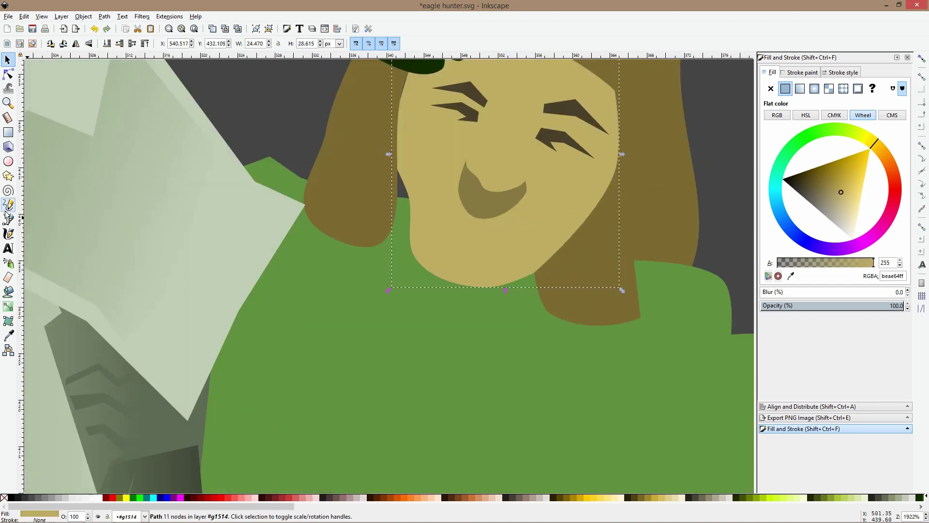
pyautogui.click(460, 215)
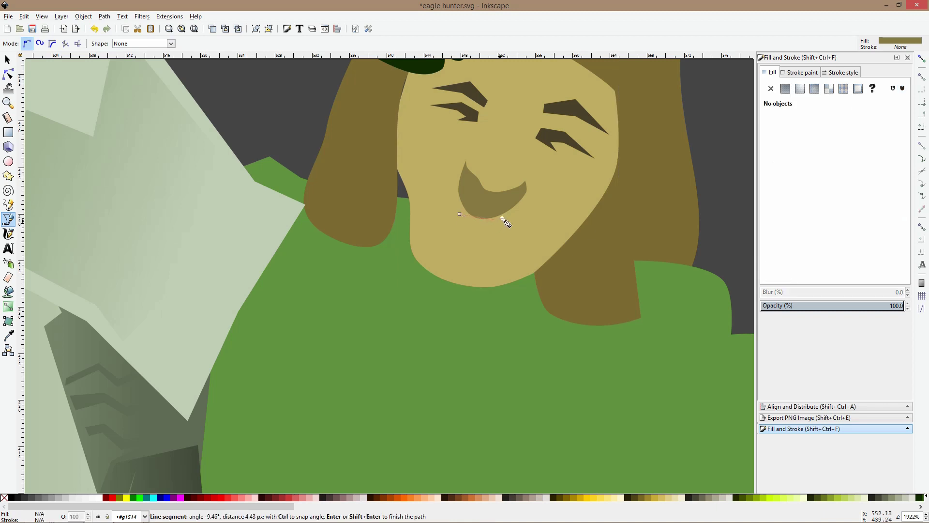
pyautogui.click(530, 221)
pyautogui.click(514, 237)
pyautogui.click(477, 238)
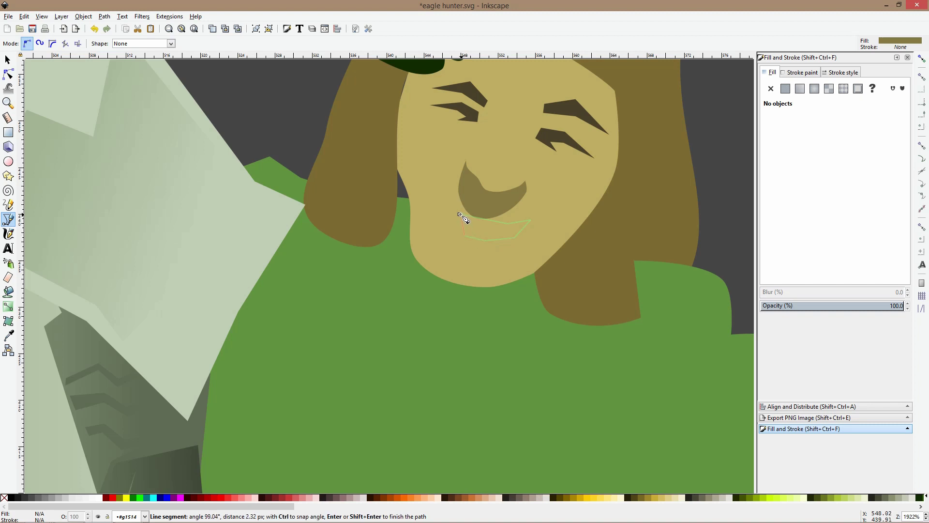
pyautogui.click(461, 215)
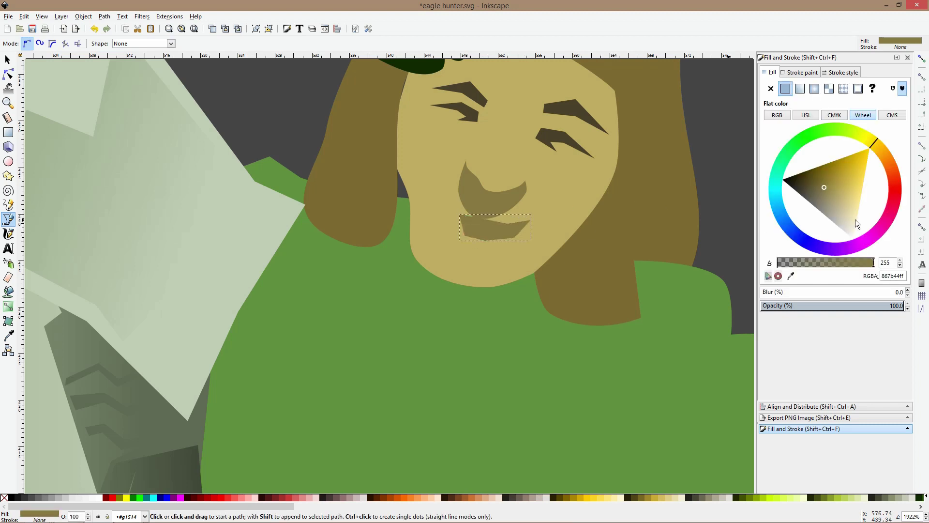
# Fill the new mouth with a grayish brown, 686451ff
pyautogui.click(833, 191)
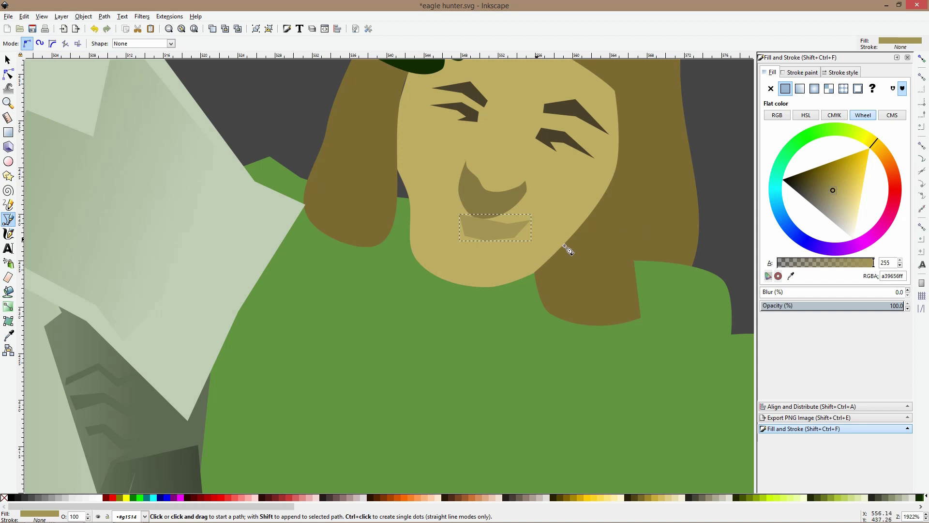
pyautogui.click(814, 195)
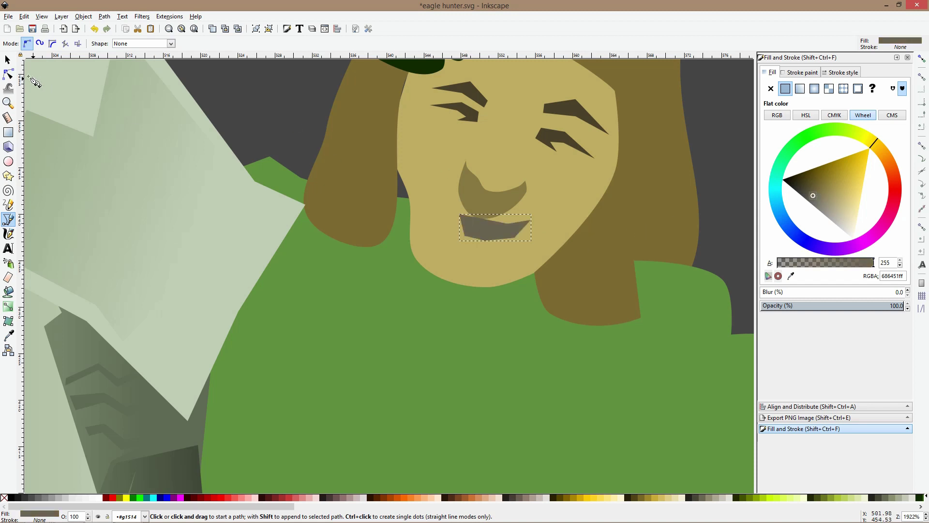
pyautogui.click(7, 59)
pyautogui.click(276, 122)
pyautogui.scroll(-4, 498, 224)
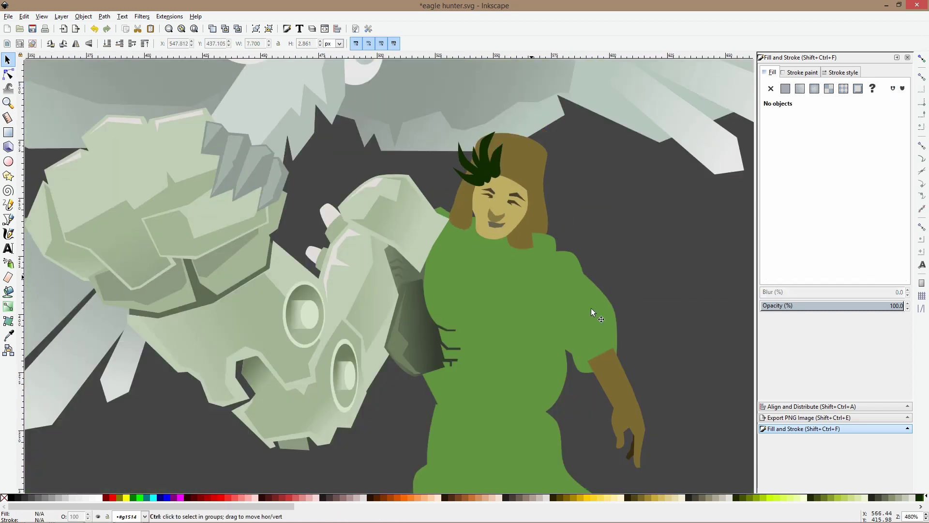
pyautogui.scroll(4, 494, 225)
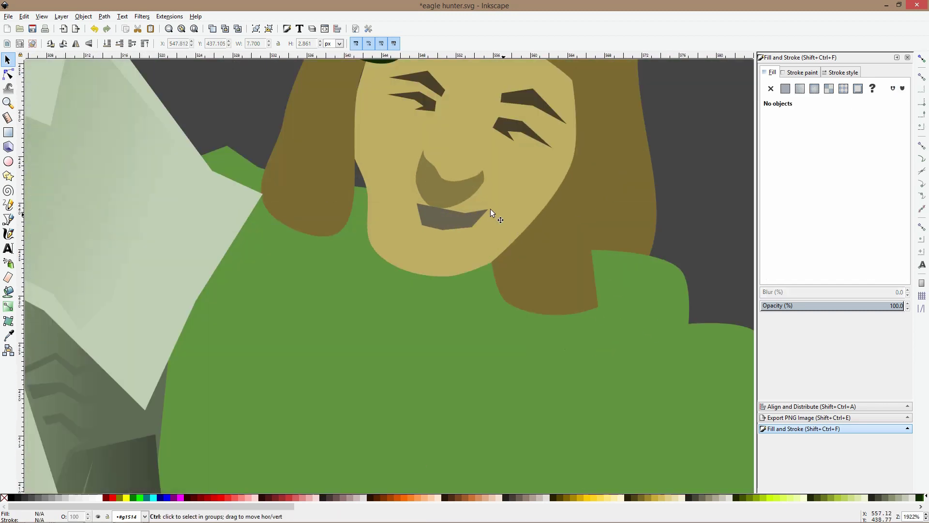
# Shift the mouth slightly down toward the chin and fill it with the dark brown sampled from the eye, 49422bff
pyautogui.click(463, 222)
pyautogui.moveTo(492, 196); pyautogui.dragTo(487, 214)
pyautogui.click(7, 74)
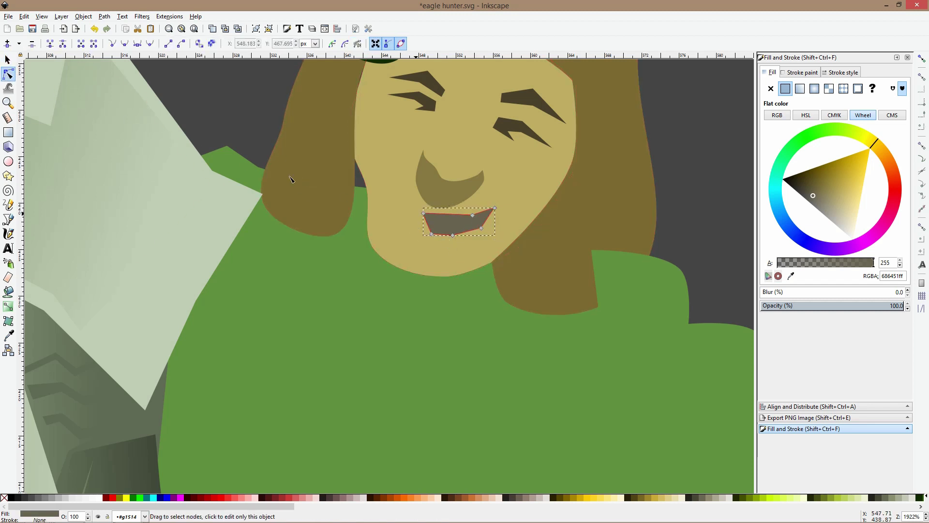
pyautogui.click(8, 335)
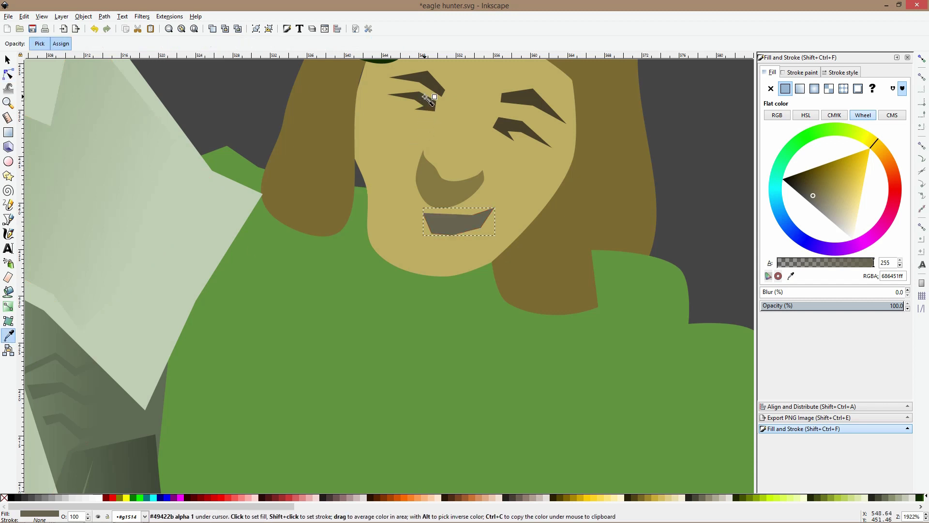
pyautogui.click(427, 99)
pyautogui.press('s')
# Lower the mouth's upper-edge nodes so the mouth becomes a thin smirk with one raised corner
pyautogui.click(8, 74)
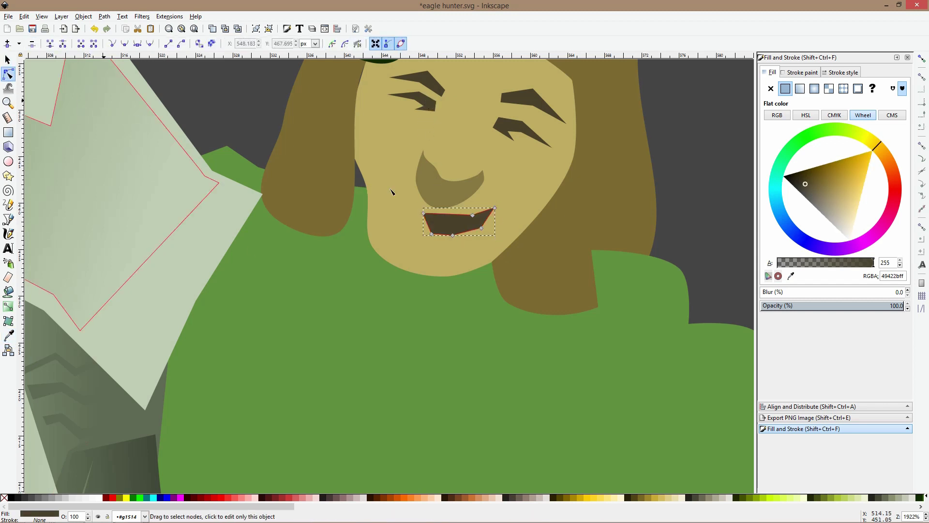
pyautogui.moveTo(406, 207); pyautogui.dragTo(476, 231)
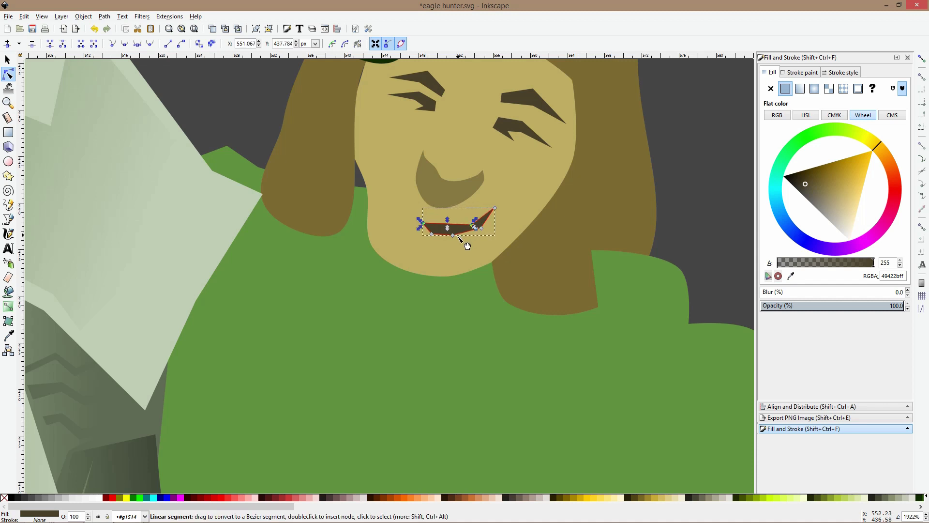
pyautogui.press('s')
pyautogui.keyDown('ctrl'); pyautogui.click(469, 240); pyautogui.keyUp('ctrl')
pyautogui.scroll(-3, 487, 227)
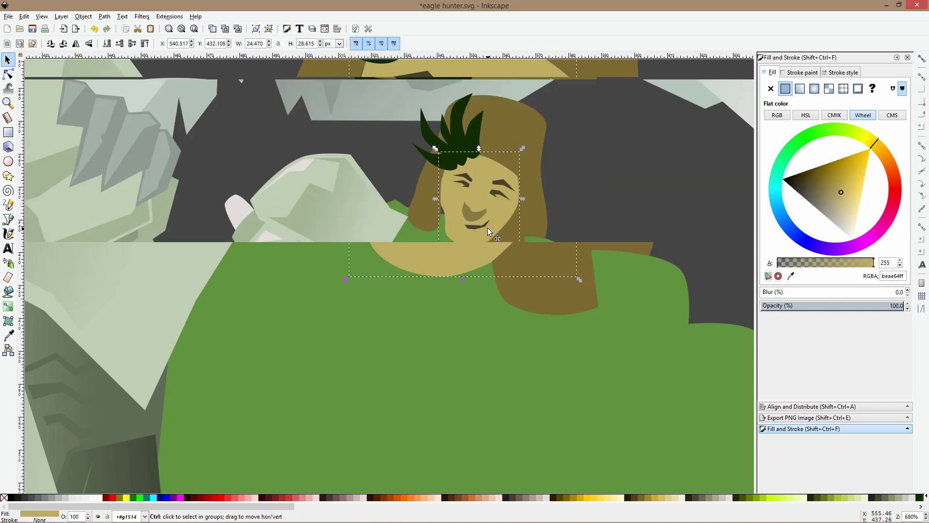
# Examine the mouth on the hunter's face and the plain green shirt, both in the full illustration and up close
pyautogui.click(584, 233)
pyautogui.scroll(-4, 584, 234)
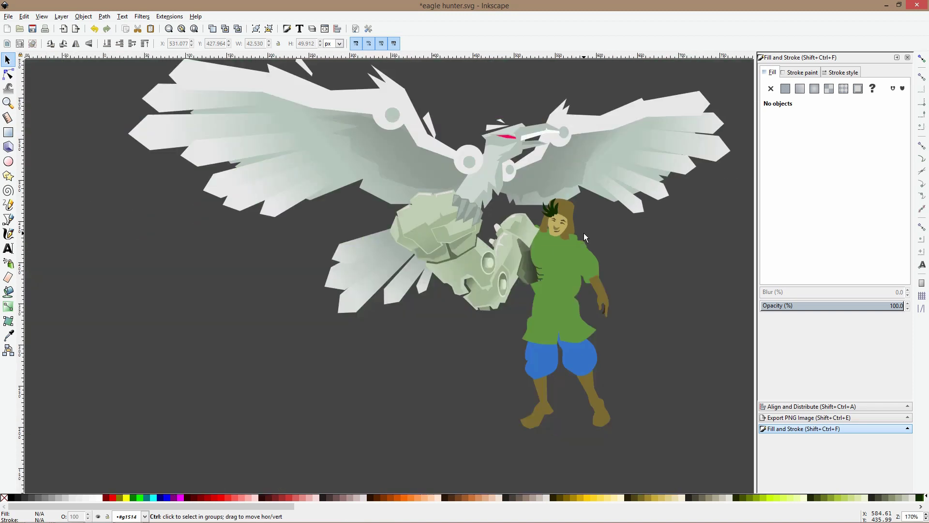
pyautogui.scroll(7, 568, 232)
pyautogui.keyDown('ctrl'); pyautogui.click(463, 218); pyautogui.keyUp('ctrl')
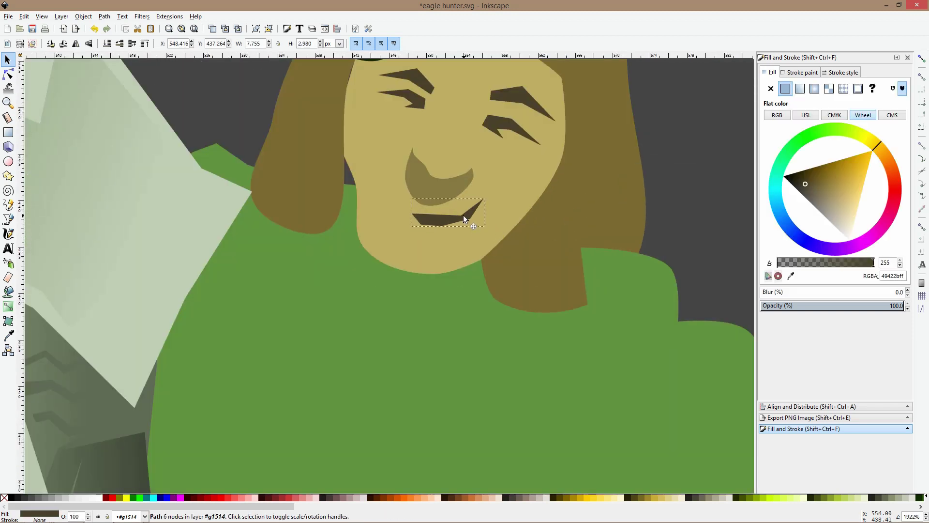
pyautogui.scroll(-4, 396, 184)
pyautogui.keyDown('ctrl'); pyautogui.click(402, 228); pyautogui.keyUp('ctrl')
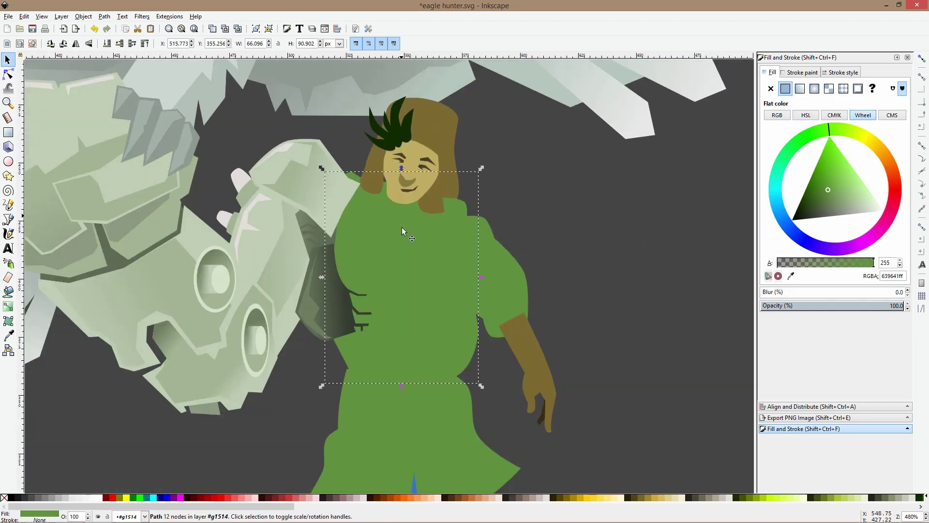
pyautogui.scroll(-6, 403, 242)
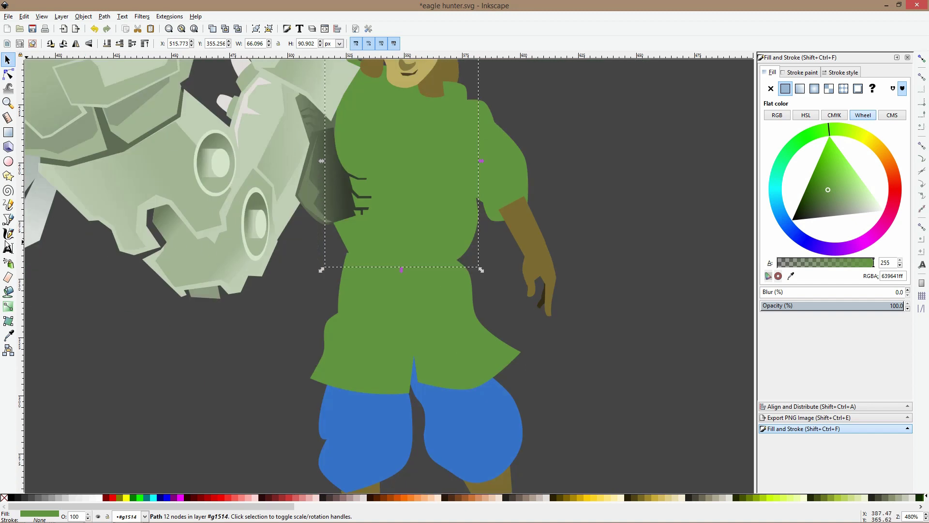
# Draw a closed, narrow zigzag fold down the middle of the shirt from the chin, about 9.6 px wide and 71.8 px high
pyautogui.click(8, 219)
pyautogui.scroll(1, 353, 121)
pyautogui.scroll(6, 359, 124)
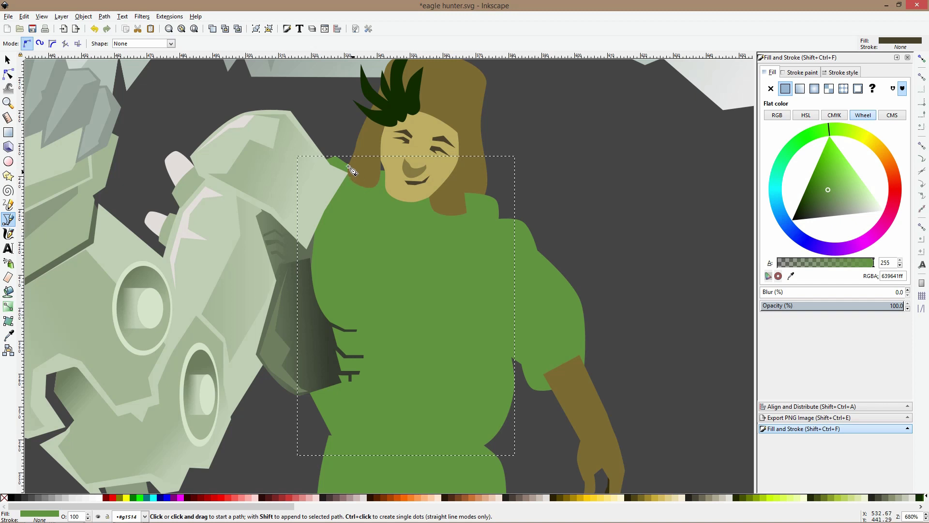
pyautogui.scroll(-4, 375, 246)
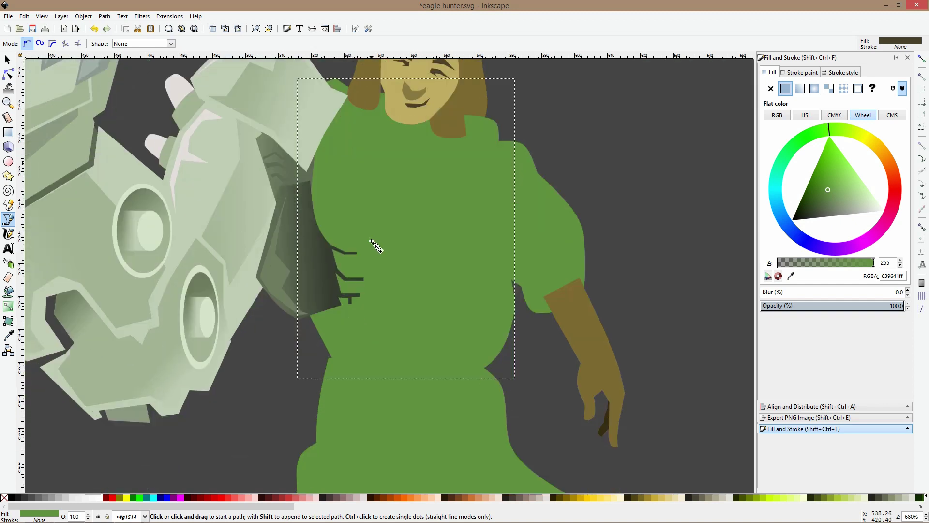
pyautogui.scroll(2, 368, 249)
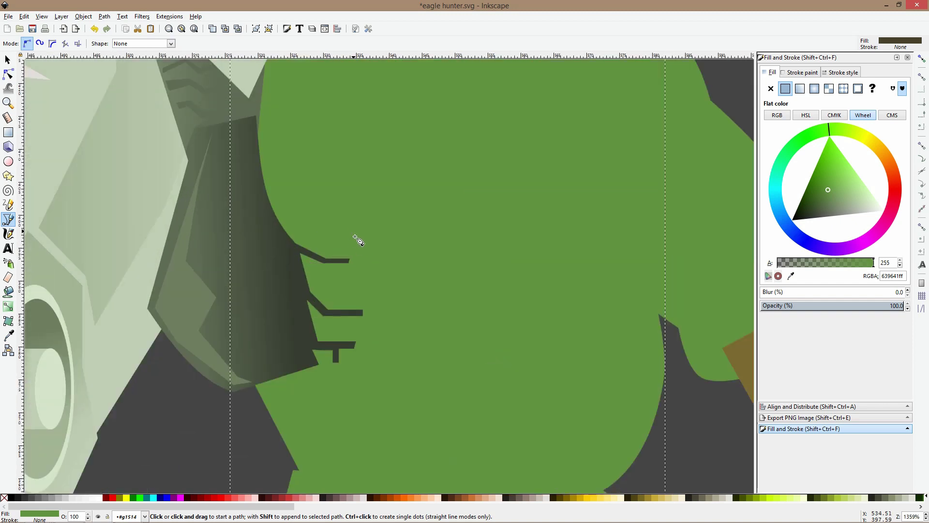
pyautogui.scroll(-3, 472, 248)
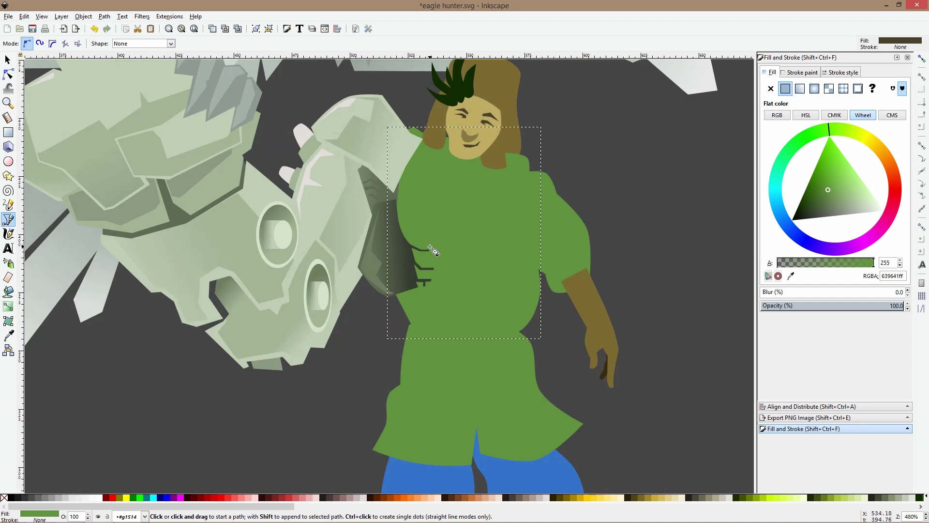
pyautogui.scroll(2, 433, 250)
pyautogui.scroll(-1, 501, 78)
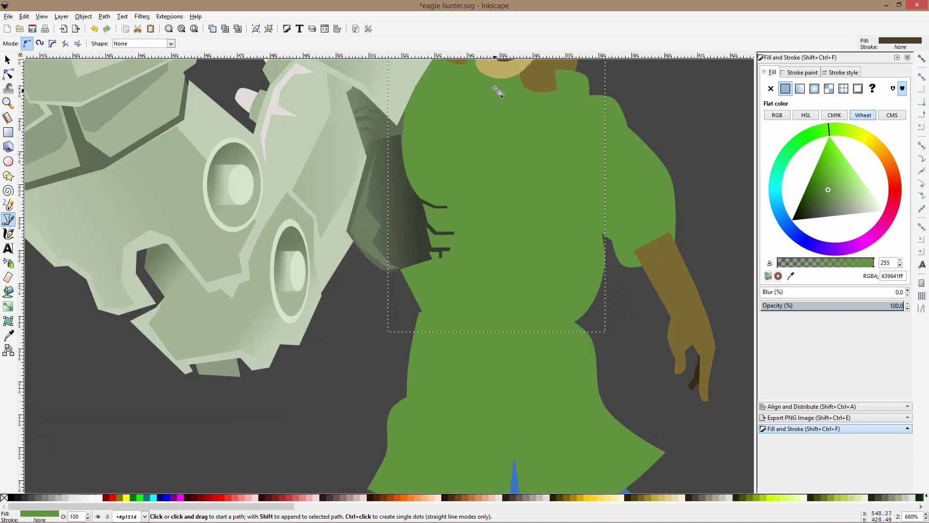
pyautogui.click(495, 75)
pyautogui.click(508, 114)
pyautogui.click(507, 184)
pyautogui.click(493, 218)
pyautogui.click(506, 272)
pyautogui.click(498, 304)
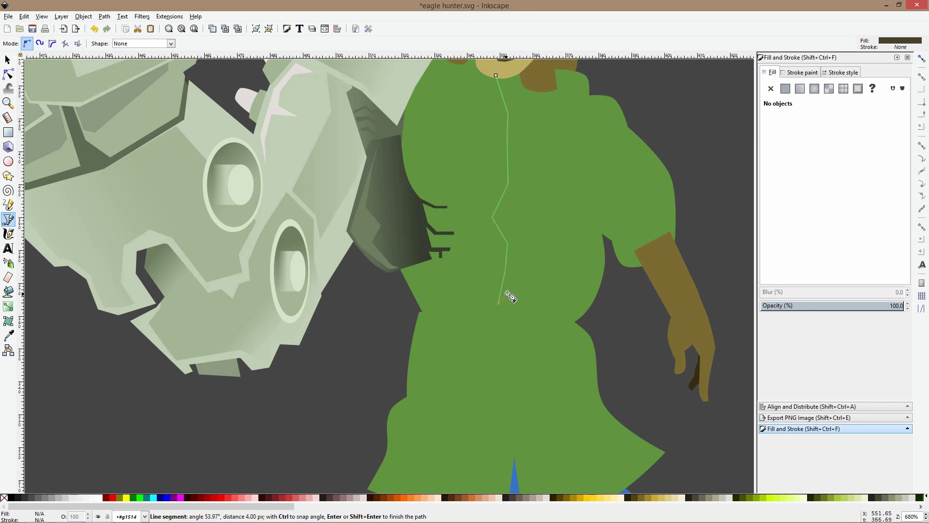
pyautogui.click(524, 239)
pyautogui.click(495, 217)
pyautogui.click(518, 183)
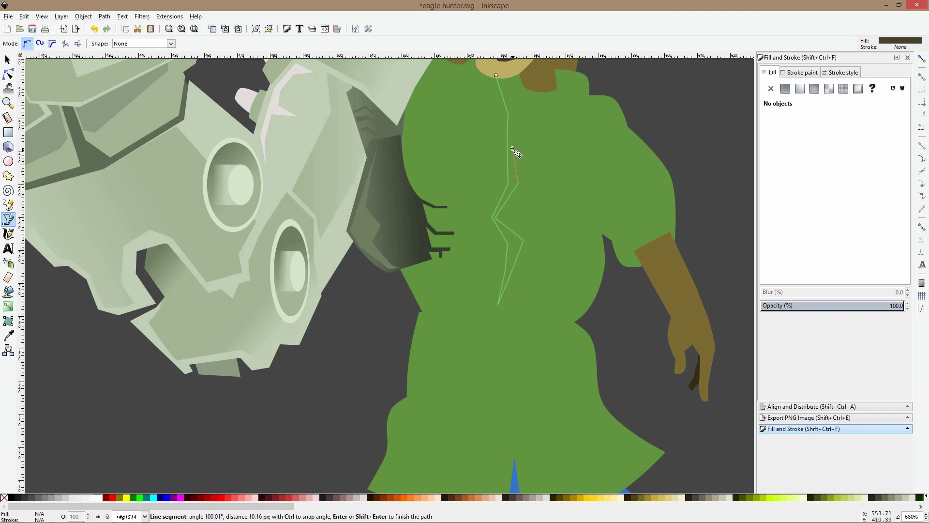
pyautogui.click(511, 115)
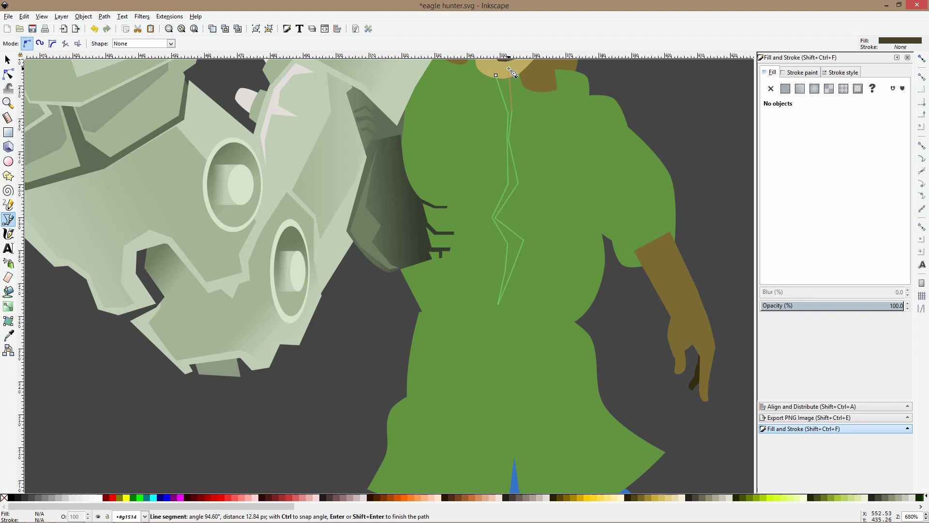
pyautogui.click(497, 76)
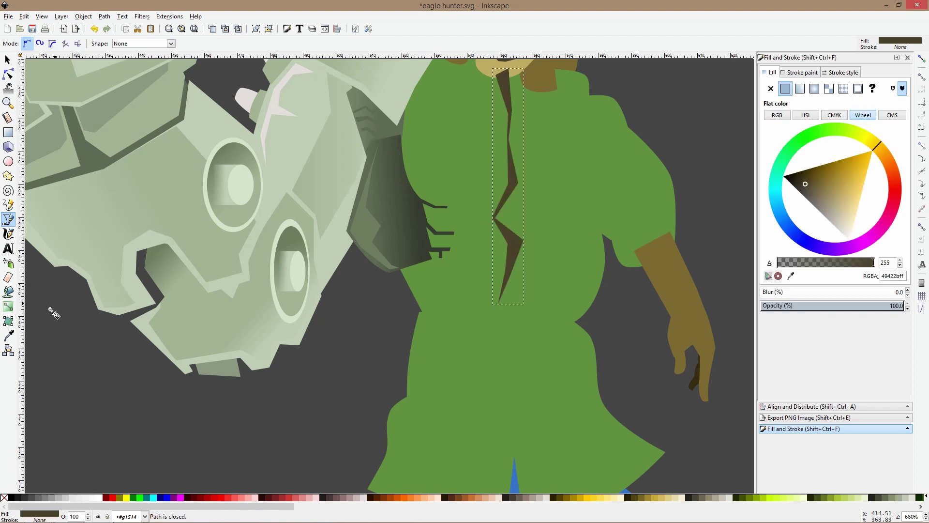
# Fill the zigzag fold with a darkened version of the shirt's green, 4a6636ff
pyautogui.click(9, 335)
pyautogui.click(558, 230)
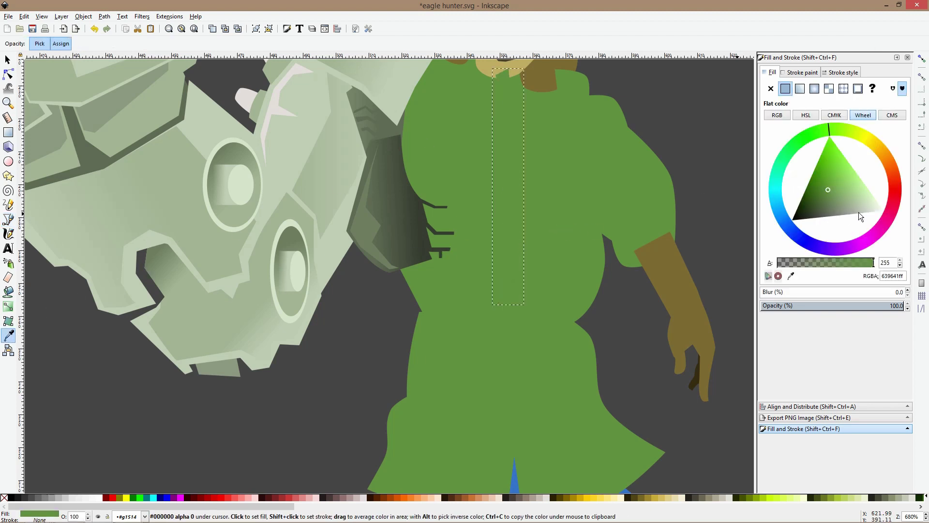
pyautogui.click(813, 198)
pyautogui.moveTo(813, 200); pyautogui.dragTo(819, 204)
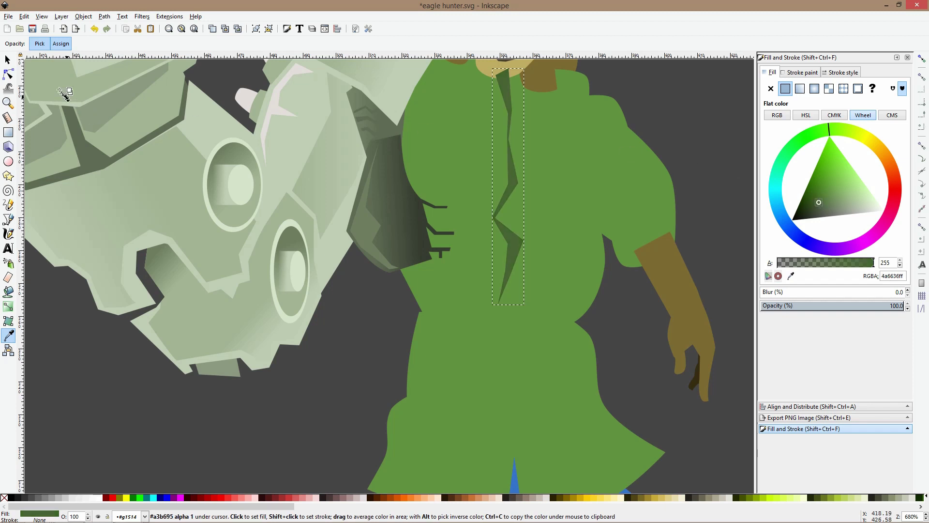
pyautogui.click(9, 65)
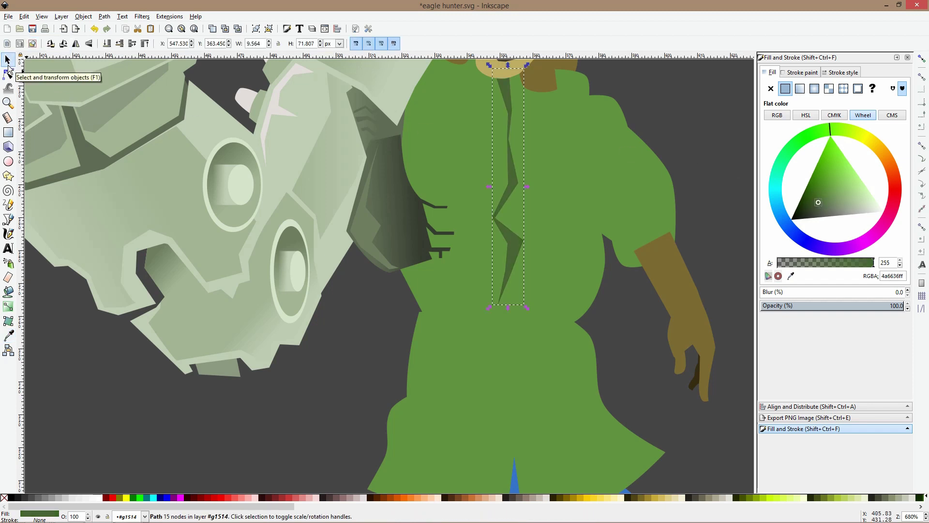
# Draw a small, thin sideways V-shaped crease across the sharp inward bend of the shirt's zigzag fold
pyautogui.click(9, 219)
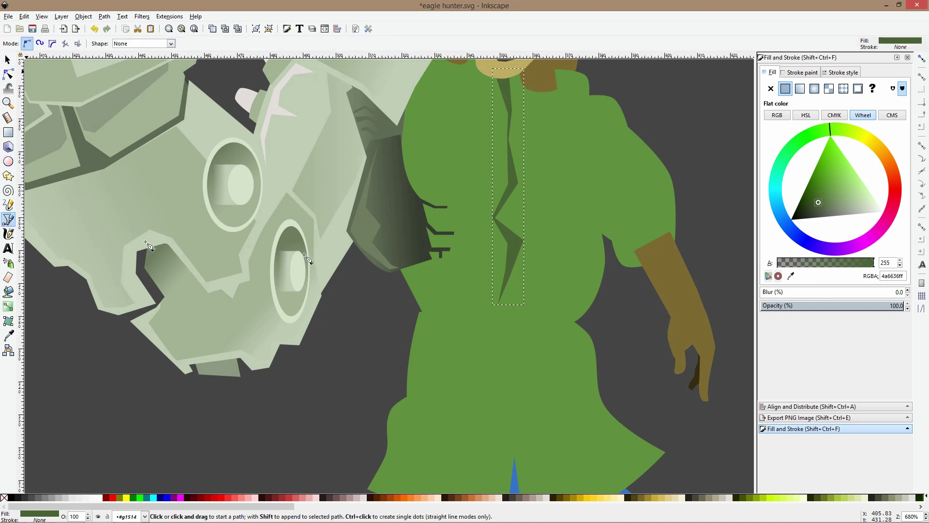
pyautogui.scroll(3, 506, 199)
pyautogui.scroll(1, 506, 199)
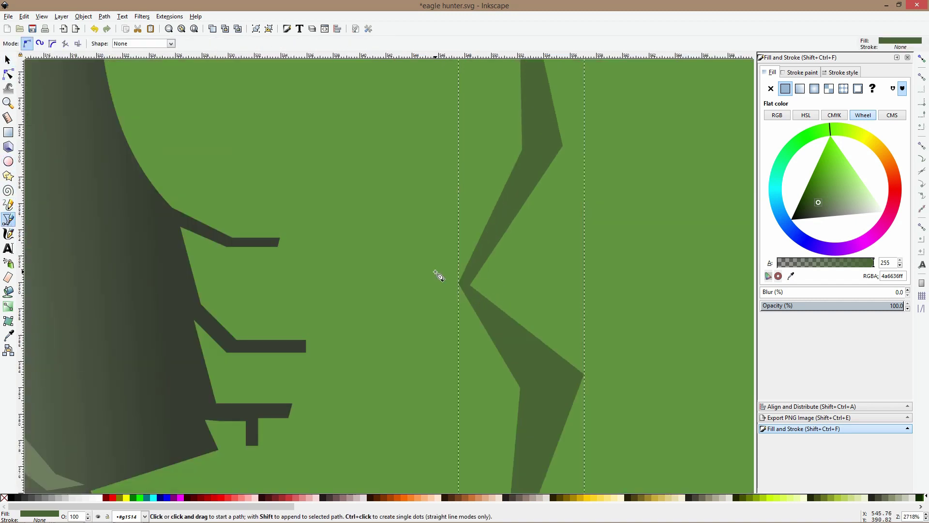
pyautogui.click(400, 274)
pyautogui.click(506, 277)
pyautogui.click(407, 318)
pyautogui.click(489, 281)
pyautogui.click(406, 283)
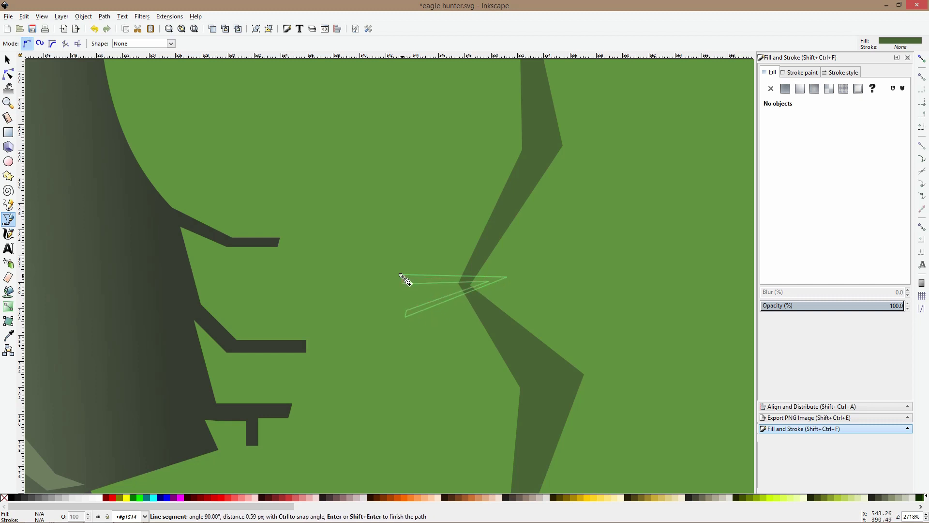
pyautogui.click(401, 276)
pyautogui.scroll(-3, 492, 276)
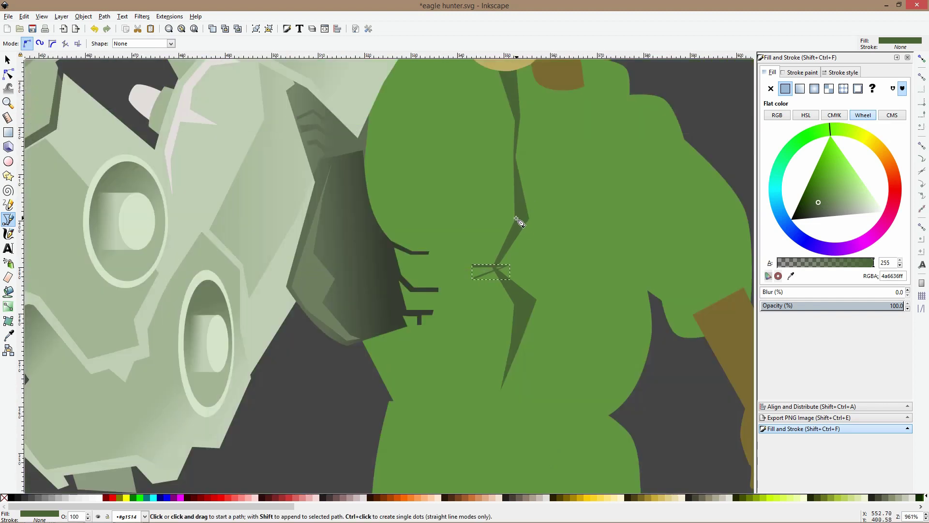
# Draw a thin sideways V-shaped crease about 8.6 px wide and 3.9 px high across the upper bend of the shirt's zigzag fold
pyautogui.click(489, 164)
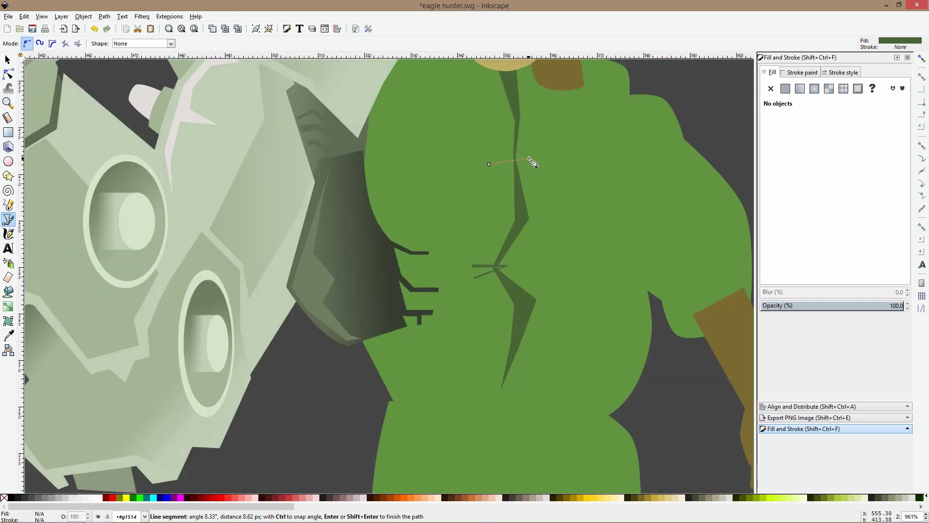
pyautogui.click(490, 148)
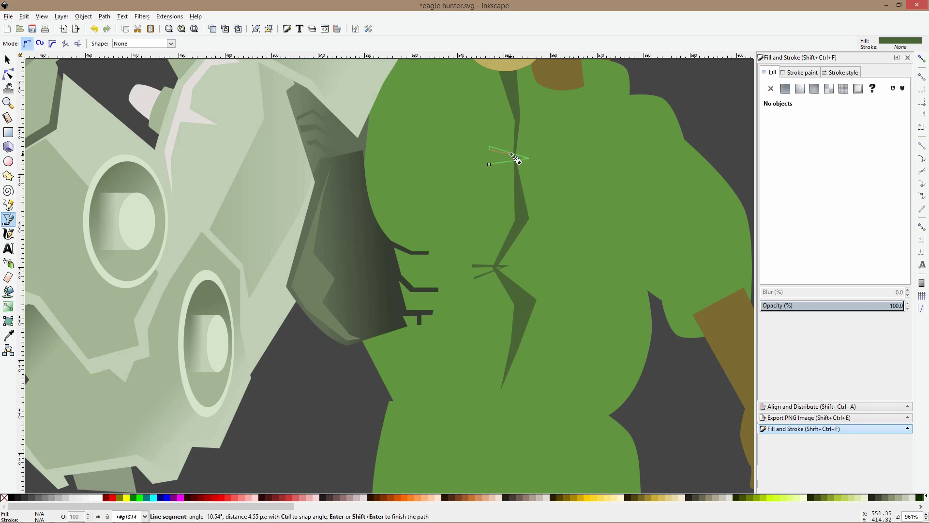
pyautogui.click(514, 158)
pyautogui.click(489, 164)
pyautogui.press('s')
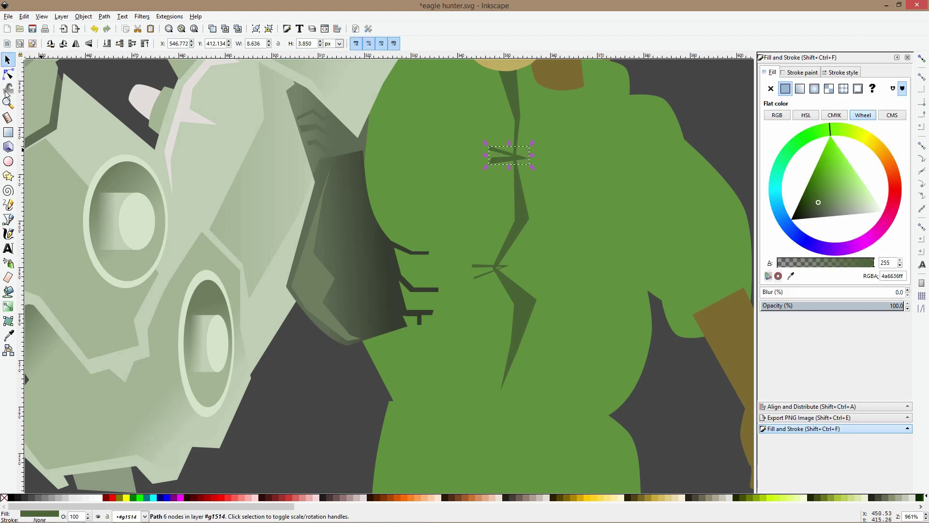
# Draw a small, narrow closed tab shape at the pointed end of the upper crease on the shirt
pyautogui.click(9, 132)
pyautogui.click(8, 220)
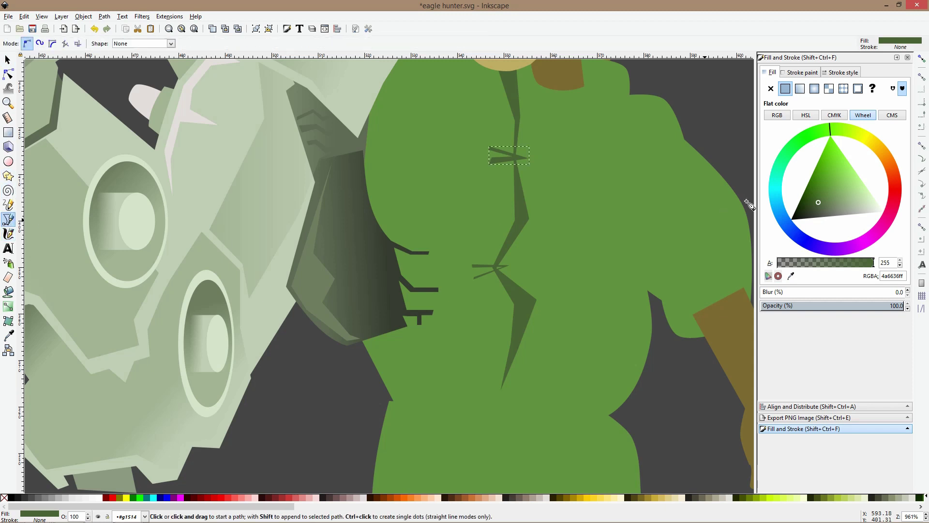
pyautogui.scroll(2, 508, 139)
pyautogui.click(560, 160)
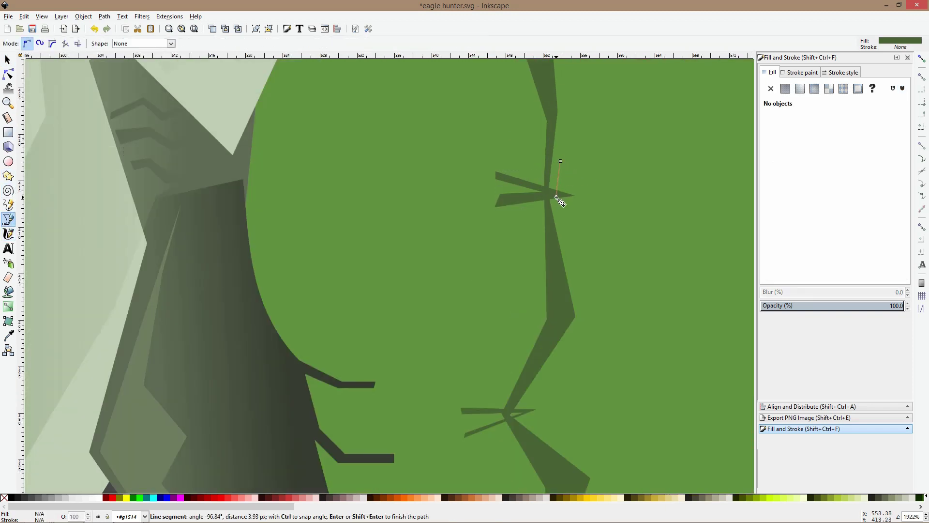
pyautogui.click(567, 231)
pyautogui.click(574, 230)
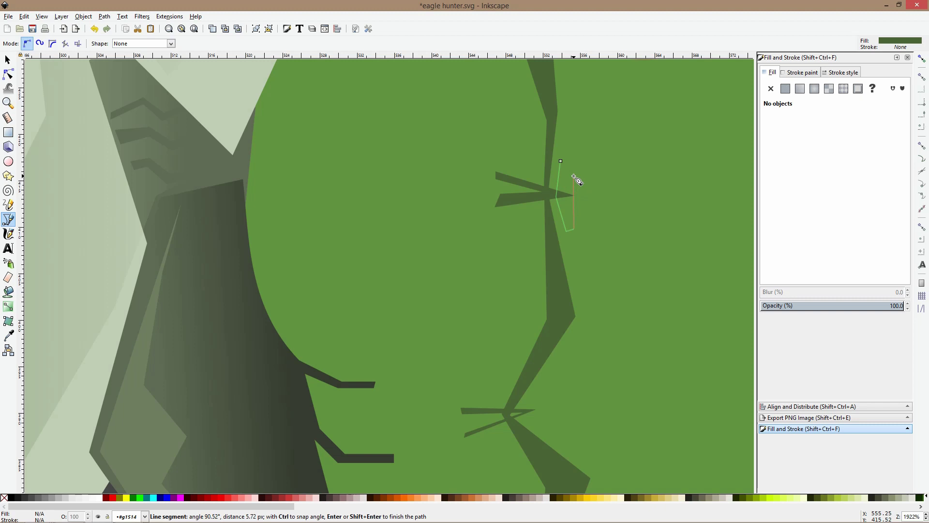
pyautogui.click(560, 161)
pyautogui.scroll(-3, 585, 260)
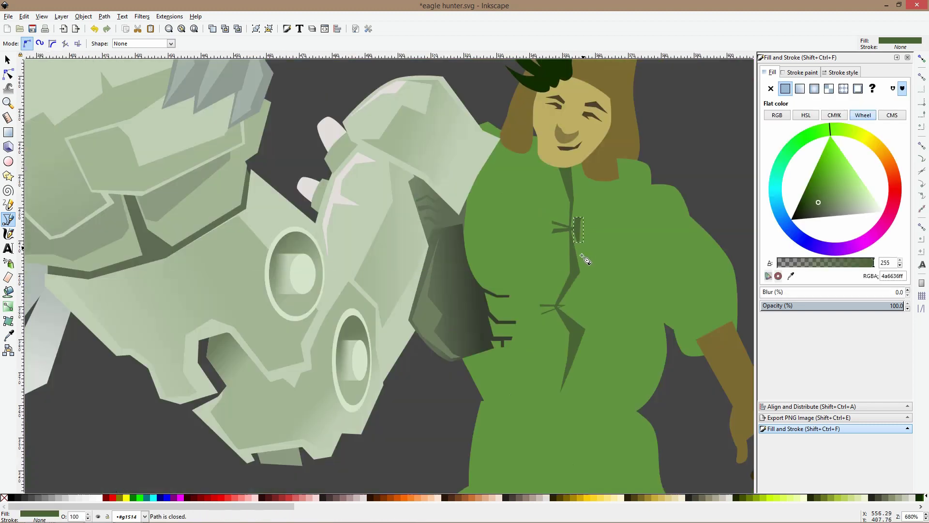
# Draw a small closed tab about 3.5 px wide and 5.7 px high at the pointed end of the lower crease
pyautogui.scroll(2, 563, 305)
pyautogui.click(572, 288)
pyautogui.click(567, 307)
pyautogui.click(588, 322)
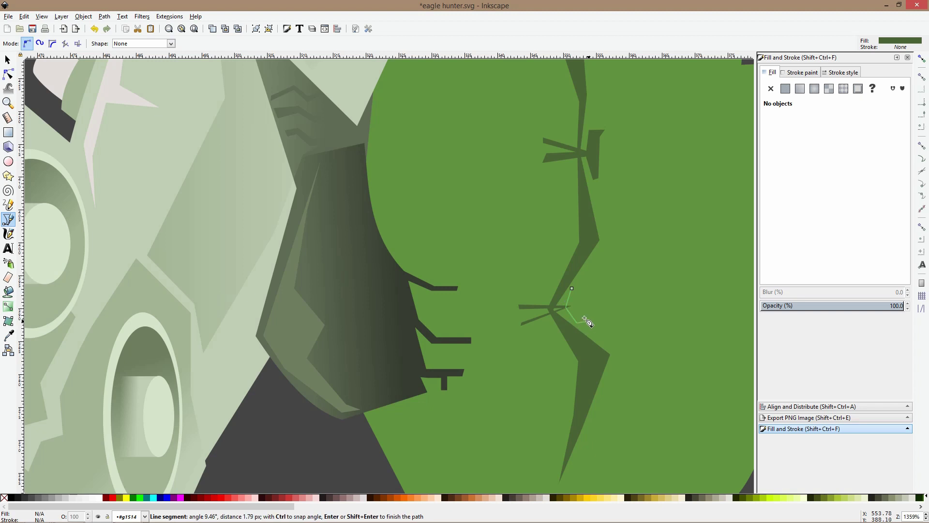
pyautogui.click(572, 289)
# Fill both small tabs beside the creases with the deeper dark green 324e1fff
pyautogui.press('s')
pyautogui.scroll(-2, 573, 290)
pyautogui.keyDown('ctrl'); pyautogui.click(596, 285); pyautogui.keyUp('ctrl')
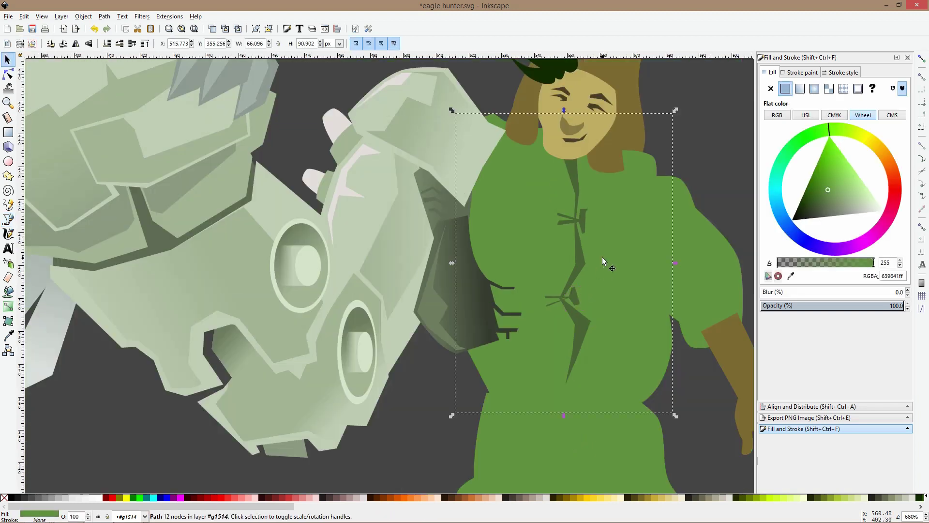
pyautogui.keyDown('ctrl'); pyautogui.click(567, 301); pyautogui.keyUp('ctrl')
pyautogui.keyDown('ctrl'); pyautogui.keyDown('shift'); pyautogui.click(585, 226); pyautogui.keyUp('shift'); pyautogui.keyUp('ctrl')
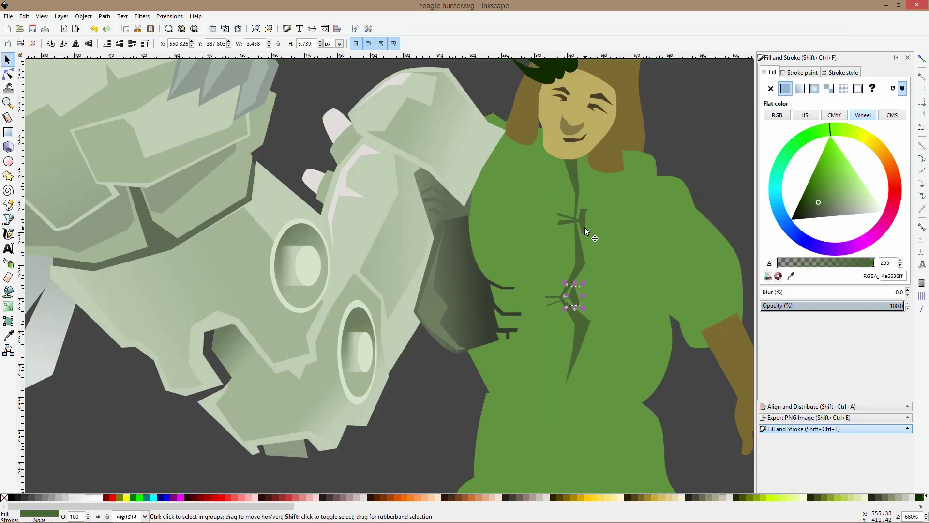
pyautogui.click(810, 204)
pyautogui.click(713, 179)
# Draw a closed, slanted dark green belt band across the hunter's waist, about 54 px wide and 12.7 px high
pyautogui.scroll(-4, 647, 202)
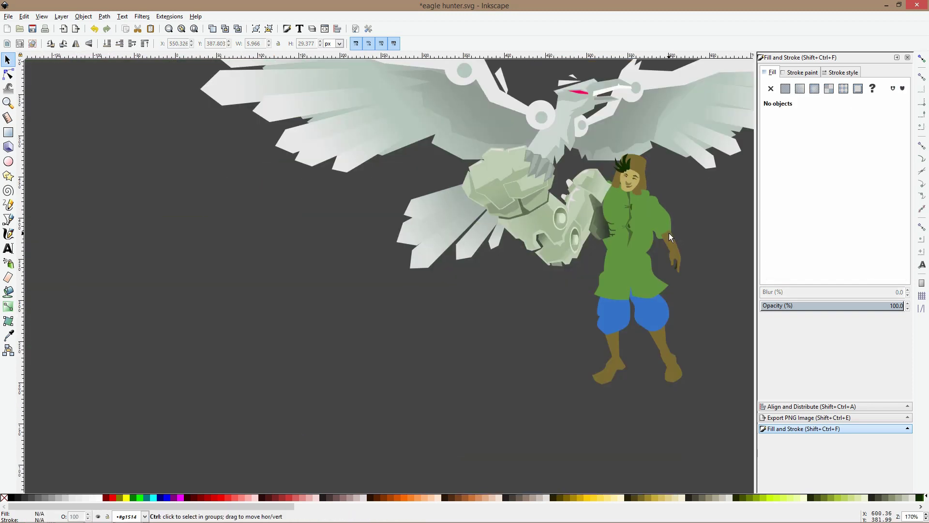
pyautogui.scroll(4, 669, 234)
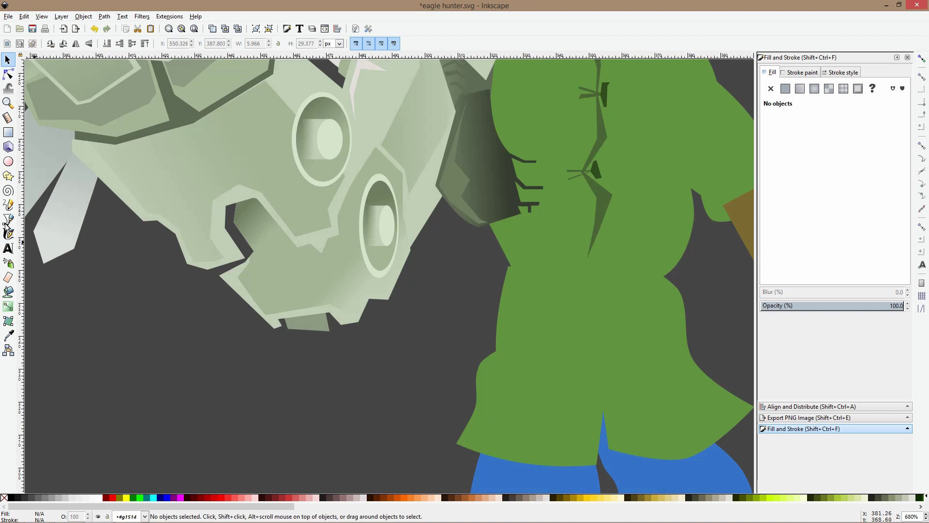
pyautogui.click(8, 222)
pyautogui.click(498, 249)
pyautogui.click(507, 265)
pyautogui.click(673, 283)
pyautogui.click(668, 275)
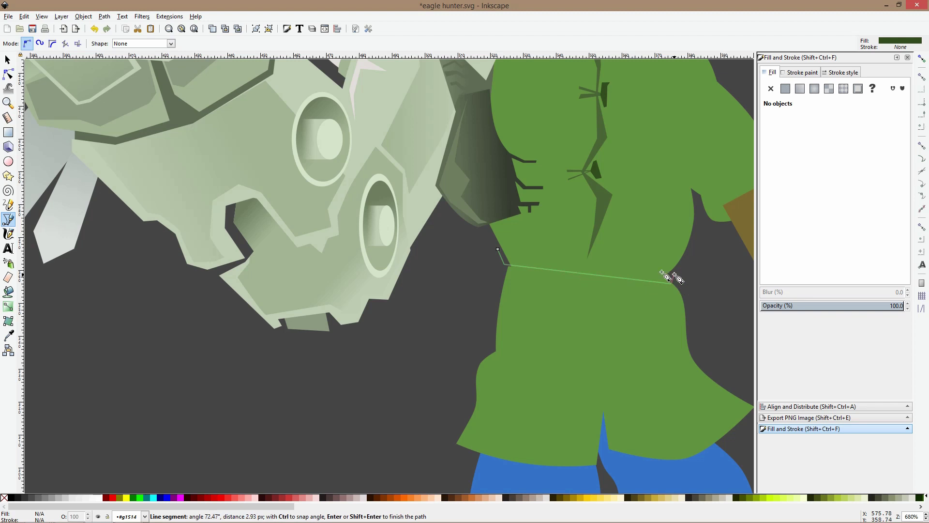
pyautogui.click(498, 249)
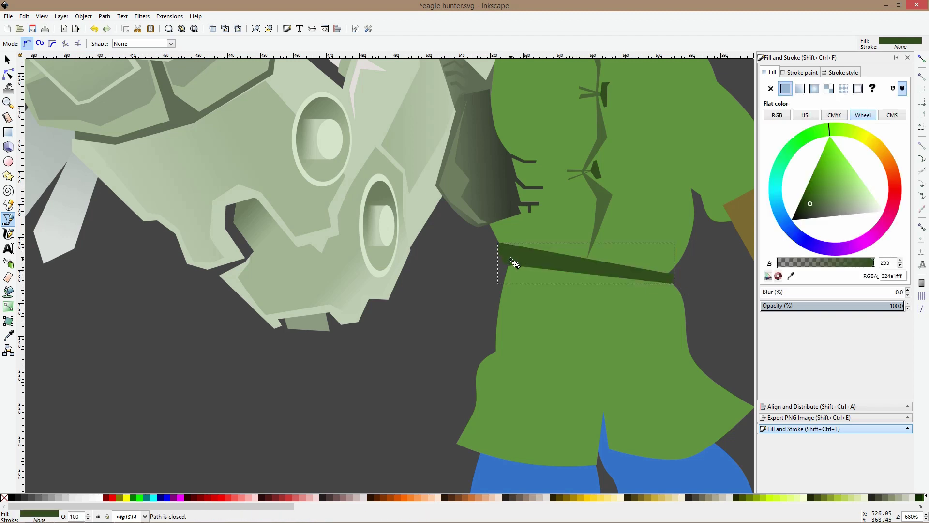
# Draw a second closed belt band just below the first, spanning the waist and converging with it at the hip near the free arm
pyautogui.click(503, 277)
pyautogui.click(498, 305)
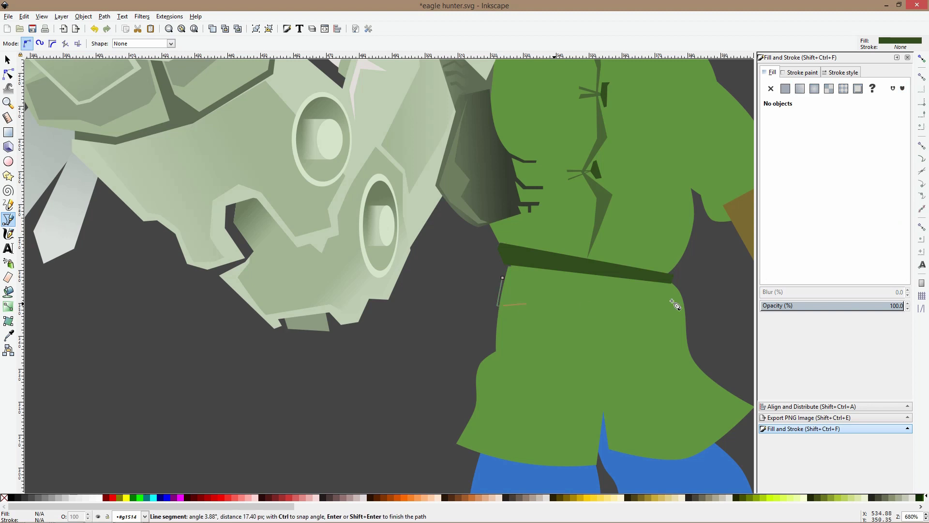
pyautogui.click(683, 296)
pyautogui.click(675, 281)
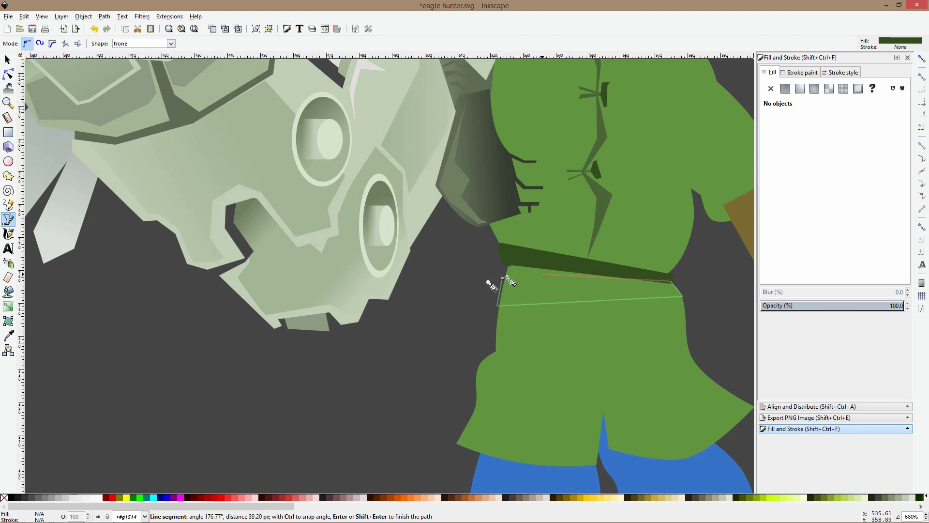
pyautogui.click(503, 277)
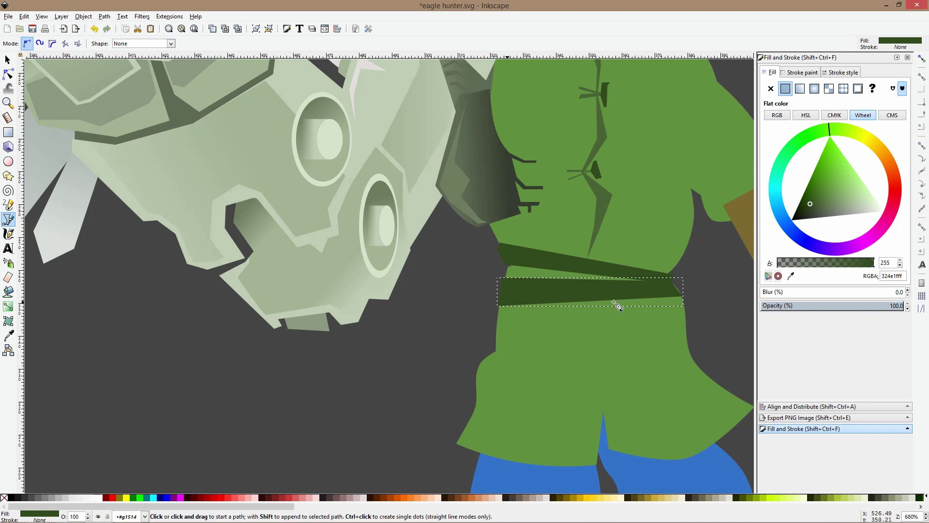
# Draw a closed diagonal belt end hanging from the hip where the two bands meet down toward the tunic's front slit
pyautogui.click(680, 293)
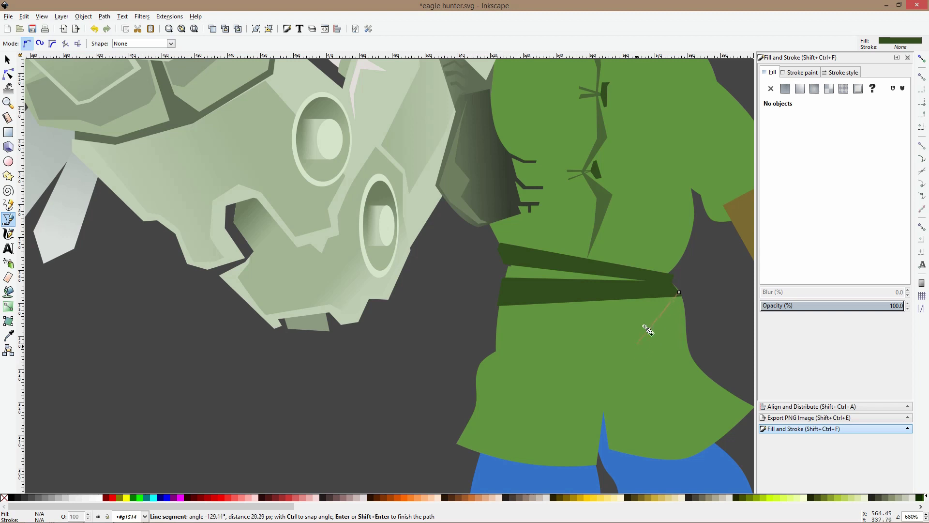
pyautogui.click(600, 361)
pyautogui.click(601, 382)
pyautogui.click(628, 380)
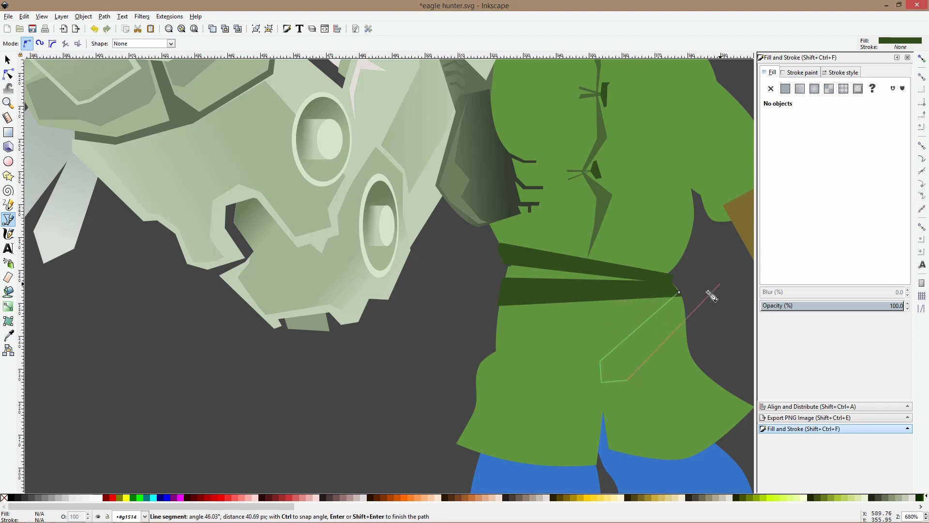
pyautogui.click(680, 293)
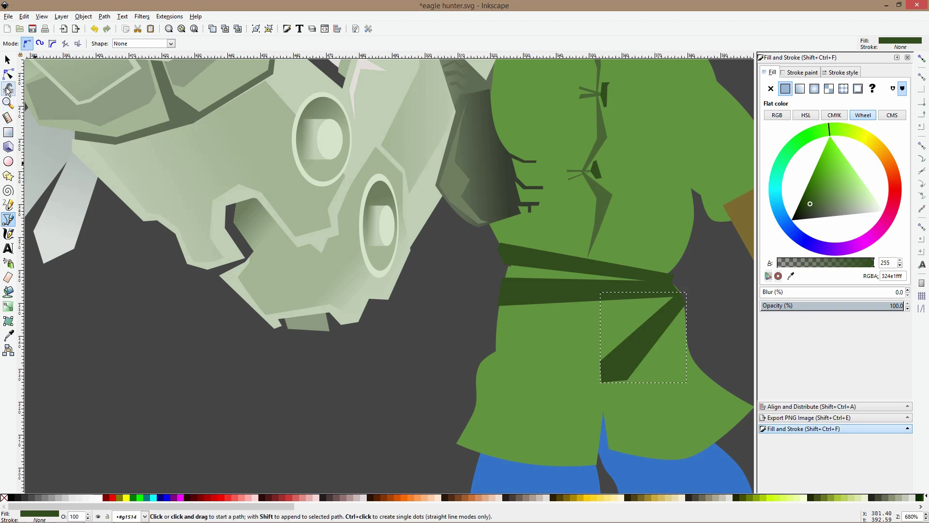
# Bend both long sides of the hanging belt end into curves so it drapes from the hip, about 26.2 px wide and 27.8 px high
pyautogui.click(7, 74)
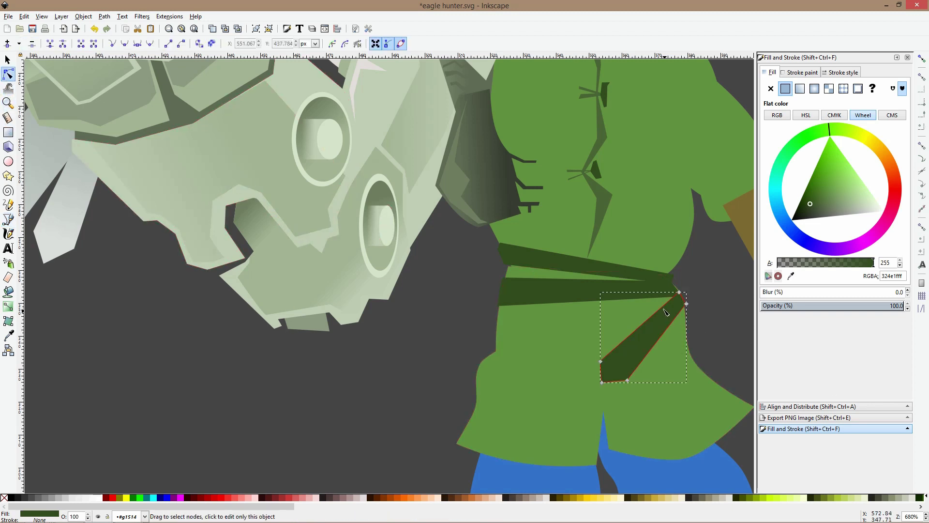
pyautogui.moveTo(668, 302); pyautogui.dragTo(645, 298)
pyautogui.moveTo(667, 346); pyautogui.dragTo(659, 328)
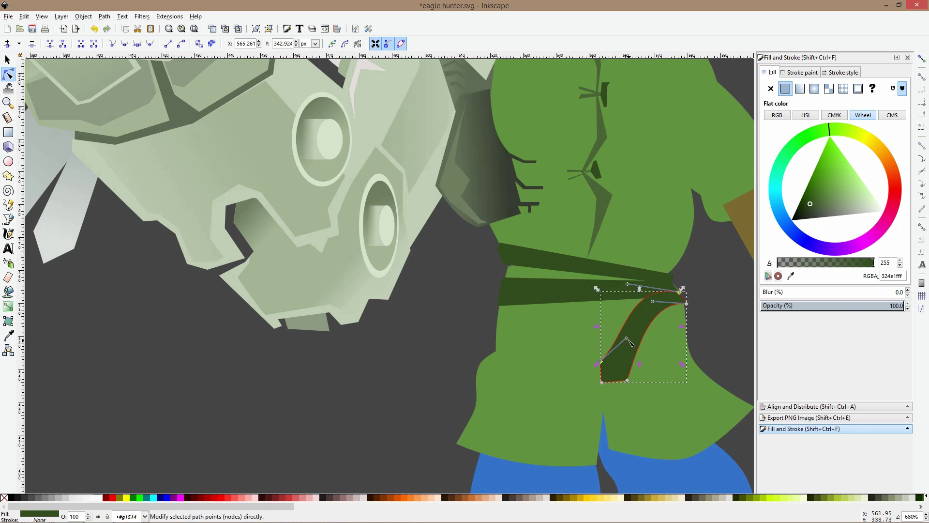
pyautogui.press('s')
pyautogui.press('Escape')
# Move the lower corner node of the upper belt band slightly downward at its wide end near the mechanical arm
pyautogui.scroll(-4, 698, 330)
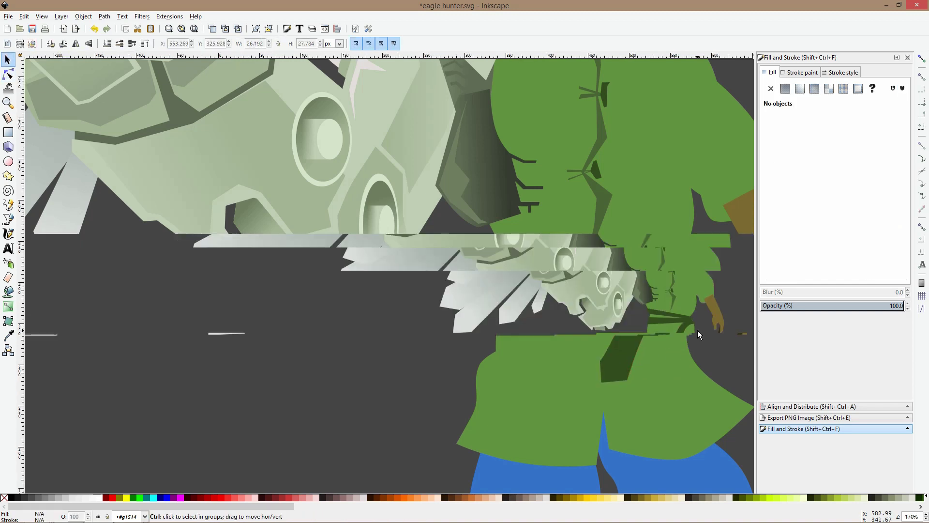
pyautogui.scroll(5, 699, 332)
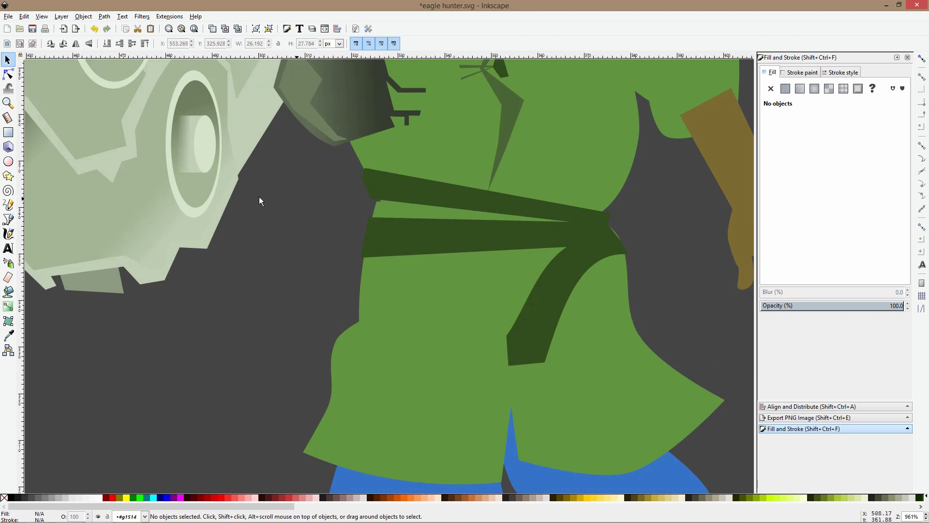
pyautogui.click(9, 76)
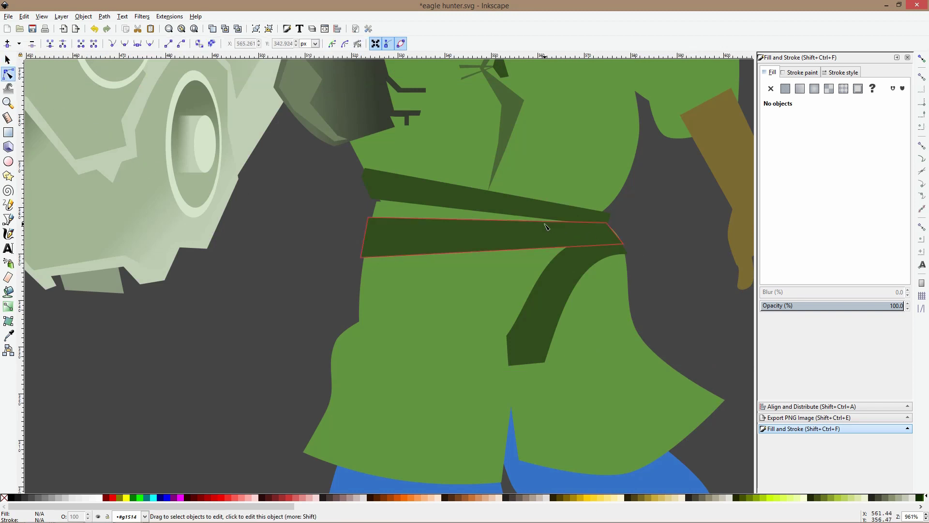
pyautogui.click(581, 227)
pyautogui.click(596, 212)
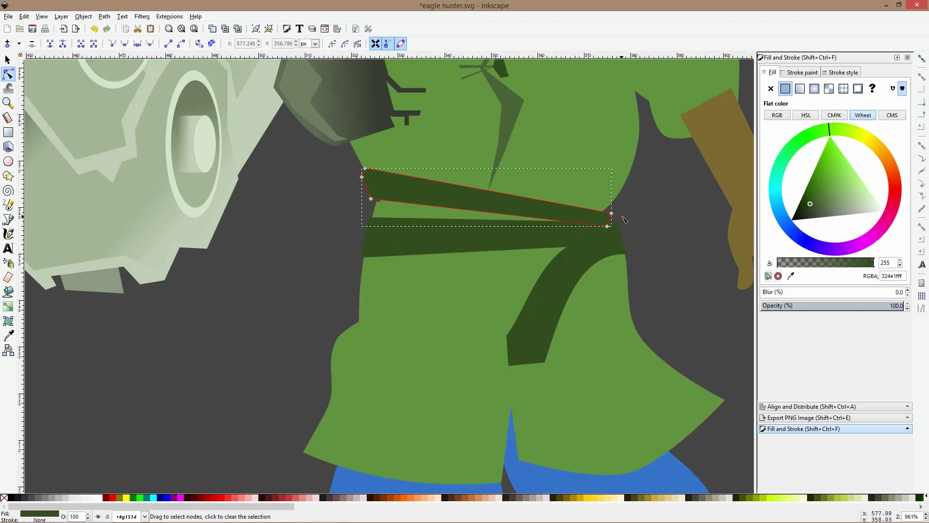
pyautogui.moveTo(372, 199); pyautogui.dragTo(373, 203)
pyautogui.press('s')
pyautogui.scroll(-4, 332, 199)
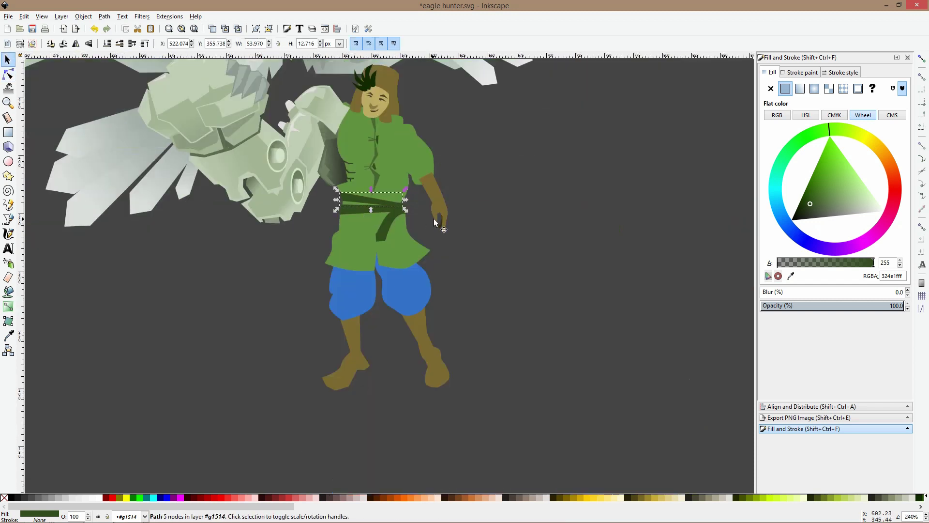
pyautogui.click(626, 294)
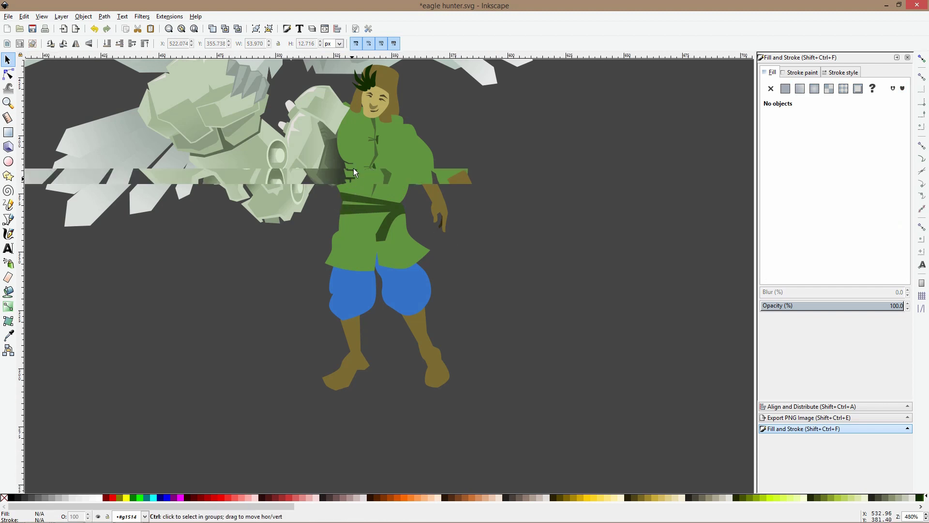
# Recolor the shirt's zigzag fold with the small tab's darker green, 324e1fff
pyautogui.scroll(4, 353, 168)
pyautogui.keyDown('ctrl'); pyautogui.click(421, 217); pyautogui.keyUp('ctrl')
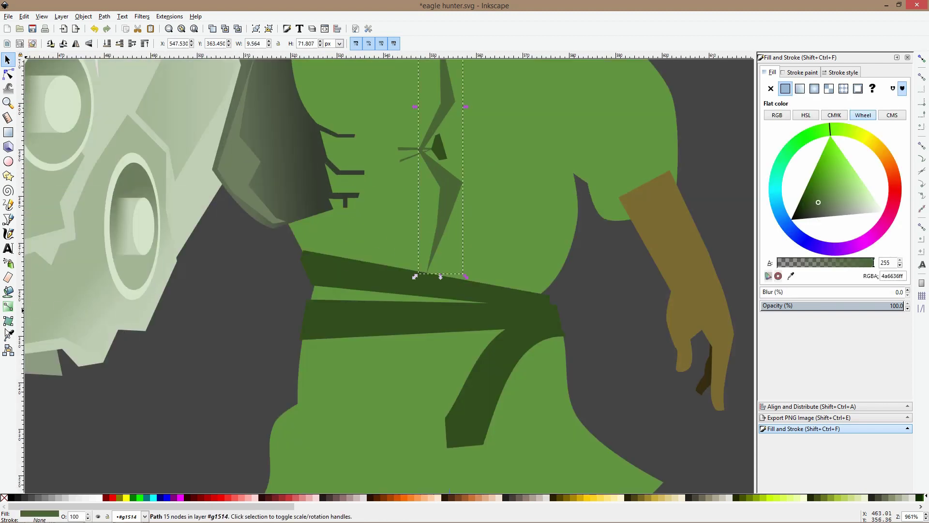
pyautogui.keyDown('alt'); pyautogui.click(436, 151); pyautogui.keyUp('alt')
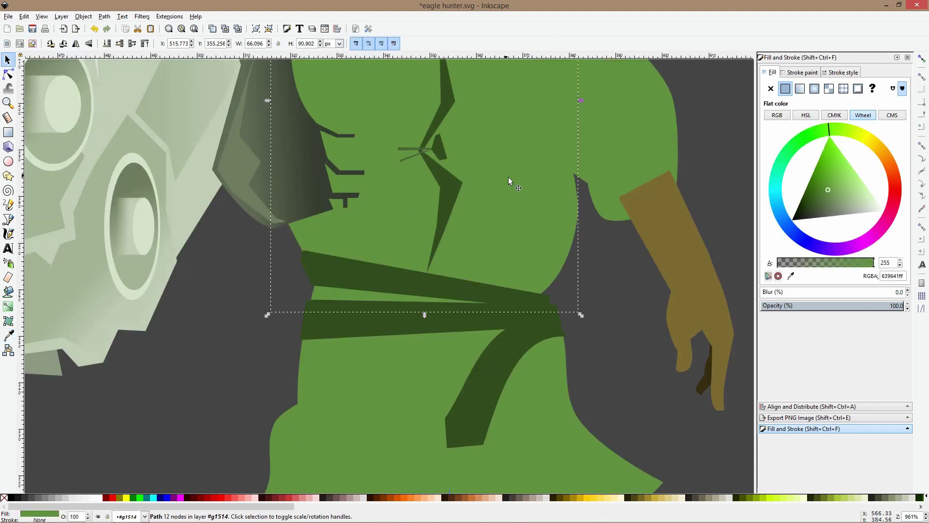
pyautogui.scroll(-4, 509, 178)
pyautogui.scroll(2, 511, 184)
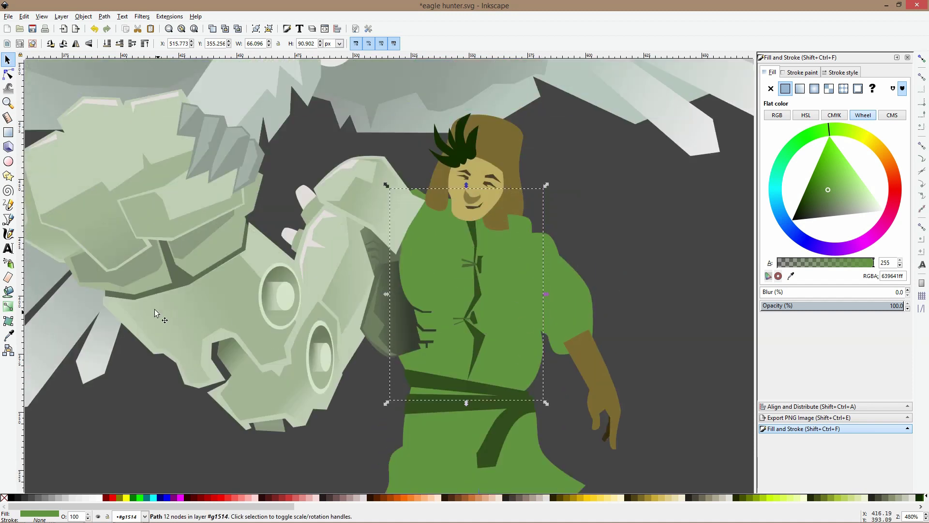
# Draw a large angular dark green shape from the shoulder along the neckline and down across the chest, about 46.9 px wide and 56.5 px high
pyautogui.click(9, 219)
pyautogui.scroll(1, 464, 246)
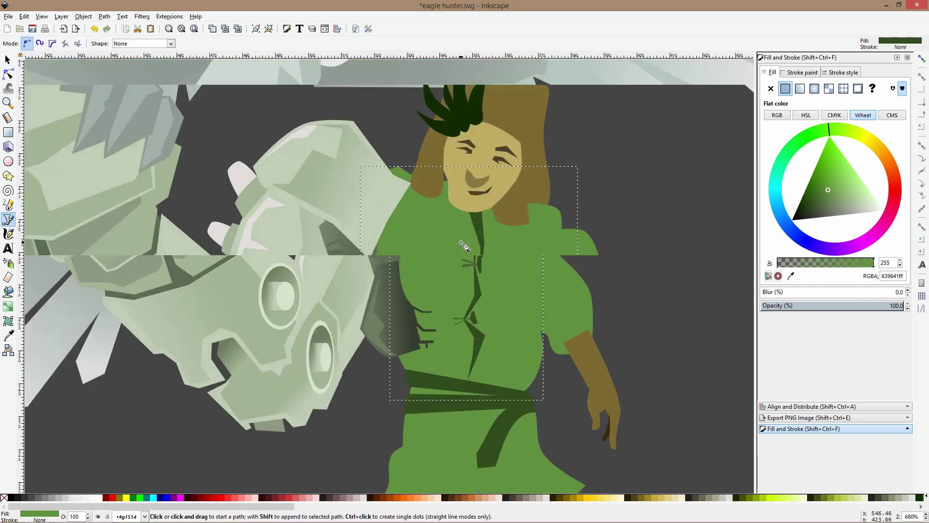
pyautogui.scroll(1, 464, 246)
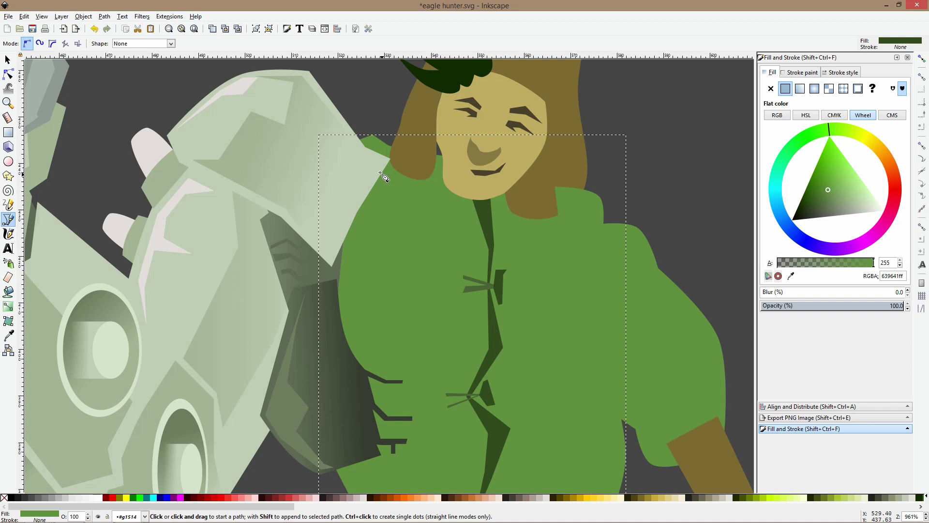
pyautogui.click(364, 169)
pyautogui.click(395, 187)
pyautogui.click(412, 187)
pyautogui.click(435, 198)
pyautogui.click(500, 202)
pyautogui.click(511, 226)
pyautogui.click(561, 249)
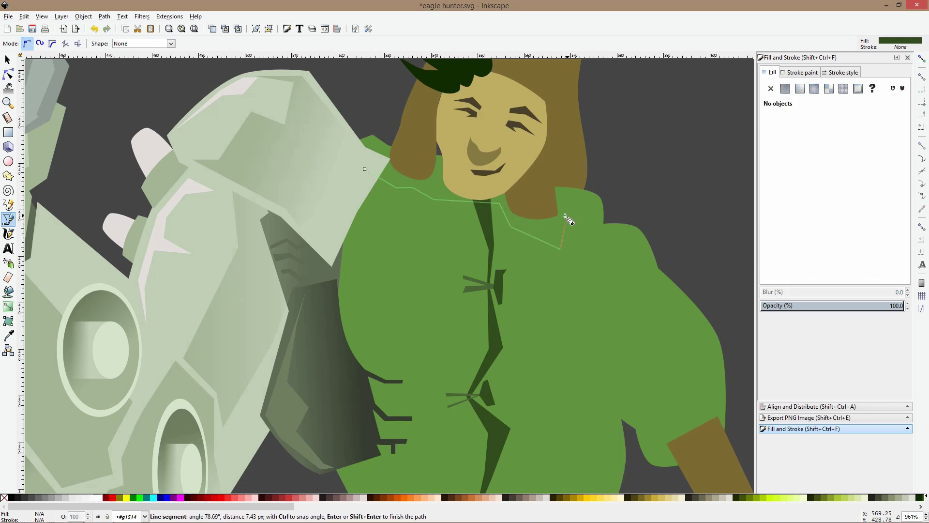
pyautogui.click(560, 269)
pyautogui.click(551, 323)
pyautogui.scroll(-4, 595, 336)
pyautogui.click(583, 328)
pyautogui.doubleClick(577, 355)
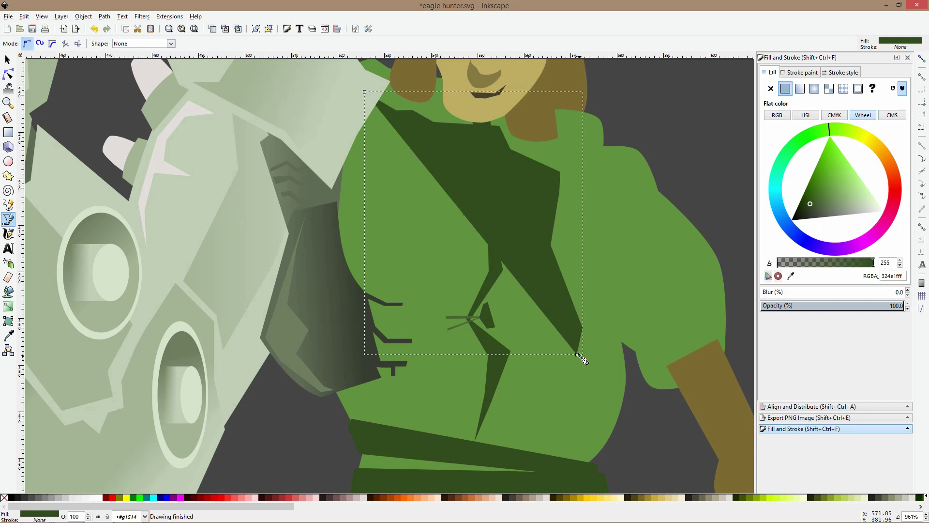
pyautogui.click(591, 376)
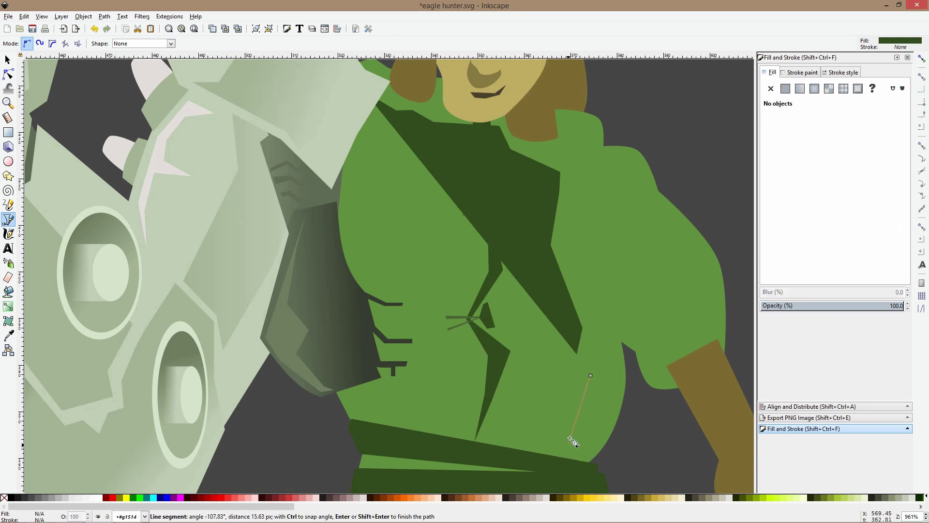
pyautogui.press('s')
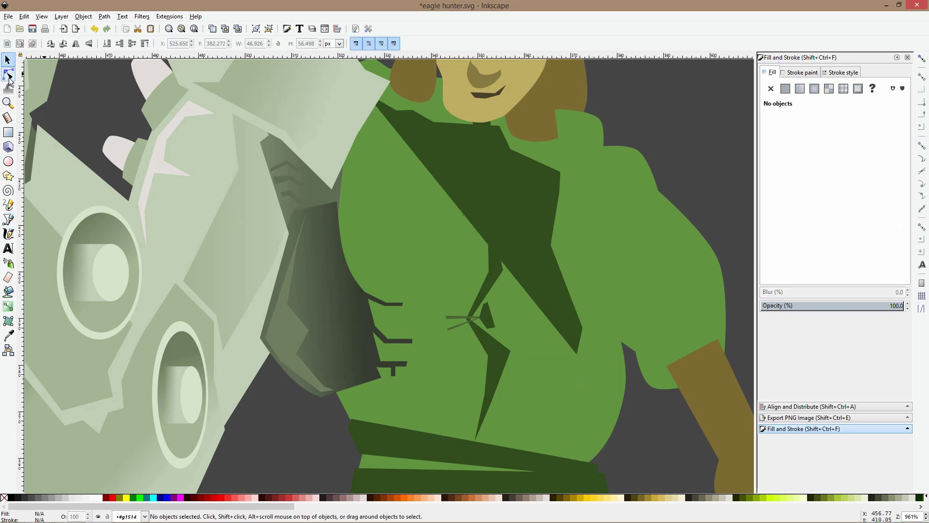
pyautogui.click(550, 272)
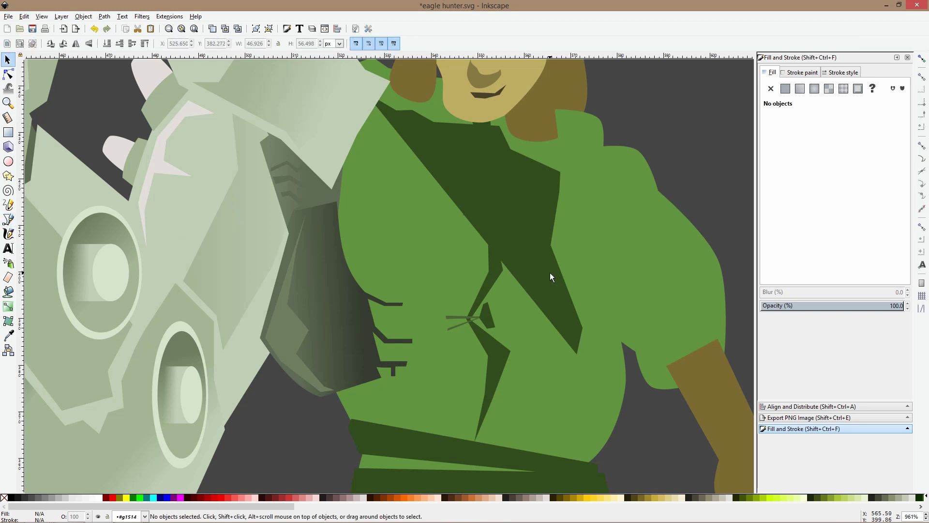
# Extend the dark green chest shape with straight segments down the torso, along the belt in jagged notches, and up beside the centre fold
pyautogui.click(8, 219)
pyautogui.click(578, 354)
pyautogui.click(561, 450)
pyautogui.click(567, 419)
pyautogui.click(549, 403)
pyautogui.click(549, 446)
pyautogui.click(535, 420)
pyautogui.click(521, 431)
pyautogui.click(527, 443)
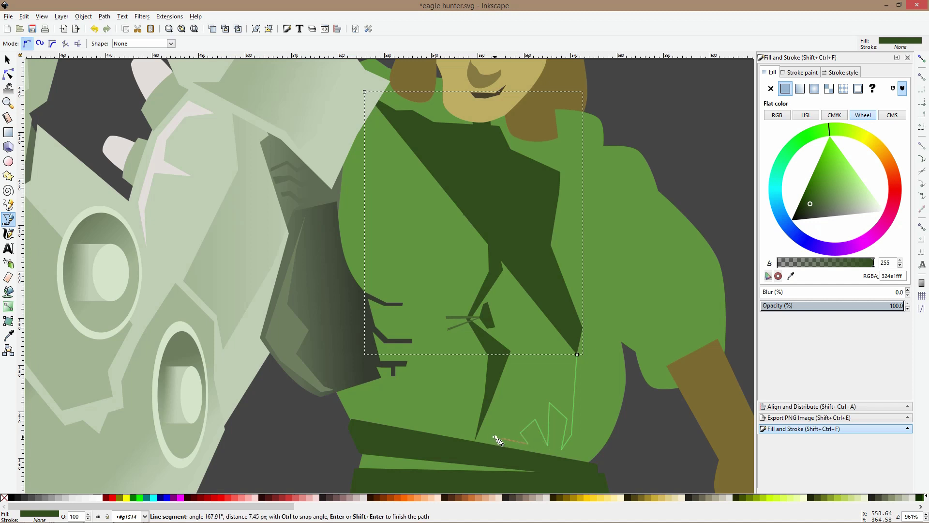
pyautogui.click(490, 439)
pyautogui.click(513, 356)
pyautogui.click(491, 304)
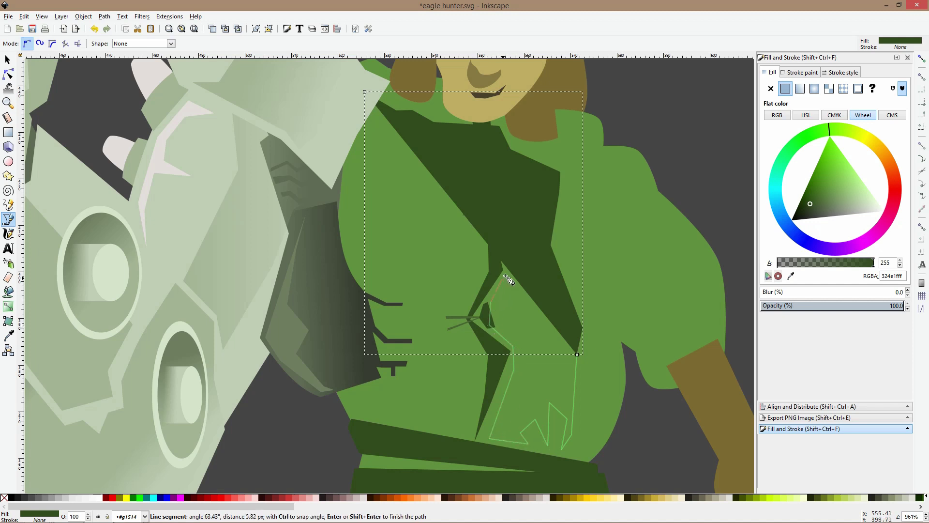
pyautogui.click(507, 255)
pyautogui.doubleClick(484, 228)
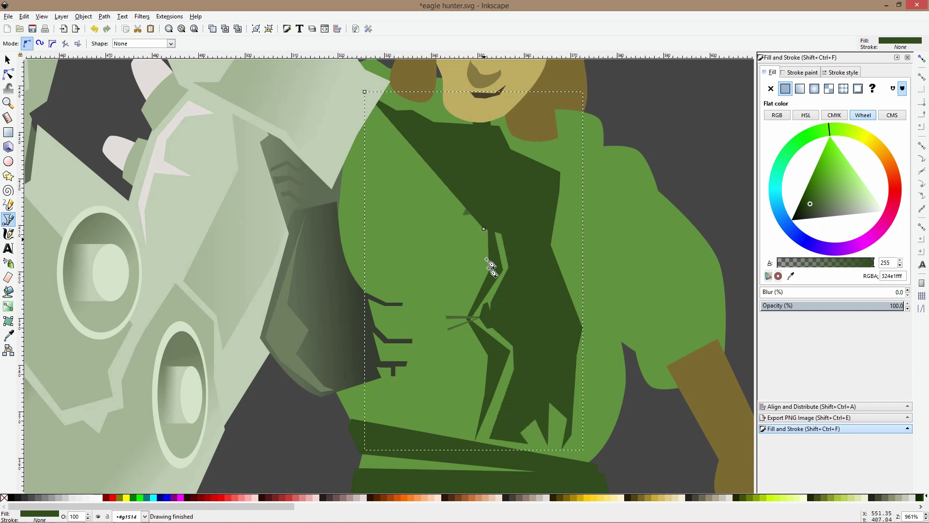
# Continue the chest shape around the centre crease, along the belt and past the side wrinkles, closing it at the shoulder
pyautogui.click(484, 229)
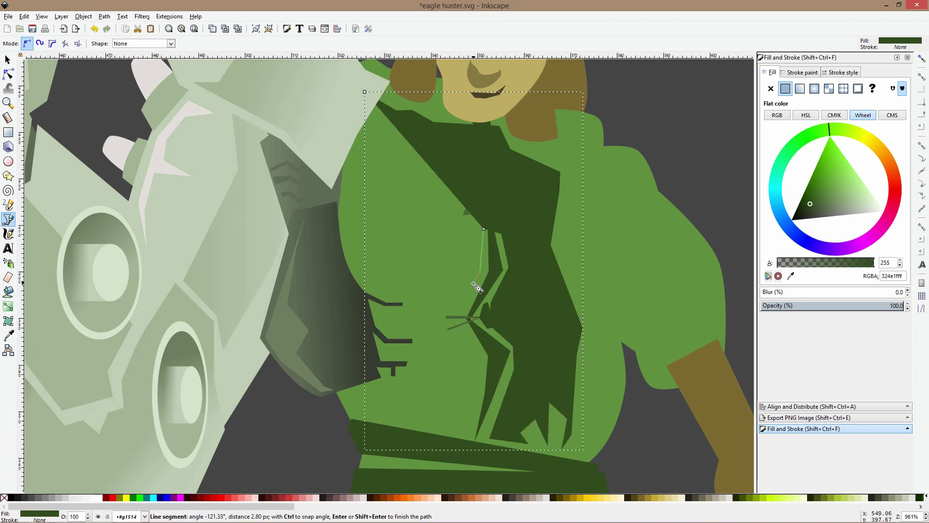
pyautogui.click(441, 317)
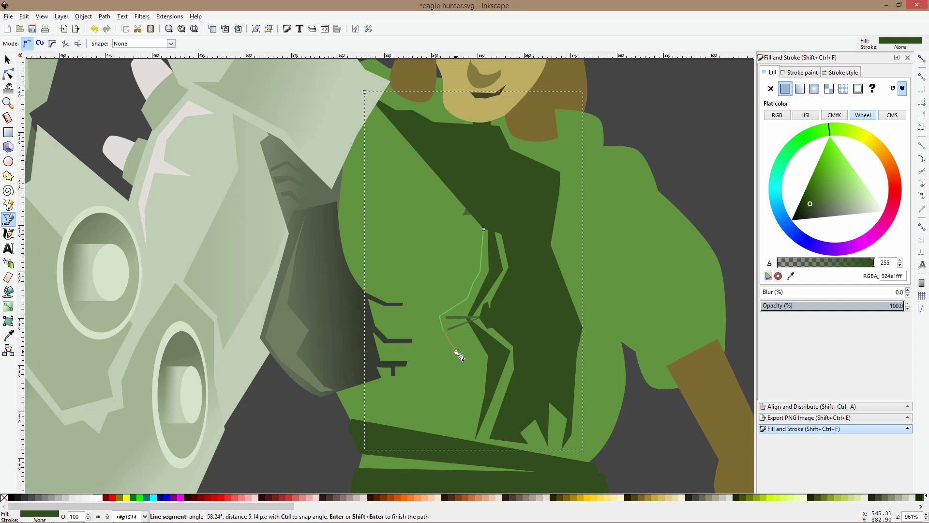
pyautogui.click(470, 380)
pyautogui.click(473, 393)
pyautogui.click(448, 430)
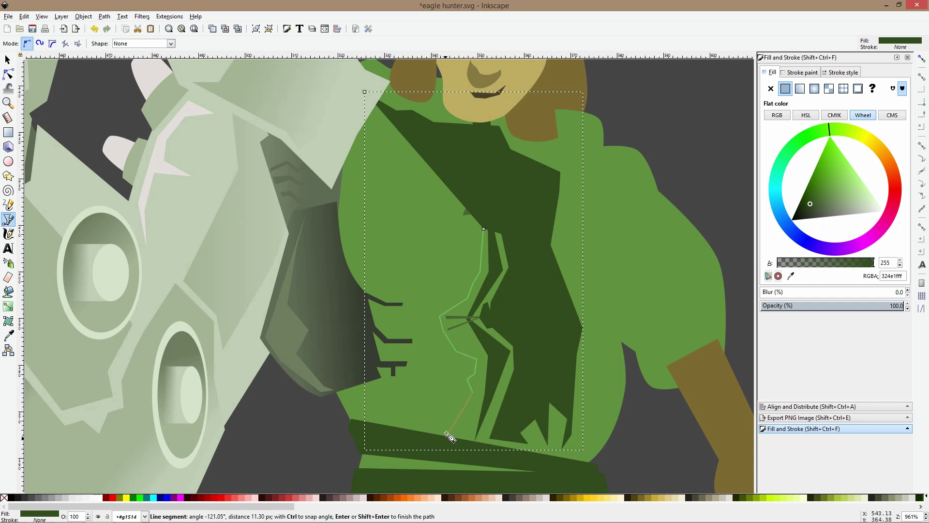
pyautogui.click(443, 393)
pyautogui.click(417, 384)
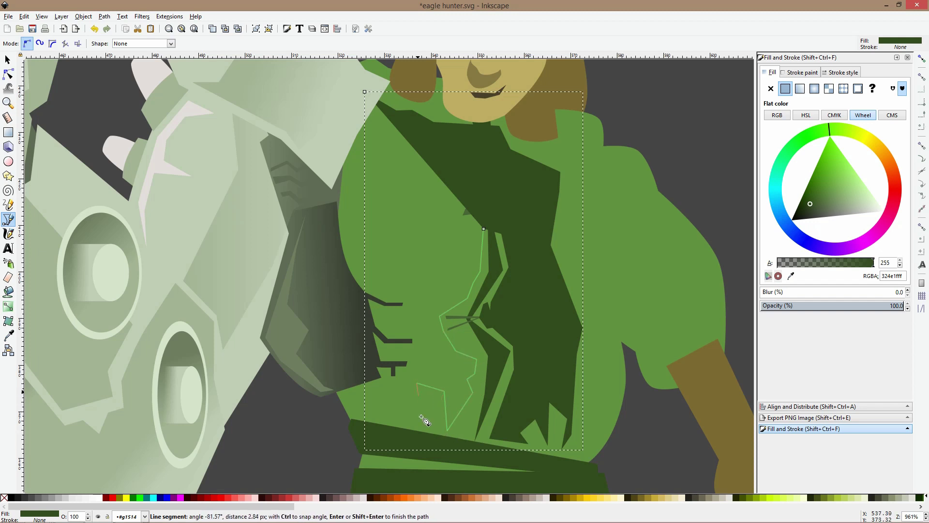
pyautogui.click(421, 428)
pyautogui.click(403, 415)
pyautogui.click(397, 420)
pyautogui.click(368, 415)
pyautogui.click(361, 401)
pyautogui.click(403, 397)
pyautogui.click(421, 373)
pyautogui.click(407, 363)
pyautogui.click(423, 339)
pyautogui.click(421, 326)
pyautogui.click(402, 314)
pyautogui.click(409, 293)
pyautogui.click(381, 276)
pyautogui.click(361, 206)
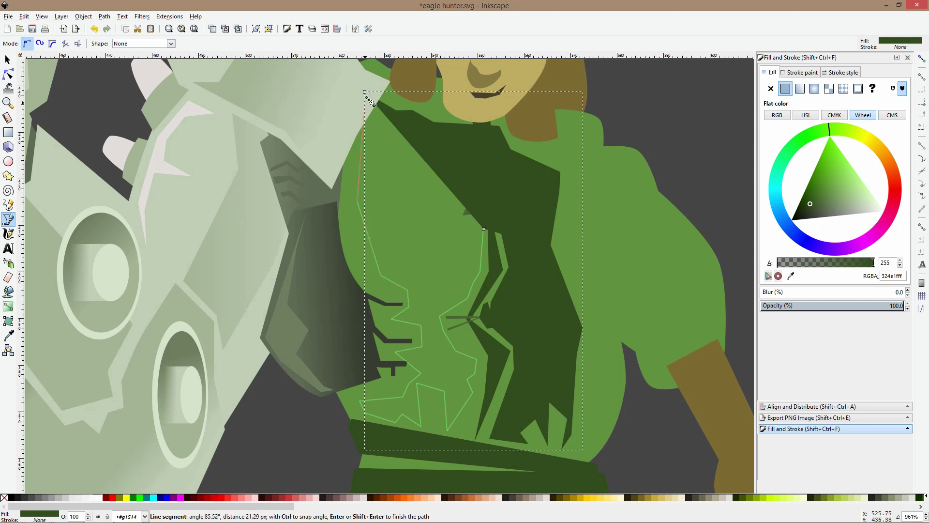
pyautogui.click(369, 98)
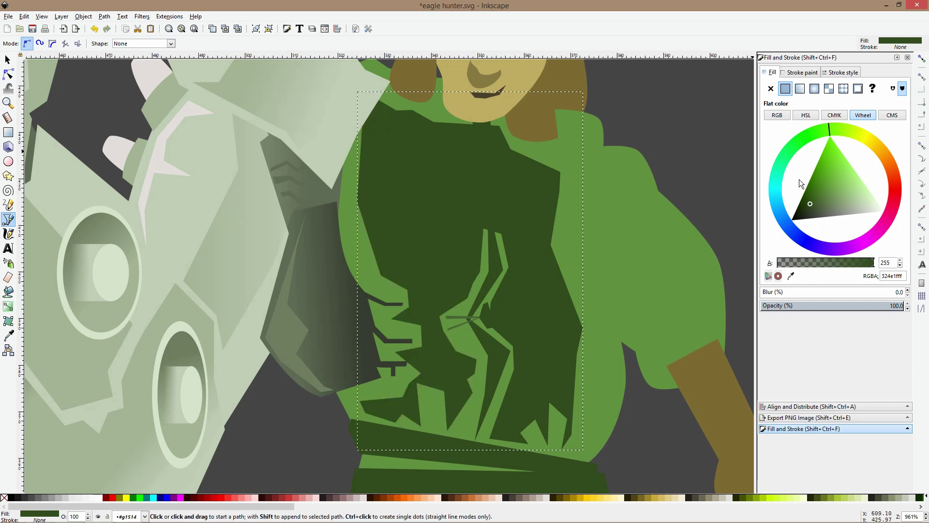
# Recolour the finished chest shape by sampling the tunic's green and lightening it to 84b564ff
pyautogui.click(8, 335)
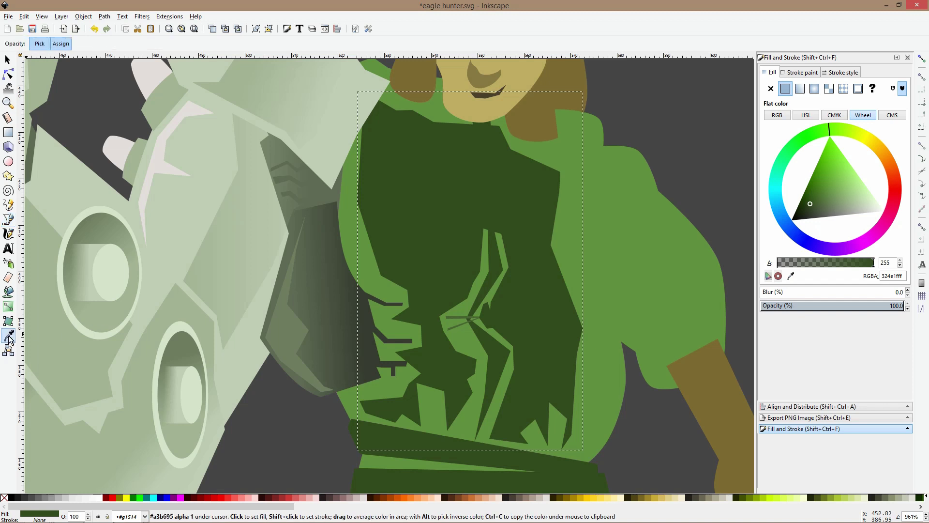
pyautogui.click(8, 219)
pyautogui.click(603, 245)
pyautogui.press('s')
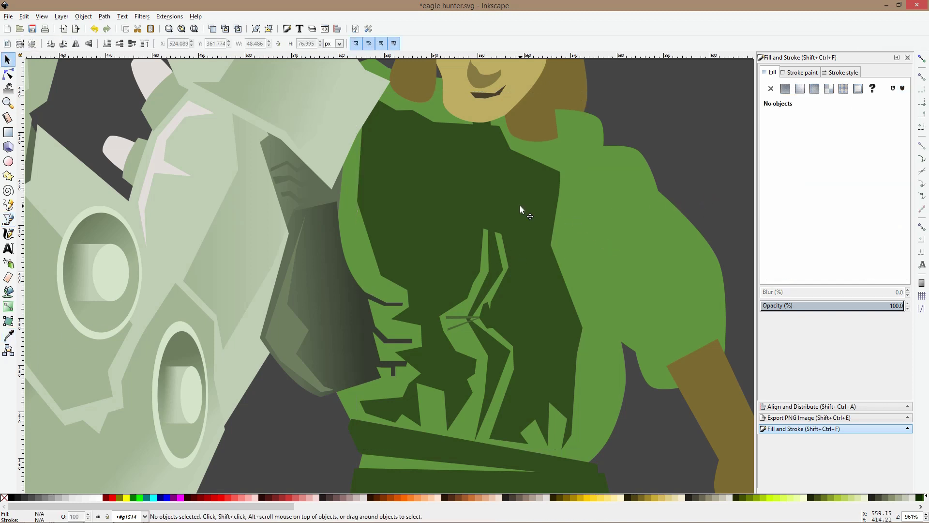
pyautogui.click(520, 205)
pyautogui.click(8, 335)
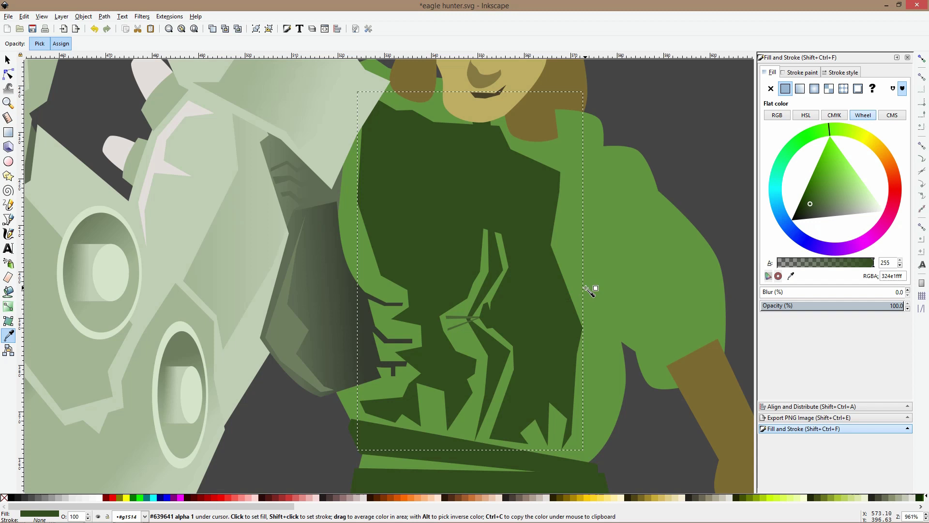
pyautogui.click(596, 289)
pyautogui.click(841, 190)
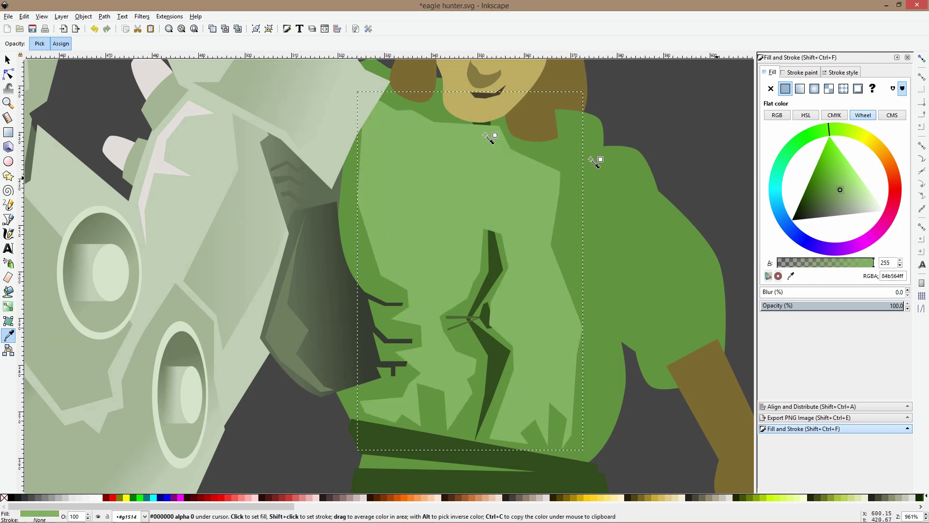
# Deselect the chest highlight and save the drawing
pyautogui.press('s')
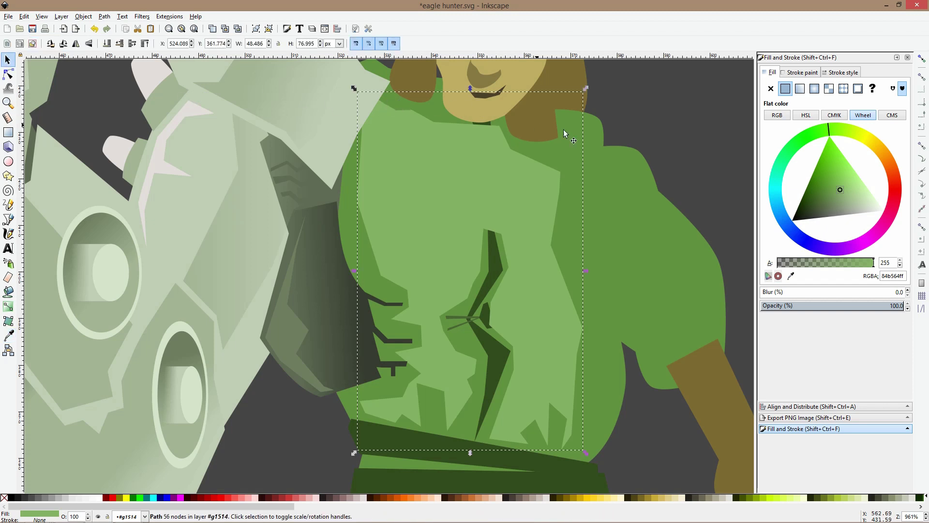
pyautogui.click(666, 138)
pyautogui.scroll(-5, 667, 140)
pyautogui.moveTo(668, 144); pyautogui.dragTo(481, 229)
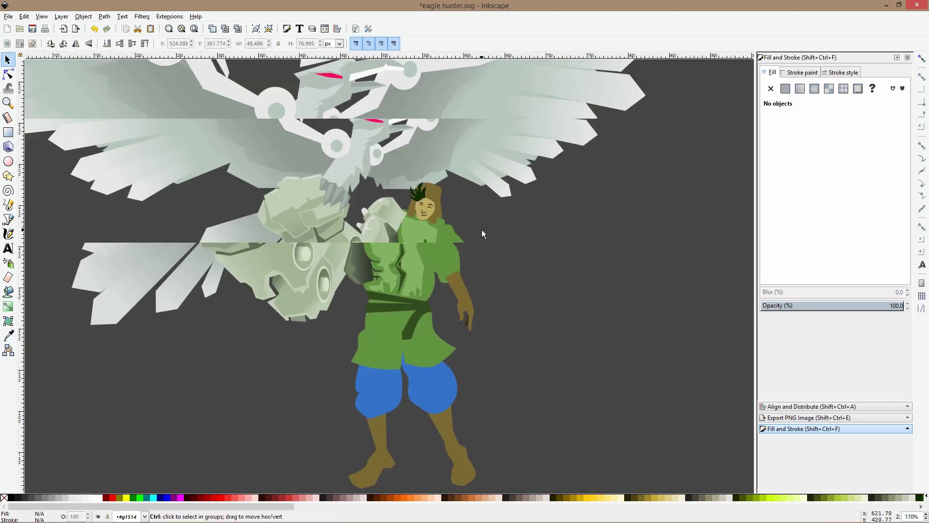
pyautogui.scroll(-1, 481, 232)
pyautogui.hotkey('ctrl', 's')
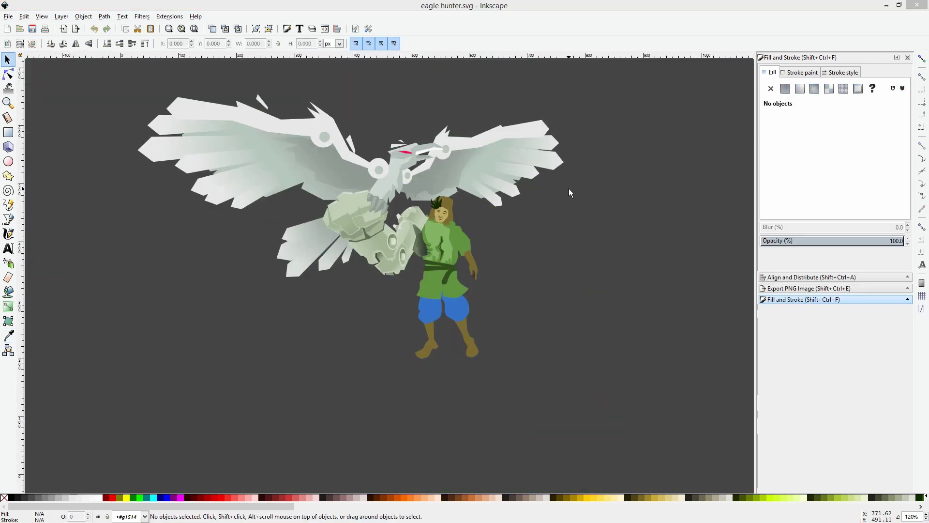
# Look over the hunter and the eagle in the whole illustration
pyautogui.scroll(2, 570, 192)
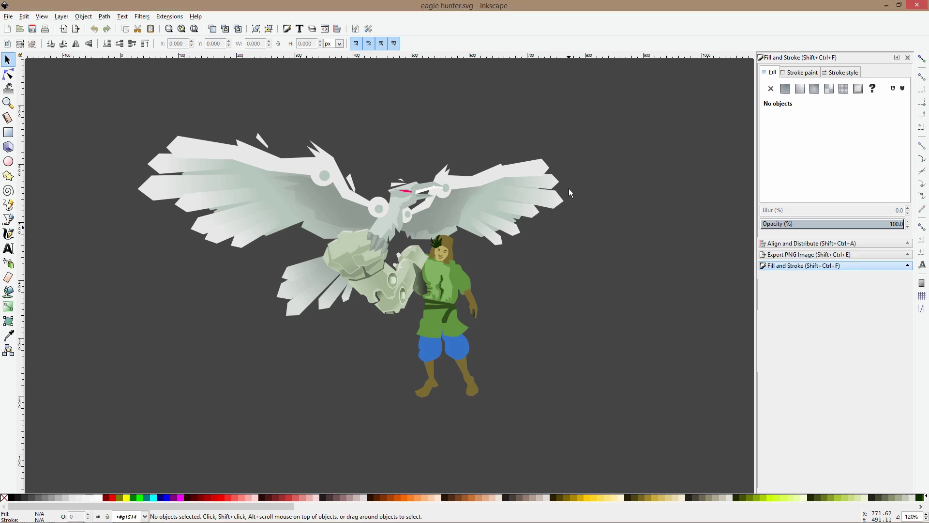
pyautogui.scroll(-3, 580, 178)
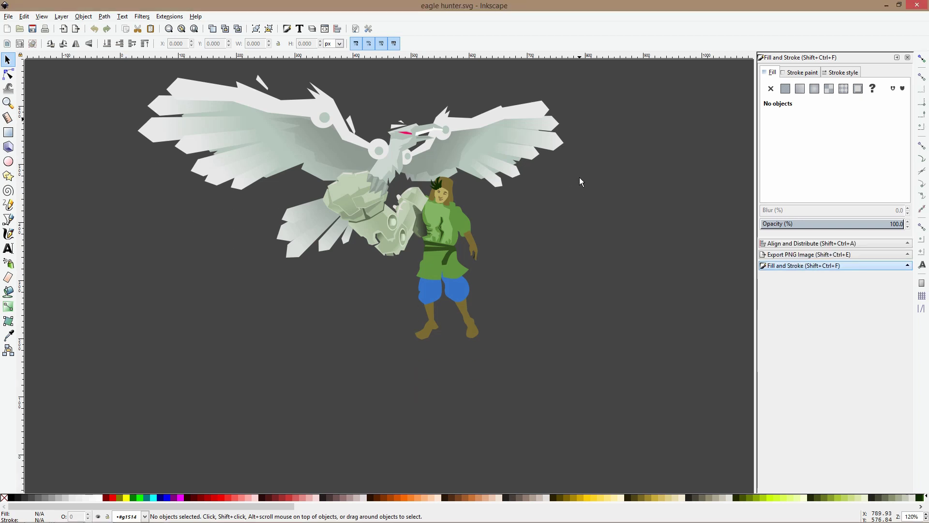
pyautogui.scroll(2, 454, 234)
pyautogui.scroll(2, 434, 147)
pyautogui.scroll(-2, 432, 147)
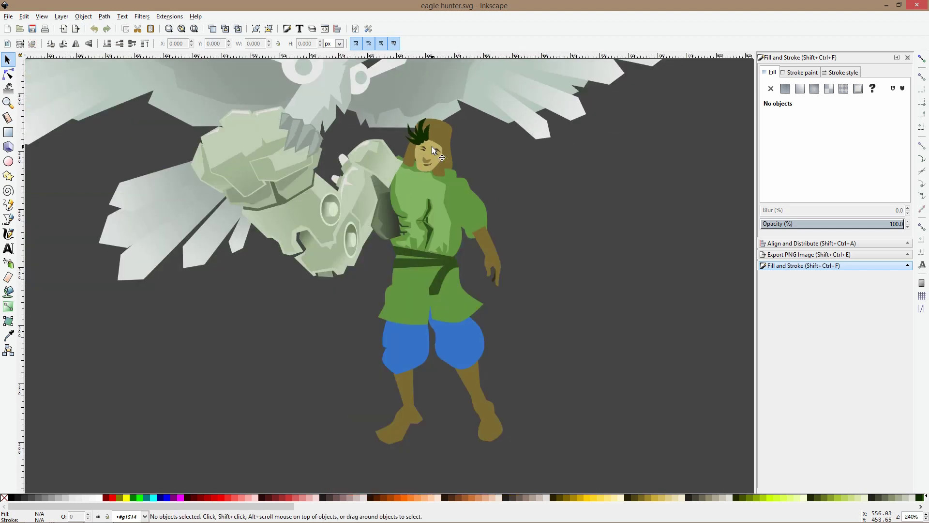
pyautogui.click(8, 74)
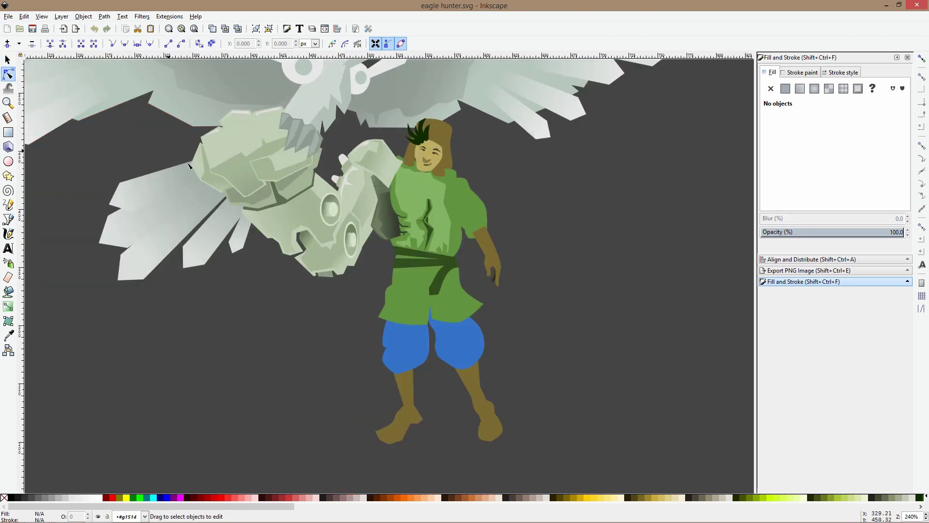
pyautogui.scroll(-1, 202, 168)
pyautogui.scroll(-1, 203, 168)
pyautogui.press('s')
pyautogui.moveTo(243, 218); pyautogui.dragTo(343, 227)
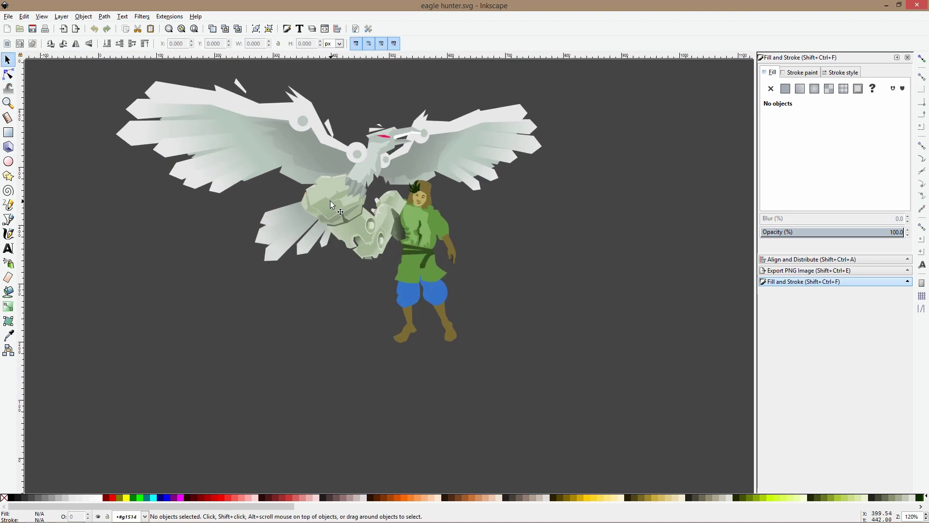
# Try deleting the grey gradient shading paths from both of the eagle's wings
pyautogui.click(300, 150)
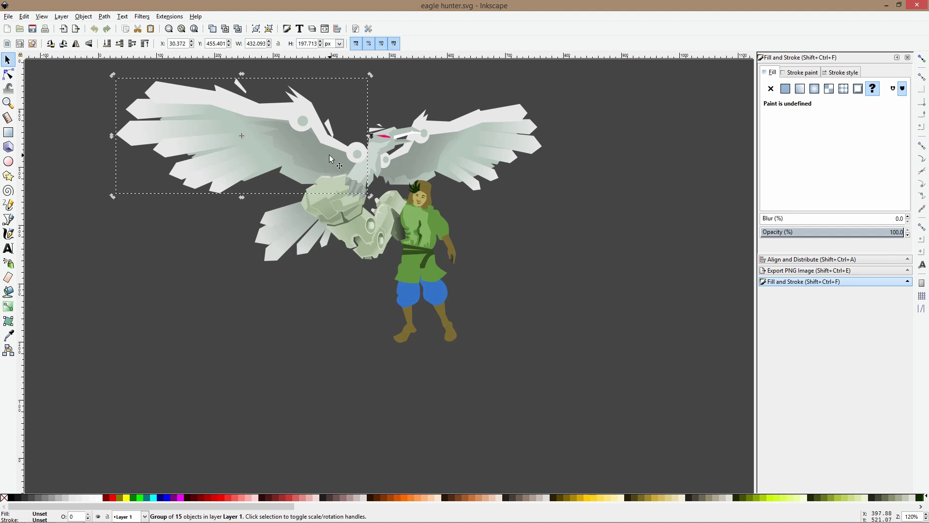
pyautogui.keyDown('ctrl'); pyautogui.click(330, 155); pyautogui.keyUp('ctrl')
pyautogui.keyDown('ctrl'); pyautogui.keyDown('shift'); pyautogui.click(402, 165); pyautogui.keyUp('shift'); pyautogui.keyUp('ctrl')
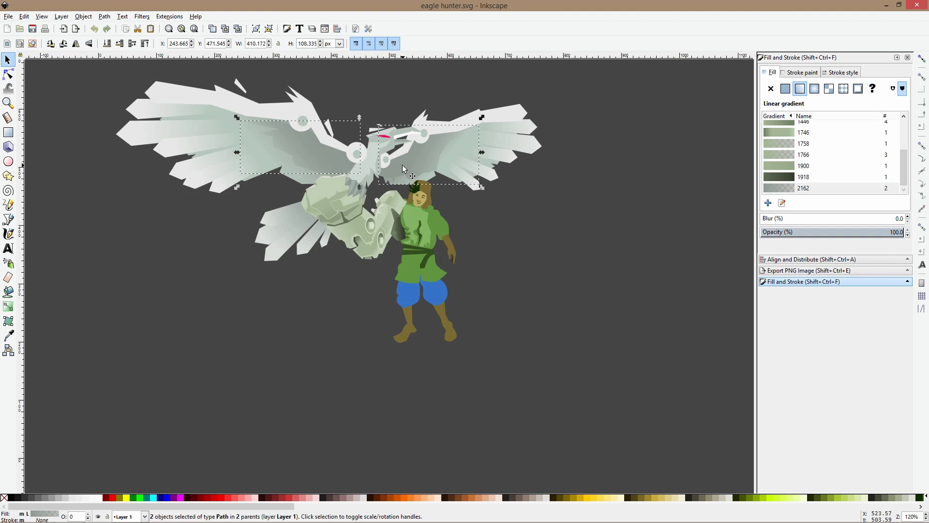
pyautogui.press('Delete')
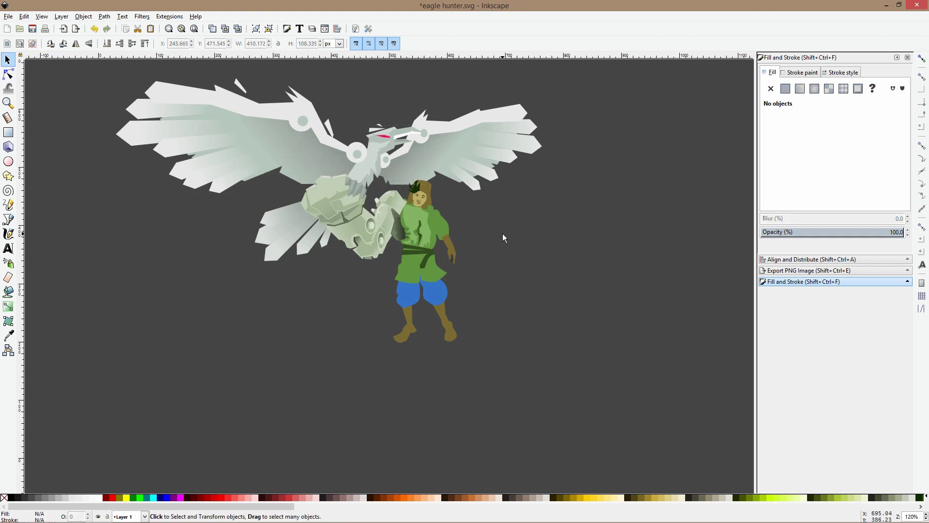
pyautogui.hotkey('ctrl', 's')
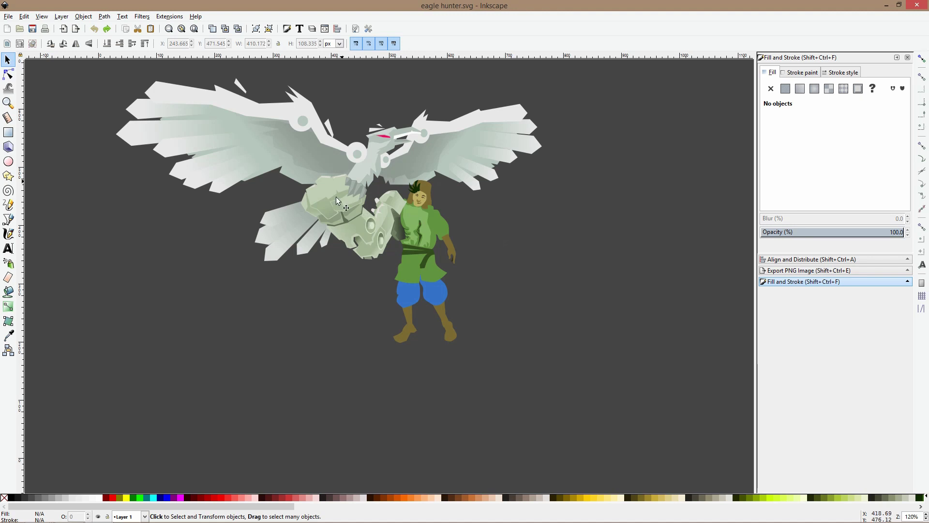
# Reshape the gradient plate on the mechanical fist and its light outline together, pulling their lower corner nodes upward and inward
pyautogui.scroll(6, 357, 213)
pyautogui.press('n')
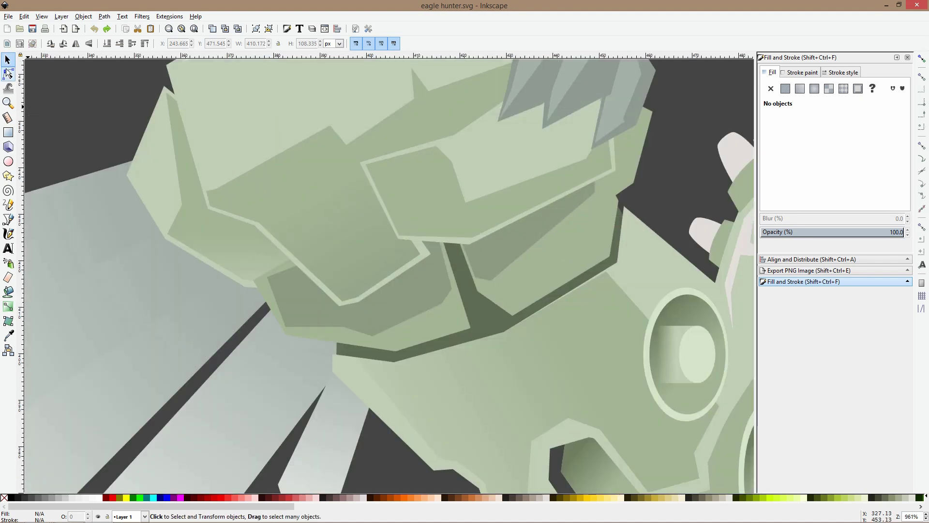
pyautogui.click(285, 210)
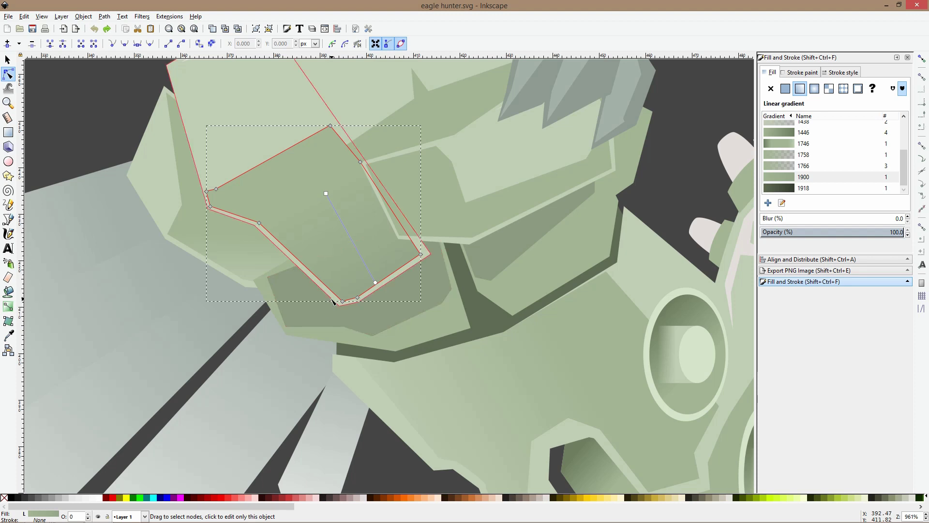
pyautogui.keyDown('shift'); pyautogui.click(333, 297); pyautogui.keyUp('shift')
pyautogui.moveTo(328, 266); pyautogui.dragTo(380, 281)
pyautogui.moveTo(465, 231); pyautogui.dragTo(319, 310)
pyautogui.moveTo(430, 252); pyautogui.dragTo(396, 222)
pyautogui.click(362, 161)
pyautogui.moveTo(386, 221); pyautogui.dragTo(390, 214)
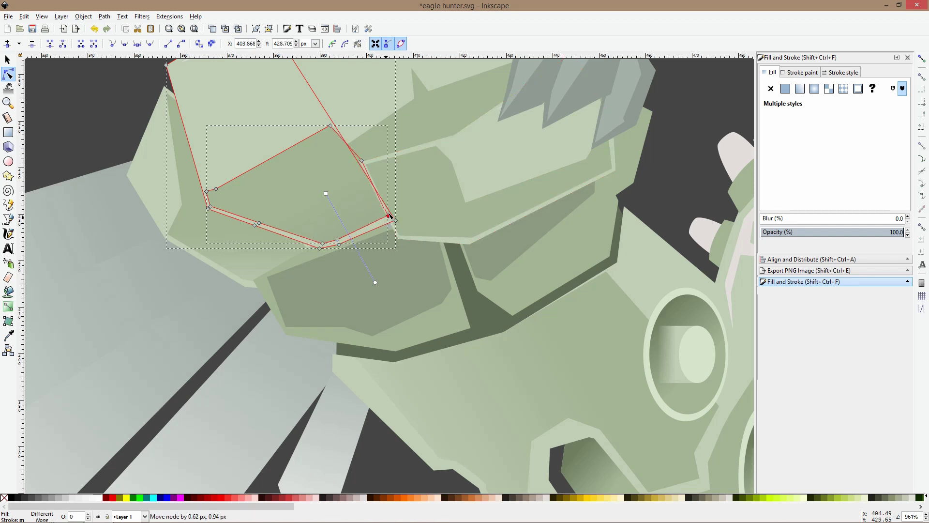
# Move the inner corner node of the neighbouring gradient plate slightly up and outward to meet the reshaped plate's edge
pyautogui.click(347, 262)
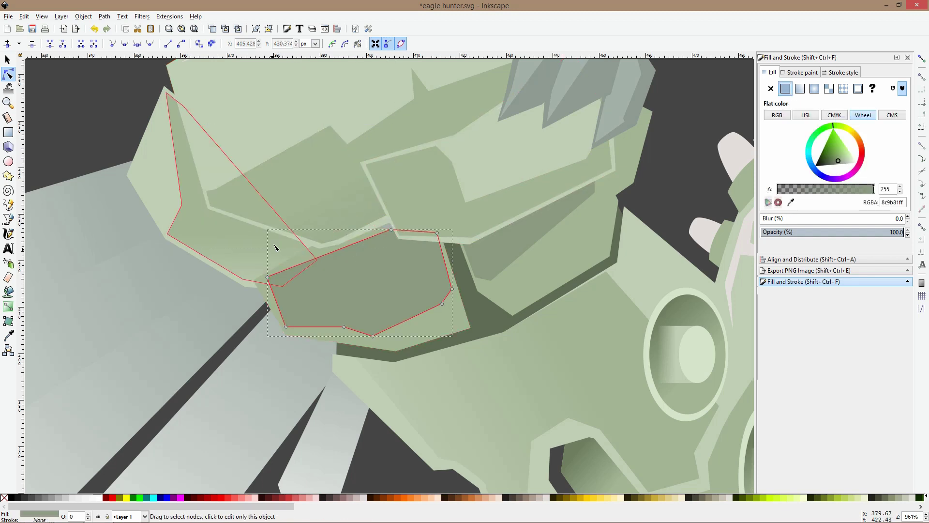
pyautogui.click(307, 248)
pyautogui.moveTo(317, 261); pyautogui.dragTo(326, 257)
pyautogui.press('s')
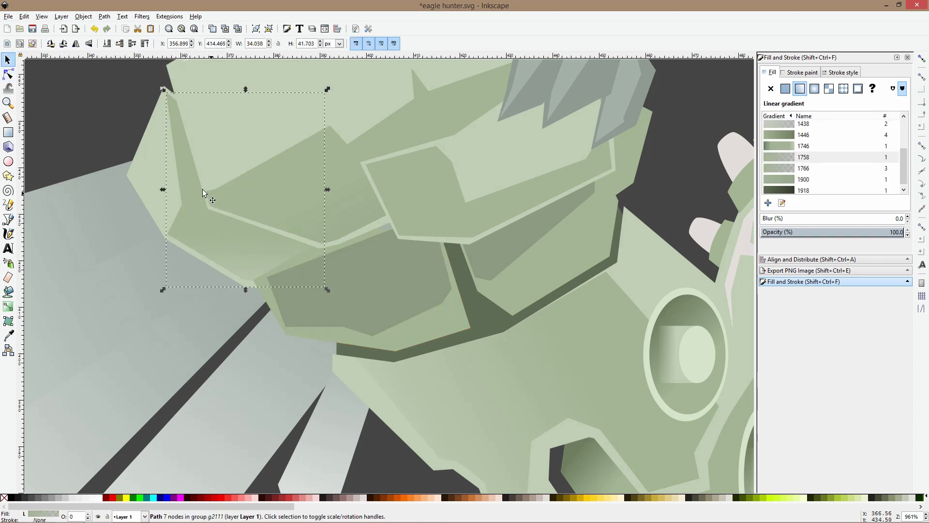
pyautogui.click(123, 124)
# Lower the fist's bottom panel and its darker inset shape behind the neighbouring light-edged plate
pyautogui.press('5')
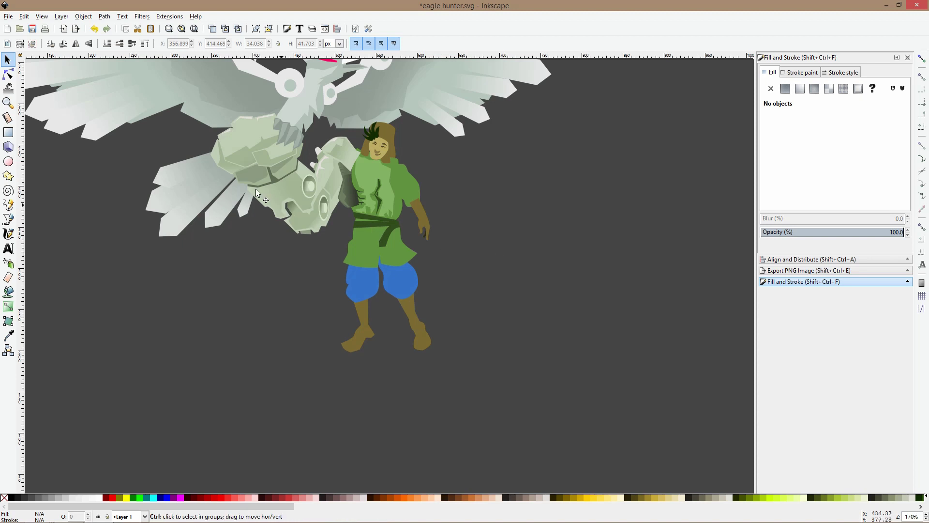
pyautogui.press('`')
pyautogui.keyDown('ctrl'); pyautogui.click(164, 137); pyautogui.keyUp('ctrl')
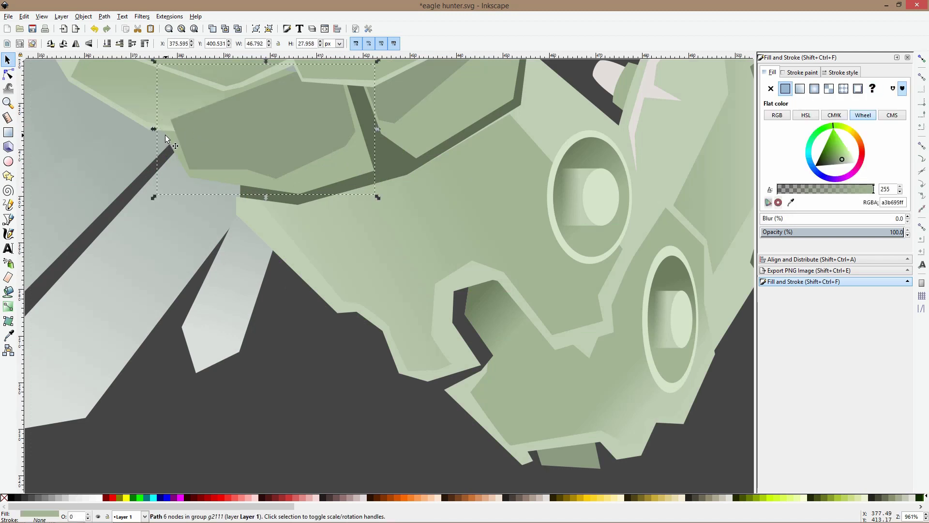
pyautogui.keyDown('ctrl'); pyautogui.click(190, 127); pyautogui.keyUp('ctrl')
pyautogui.press('pagedown')
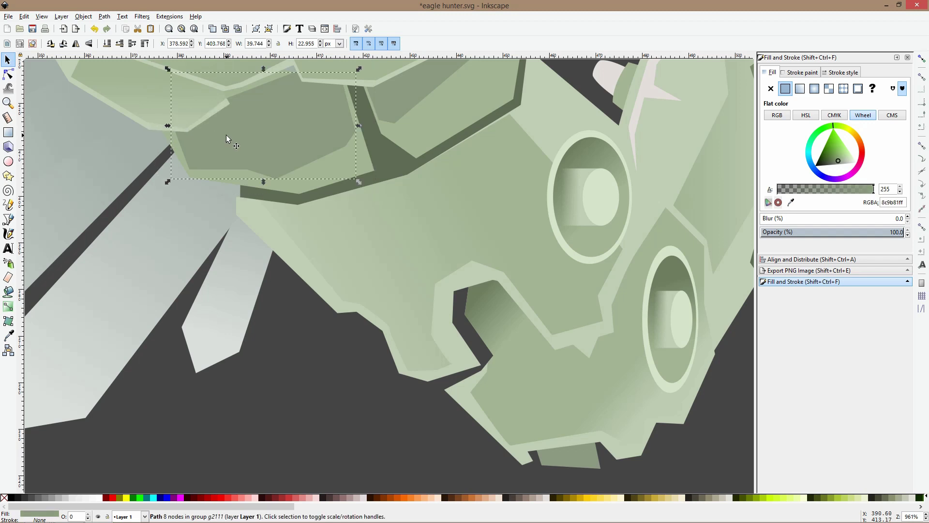
# Move the top corner node of the fist's lighter bottom panel about 3.5 px right and 1.7 px up behind the plates
pyautogui.scroll(3, 140, 112)
pyautogui.click(8, 74)
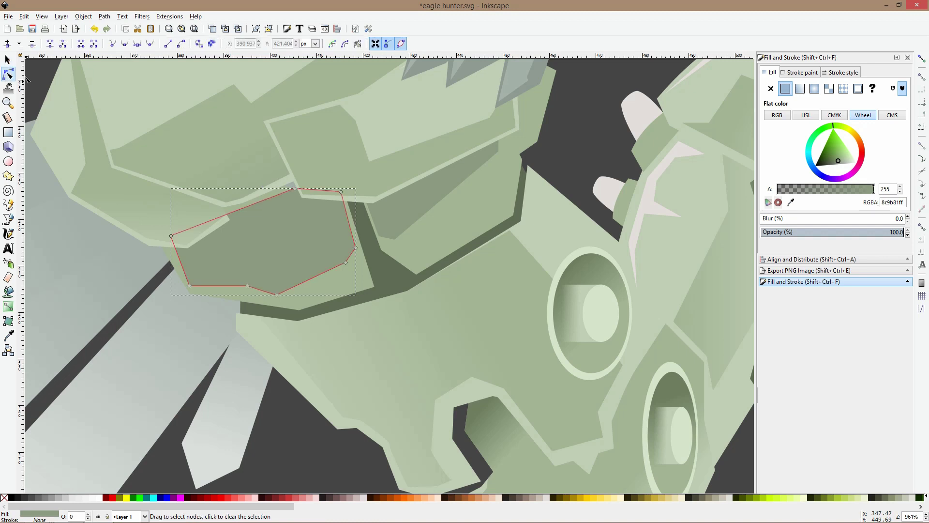
pyautogui.click(334, 273)
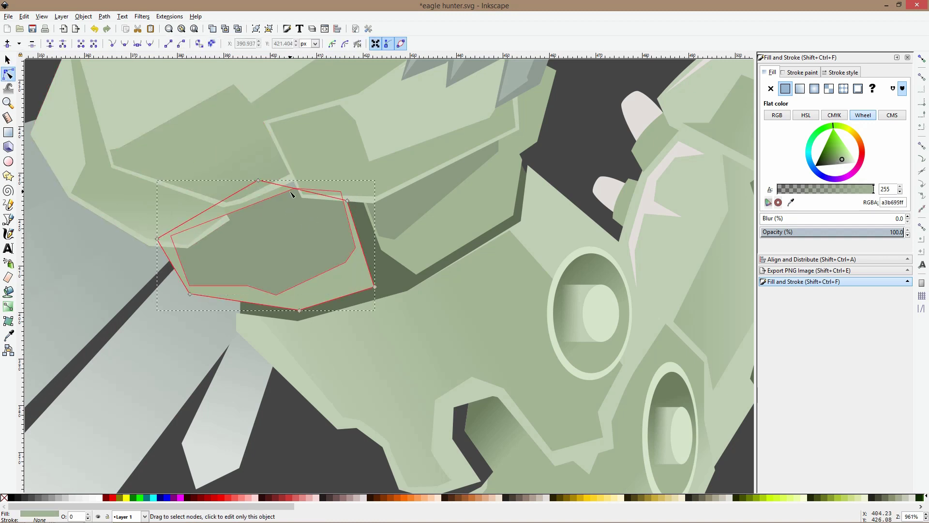
pyautogui.moveTo(260, 183); pyautogui.dragTo(275, 173)
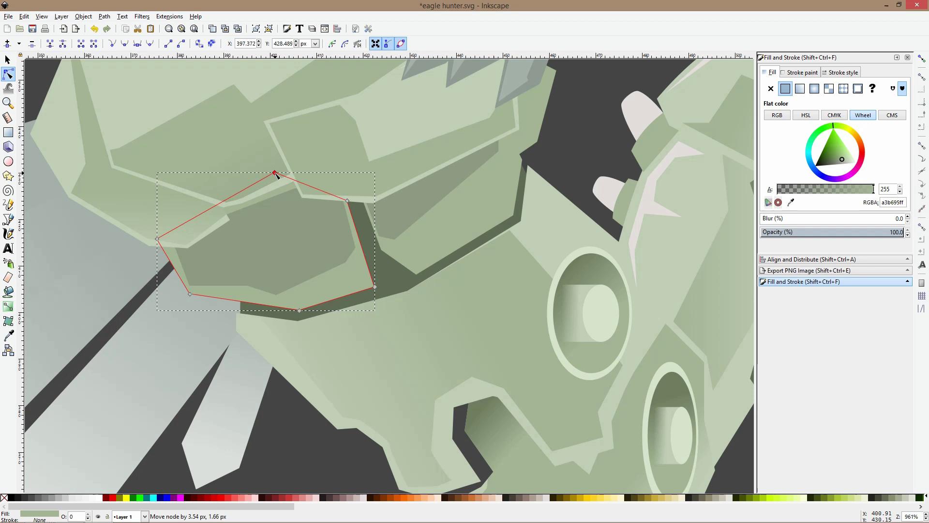
pyautogui.press('s')
pyautogui.scroll(-6, 307, 205)
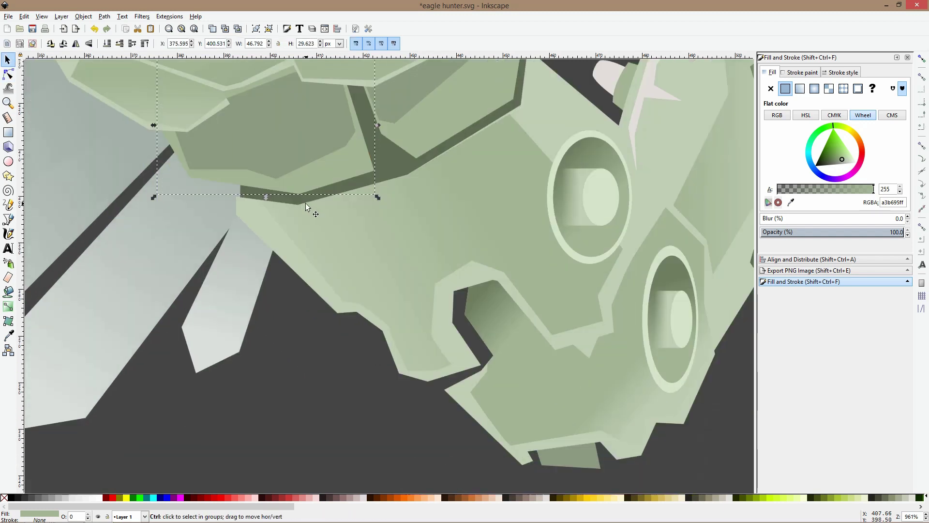
pyautogui.scroll(-5, 323, 210)
pyautogui.click(305, 295)
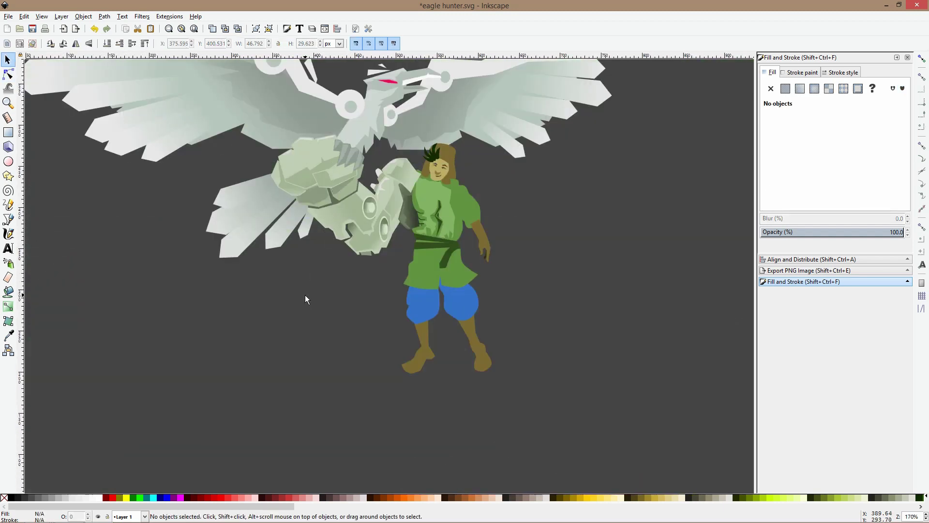
# Shift the lower-right nodes of the fist's gradient plate and its light outline together about 1.8 px right and 3.1 px down
pyautogui.press('`')
pyautogui.scroll(10, 302, 237)
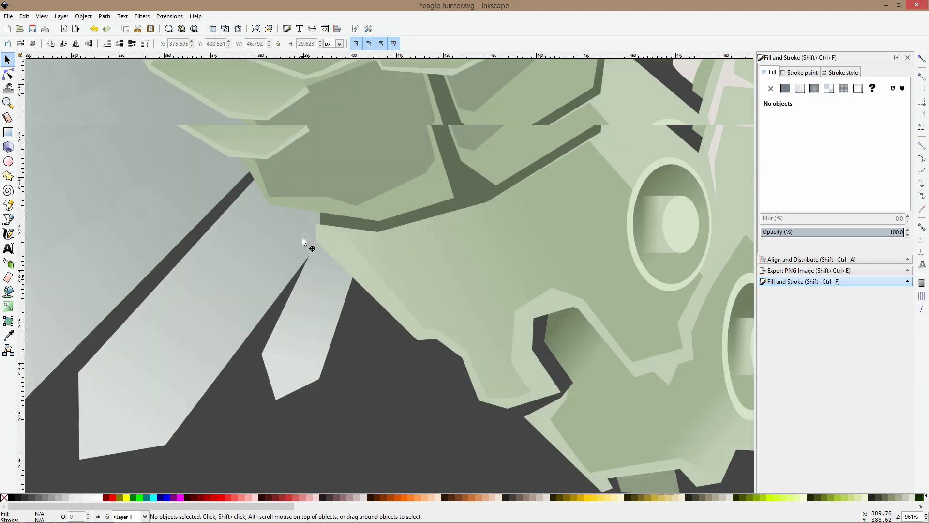
pyautogui.click(8, 73)
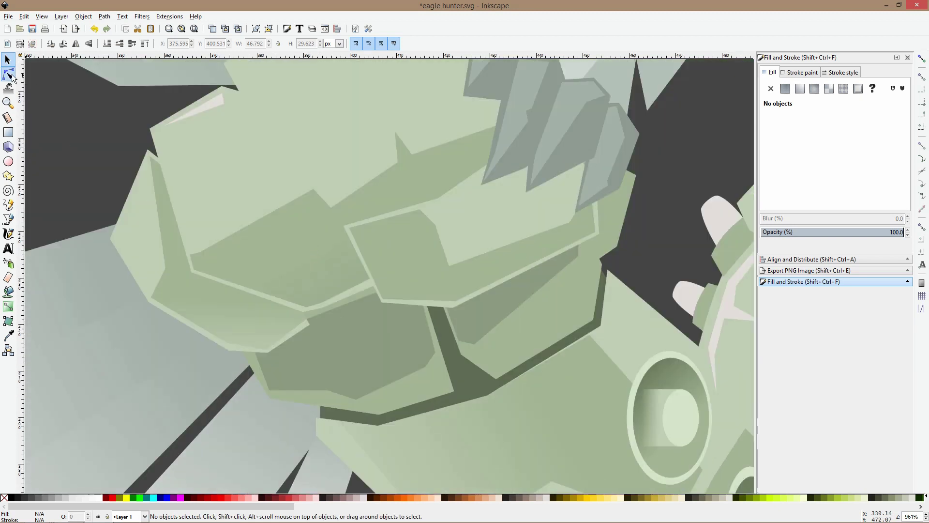
pyautogui.click(257, 266)
pyautogui.keyDown('shift'); pyautogui.click(301, 312); pyautogui.keyUp('shift')
pyautogui.moveTo(298, 271); pyautogui.dragTo(385, 317)
pyautogui.moveTo(379, 286); pyautogui.dragTo(387, 300)
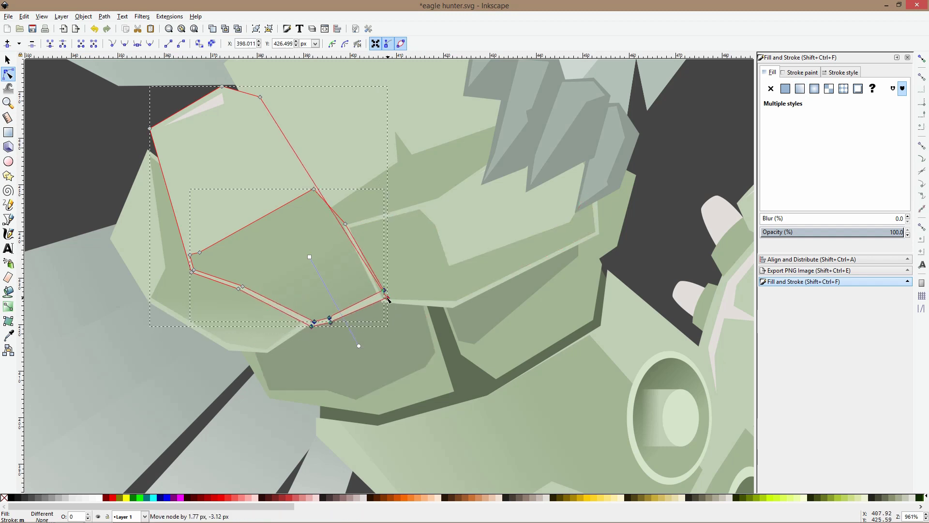
pyautogui.press('s')
pyautogui.press('Escape')
# Reposition both stops of the eagle's left wing base gradient and recolour its outer stop to grey-green 919f97
pyautogui.press('5')
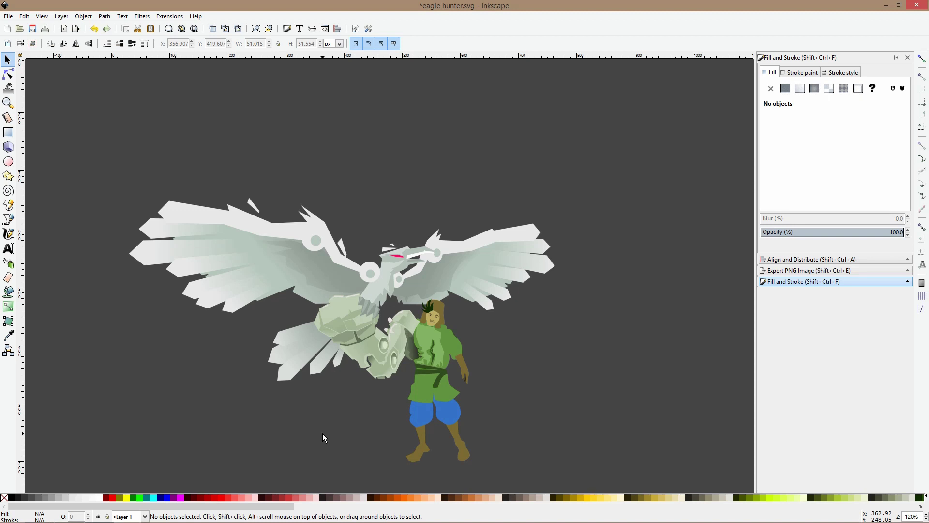
pyautogui.keyDown('ctrl'); pyautogui.scroll(4, 371, 301); pyautogui.keyUp('ctrl')
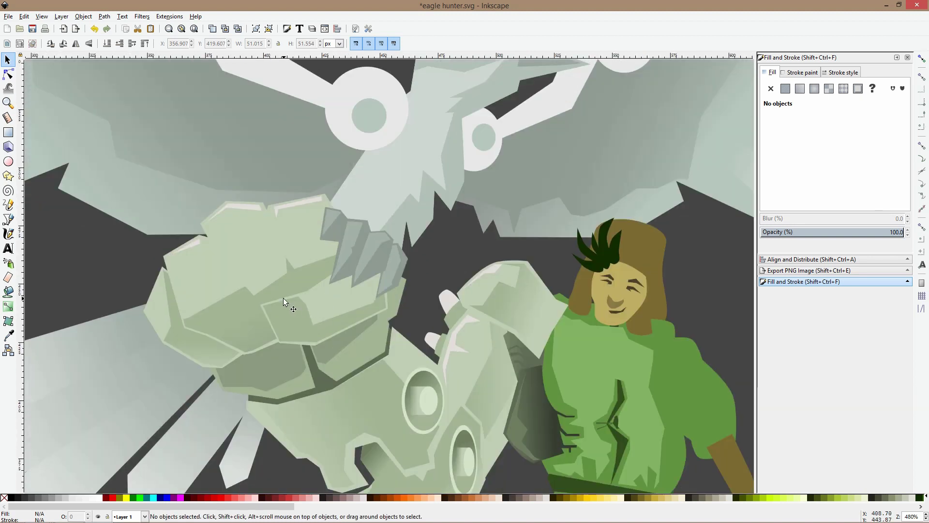
pyautogui.keyDown('ctrl'); pyautogui.scroll(-2, 284, 298); pyautogui.keyUp('ctrl')
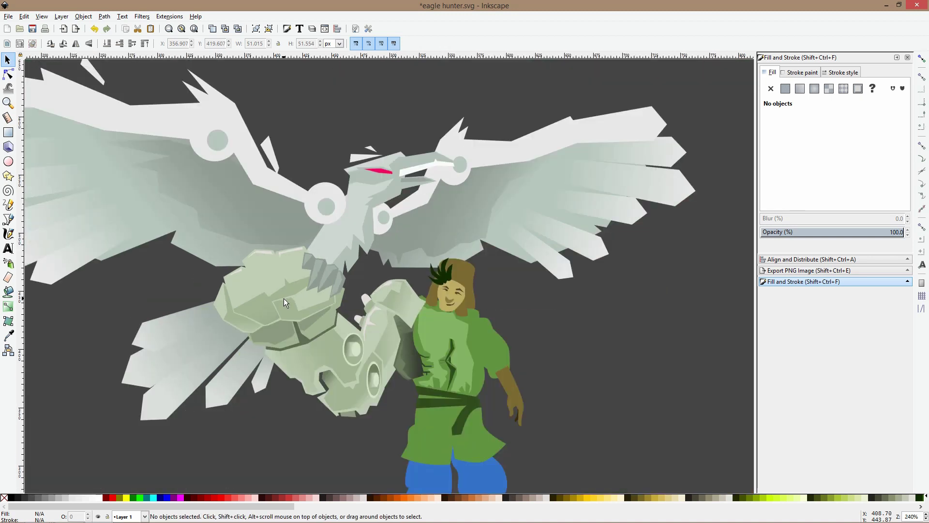
pyautogui.scroll(-6, 376, 241)
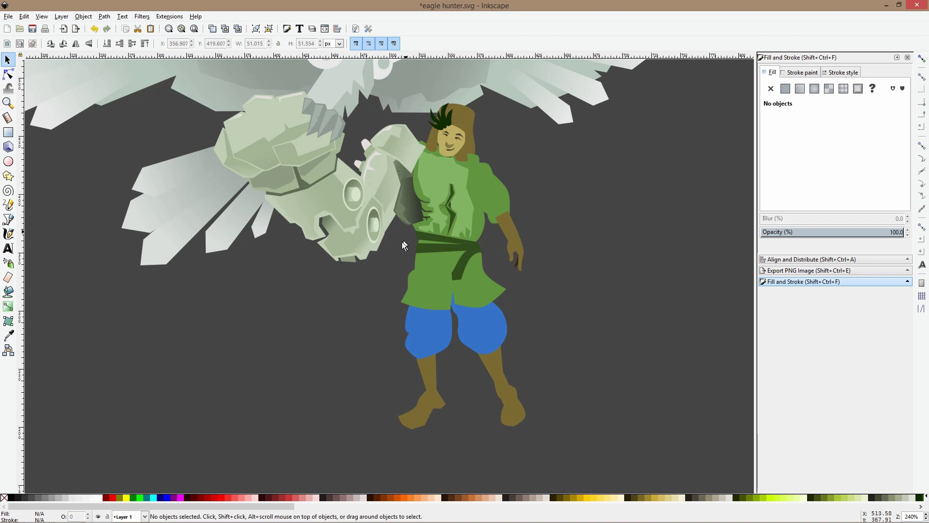
pyautogui.scroll(3, 404, 214)
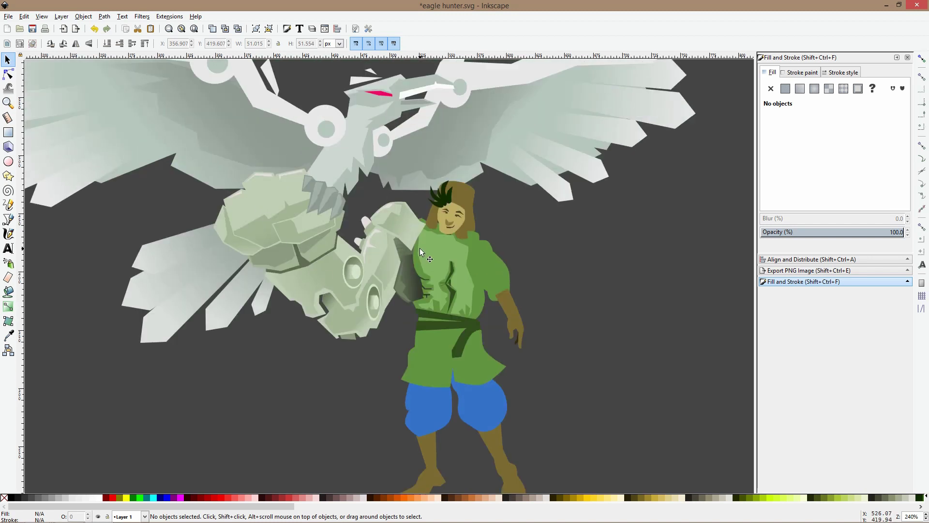
pyautogui.keyDown('ctrl'); pyautogui.click(216, 167); pyautogui.keyUp('ctrl')
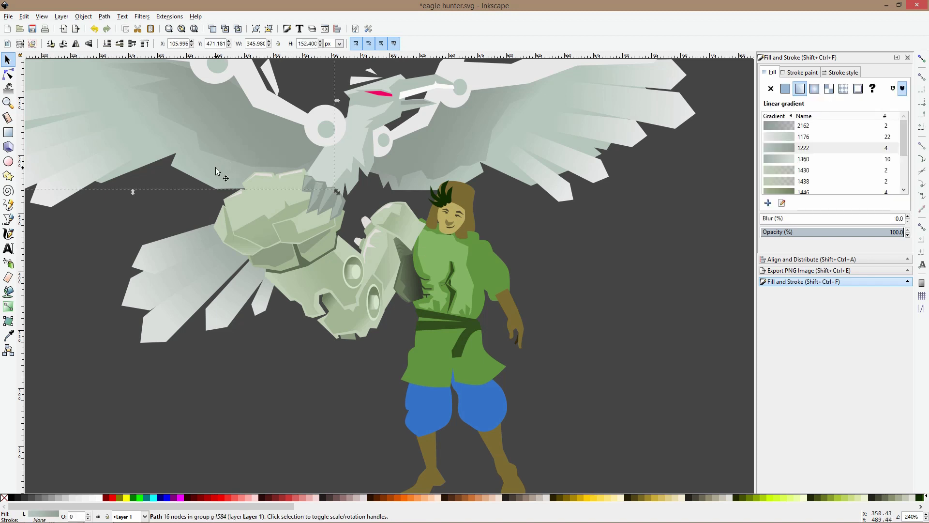
pyautogui.scroll(3, 216, 167)
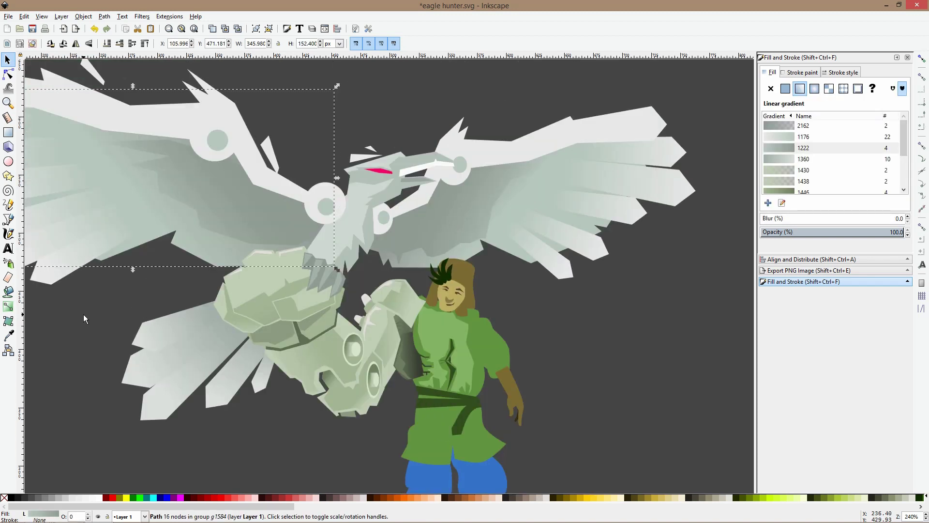
pyautogui.click(8, 335)
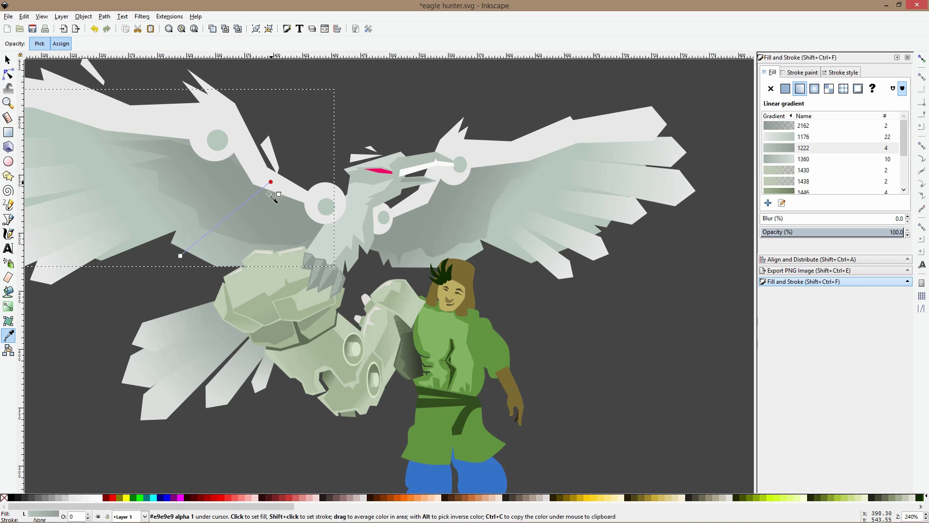
pyautogui.moveTo(270, 181); pyautogui.dragTo(250, 217)
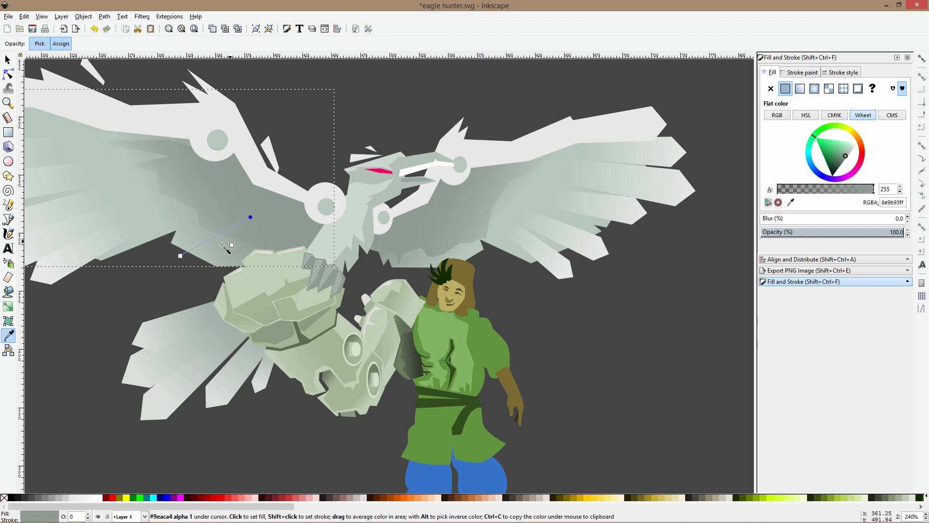
pyautogui.click(182, 257)
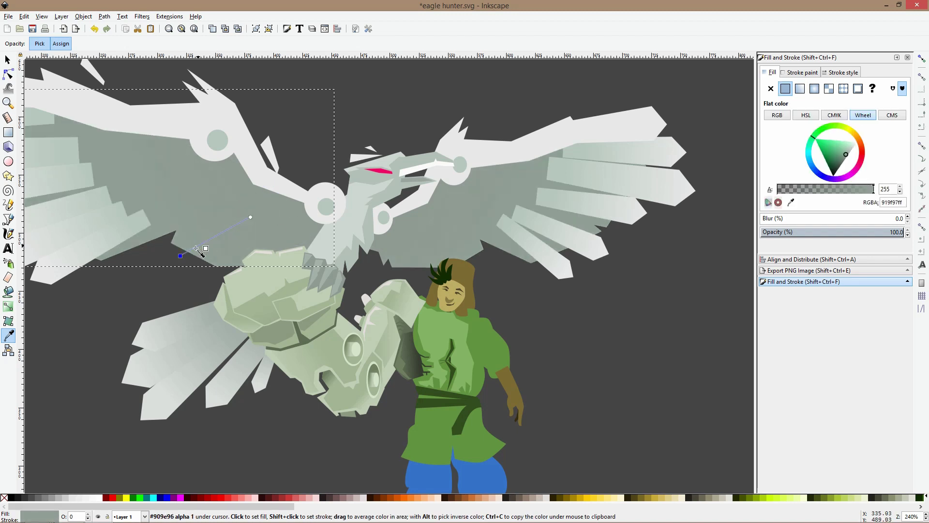
pyautogui.moveTo(182, 256); pyautogui.dragTo(137, 249)
# Set the inner stop of the left wing's base gradient to dark green 556f5f and move it closer to the eagle's body
pyautogui.click(250, 216)
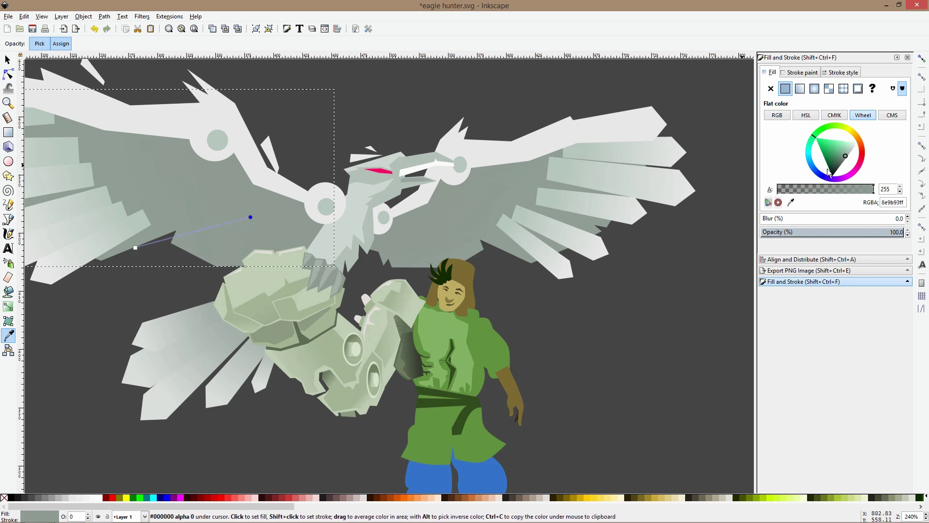
pyautogui.click(840, 163)
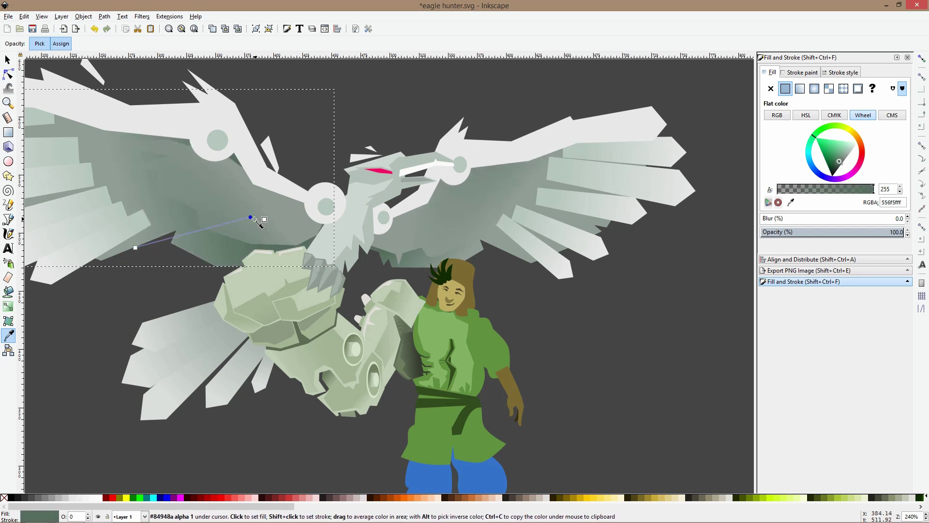
pyautogui.moveTo(252, 218); pyautogui.dragTo(288, 221)
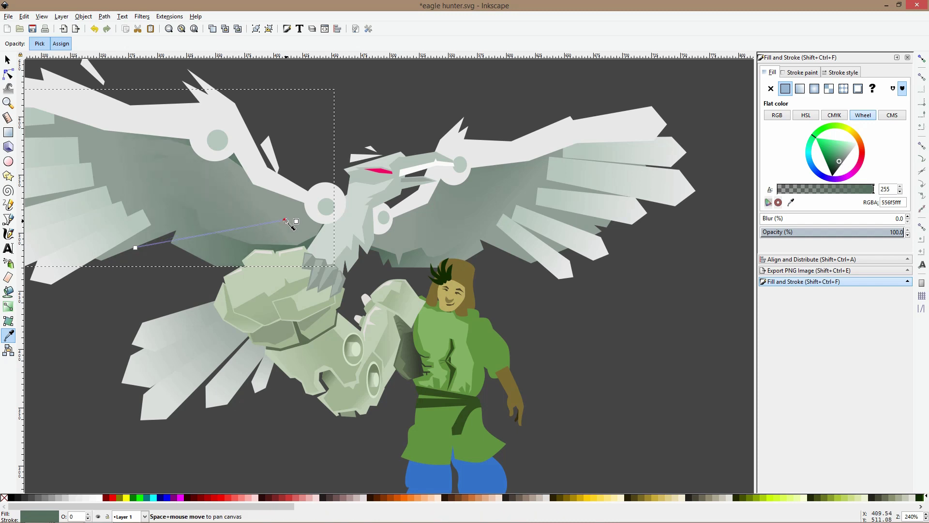
# Recolour the opaque stop of the left wing's inner shading gradient with a darker green sampled from the artwork
pyautogui.press('s')
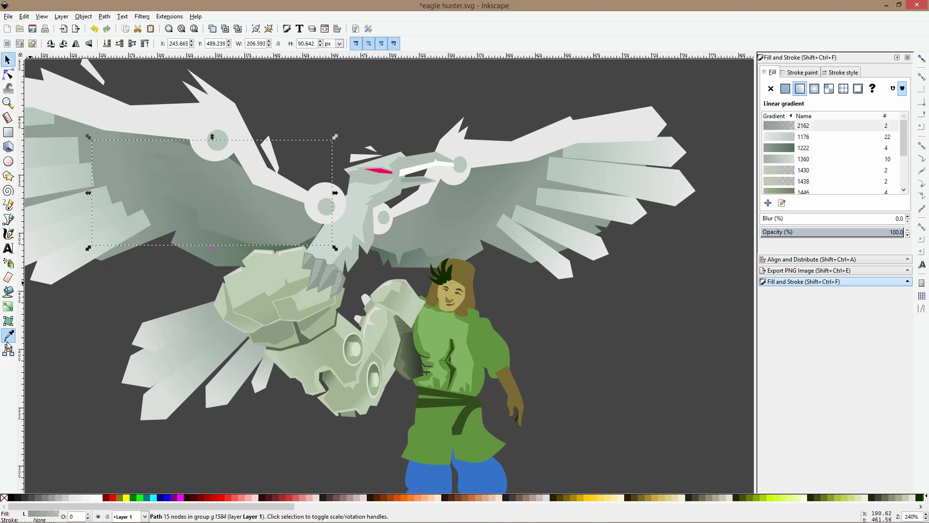
pyautogui.click(10, 335)
pyautogui.hotkey('ctrl', 'shift', 'p')
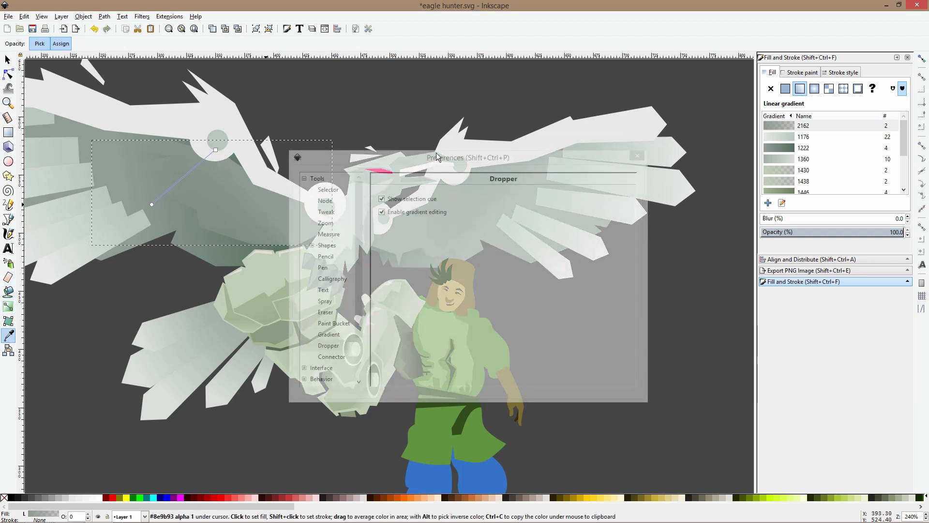
pyautogui.click(642, 157)
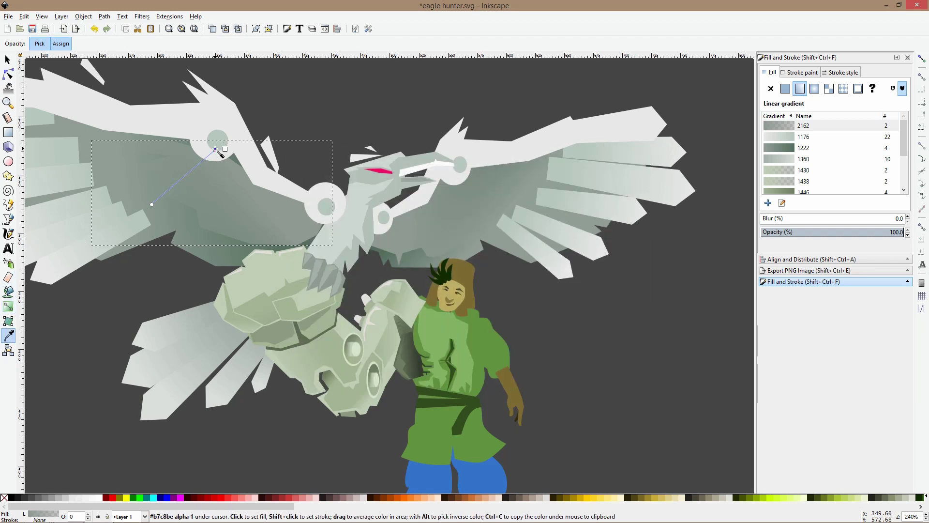
pyautogui.click(215, 149)
pyautogui.click(216, 145)
pyautogui.click(152, 205)
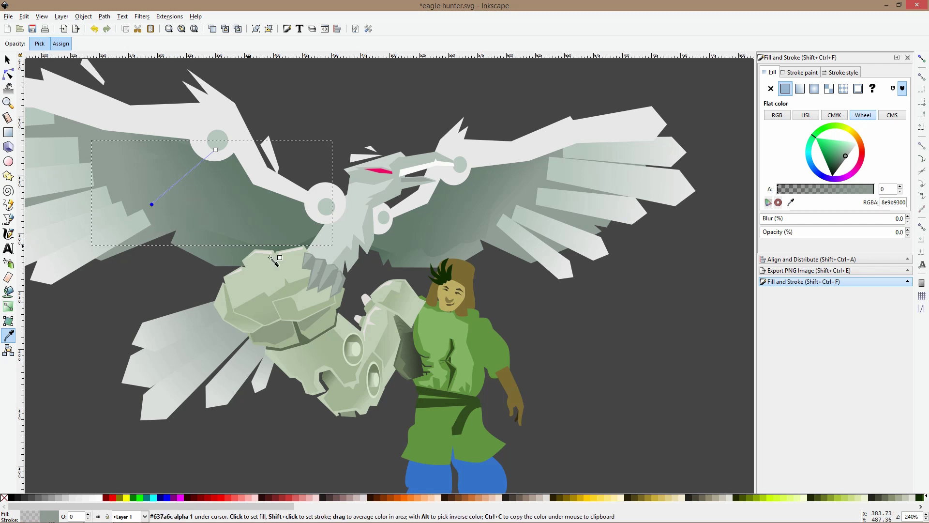
# Stretch the left wing's inner shading gradient toward the eagle's body and set its body-side stop to opaque dark green 3b5244
pyautogui.moveTo(216, 150)
pyautogui.mouseDown()
pyautogui.moveTo(141, 192)
pyautogui.moveTo(156, 208)
pyautogui.moveTo(307, 211)
pyautogui.moveTo(298, 215)
pyautogui.mouseUp()
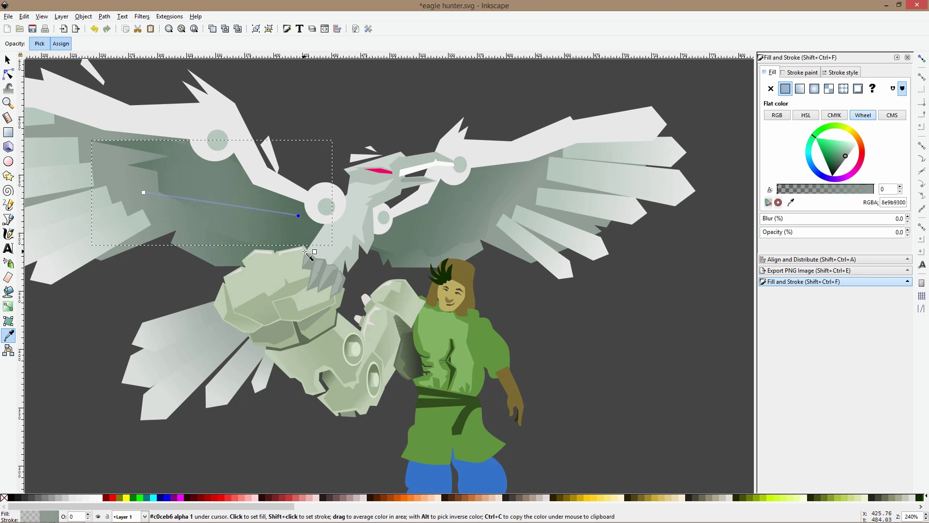
pyautogui.click(384, 255)
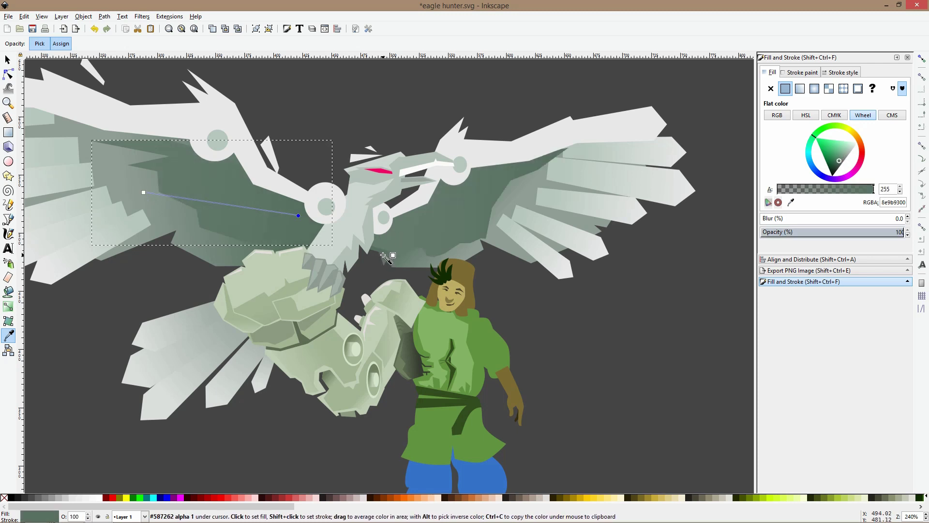
pyautogui.click(836, 165)
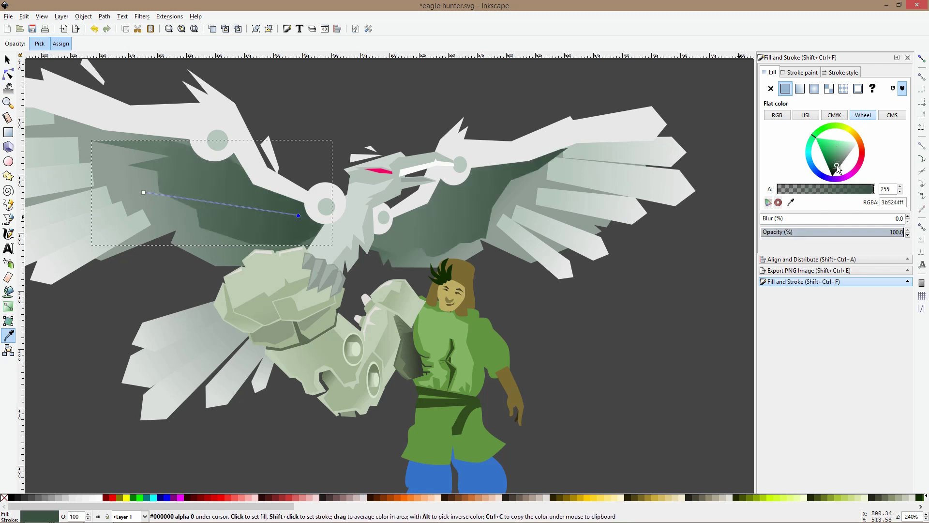
# Reposition the gradient on the right wing's inner shading path, placing its dark end beside the eagle's body
pyautogui.press('s')
pyautogui.click(446, 225)
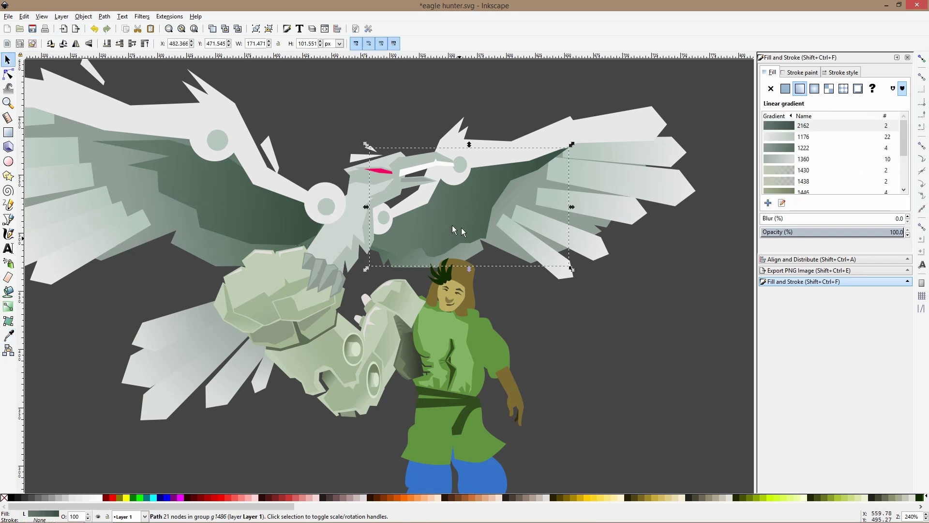
pyautogui.click(13, 309)
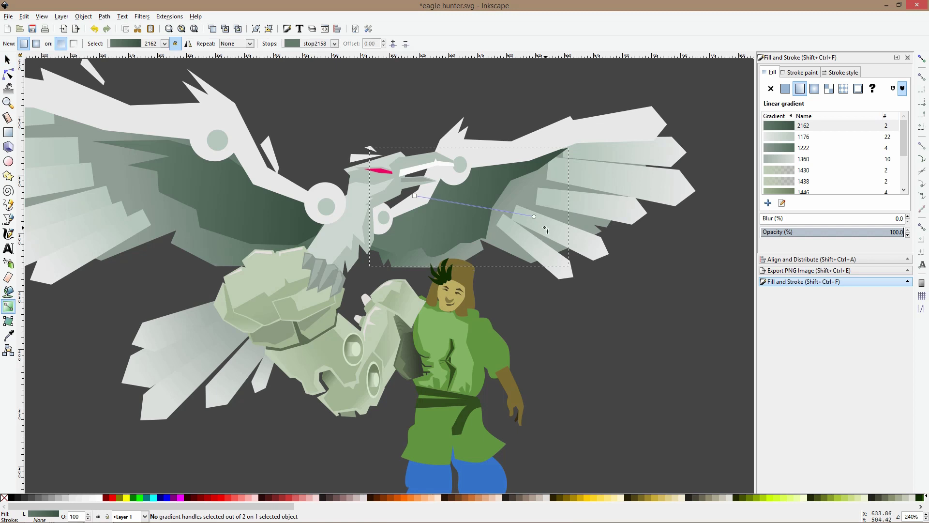
pyautogui.moveTo(415, 196)
pyautogui.mouseDown()
pyautogui.moveTo(413, 216)
pyautogui.moveTo(415, 199)
pyautogui.moveTo(469, 223)
pyautogui.mouseUp()
pyautogui.press('Escape')
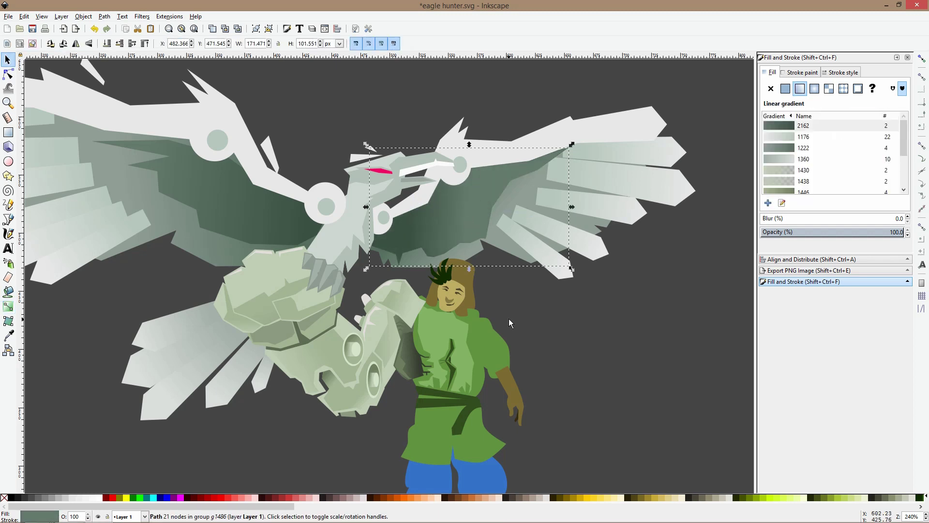
pyautogui.press('Escape')
pyautogui.press('s')
# Try filling the eagle's whole body group with grey-green 708578 sampled from the left wing
pyautogui.click(334, 240)
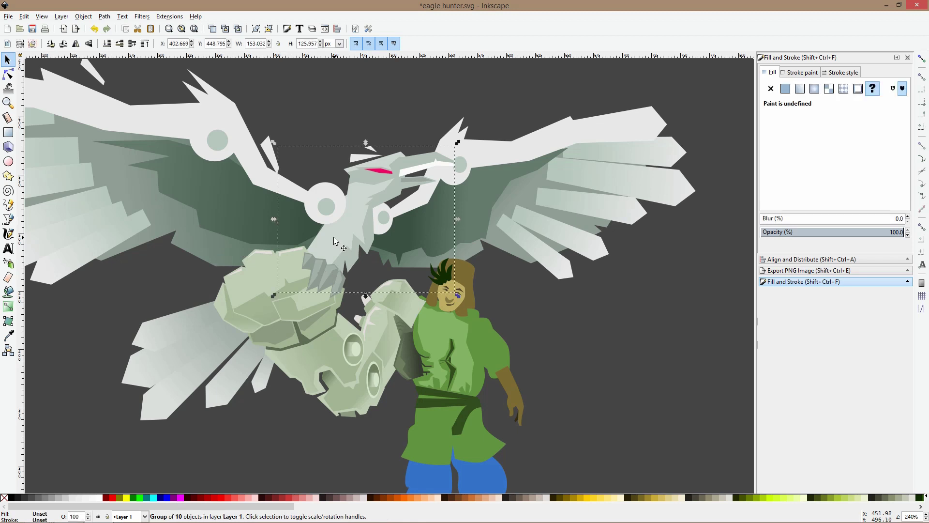
pyautogui.click(8, 335)
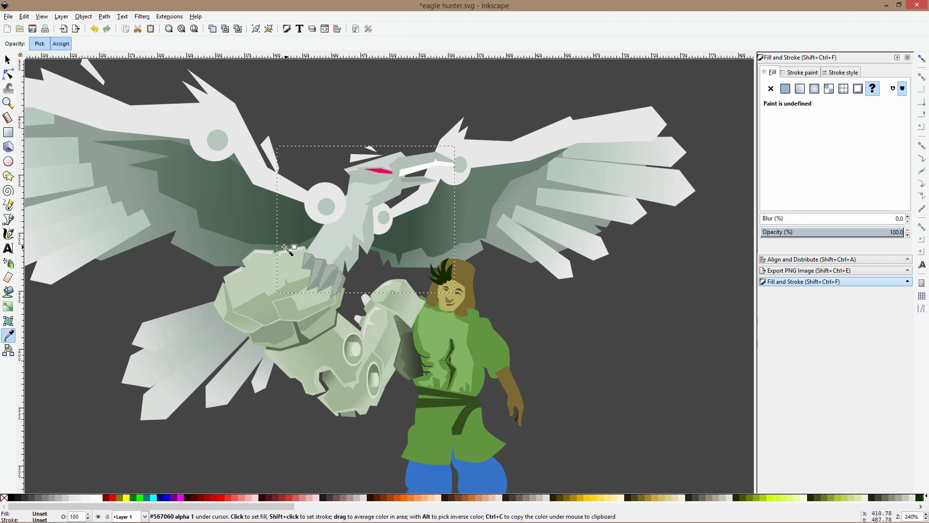
pyautogui.click(219, 246)
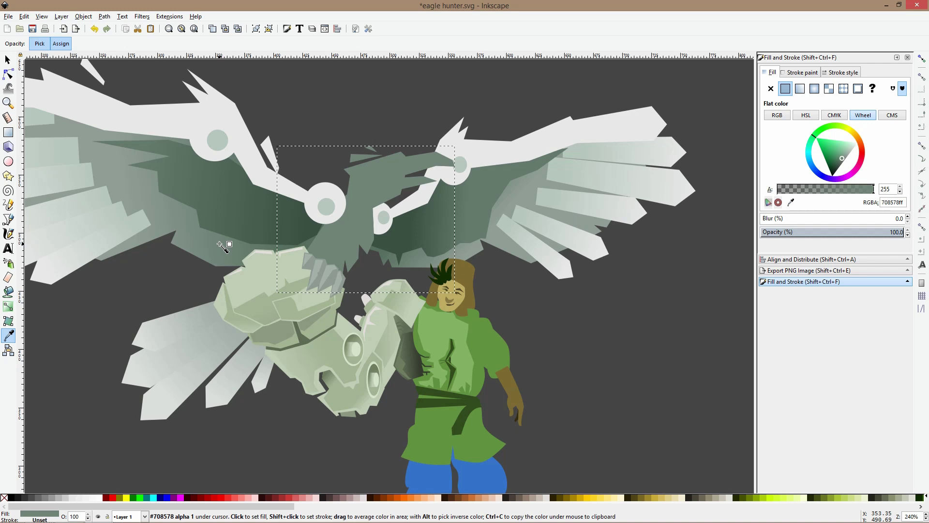
pyautogui.hotkey('ctrl', 'z')
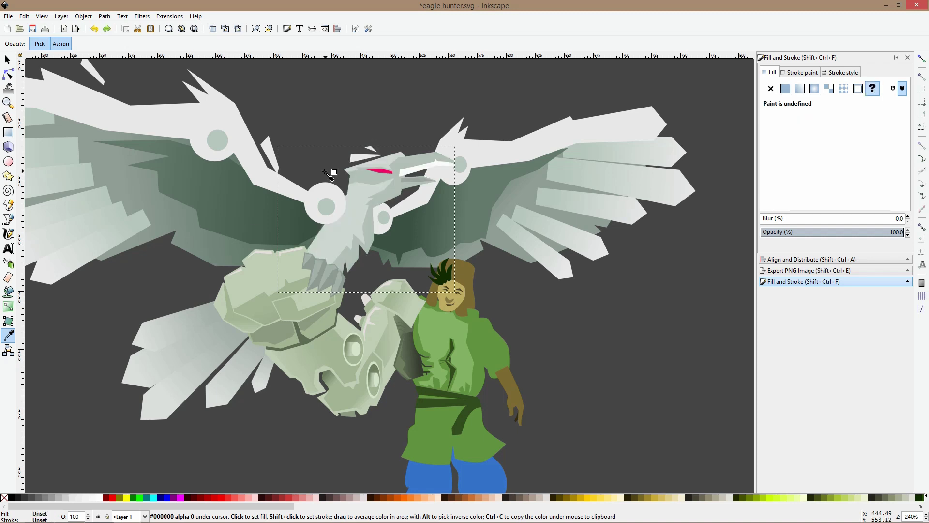
# Fill the eagle's main body path and its two head-crest feathers with grey-green 798c80 sampled from the left wing
pyautogui.press('s')
pyautogui.scroll(1, 350, 231)
pyautogui.keyDown('ctrl'); pyautogui.click(350, 230); pyautogui.keyUp('ctrl')
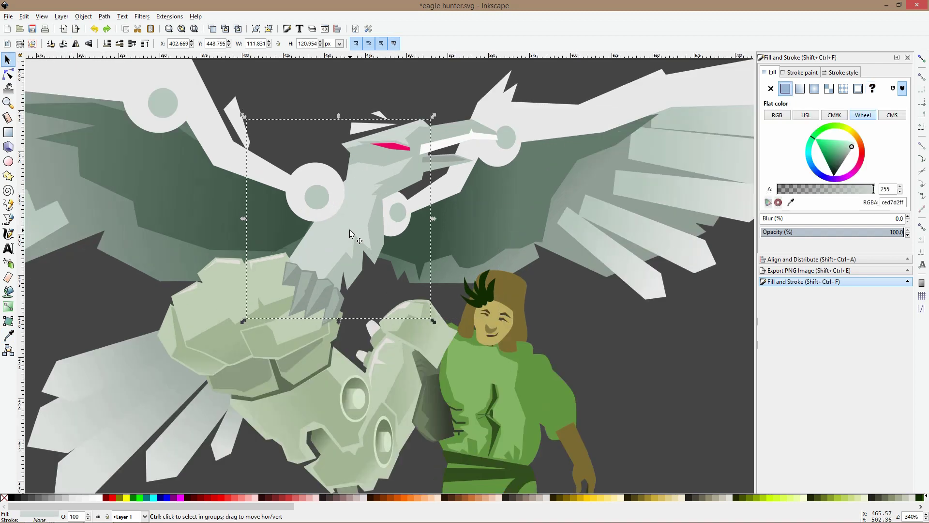
pyautogui.keyDown('ctrl'); pyautogui.keyDown('shift'); pyautogui.click(370, 128); pyautogui.keyUp('shift'); pyautogui.keyUp('ctrl')
pyautogui.keyDown('ctrl'); pyautogui.keyDown('shift'); pyautogui.click(380, 115); pyautogui.keyUp('shift'); pyautogui.keyUp('ctrl')
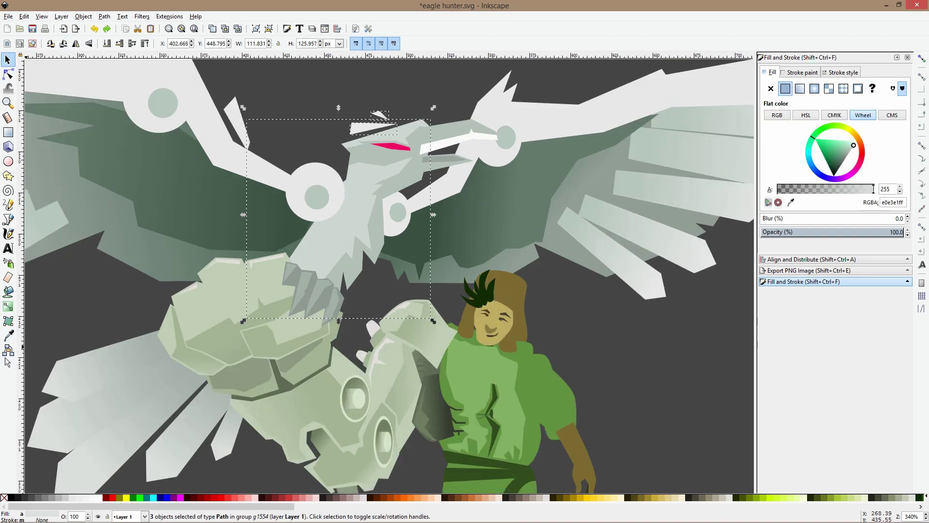
pyautogui.click(8, 335)
pyautogui.click(140, 243)
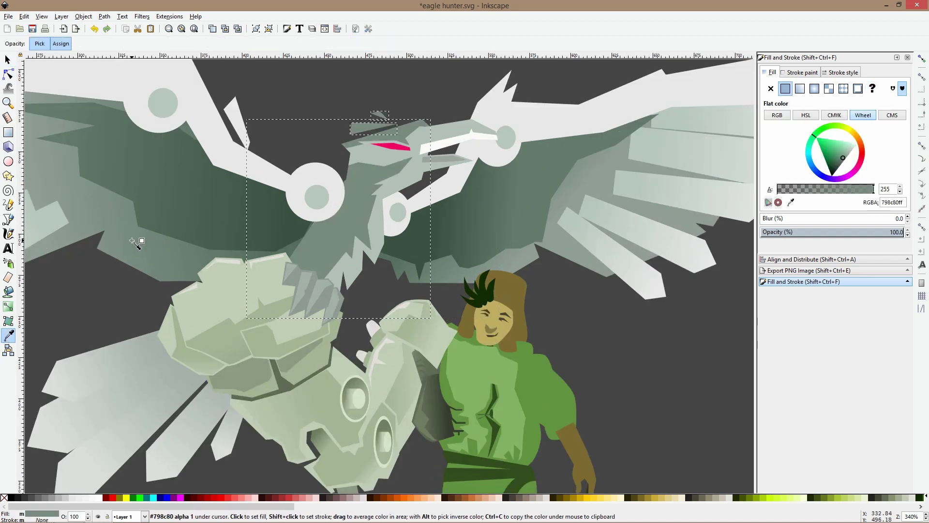
pyautogui.press('s')
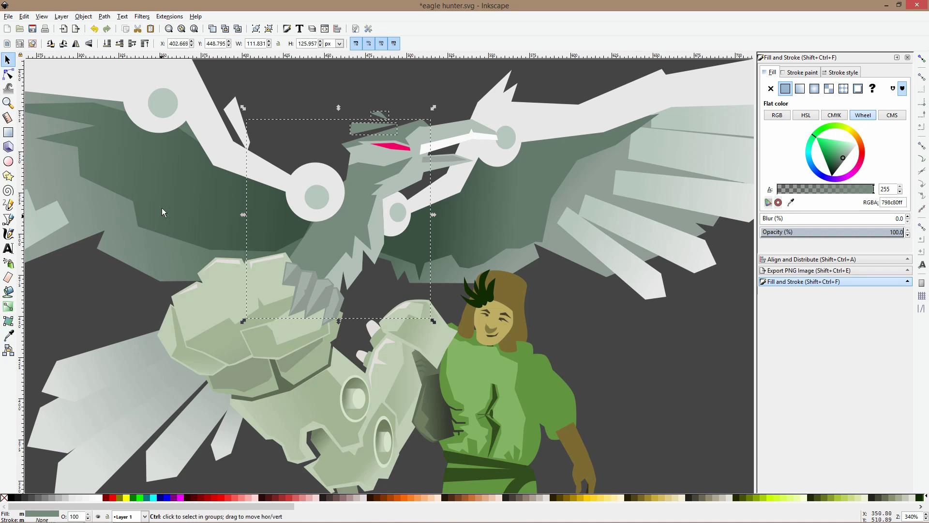
# Fill the eagle's face, neck shading and beak paths with the darker grey-green 63786c sampled from the left wing
pyautogui.keyDown('ctrl'); pyautogui.click(391, 155); pyautogui.keyUp('ctrl')
pyautogui.keyDown('ctrl'); pyautogui.keyDown('shift'); pyautogui.click(412, 137); pyautogui.keyUp('shift'); pyautogui.keyUp('ctrl')
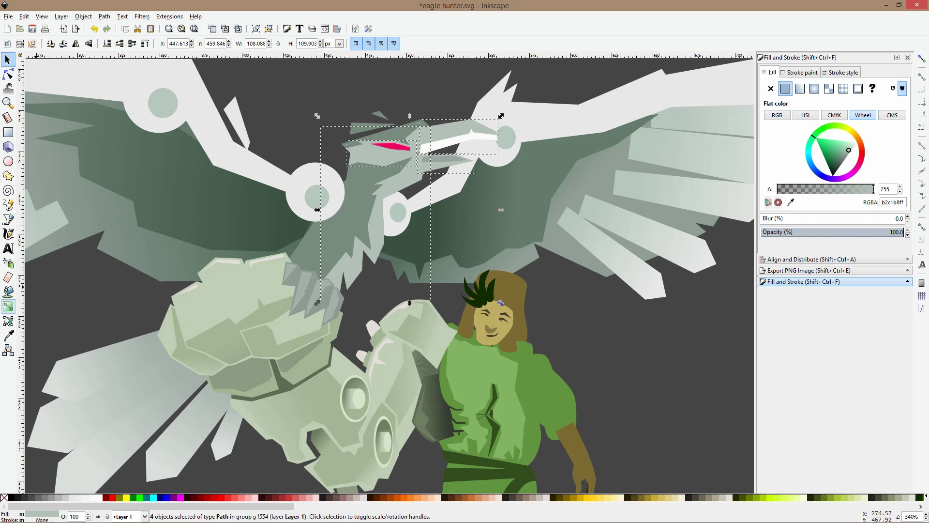
pyautogui.click(8, 335)
pyautogui.moveTo(266, 204); pyautogui.dragTo(266, 203)
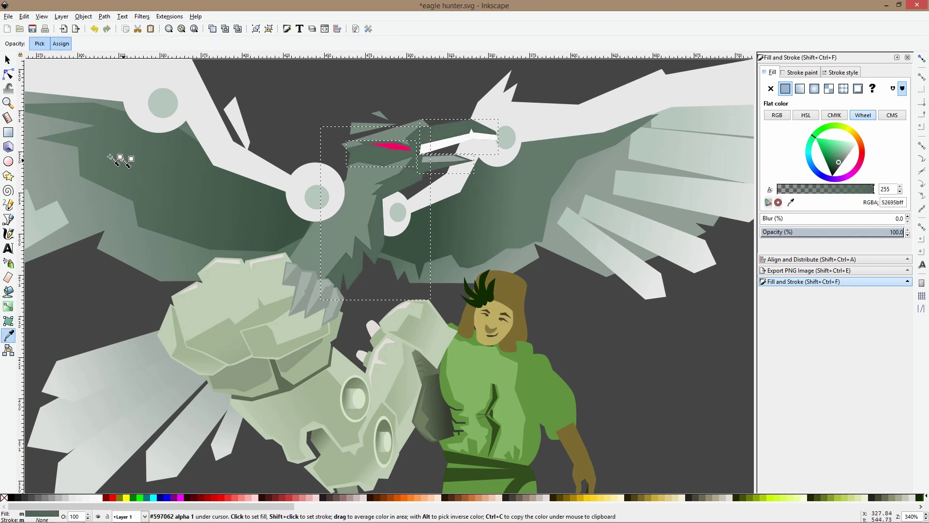
pyautogui.click(103, 177)
pyautogui.click(103, 174)
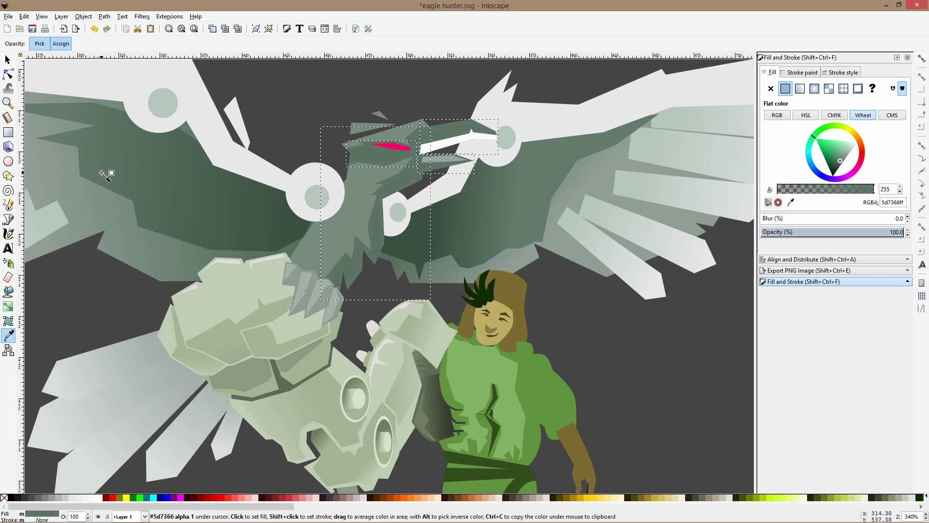
pyautogui.press('s')
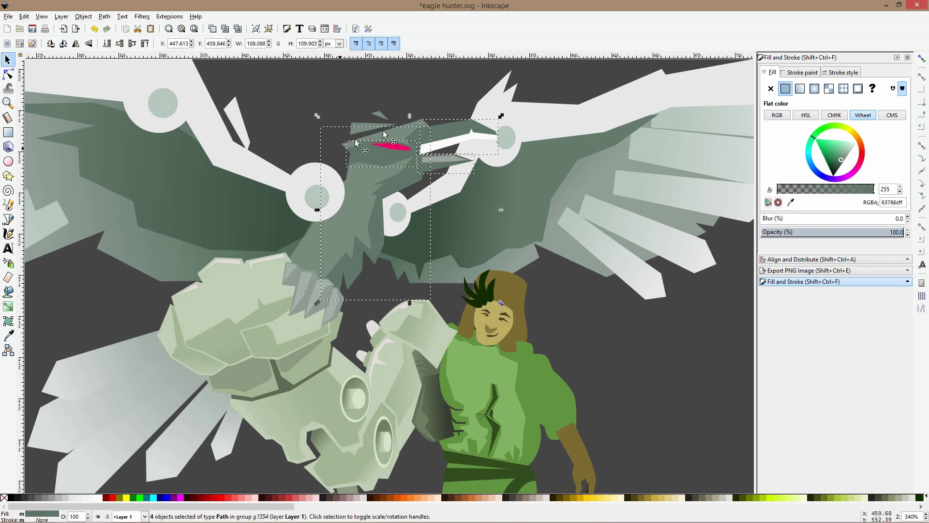
# Fill the narrow grey piece of the eagle's lower beak with dark green 465d4f sampled from the left wing's inner shading
pyautogui.click(425, 99)
pyautogui.keyDown('ctrl'); pyautogui.click(435, 157); pyautogui.keyUp('ctrl')
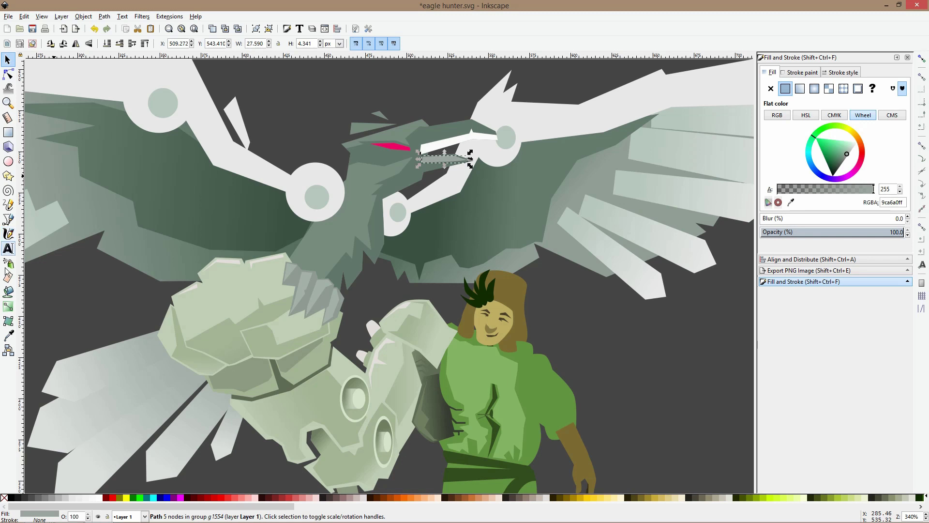
pyautogui.click(8, 335)
pyautogui.click(199, 185)
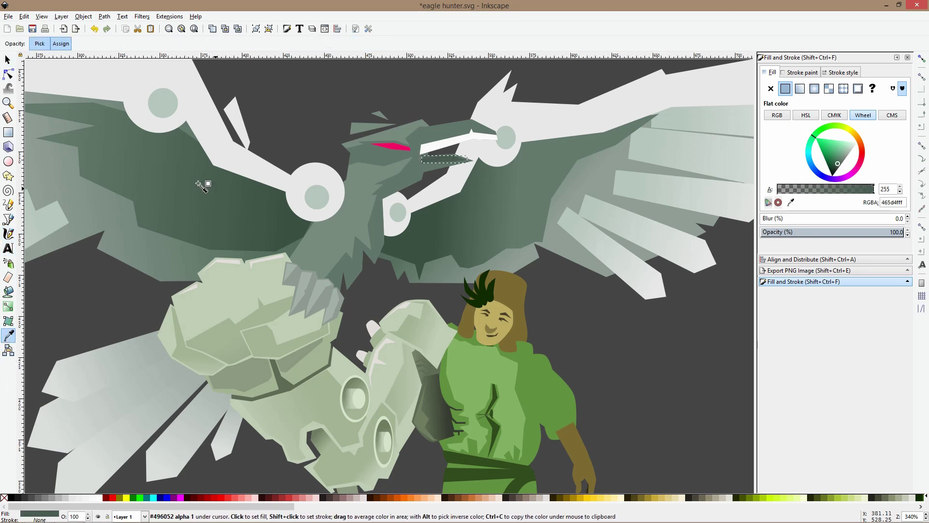
pyautogui.press('s')
# Recolour the white strip under the eagle's upper beak with pale green b7c8be sampled from a left wing feather
pyautogui.keyDown('ctrl'); pyautogui.click(437, 142); pyautogui.keyUp('ctrl')
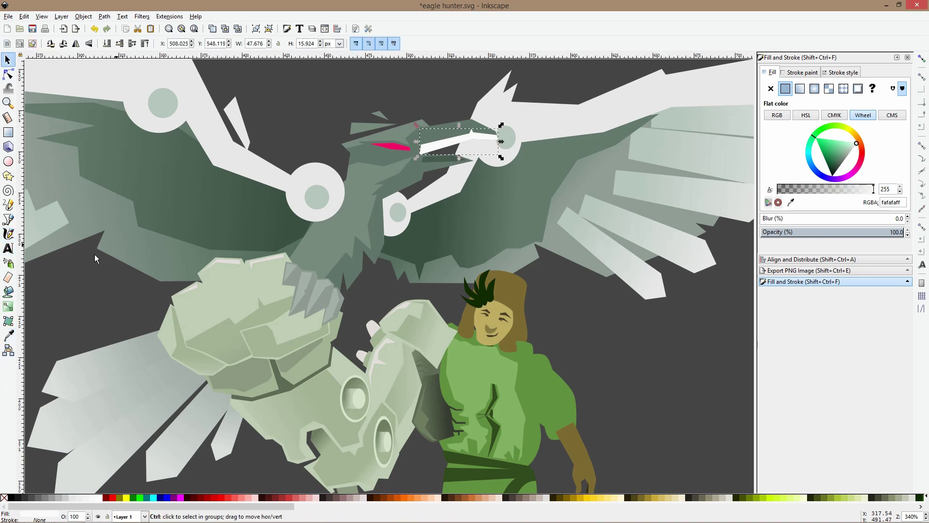
pyautogui.click(7, 341)
pyautogui.click(51, 261)
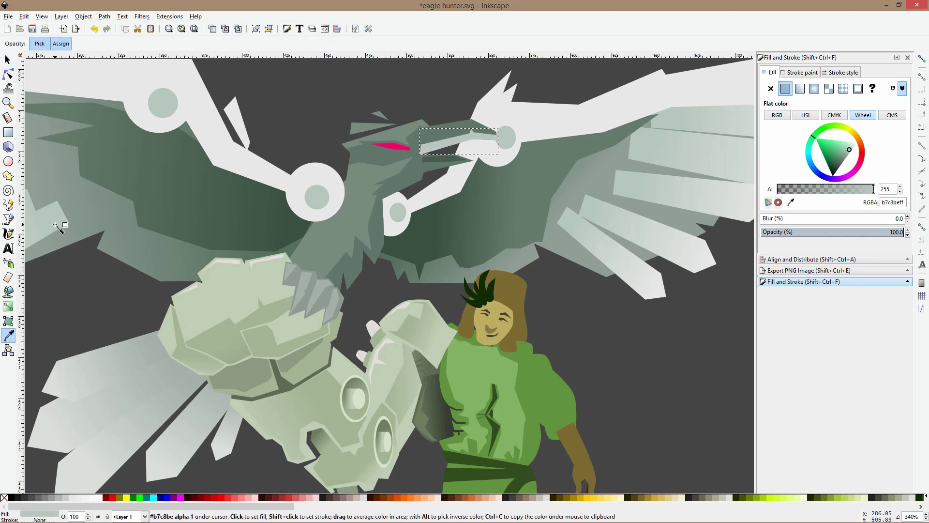
pyautogui.press('s')
pyautogui.scroll(-3, 173, 231)
pyautogui.press('Escape')
# Fill the four darker talon paths gripping the fist with green 576d60 sampled from the right wing's shading
pyautogui.hscroll(-4, 291, 160)
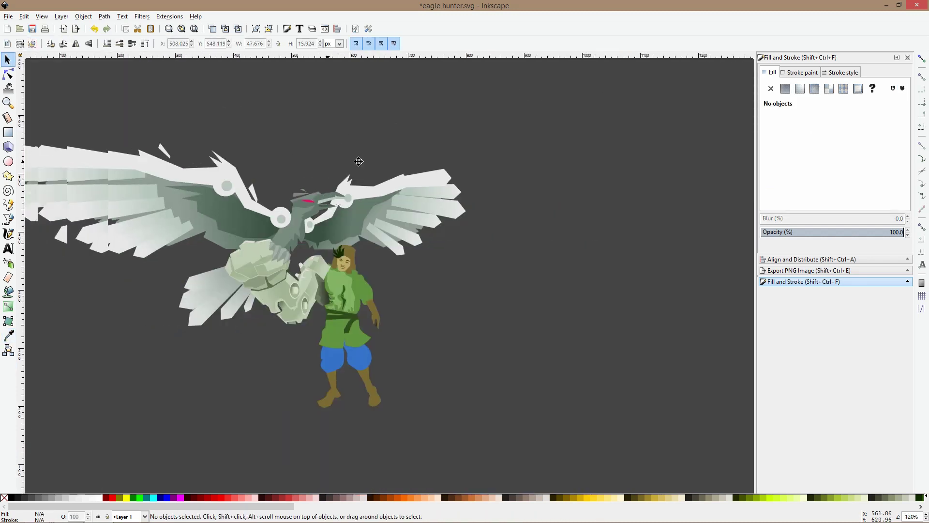
pyautogui.scroll(5, 306, 251)
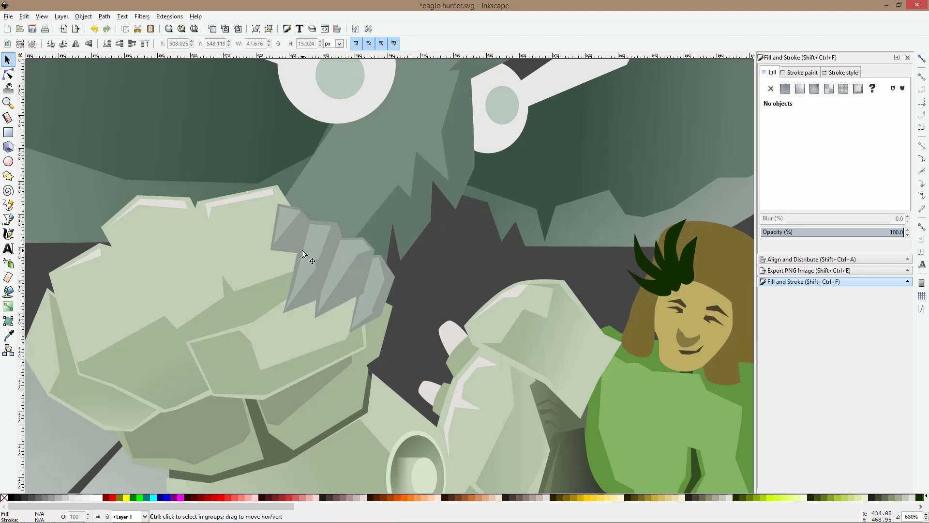
pyautogui.keyDown('ctrl'); pyautogui.click(286, 234); pyautogui.keyUp('ctrl')
pyautogui.keyDown('ctrl'); pyautogui.keyDown('shift'); pyautogui.click(305, 303); pyautogui.keyUp('shift'); pyautogui.keyUp('ctrl')
pyautogui.keyDown('ctrl'); pyautogui.keyDown('shift'); pyautogui.click(360, 319); pyautogui.keyUp('shift'); pyautogui.keyUp('ctrl')
pyautogui.keyDown('ctrl'); pyautogui.keyDown('shift'); pyautogui.click(385, 310); pyautogui.keyUp('shift'); pyautogui.keyUp('ctrl')
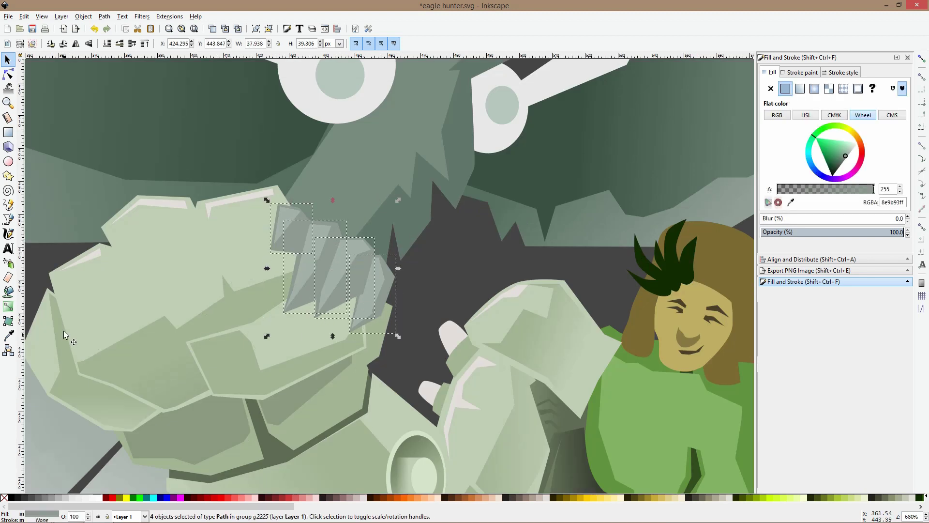
pyautogui.click(10, 336)
pyautogui.click(406, 219)
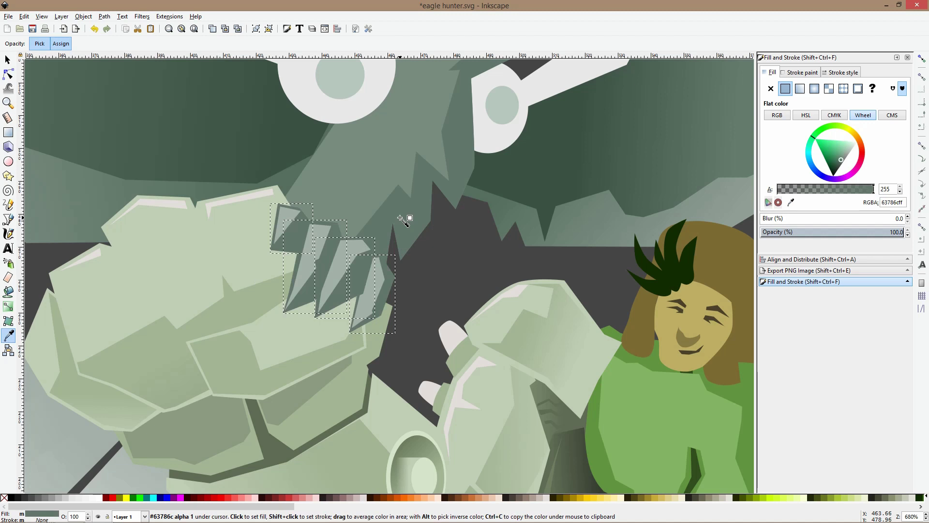
pyautogui.click(477, 188)
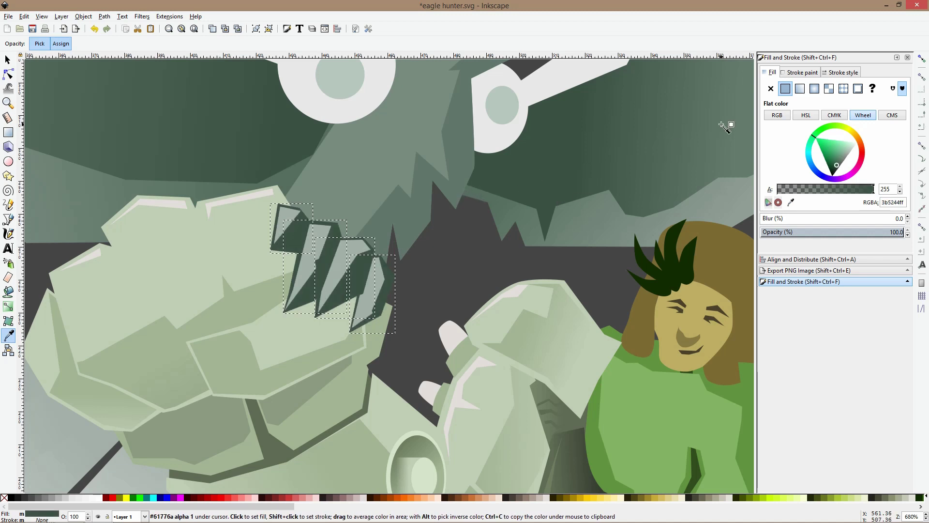
pyautogui.click(713, 151)
pyautogui.click(640, 147)
pyautogui.click(685, 137)
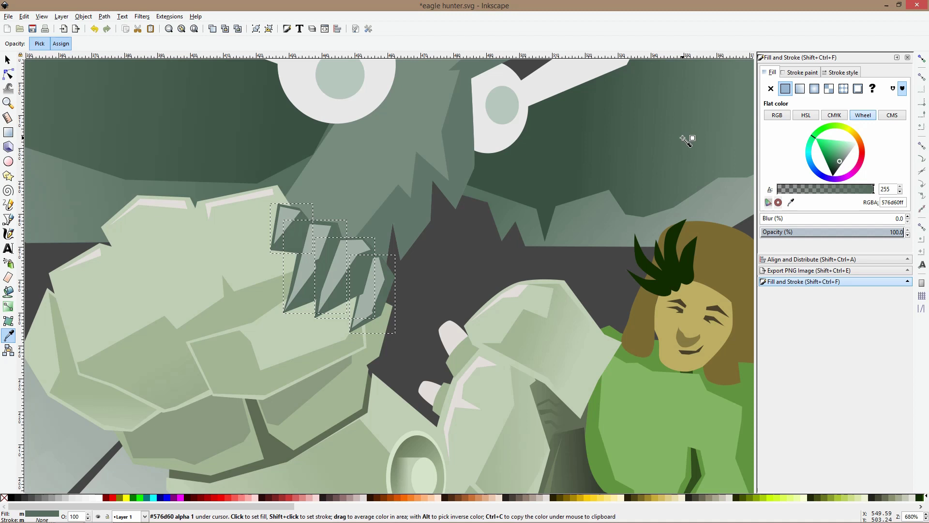
pyautogui.press('F1')
# Nudge the eagle's talon group slightly up and to the right on the mechanical fist
pyautogui.press('5')
pyautogui.click(404, 344)
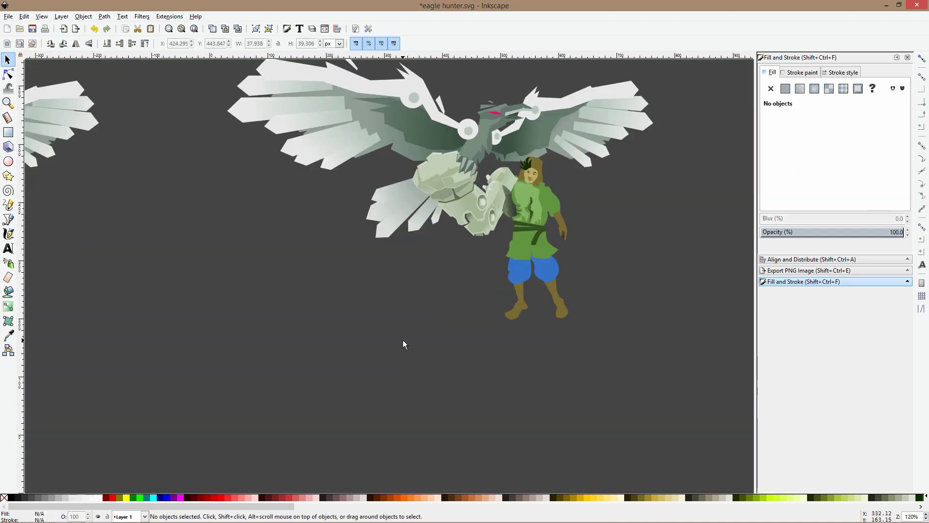
pyautogui.keyDown('ctrl'); pyautogui.scroll(4, 473, 148); pyautogui.keyUp('ctrl')
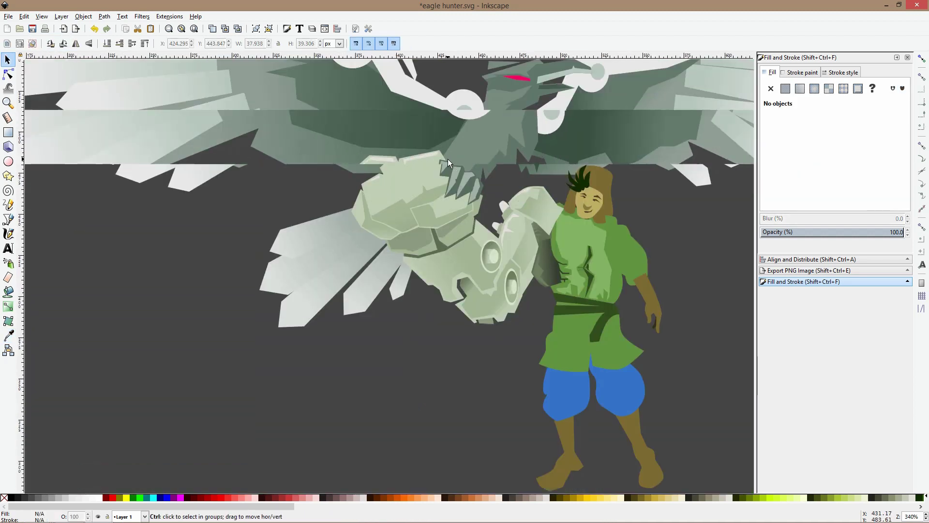
pyautogui.keyDown('ctrl'); pyautogui.click(445, 167); pyautogui.keyUp('ctrl')
pyautogui.moveTo(445, 166); pyautogui.dragTo(448, 161)
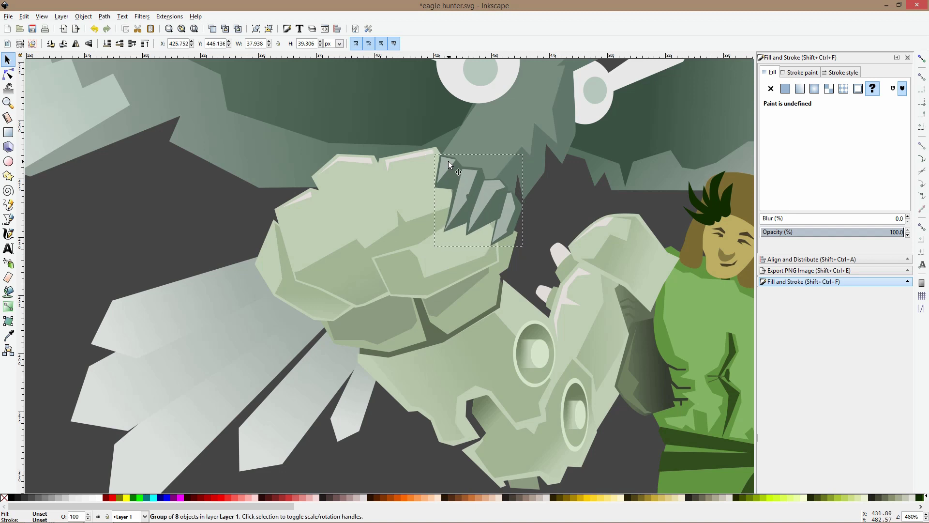
pyautogui.click(527, 219)
pyautogui.press('5')
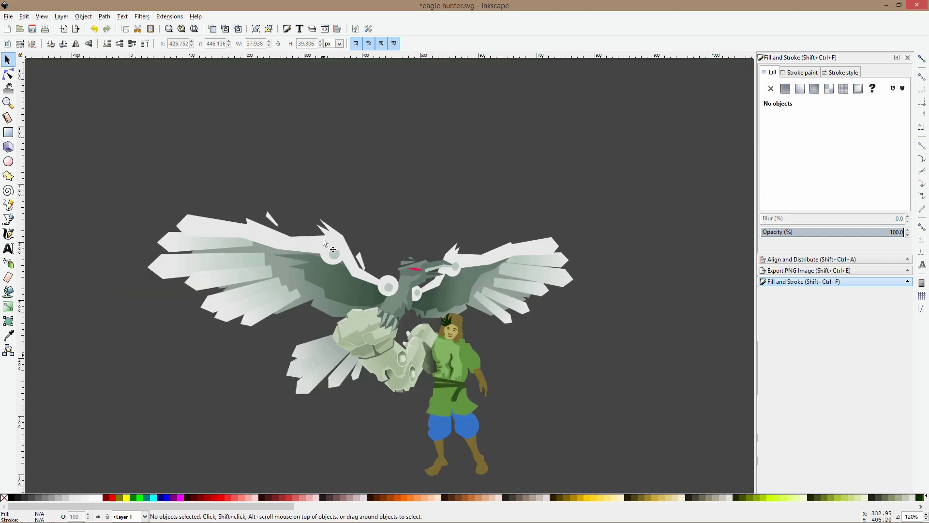
# Set the wing feathers' shared gradient to grey-green 919f97 at the body-side stop and light grey e9e9e9 at the tip stop
pyautogui.keyDown('ctrl'); pyautogui.click(176, 249); pyautogui.keyUp('ctrl')
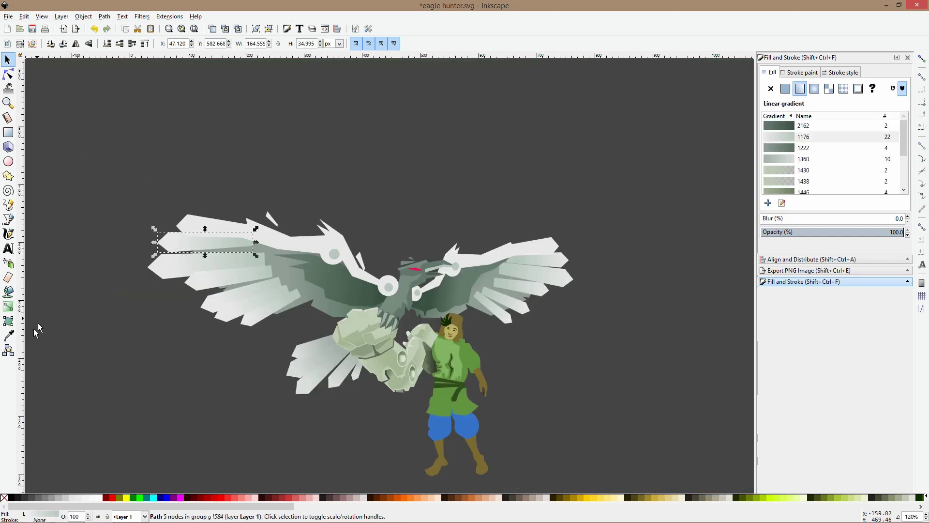
pyautogui.click(8, 335)
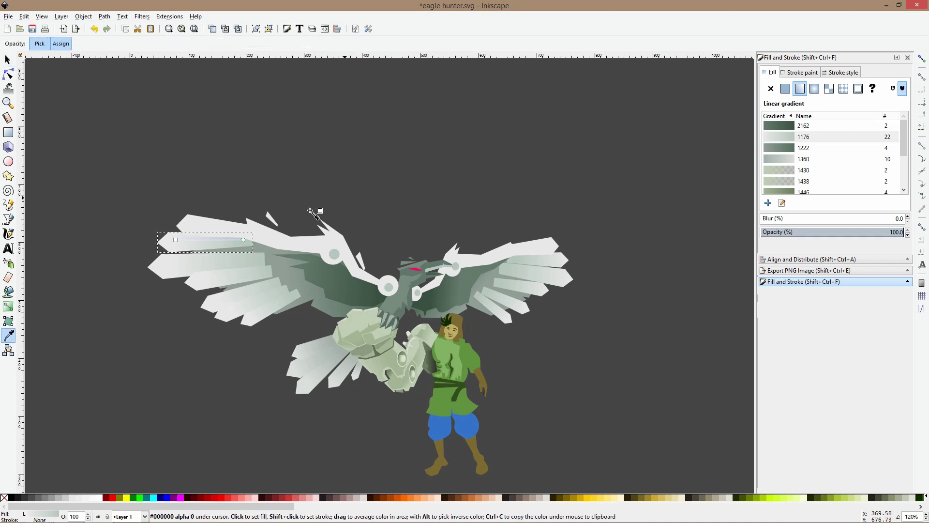
pyautogui.click(244, 240)
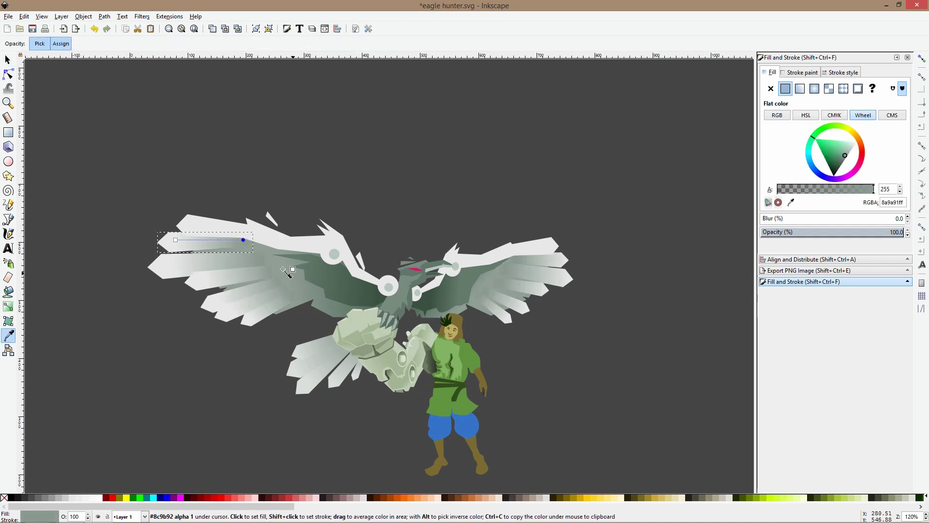
pyautogui.click(285, 268)
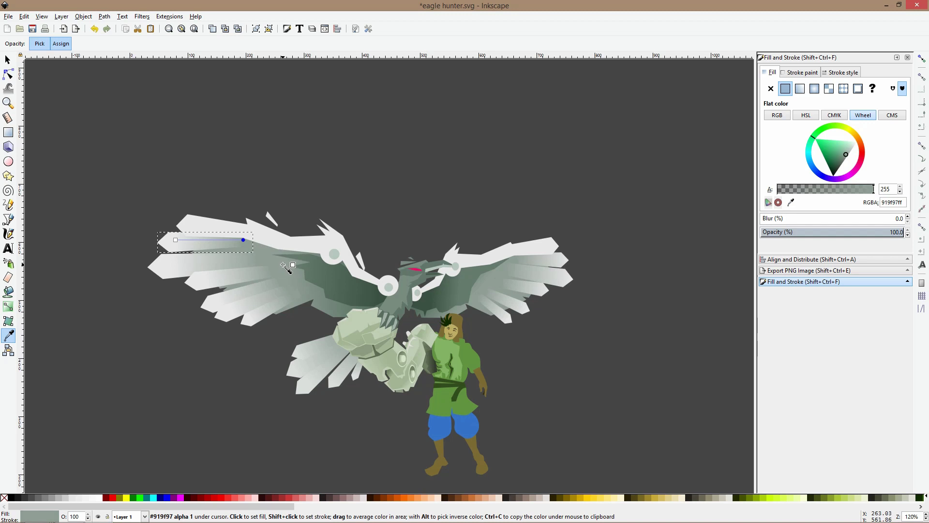
pyautogui.click(178, 242)
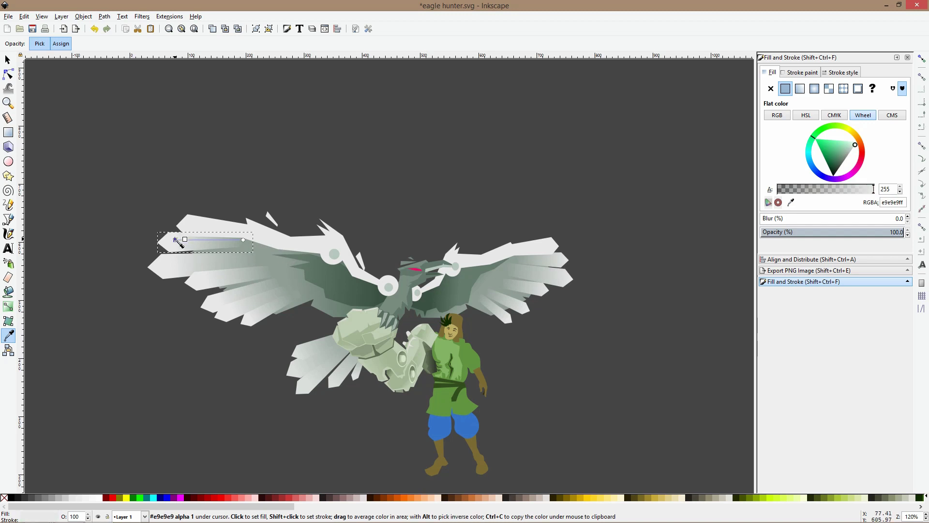
pyautogui.press('s')
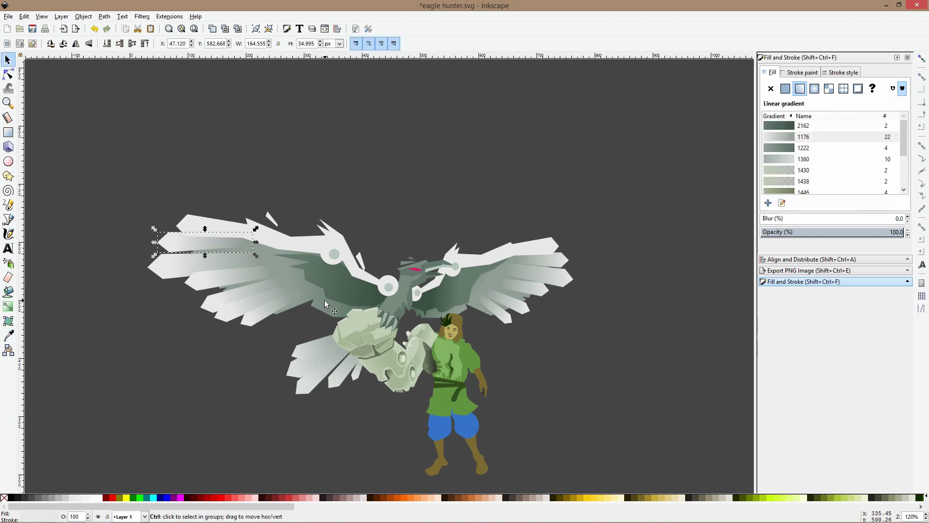
# Recolour the left wing's base gradient with green 597263 at the outer stop and dark green 42594b at the body-side stop
pyautogui.click(324, 300)
pyautogui.click(8, 335)
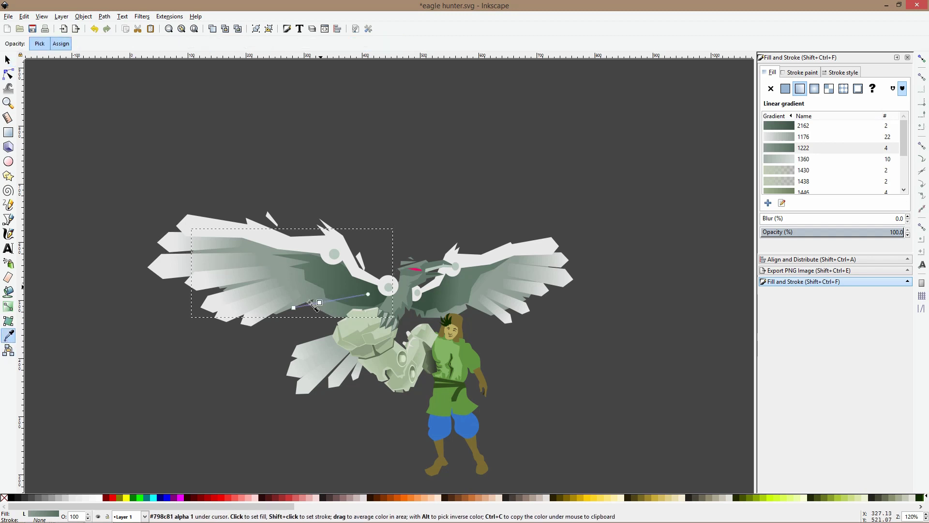
pyautogui.click(294, 308)
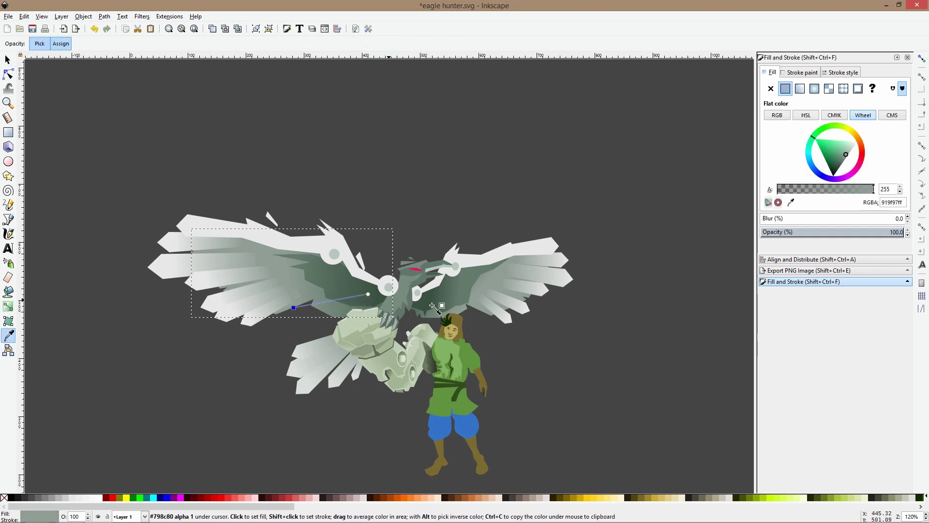
pyautogui.click(333, 285)
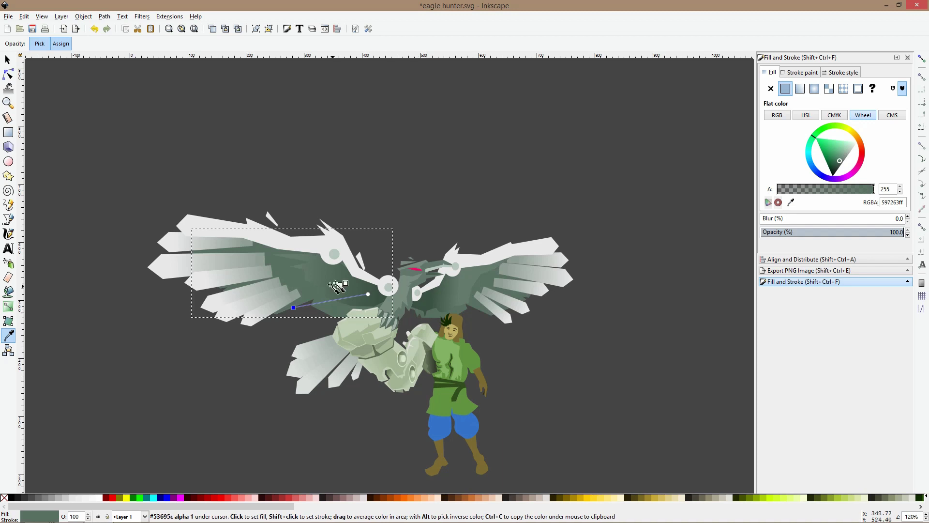
pyautogui.click(368, 294)
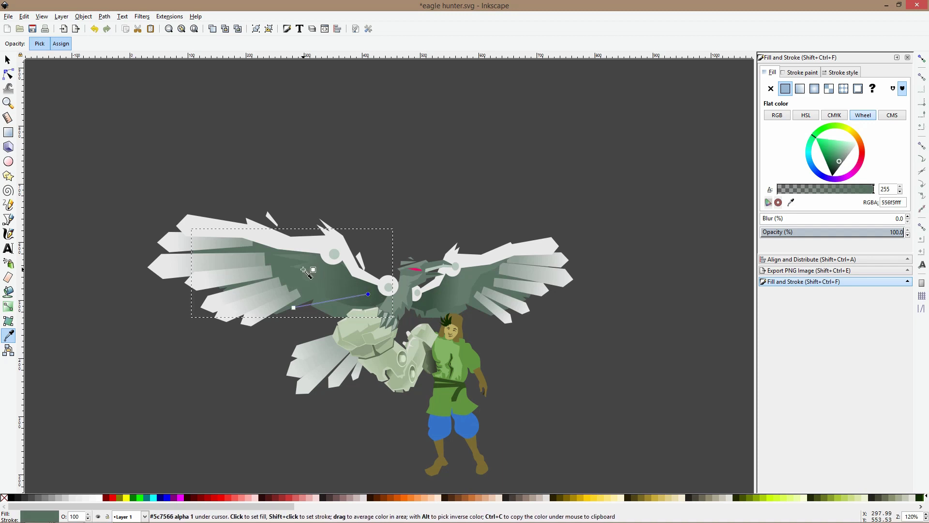
pyautogui.click(370, 300)
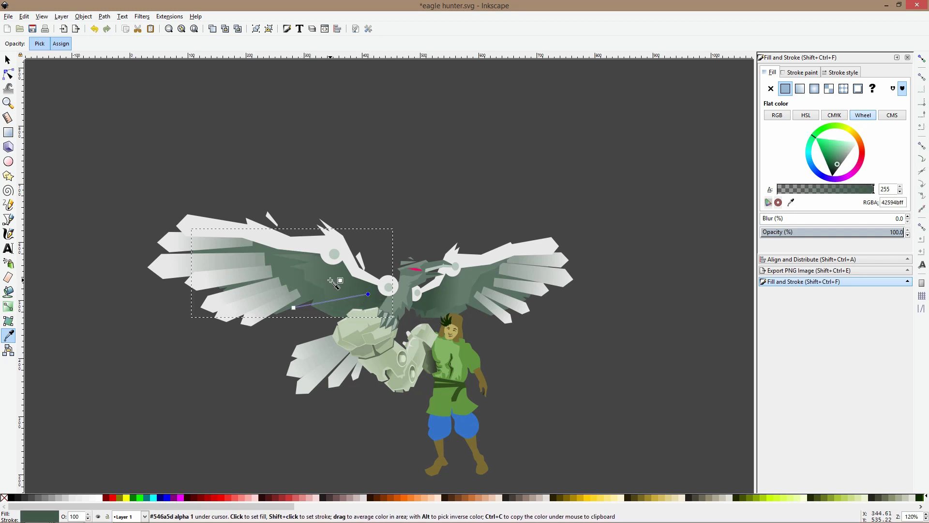
pyautogui.press('s')
pyautogui.click(380, 191)
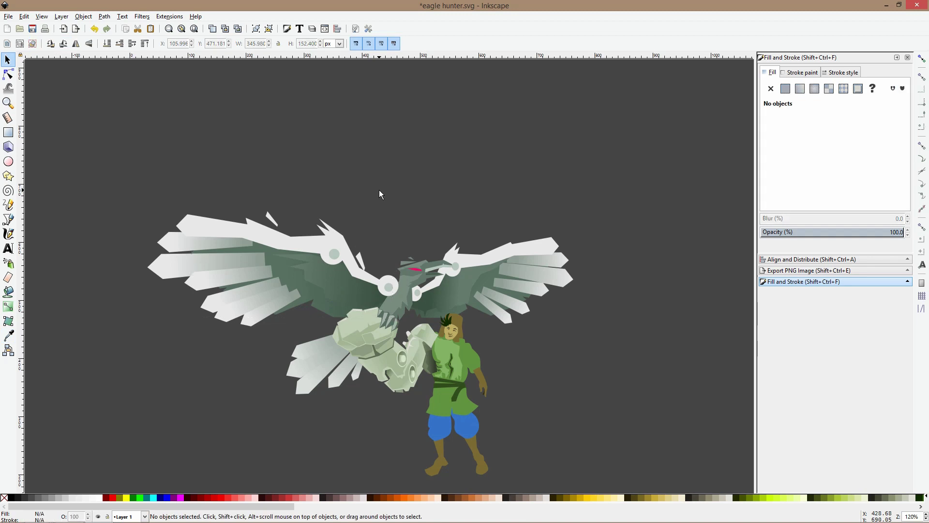
# Recolour the left wing's inner shading gradient with green 597263 at the outer stop and dark green 394b40 at the body-side stop
pyautogui.scroll(3, 315, 269)
pyautogui.keyDown('ctrl'); pyautogui.click(308, 269); pyautogui.keyUp('ctrl')
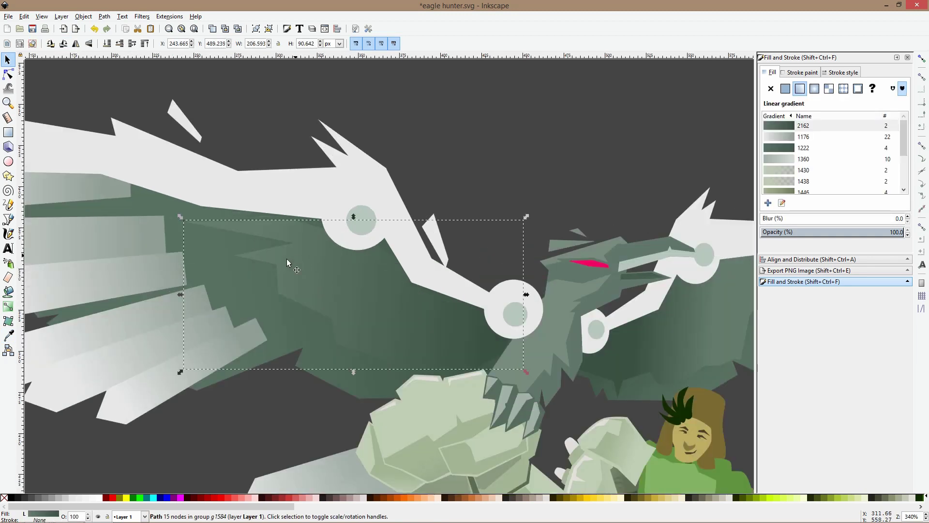
pyautogui.click(9, 339)
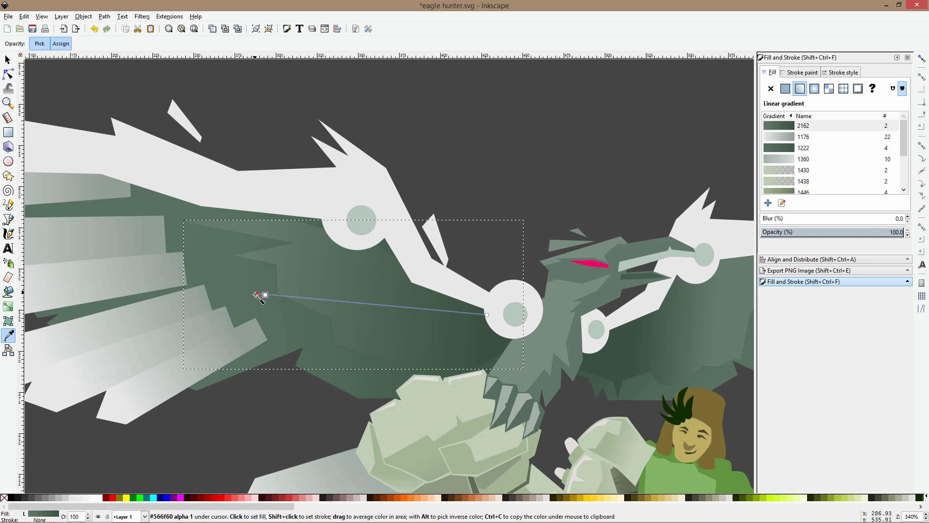
pyautogui.click(229, 231)
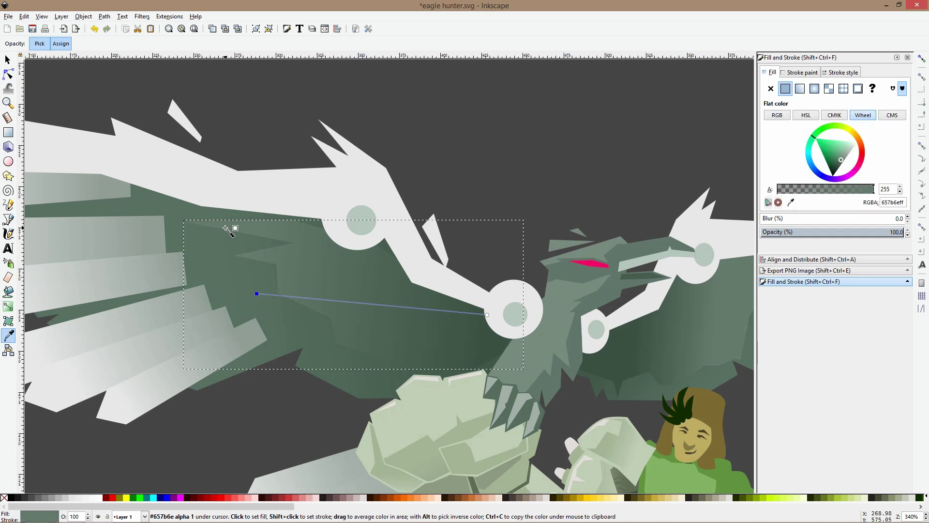
pyautogui.click(219, 245)
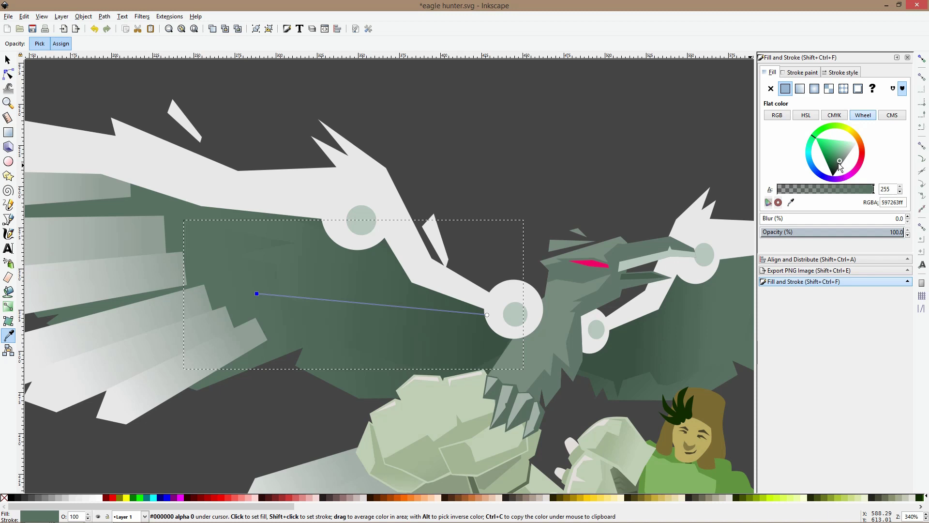
pyautogui.click(488, 335)
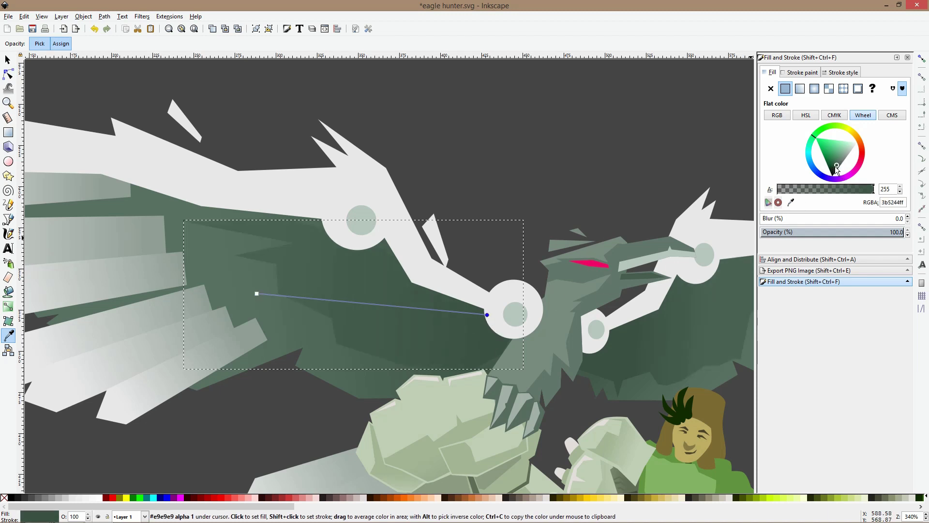
pyautogui.moveTo(837, 167); pyautogui.dragTo(835, 167)
pyautogui.keyDown('ctrl'); pyautogui.scroll(-3, 342, 187); pyautogui.keyUp('ctrl')
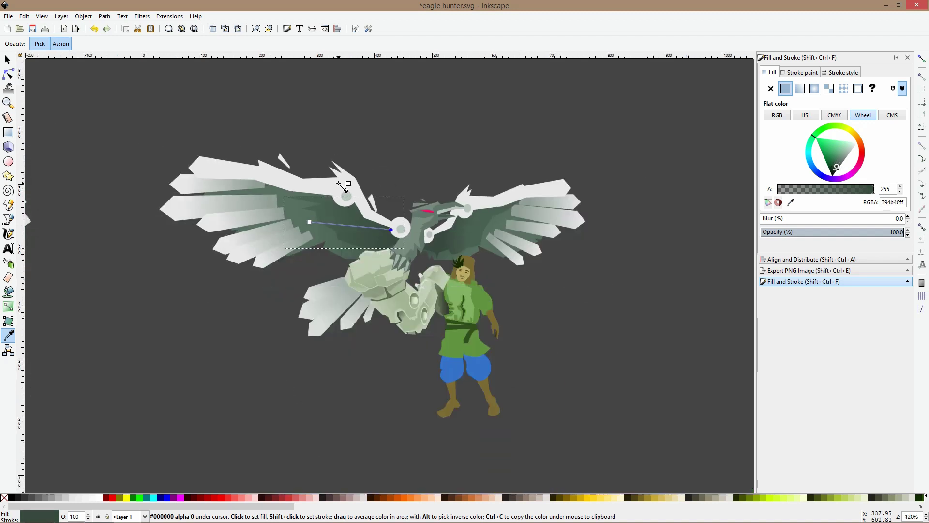
pyautogui.click(8, 60)
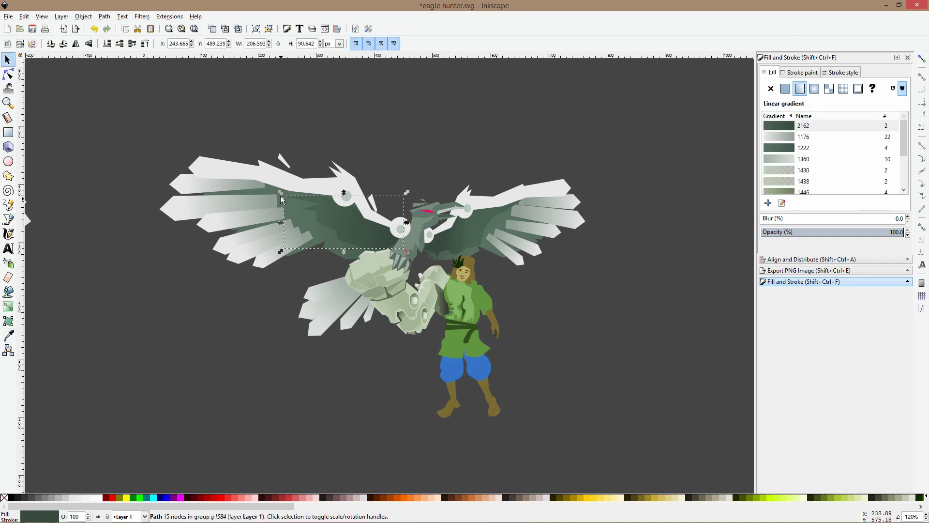
# Set the body-side stop of the wing feathers' shared gradient to green 597263 sampled from the left wing's base
pyautogui.keyDown('ctrl'); pyautogui.scroll(1, 241, 187); pyautogui.keyUp('ctrl')
pyautogui.keyDown('ctrl'); pyautogui.click(241, 187); pyautogui.keyUp('ctrl')
pyautogui.click(8, 312)
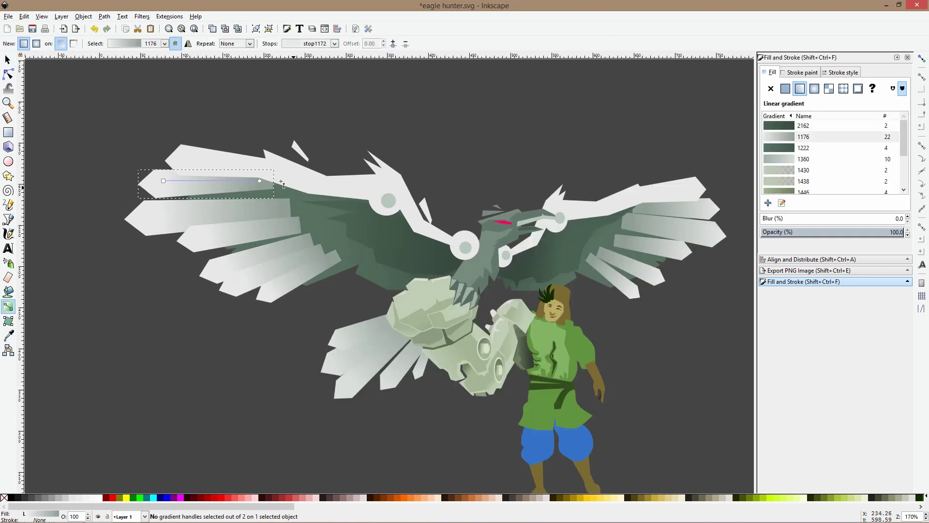
pyautogui.click(260, 181)
pyautogui.click(8, 337)
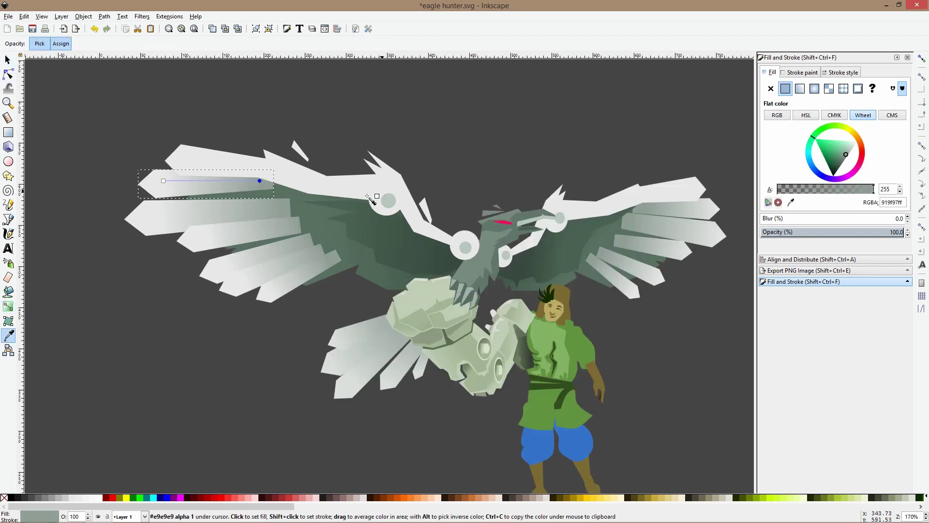
pyautogui.click(282, 191)
pyautogui.press('s')
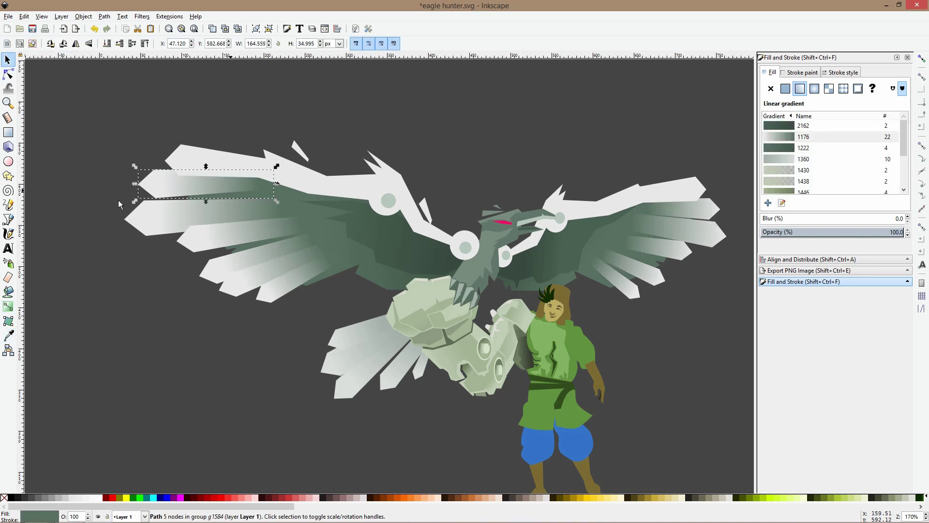
# Set the tip stop of the wing feathers' shared gradient to grey-green 86978d and deselect the feather
pyautogui.click(8, 335)
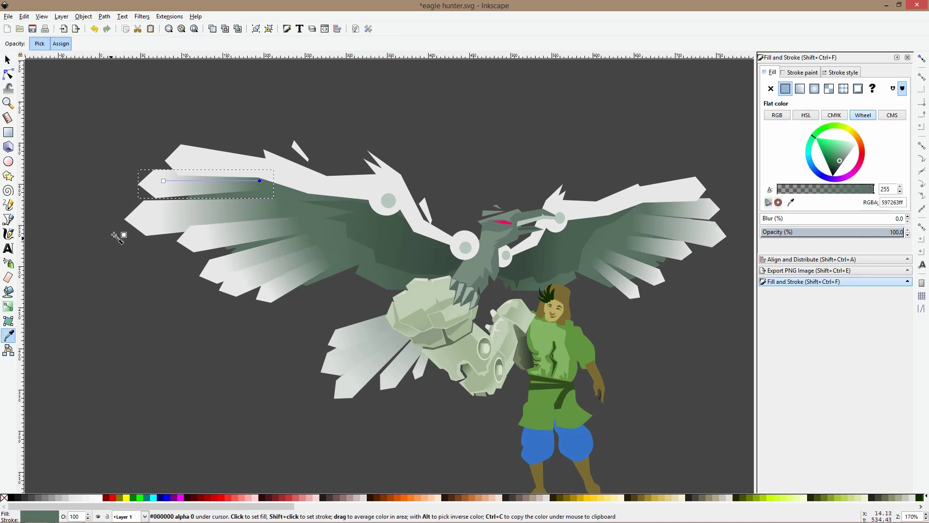
pyautogui.click(164, 182)
pyautogui.moveTo(242, 210); pyautogui.dragTo(242, 210)
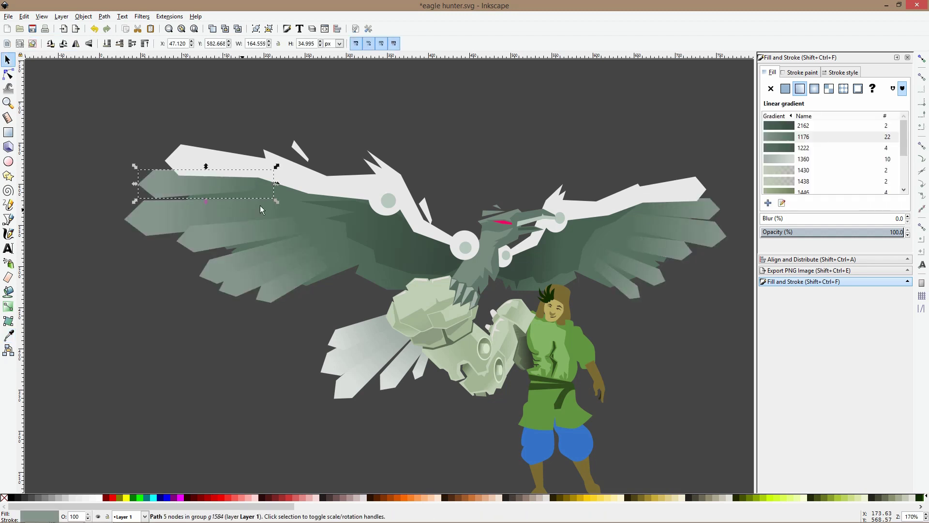
pyautogui.press('Escape')
pyautogui.press('s')
pyautogui.scroll(-3, 366, 252)
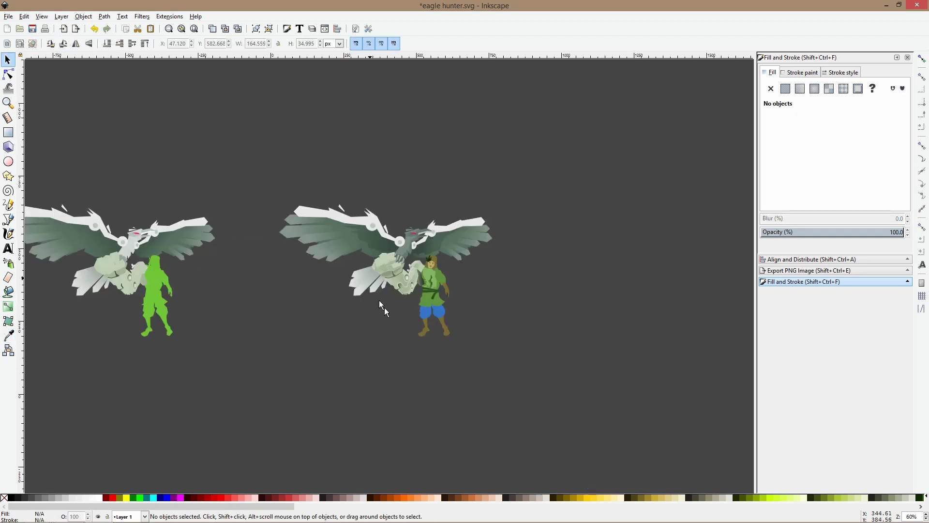
# Apply the wing feathers' linear gradient 1176 to all five tail feathers below the mechanical fist
pyautogui.scroll(3, 393, 268)
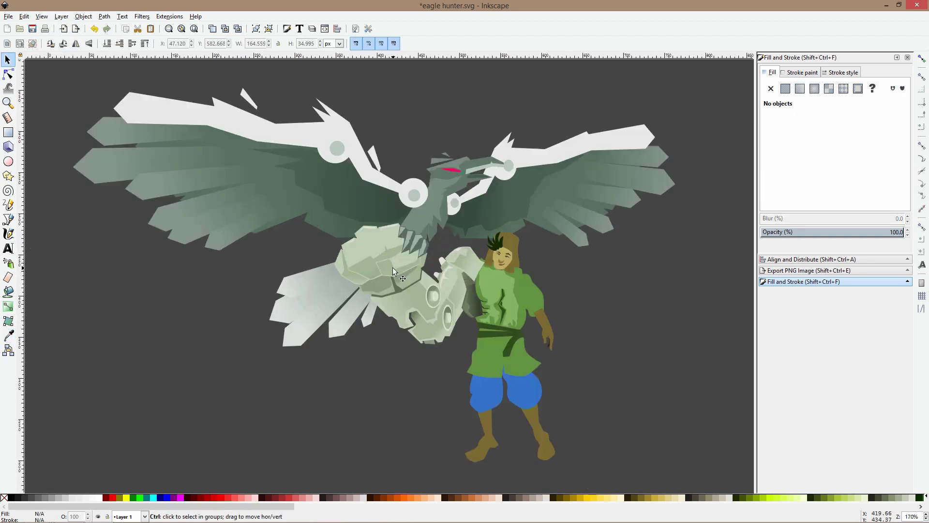
pyautogui.keyDown('ctrl'); pyautogui.click(309, 278); pyautogui.keyUp('ctrl')
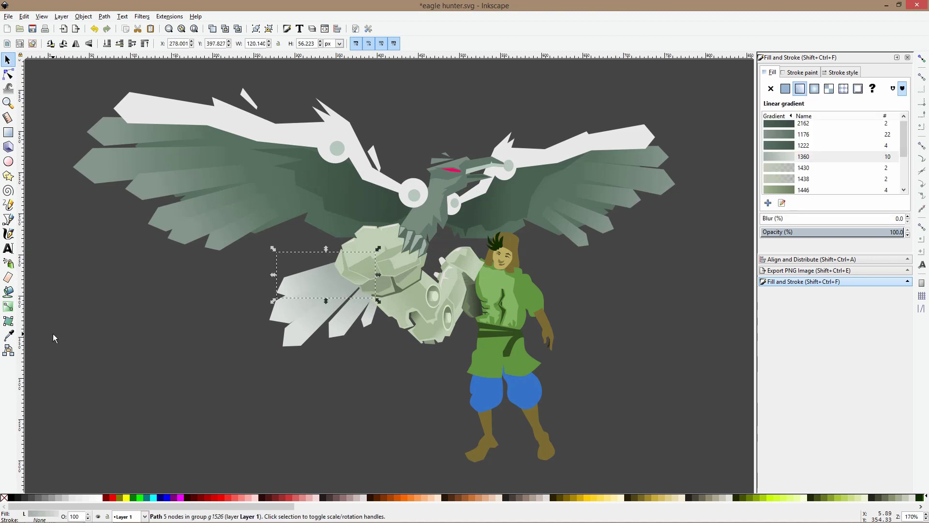
pyautogui.keyDown('ctrl'); pyautogui.keyDown('shift'); pyautogui.click(281, 318); pyautogui.keyUp('shift'); pyautogui.keyUp('ctrl')
pyautogui.keyDown('ctrl'); pyautogui.keyDown('shift'); pyautogui.click(362, 335); pyautogui.keyUp('shift'); pyautogui.keyUp('ctrl')
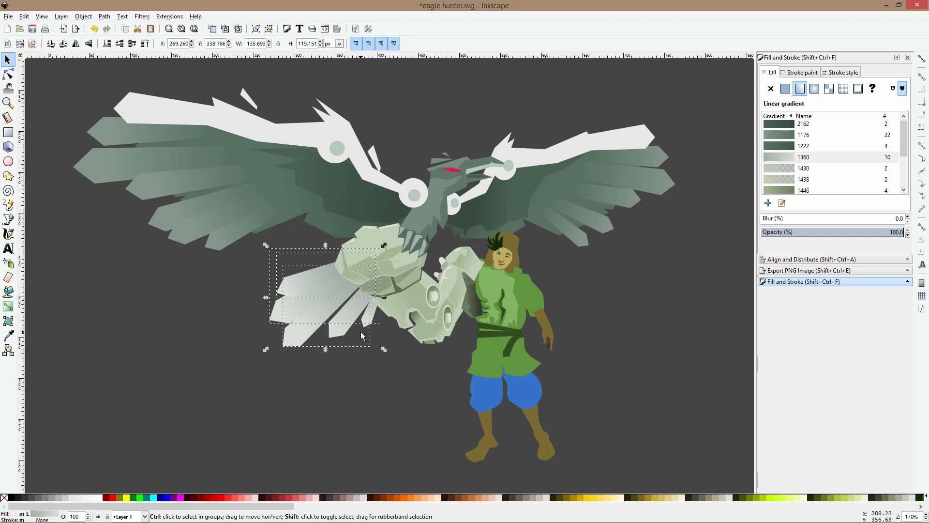
pyautogui.press('F7')
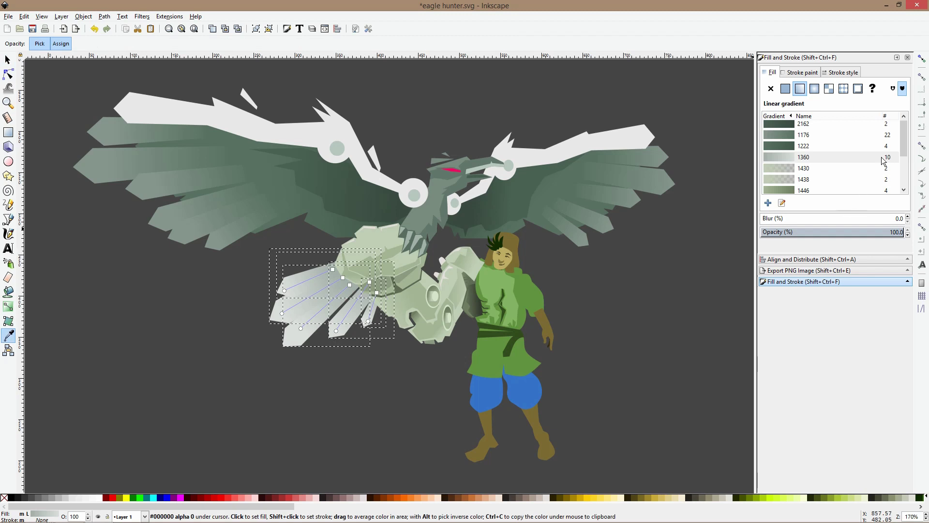
pyautogui.click(780, 136)
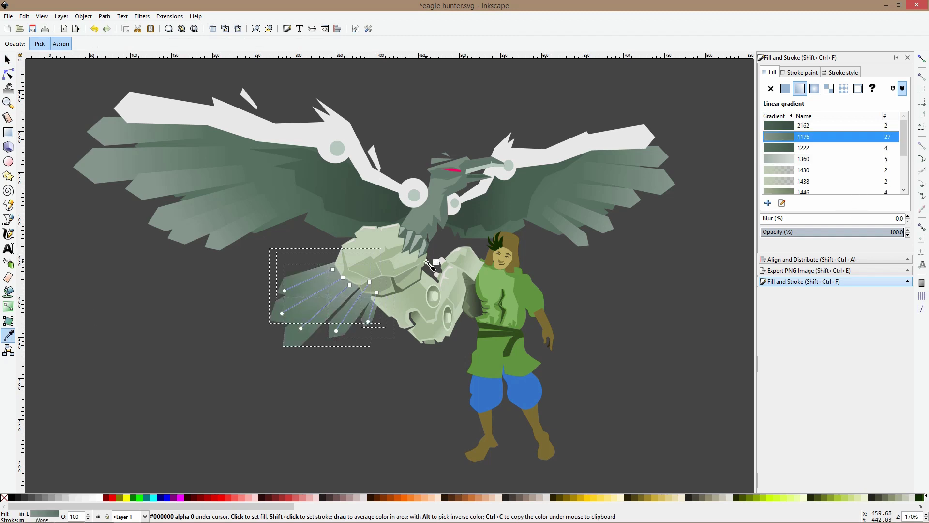
pyautogui.click(7, 59)
pyautogui.click(204, 367)
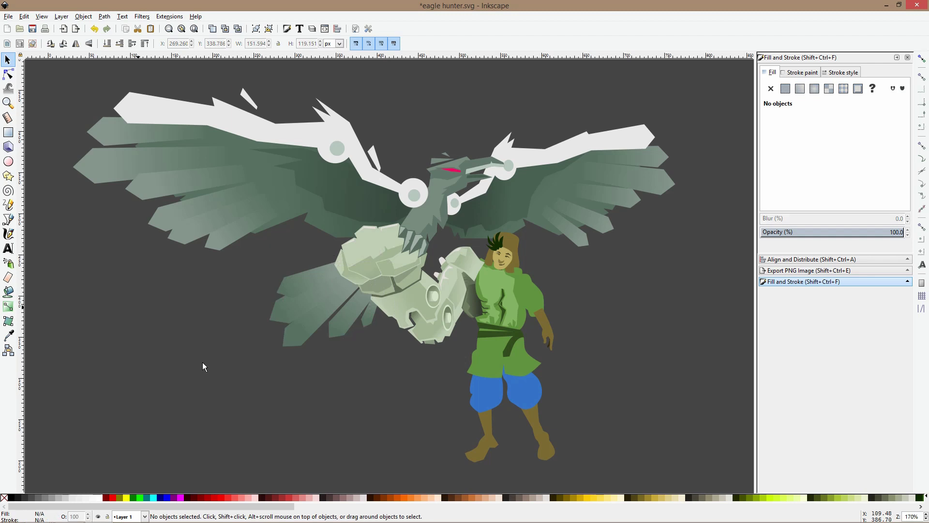
# Redirect the gradients of the three large tail feathers so they run from light grey-green tips to darker green near the fist
pyautogui.scroll(2, 333, 299)
pyautogui.click(296, 265)
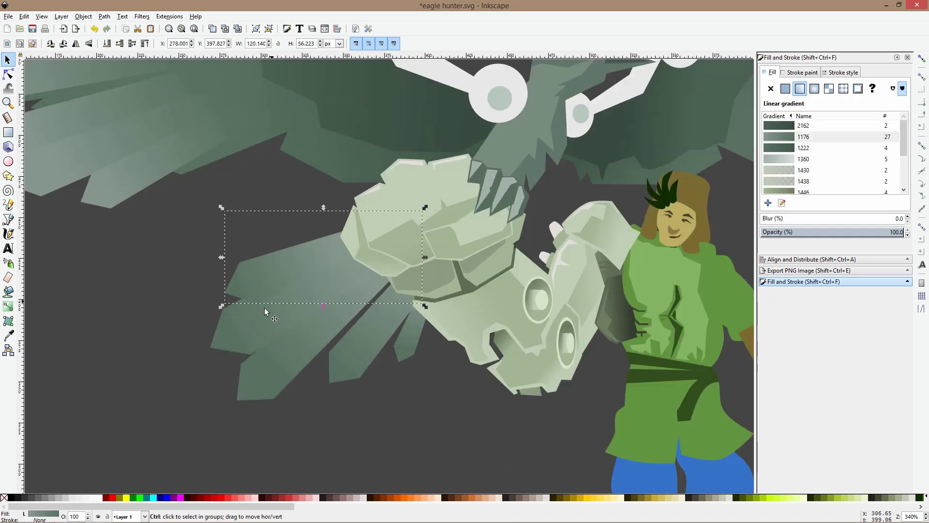
pyautogui.keyDown('shift'); pyautogui.click(241, 340); pyautogui.keyUp('shift')
pyautogui.keyDown('shift'); pyautogui.click(310, 381); pyautogui.keyUp('shift')
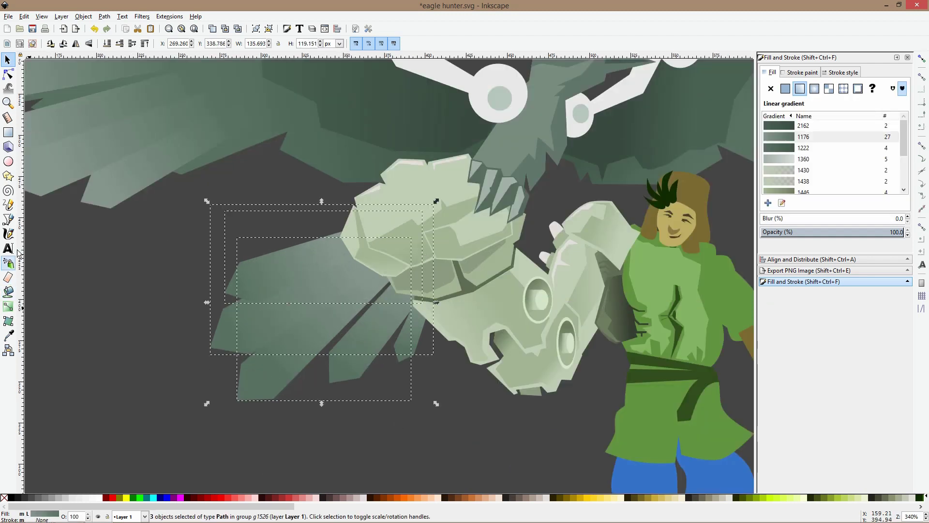
pyautogui.click(8, 306)
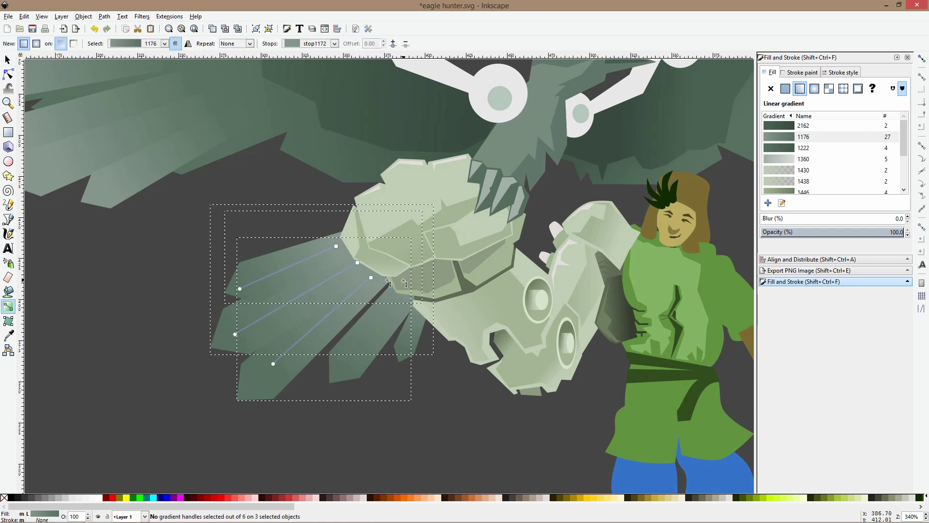
pyautogui.moveTo(358, 264)
pyautogui.mouseDown()
pyautogui.moveTo(269, 322)
pyautogui.moveTo(238, 329)
pyautogui.moveTo(350, 277)
pyautogui.moveTo(292, 269)
pyautogui.moveTo(258, 282)
pyautogui.moveTo(341, 253)
pyautogui.moveTo(315, 340)
pyautogui.moveTo(272, 384)
pyautogui.moveTo(348, 303)
pyautogui.mouseUp()
pyautogui.click(351, 273)
pyautogui.click(334, 251)
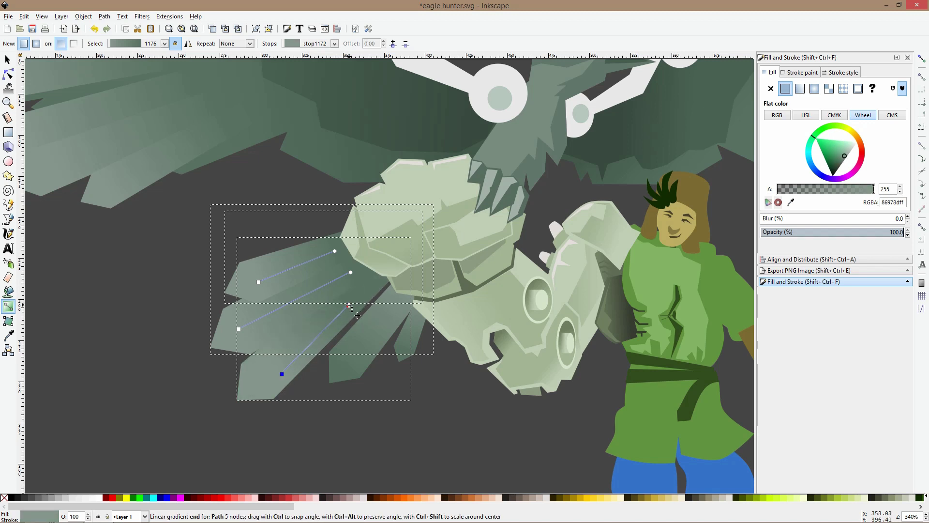
# Redirect the gradients of the two small tail feathers so their tips are light and their bases dark green
pyautogui.click(382, 329)
pyautogui.moveTo(412, 275)
pyautogui.mouseDown()
pyautogui.moveTo(365, 359)
pyautogui.moveTo(394, 292)
pyautogui.moveTo(405, 351)
pyautogui.moveTo(418, 306)
pyautogui.mouseUp()
pyautogui.click(411, 338)
pyautogui.click(416, 319)
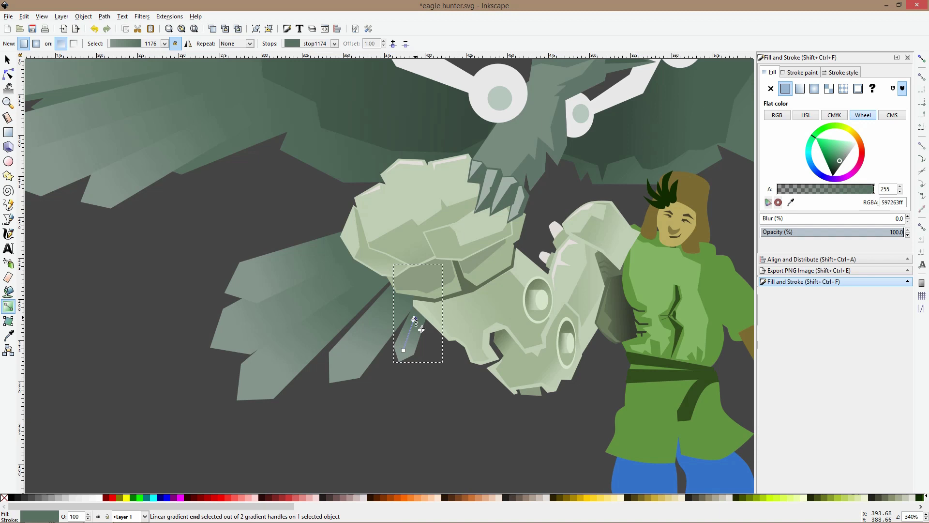
pyautogui.press('s')
pyautogui.press('Escape')
# Compare the recoloured eagle hunter with the earlier colour versions and the sketch on the canvas
pyautogui.scroll(-4, 460, 373)
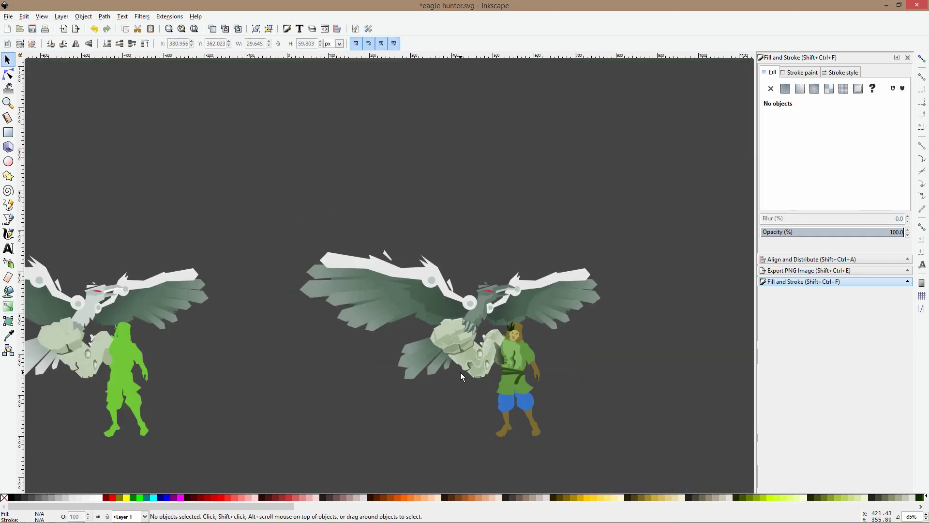
pyautogui.scroll(-3, 461, 372)
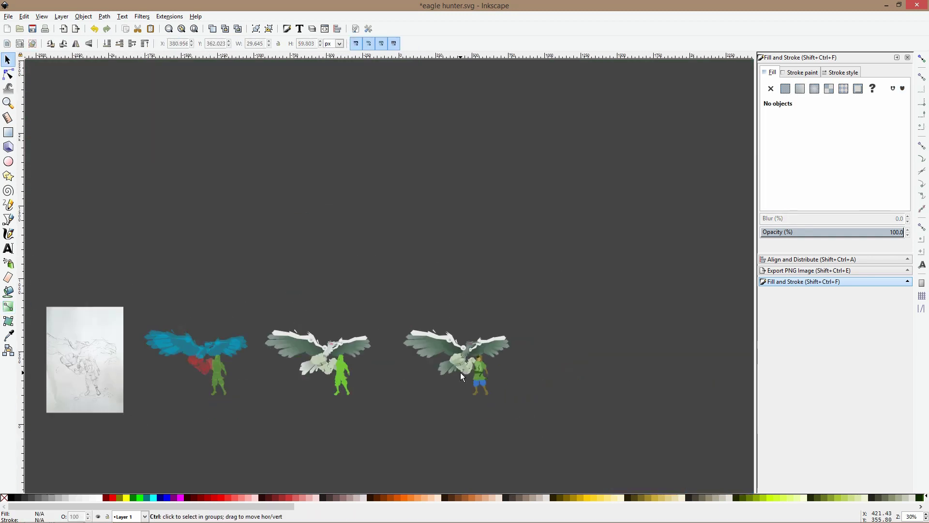
pyautogui.scroll(3, 392, 348)
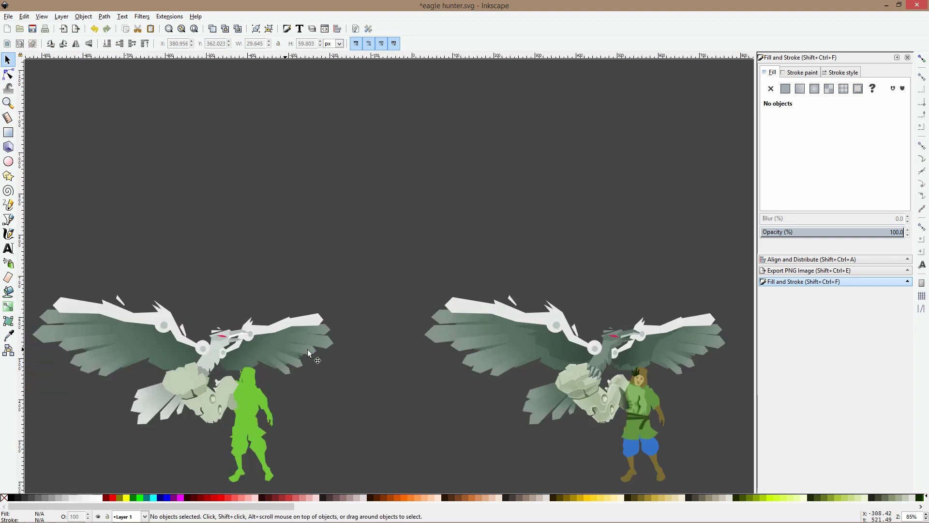
pyautogui.scroll(-2, 304, 388)
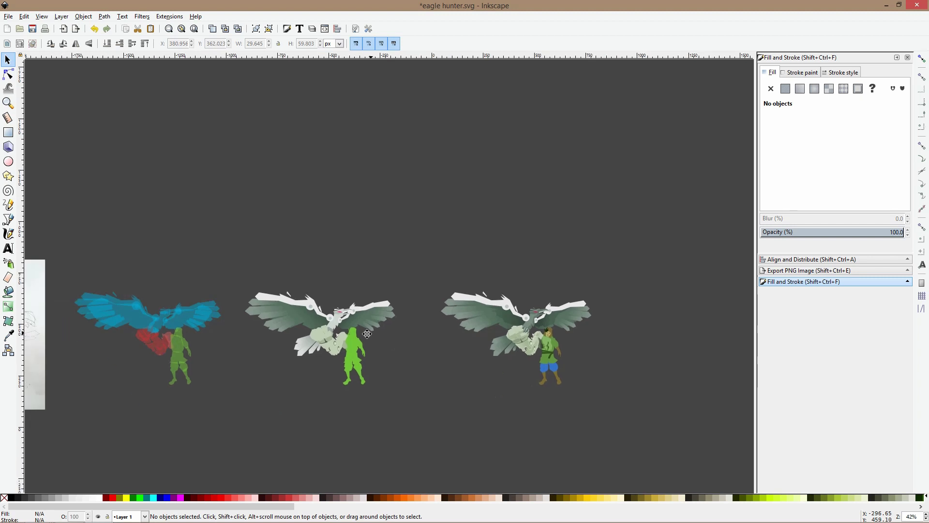
pyautogui.scroll(2, 361, 324)
pyautogui.scroll(-3, 362, 324)
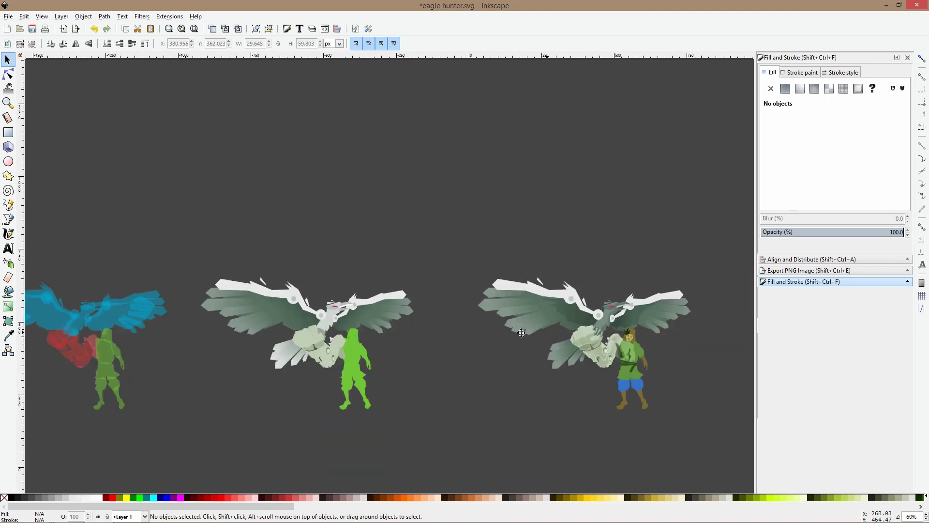
pyautogui.scroll(2, 253, 304)
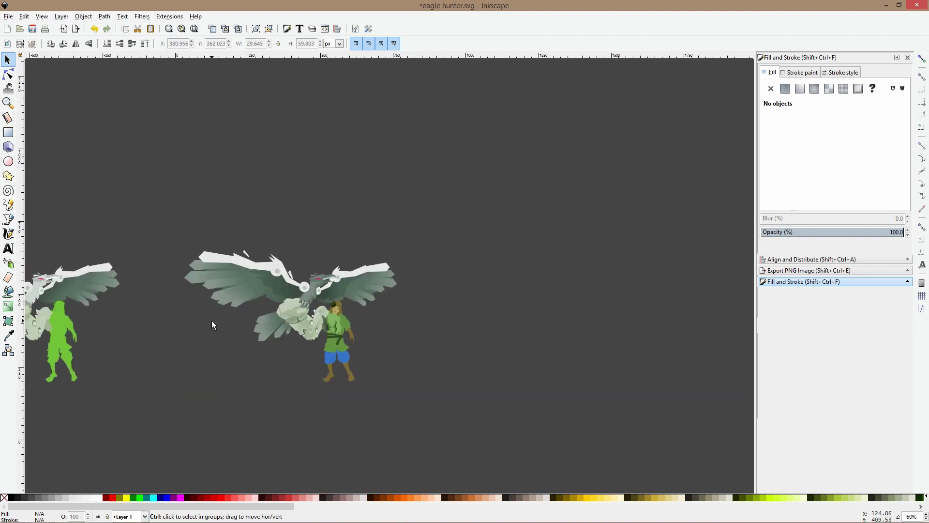
pyautogui.scroll(-2, 211, 320)
pyautogui.click(238, 301)
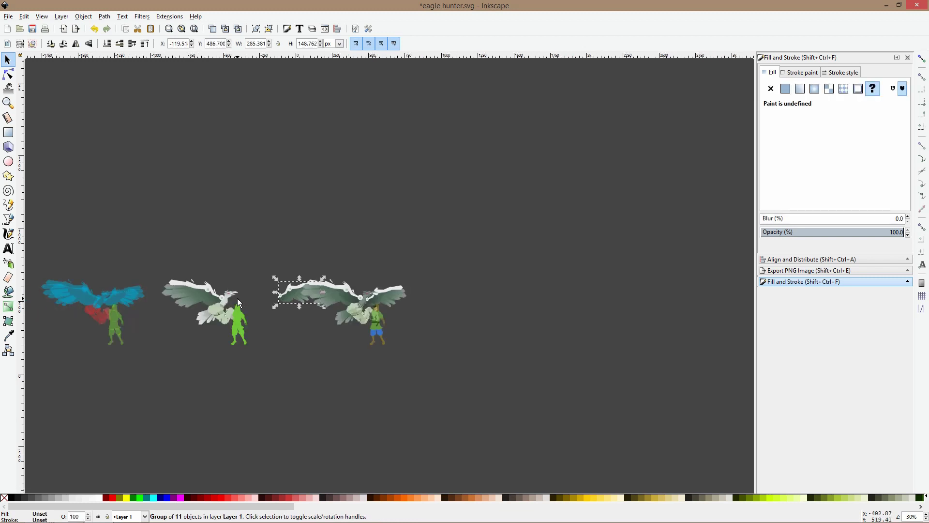
pyautogui.hotkey('ctrl', 'z')
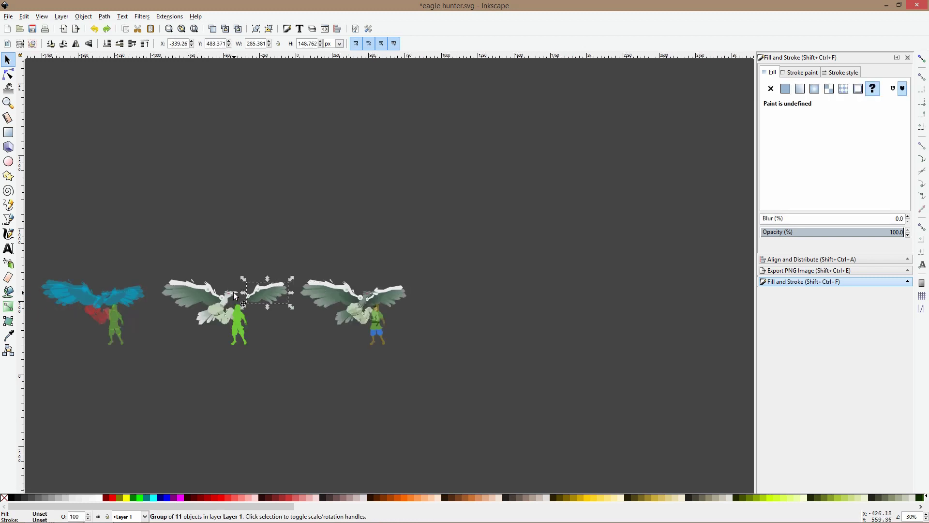
pyautogui.hotkey('ctrl', 'z')
pyautogui.scroll(2, 239, 298)
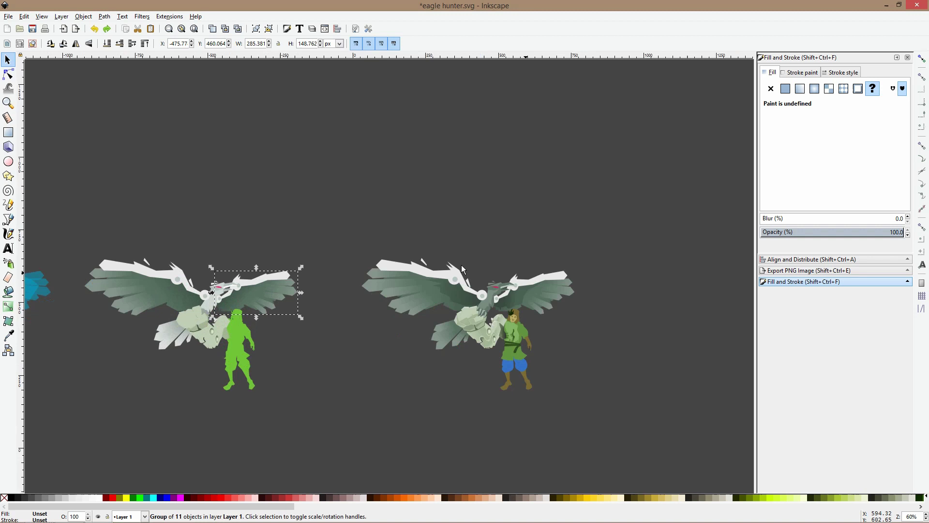
pyautogui.scroll(4, 528, 272)
pyautogui.scroll(-2, 519, 284)
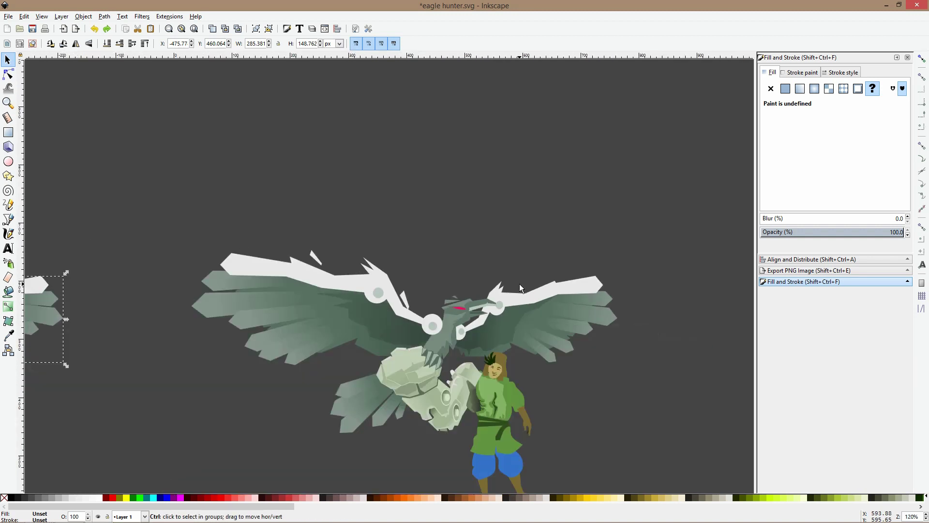
pyautogui.scroll(1, 510, 300)
pyautogui.scroll(1, 509, 300)
pyautogui.keyDown('ctrl'); pyautogui.click(511, 298); pyautogui.keyUp('ctrl')
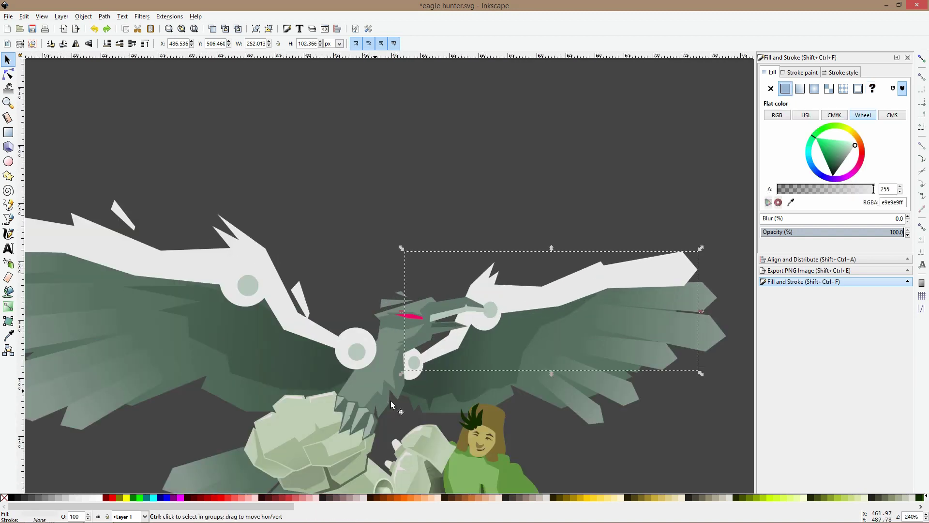
pyautogui.keyDown('ctrl'); pyautogui.keyDown('shift'); pyautogui.click(413, 374); pyautogui.keyUp('shift'); pyautogui.keyUp('ctrl')
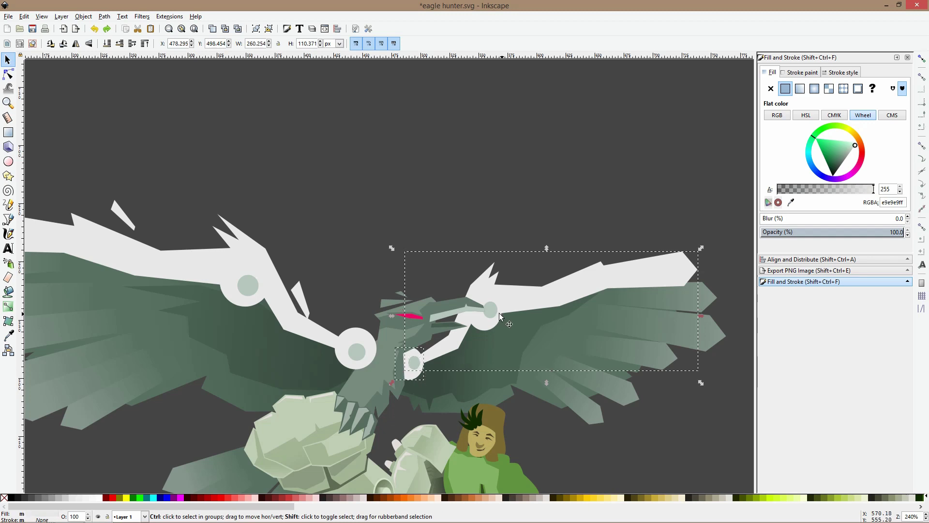
pyautogui.keyDown('ctrl'); pyautogui.keyDown('shift'); pyautogui.click(494, 329); pyautogui.keyUp('shift'); pyautogui.keyUp('ctrl')
pyautogui.keyDown('ctrl'); pyautogui.keyDown('shift'); pyautogui.click(352, 340); pyautogui.keyUp('shift'); pyautogui.keyUp('ctrl')
pyautogui.keyDown('ctrl'); pyautogui.keyDown('shift'); pyautogui.click(325, 337); pyautogui.keyUp('shift'); pyautogui.keyUp('ctrl')
# Recolour the white wing bones, their joint discs and the loose spike beside the left wing with grey-green 86978d sampled from a feather tip
pyautogui.keyDown('ctrl'); pyautogui.click(247, 301); pyautogui.keyUp('ctrl')
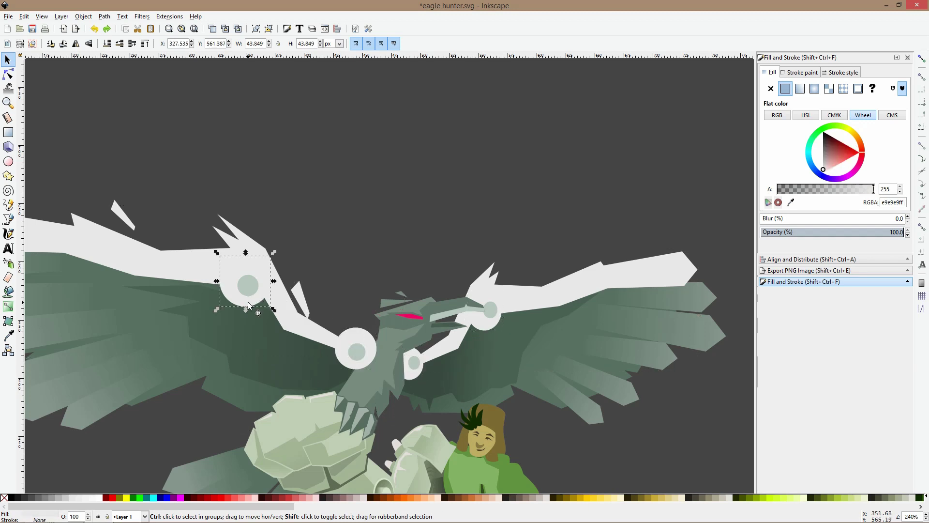
pyautogui.keyDown('ctrl'); pyautogui.keyDown('shift'); pyautogui.click(299, 301); pyautogui.keyUp('shift'); pyautogui.keyUp('ctrl')
pyautogui.keyDown('ctrl'); pyautogui.keyDown('shift'); pyautogui.click(342, 333); pyautogui.keyUp('shift'); pyautogui.keyUp('ctrl')
pyautogui.keyDown('ctrl'); pyautogui.keyDown('shift'); pyautogui.click(422, 372); pyautogui.keyUp('shift'); pyautogui.keyUp('ctrl')
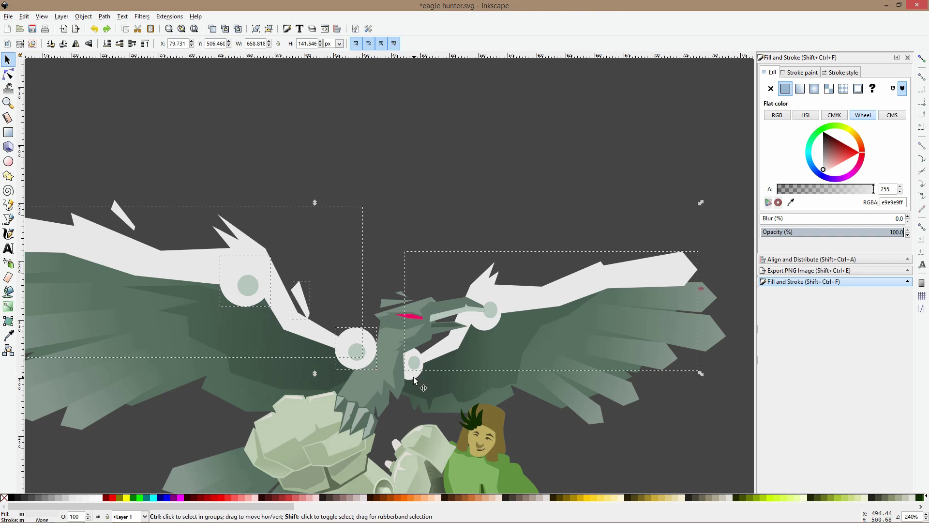
pyautogui.keyDown('ctrl'); pyautogui.keyDown('shift'); pyautogui.click(496, 322); pyautogui.keyUp('shift'); pyautogui.keyUp('ctrl')
pyautogui.keyDown('ctrl'); pyautogui.keyDown('shift'); pyautogui.click(525, 310); pyautogui.keyUp('shift'); pyautogui.keyUp('ctrl')
pyautogui.scroll(-2, 313, 289)
pyautogui.click(8, 335)
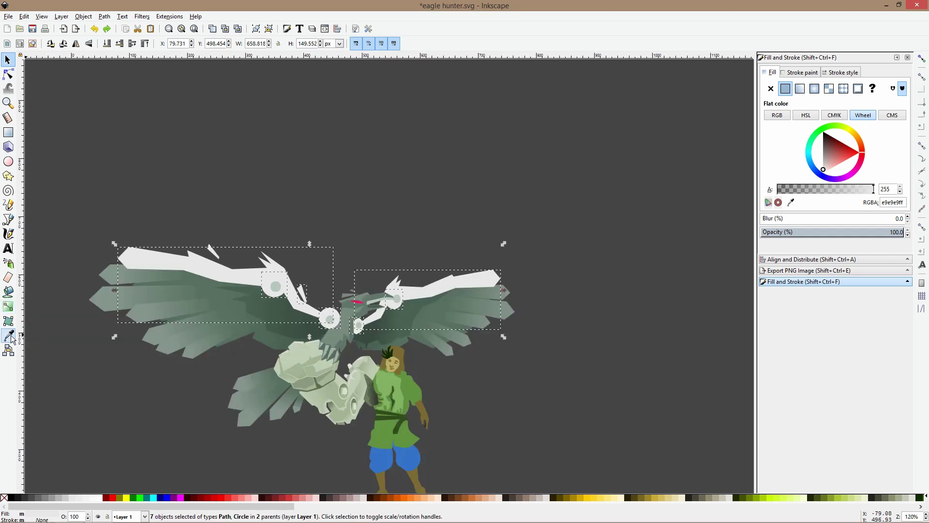
pyautogui.click(148, 279)
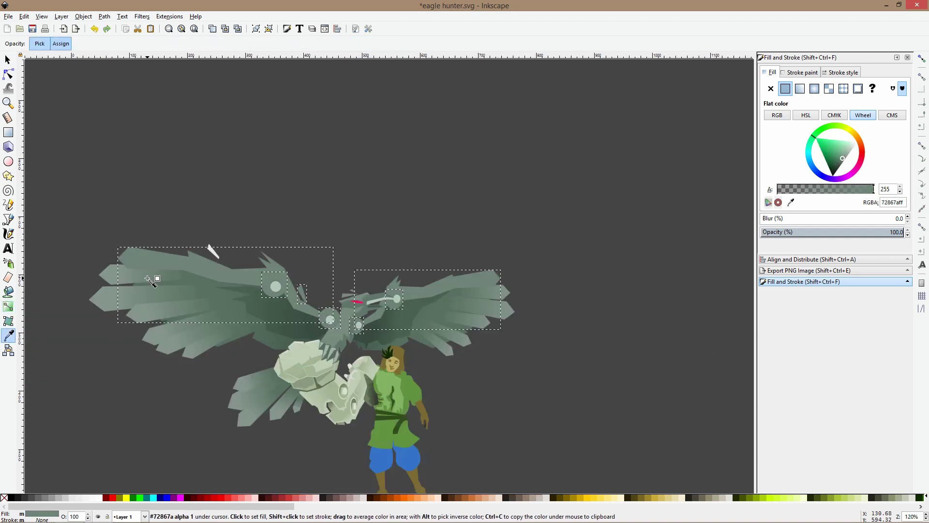
pyautogui.click(98, 298)
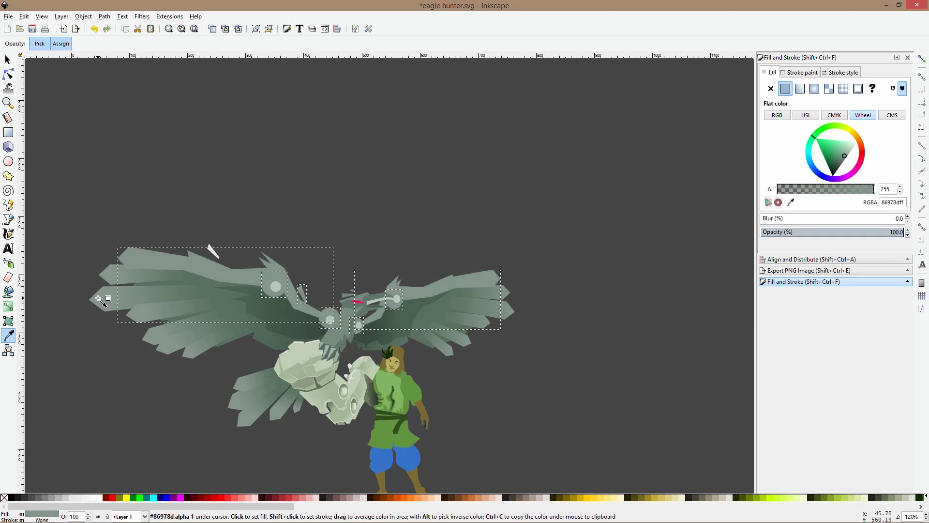
pyautogui.press('s')
pyautogui.click(315, 189)
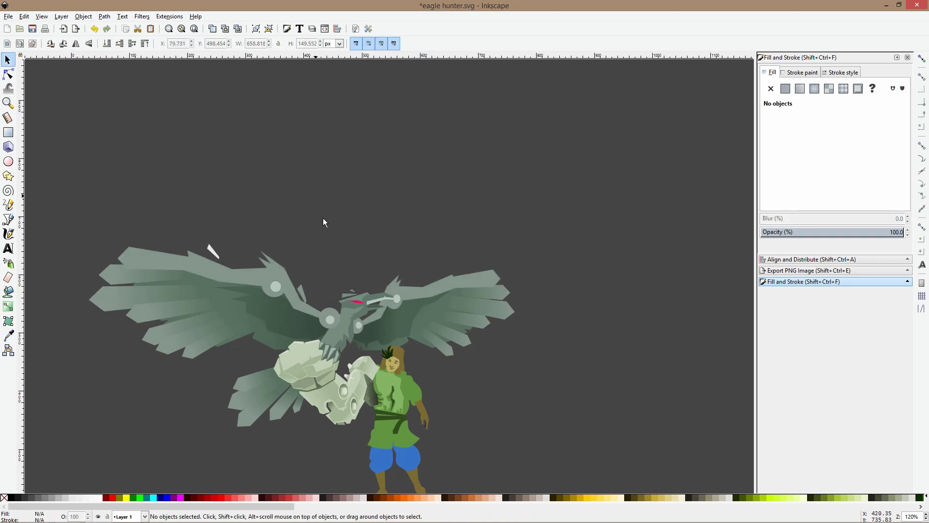
# Duplicate the inner circle of the wing joint at the beak tip, sizing one copy about 16 × 19 px and the other about 12 × 14 px
pyautogui.scroll(3, 379, 333)
pyautogui.keyDown('ctrl'); pyautogui.click(237, 293); pyautogui.keyUp('ctrl')
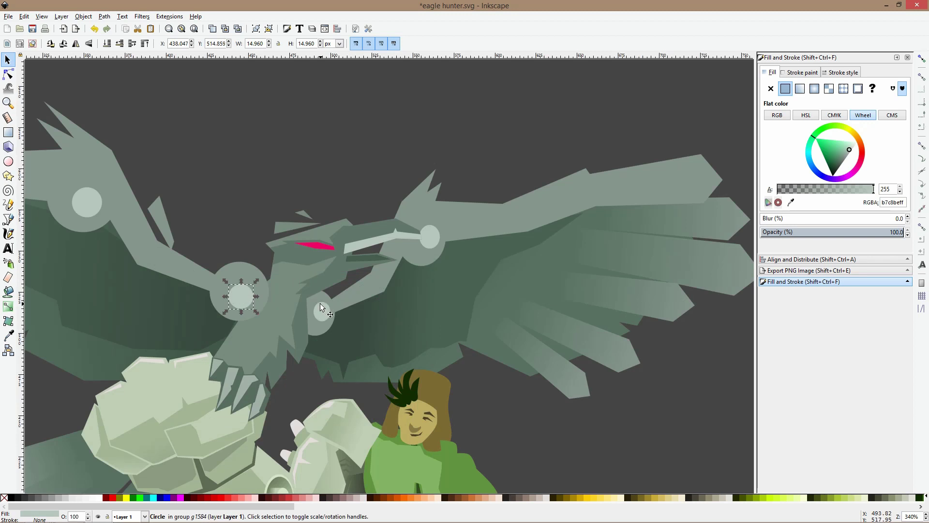
pyautogui.click(317, 167)
pyautogui.scroll(2, 428, 242)
pyautogui.scroll(1, 430, 240)
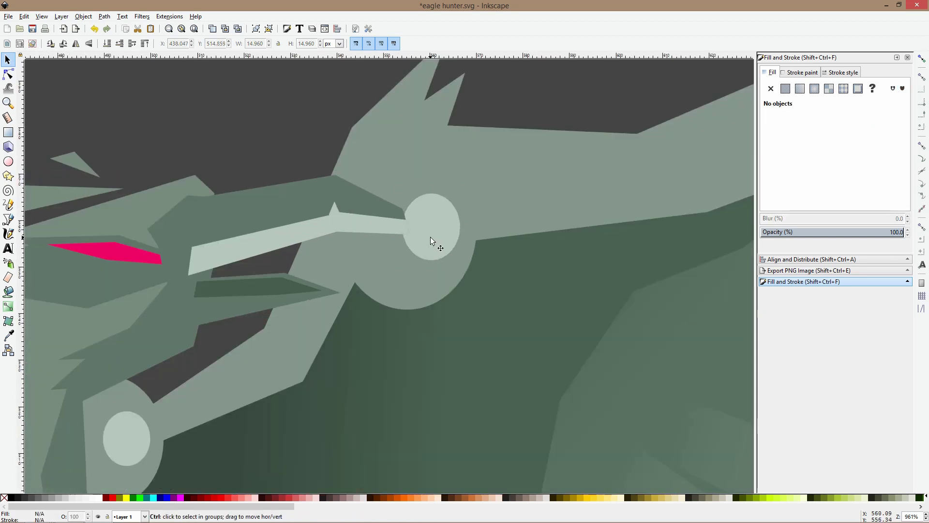
pyautogui.keyDown('ctrl'); pyautogui.click(431, 237); pyautogui.keyUp('ctrl')
pyautogui.press('ctrl+KP_5')
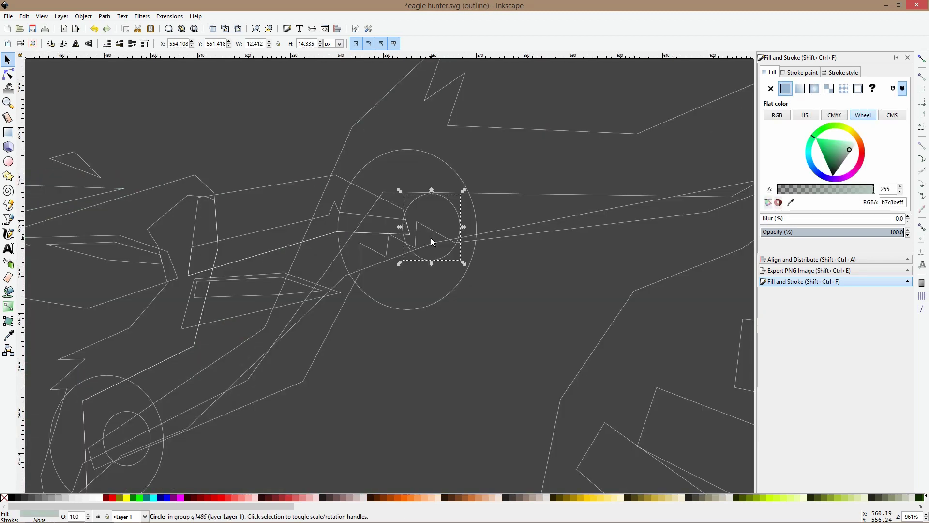
pyautogui.moveTo(400, 226); pyautogui.dragTo(391, 226)
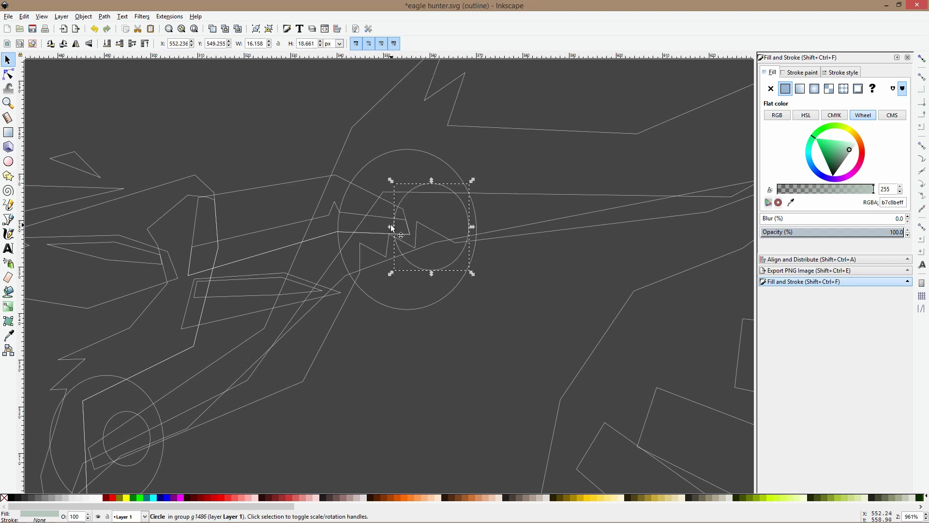
pyautogui.moveTo(431, 181); pyautogui.dragTo(425, 193)
pyautogui.hotkey('ctrl', 'z')
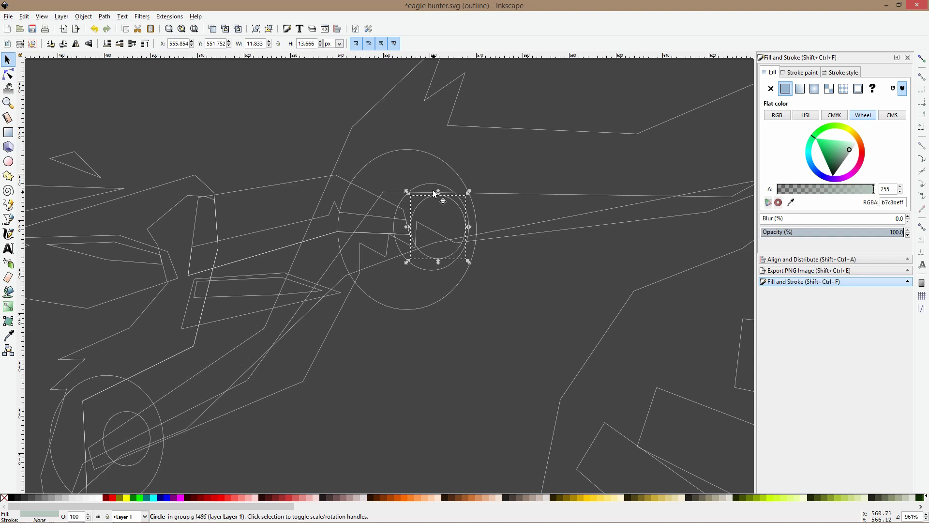
pyautogui.press('ctrl+KP_5')
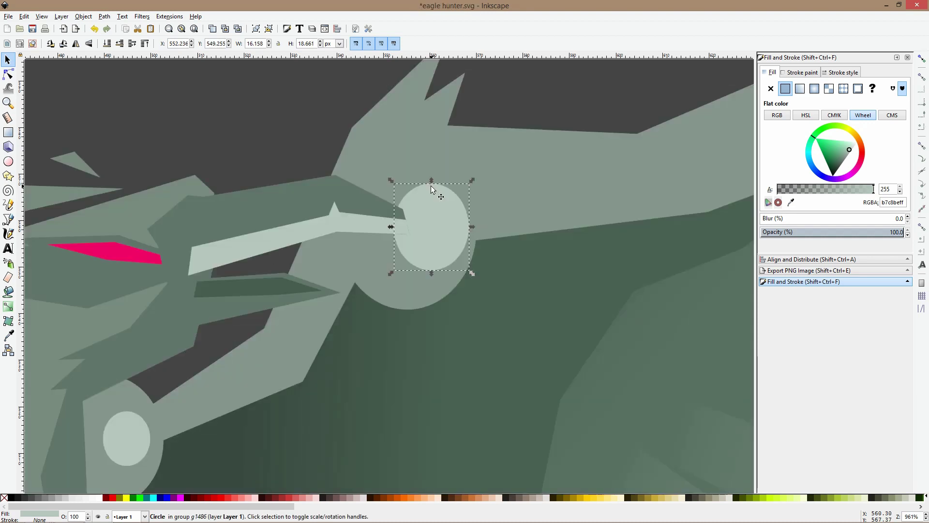
# Fill the larger inner circle of the beak-tip joint with the darker green 63786c sampled from the eagle's body
pyautogui.click(8, 335)
pyautogui.click(123, 359)
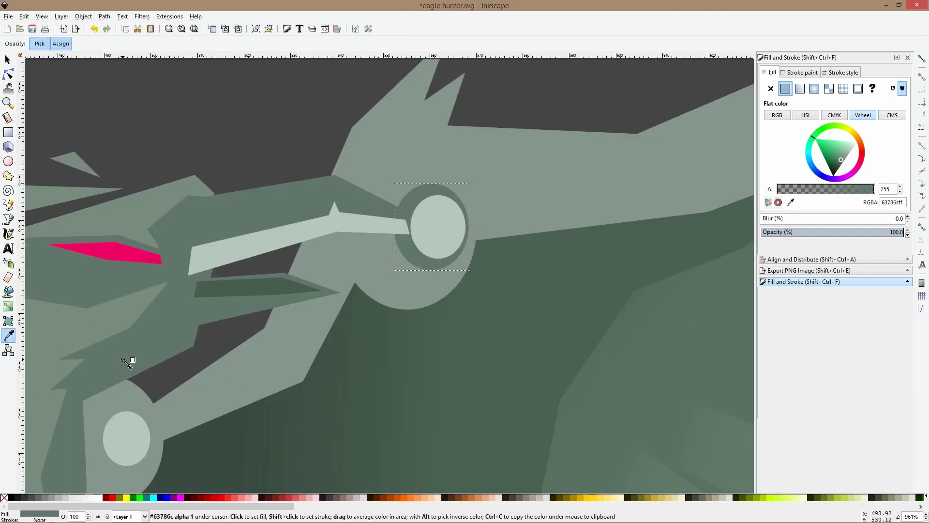
pyautogui.press('space')
pyautogui.keyDown('ctrl'); pyautogui.scroll(-4, 122, 359); pyautogui.keyUp('ctrl')
# Recolour the light inner circles of the beak-tip joint and both shoulder joints with grey-green 86978d sampled from the joint disc
pyautogui.click(247, 270)
pyautogui.keyDown('ctrl'); pyautogui.scroll(2, 481, 227); pyautogui.keyUp('ctrl')
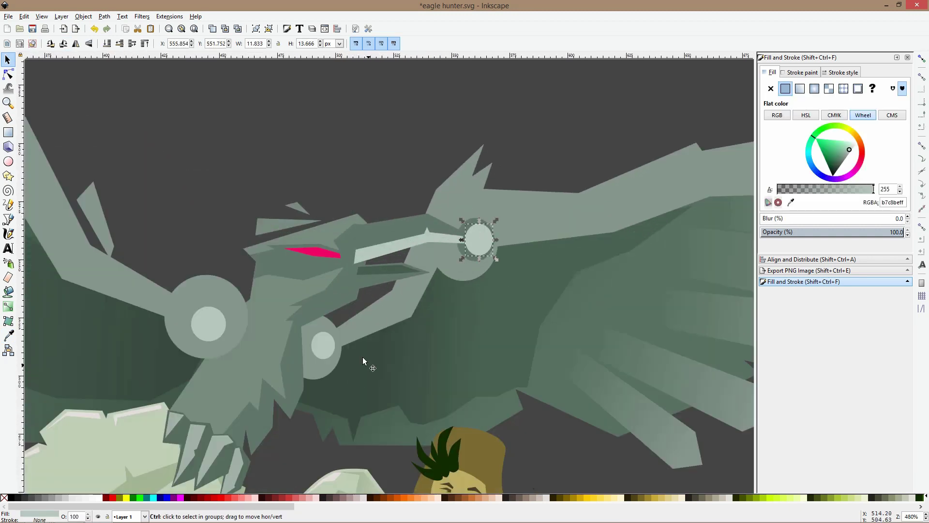
pyautogui.keyDown('shift'); pyautogui.click(323, 345); pyautogui.keyUp('shift')
pyautogui.keyDown('shift'); pyautogui.click(208, 324); pyautogui.keyUp('shift')
pyautogui.click(8, 335)
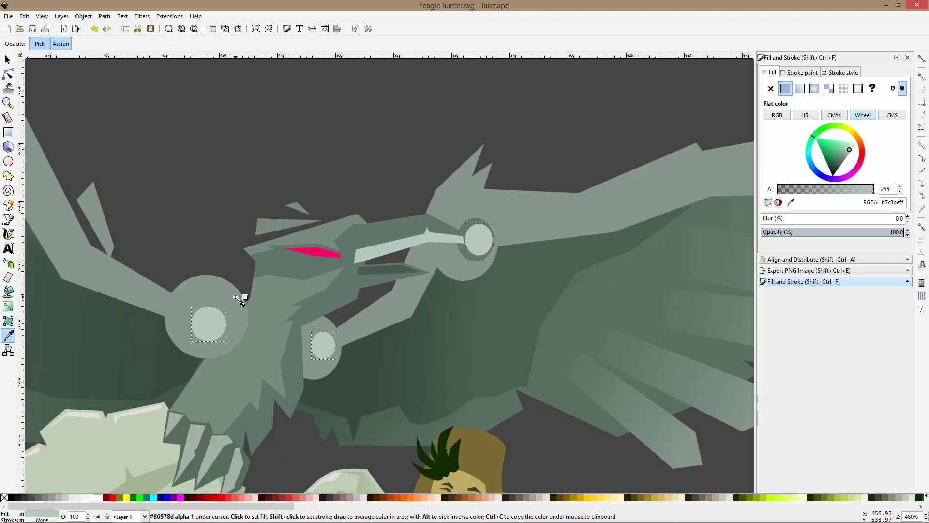
pyautogui.click(242, 295)
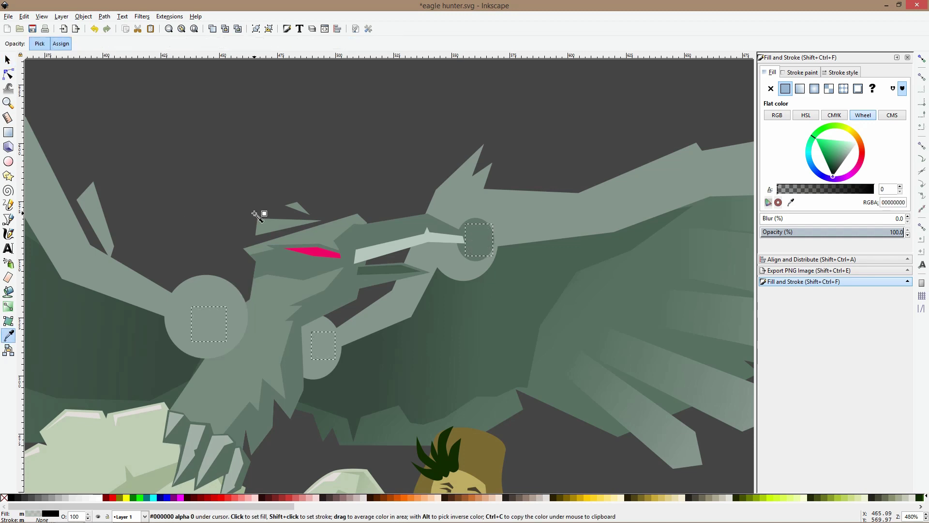
pyautogui.click(214, 288)
pyautogui.click(7, 59)
pyautogui.click(162, 145)
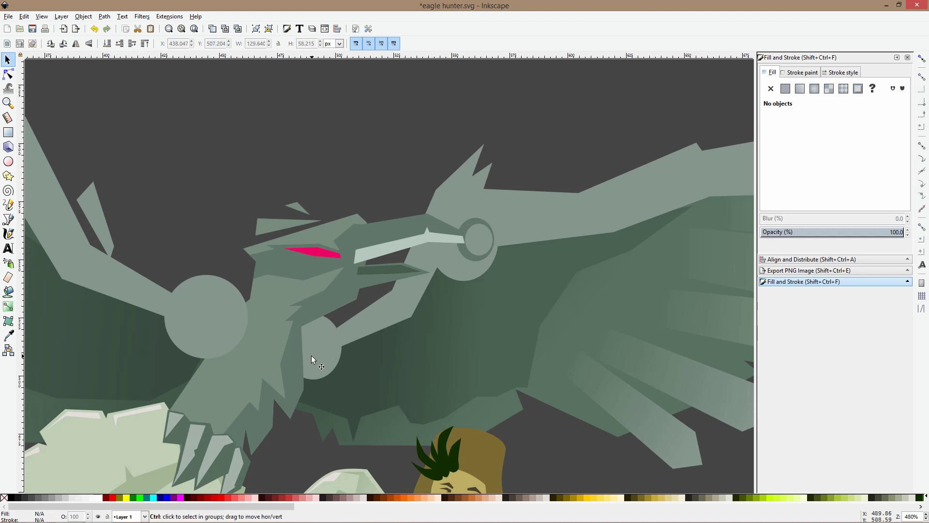
# Duplicate the inner circles of both shoulder joints, enlarging the right copy to about 14 × 16 px and the left copy to about 20 × 20 px
pyautogui.press('ctrl+KP_5')
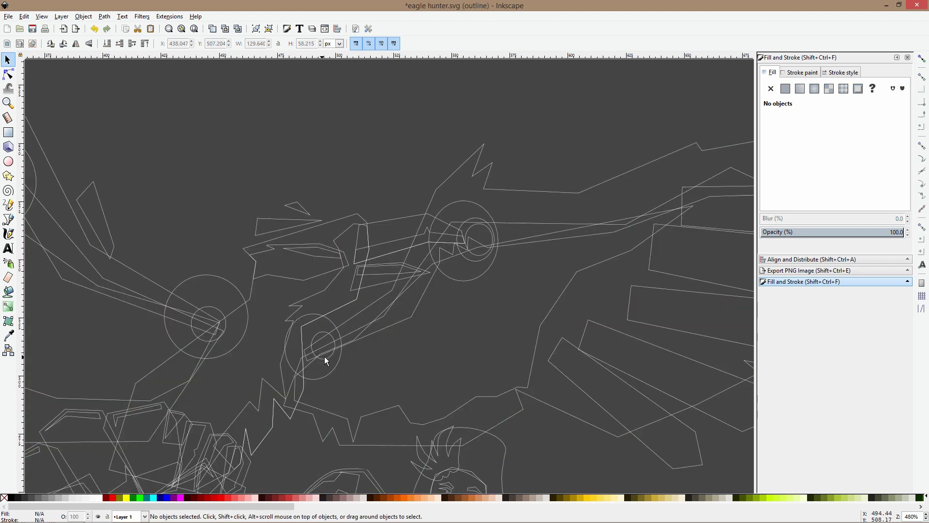
pyautogui.scroll(2, 325, 357)
pyautogui.click(325, 360)
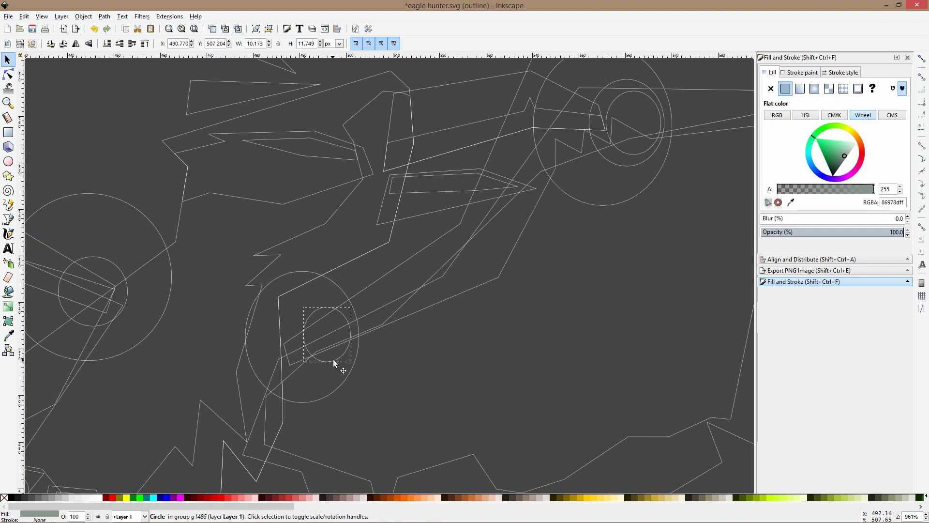
pyautogui.hotkey('ctrl', 'd')
pyautogui.moveTo(297, 364); pyautogui.dragTo(283, 373)
pyautogui.moveTo(343, 364); pyautogui.dragTo(337, 362)
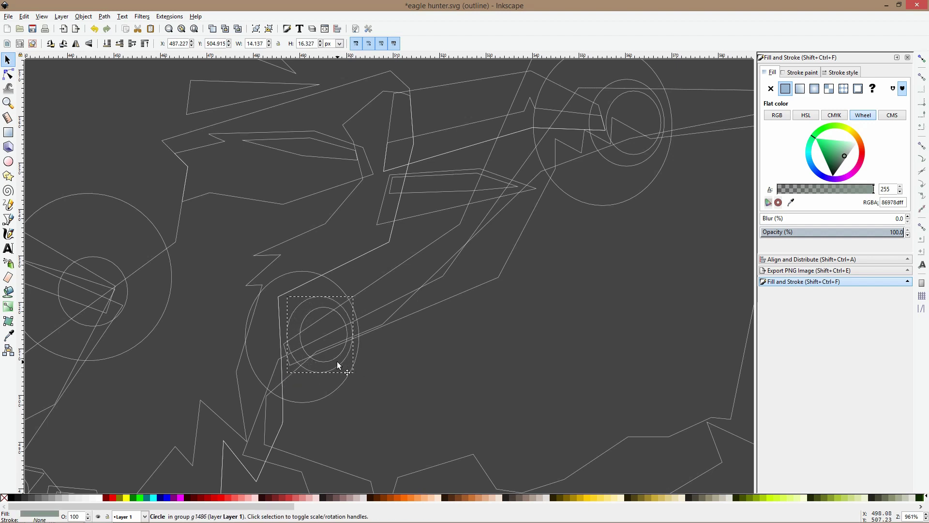
pyautogui.keyDown('ctrl'); pyautogui.click(80, 325); pyautogui.keyUp('ctrl')
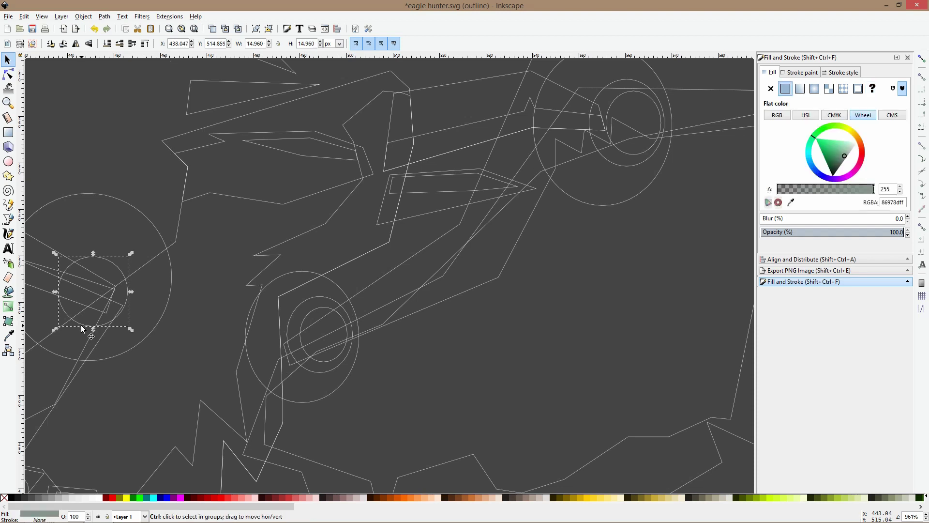
pyautogui.moveTo(93, 330)
pyautogui.mouseDown()
pyautogui.moveTo(92, 341)
pyautogui.moveTo(108, 327)
pyautogui.mouseUp()
# Fill the enlarged circles of both shoulder joints with the darker green 63786c sampled from the beak-tip joint's ring
pyautogui.keyDown('ctrl'); pyautogui.keyDown('shift'); pyautogui.click(304, 369); pyautogui.keyUp('shift'); pyautogui.keyUp('ctrl')
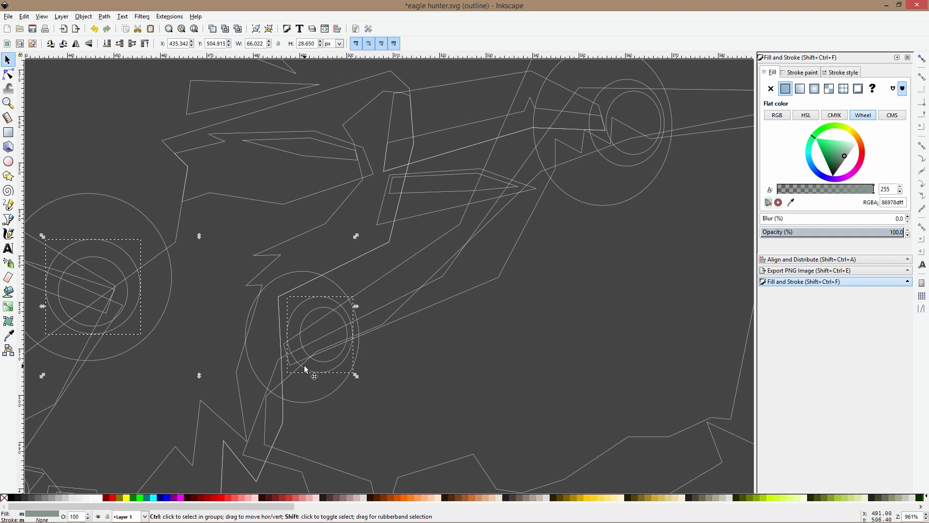
pyautogui.press('ctrl+KP_5')
pyautogui.click(9, 335)
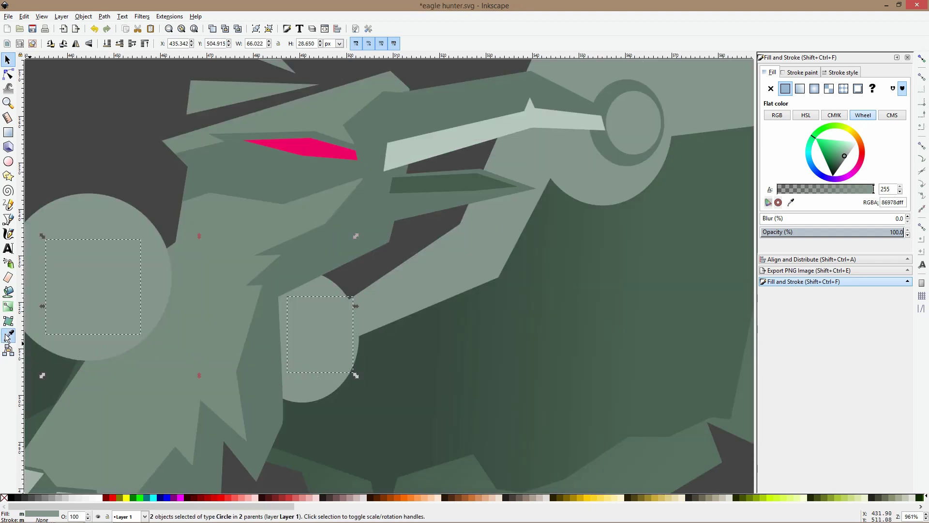
pyautogui.click(639, 160)
pyautogui.press('s')
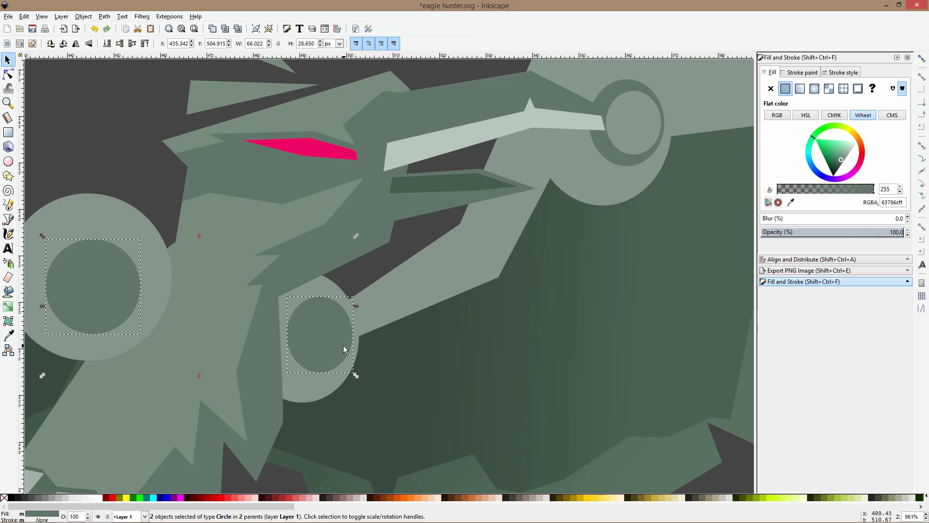
# Lower the dark circles of both shoulder joints behind their lighter inner circles inside their wing groups
pyautogui.click(362, 356)
pyautogui.doubleClick(318, 341)
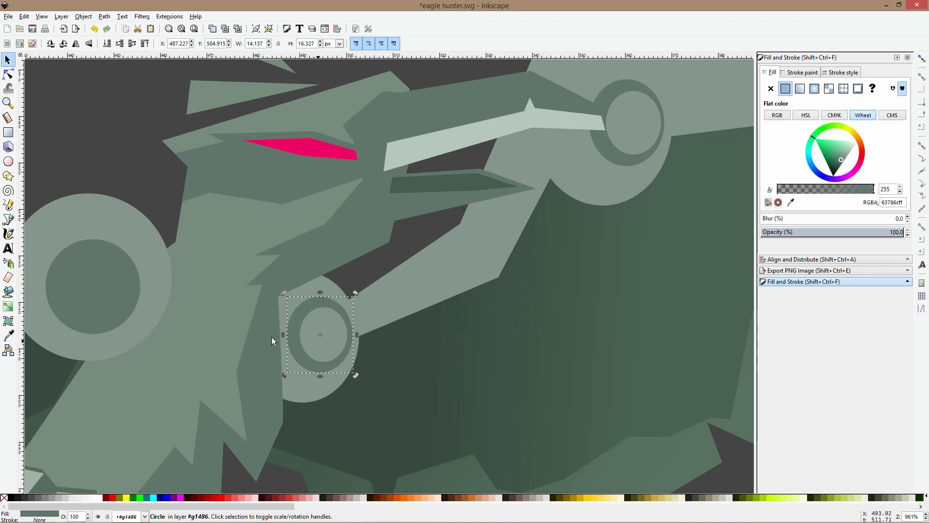
pyautogui.doubleClick(106, 301)
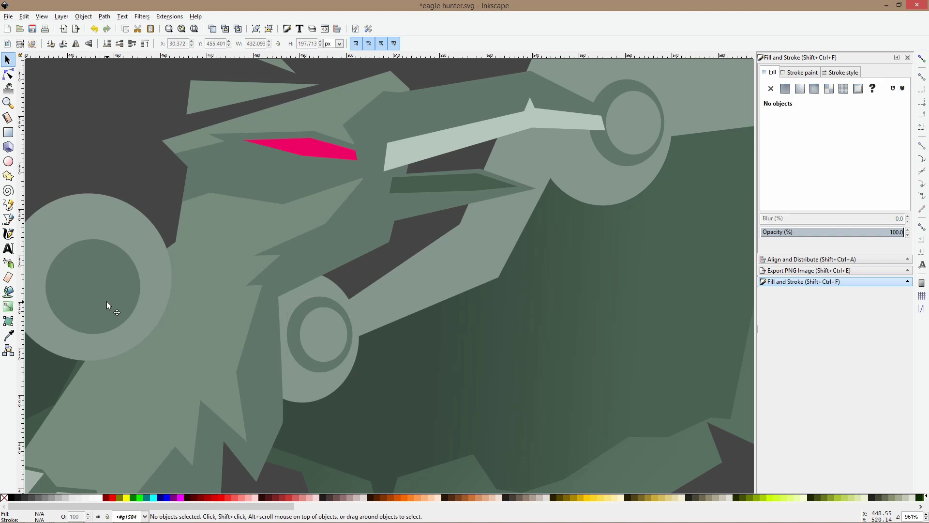
pyautogui.click(160, 145)
pyautogui.keyDown('ctrl'); pyautogui.scroll(-4, 362, 254); pyautogui.keyUp('ctrl')
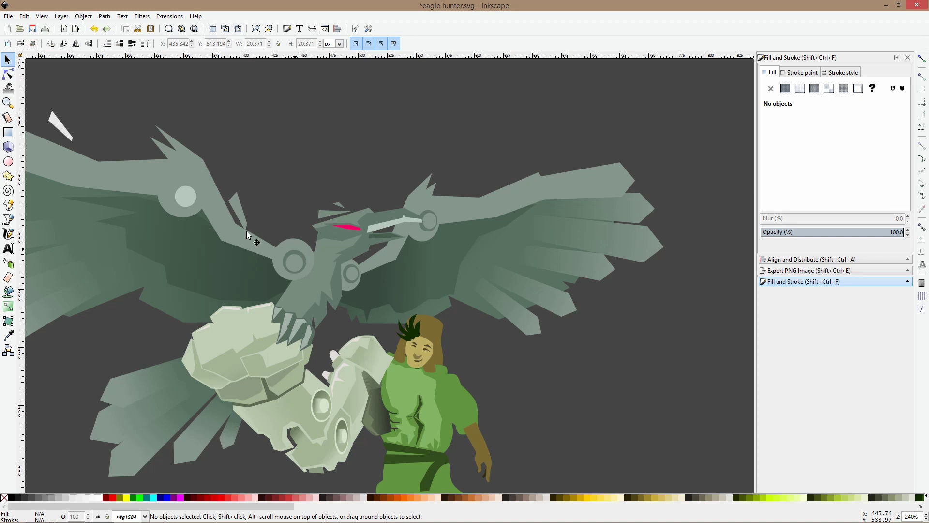
# Recolour the light inner circle of the left wing's upper joint with grey-green 86978d sampled from its disc
pyautogui.scroll(3, 164, 184)
pyautogui.keyDown('ctrl'); pyautogui.click(205, 218); pyautogui.keyUp('ctrl')
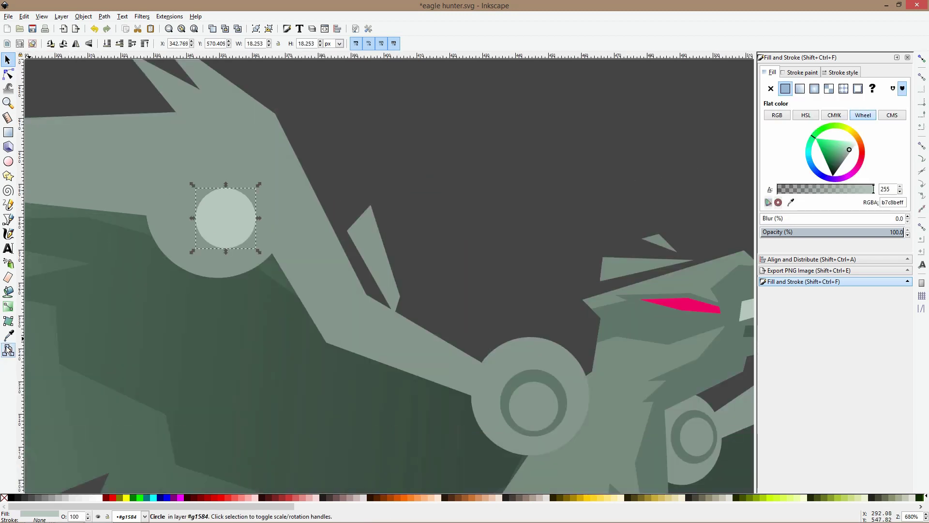
pyautogui.press('d')
pyautogui.click(182, 246)
pyautogui.press('d')
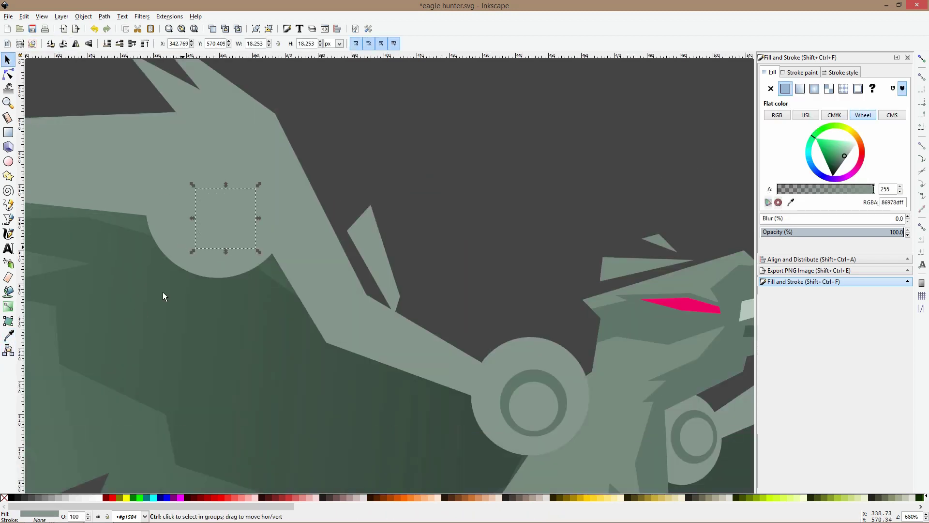
# Add an enlarged circle in 63786c behind the upper left joint's inner circle, fading it to transparent downwards with a linear gradient
pyautogui.press('d')
pyautogui.click(541, 379)
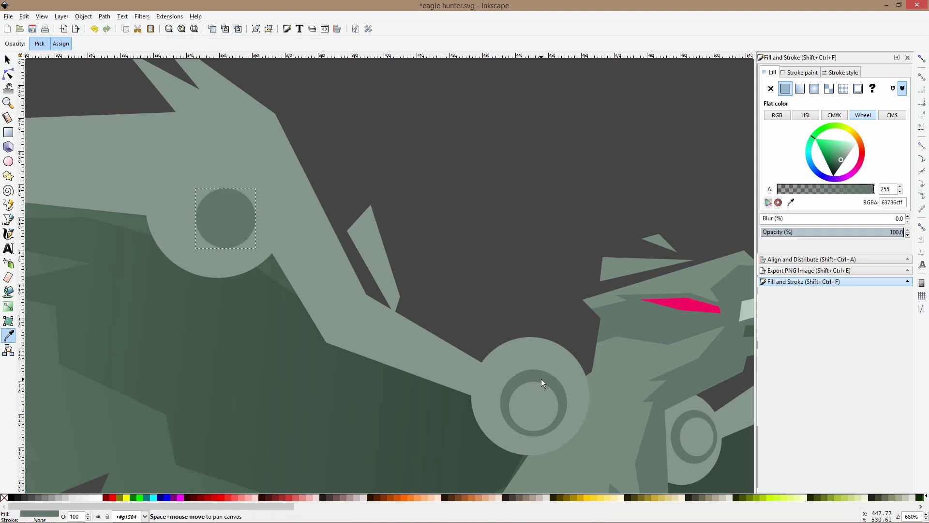
pyautogui.press('d')
pyautogui.moveTo(225, 185); pyautogui.dragTo(239, 251)
pyautogui.press('g')
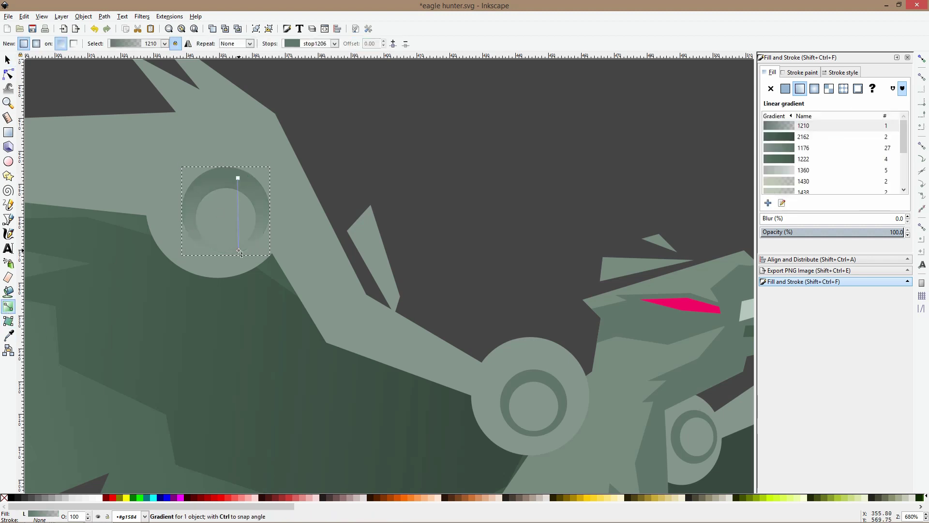
# Recolour the upper left joint's ring gradient from dark green 42584b to lighter 708377, with the dark end toward its upper-left edge
pyautogui.click(9, 336)
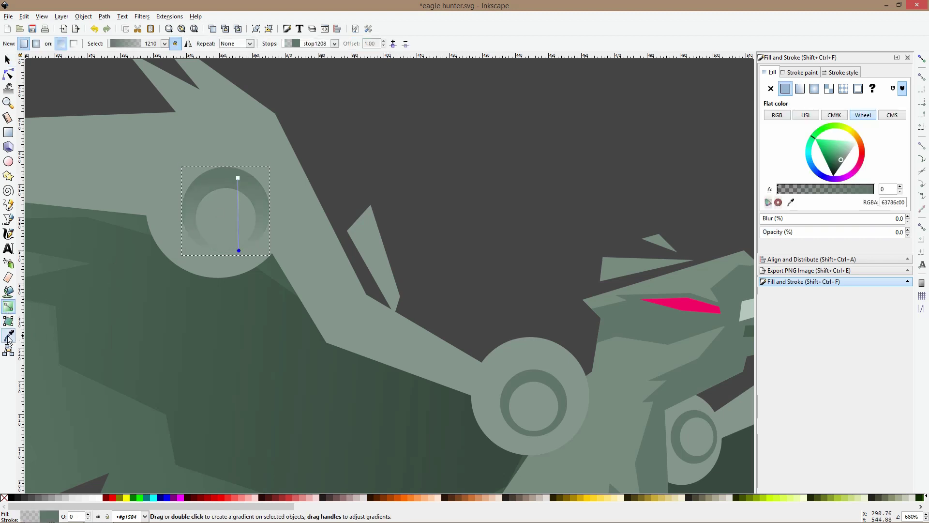
pyautogui.click(266, 203)
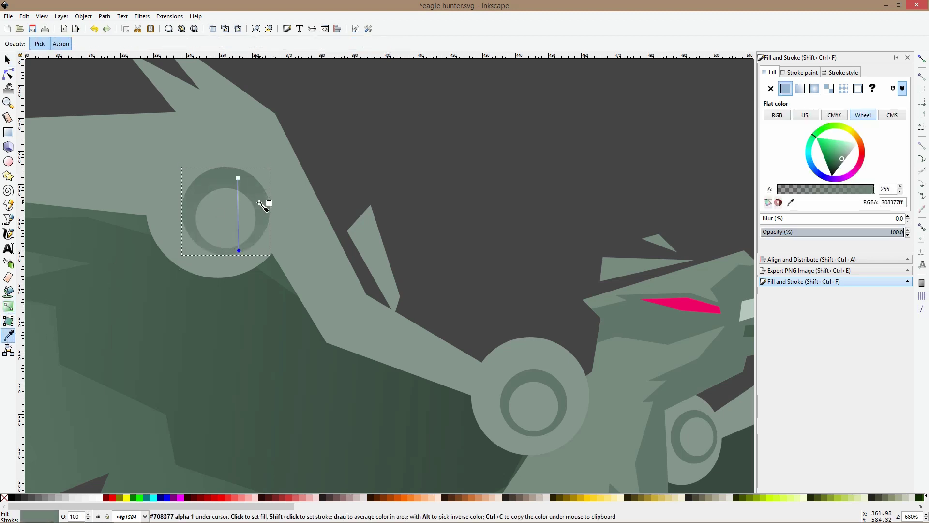
pyautogui.click(238, 178)
pyautogui.click(239, 305)
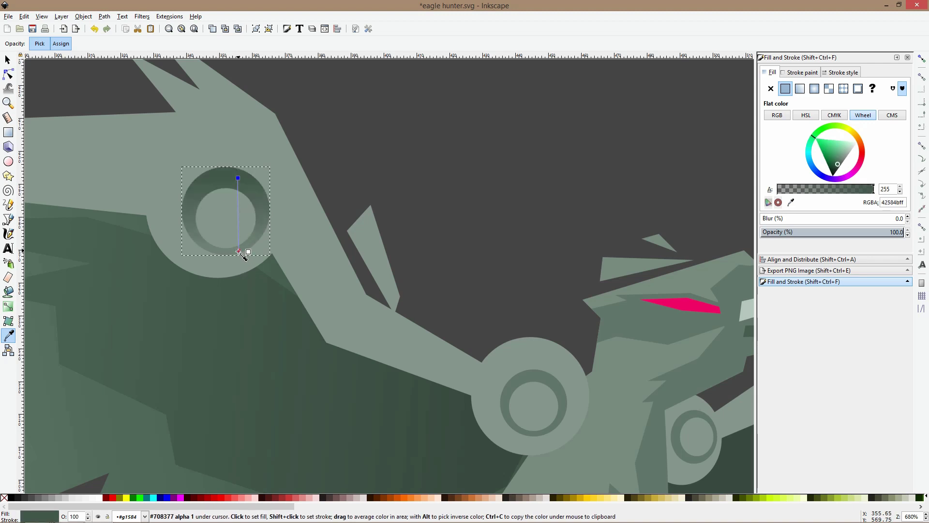
pyautogui.moveTo(239, 259); pyautogui.dragTo(241, 247)
pyautogui.moveTo(238, 177); pyautogui.dragTo(205, 150)
pyautogui.press('s')
# Fill the left shoulder joint's dark ring with linear gradient 1210, running downwards from a dark upper edge
pyautogui.click(544, 377)
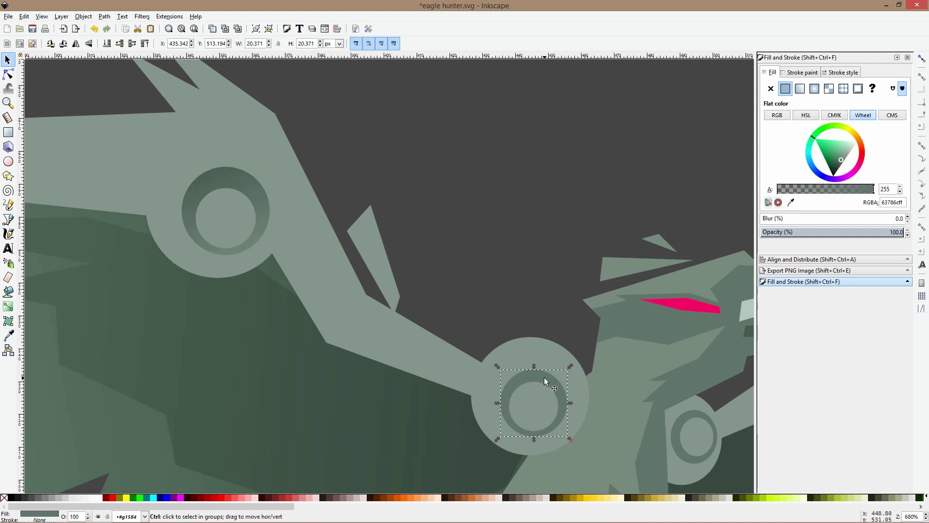
pyautogui.click(800, 88)
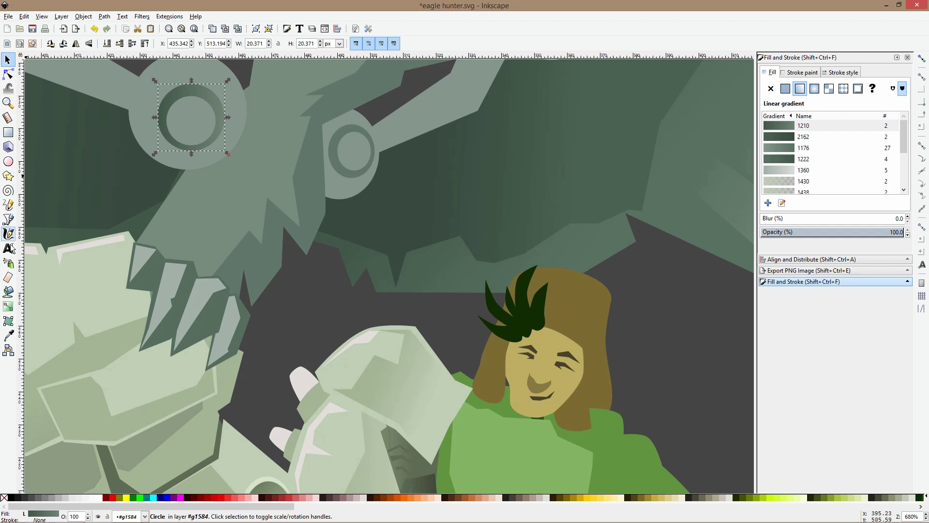
pyautogui.click(9, 307)
pyautogui.moveTo(158, 117); pyautogui.dragTo(165, 71)
# Fill the right shoulder joint's ring with linear gradient 1210, slanting from its dark upper-left edge down to its bottom
pyautogui.click(344, 128)
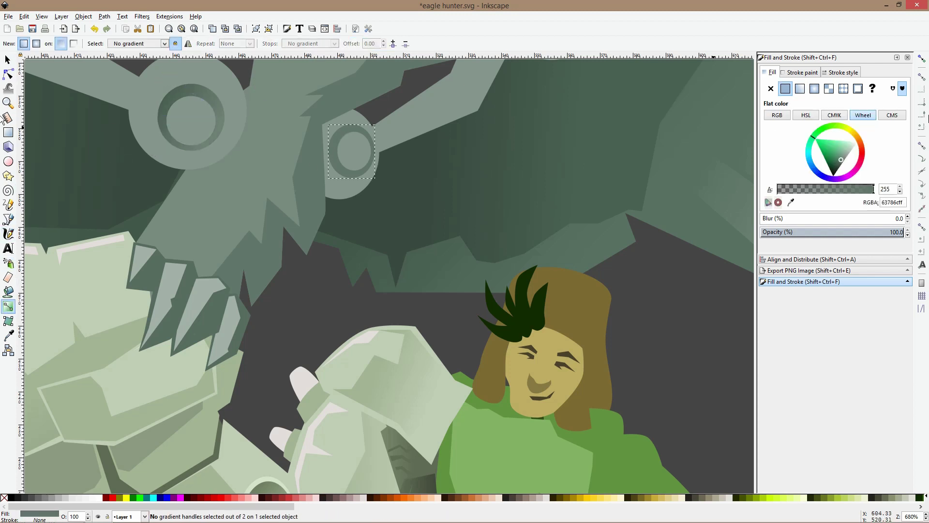
pyautogui.click(800, 88)
pyautogui.click(796, 138)
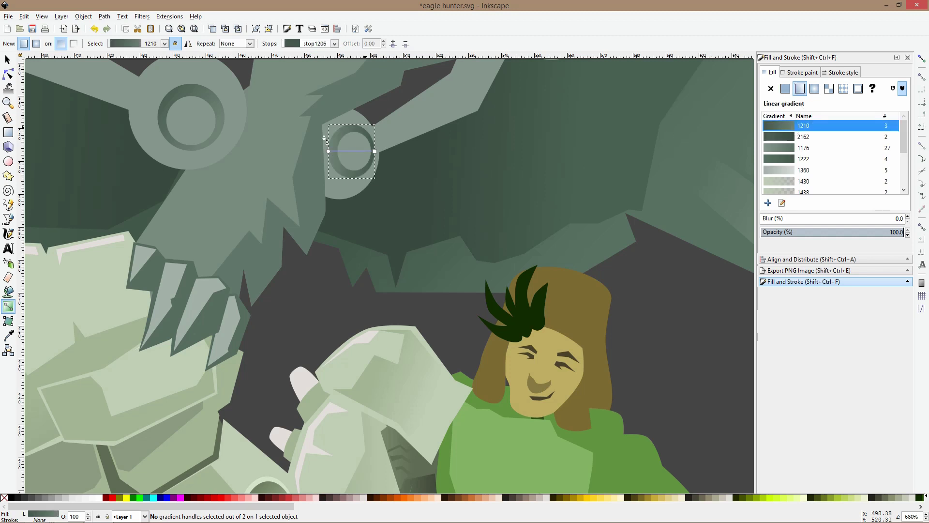
pyautogui.moveTo(374, 151); pyautogui.dragTo(350, 174)
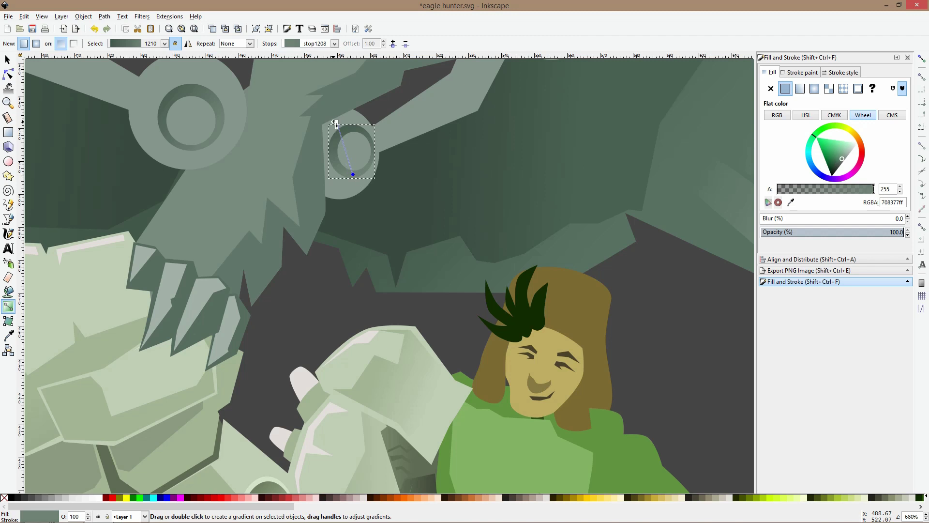
# Fill the ring of the beak-tip joint with linear gradient 1210, placing its dark end at the upper part
pyautogui.scroll(-4, 392, 166)
pyautogui.scroll(3, 435, 120)
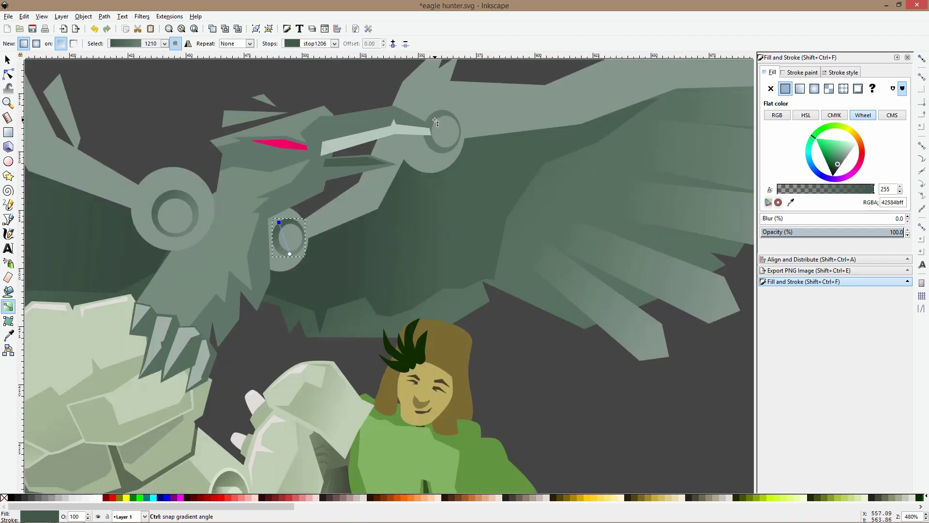
pyautogui.click(436, 120)
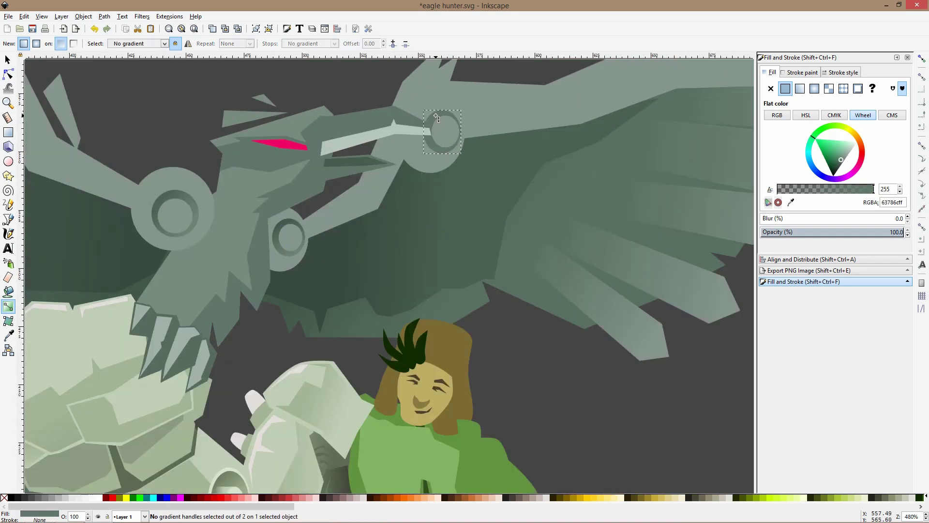
pyautogui.click(800, 88)
pyautogui.click(788, 139)
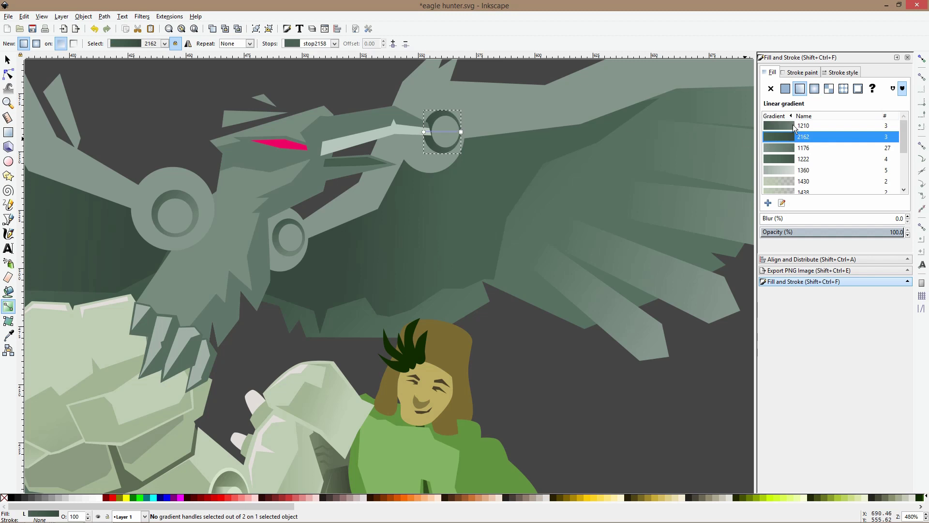
pyautogui.click(795, 127)
pyautogui.moveTo(461, 132); pyautogui.dragTo(432, 121)
pyautogui.click(433, 122)
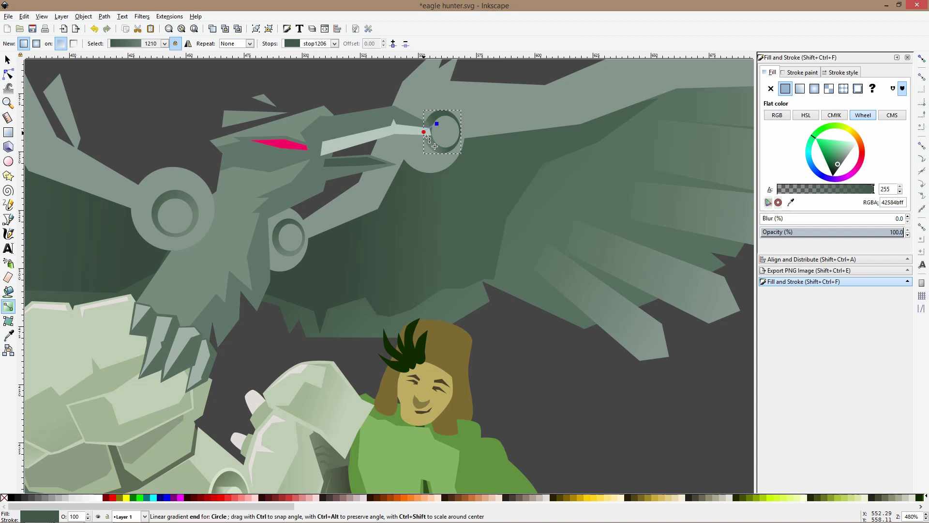
pyautogui.press('s')
# Give the right wing's upper arm shape a linear gradient from the joint toward the wingtip, ending in sampled green 798c80
pyautogui.scroll(-3, 472, 182)
pyautogui.click(487, 146)
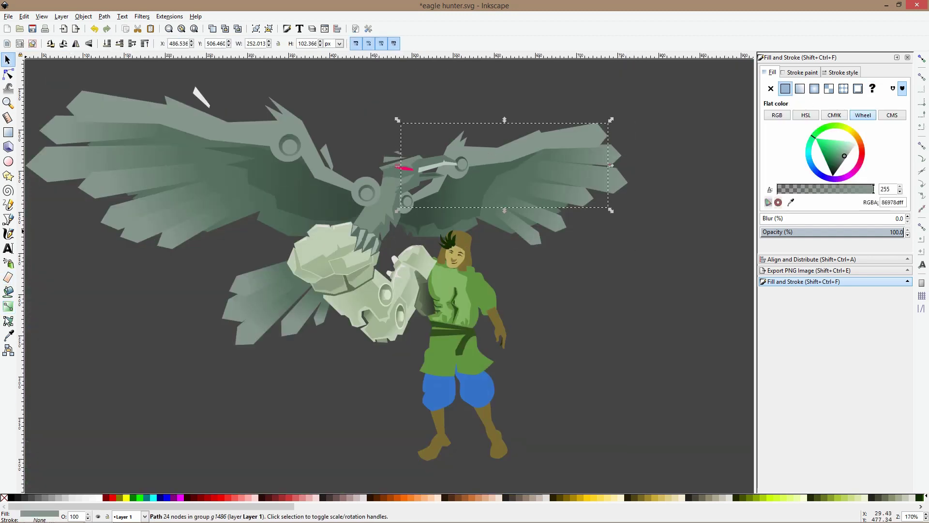
pyautogui.moveTo(479, 161); pyautogui.dragTo(570, 152)
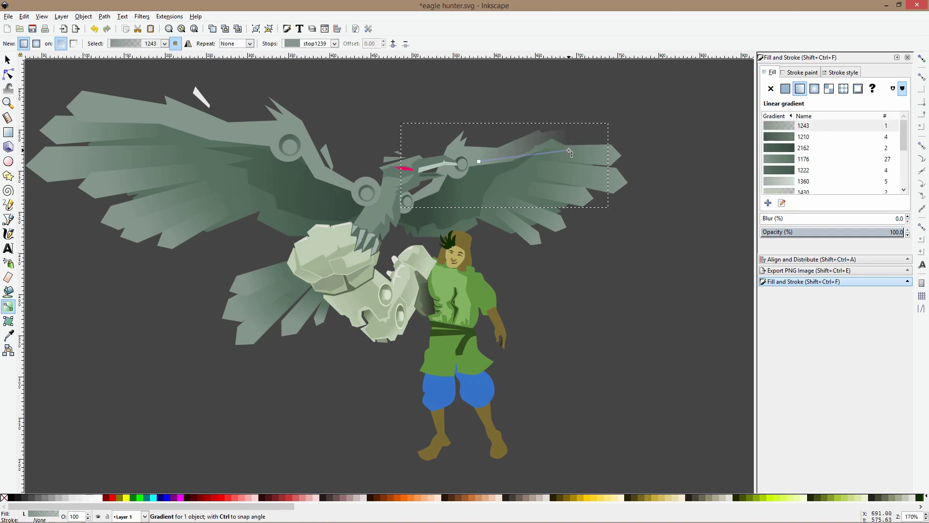
pyautogui.click(8, 335)
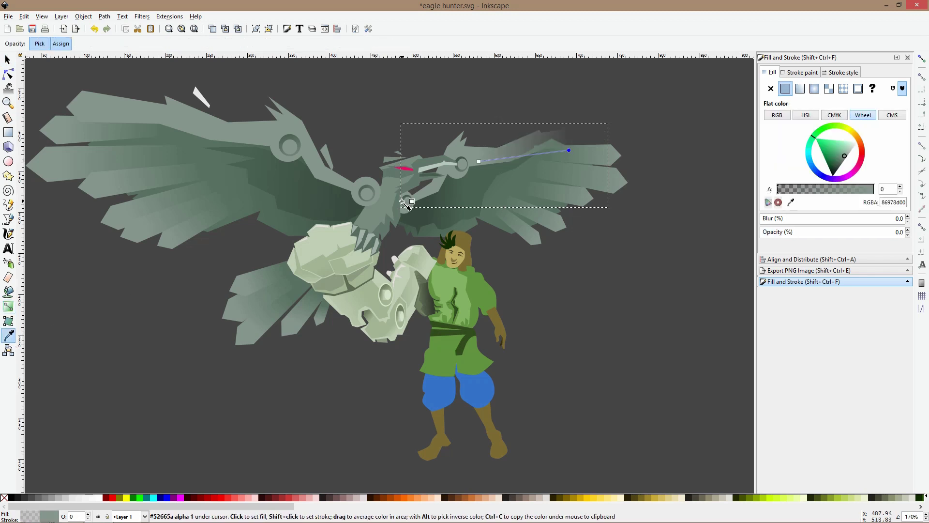
pyautogui.click(385, 202)
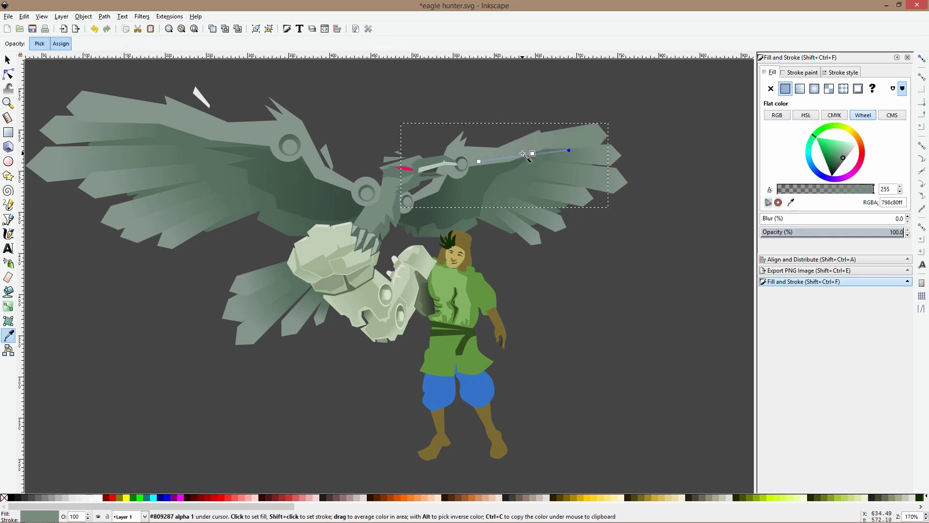
pyautogui.press('s')
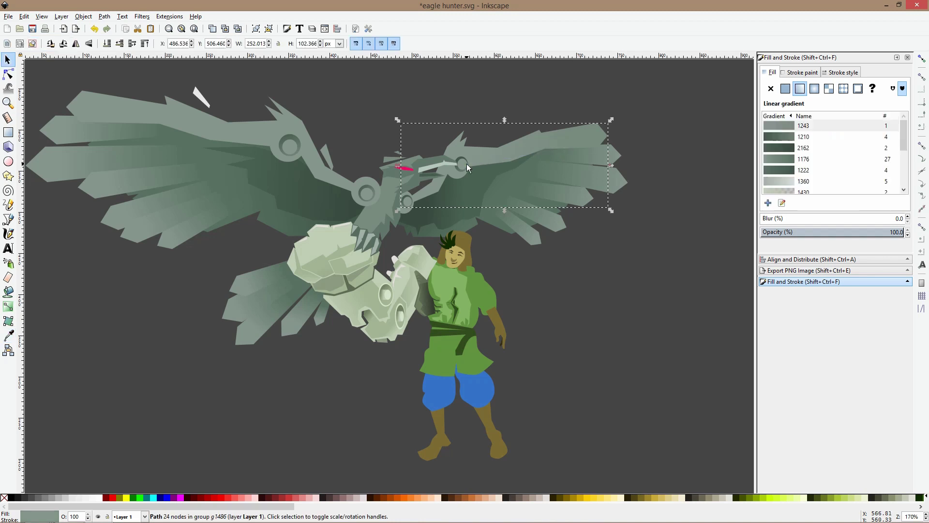
# Give the left wing's upper arm shape a linear gradient from its upper joint to the wingtip, ending in light grey-green b7c8be
pyautogui.keyDown('ctrl'); pyautogui.click(165, 127); pyautogui.keyUp('ctrl')
pyautogui.click(15, 309)
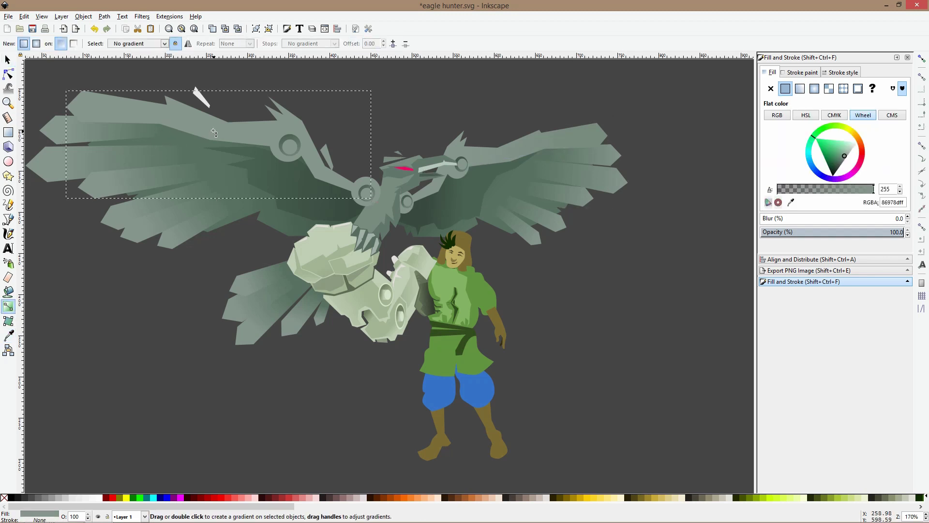
pyautogui.moveTo(215, 134); pyautogui.dragTo(64, 102)
pyautogui.click(8, 335)
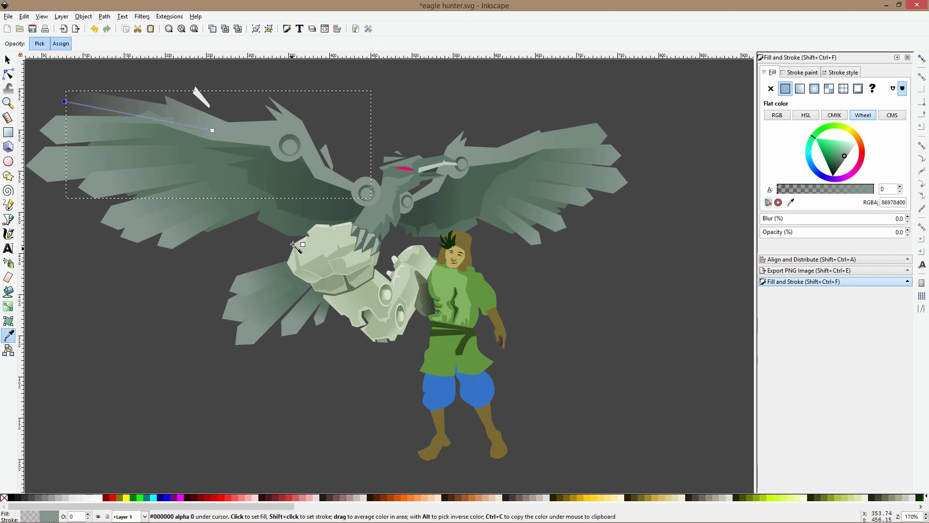
pyautogui.click(151, 125)
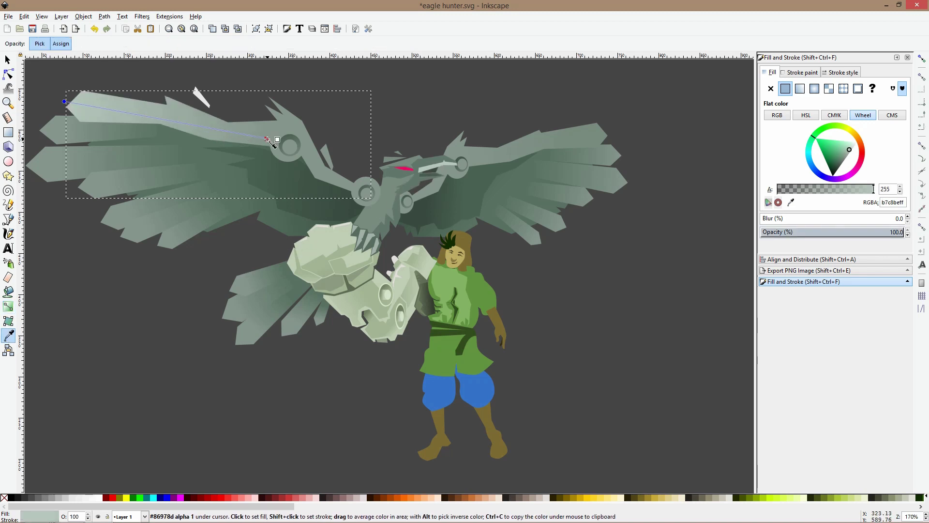
pyautogui.press('s')
# Recolour the small loose white feather above the left wing with sampled grey-green 97a89e
pyautogui.press('Escape')
pyautogui.keyDown('ctrl'); pyautogui.click(197, 103); pyautogui.keyUp('ctrl')
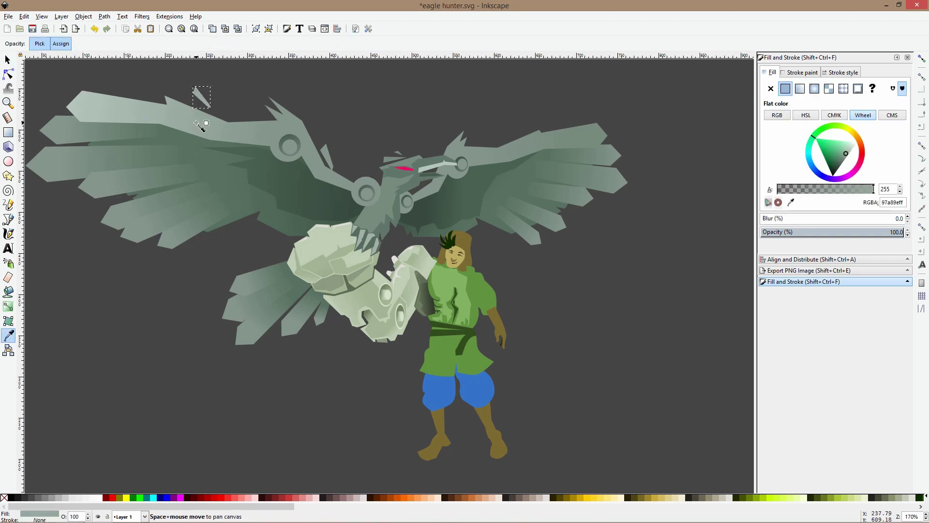
pyautogui.keyDown('ctrl'); pyautogui.click(419, 138); pyautogui.keyUp('ctrl')
# Compare the recoloured eagle hunter with the earlier versions beside it and inspect its overall tones
pyautogui.keyDown('ctrl'); pyautogui.scroll(-3, 421, 139); pyautogui.keyUp('ctrl')
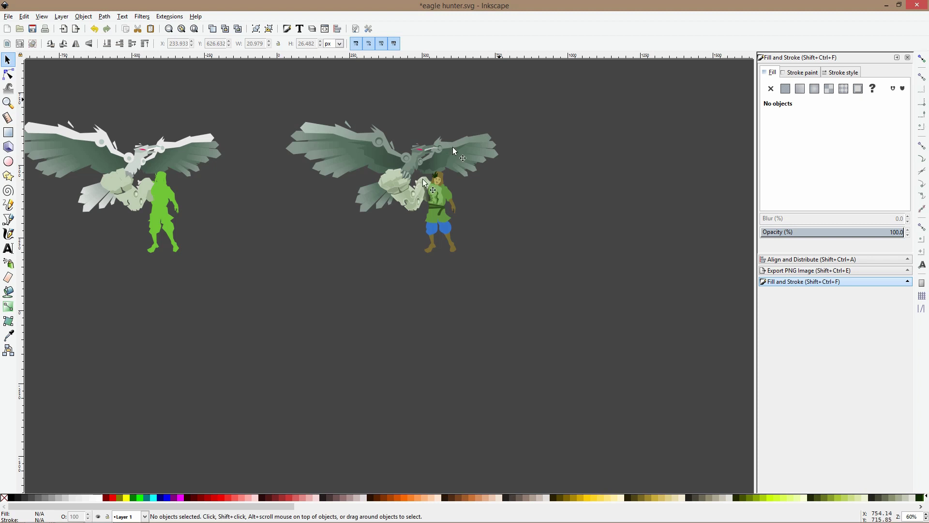
pyautogui.keyDown('ctrl'); pyautogui.scroll(4, 412, 176); pyautogui.keyUp('ctrl')
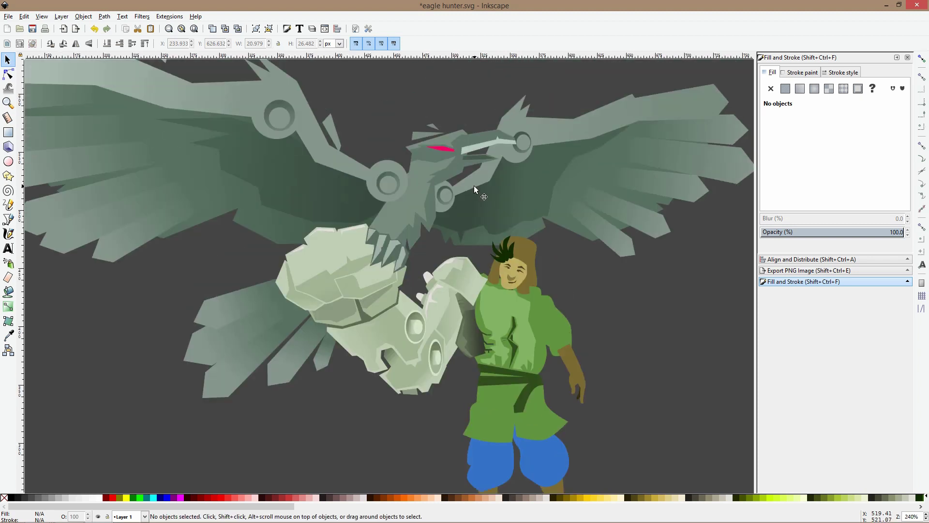
pyautogui.keyDown('ctrl'); pyautogui.scroll(-7, 474, 185); pyautogui.keyUp('ctrl')
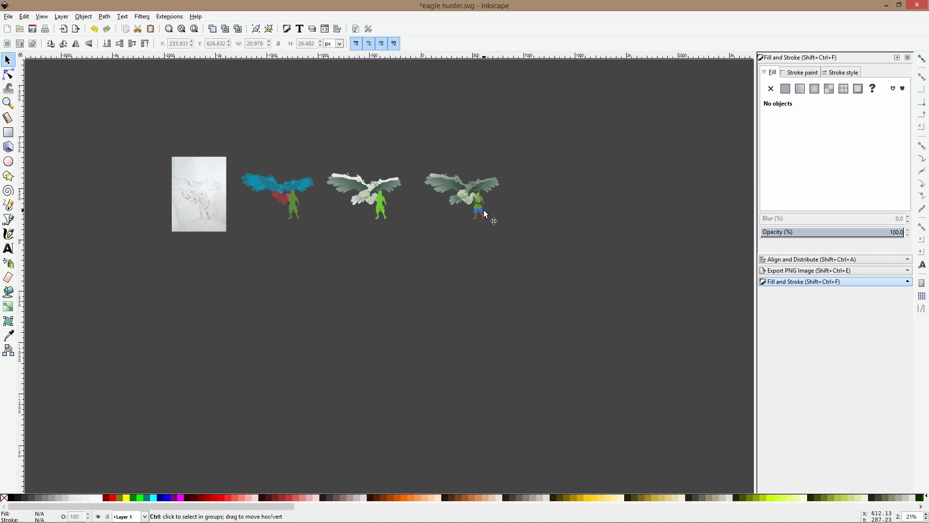
pyautogui.keyDown('ctrl'); pyautogui.scroll(2, 479, 205); pyautogui.keyUp('ctrl')
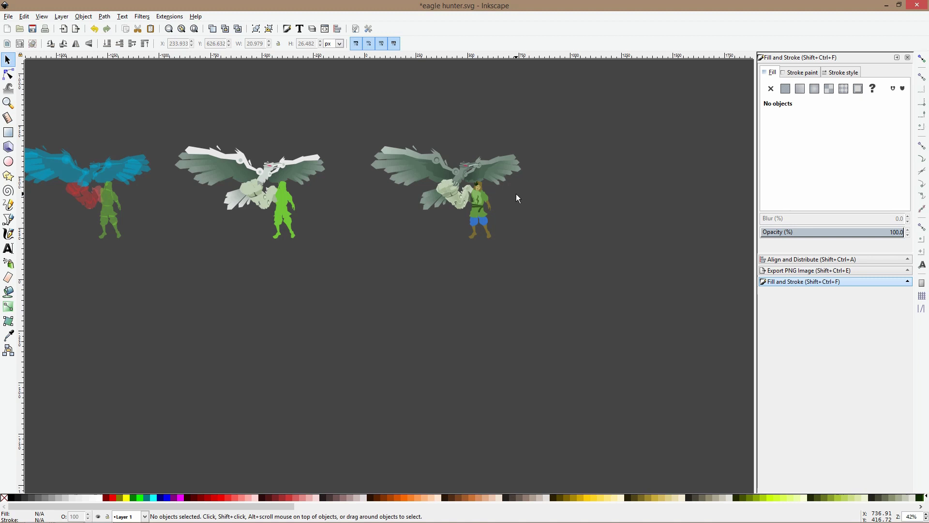
pyautogui.keyDown('ctrl'); pyautogui.scroll(1, 489, 185); pyautogui.keyUp('ctrl')
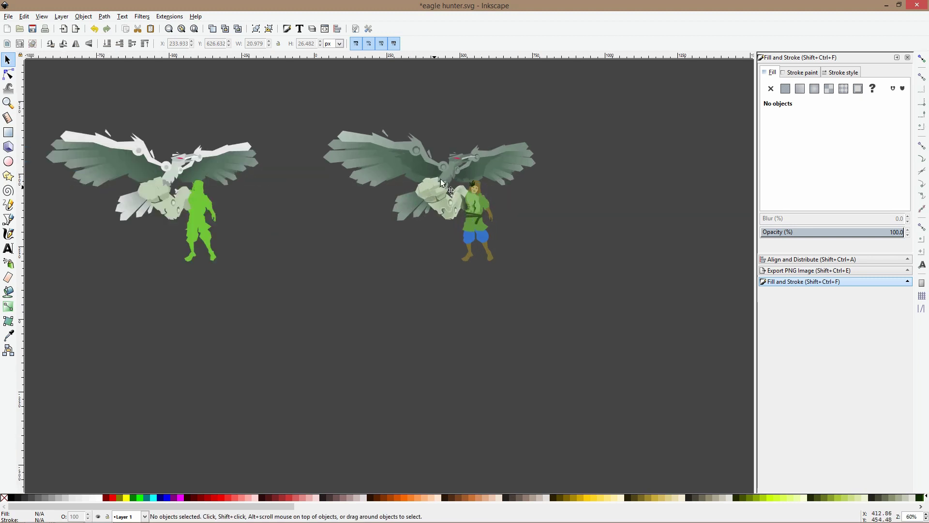
pyautogui.keyDown('ctrl'); pyautogui.scroll(3, 473, 154); pyautogui.keyUp('ctrl')
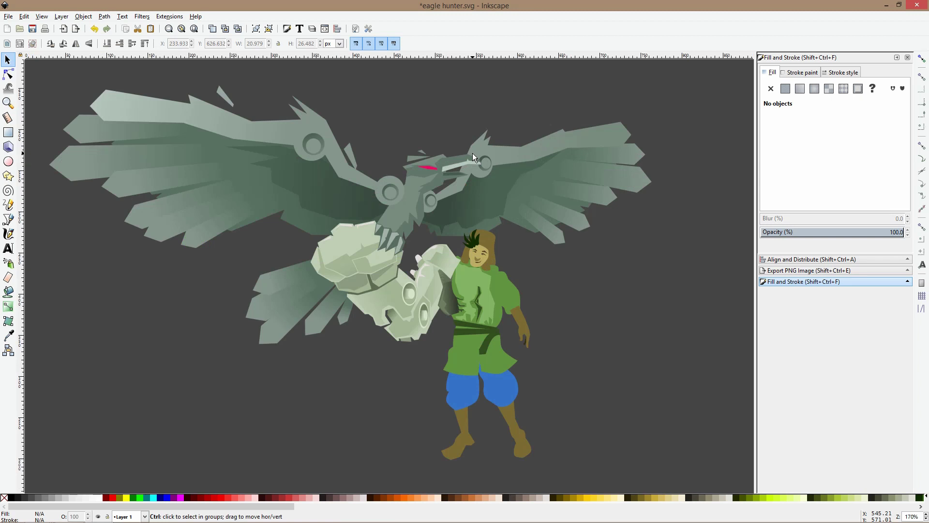
pyautogui.keyDown('ctrl'); pyautogui.scroll(1, 474, 154); pyautogui.keyUp('ctrl')
pyautogui.scroll(-2, 388, 353)
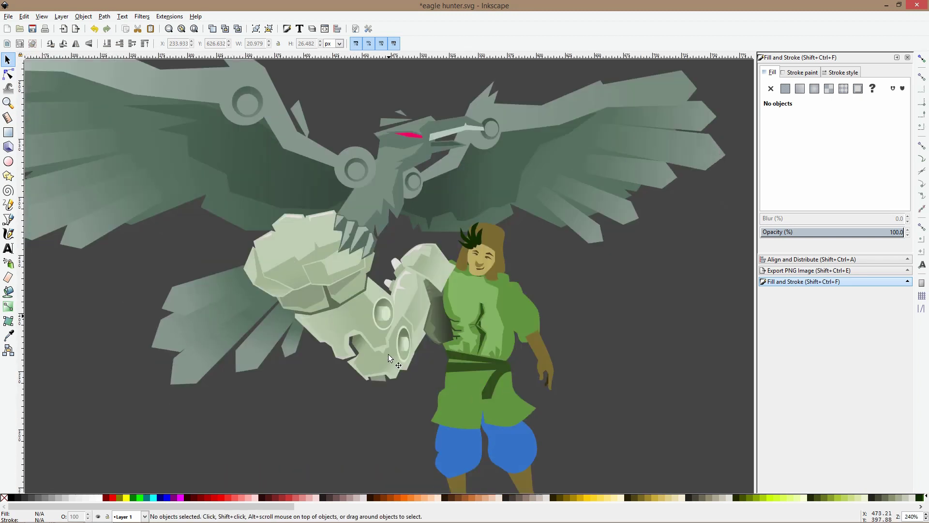
# Narrow the light gradient rectangle beside the inner ellipse of the pale body's upper oval joint, and delete it
pyautogui.keyDown('ctrl'); pyautogui.scroll(4, 340, 249); pyautogui.keyUp('ctrl')
pyautogui.keyDown('ctrl'); pyautogui.click(340, 248); pyautogui.keyUp('ctrl')
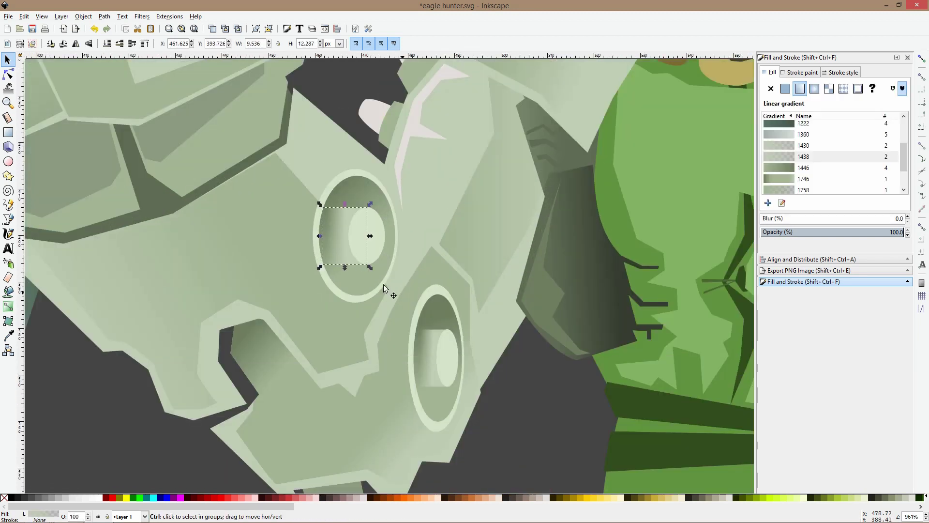
pyautogui.moveTo(320, 237); pyautogui.dragTo(334, 236)
pyautogui.click(8, 74)
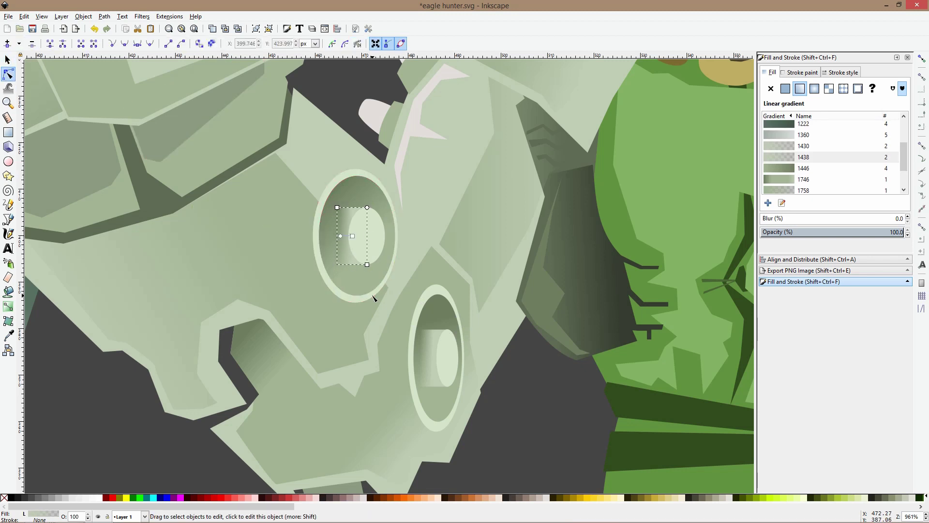
pyautogui.press('s')
pyautogui.press('Escape')
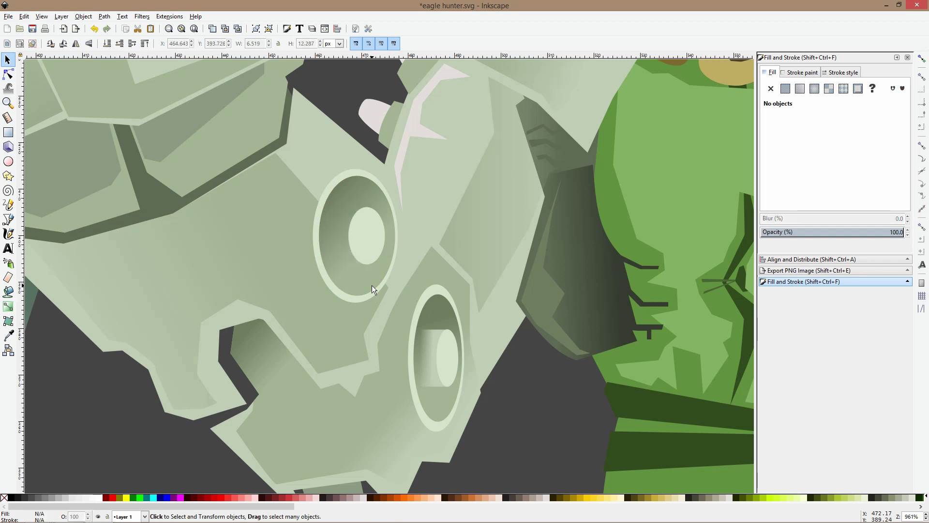
# Undo the deletion of the upper oval joint's gradient rectangle
pyautogui.scroll(-6, 372, 285)
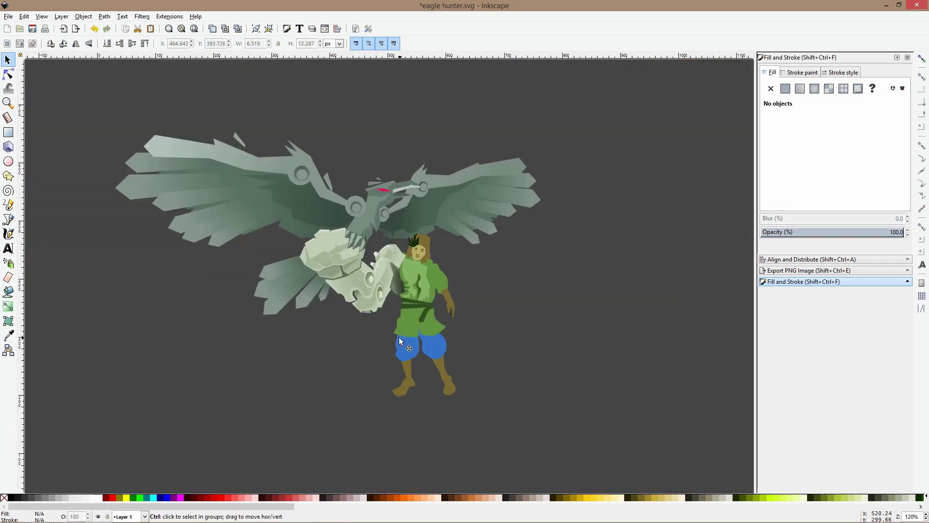
pyautogui.scroll(2, 380, 312)
pyautogui.hotkey('ctrl', 'shift', 'z')
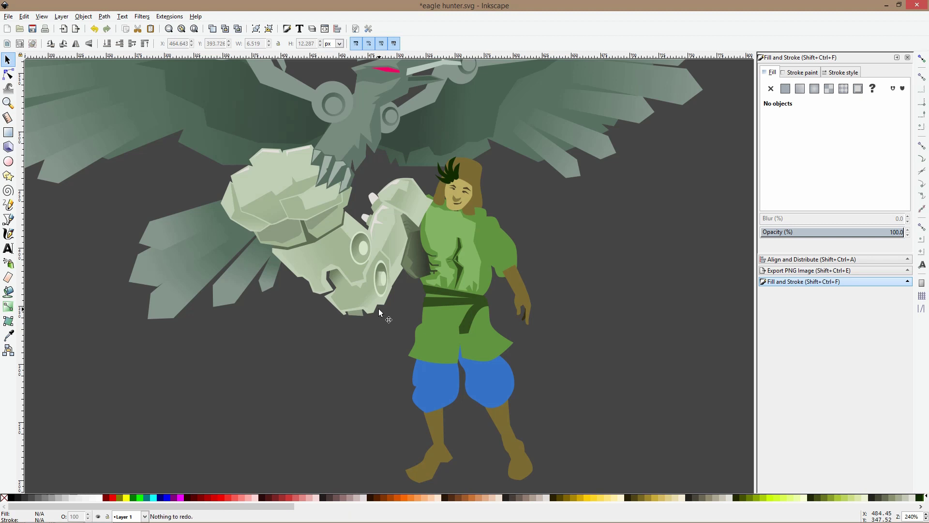
# Delete the gradient rectangles beside the inner ellipses of both pale oval joints, and select the upper joint's inner ellipse
pyautogui.scroll(3, 374, 278)
pyautogui.keyDown('ctrl'); pyautogui.click(373, 271); pyautogui.keyUp('ctrl')
pyautogui.keyDown('ctrl'); pyautogui.keyDown('shift'); pyautogui.click(330, 183); pyautogui.keyUp('shift'); pyautogui.keyUp('ctrl')
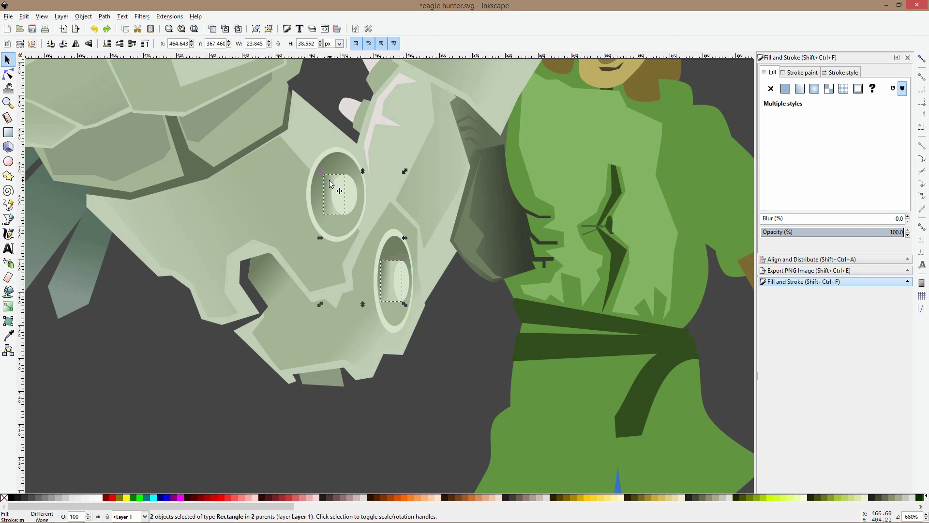
pyautogui.keyDown('ctrl'); pyautogui.click(346, 209); pyautogui.keyUp('ctrl')
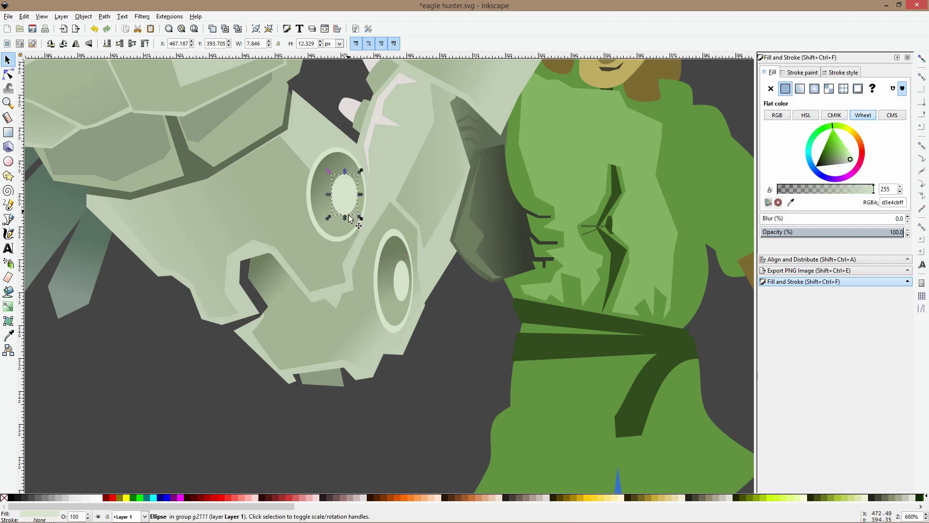
# Enlarge the light inner ellipses of both pale oval joints about their centres
pyautogui.moveTo(346, 217); pyautogui.dragTo(346, 222)
pyautogui.keyDown('ctrl'); pyautogui.click(402, 285); pyautogui.keyUp('ctrl')
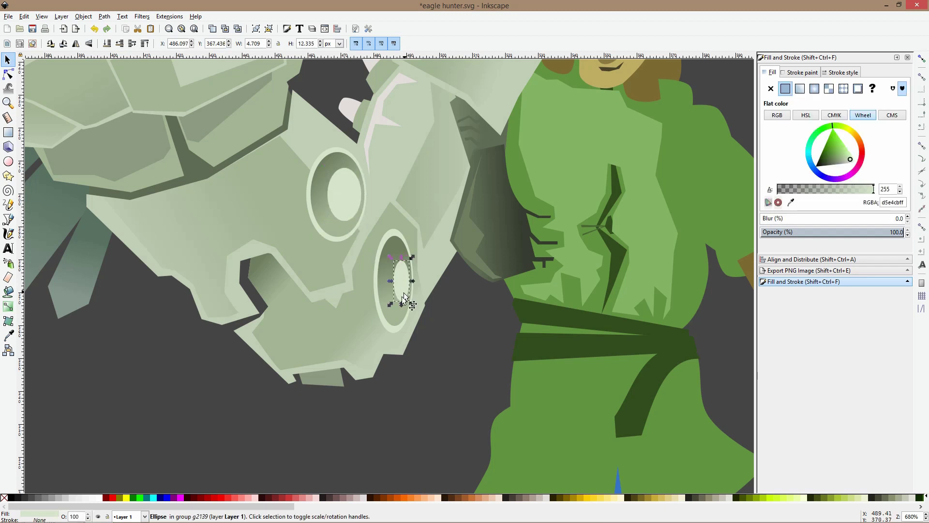
pyautogui.press('.')
pyautogui.press('.')
pyautogui.click(434, 342)
pyautogui.press('5')
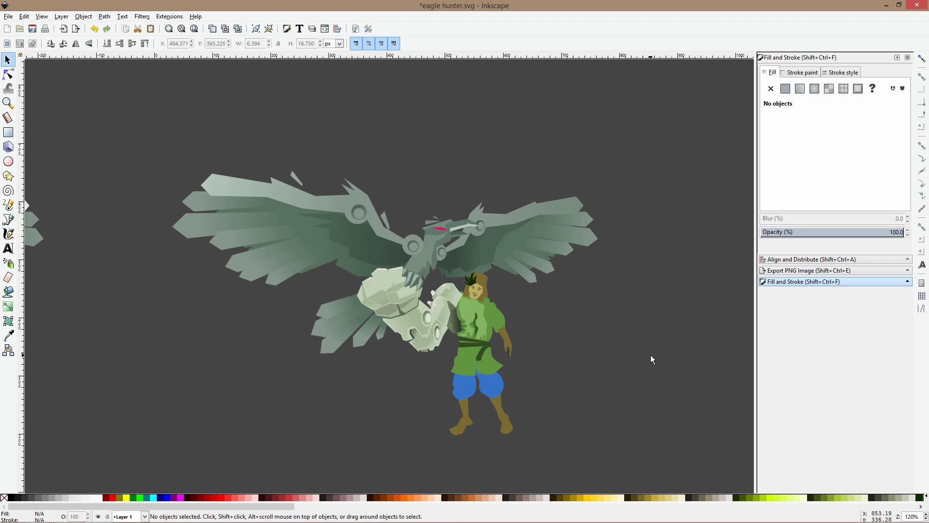
# Apply a linear gradient to the pale strip along the eagle's upper beak, running from pale grey-green to opaque white toward the beak tip
pyautogui.scroll(3, 459, 236)
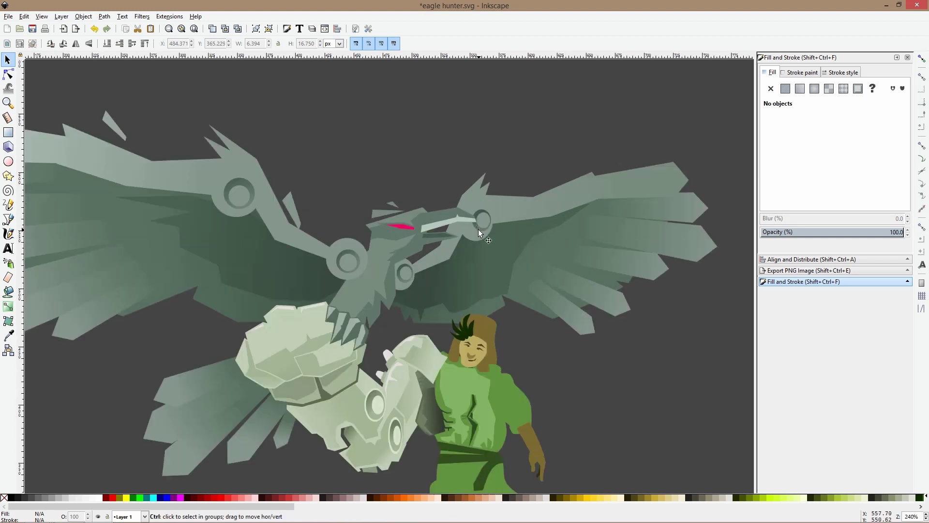
pyautogui.scroll(2, 439, 212)
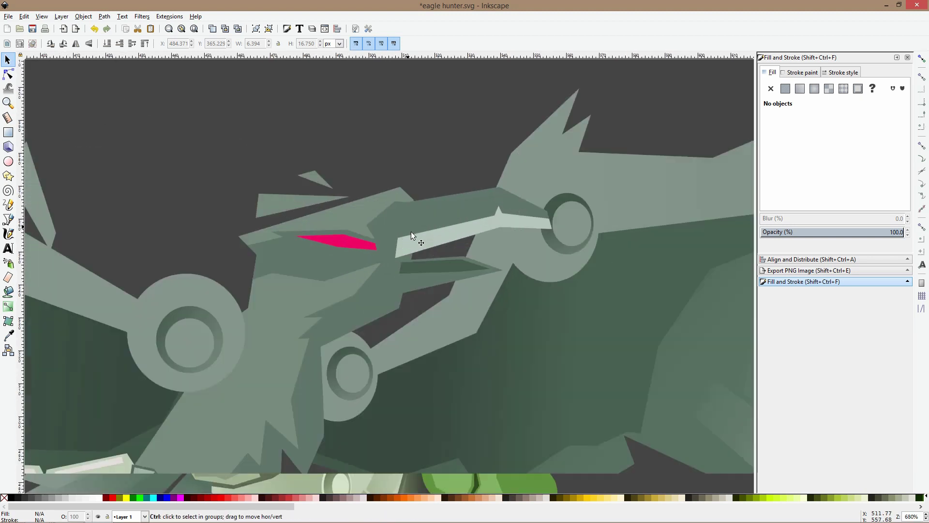
pyautogui.click(420, 242)
pyautogui.click(12, 312)
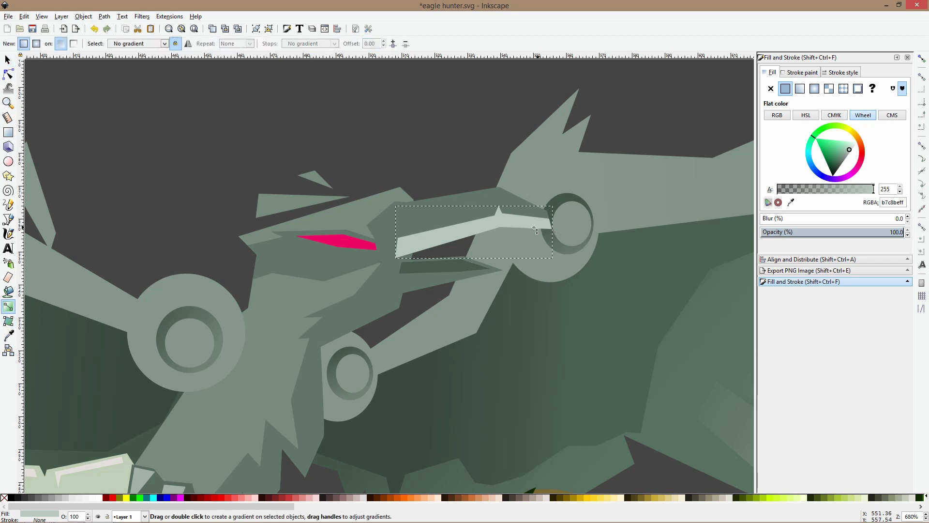
pyautogui.moveTo(433, 244); pyautogui.dragTo(481, 225)
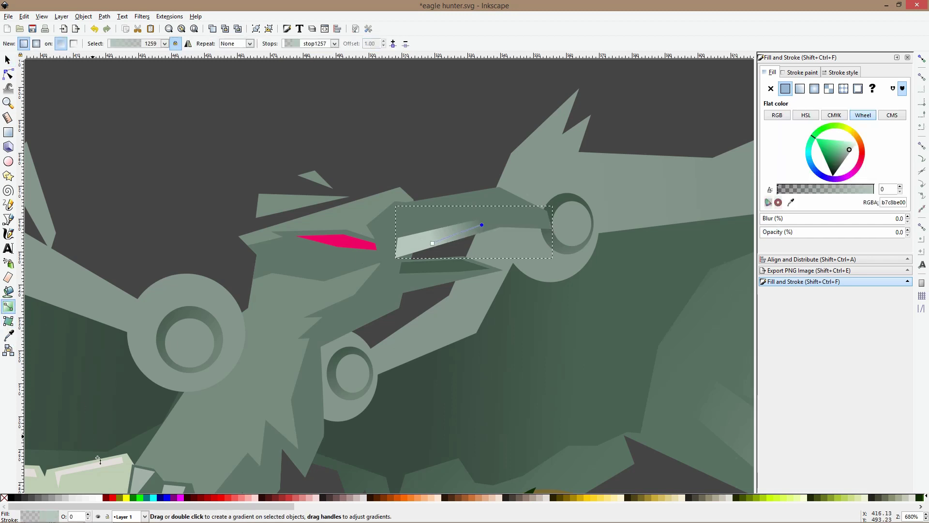
pyautogui.click(482, 224)
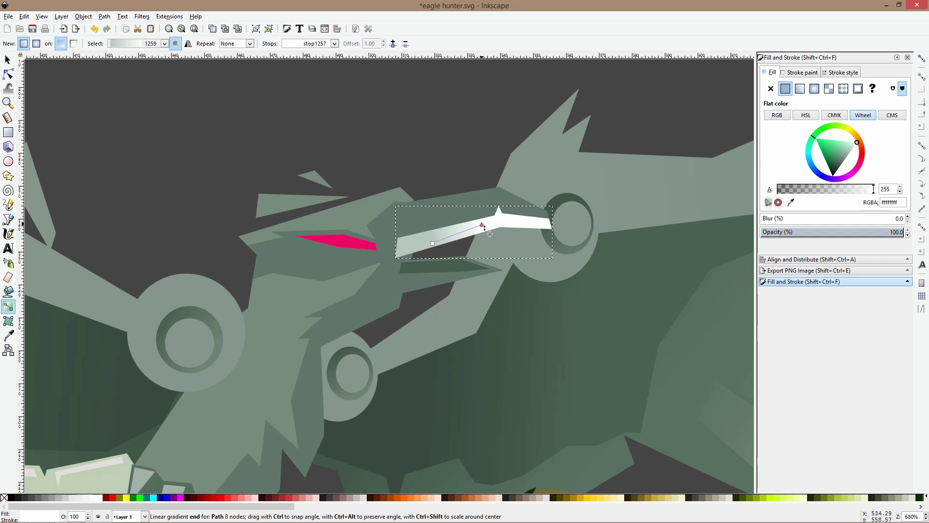
pyautogui.press('s')
pyautogui.click(453, 134)
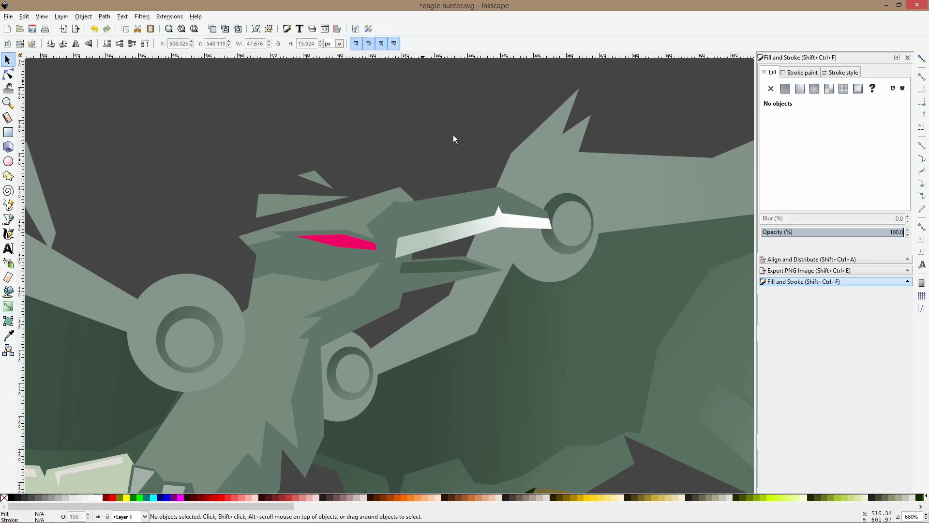
# Draw a thin pointed shard just off the left wing's longest feather tip and fill it with the feather's grey-green 86978d
pyautogui.scroll(-4, 540, 248)
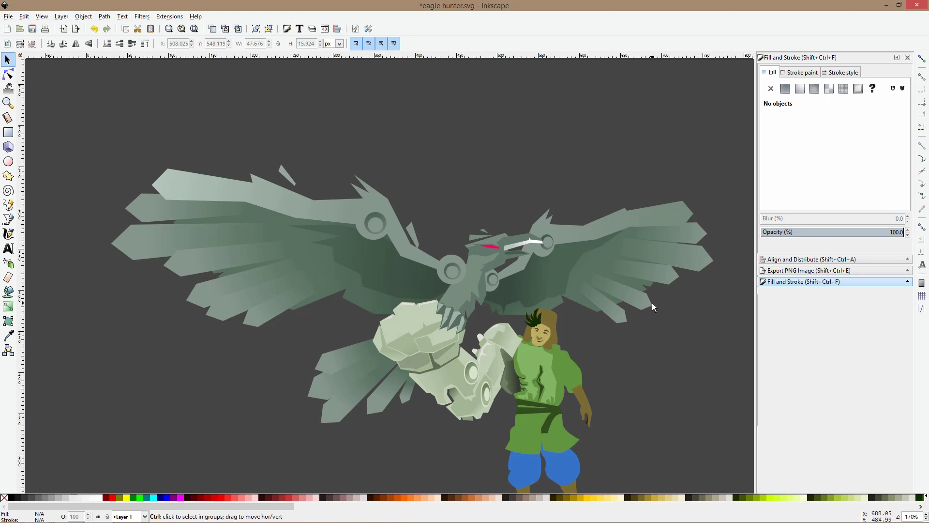
pyautogui.scroll(-3, 652, 303)
pyautogui.scroll(2, 644, 320)
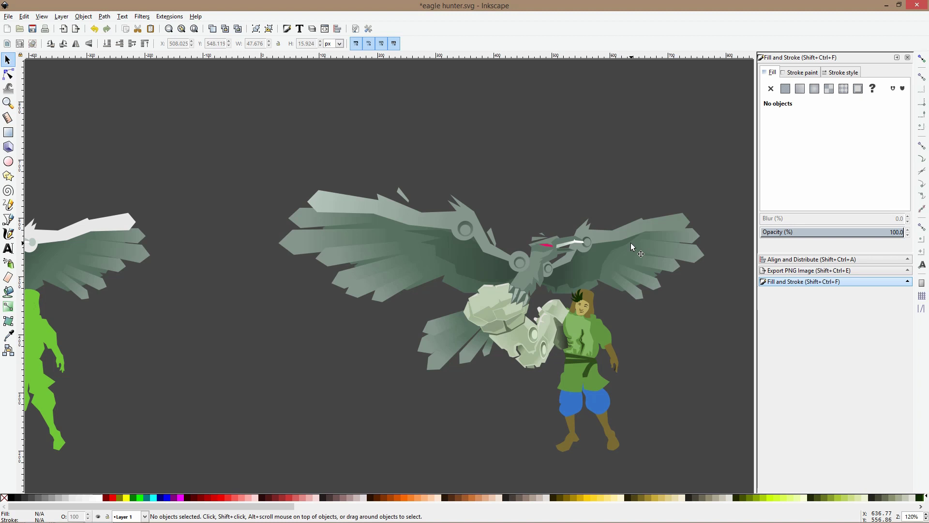
pyautogui.click(9, 219)
pyautogui.scroll(4, 224, 253)
pyautogui.press('s')
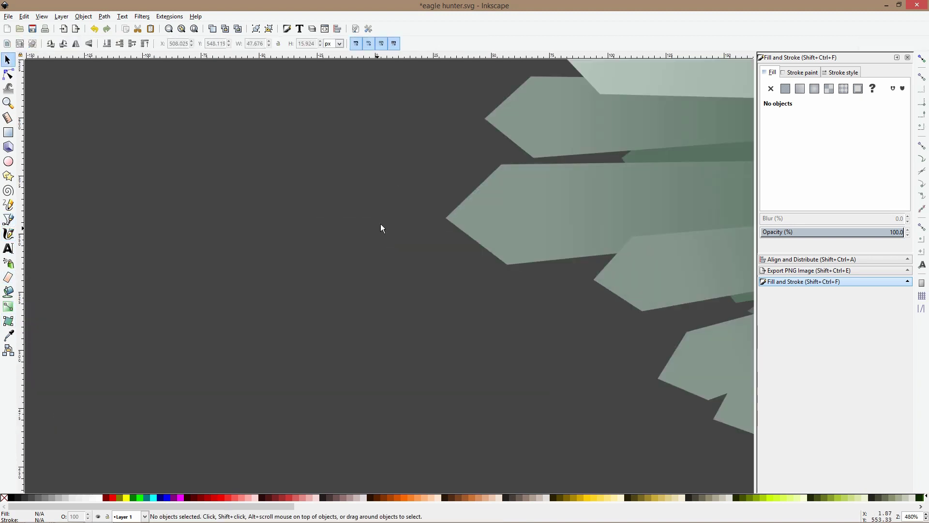
pyautogui.click(473, 222)
pyautogui.doubleClick(473, 222)
pyautogui.press('b')
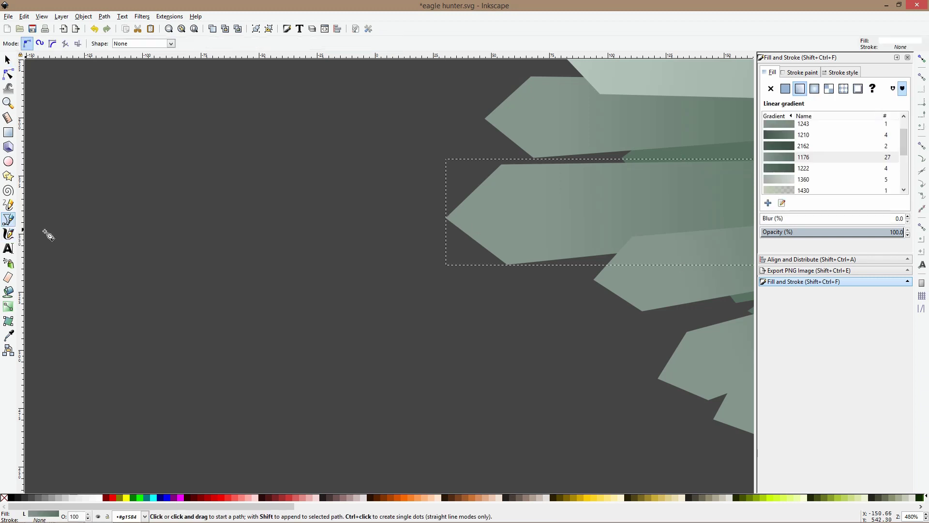
pyautogui.click(490, 269)
pyautogui.click(433, 247)
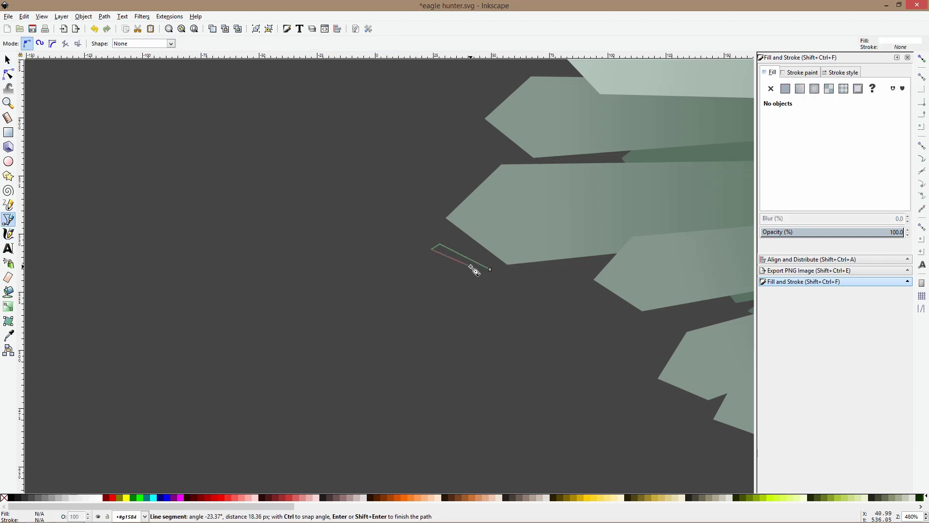
pyautogui.click(490, 269)
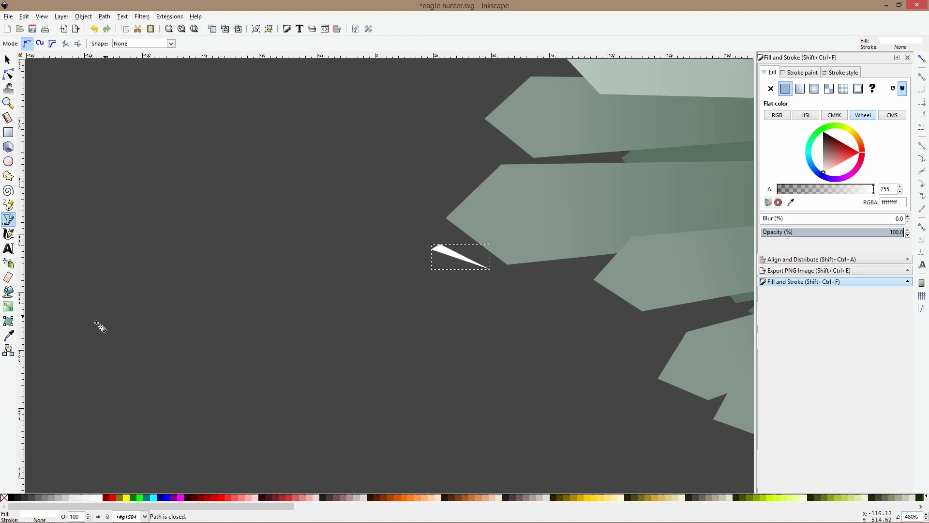
pyautogui.click(8, 335)
pyautogui.click(504, 233)
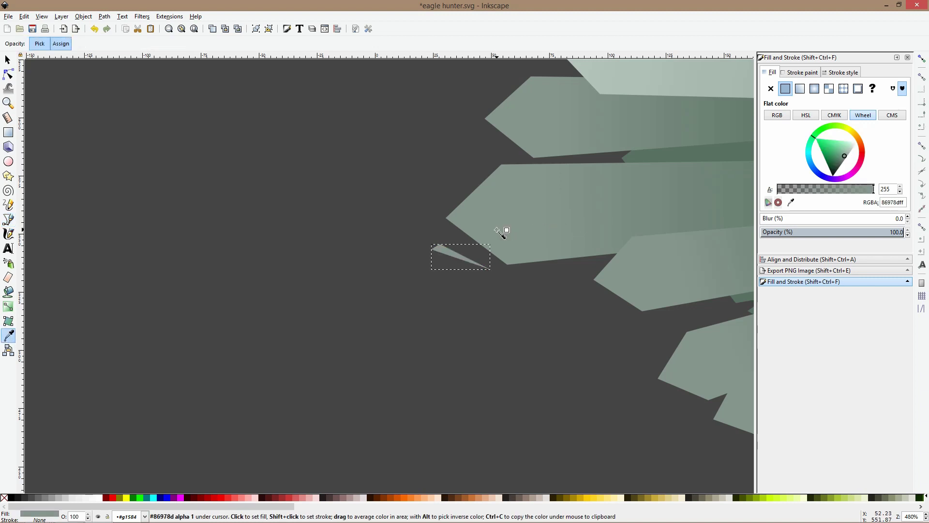
# Draw a small grey-green shard, about 8 by 13 px, just beyond the right wing's outer feather tips
pyautogui.click(9, 218)
pyautogui.scroll(-6, 548, 238)
pyautogui.moveTo(678, 249); pyautogui.dragTo(570, 245)
pyautogui.scroll(5, 636, 240)
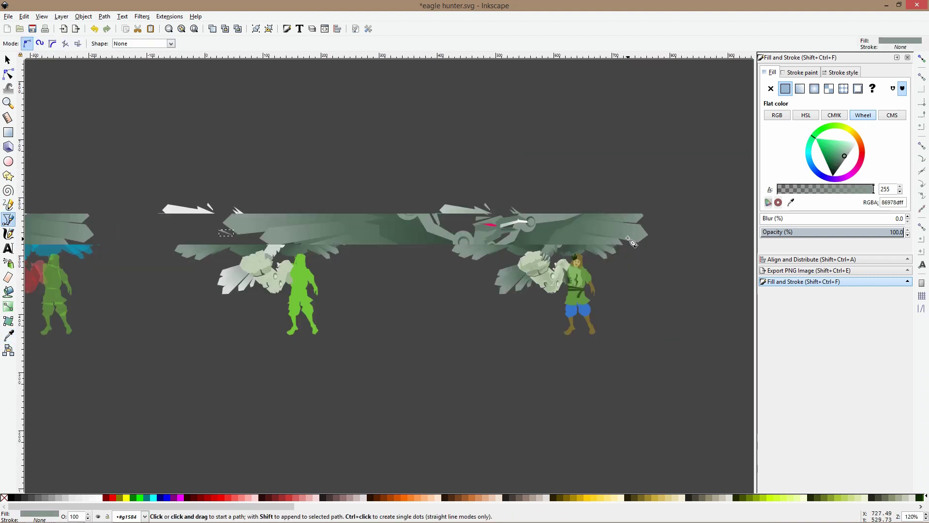
pyautogui.click(686, 182)
pyautogui.click(674, 194)
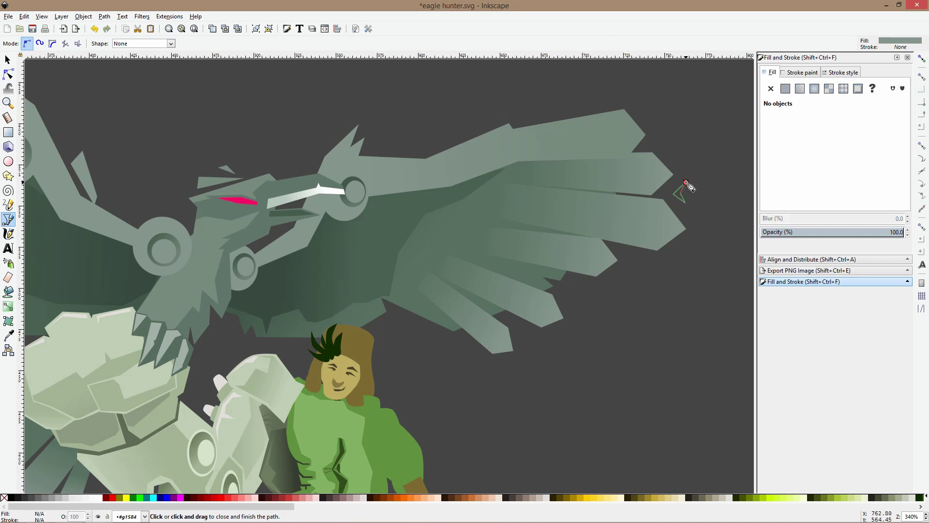
pyautogui.click(686, 183)
# Move the small shard slightly closer to the right wing's outer feather tips
pyautogui.press('s')
pyautogui.click(697, 240)
pyautogui.scroll(-3, 697, 240)
pyautogui.scroll(-2, 697, 239)
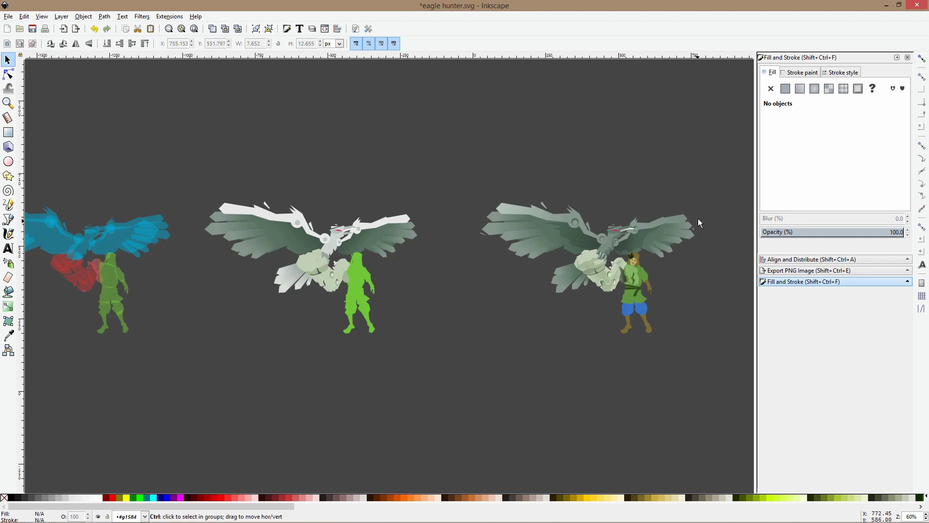
pyautogui.scroll(5, 698, 218)
pyautogui.keyDown('ctrl'); pyautogui.click(672, 278); pyautogui.keyUp('ctrl')
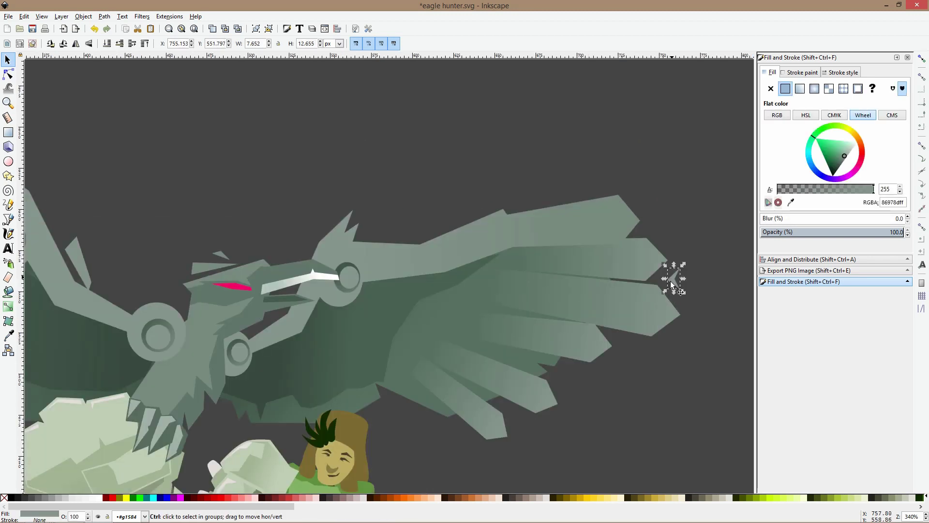
pyautogui.keyDown('ctrl'); pyautogui.click(651, 295); pyautogui.keyUp('ctrl')
pyautogui.keyDown('alt'); pyautogui.click(651, 300); pyautogui.keyUp('alt')
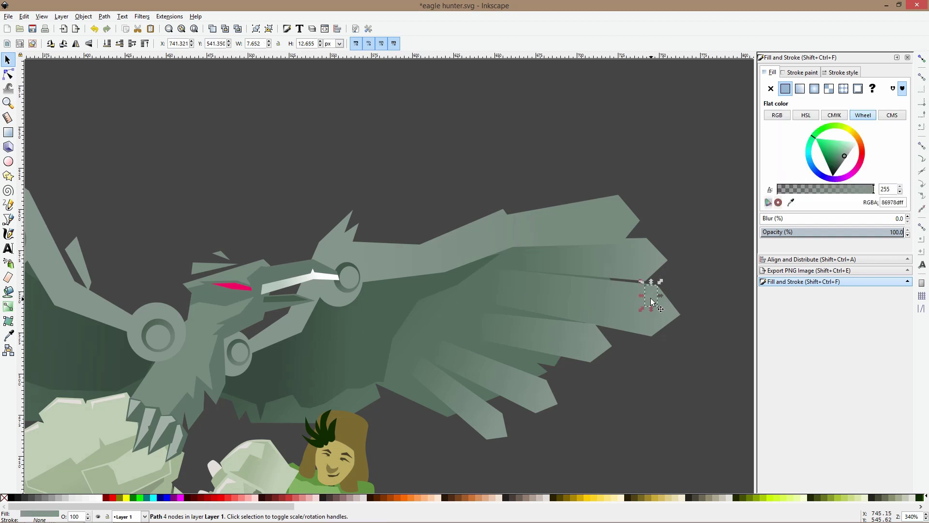
pyautogui.click(704, 295)
pyautogui.scroll(-3, 660, 326)
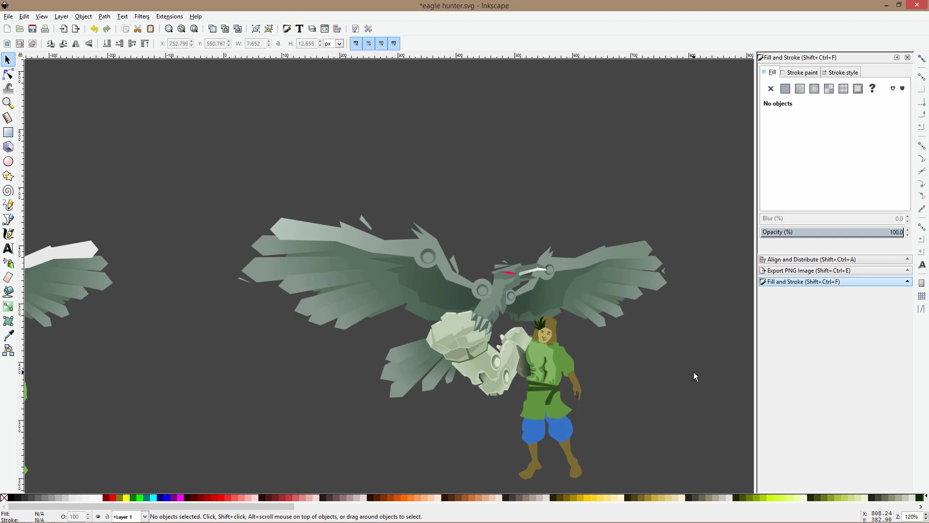
# Move the hunter figure away from the eagle, and undo the move
pyautogui.scroll(-3, 694, 376)
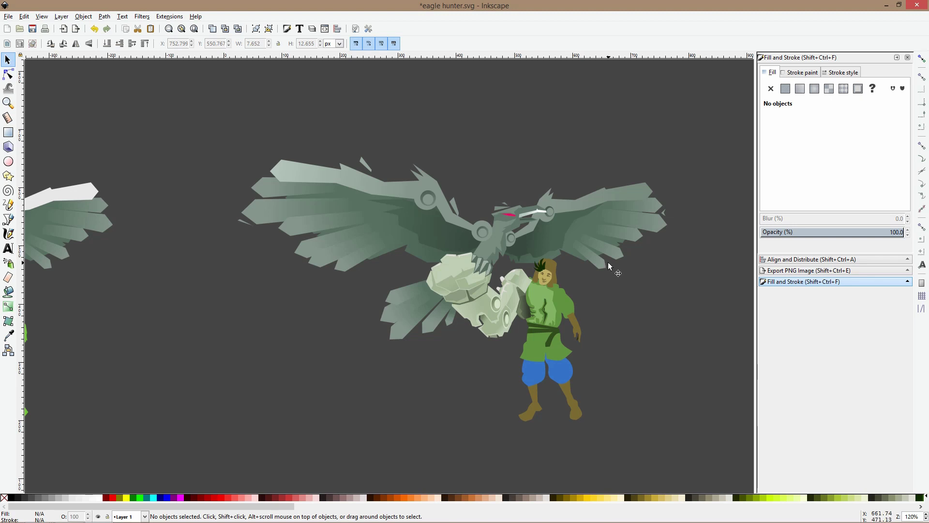
pyautogui.click(539, 304)
pyautogui.moveTo(539, 304); pyautogui.dragTo(697, 347)
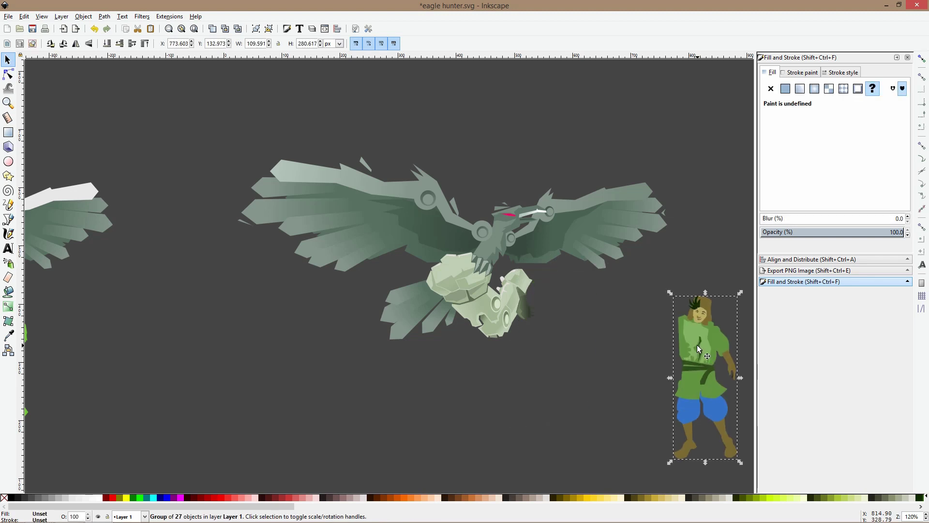
pyautogui.hotkey('ctrl', 'z')
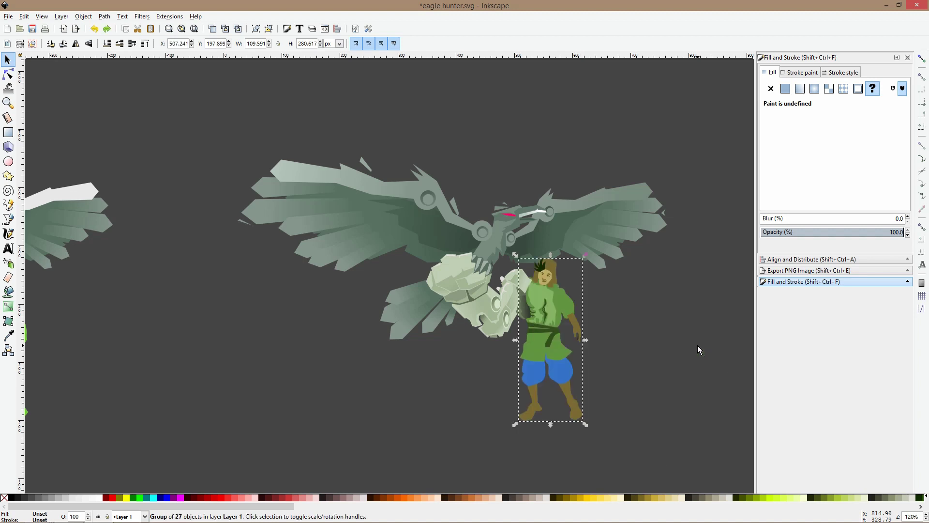
# Select the hunter's brown forearm together with its dark finger piece and move both slightly down from the green sleeve
pyautogui.scroll(3, 595, 406)
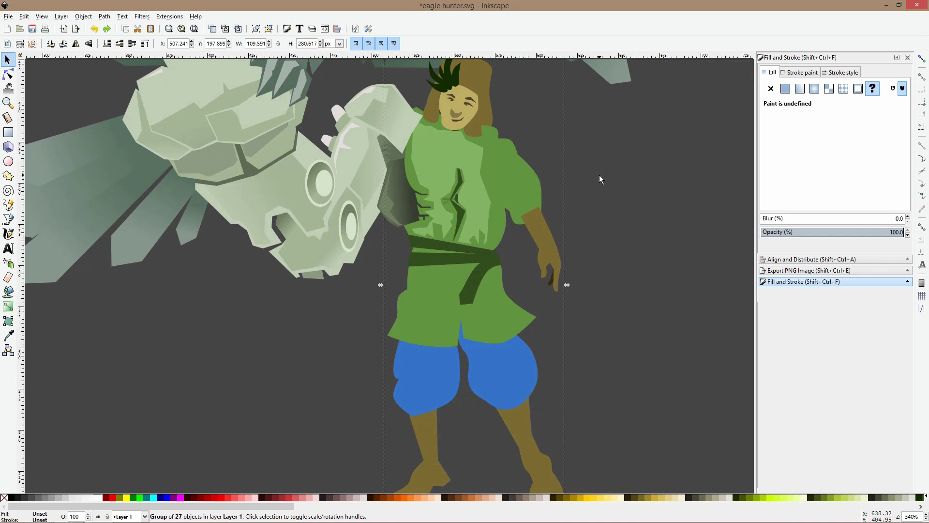
pyautogui.moveTo(600, 175); pyautogui.dragTo(553, 243)
pyautogui.keyDown('ctrl'); pyautogui.click(553, 243); pyautogui.keyUp('ctrl')
pyautogui.moveTo(586, 205); pyautogui.dragTo(494, 307)
pyautogui.moveTo(554, 254); pyautogui.dragTo(547, 273)
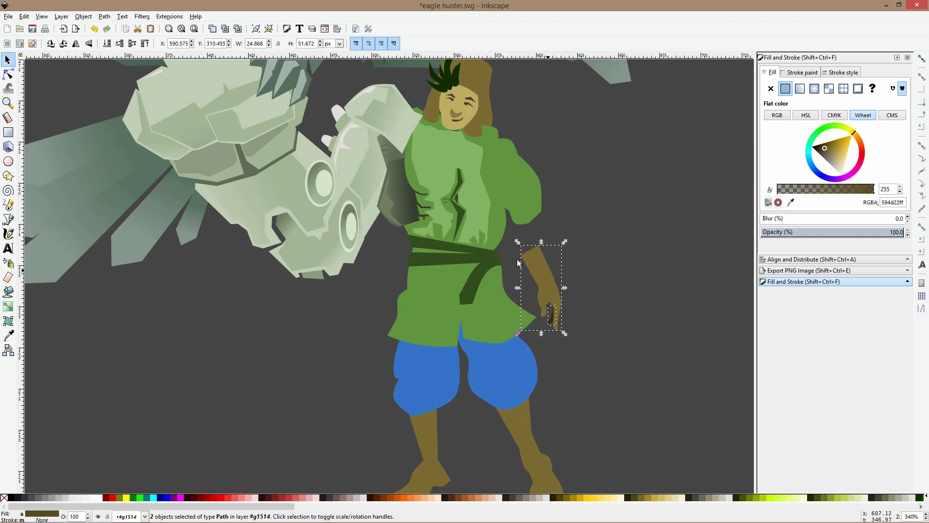
pyautogui.click(8, 74)
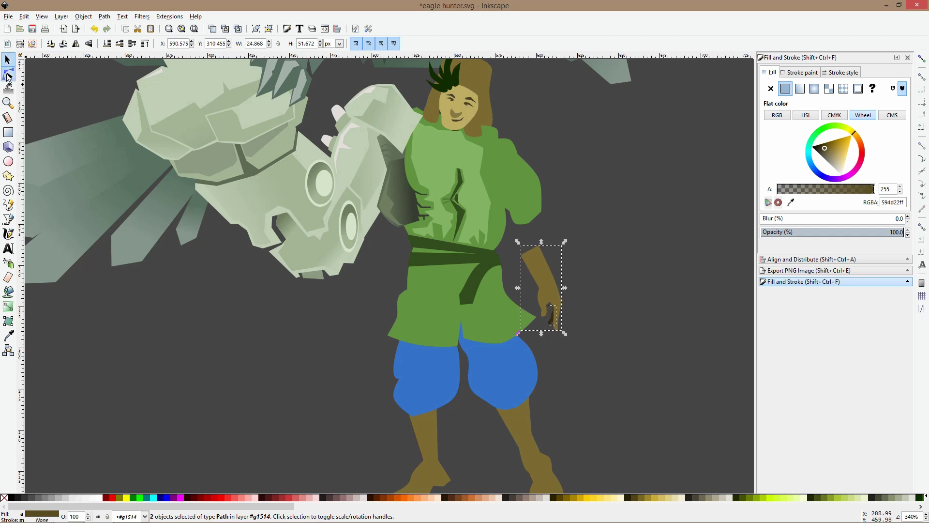
pyautogui.click(536, 219)
pyautogui.moveTo(552, 202); pyautogui.dragTo(528, 231)
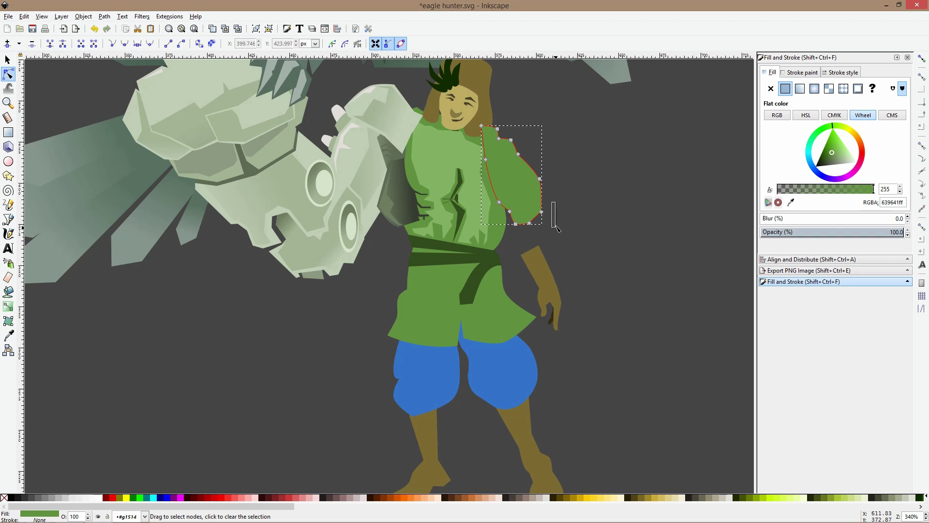
# Draw a closed six-sided lower sleeve shape bridging the green upper sleeve and the top of the brown forearm
pyautogui.click(8, 220)
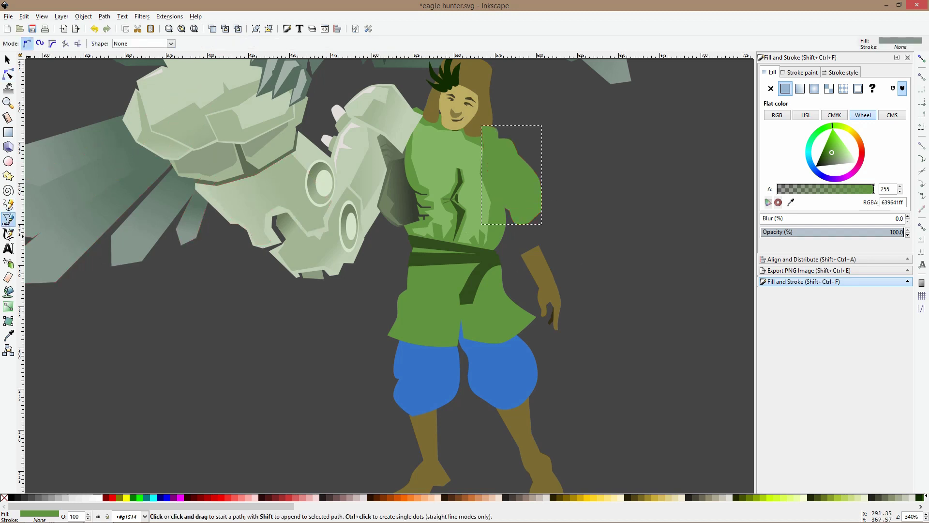
pyautogui.click(517, 220)
pyautogui.click(508, 249)
pyautogui.click(520, 261)
pyautogui.click(538, 269)
pyautogui.click(545, 237)
pyautogui.click(540, 215)
pyautogui.click(516, 220)
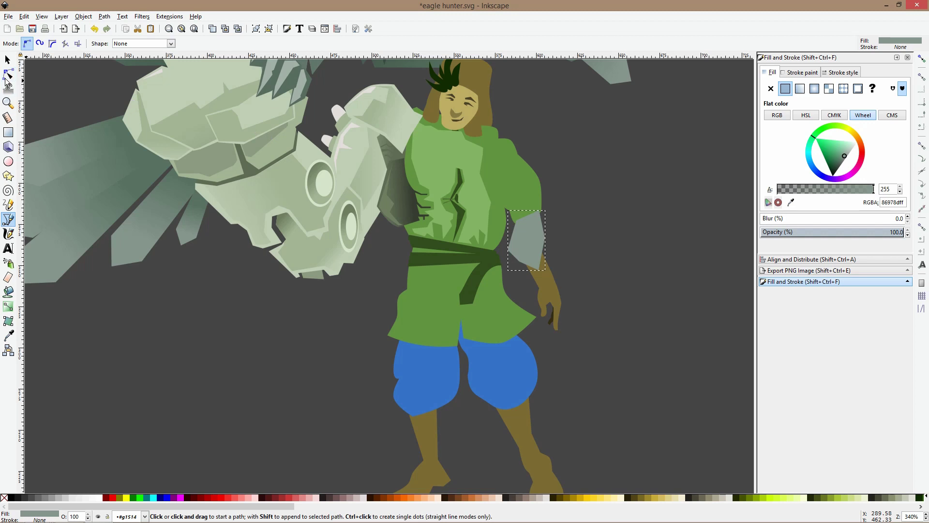
# Reshape the lower sleeve piece, smoothing its inner edge so it tapers toward the forearm
pyautogui.click(8, 75)
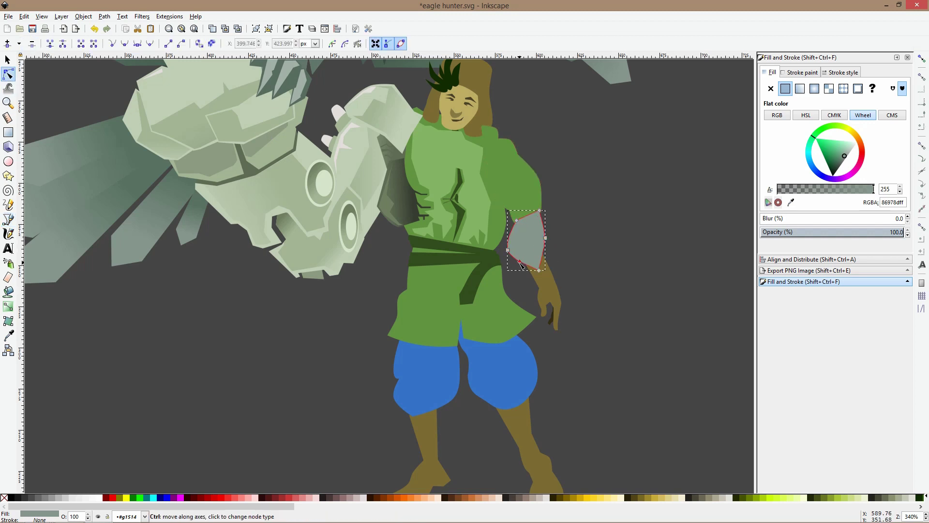
pyautogui.moveTo(510, 250); pyautogui.dragTo(531, 267)
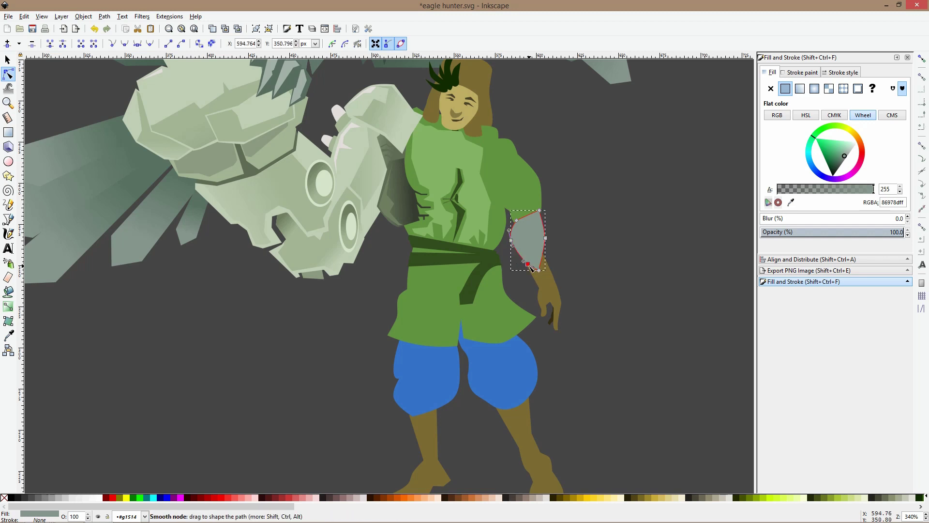
pyautogui.press('s')
# Fill the lower sleeve piece with the upper sleeve's green 639641 and keep it stacked above the forearm
pyautogui.click(8, 335)
pyautogui.click(526, 183)
pyautogui.press('s')
pyautogui.click(604, 217)
pyautogui.click(534, 257)
pyautogui.press('pagedown')
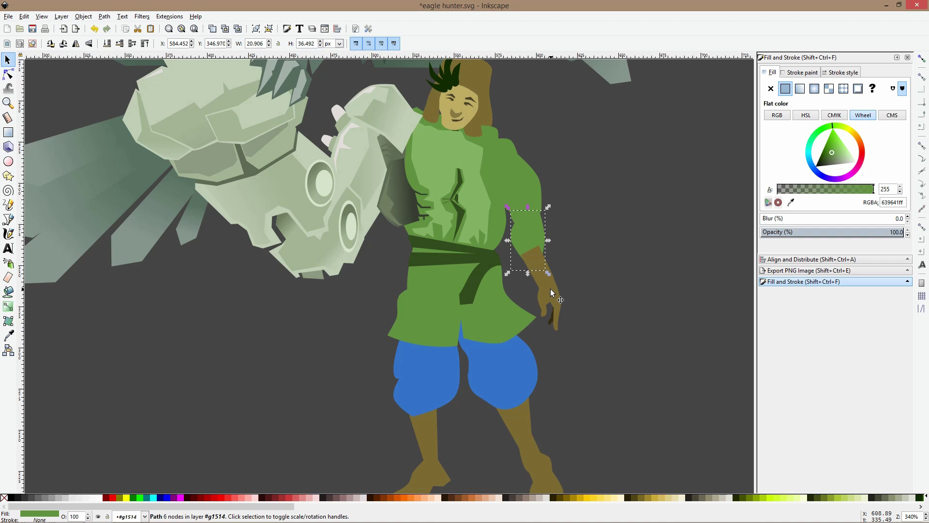
pyautogui.press('pageup')
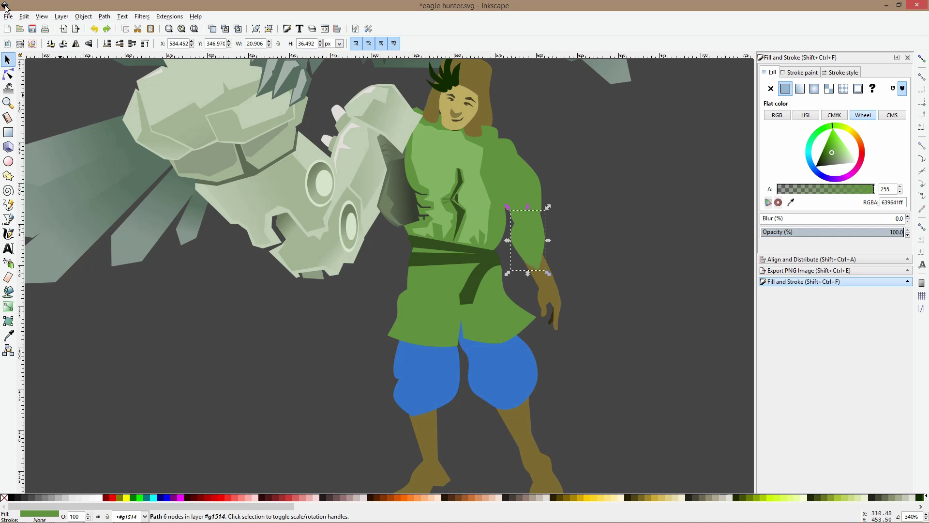
# Lower the green lower sleeve piece one level so it sits behind the hunter's brown forearm
pyautogui.click(8, 75)
pyautogui.scroll(3, 540, 279)
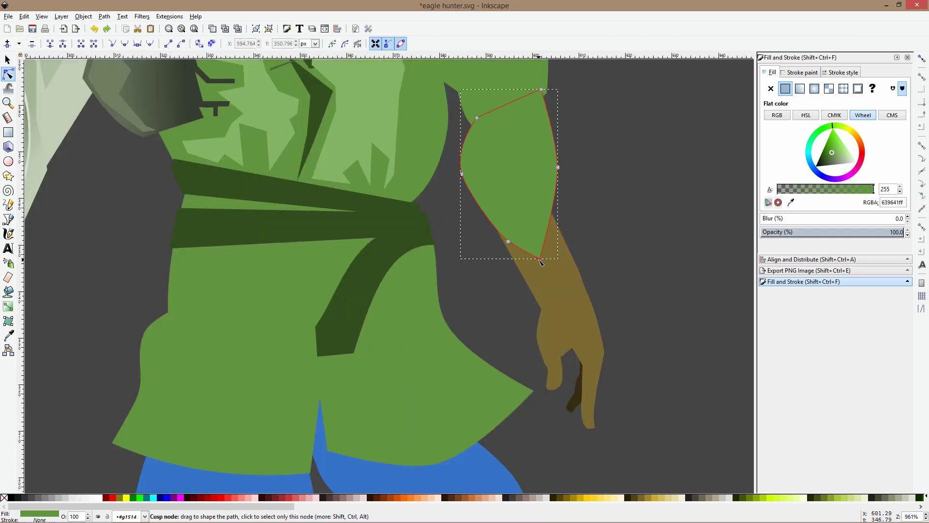
pyautogui.press('s')
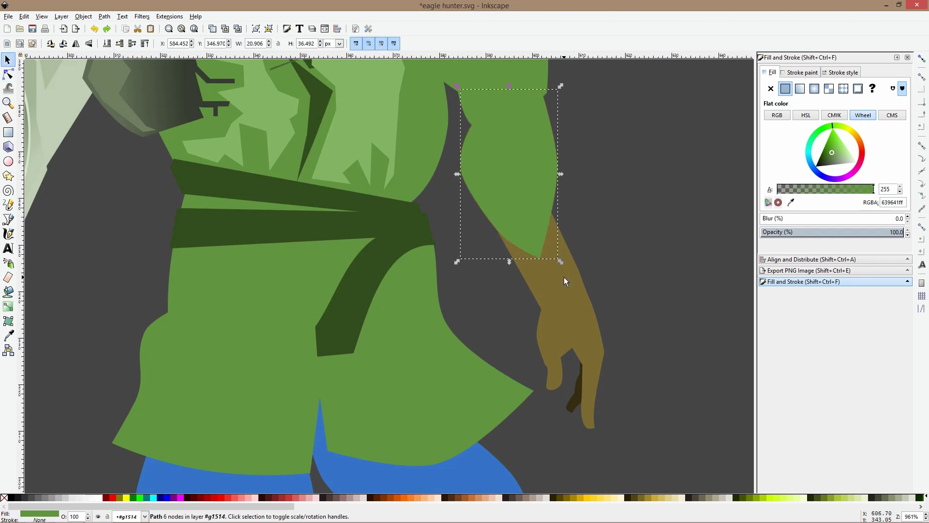
pyautogui.press('pagedown')
# Reshape the forearm's upper end, adding a node on its outer edge and curving its top edge where it meets the sleeve
pyautogui.click(8, 75)
pyautogui.click(542, 194)
pyautogui.moveTo(542, 193); pyautogui.dragTo(561, 218)
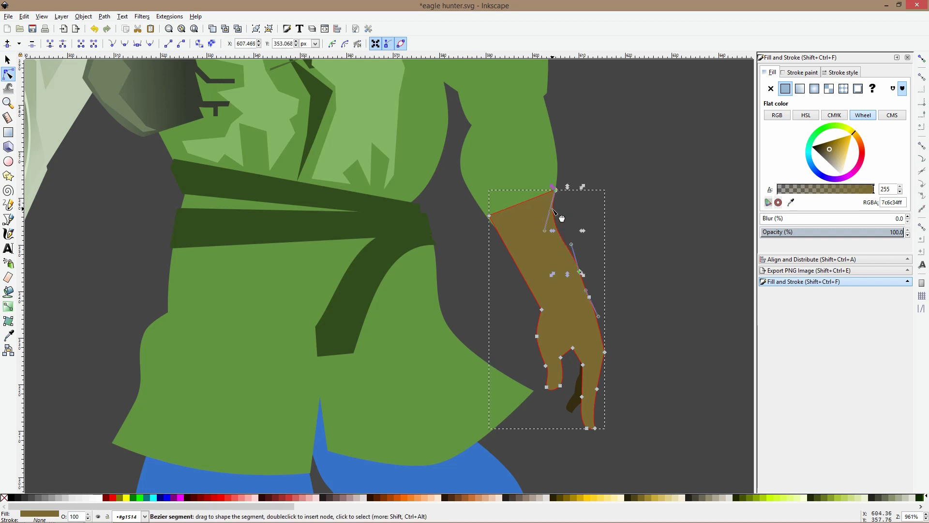
pyautogui.hotkey('ctrl', 'z')
pyautogui.doubleClick(560, 204)
pyautogui.moveTo(560, 204); pyautogui.dragTo(557, 217)
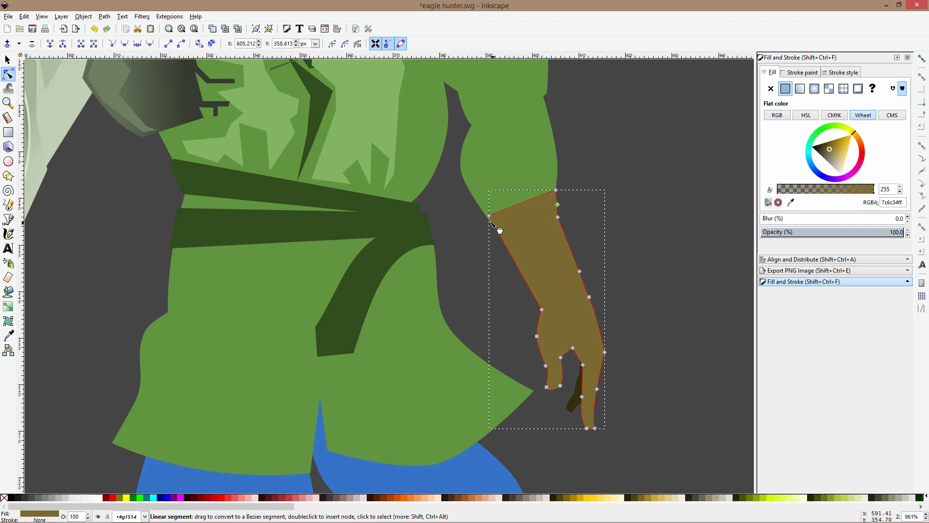
pyautogui.moveTo(490, 217); pyautogui.dragTo(513, 211)
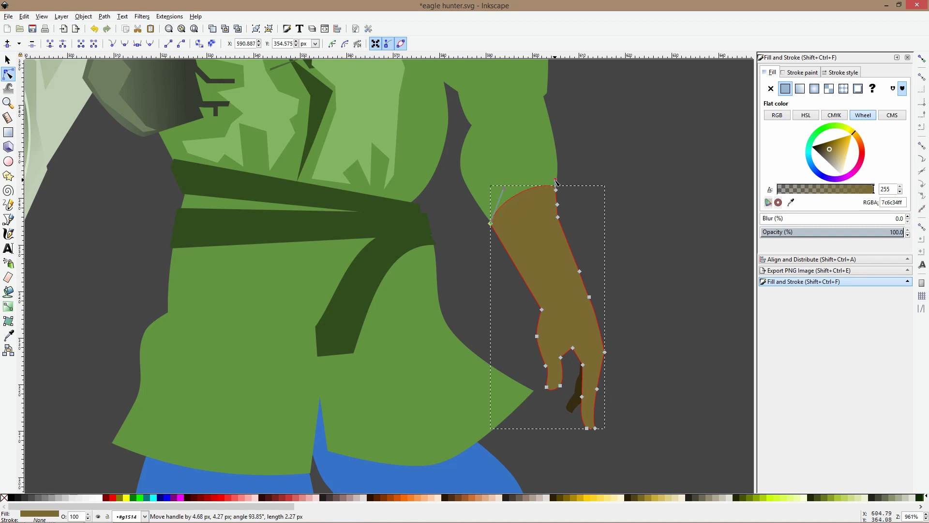
pyautogui.press('s')
pyautogui.press('Escape')
pyautogui.scroll(-3, 643, 272)
pyautogui.scroll(-3, 644, 273)
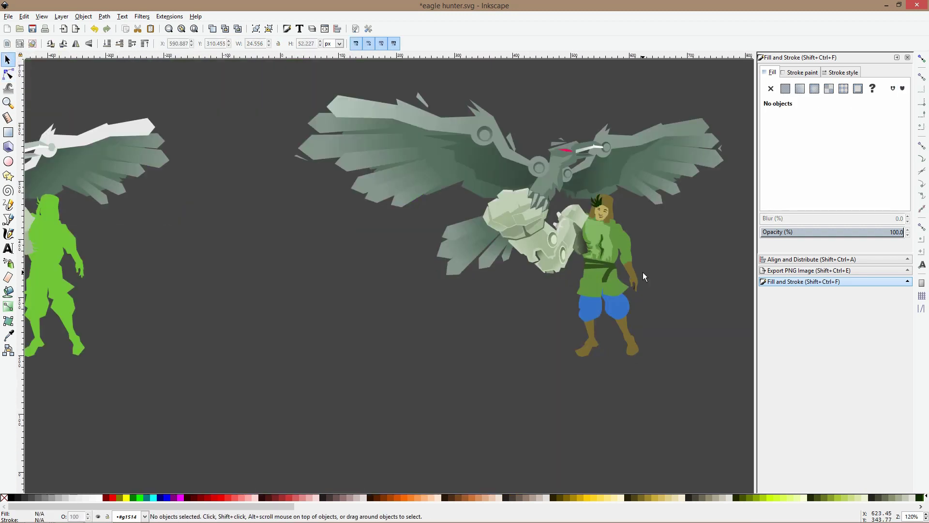
# Move the lower sleeve's inner-edge node inward to slim the sleeve above the forearm
pyautogui.scroll(4, 642, 274)
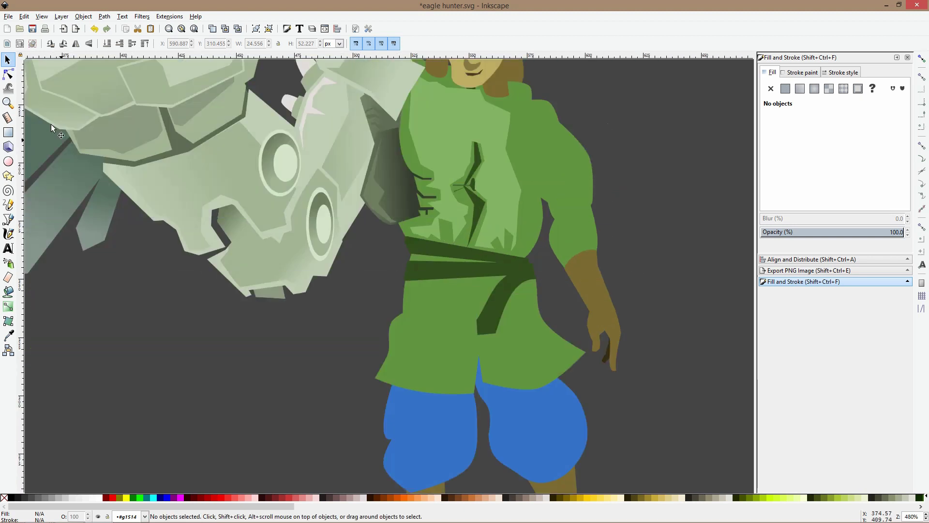
pyautogui.click(8, 74)
pyautogui.click(555, 245)
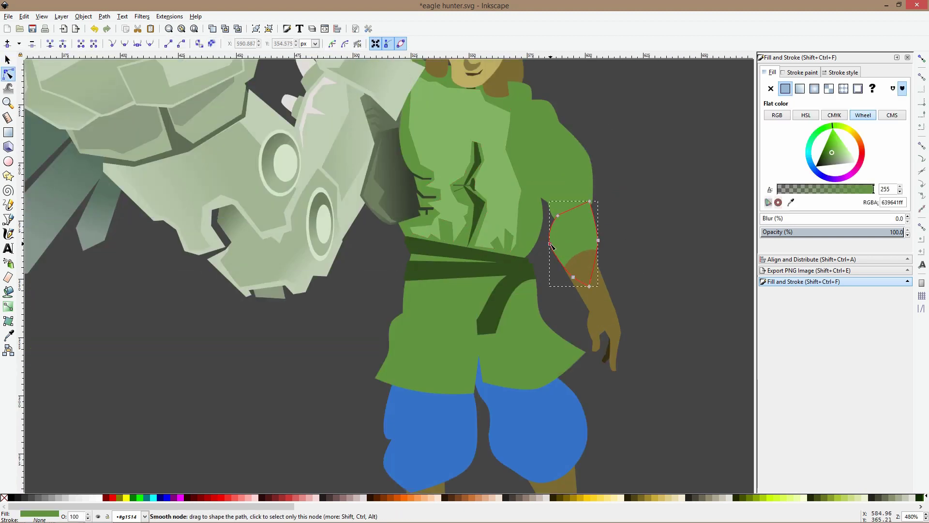
pyautogui.press('s')
pyautogui.press('Escape')
pyautogui.scroll(-3, 655, 301)
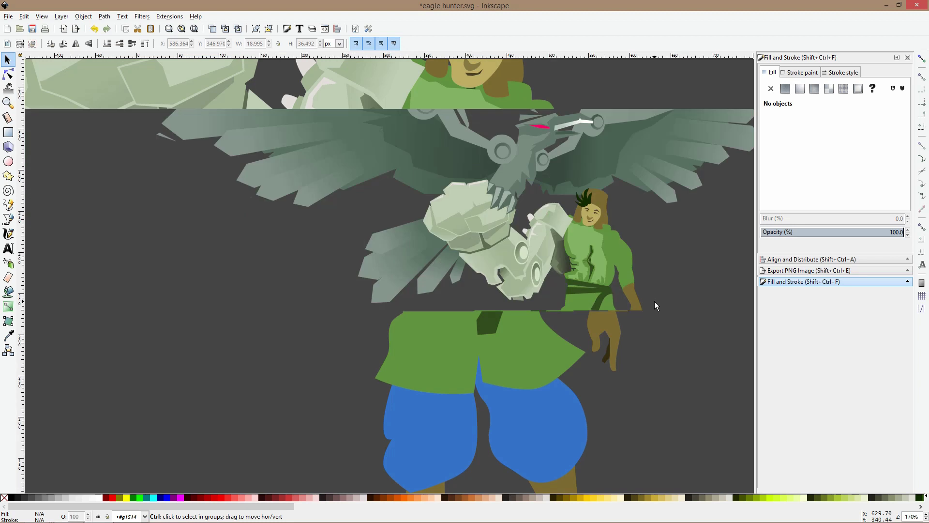
# Adjust the outer elbow corners of the lower and upper sleeve pieces so their edges line up
pyautogui.scroll(4, 635, 274)
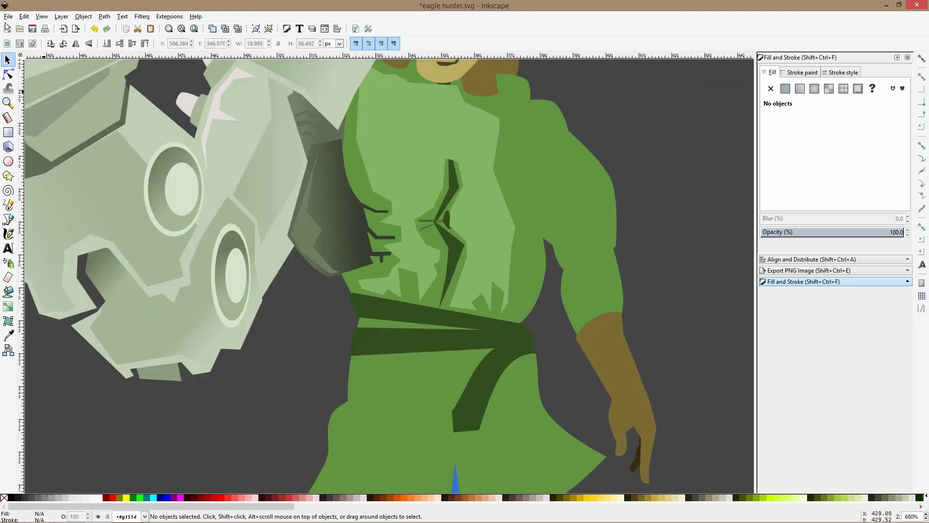
pyautogui.click(8, 74)
pyautogui.click(621, 268)
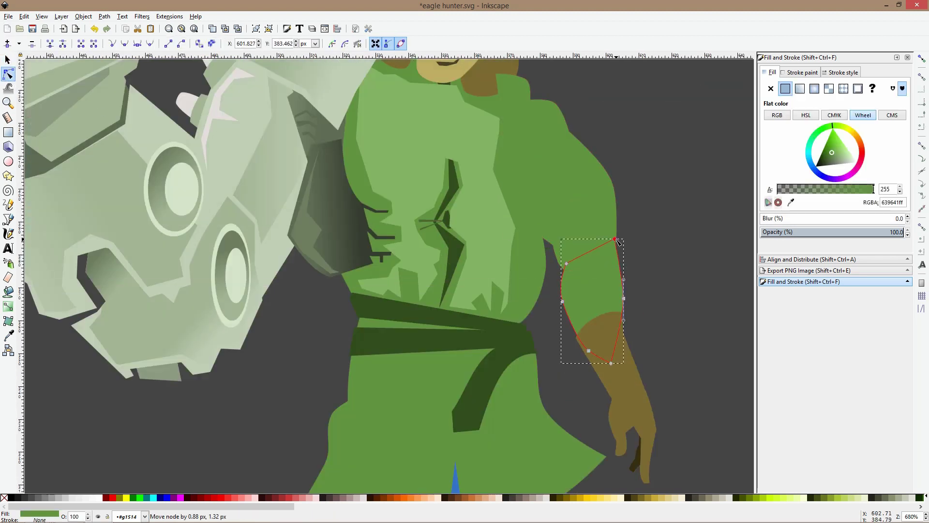
pyautogui.click(702, 315)
pyautogui.click(619, 194)
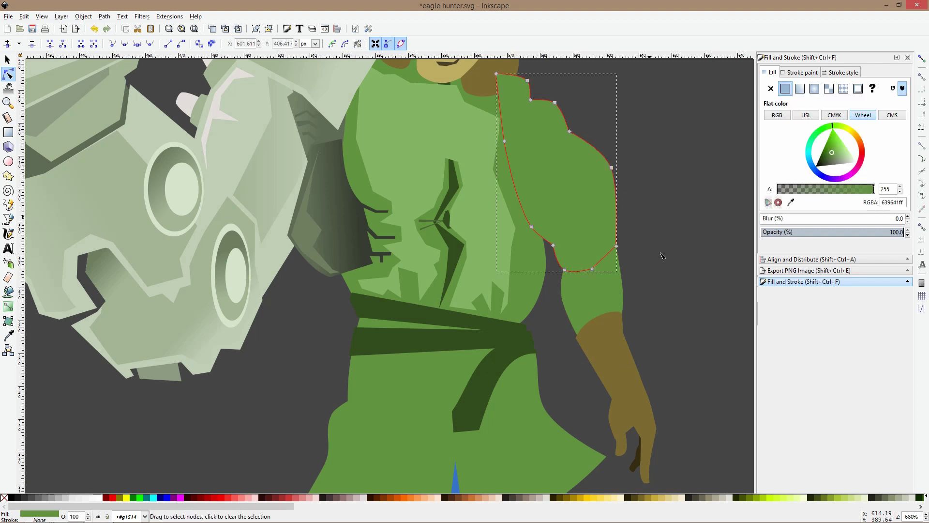
pyautogui.click(655, 291)
pyautogui.scroll(-4, 655, 292)
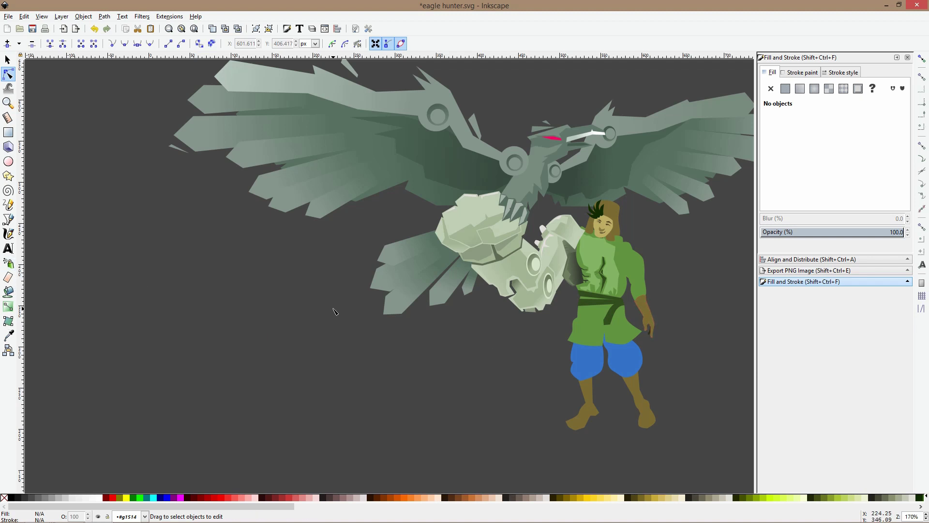
# Raise the brown lower leg beneath the free arm slightly and rotate it outward together with its blue trouser leg
pyautogui.scroll(-4, 335, 311)
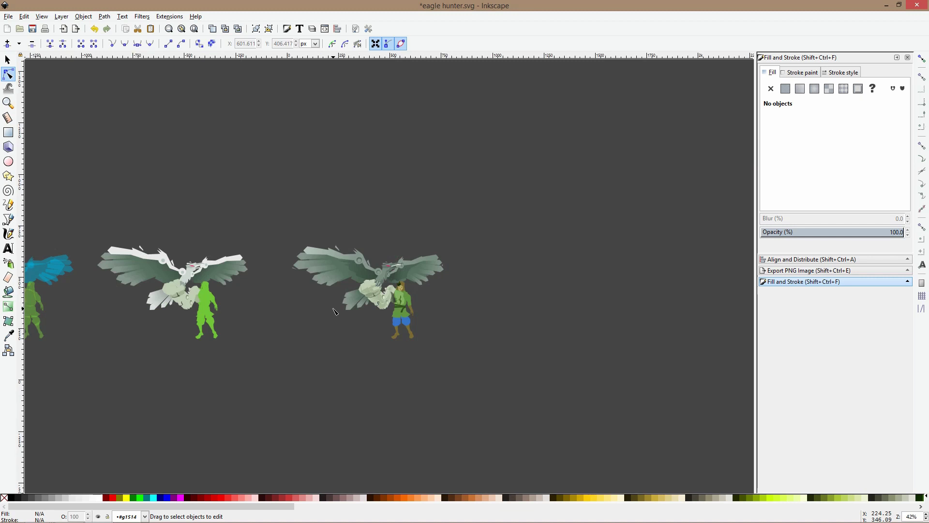
pyautogui.scroll(4, 335, 311)
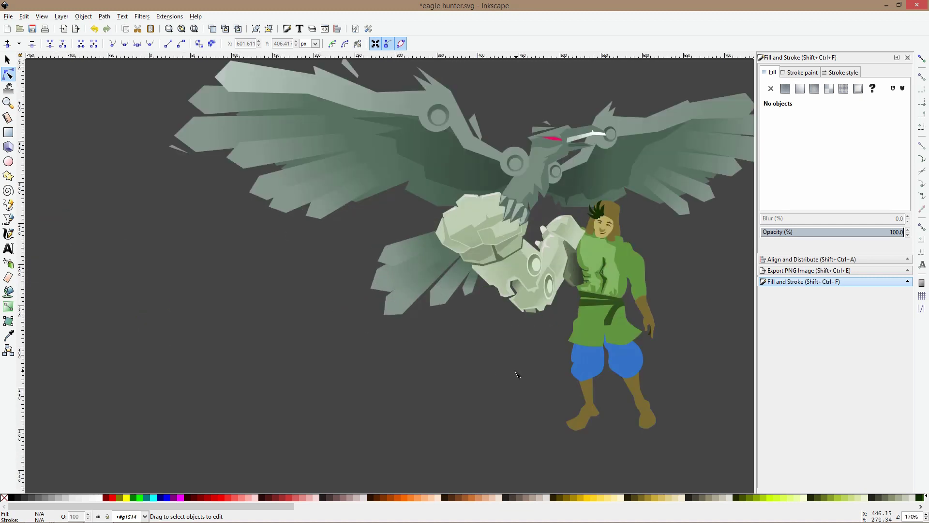
pyautogui.click(659, 424)
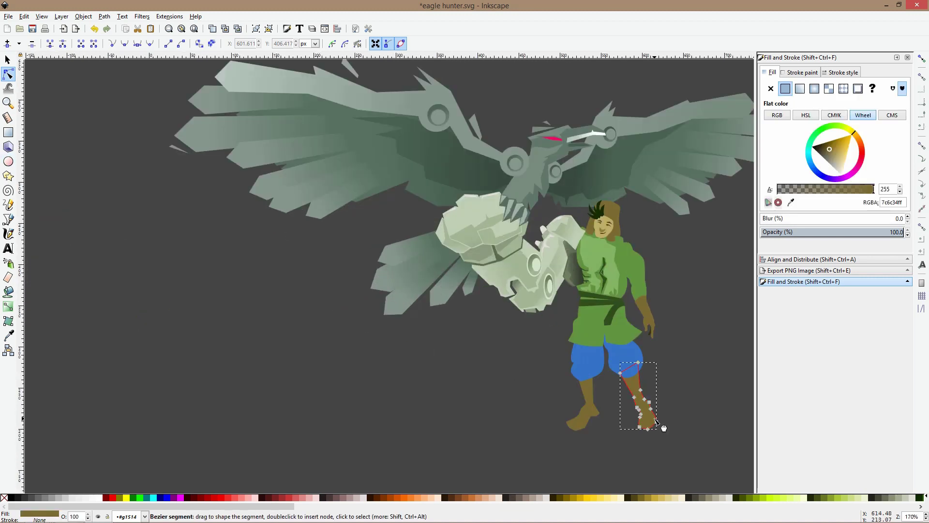
pyautogui.press('s')
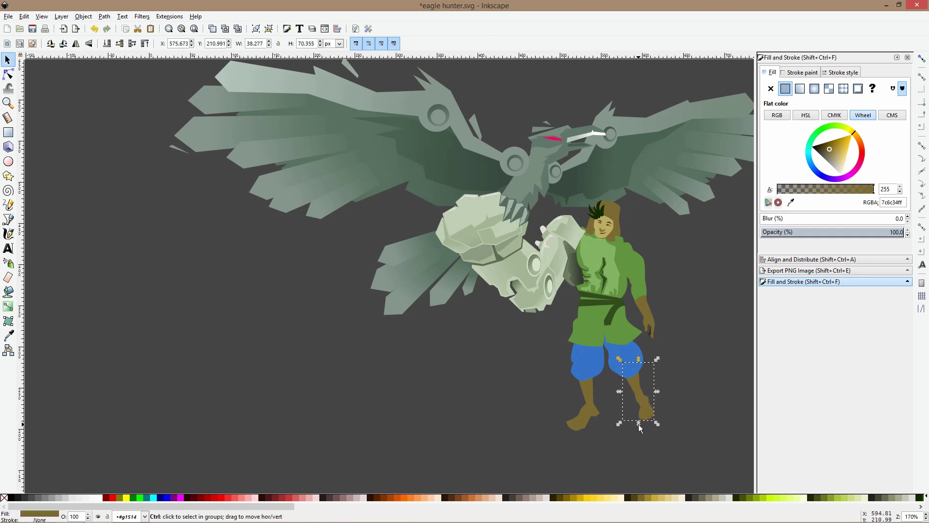
pyautogui.keyDown('shift'); pyautogui.click(634, 369); pyautogui.keyUp('shift')
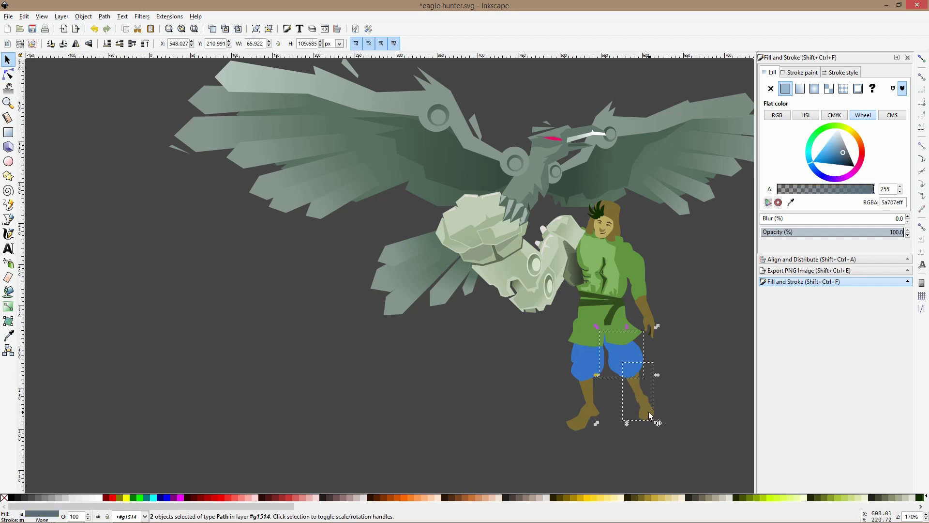
pyautogui.moveTo(658, 423); pyautogui.dragTo(663, 418)
pyautogui.click(663, 409)
pyautogui.click(663, 409)
# Reposition the same brown lower leg by itself, angling the foot further outward and upward beneath the trouser leg
pyautogui.moveTo(644, 420); pyautogui.dragTo(651, 394)
pyautogui.click(645, 416)
pyautogui.click(653, 408)
pyautogui.click(684, 431)
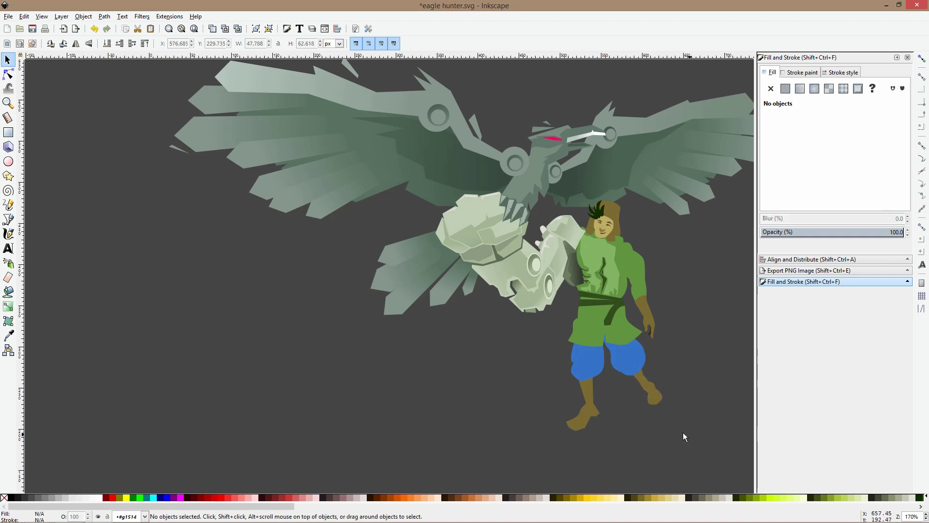
# Shift the hunter's other blue trouser leg slightly outward and reposition its brown lower leg to fit beneath it
pyautogui.click(597, 415)
pyautogui.click(595, 377)
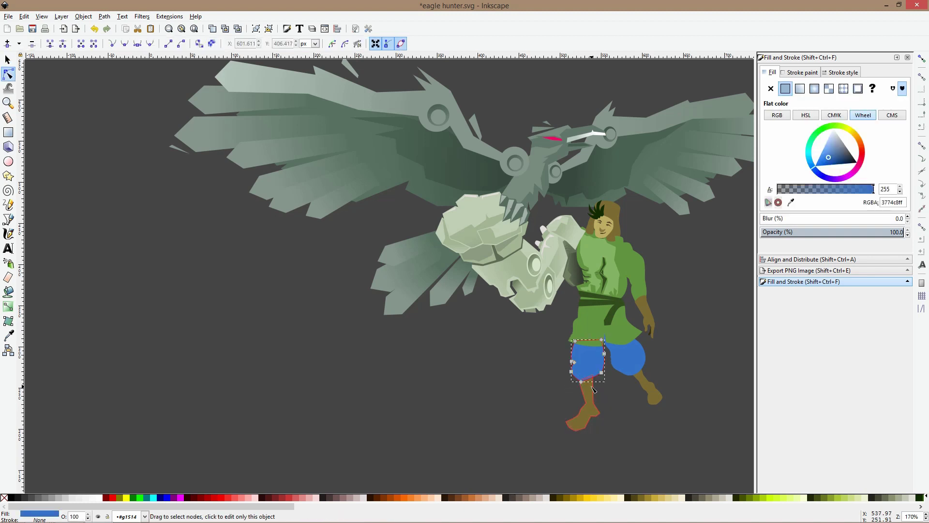
pyautogui.click(596, 375)
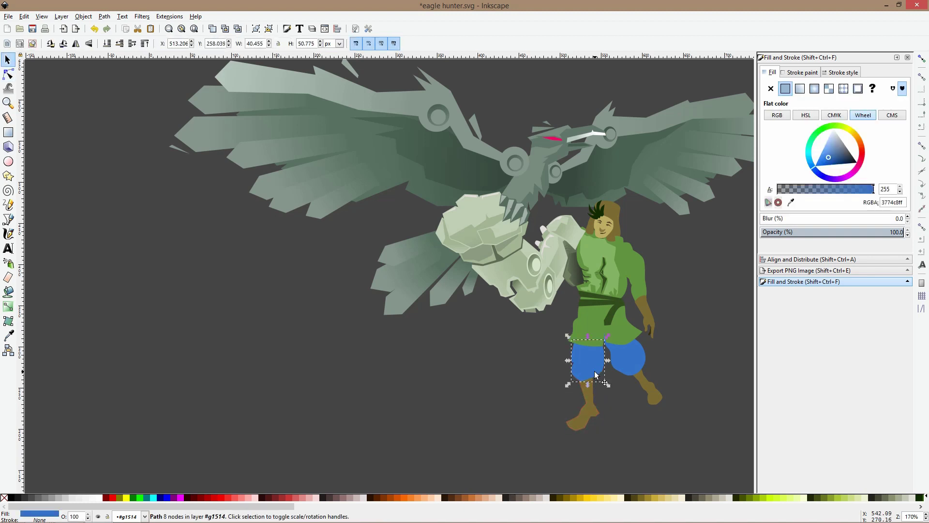
pyautogui.click(588, 415)
pyautogui.click(588, 415)
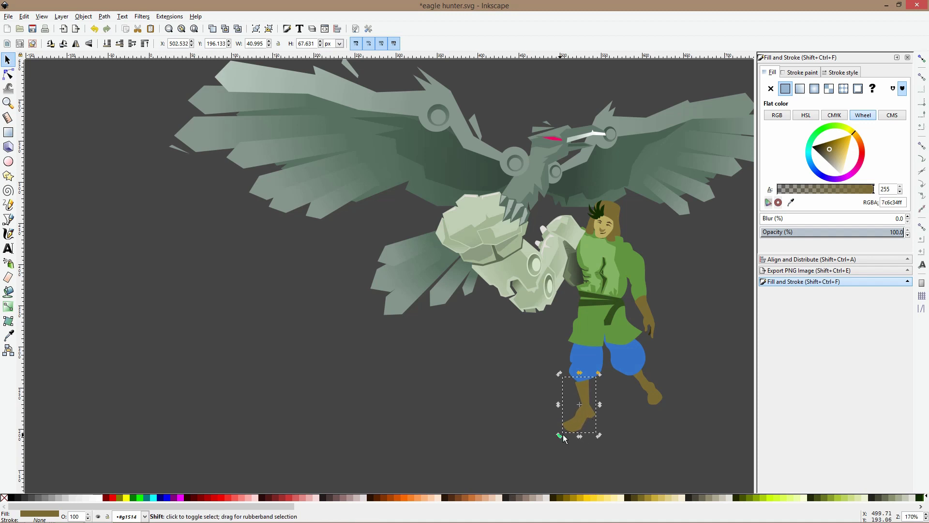
pyautogui.moveTo(584, 422); pyautogui.dragTo(584, 414)
pyautogui.click(601, 450)
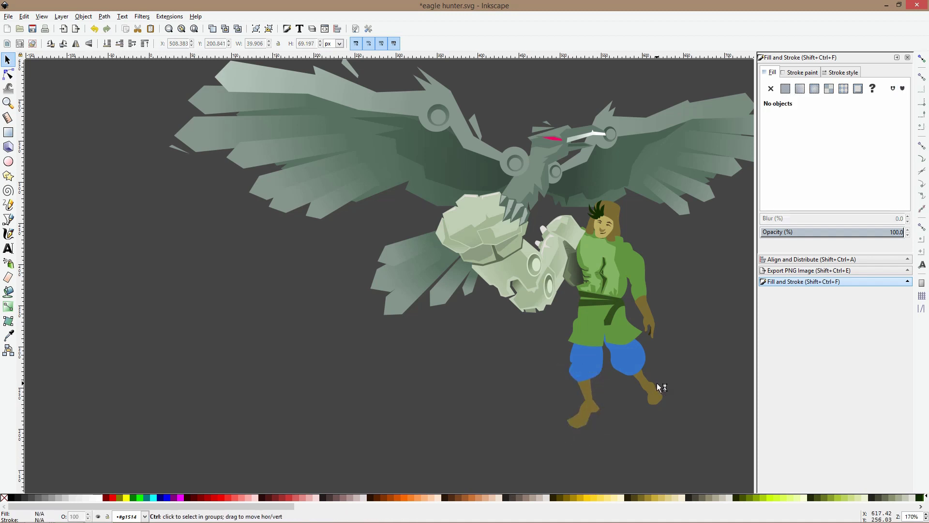
# Draw a closed six-sided shape over the notch in the pale stone arm's lower edge
pyautogui.scroll(-2, 663, 387)
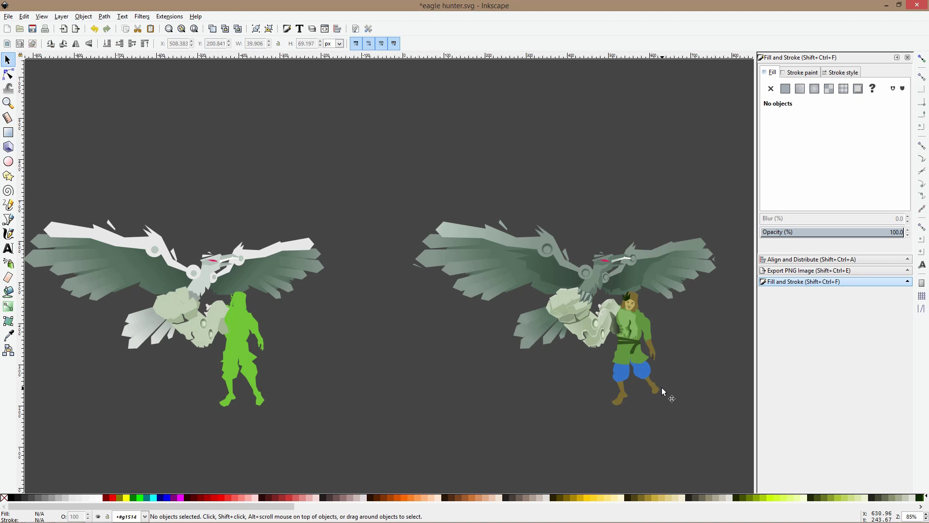
pyautogui.scroll(3, 662, 388)
pyautogui.scroll(3, 663, 388)
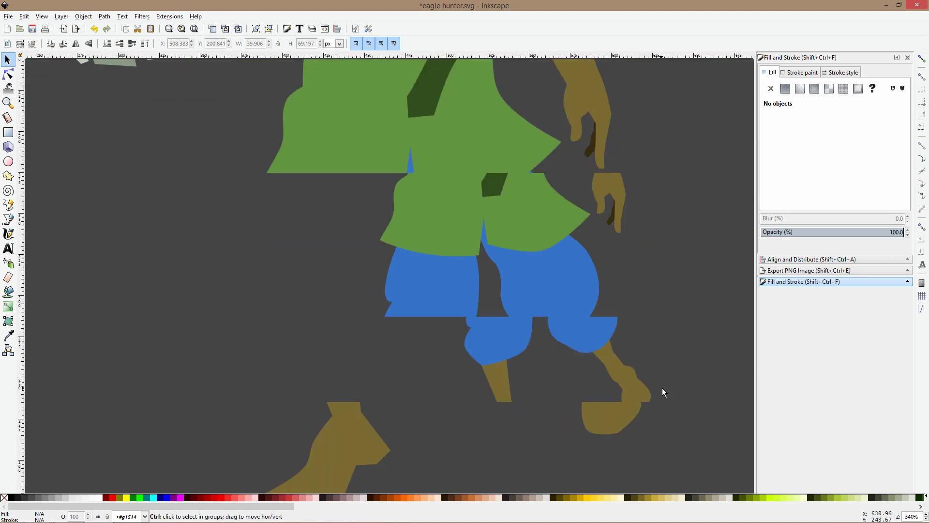
pyautogui.scroll(-2, 411, 203)
pyautogui.scroll(1, 344, 150)
pyautogui.scroll(2, 352, 232)
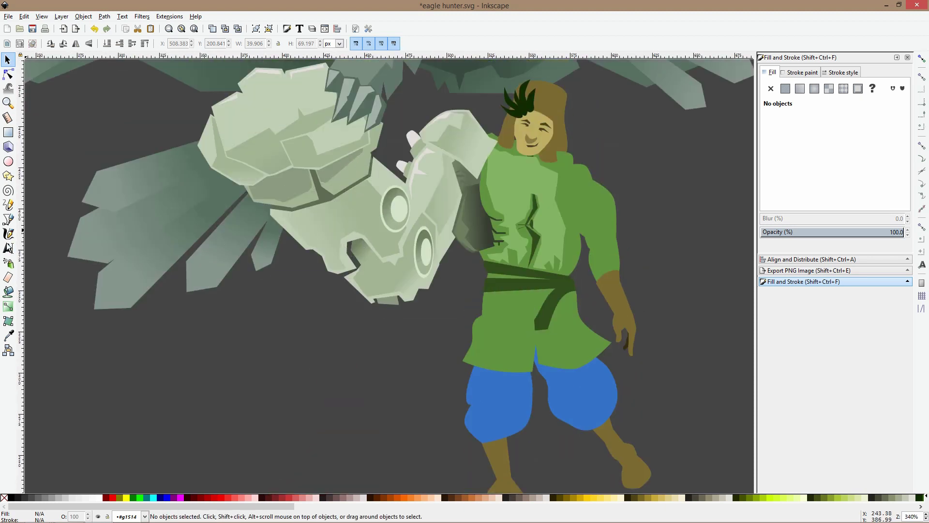
pyautogui.click(321, 227)
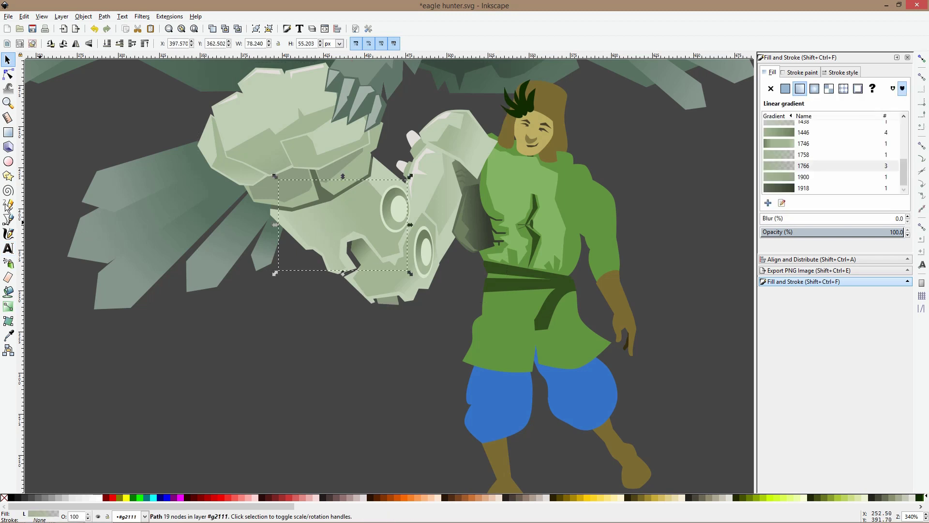
pyautogui.click(8, 219)
pyautogui.click(333, 265)
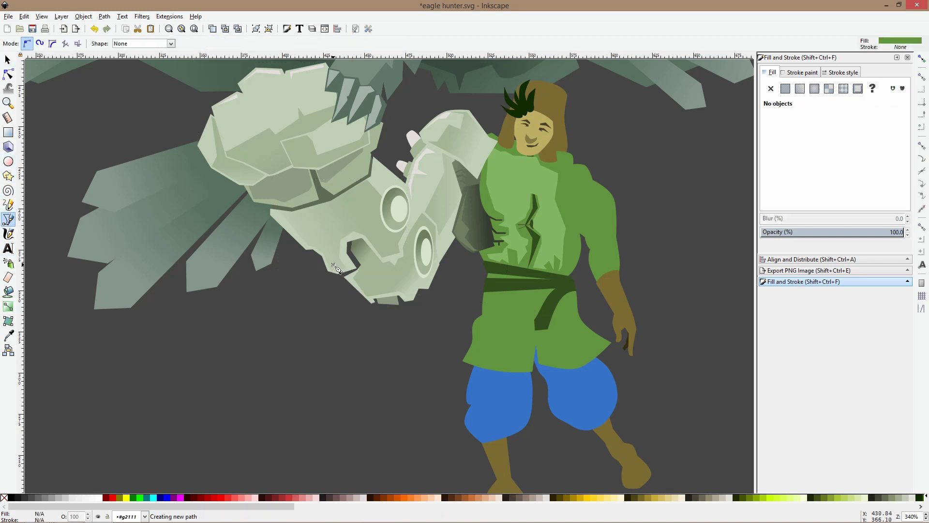
pyautogui.click(335, 280)
pyautogui.click(354, 280)
pyautogui.click(378, 249)
pyautogui.click(338, 218)
pyautogui.click(333, 265)
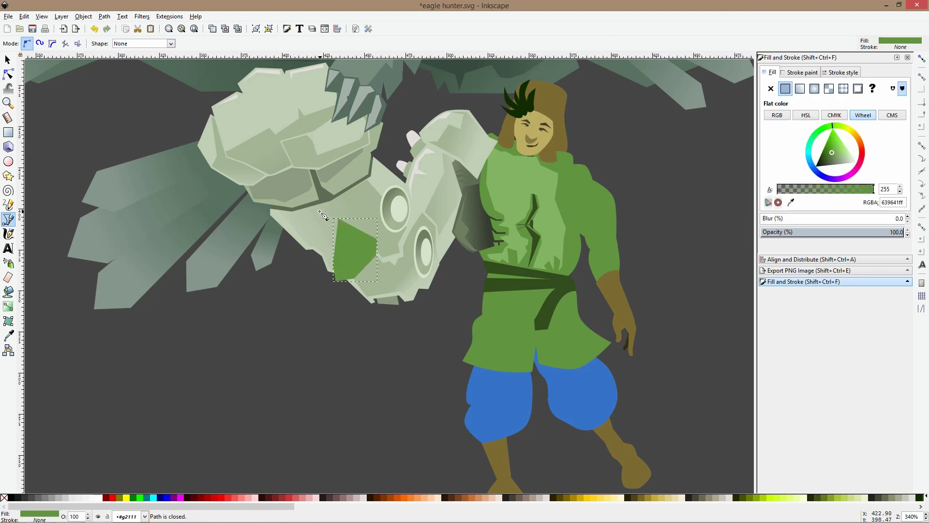
# Fill the notch shape with the dark stone colour 5f6c55 and lower it four levels behind the arm pieces
pyautogui.click(8, 335)
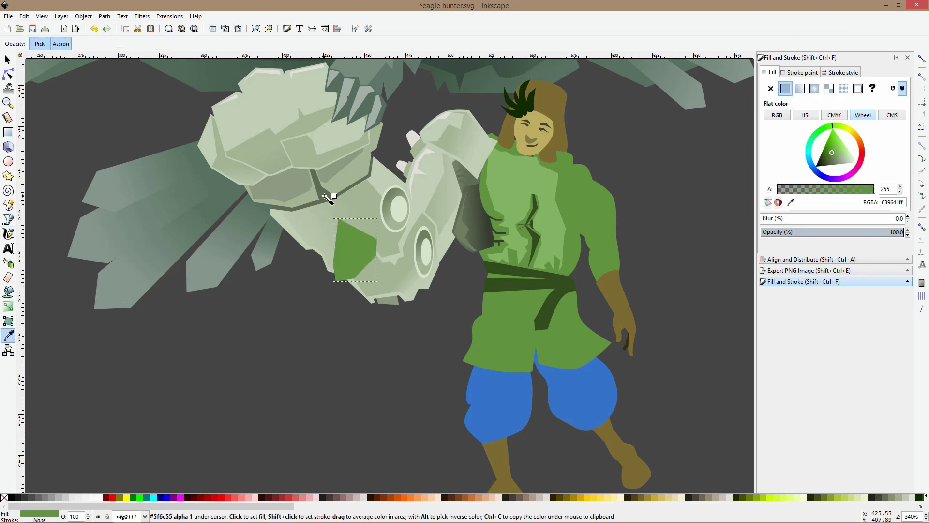
pyautogui.click(325, 196)
pyautogui.press('s')
pyautogui.press('pagedown')
pyautogui.press('pagedown')
pyautogui.press('pagedown')
pyautogui.press('pagedown')
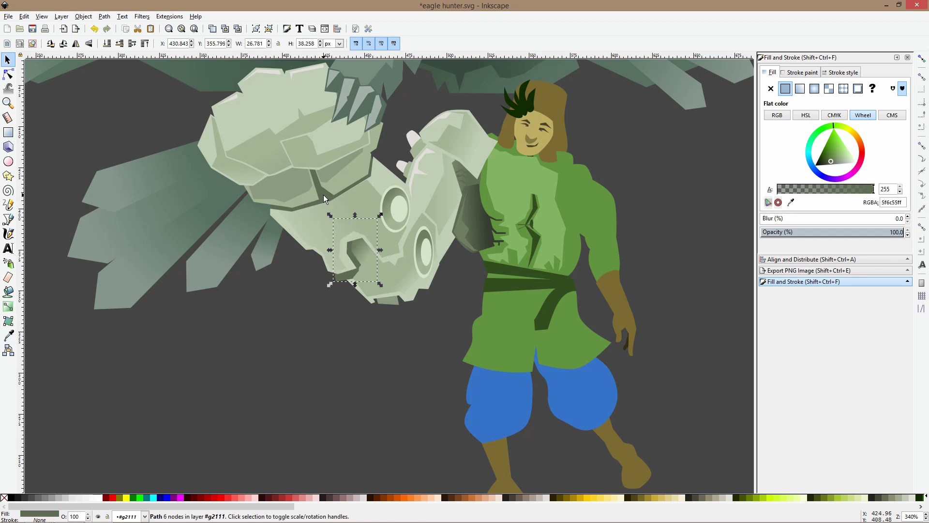
pyautogui.click(440, 414)
# Mirror the hunter's two dark green belt bands vertically and fit them back across the waist above the hanging sash end
pyautogui.scroll(-2, 433, 407)
pyautogui.scroll(-2, 433, 406)
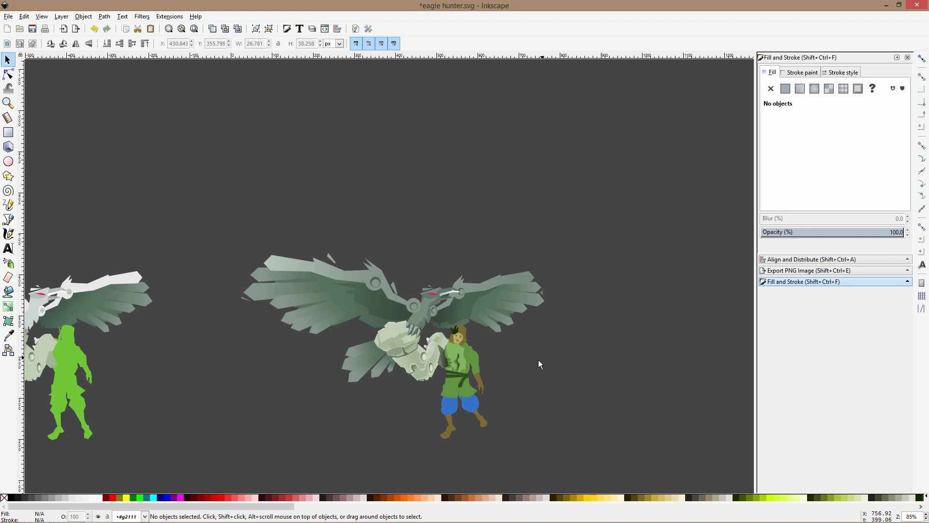
pyautogui.scroll(3, 466, 373)
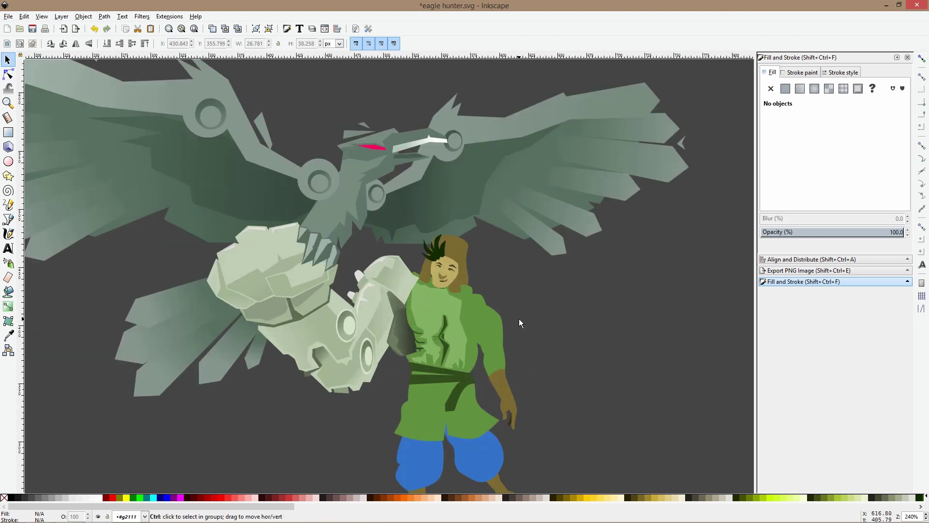
pyautogui.scroll(-1, 519, 318)
pyautogui.scroll(2, 438, 358)
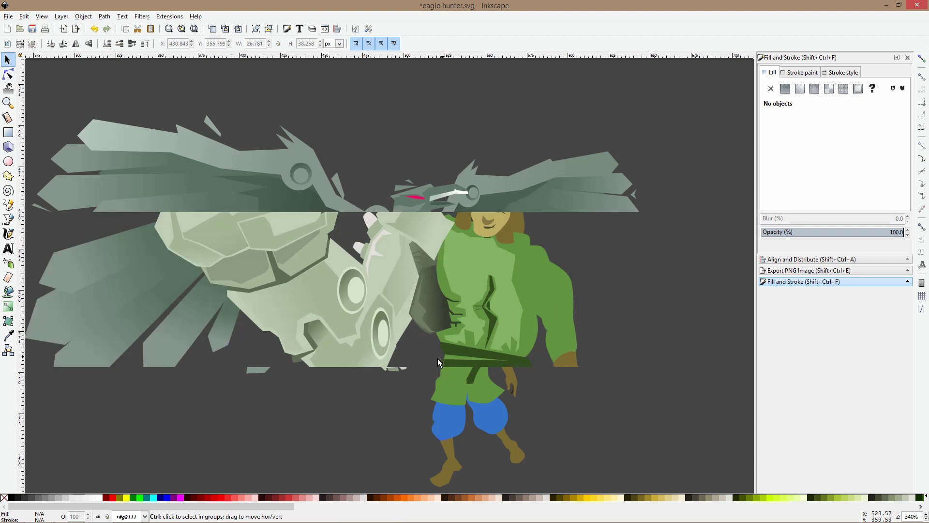
pyautogui.keyDown('ctrl'); pyautogui.click(442, 369); pyautogui.keyUp('ctrl')
pyautogui.click(456, 350)
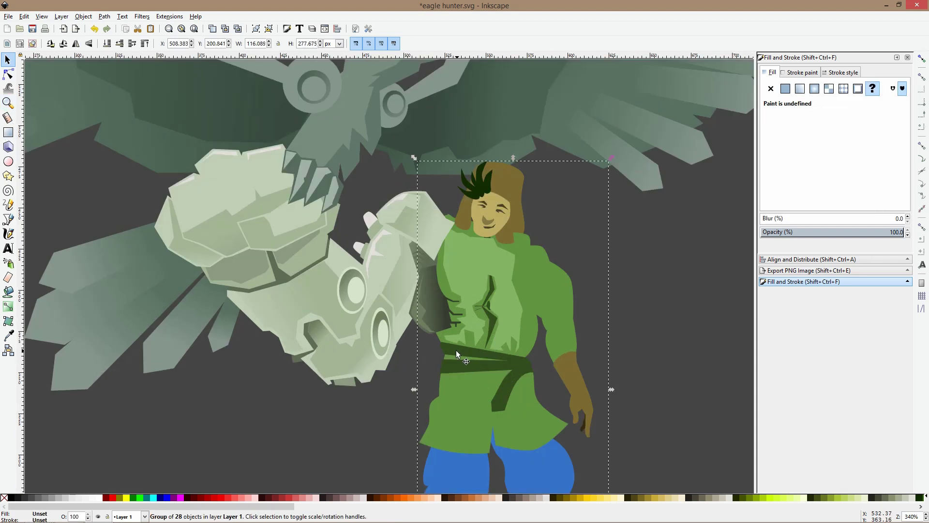
pyautogui.keyDown('ctrl'); pyautogui.click(463, 361); pyautogui.keyUp('ctrl')
pyautogui.keyDown('ctrl'); pyautogui.keyDown('shift'); pyautogui.click(459, 349); pyautogui.keyUp('shift'); pyautogui.keyUp('ctrl')
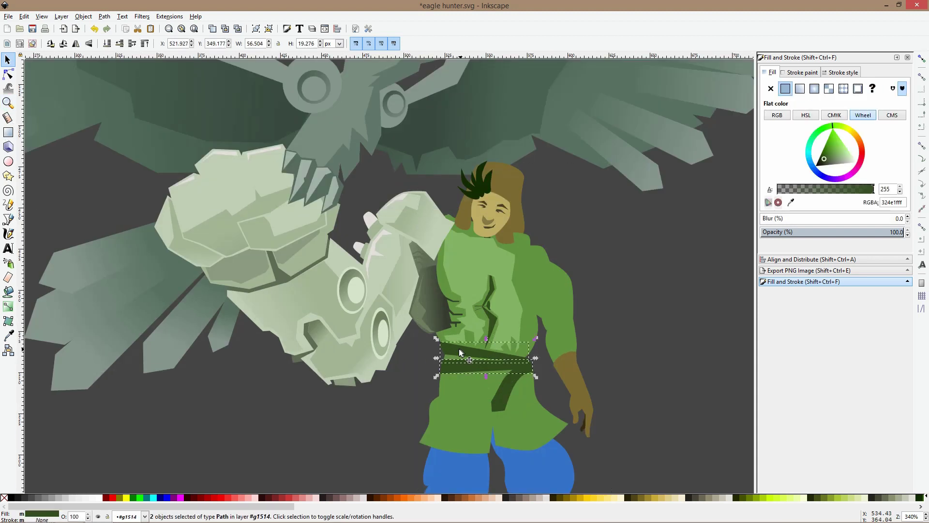
pyautogui.moveTo(451, 358); pyautogui.dragTo(444, 369)
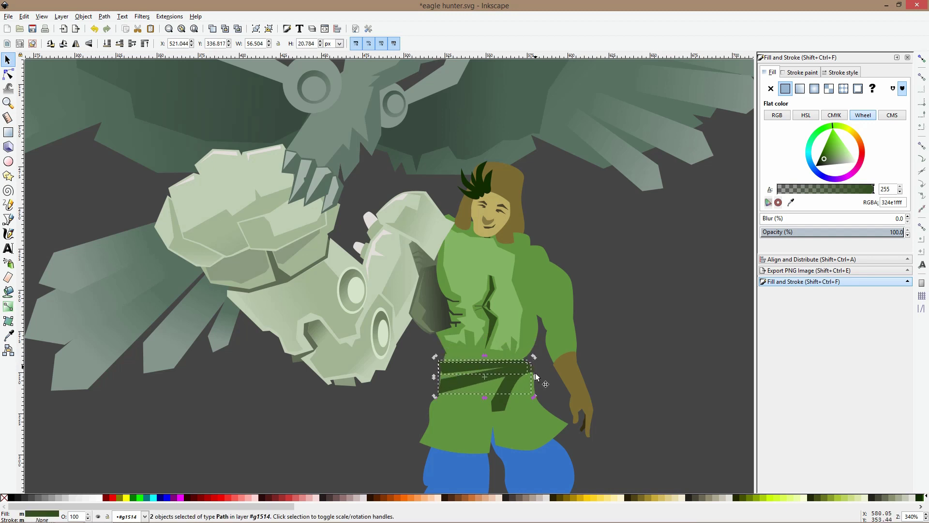
pyautogui.doubleClick(487, 365)
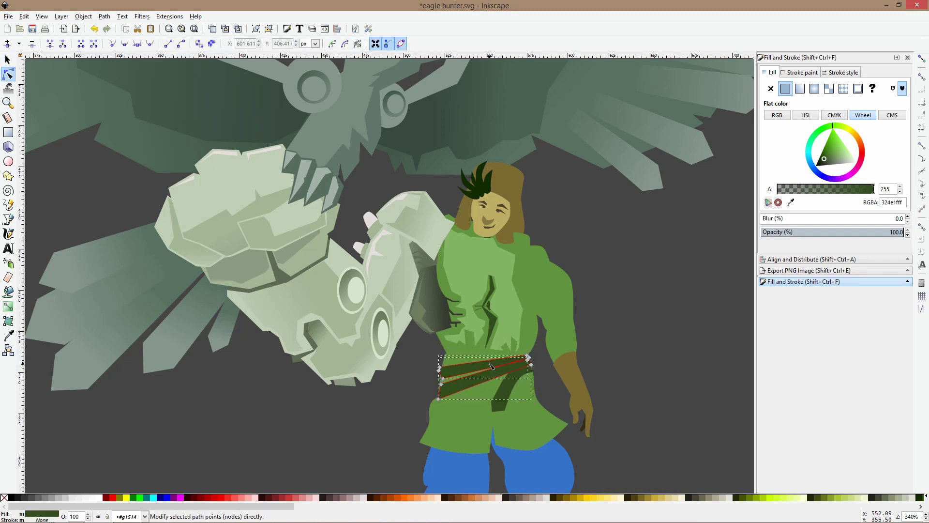
pyautogui.press('s')
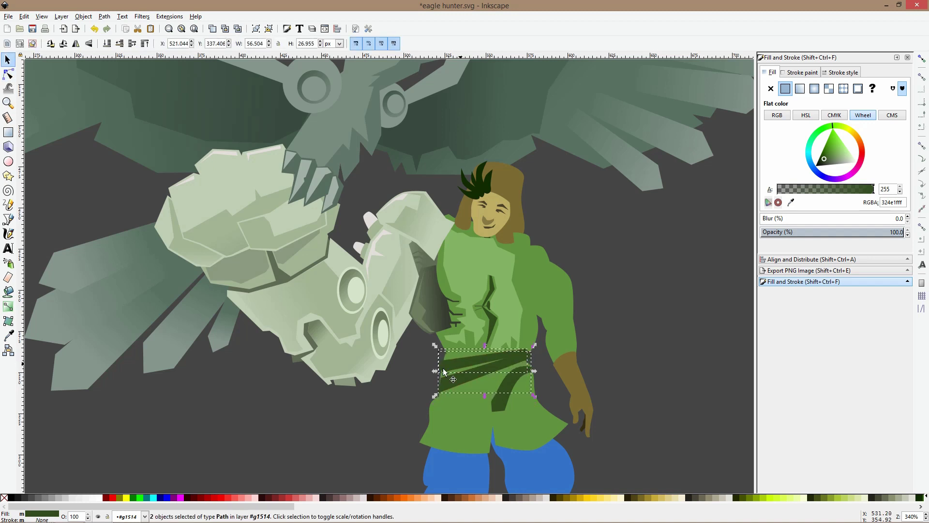
pyautogui.moveTo(435, 396); pyautogui.dragTo(436, 371)
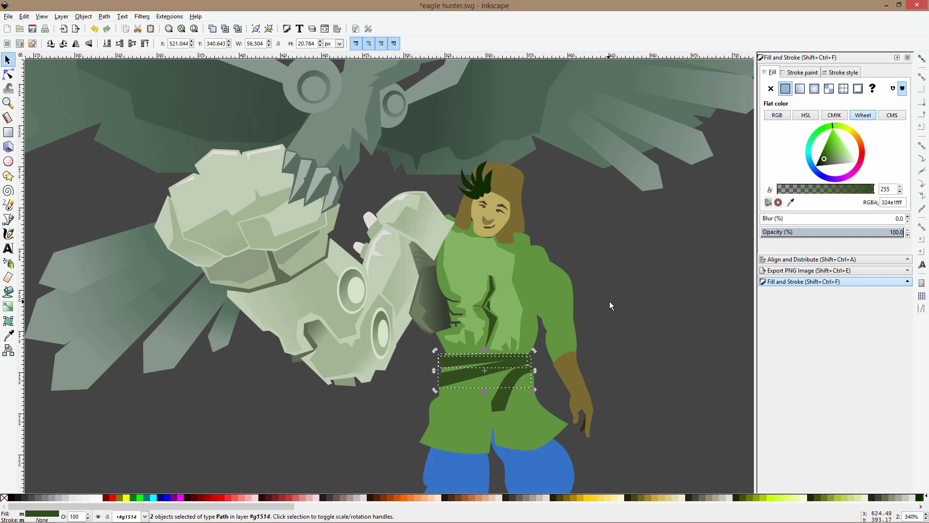
pyautogui.click(642, 353)
pyautogui.scroll(-3, 642, 353)
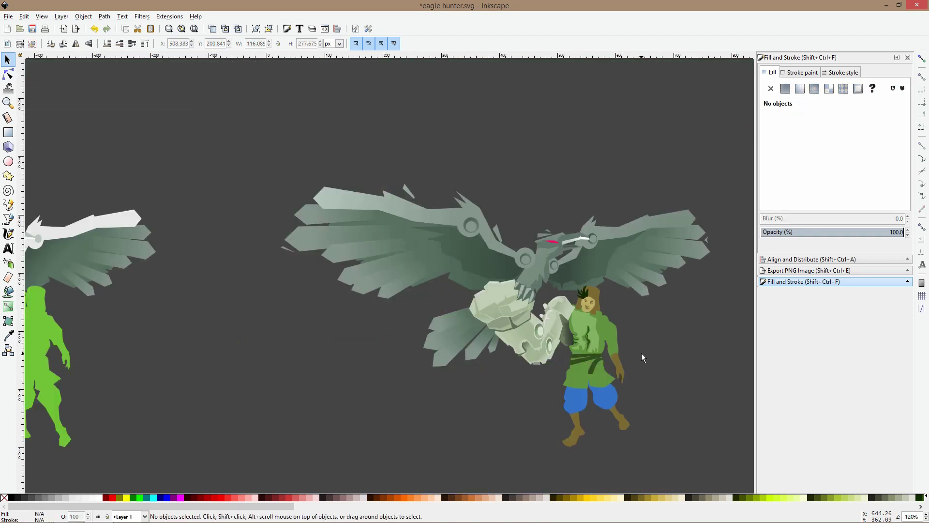
# Rotate the hunter's outward-angled brown lower leg upright and place it beneath its blue trouser leg with the foot pointing down
pyautogui.click(618, 409)
pyautogui.scroll(2, 618, 409)
pyautogui.keyDown('ctrl'); pyautogui.click(620, 421); pyautogui.keyUp('ctrl')
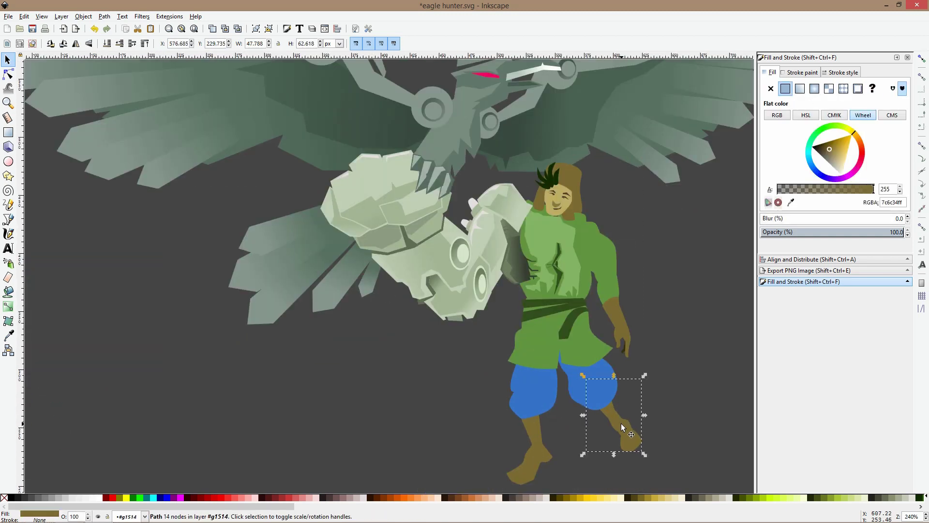
pyautogui.click(594, 460)
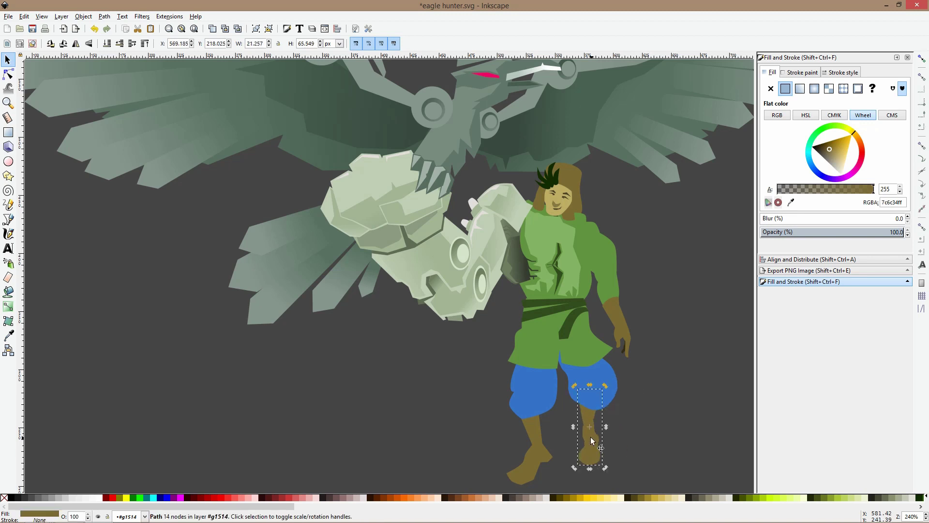
pyautogui.moveTo(591, 437); pyautogui.dragTo(601, 430)
pyautogui.moveTo(605, 432); pyautogui.dragTo(606, 436)
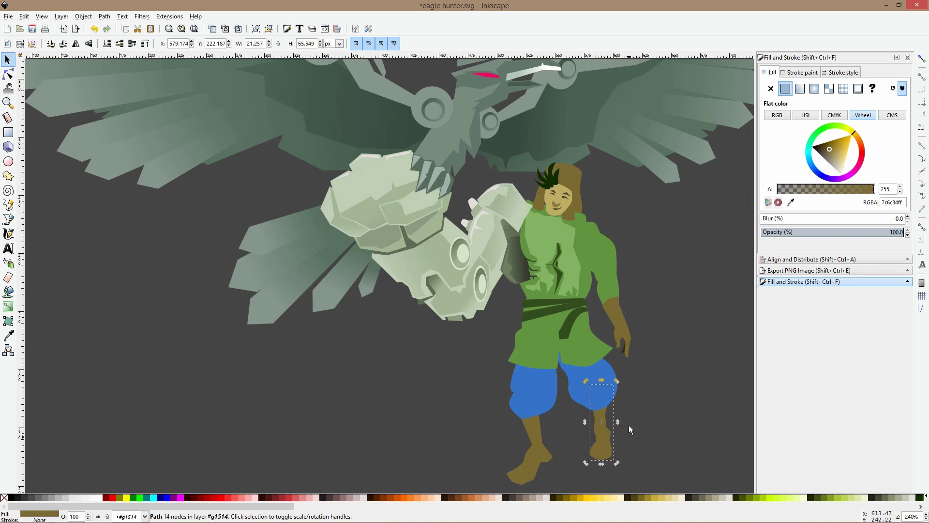
pyautogui.moveTo(617, 382); pyautogui.dragTo(615, 389)
pyautogui.moveTo(612, 424); pyautogui.dragTo(585, 447)
pyautogui.click(669, 458)
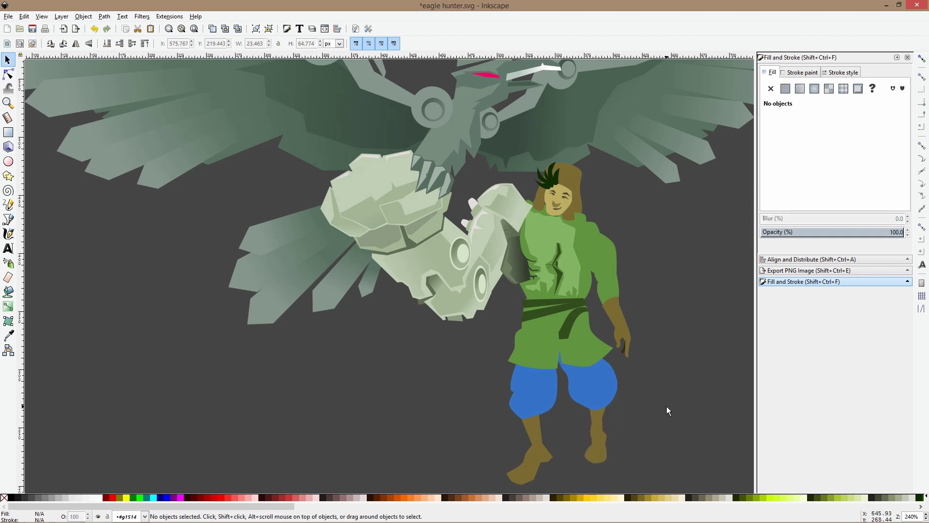
# Reshape the outer edge of the upright brown lower leg by moving its calf and ankle nodes inward
pyautogui.scroll(-1, 667, 405)
pyautogui.click(8, 74)
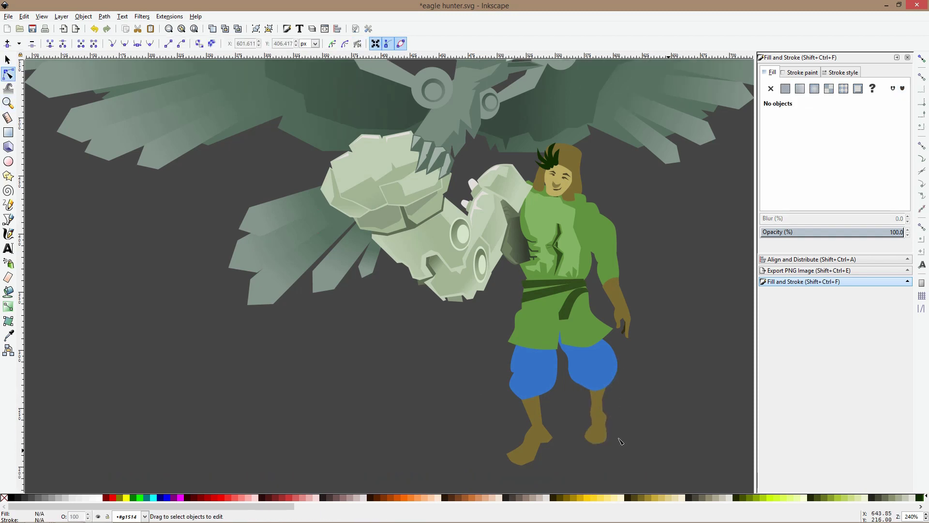
pyautogui.scroll(4, 619, 439)
pyautogui.click(602, 411)
pyautogui.moveTo(585, 323); pyautogui.dragTo(559, 341)
pyautogui.moveTo(561, 380); pyautogui.dragTo(557, 382)
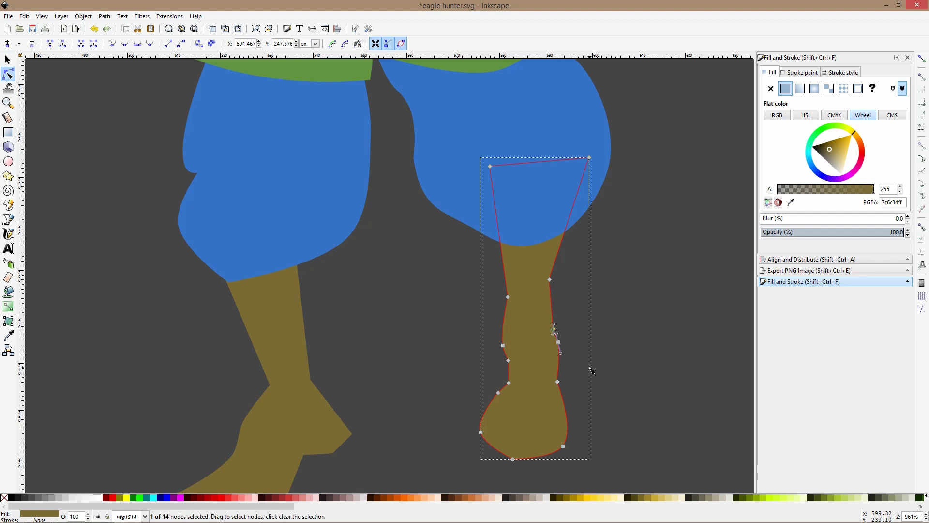
pyautogui.click(615, 435)
pyautogui.scroll(-5, 611, 419)
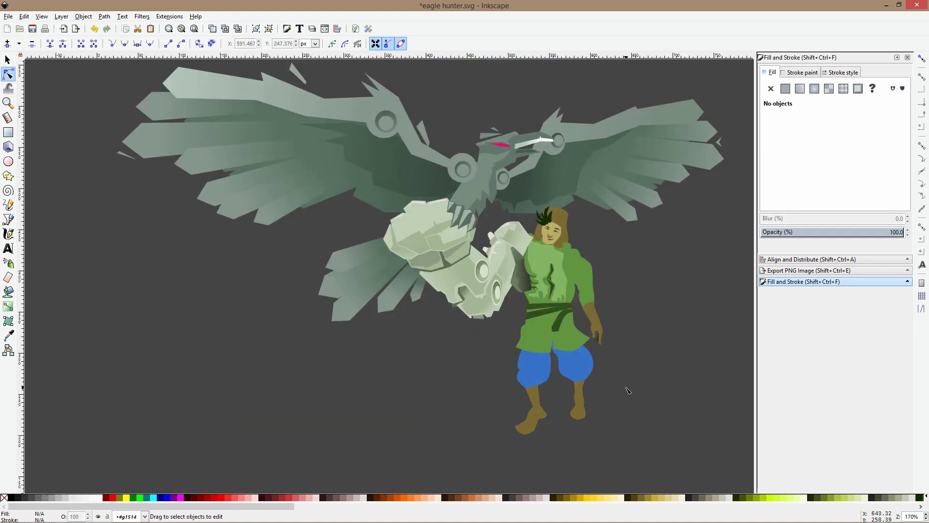
# Reshape the other brown lower leg's nodes to round the toe and curve the front of the shin
pyautogui.scroll(3, 541, 440)
pyautogui.click(482, 421)
pyautogui.moveTo(475, 410); pyautogui.dragTo(483, 412)
pyautogui.click(523, 448)
pyautogui.click(509, 433)
pyautogui.click(562, 452)
pyautogui.click(534, 415)
pyautogui.moveTo(505, 384); pyautogui.dragTo(520, 348)
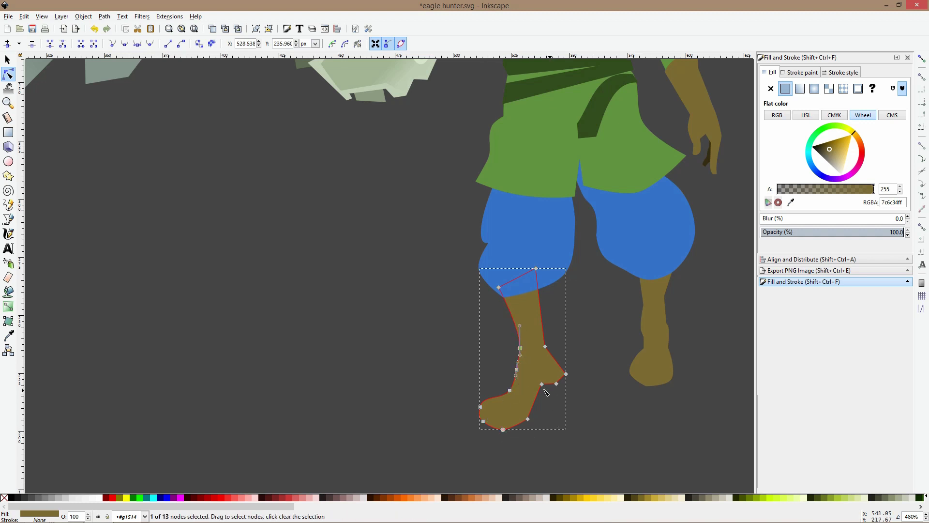
# Round off the pointed heel of the same foot and lower the sole corner beside it
pyautogui.moveTo(566, 374); pyautogui.dragTo(559, 378)
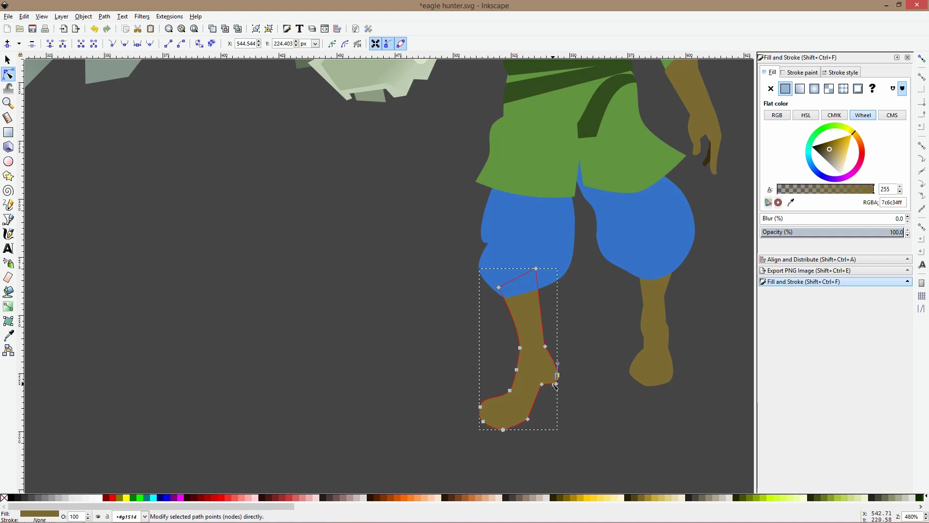
pyautogui.moveTo(543, 384); pyautogui.dragTo(545, 391)
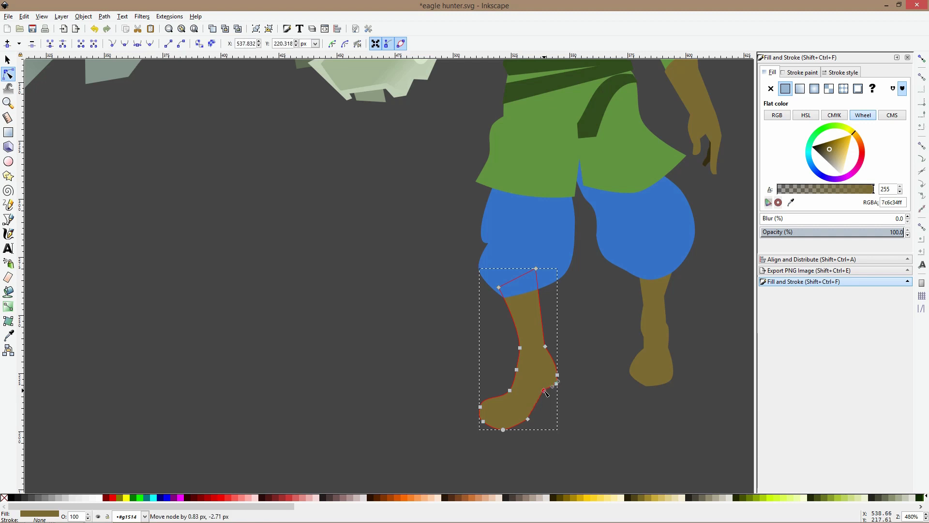
pyautogui.click(582, 460)
pyautogui.scroll(-3, 676, 418)
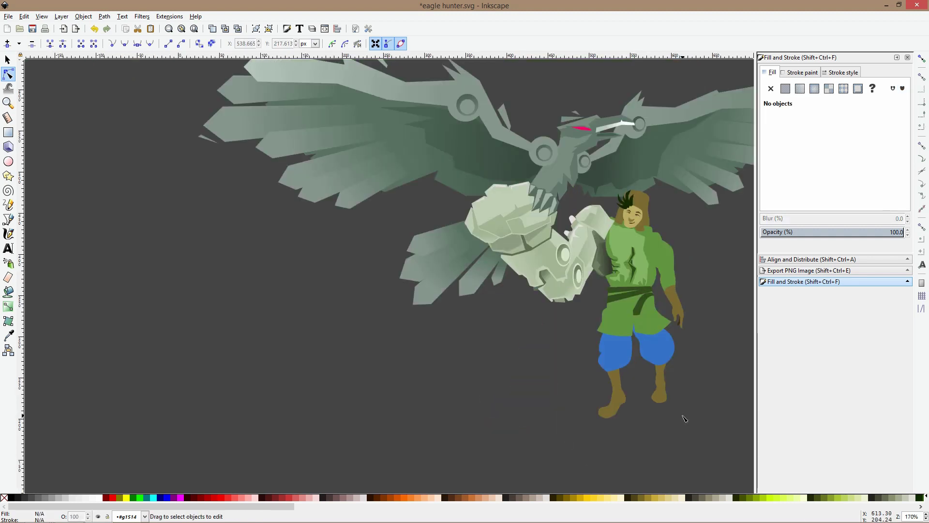
# Rotate the upright brown lower leg outward and refit its top beneath the blue trouser leg
pyautogui.scroll(2, 668, 364)
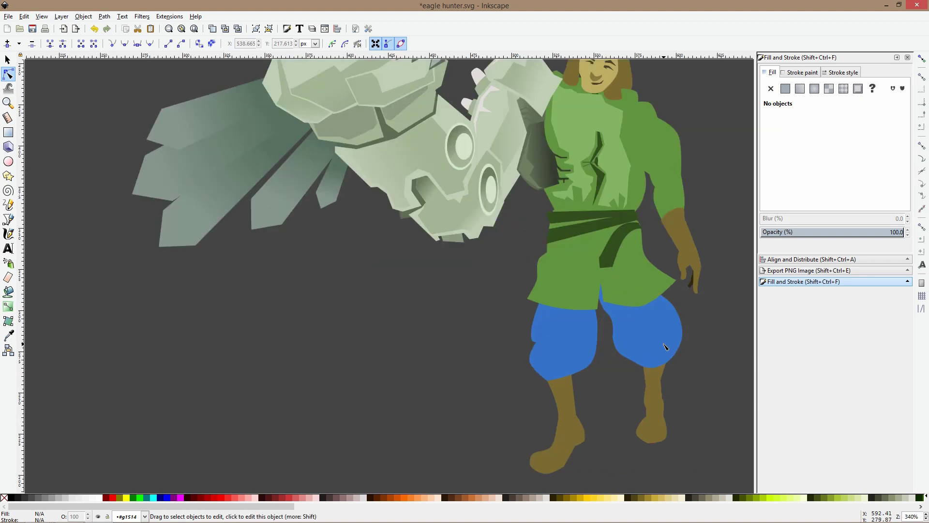
pyautogui.click(664, 417)
pyautogui.press('s')
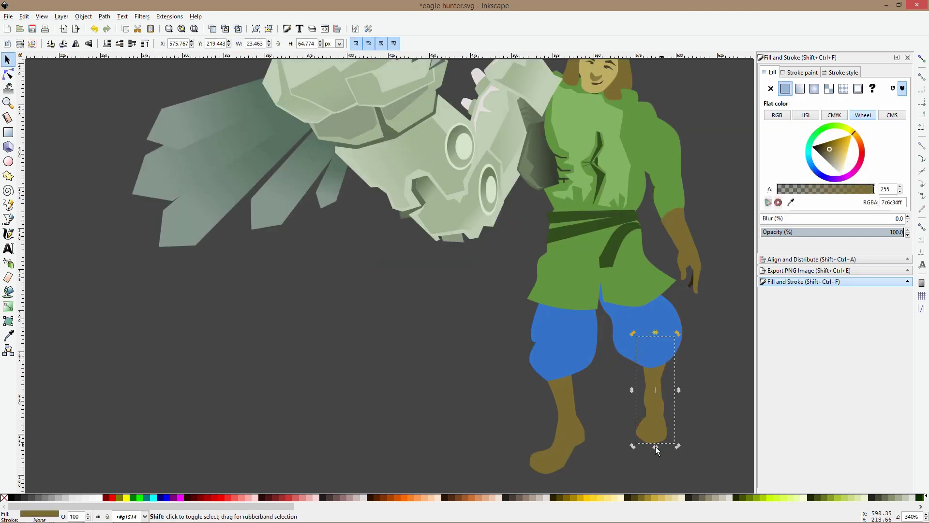
pyautogui.moveTo(632, 446); pyautogui.dragTo(698, 452)
pyautogui.moveTo(706, 411); pyautogui.dragTo(701, 402)
pyautogui.press('Escape')
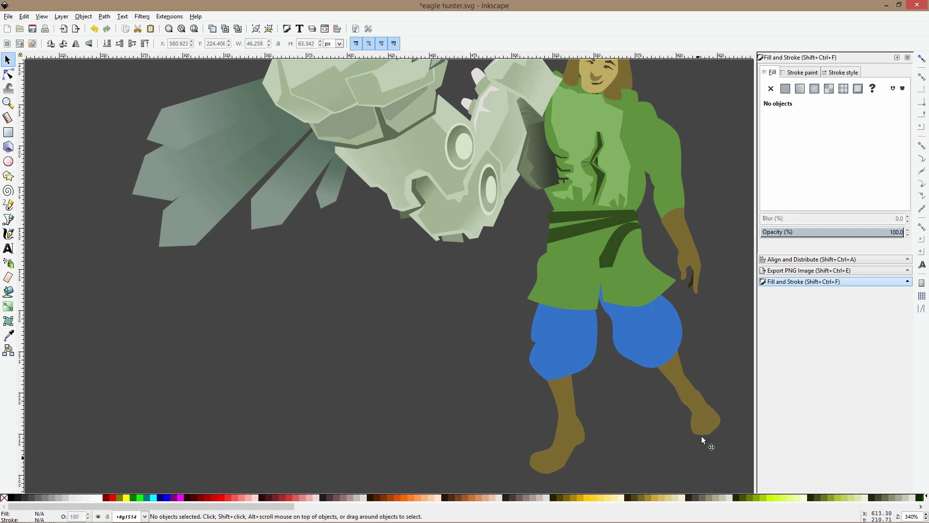
pyautogui.scroll(-4, 726, 431)
pyautogui.scroll(2, 715, 384)
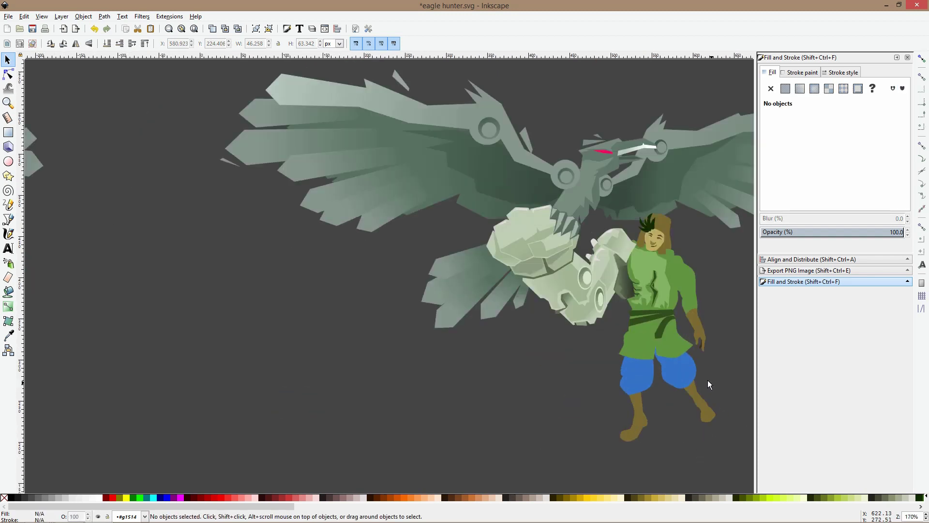
# Scale the outward-angled leg's blue trouser and brown lower leg together to about 75 by 91 px and shift them upward
pyautogui.click(690, 371)
pyautogui.keyDown('shift'); pyautogui.click(711, 410); pyautogui.keyUp('shift')
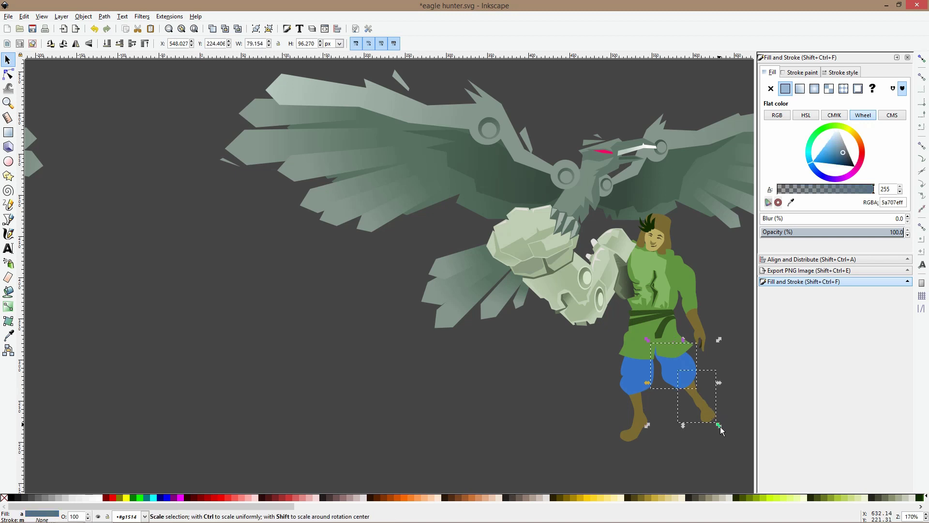
pyautogui.moveTo(707, 410); pyautogui.dragTo(703, 403)
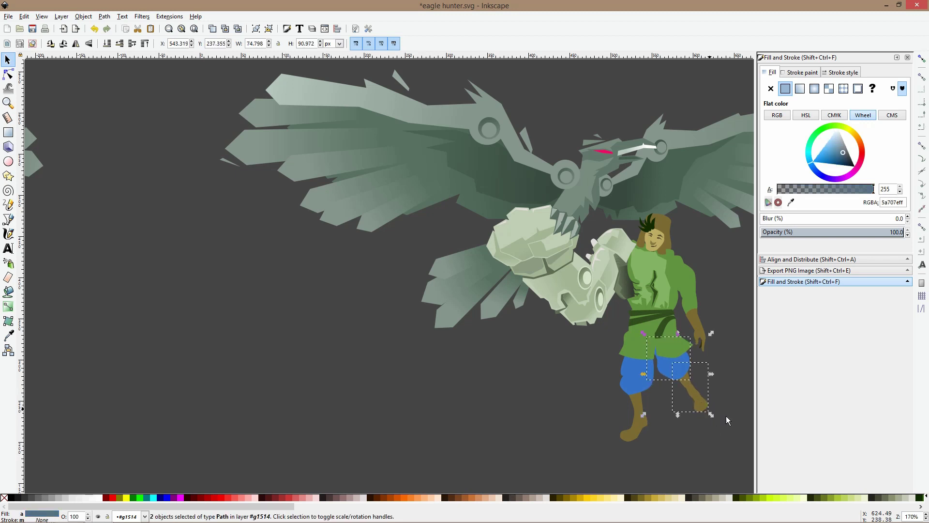
pyautogui.click(695, 417)
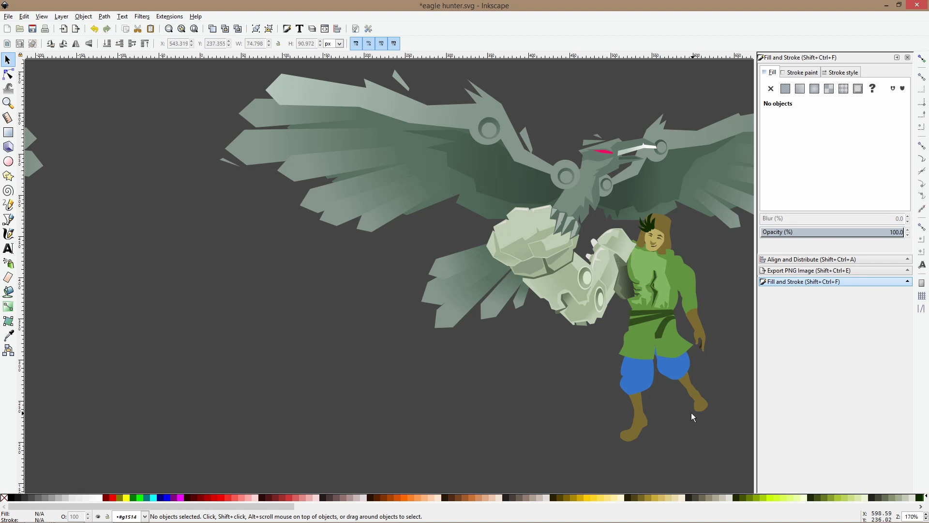
# Adjust the angle of the other brown lower leg slightly beneath its longer blue trouser leg
pyautogui.scroll(2, 684, 414)
pyautogui.click(622, 395)
pyautogui.doubleClick(623, 391)
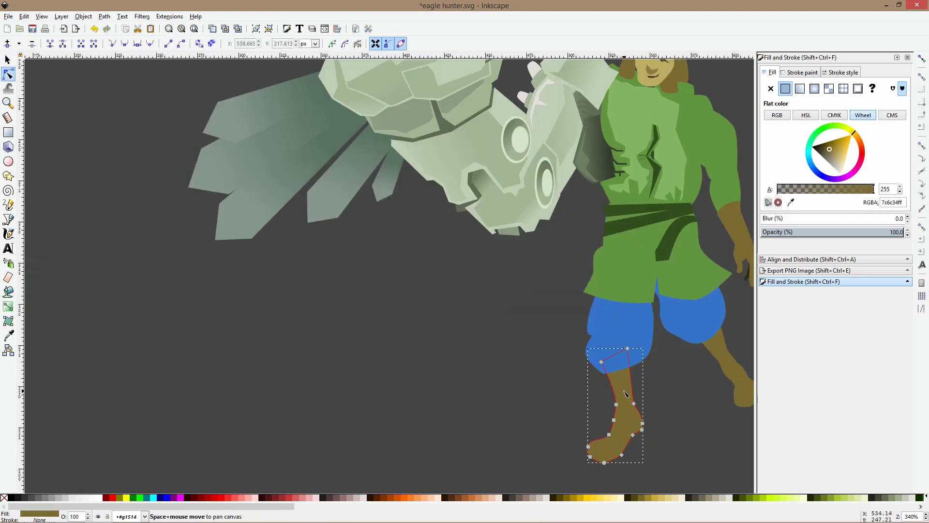
pyautogui.press('s')
pyautogui.press('Escape')
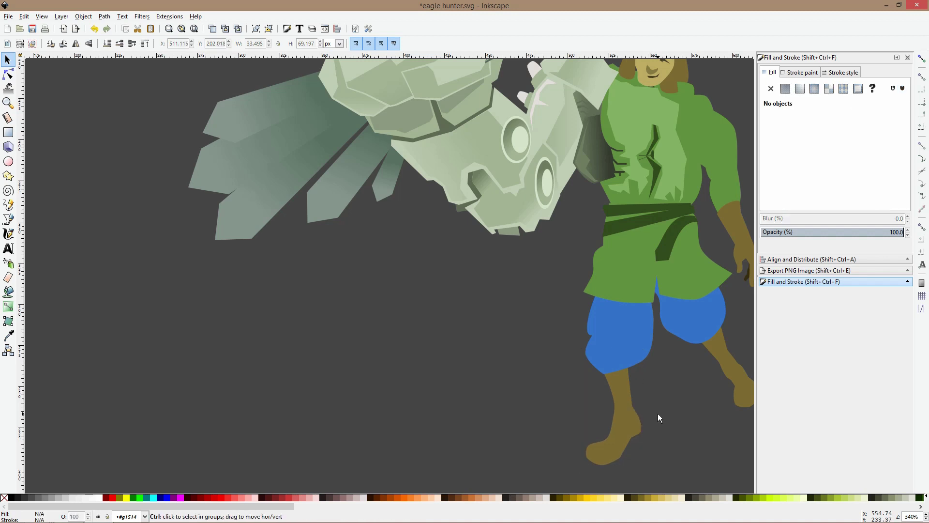
# Rotate the raised, smaller leg's brown lower part upright beneath its trouser leg and darken its fill to 594c20
pyautogui.press('5')
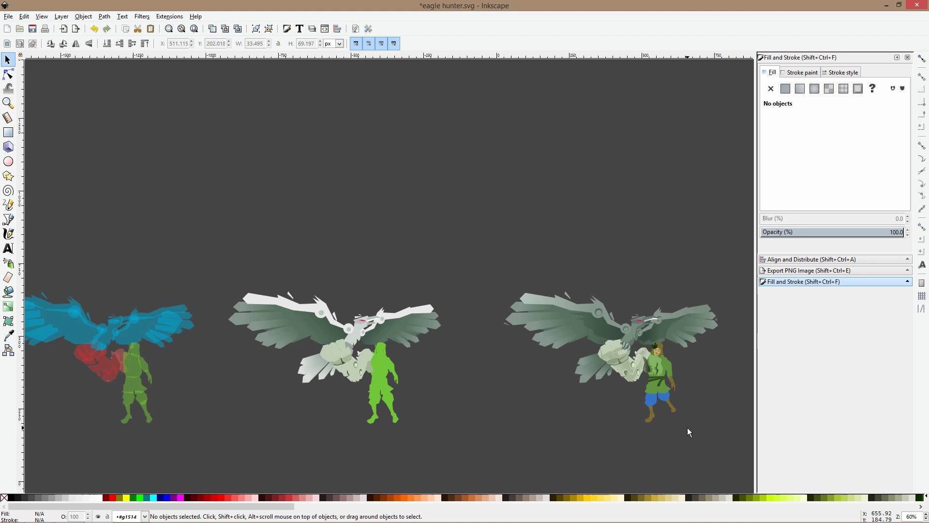
pyautogui.scroll(4, 679, 413)
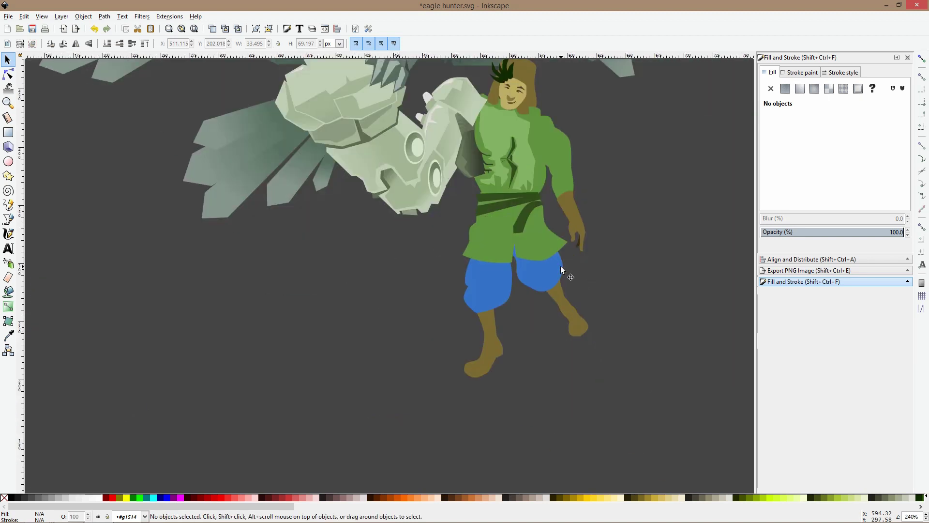
pyautogui.click(560, 291)
pyautogui.press('n')
pyautogui.press('s')
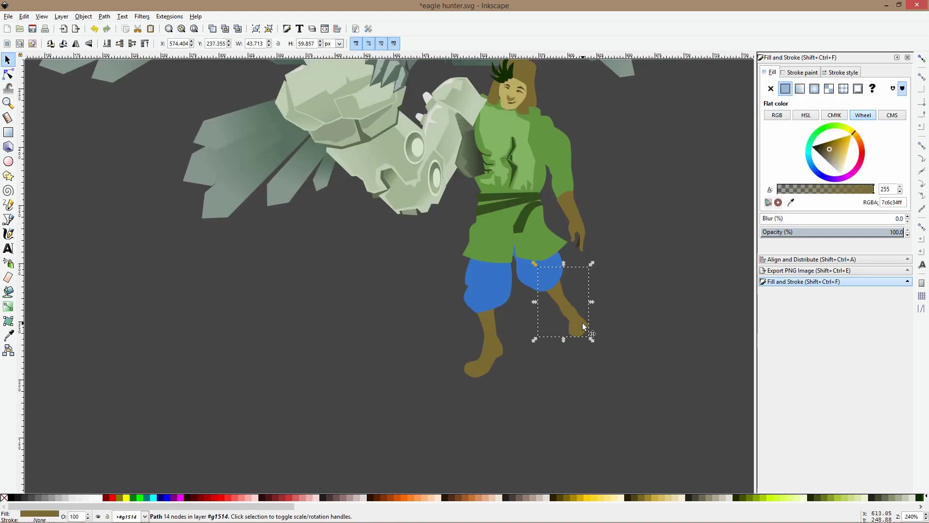
pyautogui.moveTo(594, 340); pyautogui.dragTo(551, 340)
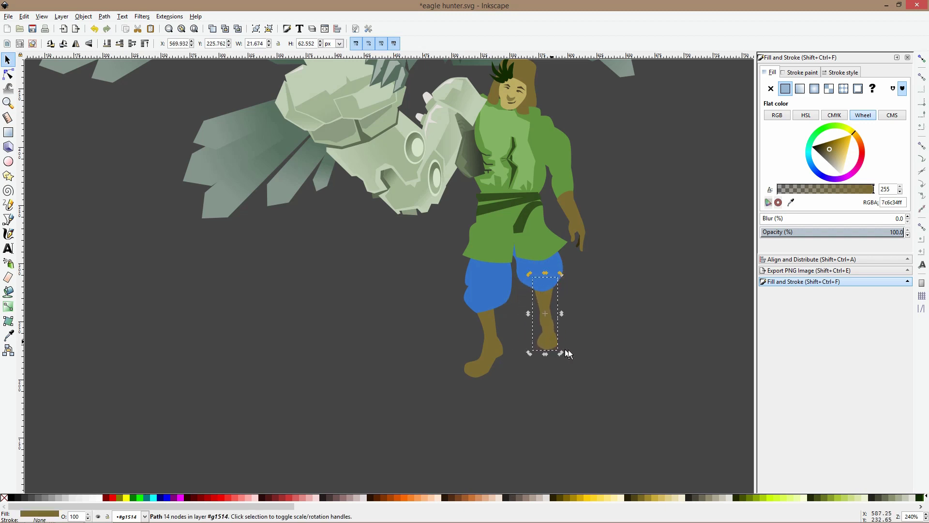
pyautogui.click(825, 148)
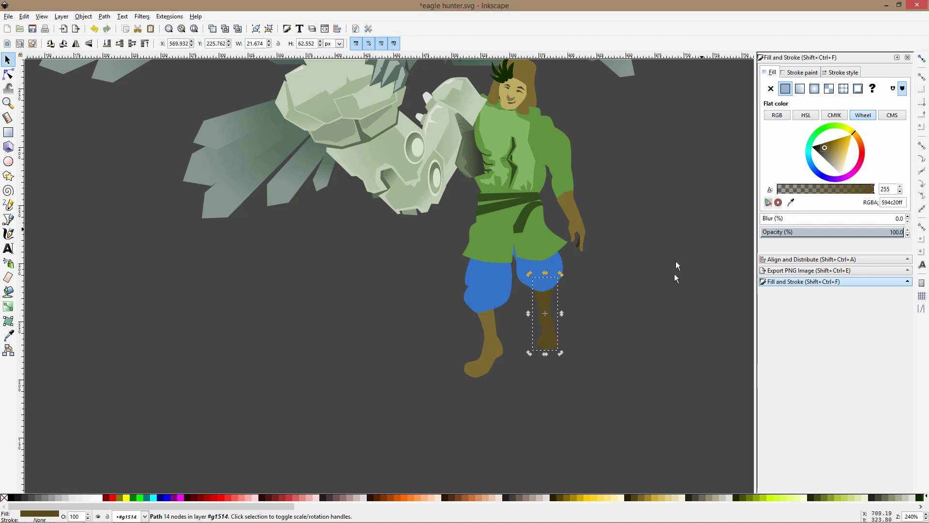
# Lighten the rear lower leg's brown fill slightly to 675928 and deselect it
pyautogui.click(827, 148)
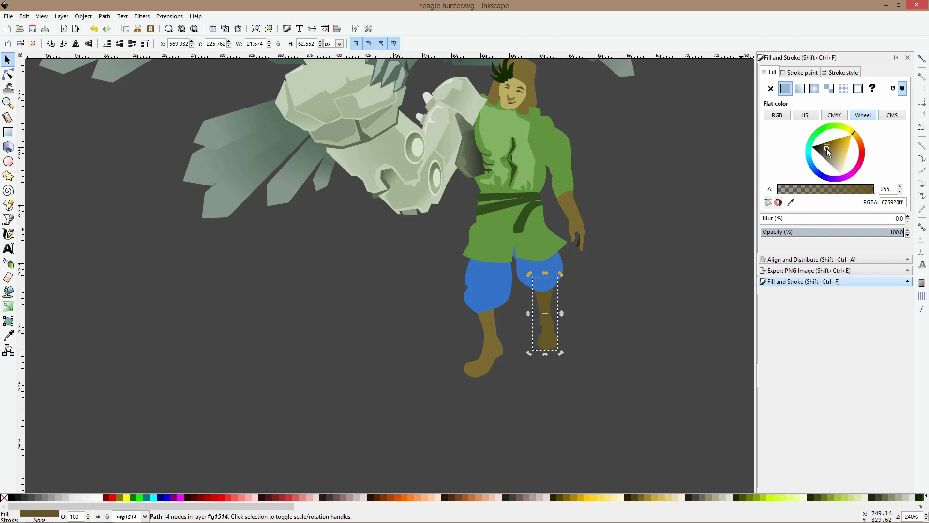
pyautogui.click(637, 259)
pyautogui.scroll(-3, 663, 305)
pyautogui.scroll(3, 605, 320)
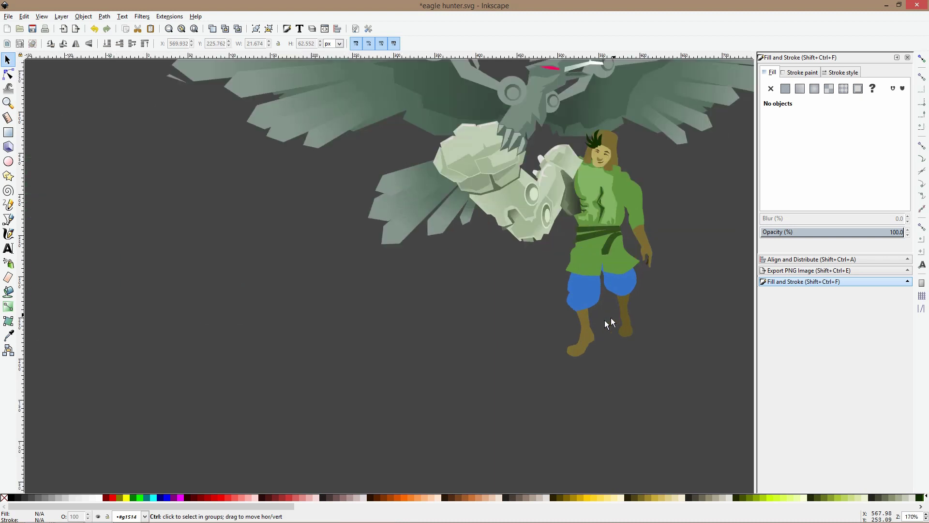
pyautogui.scroll(3, 600, 322)
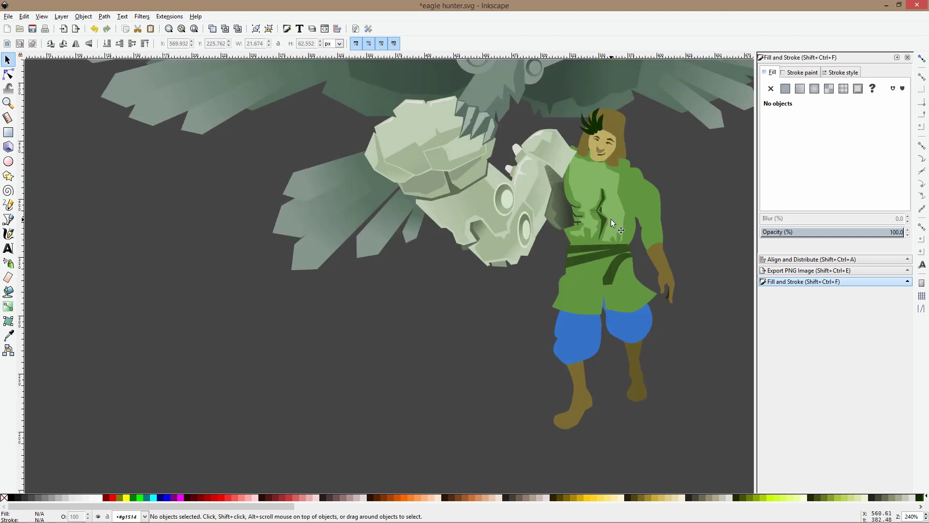
# Nudge the hunter's light-green chest panel slightly downward and stack it beneath the dark tunic seam and its ties
pyautogui.click(612, 199)
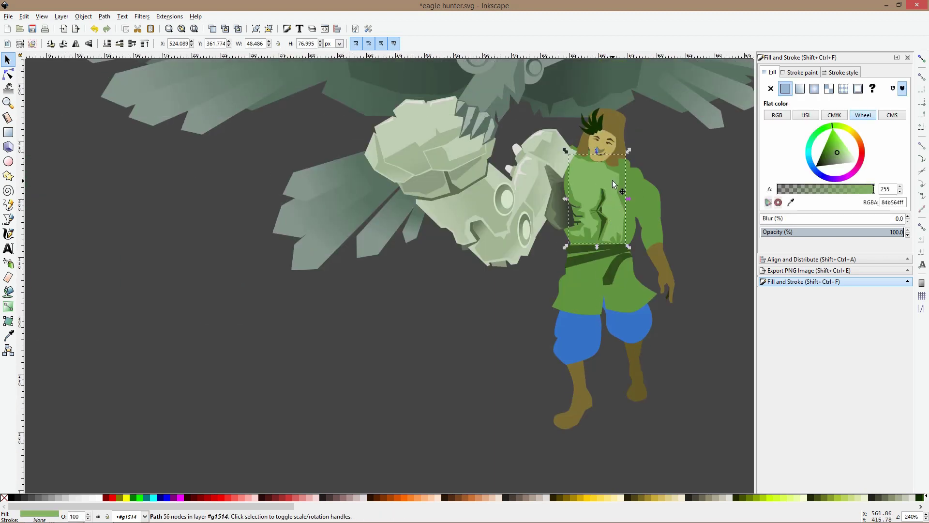
pyautogui.moveTo(613, 181); pyautogui.dragTo(615, 184)
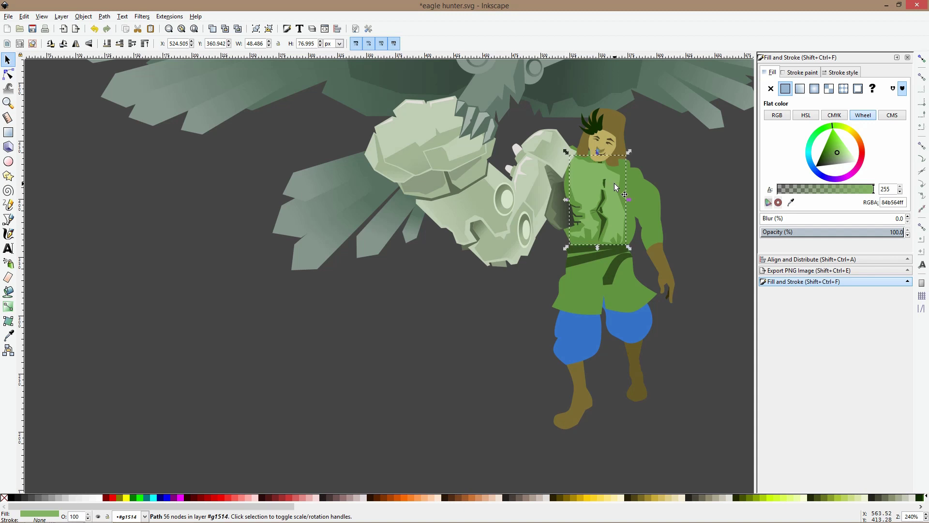
pyautogui.press('End')
pyautogui.press('pageup')
pyautogui.click(681, 289)
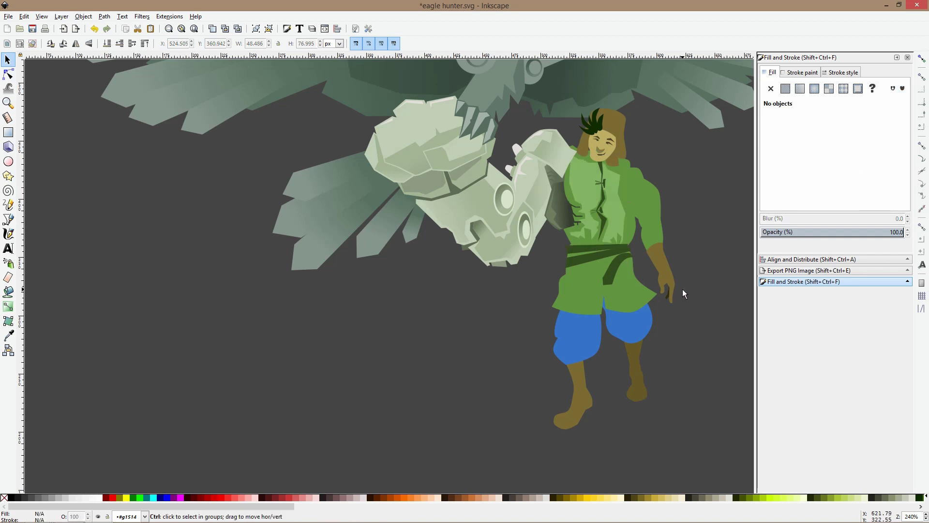
# Convert all nodes of the light-green chest panel to smooth nodes so its jagged outline becomes rounded
pyautogui.scroll(3, 682, 289)
pyautogui.scroll(-4, 589, 179)
pyautogui.scroll(2, 307, 158)
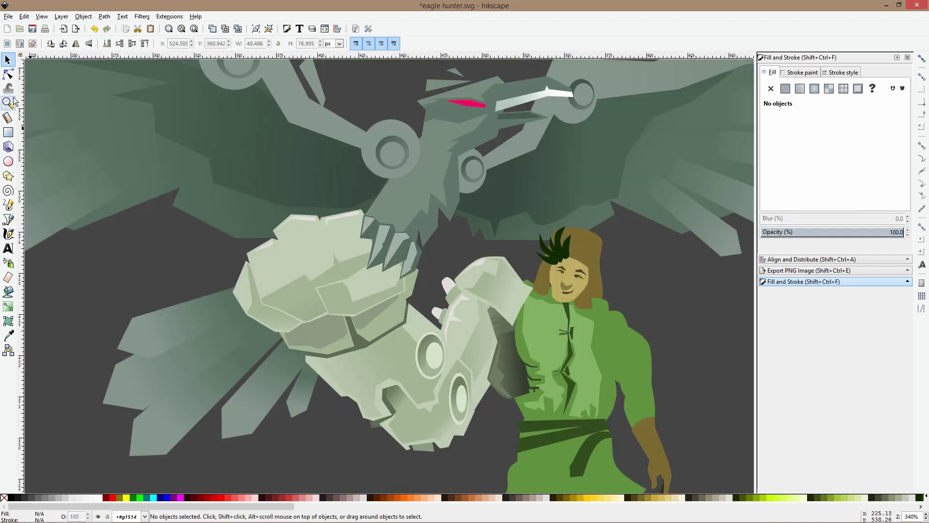
pyautogui.click(8, 78)
pyautogui.click(602, 320)
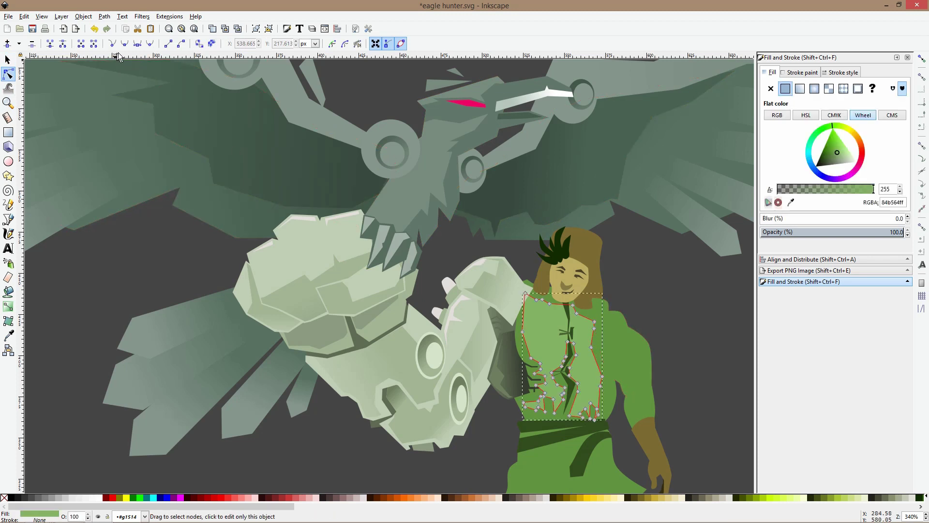
pyautogui.hotkey('ctrl', 'a')
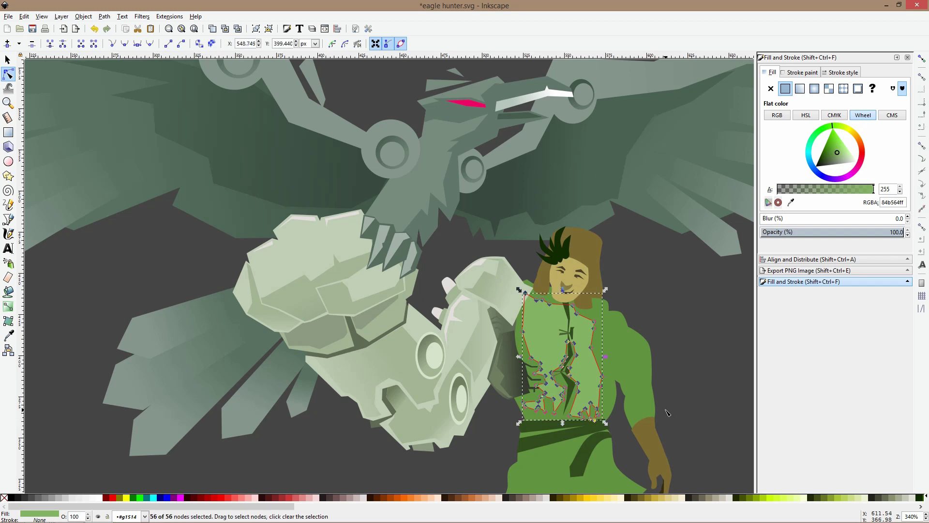
pyautogui.click(126, 44)
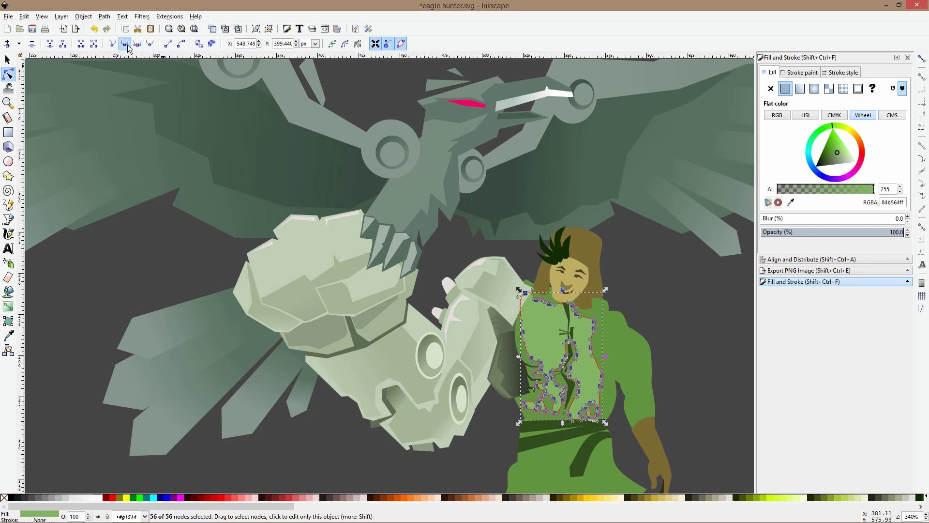
pyautogui.click(275, 279)
# Reshape the rounded lobes along the chest panel's lower edge, pulling them down toward the belt
pyautogui.click(579, 425)
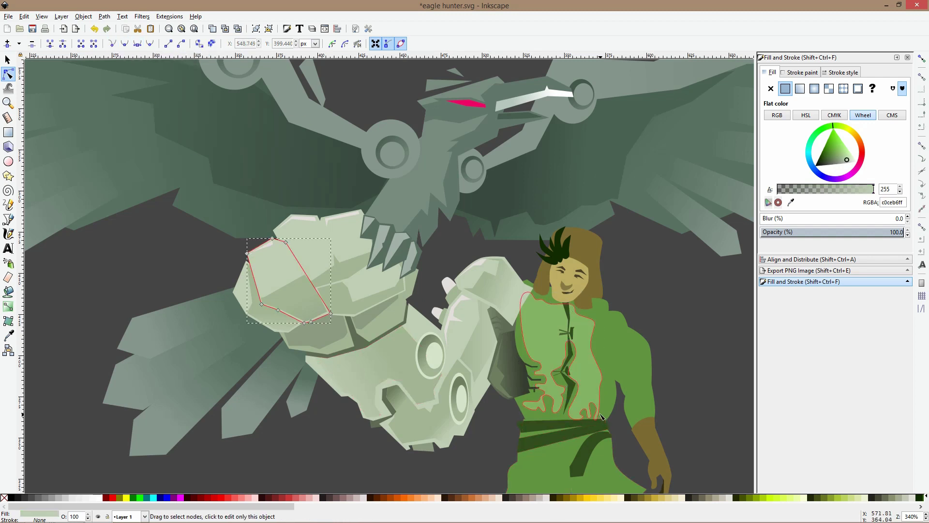
pyautogui.scroll(3, 581, 396)
pyautogui.click(582, 396)
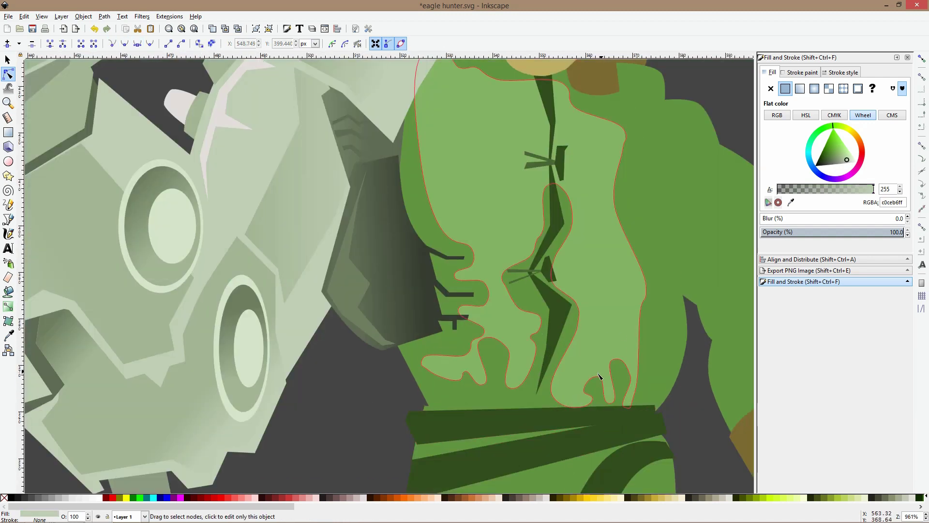
pyautogui.click(582, 396)
pyautogui.click(572, 403)
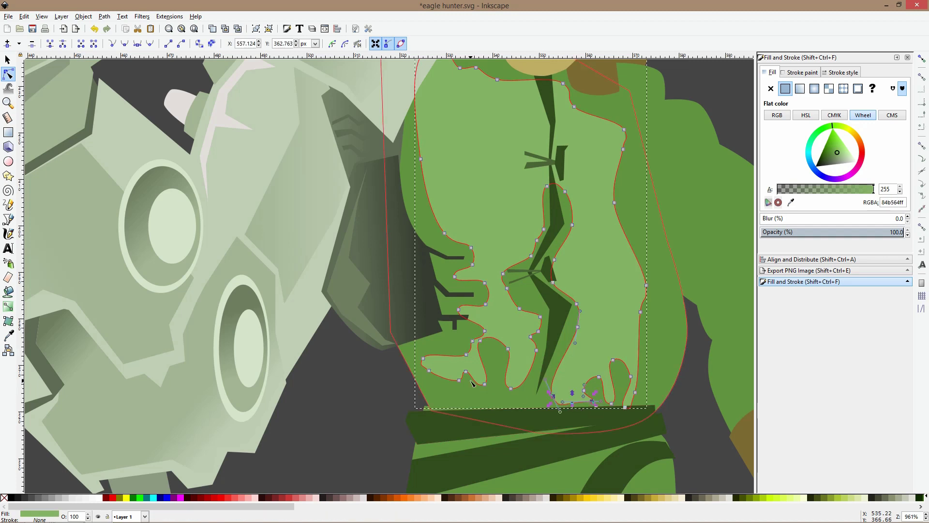
pyautogui.moveTo(409, 321); pyautogui.dragTo(545, 402)
pyautogui.moveTo(448, 380); pyautogui.dragTo(422, 353)
pyautogui.moveTo(482, 383); pyautogui.dragTo(466, 354)
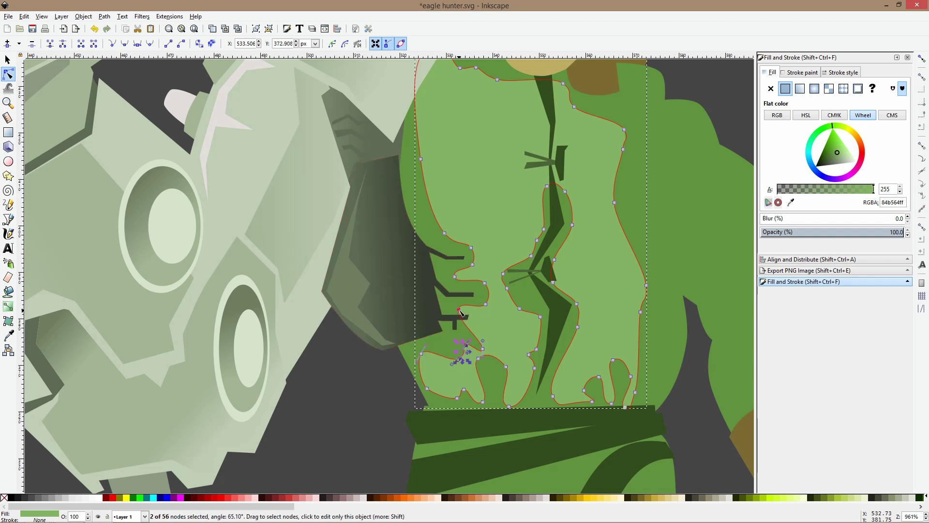
# Darken the three small crease shapes on the upper arm above the dark sleeve to 535c4c
pyautogui.click(352, 124)
pyautogui.keyDown('shift'); pyautogui.click(352, 124); pyautogui.keyUp('shift')
pyautogui.keyDown('shift'); pyautogui.click(353, 153); pyautogui.keyUp('shift')
pyautogui.click(8, 335)
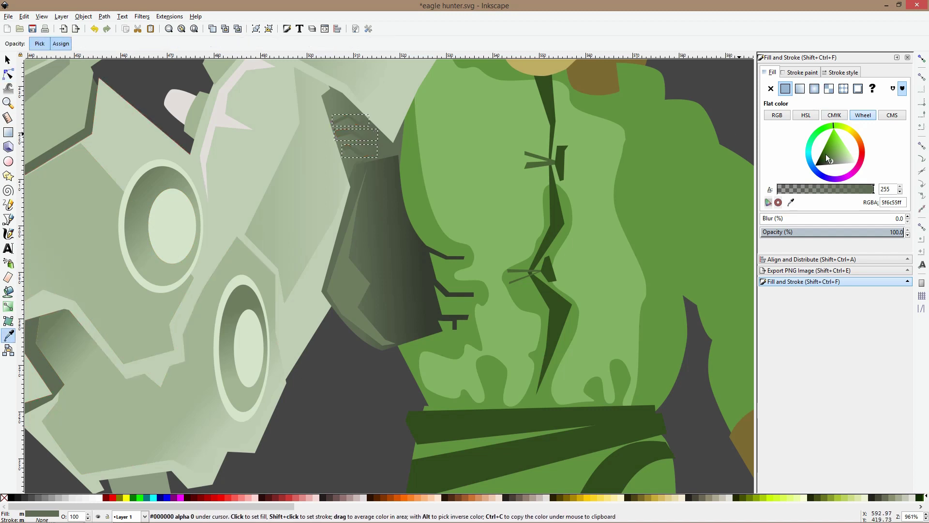
pyautogui.moveTo(824, 161); pyautogui.dragTo(829, 162)
# Examine the reworked tunic and arm shading within the whole illustration and from the hunter's head to his feet
pyautogui.scroll(-3, 219, 145)
pyautogui.click(7, 59)
pyautogui.click(219, 145)
pyautogui.scroll(-2, 377, 167)
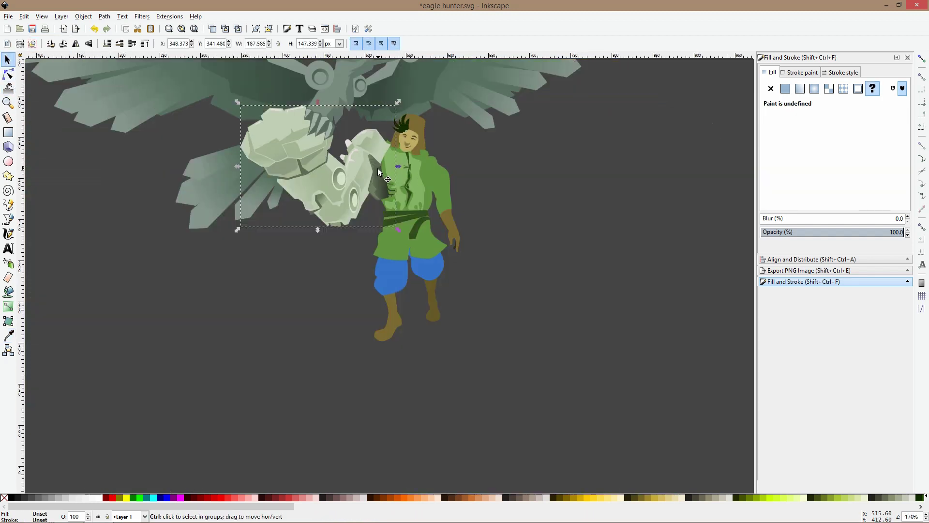
pyautogui.click(534, 204)
pyautogui.scroll(-3, 533, 204)
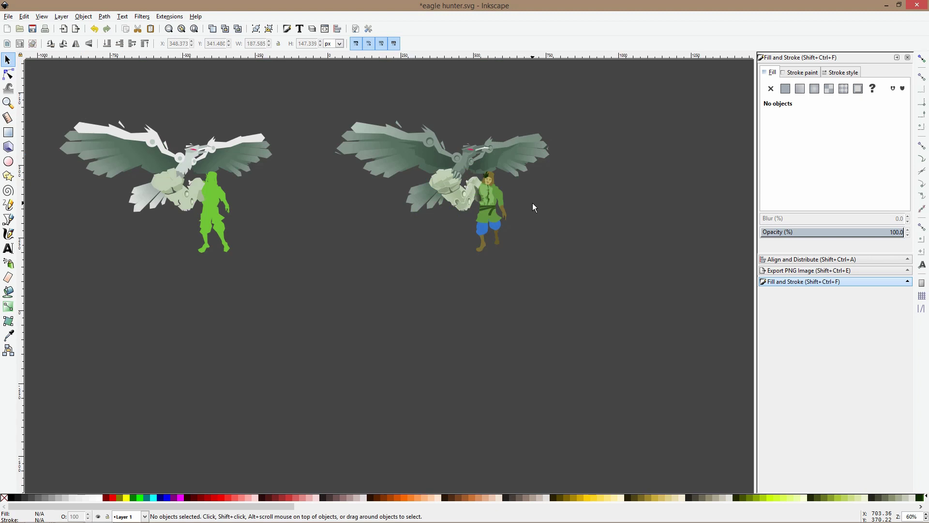
pyautogui.scroll(5, 532, 202)
pyautogui.moveTo(373, 203); pyautogui.dragTo(533, 304)
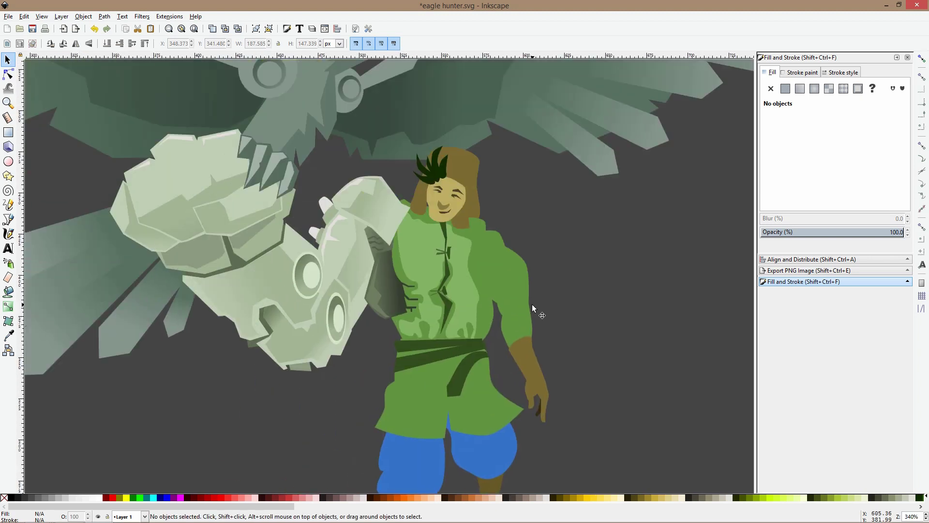
pyautogui.scroll(-6, 530, 304)
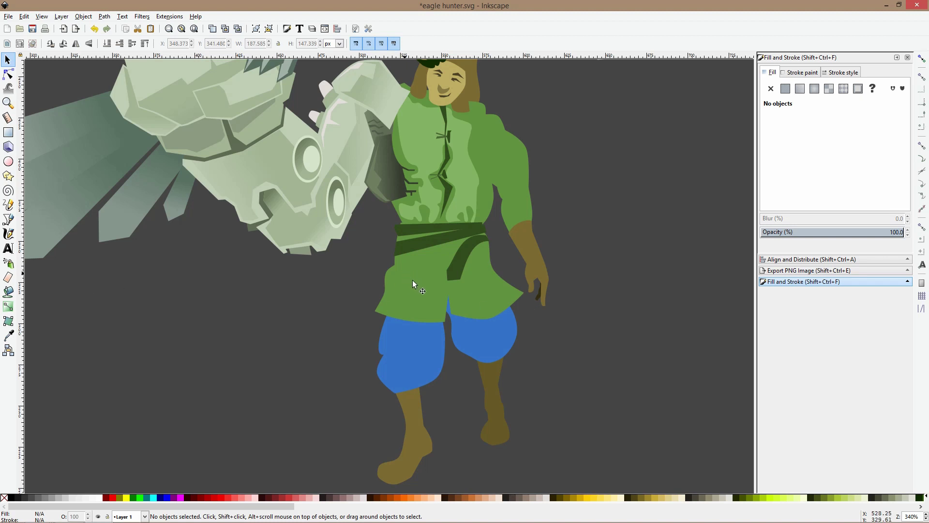
# Draw a closed highlight shape about 44 by 45 px with the Bezier tool on the skirt flap above the longer trouser leg
pyautogui.scroll(2, 413, 279)
pyautogui.click(425, 281)
pyautogui.scroll(3, 426, 283)
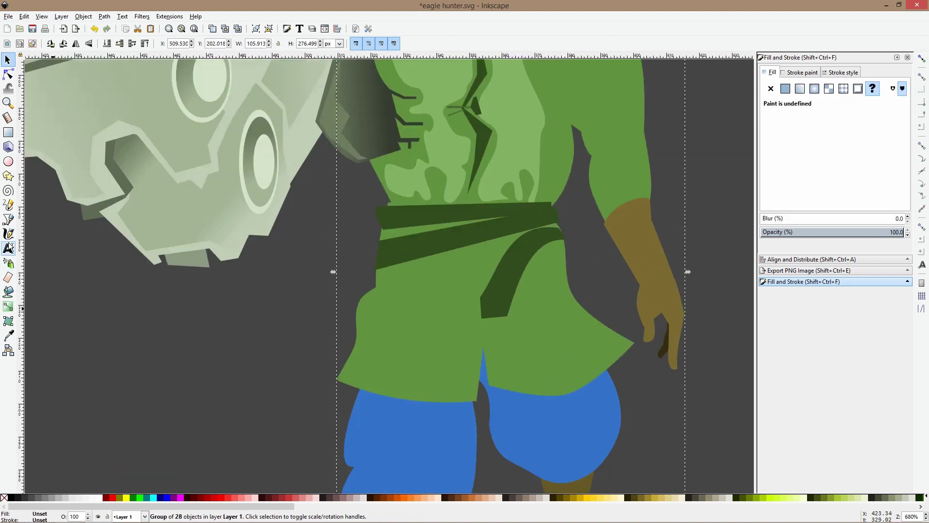
pyautogui.click(8, 219)
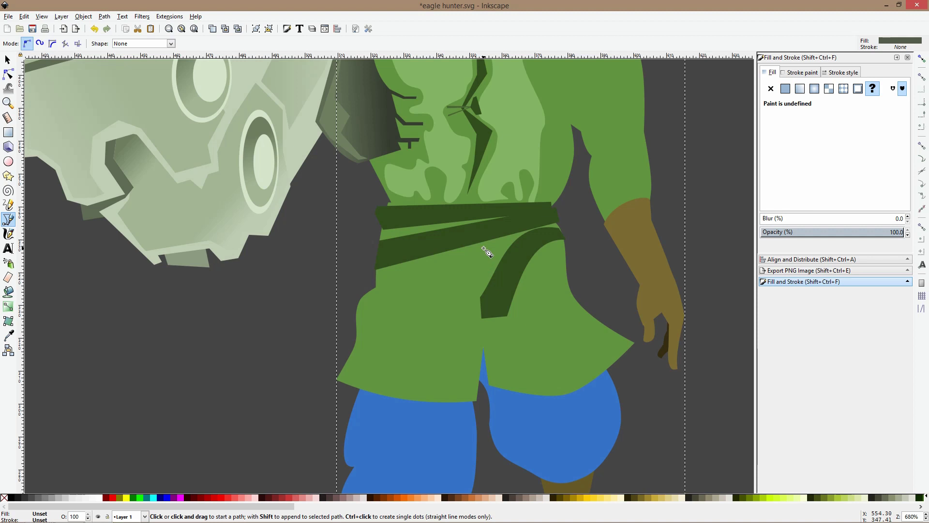
pyautogui.click(484, 248)
pyautogui.click(384, 276)
pyautogui.click(426, 294)
pyautogui.click(390, 304)
pyautogui.click(359, 377)
pyautogui.click(432, 395)
pyautogui.click(462, 387)
pyautogui.click(463, 334)
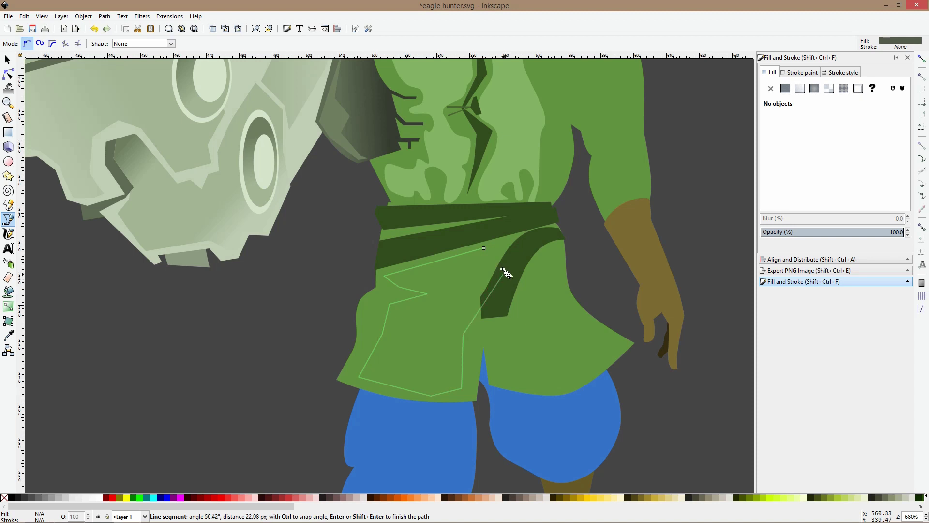
pyautogui.click(484, 248)
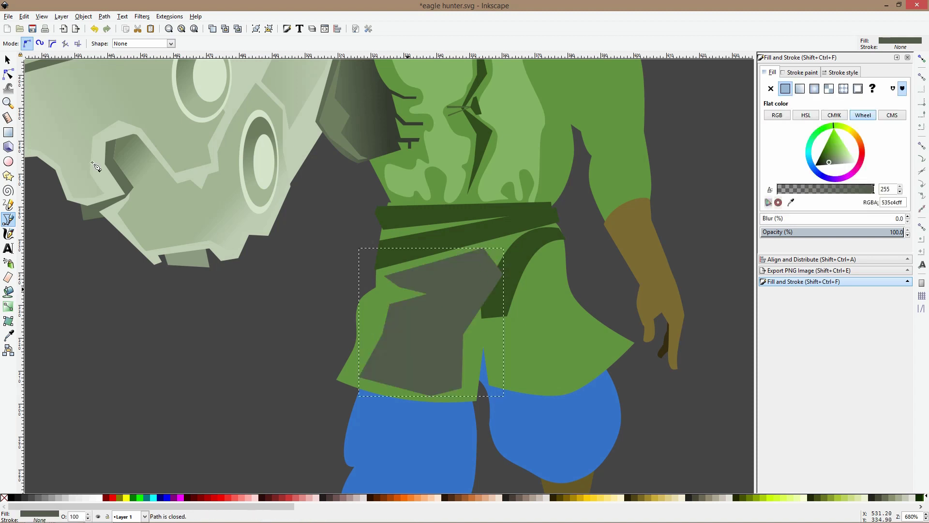
# Fill the skirt highlight with the chest panel's light green 84b564 and smooth all its nodes into rounded curves
pyautogui.click(9, 335)
pyautogui.click(456, 85)
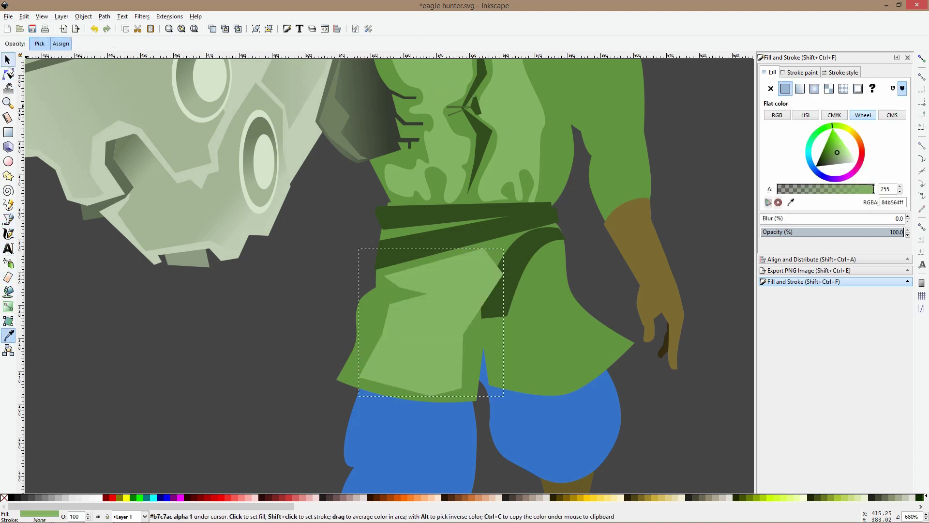
pyautogui.click(8, 74)
pyautogui.hotkey('ctrl', 'a')
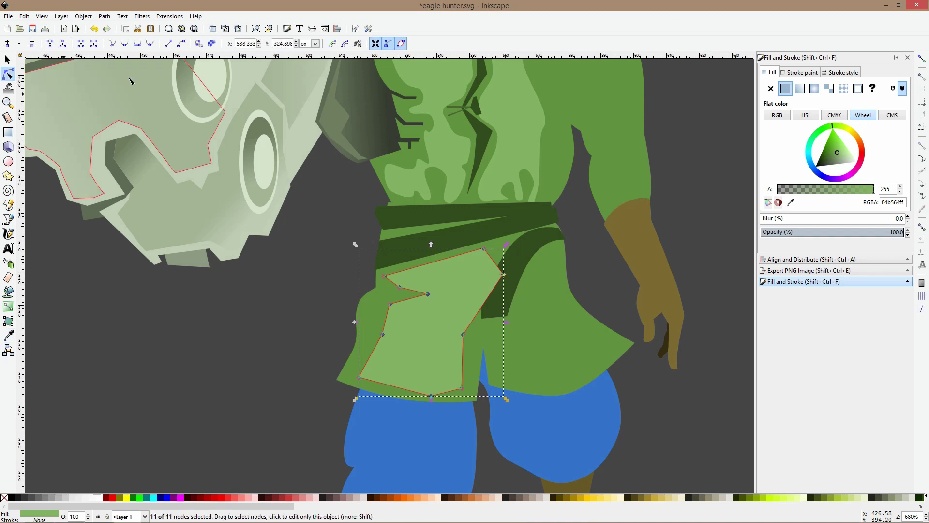
pyautogui.click(138, 44)
pyautogui.click(208, 184)
pyautogui.click(437, 250)
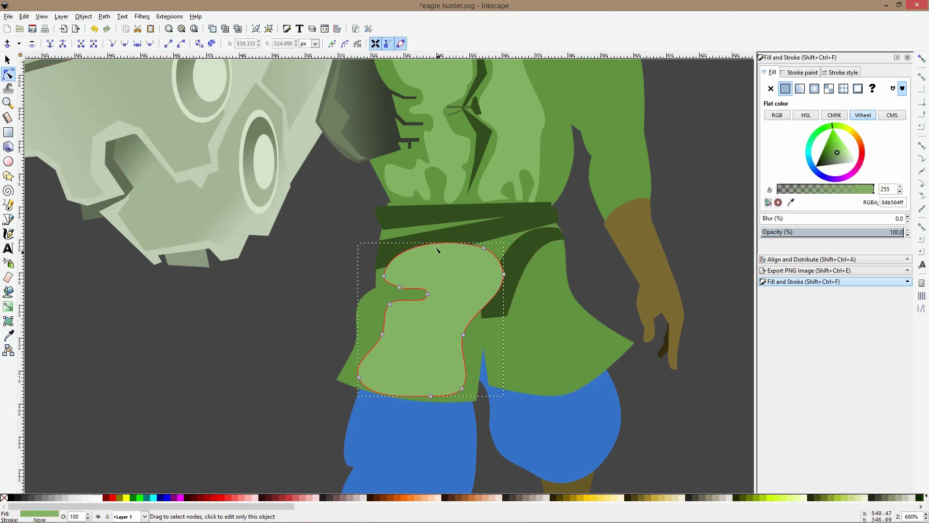
# Move the rounded skirt highlight into the hunter's group, stacked beneath the belt, and align it on the tunic flap
pyautogui.press('pagedown')
pyautogui.press('s')
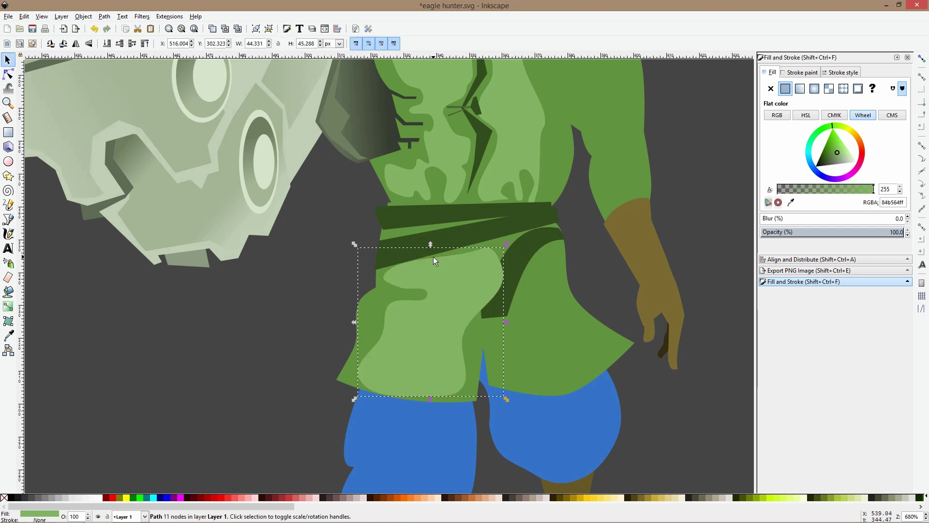
pyautogui.press('ctrl')
pyautogui.moveTo(434, 257); pyautogui.dragTo(464, 292)
pyautogui.click(463, 292)
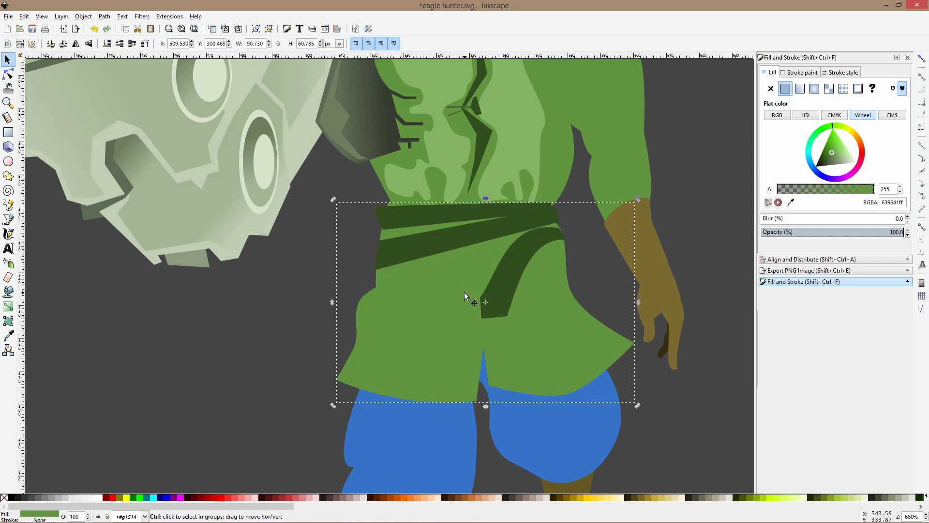
pyautogui.keyDown('ctrl'); pyautogui.click(463, 292); pyautogui.keyUp('ctrl')
pyautogui.moveTo(455, 304); pyautogui.dragTo(420, 330)
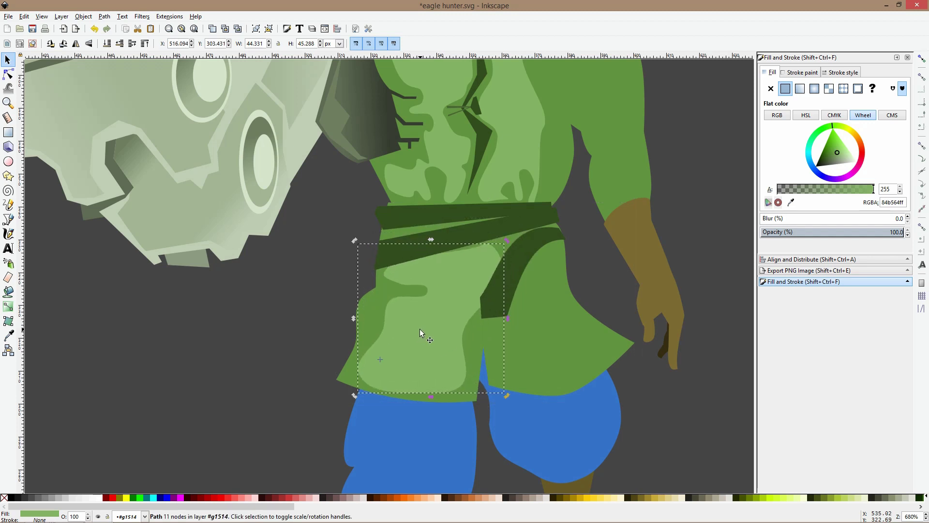
# Draw a four-cornered light-green highlight on the other skirt flap, from beside the hanging belt end to the flap's outer tip
pyautogui.click(7, 219)
pyautogui.click(505, 304)
pyautogui.click(502, 377)
pyautogui.click(619, 345)
pyautogui.click(539, 245)
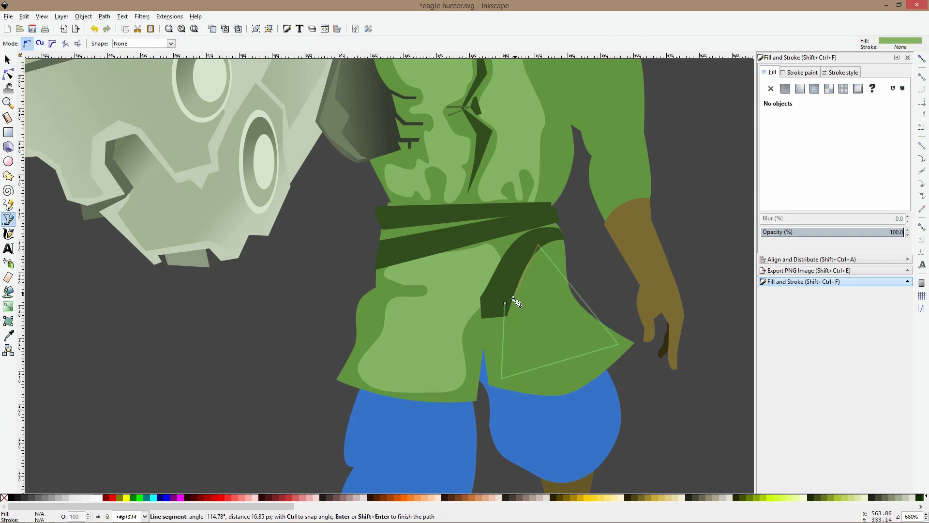
pyautogui.click(505, 304)
# Curve the second skirt highlight along the flap's edges to about 39 by 43 px and lower it beneath the hanging belt end
pyautogui.click(7, 75)
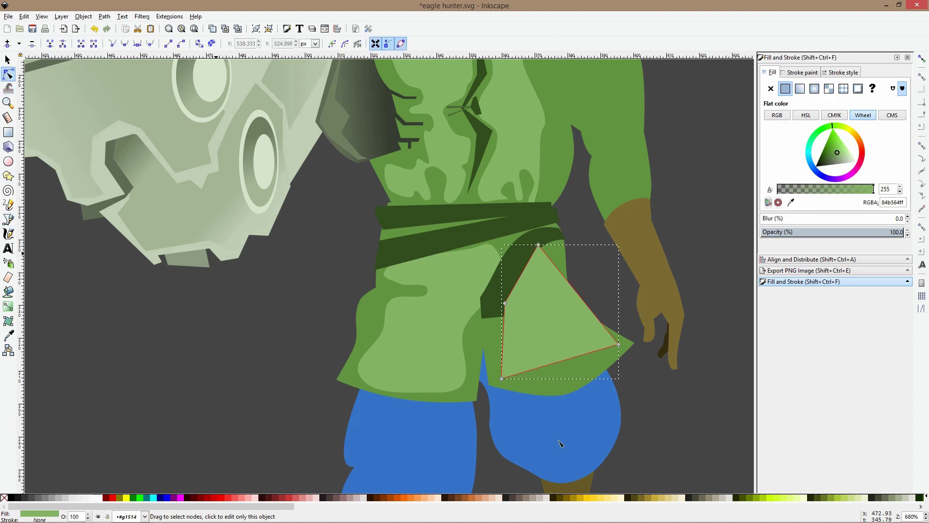
pyautogui.keyDown('ctrl'); pyautogui.click(502, 378); pyautogui.keyUp('ctrl')
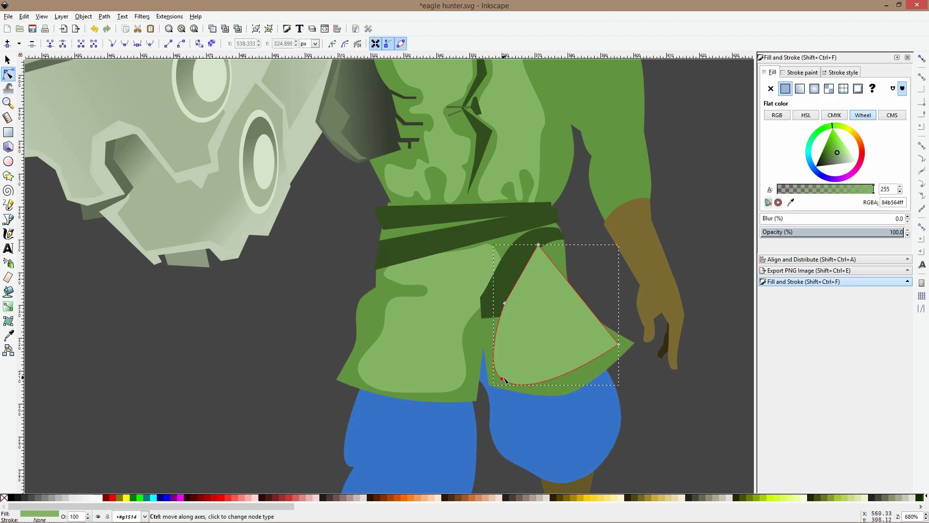
pyautogui.moveTo(589, 306); pyautogui.dragTo(568, 328)
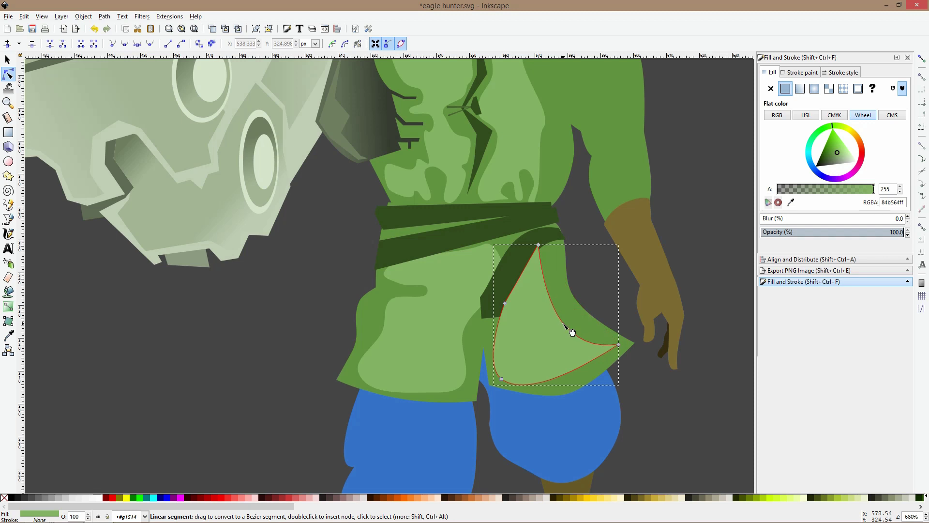
pyautogui.press('pagedown')
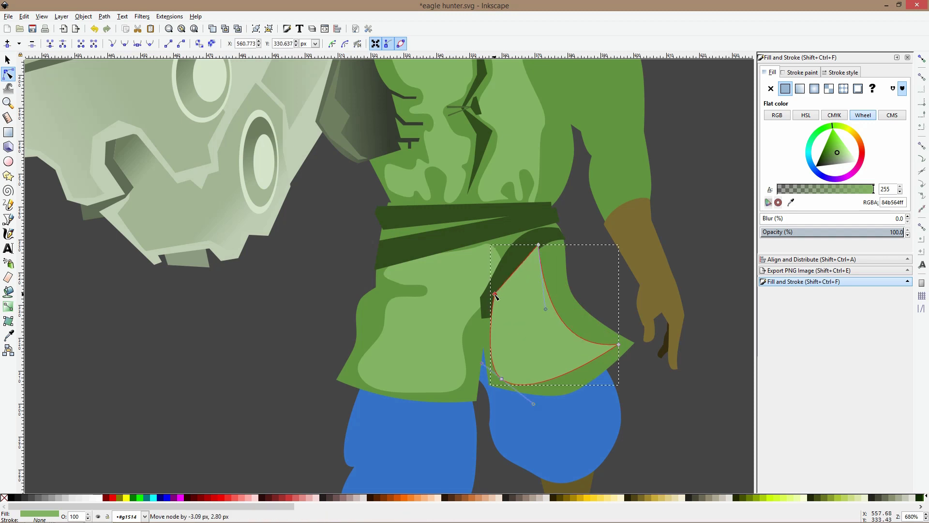
pyautogui.press('s')
pyautogui.press('pagedown')
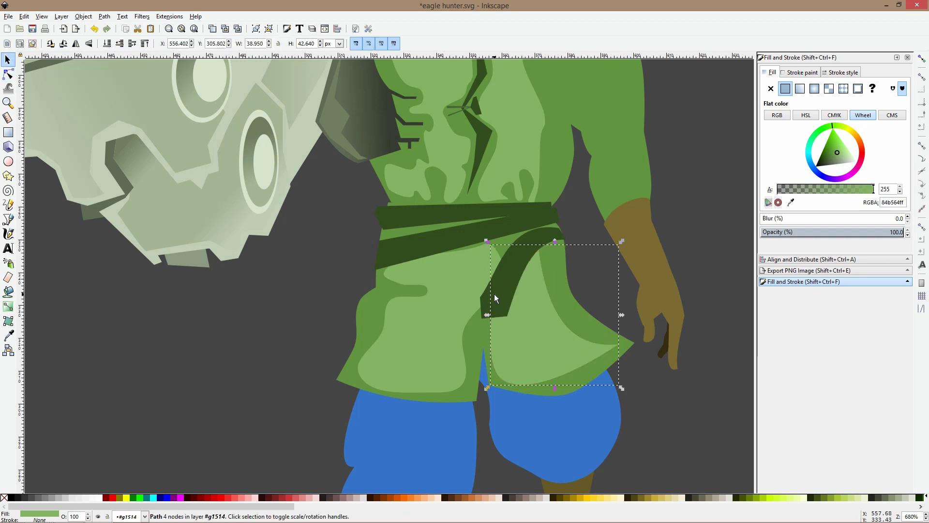
pyautogui.keyDown('ctrl'); pyautogui.scroll(-4, 494, 294); pyautogui.keyUp('ctrl')
pyautogui.click(617, 268)
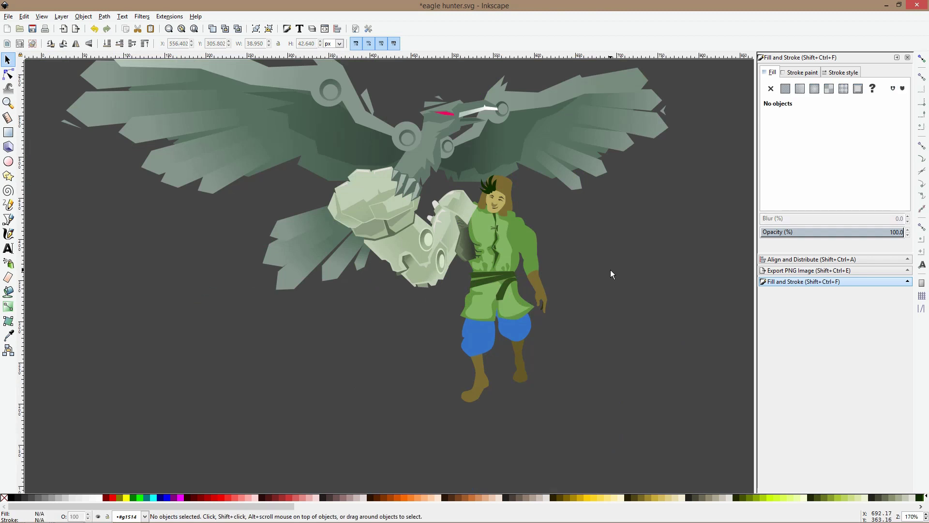
# Flip the hanging dark-green belt end horizontally
pyautogui.keyDown('ctrl'); pyautogui.scroll(4, 529, 304); pyautogui.keyUp('ctrl')
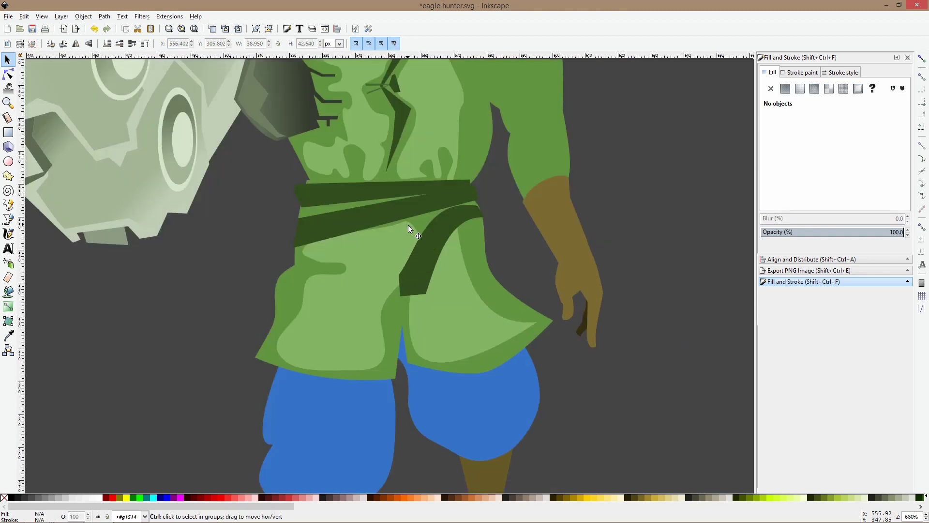
pyautogui.keyDown('ctrl'); pyautogui.click(419, 233); pyautogui.keyUp('ctrl')
pyautogui.press('h')
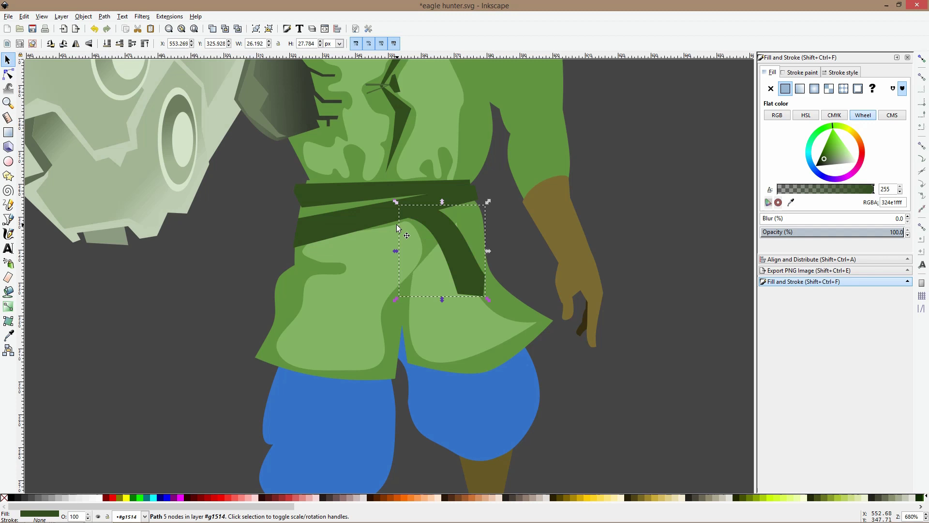
# Nudge the hanging end of the dark green sash slightly upward beneath the crossed waist bands
pyautogui.moveTo(429, 218); pyautogui.dragTo(460, 216)
pyautogui.moveTo(464, 215); pyautogui.dragTo(438, 228)
pyautogui.click(614, 222)
pyautogui.keyDown('ctrl'); pyautogui.scroll(-4, 613, 222); pyautogui.keyUp('ctrl')
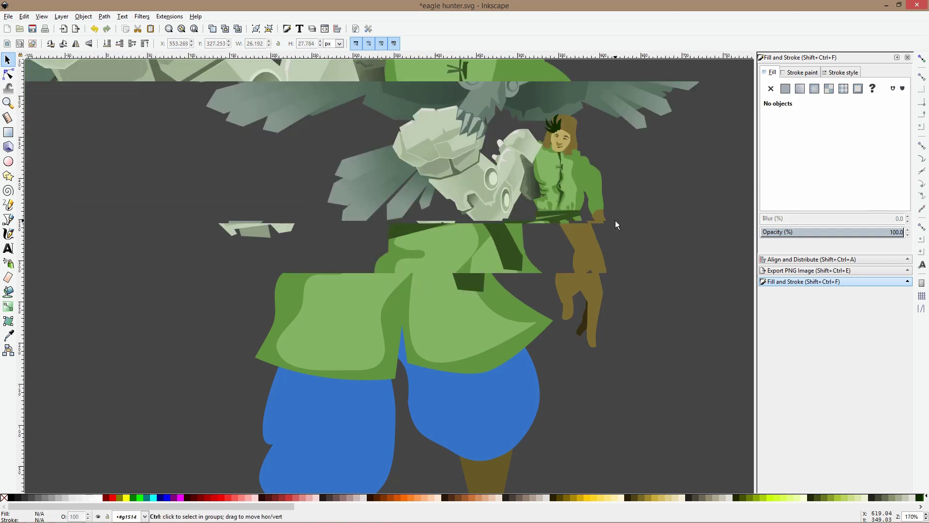
# Bend the edges of the upper dark green belt band into a shallow downward curve
pyautogui.keyDown('ctrl'); pyautogui.scroll(3, 524, 215); pyautogui.keyUp('ctrl')
pyautogui.press('n')
pyautogui.keyDown('ctrl'); pyautogui.scroll(2, 632, 189); pyautogui.keyUp('ctrl')
pyautogui.click(632, 189)
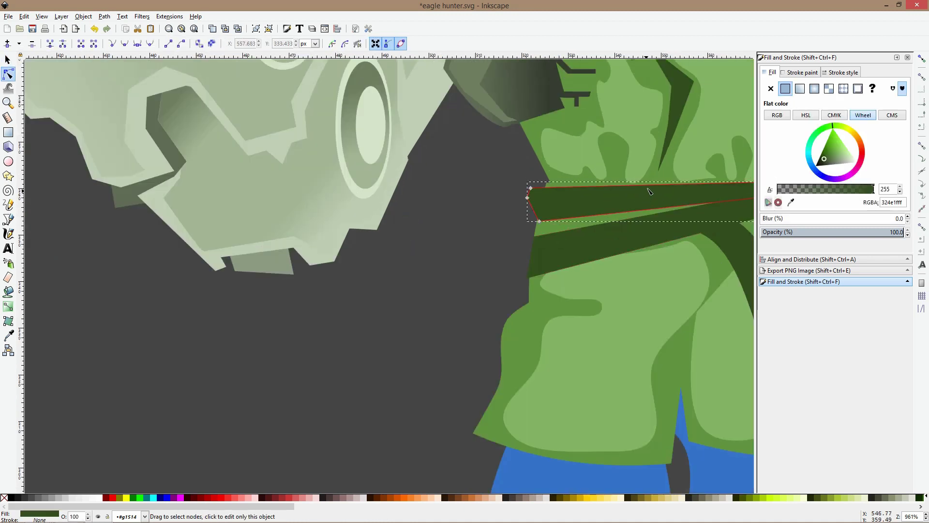
pyautogui.moveTo(660, 193); pyautogui.dragTo(469, 233)
# Curve the long edges of the lower belt band and adjust the left-end corner nodes where the two bands meet
pyautogui.click(467, 243)
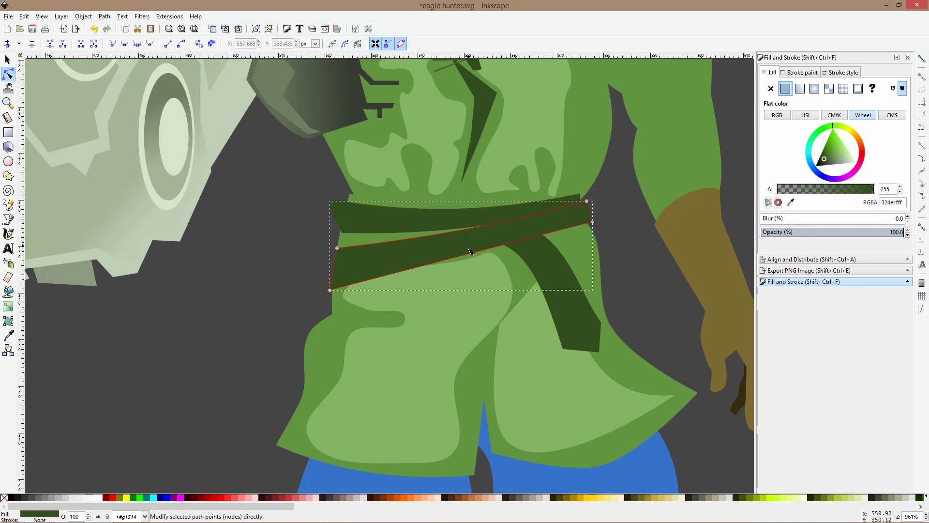
pyautogui.moveTo(475, 259); pyautogui.dragTo(479, 268)
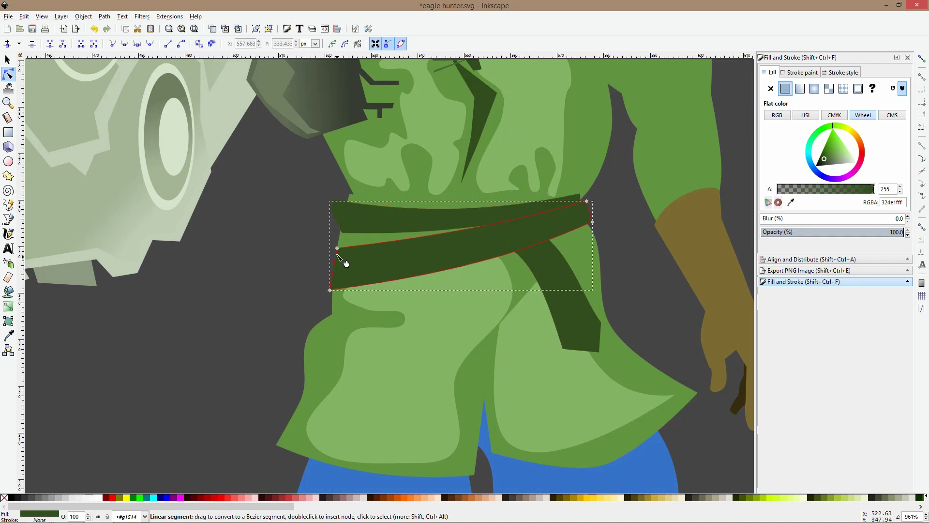
pyautogui.moveTo(338, 248); pyautogui.dragTo(425, 234)
pyautogui.click(410, 233)
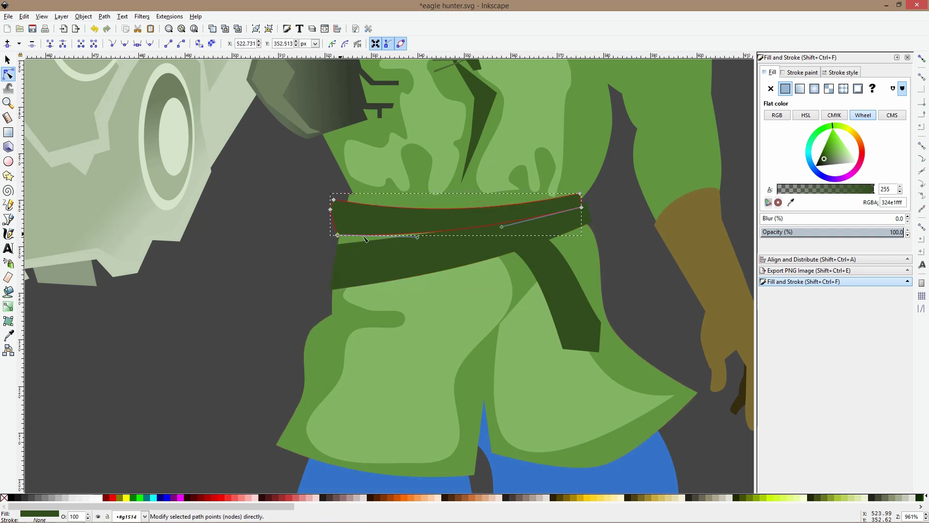
pyautogui.press('s')
pyautogui.scroll(-4, 527, 257)
pyautogui.click(627, 264)
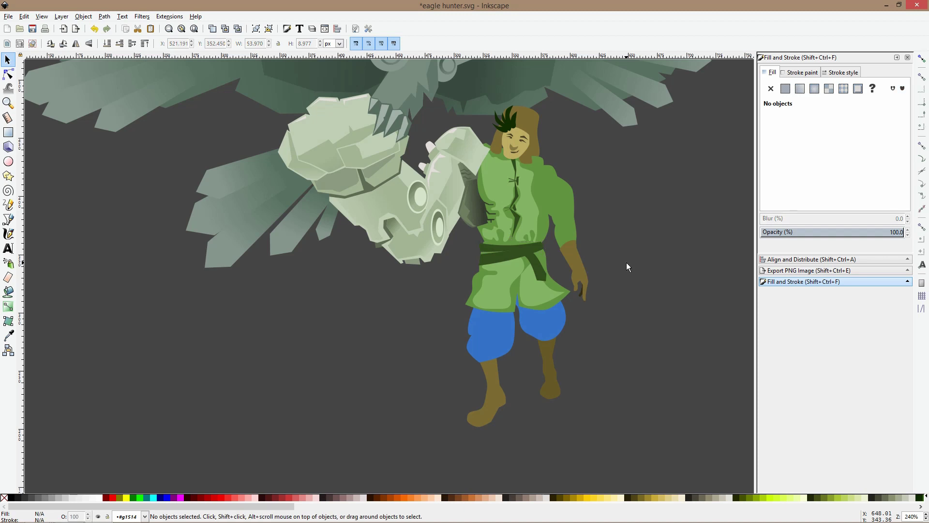
pyautogui.scroll(-4, 627, 267)
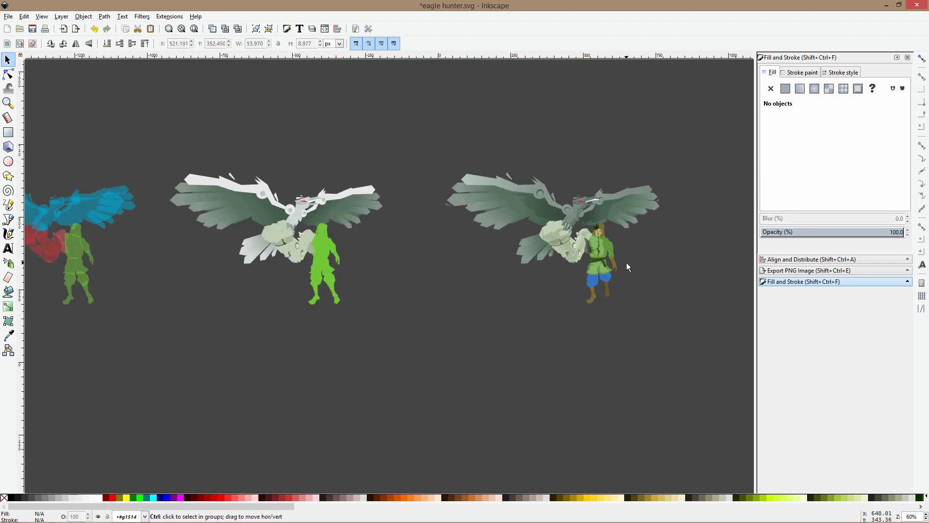
# Reshape the left tunic skirt highlight by moving its upper right edge node inward, away from the other highlight
pyautogui.scroll(6, 627, 266)
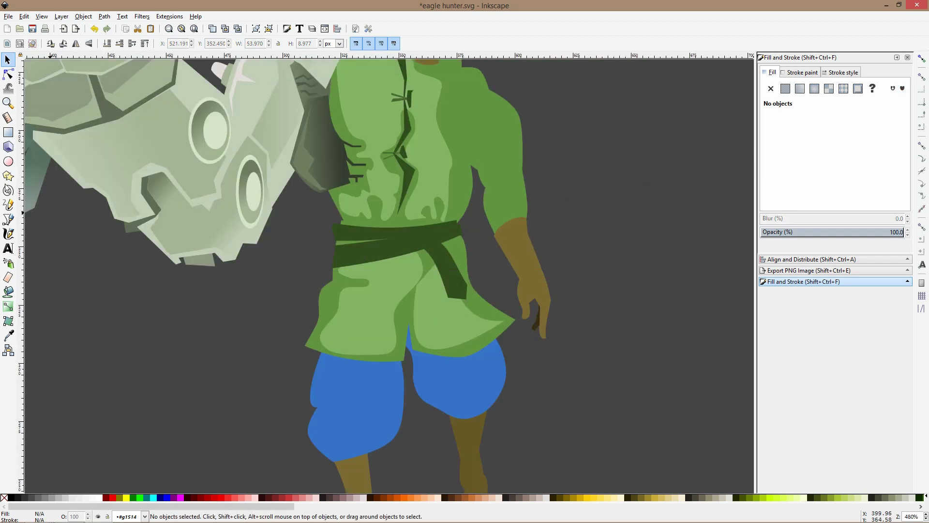
pyautogui.click(8, 74)
pyautogui.click(423, 274)
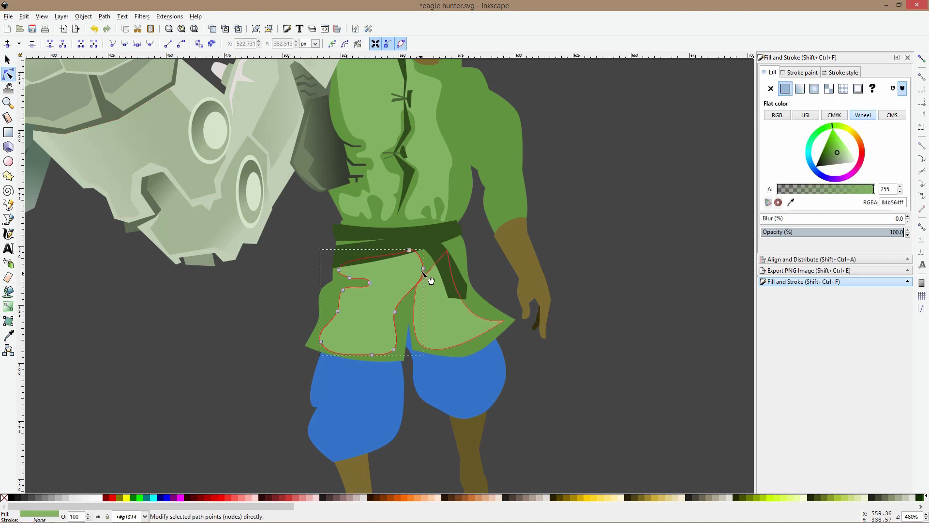
pyautogui.click(408, 354)
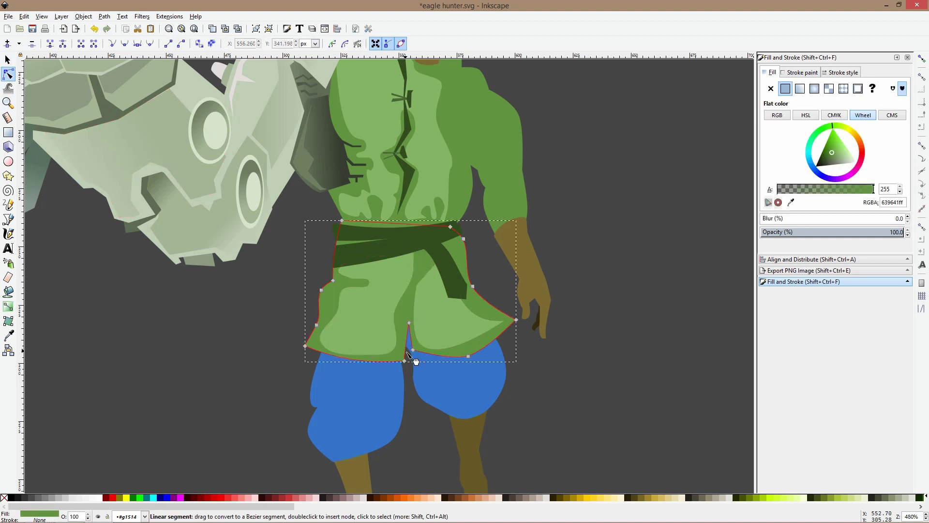
pyautogui.scroll(-1, 474, 252)
pyautogui.click(590, 155)
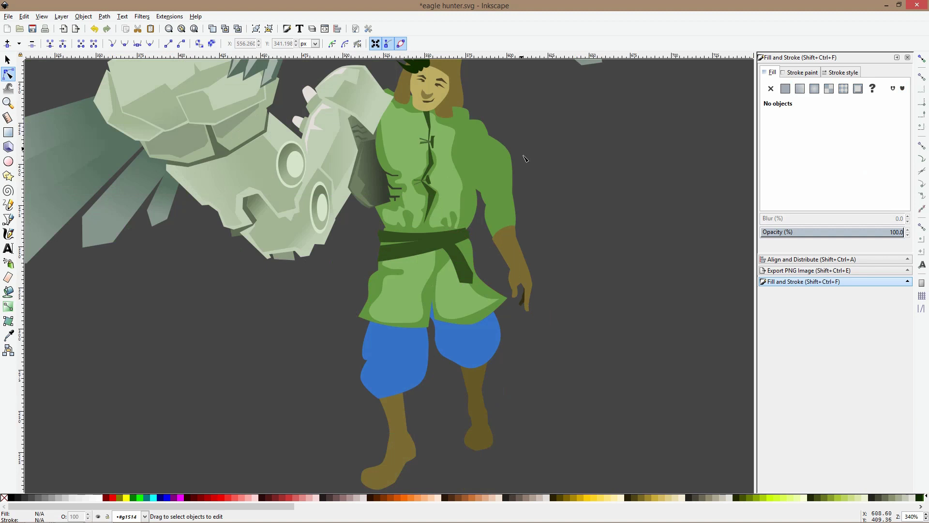
# Draw a closed, angular light green highlight down the free sleeve, from the shoulder to just above the glove
pyautogui.click(8, 219)
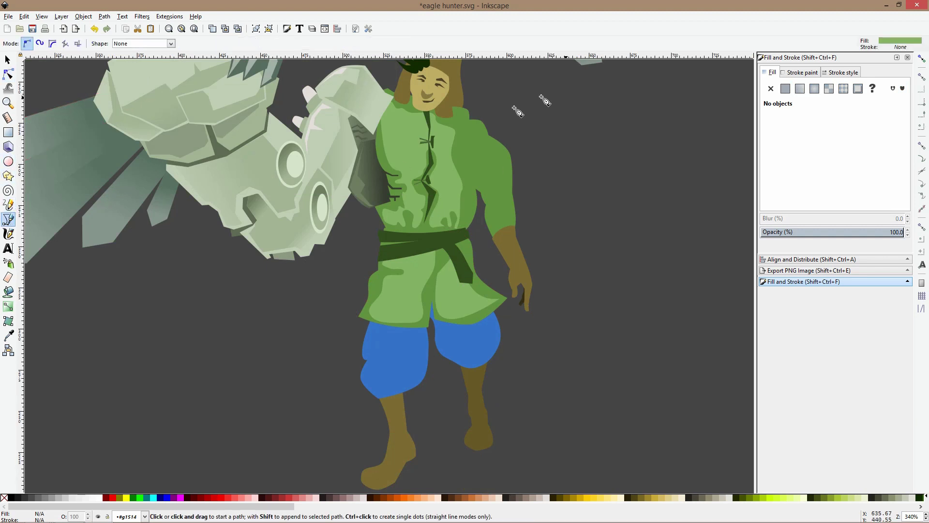
pyautogui.scroll(2, 518, 111)
pyautogui.click(442, 126)
pyautogui.click(456, 157)
pyautogui.click(479, 159)
pyautogui.click(499, 178)
pyautogui.click(489, 222)
pyautogui.click(504, 264)
pyautogui.click(500, 320)
pyautogui.click(463, 251)
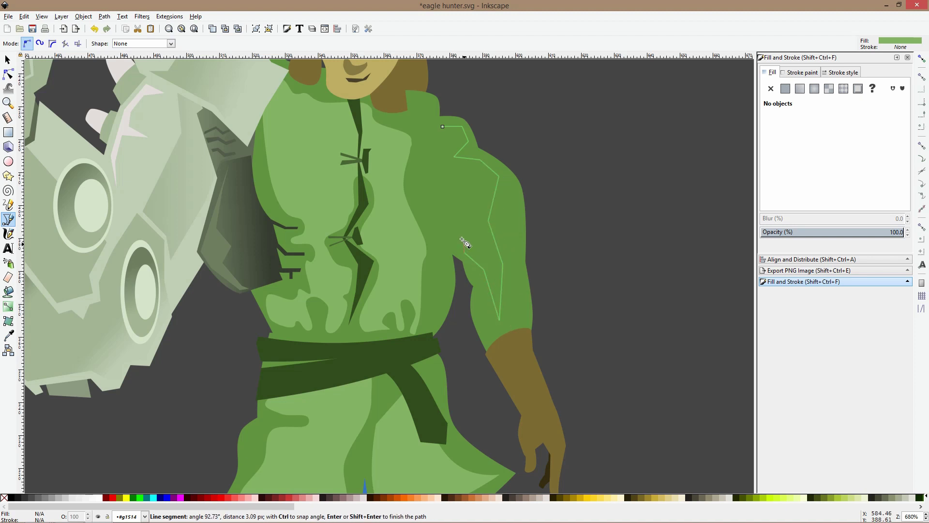
pyautogui.click(438, 224)
pyautogui.click(424, 176)
pyautogui.click(436, 152)
pyautogui.click(443, 126)
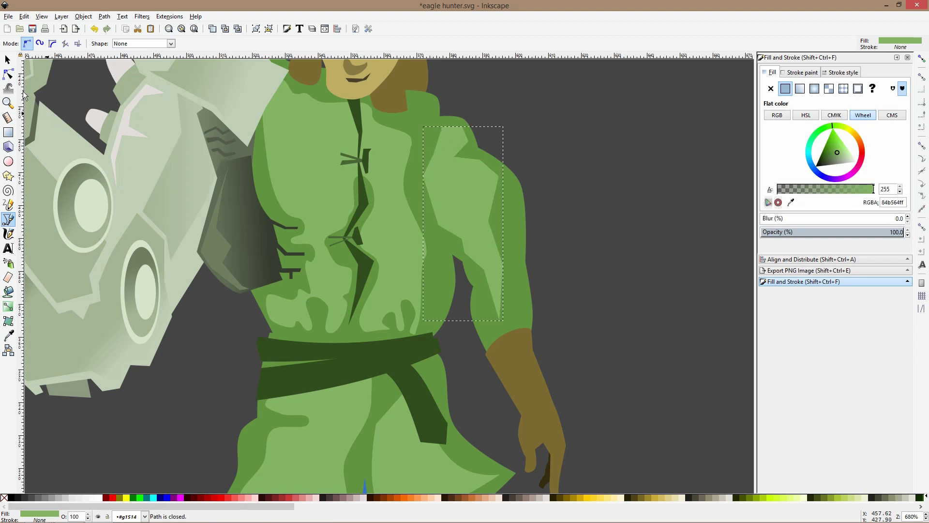
# Smooth all nodes of the sleeve highlight so its angular outline becomes rounded
pyautogui.click(8, 73)
pyautogui.hotkey('ctrl', 'a')
pyautogui.hotkey('shift', 's')
pyautogui.click(564, 184)
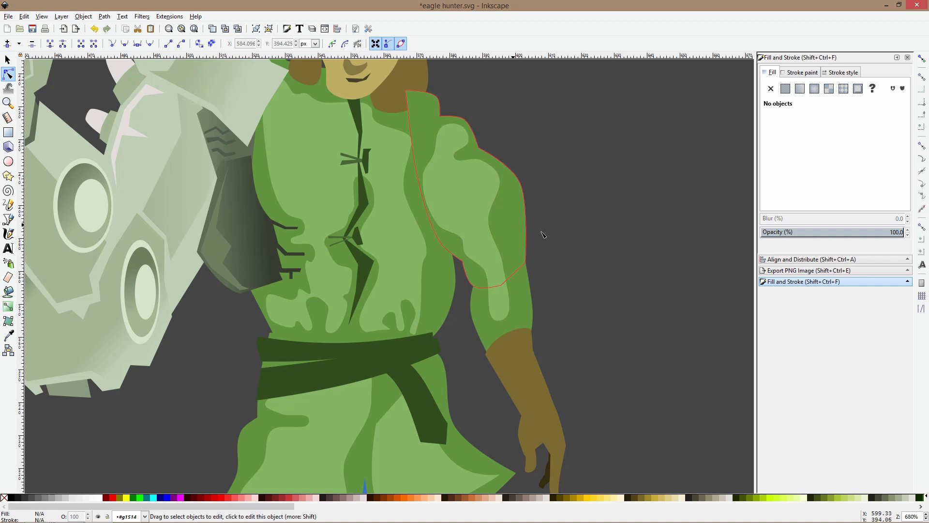
# Recolour the sleeve, chest and two skirt highlights together with the averaged green 7bac5a sampled from the chest
pyautogui.scroll(-4, 632, 239)
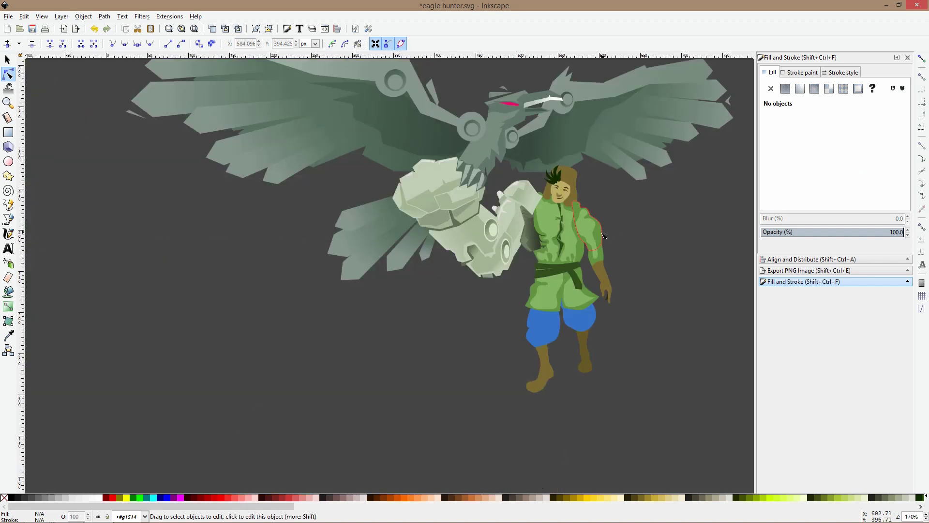
pyautogui.scroll(3, 606, 230)
pyautogui.click(556, 236)
pyautogui.keyDown('shift'); pyautogui.click(509, 310); pyautogui.keyUp('shift')
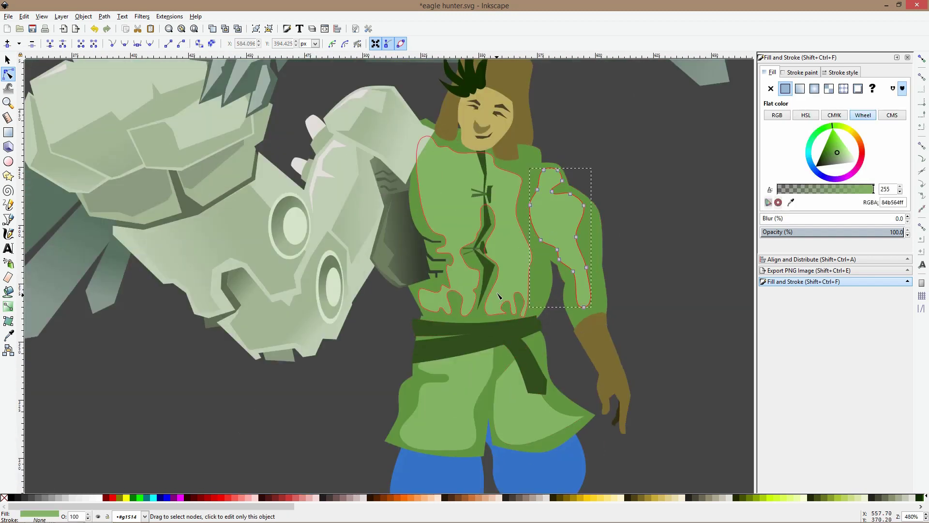
pyautogui.keyDown('shift'); pyautogui.click(513, 416); pyautogui.keyUp('shift')
pyautogui.keyDown('shift'); pyautogui.click(450, 387); pyautogui.keyUp('shift')
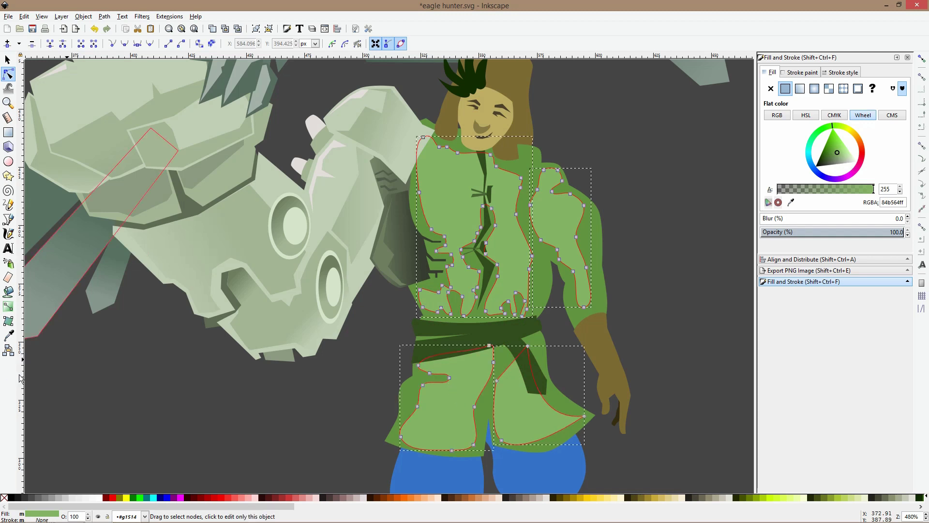
pyautogui.click(8, 335)
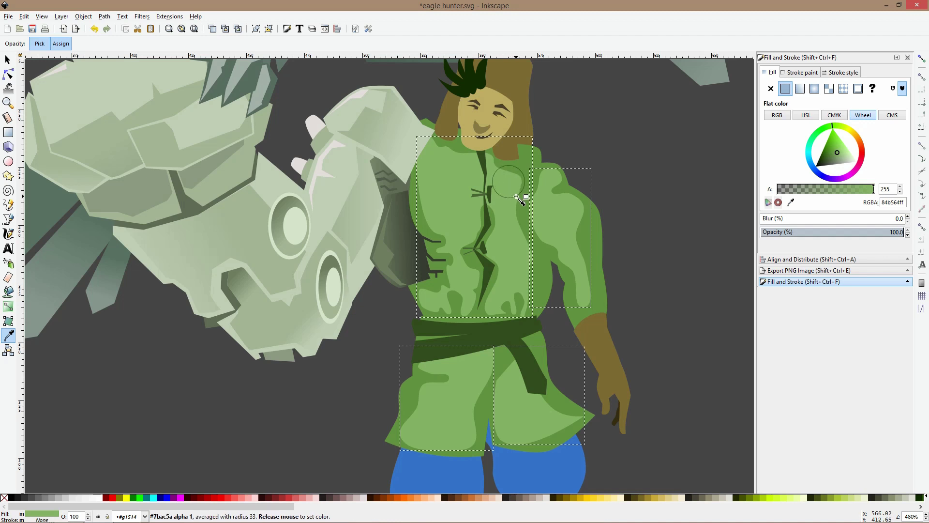
pyautogui.moveTo(509, 182); pyautogui.dragTo(519, 192)
pyautogui.press('s')
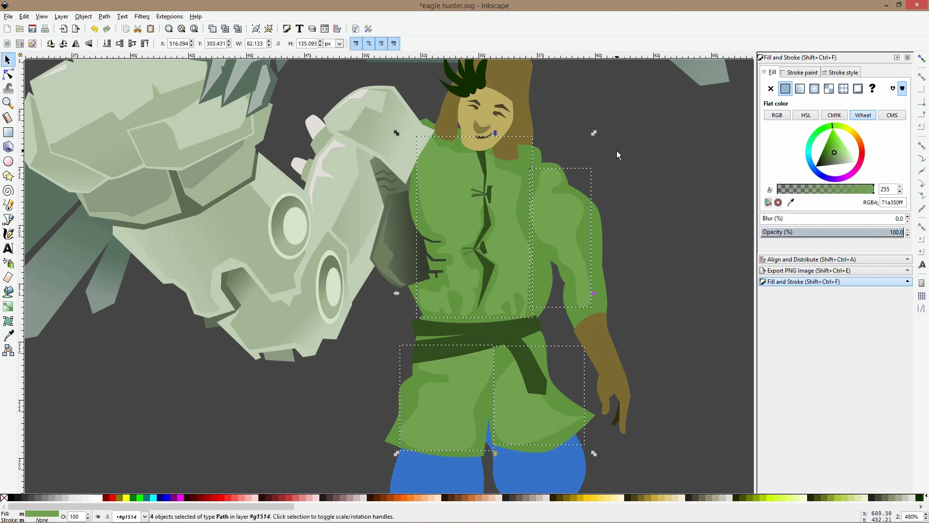
pyautogui.click(620, 152)
pyautogui.scroll(-3, 634, 186)
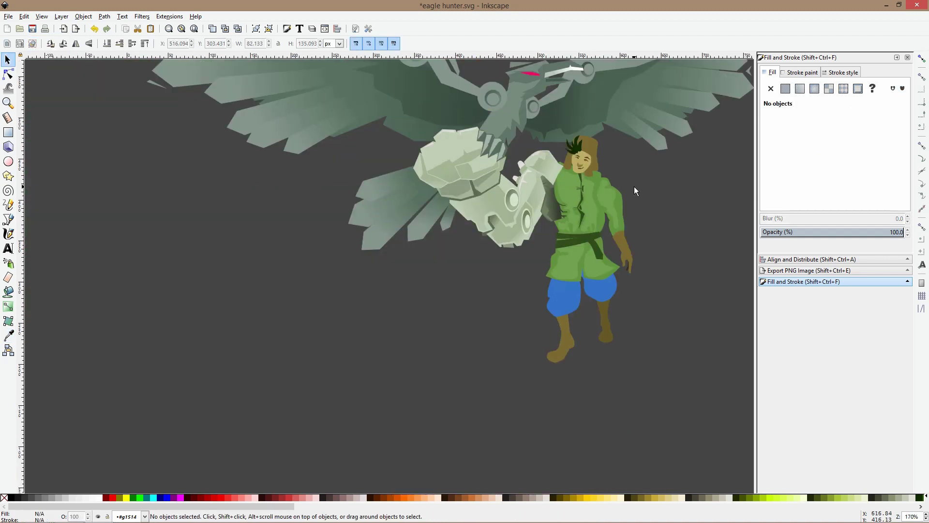
pyautogui.scroll(3, 633, 187)
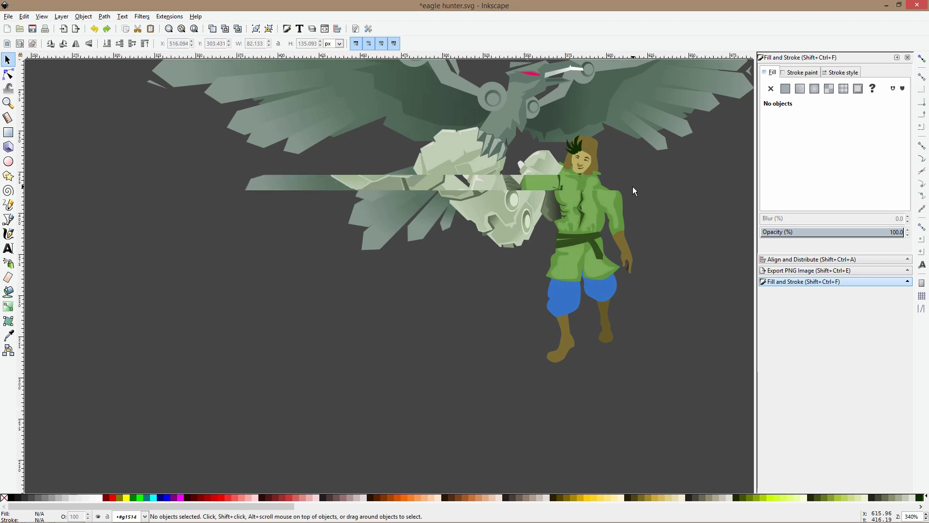
# Give the chest highlight a linear gradient to transparent, running from the upper chest down to the belt
pyautogui.click(475, 261)
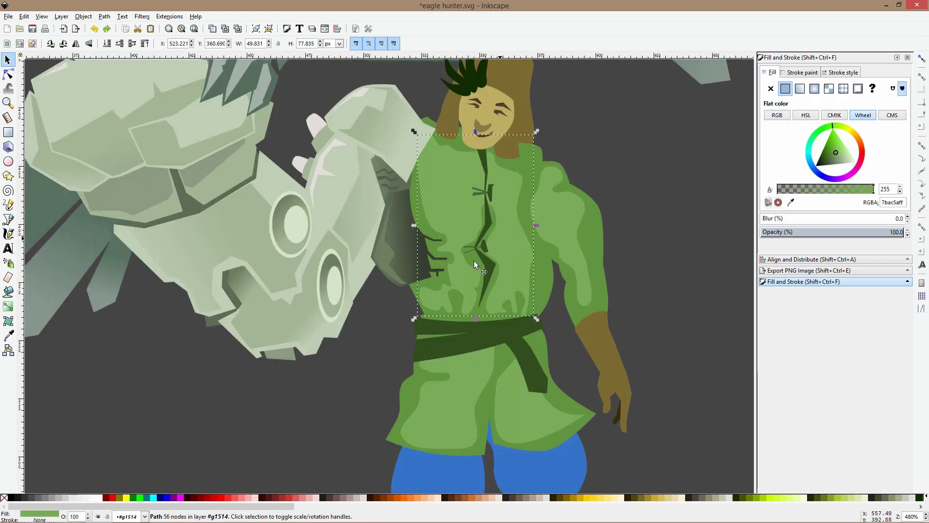
pyautogui.click(10, 307)
pyautogui.moveTo(506, 245); pyautogui.dragTo(513, 335)
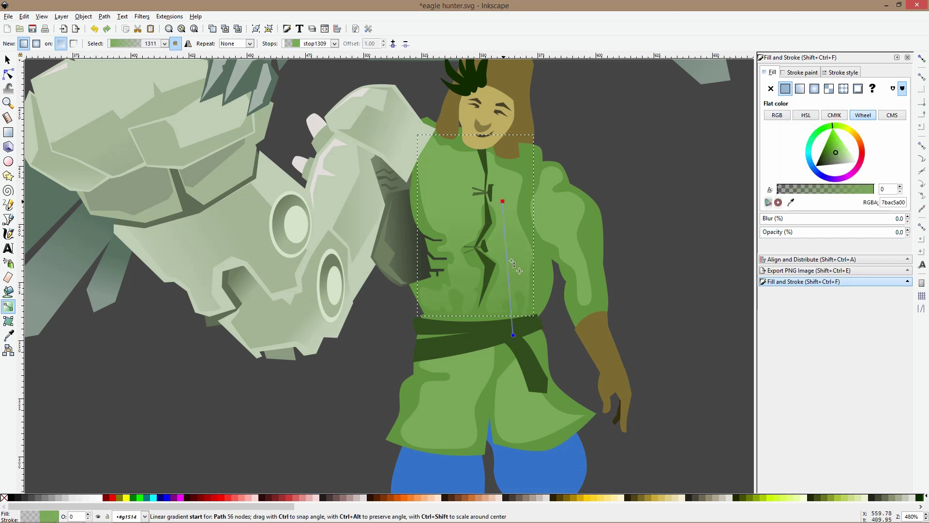
pyautogui.moveTo(512, 261); pyautogui.dragTo(513, 269)
pyautogui.press('s')
pyautogui.click(599, 291)
pyautogui.click(650, 311)
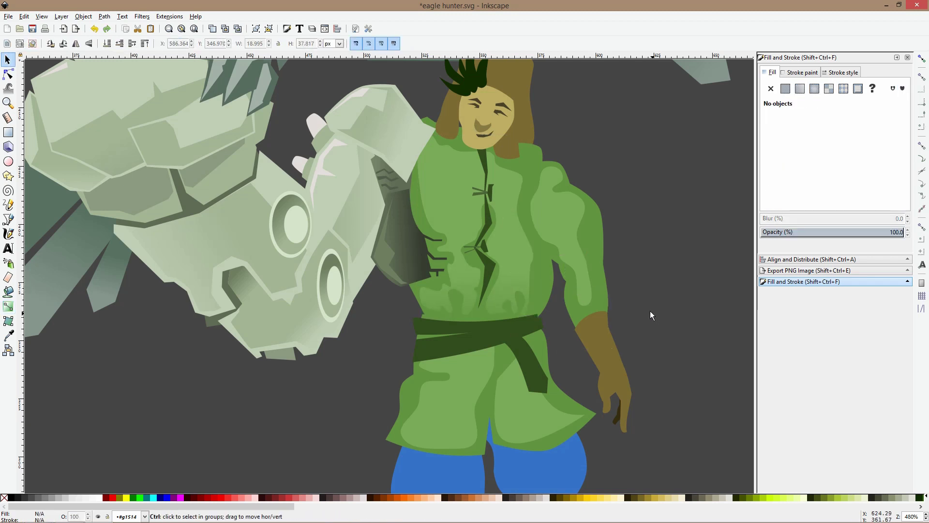
# Combine the two blue trouser legs into a single path
pyautogui.scroll(-3, 649, 306)
pyautogui.scroll(2, 649, 306)
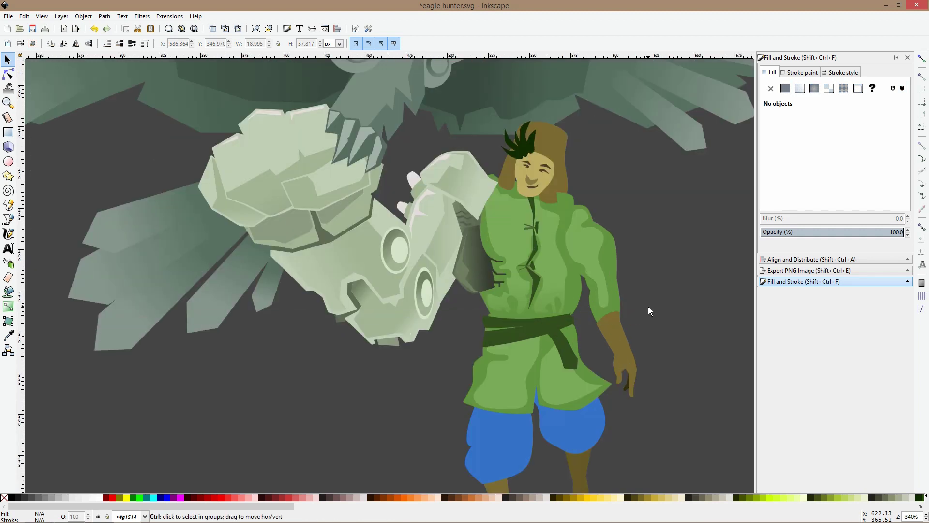
pyautogui.scroll(-5, 647, 305)
pyautogui.scroll(6, 644, 313)
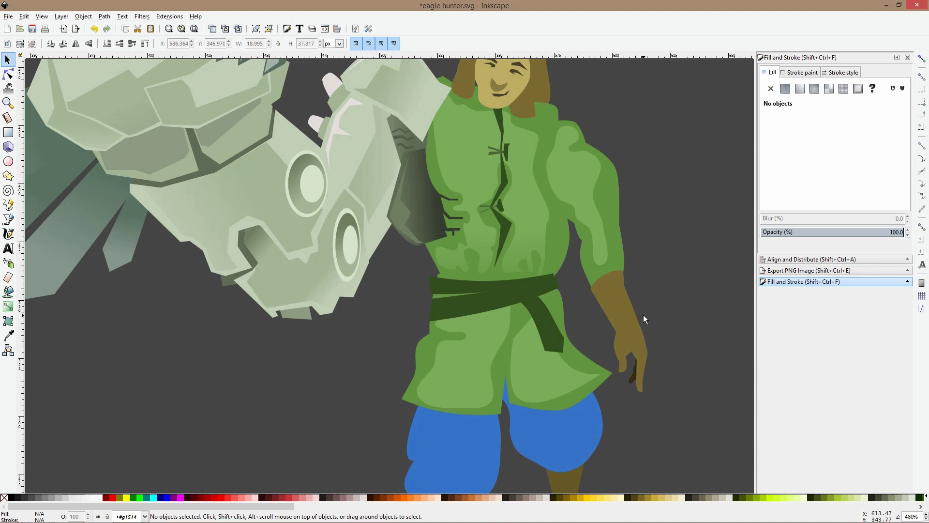
pyautogui.scroll(-3, 643, 315)
pyautogui.hotkey('ctrl', 'a')
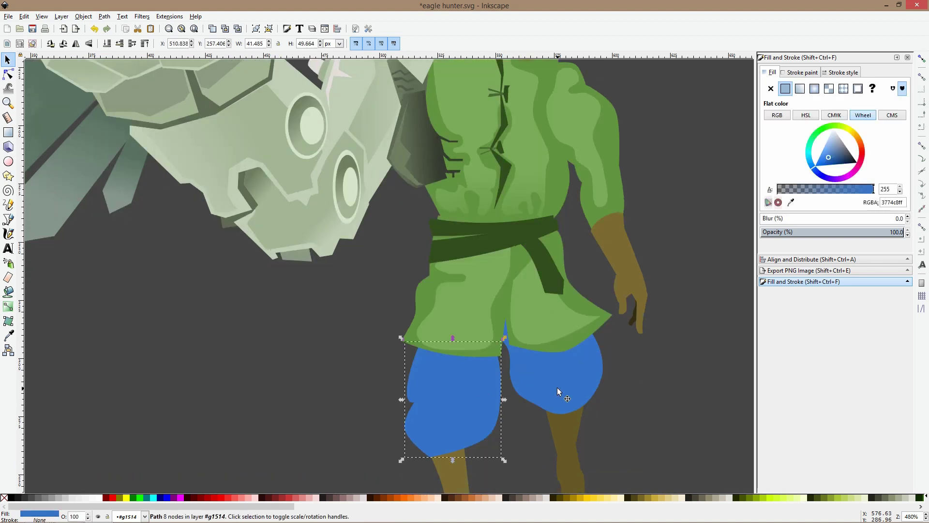
pyautogui.hotkey('ctrl', 'k')
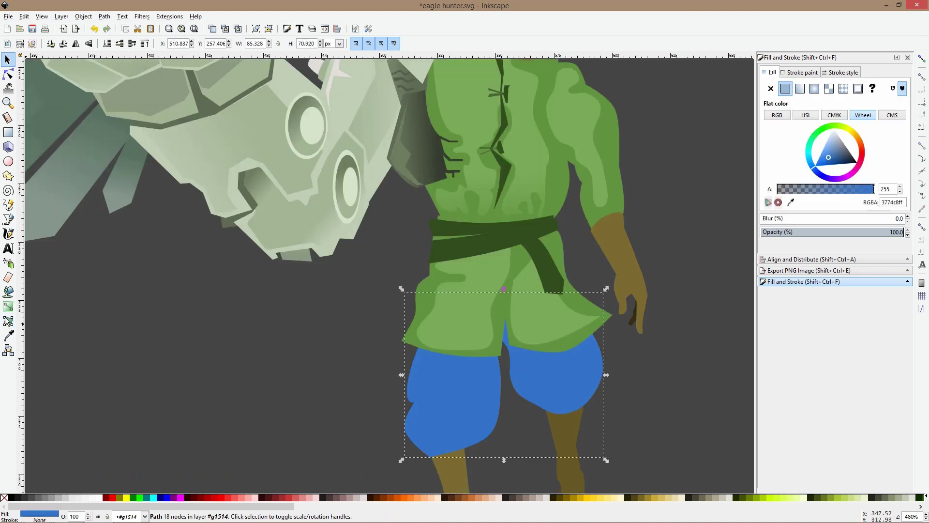
# Apply a vertical linear gradient to the trousers, blending the blue upward into opaque grey-blue 4c596a near the tunic hem
pyautogui.click(8, 306)
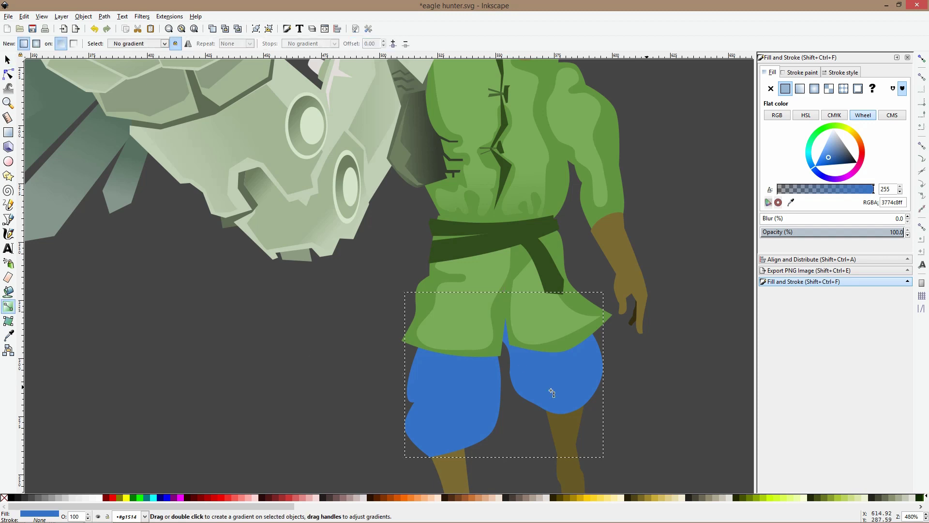
pyautogui.moveTo(472, 379); pyautogui.dragTo(469, 415)
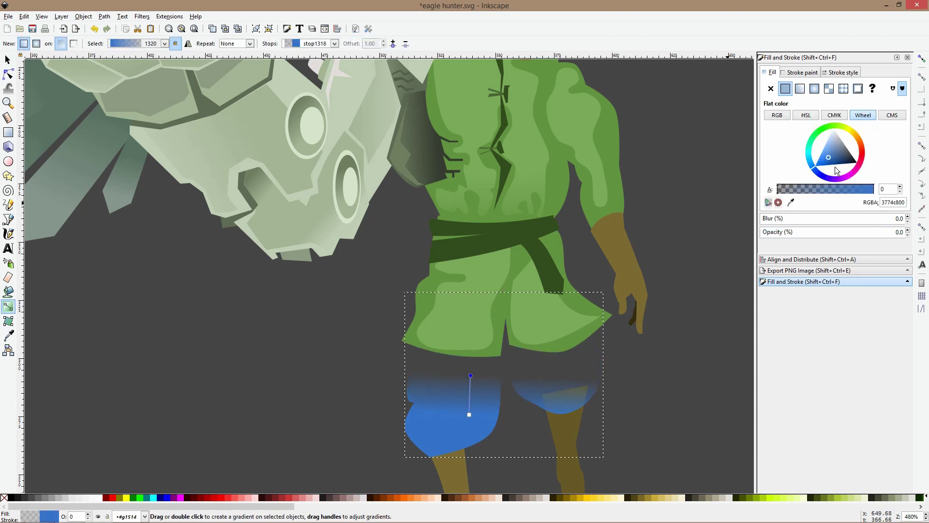
pyautogui.click(835, 158)
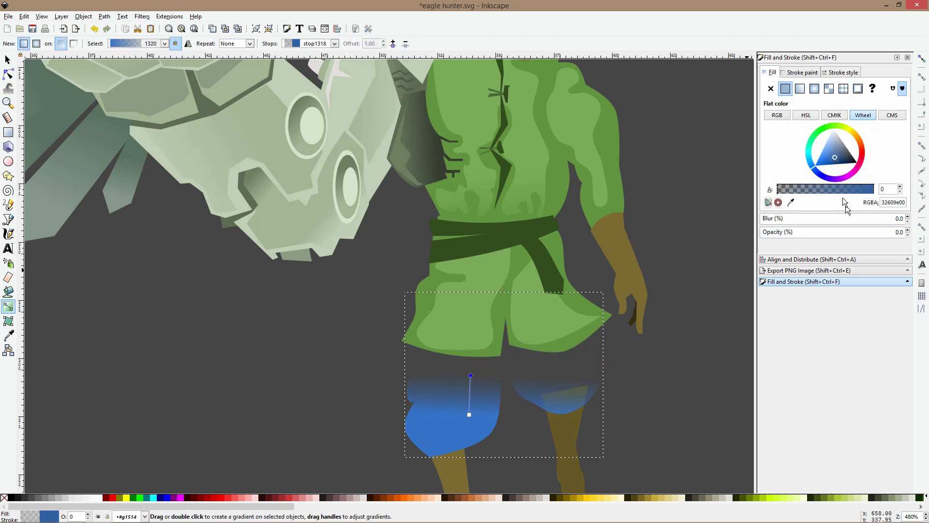
pyautogui.moveTo(843, 189); pyautogui.dragTo(877, 189)
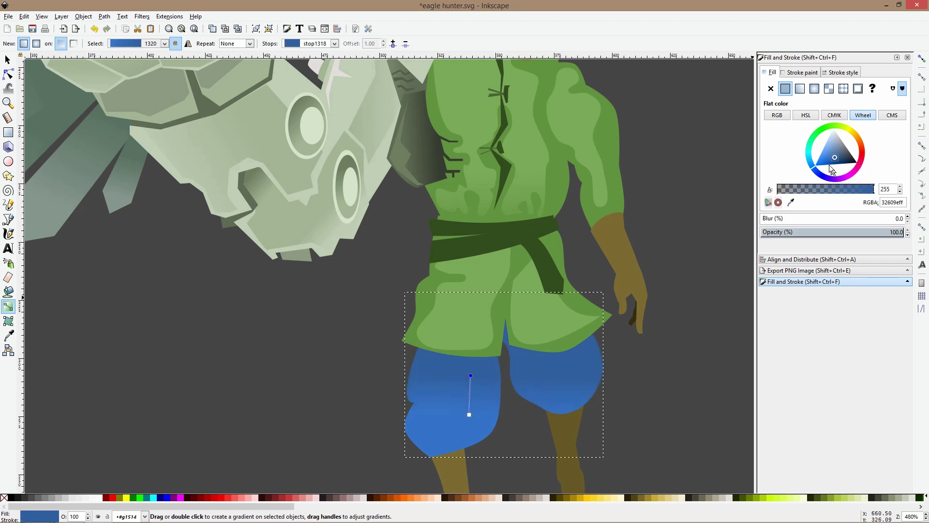
pyautogui.moveTo(843, 157); pyautogui.dragTo(845, 154)
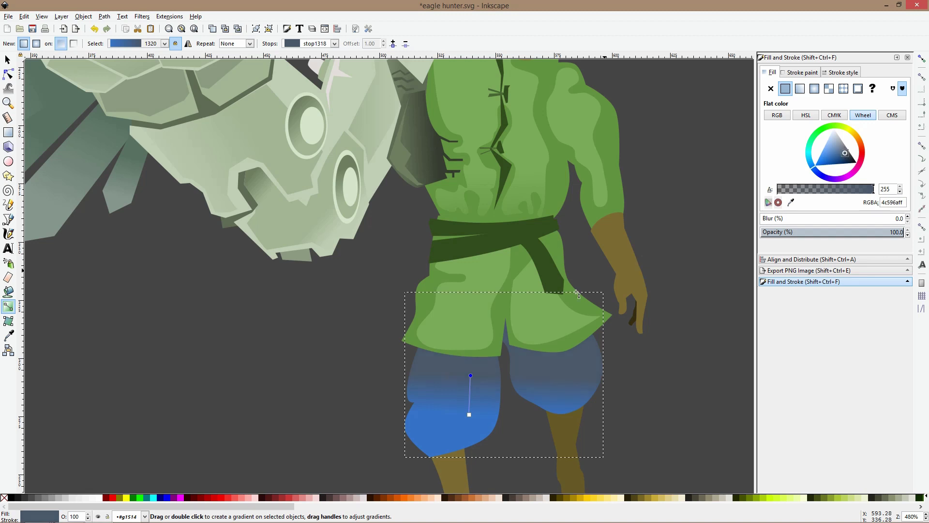
pyautogui.moveTo(471, 376); pyautogui.dragTo(459, 358)
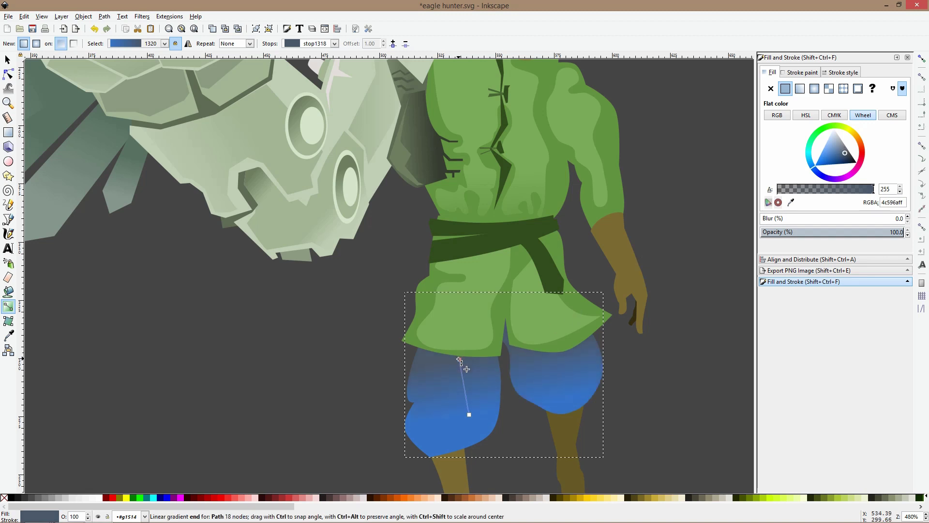
# Apply a vertical linear gradient to the green tunic skirt, running from below the belt down to the front slit
pyautogui.press('Escape')
pyautogui.press('Escape')
pyautogui.press('s')
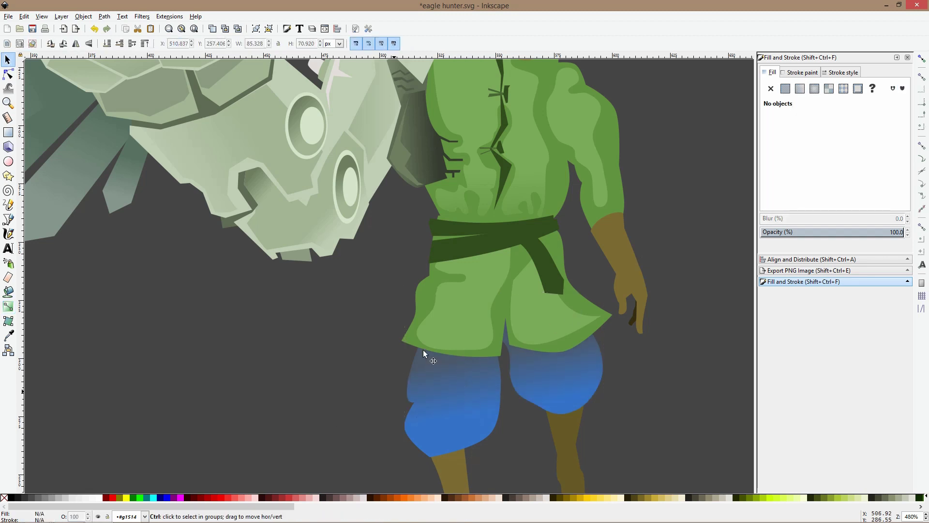
pyautogui.click(505, 304)
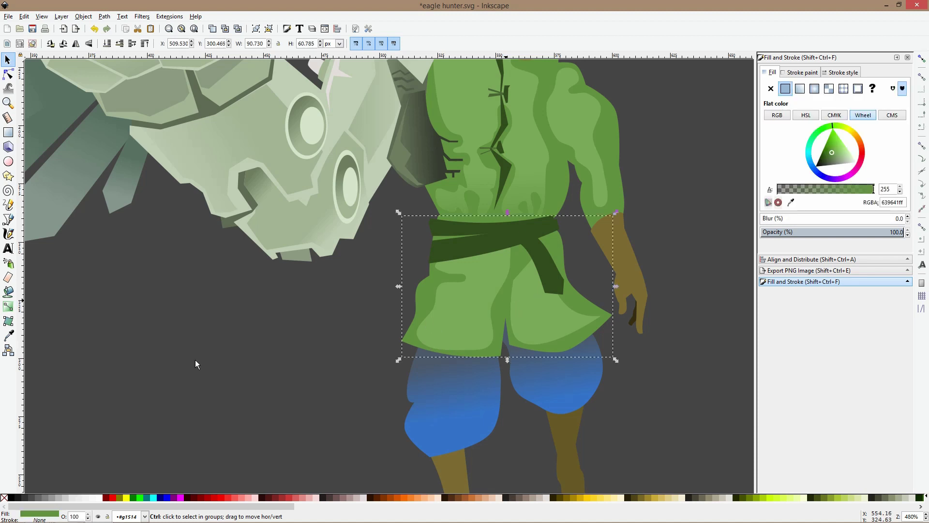
pyautogui.click(8, 307)
pyautogui.moveTo(504, 297); pyautogui.dragTo(504, 329)
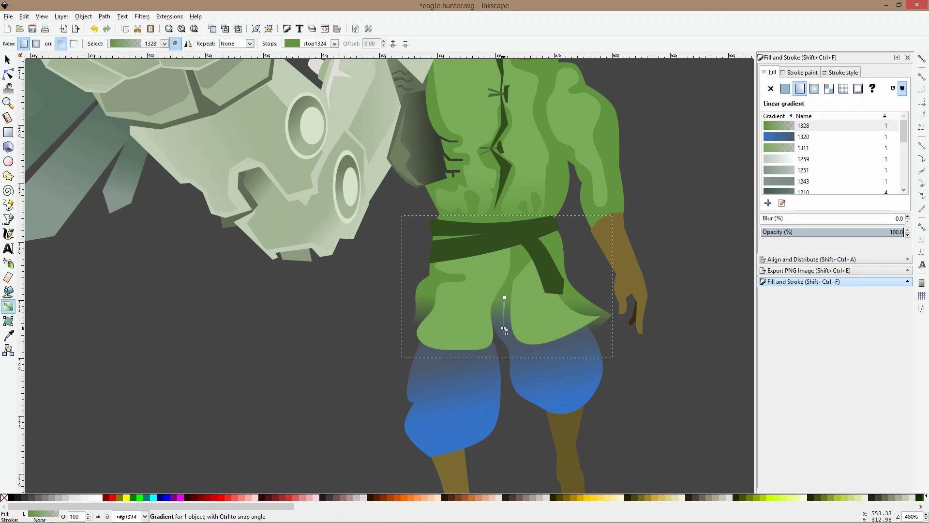
# Set the skirt gradient's lower stop to opaque green 639641 and its upper stop to darker green 4c7531
pyautogui.press('d')
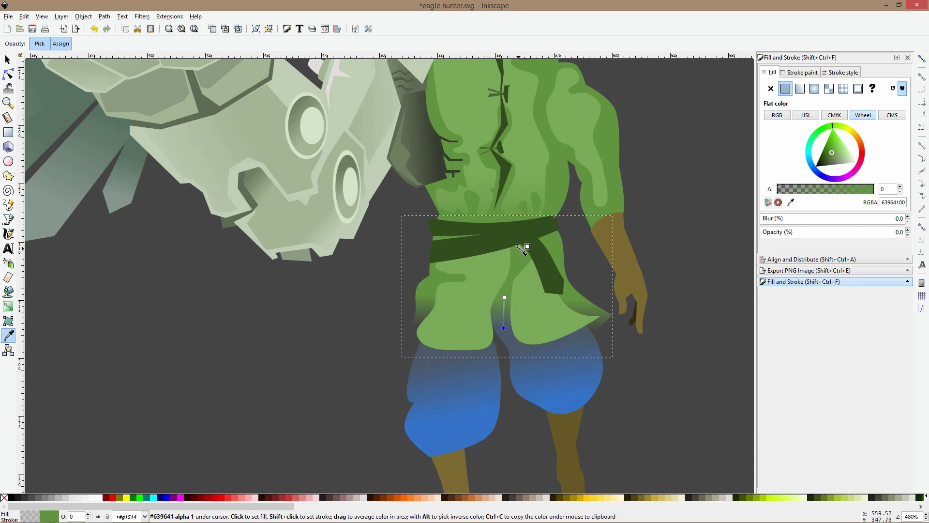
pyautogui.click(517, 293)
pyautogui.click(505, 297)
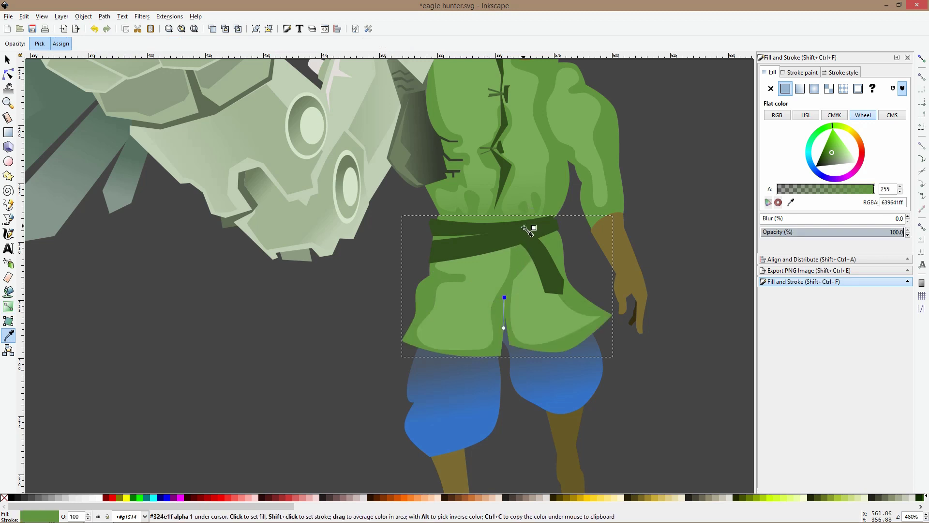
pyautogui.click(528, 245)
pyautogui.click(502, 314)
pyautogui.click(502, 326)
pyautogui.press('s')
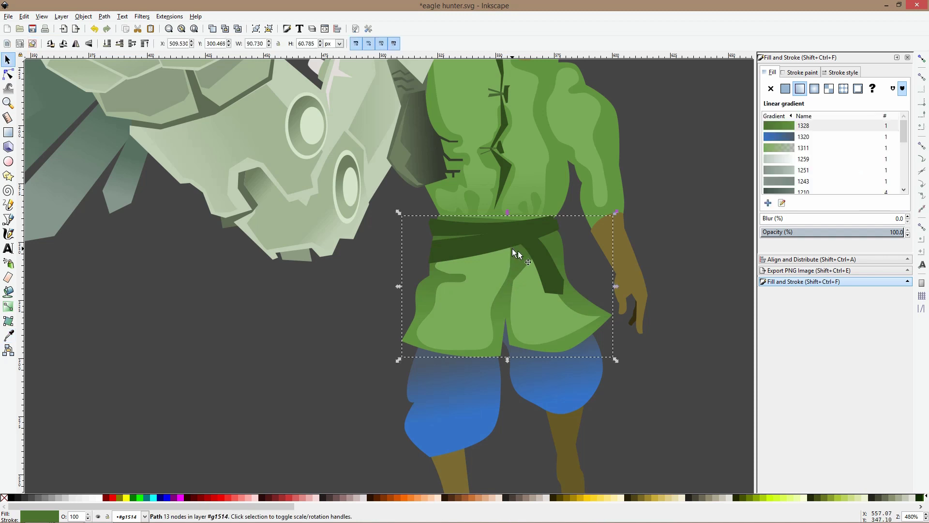
# Fill the upper tunic body with the same dark-to-light green linear gradient used on the skirt
pyautogui.click(555, 188)
pyautogui.click(8, 307)
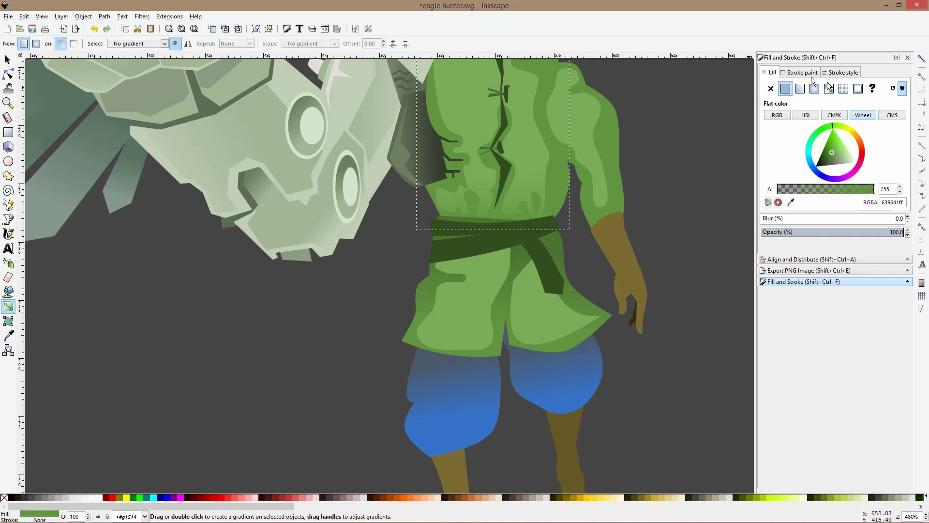
pyautogui.click(800, 88)
pyautogui.click(786, 135)
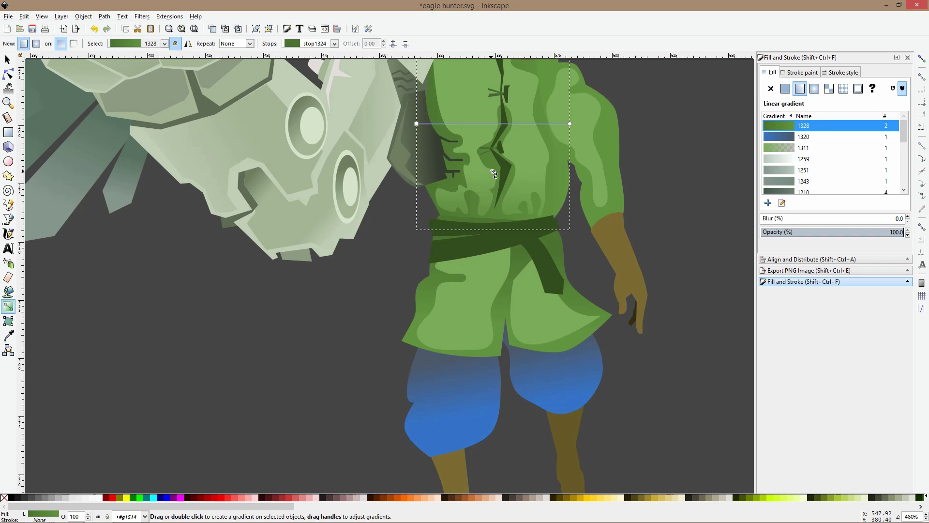
# Reposition the upper tunic's gradient so the dark green starts at the belt's middle and fades diagonally up into the lighter green on the chest
pyautogui.moveTo(417, 125); pyautogui.dragTo(452, 207)
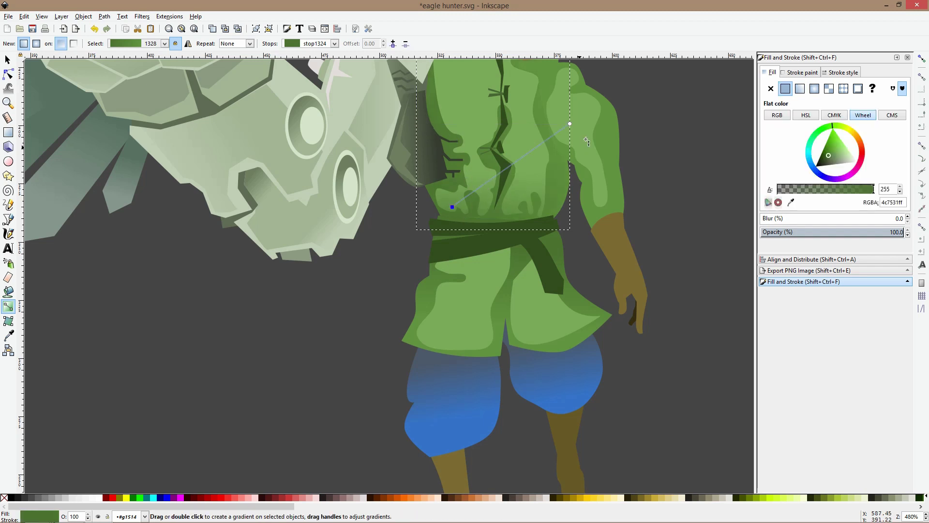
pyautogui.moveTo(572, 128); pyautogui.dragTo(514, 125)
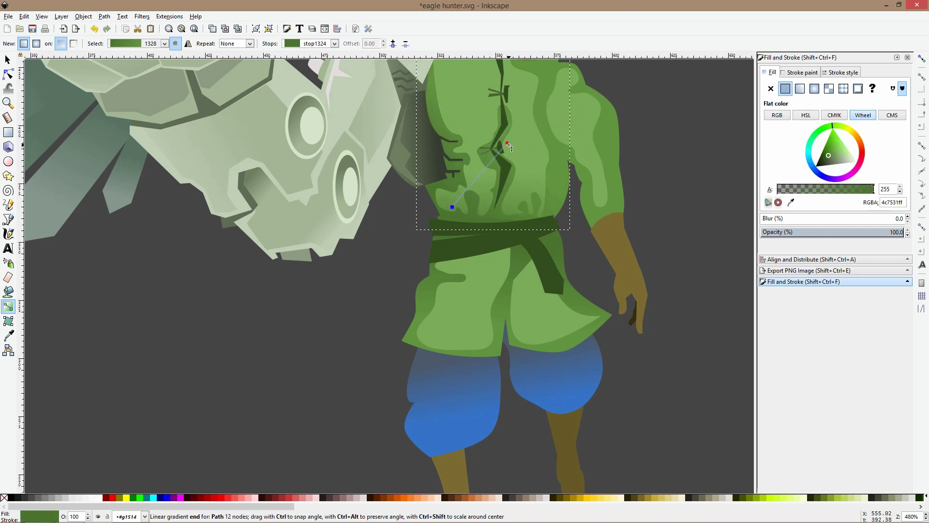
pyautogui.moveTo(452, 206); pyautogui.dragTo(533, 222)
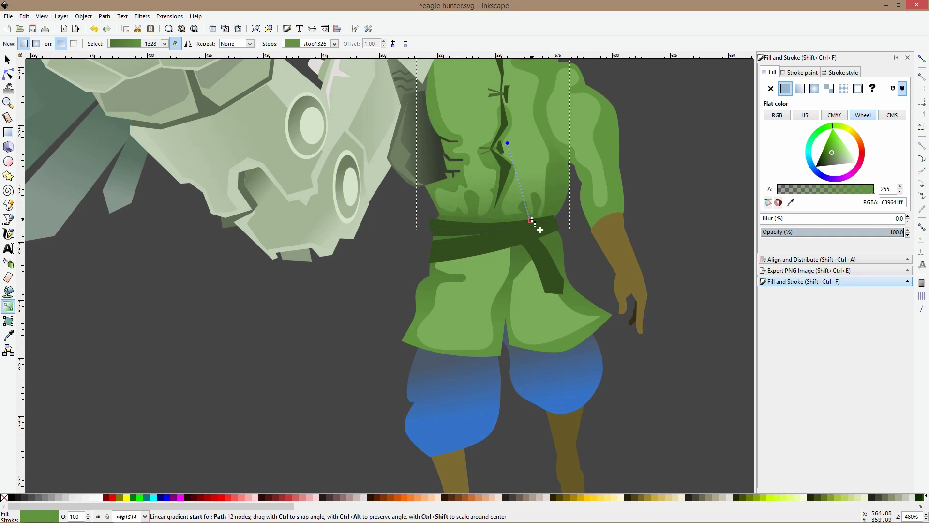
pyautogui.scroll(3, 674, 241)
pyautogui.click(616, 216)
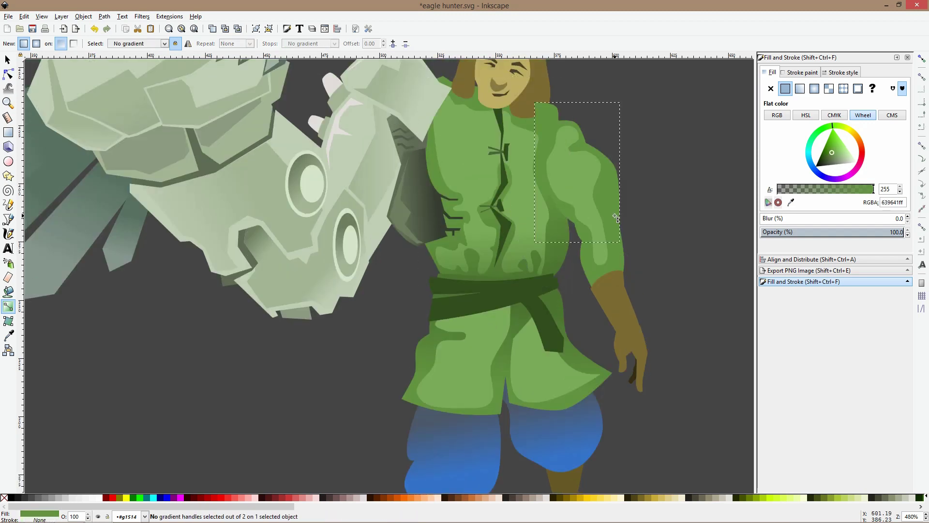
pyautogui.click(567, 247)
pyautogui.moveTo(509, 202); pyautogui.dragTo(541, 215)
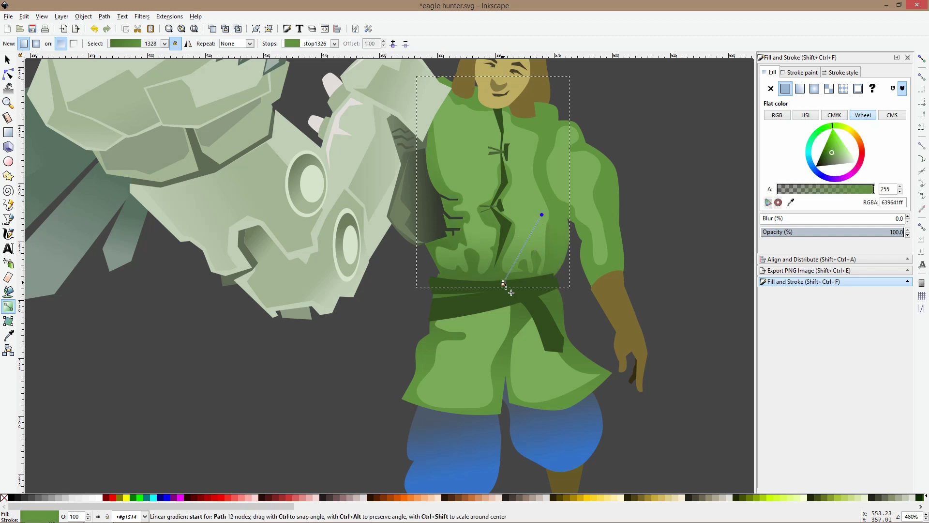
pyautogui.press('s')
pyautogui.click(693, 273)
# Duplicate the tunic skirt, shift the copy slightly down over the trousers and widen it a little
pyautogui.scroll(-4, 694, 273)
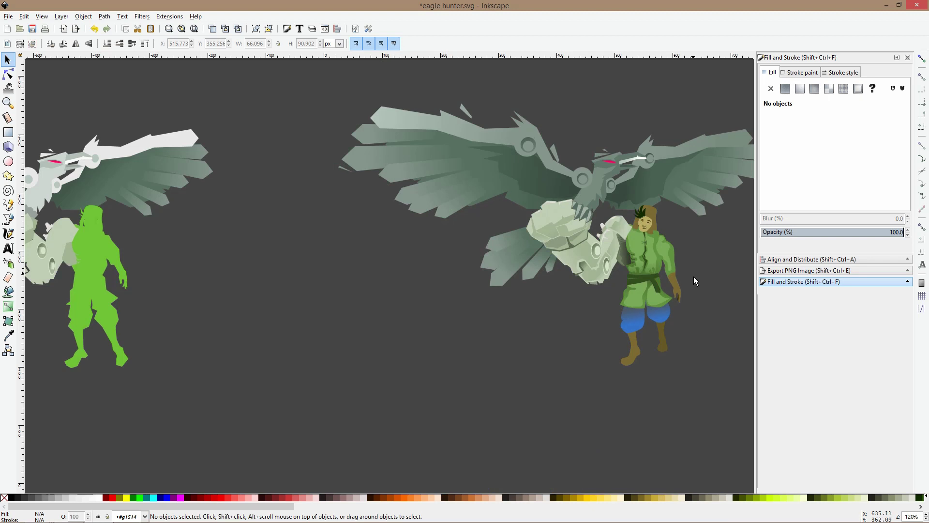
pyautogui.moveTo(695, 266); pyautogui.dragTo(289, 150)
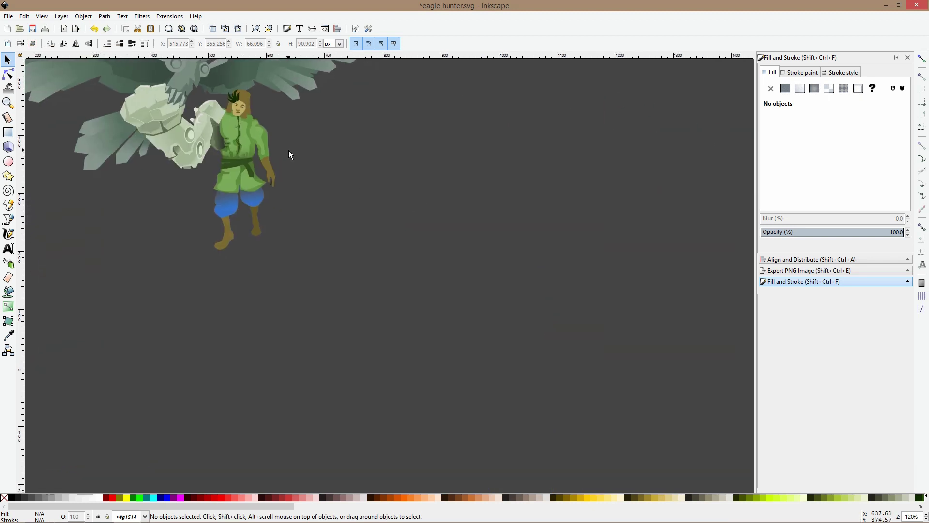
pyautogui.scroll(-2, 317, 134)
pyautogui.moveTo(359, 112); pyautogui.dragTo(542, 165)
pyautogui.scroll(3, 483, 233)
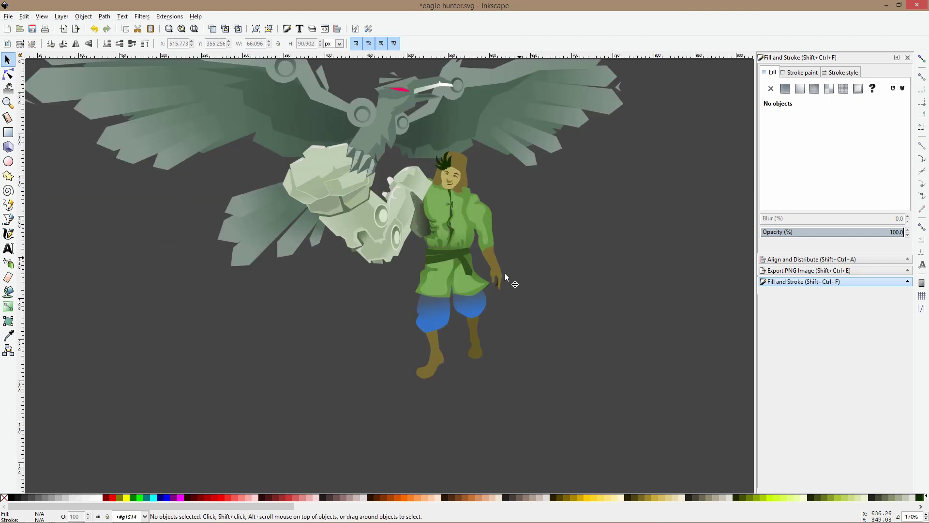
pyautogui.scroll(3, 446, 323)
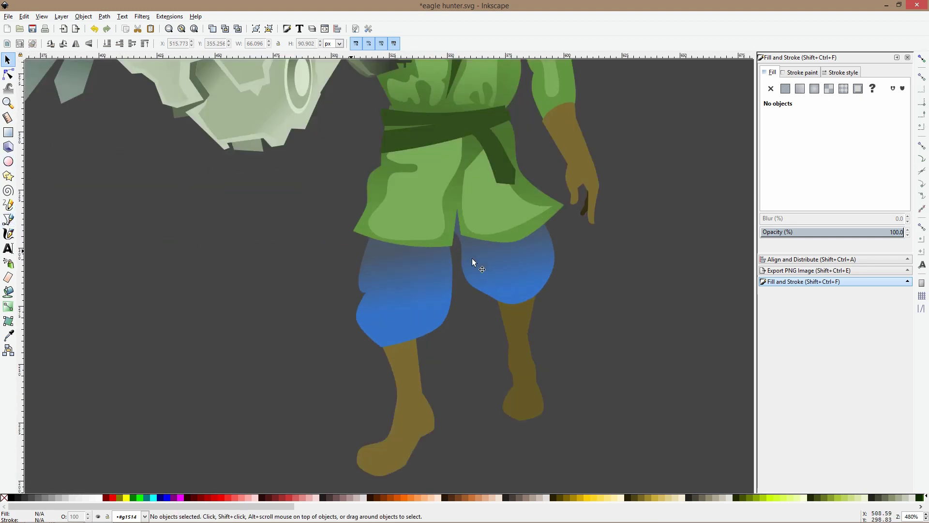
pyautogui.keyDown('ctrl'); pyautogui.click(483, 248); pyautogui.keyUp('ctrl')
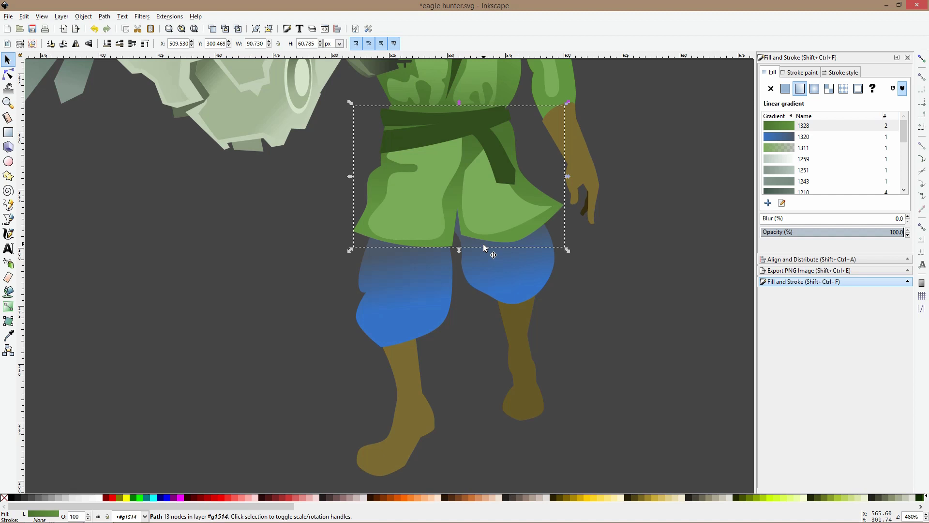
pyautogui.moveTo(483, 244); pyautogui.dragTo(469, 253)
pyautogui.hotkey('ctrl', 'shift', 'z')
pyautogui.hotkey('ctrl', 'z')
pyautogui.hotkey('ctrl', 'd')
pyautogui.moveTo(487, 222); pyautogui.dragTo(490, 238)
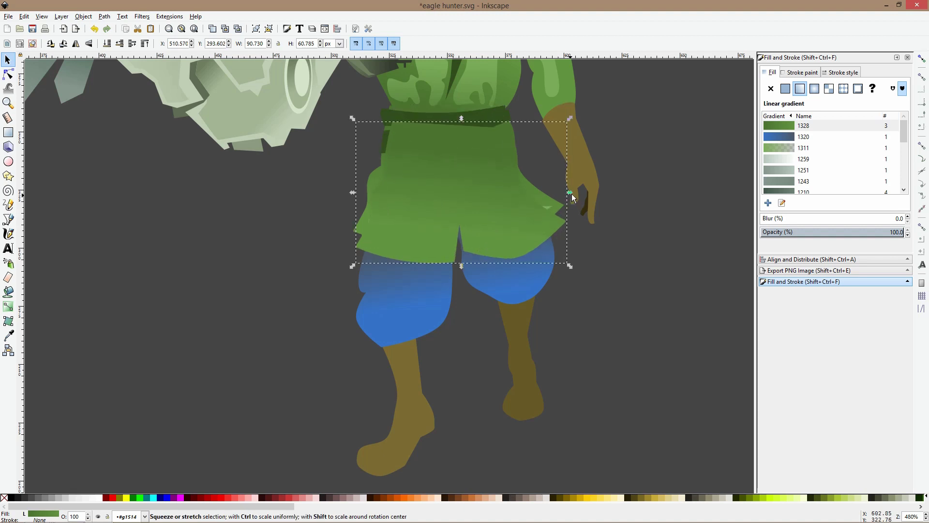
pyautogui.moveTo(570, 192); pyautogui.dragTo(577, 192)
pyautogui.doubleClick(495, 287)
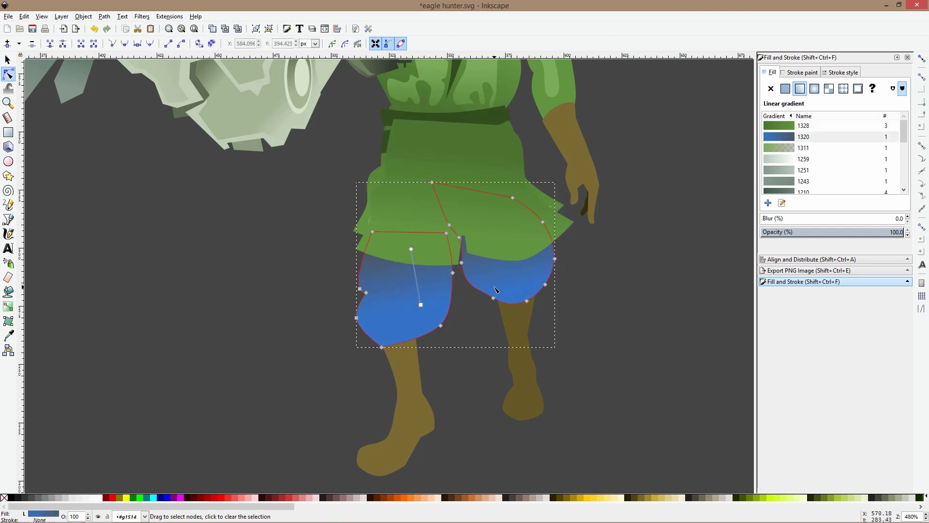
pyautogui.keyDown('shift'); pyautogui.click(408, 259); pyautogui.keyUp('shift')
pyautogui.click(254, 298)
pyautogui.press('s')
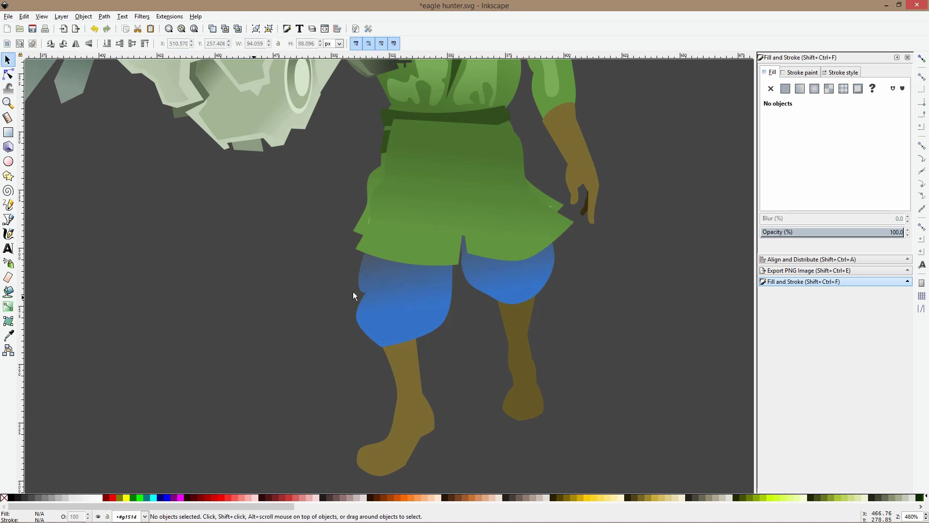
# Intersect the shifted skirt copy with a raised duplicate of the trousers to form a hem shadow shape
pyautogui.click(418, 282)
pyautogui.press('Home')
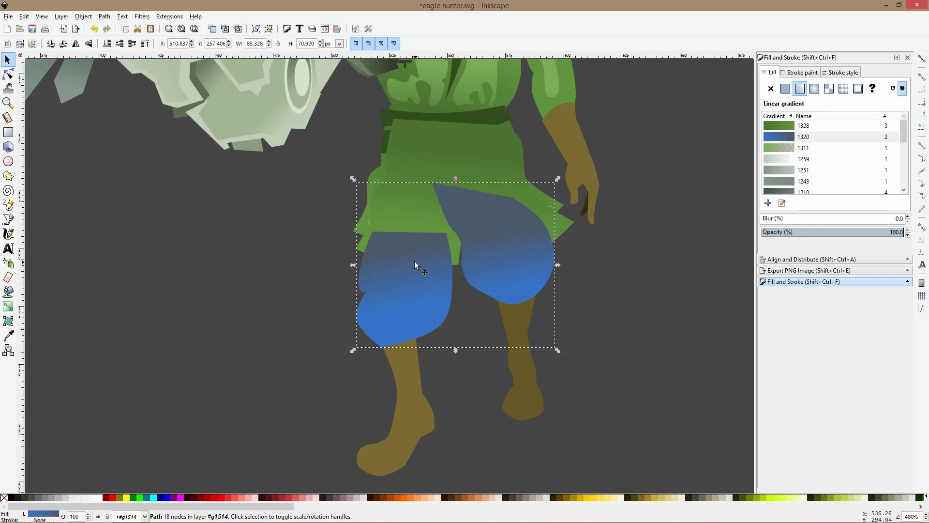
pyautogui.keyDown('shift'); pyautogui.click(354, 246); pyautogui.keyUp('shift')
pyautogui.hotkey('ctrl', '*')
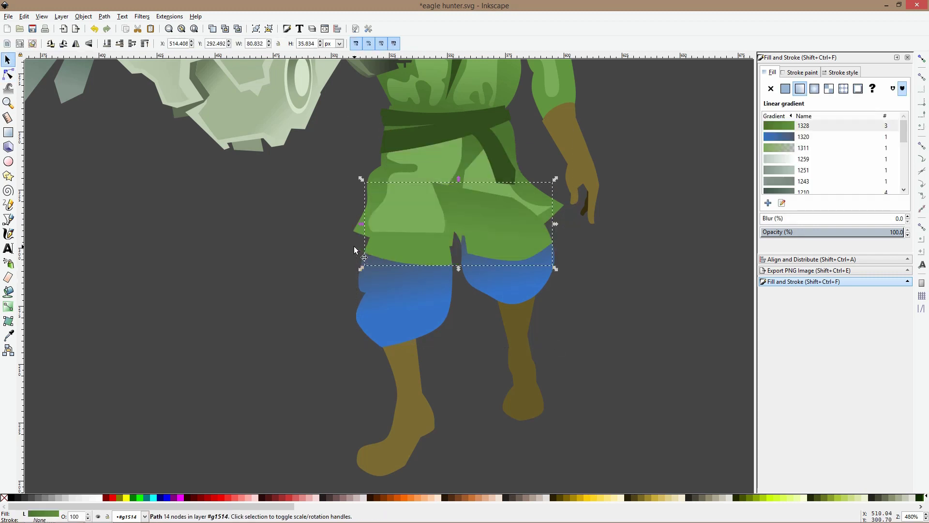
# Recolour the hem shadow shape with a flat grey-blue sampled from the trousers, adjusted to 4b5b70
pyautogui.click(9, 335)
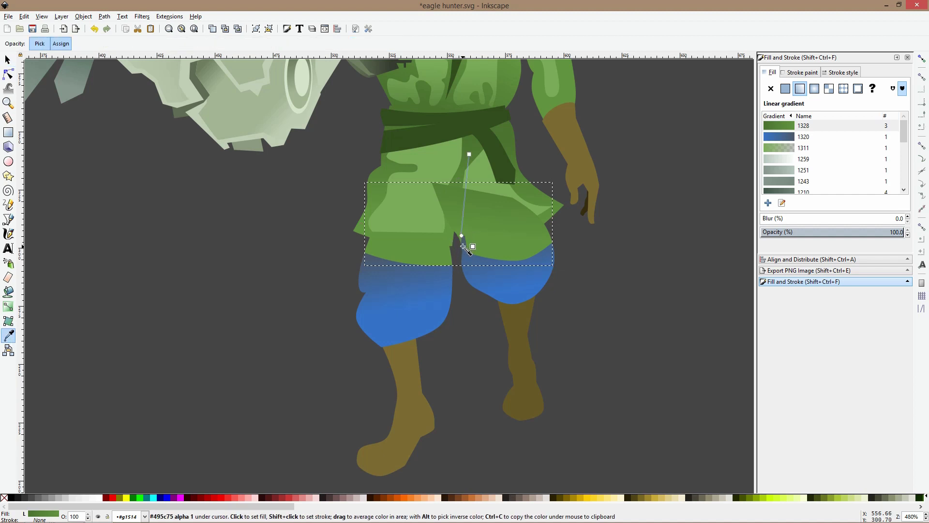
pyautogui.click(463, 248)
pyautogui.press('s')
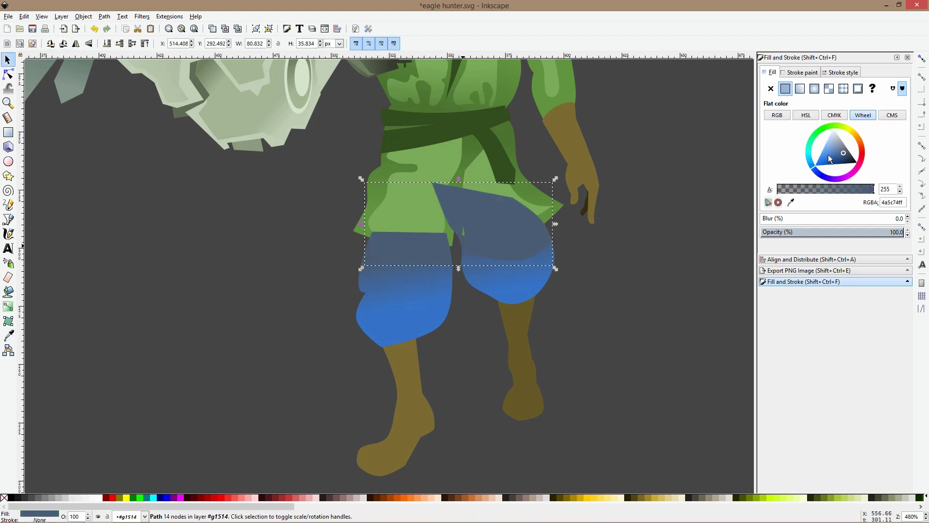
pyautogui.click(844, 153)
pyautogui.click(643, 301)
# Lower the grey-blue shadow shape in the stacking order so it sits beneath the tunic skirt
pyautogui.click(500, 232)
pyautogui.press('pagedown')
pyautogui.press('pagedown')
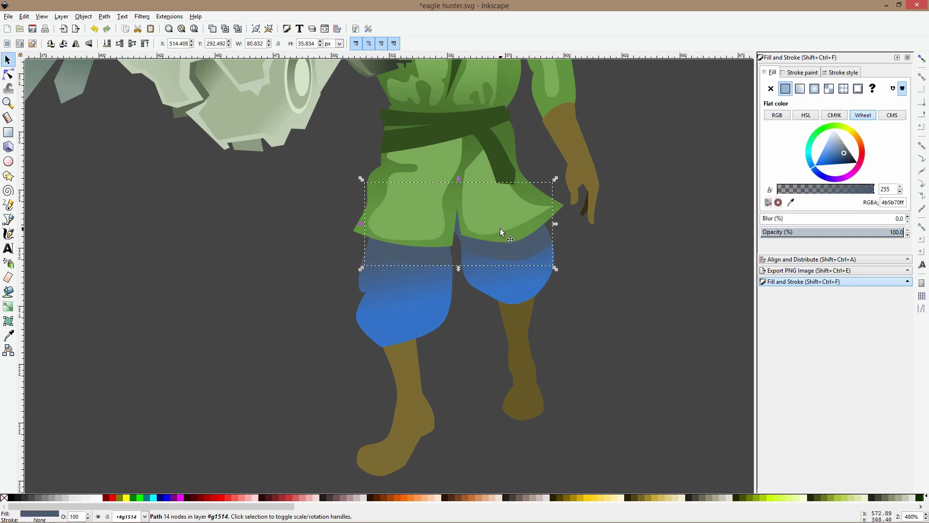
pyautogui.click(577, 274)
# Redirect the trousers' gradient diagonally so the blue starts below the hem shadow and blends downward into grey-blue 4c596a
pyautogui.scroll(-3, 578, 274)
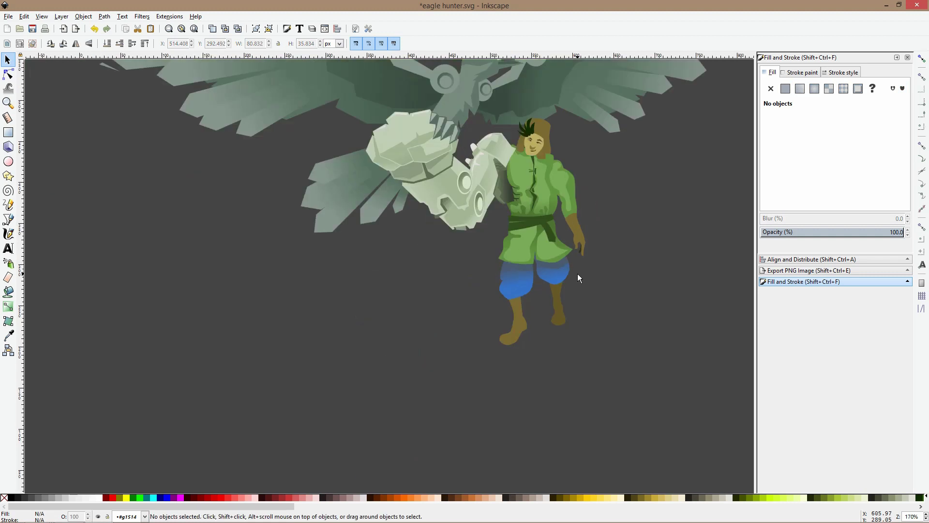
pyautogui.scroll(-2, 577, 274)
pyautogui.scroll(5, 577, 274)
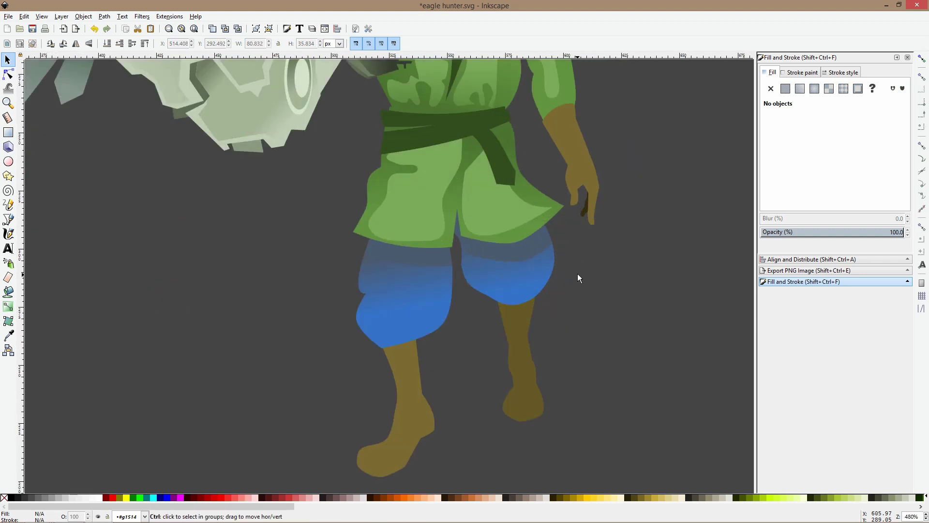
pyautogui.click(411, 315)
pyautogui.click(8, 306)
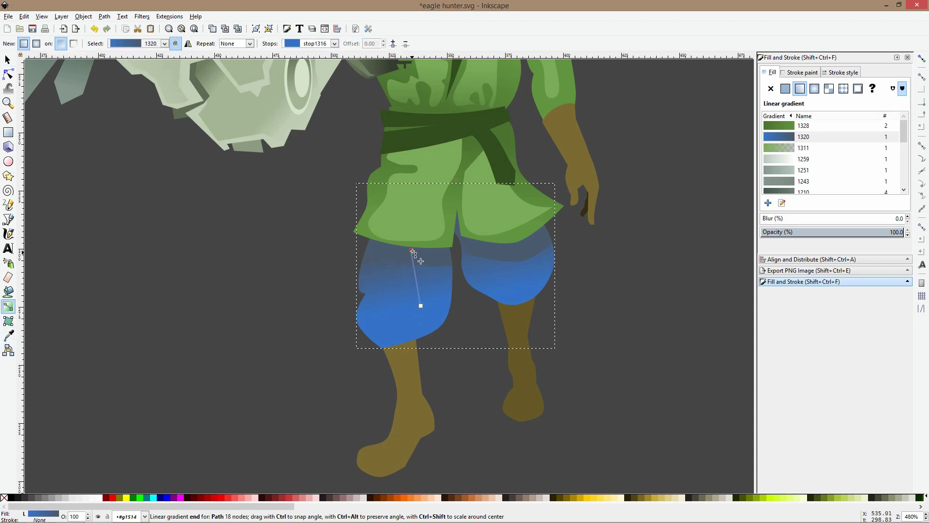
pyautogui.moveTo(478, 350); pyautogui.dragTo(480, 350)
pyautogui.moveTo(413, 349); pyautogui.dragTo(445, 356)
pyautogui.click(420, 306)
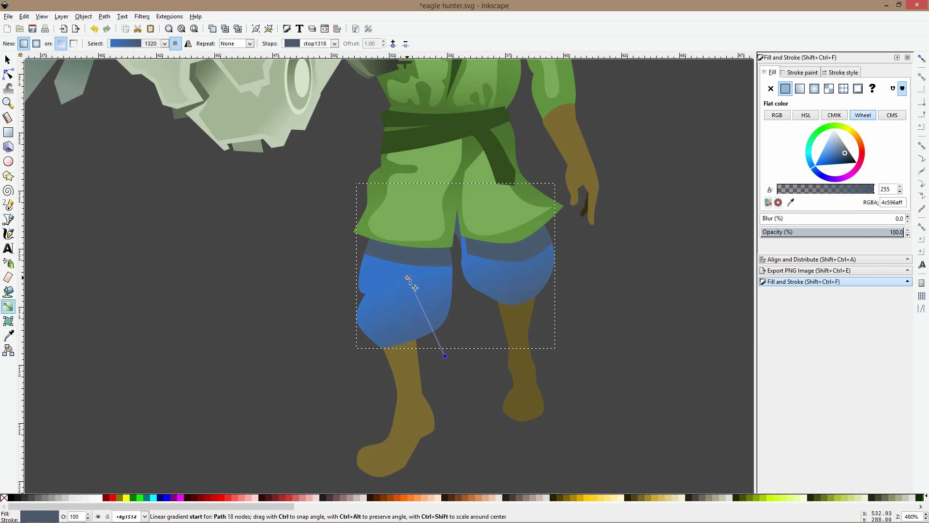
pyautogui.press('s')
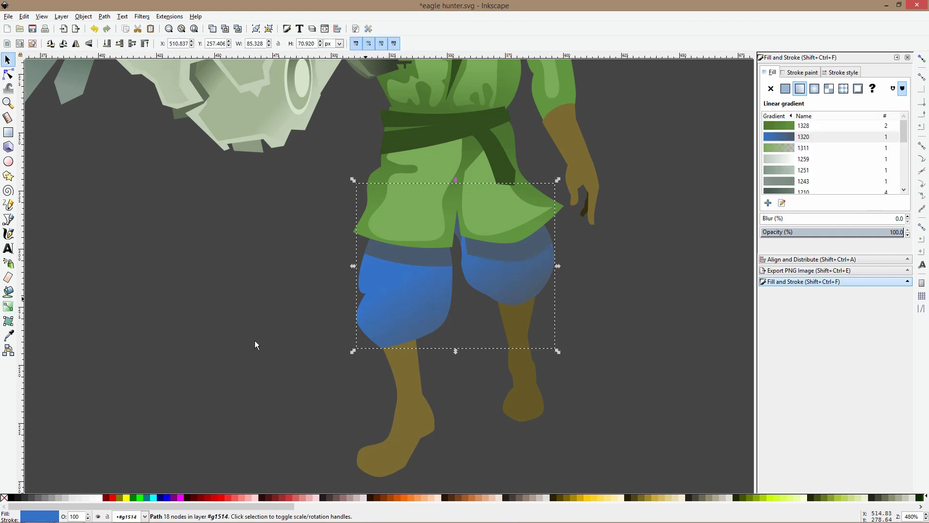
pyautogui.click(255, 341)
# Recolour the hem shadow on the trousers with an averaged colour sampled from the artwork
pyautogui.keyDown('ctrl'); pyautogui.scroll(-3, 417, 350); pyautogui.keyUp('ctrl')
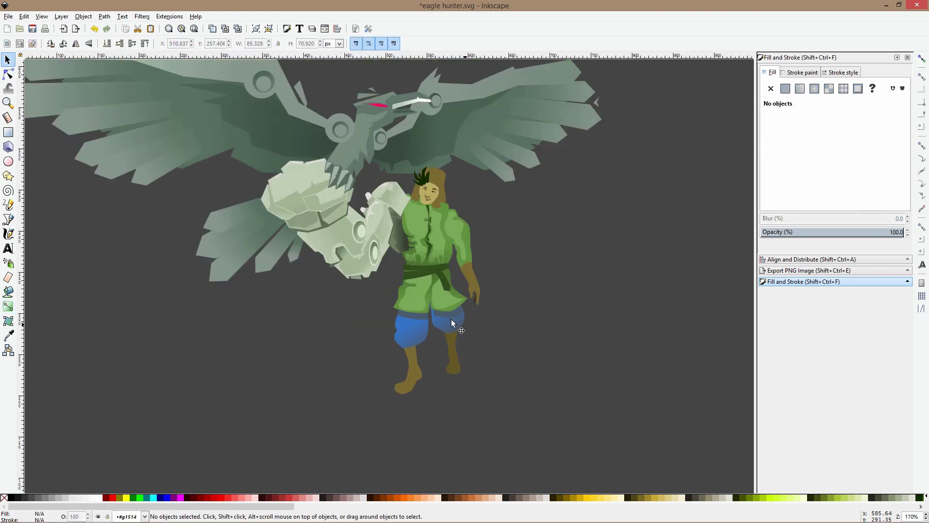
pyautogui.keyDown('ctrl'); pyautogui.scroll(3, 417, 319); pyautogui.keyUp('ctrl')
pyautogui.click(418, 319)
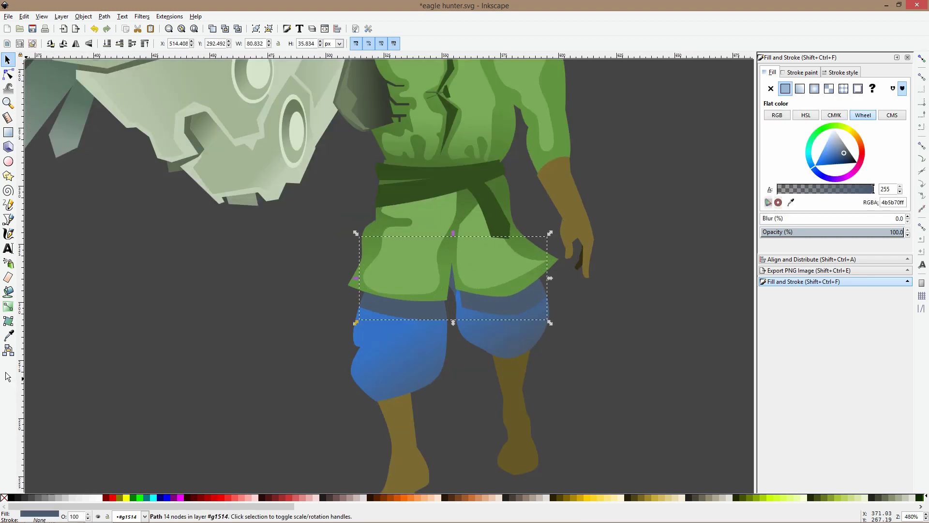
pyautogui.click(9, 341)
pyautogui.keyDown('ctrl'); pyautogui.scroll(3, 356, 328); pyautogui.keyUp('ctrl')
pyautogui.moveTo(412, 274); pyautogui.dragTo(424, 294)
pyautogui.press('s')
pyautogui.keyDown('ctrl'); pyautogui.scroll(-6, 424, 295); pyautogui.keyUp('ctrl')
pyautogui.click(394, 337)
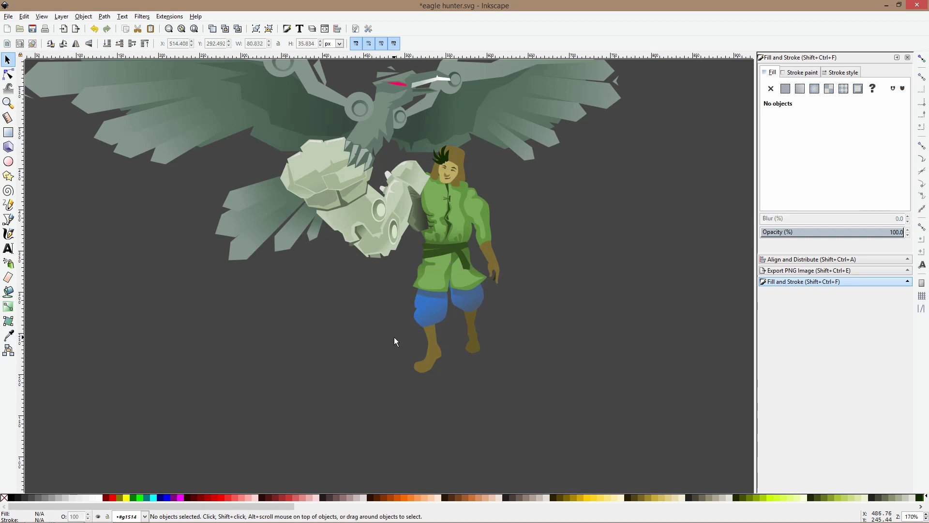
pyautogui.keyDown('ctrl'); pyautogui.scroll(1, 446, 349); pyautogui.keyUp('ctrl')
pyautogui.keyDown('ctrl'); pyautogui.scroll(1, 416, 353); pyautogui.keyUp('ctrl')
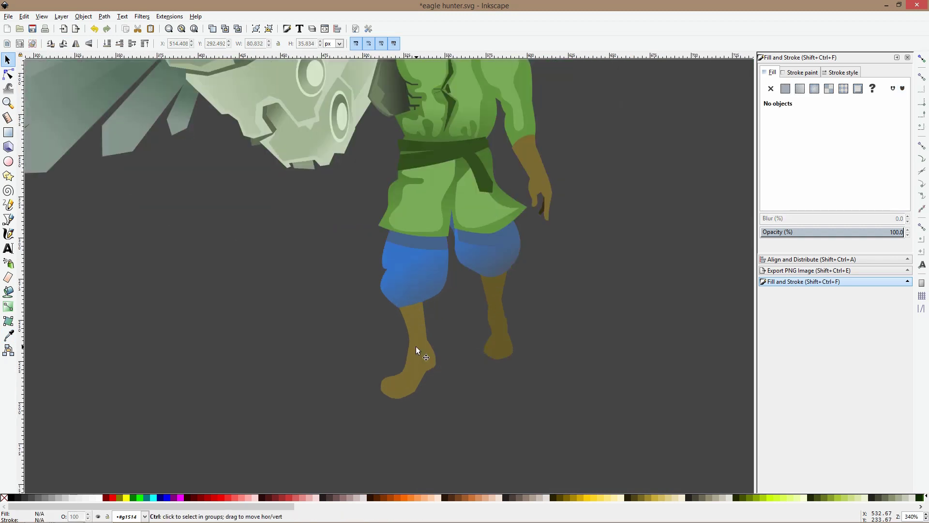
# Recolour the bare forearm and hand to the darker brown 645728 using an averaged colour sampled from the artwork
pyautogui.click(420, 349)
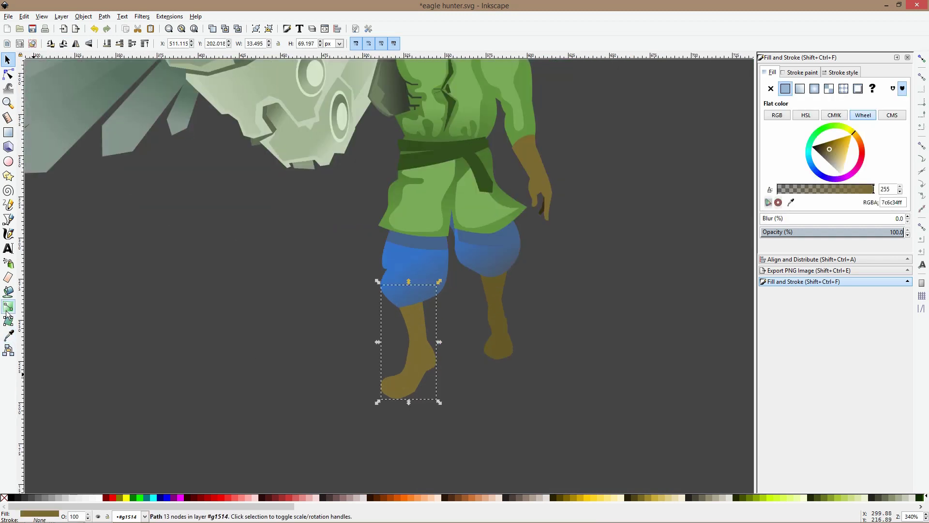
pyautogui.keyDown('ctrl'); pyautogui.scroll(-4, 129, 323); pyautogui.keyUp('ctrl')
pyautogui.click(185, 368)
pyautogui.moveTo(185, 369); pyautogui.dragTo(386, 390)
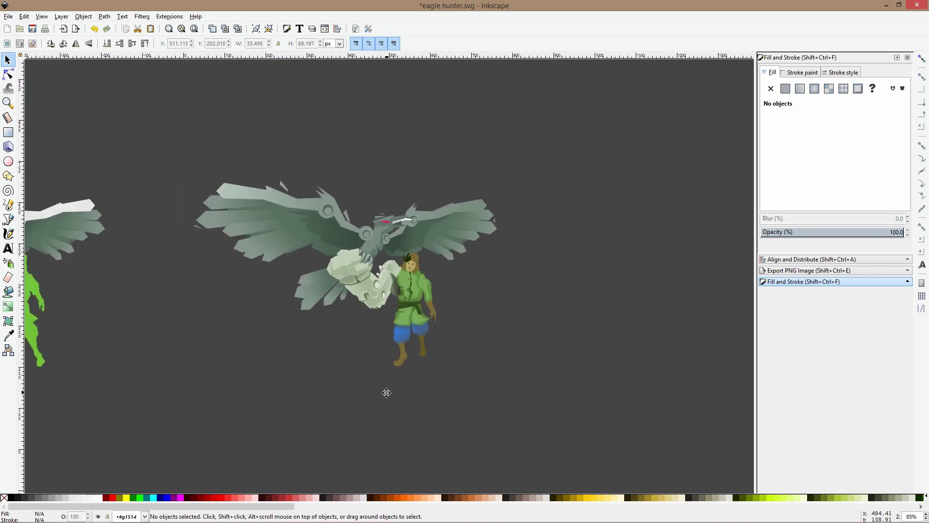
pyautogui.keyDown('ctrl'); pyautogui.scroll(6, 450, 316); pyautogui.keyUp('ctrl')
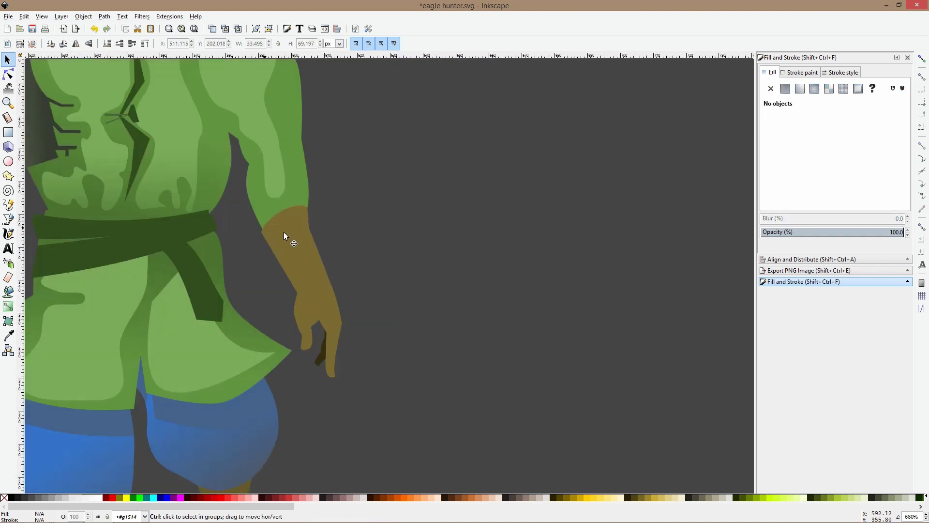
pyautogui.keyDown('ctrl'); pyautogui.click(296, 249); pyautogui.keyUp('ctrl')
pyautogui.click(8, 335)
pyautogui.keyDown('ctrl'); pyautogui.scroll(4, 339, 325); pyautogui.keyUp('ctrl')
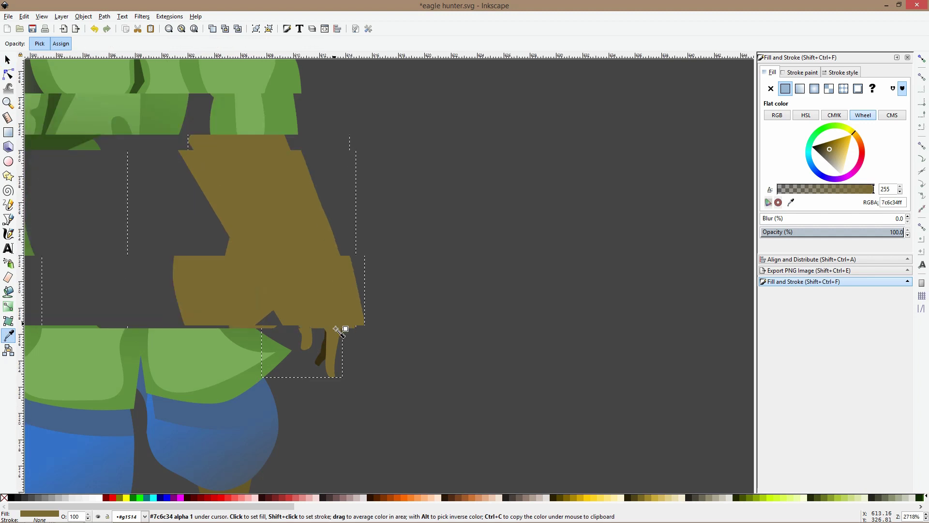
pyautogui.moveTo(320, 375); pyautogui.dragTo(312, 415)
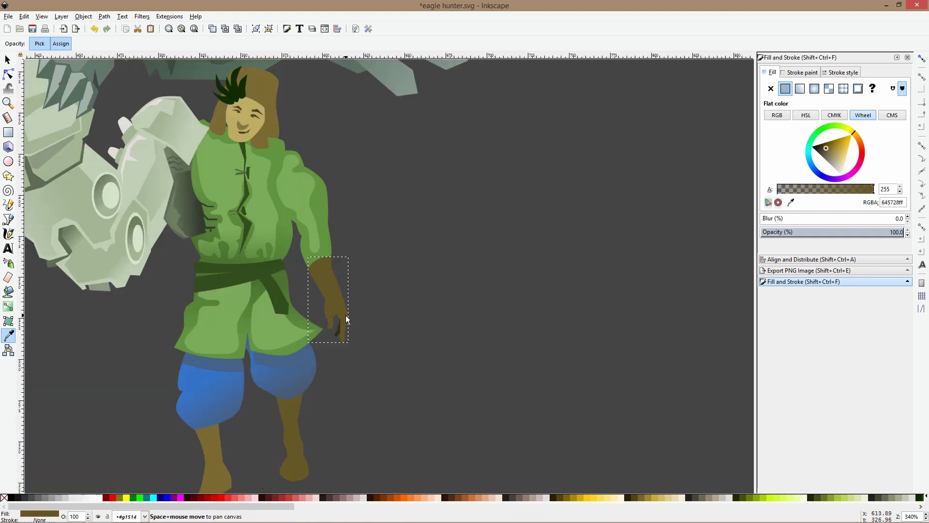
# Recolour the front leg with the darker brown sampled from the forearm
pyautogui.press('s')
pyautogui.click(222, 452)
pyautogui.press('d')
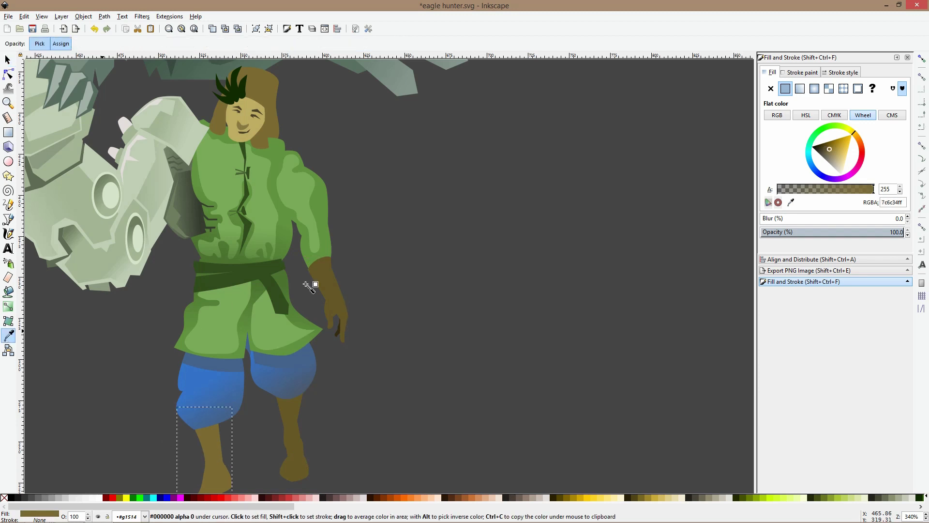
pyautogui.click(337, 277)
# Try to darken the rear leg's flat brown fill slightly
pyautogui.press('s')
pyautogui.click(305, 421)
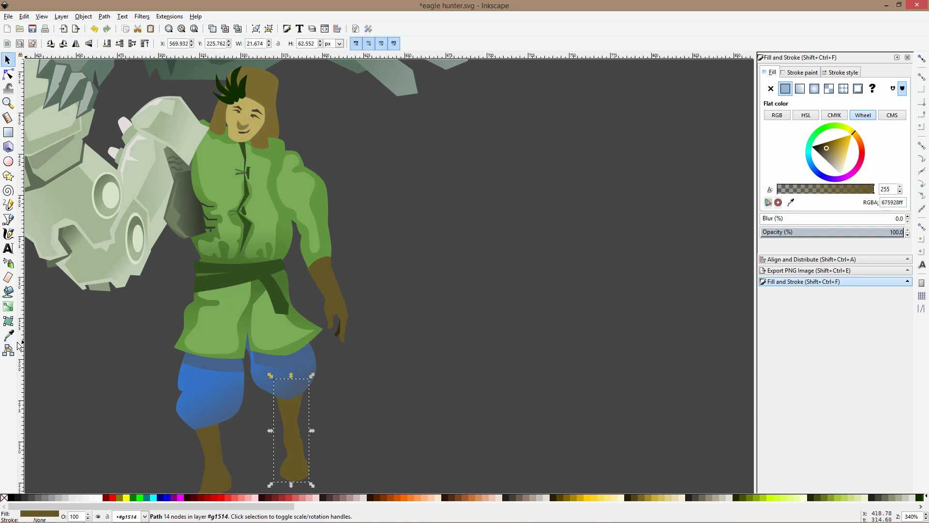
pyautogui.press('d')
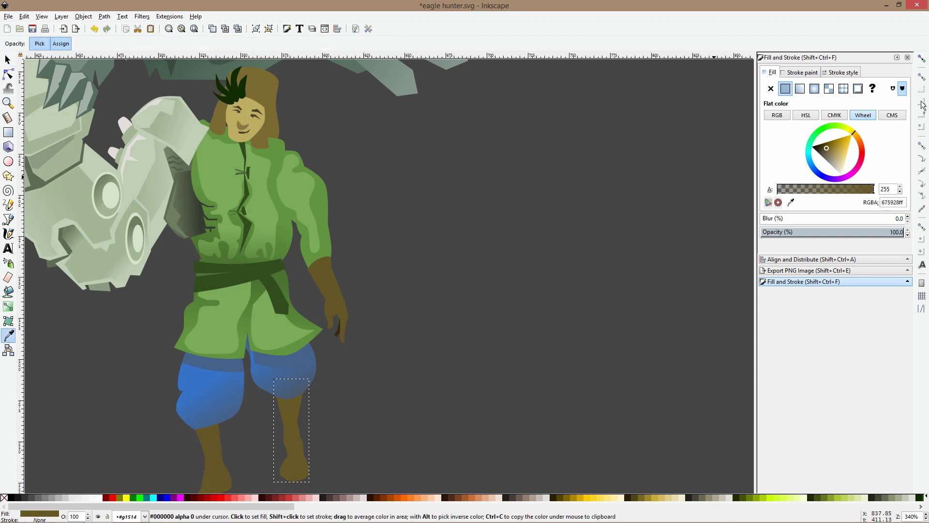
pyautogui.click(823, 148)
pyautogui.press('s')
pyautogui.press('Escape')
pyautogui.press('5')
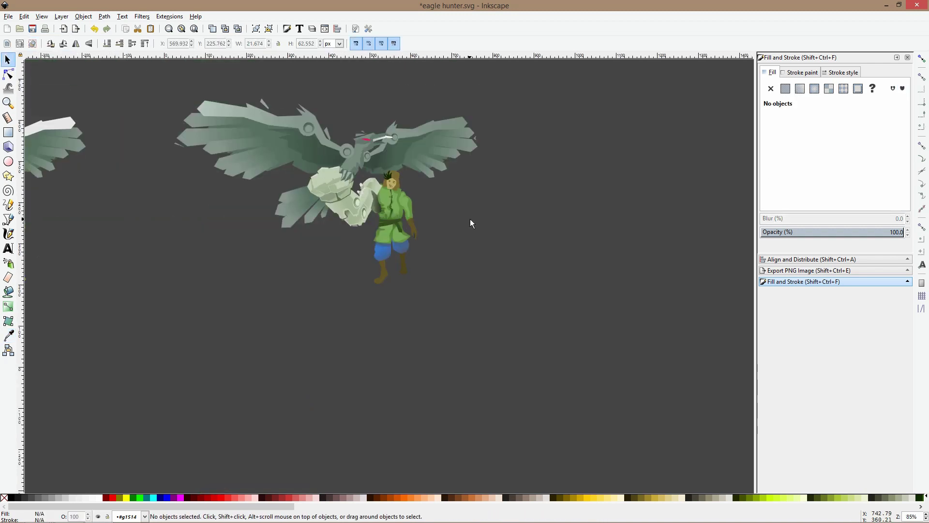
pyautogui.scroll(8, 425, 191)
pyautogui.scroll(-10, 386, 276)
pyautogui.scroll(3, 397, 207)
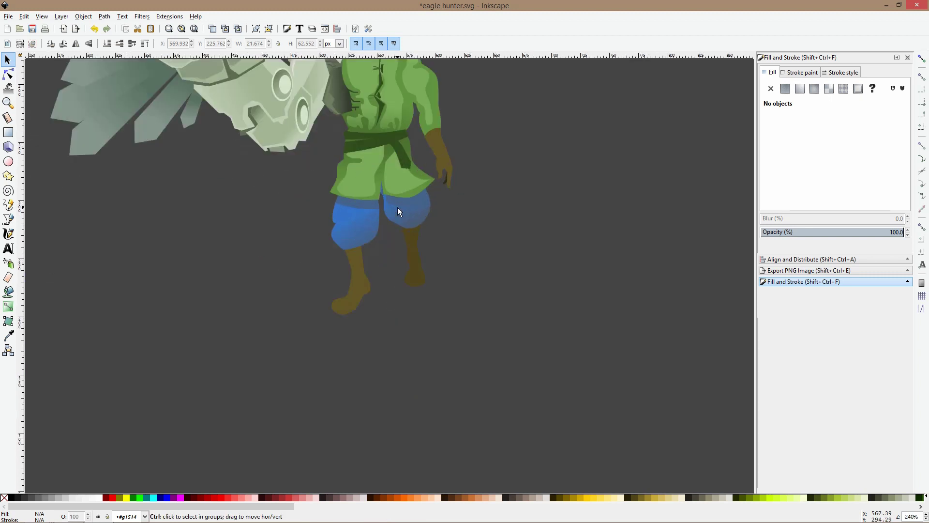
# Recolour the rear leg with an averaged dark brown sampled from the area around the hand
pyautogui.click(411, 242)
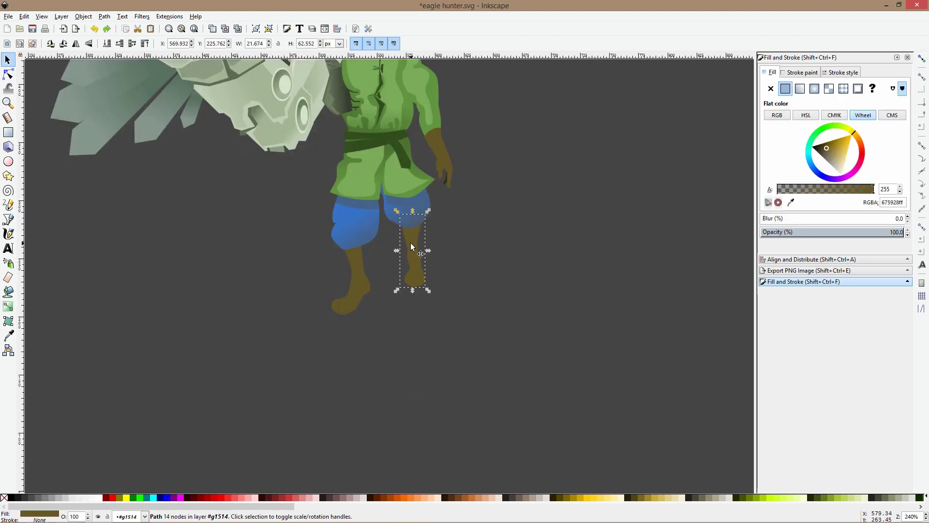
pyautogui.click(8, 337)
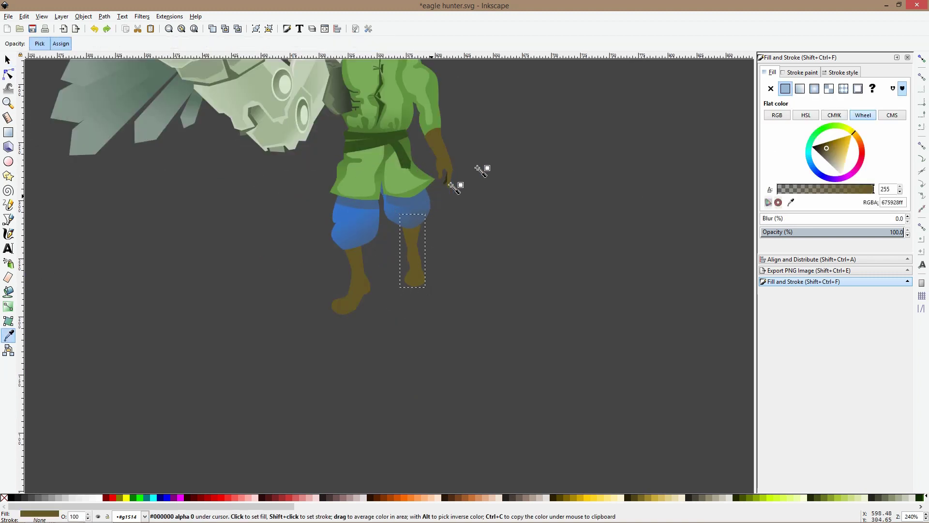
pyautogui.scroll(5, 481, 167)
pyautogui.moveTo(310, 264); pyautogui.dragTo(312, 272)
pyautogui.press('`')
pyautogui.press('s')
pyautogui.press('Escape')
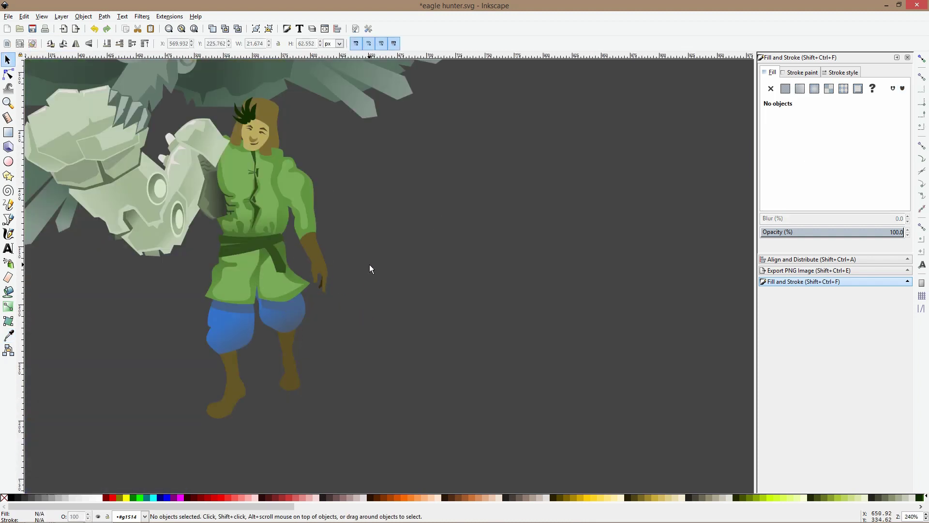
# Draw a closed four-sided highlight shape with straight edges over the toe area of the front foot
pyautogui.hscroll(-4, 370, 269)
pyautogui.scroll(3, 301, 420)
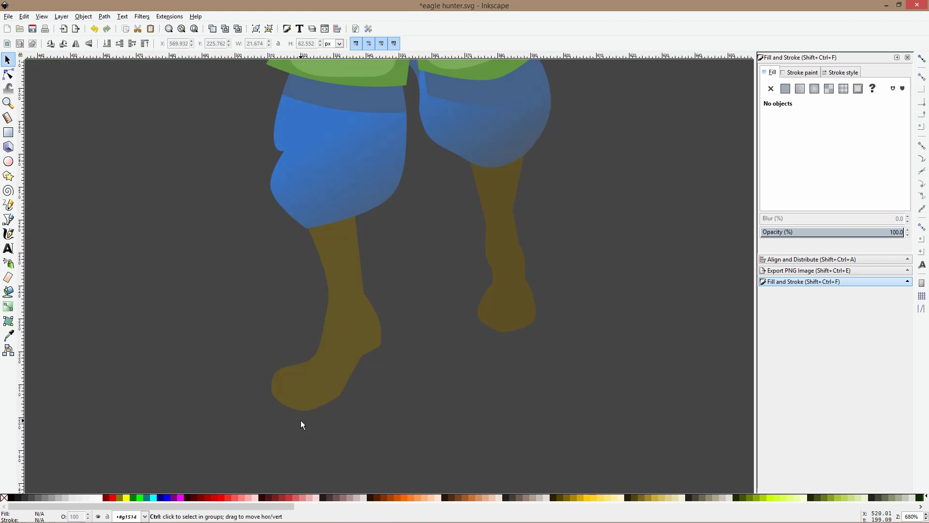
pyautogui.click(8, 220)
pyautogui.scroll(3, 355, 459)
pyautogui.click(193, 191)
pyautogui.click(132, 206)
pyautogui.click(131, 242)
pyautogui.click(281, 237)
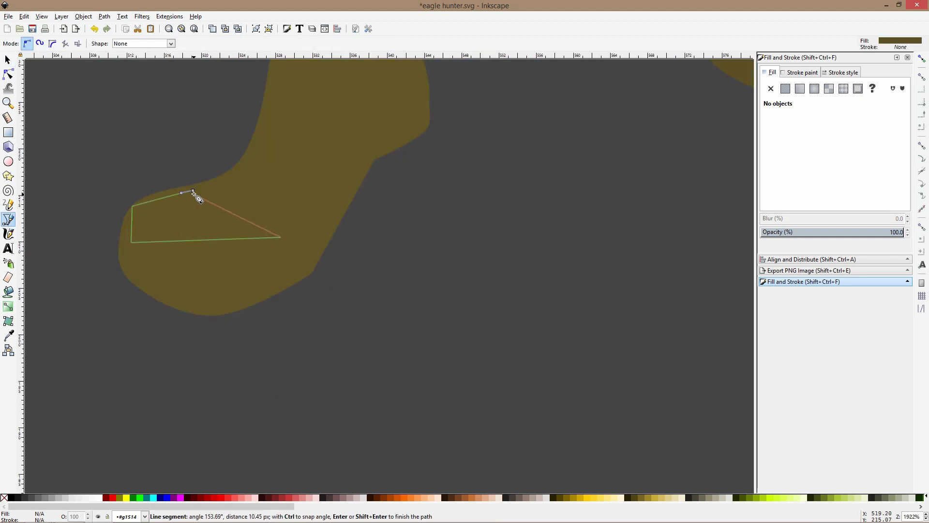
pyautogui.click(193, 190)
# Give the foot highlight a flat brown sampled from the foot, lightened and averaged to 746734
pyautogui.click(9, 335)
pyautogui.click(139, 281)
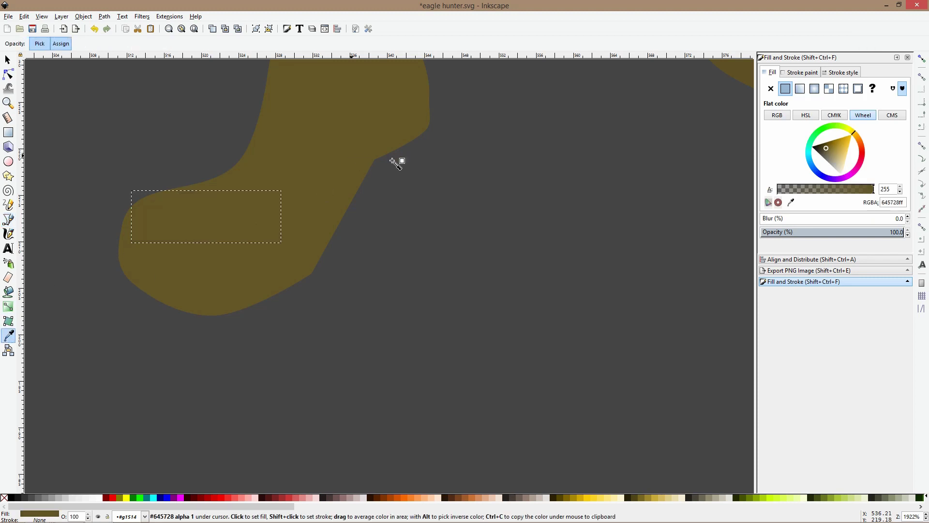
pyautogui.click(831, 151)
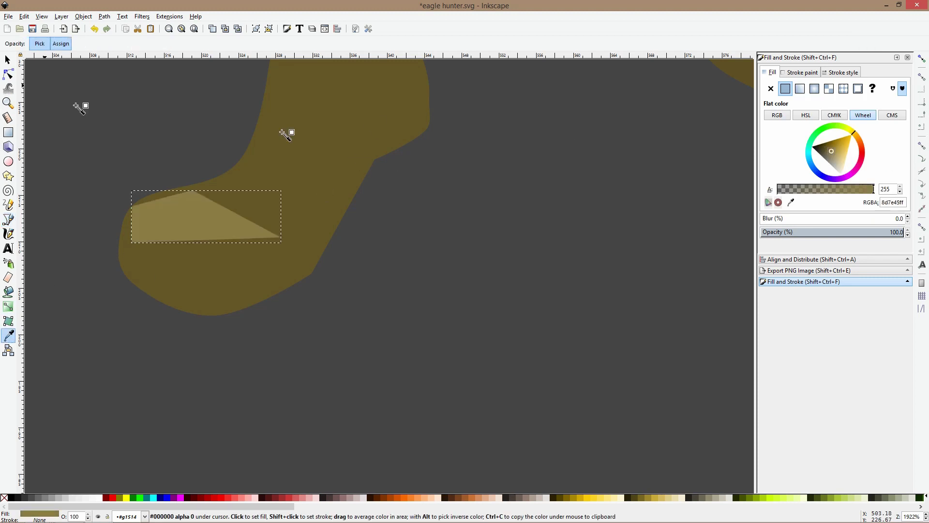
pyautogui.moveTo(222, 214); pyautogui.dragTo(242, 242)
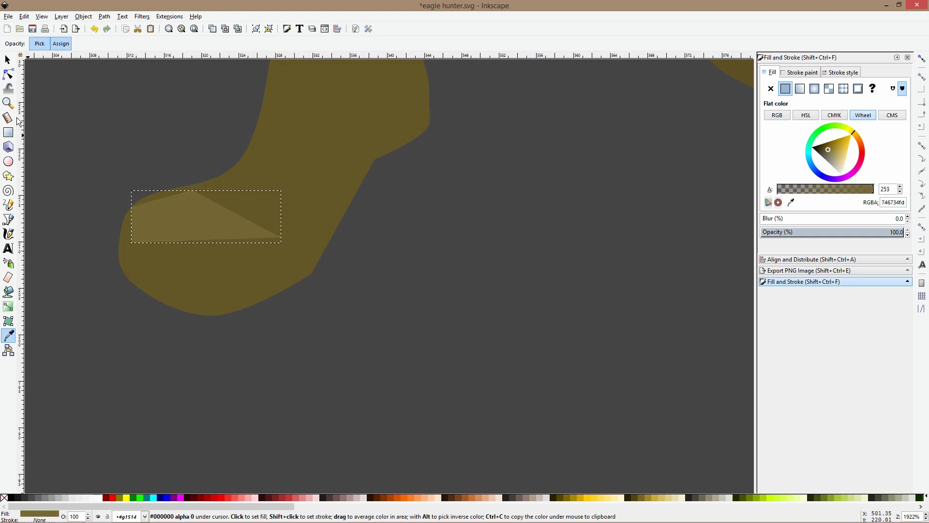
# Smooth the foot highlight's toe-side nodes and bend its upper edge inward to form a rounded crescent around the toes
pyautogui.click(13, 77)
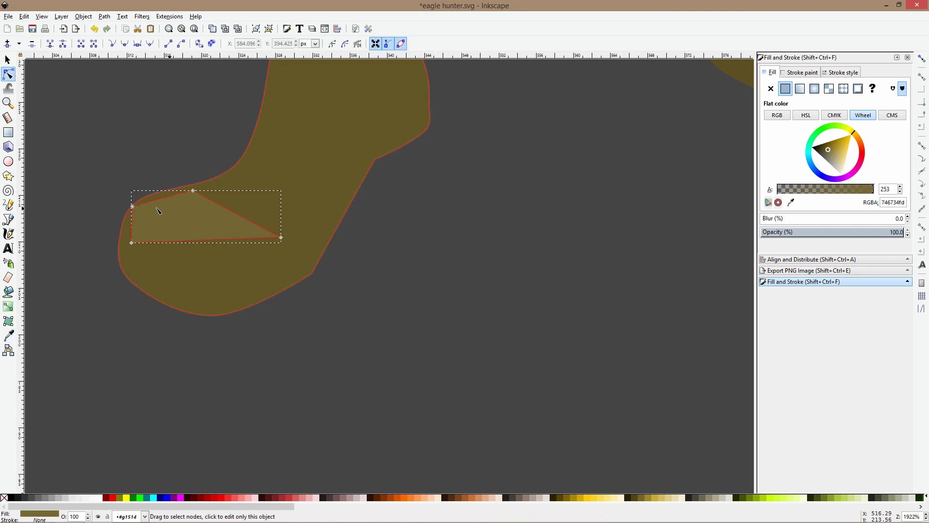
pyautogui.keyDown('ctrl'); pyautogui.click(132, 207); pyautogui.keyUp('ctrl')
pyautogui.keyDown('ctrl'); pyautogui.click(131, 243); pyautogui.keyUp('ctrl')
pyautogui.moveTo(239, 220); pyautogui.dragTo(180, 222)
pyautogui.moveTo(193, 191); pyautogui.dragTo(179, 199)
pyautogui.moveTo(134, 245); pyautogui.dragTo(142, 239)
pyautogui.press('Escape')
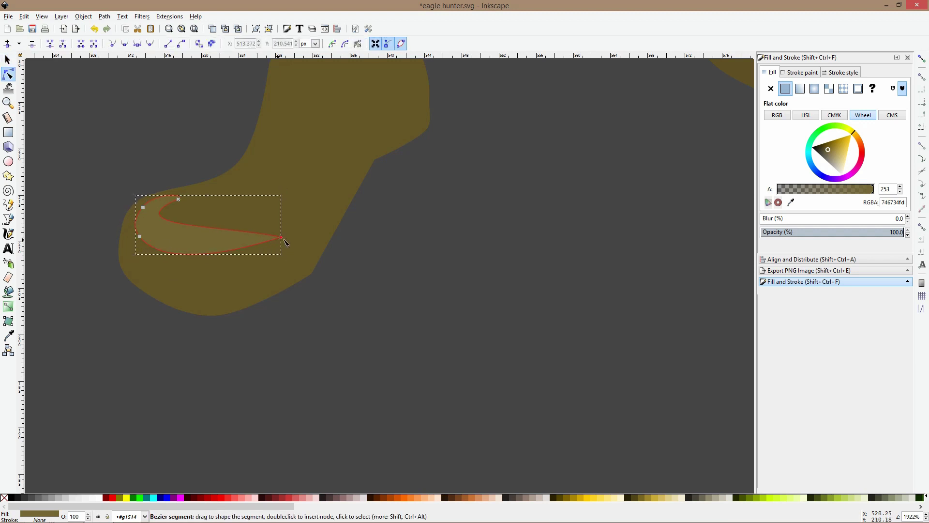
# Shorten the foot highlight by pulling its pointed tip toward the toes, and refine its inner curve
pyautogui.moveTo(281, 239); pyautogui.dragTo(255, 233)
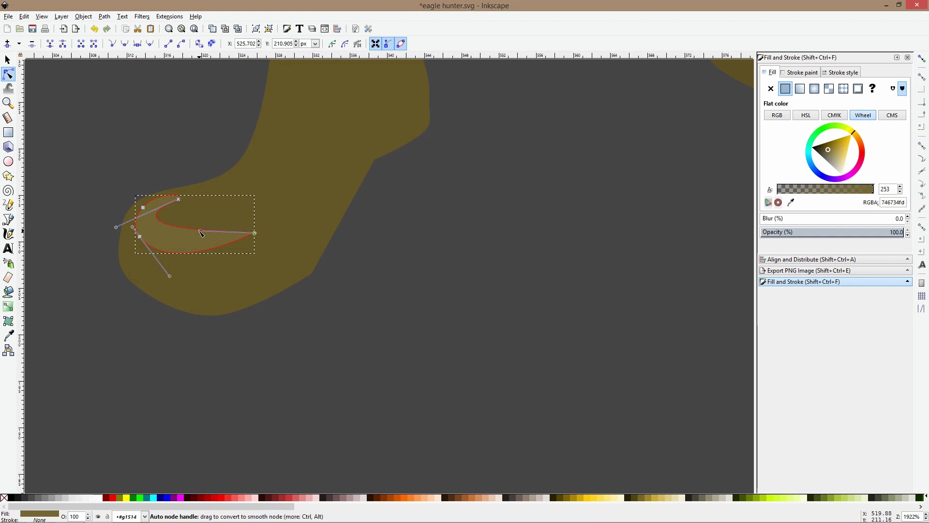
pyautogui.hotkey('ctrl', 'z')
pyautogui.hotkey('ctrl', 'shift', 'z')
pyautogui.moveTo(172, 231)
pyautogui.mouseDown()
pyautogui.moveTo(194, 236)
pyautogui.moveTo(185, 224)
pyautogui.mouseUp()
pyautogui.press('s')
pyautogui.press('Escape')
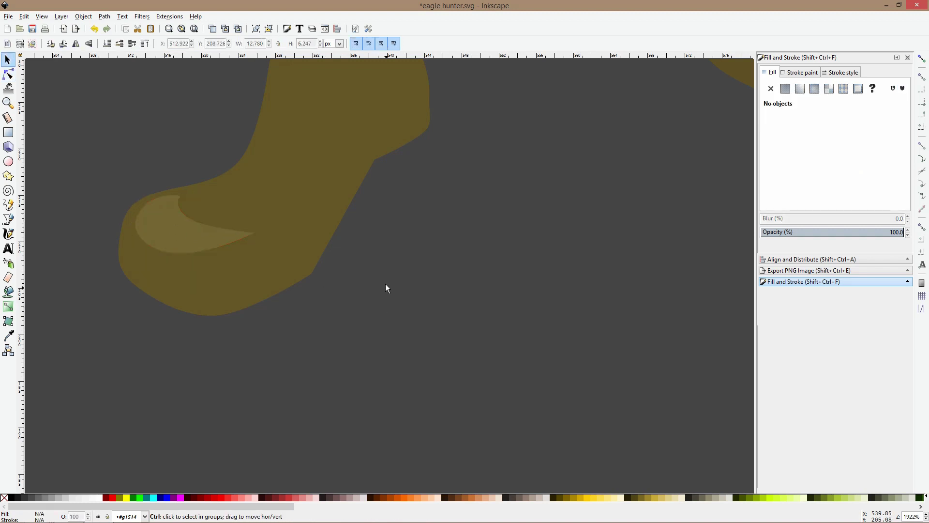
pyautogui.scroll(-7, 386, 284)
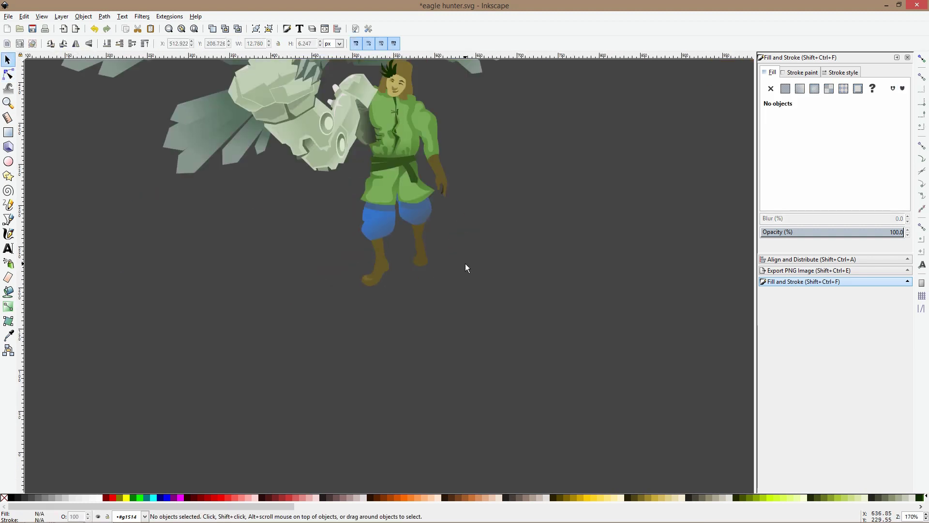
pyautogui.scroll(6, 466, 264)
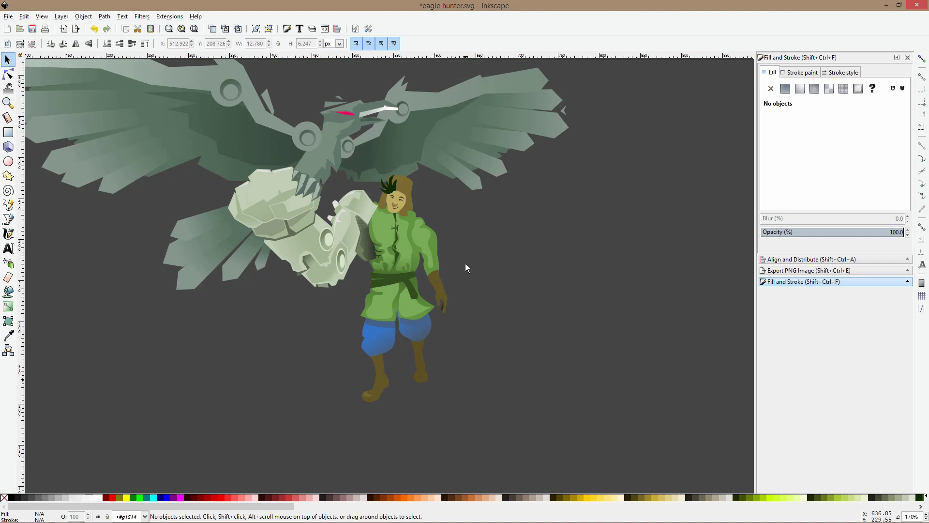
pyautogui.scroll(-4, 466, 261)
pyautogui.scroll(4, 196, 231)
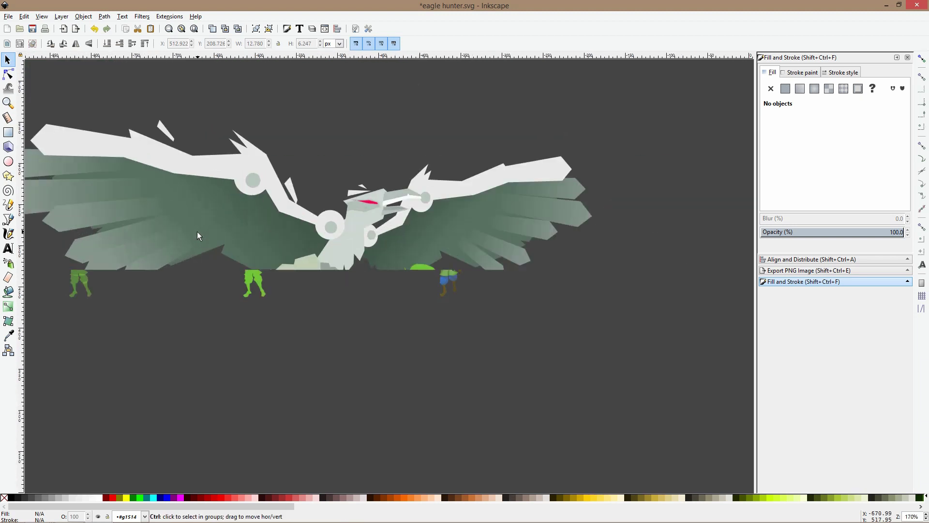
# Move the pencil sketch image beside the detailed eagle and hunter illustration for reference
pyautogui.scroll(-6, 197, 231)
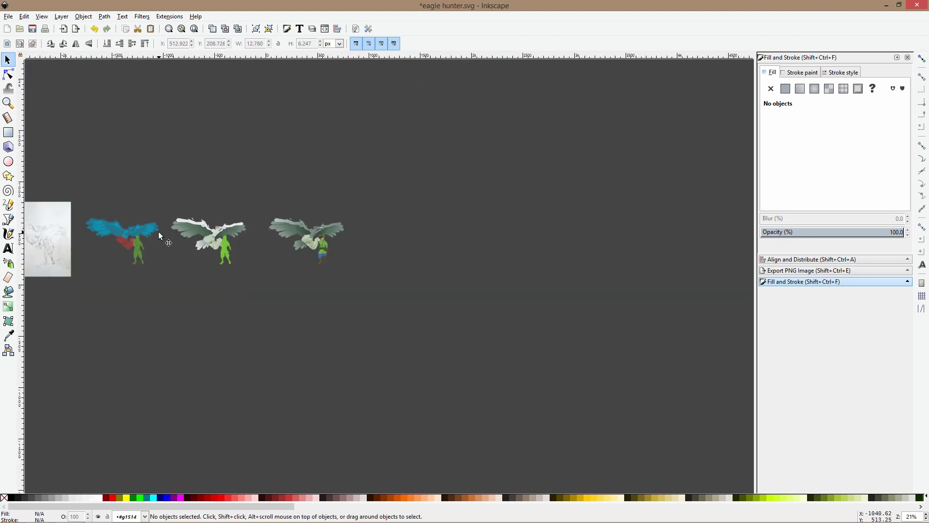
pyautogui.hscroll(-8, 370, 197)
pyautogui.scroll(5, 367, 155)
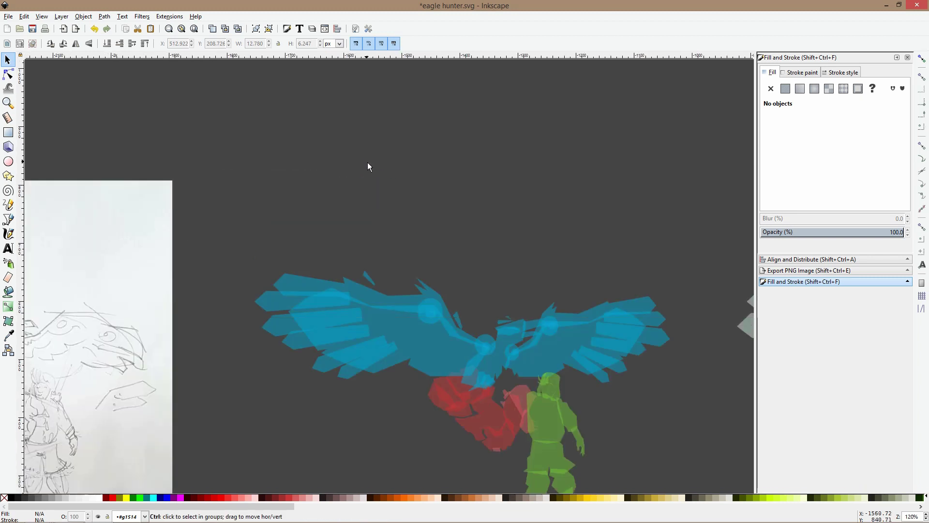
pyautogui.scroll(-1, 368, 165)
pyautogui.scroll(-2, 360, 194)
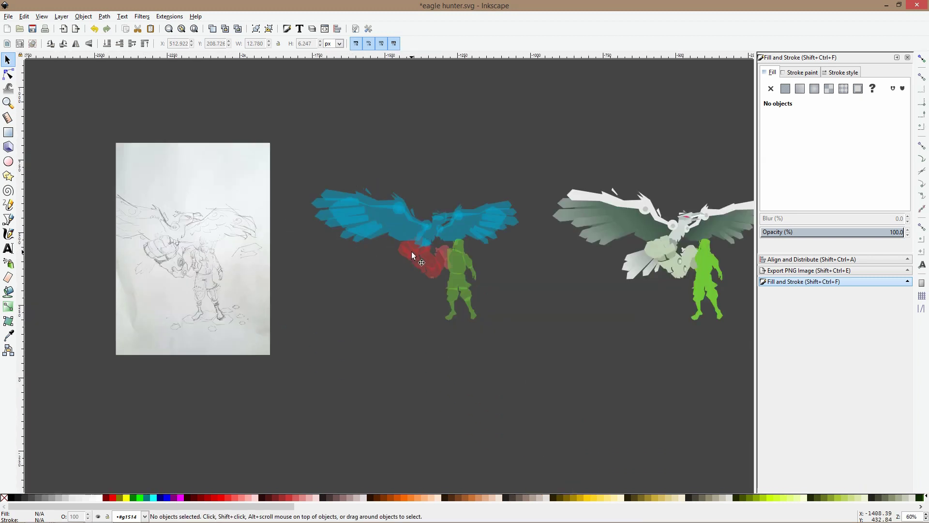
pyautogui.scroll(-1, 305, 253)
pyautogui.moveTo(255, 252)
pyautogui.mouseDown()
pyautogui.moveTo(716, 252)
pyautogui.moveTo(202, 276)
pyautogui.moveTo(414, 253)
pyautogui.moveTo(401, 253)
pyautogui.mouseUp()
pyautogui.scroll(2, 366, 238)
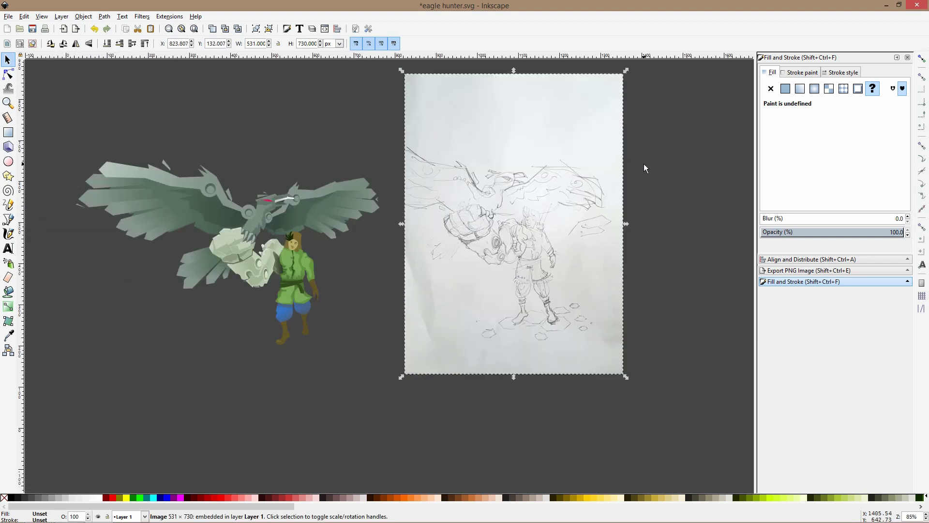
# Select the eagle's beak, head, eye and crest shapes together inside their group
pyautogui.scroll(3, 283, 208)
pyautogui.click(274, 182)
pyautogui.doubleClick(274, 182)
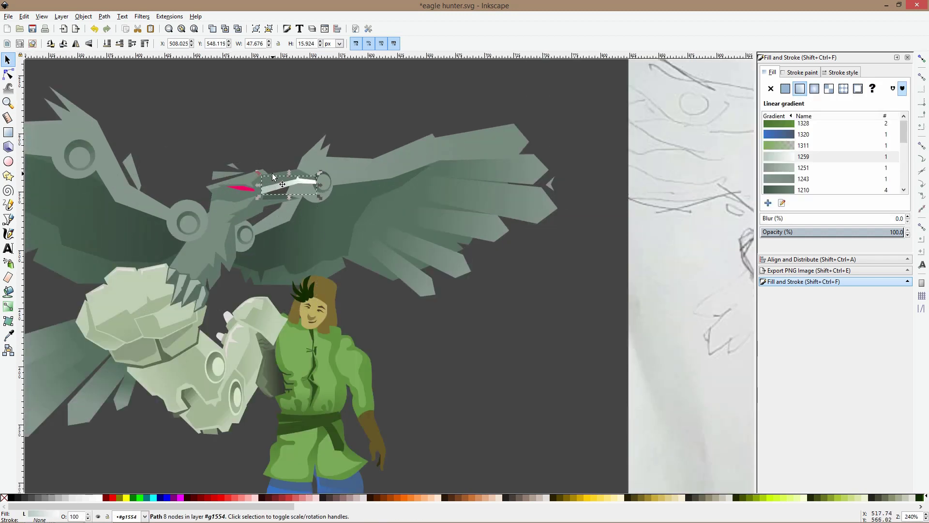
pyautogui.keyDown('shift'); pyautogui.click(270, 180); pyautogui.keyUp('shift')
pyautogui.scroll(2, 256, 186)
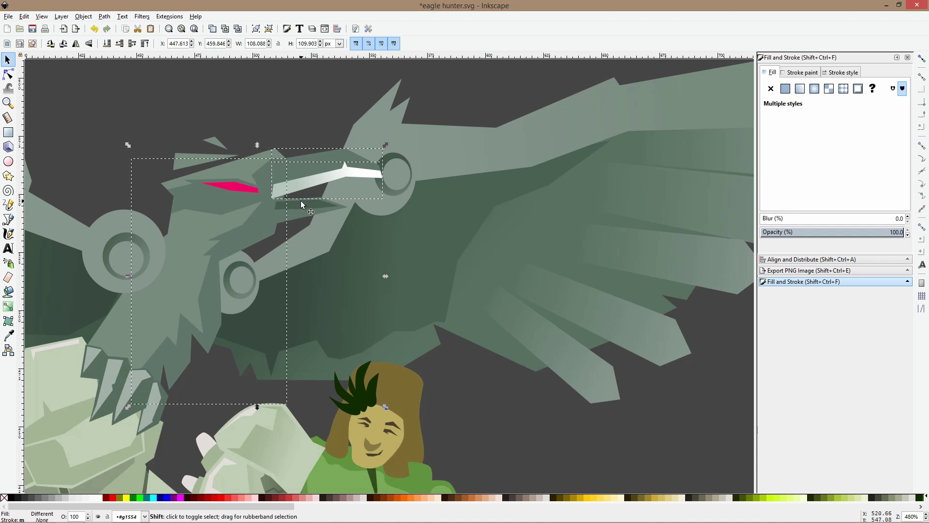
pyautogui.keyDown('shift'); pyautogui.click(213, 189); pyautogui.keyUp('shift')
pyautogui.keyDown('shift'); pyautogui.click(222, 204); pyautogui.keyUp('shift')
pyautogui.keyDown('shift'); pyautogui.click(211, 140); pyautogui.keyUp('shift')
# Shift the head and beak nodes of the selected eagle shapes about 7 px left and 6 px up, keeping the lower neck nodes in place
pyautogui.click(7, 75)
pyautogui.moveTo(130, 86); pyautogui.dragTo(244, 235)
pyautogui.keyDown('shift'); pyautogui.click(244, 235); pyautogui.keyUp('shift')
pyautogui.moveTo(132, 124); pyautogui.dragTo(421, 261)
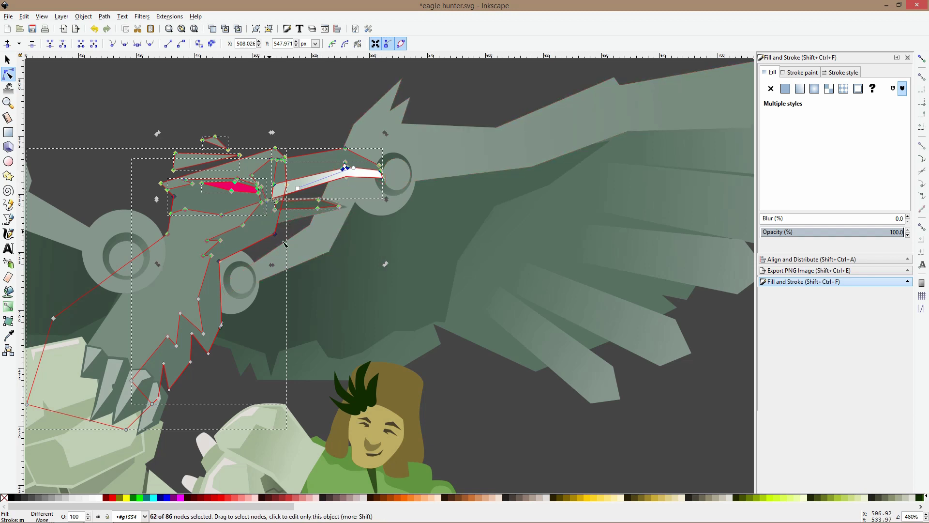
pyautogui.hscroll(-8, 299, 235)
pyautogui.scroll(3, 437, 187)
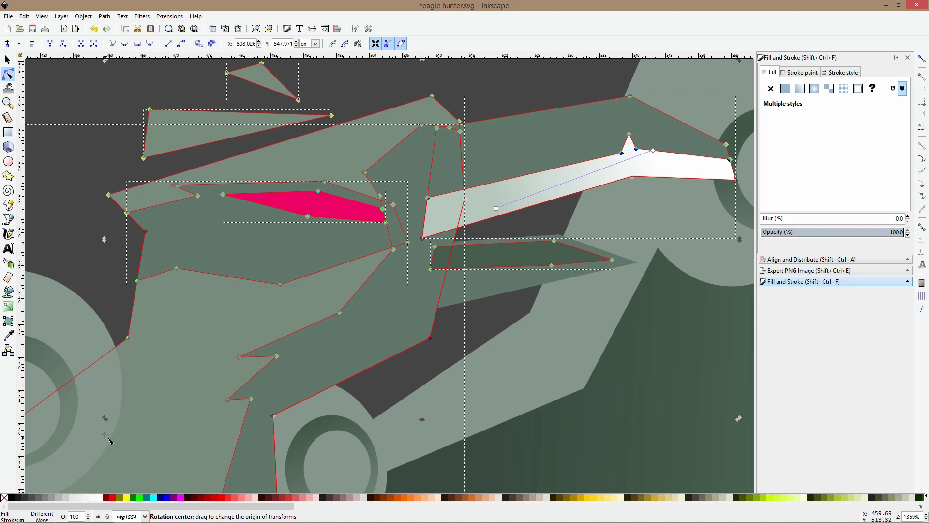
pyautogui.scroll(-2, 182, 368)
pyautogui.moveTo(450, 196); pyautogui.dragTo(423, 156)
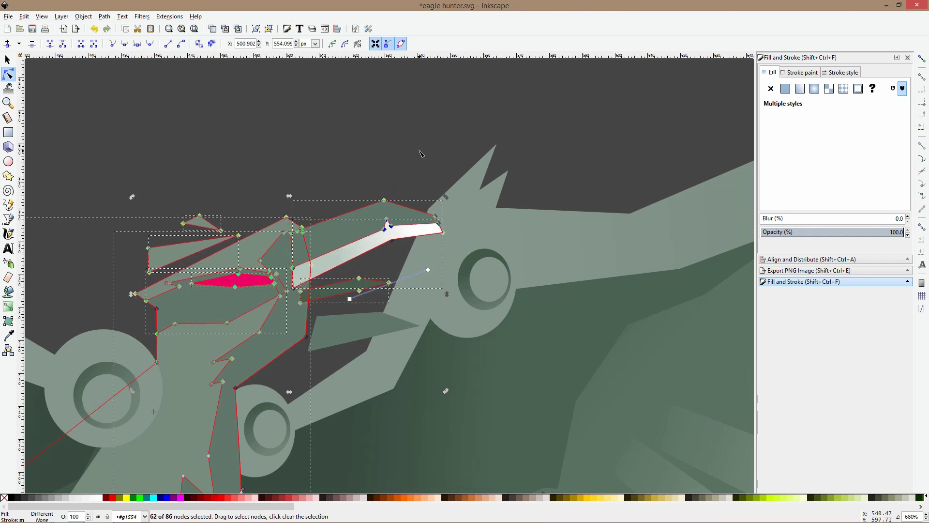
pyautogui.scroll(-4, 421, 155)
pyautogui.press('Escape')
pyautogui.press('s')
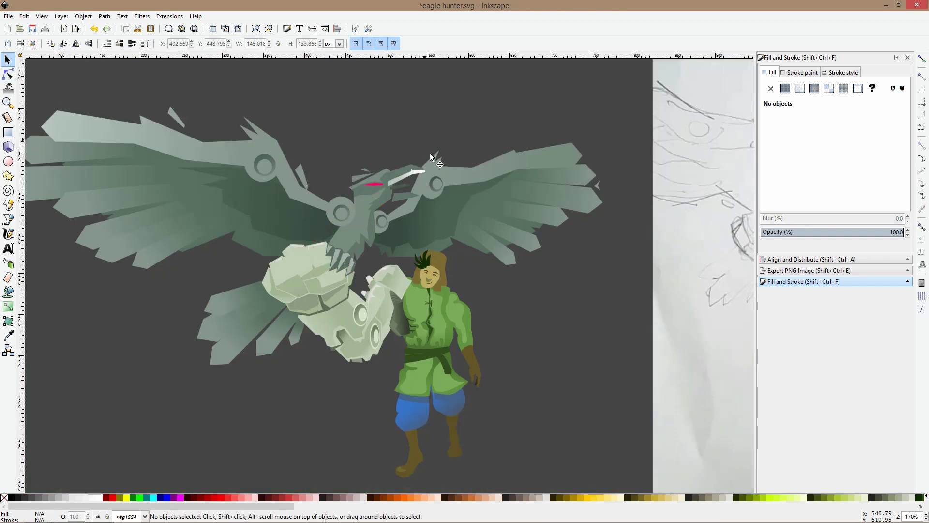
# Rotate the eagle's lower beak slightly upward toward the upper beak, using the pencil sketch's head as reference
pyautogui.moveTo(495, 200); pyautogui.dragTo(217, 232)
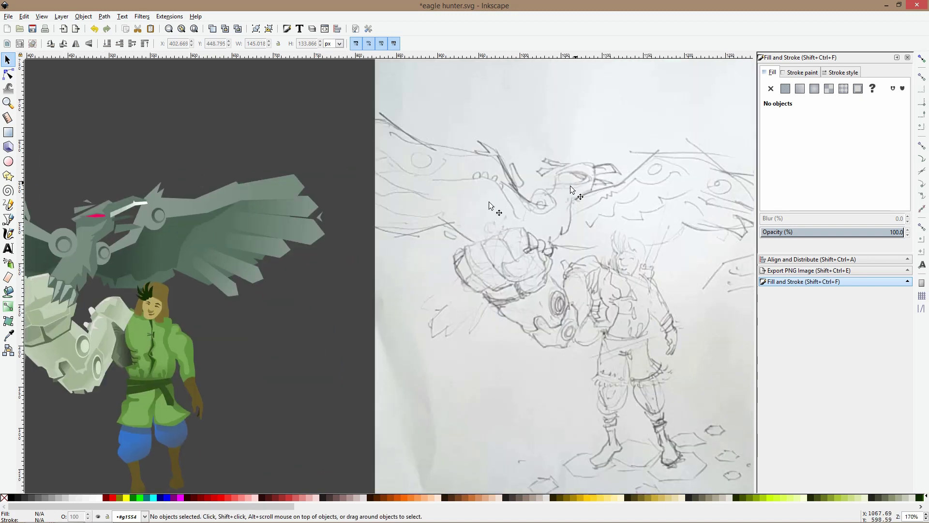
pyautogui.hscroll(-5, 460, 203)
pyautogui.scroll(3, 364, 218)
pyautogui.click(394, 213)
pyautogui.moveTo(397, 223)
pyautogui.mouseDown()
pyautogui.moveTo(385, 193)
pyautogui.moveTo(418, 174)
pyautogui.mouseUp()
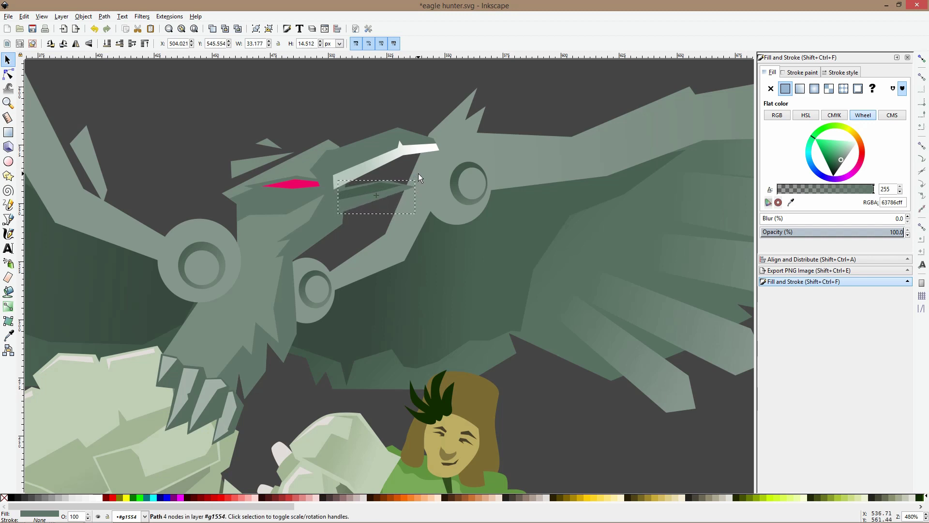
pyautogui.click(424, 107)
# Examine the detailed eagle and hunter illustration and compare its wings, head and figure with the pencil sketch
pyautogui.scroll(-4, 438, 118)
pyautogui.scroll(3, 441, 127)
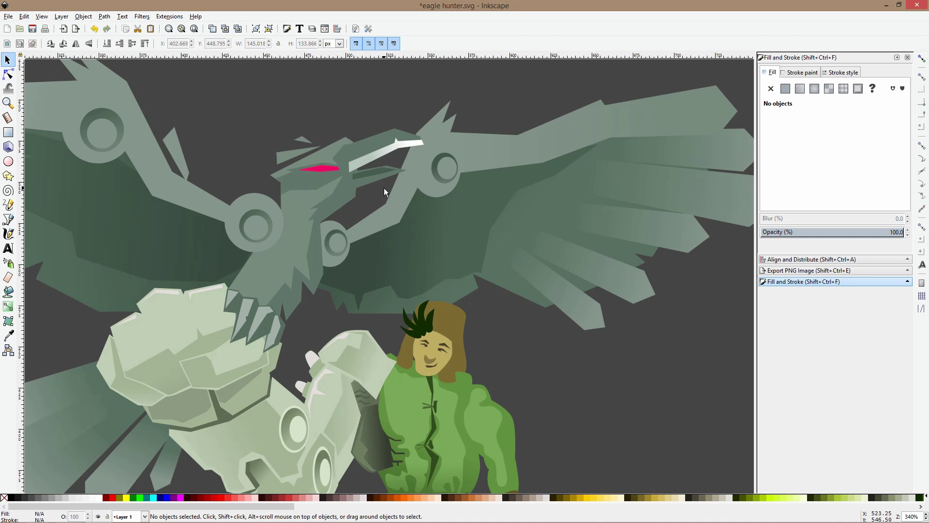
pyautogui.scroll(-3, 384, 189)
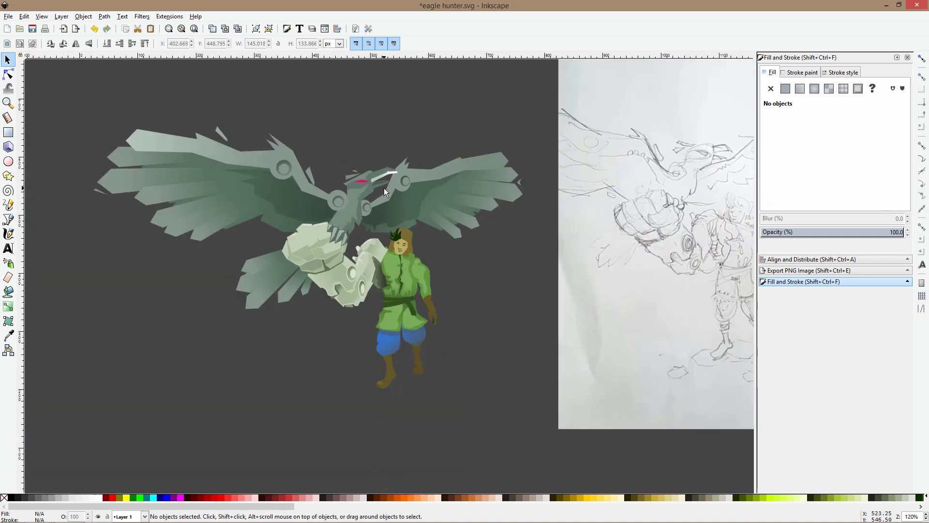
pyautogui.scroll(3, 325, 209)
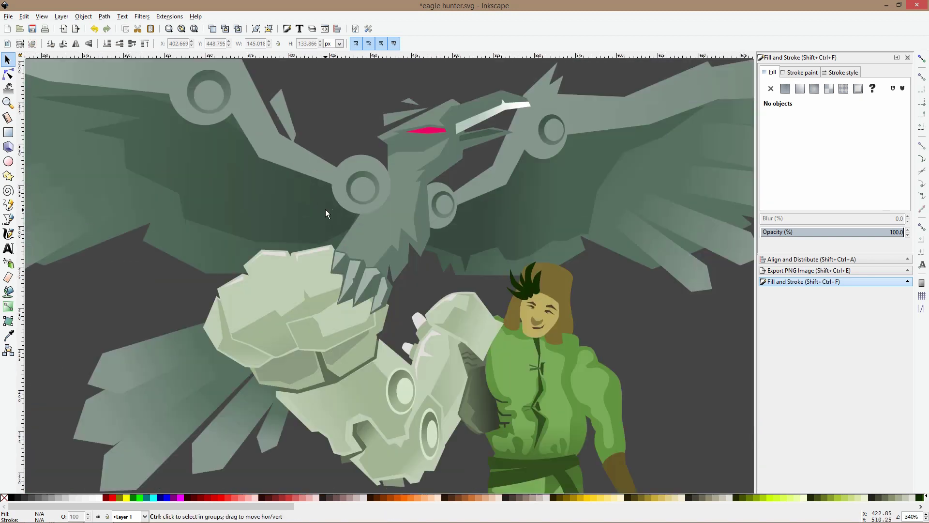
pyautogui.keyDown('ctrl'); pyautogui.click(313, 193); pyautogui.keyUp('ctrl')
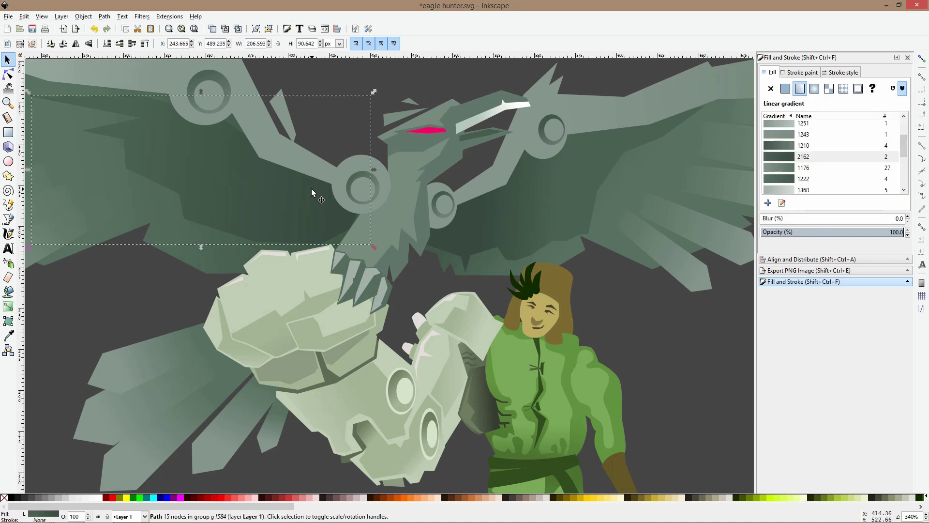
pyautogui.scroll(-1, 315, 187)
pyautogui.scroll(-1, 342, 126)
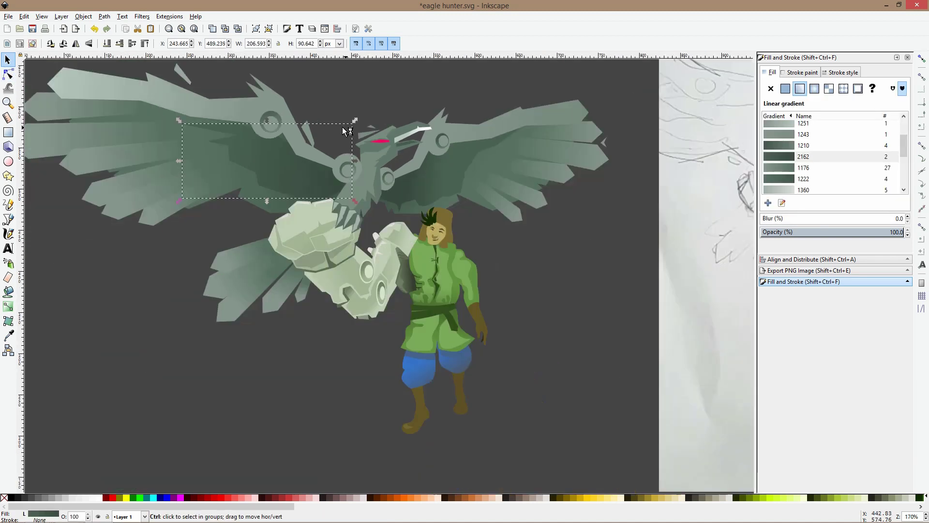
pyautogui.press('Escape')
pyautogui.press('n')
pyautogui.scroll(-3, 419, 232)
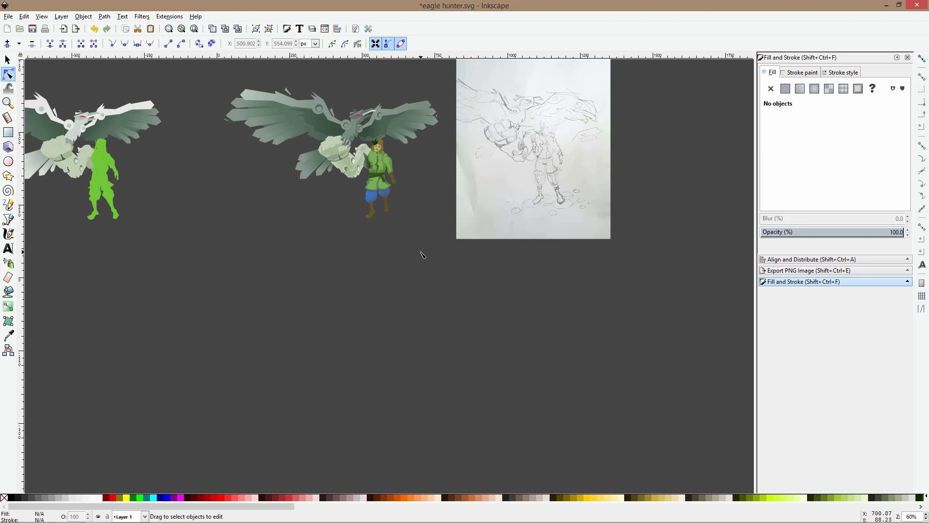
pyautogui.scroll(1, 494, 160)
pyautogui.scroll(4, 555, 208)
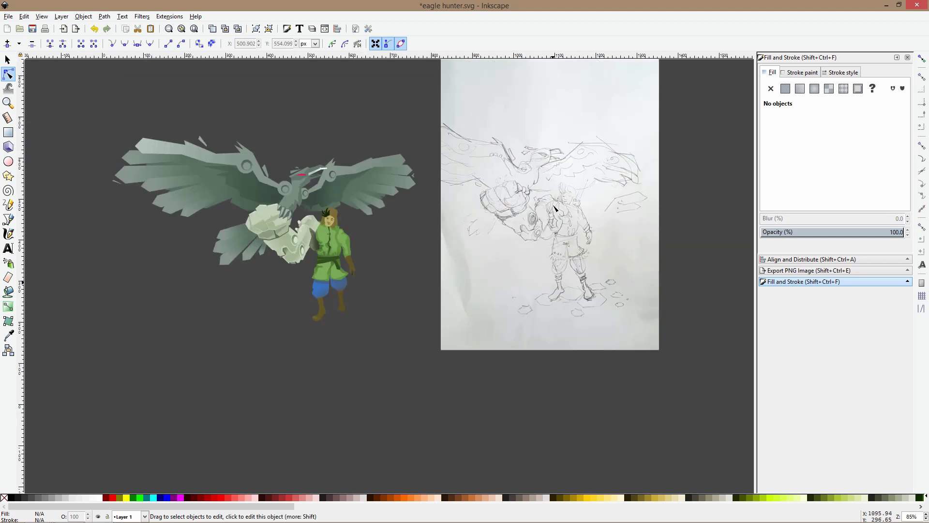
pyautogui.scroll(-3, 562, 211)
pyautogui.scroll(7, 567, 203)
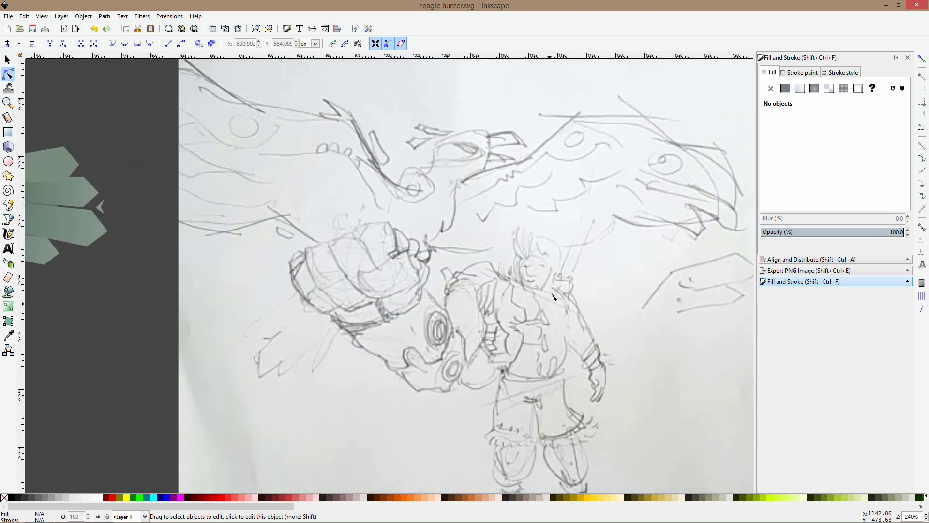
# Move the pencil sketch image away from the detailed illustration, placing it before the blue and red silhouette version
pyautogui.scroll(-6, 538, 289)
pyautogui.press('s')
pyautogui.moveTo(547, 272)
pyautogui.mouseDown()
pyautogui.moveTo(109, 278)
pyautogui.moveTo(248, 277)
pyautogui.moveTo(223, 282)
pyautogui.mouseUp()
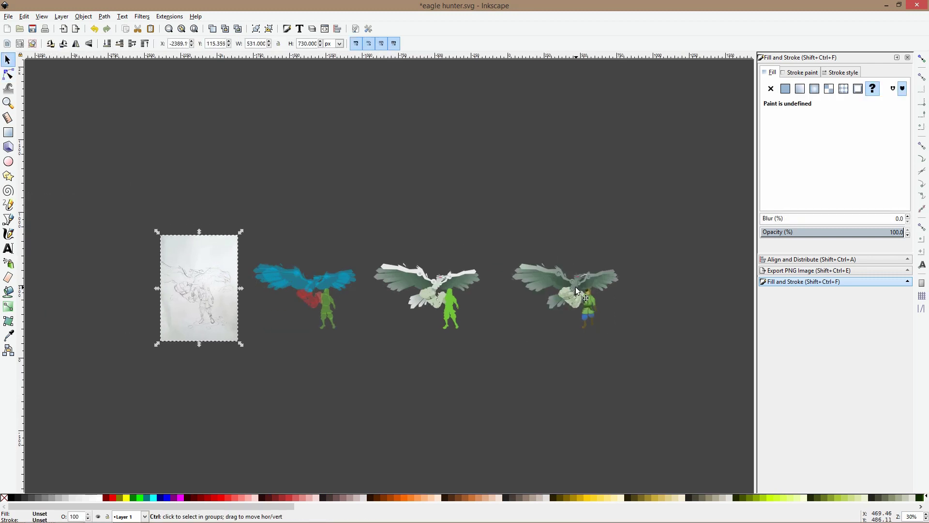
# Shift both of the hunter's eyes and eyebrows toward the left side of his face, slightly enlarging the right pair
pyautogui.scroll(5, 576, 286)
pyautogui.moveTo(691, 346); pyautogui.dragTo(372, 240)
pyautogui.scroll(5, 324, 206)
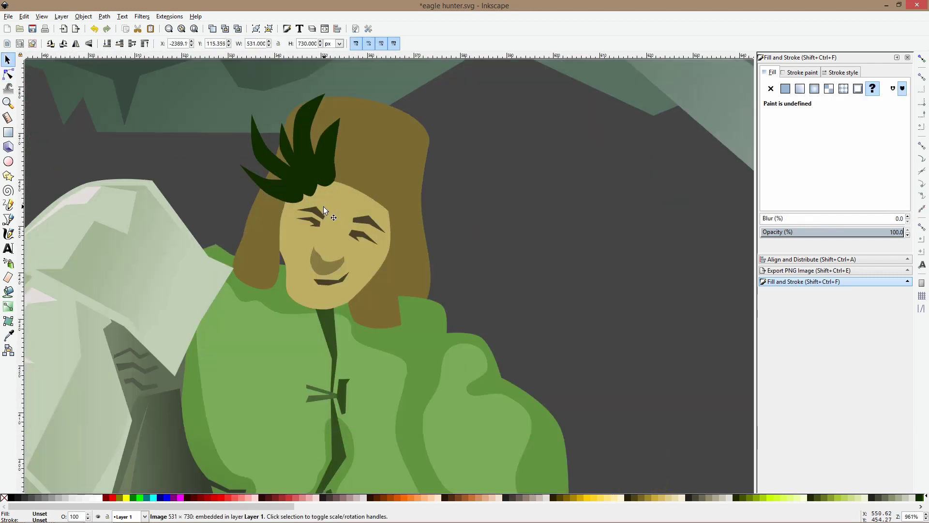
pyautogui.press('n')
pyautogui.click(7, 59)
pyautogui.keyDown('ctrl'); pyautogui.click(316, 226); pyautogui.keyUp('ctrl')
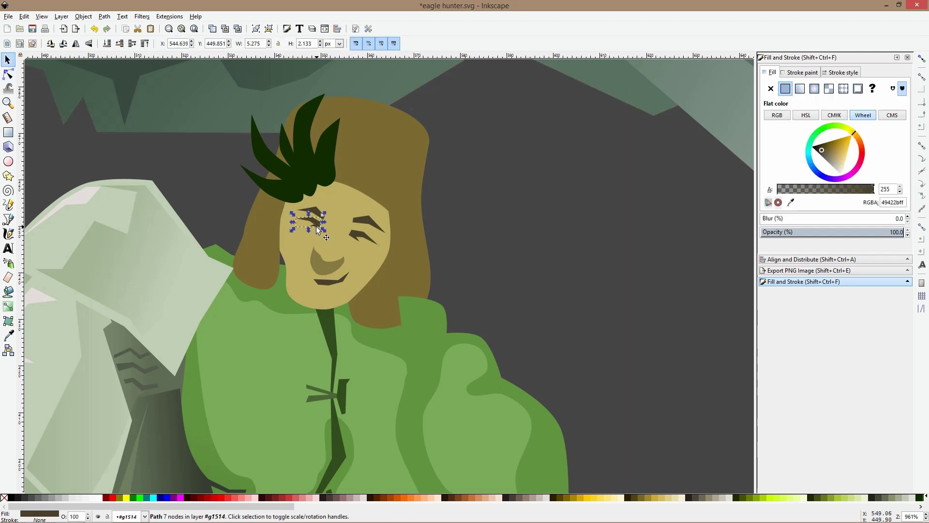
pyautogui.press('Left')
pyautogui.keyDown('ctrl'); pyautogui.click(364, 225); pyautogui.keyUp('ctrl')
pyautogui.keyDown('ctrl'); pyautogui.keyDown('shift'); pyautogui.click(365, 241); pyautogui.keyUp('shift'); pyautogui.keyUp('ctrl')
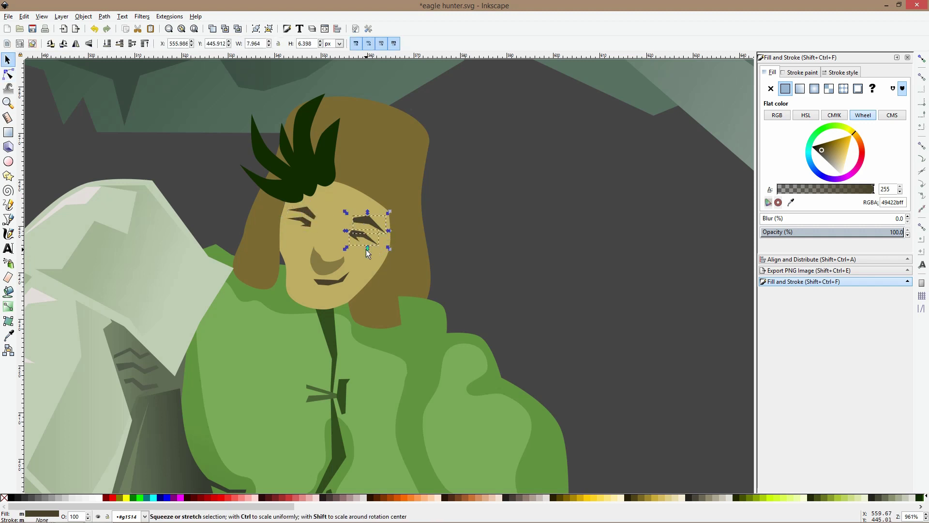
pyautogui.moveTo(353, 225); pyautogui.dragTo(347, 221)
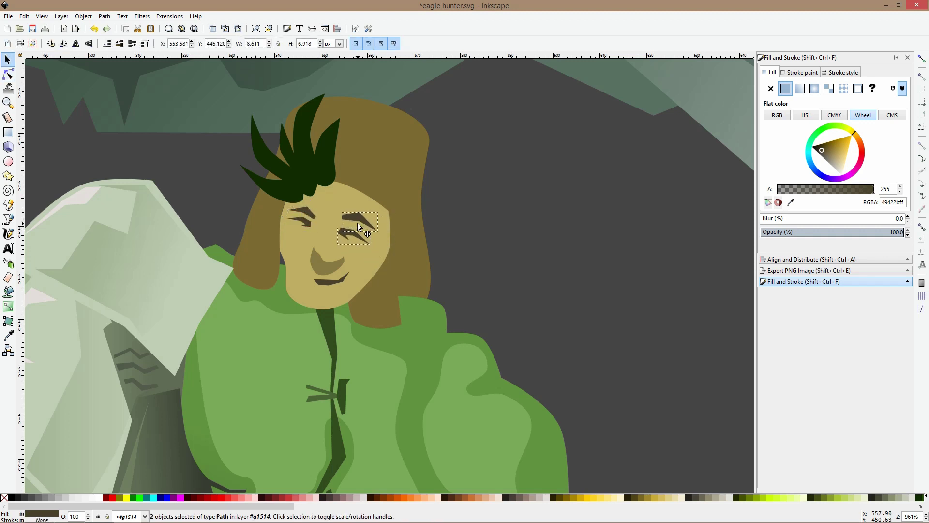
# Move the hunter's nose shadow slightly left and rotate it slightly counterclockwise to follow the head's tilt
pyautogui.click(318, 257)
pyautogui.click(319, 257)
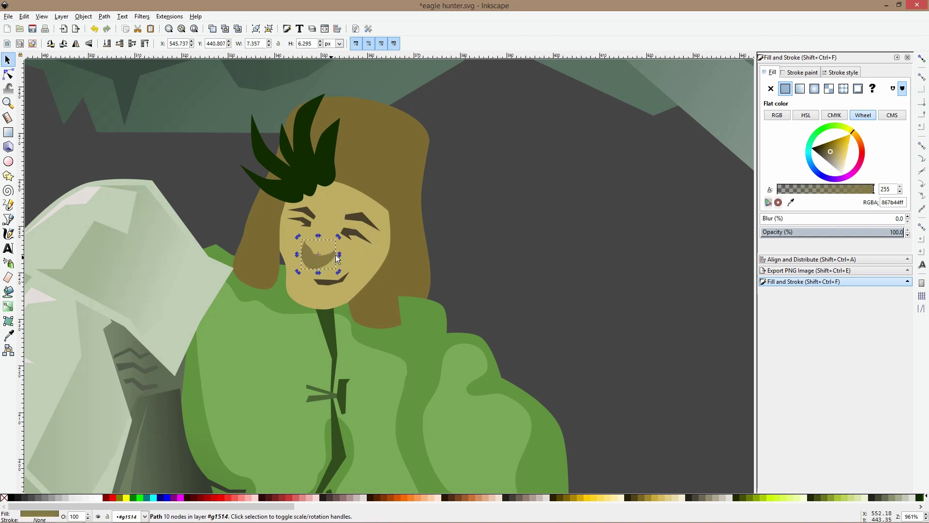
pyautogui.moveTo(339, 252)
pyautogui.mouseDown()
pyautogui.moveTo(317, 272)
pyautogui.moveTo(337, 281)
pyautogui.moveTo(340, 245)
pyautogui.mouseUp()
pyautogui.click(321, 270)
# Recolour the hunter's mouth with the nose shadow's 867b44 brown and reshape its upper edge into a gentle curve
pyautogui.click(333, 280)
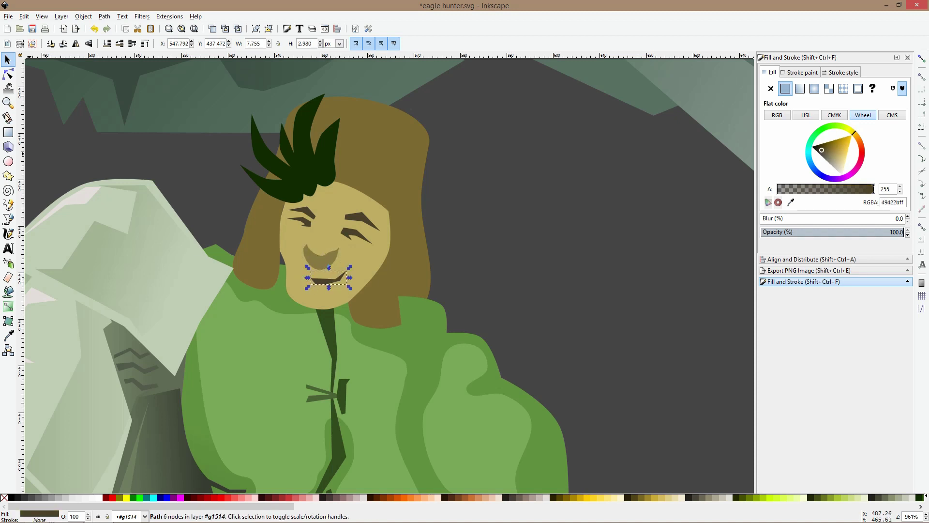
pyautogui.click(8, 79)
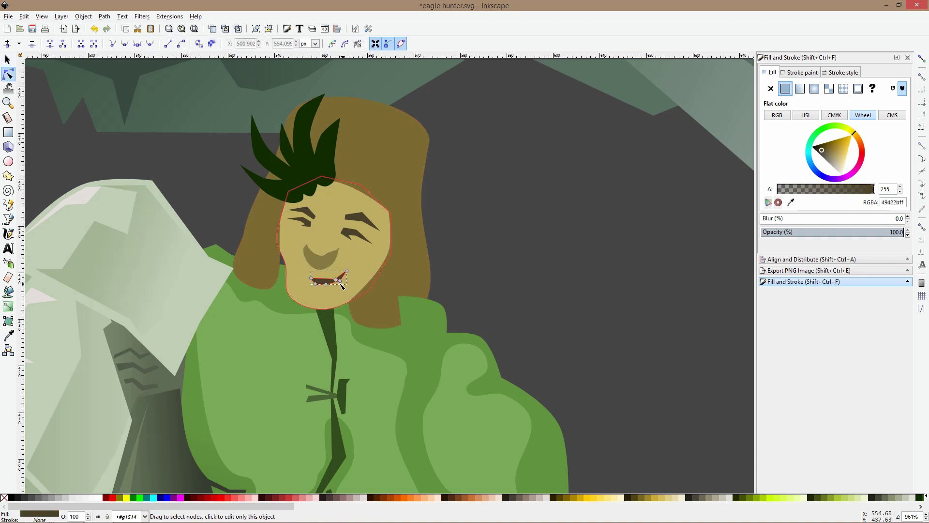
pyautogui.click(8, 335)
pyautogui.click(320, 260)
pyautogui.press('s')
pyautogui.click(8, 74)
pyautogui.keyDown('ctrl'); pyautogui.scroll(3, 353, 291); pyautogui.keyUp('ctrl')
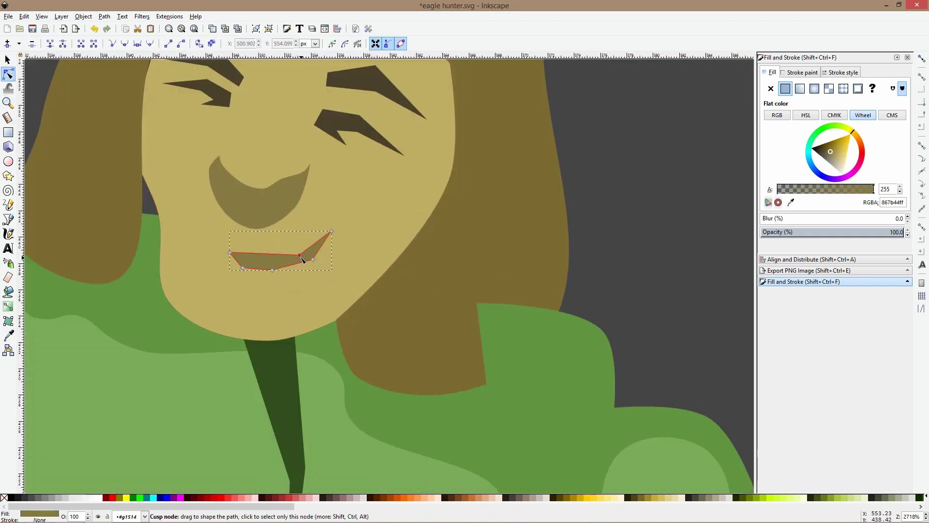
# Draw a four-sided shadow about 3.3 px wide and 1.8 px high below the hunter's lower lip
pyautogui.press('b')
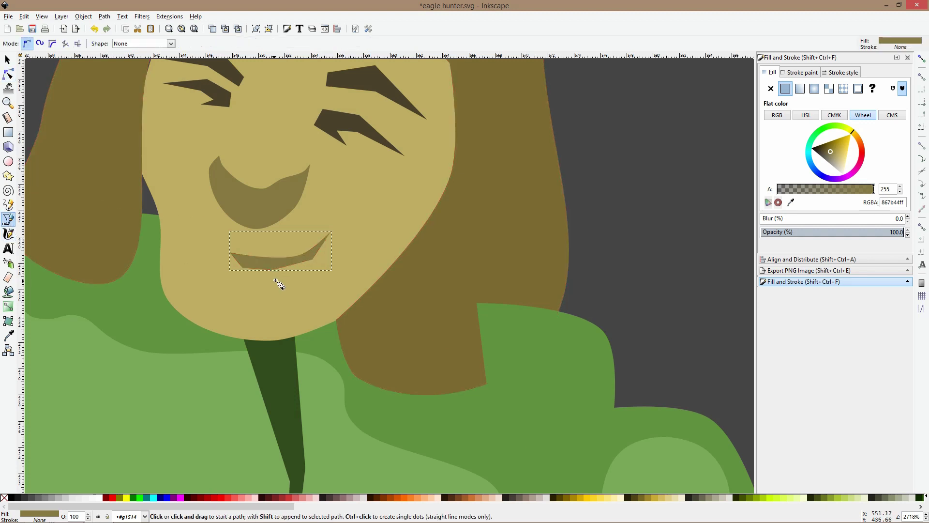
pyautogui.click(270, 279)
pyautogui.click(306, 276)
pyautogui.click(312, 291)
pyautogui.click(272, 299)
pyautogui.click(270, 279)
pyautogui.press('s')
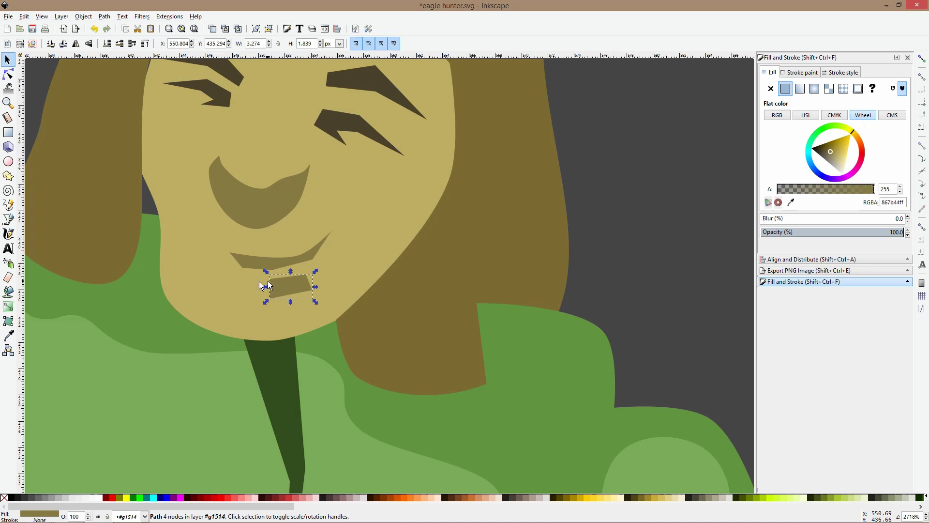
# Reshape the hunter's face outline by pulling the left jaw node inward and refining the bottom of the chin
pyautogui.click(8, 73)
pyautogui.click(193, 258)
pyautogui.click(163, 219)
pyautogui.moveTo(175, 302); pyautogui.dragTo(201, 325)
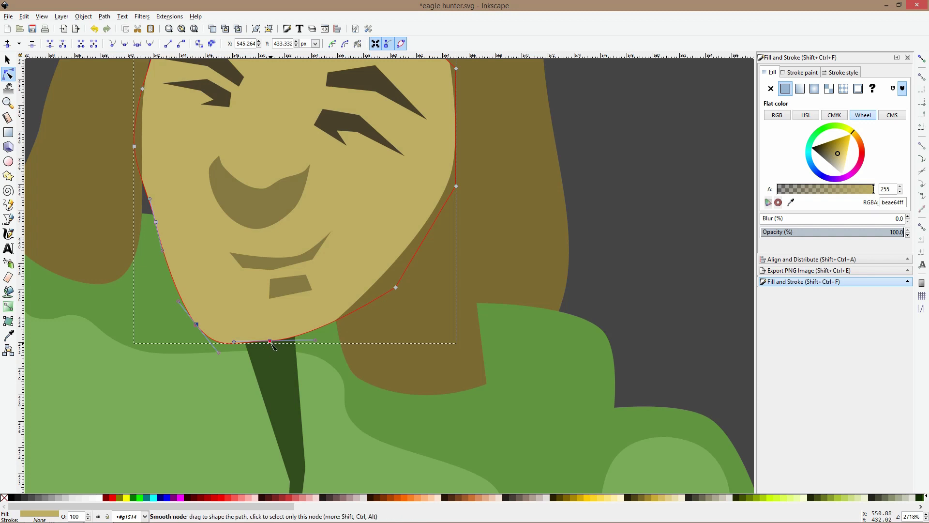
pyautogui.moveTo(276, 344); pyautogui.dragTo(276, 350)
pyautogui.press('s')
pyautogui.scroll(-9, 370, 314)
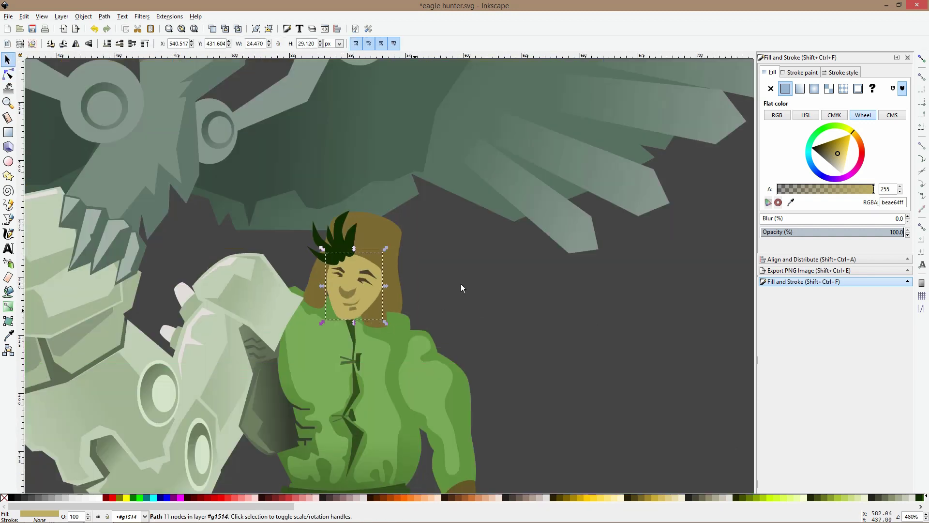
pyautogui.press('Escape')
# Select the hunter's nose, mouth and lip shadow together and shift them slightly left and up on the face
pyautogui.scroll(6, 445, 286)
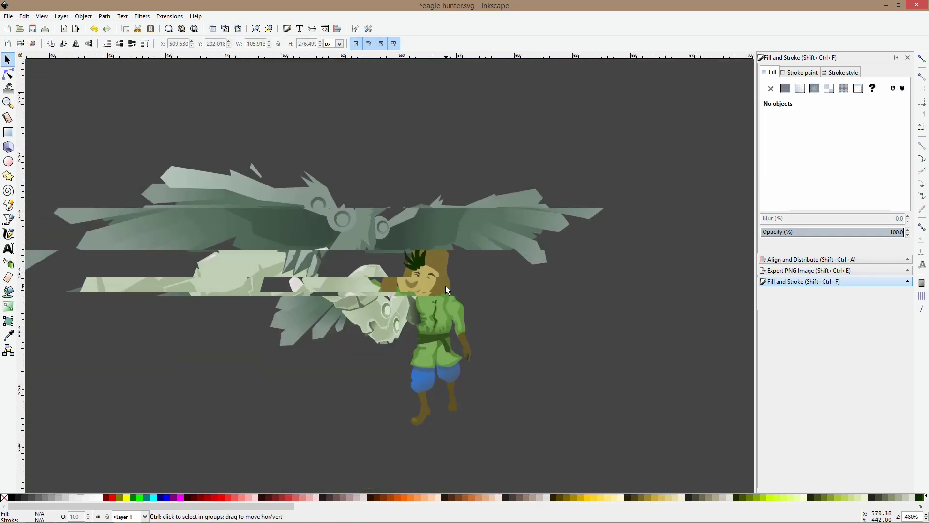
pyautogui.keyDown('ctrl'); pyautogui.click(363, 299); pyautogui.keyUp('ctrl')
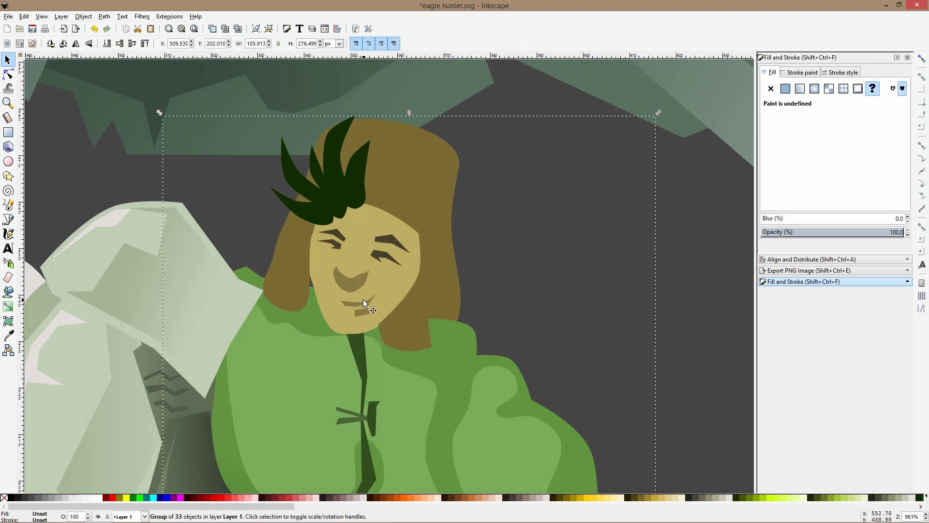
pyautogui.scroll(2, 366, 303)
pyautogui.keyDown('ctrl'); pyautogui.keyDown('shift'); pyautogui.click(366, 309); pyautogui.keyUp('shift'); pyautogui.keyUp('ctrl')
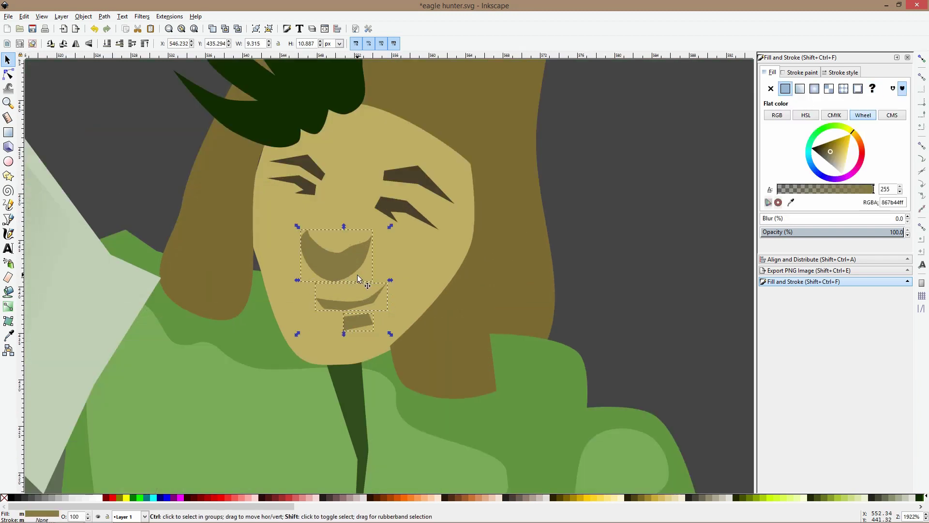
pyautogui.keyDown('ctrl'); pyautogui.keyDown('shift'); pyautogui.click(342, 259); pyautogui.keyUp('shift'); pyautogui.keyUp('ctrl')
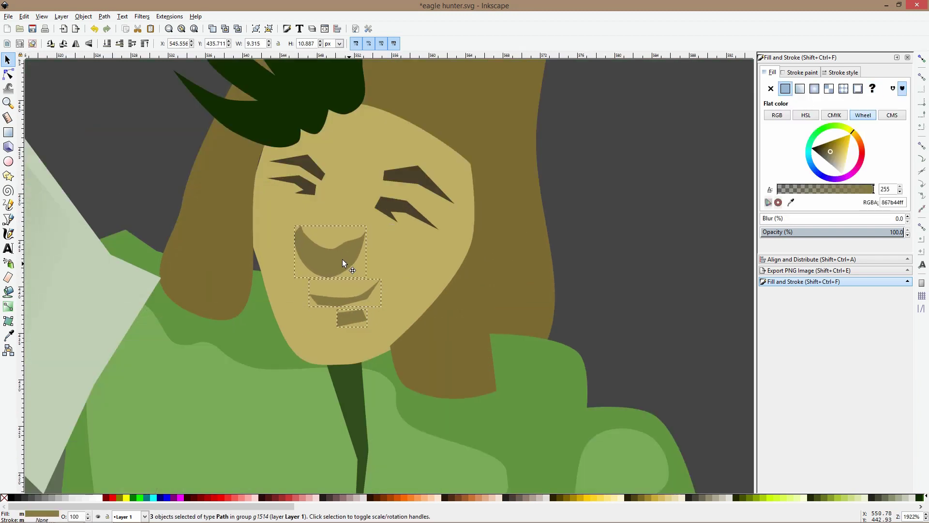
# Move the hunter's right eyebrow and eye together slightly left and up, closer to the nose
pyautogui.click(371, 200)
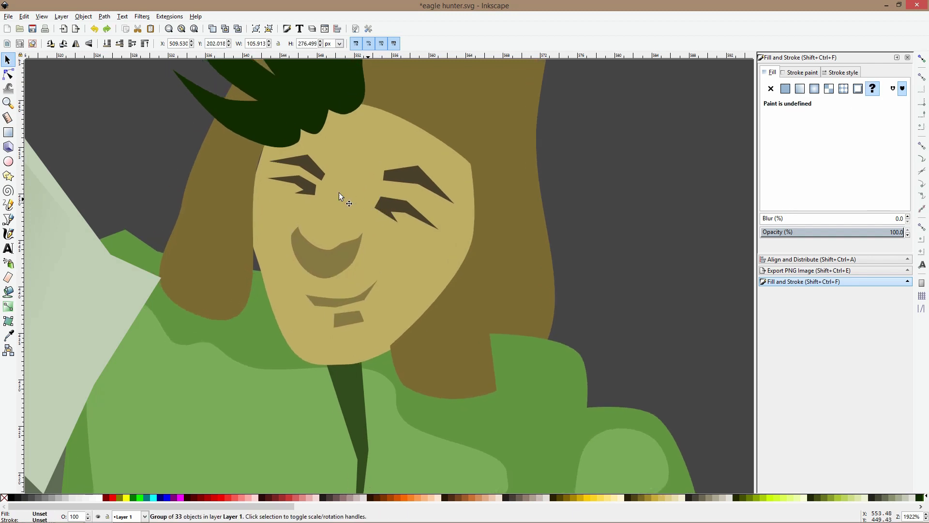
pyautogui.keyDown('shift'); pyautogui.click(409, 172); pyautogui.keyUp('shift')
pyautogui.moveTo(409, 172); pyautogui.dragTo(402, 170)
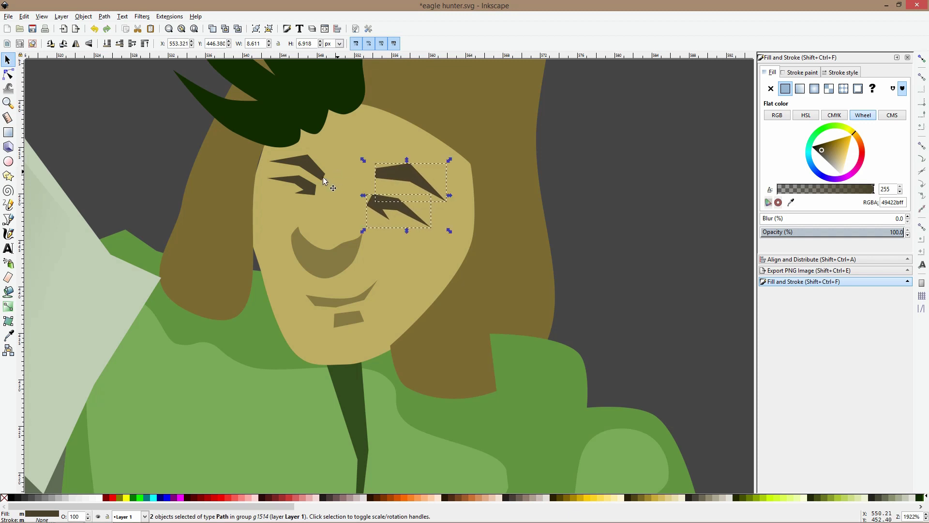
pyautogui.click(9, 221)
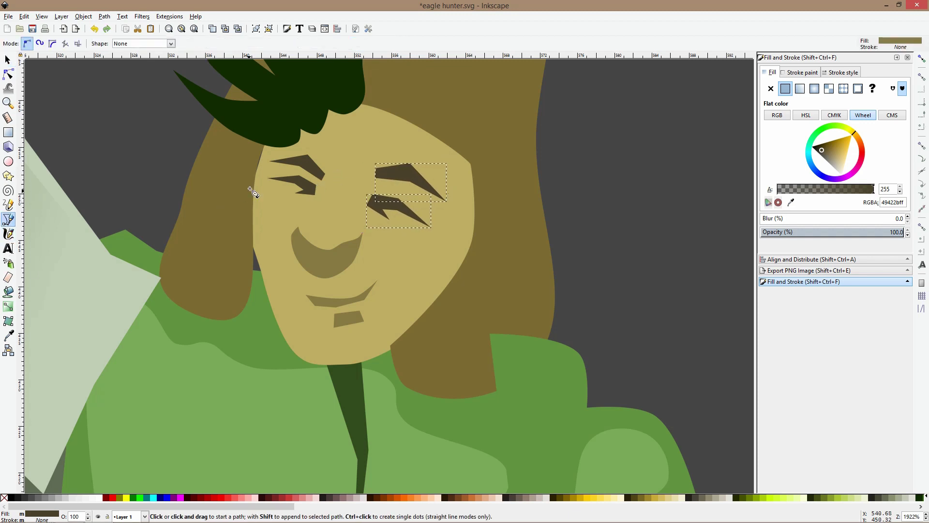
pyautogui.click(331, 162)
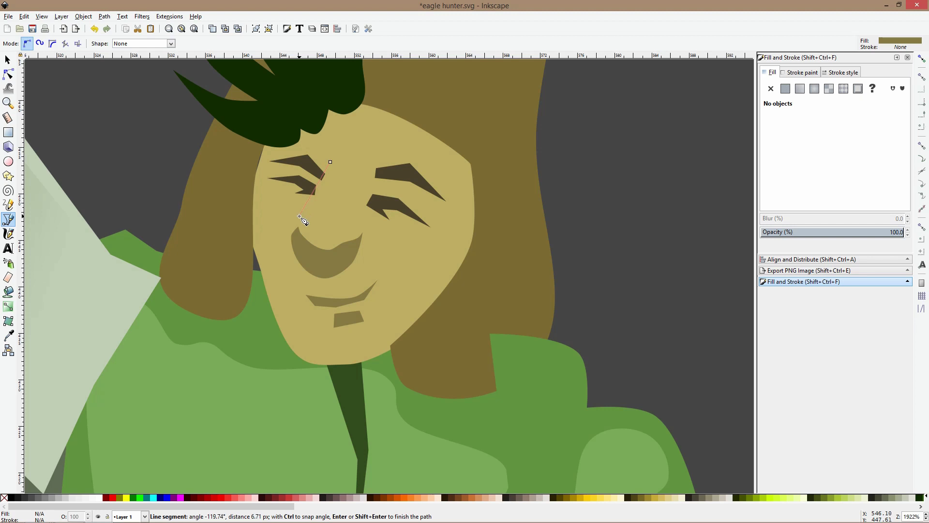
pyautogui.press('Escape')
pyautogui.press('s')
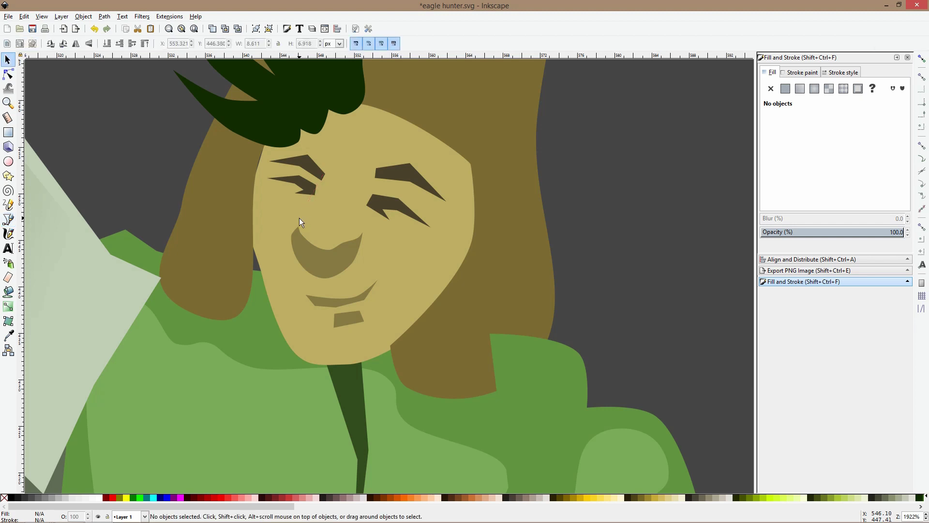
# Pull the inner-end nodes of the hunter's left eye and eyebrow away from the nose to shorten both shapes
pyautogui.click(12, 79)
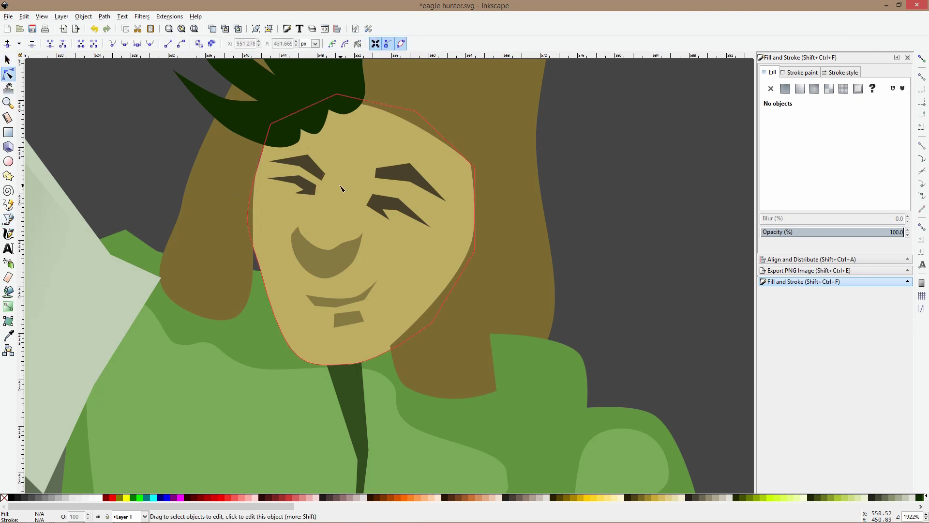
pyautogui.scroll(3, 308, 196)
pyautogui.click(278, 202)
pyautogui.click(254, 212)
pyautogui.moveTo(274, 186); pyautogui.dragTo(269, 187)
pyautogui.click(281, 170)
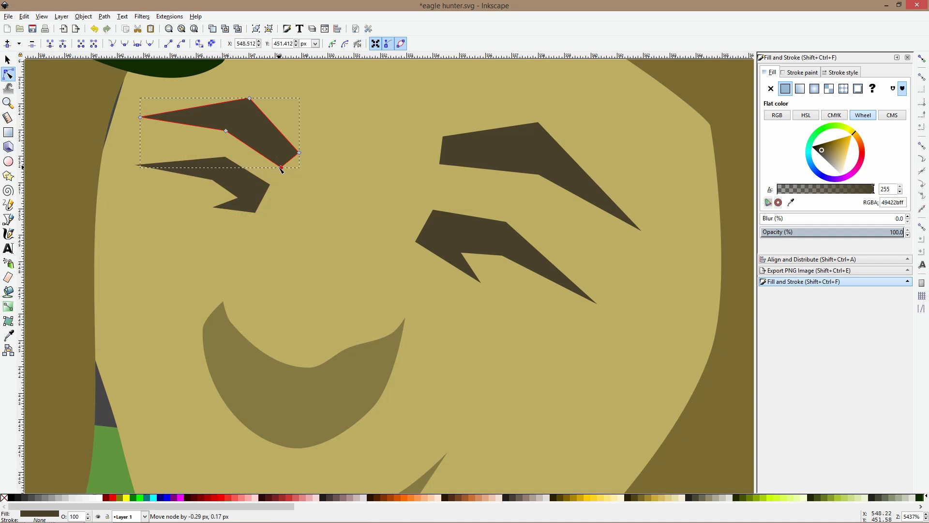
pyautogui.moveTo(299, 153); pyautogui.dragTo(289, 149)
pyautogui.press('s')
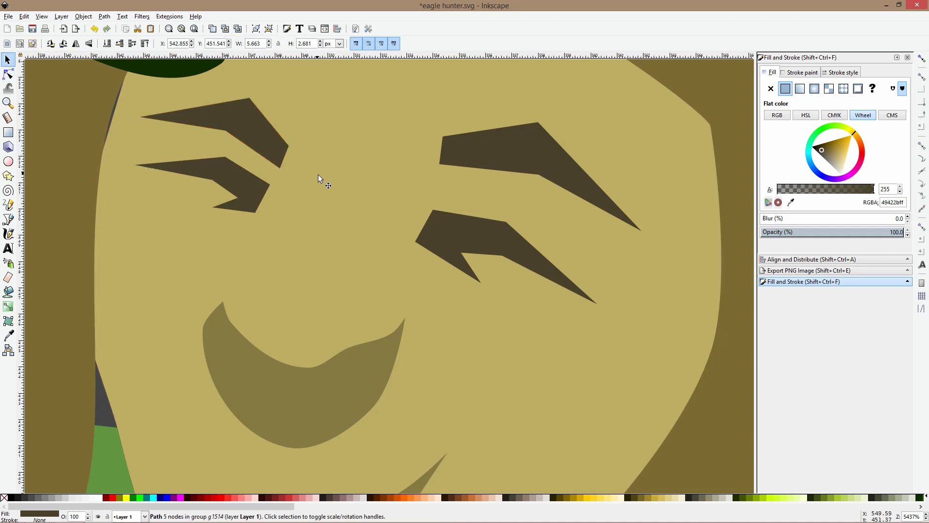
# Reshape the left flap of the hunter's brown hat by pulling its outer node inward and nudging its lower inner node
pyautogui.press('Escape')
pyautogui.scroll(-6, 322, 194)
pyautogui.scroll(-1, 446, 228)
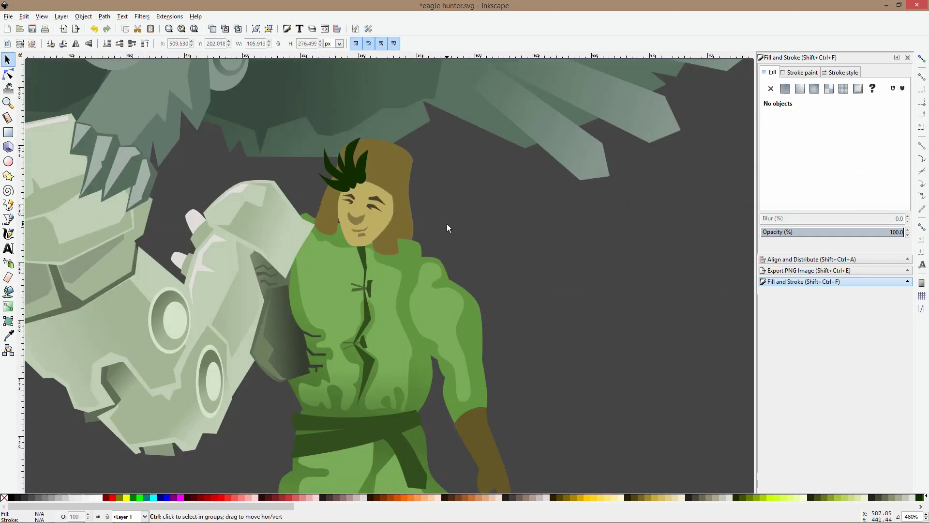
pyautogui.scroll(3, 339, 213)
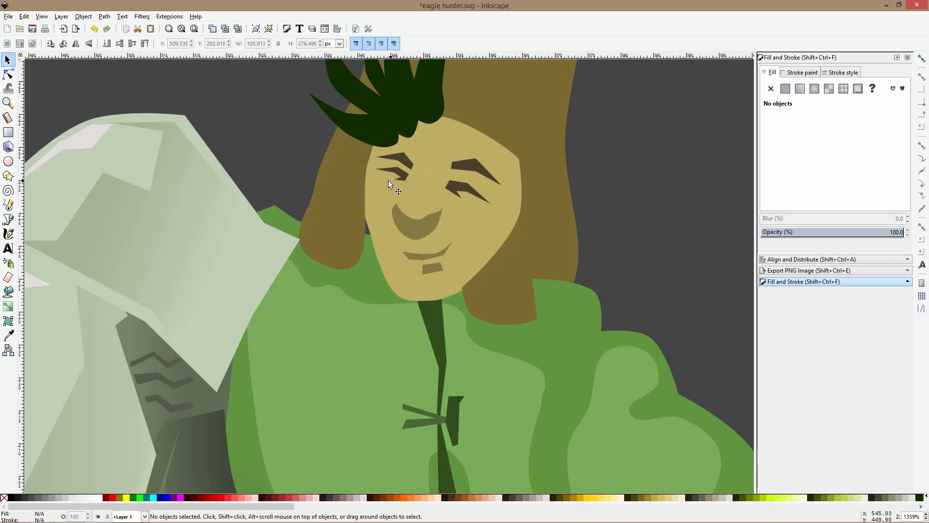
pyautogui.click(9, 75)
pyautogui.click(322, 193)
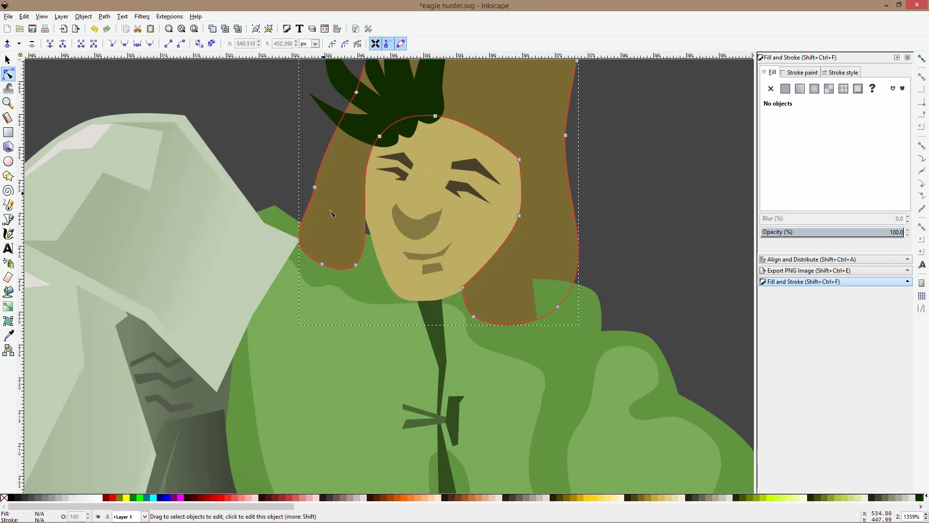
pyautogui.moveTo(315, 188); pyautogui.dragTo(330, 202)
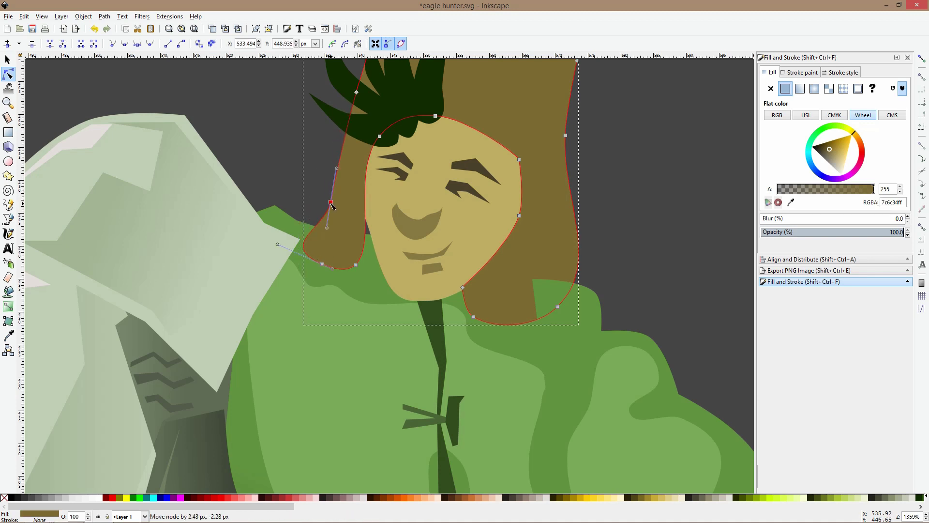
pyautogui.moveTo(357, 269); pyautogui.dragTo(353, 263)
# Draw a closed four-cornered shape across the hunter's face, reaching past both of its sides onto the hat
pyautogui.click(8, 219)
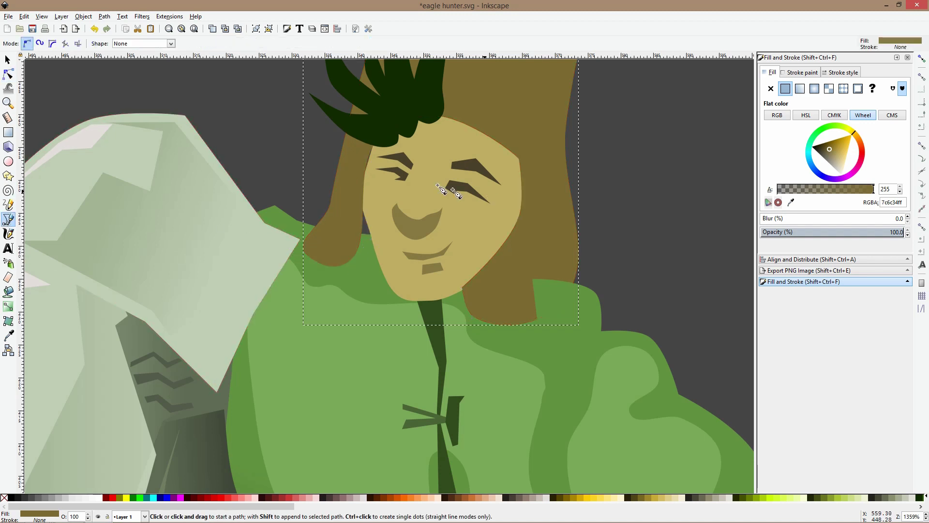
pyautogui.click(372, 135)
pyautogui.click(338, 243)
pyautogui.click(502, 298)
pyautogui.click(551, 214)
pyautogui.click(372, 134)
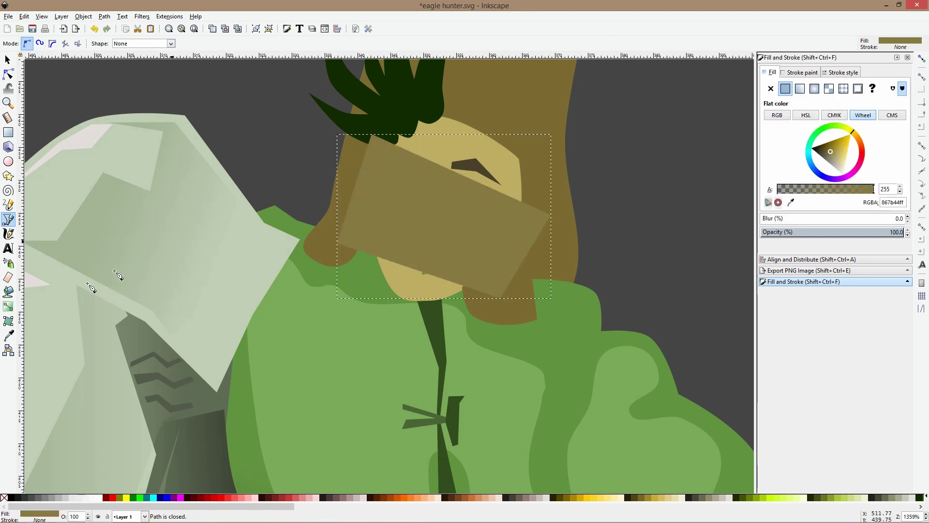
# Fill the four-cornered shape with the eyebrow's dark brown 49422bff and send it behind the head
pyautogui.press('d')
pyautogui.click(472, 167)
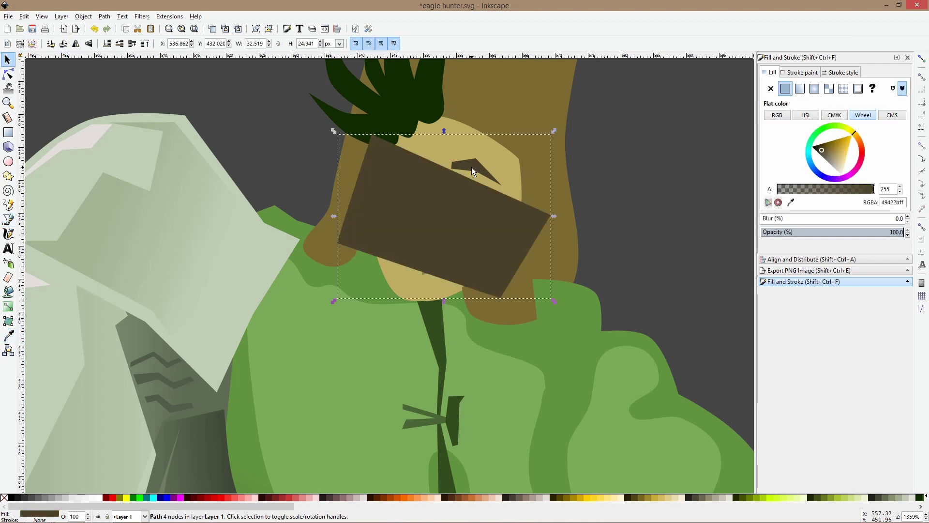
pyautogui.press('End')
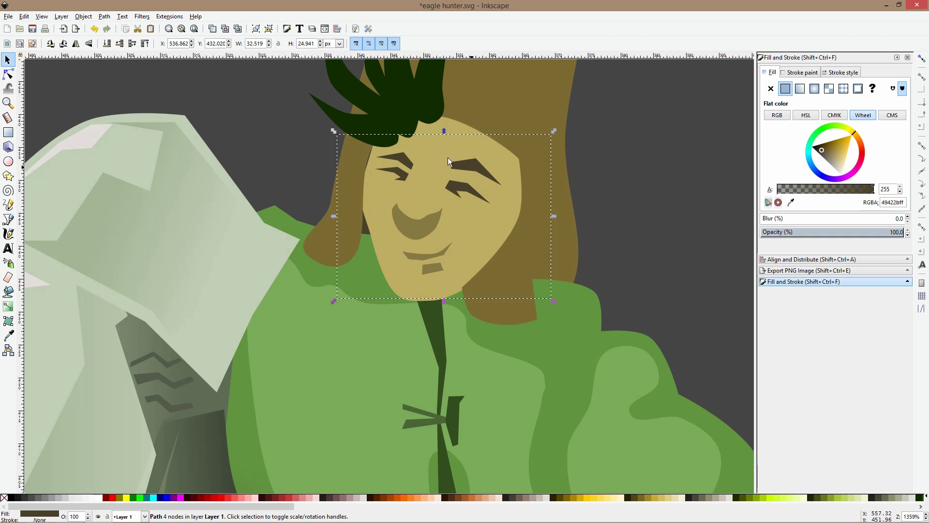
# Recolour both of the hunter's eyebrows and both eyes with the hair's dark green 122d00ff
pyautogui.click(8, 74)
pyautogui.click(380, 114)
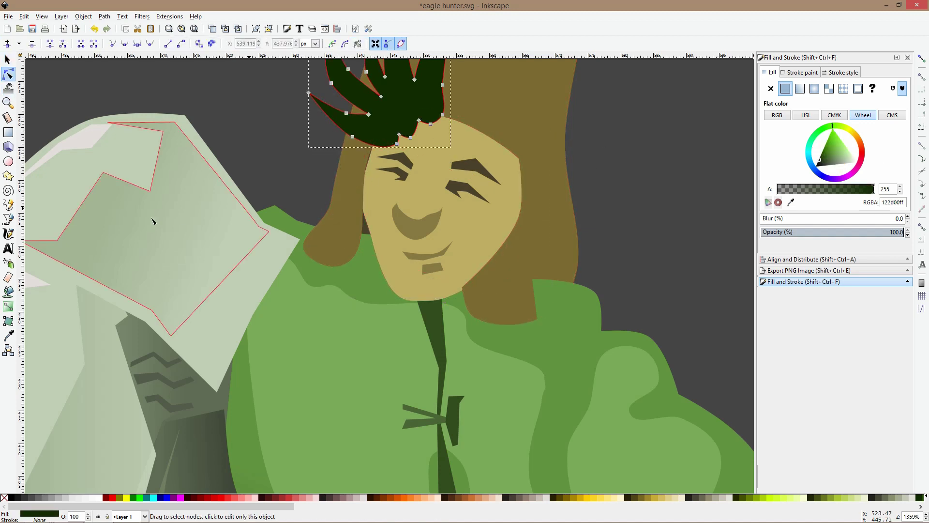
pyautogui.click(401, 162)
pyautogui.keyDown('shift'); pyautogui.click(404, 176); pyautogui.keyUp('shift')
pyautogui.keyDown('shift'); pyautogui.click(472, 167); pyautogui.keyUp('shift')
pyautogui.keyDown('shift'); pyautogui.click(465, 192); pyautogui.keyUp('shift')
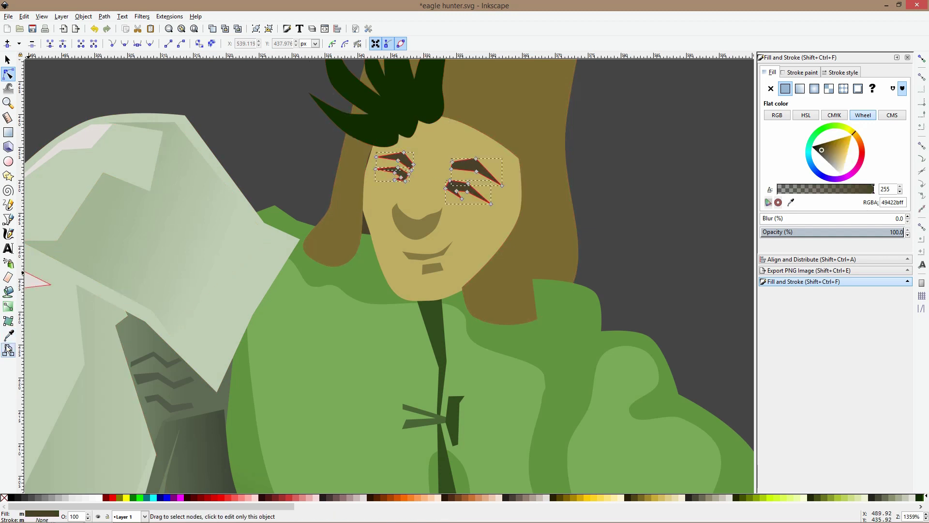
pyautogui.press('s')
pyautogui.press('Escape')
# Make a smaller copy of the hunter's face outline and place it above the facial features
pyautogui.keyDown('ctrl'); pyautogui.scroll(-6, 419, 182); pyautogui.keyUp('ctrl')
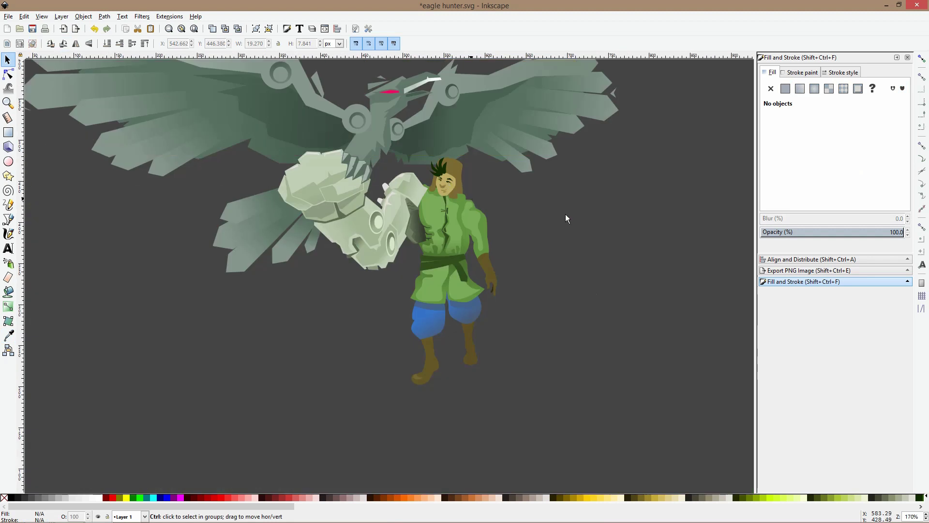
pyautogui.keyDown('ctrl'); pyautogui.scroll(4, 451, 182); pyautogui.keyUp('ctrl')
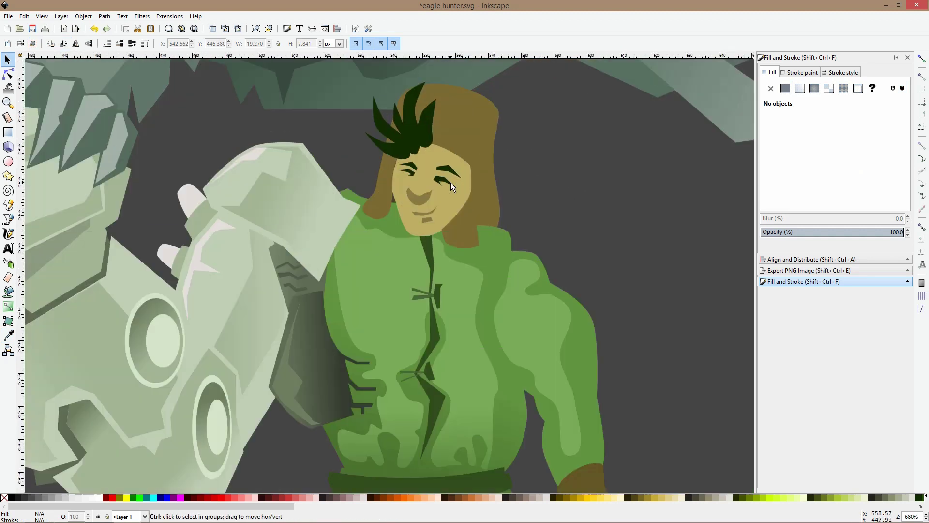
pyautogui.keyDown('ctrl'); pyautogui.click(457, 197); pyautogui.keyUp('ctrl')
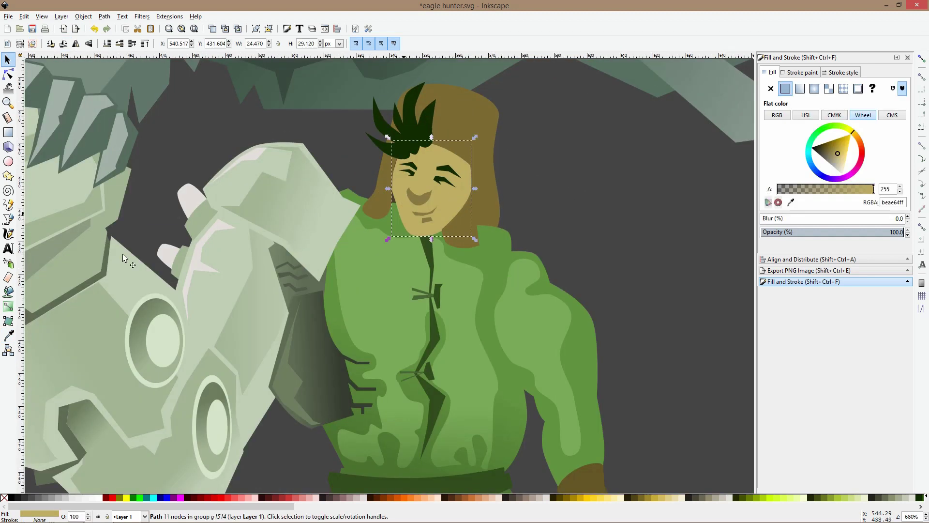
pyautogui.press('Home')
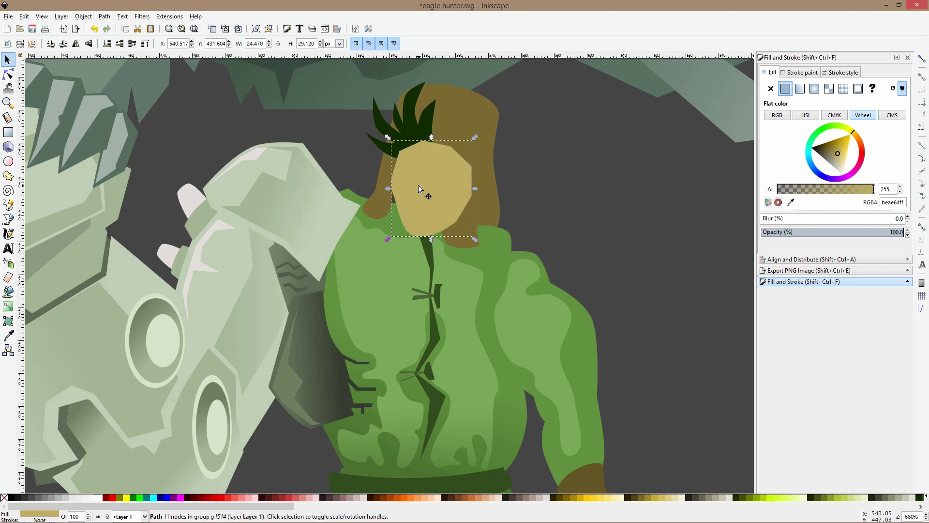
pyautogui.hotkey('ctrl', 'z')
# Darken the original face outline's fill to ab9b56ff by sampling a blend of the hat and face colours
pyautogui.keyDown('ctrl'); pyautogui.click(460, 186); pyautogui.keyUp('ctrl')
pyautogui.keyDown('ctrl'); pyautogui.click(469, 182); pyautogui.keyUp('ctrl')
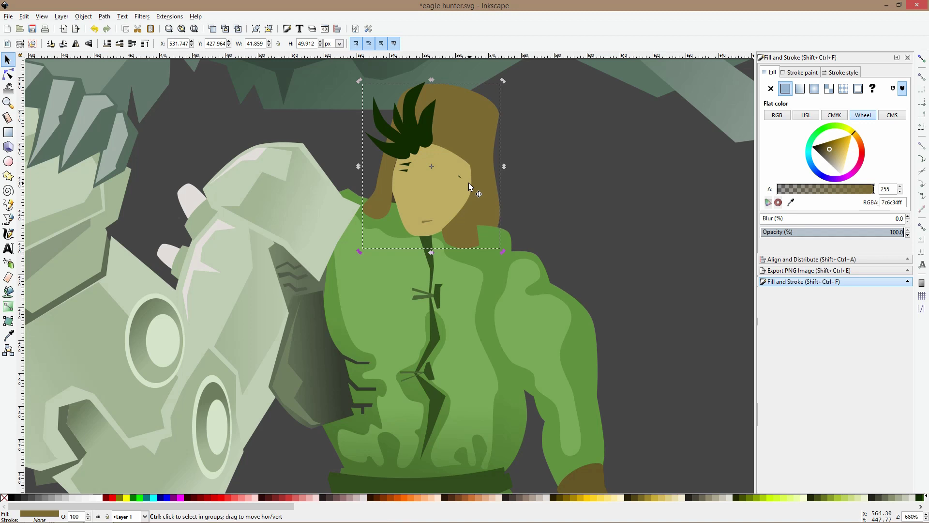
pyautogui.keyDown('ctrl'); pyautogui.click(401, 203); pyautogui.keyUp('ctrl')
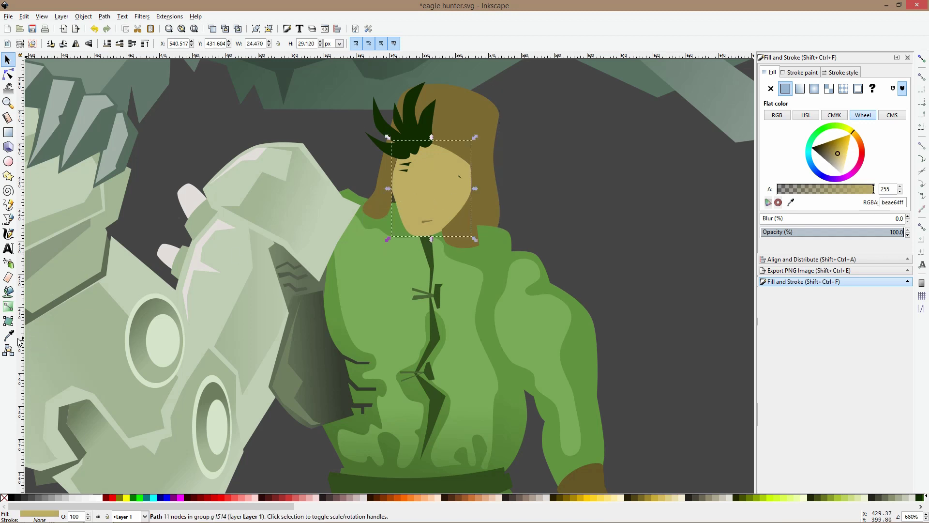
pyautogui.press('d')
pyautogui.moveTo(468, 125); pyautogui.dragTo(454, 177)
# Lighten the smaller face copy's fill to c3b46fff and fit it by shifting it up and left and enlarging it slightly
pyautogui.scroll(3, 455, 177)
pyautogui.press('s')
pyautogui.keyDown('ctrl'); pyautogui.click(426, 218); pyautogui.keyUp('ctrl')
pyautogui.moveTo(426, 218); pyautogui.dragTo(401, 201)
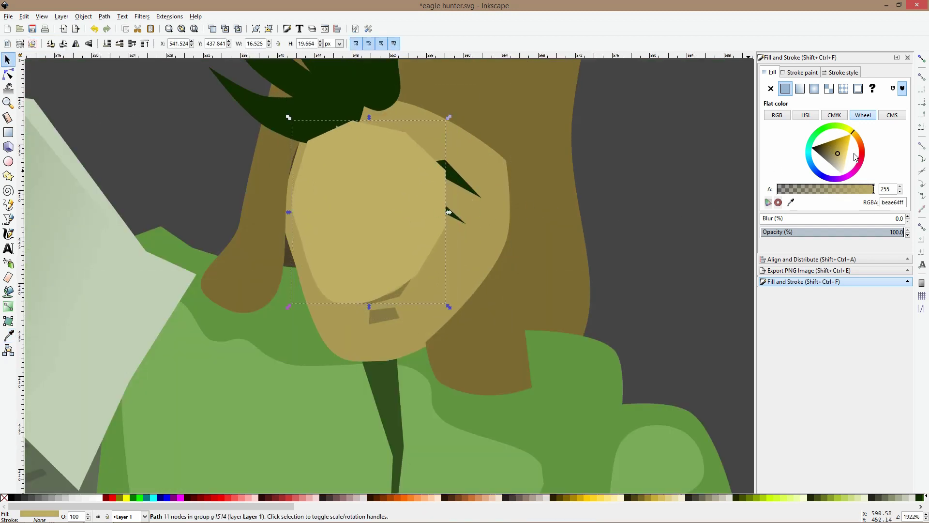
pyautogui.click(839, 156)
pyautogui.moveTo(446, 213); pyautogui.dragTo(464, 214)
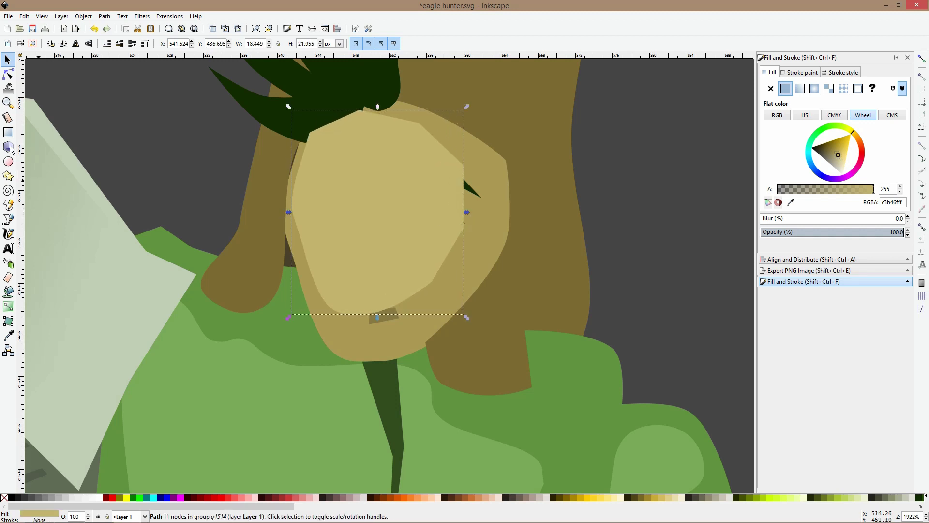
# Try to smooth the upper and right nodes of the lighter face copy and bend its right edge inward
pyautogui.click(8, 75)
pyautogui.moveTo(333, 78); pyautogui.dragTo(490, 254)
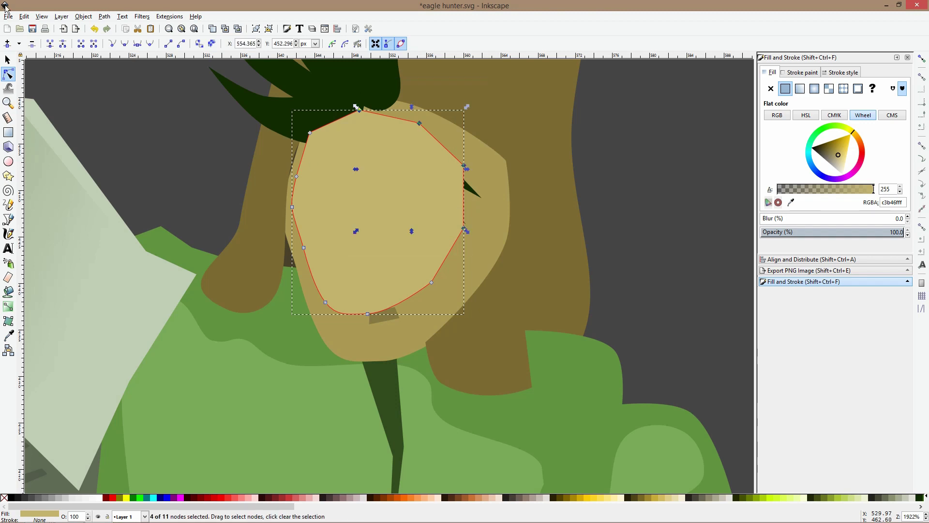
pyautogui.click(124, 44)
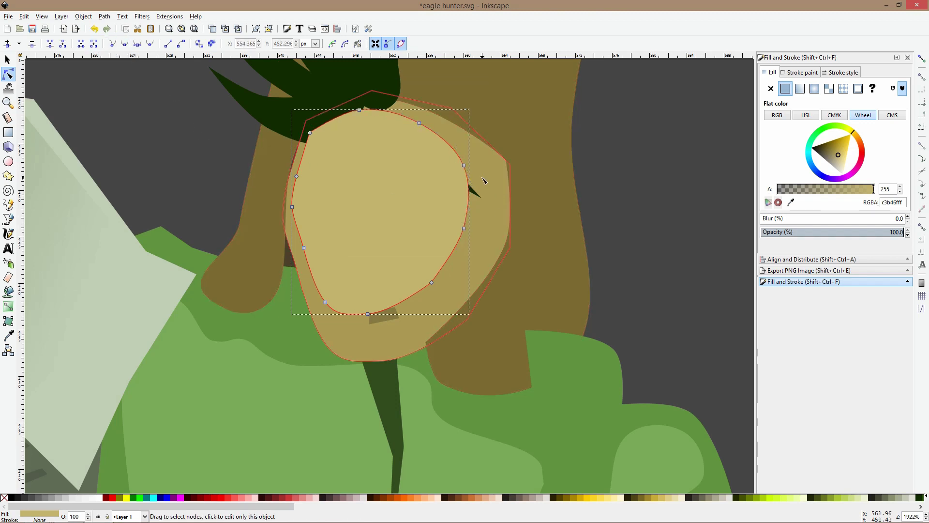
pyautogui.moveTo(467, 200); pyautogui.dragTo(409, 196)
pyautogui.press('s')
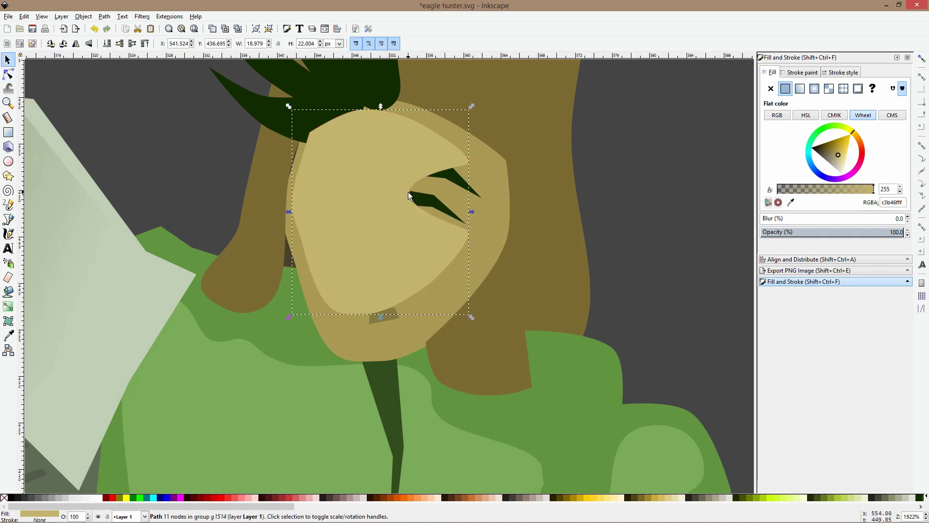
# Delete the lighter face copy and draw a closed highlight shape across the forehead and down the bridge of the nose
pyautogui.press('Delete')
pyautogui.click(8, 220)
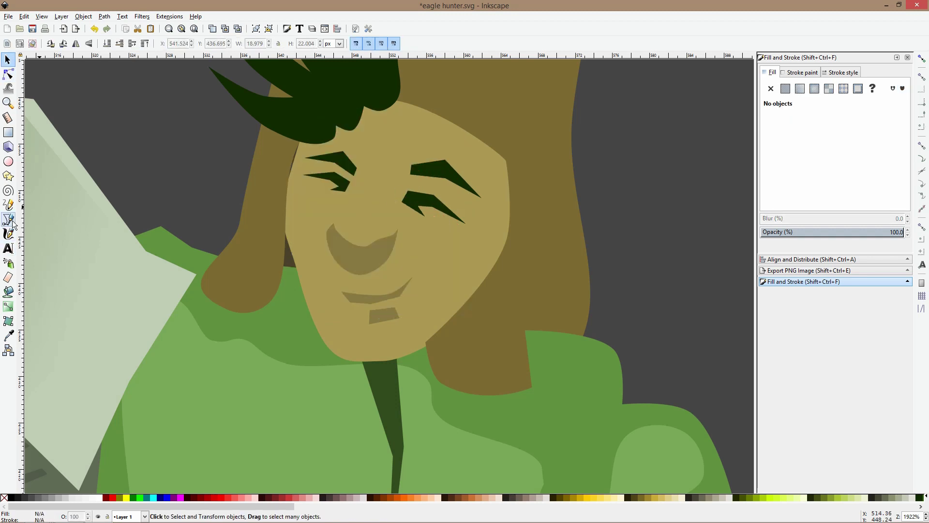
pyautogui.click(305, 156)
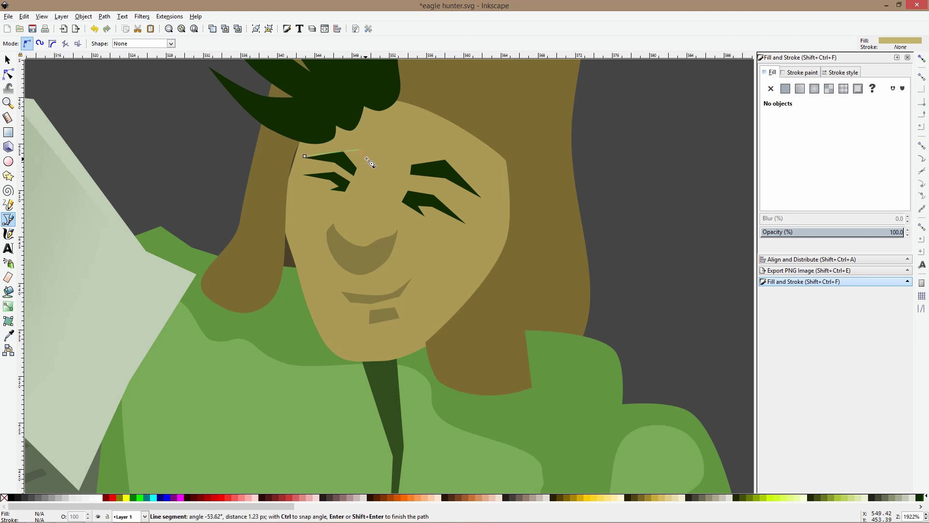
pyautogui.click(368, 156)
pyautogui.click(359, 212)
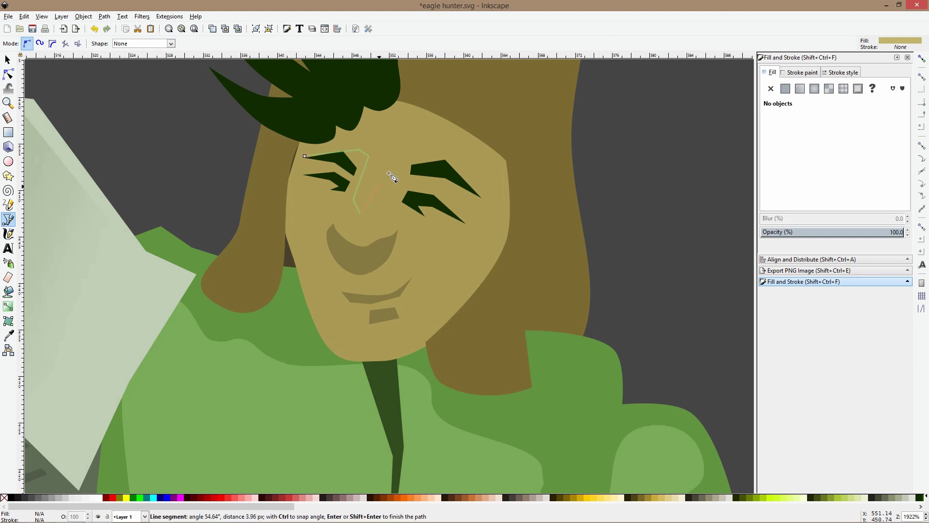
pyautogui.click(459, 156)
pyautogui.click(462, 135)
pyautogui.click(356, 94)
pyautogui.click(308, 138)
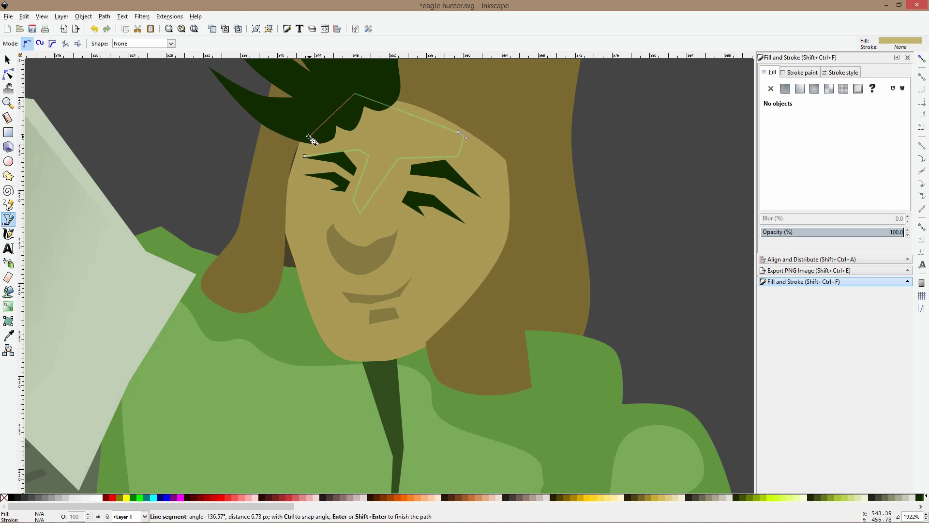
pyautogui.click(305, 157)
# Draw a closed highlight shape running from the left cheek down the jaw and around under the mouth to the chin
pyautogui.click(297, 202)
pyautogui.click(294, 227)
pyautogui.click(324, 293)
pyautogui.click(366, 353)
pyautogui.click(392, 350)
pyautogui.click(396, 328)
pyautogui.click(339, 292)
pyautogui.click(363, 286)
pyautogui.doubleClick(311, 217)
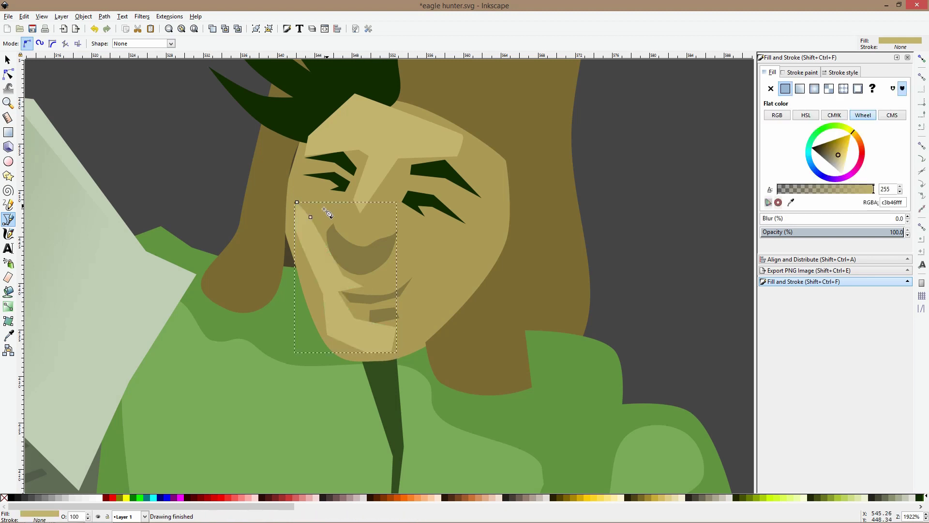
pyautogui.click(310, 218)
# Draw a small five-cornered highlight on the right cheek below the eye
pyautogui.click(464, 233)
pyautogui.click(407, 238)
pyautogui.click(427, 278)
pyautogui.click(457, 270)
pyautogui.click(464, 233)
# Smooth all nodes of the three face highlights and pull the forehead highlight's top node down toward the hairline
pyautogui.press('s')
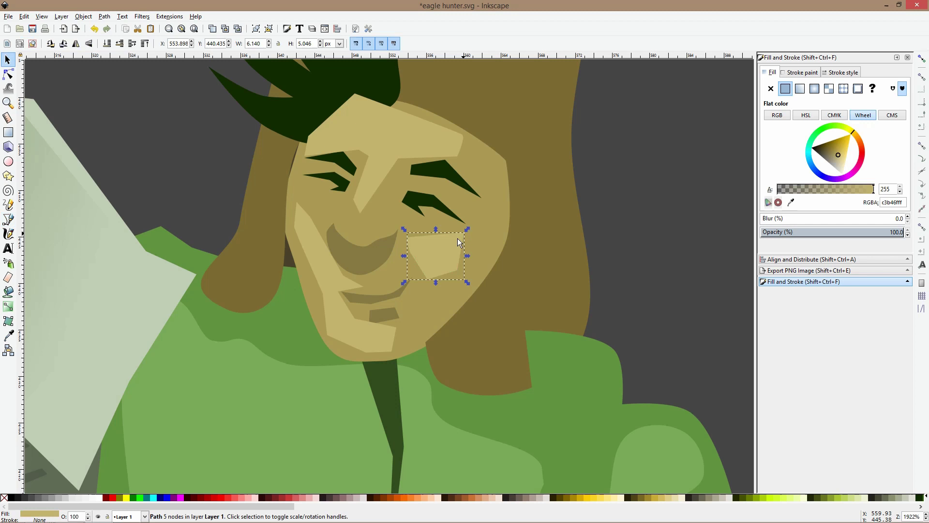
pyautogui.keyDown('shift'); pyautogui.click(322, 279); pyautogui.keyUp('shift')
pyautogui.keyDown('shift'); pyautogui.click(347, 146); pyautogui.keyUp('shift')
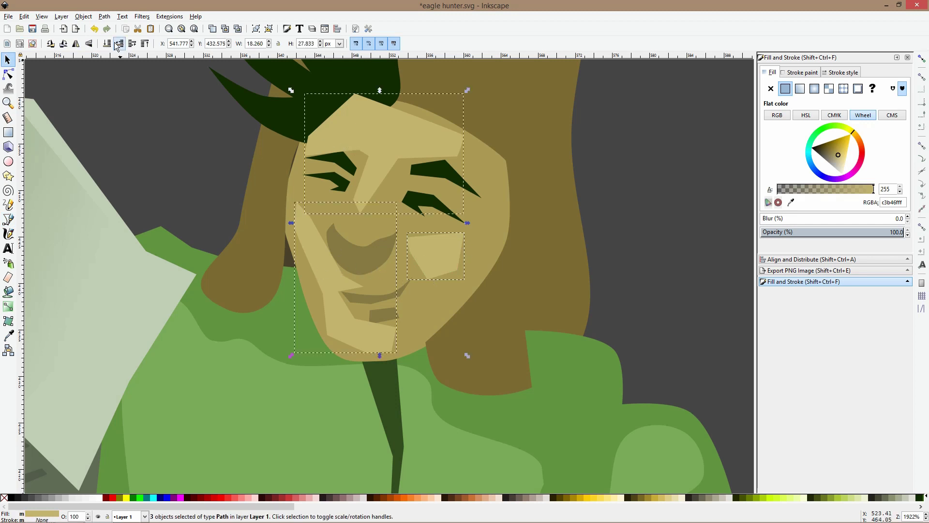
pyautogui.click(8, 75)
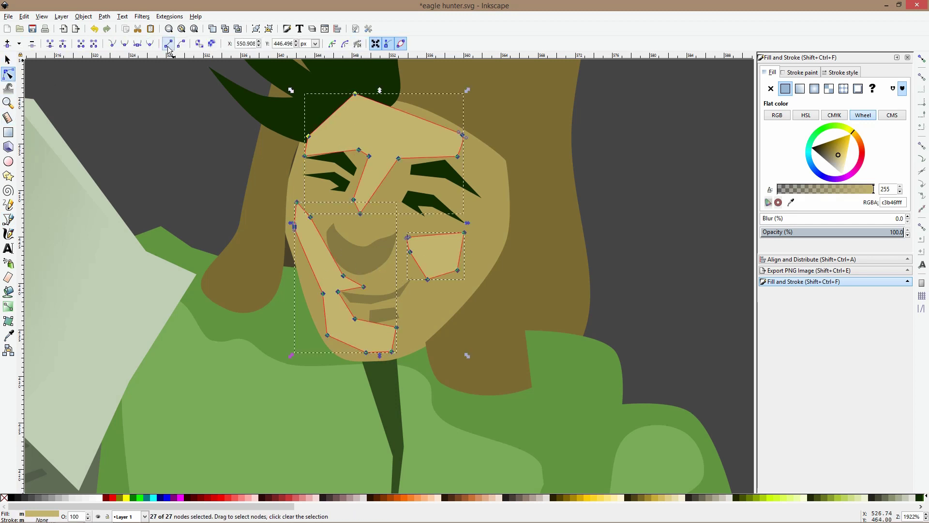
pyautogui.click(125, 44)
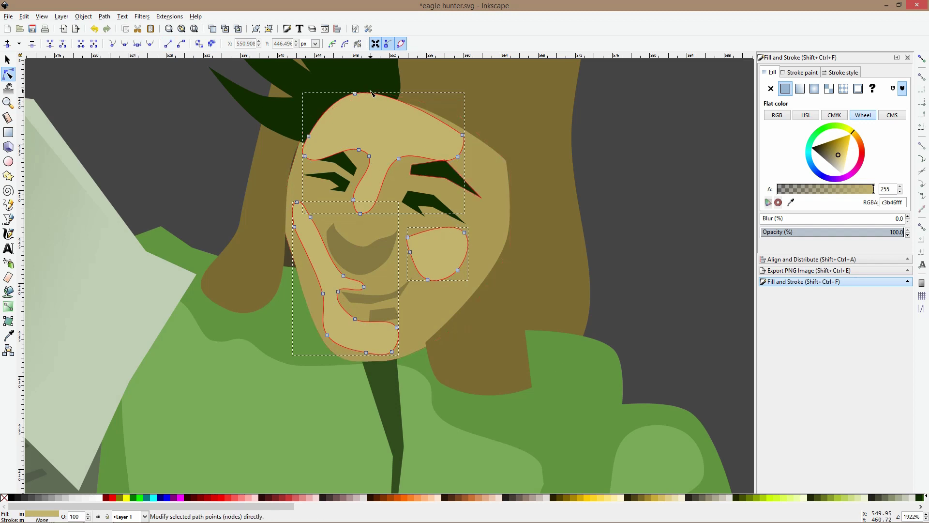
pyautogui.moveTo(355, 93); pyautogui.dragTo(358, 111)
# Move the forehead, jaw and cheek highlights together into the hunter's head group, above the face shape
pyautogui.press('s')
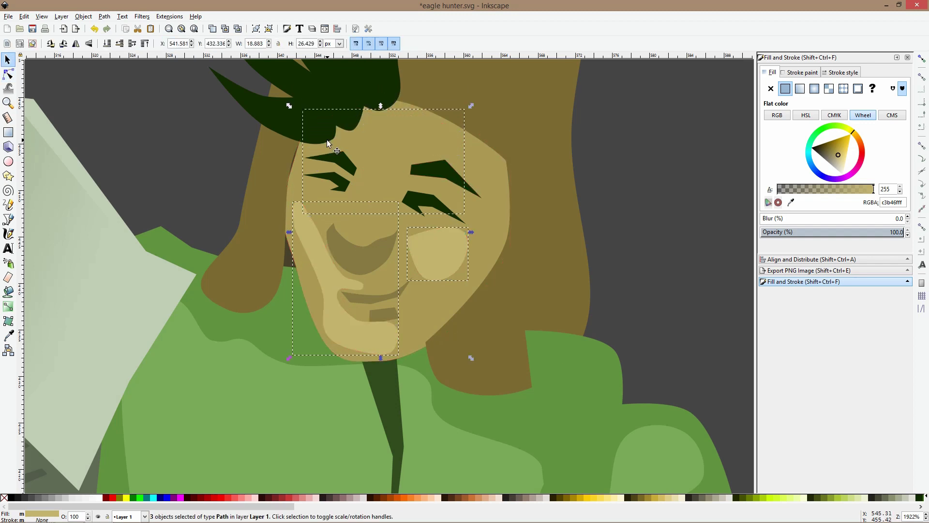
pyautogui.click(402, 114)
pyautogui.keyDown('ctrl'); pyautogui.click(399, 114); pyautogui.keyUp('ctrl')
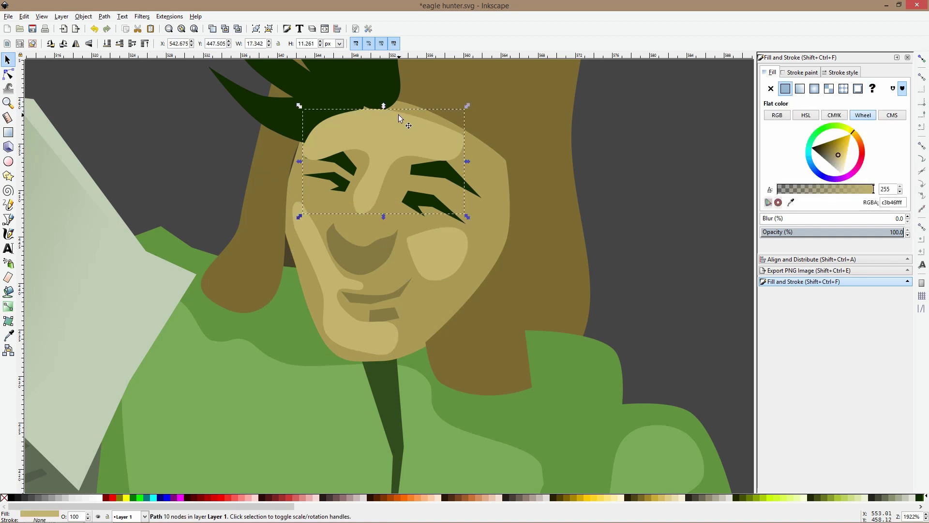
pyautogui.keyDown('ctrl'); pyautogui.keyDown('shift'); pyautogui.click(450, 248); pyautogui.keyUp('shift'); pyautogui.keyUp('ctrl')
pyautogui.keyDown('ctrl'); pyautogui.keyDown('shift'); pyautogui.click(316, 269); pyautogui.keyUp('shift'); pyautogui.keyUp('ctrl')
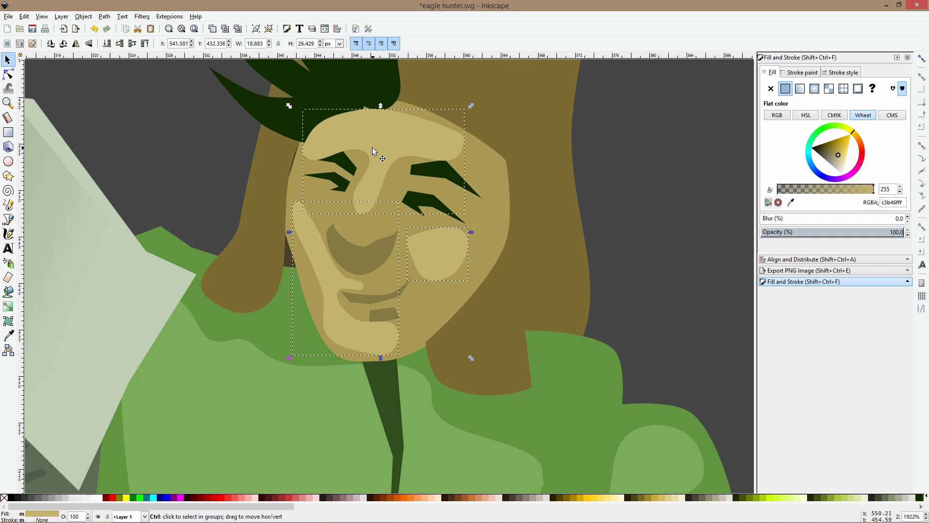
pyautogui.hotkey('ctrl', '+')
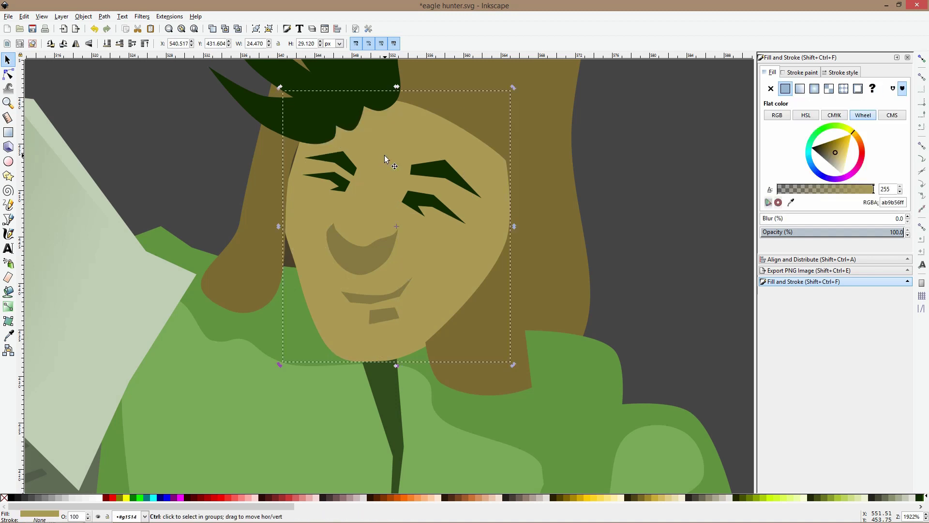
pyautogui.hotkey('ctrl', 'z')
pyautogui.hotkey('ctrl', '+')
# Raise the dark hair above the face highlights and nudge the forehead highlight slightly into place beneath it
pyautogui.click(322, 70)
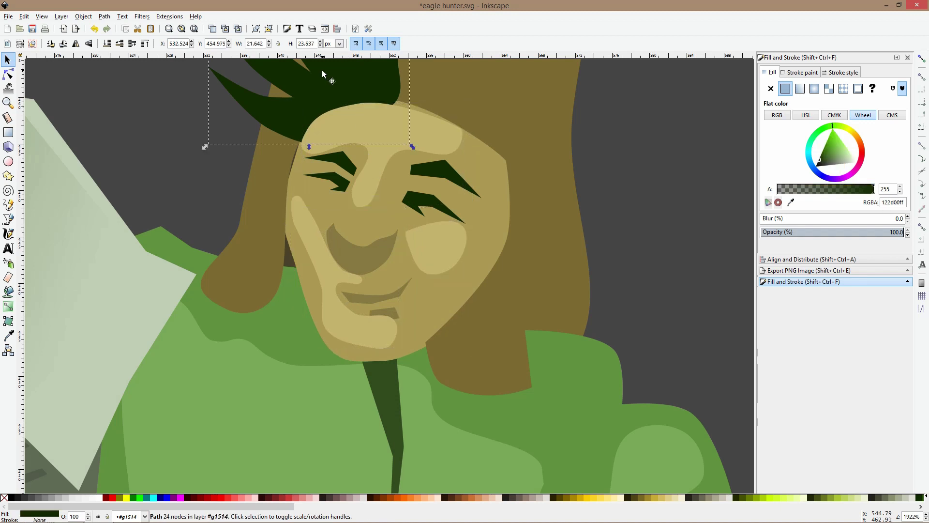
pyautogui.press('pageup')
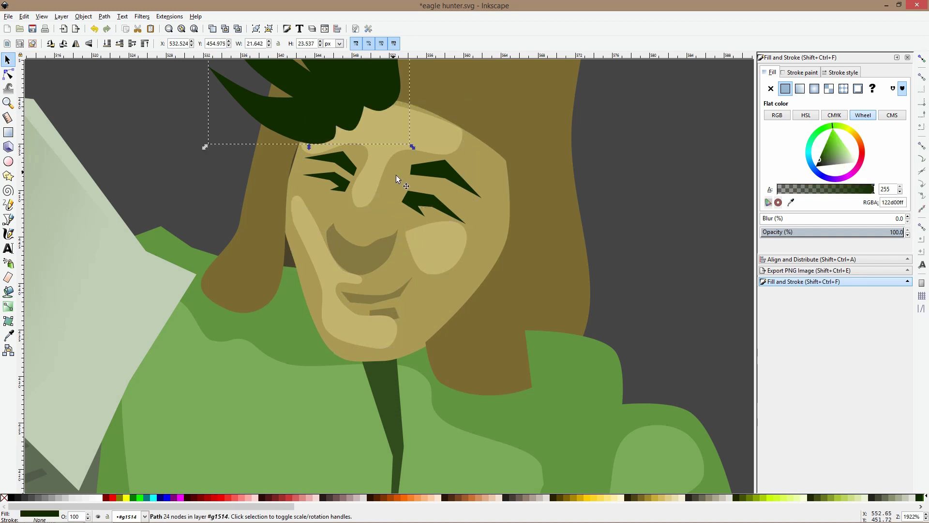
pyautogui.click(394, 135)
pyautogui.hotkey('alt', 'Left')
pyautogui.hotkey('alt', 'Left')
pyautogui.hotkey('alt', 'Left')
pyautogui.hotkey('alt', 'Up')
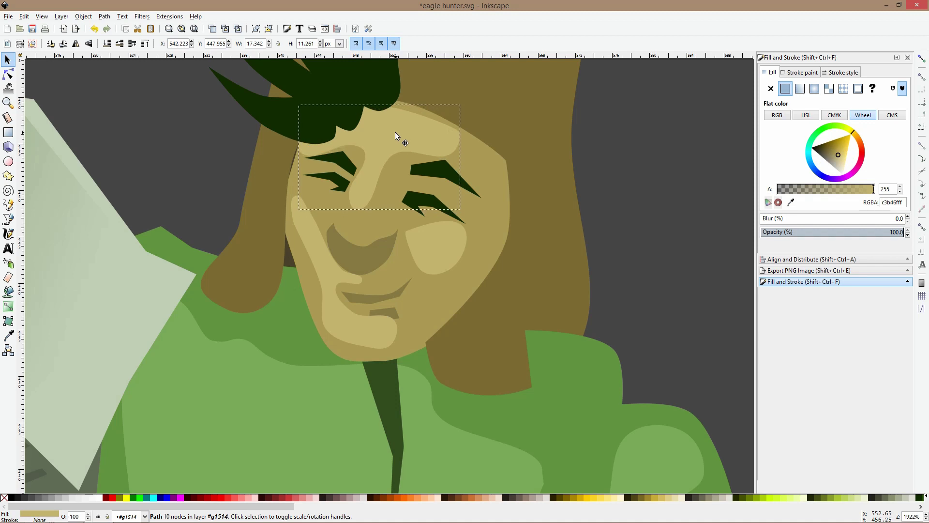
# Reshape the jaw highlight by moving its outer-edge node toward the jawline, its mouth-side nodes inward and its chin nodes downward
pyautogui.click(9, 74)
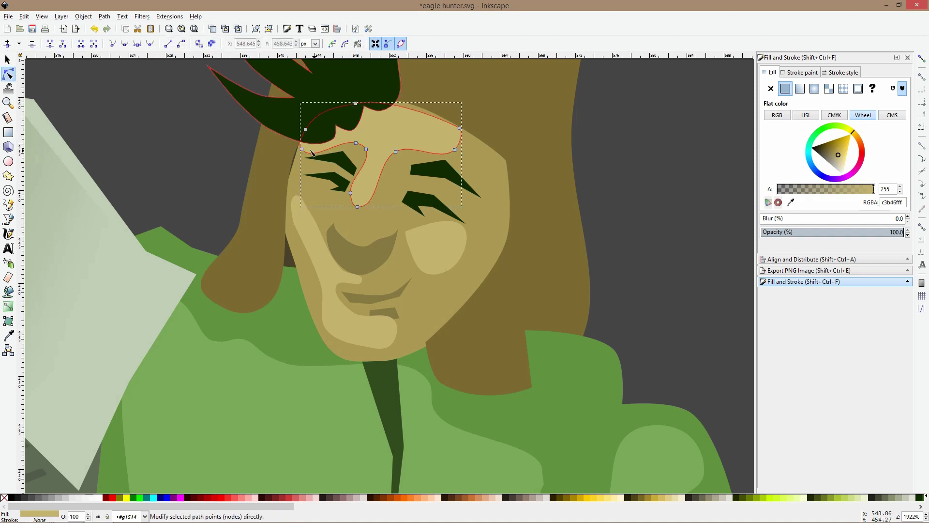
pyautogui.click(296, 213)
pyautogui.click(292, 221)
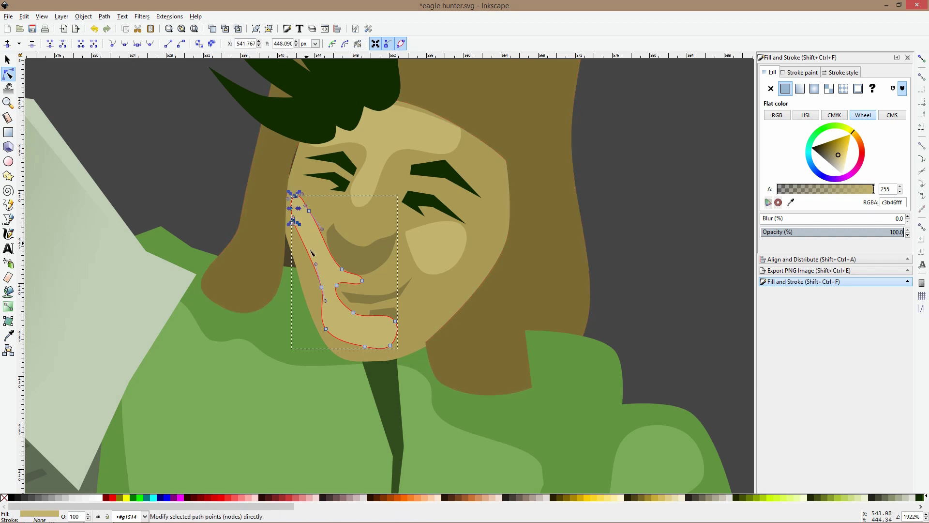
pyautogui.moveTo(322, 287); pyautogui.dragTo(313, 288)
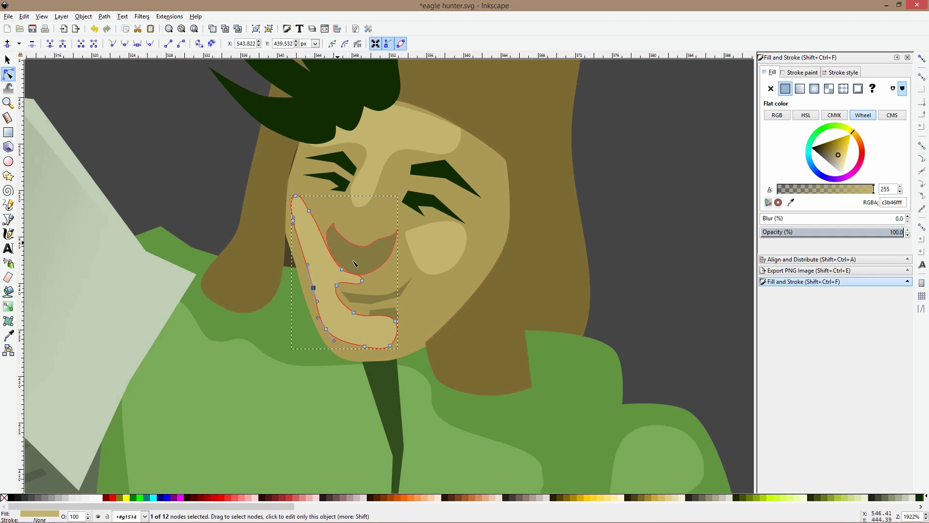
pyautogui.moveTo(317, 258); pyautogui.dragTo(360, 287)
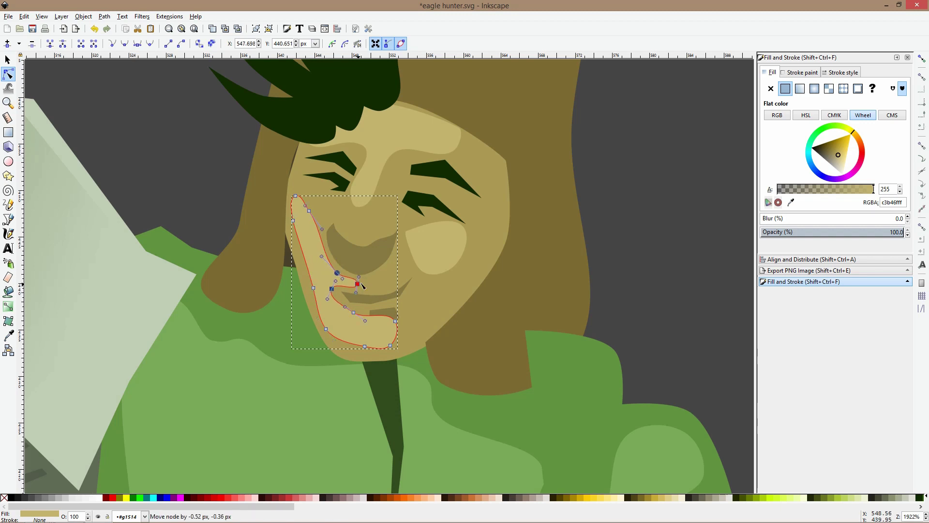
pyautogui.moveTo(417, 300); pyautogui.dragTo(321, 363)
pyautogui.moveTo(377, 345); pyautogui.dragTo(378, 353)
pyautogui.click(379, 372)
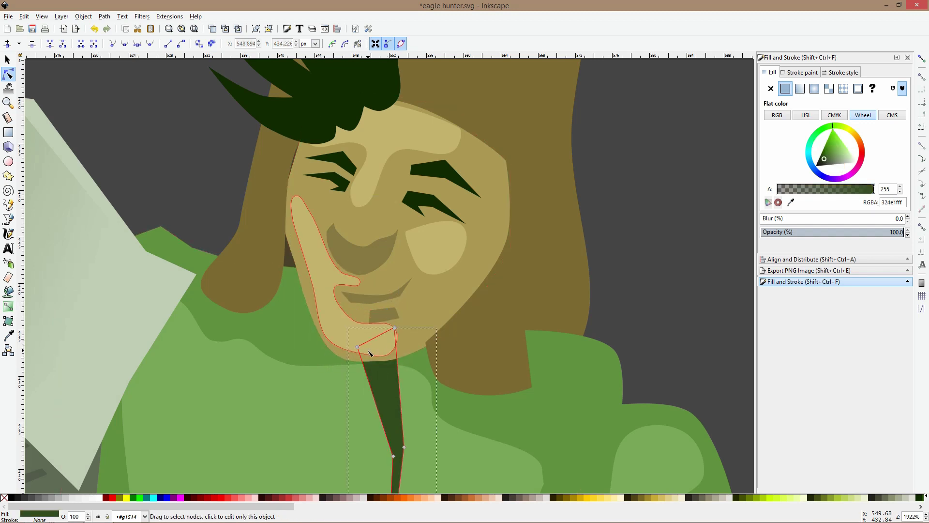
pyautogui.click(368, 356)
# Stretch the lower edge of the right cheek highlight slightly downward
pyautogui.click(436, 248)
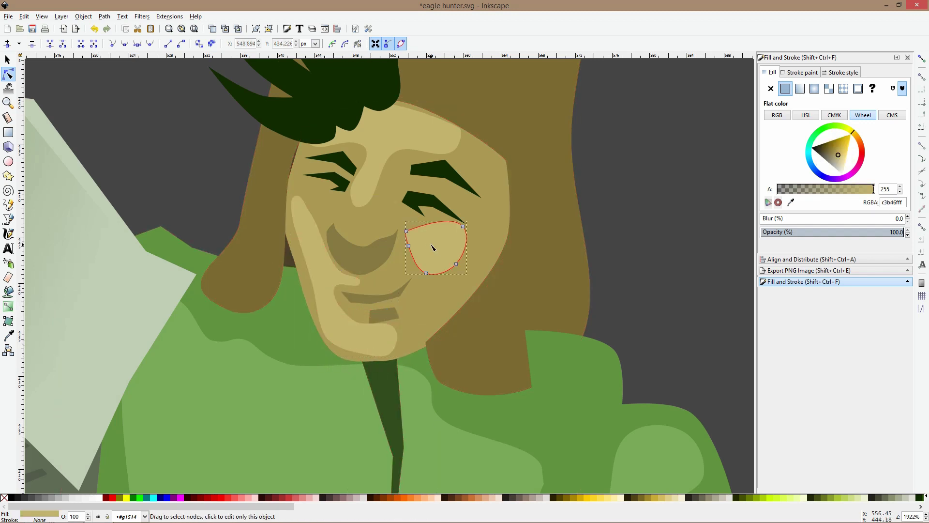
pyautogui.press('s')
pyautogui.click(452, 251)
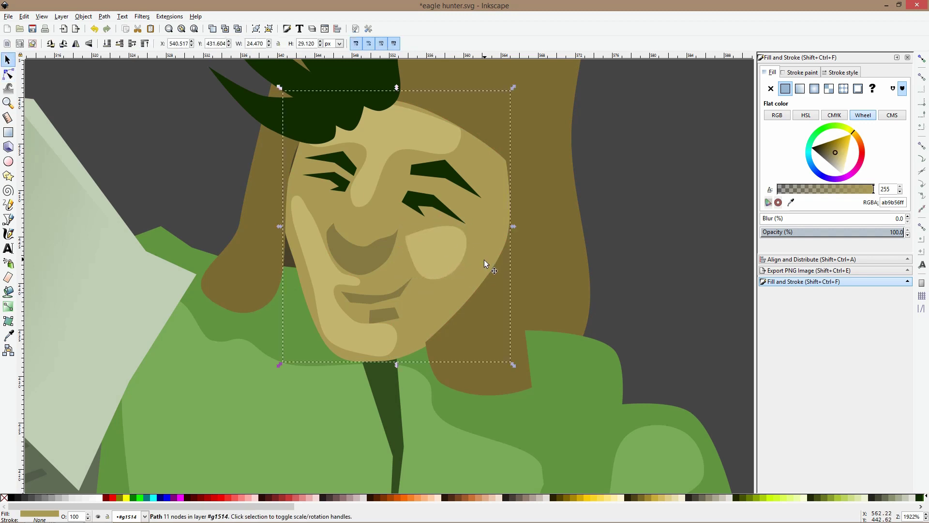
pyautogui.keyDown('ctrl'); pyautogui.scroll(-5, 484, 260); pyautogui.keyUp('ctrl')
pyautogui.click(502, 275)
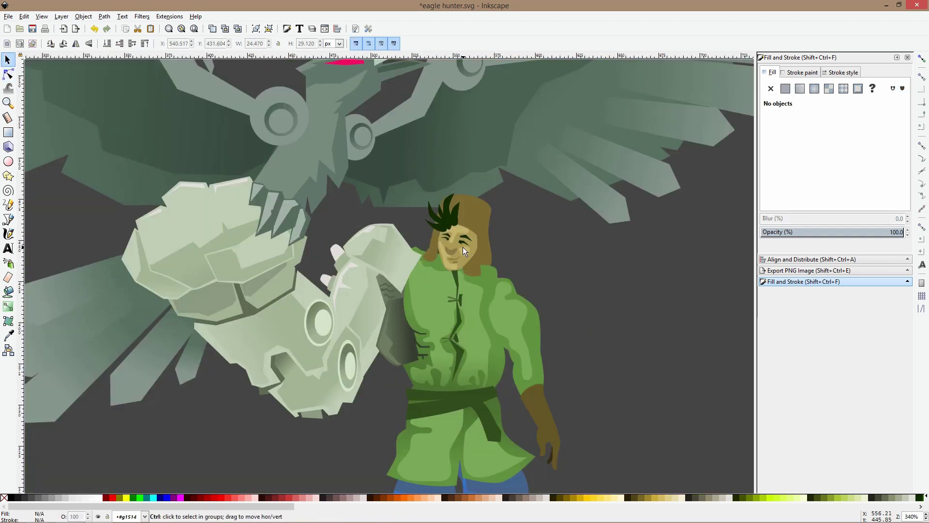
# Remove the two tip nodes of the jaw highlight beside the mouth and bend the remaining segment into a smooth inner edge
pyautogui.keyDown('ctrl'); pyautogui.scroll(4, 463, 245); pyautogui.keyUp('ctrl')
pyautogui.keyDown('ctrl'); pyautogui.scroll(2, 414, 266); pyautogui.keyUp('ctrl')
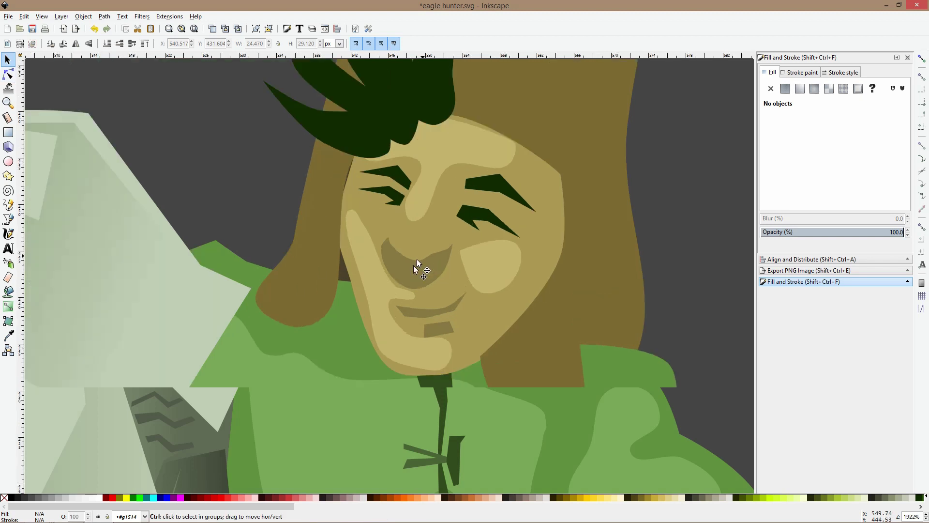
pyautogui.click(397, 317)
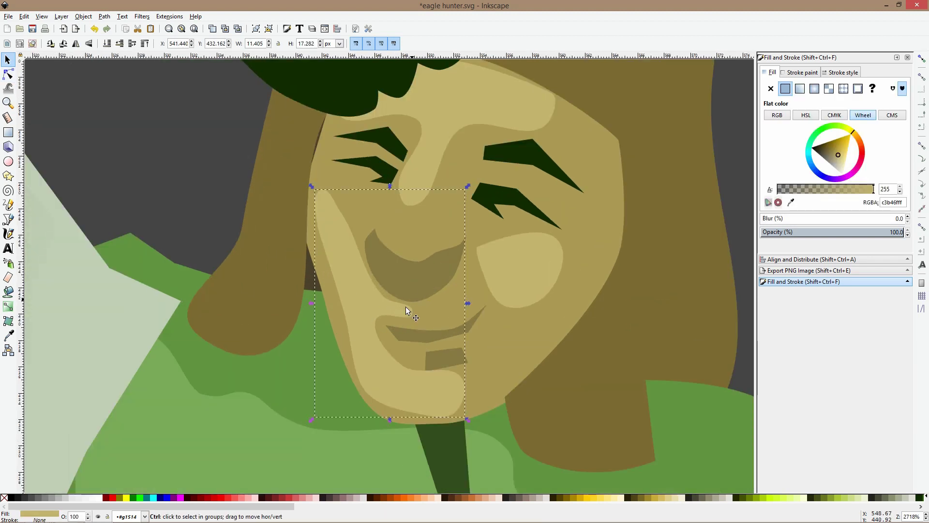
pyautogui.doubleClick(406, 306)
pyautogui.moveTo(432, 278); pyautogui.dragTo(381, 334)
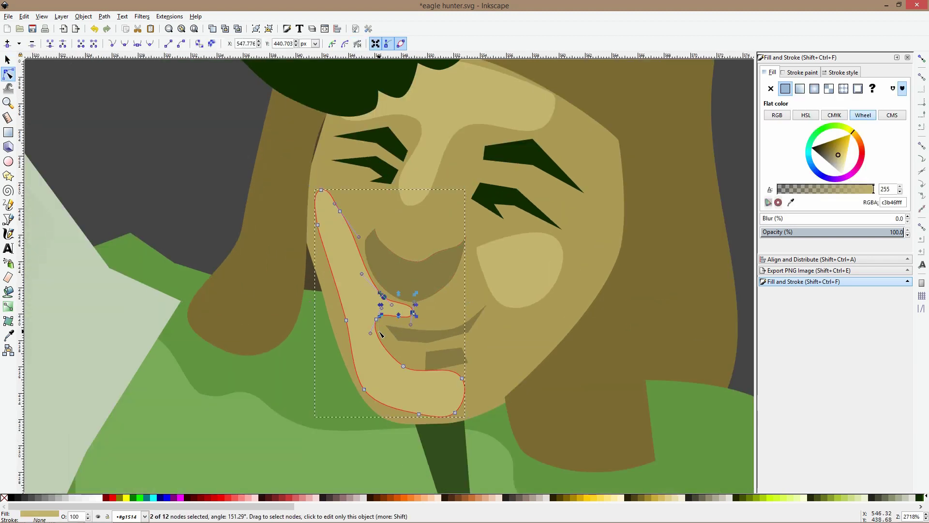
pyautogui.press('Delete')
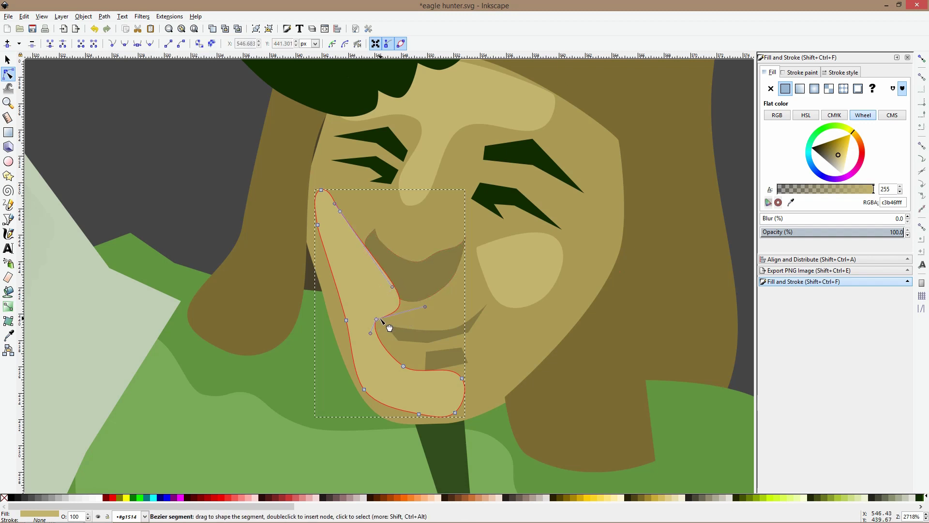
pyautogui.moveTo(390, 303); pyautogui.dragTo(437, 302)
pyautogui.press('s')
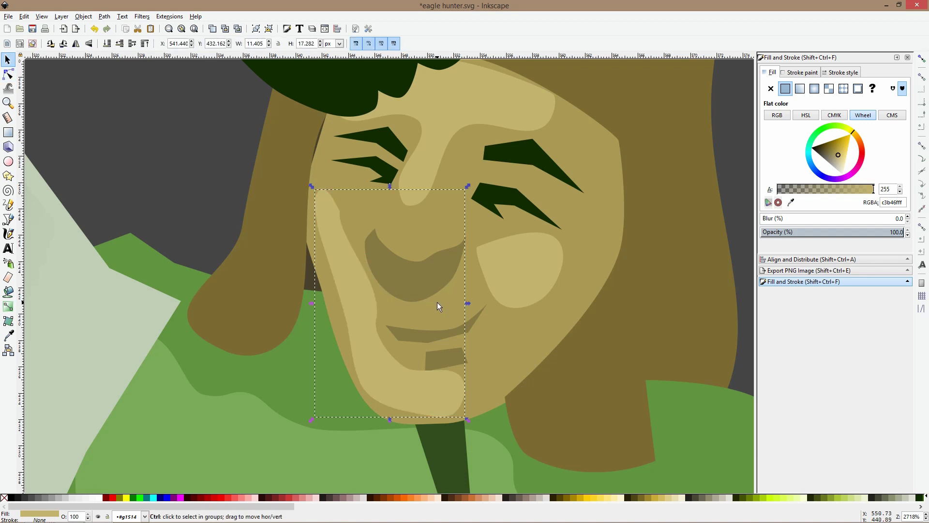
pyautogui.scroll(-5, 437, 302)
pyautogui.click(512, 298)
pyautogui.scroll(-2, 511, 295)
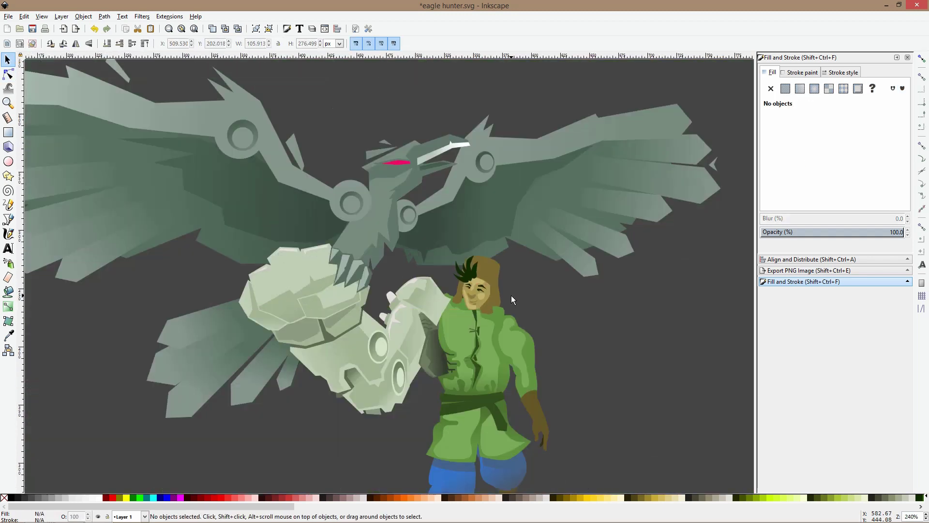
# Fill the hunter's brown hat with a linear gradient and set its transparent end to opaque dark brown 49422b
pyautogui.scroll(2, 498, 275)
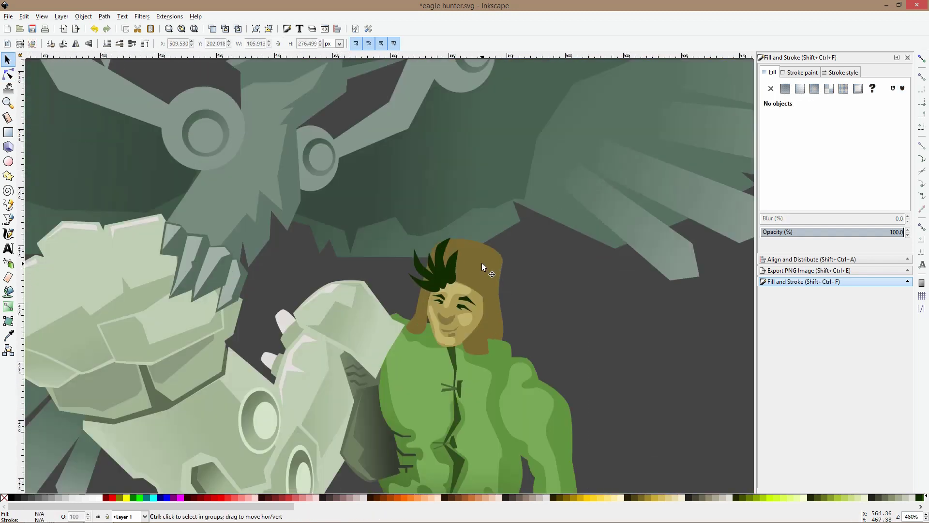
pyautogui.click(481, 262)
pyautogui.press('n')
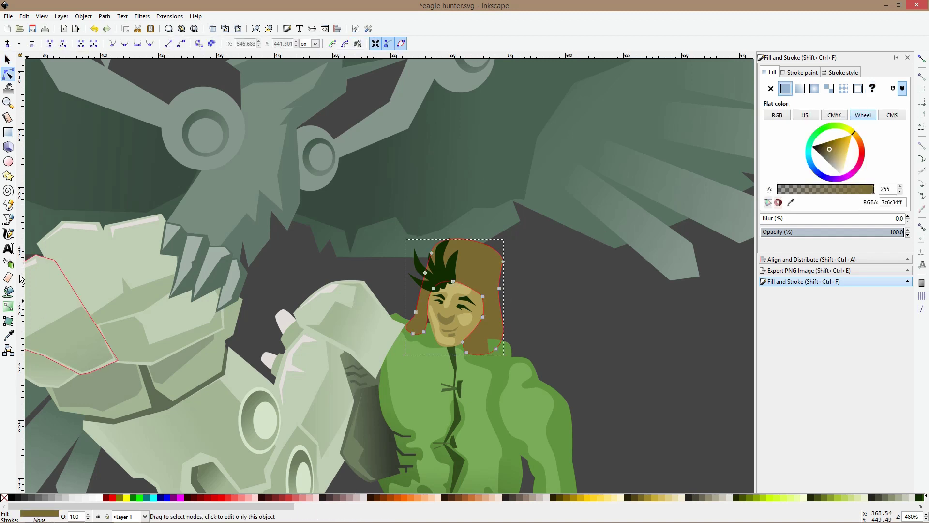
pyautogui.click(9, 306)
pyautogui.moveTo(469, 262); pyautogui.dragTo(496, 280)
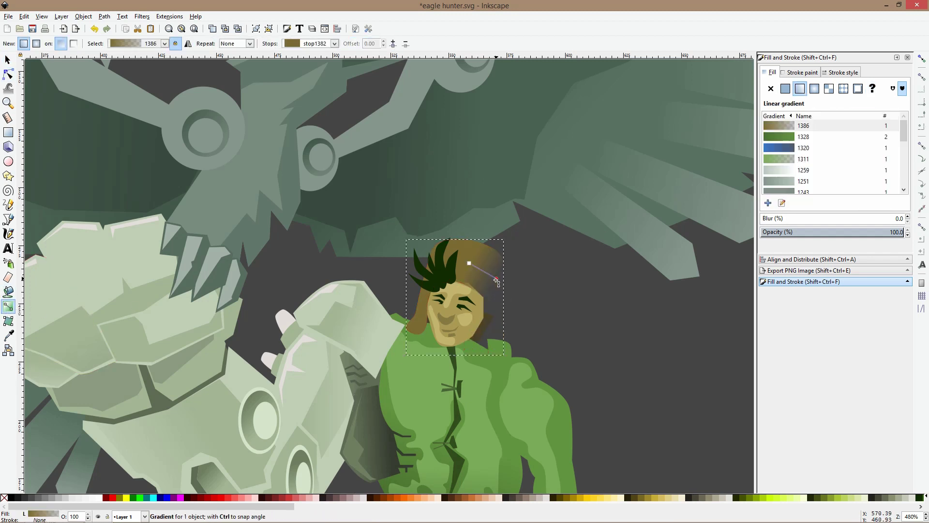
pyautogui.press('d')
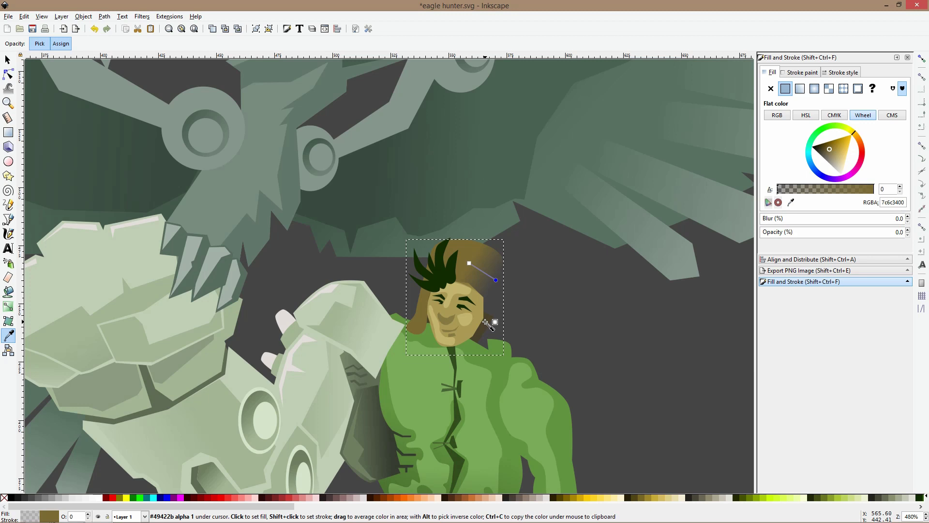
pyautogui.click(482, 321)
# Extend the hat's gradient from the front of the crown to the lower end of the right flap and save the drawing
pyautogui.moveTo(497, 281); pyautogui.dragTo(508, 331)
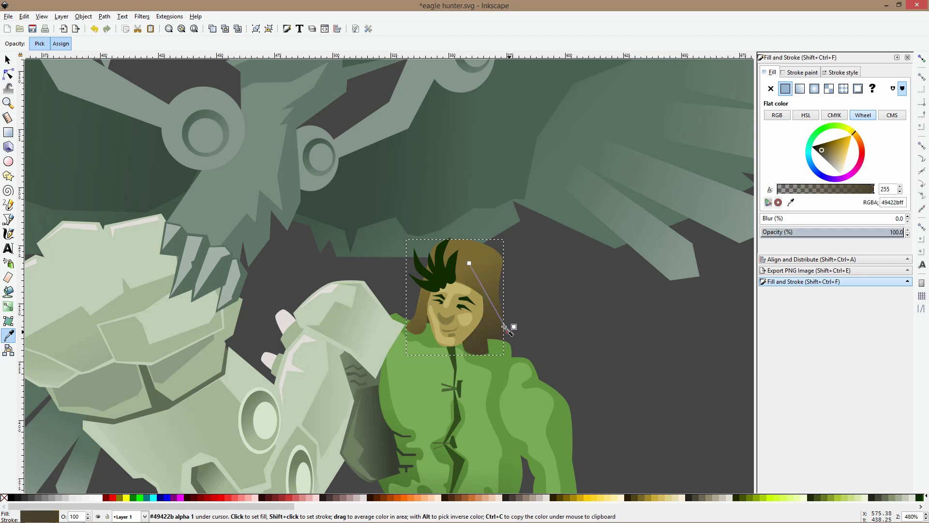
pyautogui.moveTo(469, 263); pyautogui.dragTo(454, 257)
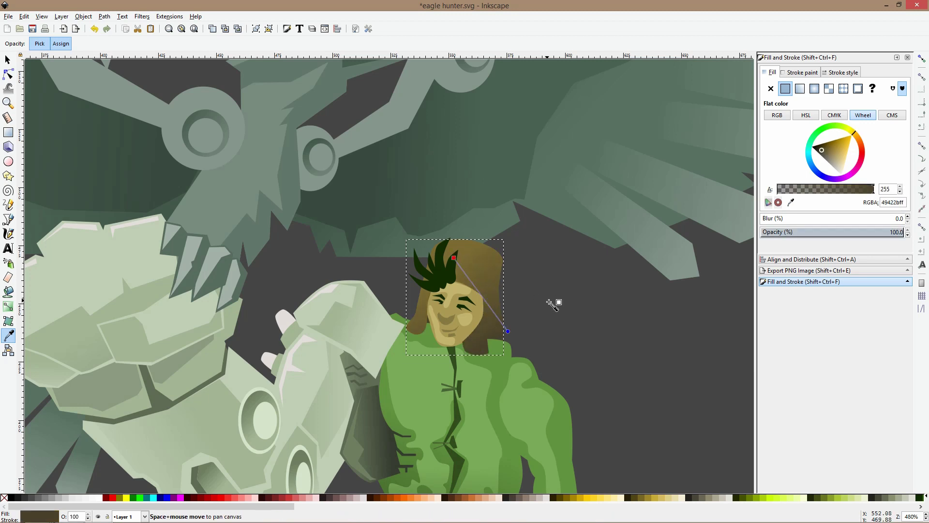
pyautogui.hotkey('ctrl', 's')
pyautogui.press('Escape')
# Delete the pointed shoulder node of the mechanical upper arm and curve the resulting edge inward
pyautogui.press('s')
pyautogui.scroll(-6, 473, 177)
pyautogui.click(8, 74)
pyautogui.click(362, 213)
pyautogui.scroll(2, 362, 214)
pyautogui.click(442, 203)
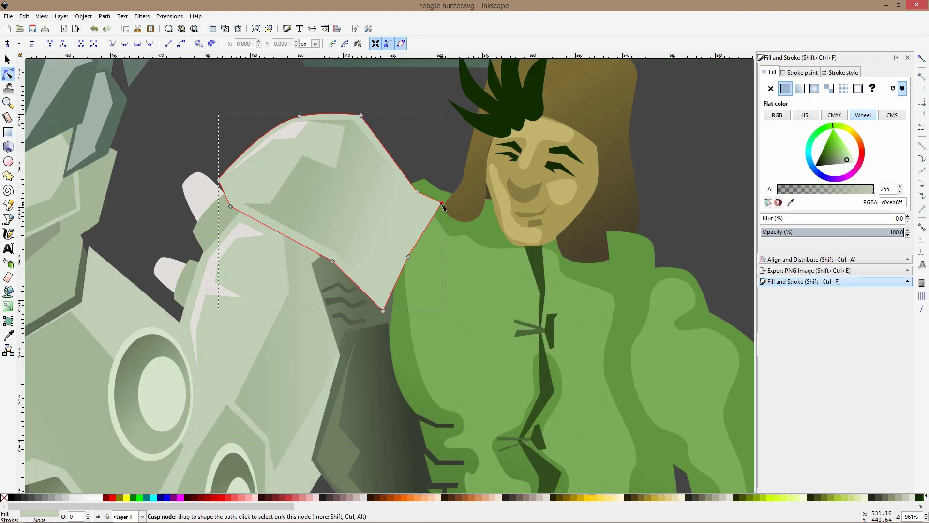
pyautogui.press('Delete')
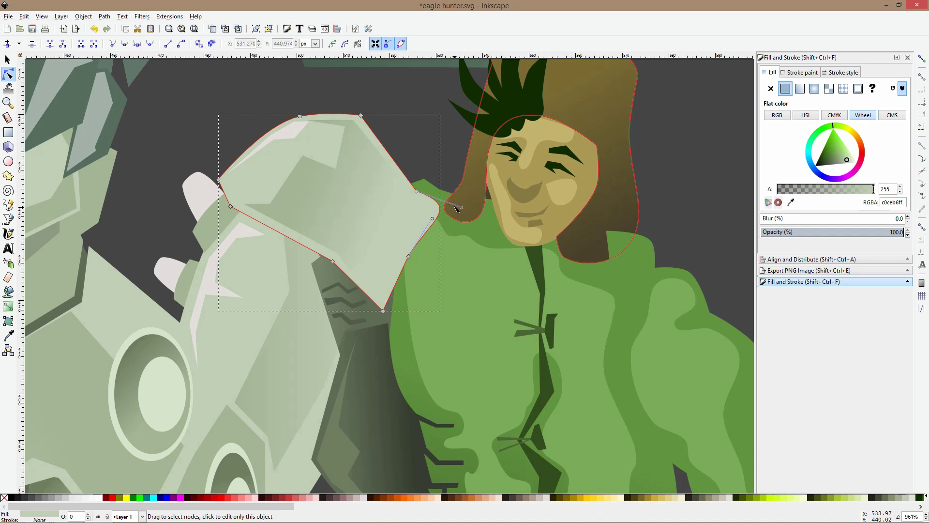
pyautogui.moveTo(462, 207); pyautogui.dragTo(426, 213)
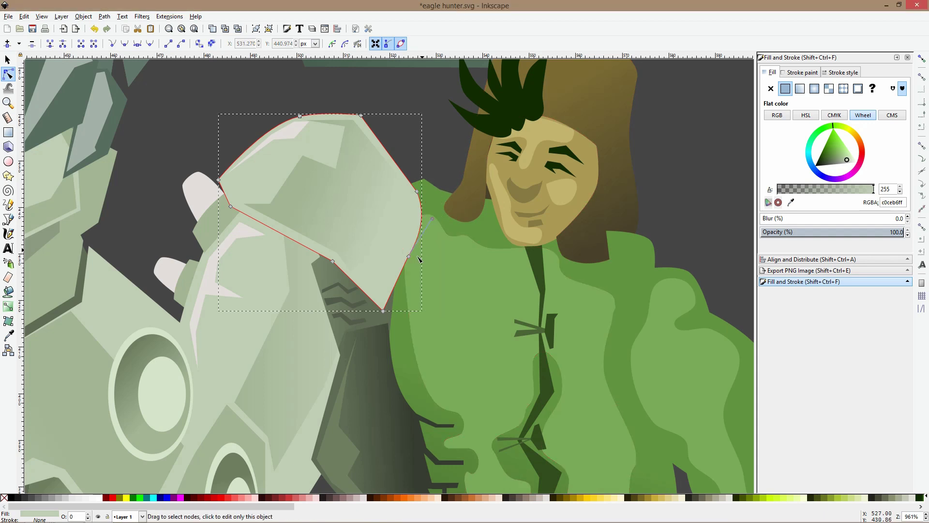
# Make the lower corner node of the mechanical upper arm smooth and move it up to round off the shoulder
pyautogui.keyDown('ctrl'); pyautogui.click(383, 311); pyautogui.keyUp('ctrl')
pyautogui.keyDown('ctrl'); pyautogui.click(383, 310); pyautogui.keyUp('ctrl')
pyautogui.keyDown('ctrl'); pyautogui.click(383, 311); pyautogui.keyUp('ctrl')
pyautogui.moveTo(386, 312); pyautogui.dragTo(381, 281)
pyautogui.press('Escape')
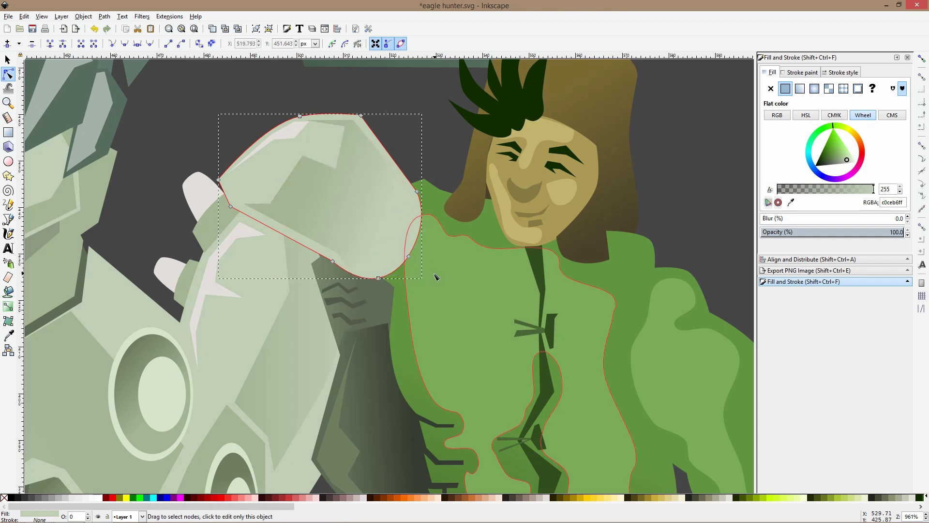
pyautogui.scroll(-4, 436, 277)
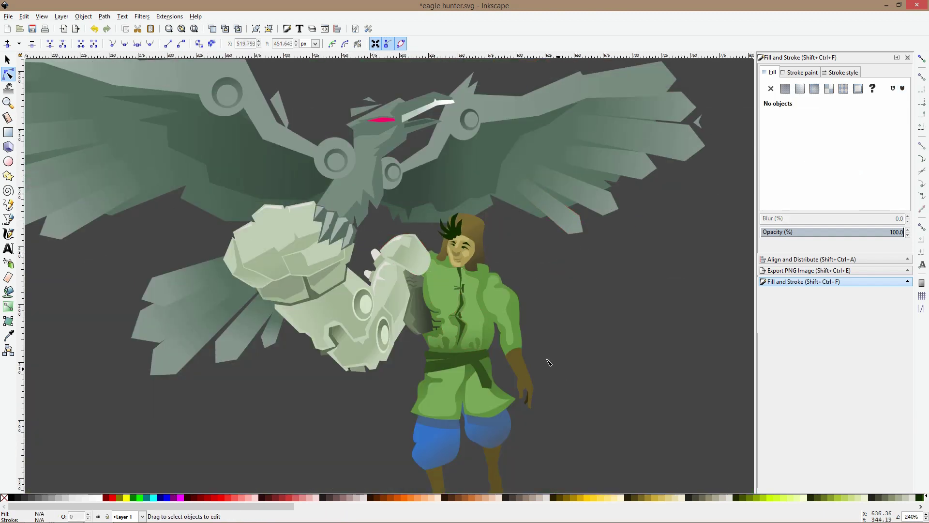
pyautogui.scroll(4, 402, 300)
pyautogui.click(412, 293)
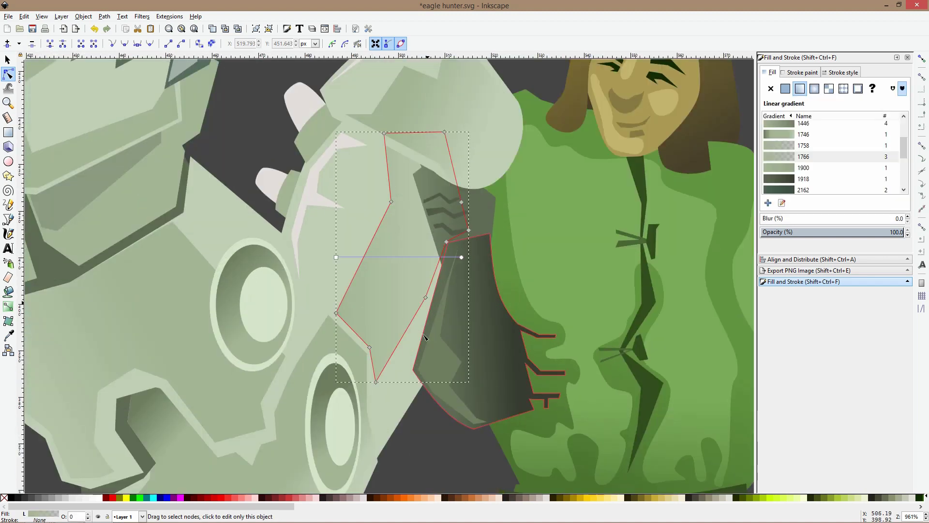
pyautogui.click(408, 358)
pyautogui.scroll(-4, 411, 360)
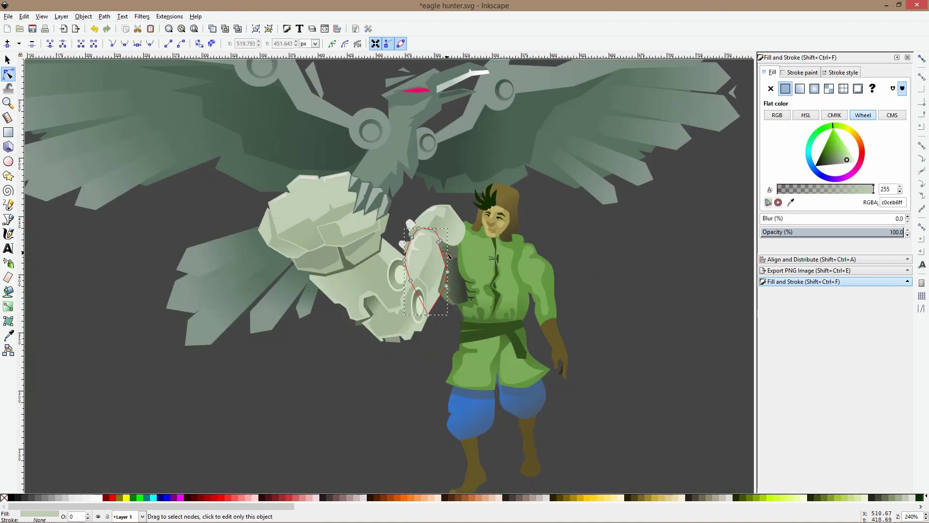
pyautogui.press('s')
pyautogui.click(387, 373)
pyautogui.scroll(-3, 387, 374)
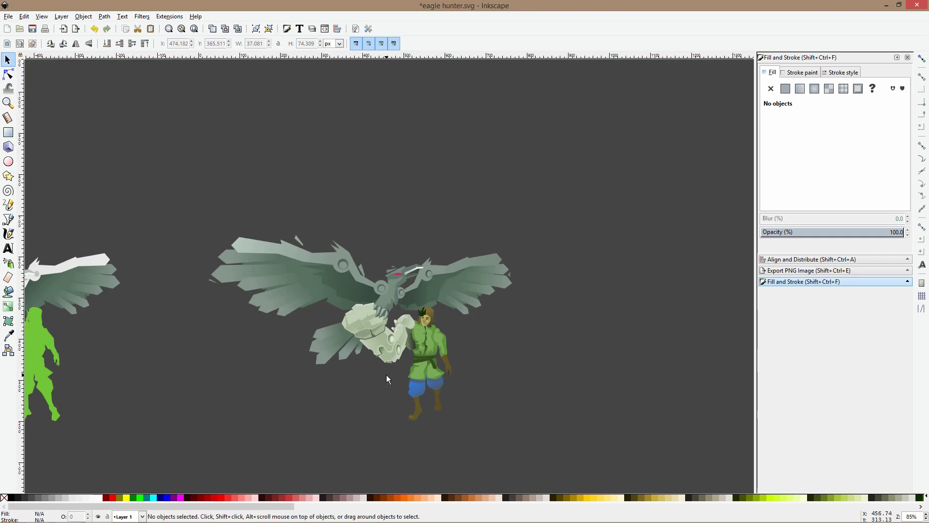
# Recolor the inner-arm piece under the rounded mechanical shoulder with a darker grey-green sampled from the shaded part of the arm below
pyautogui.scroll(6, 386, 377)
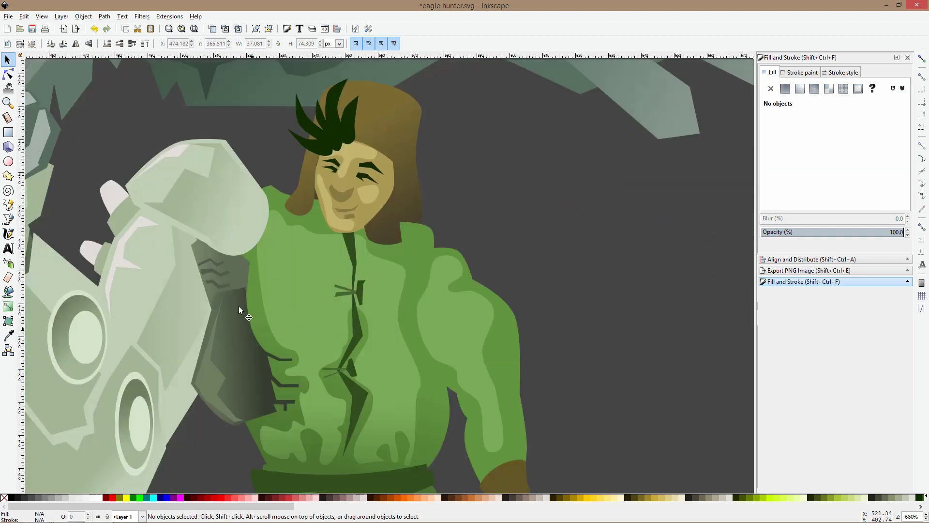
pyautogui.click(234, 266)
pyautogui.click(8, 335)
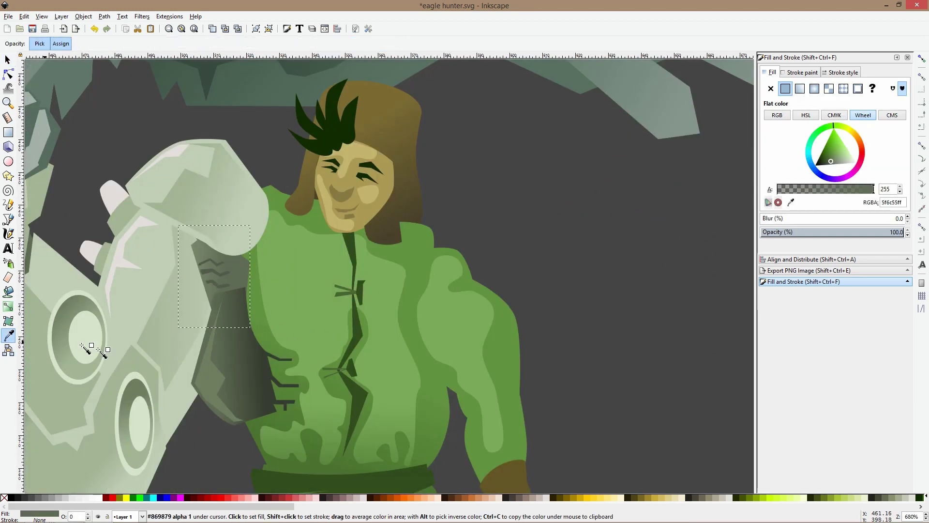
pyautogui.click(258, 358)
pyautogui.click(227, 353)
pyautogui.click(245, 359)
pyautogui.press('space')
pyautogui.scroll(-4, 245, 359)
pyautogui.click(424, 332)
pyautogui.moveTo(424, 331); pyautogui.dragTo(655, 178)
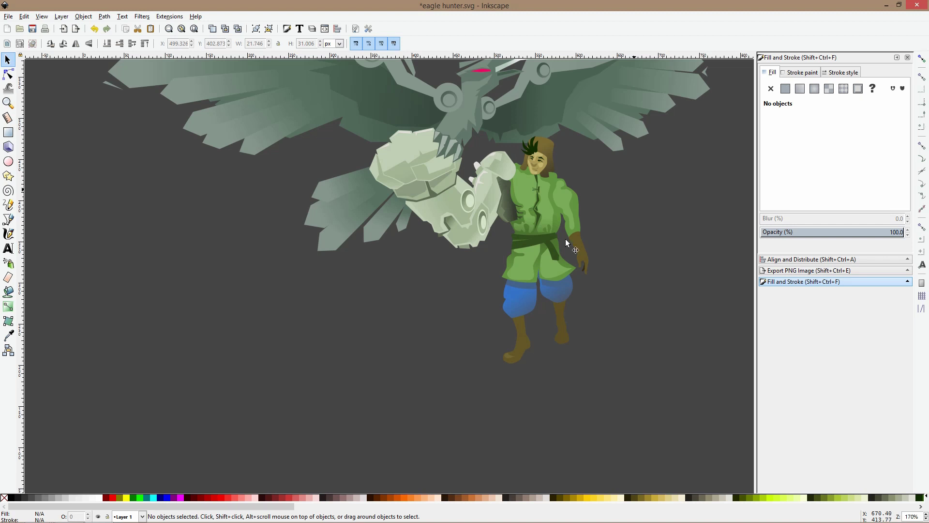
pyautogui.scroll(2, 572, 228)
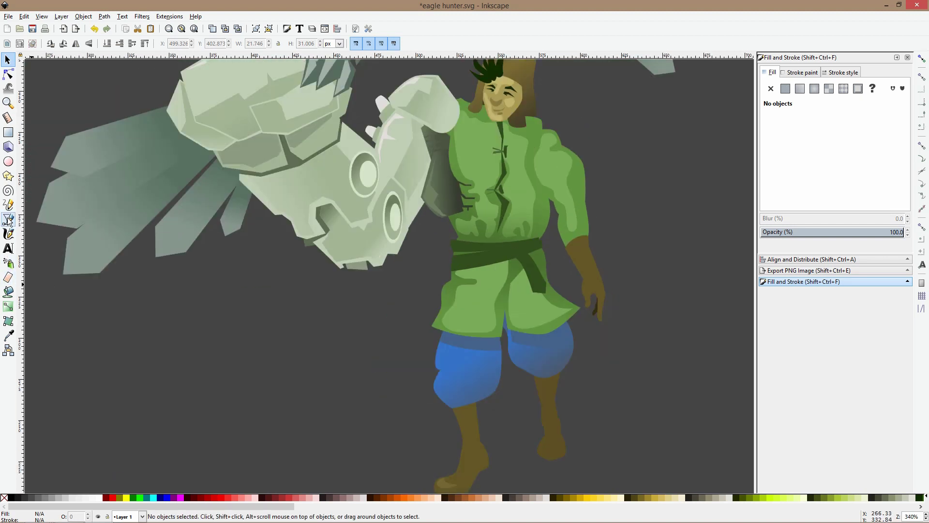
# Draw a small circle about 2.7 px wide beside the coat and fill it with the tan ab9b56 sampled from the hunter's face
pyautogui.click(8, 161)
pyautogui.scroll(3, 468, 306)
pyautogui.moveTo(286, 253)
pyautogui.mouseDown()
pyautogui.moveTo(311, 274)
pyautogui.moveTo(292, 262)
pyautogui.mouseUp()
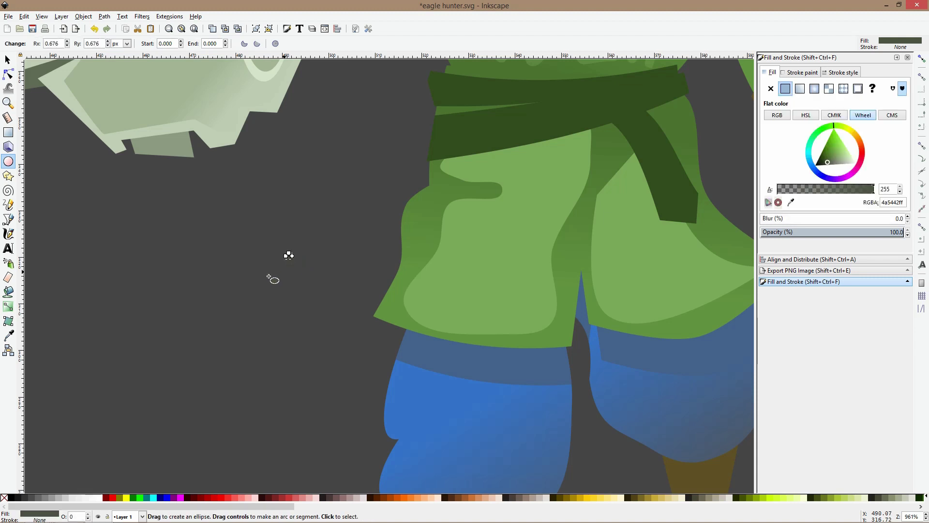
pyautogui.press('s')
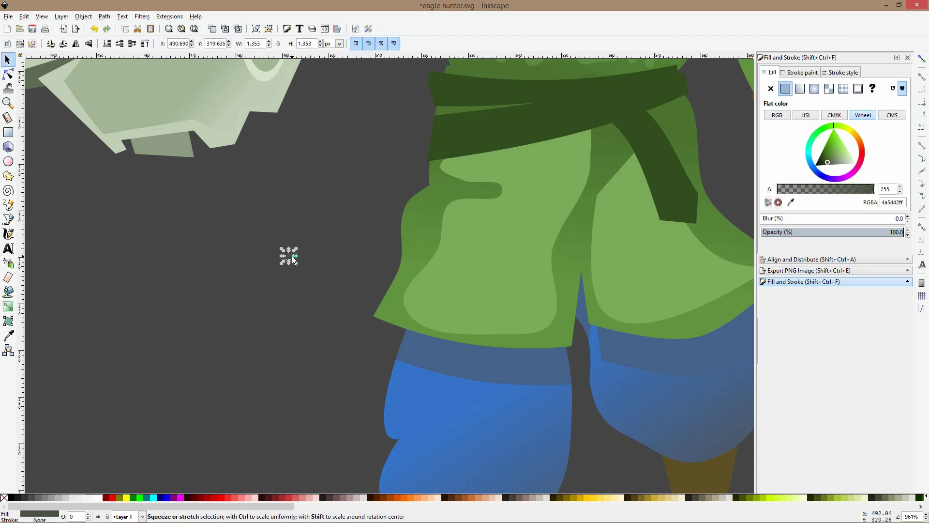
pyautogui.click(16, 337)
pyautogui.click(218, 141)
pyautogui.scroll(5, 368, 242)
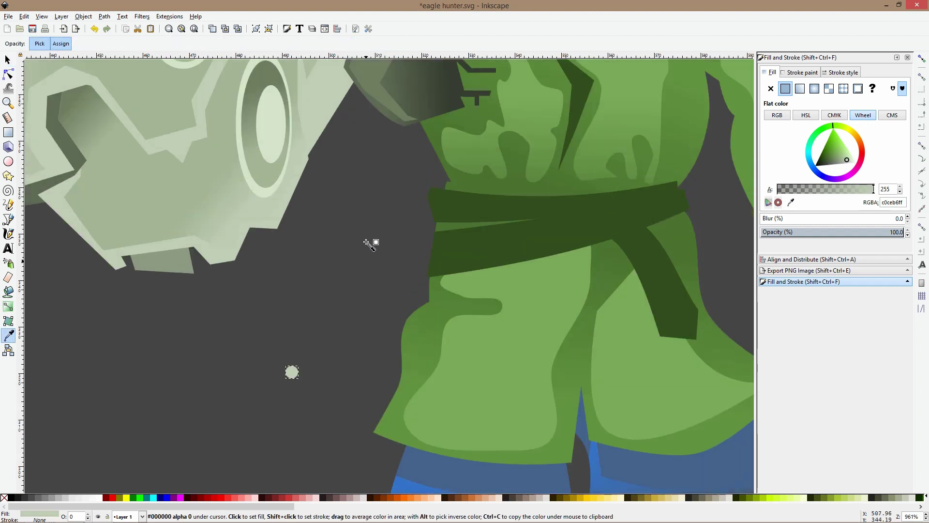
pyautogui.scroll(1, 371, 245)
pyautogui.scroll(-2, 524, 121)
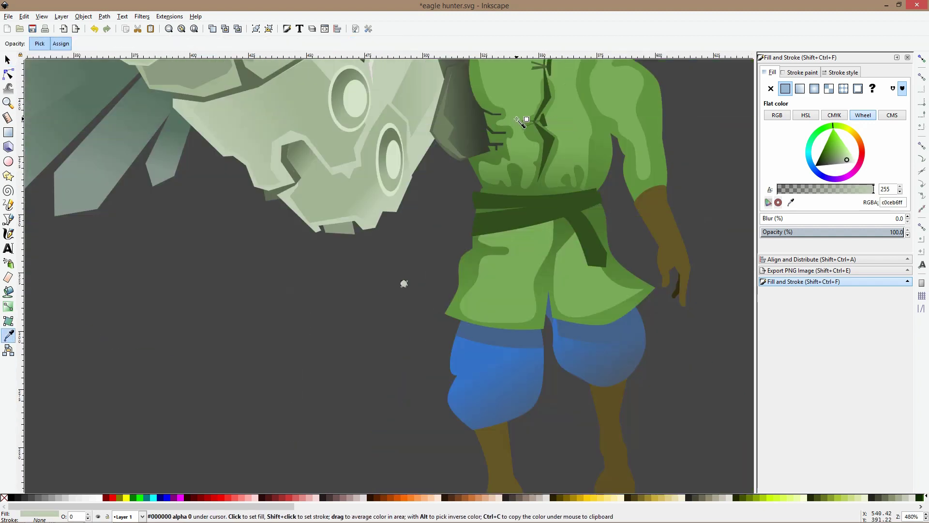
pyautogui.click(555, 88)
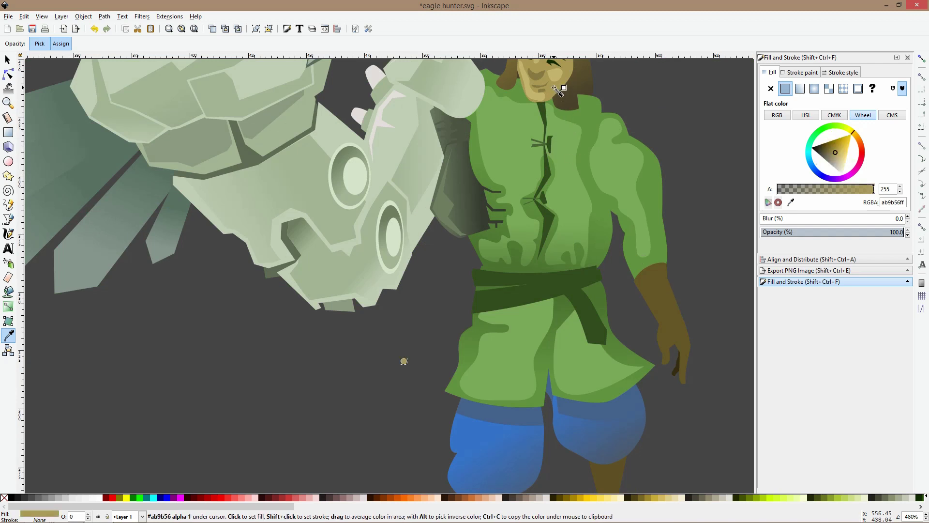
pyautogui.press('s')
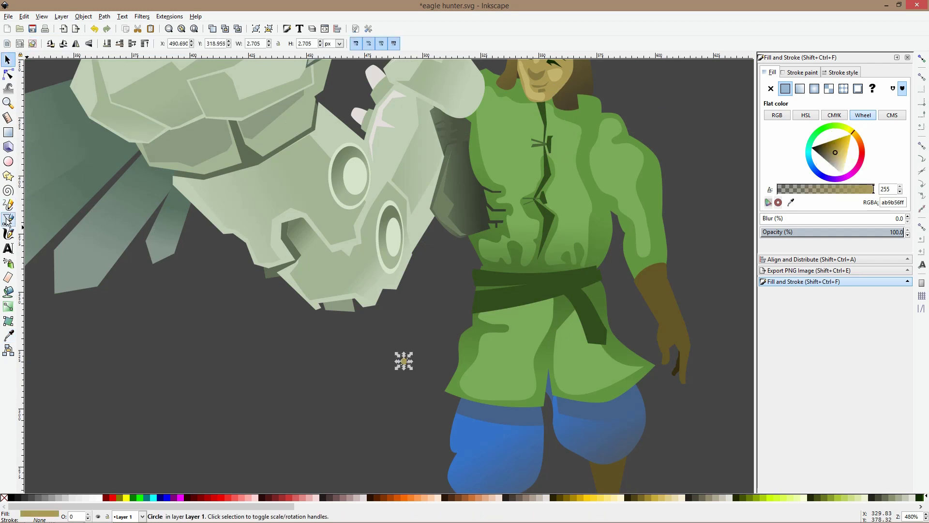
# Spray copies of the tan circle along the bottom hem of the coat's left flap to form a fur trim
pyautogui.click(10, 263)
pyautogui.scroll(3, 475, 411)
pyautogui.click(410, 353)
pyautogui.moveTo(410, 354)
pyautogui.mouseDown()
pyautogui.moveTo(389, 338)
pyautogui.moveTo(530, 388)
pyautogui.moveTo(670, 396)
pyautogui.moveTo(526, 381)
pyautogui.mouseUp()
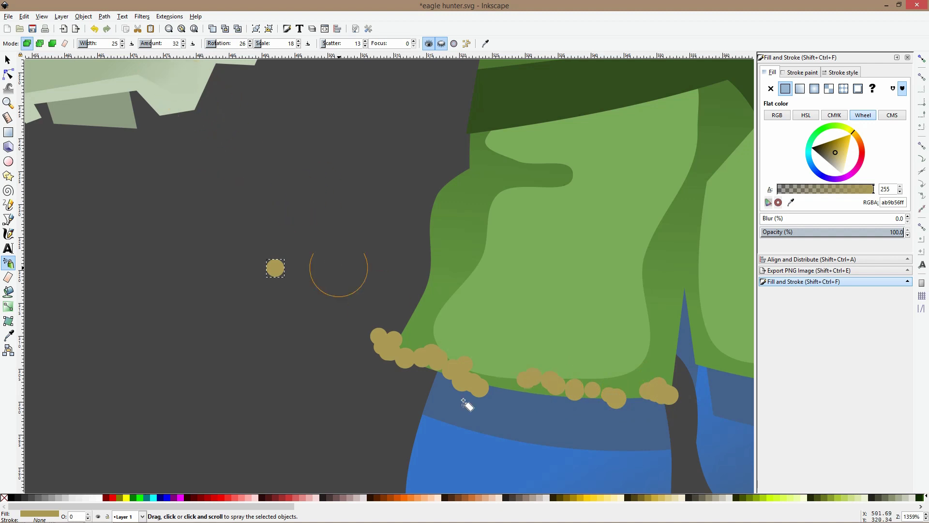
pyautogui.moveTo(415, 353)
pyautogui.mouseDown()
pyautogui.moveTo(400, 328)
pyautogui.moveTo(390, 334)
pyautogui.moveTo(433, 347)
pyautogui.moveTo(412, 330)
pyautogui.moveTo(420, 352)
pyautogui.moveTo(471, 368)
pyautogui.moveTo(421, 359)
pyautogui.moveTo(431, 363)
pyautogui.moveTo(530, 378)
pyautogui.mouseUp()
pyautogui.moveTo(586, 392)
pyautogui.mouseDown()
pyautogui.moveTo(652, 396)
pyautogui.moveTo(616, 388)
pyautogui.moveTo(639, 392)
pyautogui.moveTo(647, 380)
pyautogui.moveTo(599, 384)
pyautogui.moveTo(630, 406)
pyautogui.moveTo(676, 407)
pyautogui.mouseUp()
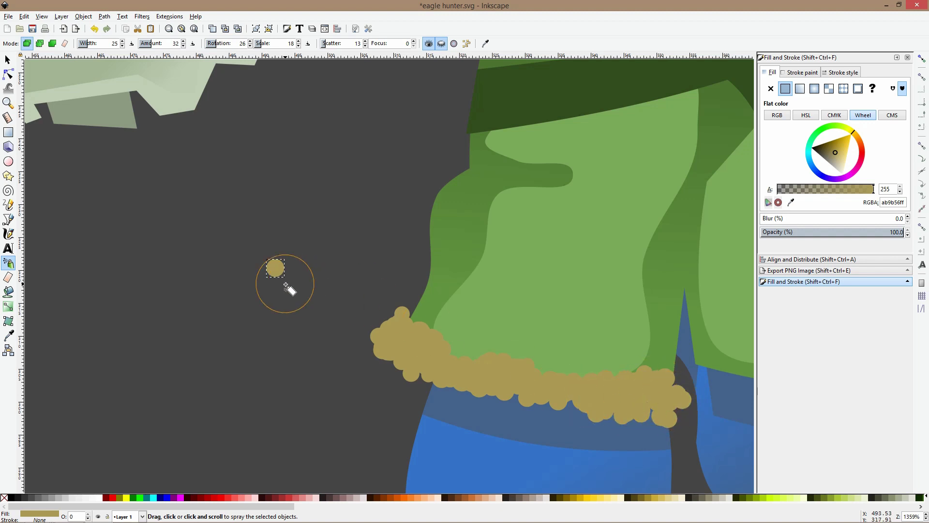
# Spray the same tan fur trim along the curved hem of the coat's right flap
pyautogui.scroll(-2, 311, 297)
pyautogui.moveTo(506, 332); pyautogui.dragTo(570, 341)
pyautogui.scroll(2, 570, 340)
pyautogui.hotkey('ctrl', 'z')
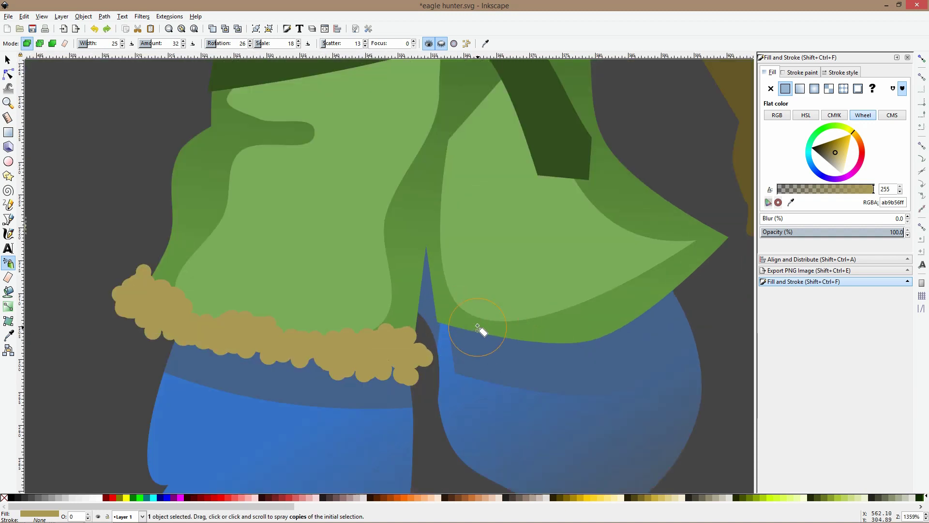
pyautogui.moveTo(505, 339)
pyautogui.mouseDown()
pyautogui.moveTo(568, 345)
pyautogui.moveTo(612, 334)
pyautogui.moveTo(527, 338)
pyautogui.moveTo(604, 330)
pyautogui.moveTo(709, 273)
pyautogui.moveTo(731, 246)
pyautogui.moveTo(681, 272)
pyautogui.moveTo(728, 237)
pyautogui.moveTo(640, 312)
pyautogui.moveTo(673, 295)
pyautogui.moveTo(572, 345)
pyautogui.moveTo(632, 322)
pyautogui.moveTo(558, 322)
pyautogui.mouseUp()
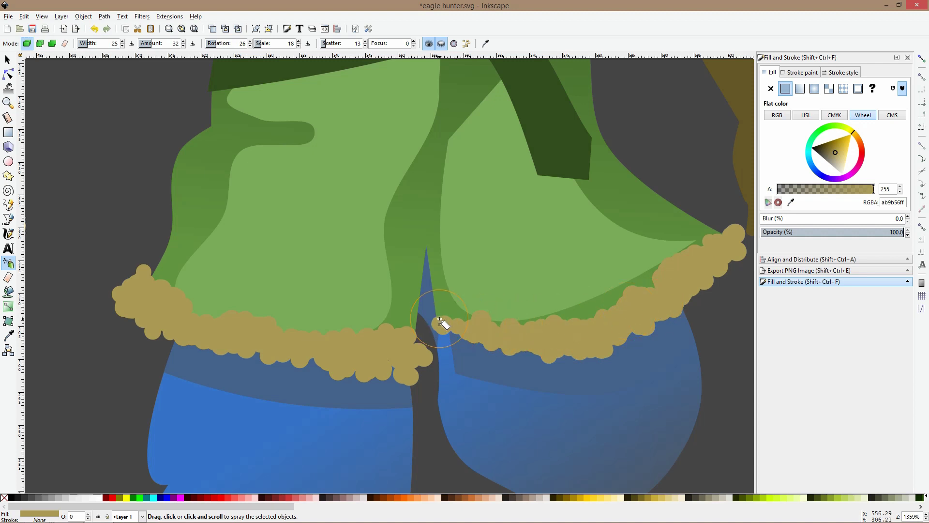
pyautogui.click(62, 260)
# Spray tan circles along the coat's collar below the hat's right flap to form a fur collar
pyautogui.scroll(-4, 145, 264)
pyautogui.scroll(2, 382, 215)
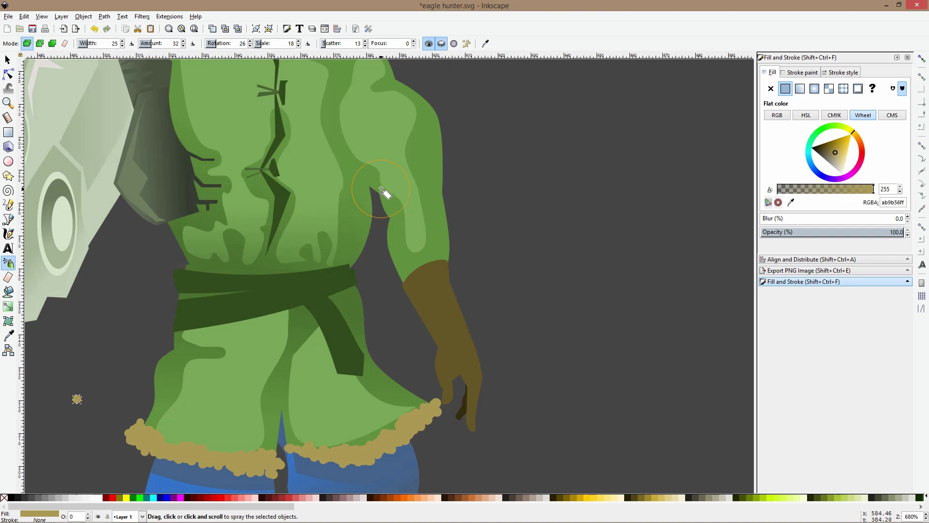
pyautogui.scroll(4, 373, 191)
pyautogui.scroll(3, 329, 230)
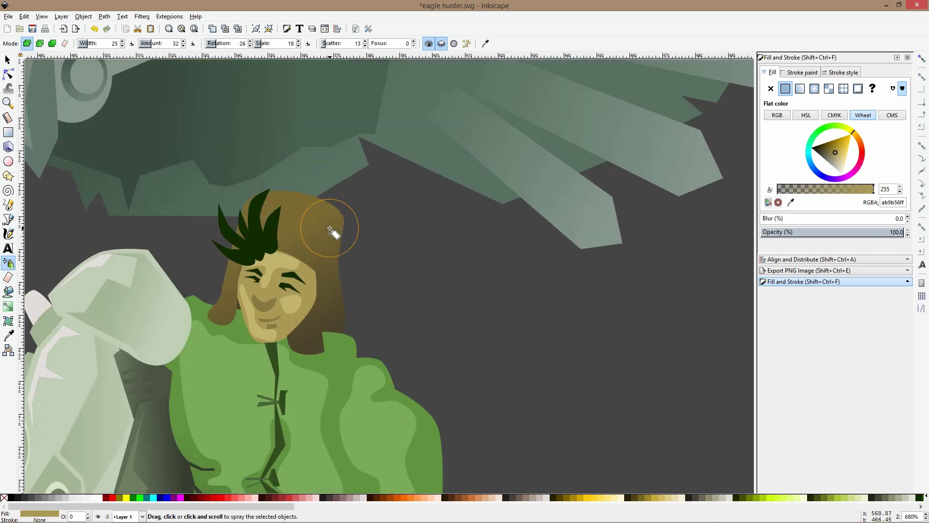
pyautogui.scroll(2, 332, 353)
pyautogui.moveTo(283, 365)
pyautogui.mouseDown()
pyautogui.moveTo(308, 368)
pyautogui.moveTo(335, 333)
pyautogui.moveTo(367, 323)
pyautogui.moveTo(317, 324)
pyautogui.moveTo(298, 371)
pyautogui.moveTo(376, 318)
pyautogui.mouseUp()
pyautogui.moveTo(104, 259); pyautogui.dragTo(104, 266)
# Shrink the source circle to about 1.35 px wide and spray small tufts along the upper edges of both hem trims
pyautogui.keyDown('ctrl'); pyautogui.scroll(-4, 149, 290); pyautogui.keyUp('ctrl')
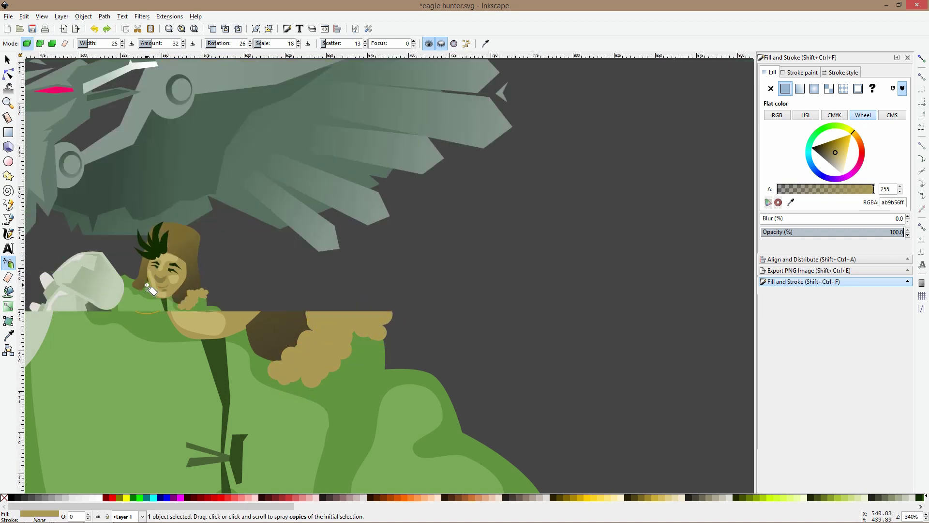
pyautogui.scroll(-3, 500, 245)
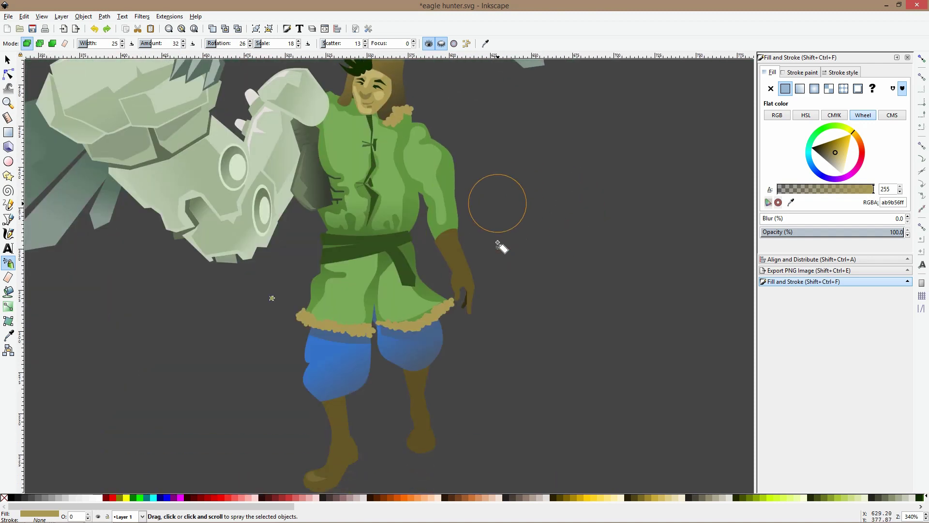
pyautogui.press('s')
pyautogui.keyDown('ctrl'); pyautogui.scroll(3, 306, 367); pyautogui.keyUp('ctrl')
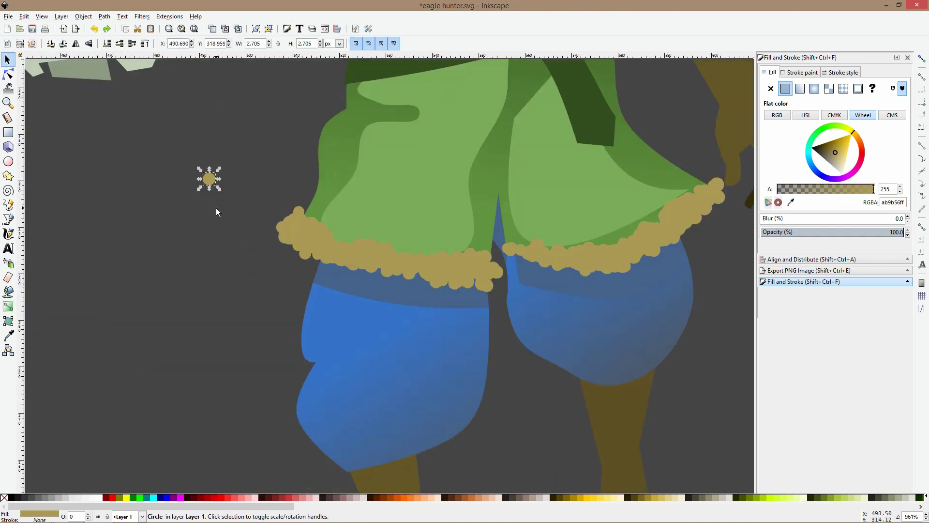
pyautogui.moveTo(220, 168); pyautogui.dragTo(206, 183)
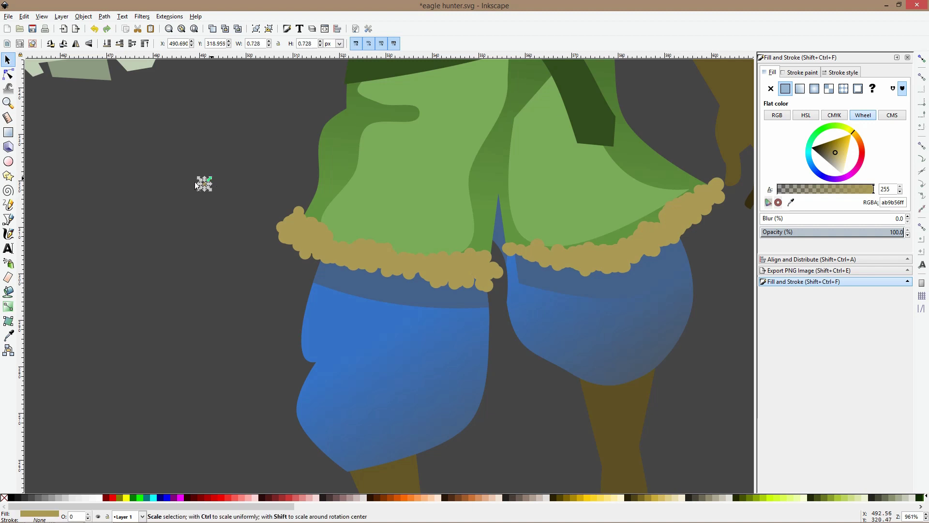
pyautogui.click(8, 264)
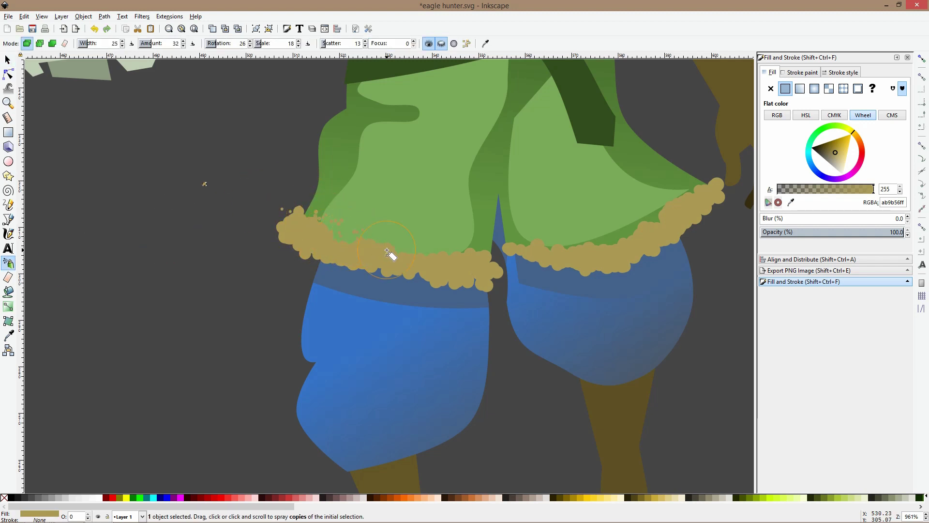
pyautogui.press('s')
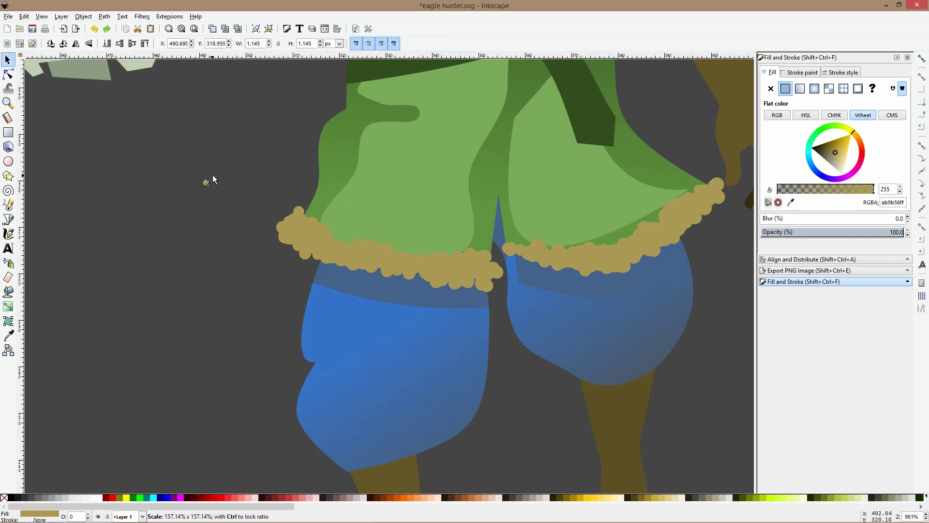
pyautogui.click(9, 264)
pyautogui.click(301, 235)
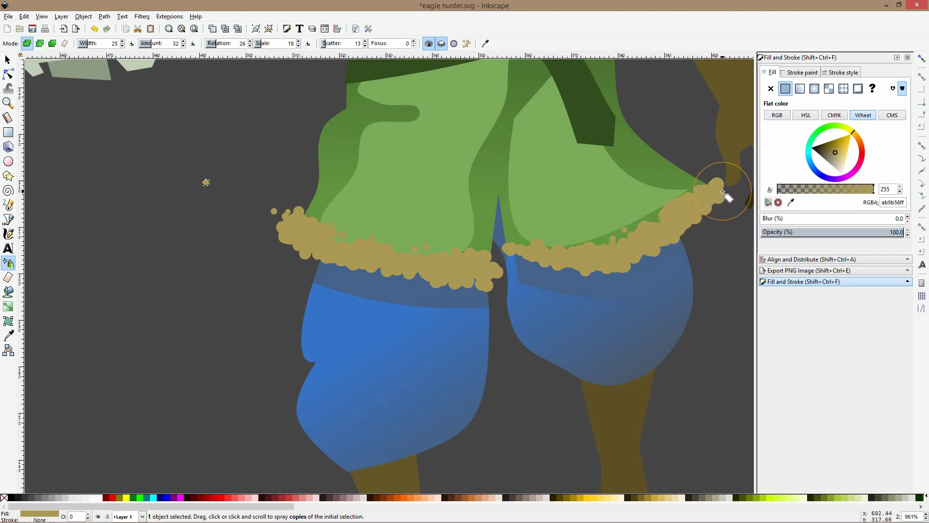
# Select all the circles of the right flap's fur trim and merge them into one path with Union
pyautogui.press('s')
pyautogui.moveTo(690, 248); pyautogui.dragTo(638, 268)
pyautogui.moveTo(670, 300)
pyautogui.mouseDown()
pyautogui.moveTo(451, 171)
pyautogui.moveTo(490, 230)
pyautogui.moveTo(656, 299)
pyautogui.moveTo(553, 222)
pyautogui.moveTo(408, 177)
pyautogui.moveTo(446, 175)
pyautogui.mouseUp()
pyautogui.hotkey('ctrl', '+')
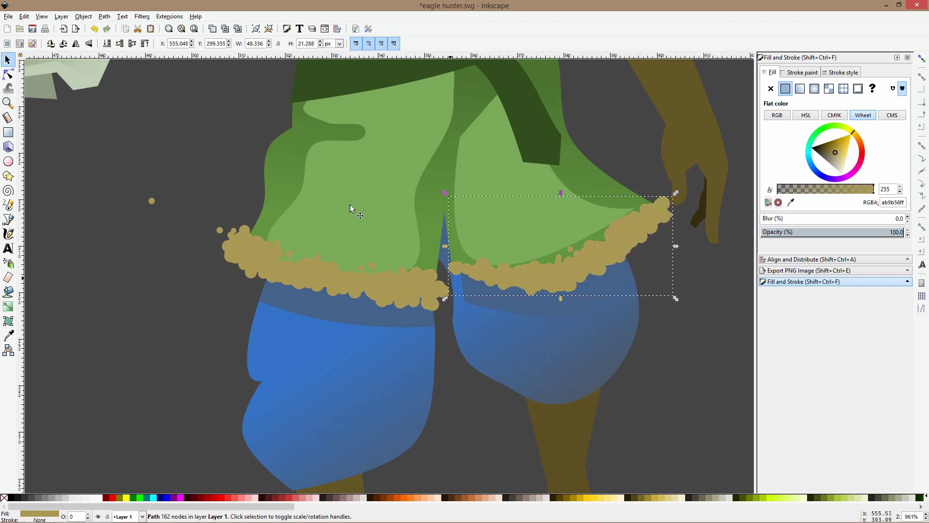
# Merge the circles of the left flap's fur trim into one path and delete the leftover source circle
pyautogui.moveTo(194, 206); pyautogui.dragTo(484, 339)
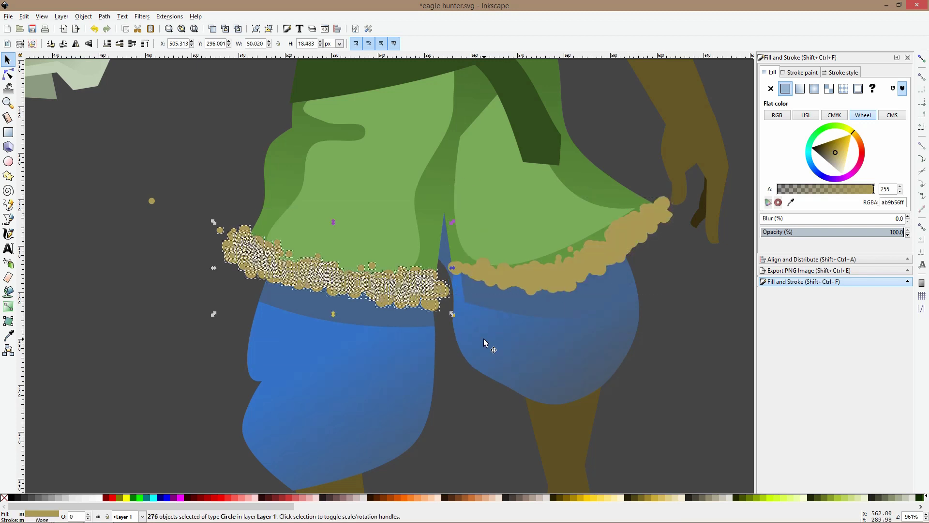
pyautogui.hotkey('ctrl', '+')
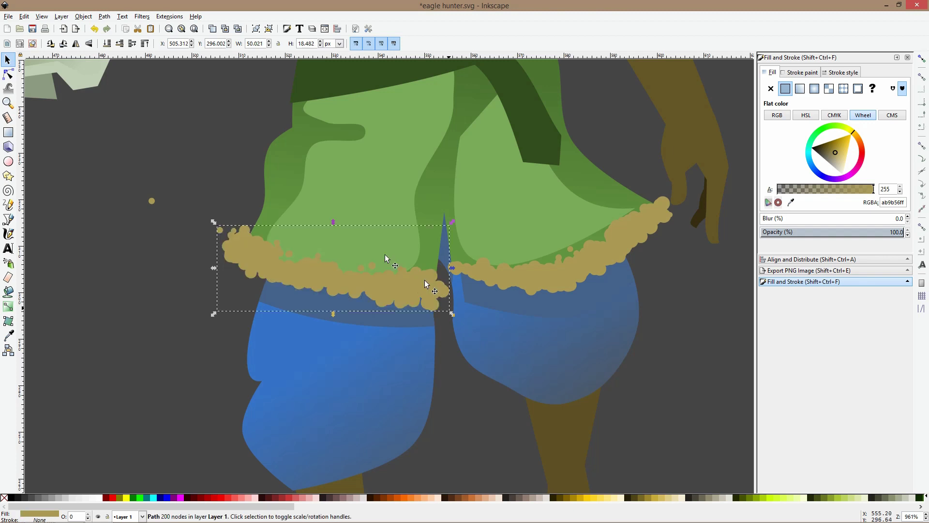
pyautogui.click(149, 199)
pyautogui.press('Delete')
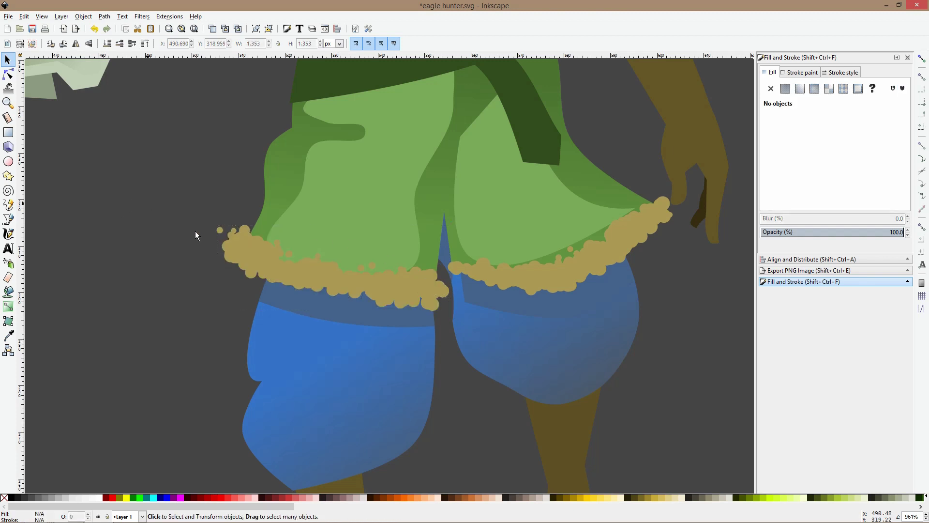
# Select the sprayed circles of the fur collar and merge them into a single path
pyautogui.scroll(15, 567, 253)
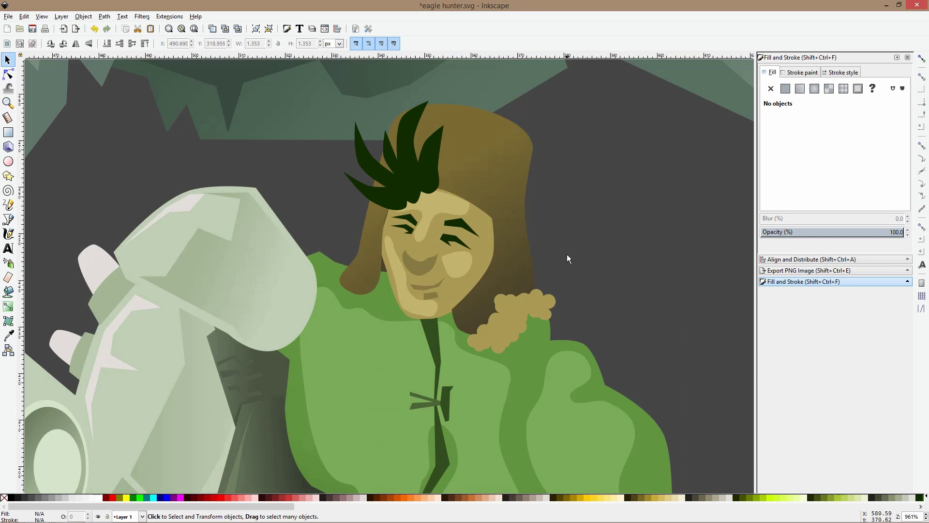
pyautogui.moveTo(579, 261); pyautogui.dragTo(418, 384)
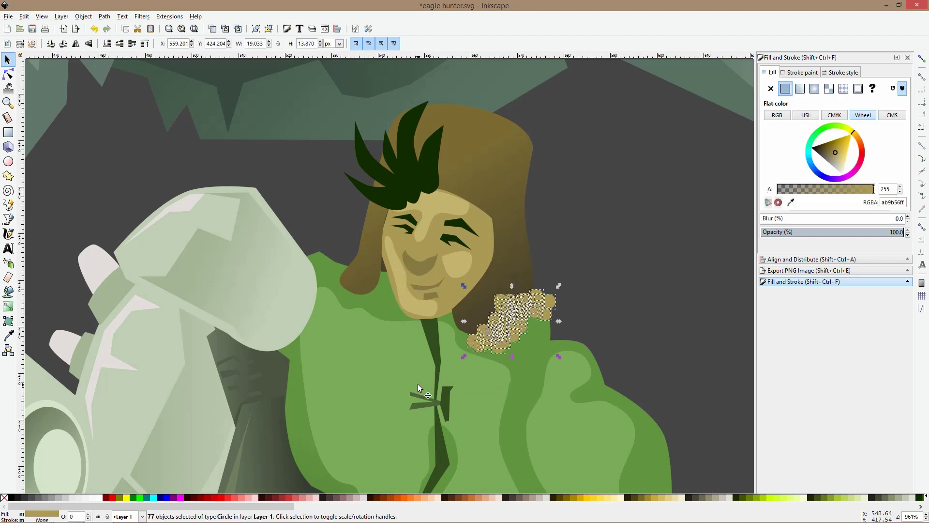
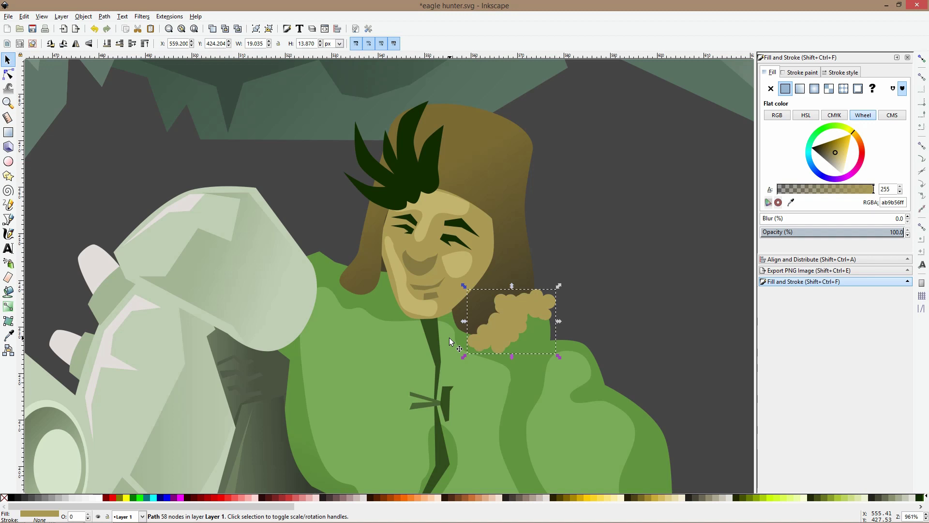
# Try to lower the fur collar behind the hat and the coat's shoulder
pyautogui.press('pagedown')
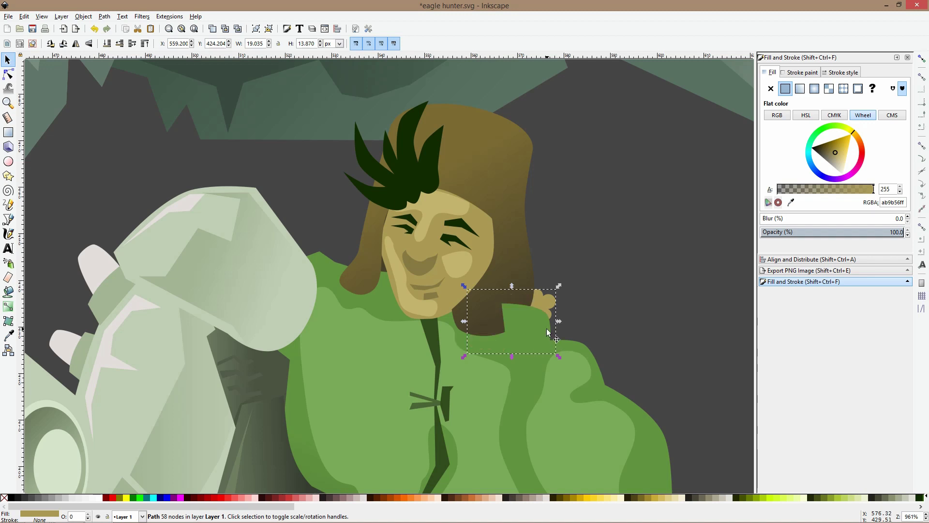
pyautogui.click(547, 329)
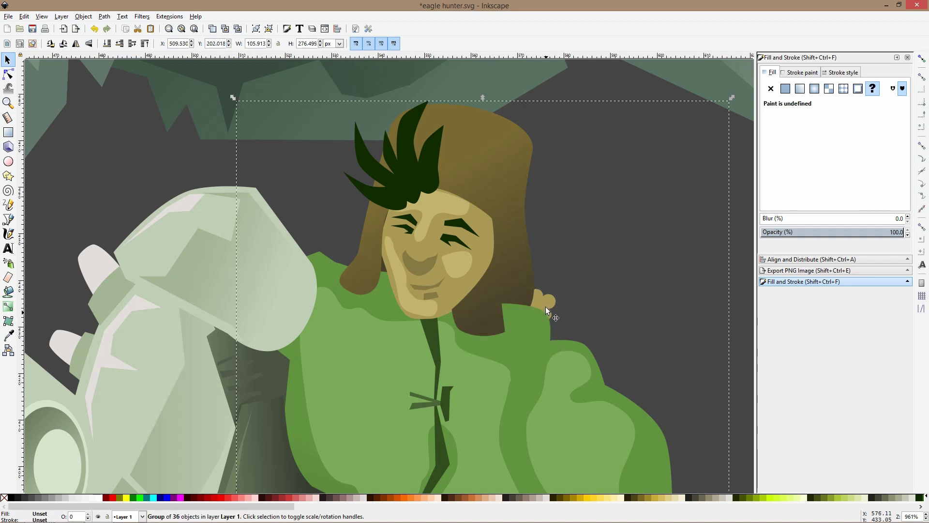
pyautogui.keyDown('ctrl'); pyautogui.click(546, 306); pyautogui.keyUp('ctrl')
pyautogui.press('Delete')
pyautogui.hotkey('ctrl', 'z')
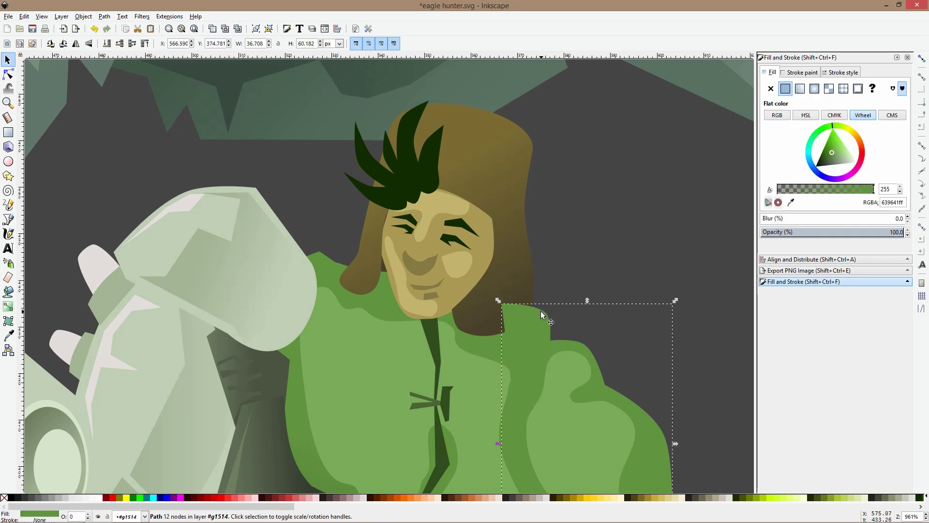
pyautogui.hotkey('ctrl', 'z')
# Nudge the fur collar slightly and group the five pieces of the human arm, including sleeve, highlight, glove and fingers
pyautogui.moveTo(521, 318); pyautogui.dragTo(510, 328)
pyautogui.keyDown('ctrl'); pyautogui.click(542, 338); pyautogui.keyUp('ctrl')
pyautogui.keyDown('ctrl'); pyautogui.click(575, 371); pyautogui.keyUp('ctrl')
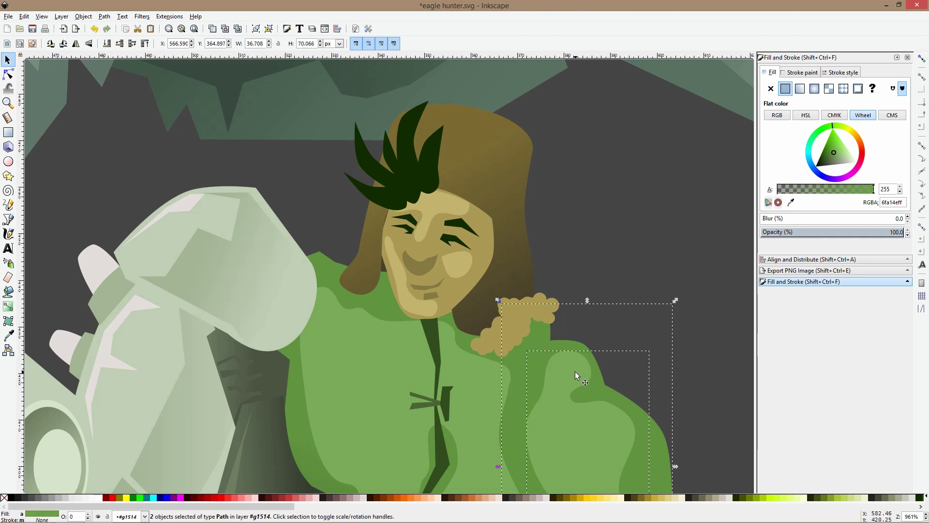
pyautogui.scroll(-4, 576, 371)
pyautogui.scroll(2, 603, 398)
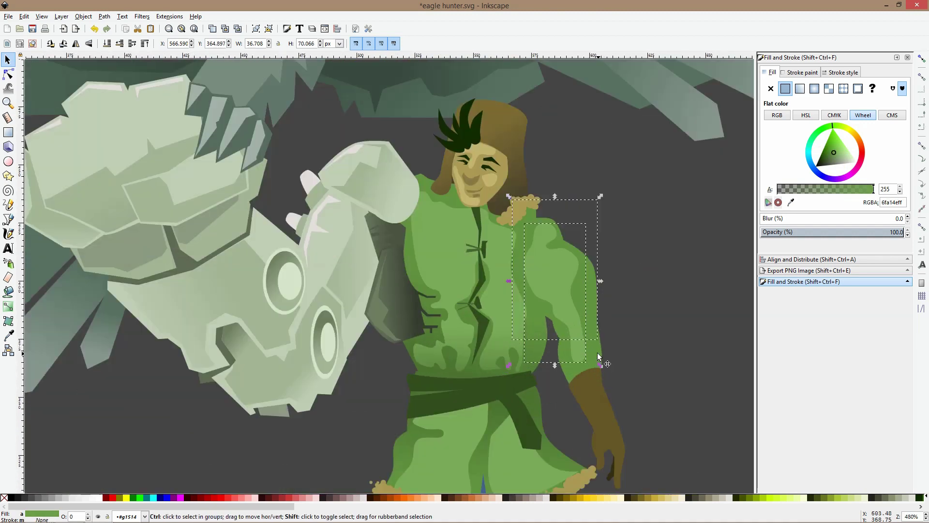
pyautogui.press('n')
pyautogui.keyDown('shift'); pyautogui.click(600, 357); pyautogui.keyUp('shift')
pyautogui.keyDown('shift'); pyautogui.click(613, 430); pyautogui.keyUp('shift')
pyautogui.keyDown('shift'); pyautogui.click(611, 477); pyautogui.keyUp('shift')
pyautogui.press('s')
pyautogui.hotkey('ctrl', 'g')
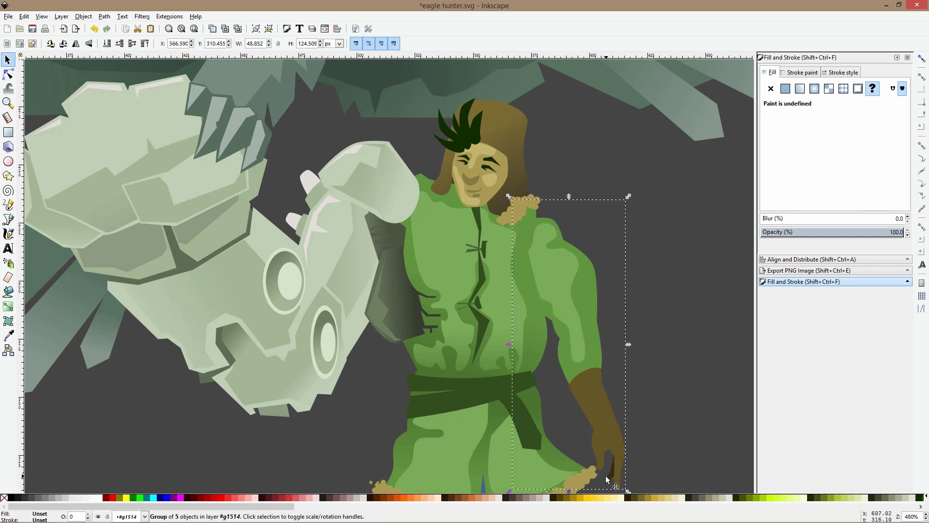
# Move the node on the coat torso's edge beside the human arm inward and upward to reshape the side of the chest
pyautogui.scroll(-2, 614, 429)
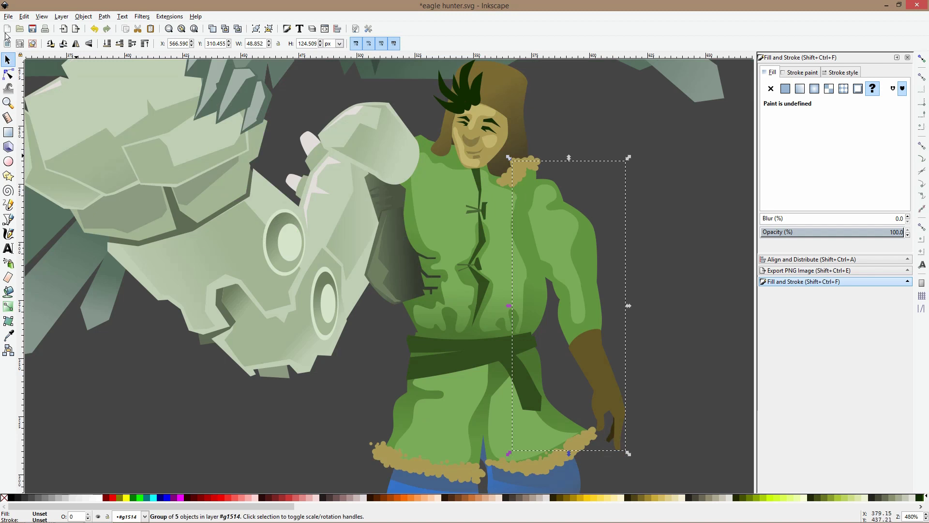
pyautogui.click(8, 74)
pyautogui.click(530, 248)
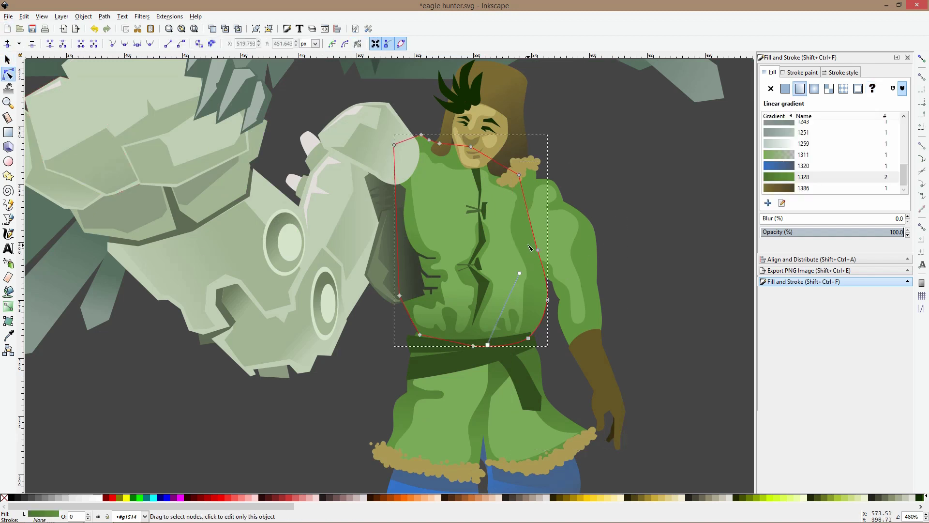
pyautogui.moveTo(539, 249)
pyautogui.mouseDown()
pyautogui.moveTo(528, 253)
pyautogui.moveTo(529, 234)
pyautogui.mouseUp()
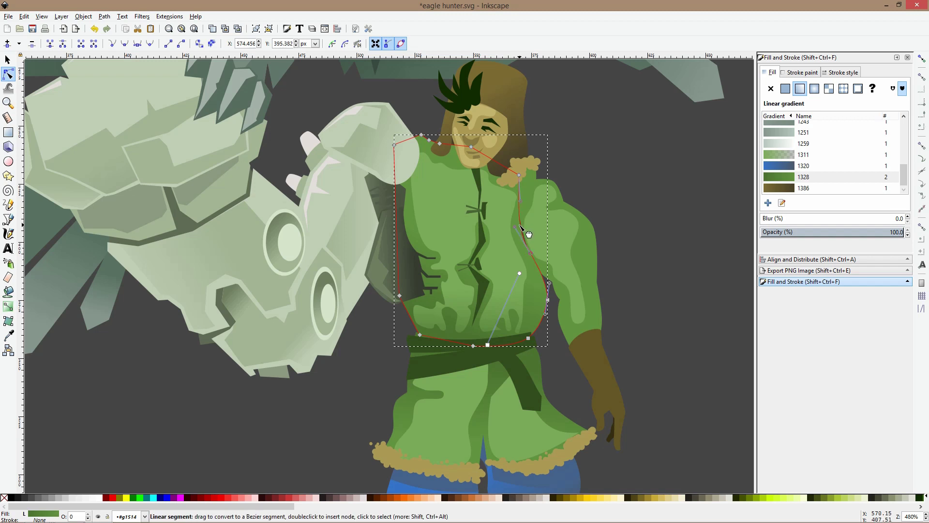
pyautogui.click(531, 236)
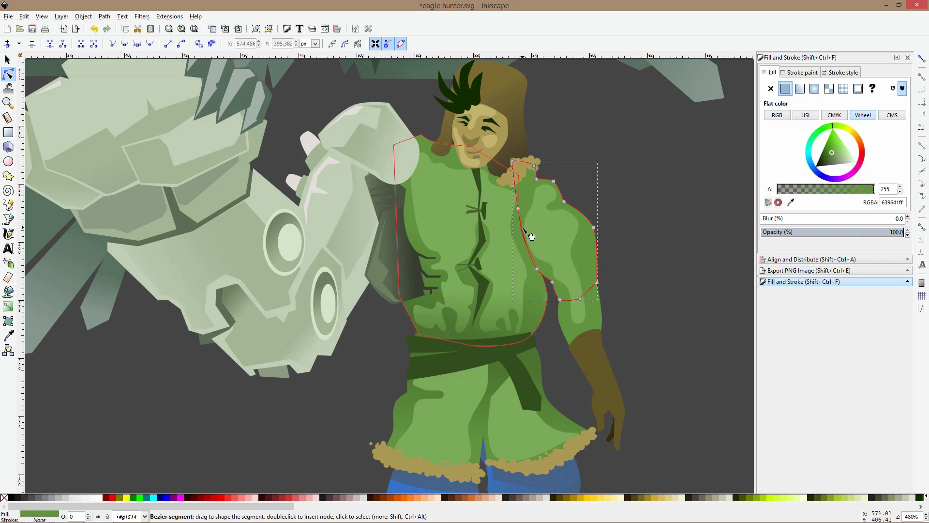
pyautogui.press('s')
pyautogui.click(668, 278)
pyautogui.scroll(-3, 669, 310)
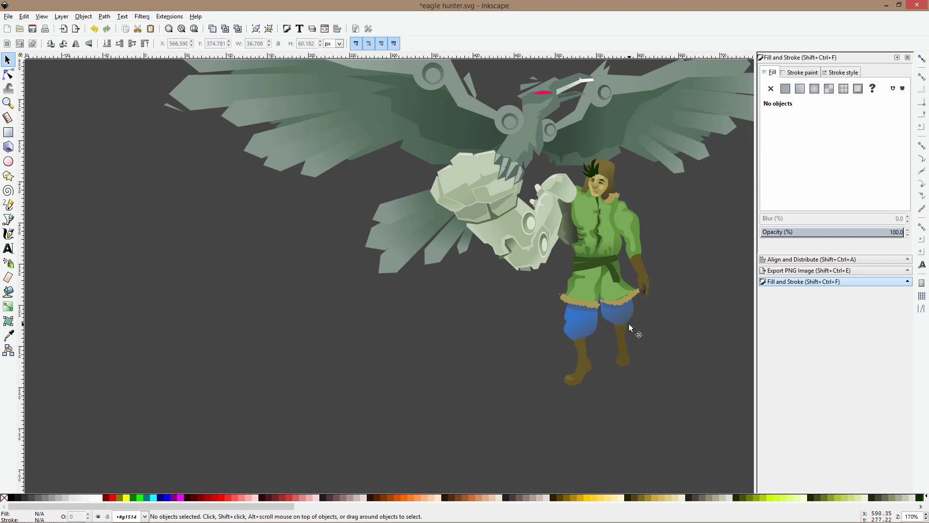
# Cut the tan fur trim from the coat's hem and paste it inside the hunter's group, repositioned along the hem
pyautogui.scroll(3, 626, 329)
pyautogui.click(616, 301)
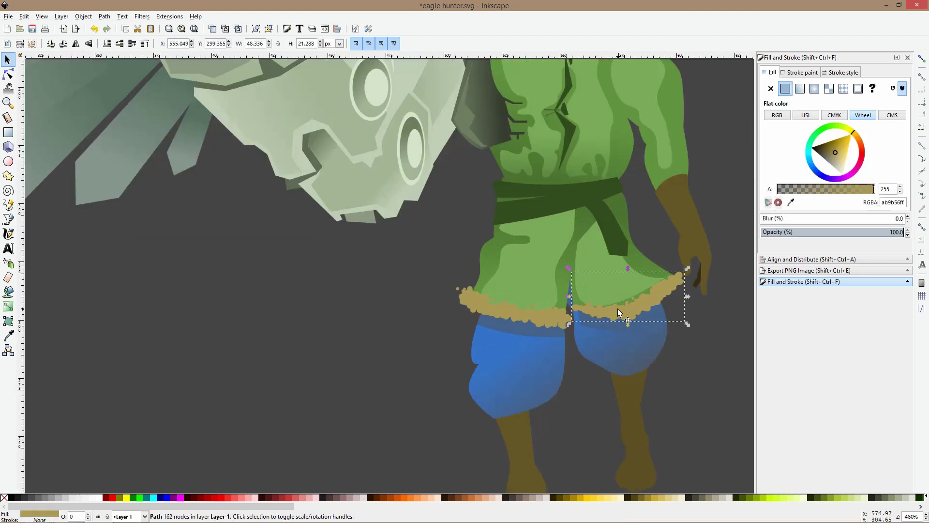
pyautogui.press('Delete')
pyautogui.click(533, 314)
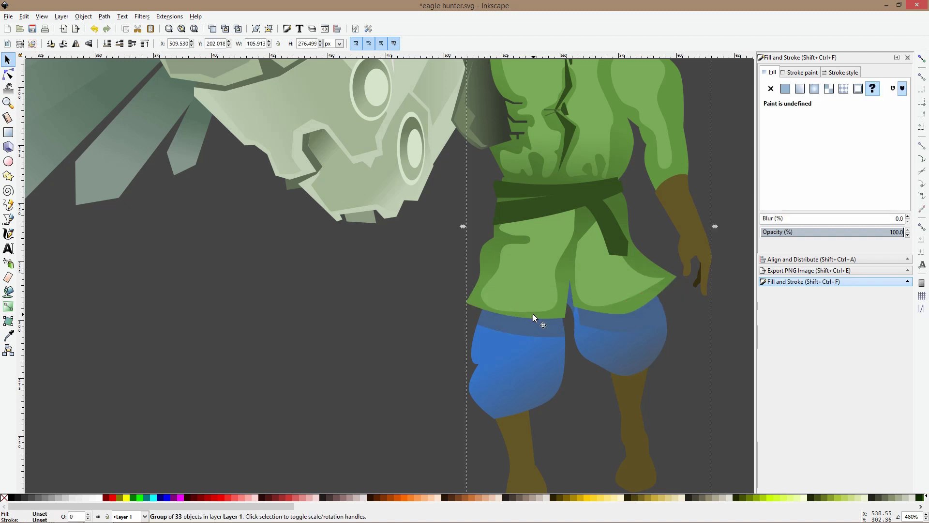
pyautogui.doubleClick(533, 314)
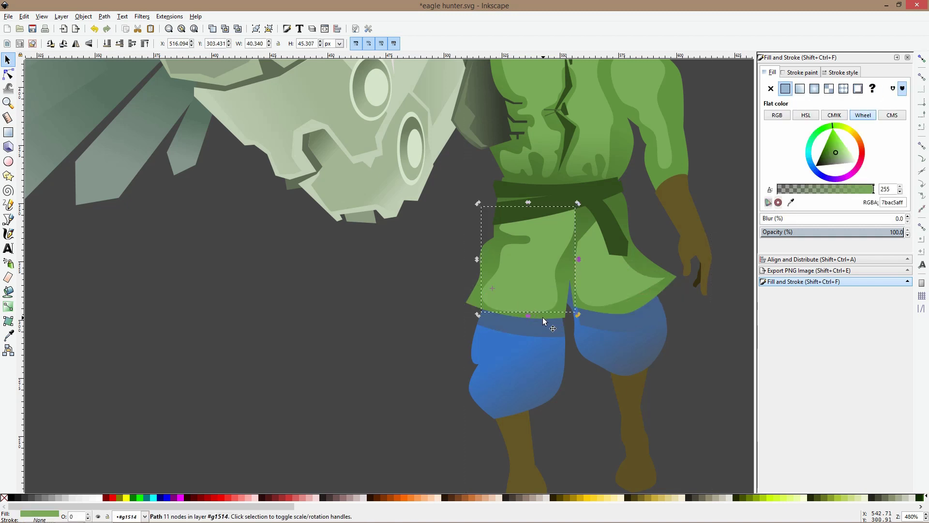
pyautogui.hotkey('ctrl', 'v')
pyautogui.moveTo(568, 332); pyautogui.dragTo(598, 313)
pyautogui.click(713, 376)
# Examine the whole illustration, the hunter's fur-trimmed coat and the eagle's magenta eye
pyautogui.keyDown('ctrl'); pyautogui.scroll(-4, 678, 350); pyautogui.keyUp('ctrl')
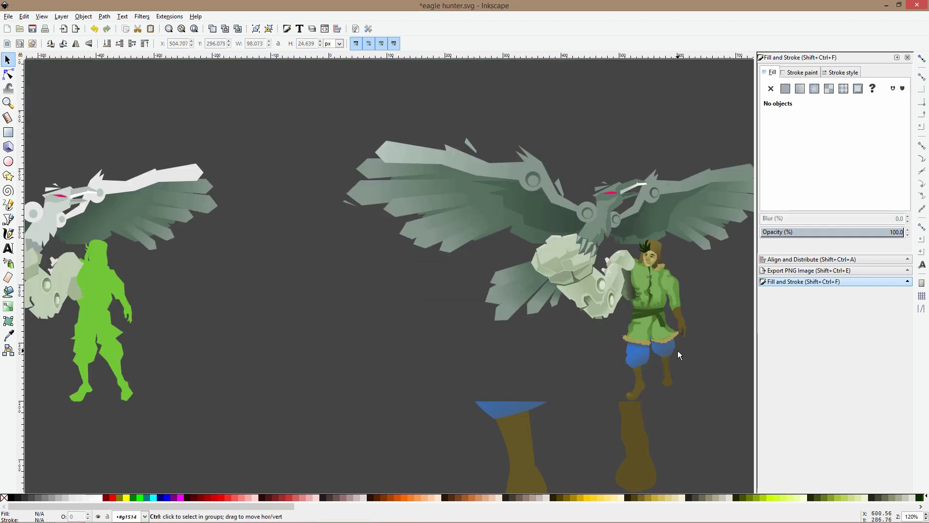
pyautogui.hscroll(10, 678, 355)
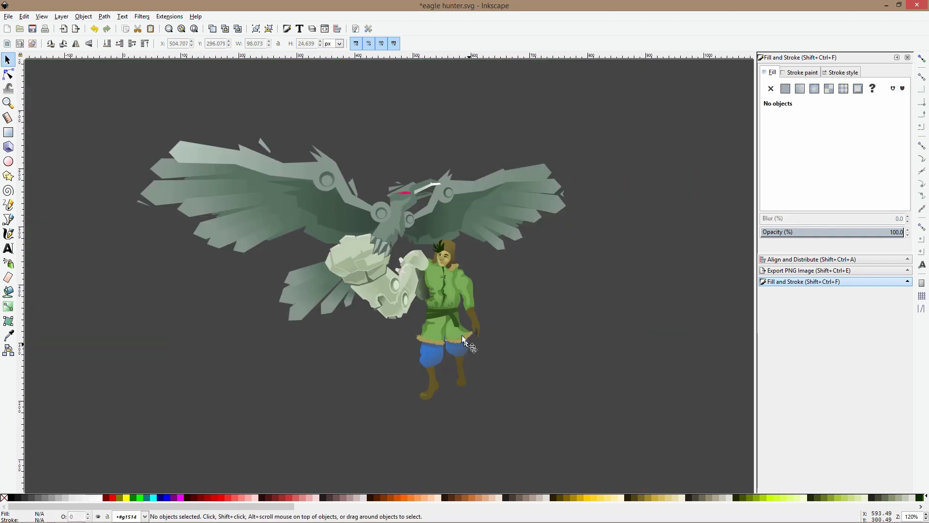
pyautogui.keyDown('ctrl'); pyautogui.scroll(3, 435, 275); pyautogui.keyUp('ctrl')
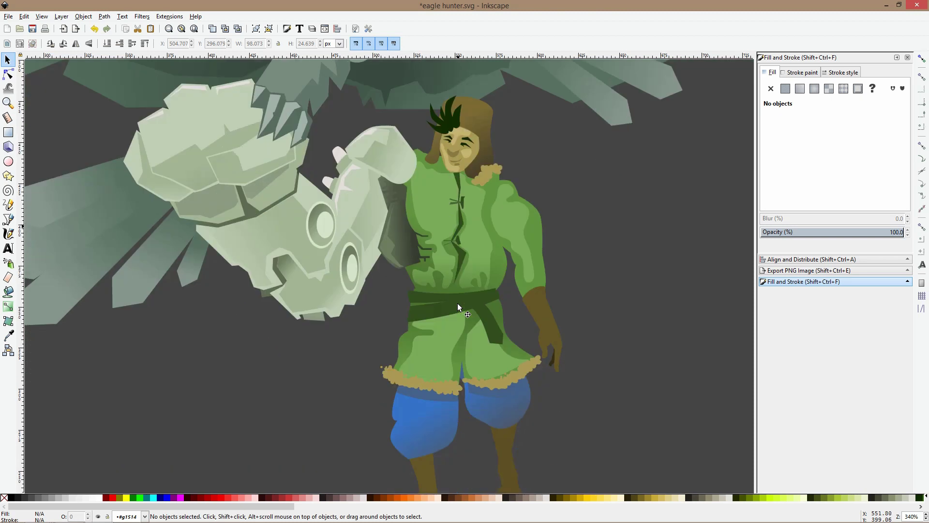
pyautogui.keyDown('ctrl'); pyautogui.scroll(-2, 540, 316); pyautogui.keyUp('ctrl')
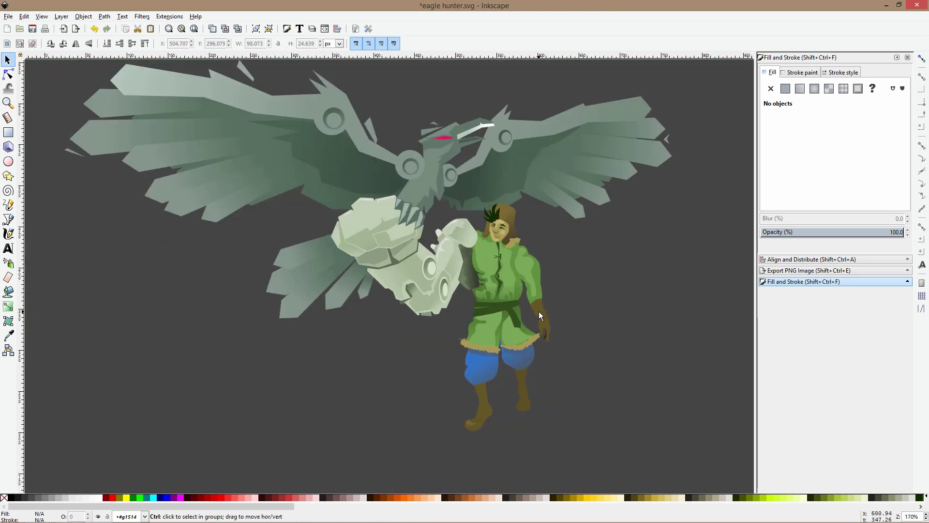
pyautogui.keyDown('ctrl'); pyautogui.scroll(4, 437, 116); pyautogui.keyUp('ctrl')
pyautogui.keyDown('ctrl'); pyautogui.click(463, 203); pyautogui.keyUp('ctrl')
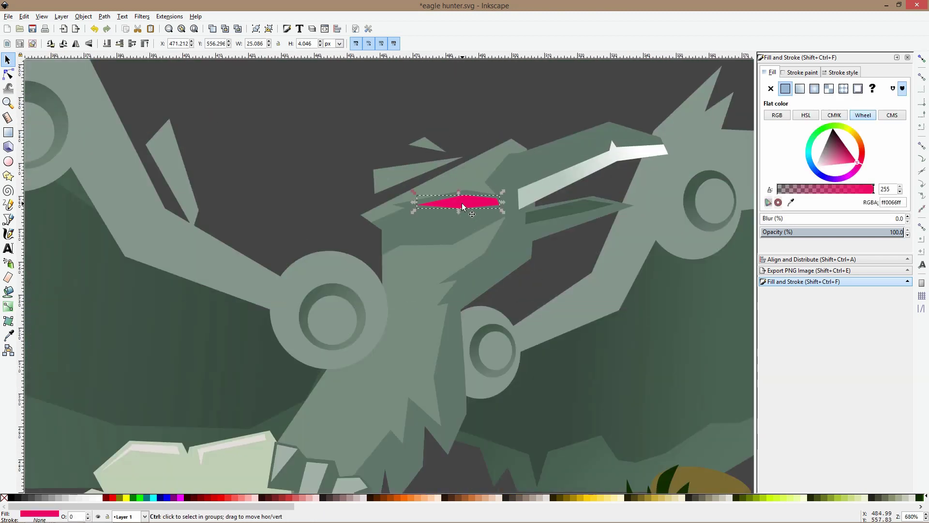
pyautogui.keyDown('ctrl'); pyautogui.scroll(-4, 411, 223); pyautogui.keyUp('ctrl')
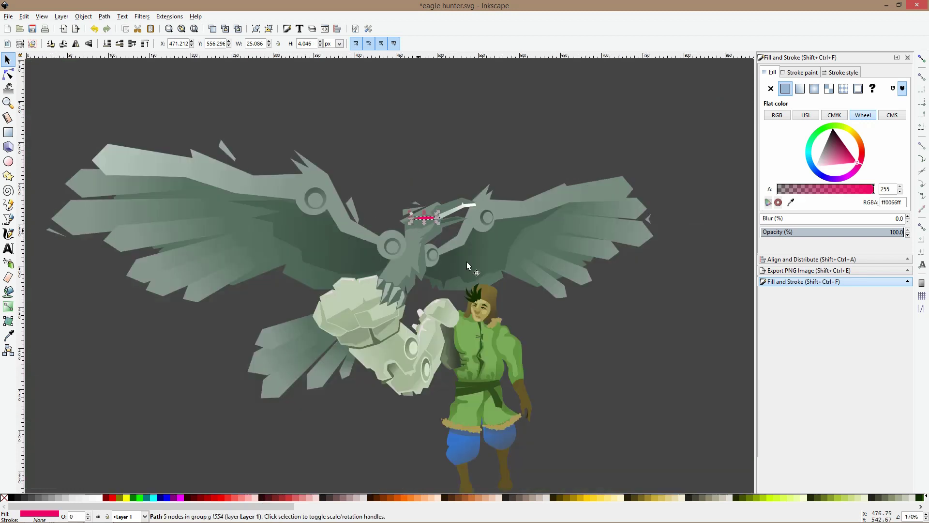
pyautogui.click(587, 318)
# Save the drawing, and duplicate the finished eagle and hunter, placing the copy beside the original
pyautogui.keyDown('ctrl'); pyautogui.scroll(-5, 565, 289); pyautogui.keyUp('ctrl')
pyautogui.hotkey('ctrl', 's')
pyautogui.moveTo(450, 195); pyautogui.dragTo(616, 352)
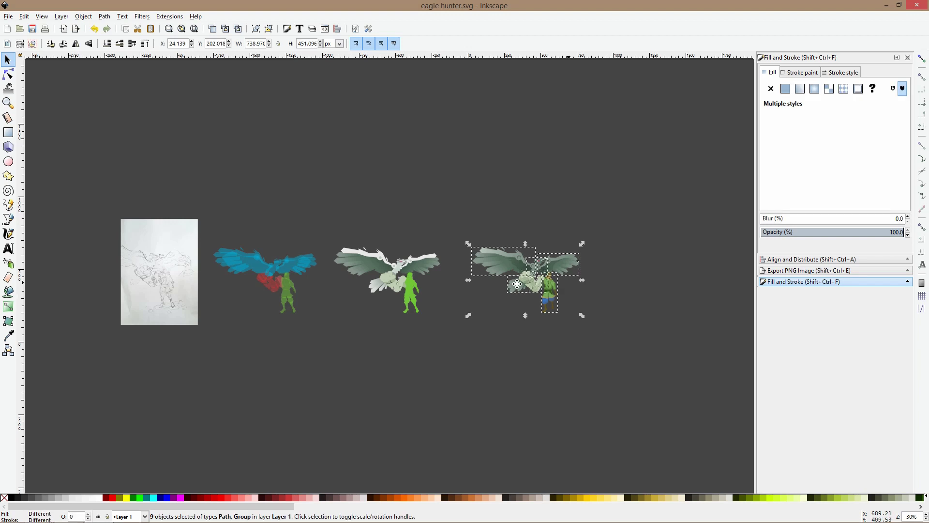
pyautogui.hscroll(3, 517, 284)
pyautogui.hotkey('ctrl', 'd')
pyautogui.moveTo(381, 278); pyautogui.dragTo(540, 278)
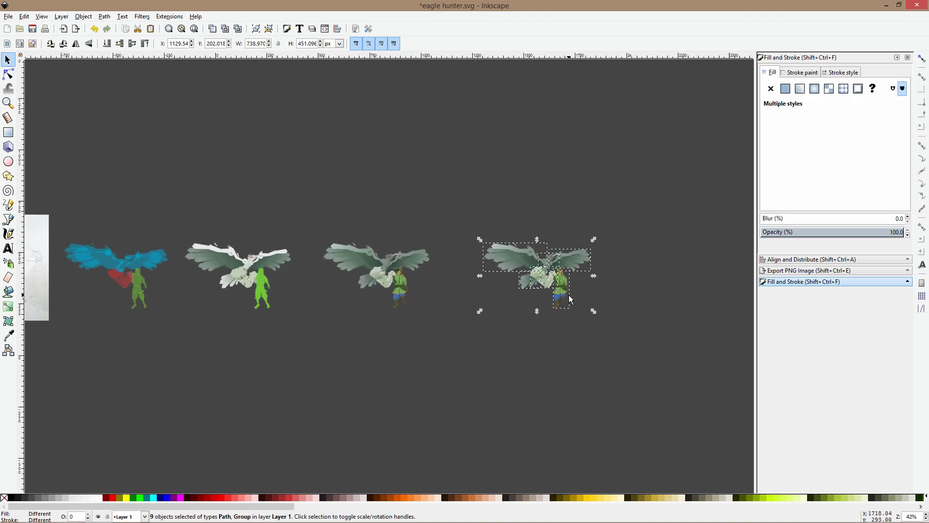
pyautogui.keyDown('ctrl'); pyautogui.scroll(5, 570, 299); pyautogui.keyUp('ctrl')
pyautogui.press('Escape')
# Recolour the end stop of the blue trousers' gradient in the copy with the dark green of the belt
pyautogui.keyDown('ctrl'); pyautogui.scroll(2, 527, 165); pyautogui.keyUp('ctrl')
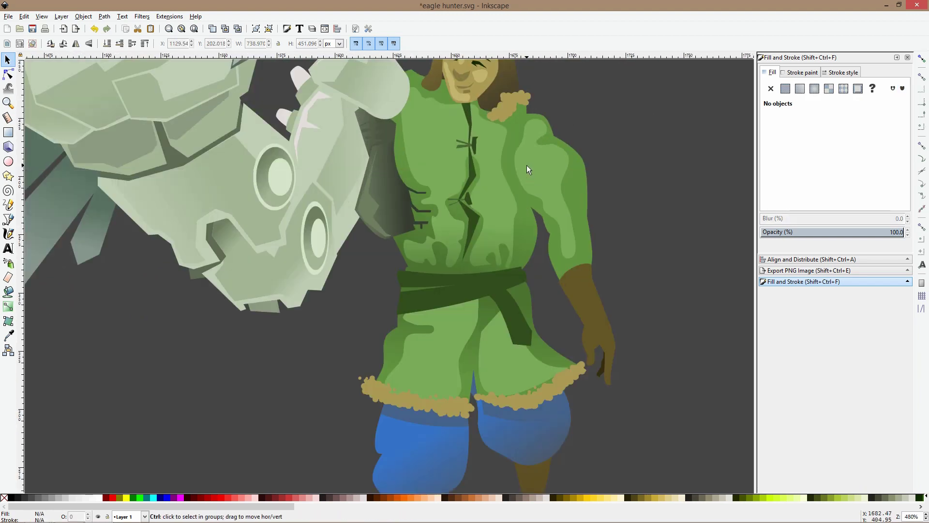
pyautogui.keyDown('ctrl'); pyautogui.click(486, 133); pyautogui.keyUp('ctrl')
pyautogui.scroll(-3, 501, 373)
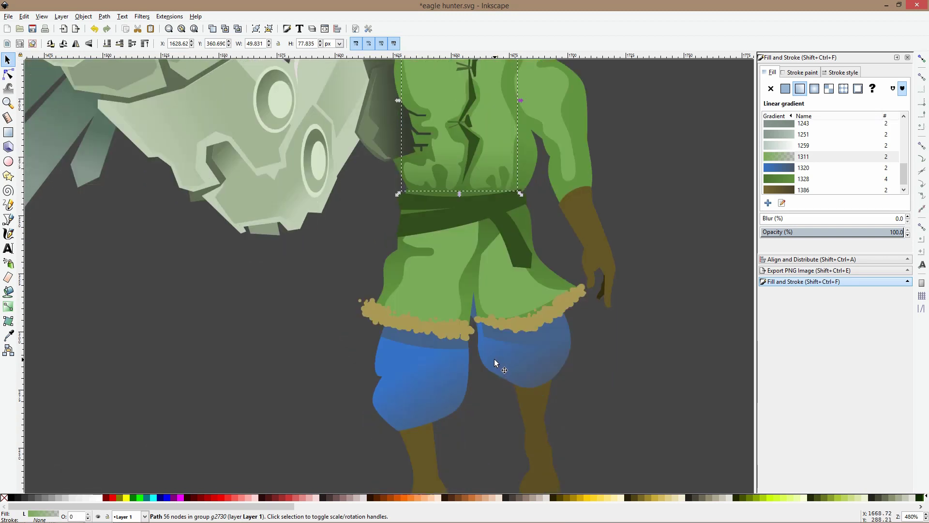
pyautogui.keyDown('ctrl'); pyautogui.scroll(-4, 495, 359); pyautogui.keyUp('ctrl')
pyautogui.keyDown('ctrl'); pyautogui.scroll(2, 495, 360); pyautogui.keyUp('ctrl')
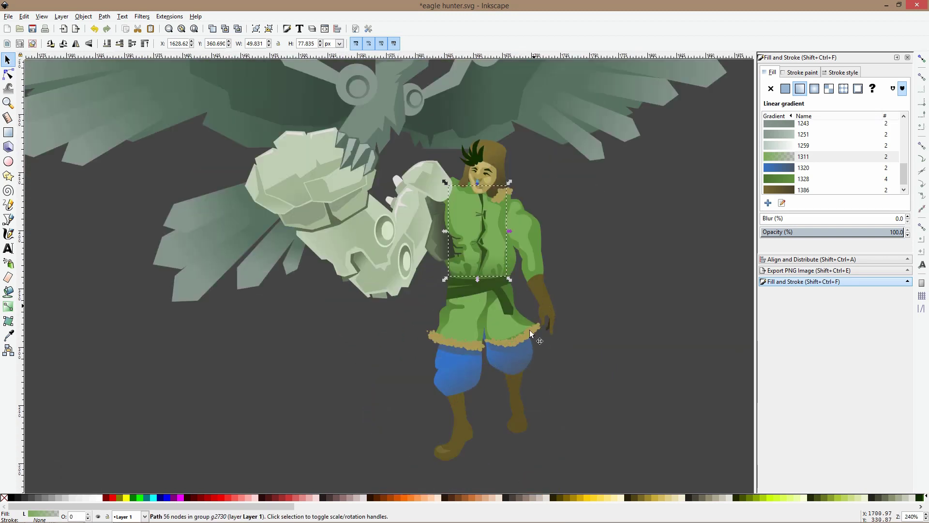
pyautogui.keyDown('ctrl'); pyautogui.scroll(2, 517, 359); pyautogui.keyUp('ctrl')
pyautogui.keyDown('ctrl'); pyautogui.click(487, 366); pyautogui.keyUp('ctrl')
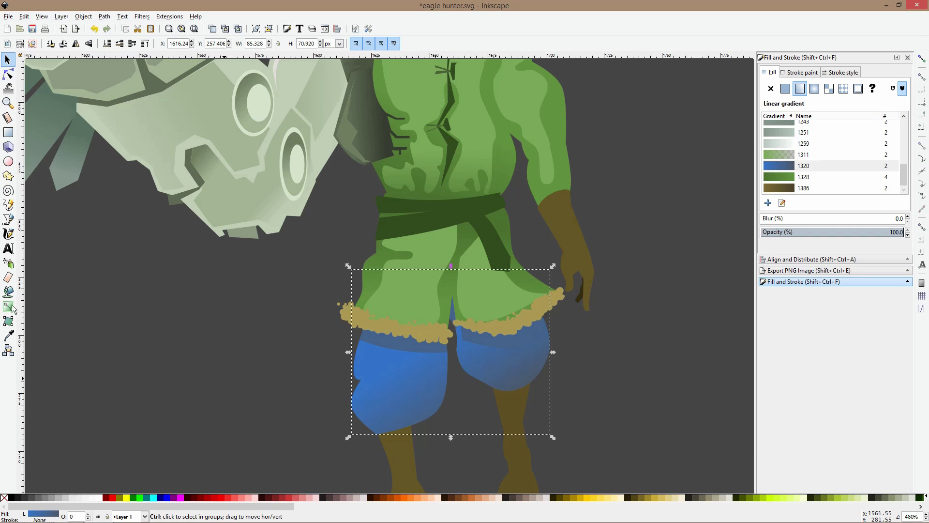
pyautogui.click(8, 335)
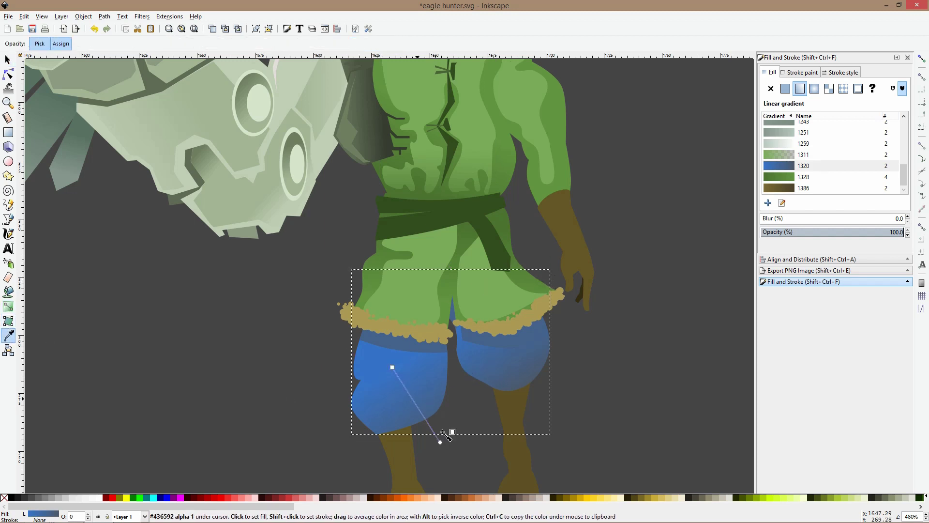
pyautogui.click(507, 239)
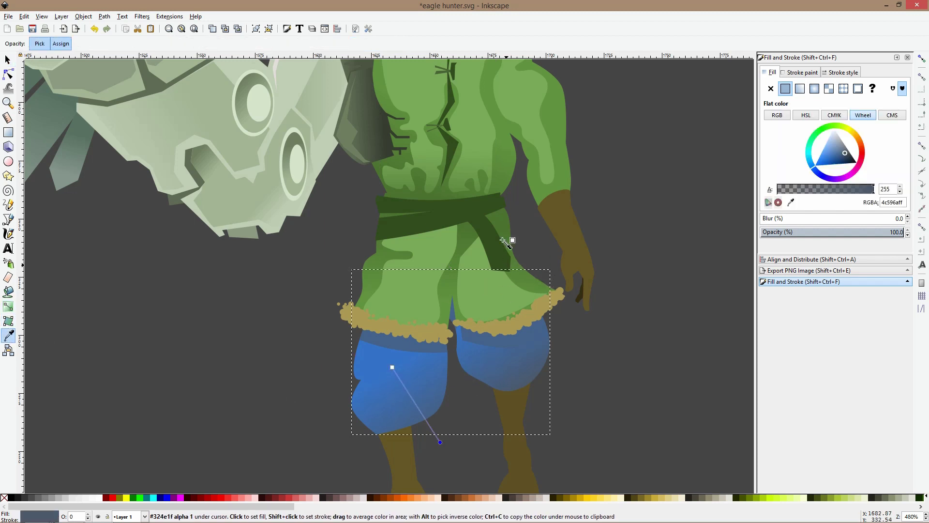
# Shift the start stop of the trousers' gradient slightly and recolour it with the dark teal green sampled from the shaded trouser leg
pyautogui.moveTo(393, 370); pyautogui.dragTo(400, 362)
pyautogui.click(395, 362)
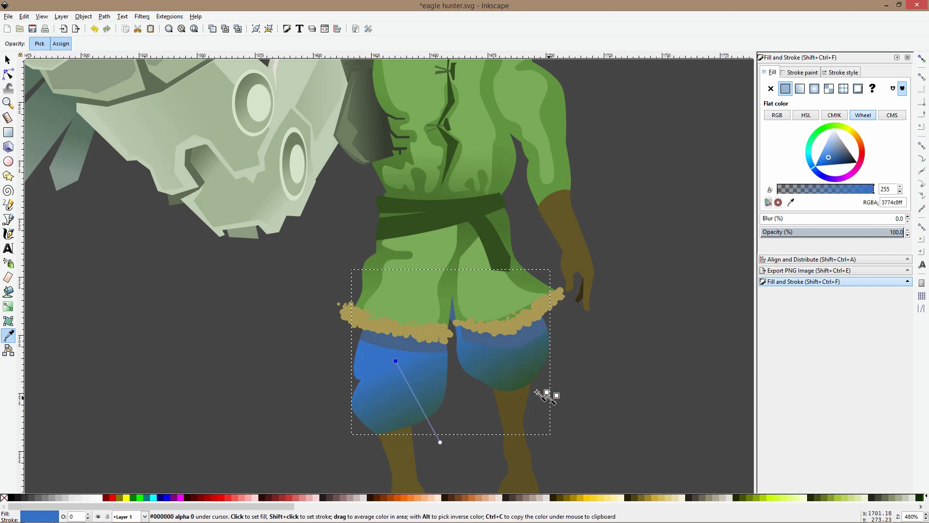
pyautogui.click(508, 379)
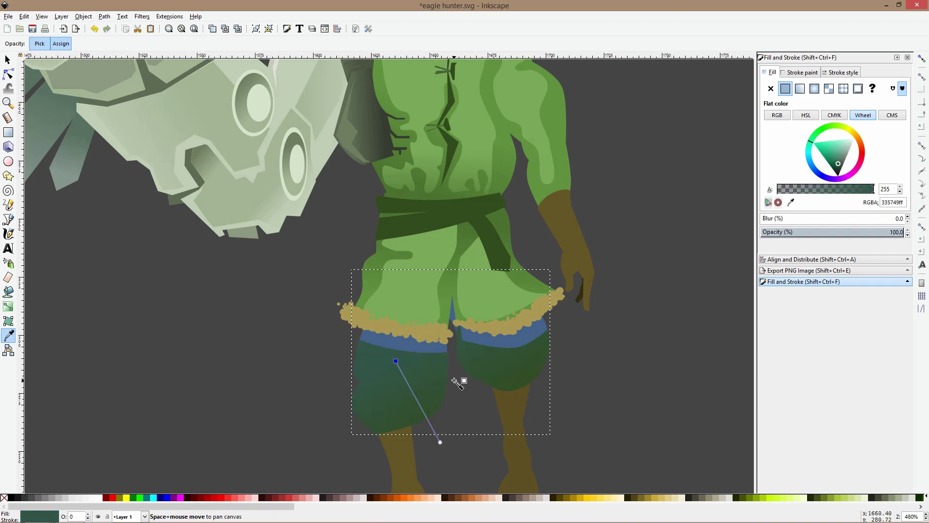
# Recolour the blue shadow strip under the coat's hem with the trousers' dark green and shift its hue to 264f25ff
pyautogui.press('s')
pyautogui.keyDown('ctrl'); pyautogui.click(435, 355); pyautogui.keyUp('ctrl')
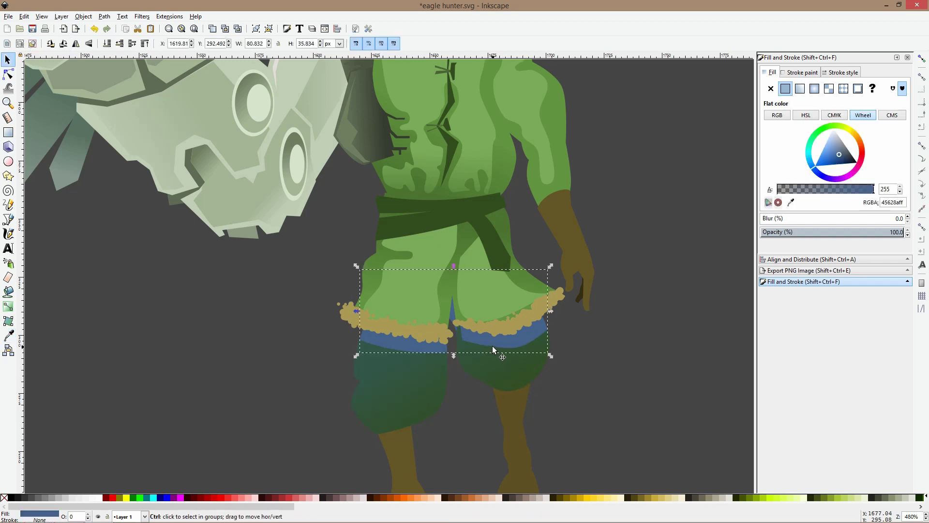
pyautogui.click(9, 335)
pyautogui.click(534, 376)
pyautogui.press('s')
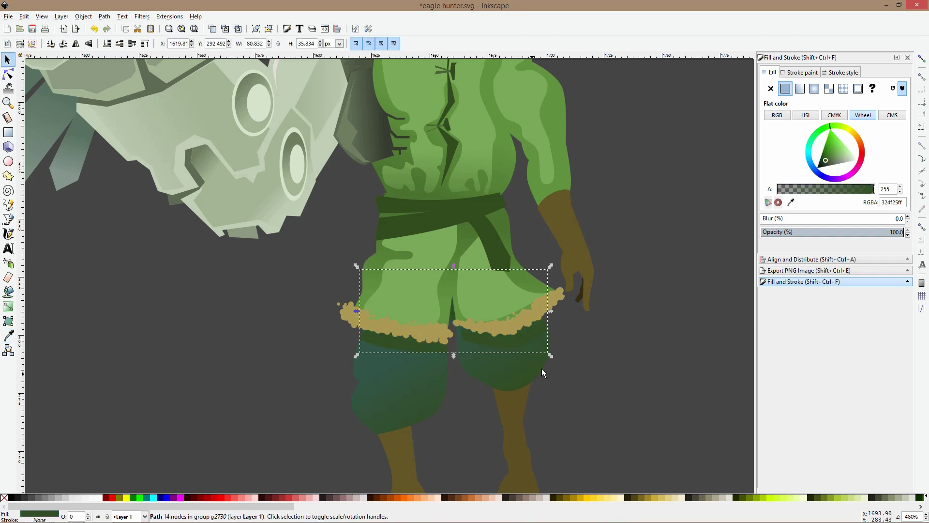
pyautogui.click(823, 129)
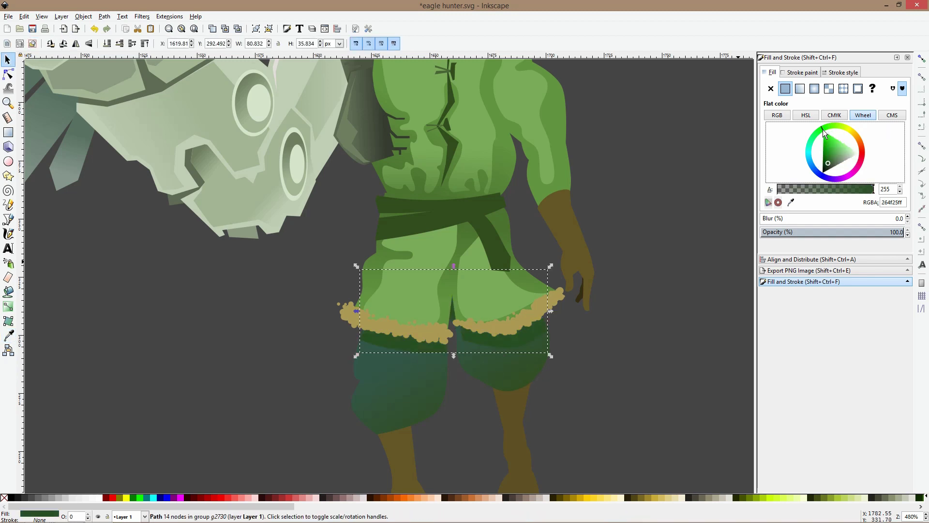
pyautogui.click(649, 208)
# Compare the recoloured hunter in the copy with the neighbouring original
pyautogui.scroll(-5, 663, 226)
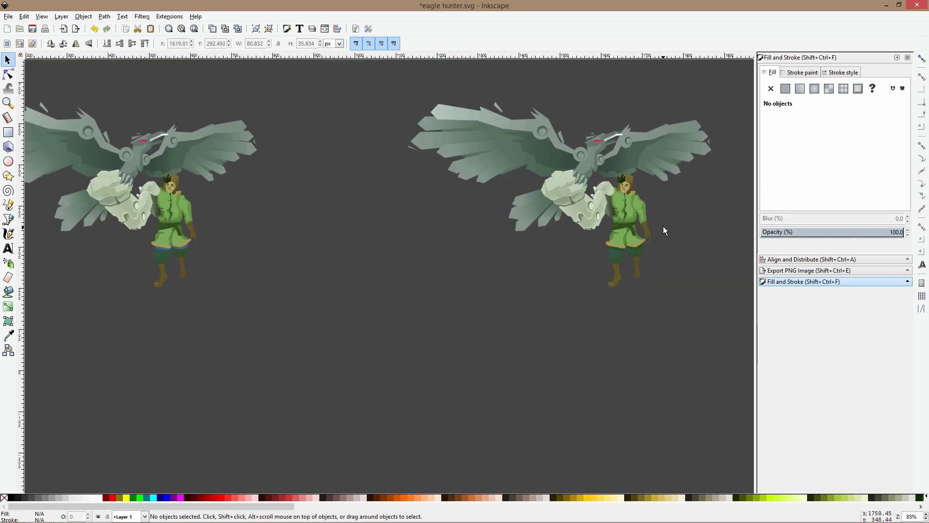
pyautogui.scroll(3, 655, 239)
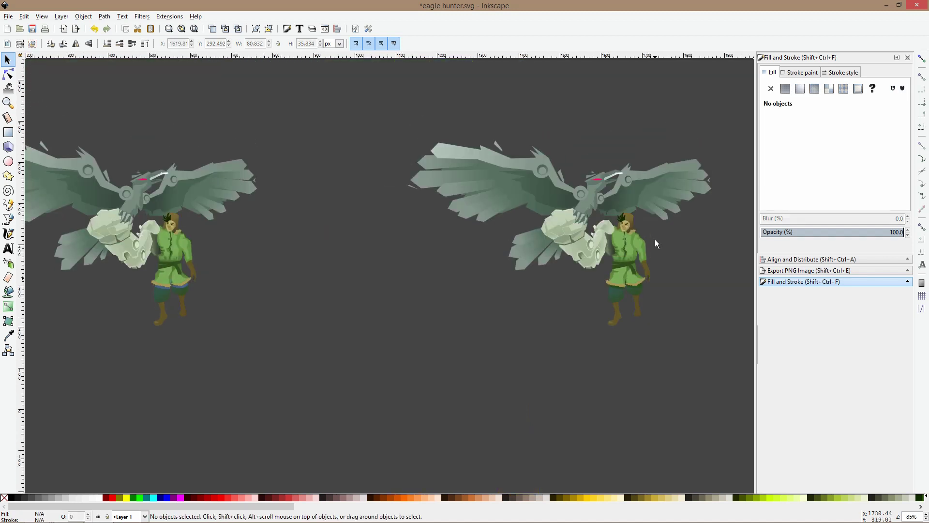
pyautogui.moveTo(684, 265); pyautogui.dragTo(532, 253)
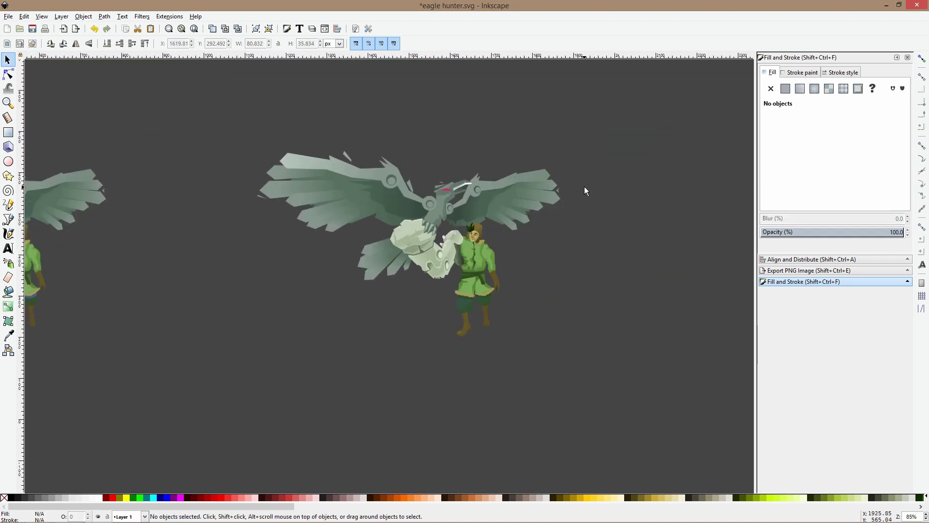
pyautogui.moveTo(596, 186); pyautogui.dragTo(747, 163)
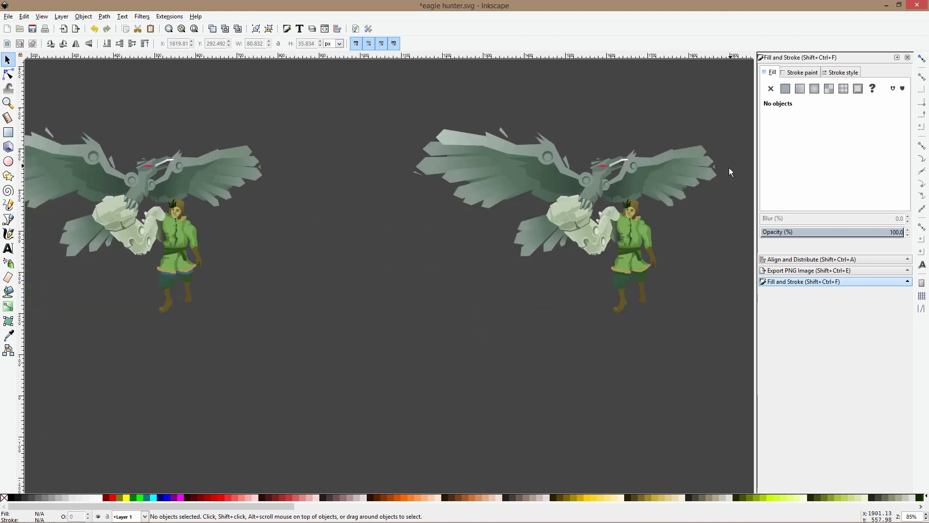
pyautogui.moveTo(693, 173); pyautogui.dragTo(599, 226)
pyautogui.scroll(2, 551, 245)
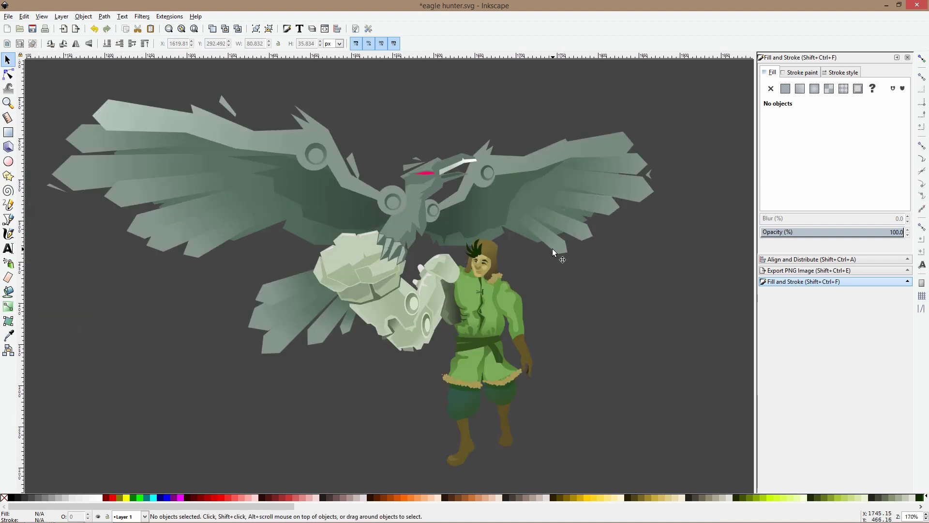
# Draw an open V-shaped path with the Bezier tool, running from the giant arm's edge down below it and back up
pyautogui.click(8, 220)
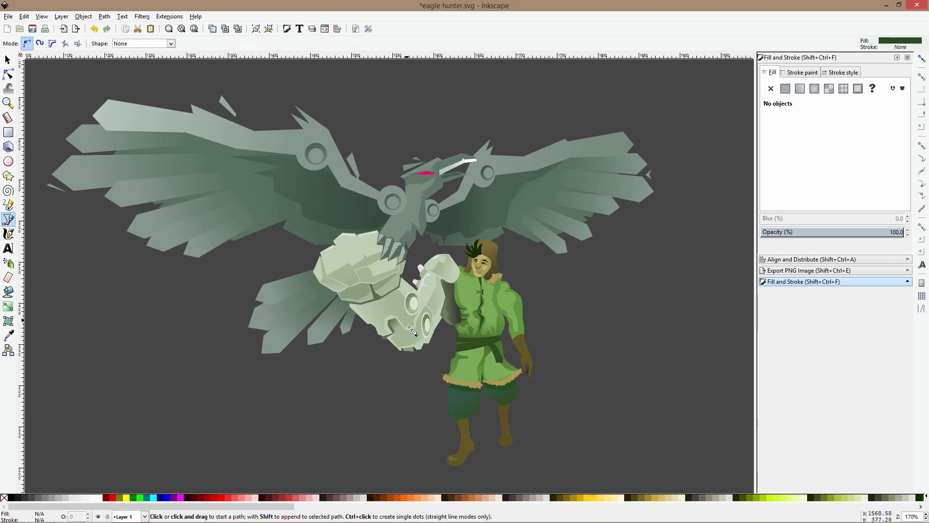
pyautogui.scroll(3, 413, 331)
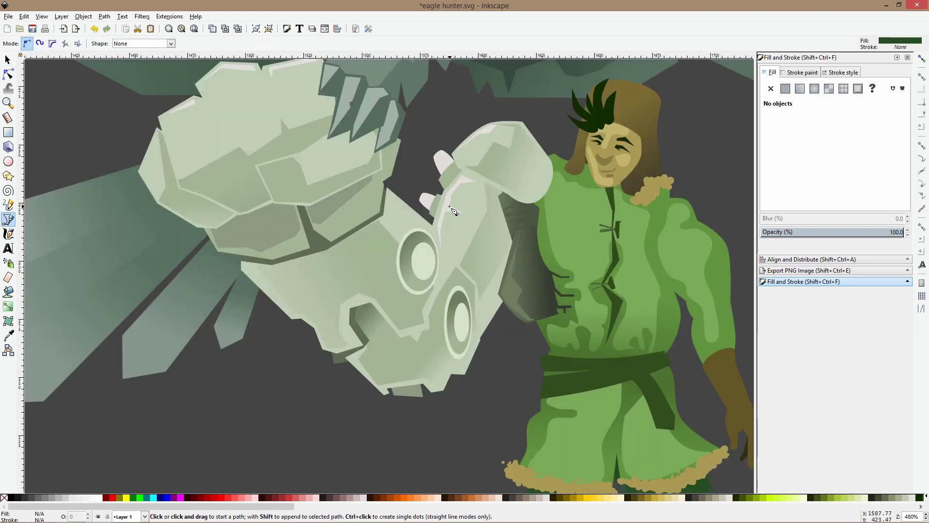
pyautogui.click(494, 300)
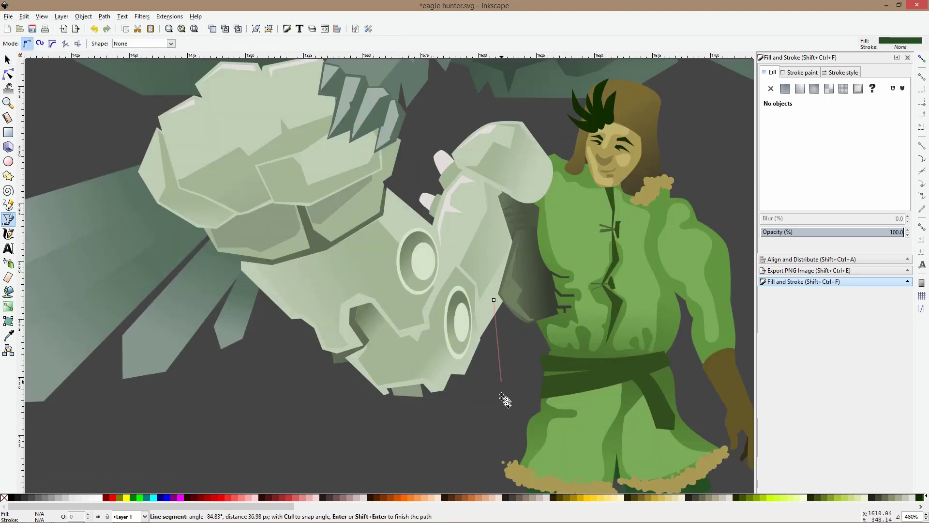
pyautogui.click(457, 438)
pyautogui.doubleClick(405, 367)
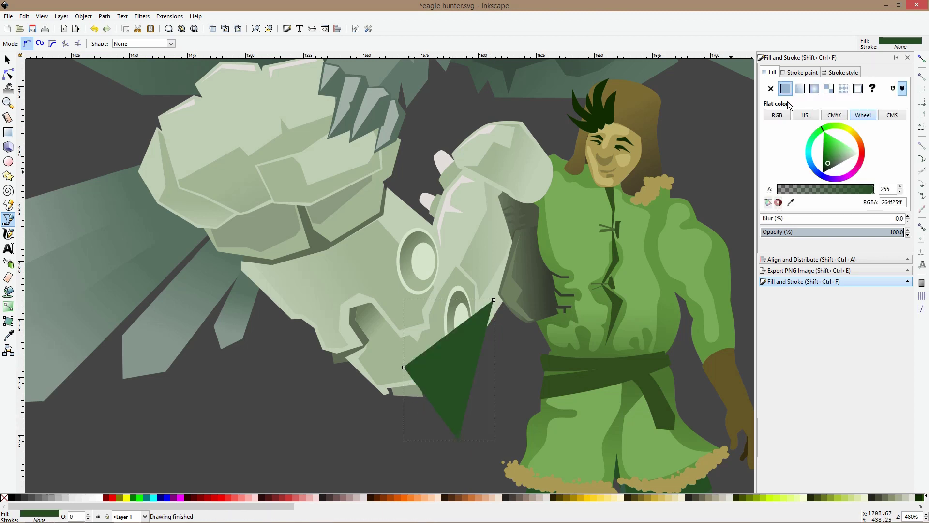
# Give the V-shaped path no fill and a flat stroke in the pale green a3b695 sampled from the giant arm
pyautogui.click(771, 88)
pyautogui.click(801, 72)
pyautogui.click(786, 89)
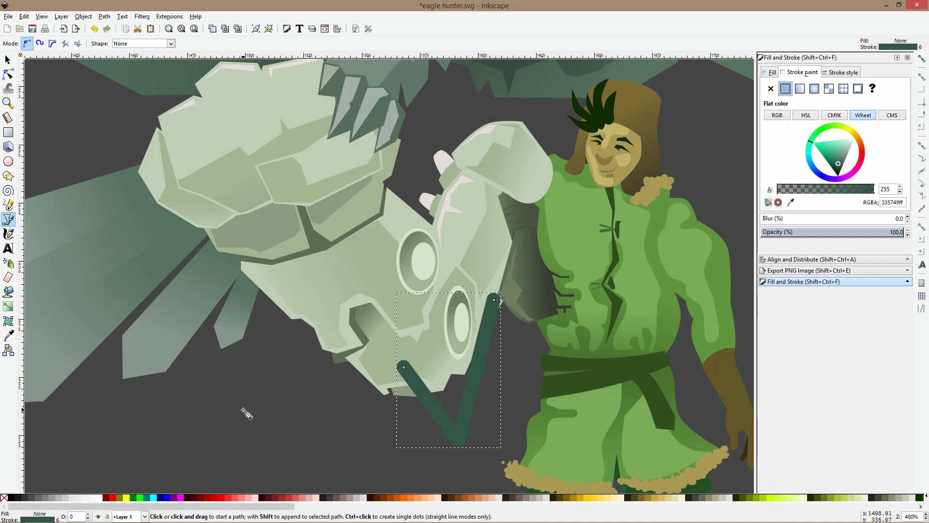
pyautogui.click(9, 335)
pyautogui.click(367, 280)
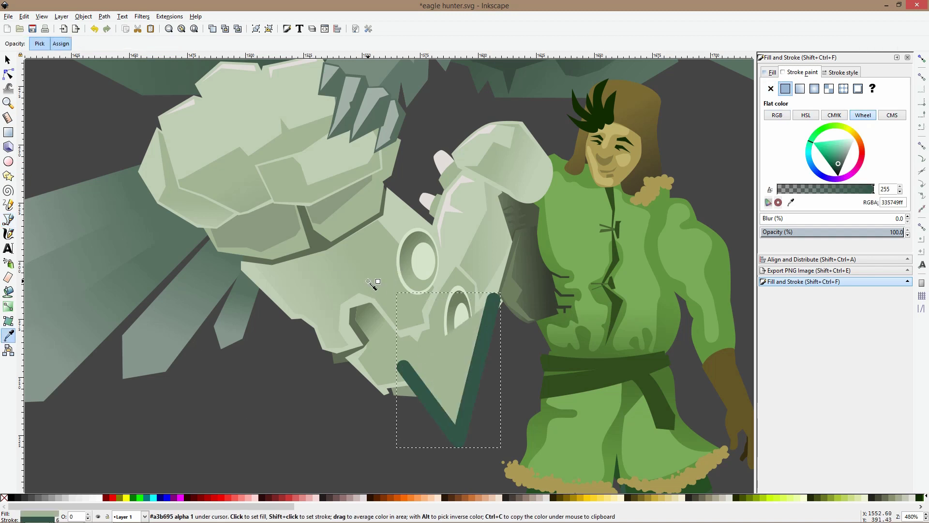
pyautogui.keyDown('shift'); pyautogui.click(369, 282); pyautogui.keyUp('shift')
pyautogui.click(769, 72)
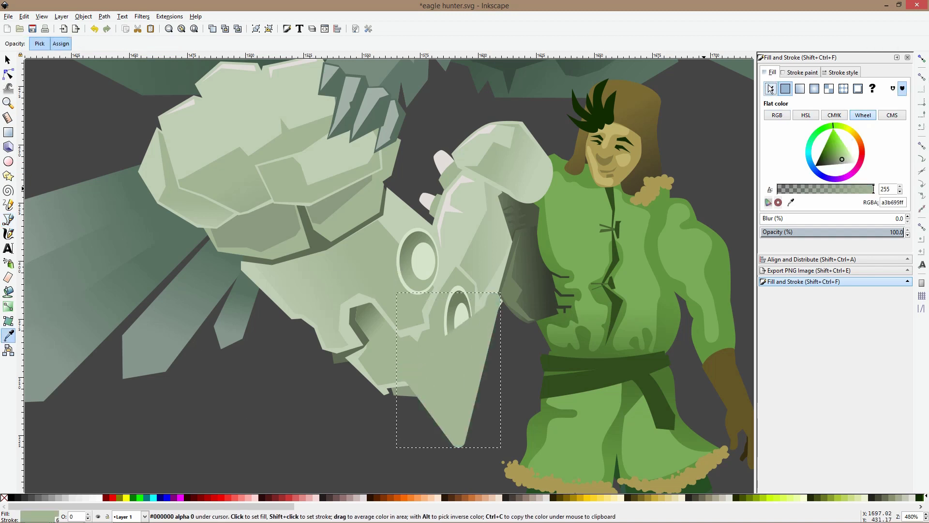
pyautogui.click(772, 88)
# Set the V-shaped path's stroke width to 2 px
pyautogui.click(856, 73)
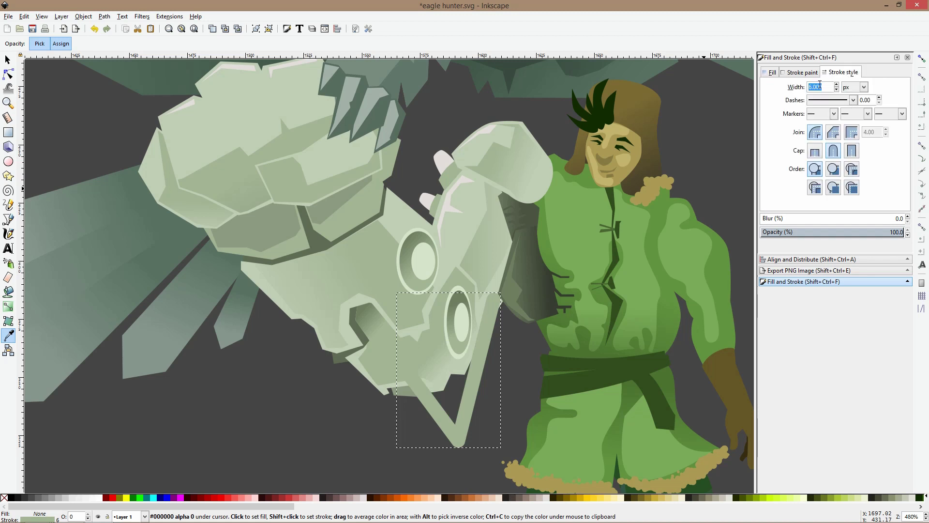
pyautogui.write('12')
pyautogui.press('Return')
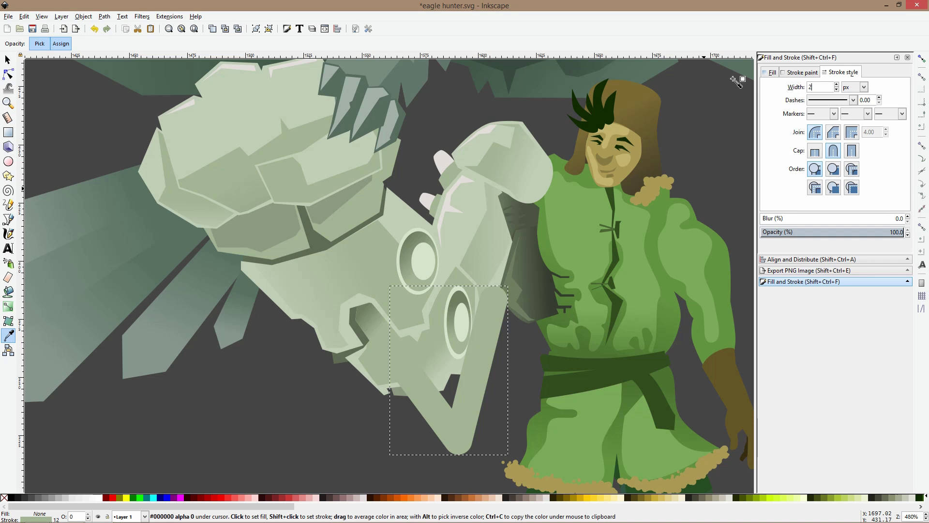
pyautogui.press('Return')
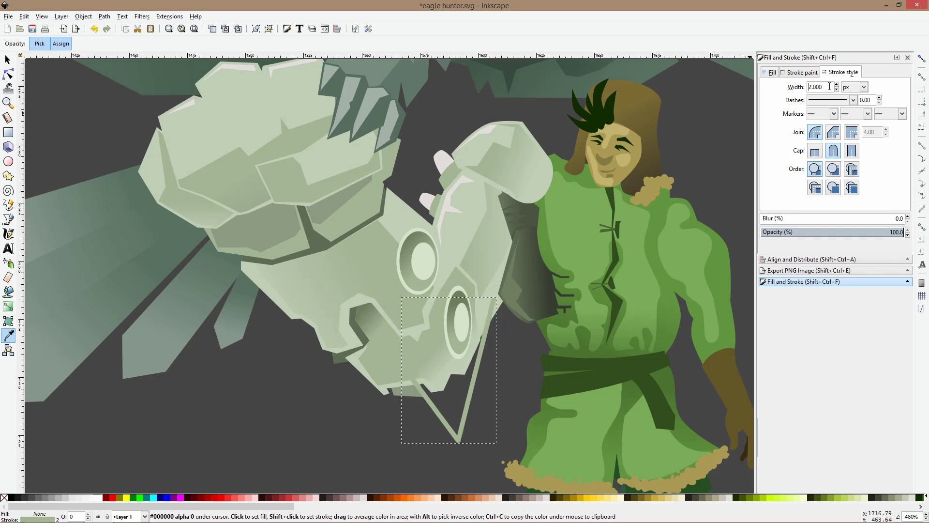
# Make the path's lowest node smooth and shift it slightly so the V becomes a rounded hanging loop
pyautogui.click(8, 74)
pyautogui.scroll(-6, 460, 325)
pyautogui.keyDown('ctrl'); pyautogui.click(460, 325); pyautogui.keyUp('ctrl')
pyautogui.moveTo(460, 326); pyautogui.dragTo(452, 328)
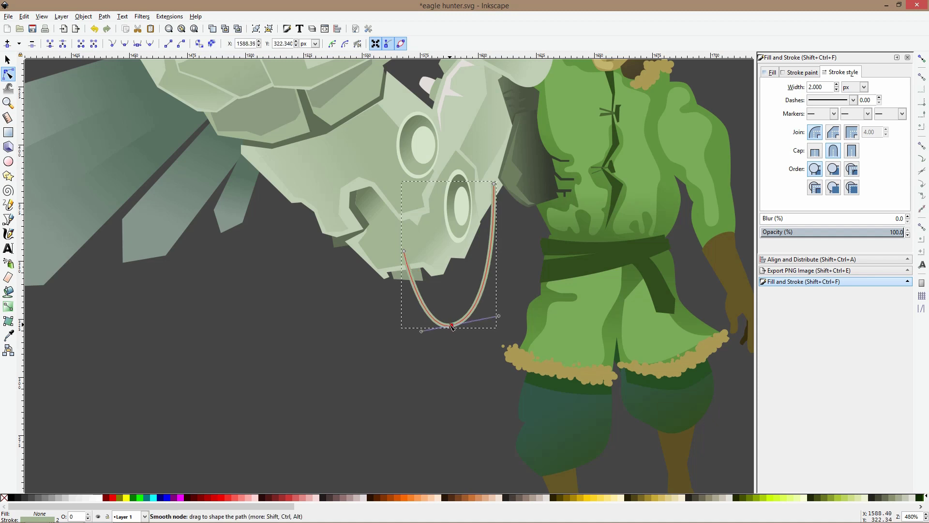
# Move the hanging loop into the giant arm's group, offset it slightly and lower it behind the arm's plates
pyautogui.press('s')
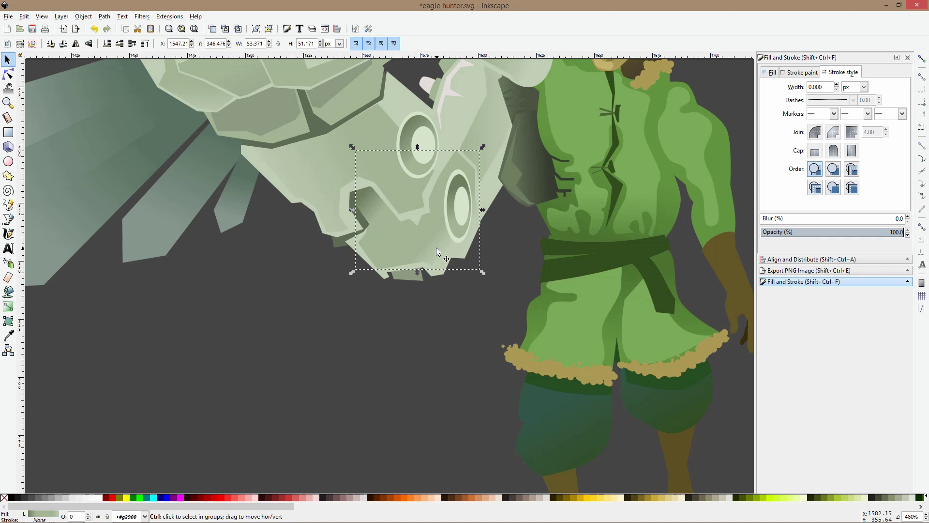
pyautogui.moveTo(457, 294); pyautogui.dragTo(445, 288)
pyautogui.press('pagedown')
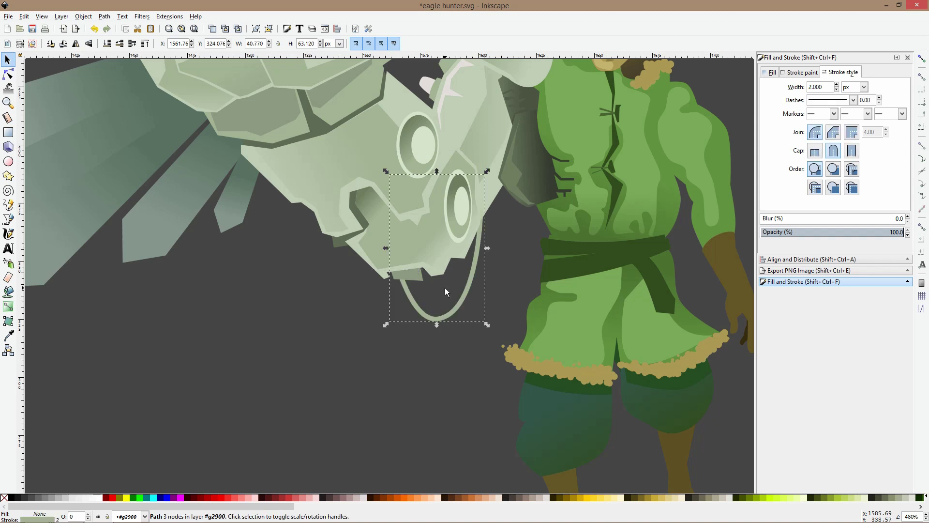
pyautogui.press('pageup')
# Duplicate the hanging loop and move the copy's three nodes to form a shallower loop with wider ends
pyautogui.click(8, 74)
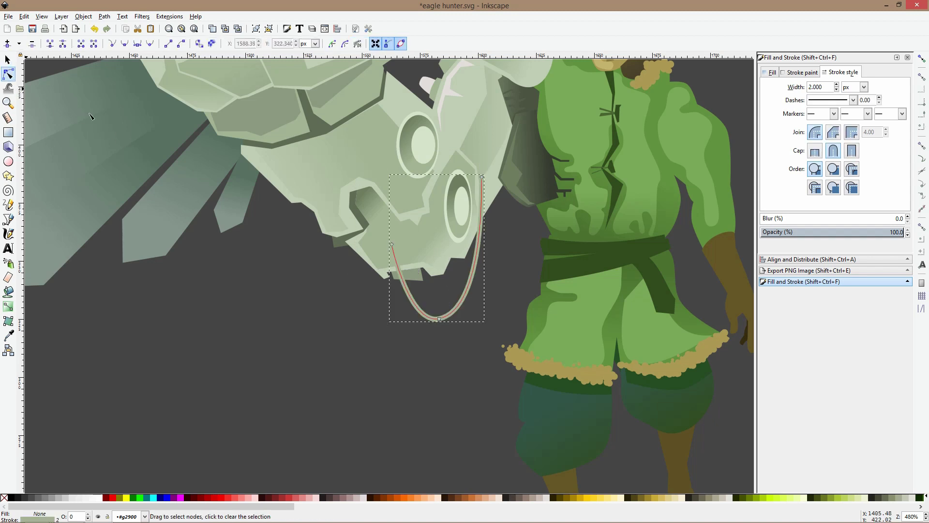
pyautogui.moveTo(392, 244); pyautogui.dragTo(379, 241)
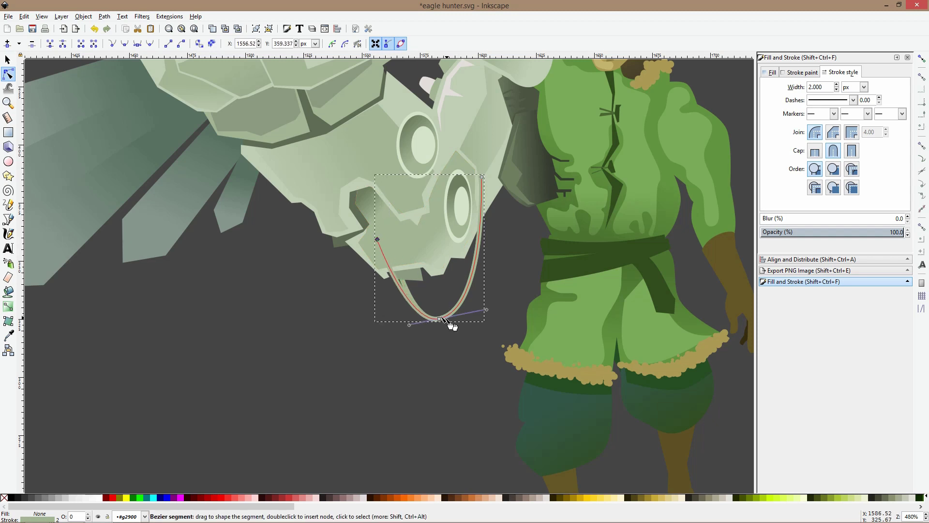
pyautogui.moveTo(439, 319); pyautogui.dragTo(438, 303)
pyautogui.moveTo(483, 177); pyautogui.dragTo(493, 180)
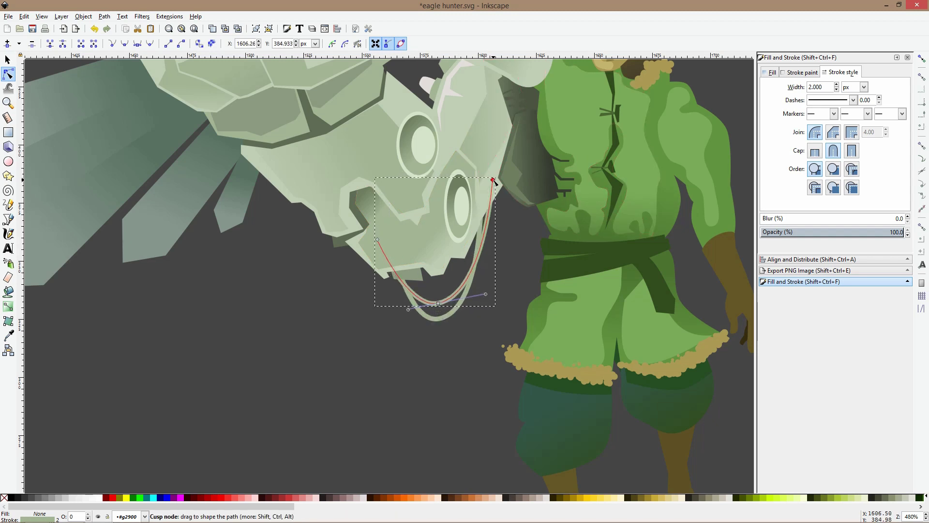
pyautogui.press('s')
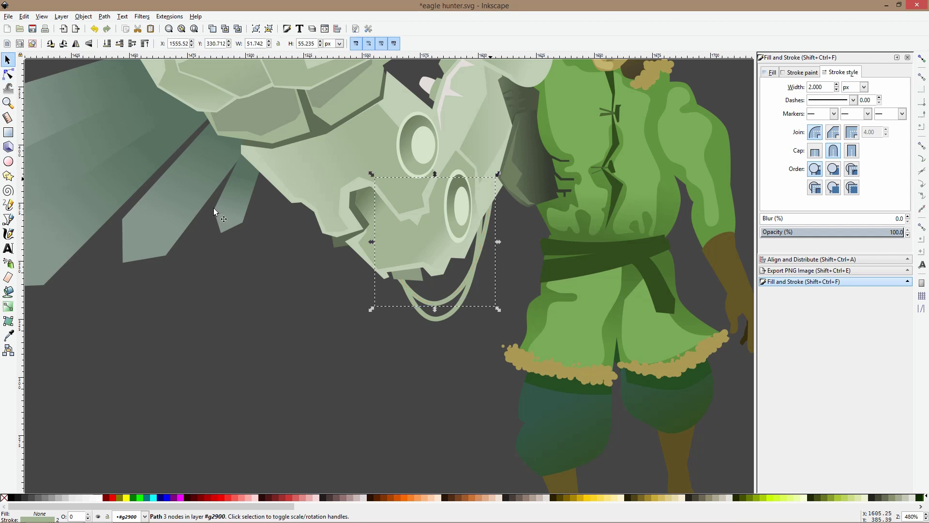
# Recolour the shallower loop's stroke with the dark grey-green sampled from the shaded bracer beside the hunter's chest
pyautogui.click(9, 335)
pyautogui.keyDown('shift'); pyautogui.click(516, 176); pyautogui.keyUp('shift')
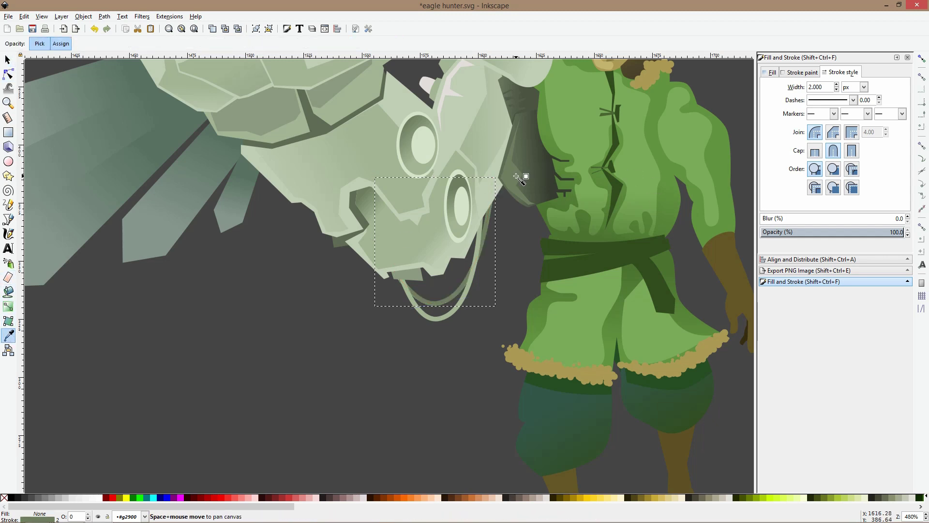
pyautogui.press('s')
pyautogui.scroll(-5, 512, 241)
pyautogui.scroll(4, 512, 242)
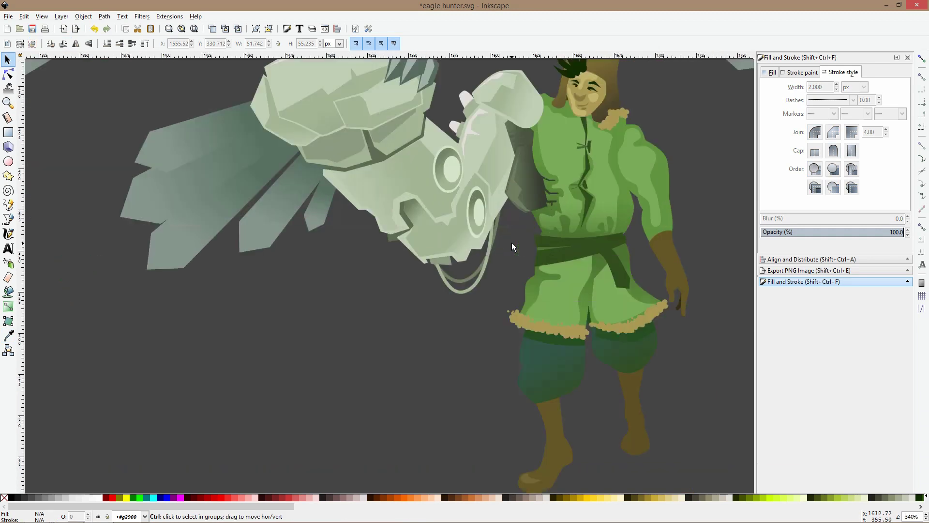
# Duplicate the darker loop, raise the copy, scale it down and hang it between the giant arm and the hunter's belt
pyautogui.scroll(1, 44, 231)
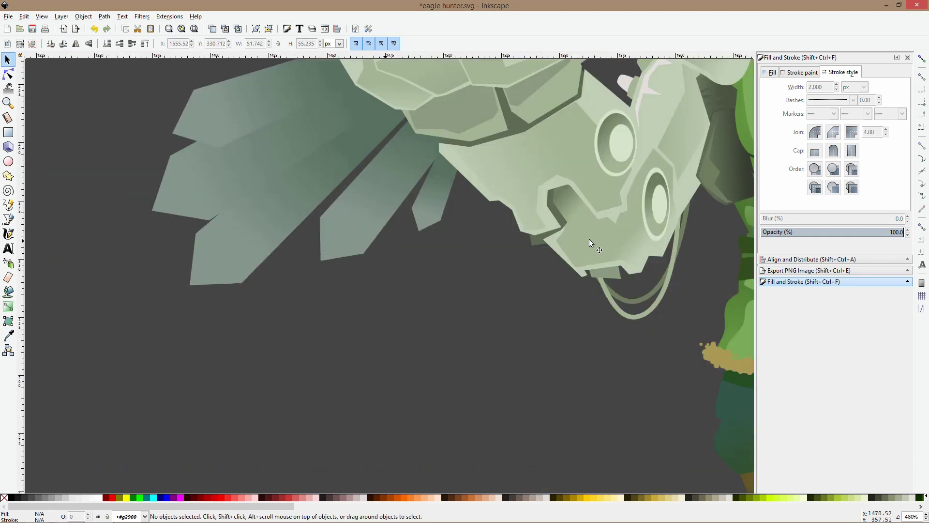
pyautogui.hscroll(10, 284, 269)
pyautogui.keyDown('ctrl'); pyautogui.click(292, 243); pyautogui.keyUp('ctrl')
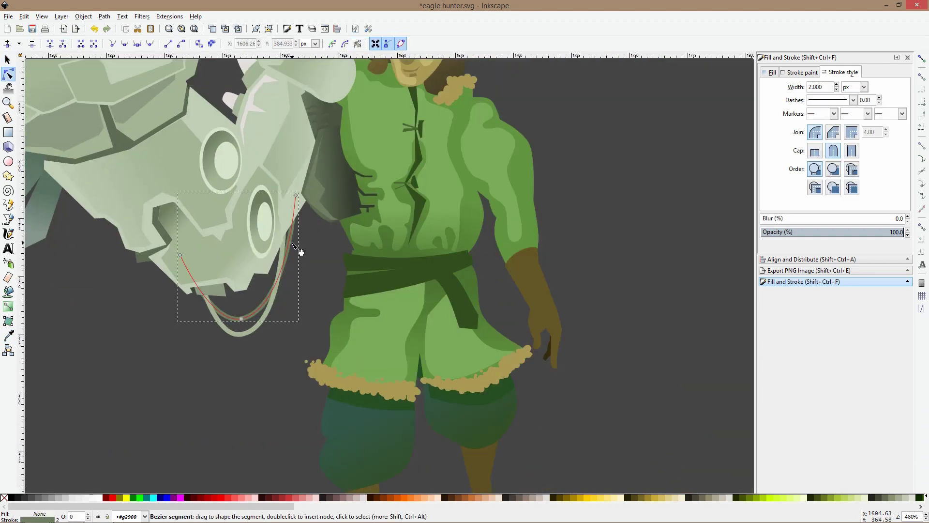
pyautogui.press('pageup')
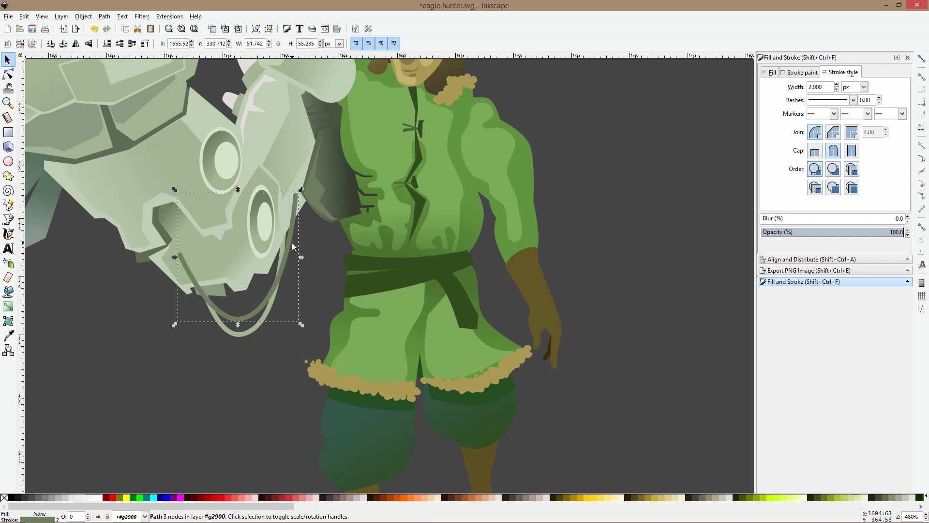
pyautogui.moveTo(292, 242)
pyautogui.mouseDown()
pyautogui.moveTo(404, 250)
pyautogui.moveTo(408, 242)
pyautogui.moveTo(371, 226)
pyautogui.mouseUp()
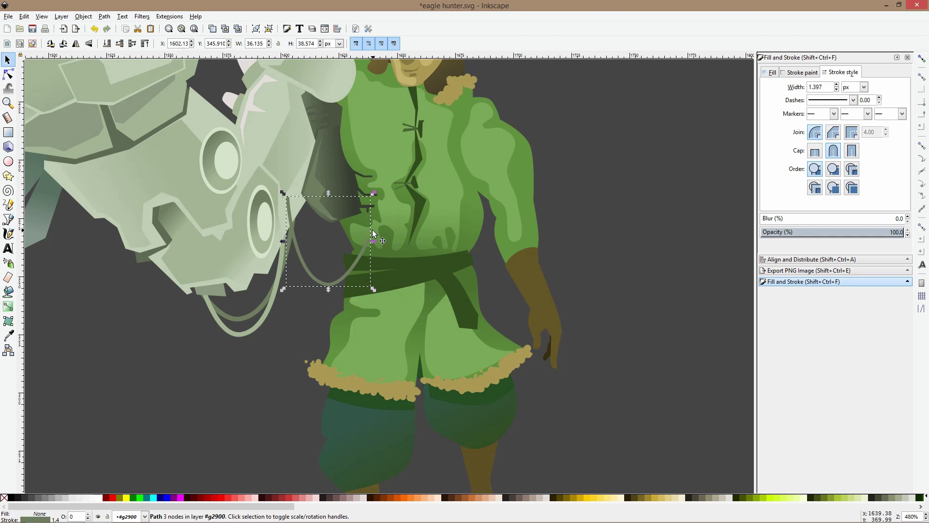
# Recolour the small loop's stroke with the darker grey-green 4b5543ff sampled from the bracer and narrow the loop slightly
pyautogui.click(9, 335)
pyautogui.click(337, 202)
pyautogui.hotkey('ctrl', 'z')
pyautogui.keyDown('shift'); pyautogui.click(338, 202); pyautogui.keyUp('shift')
pyautogui.press('s')
pyautogui.moveTo(373, 241); pyautogui.dragTo(368, 241)
# Insert a node on the small loop at the belt's edge and delete the end node that overlaps the coat
pyautogui.click(8, 74)
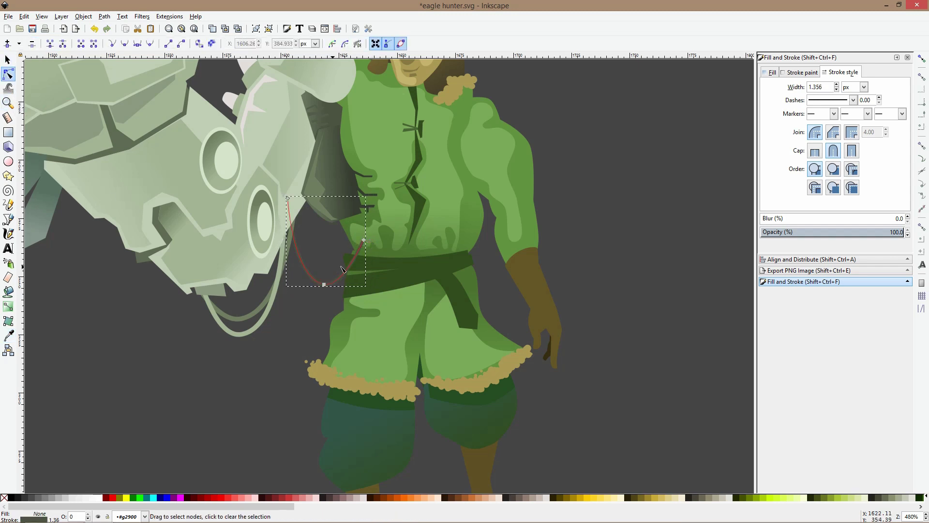
pyautogui.scroll(5, 350, 209)
pyautogui.doubleClick(360, 300)
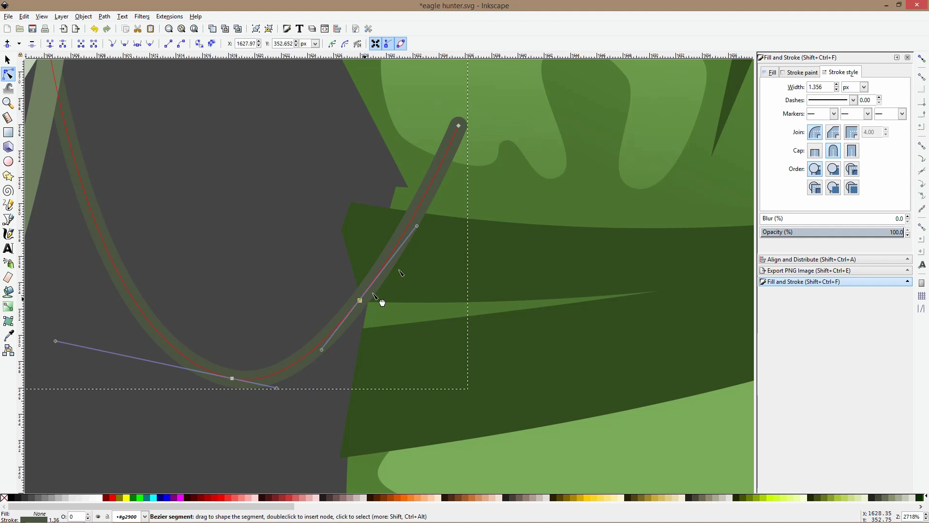
pyautogui.click(459, 127)
pyautogui.press('Delete')
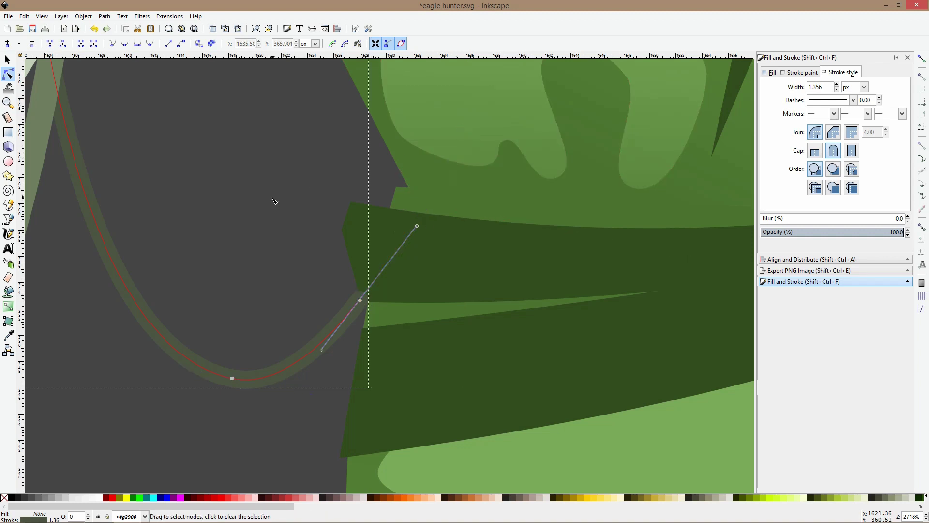
pyautogui.press('Escape')
# Draw a closed, jagged upright shape with the Bezier tool around the belt's edge nearest the giant arm
pyautogui.scroll(-6, 51, 230)
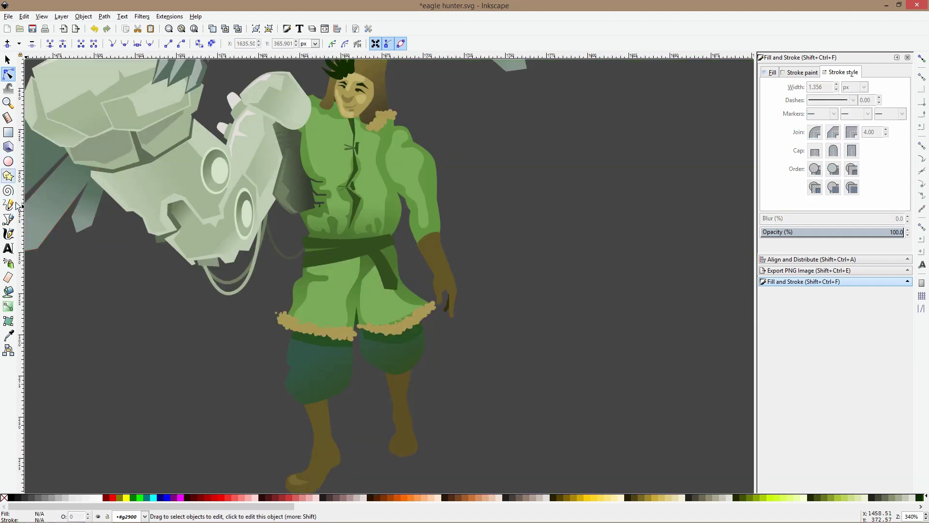
pyautogui.scroll(4, 318, 251)
pyautogui.click(291, 235)
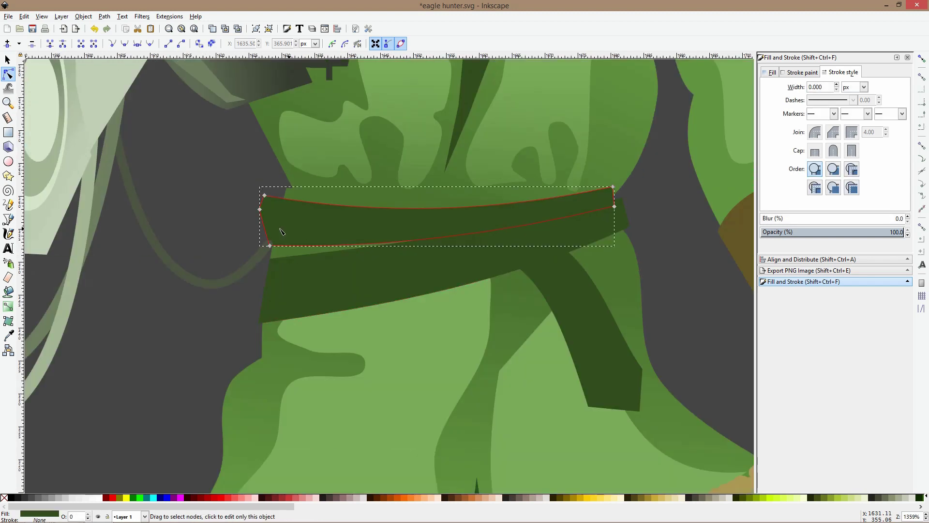
pyautogui.press('b')
pyautogui.click(289, 191)
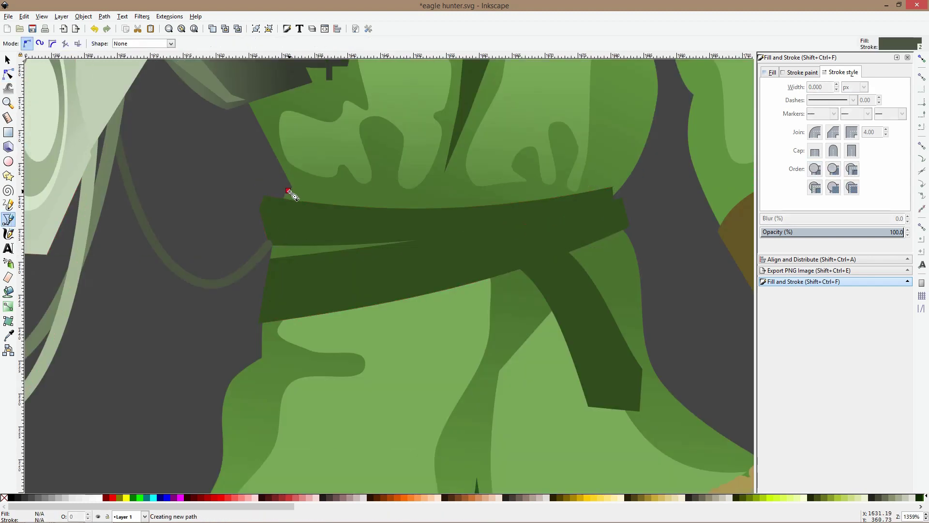
pyautogui.click(251, 186)
pyautogui.click(250, 218)
pyautogui.click(241, 221)
pyautogui.click(241, 246)
pyautogui.click(247, 247)
pyautogui.click(246, 266)
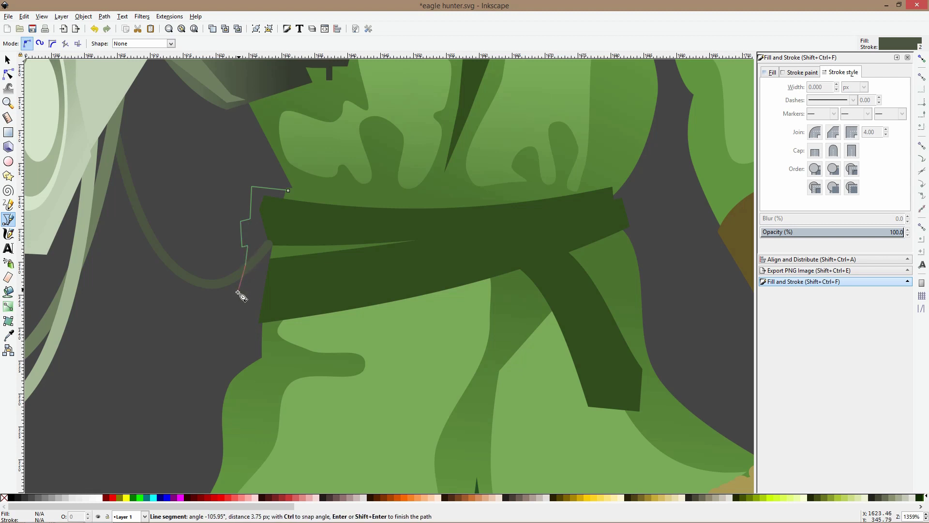
pyautogui.click(238, 292)
pyautogui.click(242, 342)
pyautogui.click(271, 346)
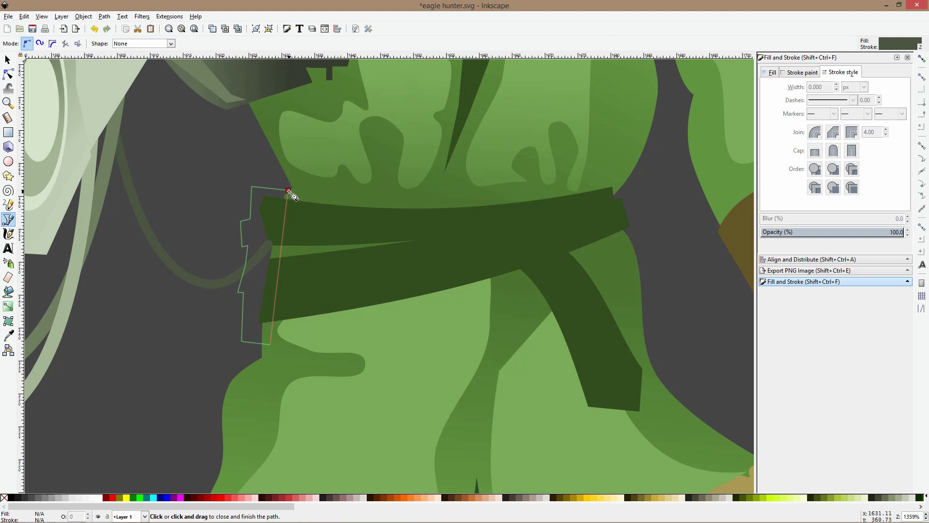
pyautogui.click(289, 191)
# Remove the jagged shape's stroke and lower it behind the hunter's belt and coat
pyautogui.press('space')
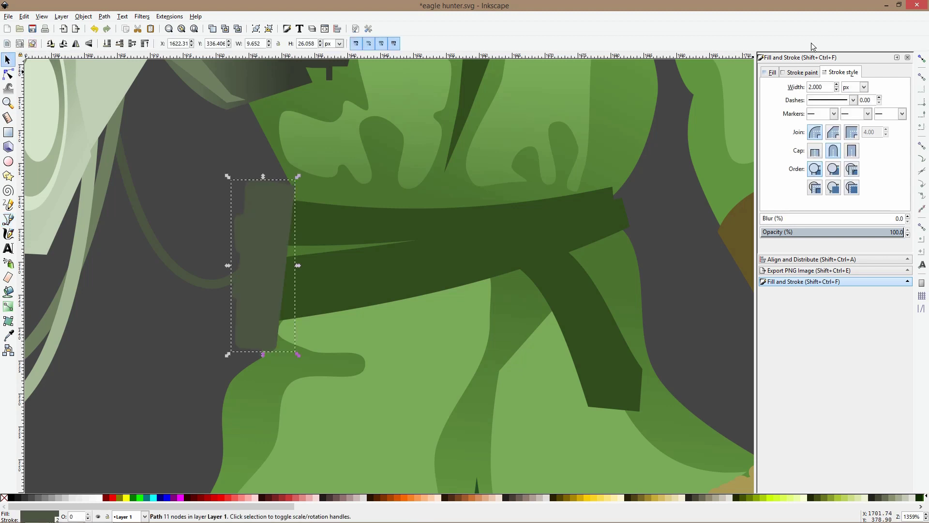
pyautogui.click(800, 72)
pyautogui.click(772, 89)
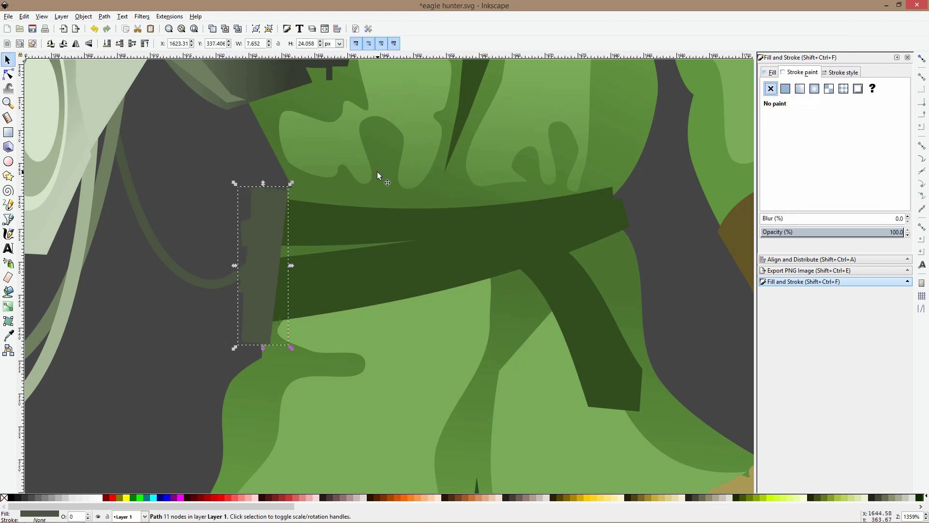
pyautogui.press('pagedown')
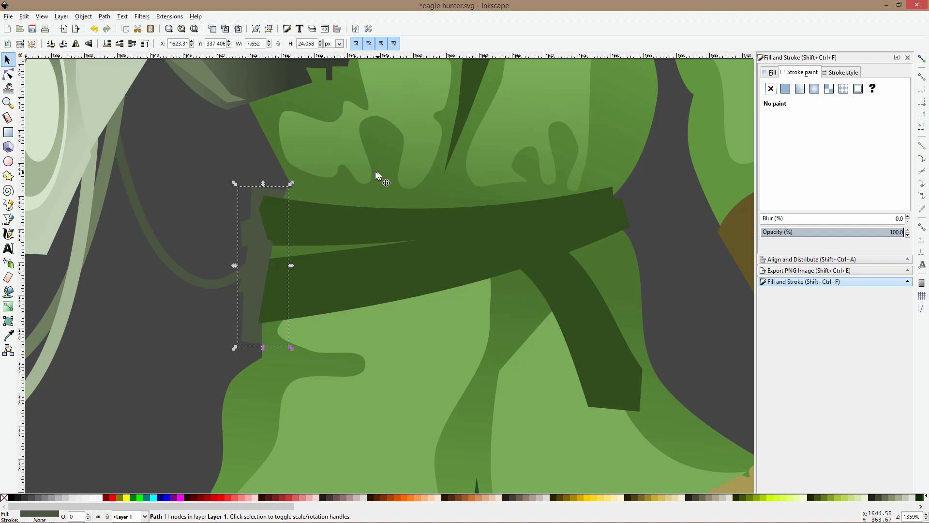
pyautogui.press('Escape')
# Duplicate the small belt loop and raise the copy's lower and belt-end nodes to form a second, shallower loop
pyautogui.keyDown('ctrl'); pyautogui.scroll(-2, 240, 178); pyautogui.keyUp('ctrl')
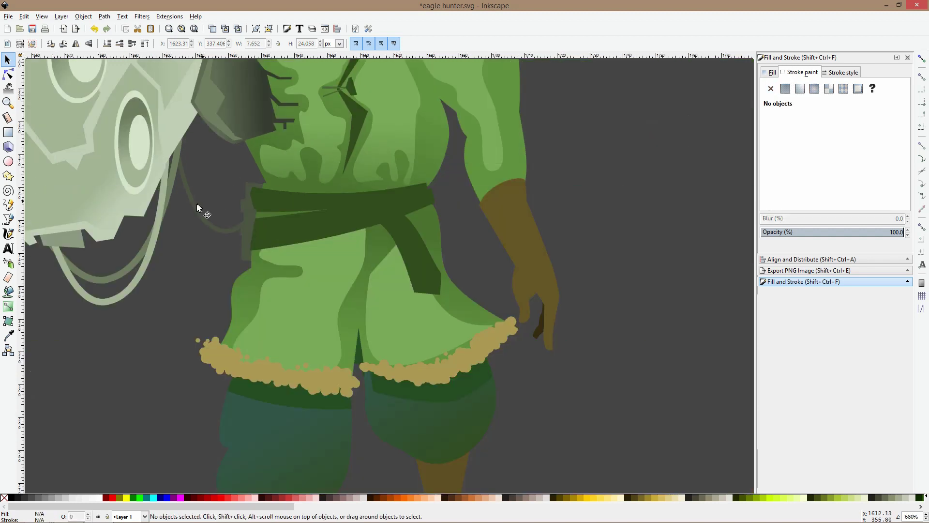
pyautogui.click(197, 205)
pyautogui.keyDown('ctrl'); pyautogui.click(196, 204); pyautogui.keyUp('ctrl')
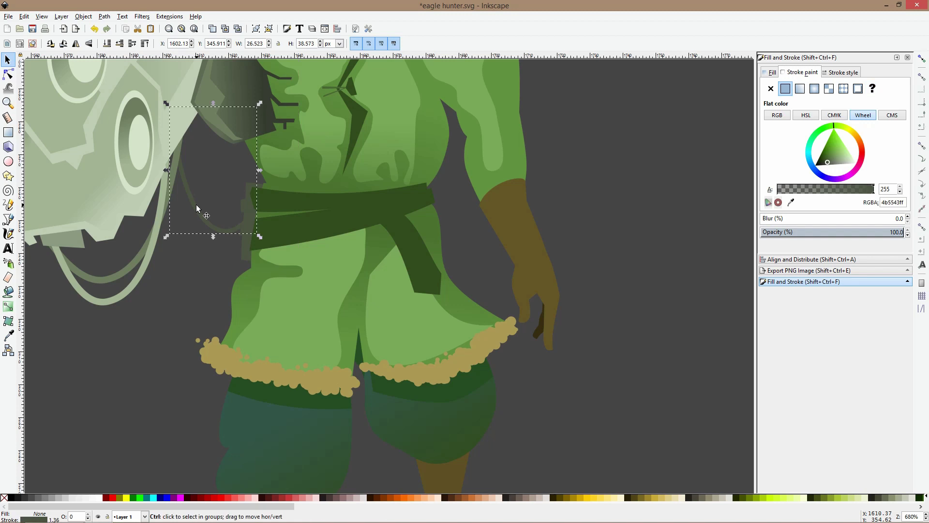
pyautogui.click(7, 75)
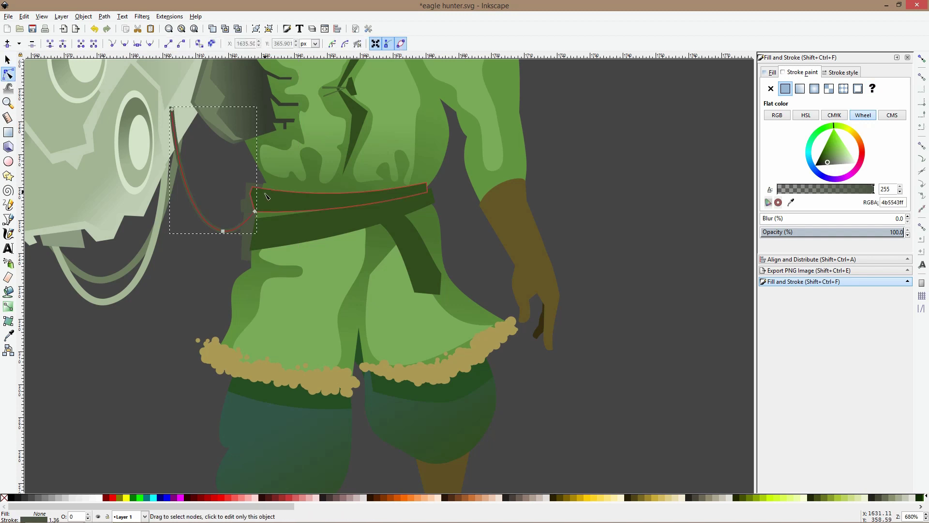
pyautogui.moveTo(194, 192); pyautogui.dragTo(256, 198)
pyautogui.press('s')
pyautogui.click(205, 161)
pyautogui.click(177, 140)
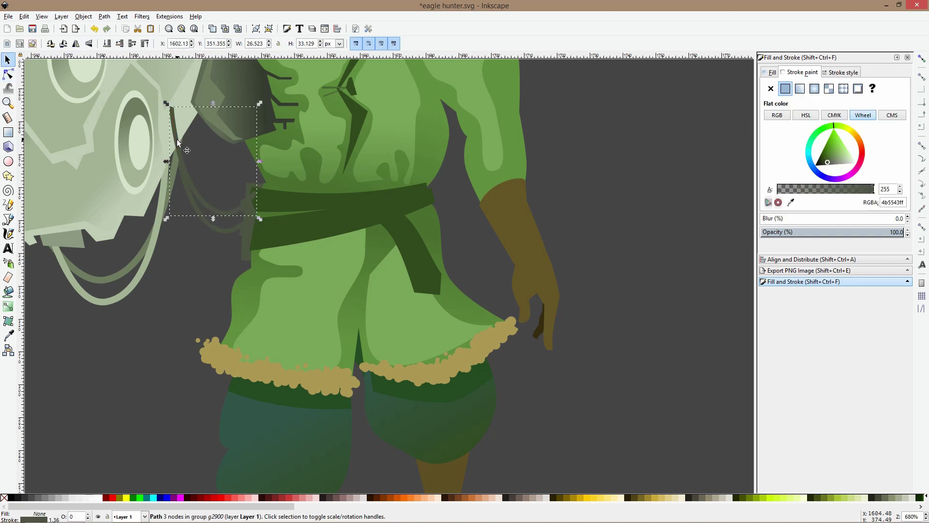
pyautogui.click(196, 270)
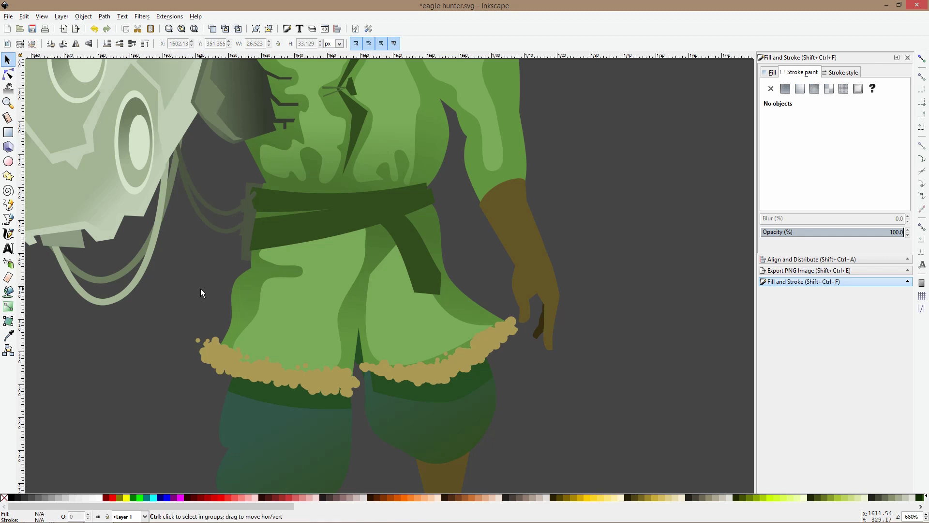
# Regroup the hunter so the loose shape behind the face belongs to the hunter's group
pyautogui.scroll(-3, 203, 280)
pyautogui.scroll(-2, 354, 204)
pyautogui.moveTo(356, 208); pyautogui.dragTo(491, 263)
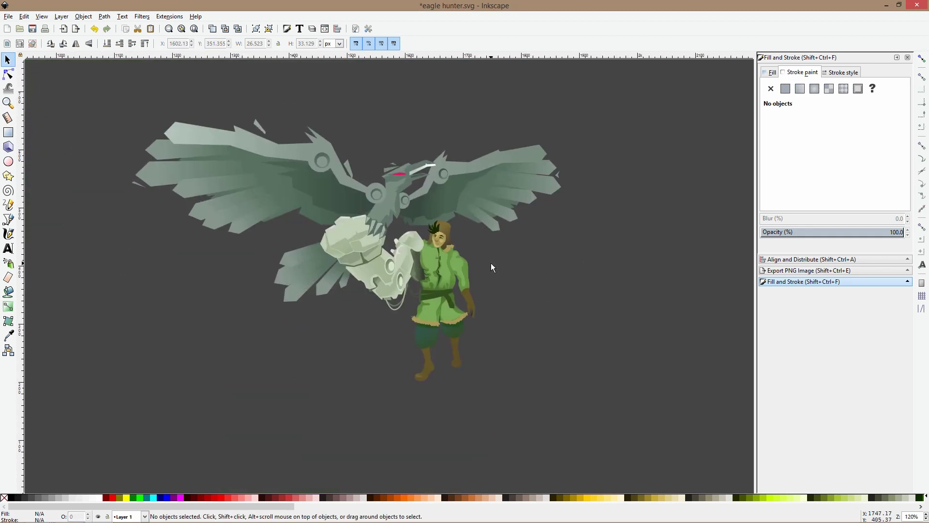
pyautogui.scroll(1, 432, 280)
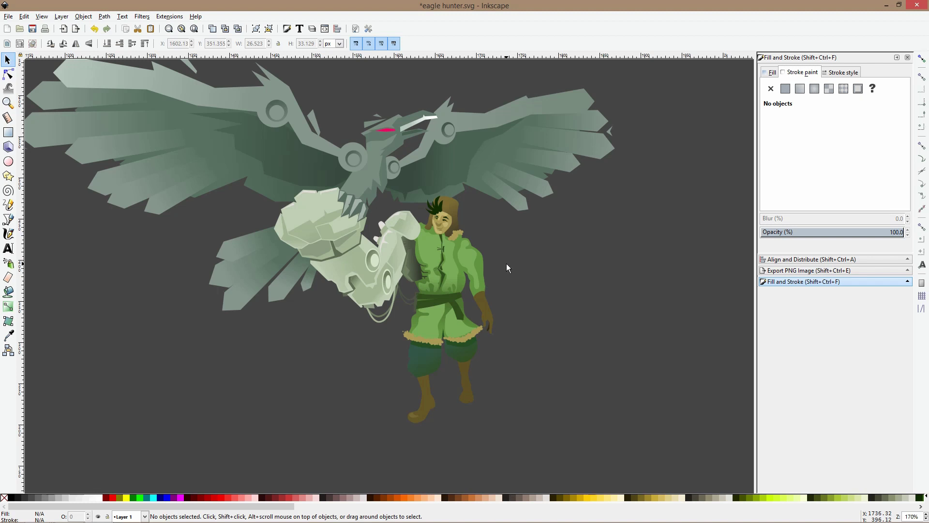
pyautogui.moveTo(506, 263); pyautogui.dragTo(580, 292)
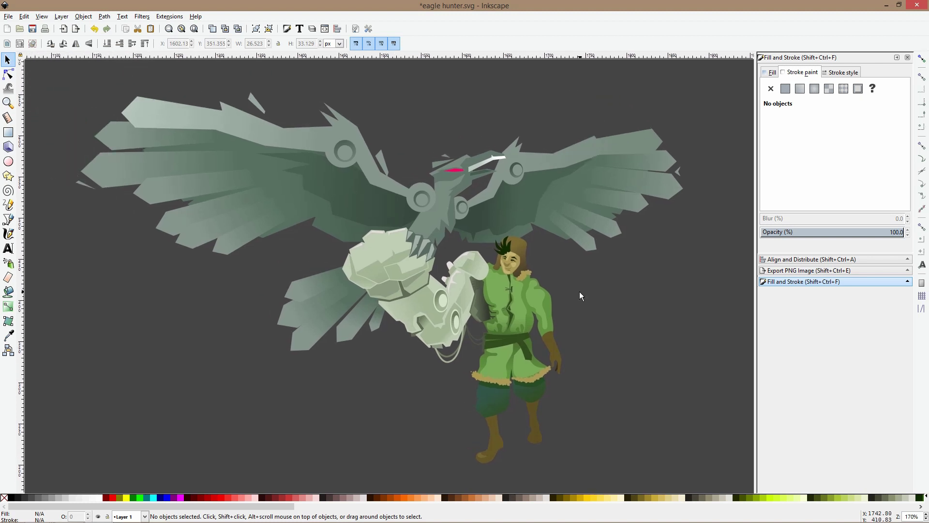
pyautogui.scroll(-1, 580, 292)
pyautogui.click(547, 298)
pyautogui.moveTo(547, 298); pyautogui.dragTo(511, 288)
pyautogui.scroll(3, 508, 269)
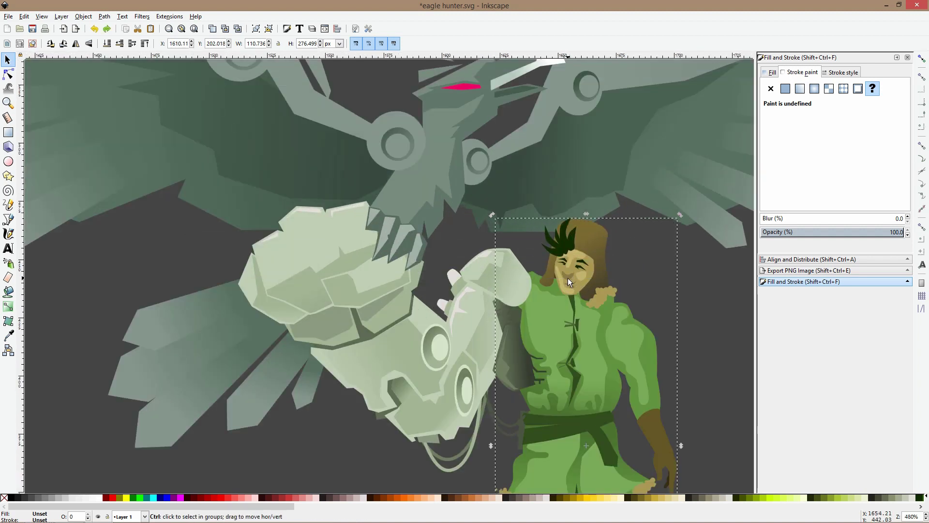
pyautogui.scroll(4, 568, 278)
pyautogui.keyDown('ctrl'); pyautogui.click(519, 274); pyautogui.keyUp('ctrl')
pyautogui.scroll(4, 519, 275)
pyautogui.keyDown('ctrl'); pyautogui.click(509, 275); pyautogui.keyUp('ctrl')
pyautogui.scroll(-3, 503, 276)
pyautogui.hotkey('ctrl', 'a')
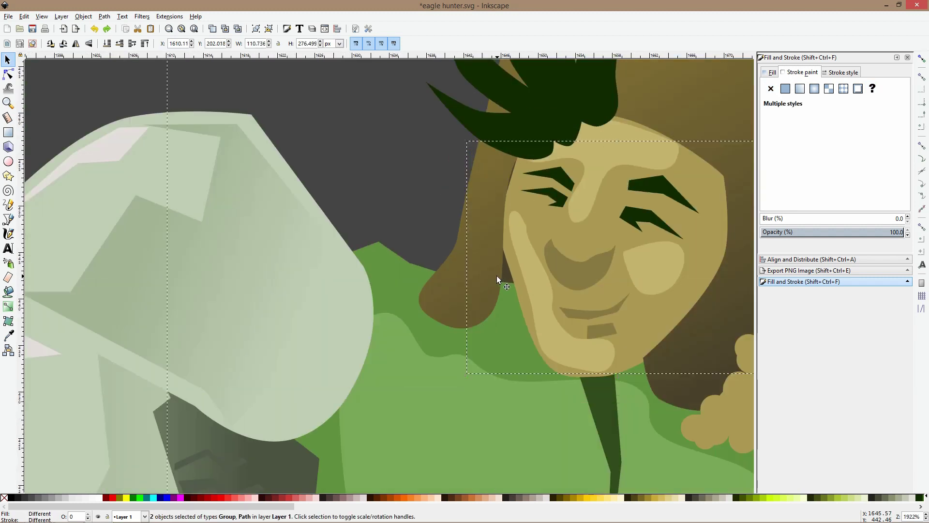
pyautogui.scroll(-7, 497, 275)
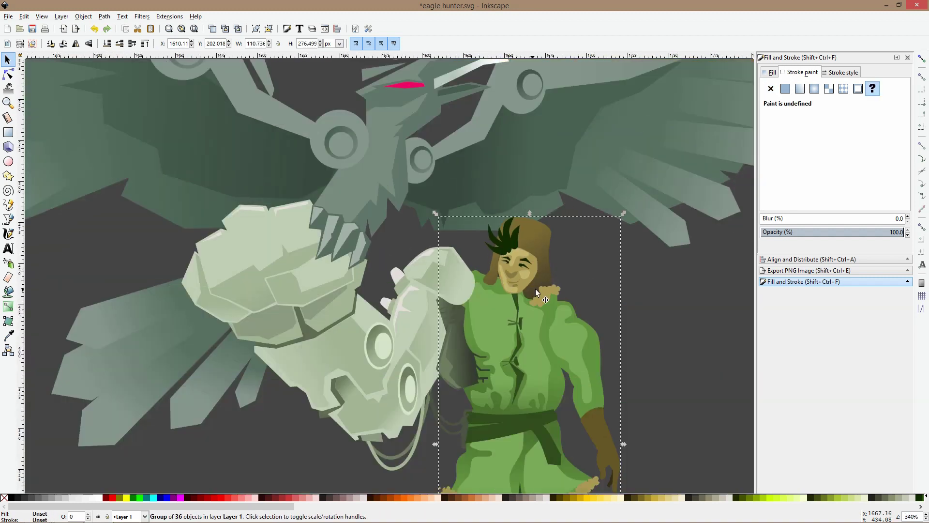
# Try moving the giant arm and the hunter away from the eagle to check their groups, and undo both moves
pyautogui.click(349, 346)
pyautogui.moveTo(349, 346); pyautogui.dragTo(155, 392)
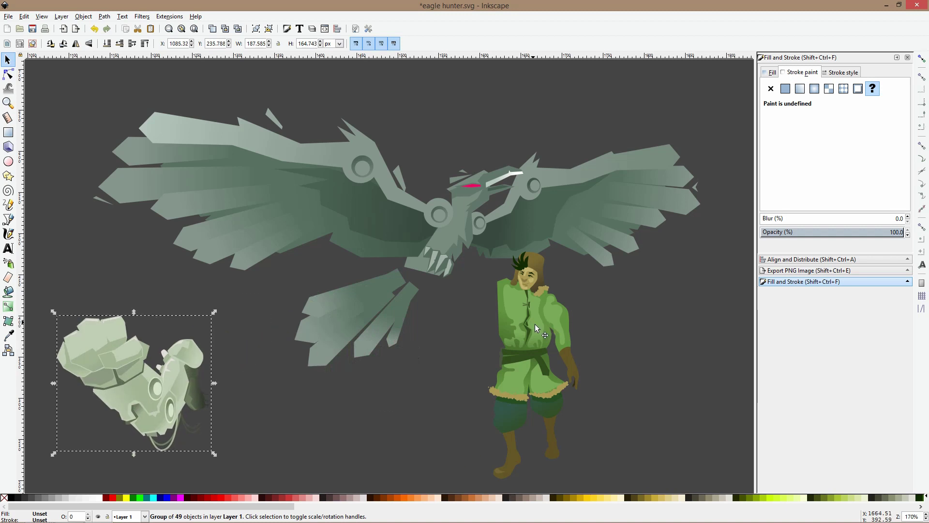
pyautogui.moveTo(536, 328); pyautogui.dragTo(634, 358)
pyautogui.hotkey('ctrl', 'z')
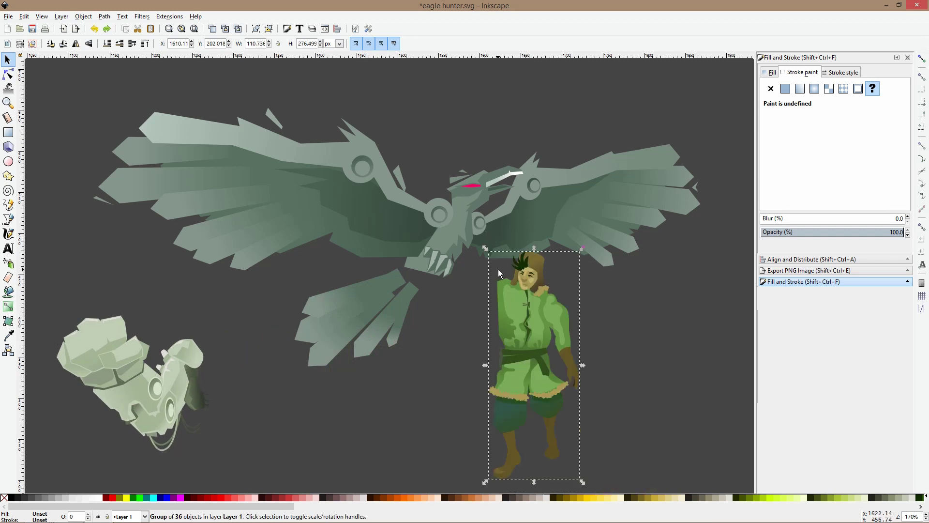
pyautogui.hotkey('ctrl', 'z')
# Add the jagged belt pack to the hunter by ungrouping the hunter and grouping all the parts together again
pyautogui.scroll(5, 499, 347)
pyautogui.click(527, 275)
pyautogui.click(516, 277)
pyautogui.keyDown('shift'); pyautogui.click(573, 263); pyautogui.keyUp('shift')
pyautogui.keyDown('ctrl'); pyautogui.click(573, 263); pyautogui.keyUp('ctrl')
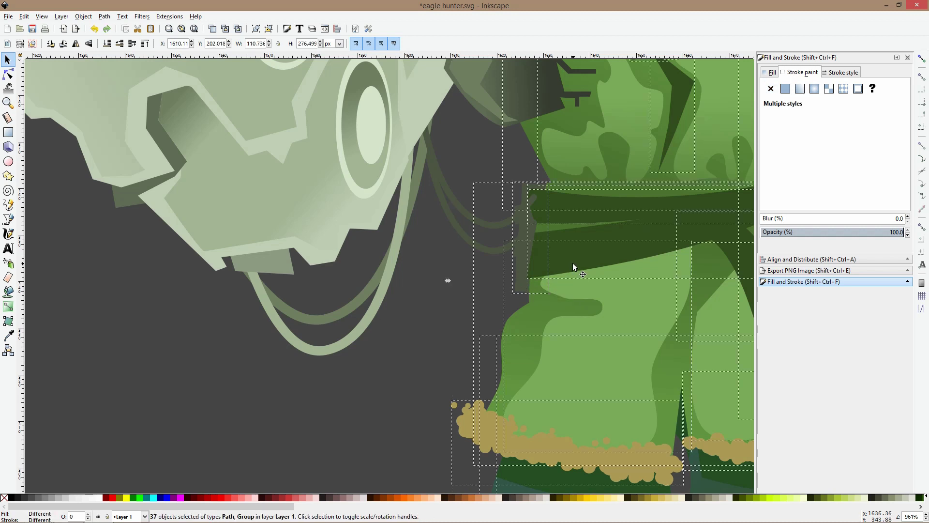
pyautogui.scroll(-4, 460, 291)
# Try moving the hunter, giant arm, both wings and eagle body apart to check the groups, and undo all the moves
pyautogui.moveTo(499, 280); pyautogui.dragTo(618, 288)
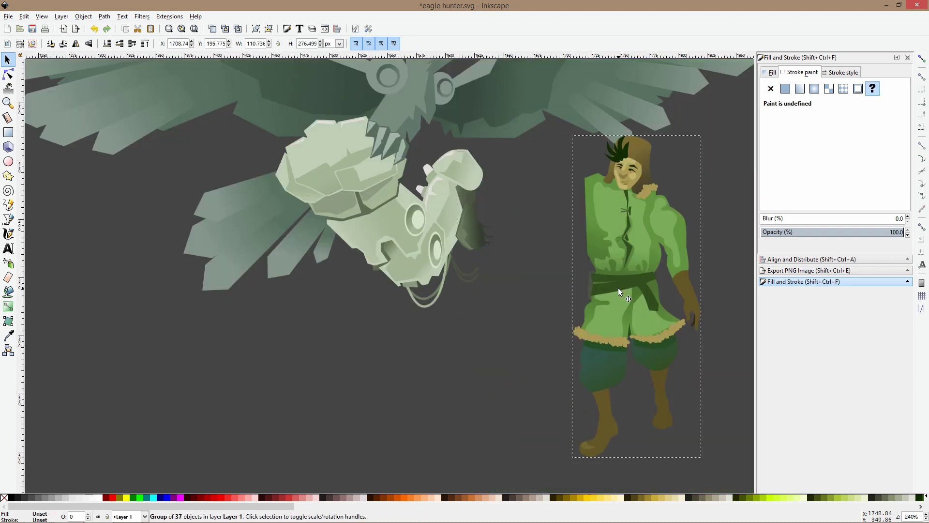
pyautogui.scroll(-1, 446, 239)
pyautogui.moveTo(446, 239); pyautogui.dragTo(464, 342)
pyautogui.scroll(-3, 466, 343)
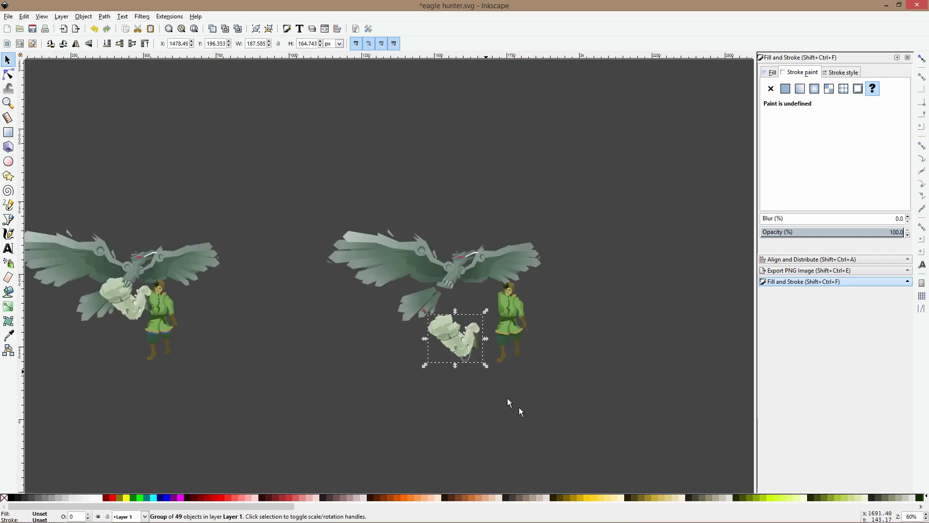
pyautogui.moveTo(477, 279); pyautogui.dragTo(470, 224)
pyautogui.moveTo(362, 245); pyautogui.dragTo(311, 231)
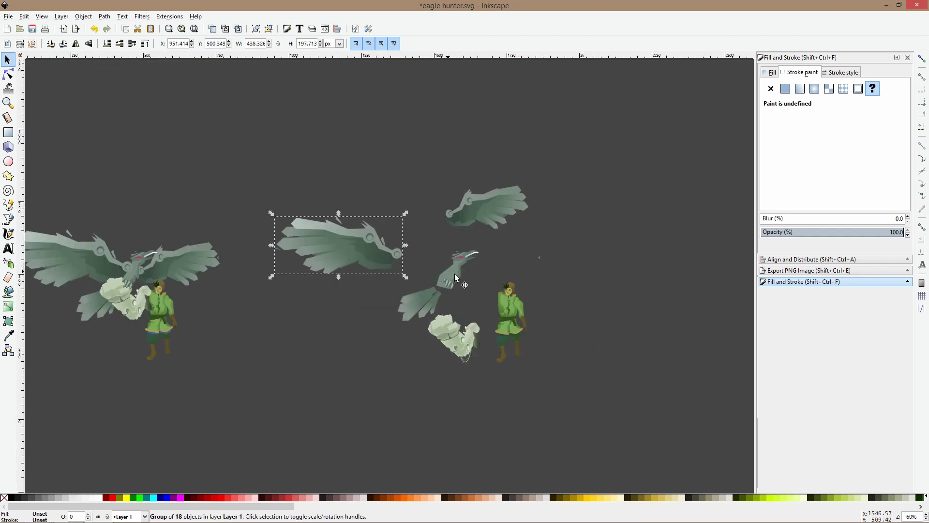
pyautogui.moveTo(455, 274); pyautogui.dragTo(511, 249)
pyautogui.hotkey('ctrl', 'z')
pyautogui.hotkey('ctrl', 'z')
pyautogui.hotkey('ctrl', 'z')
pyautogui.hotkey('ctrl', 'z')
pyautogui.hotkey('ctrl', 'z')
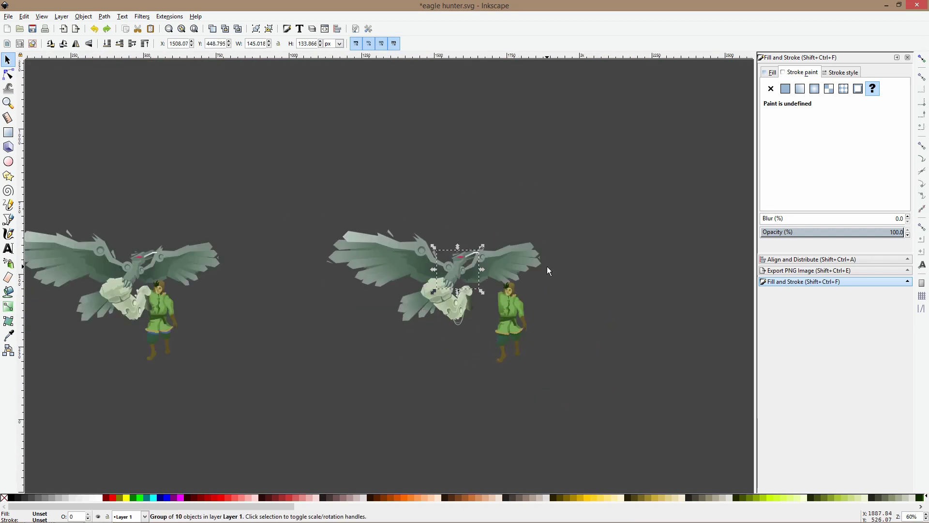
# Draw a six-cornered polygon about 74 px across below the giant arm and rotate it 90° so it has a flat top
pyautogui.click(500, 338)
pyautogui.scroll(3, 501, 334)
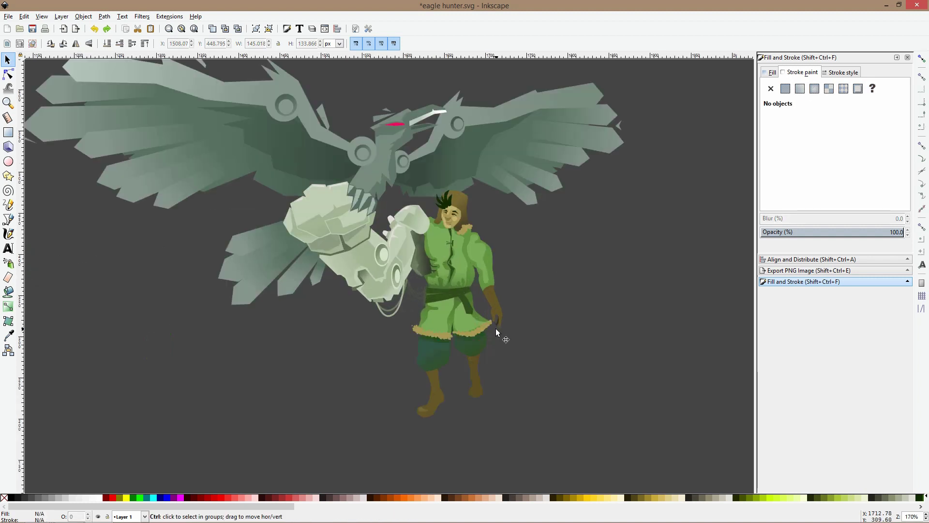
pyautogui.click(8, 161)
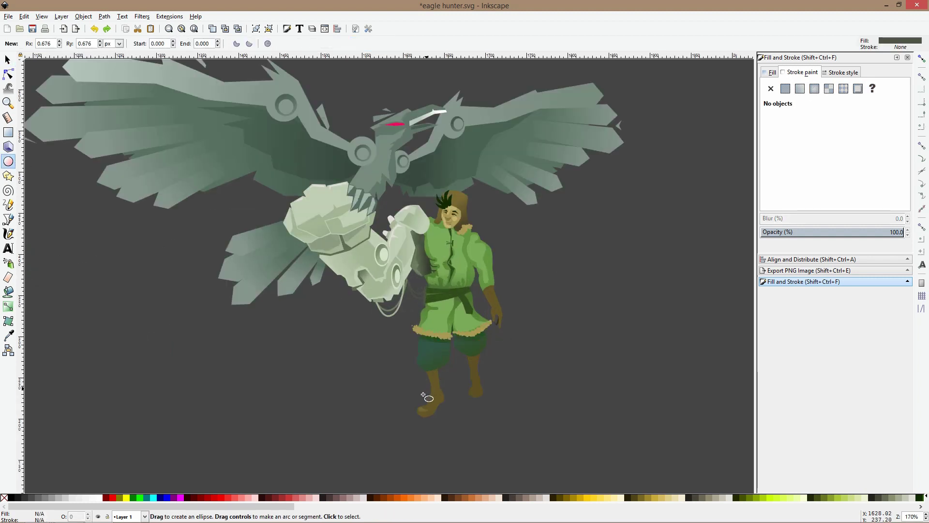
pyautogui.scroll(1, 424, 396)
pyautogui.click(8, 175)
pyautogui.click(32, 44)
pyautogui.moveTo(301, 327); pyautogui.dragTo(357, 347)
pyautogui.hotkey('ctrl', 'z')
pyautogui.doubleClick(92, 46)
pyautogui.write('6')
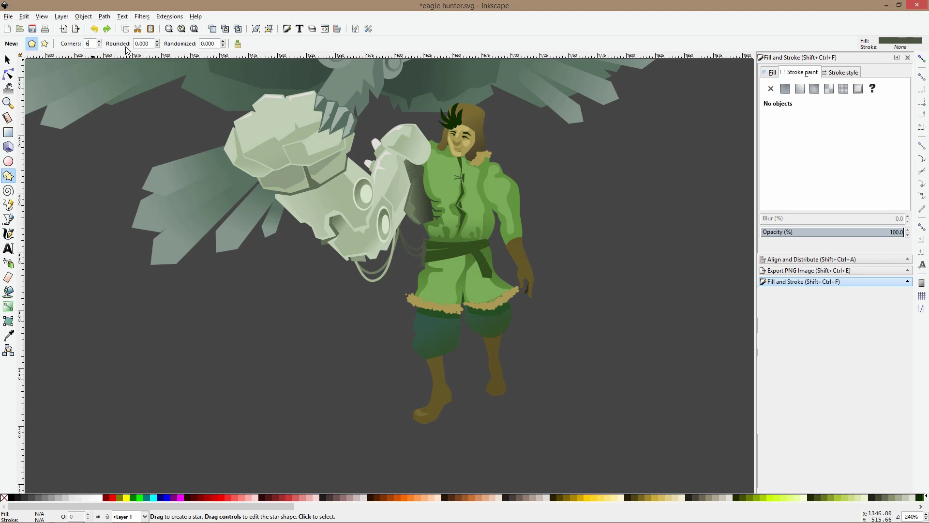
pyautogui.moveTo(303, 316); pyautogui.dragTo(342, 338)
pyautogui.press('space')
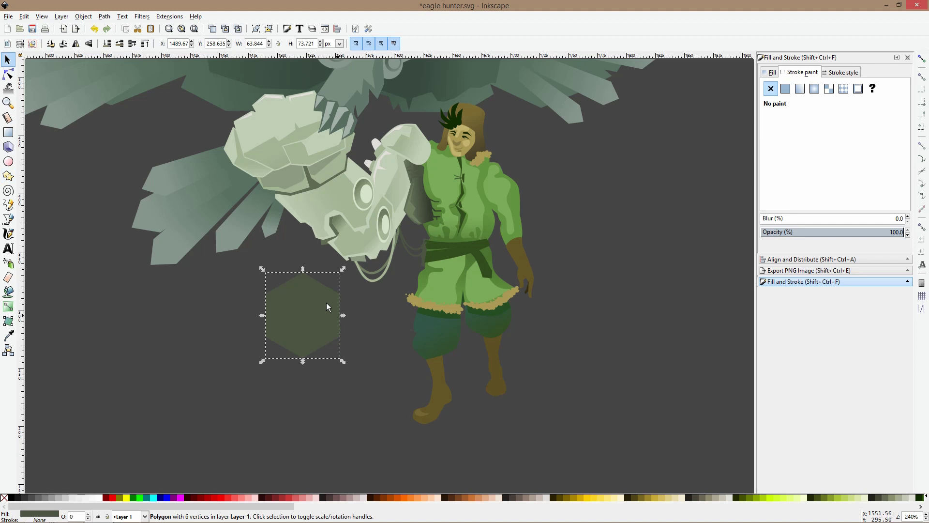
pyautogui.hotkey('ctrl', '[')
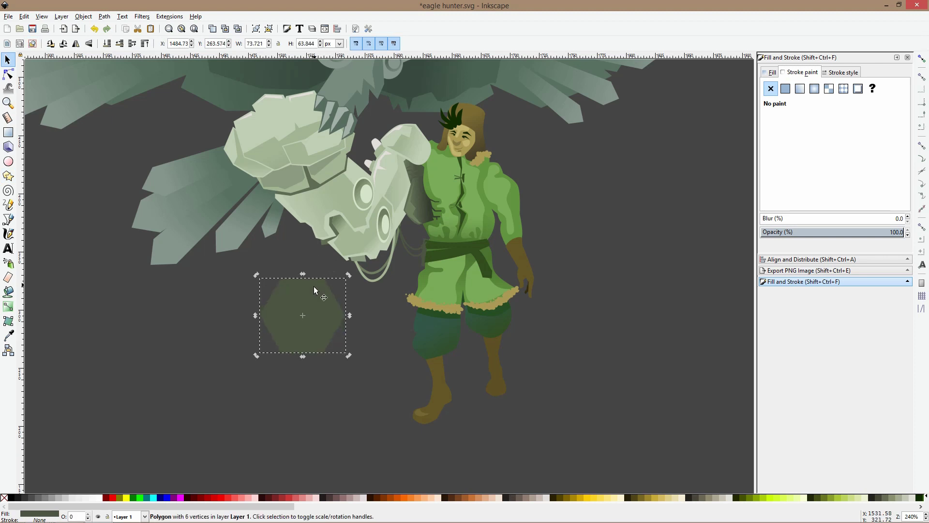
pyautogui.moveTo(304, 275); pyautogui.dragTo(246, 362)
pyautogui.hotkey('ctrl', 'z')
pyautogui.hotkey('ctrl', 'z')
# Duplicate and resize the hexagon to build a loose cluster of eight hexagons in different sizes around the hunter's feet
pyautogui.moveTo(313, 307); pyautogui.dragTo(261, 353)
pyautogui.scroll(-4, 265, 347)
pyautogui.hotkey('ctrl', 'd')
pyautogui.moveTo(225, 270); pyautogui.dragTo(382, 261)
pyautogui.hotkey('ctrl', 'd')
pyautogui.click(355, 256)
pyautogui.hotkey('ctrl', 'd')
pyautogui.moveTo(386, 257); pyautogui.dragTo(178, 286)
pyautogui.hotkey('ctrl', 'd')
pyautogui.hotkey('ctrl', 'd')
pyautogui.moveTo(204, 290); pyautogui.dragTo(475, 307)
pyautogui.hotkey('ctrl', 'd')
pyautogui.moveTo(449, 338); pyautogui.dragTo(452, 382)
# Select all eight hexagons and group them
pyautogui.keyDown('shift'); pyautogui.click(451, 314); pyautogui.keyUp('shift')
pyautogui.keyDown('shift'); pyautogui.click(403, 310); pyautogui.keyUp('shift')
pyautogui.keyDown('shift'); pyautogui.click(411, 266); pyautogui.keyUp('shift')
pyautogui.keyDown('shift'); pyautogui.click(358, 268); pyautogui.keyUp('shift')
pyautogui.keyDown('shift'); pyautogui.click(313, 334); pyautogui.keyUp('shift')
pyautogui.keyDown('shift'); pyautogui.click(256, 288); pyautogui.keyUp('shift')
pyautogui.keyDown('shift'); pyautogui.click(198, 310); pyautogui.keyUp('shift')
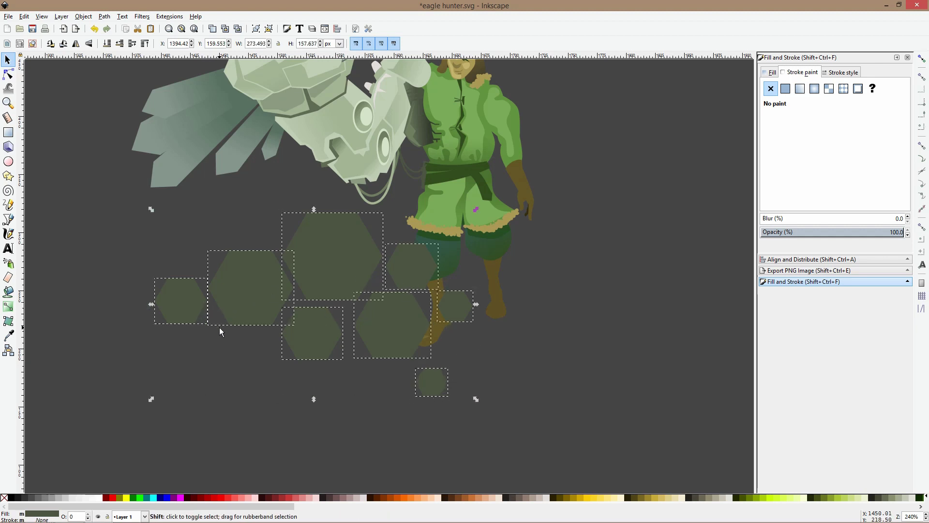
pyautogui.hotkey('ctrl', 'g')
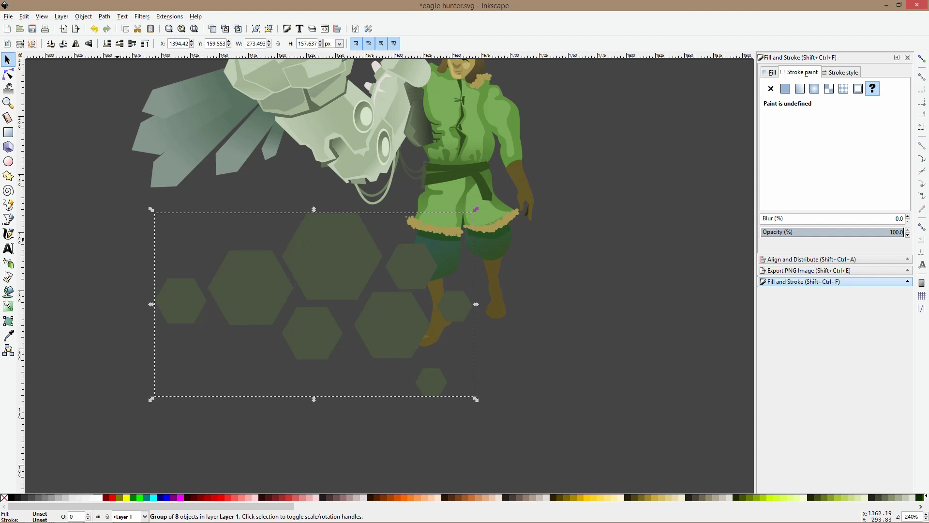
# Recolour the hexagon group with the grey-green sampled from the eagle's tail feathers
pyautogui.click(9, 335)
pyautogui.click(176, 162)
pyautogui.press('s')
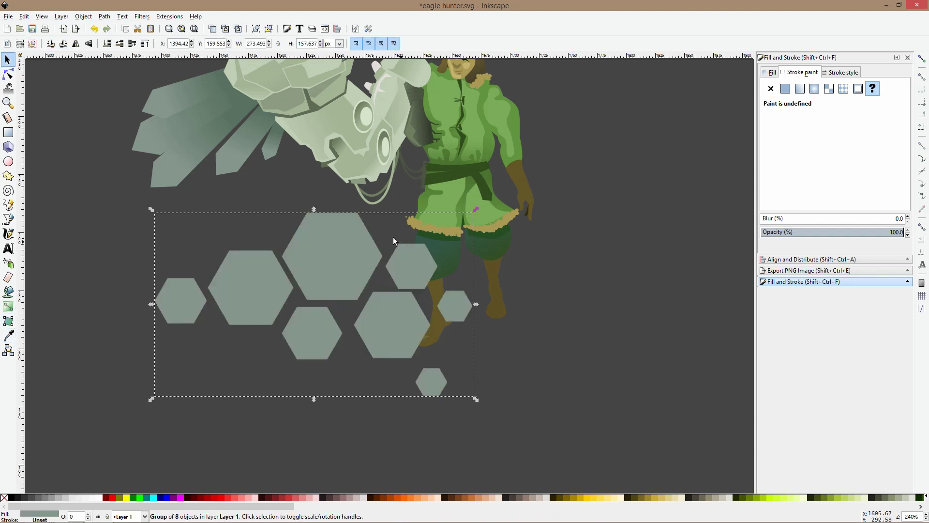
# Squash the hexagon group to about 70 px high and place it as a floor under the hunter's feet
pyautogui.moveTo(314, 209); pyautogui.dragTo(320, 306)
pyautogui.moveTo(331, 341); pyautogui.dragTo(424, 338)
pyautogui.click(637, 248)
pyautogui.scroll(-4, 533, 259)
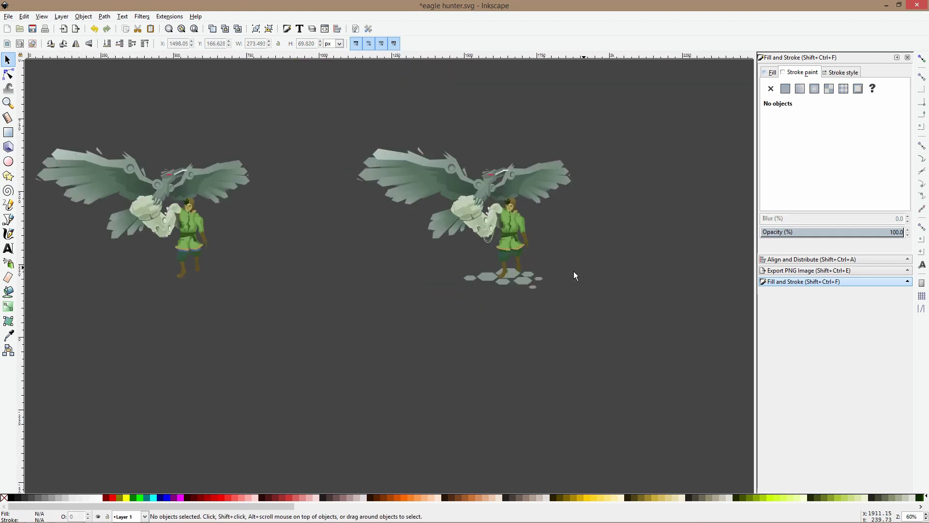
# Reposition individual hexagons within the floor group, spreading out the outer tiles and placing a small one behind the hunter's rear foot
pyautogui.scroll(4, 575, 281)
pyautogui.keyDown('ctrl'); pyautogui.click(623, 268); pyautogui.keyUp('ctrl')
pyautogui.moveTo(629, 277); pyautogui.dragTo(618, 279)
pyautogui.keyDown('ctrl'); pyautogui.click(648, 244); pyautogui.keyUp('ctrl')
pyautogui.moveTo(647, 245); pyautogui.dragTo(668, 252)
pyautogui.click(668, 256)
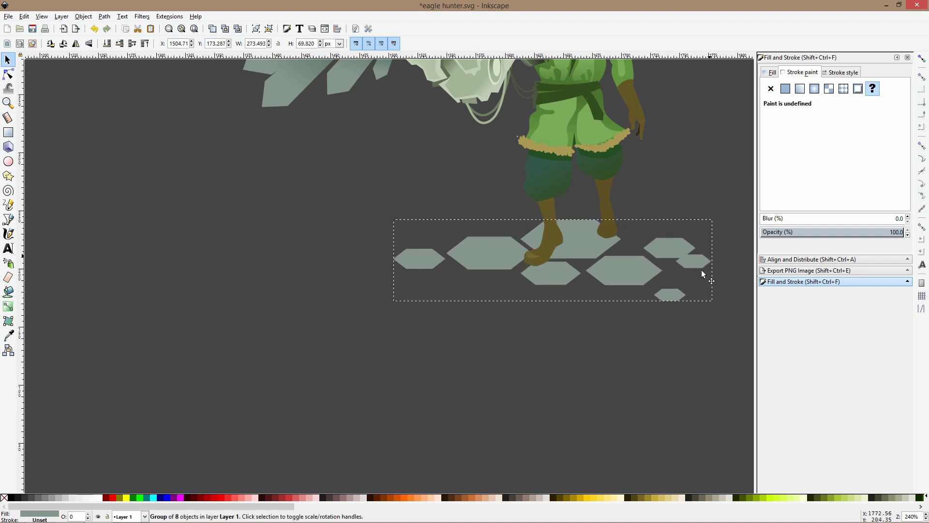
pyautogui.keyDown('ctrl'); pyautogui.click(695, 271); pyautogui.keyUp('ctrl')
pyautogui.moveTo(695, 271)
pyautogui.mouseDown()
pyautogui.moveTo(700, 248)
pyautogui.moveTo(646, 230)
pyautogui.moveTo(662, 235)
pyautogui.moveTo(634, 240)
pyautogui.moveTo(653, 241)
pyautogui.mouseUp()
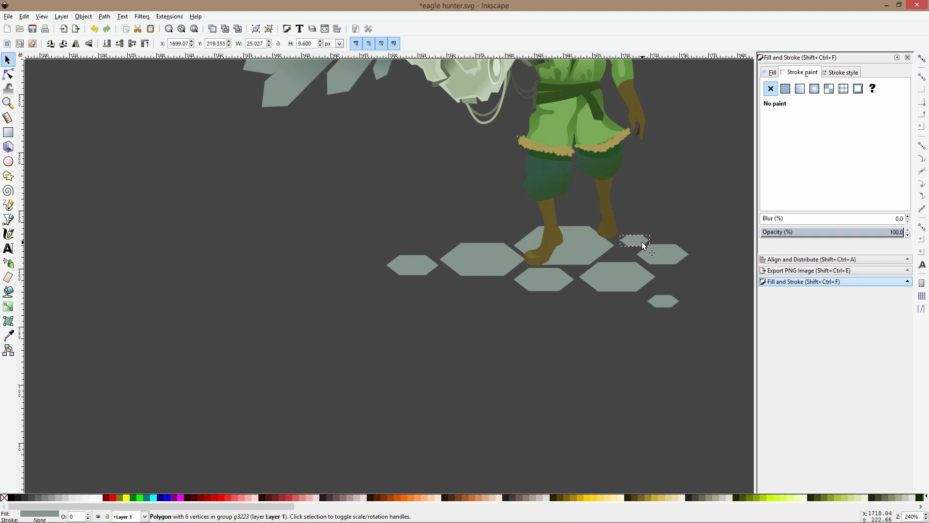
# Duplicate the lowest small hexagon, shrink the copy to about 12.5 by 4.8 px and place it just beside the original
pyautogui.keyDown('ctrl'); pyautogui.click(669, 305); pyautogui.keyUp('ctrl')
pyautogui.hotkey('ctrl', 'd')
pyautogui.moveTo(680, 303)
pyautogui.mouseDown()
pyautogui.moveTo(715, 302)
pyautogui.moveTo(697, 302)
pyautogui.mouseUp()
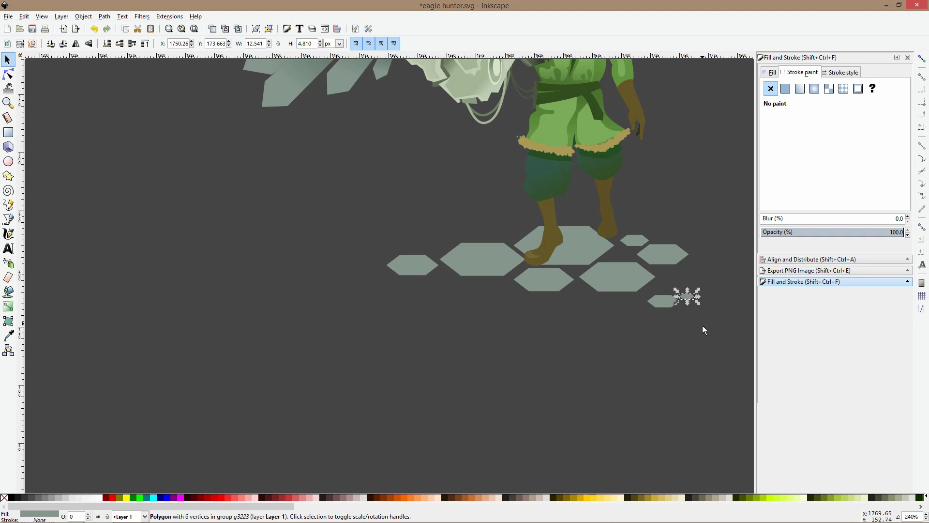
pyautogui.click(701, 325)
pyautogui.scroll(-3, 675, 359)
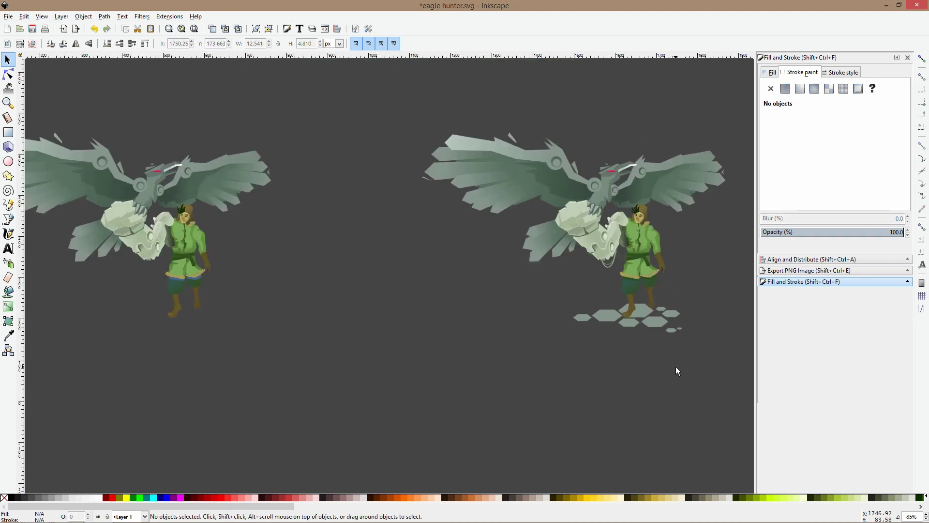
pyautogui.moveTo(684, 277); pyautogui.dragTo(446, 252)
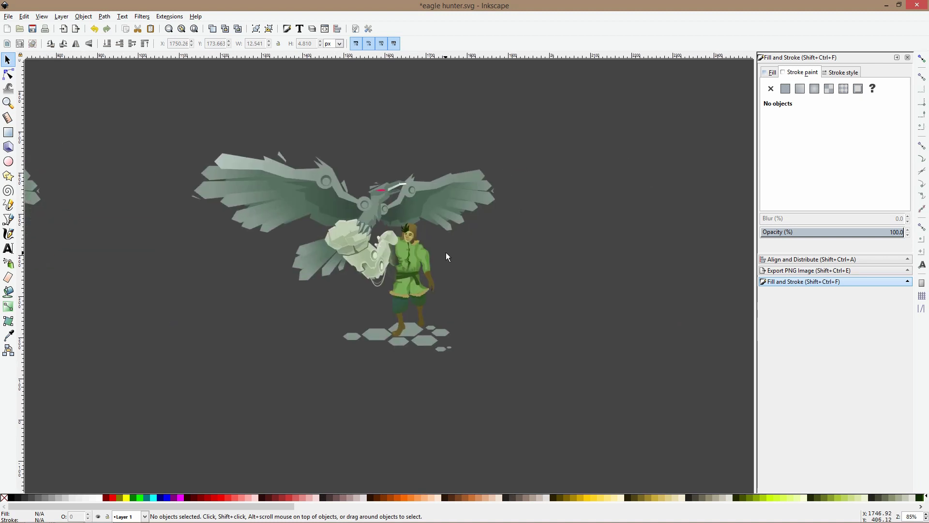
pyautogui.scroll(2, 446, 256)
pyautogui.scroll(-1, 447, 256)
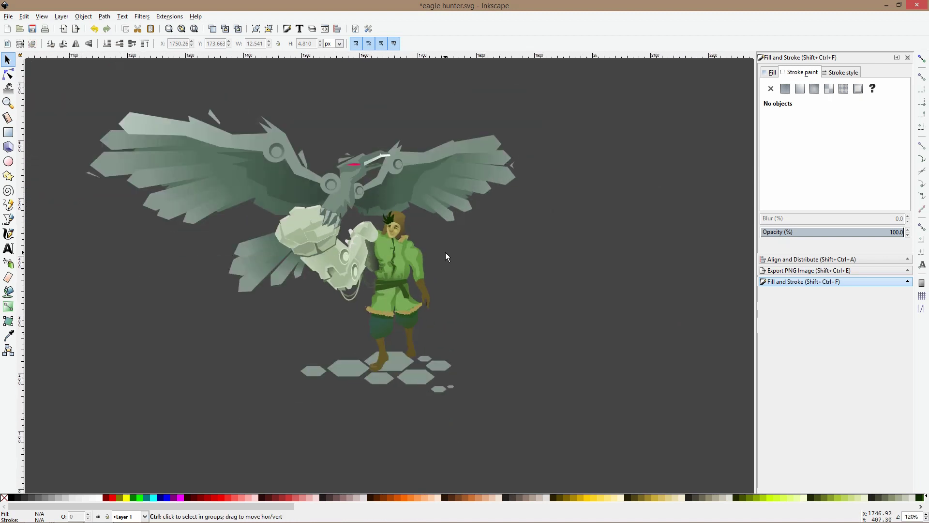
pyautogui.moveTo(483, 231); pyautogui.dragTo(526, 236)
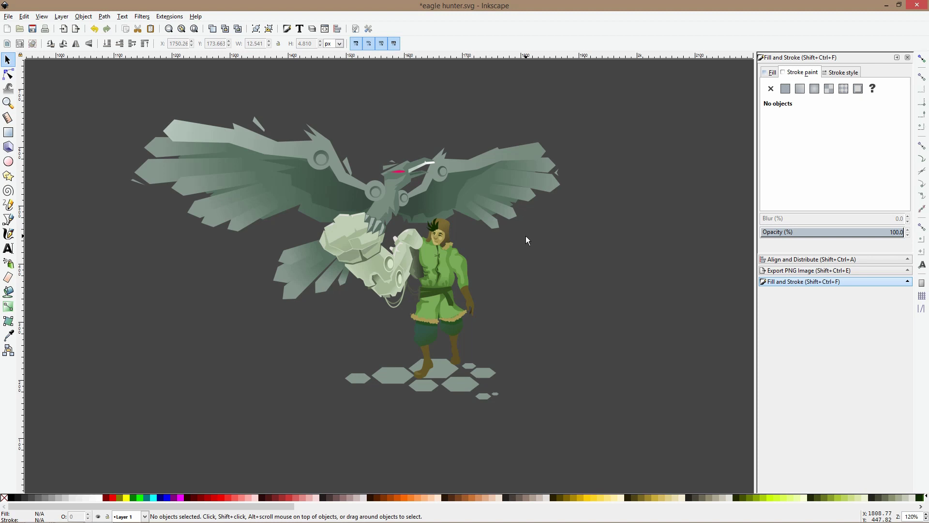